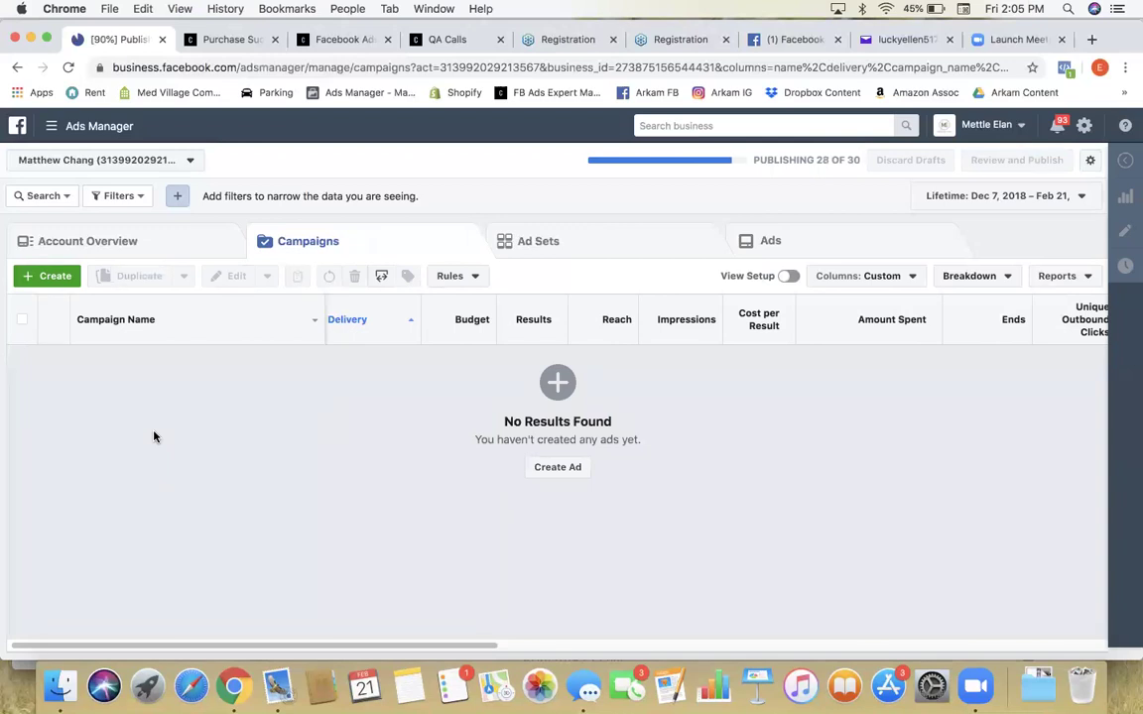
Step: Start a new campaign and choose Conversions as its marketing objective
left_click(50, 277)
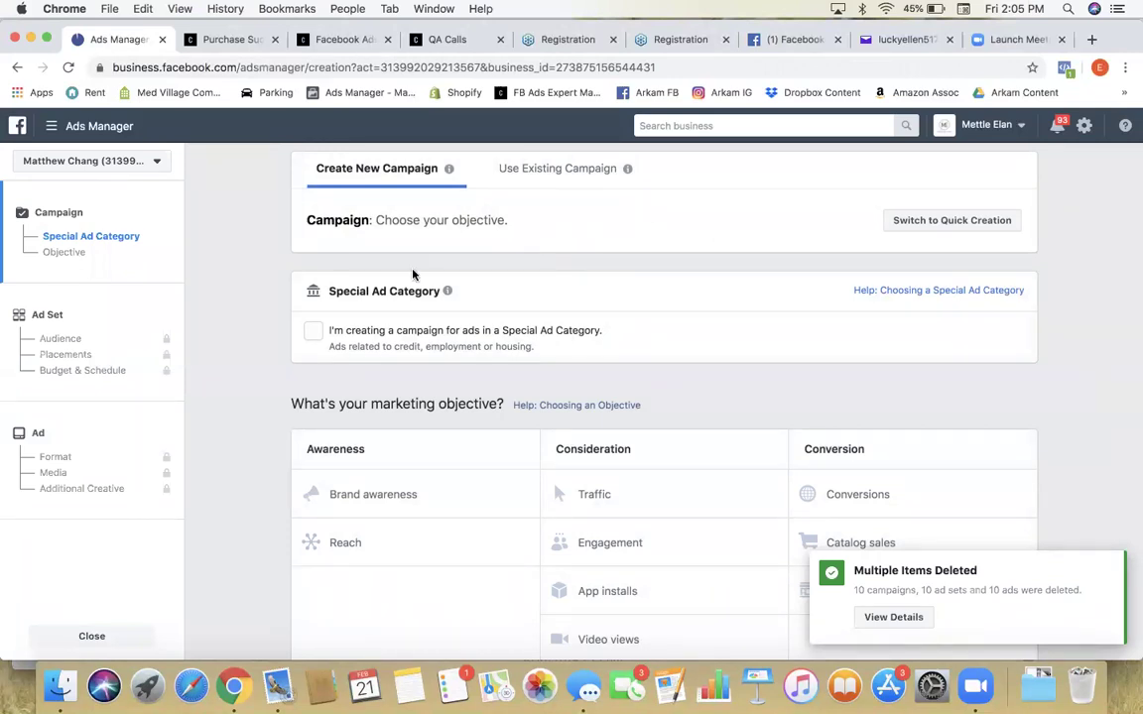
scroll(541, 390, "down", 2)
scroll(541, 389, "up", 2)
scroll(541, 392, "down", 2)
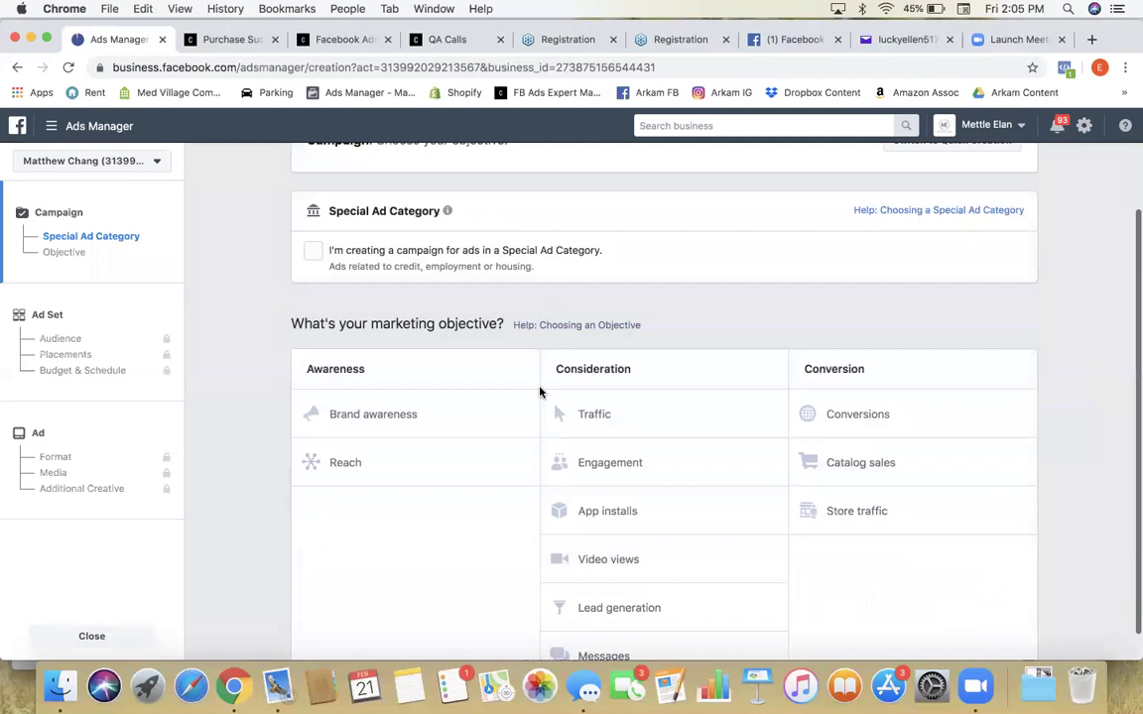
scroll(541, 390, "down", 1)
scroll(556, 390, "up", 2)
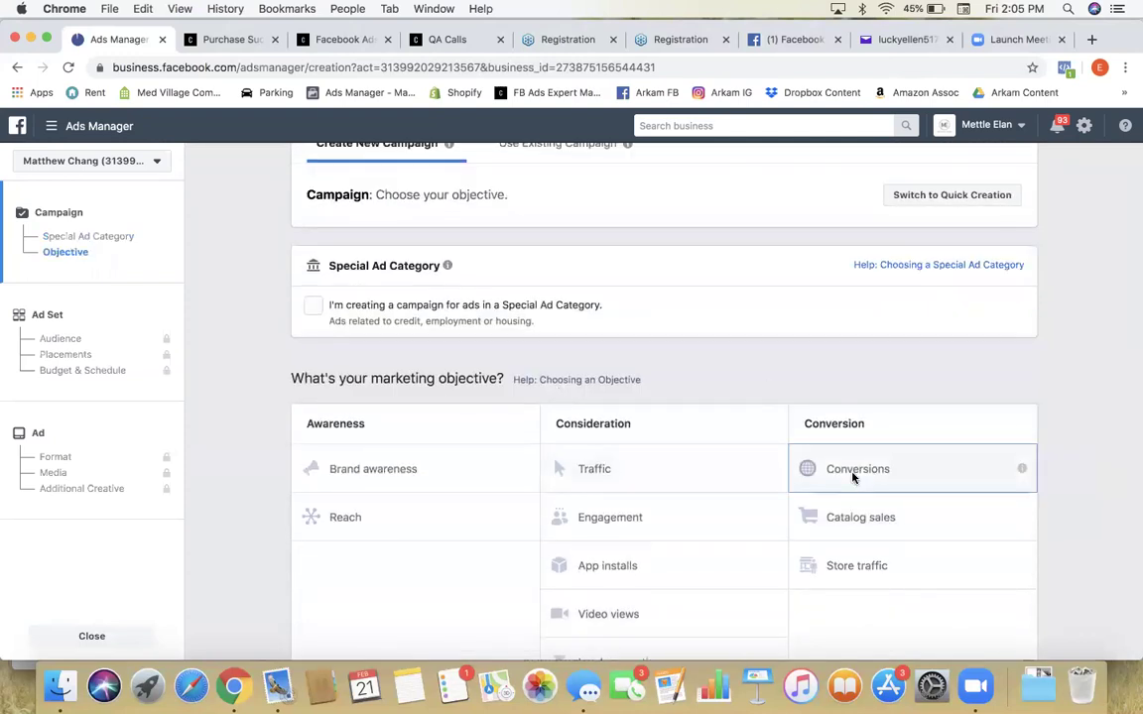
left_click(852, 477)
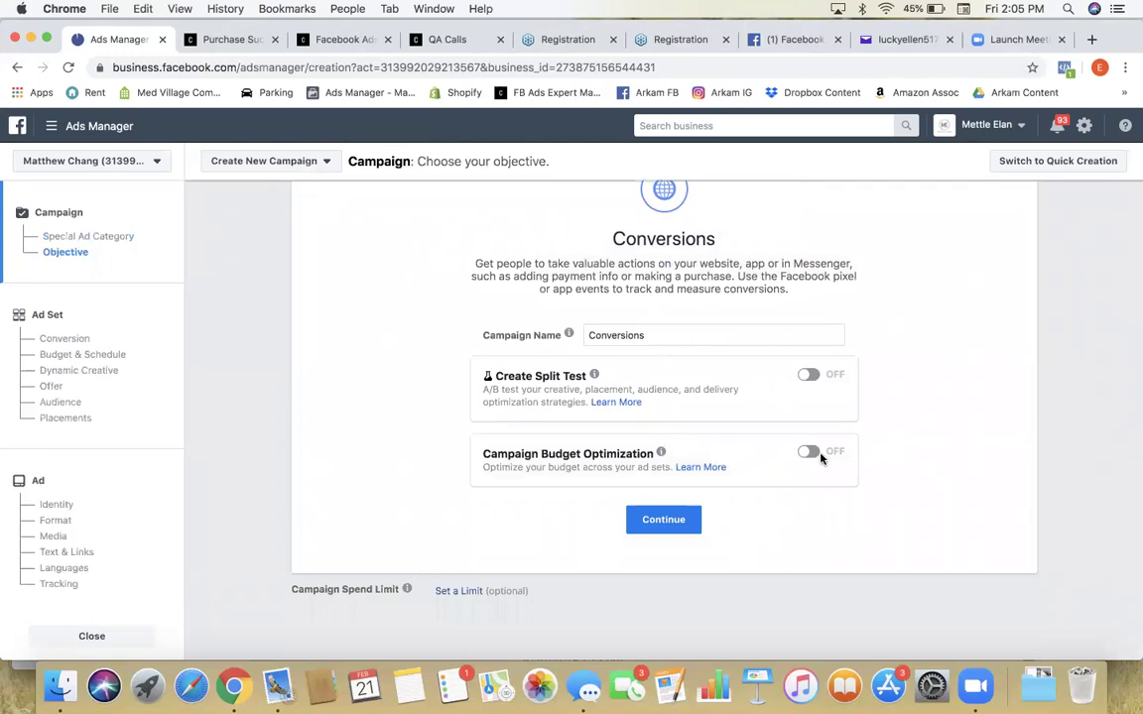
Step: Name the campaign "Purchase Conversions", leave Campaign Budget Optimization off, and continue to the ad set setup
left_click(812, 453)
left_click(811, 452)
left_click_drag(661, 344, 535, 335)
key("BackSpace")
type("Pur")
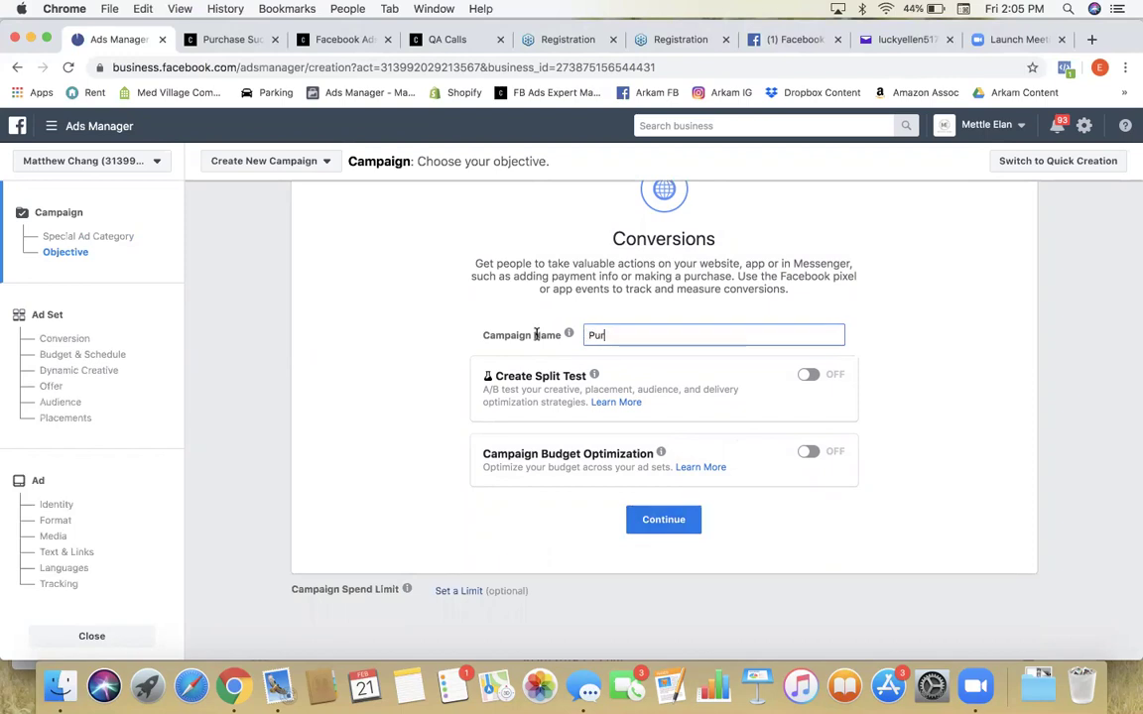
type("chase Conversions")
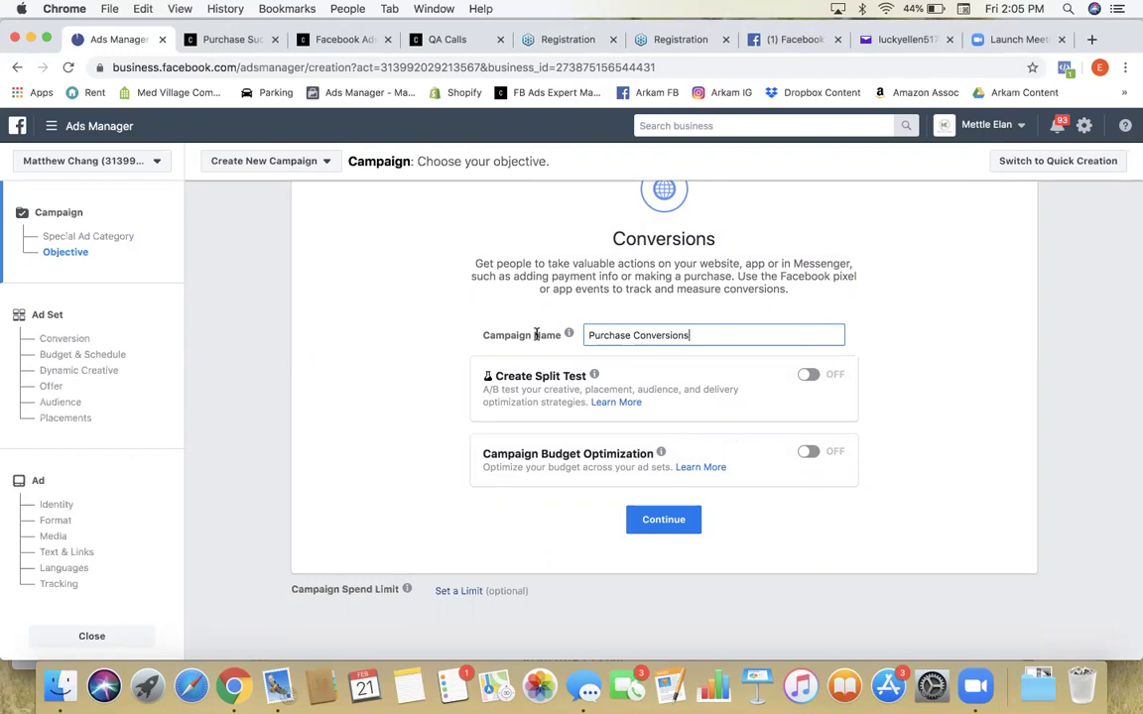
scroll(660, 536, "up", 4)
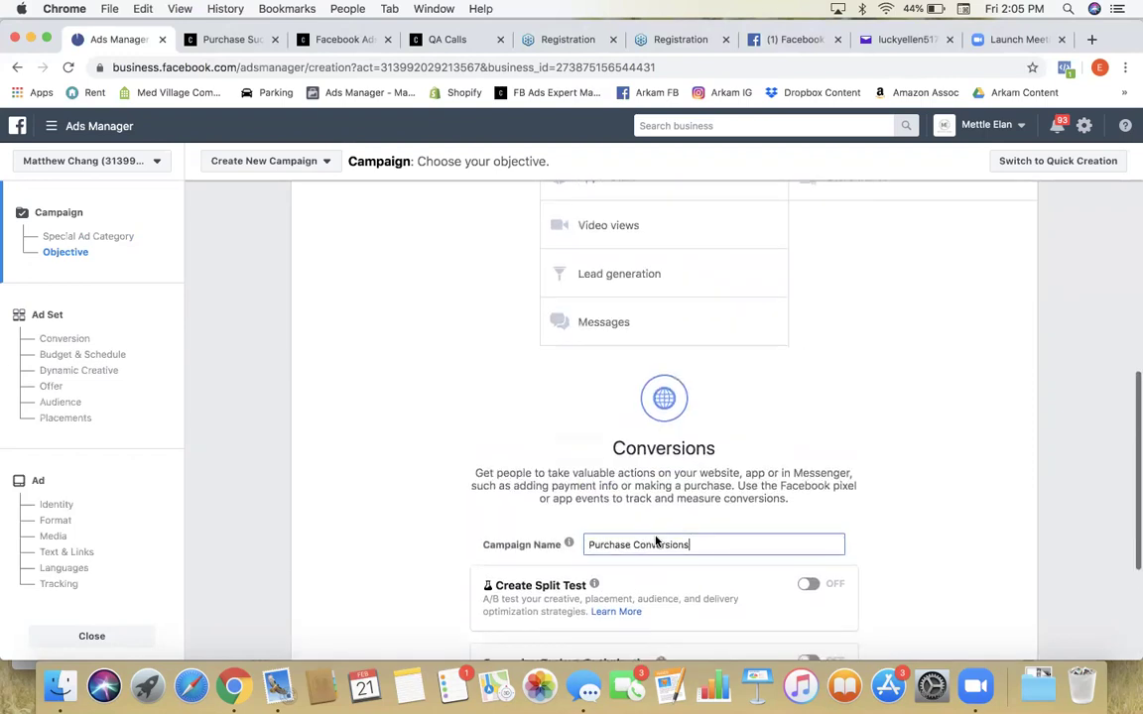
scroll(655, 540, "down", 4)
left_click(654, 523)
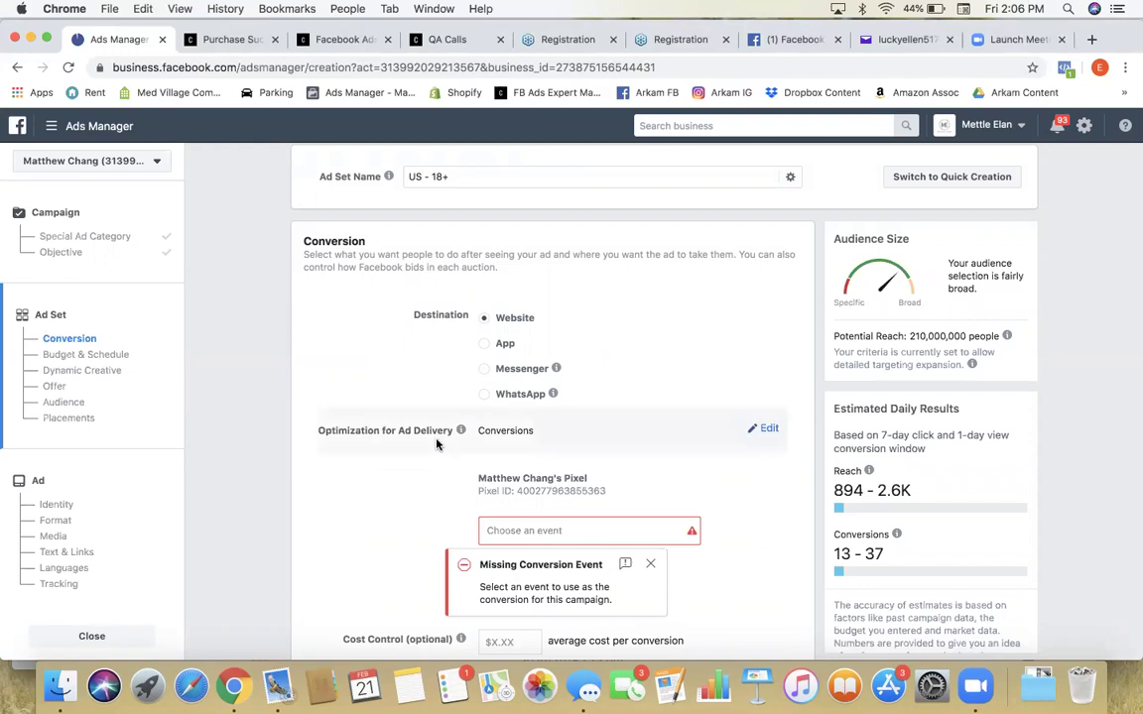
Step: Choose Purchase as the pixel's conversion event for the ad set
scroll(381, 463, "down", 3)
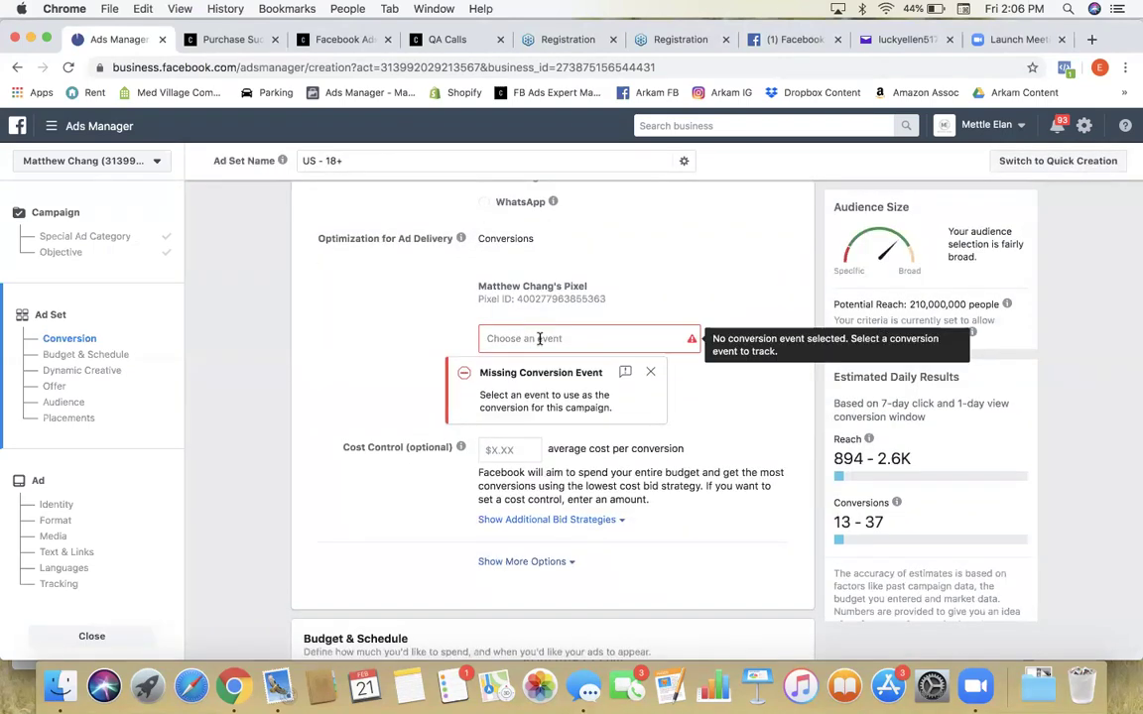
left_click(538, 338)
scroll(522, 424, "down", 2)
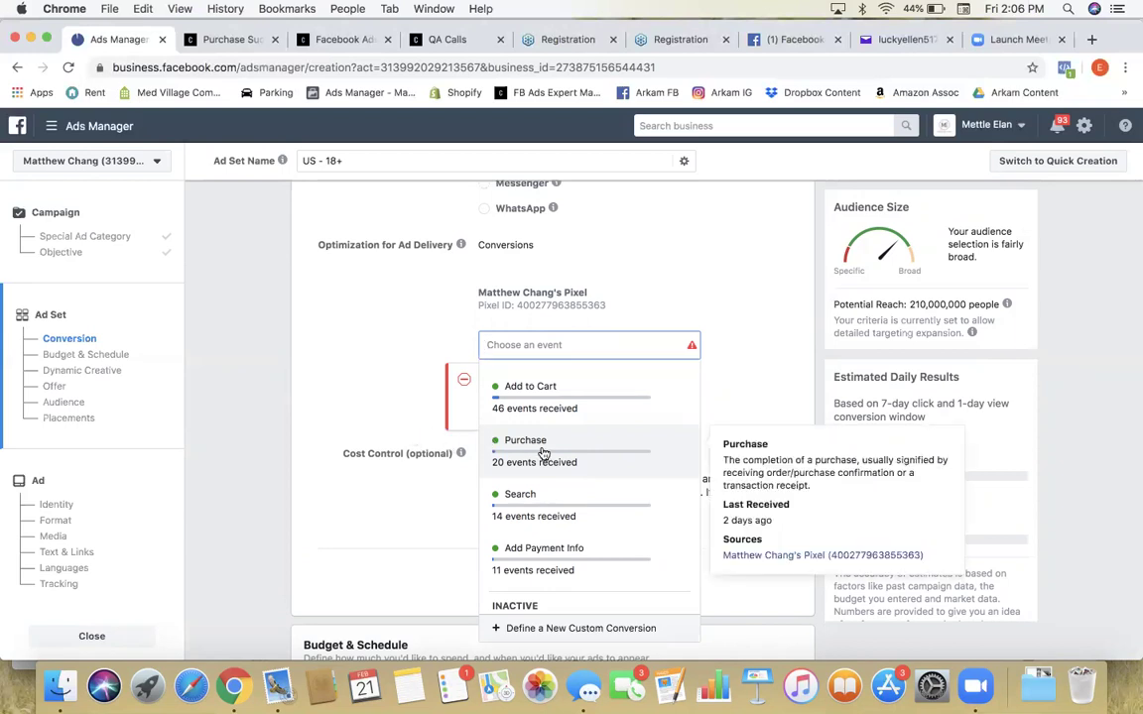
left_click(543, 451)
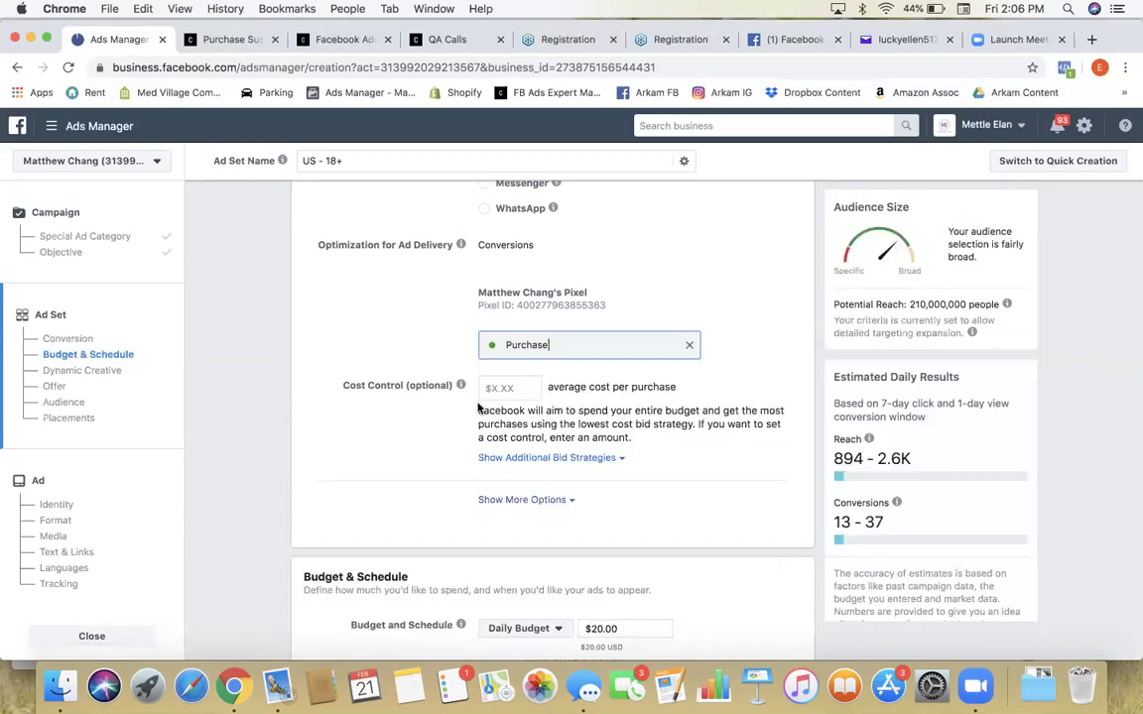
Step: Set the ad set's daily budget to $5.00
scroll(604, 421, "down", 5)
scroll(604, 420, "down", 5)
left_click(526, 326)
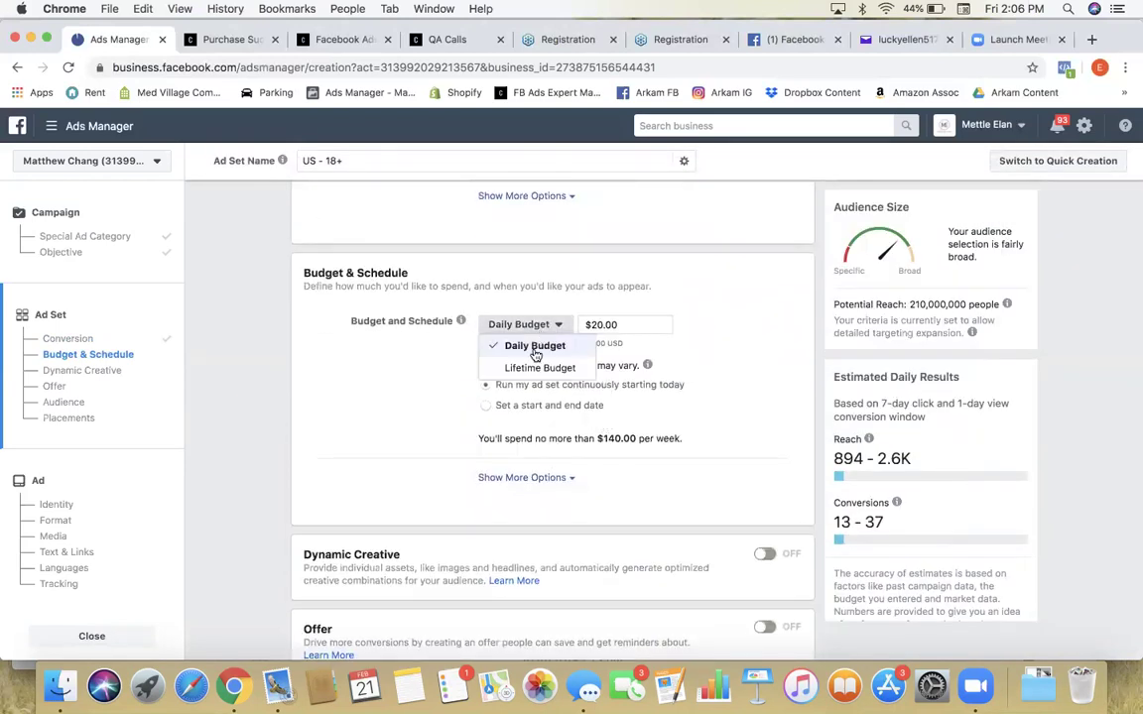
left_click(594, 325)
key("BackSpace")
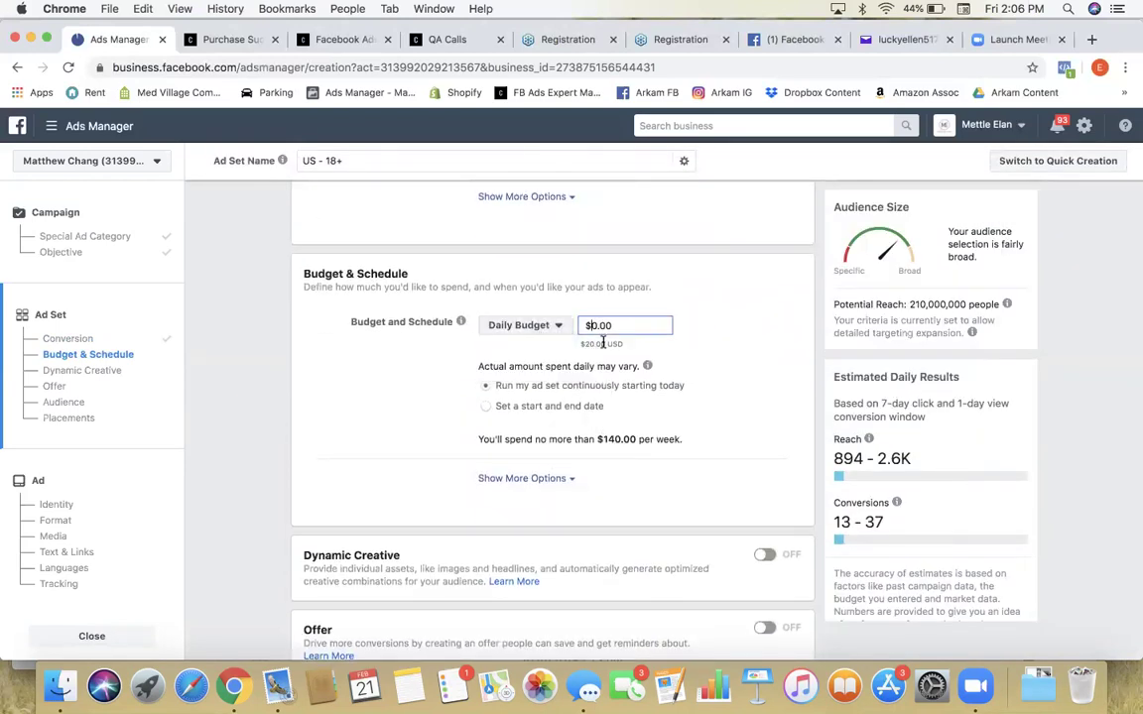
type("5")
left_click(482, 375)
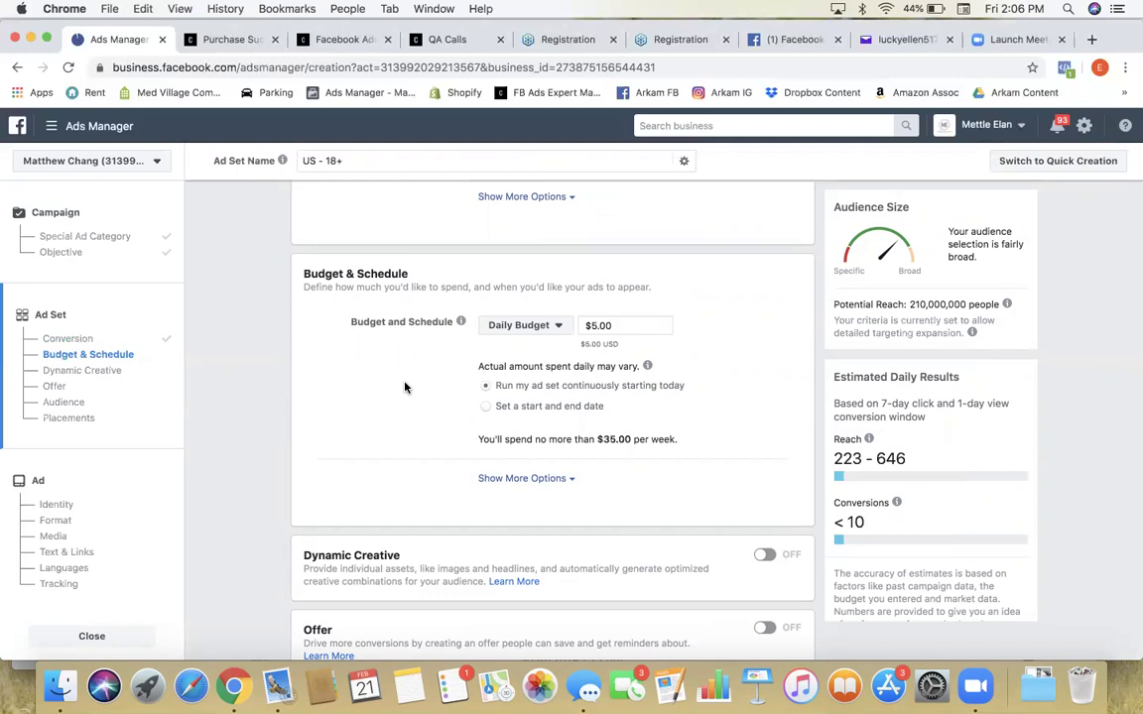
Step: Examine the ad set's audience section, including location, age, gender and detailed targeting, down to the placements
scroll(437, 387, "down", 5)
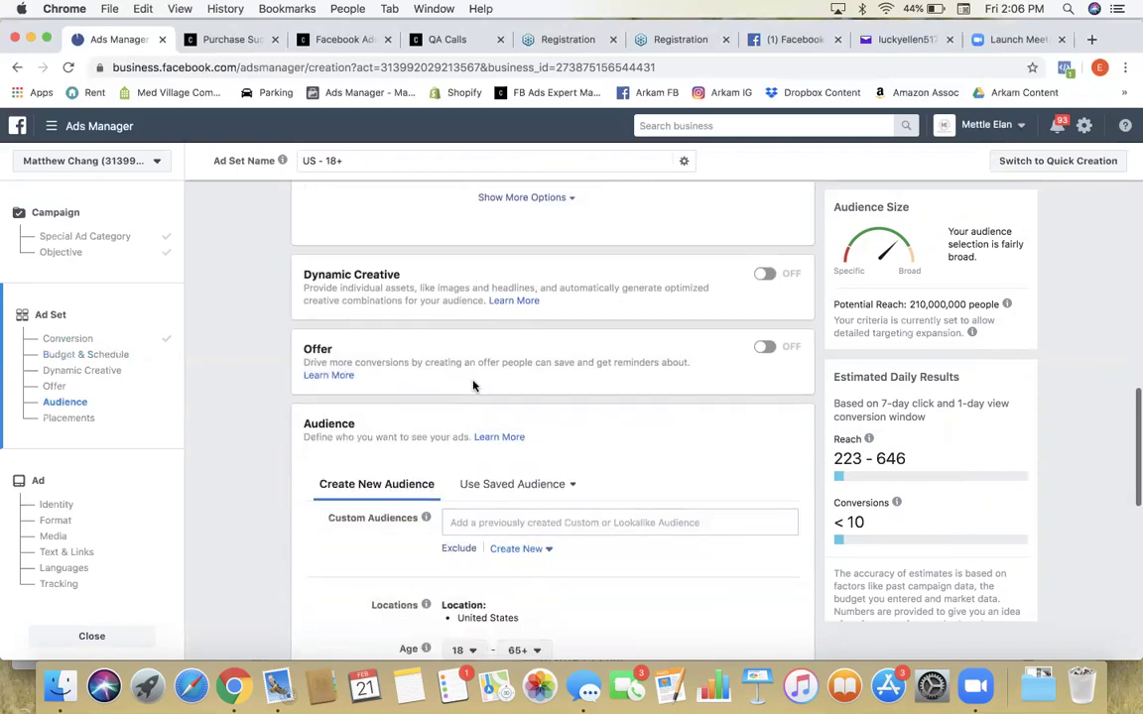
scroll(516, 397, "down", 5)
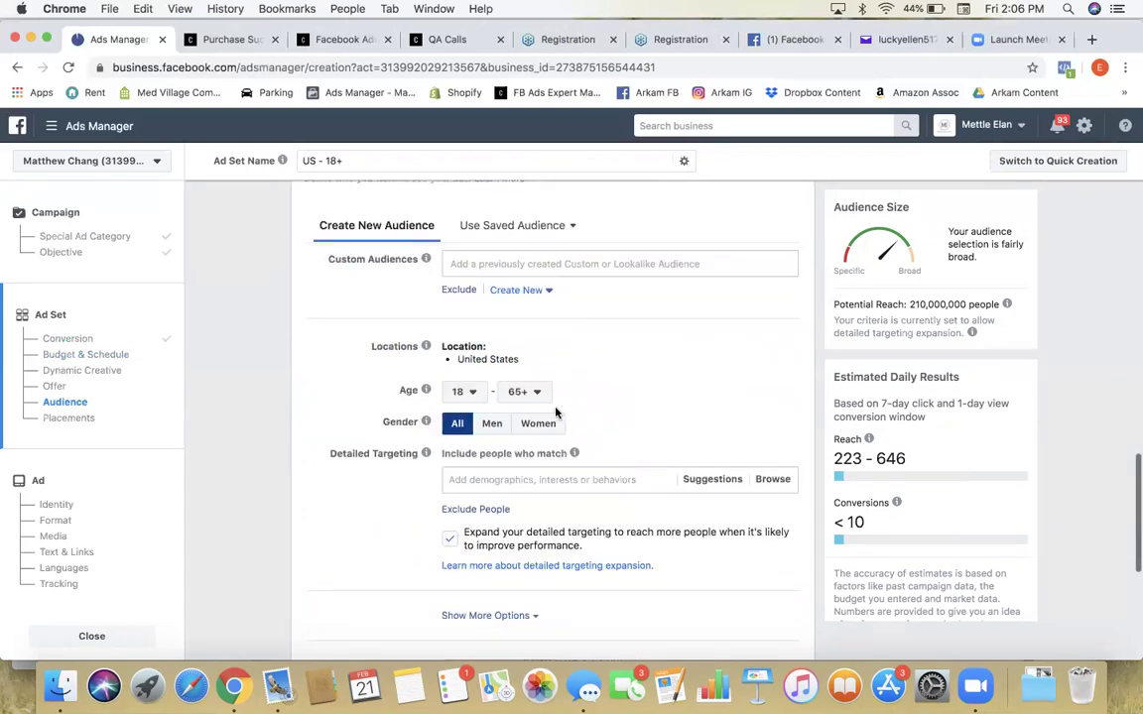
scroll(556, 412, "up", 5)
scroll(556, 408, "down", 6)
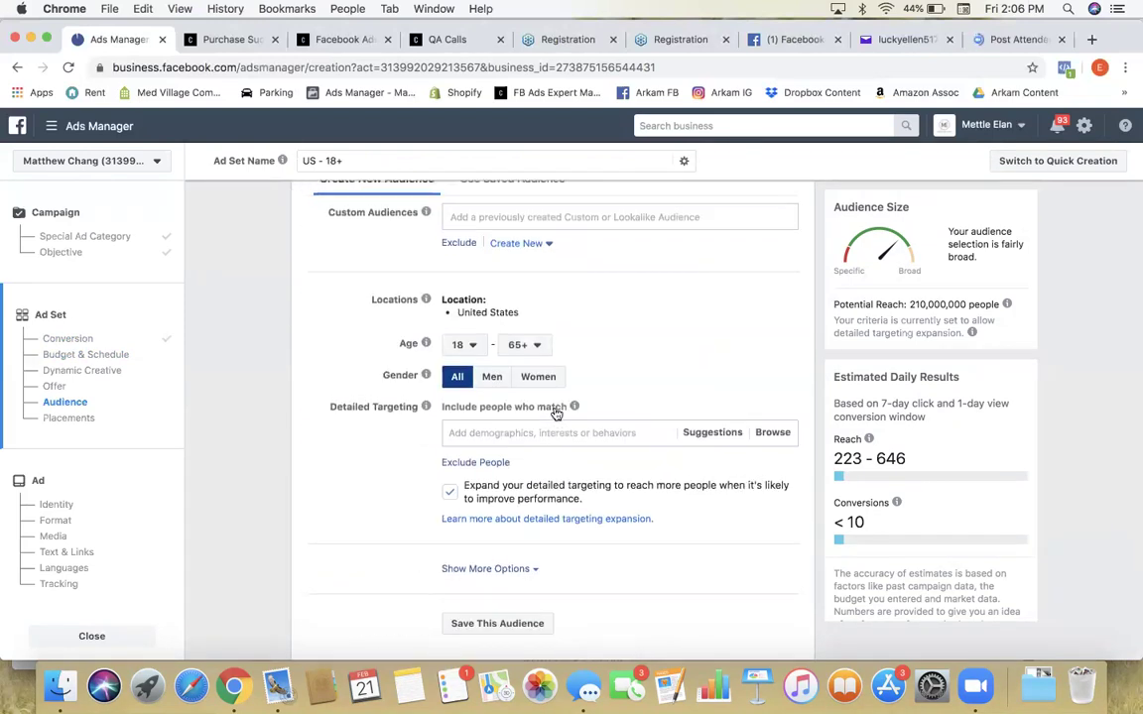
scroll(555, 413, "up", 2)
scroll(555, 413, "down", 2)
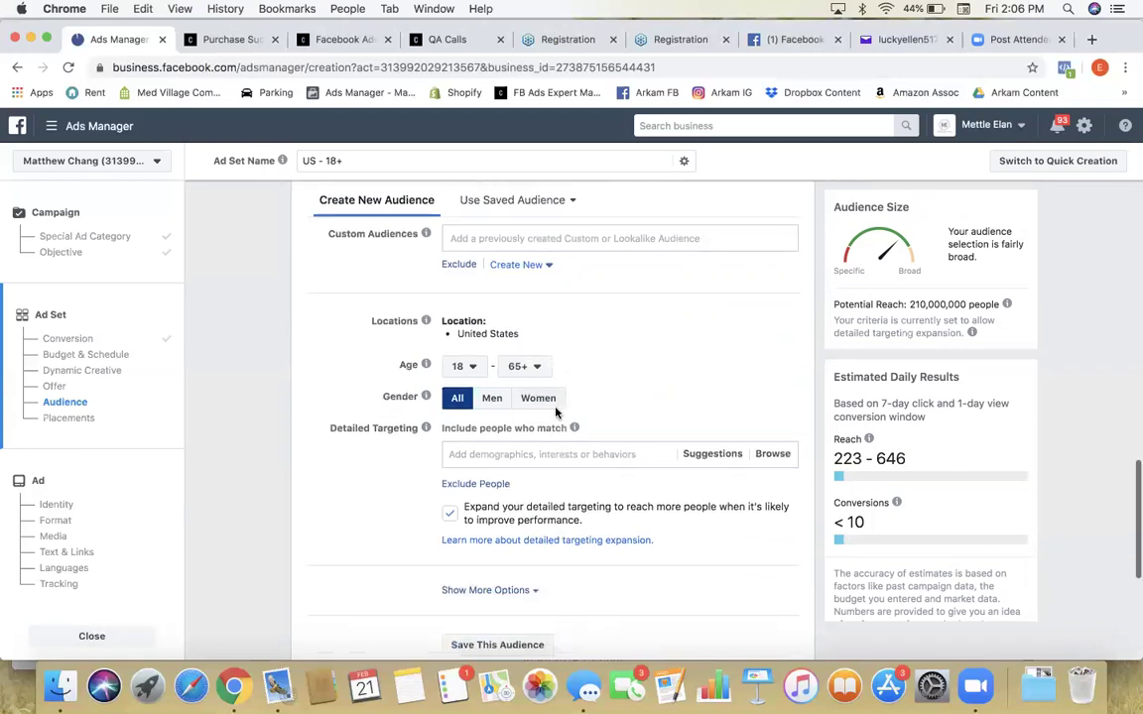
scroll(556, 411, "up", 2)
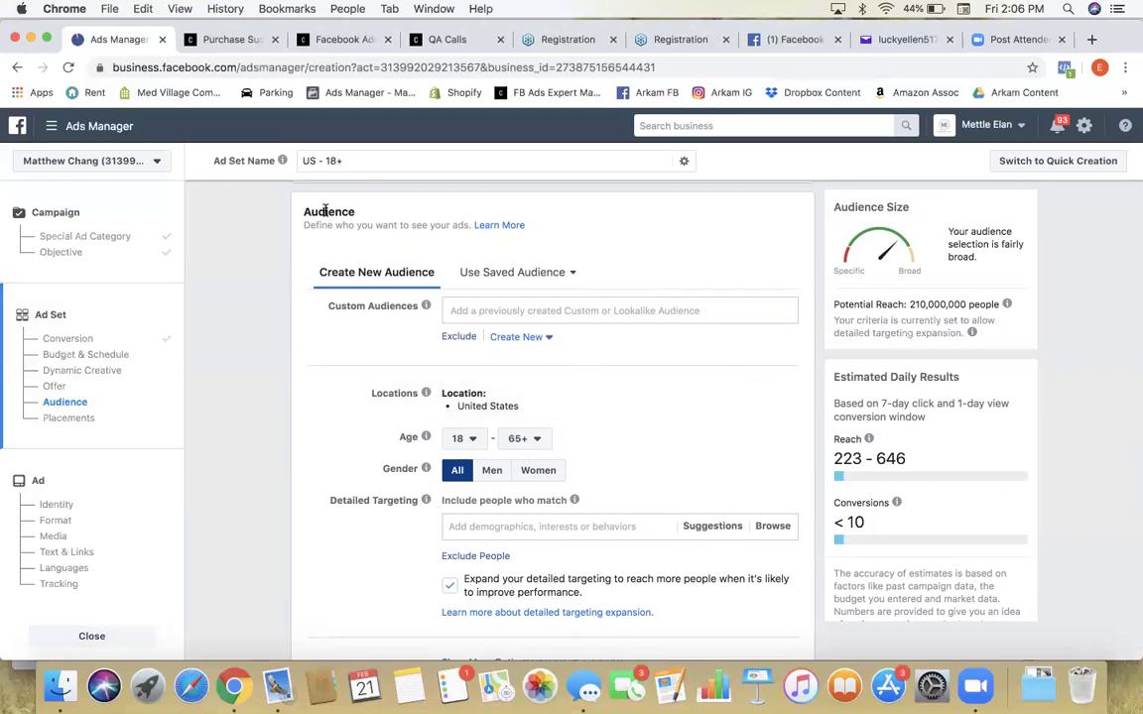
scroll(382, 397, "down", 3)
scroll(382, 398, "down", 3)
scroll(382, 398, "up", 4)
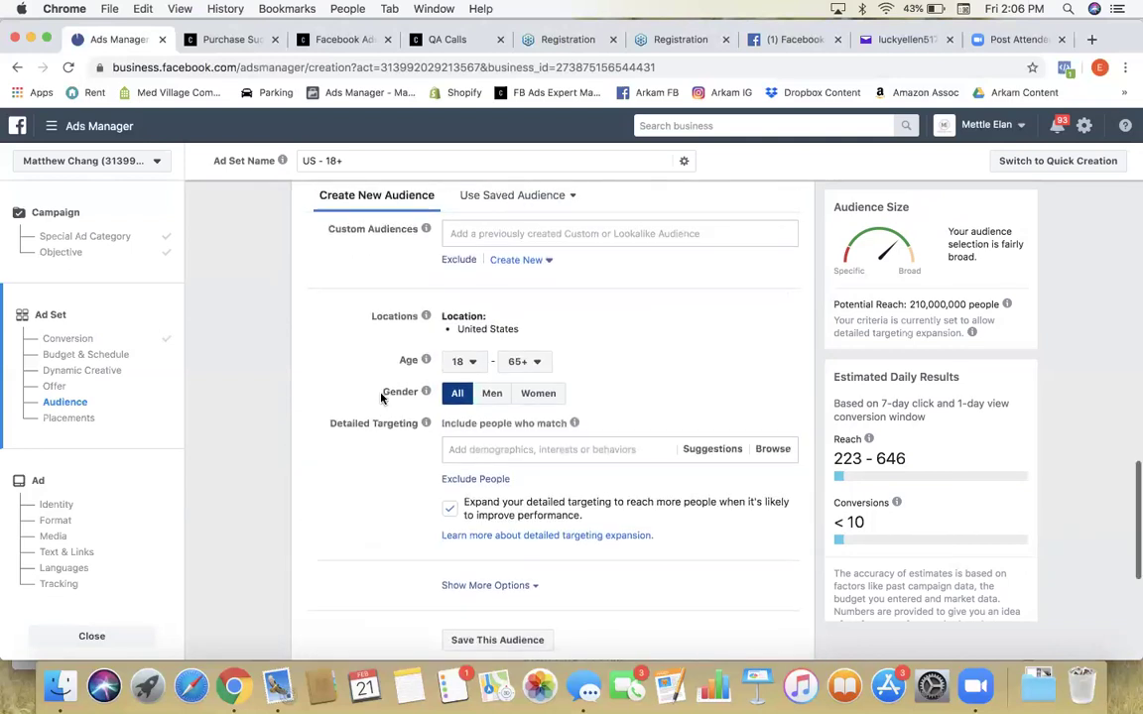
scroll(382, 398, "up", 2)
scroll(382, 398, "down", 5)
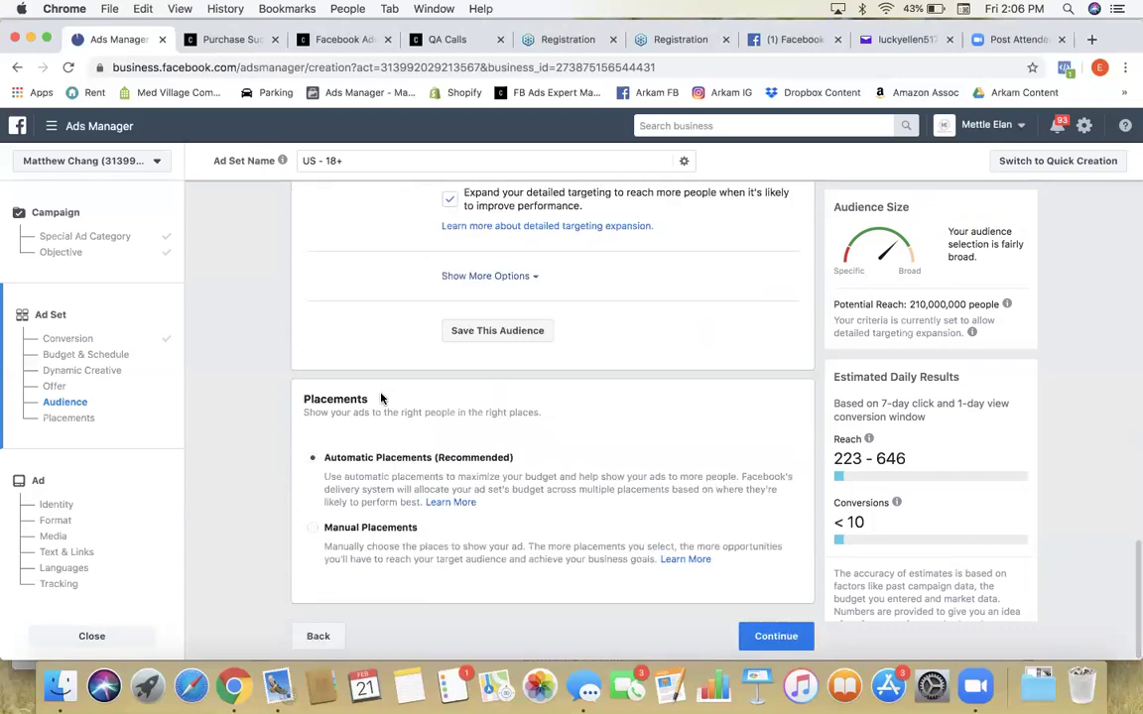
Step: Expand the audience's additional options and review the languages, connections and placements settings
scroll(381, 400, "up", 1)
left_click(506, 281)
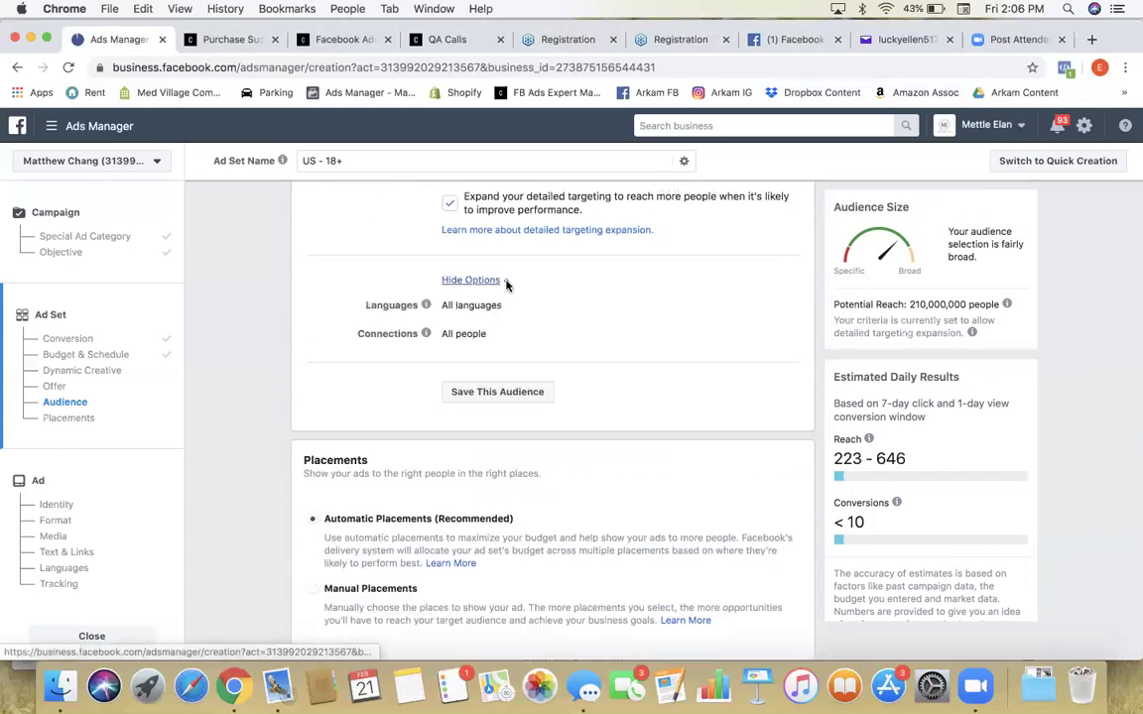
scroll(510, 352, "down", 1)
scroll(516, 437, "down", 1)
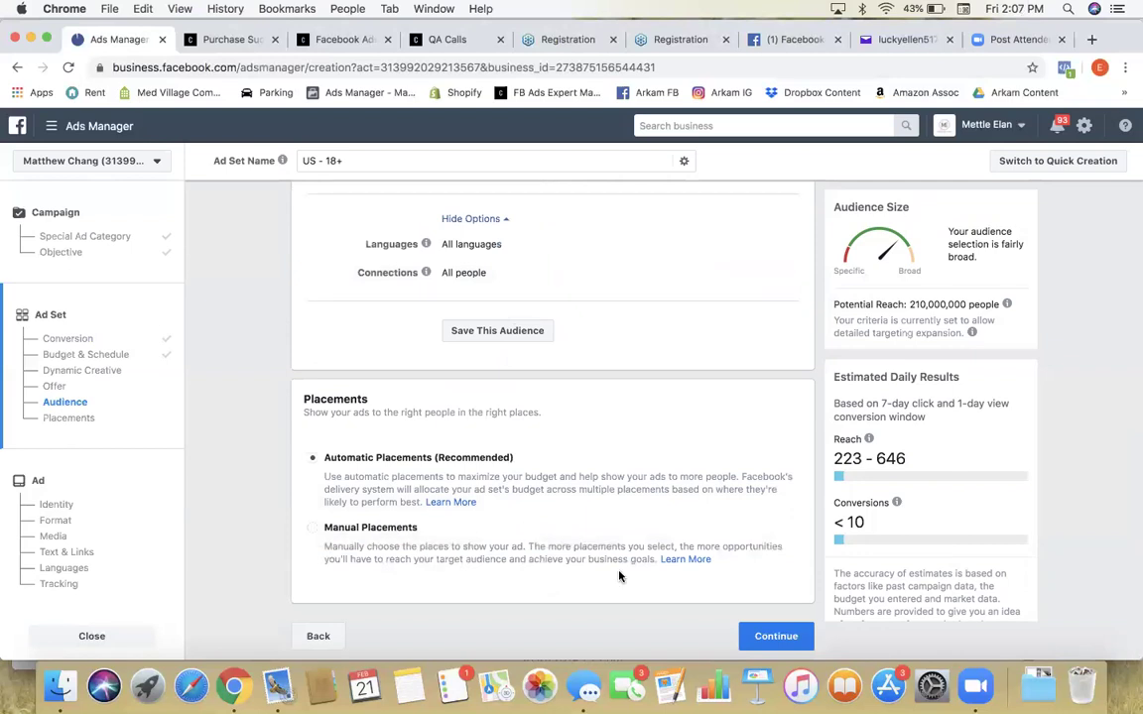
scroll(614, 575, "up", 10)
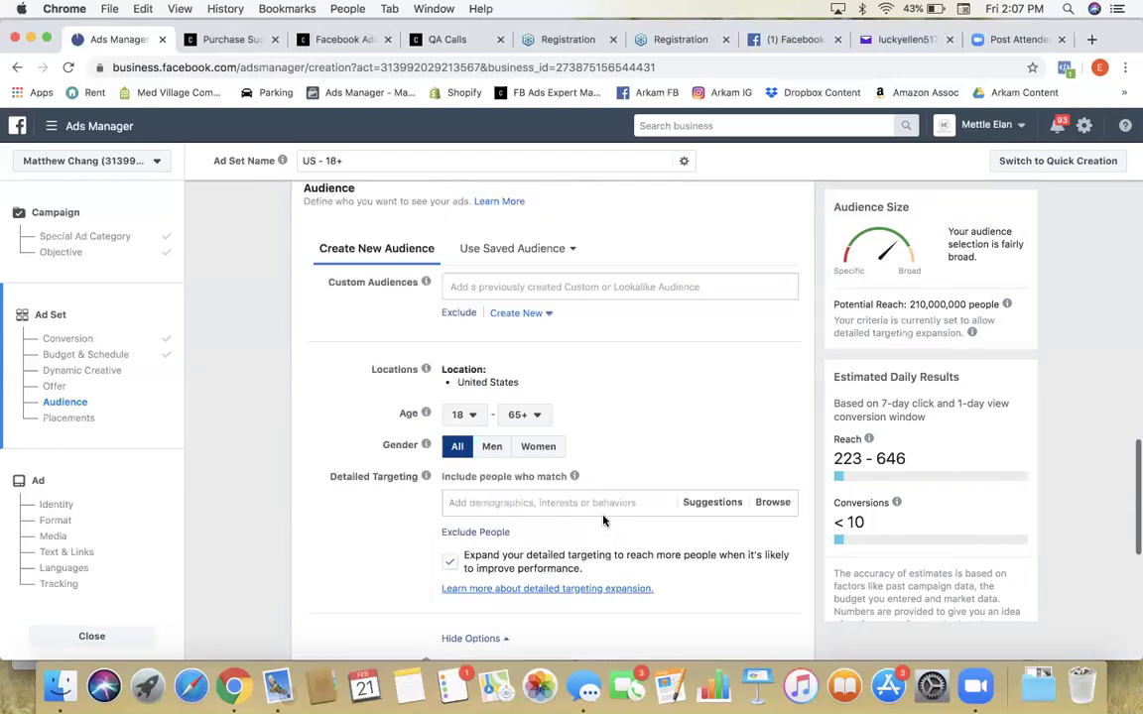
scroll(603, 520, "down", 10)
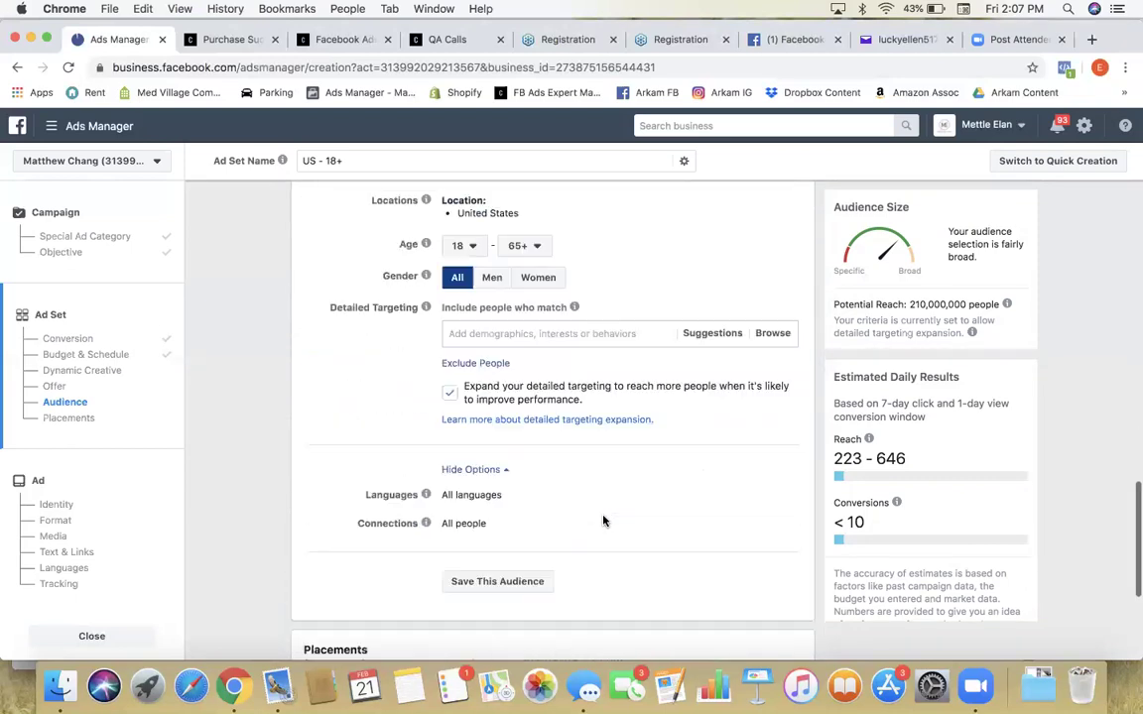
Step: Rename the ad set as "US - 18+ (Open Audience)"
scroll(603, 520, "up", 15)
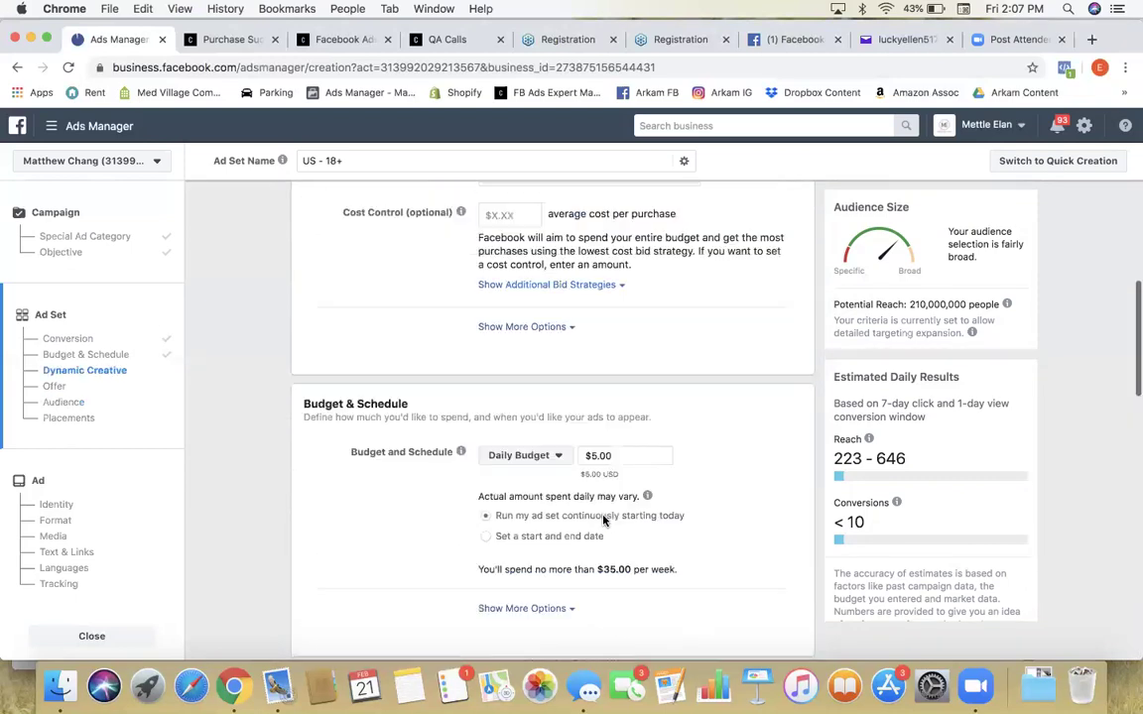
left_click(490, 186)
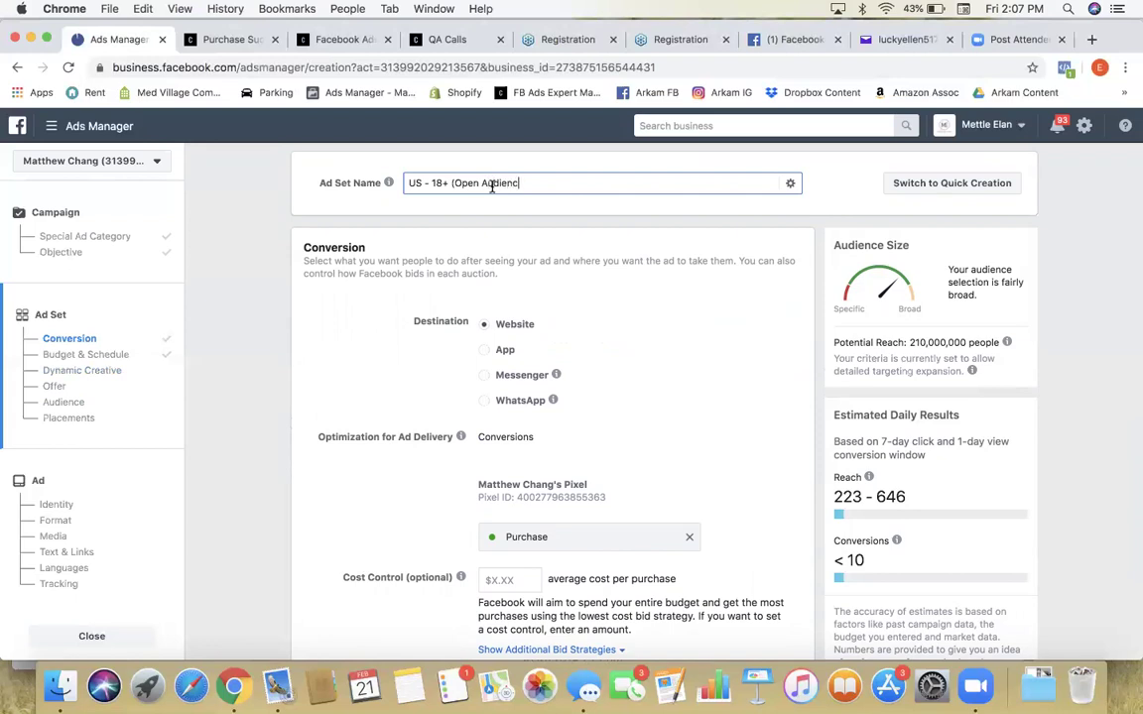
left_click(467, 235)
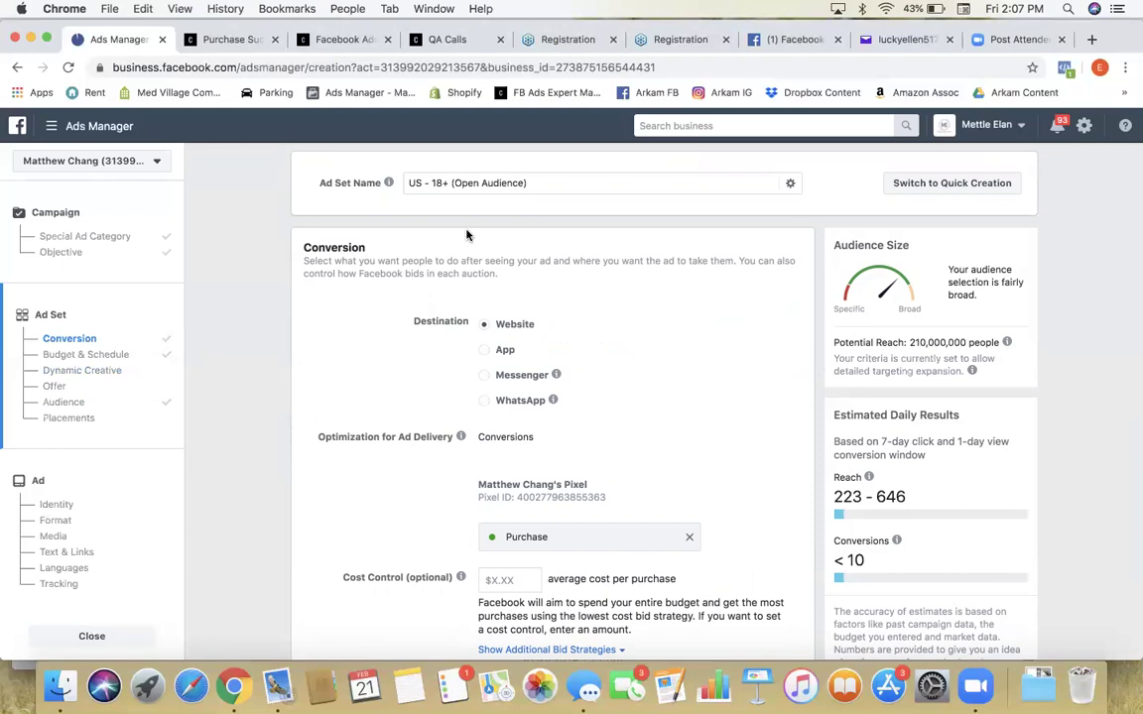
Step: Open the audience's language targeting for editing
scroll(684, 332, "down", 15)
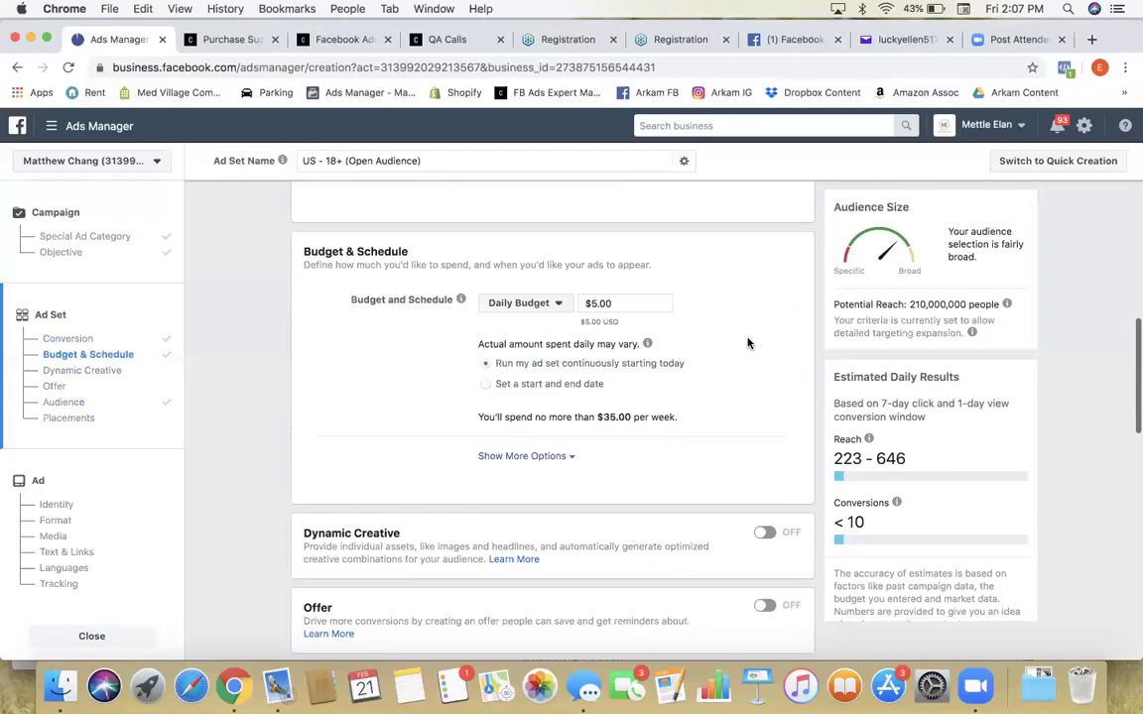
scroll(747, 342, "down", 8)
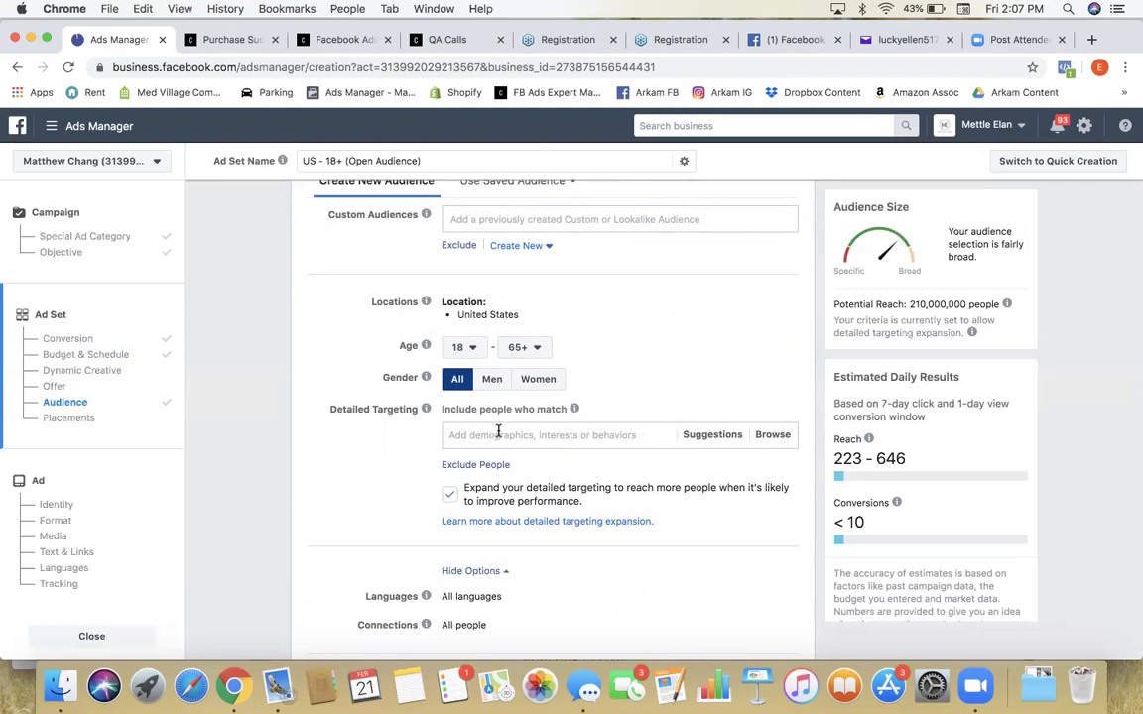
scroll(563, 439, "down", 7)
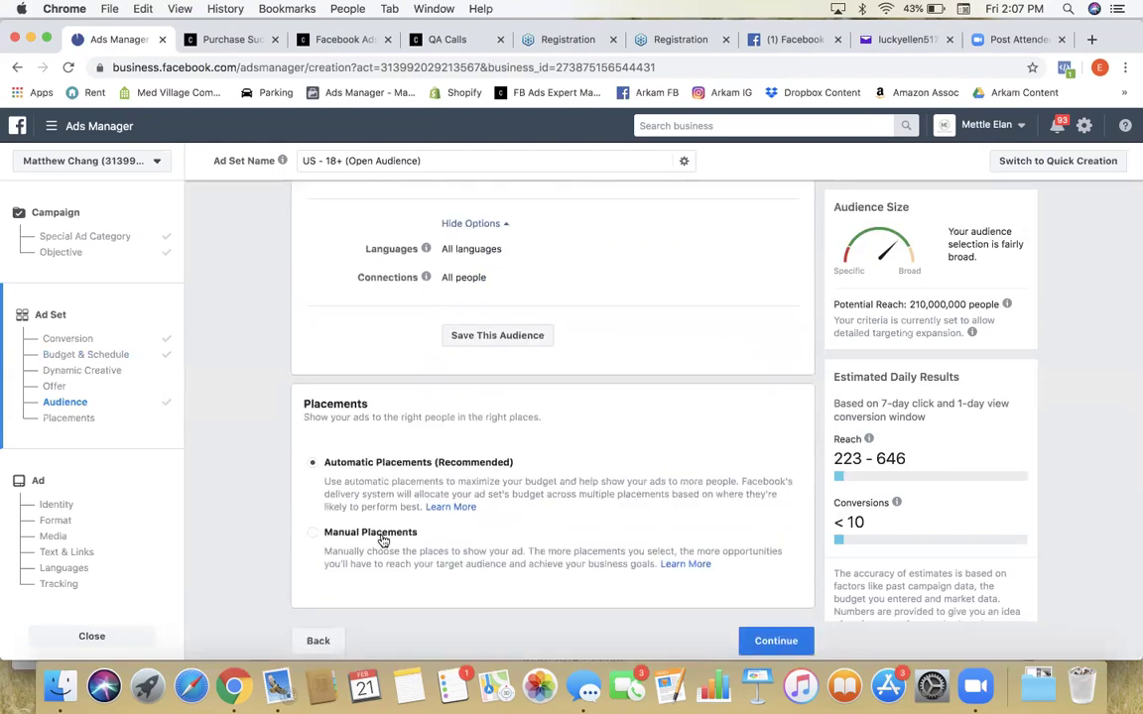
scroll(484, 250, "up", 3)
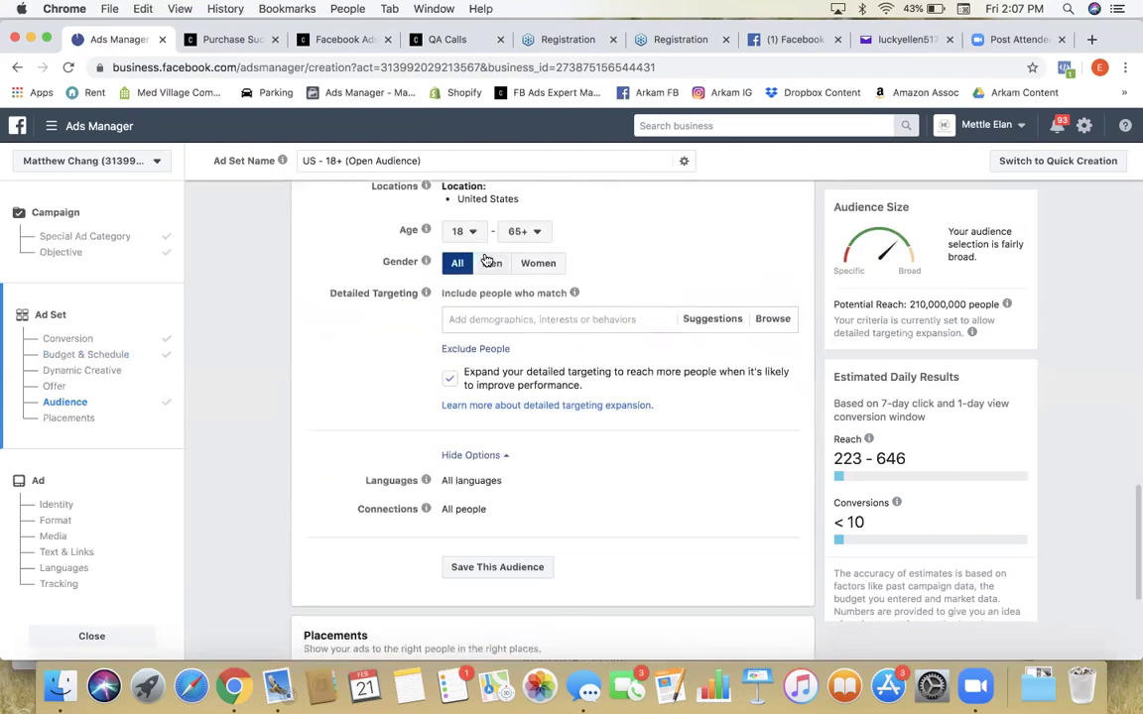
mouse_move(738, 488)
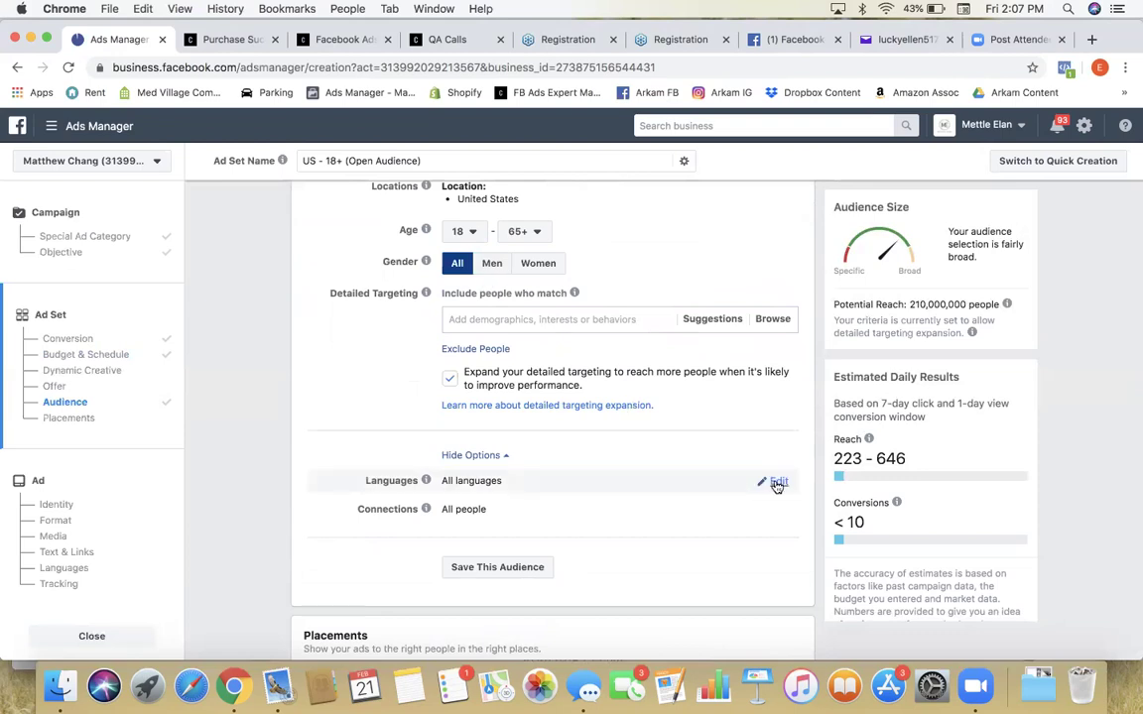
left_click(773, 484)
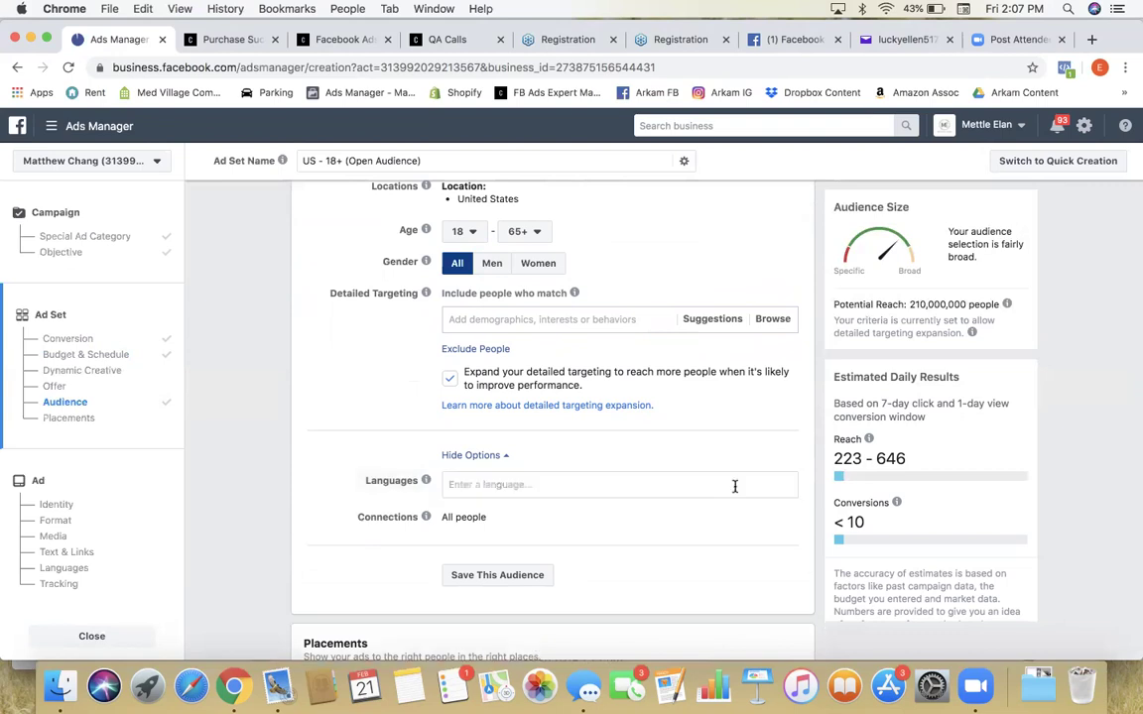
scroll(515, 495, "down", 1)
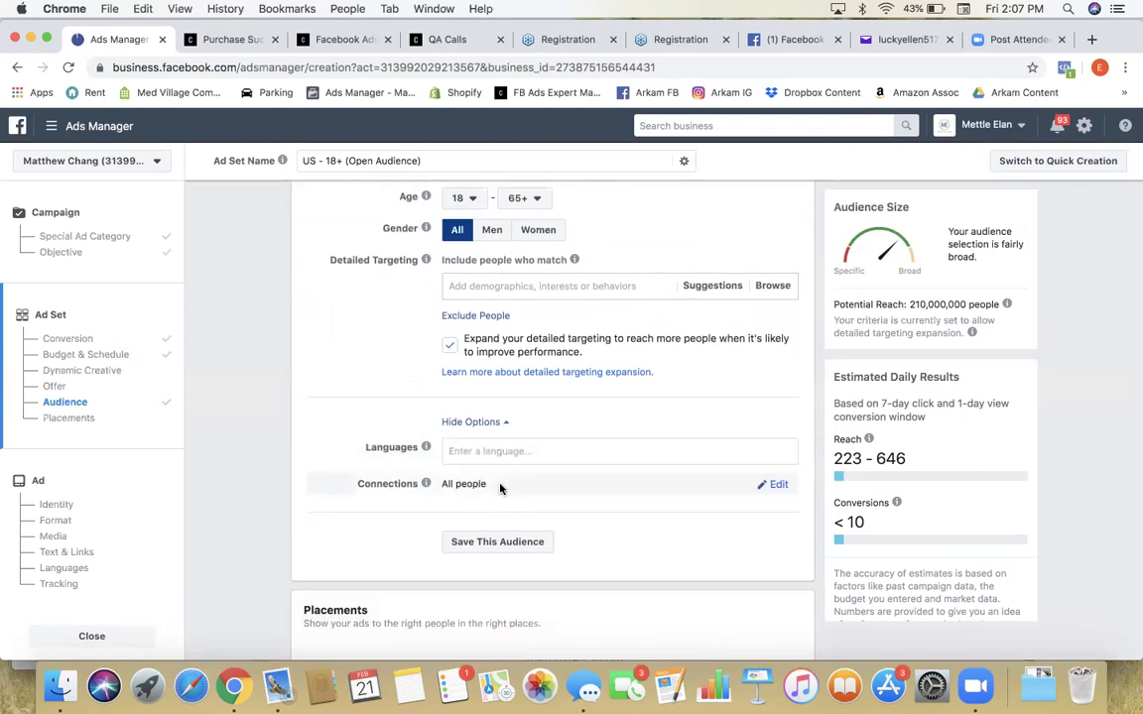
Step: Open the audience's connections for editing, review the audience and placement settings, and continue to the ad setup
left_click(772, 484)
scroll(449, 497, "down", 5)
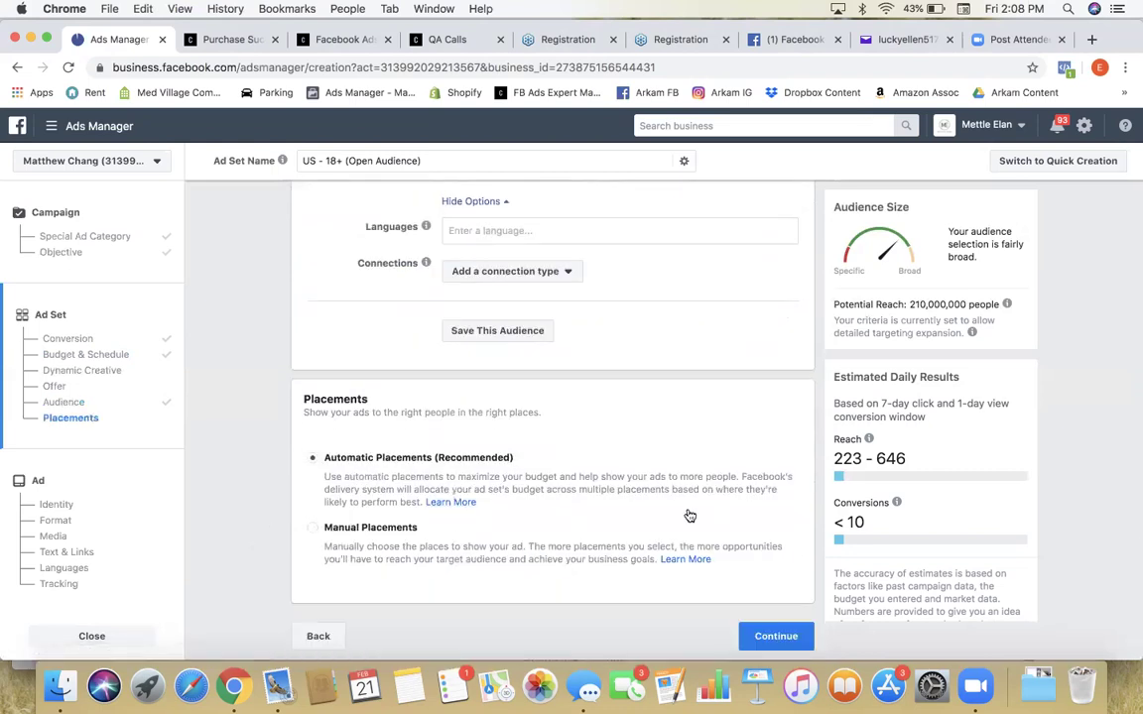
scroll(658, 515, "up", 7)
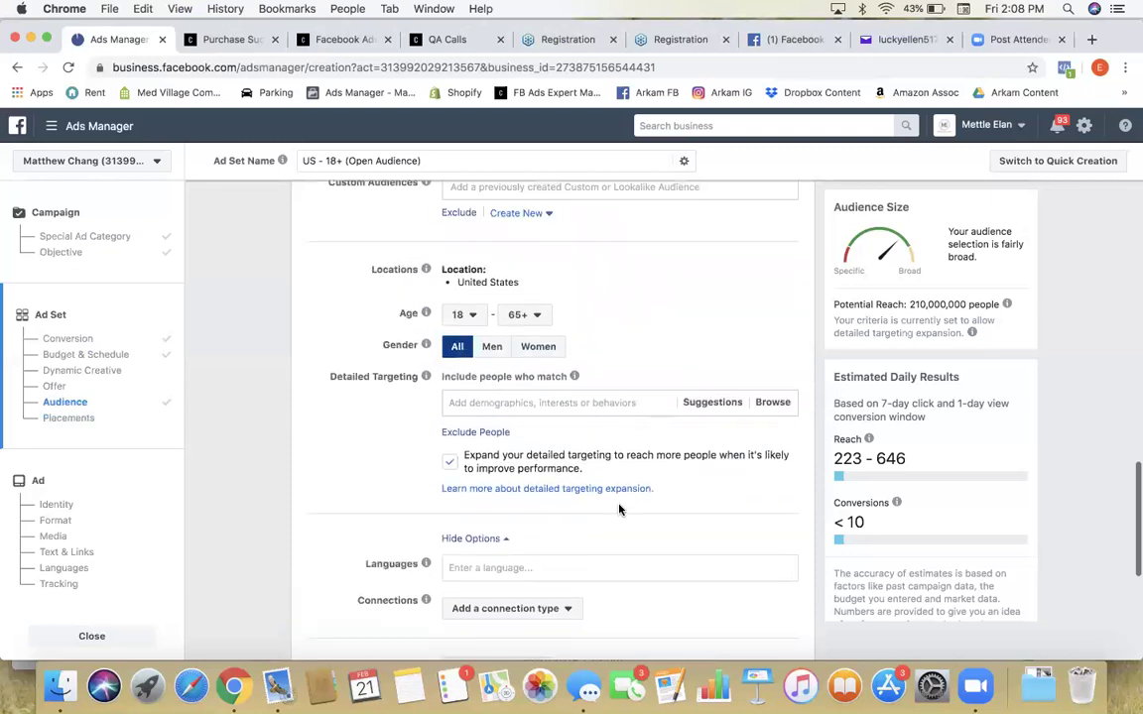
scroll(520, 537, "up", 4)
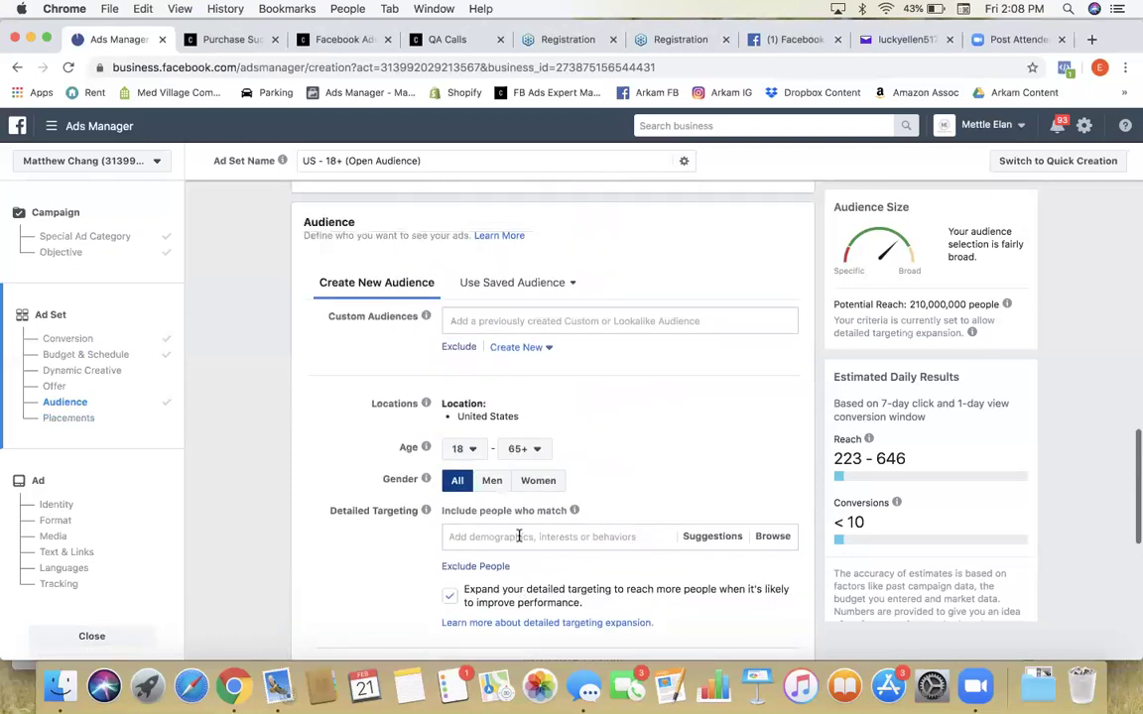
scroll(595, 555, "down", 4)
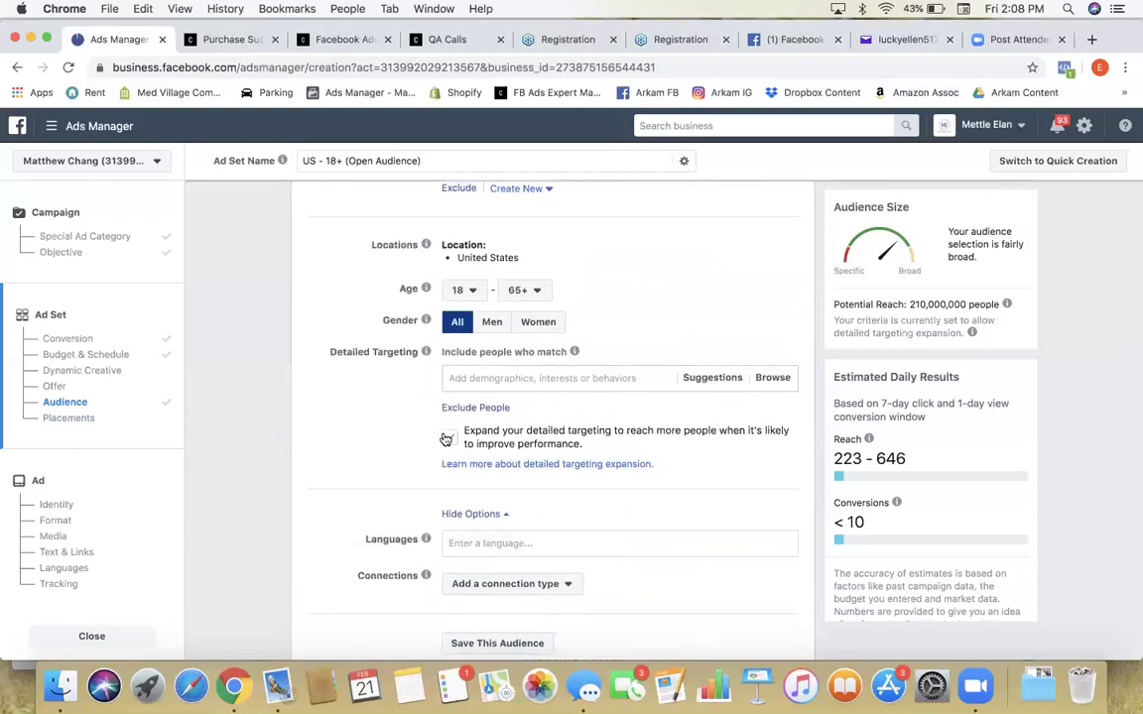
scroll(445, 439, "up", 3)
scroll(446, 365, "down", 7)
left_click(755, 635)
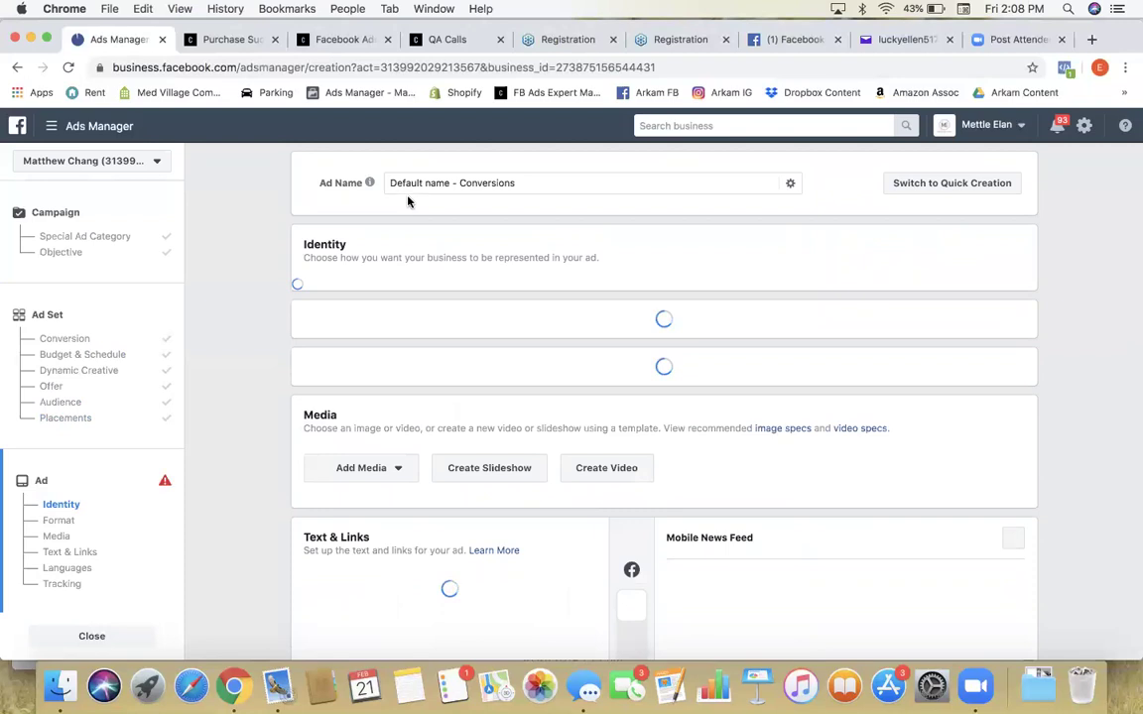
Step: Keep Arkam as the ad's Facebook Page and choose arkamcrew as its Instagram account
scroll(516, 313, "down", 2)
scroll(515, 312, "up", 3)
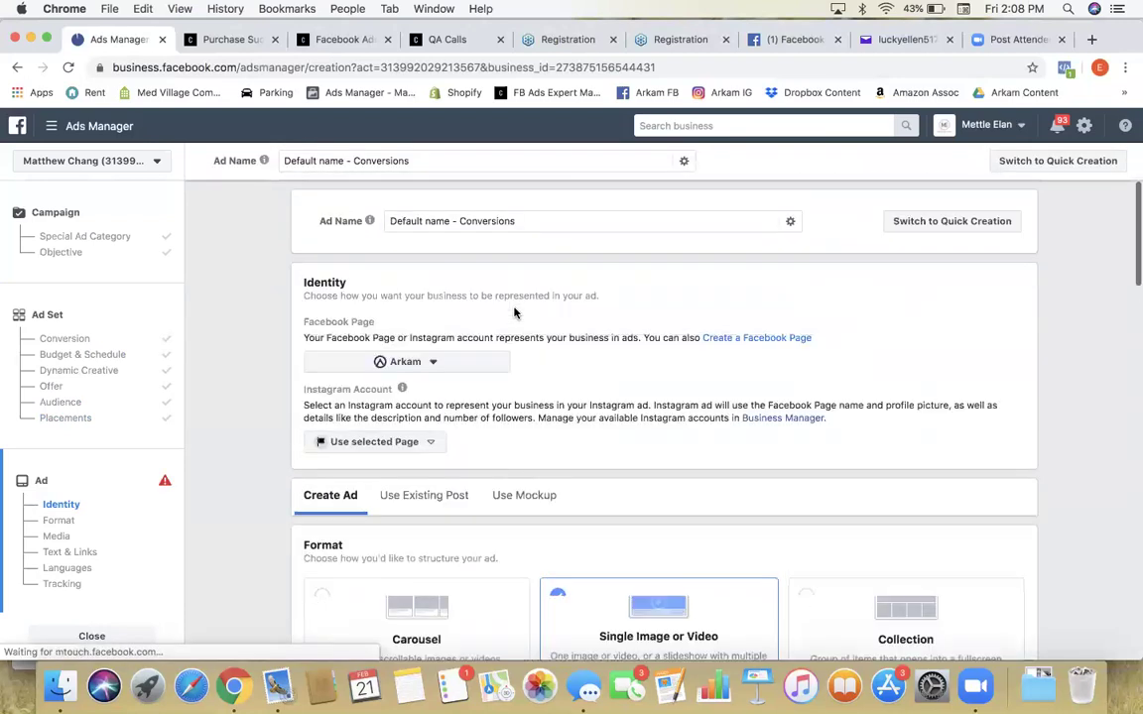
scroll(515, 312, "down", 1)
left_click(412, 286)
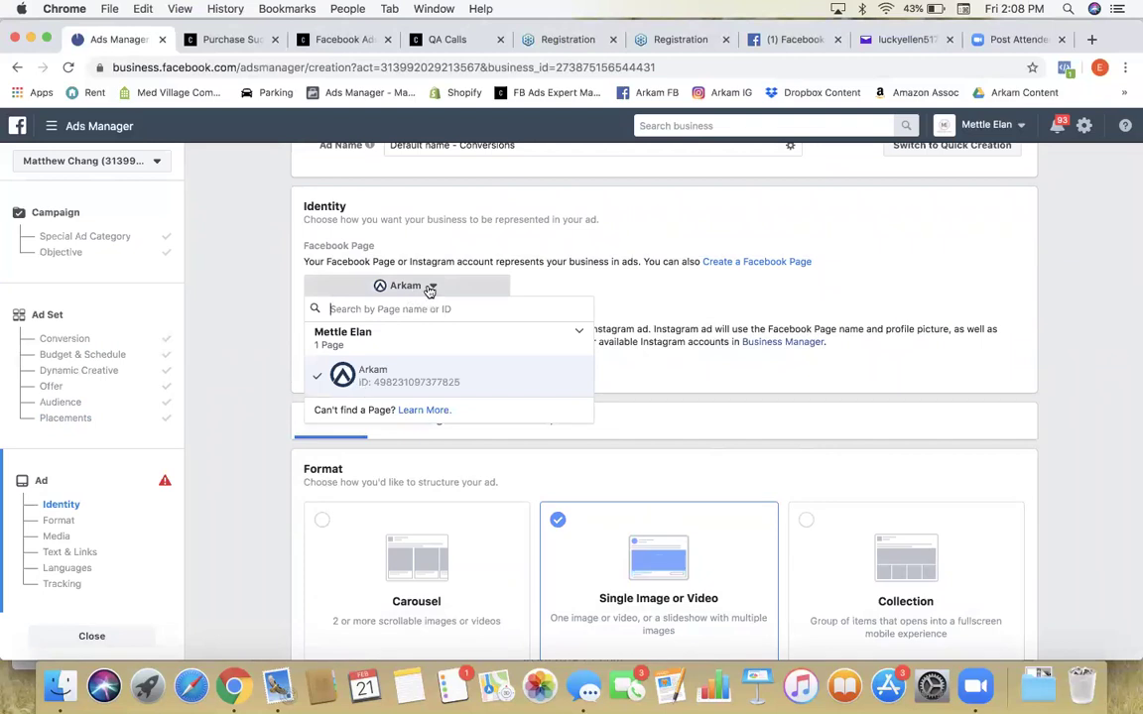
left_click(387, 285)
left_click(335, 366)
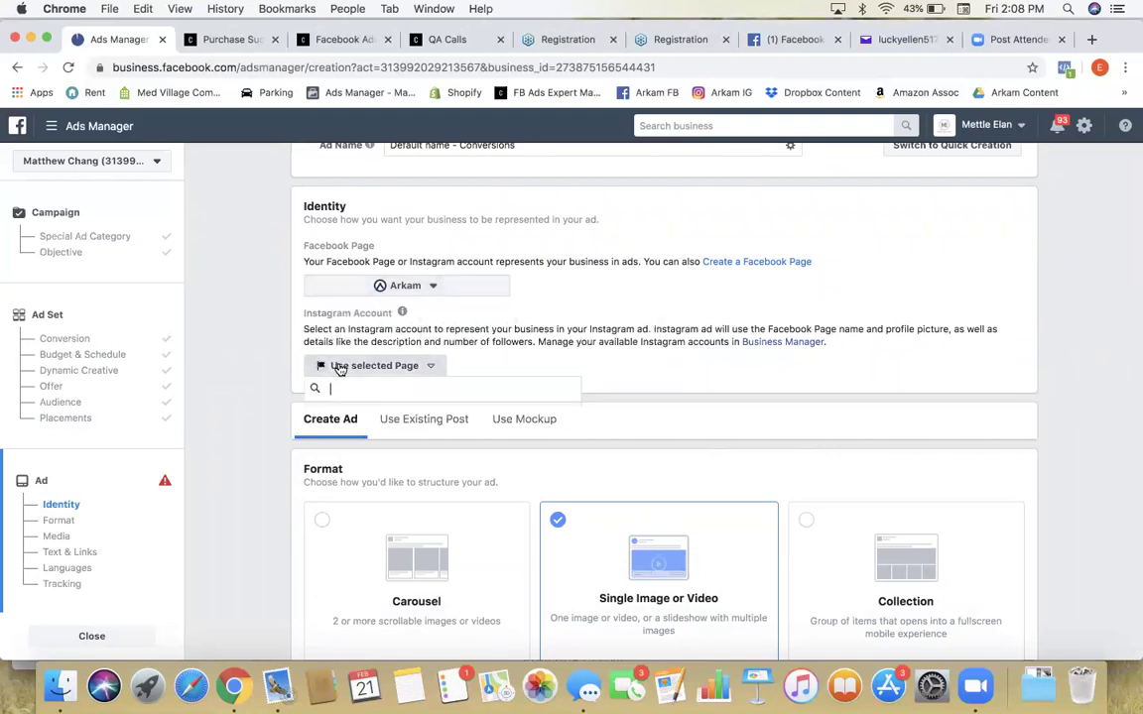
left_click(375, 425)
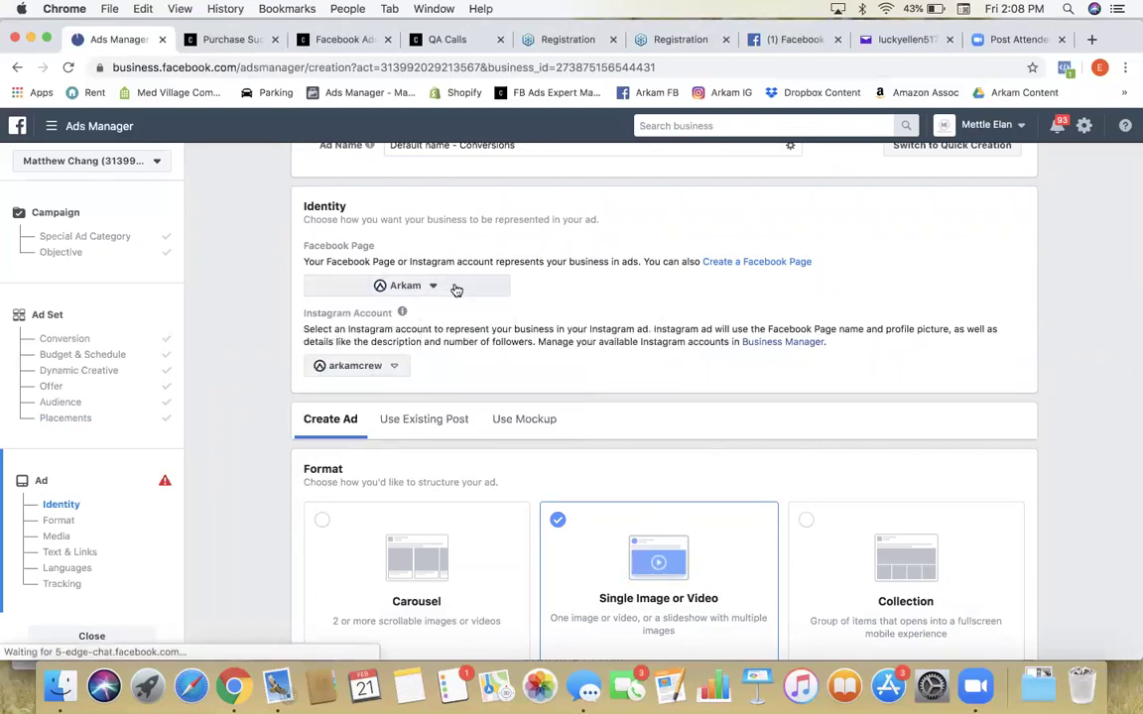
Step: Add the account video "Arkam SM Beard - Alex .mov" as the ad's media
scroll(513, 385, "down", 2)
scroll(514, 384, "down", 9)
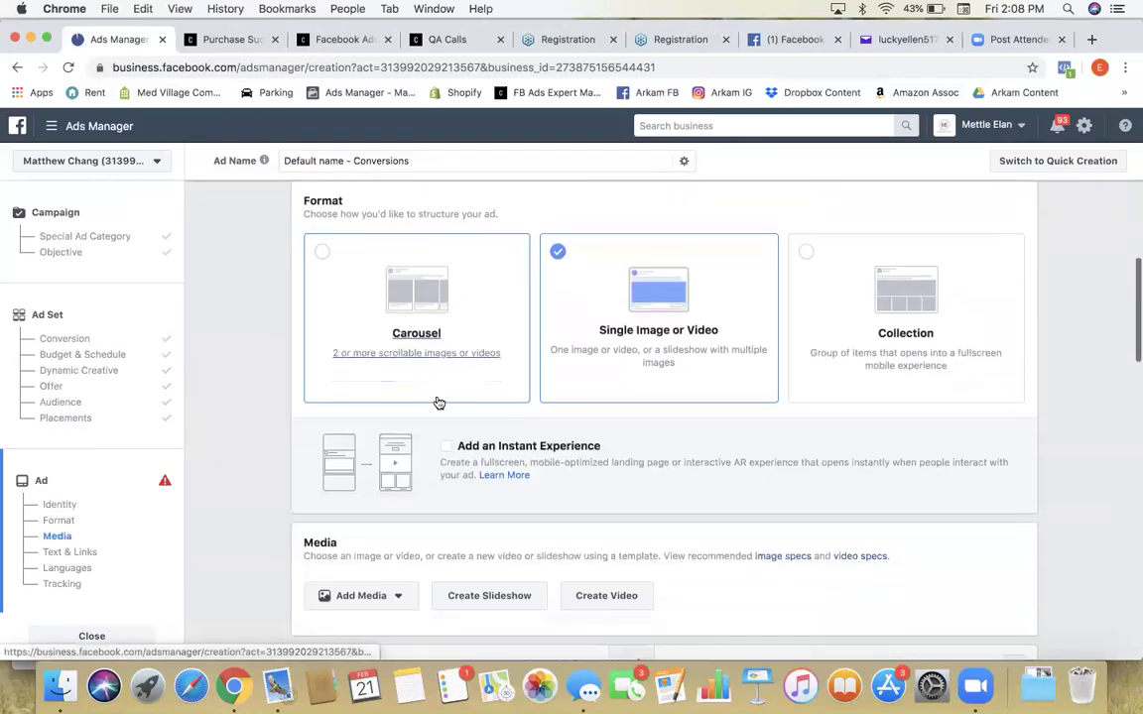
scroll(539, 439, "down", 3)
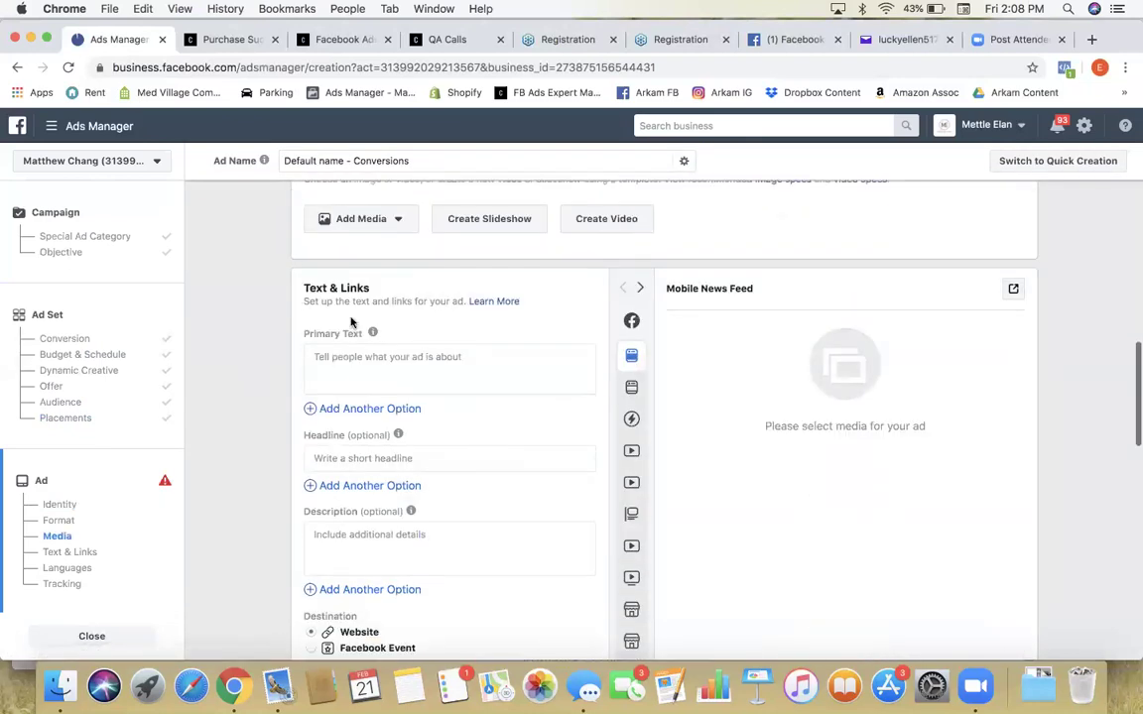
left_click(352, 219)
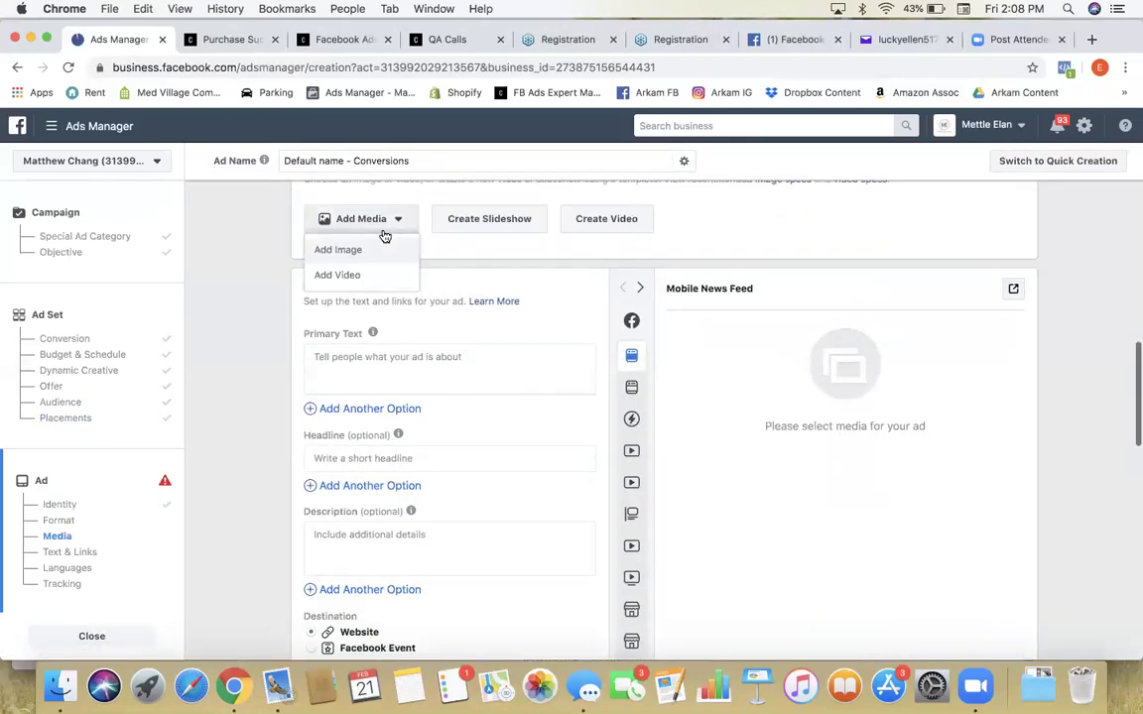
left_click(338, 274)
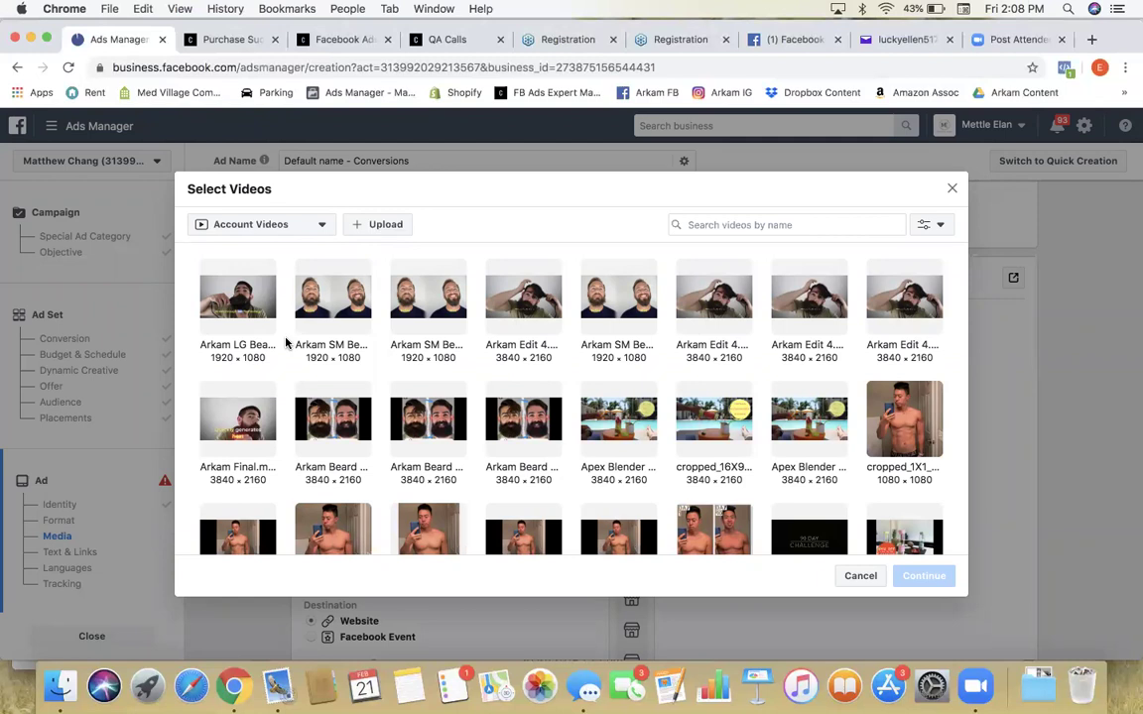
left_click(234, 294)
left_click(321, 295)
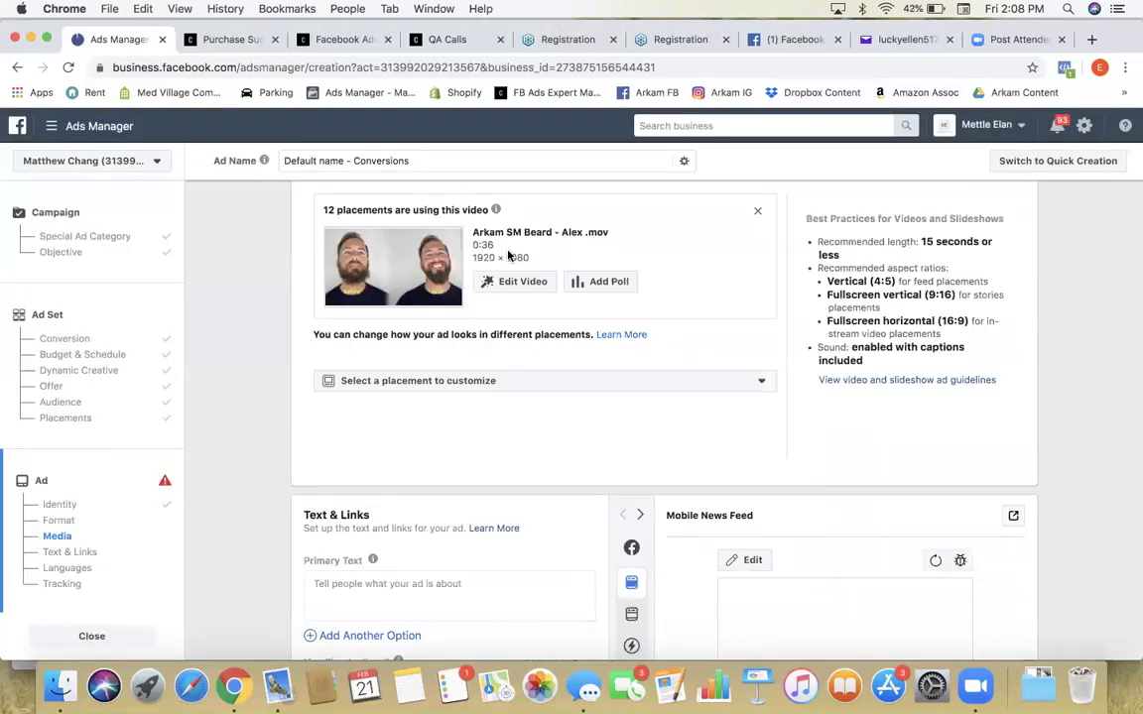
Step: Play the ad's video in the Mobile News Feed preview and toggle its sound
scroll(461, 315, "down", 5)
scroll(461, 316, "down", 2)
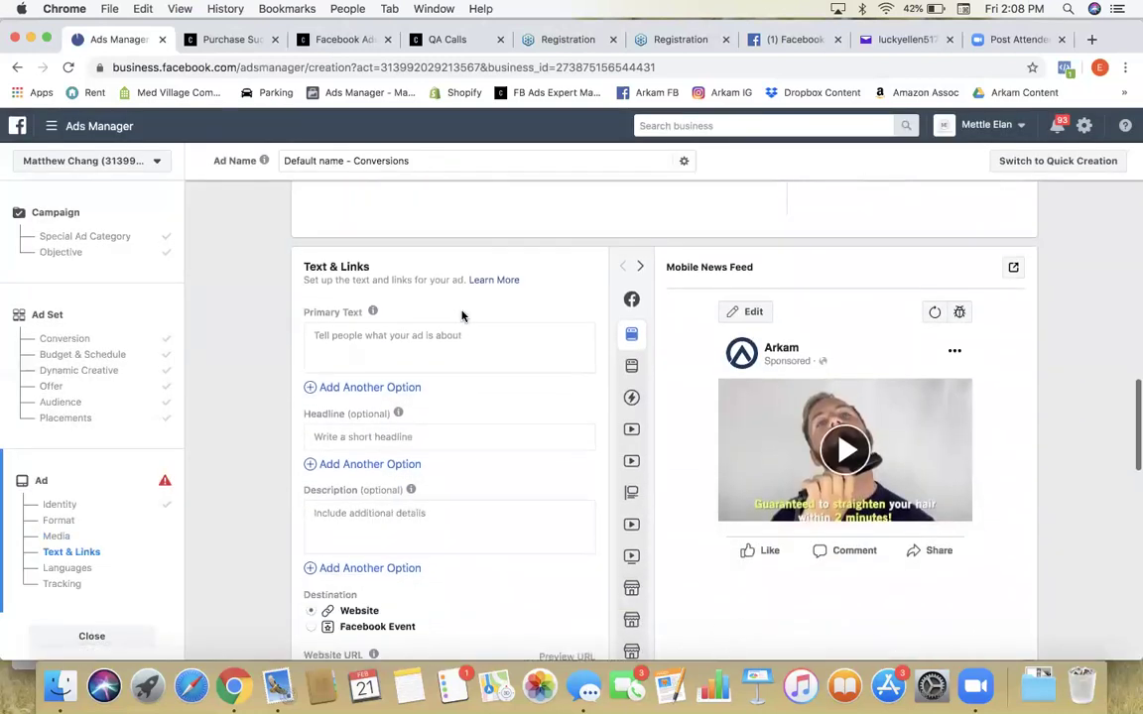
scroll(461, 315, "down", 3)
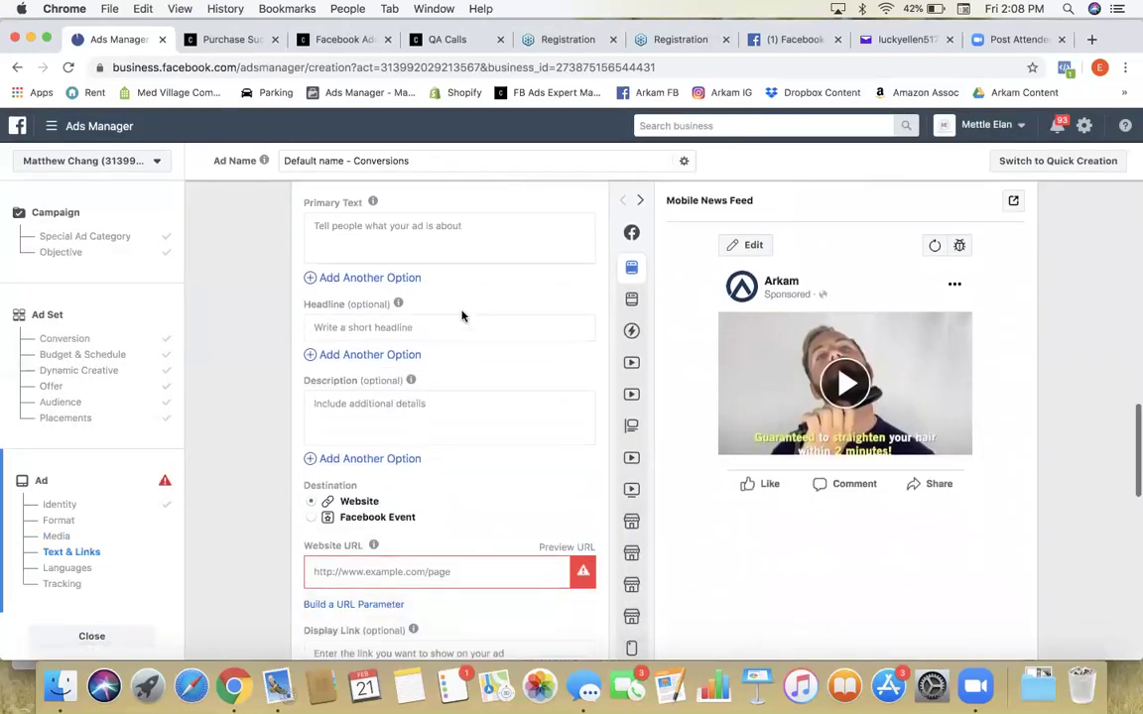
left_click(843, 379)
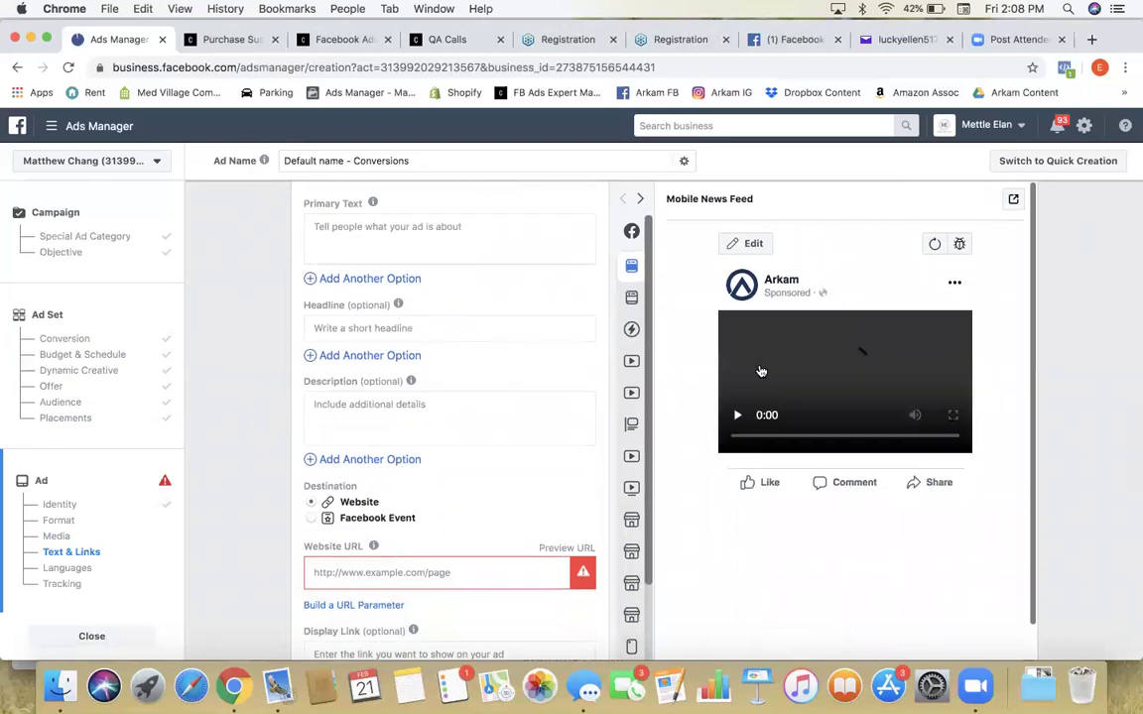
left_click(913, 410)
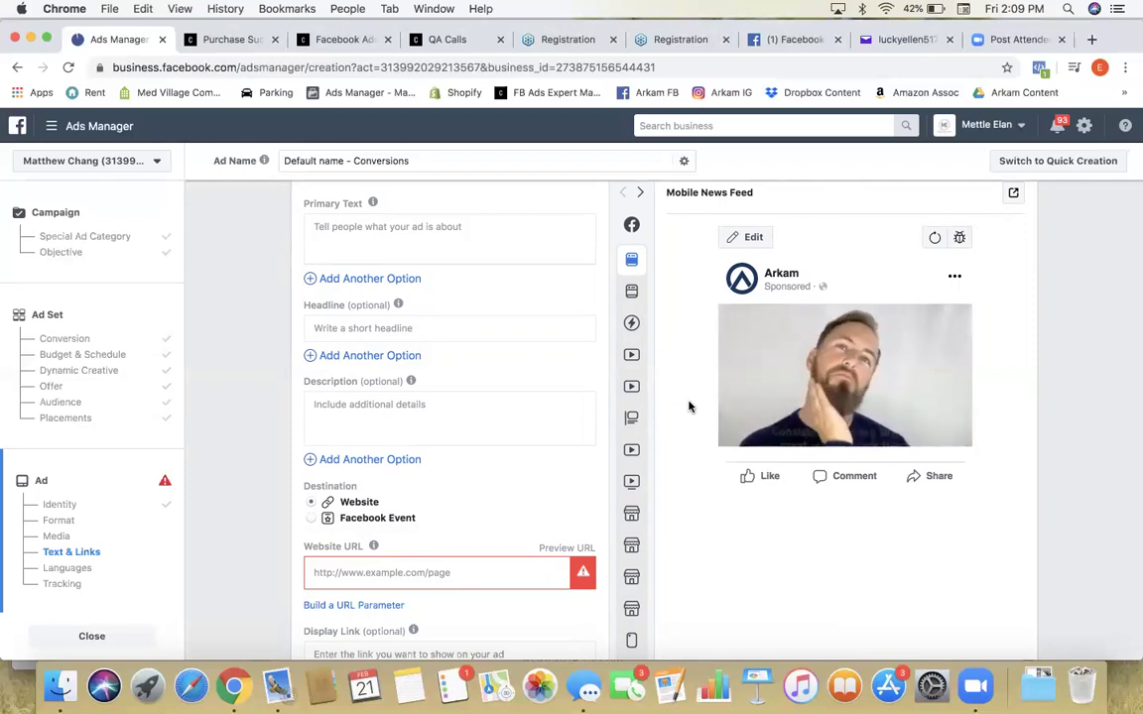
mouse_move(871, 447)
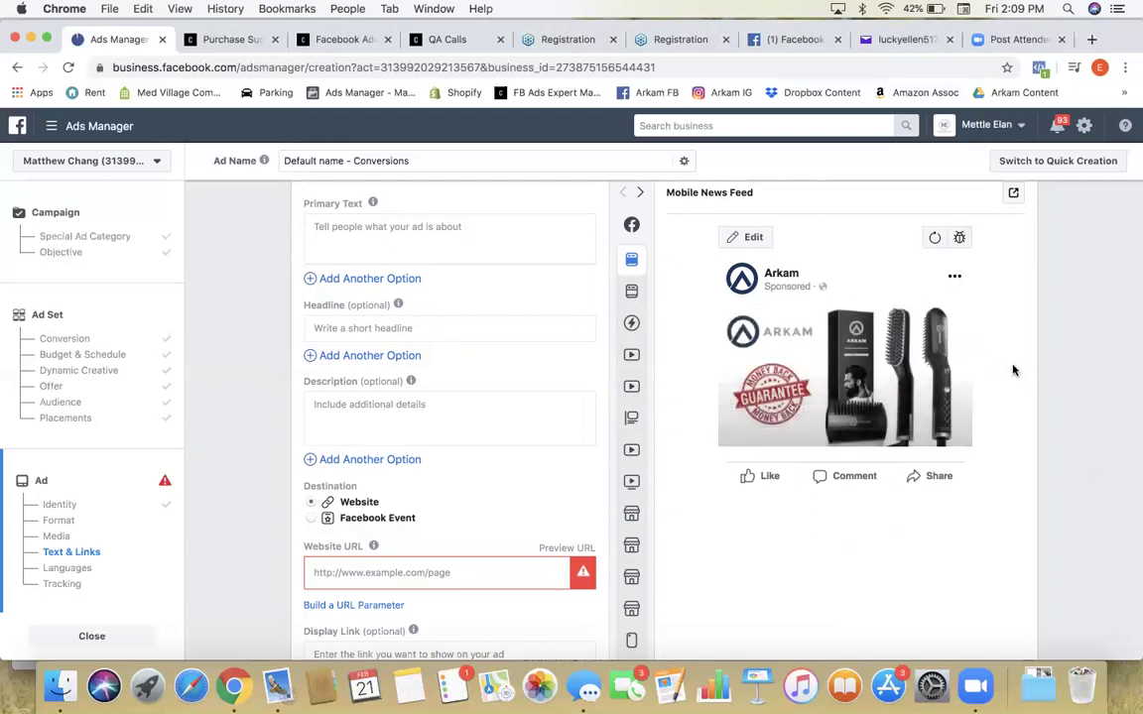
Step: Preview the ad in the Desktop News Feed placement and toggle the video's sound while watching it
left_click(647, 301)
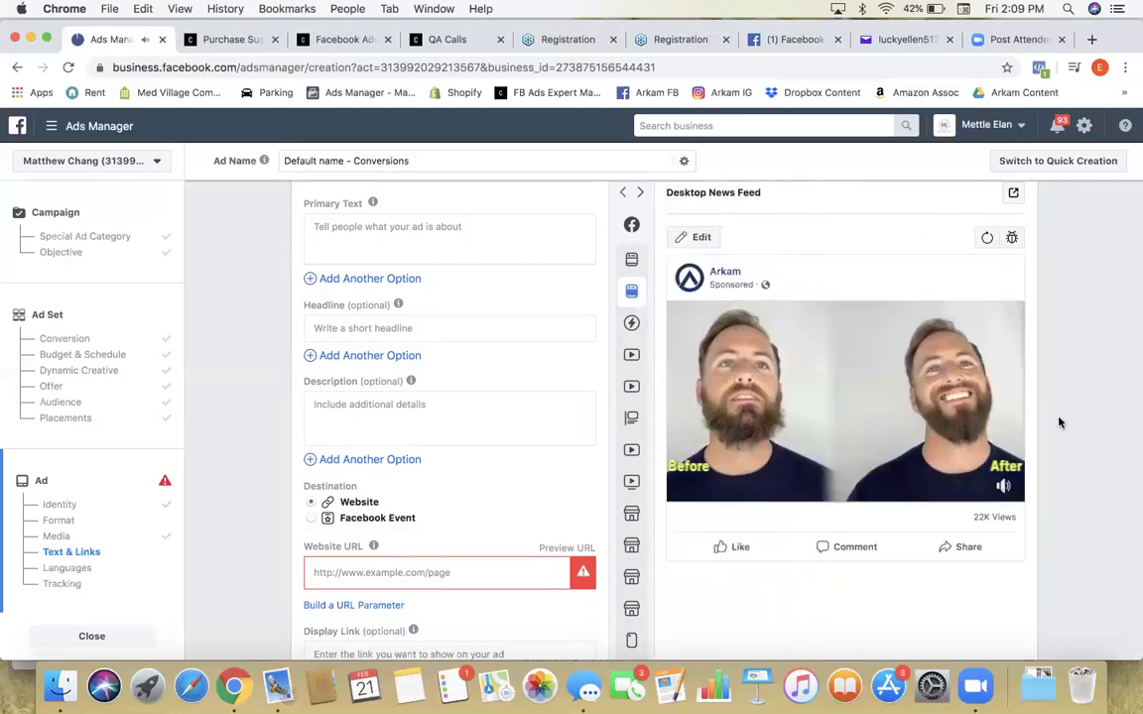
left_click(1001, 486)
left_click(1002, 486)
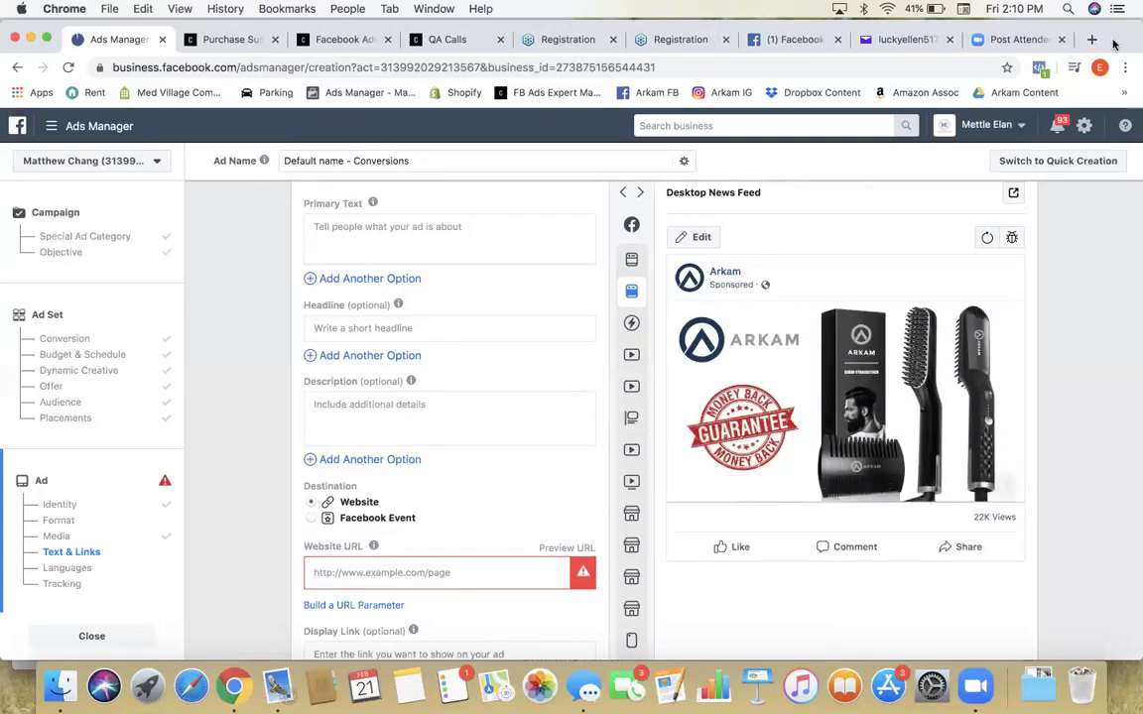
mouse_move(731, 454)
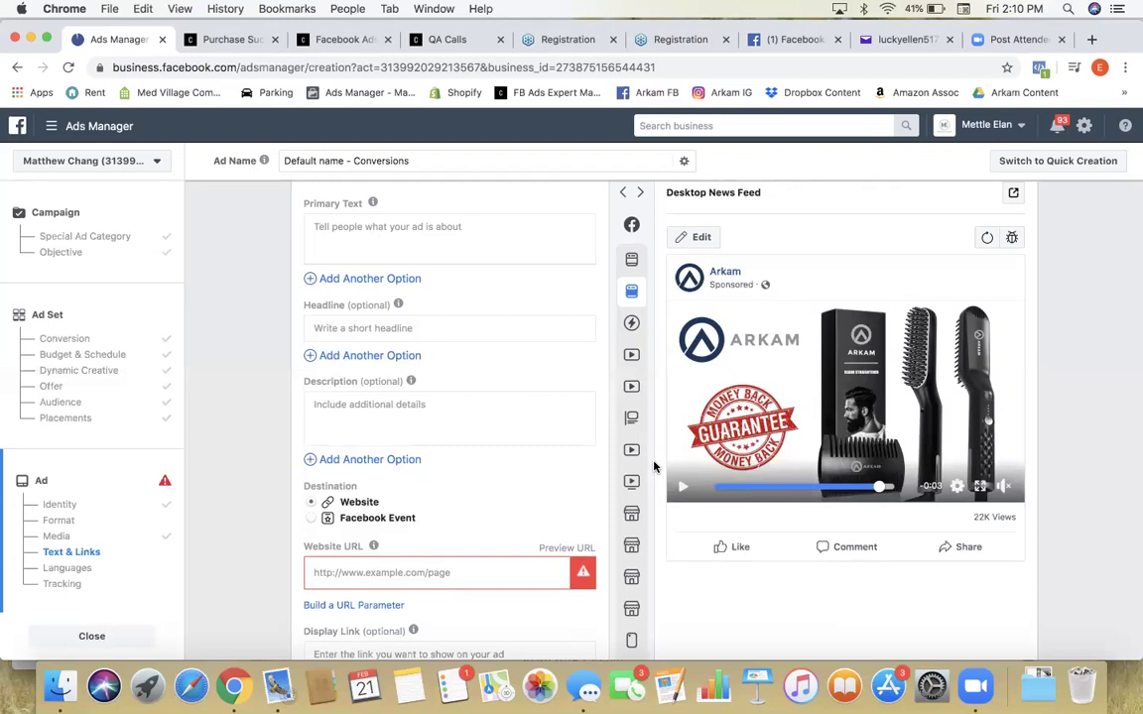
Step: Close the Mail inbox window and bring the browser window with Dropbox to the front
left_click_drag(1106, 36, 1106, 148)
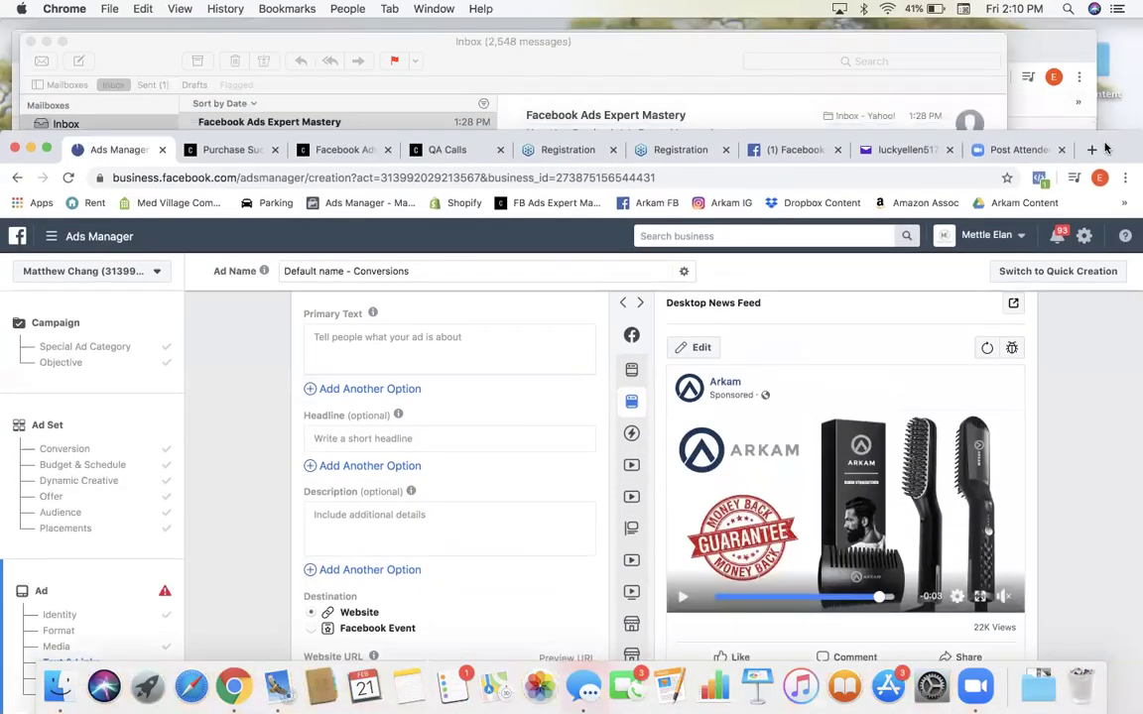
left_click(957, 48)
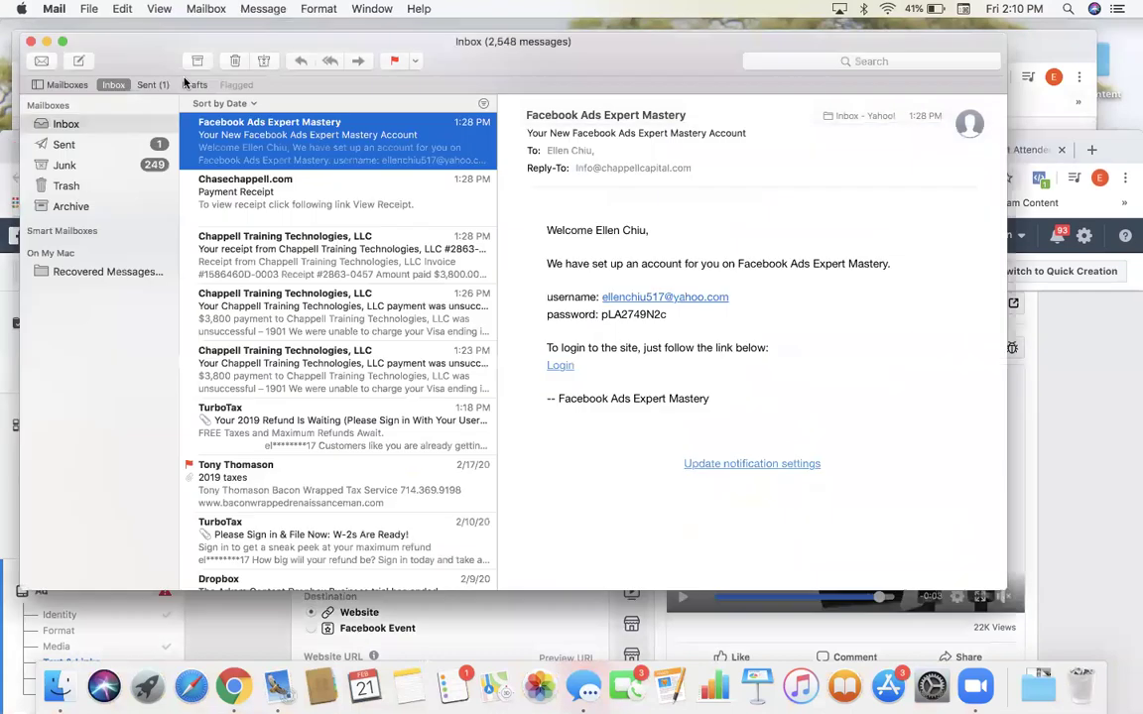
left_click(31, 43)
left_click(931, 53)
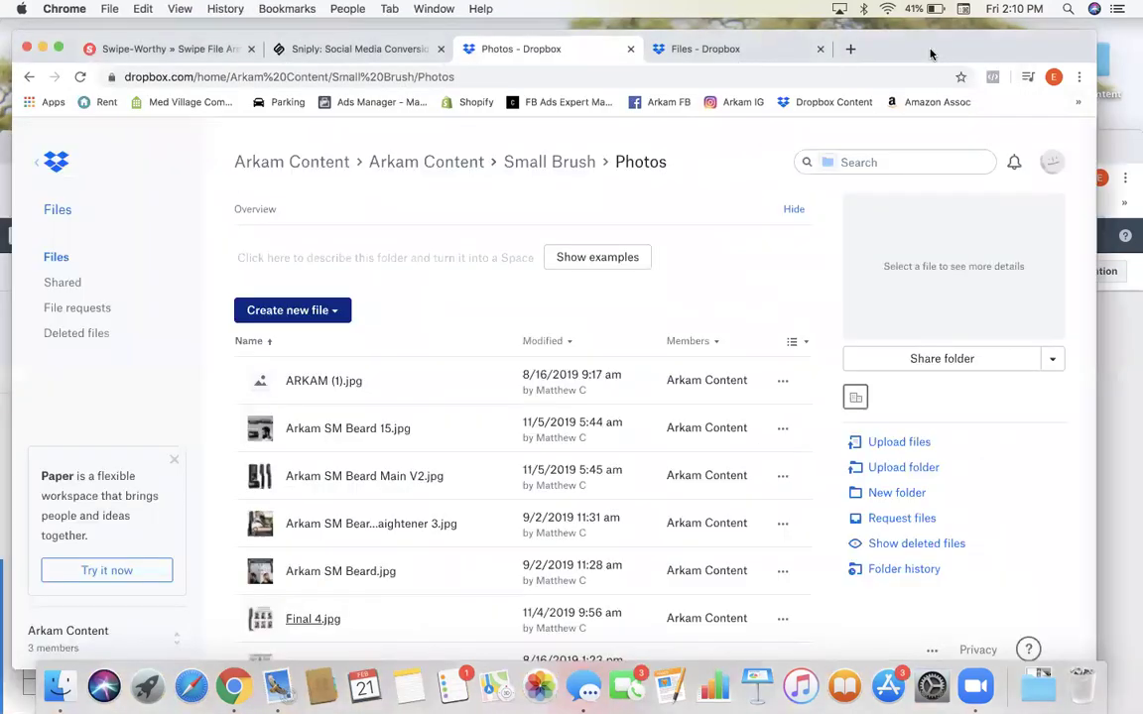
left_click_drag(930, 57, 960, 34)
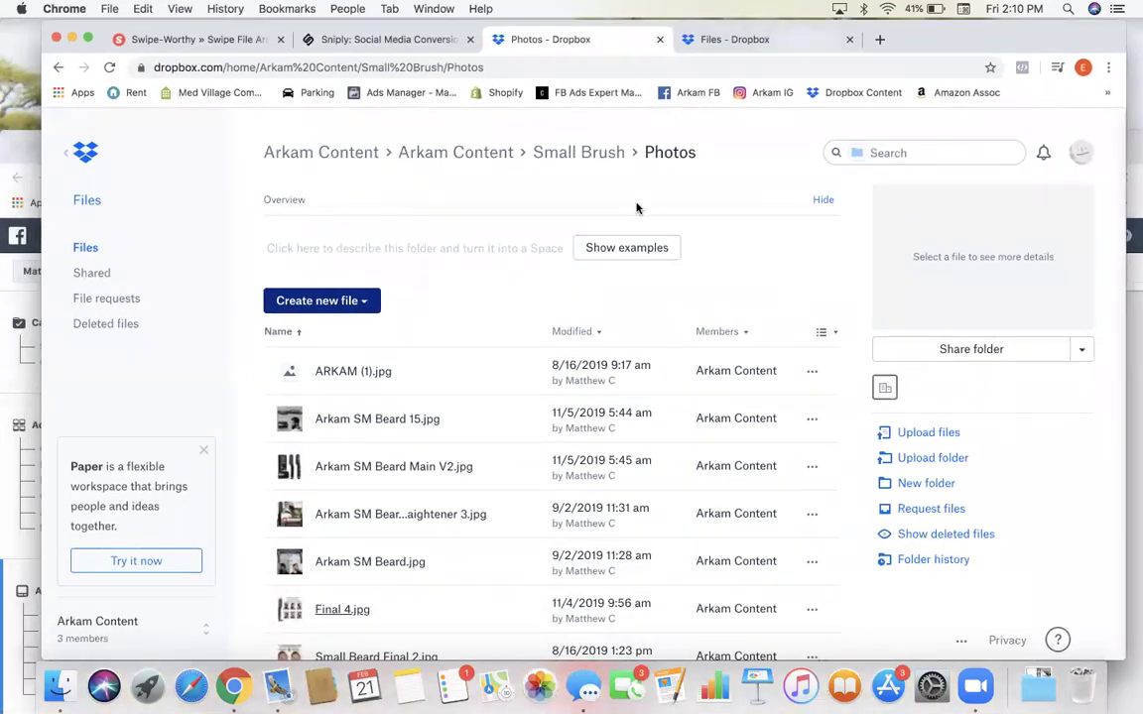
Step: Open the video "Arkam SM Beard - Alex .mp4" from Dropbox's Arkam Content, Small Brush, Videos folder
left_click(700, 37)
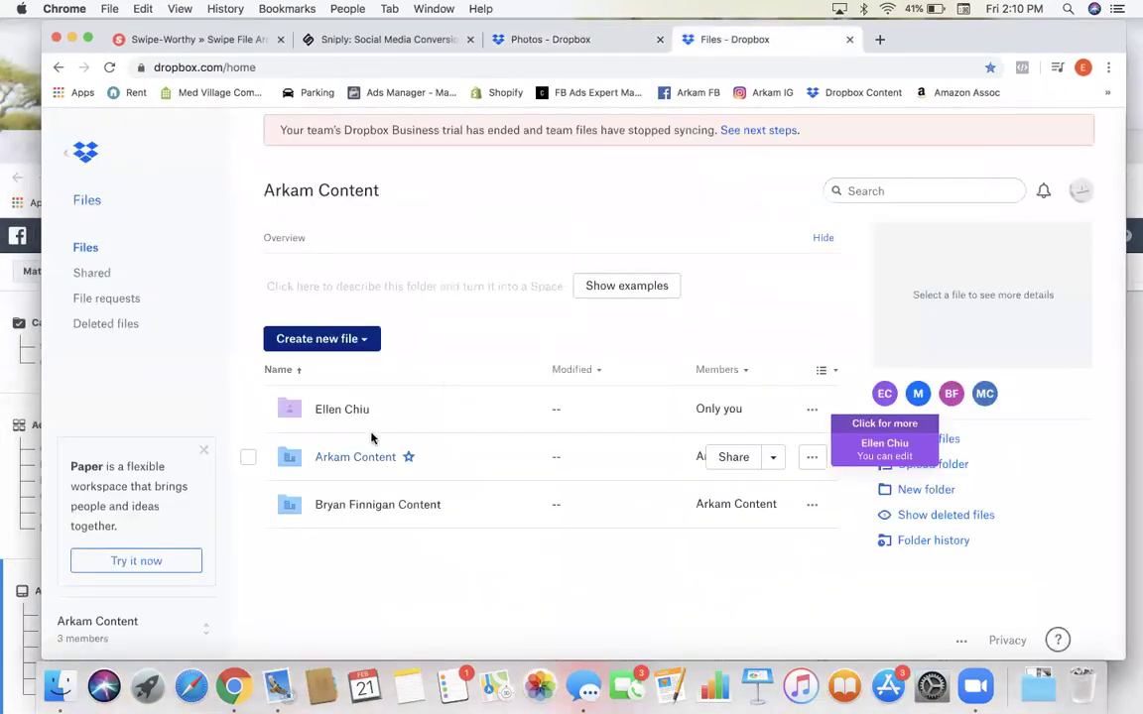
left_click(370, 458)
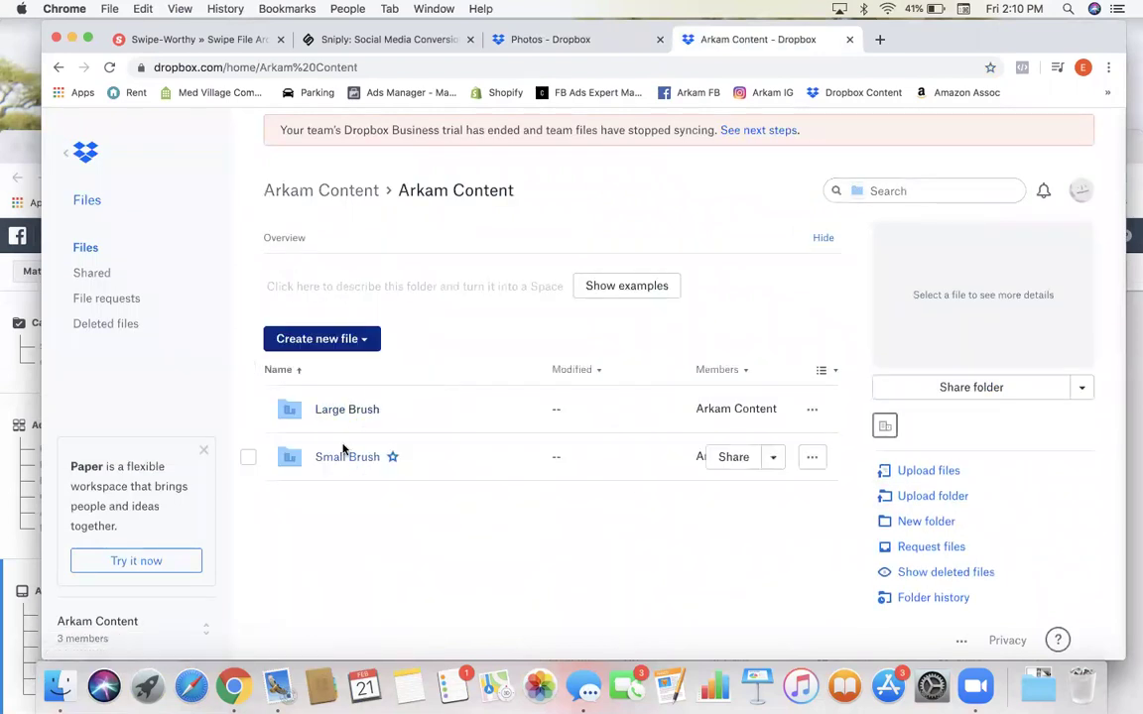
left_click(350, 458)
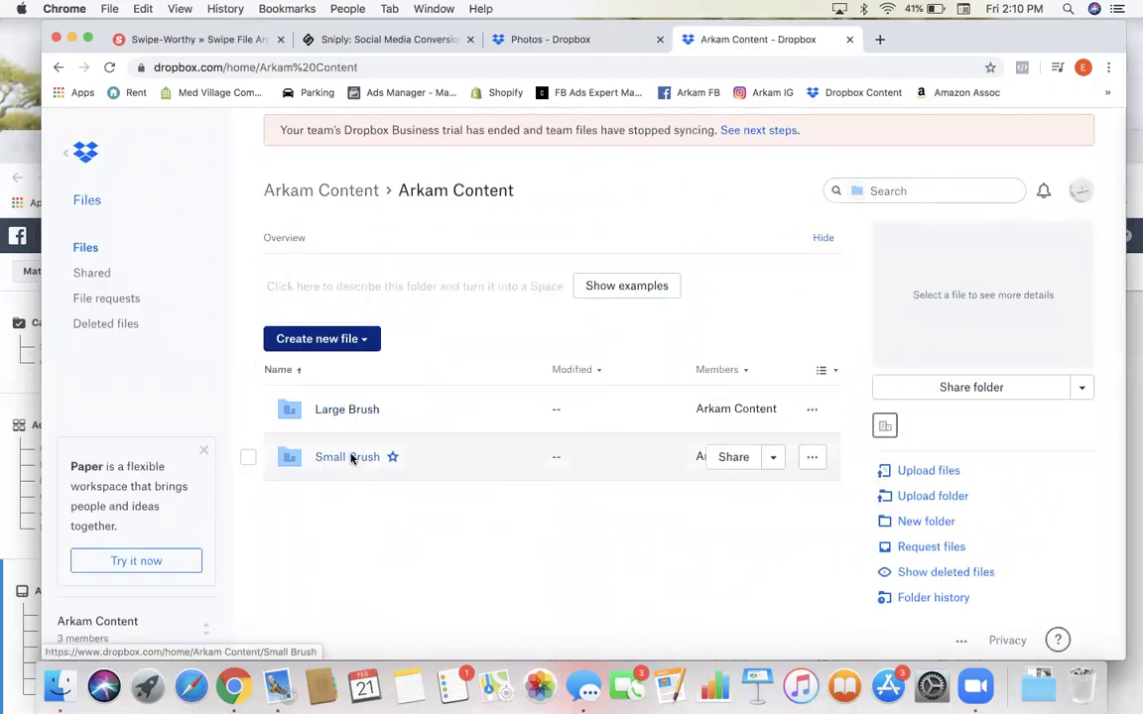
left_click(331, 463)
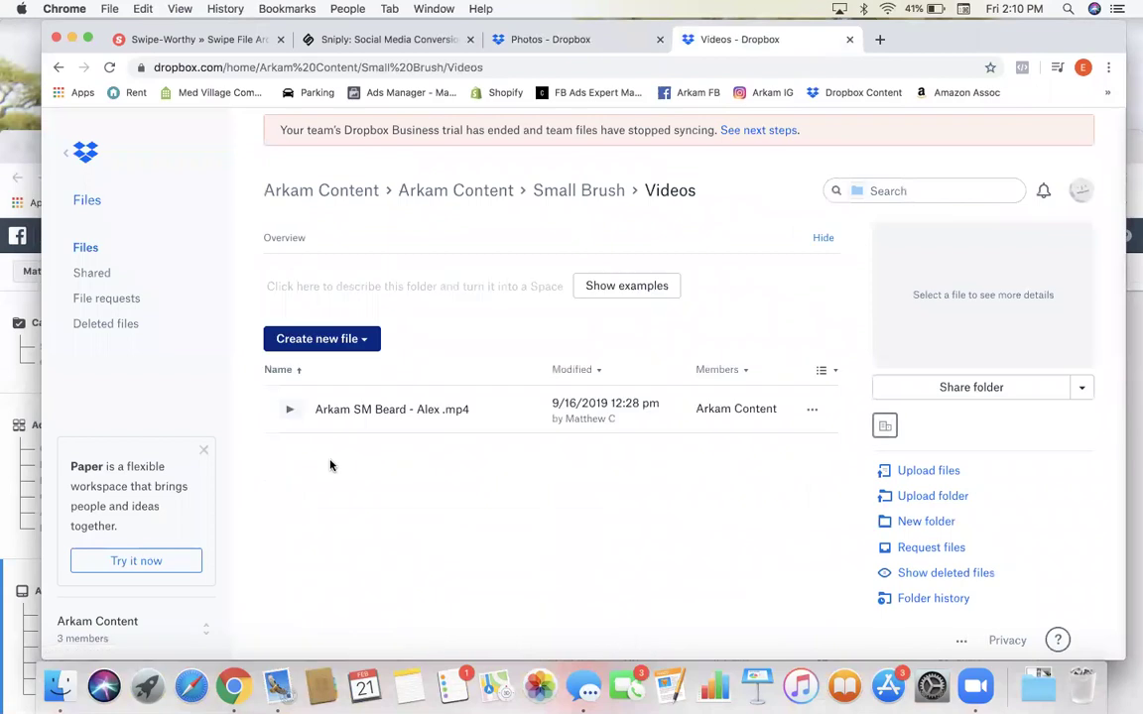
left_click(382, 409)
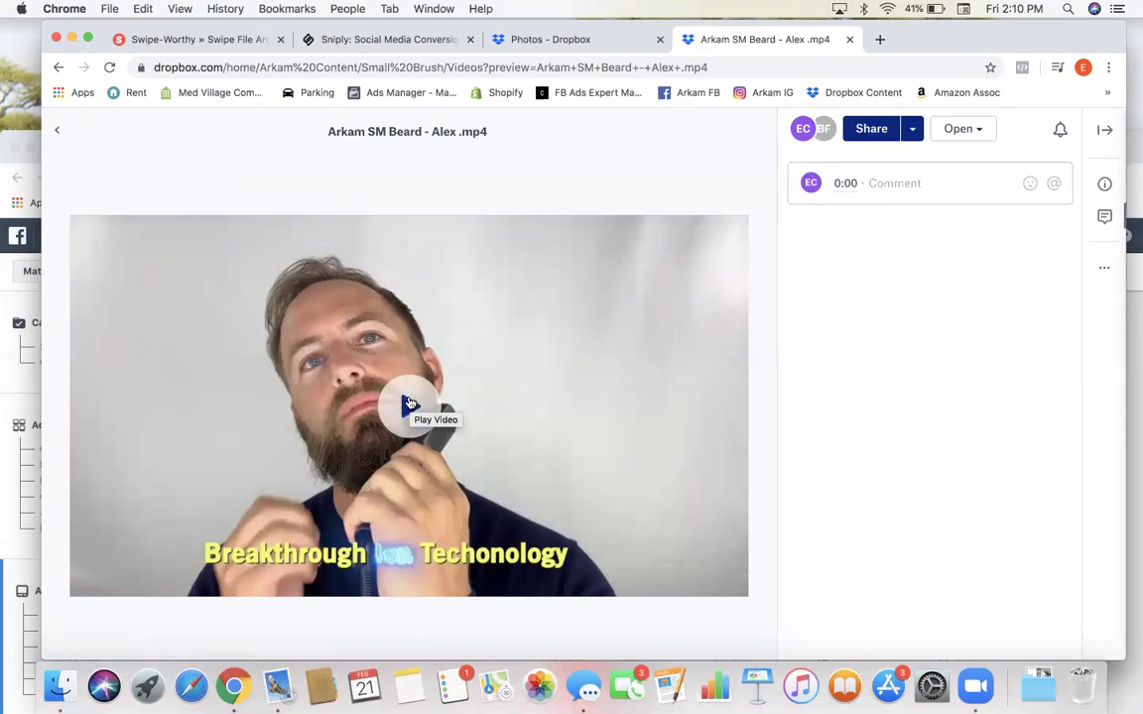
Step: Play the Dropbox video with its sound muted and skip through its closing section, around 0:27 to 0:30
left_click(411, 412)
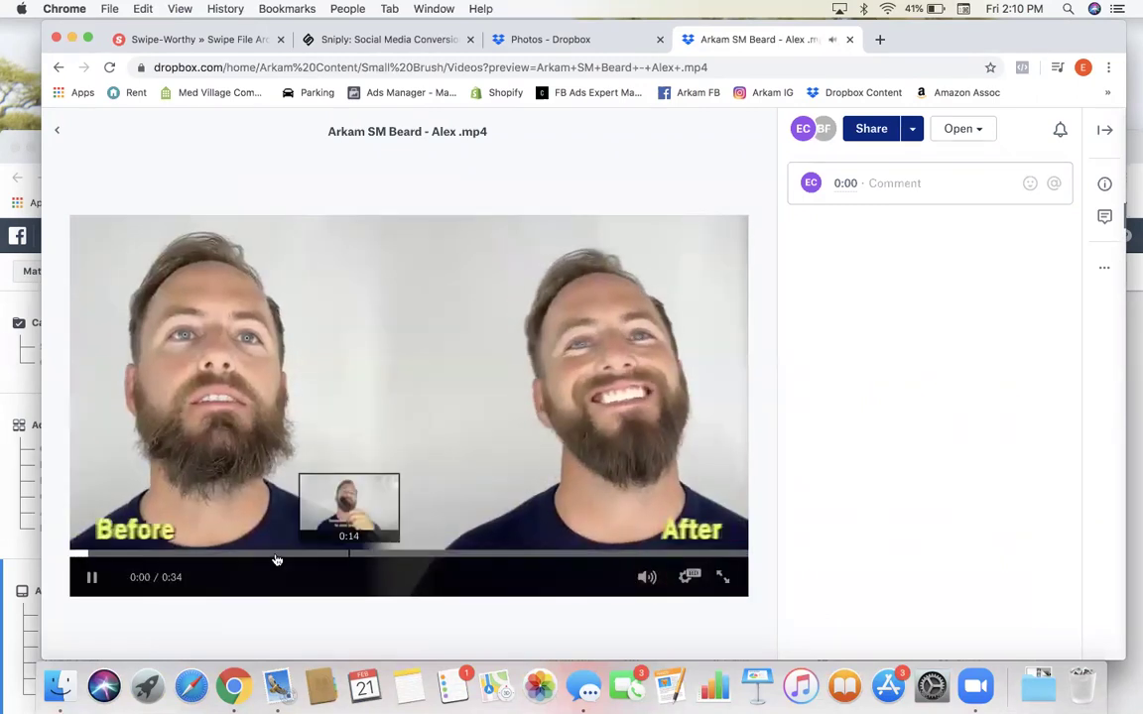
left_click_drag(651, 580, 604, 583)
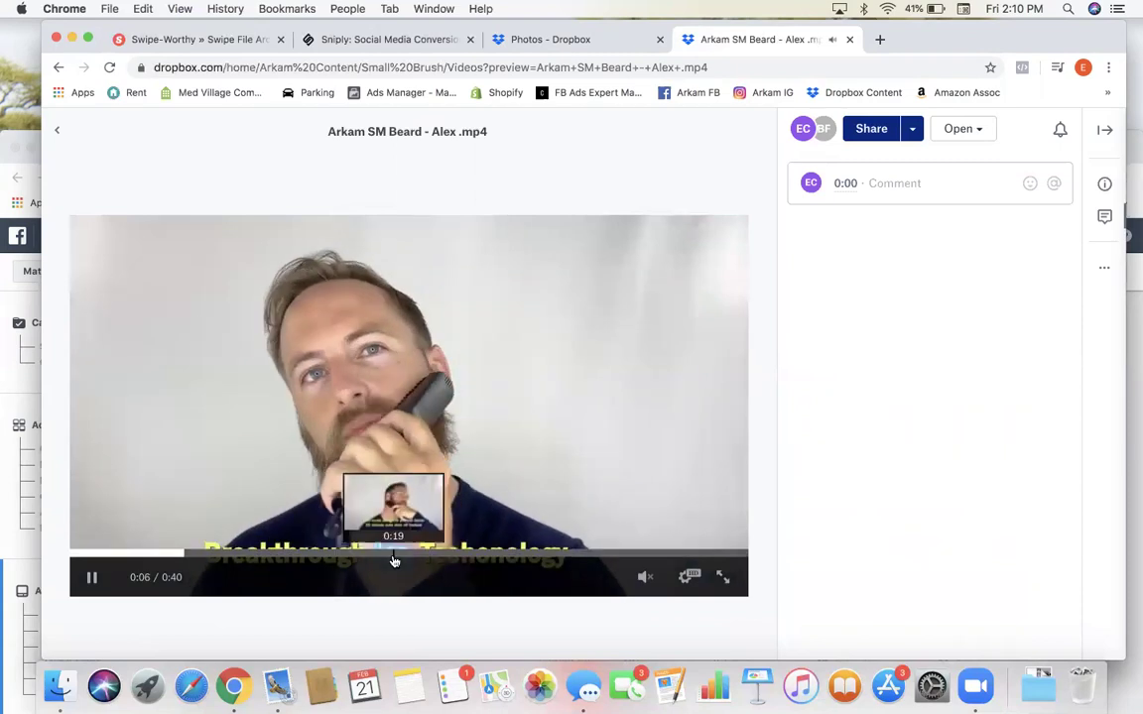
left_click(566, 554)
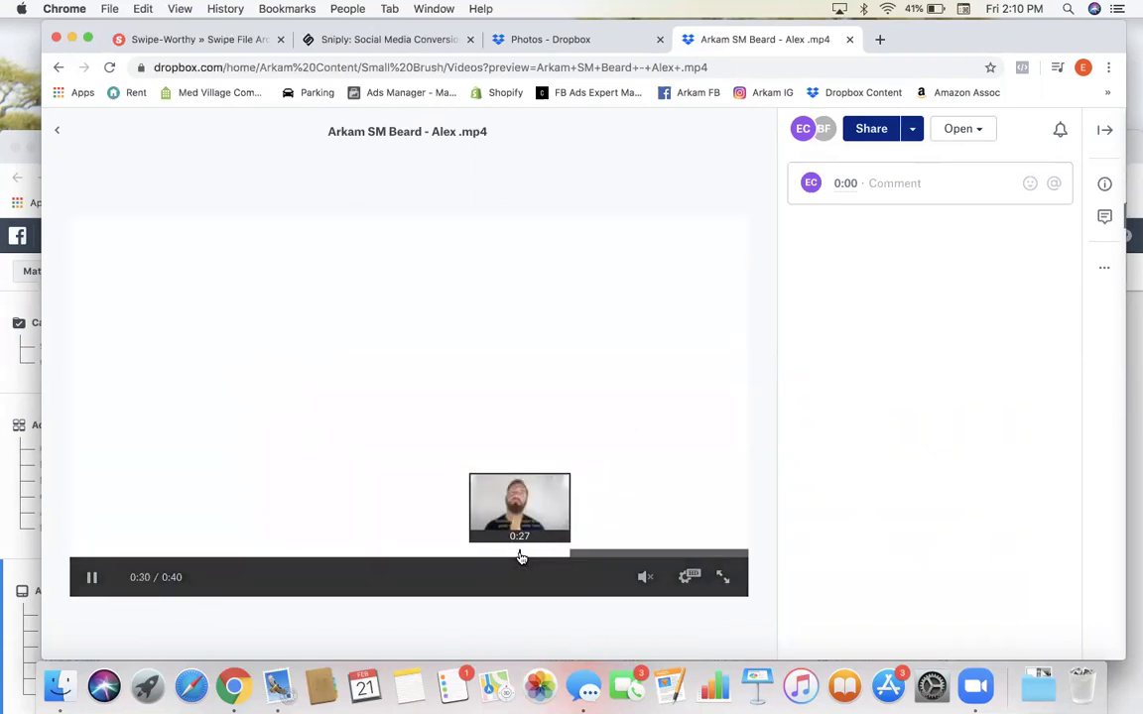
left_click(520, 556)
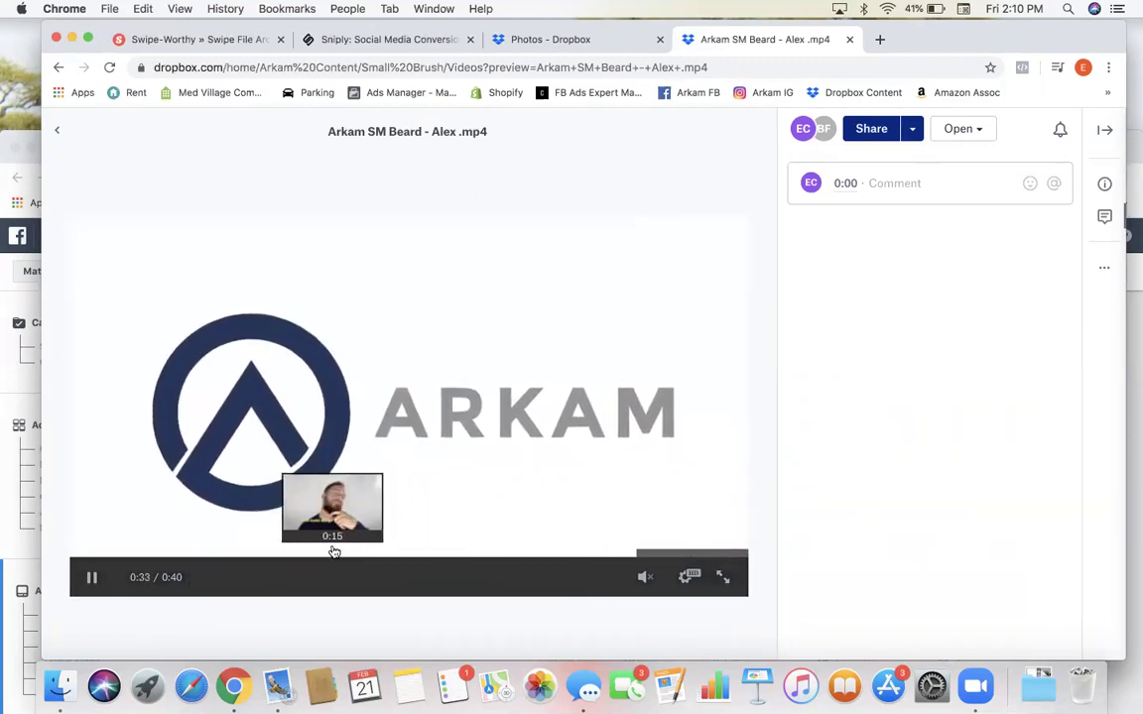
Step: Download the "Arkam SM Beard - Alex .mp4" video from Dropbox to the computer
left_click(912, 134)
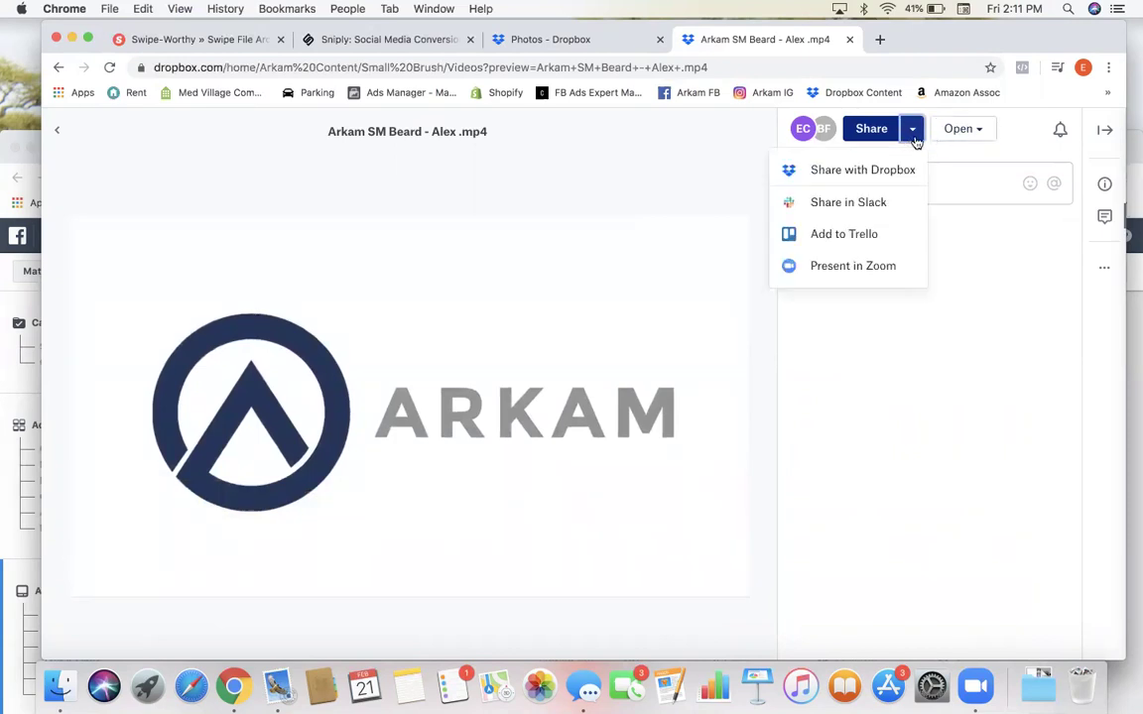
left_click(977, 133)
left_click(1022, 145)
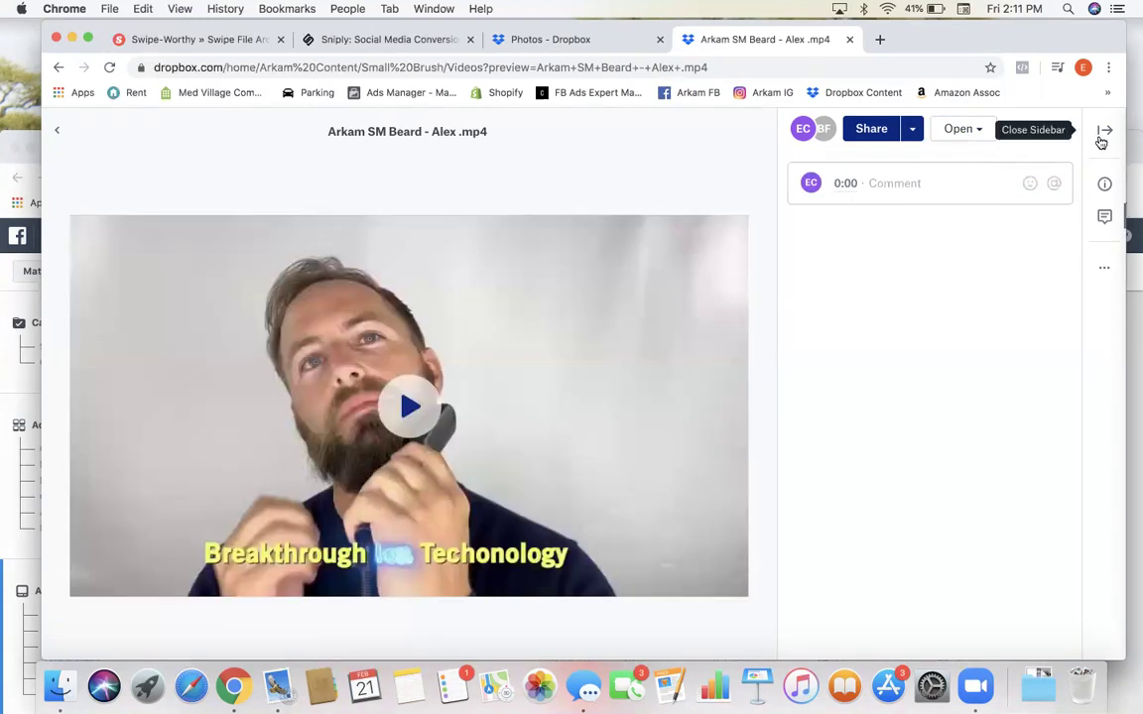
left_click(1103, 267)
left_click(995, 278)
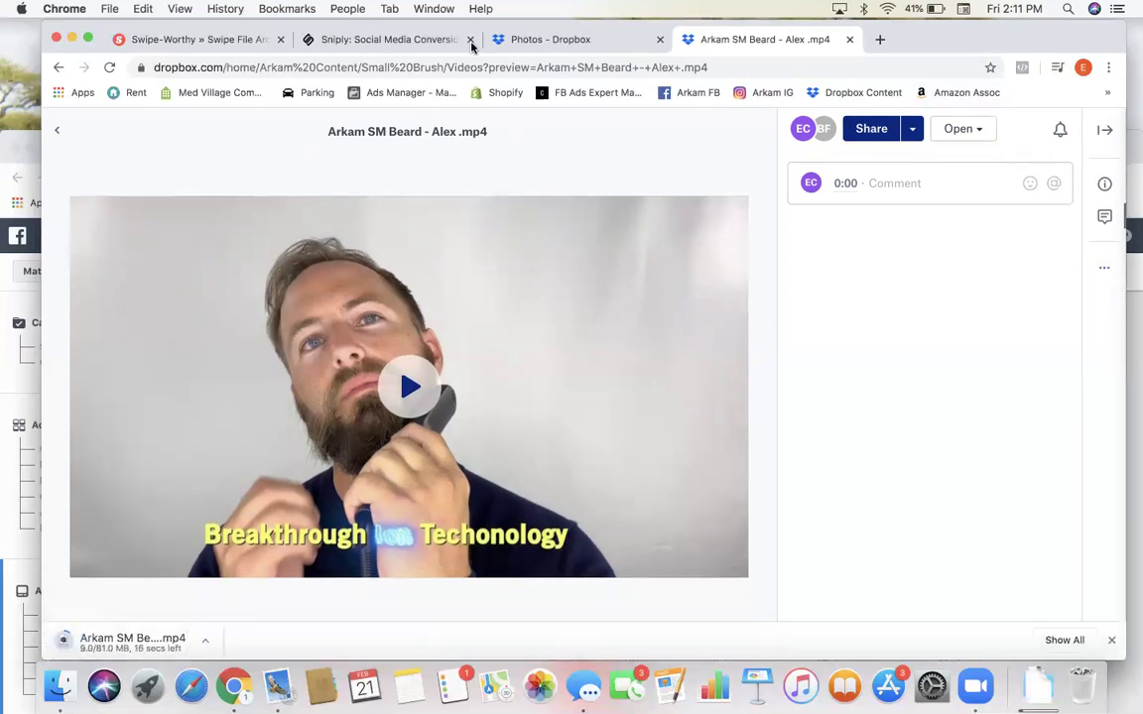
Step: Bring the Ads Manager window back to the front and remove the current video from the ad's Media section
left_click(6, 250)
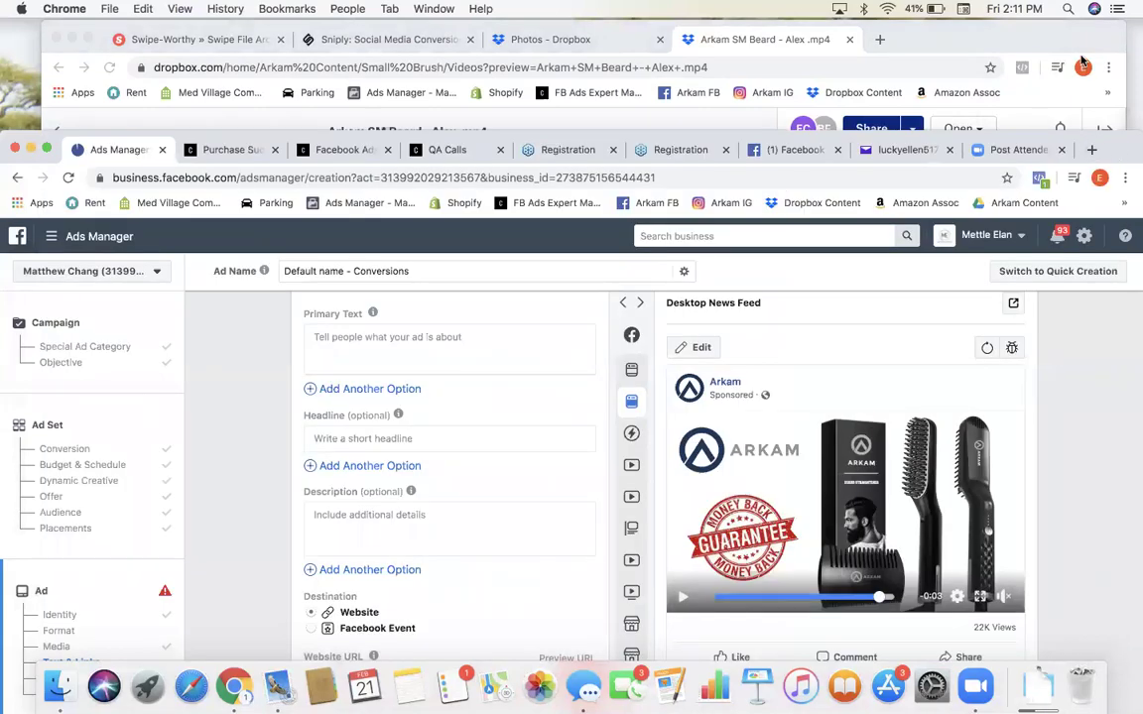
left_click_drag(1112, 83, 1124, 29)
scroll(506, 218, "up", 5)
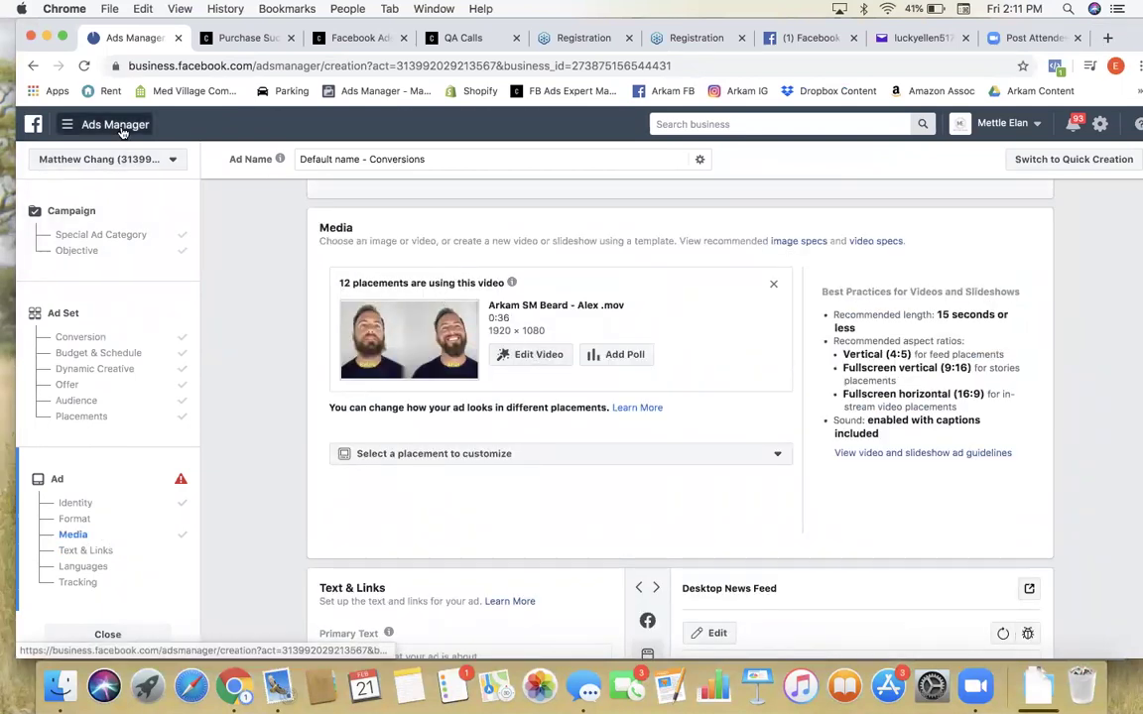
left_click(90, 124)
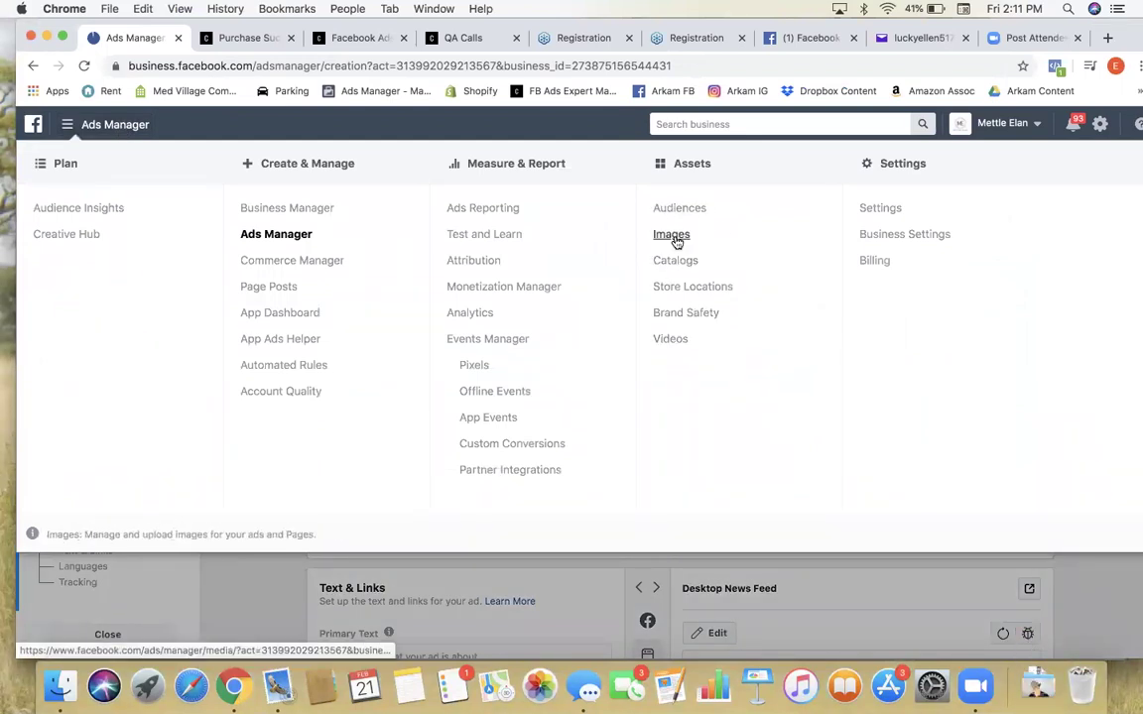
left_click(488, 597)
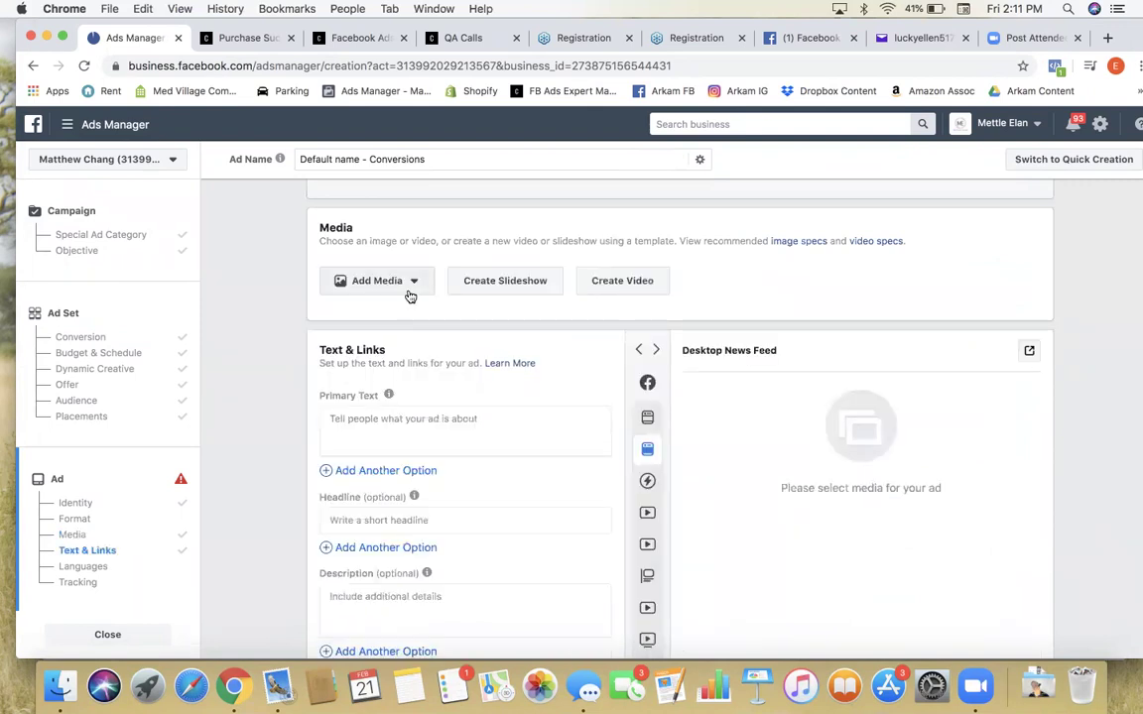
Step: Start a video upload for the ad's media and browse the Desktop and Downloads folders for the downloaded file
left_click(410, 283)
left_click(365, 337)
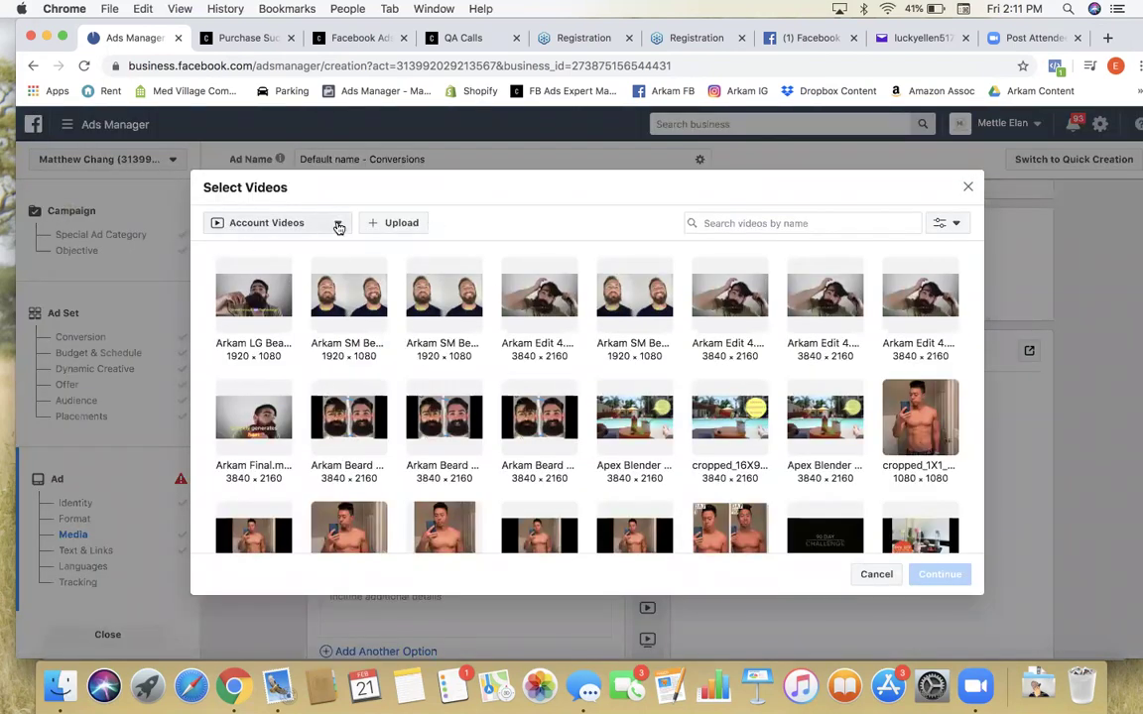
left_click(386, 228)
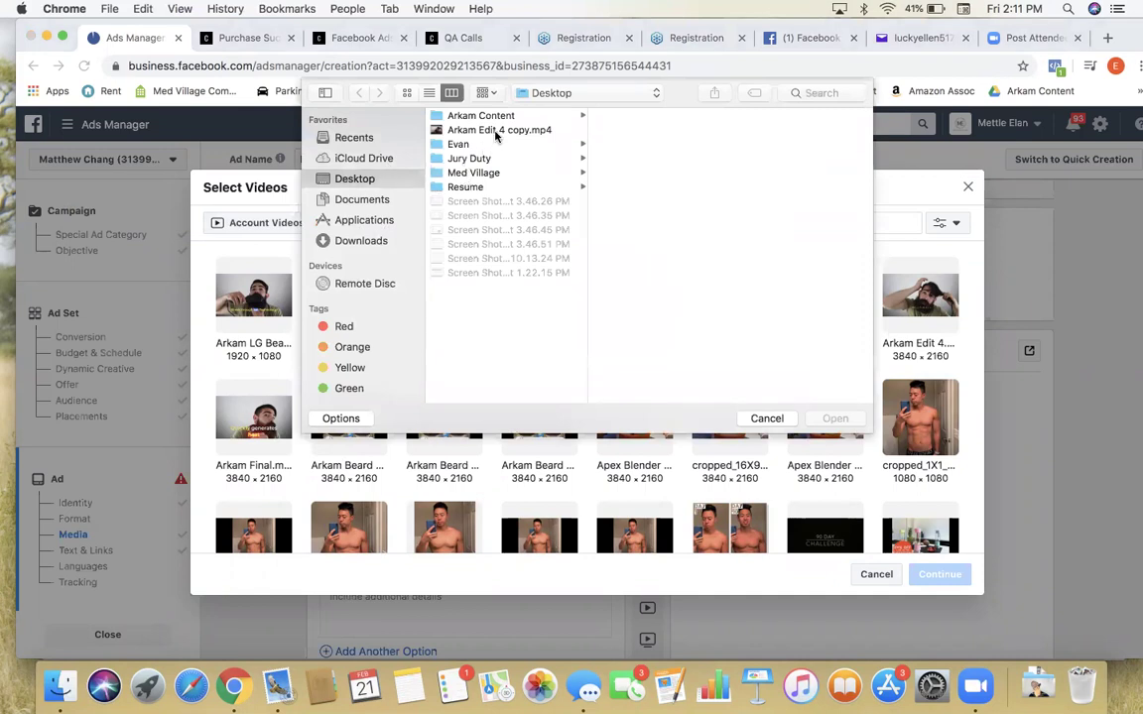
left_click(485, 132)
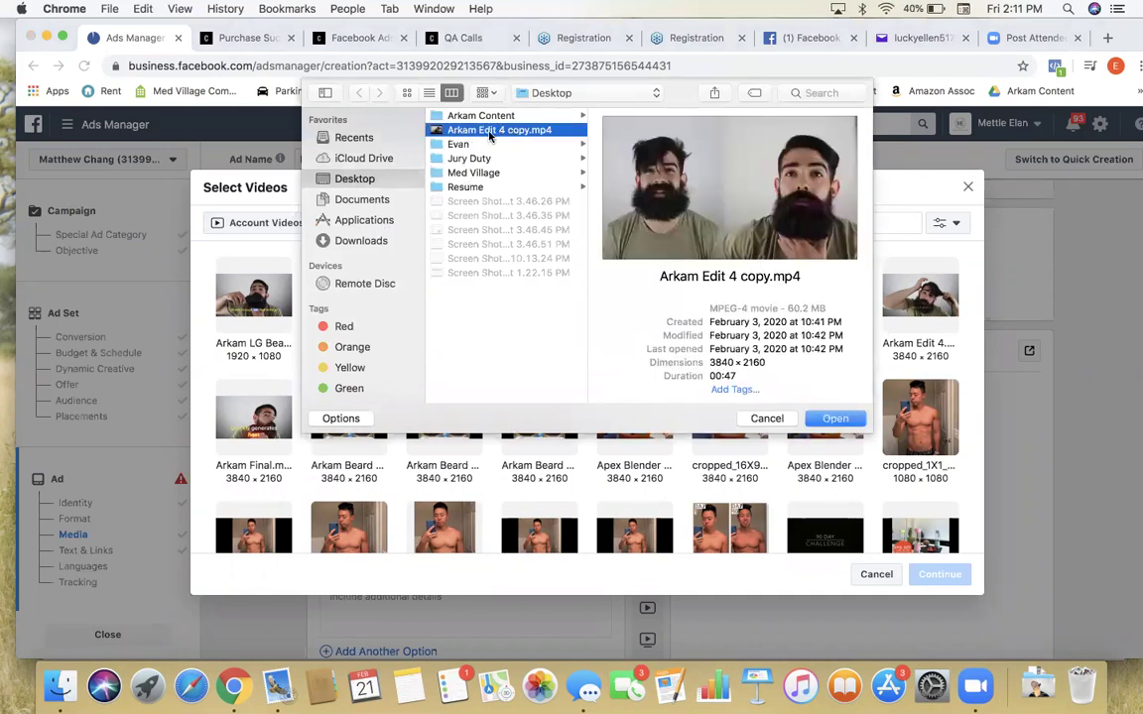
left_click(363, 241)
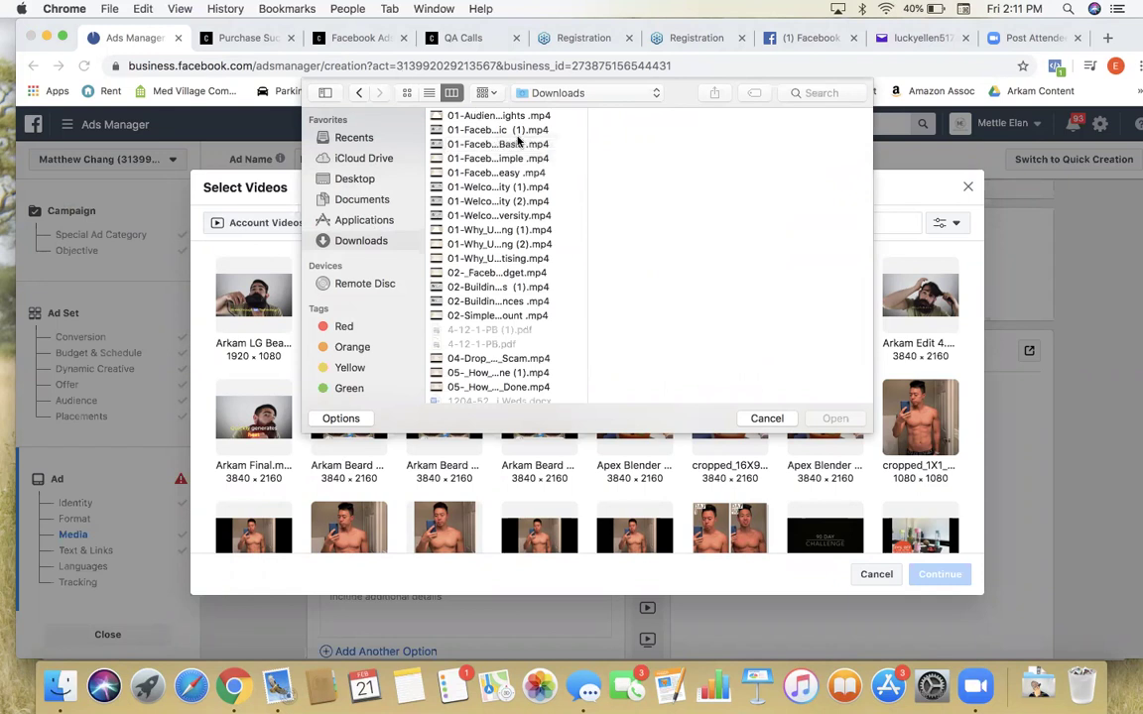
left_click(527, 116)
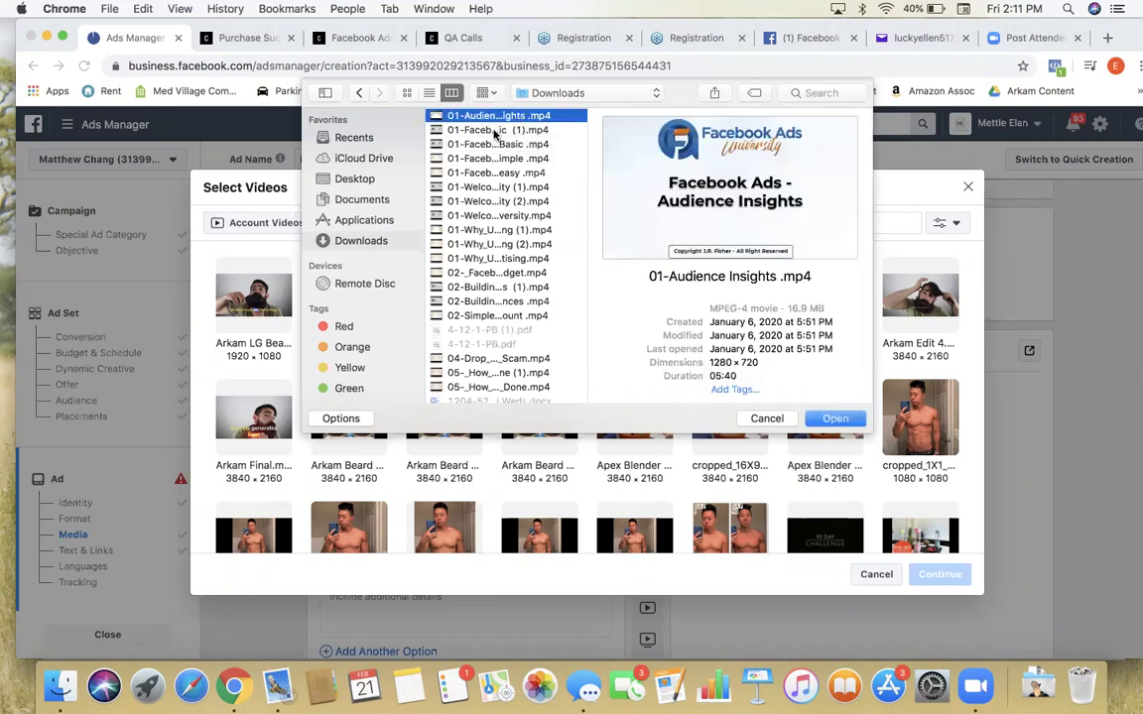
left_click(448, 129)
scroll(499, 208, "down", 10)
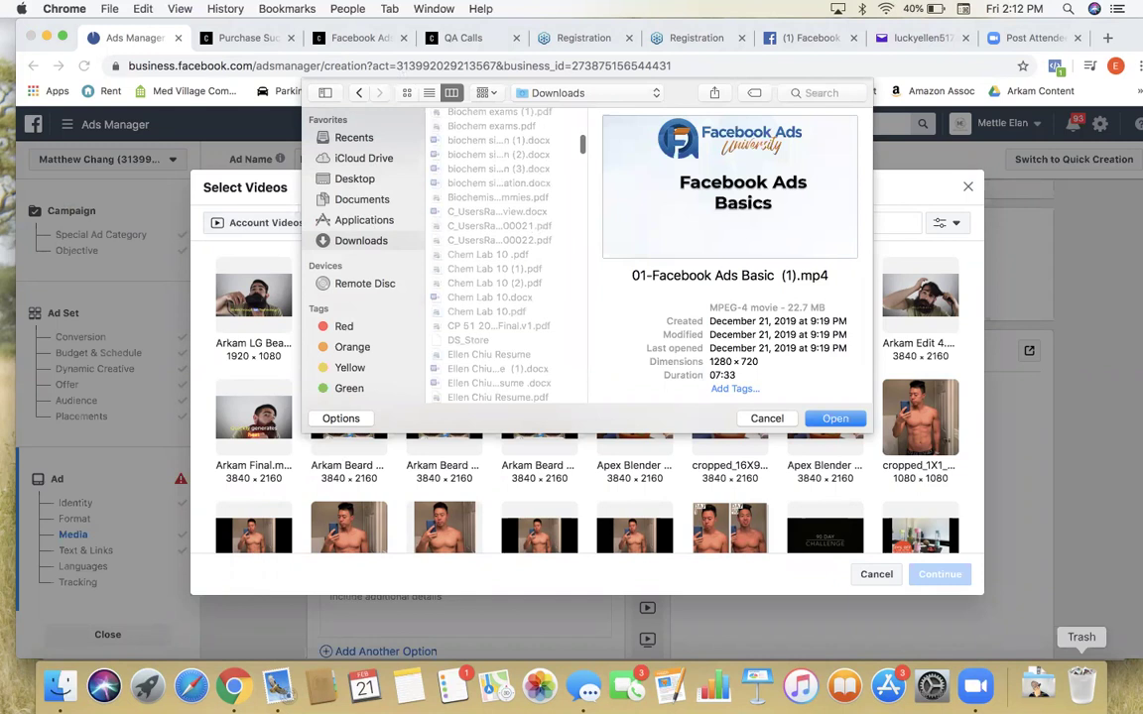
left_click(1031, 682)
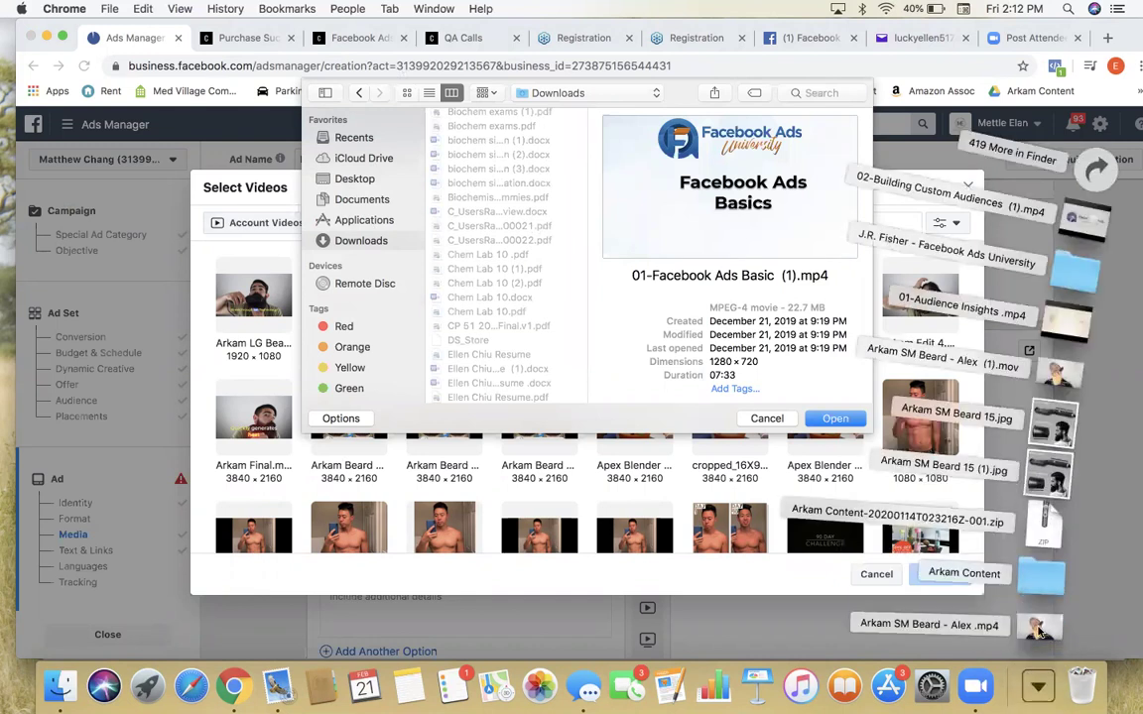
left_click(1039, 628)
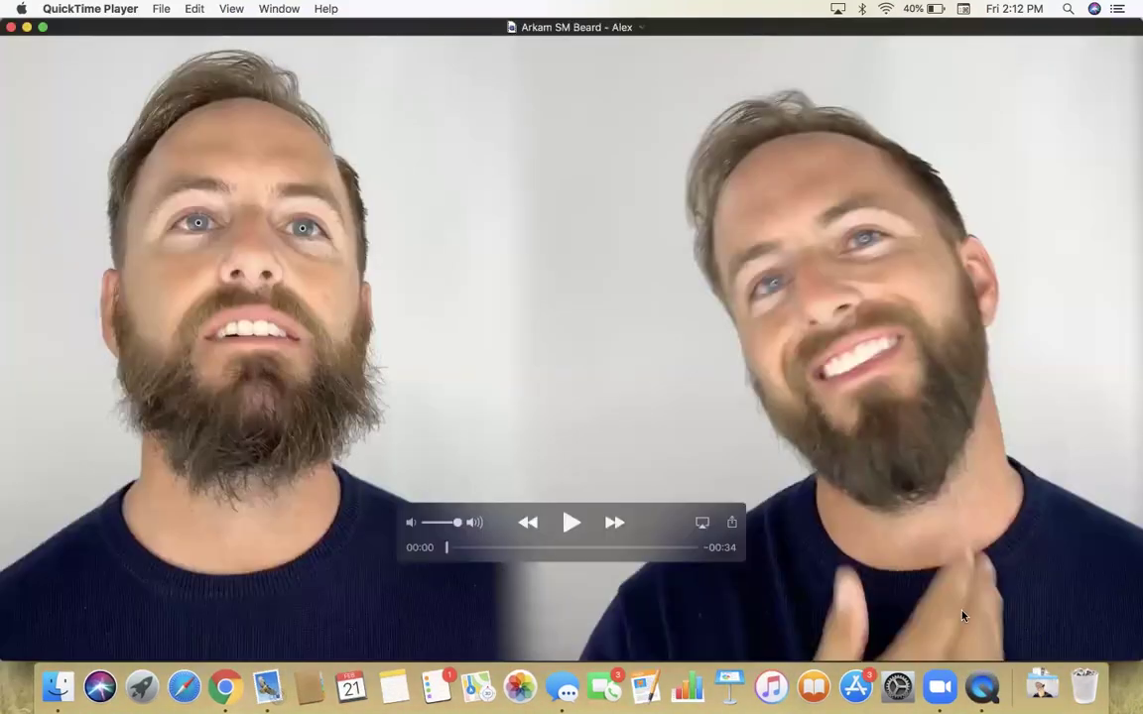
left_click(161, 10)
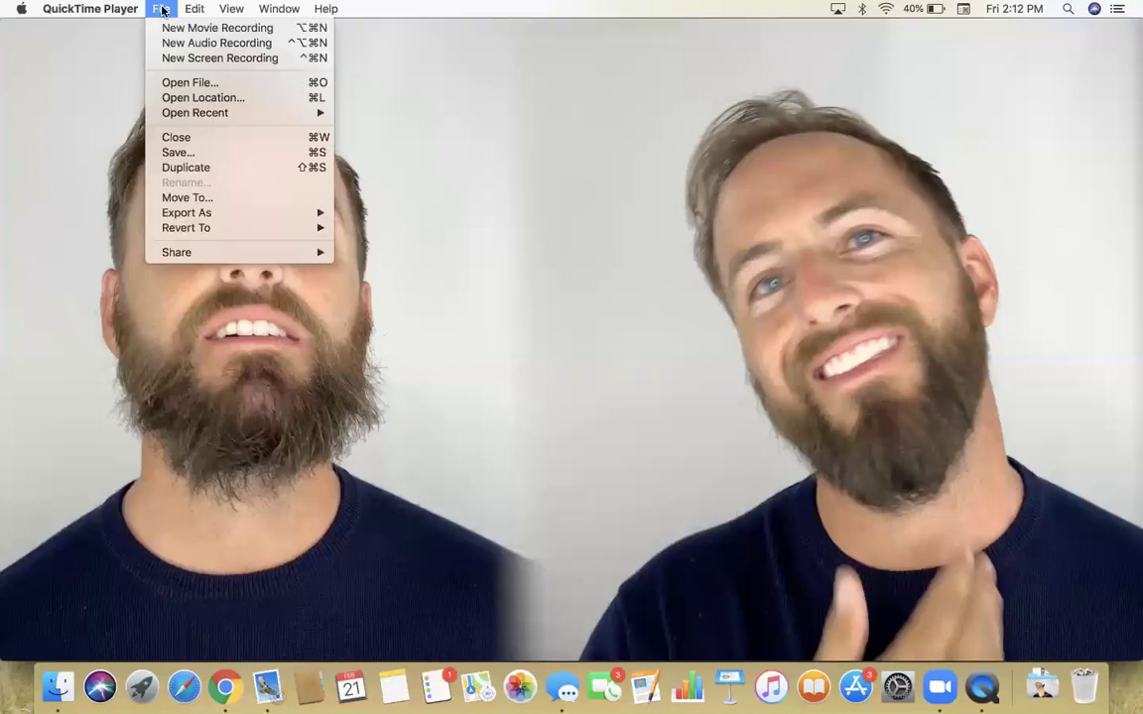
left_click(3, 90)
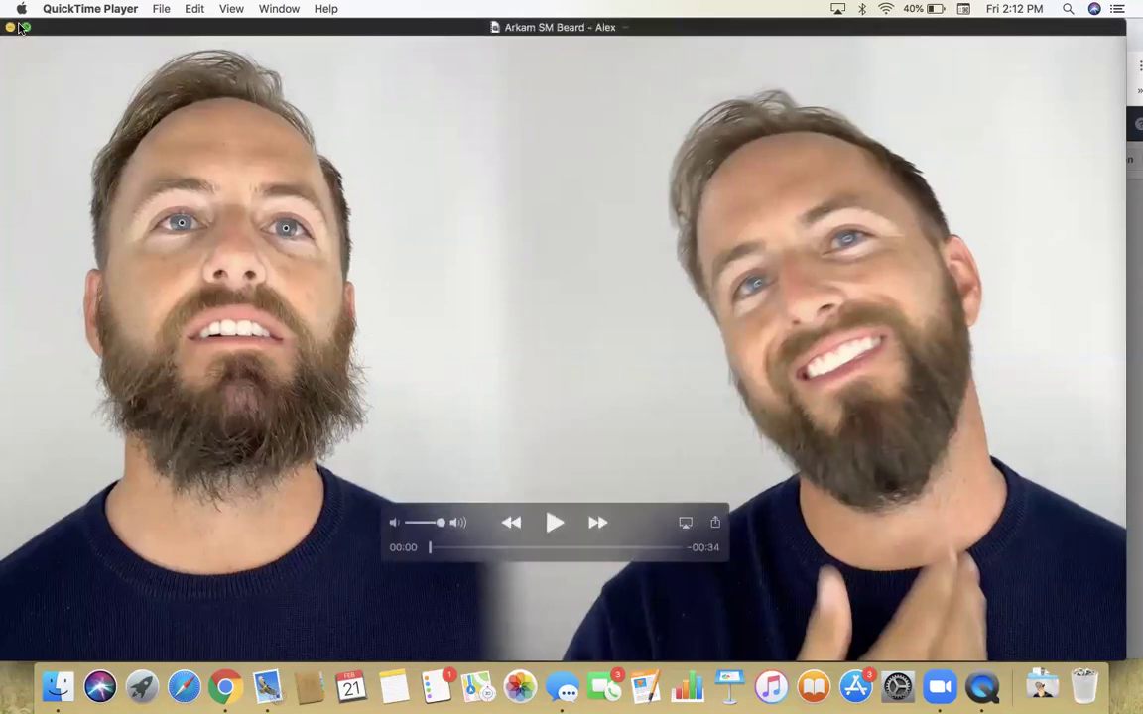
left_click_drag(219, 30, 380, 30)
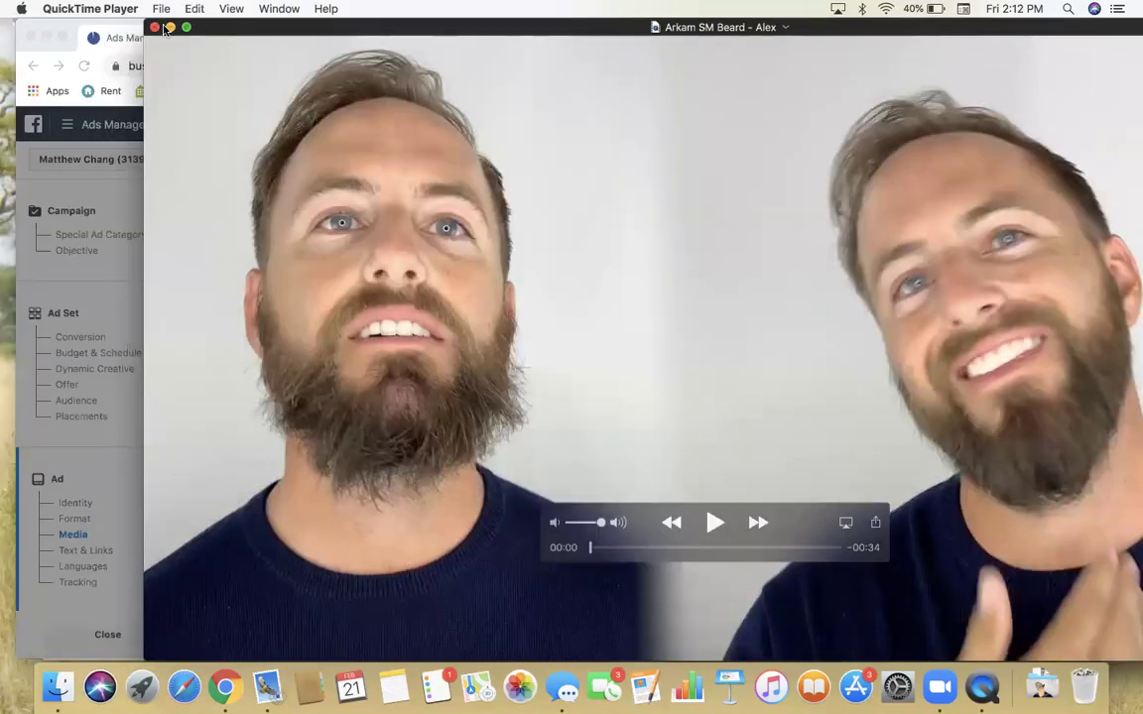
key("super+w")
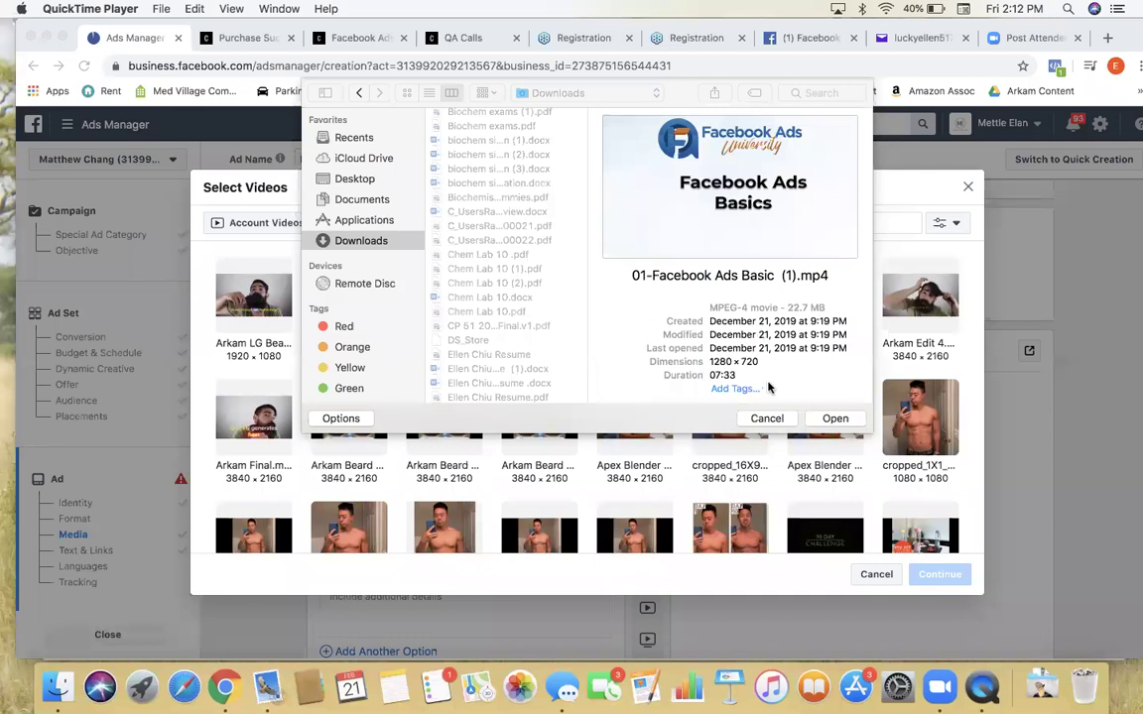
key("Escape")
Step: Move the downloaded "Arkam SM Beard - Alex .mp4" to the Desktop and upload it from there as the ad's video
left_click(391, 223)
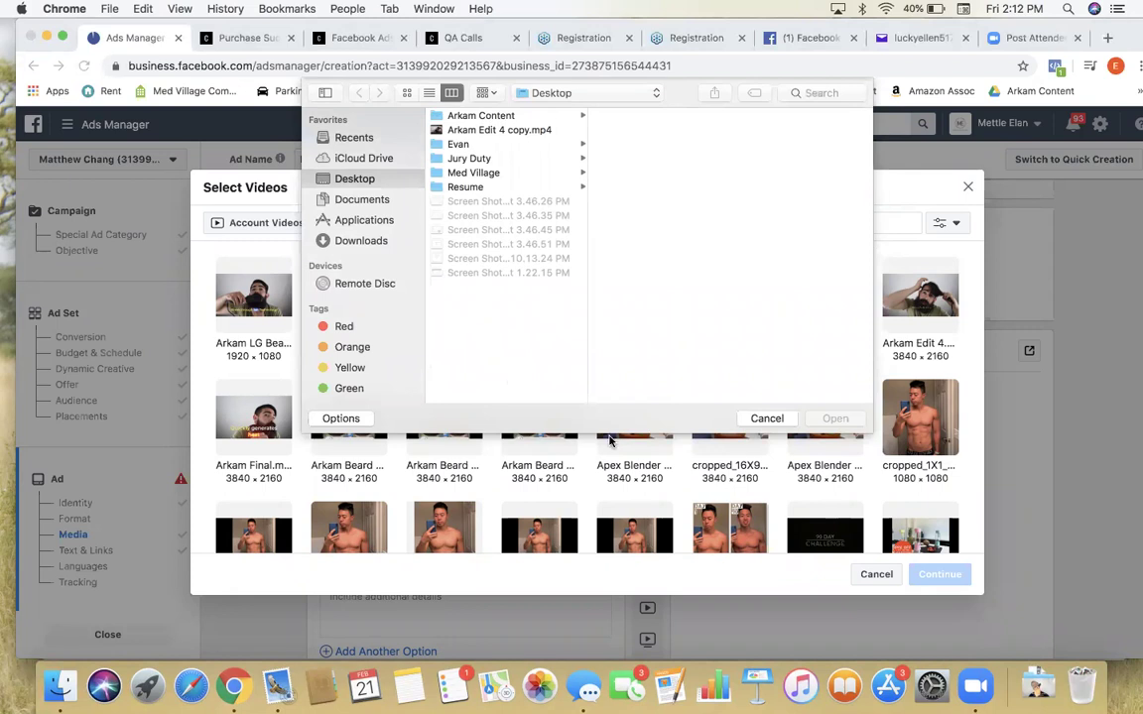
left_click(1037, 686)
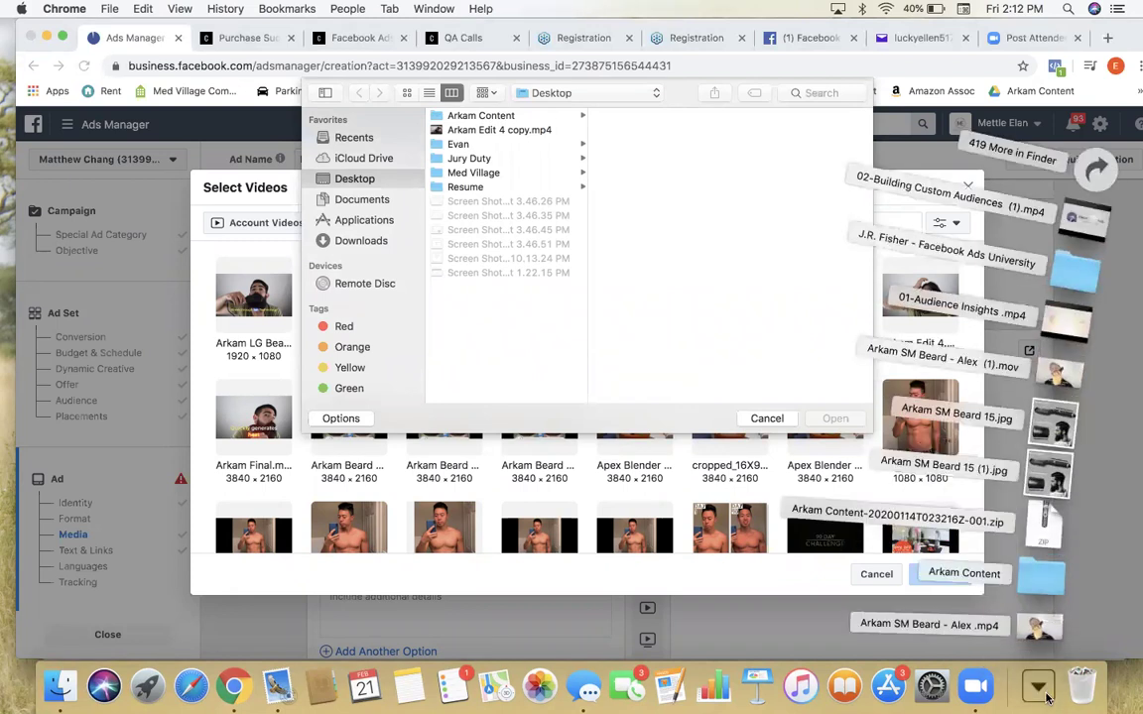
left_click_drag(1037, 631, 398, 181)
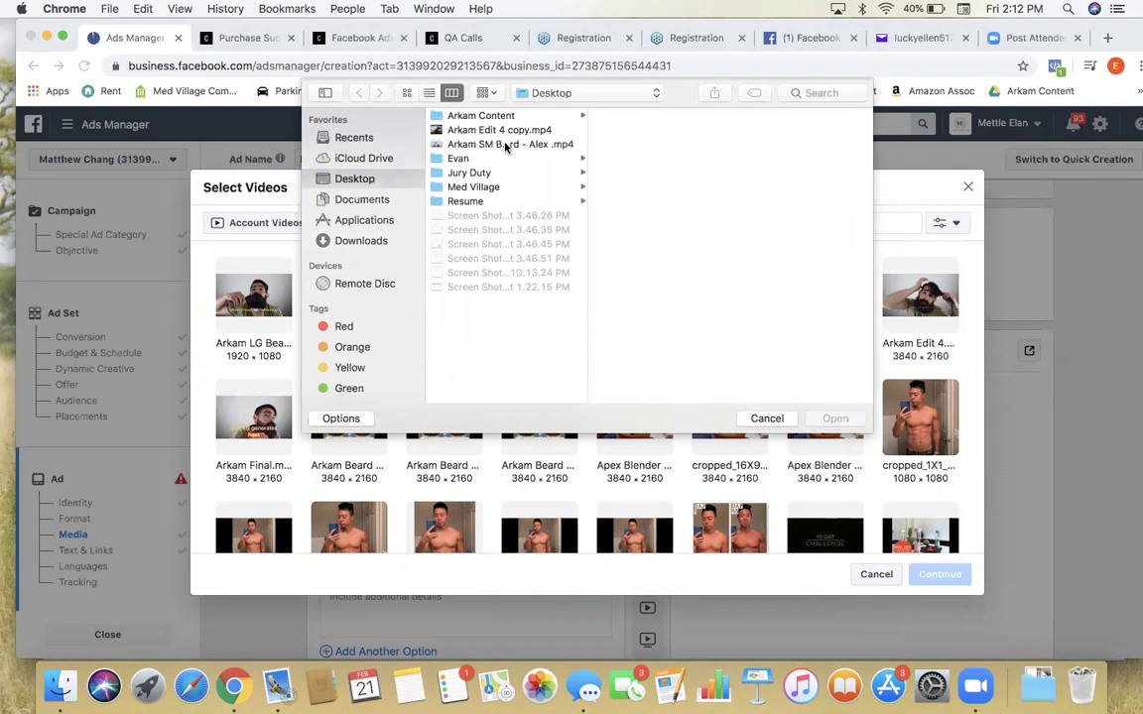
left_click(506, 145)
left_click(826, 426)
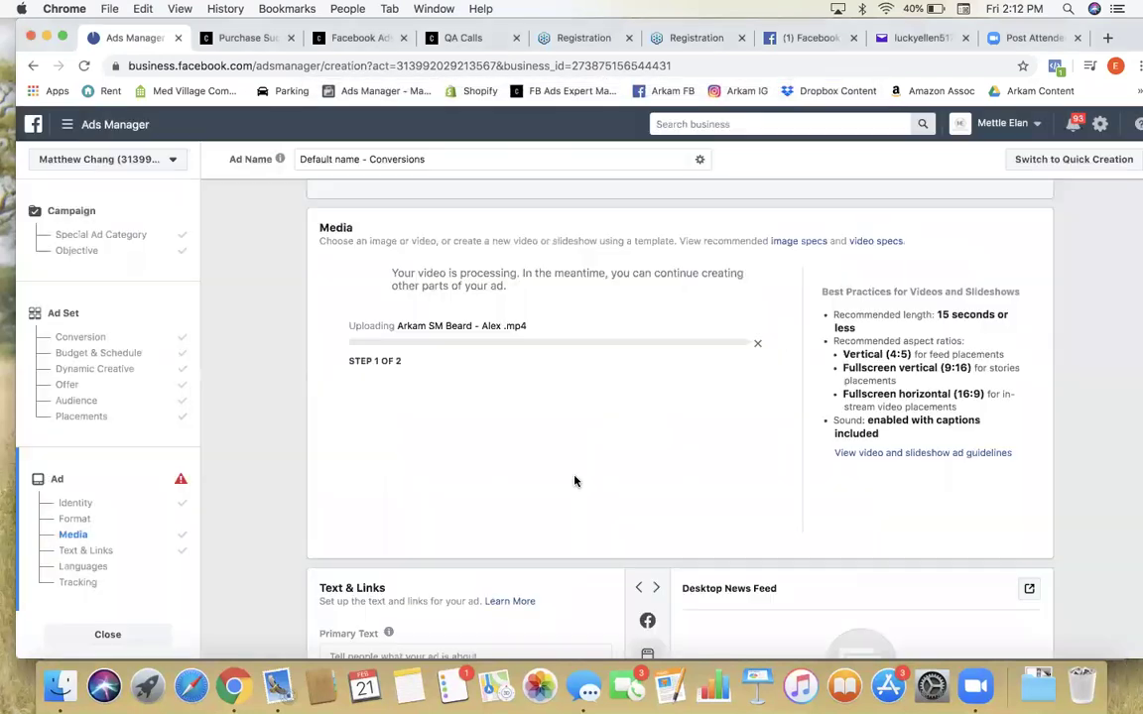
Step: Open arkamcrew.com in a new browser tab and dismiss the store's 20% discount pop-up
scroll(411, 417, "down", 5)
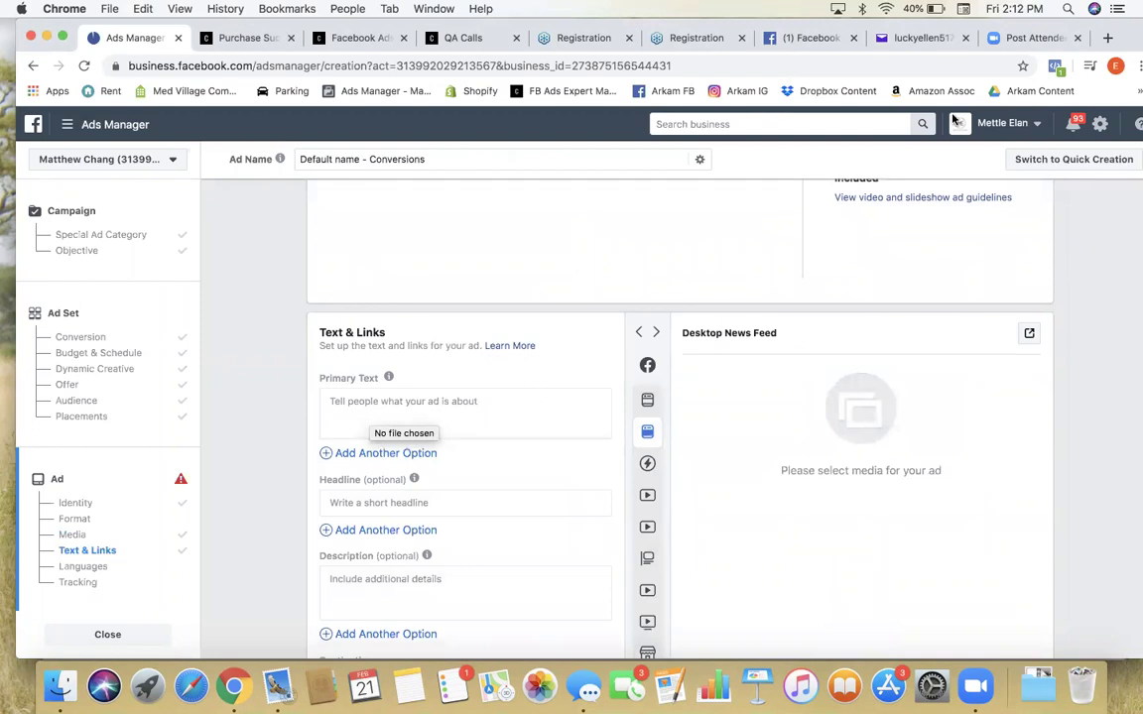
key("super+t")
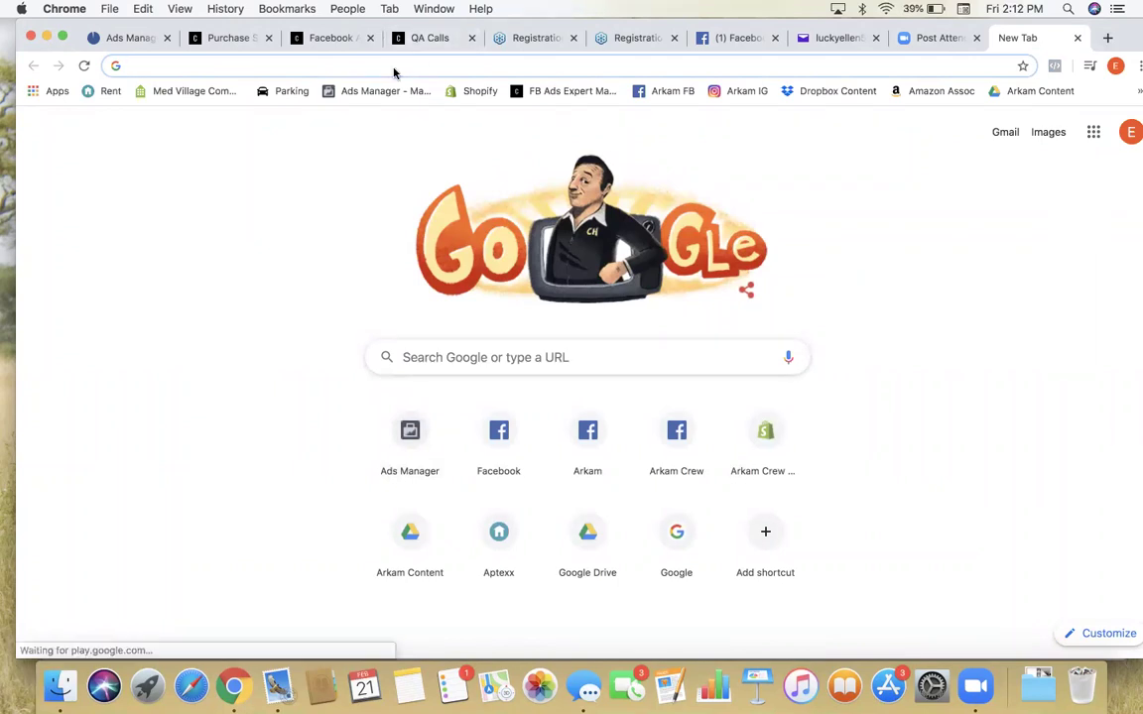
type("arkamcrew.com")
key("Return")
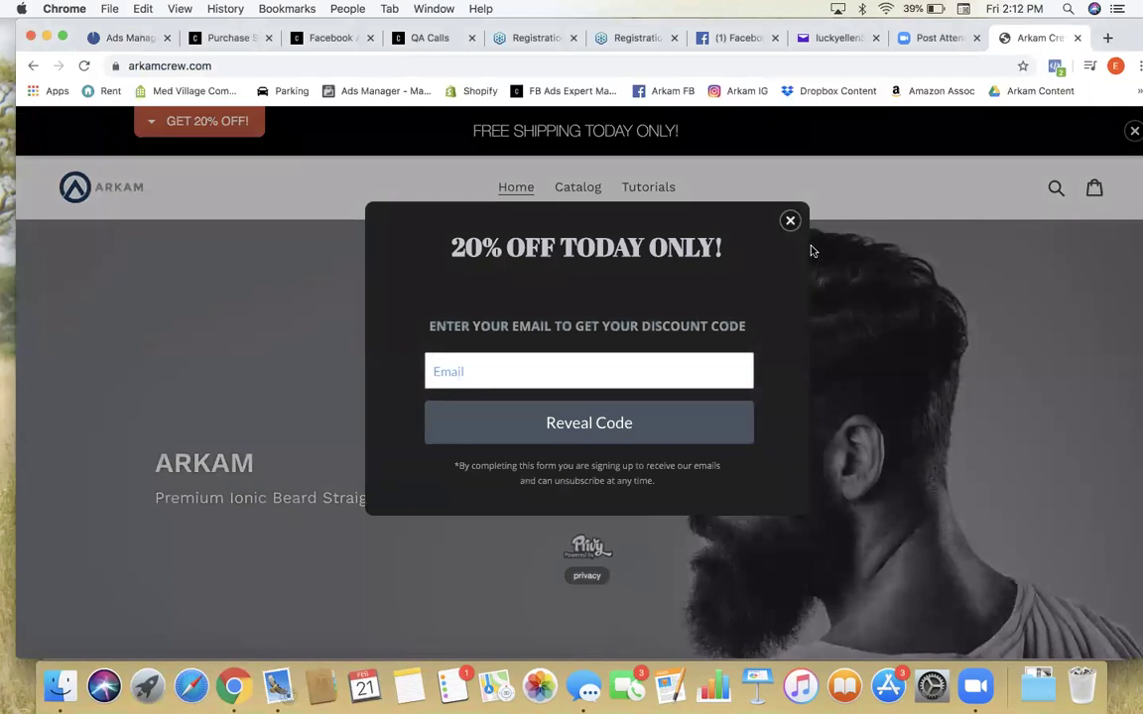
left_click(791, 221)
Step: Examine the Beard Straightening Comb and Beard Straightening Brush sections on the Arkam home page
scroll(651, 260, "down", 5)
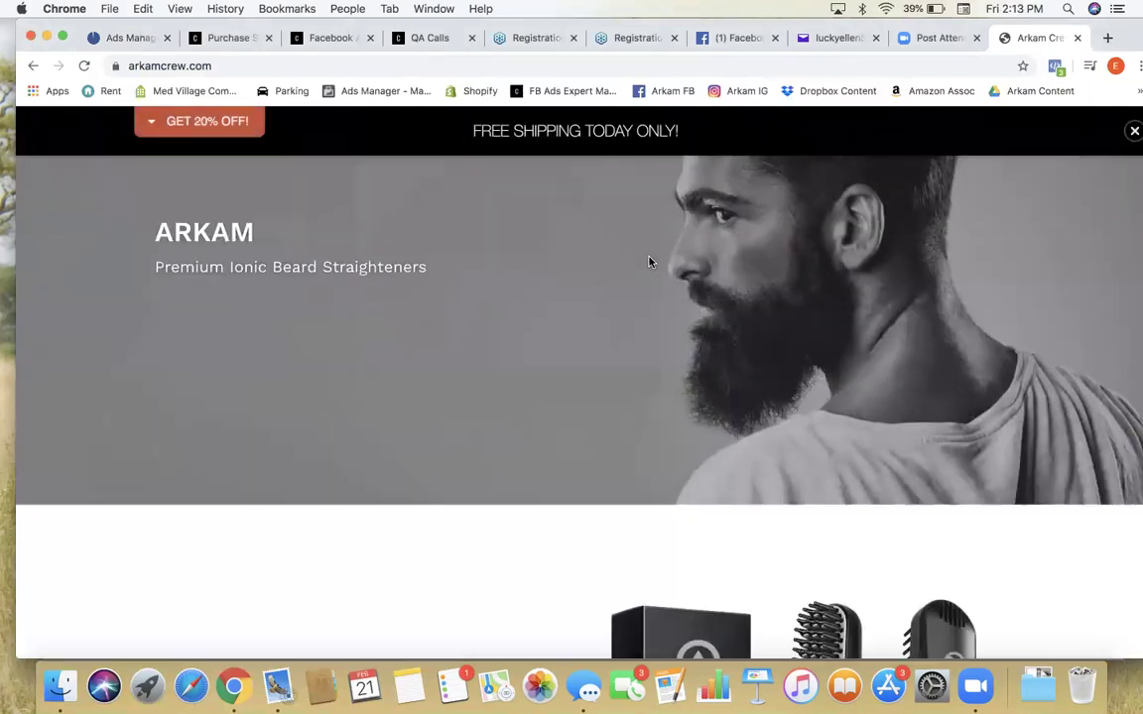
scroll(645, 259, "down", 8)
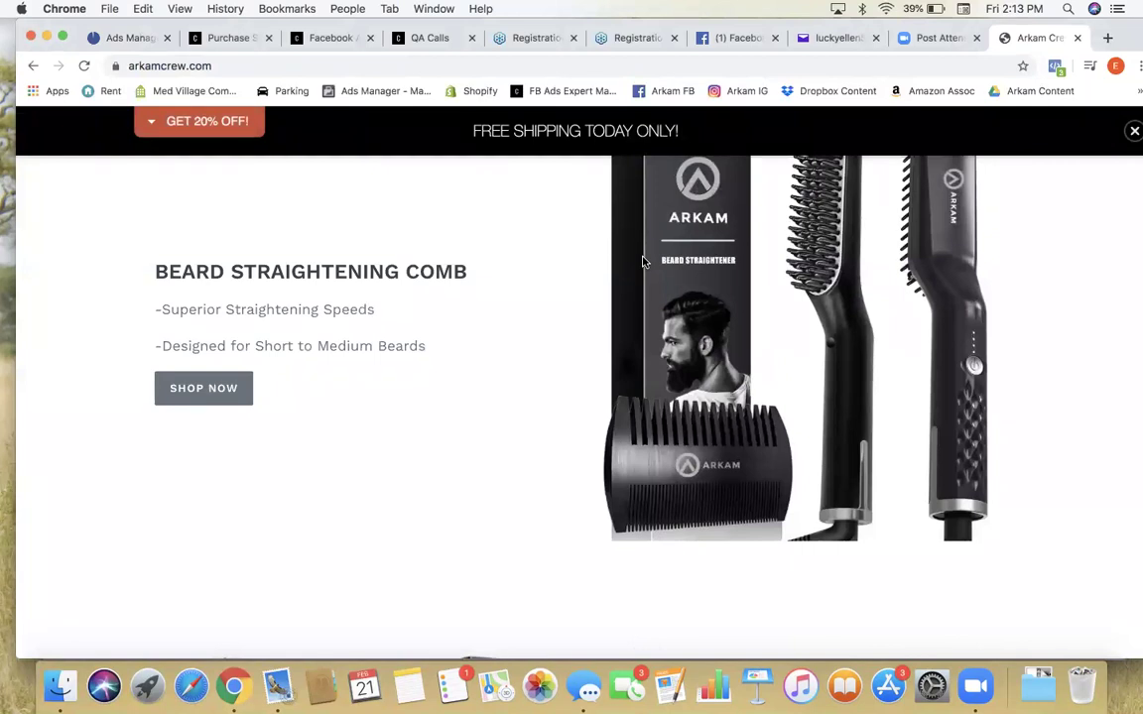
scroll(642, 261, "up", 2)
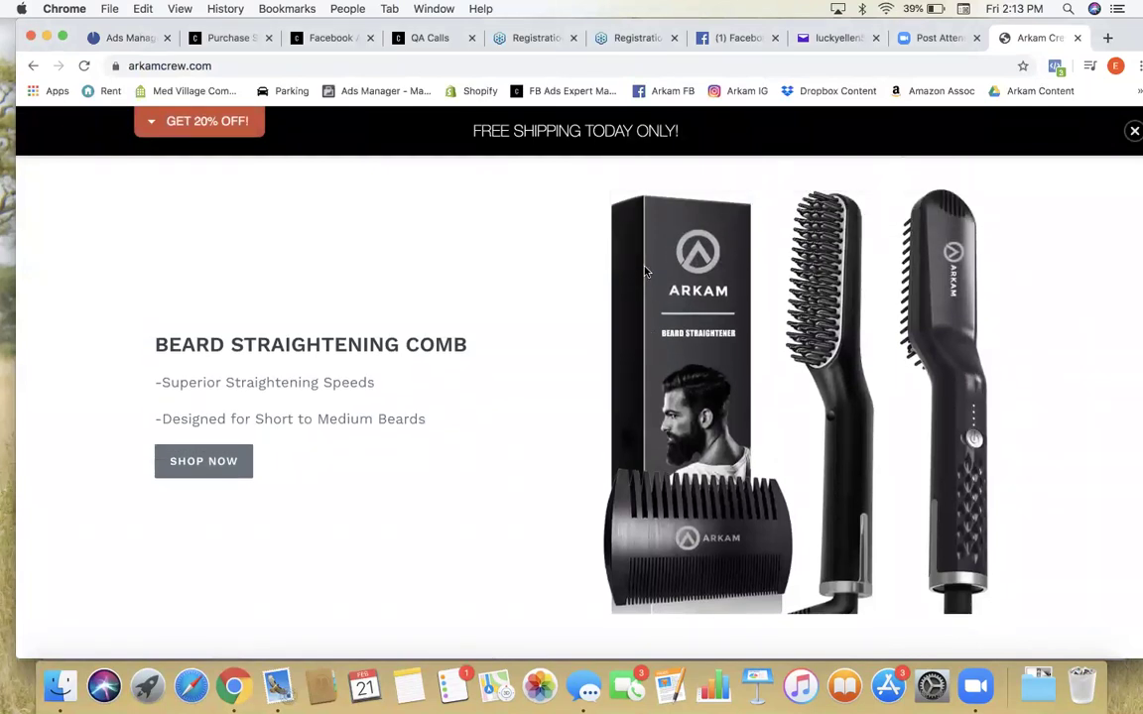
scroll(654, 282, "up", 3)
scroll(654, 282, "down", 5)
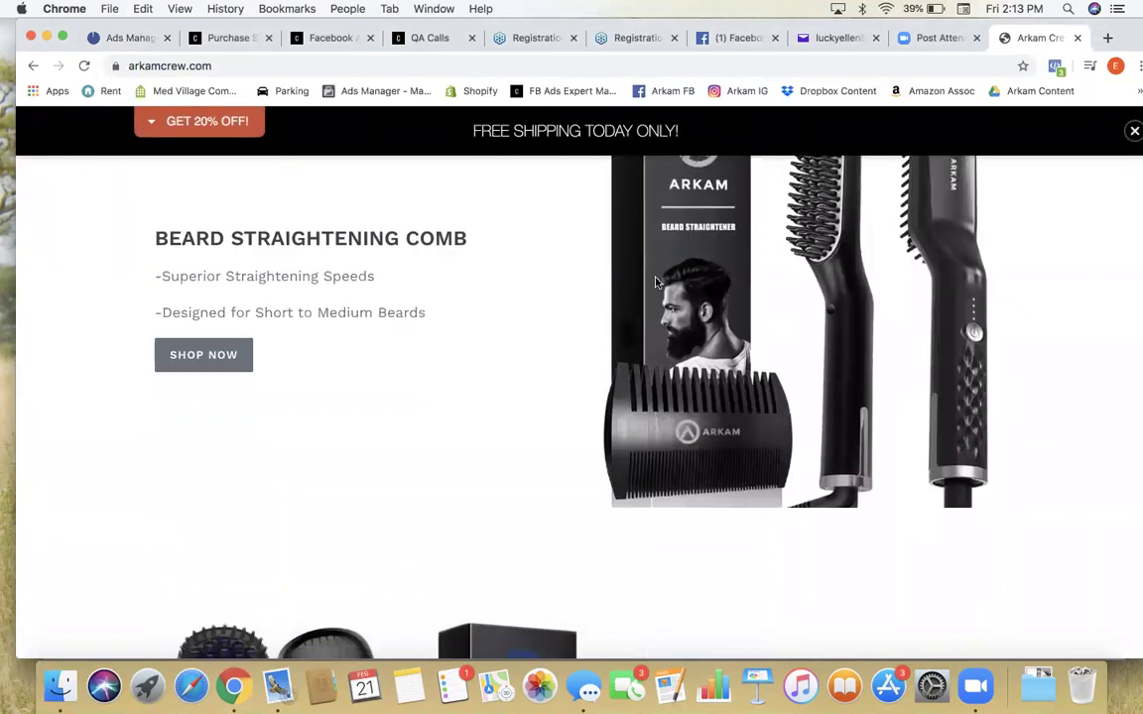
scroll(564, 301, "down", 6)
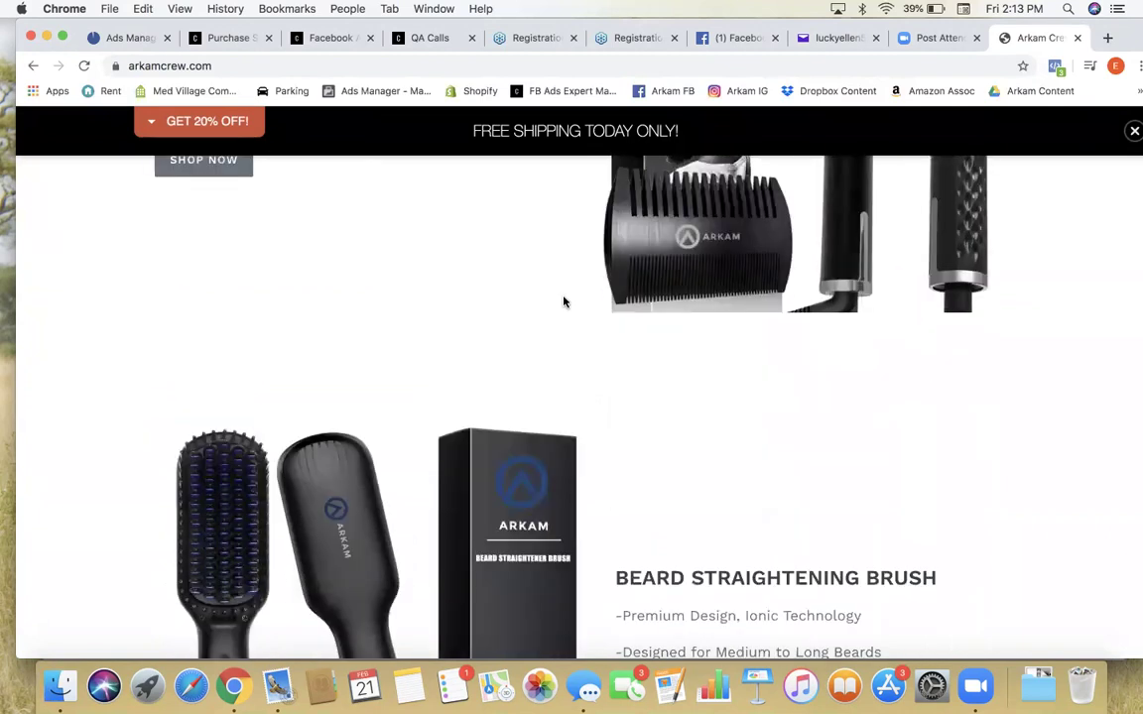
scroll(563, 300, "down", 3)
scroll(563, 301, "up", 3)
scroll(563, 301, "down", 3)
scroll(563, 301, "up", 15)
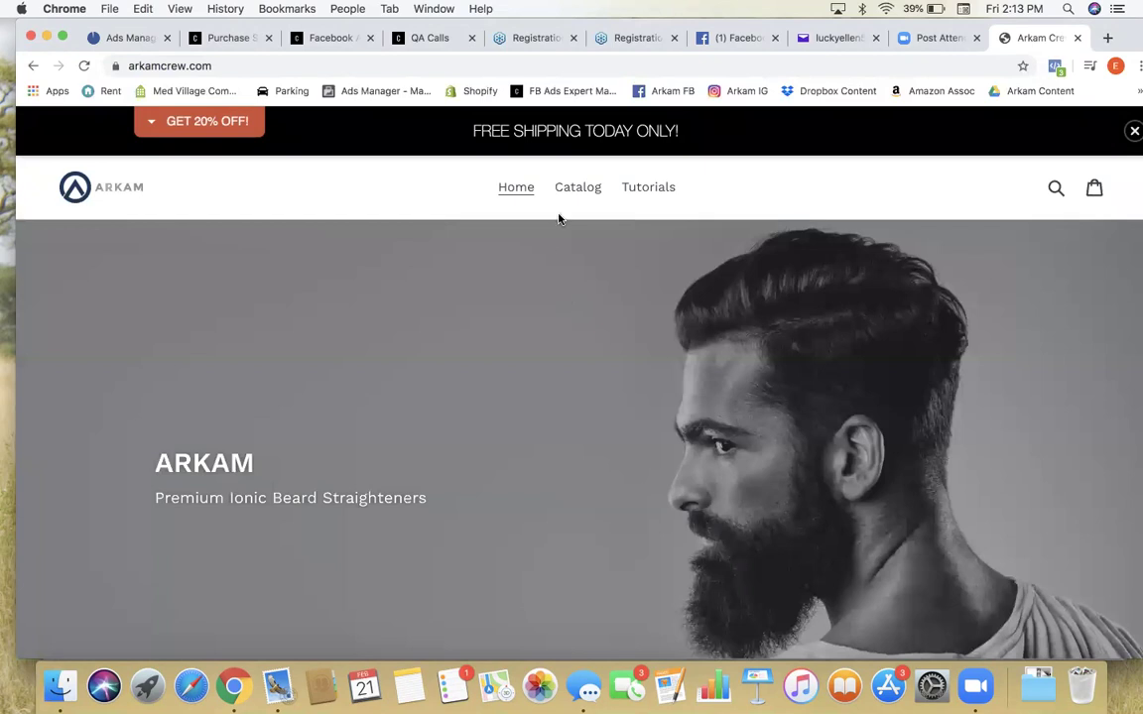
scroll(539, 277, "down", 10)
scroll(538, 280, "up", 6)
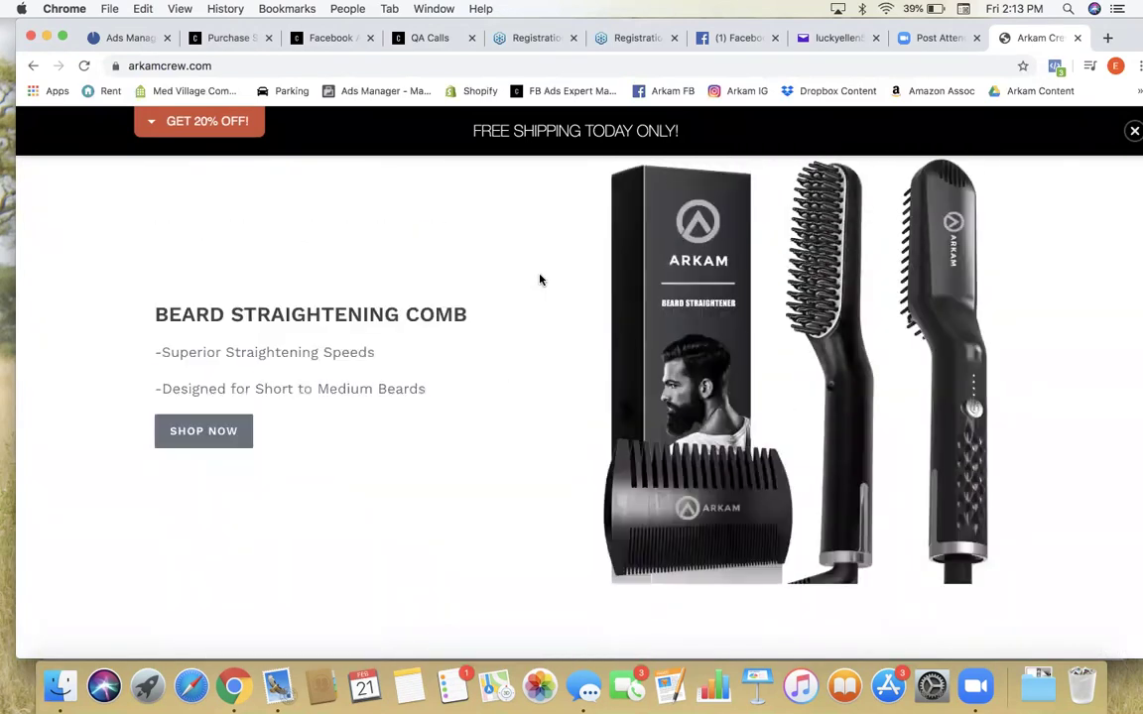
scroll(411, 401, "down", 8)
scroll(450, 400, "up", 1)
scroll(427, 377, "up", 3)
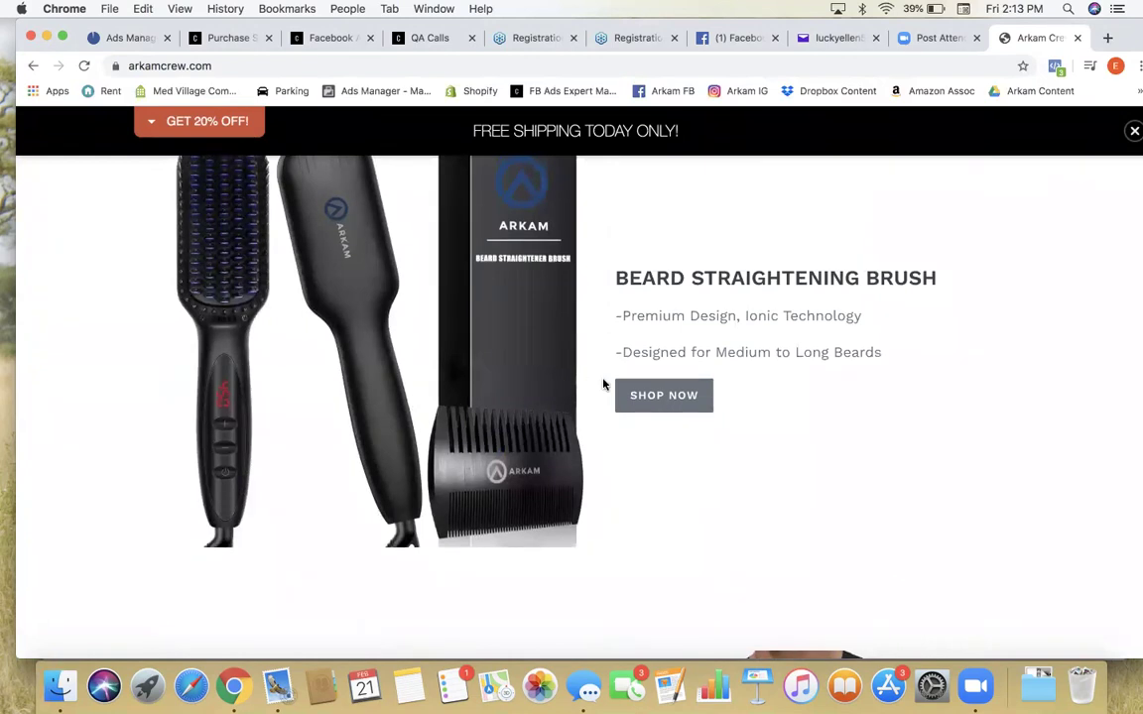
scroll(603, 384, "up", 4)
scroll(602, 383, "up", 7)
scroll(263, 560, "down", 1)
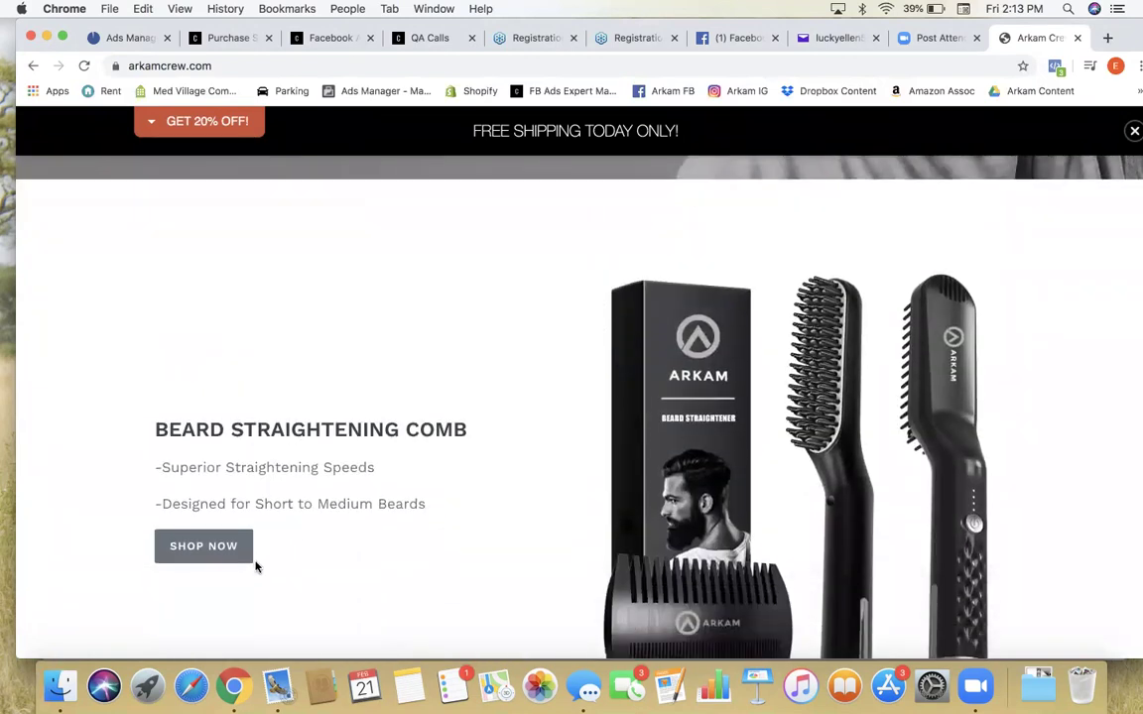
Step: Open the Beard Straightening Comb product page on the Arkam store and examine its price, video, description text and customer reviews
left_click(224, 551)
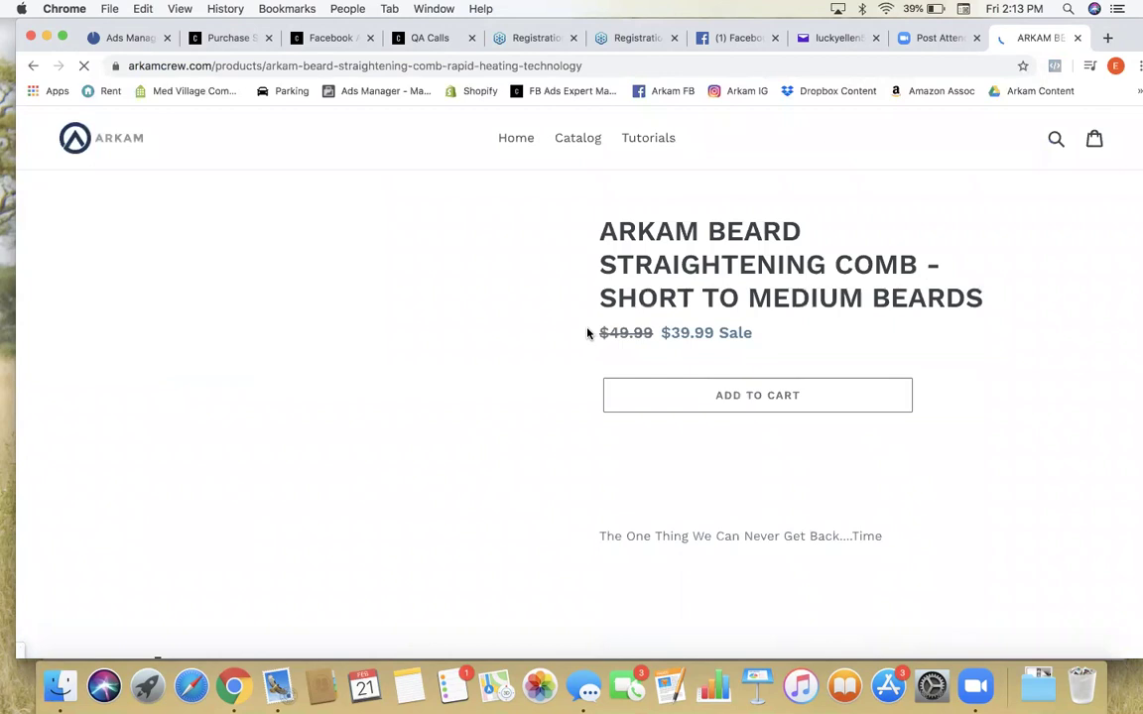
scroll(566, 333, "down", 5)
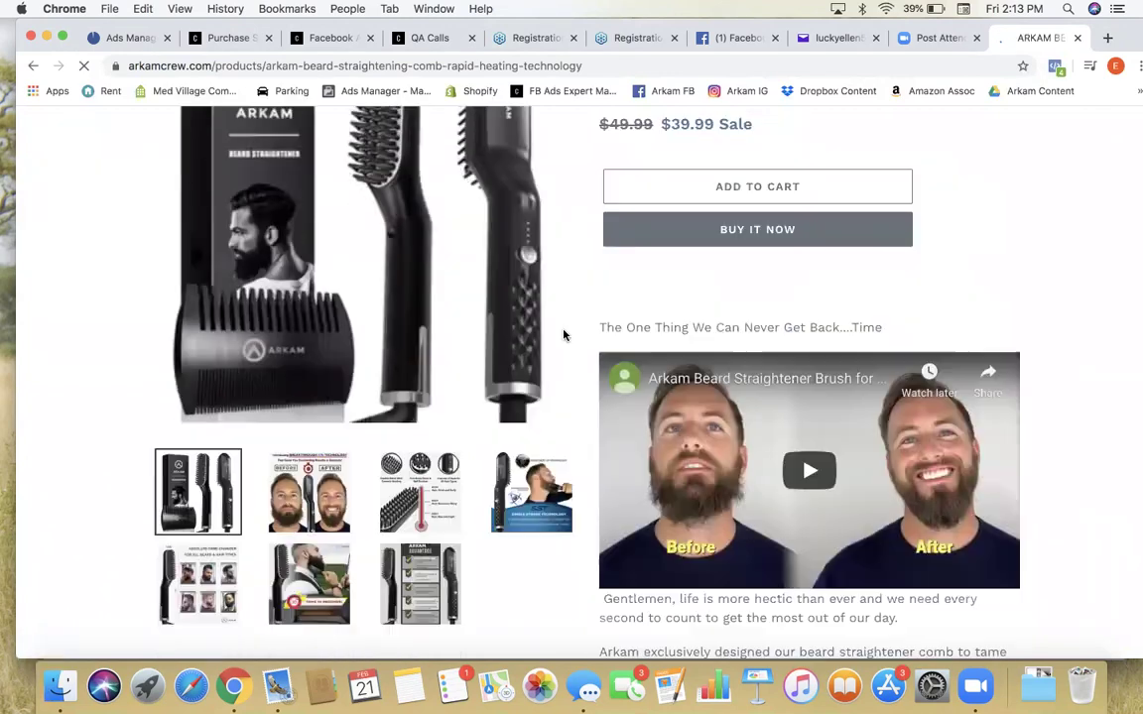
scroll(565, 335, "down", 10)
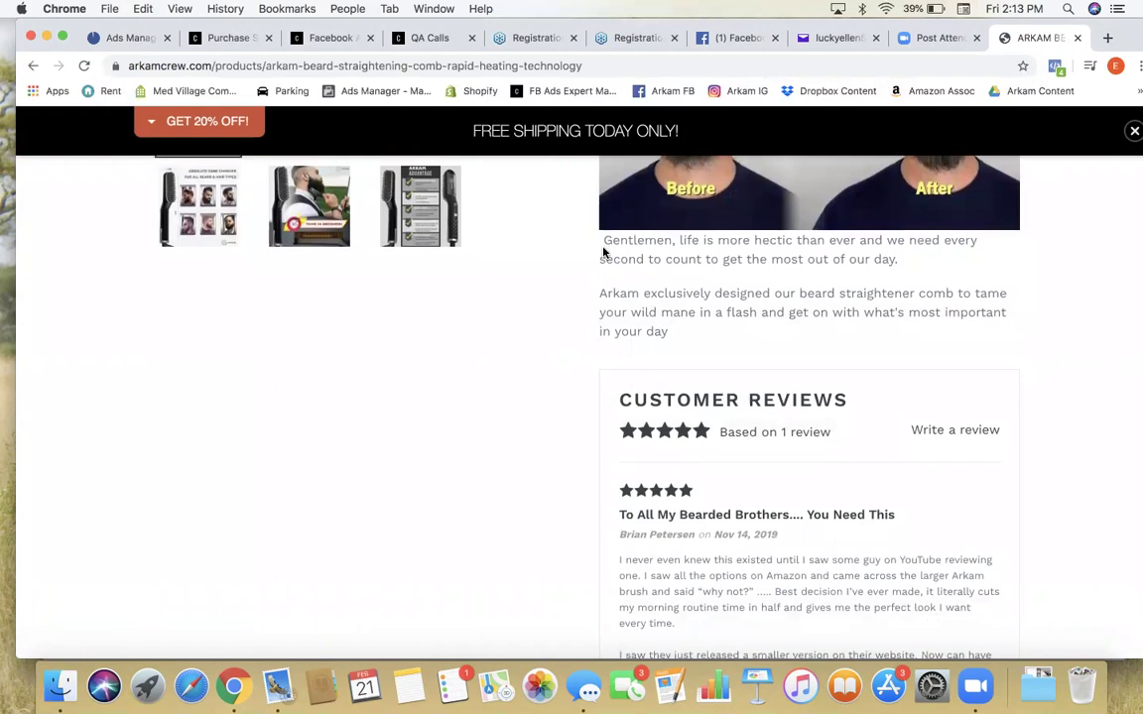
left_click_drag(601, 242, 700, 330)
scroll(700, 331, "up", 6)
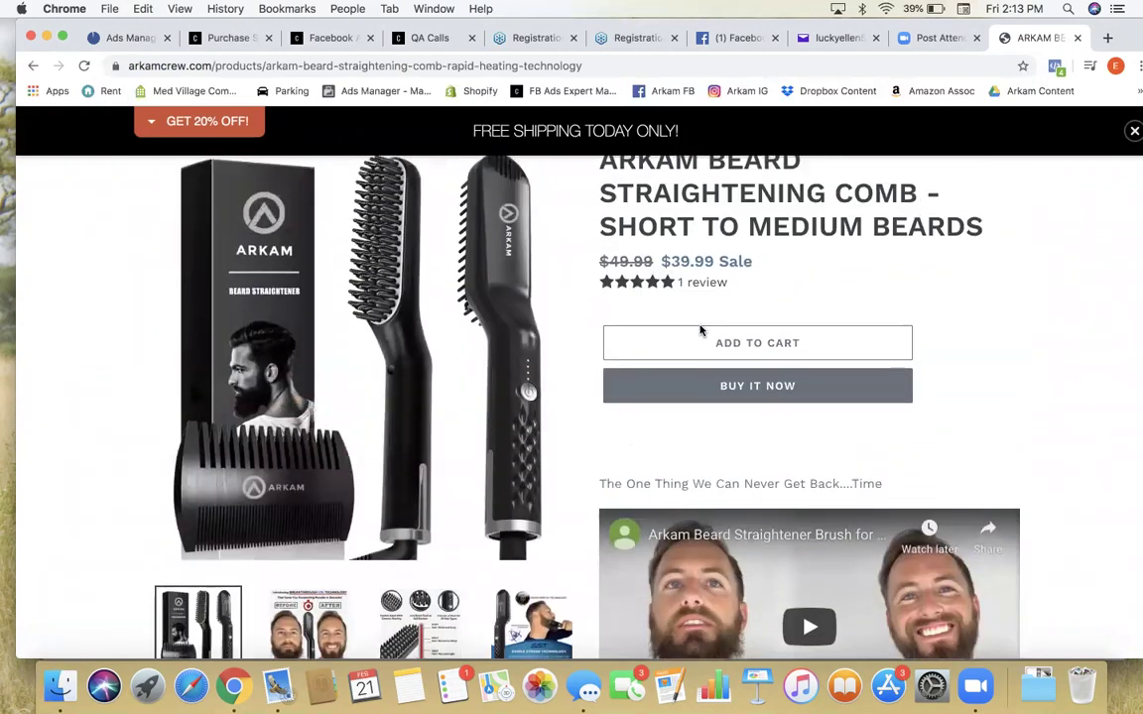
scroll(700, 325, "down", 6)
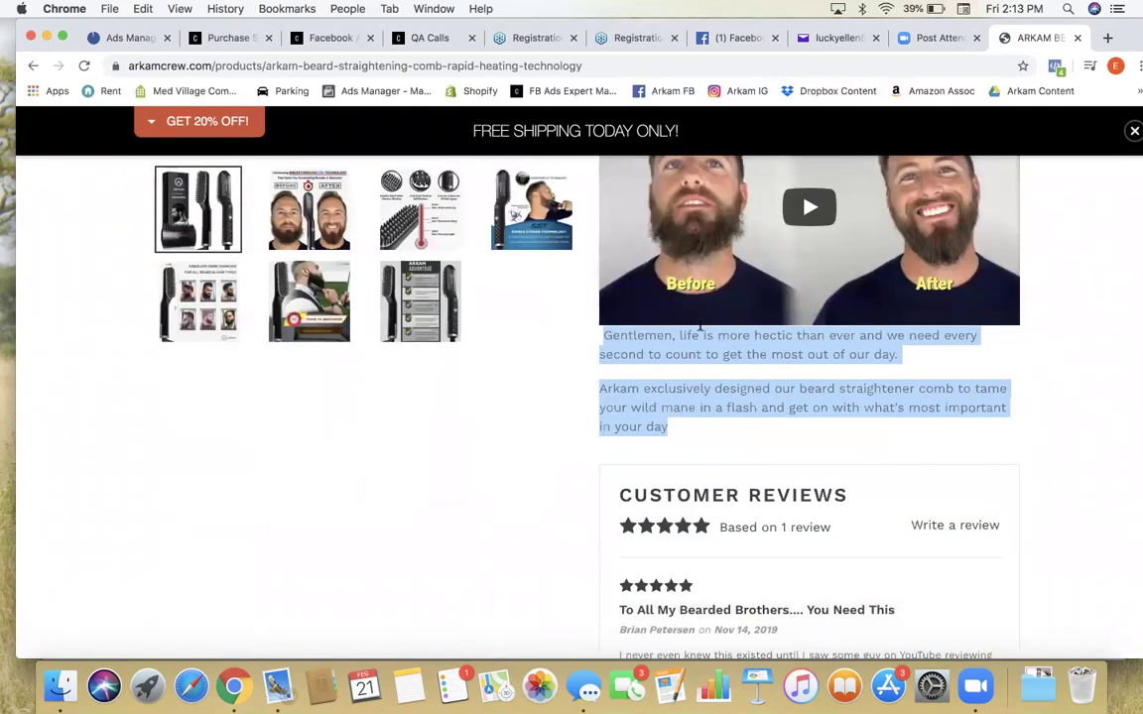
scroll(700, 327, "up", 6)
scroll(701, 324, "down", 4)
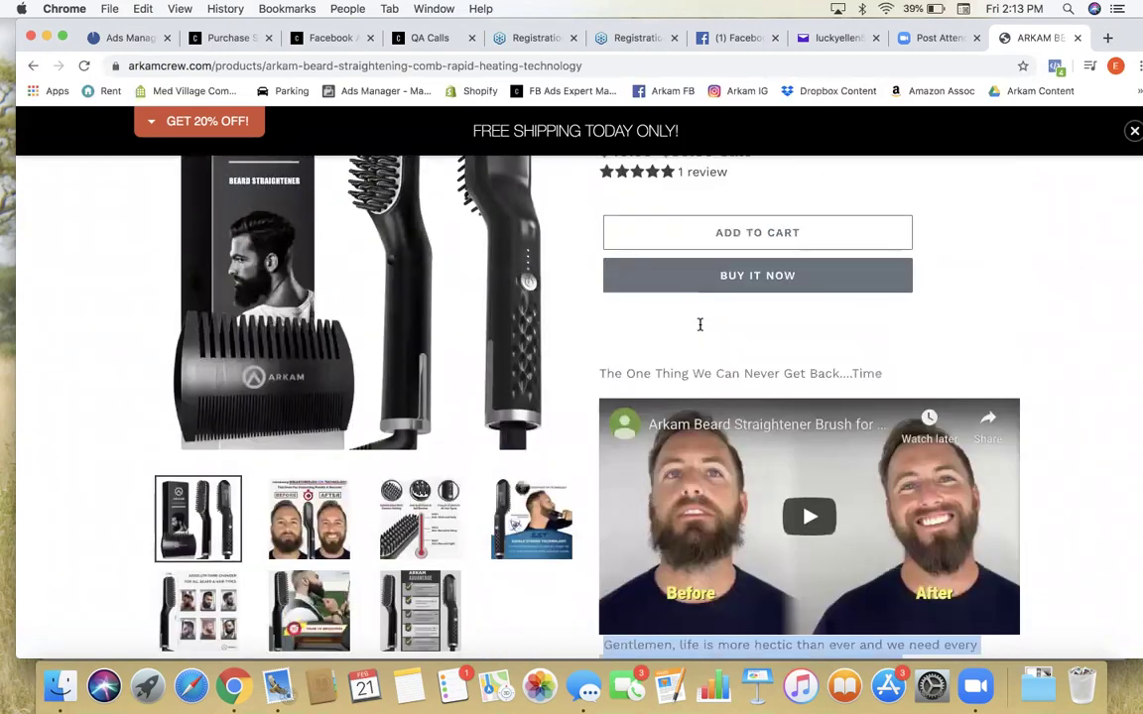
scroll(701, 325, "up", 4)
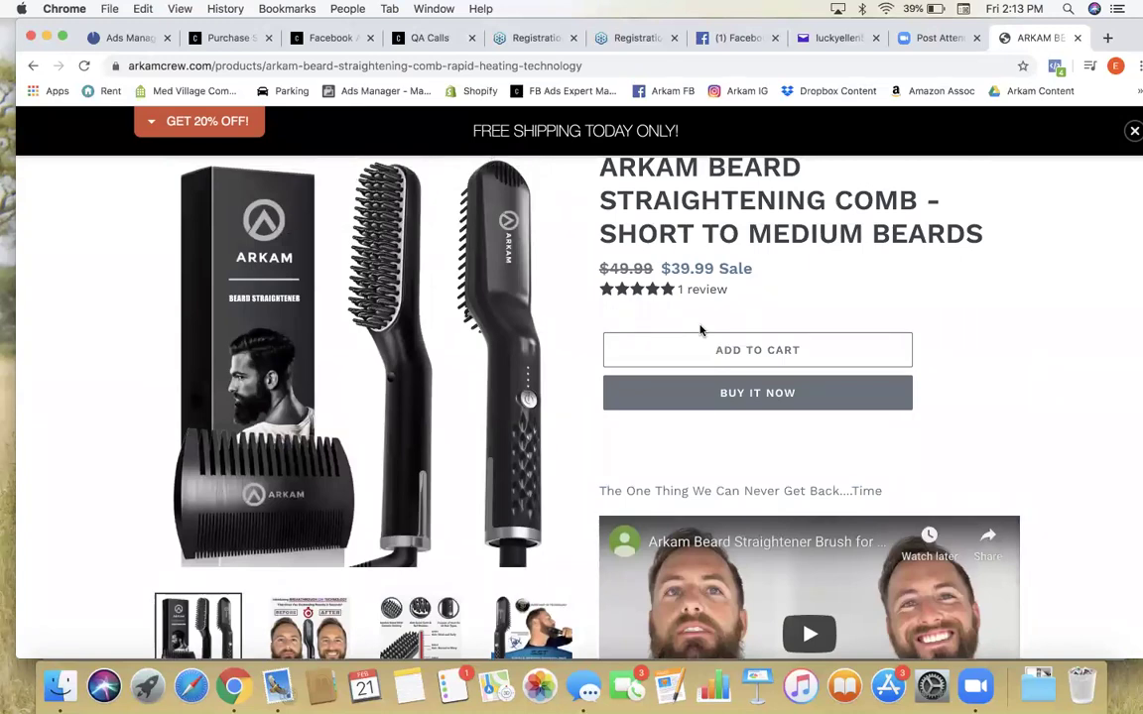
scroll(700, 329, "down", 4)
scroll(701, 327, "up", 4)
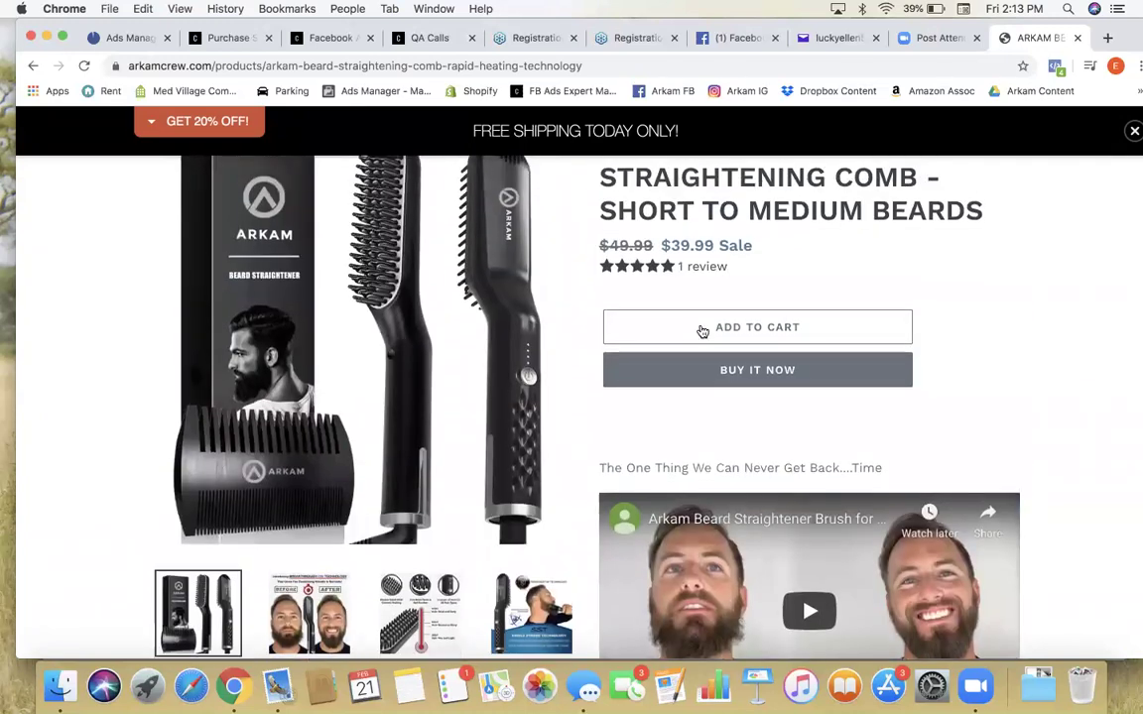
Step: Copy the comb product page's address and enter it as the ad's Website URL in Ads Manager
left_click(371, 65)
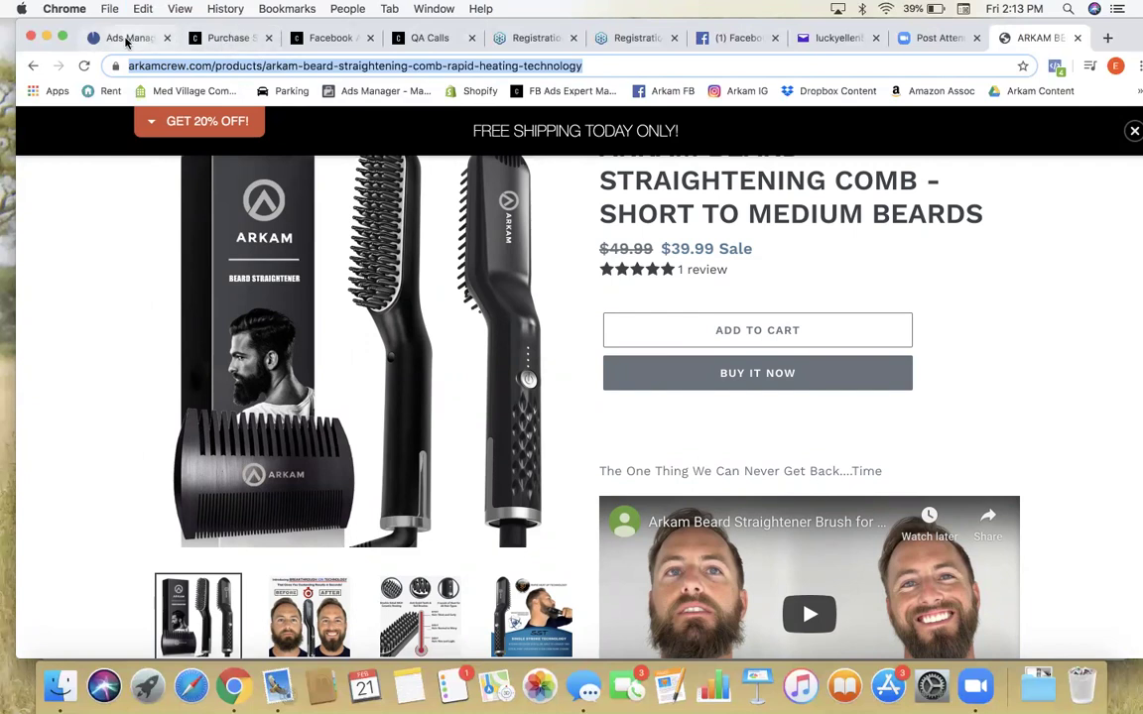
left_click(116, 40)
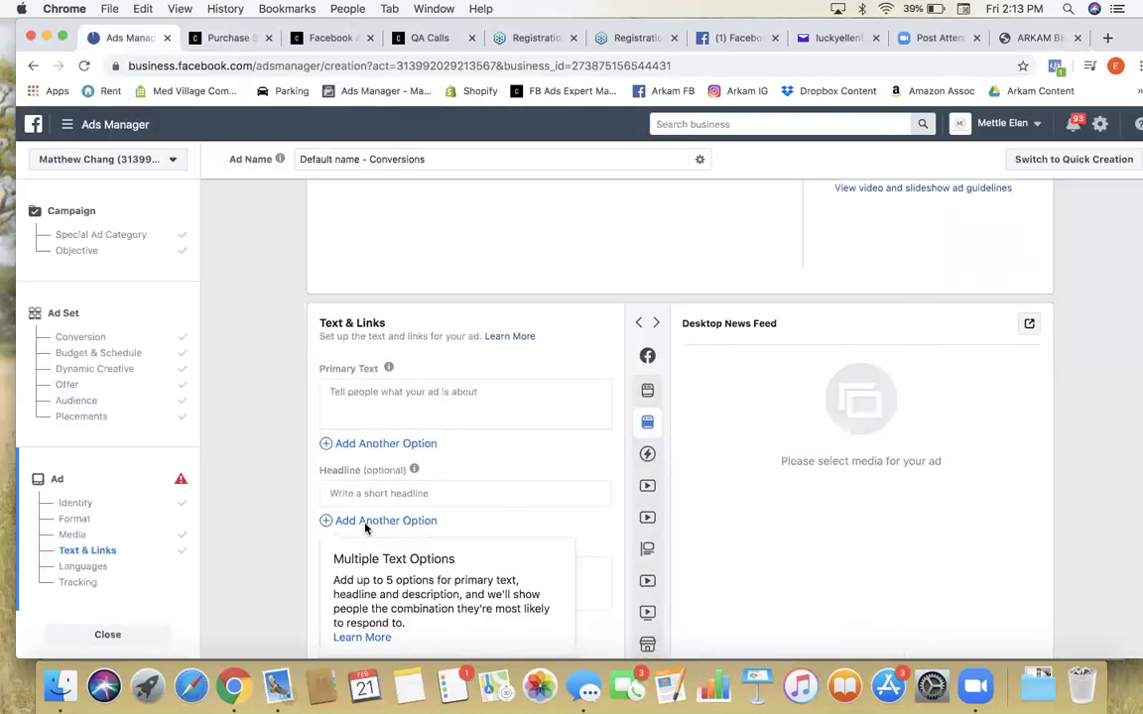
scroll(318, 486, "down", 5)
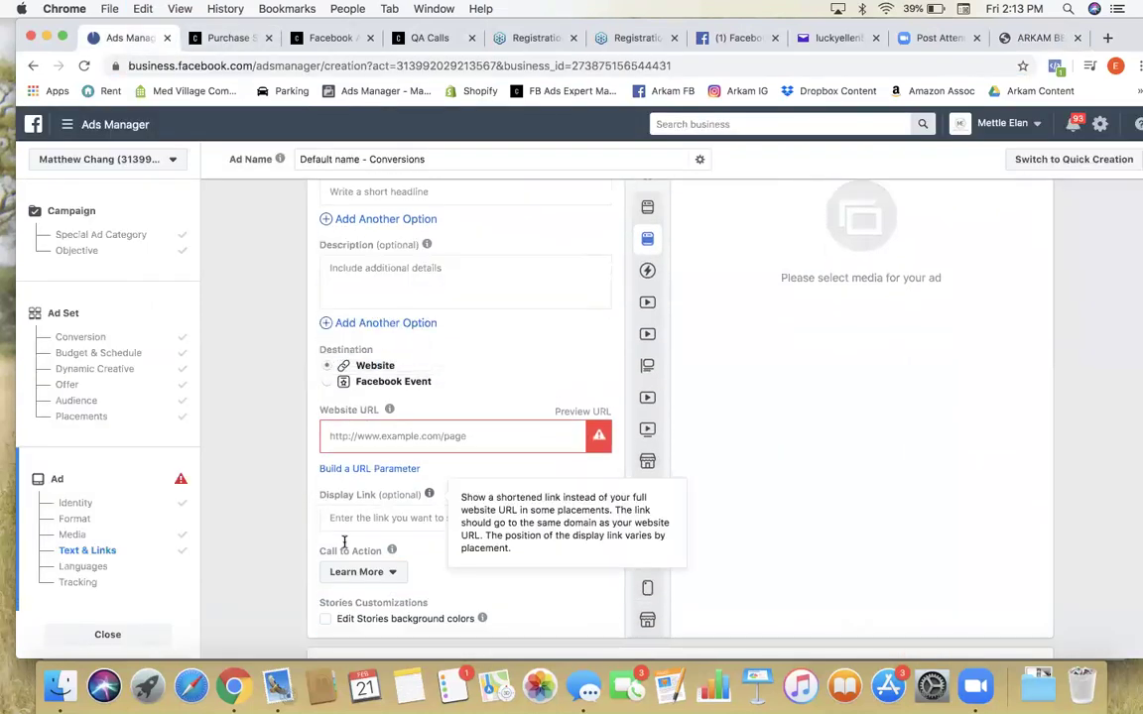
left_click(397, 434)
key("cmd+v")
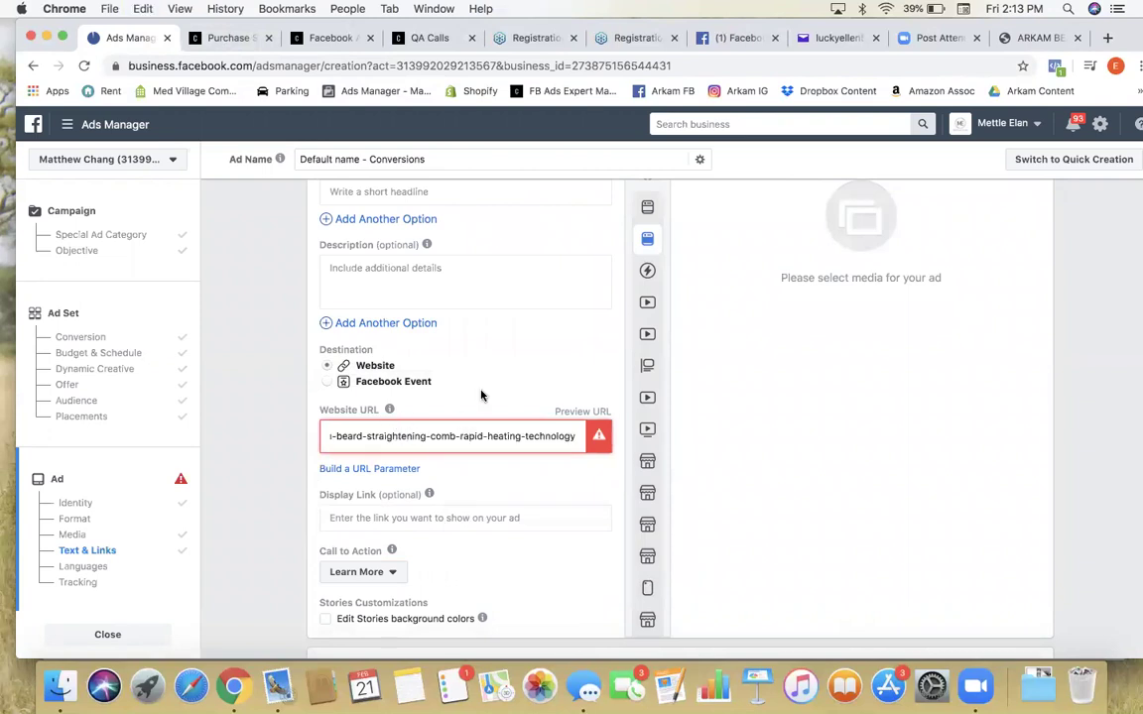
left_click(515, 305)
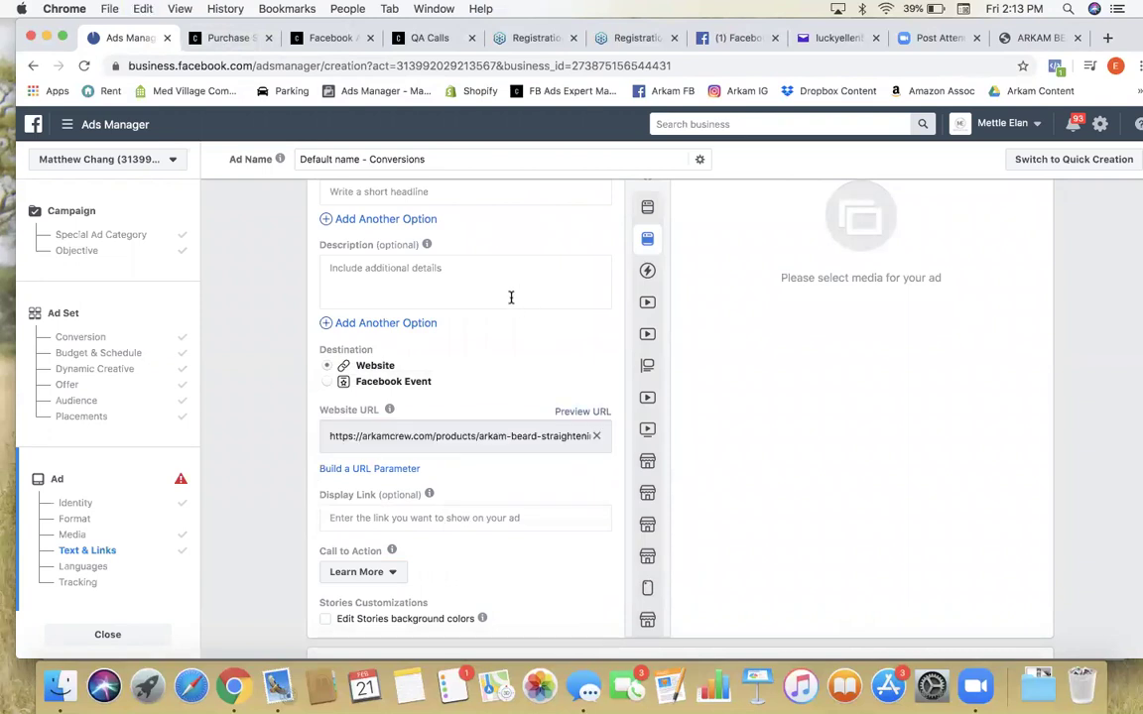
Step: Start editing the ad's empty Primary Text and check the processing progress of the uploaded video
scroll(627, 209, "up", 1)
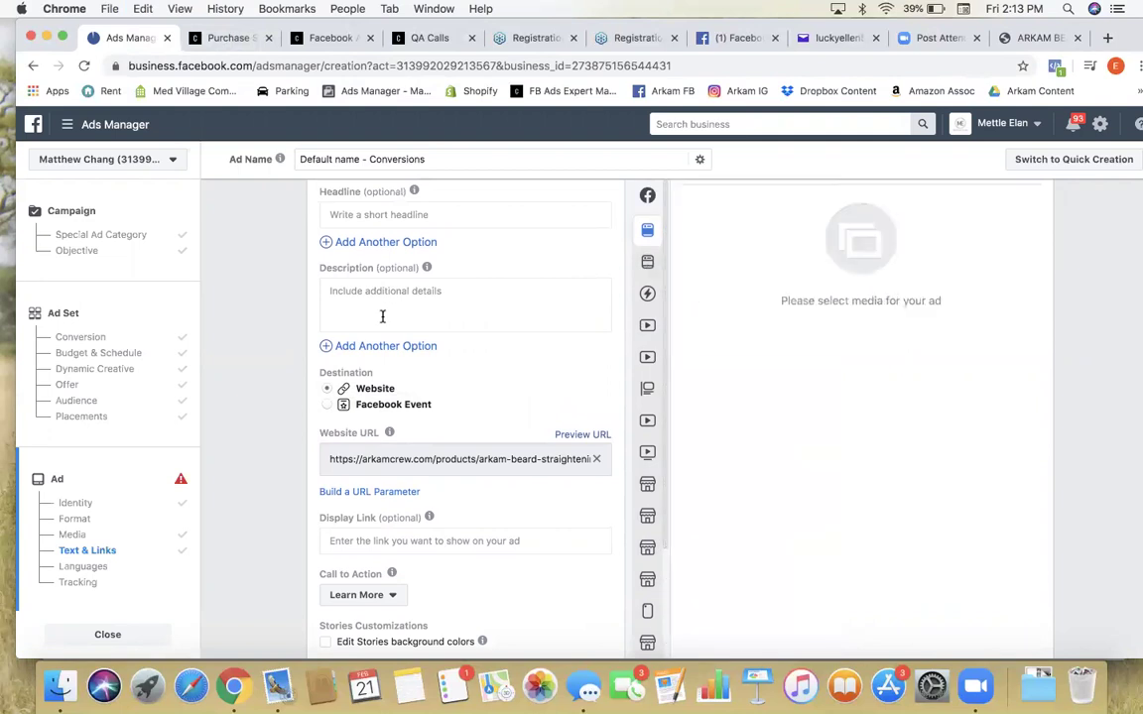
scroll(382, 315, "up", 5)
left_click(472, 335)
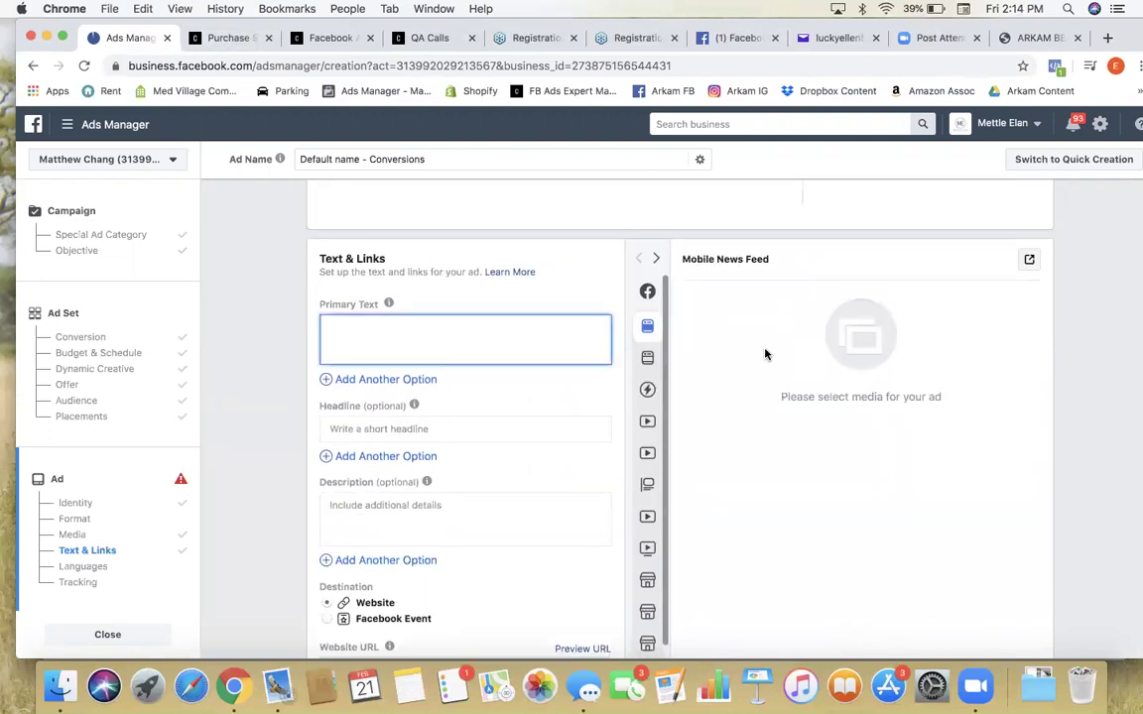
scroll(765, 354, "up", 8)
scroll(693, 335, "down", 4)
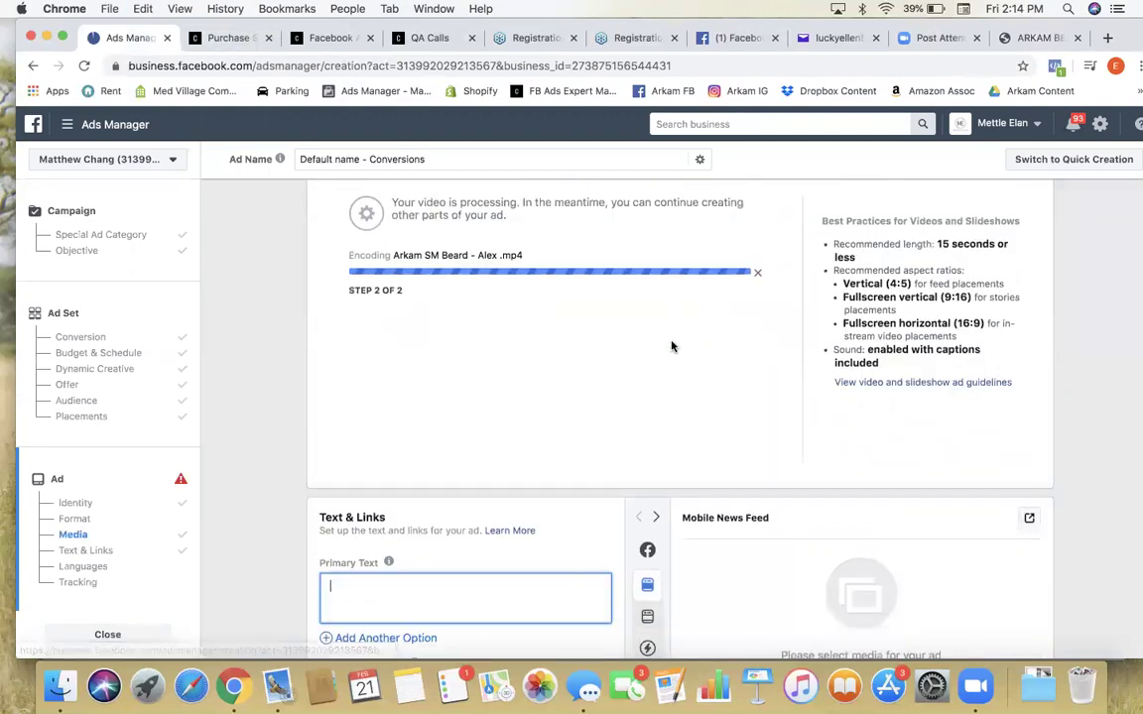
Step: Return to the Arkam comb product page and review the description below the video and the customer reviews
left_click(1021, 37)
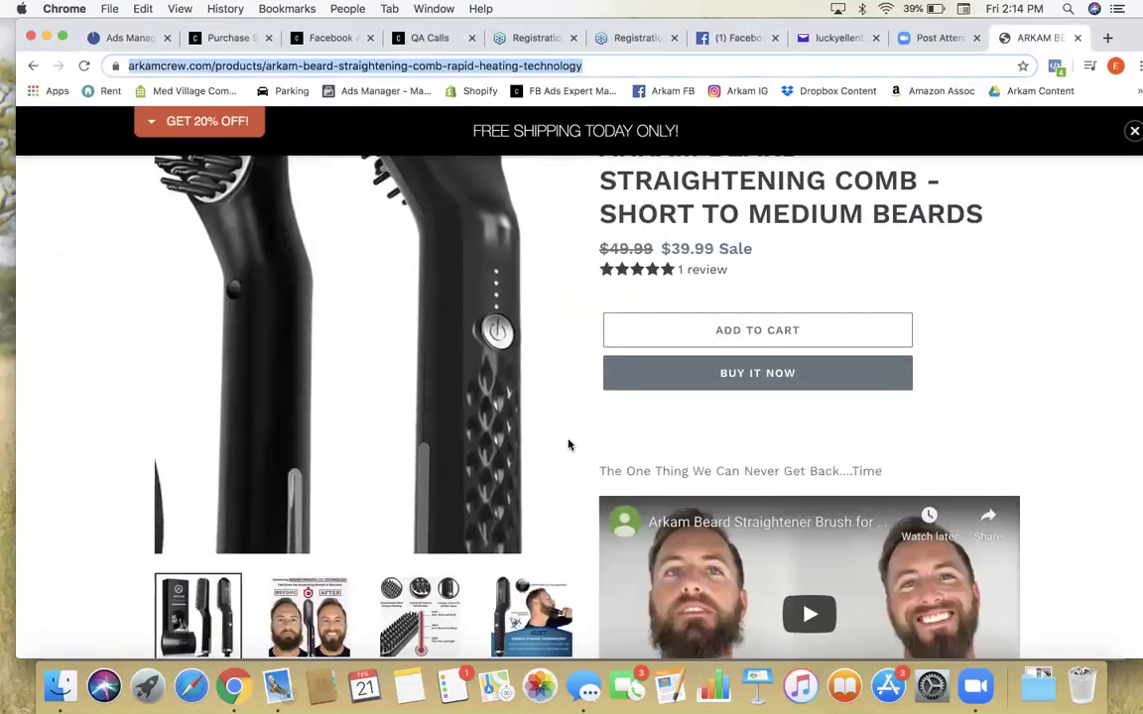
scroll(568, 444, "down", 5)
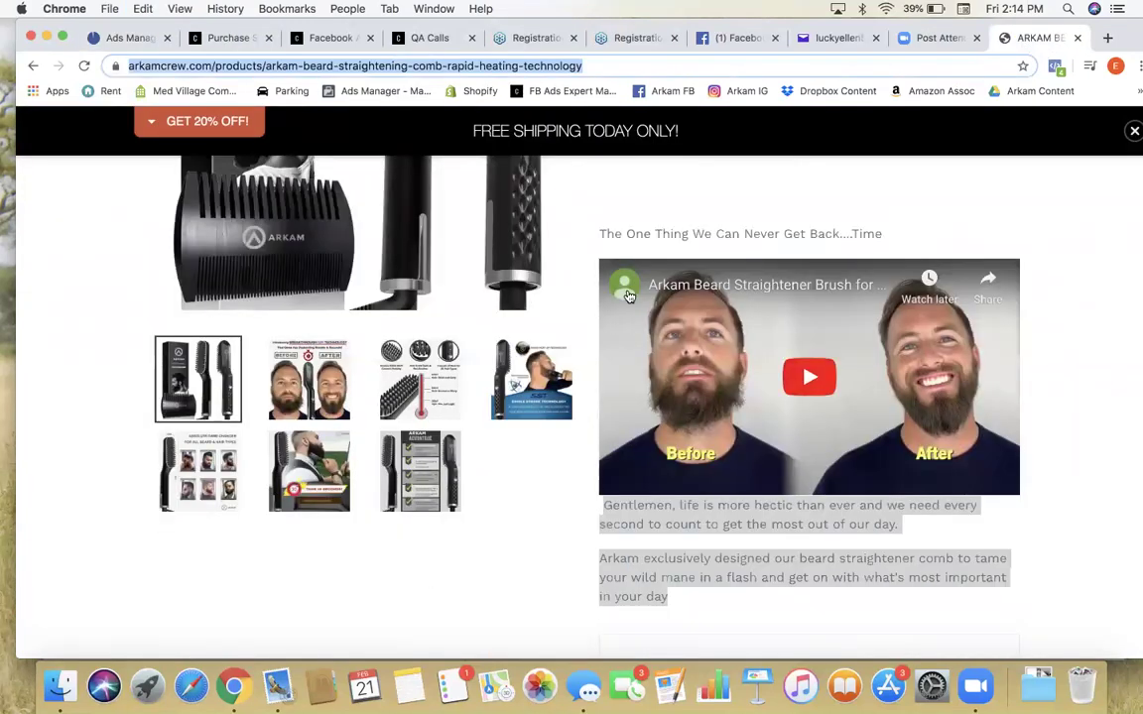
left_click(617, 537)
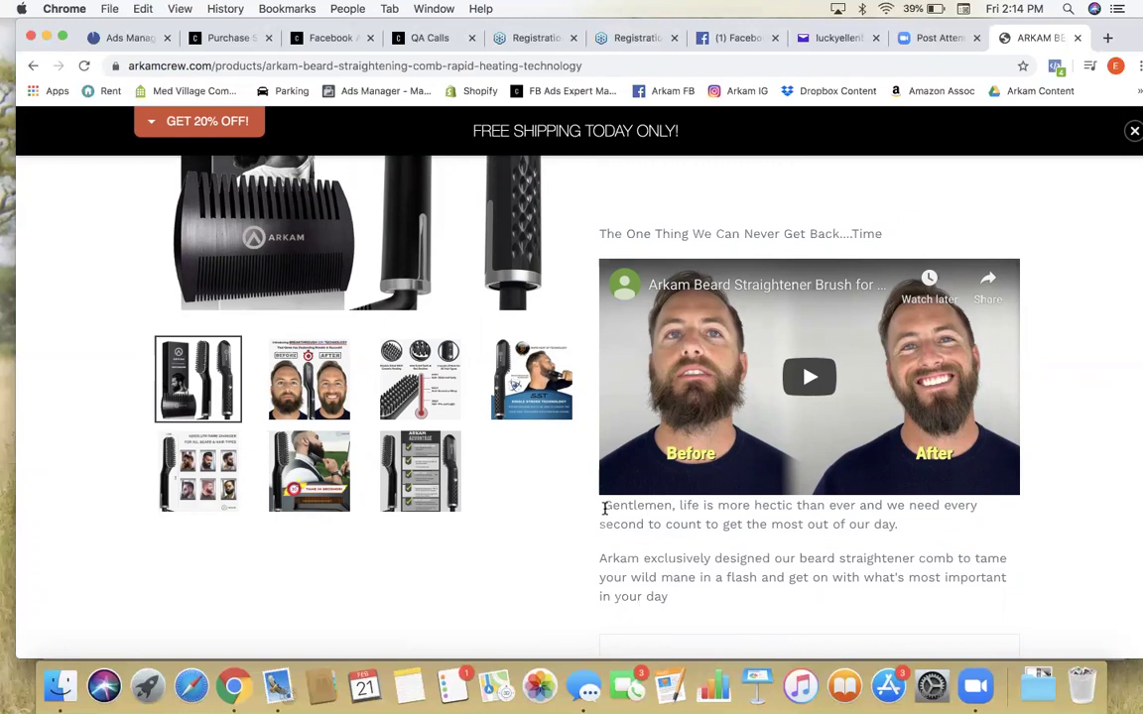
scroll(604, 508, "down", 1)
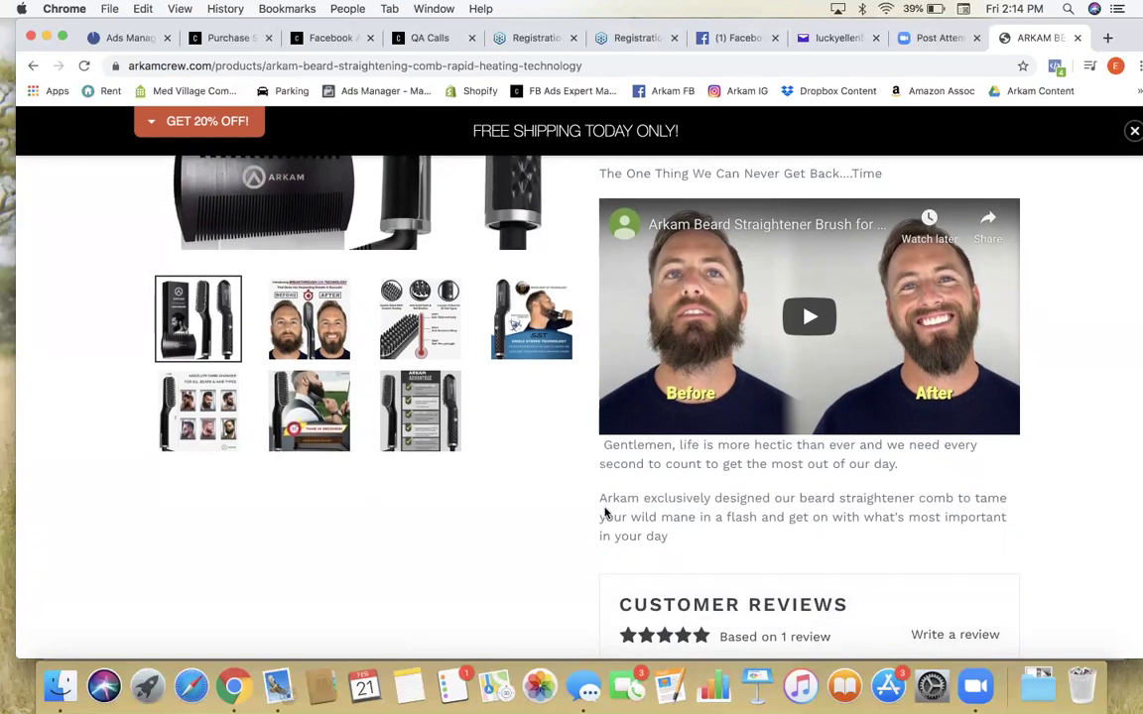
scroll(604, 512, "down", 1)
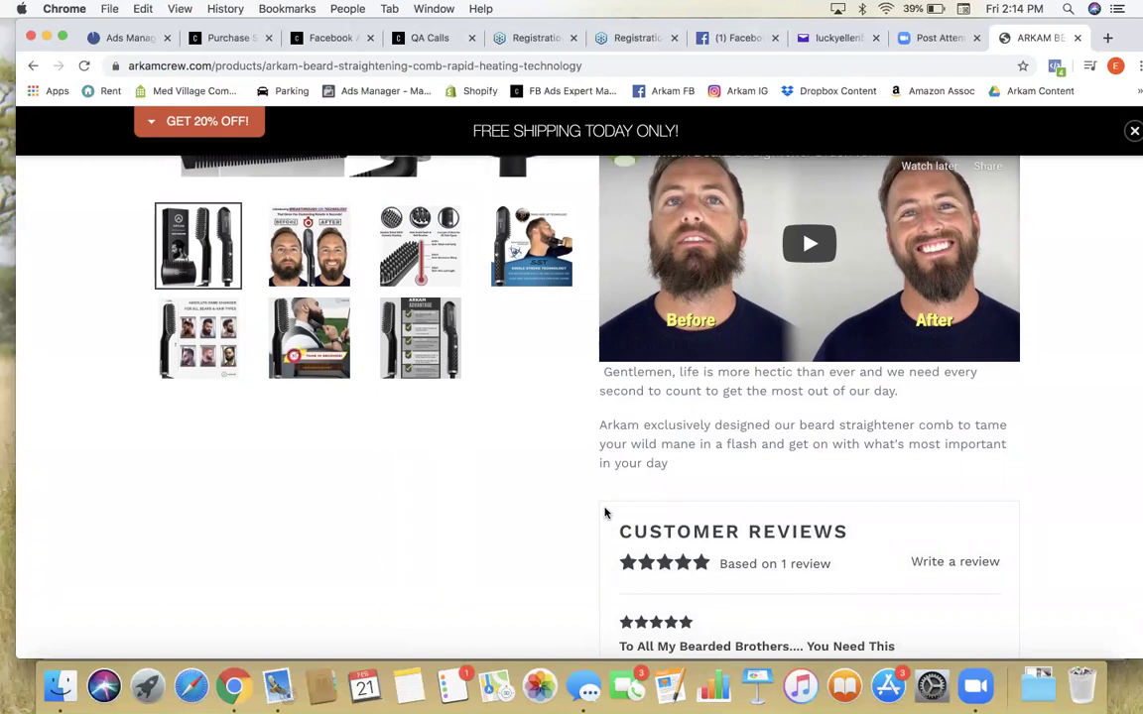
scroll(604, 512, "down", 3)
scroll(604, 512, "up", 2)
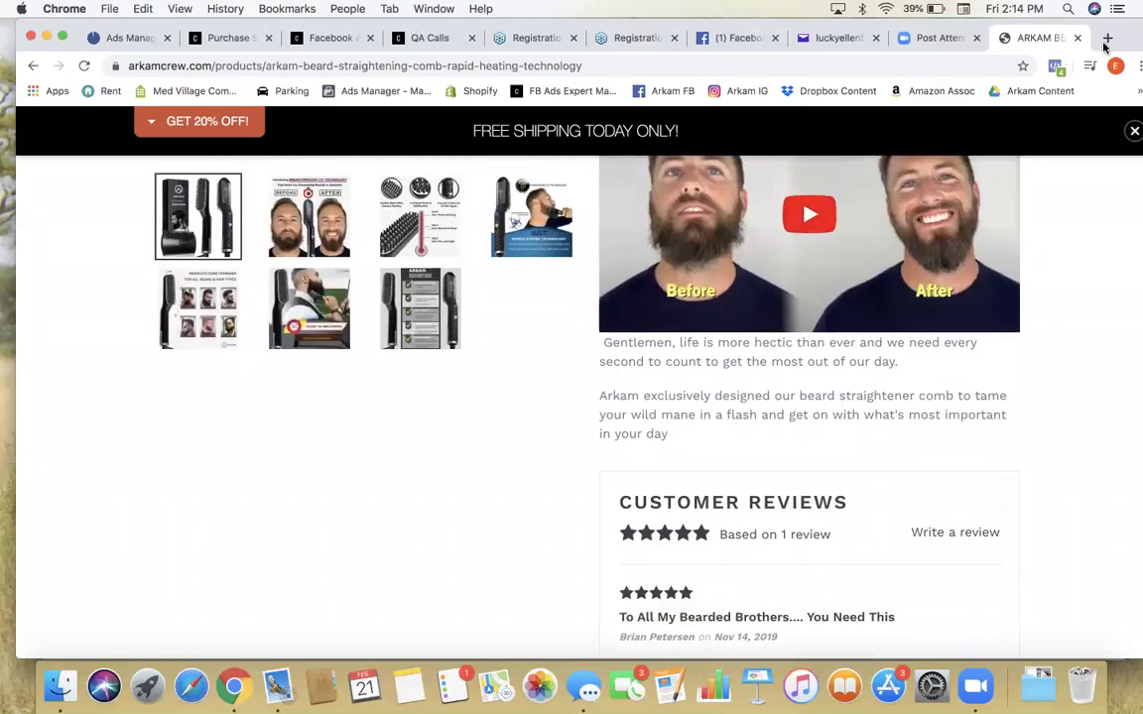
Step: Open Amazon in a new browser tab, search for "arkam beard straightener" and review the listed products' prices and ratings
key("super+t")
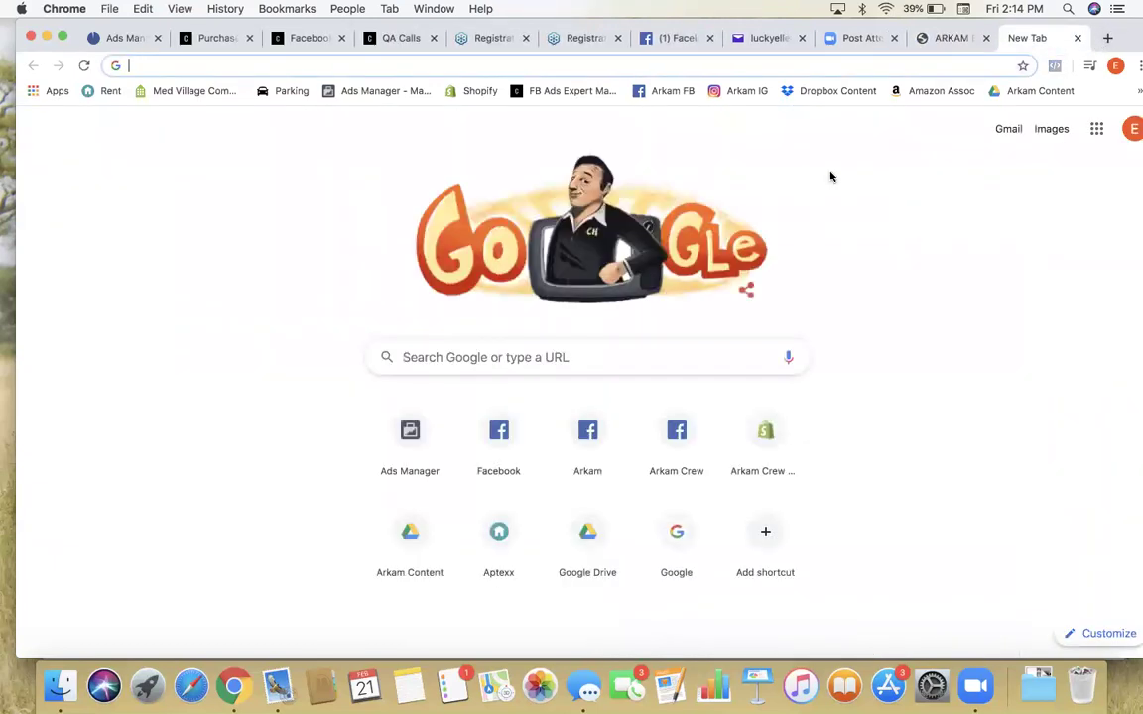
type("ama")
key("Return")
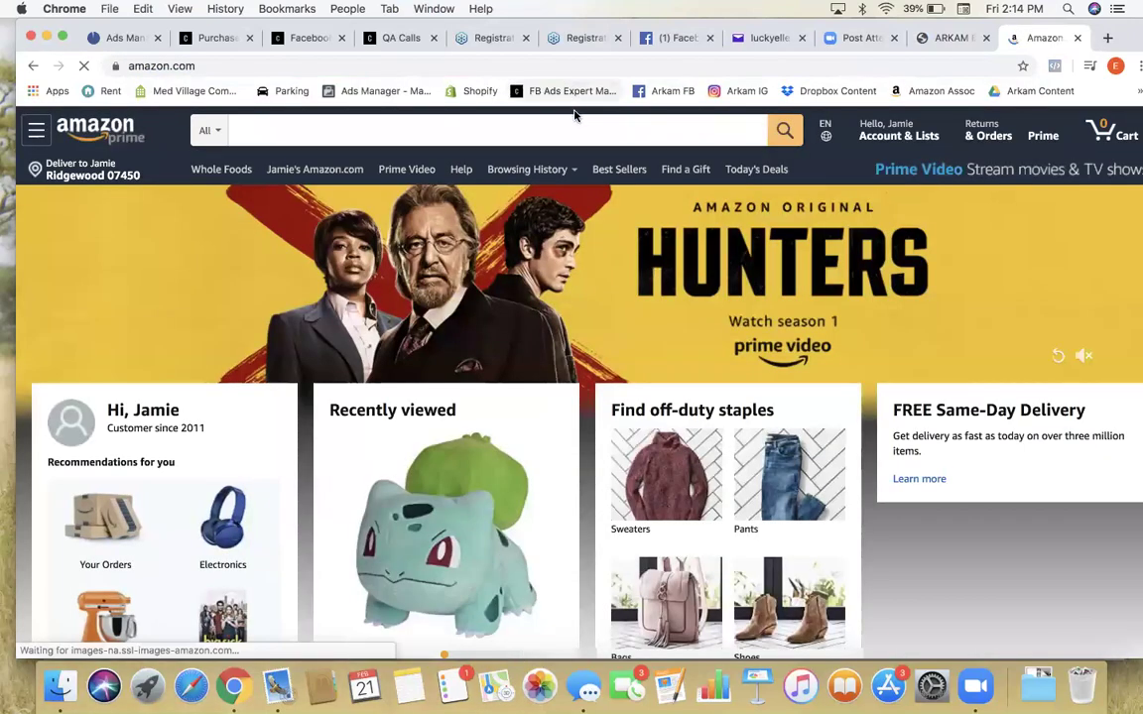
left_click(561, 128)
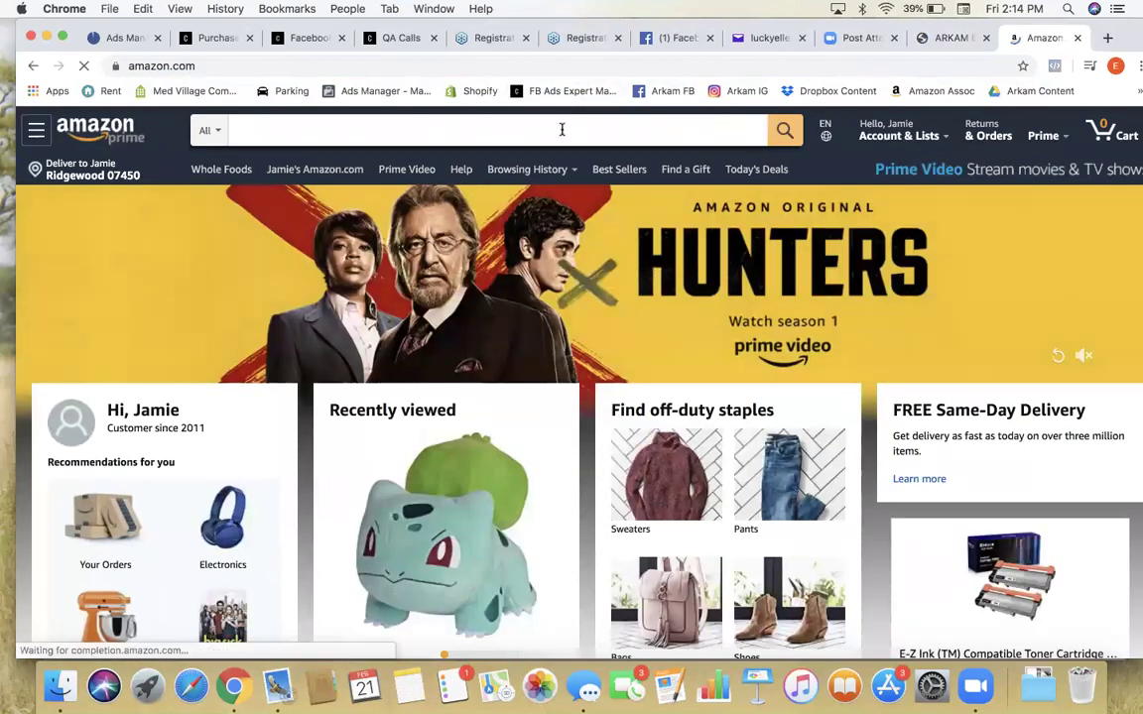
type("arkam")
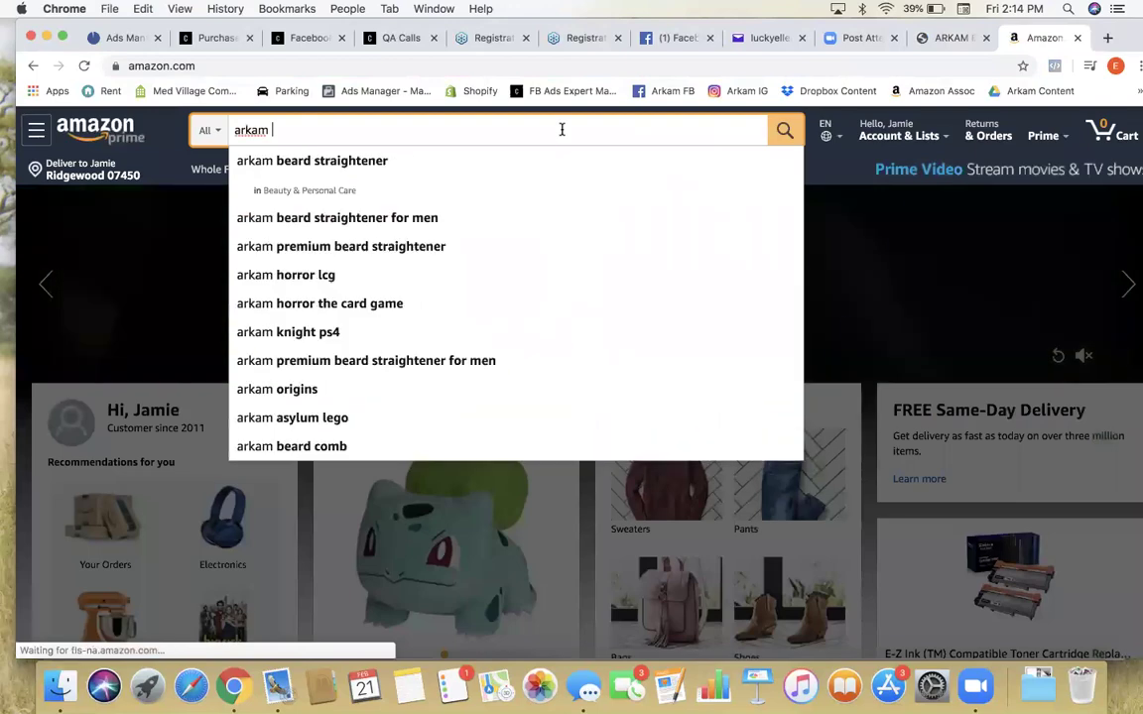
left_click(483, 169)
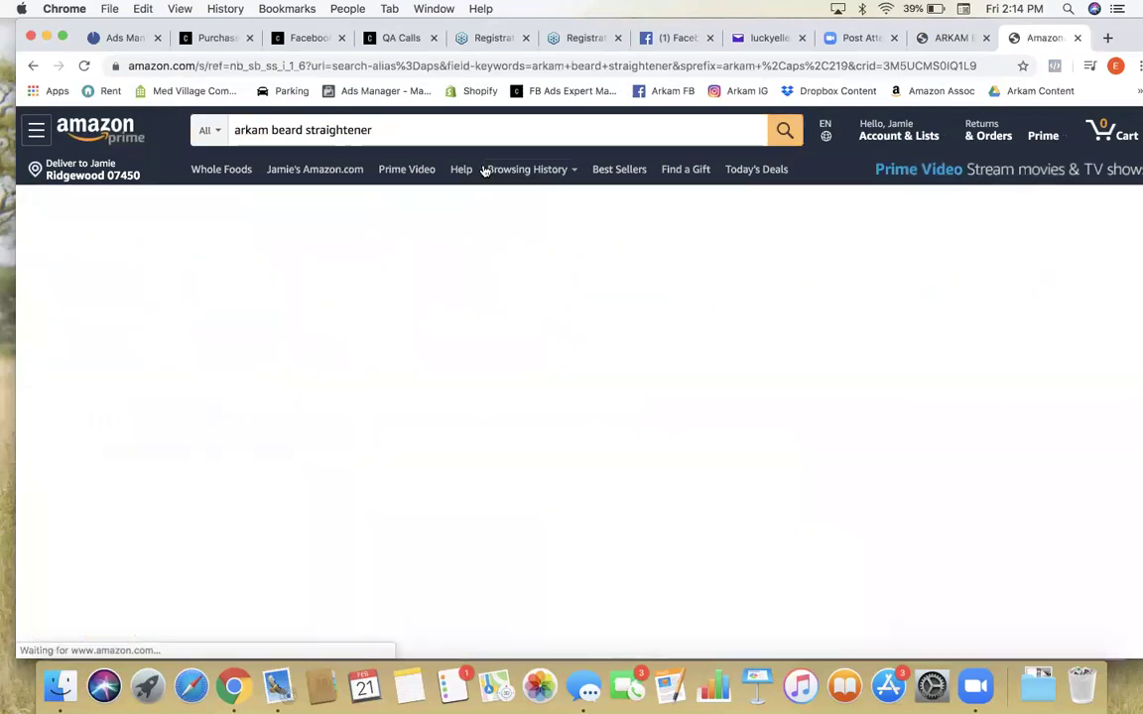
scroll(521, 241, "down", 2)
scroll(520, 241, "down", 3)
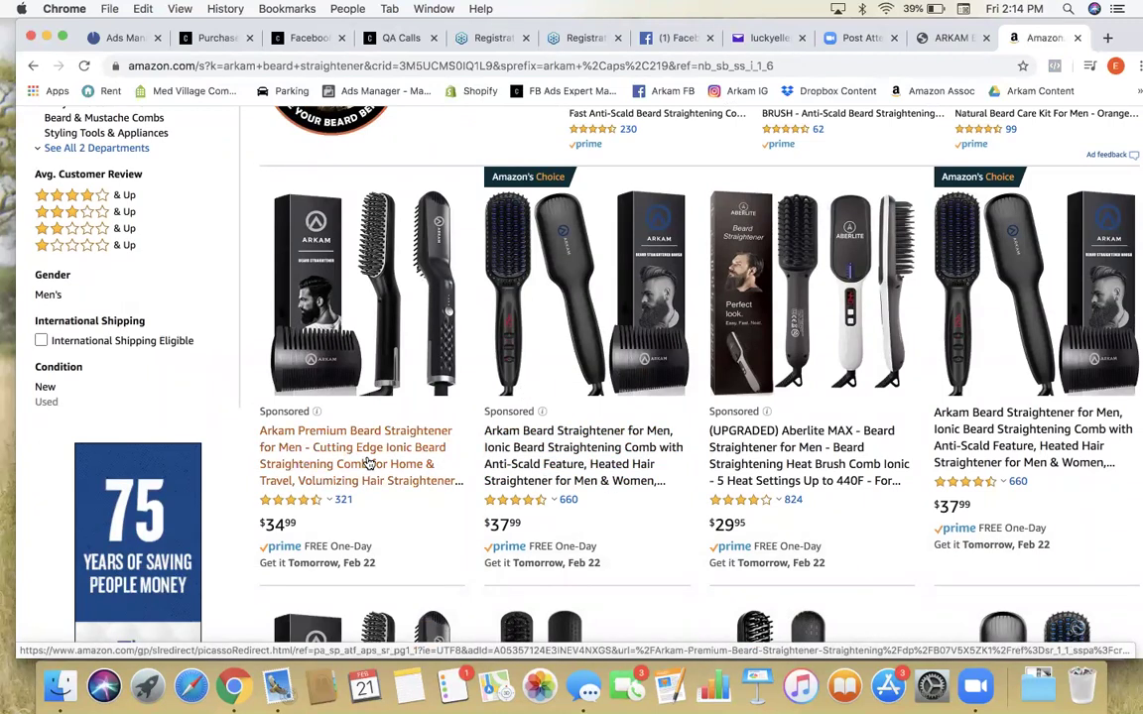
scroll(367, 463, "down", 2)
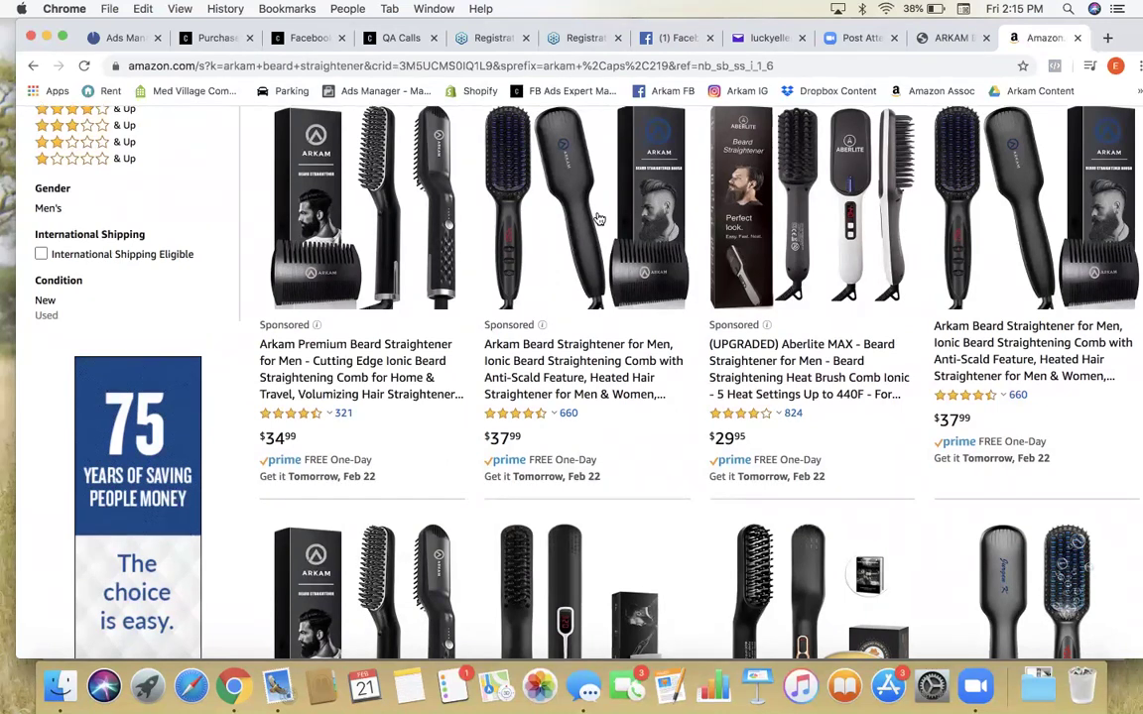
Step: Open the Arkam Crew Shopify admin in a new browser tab and review the store's discount codes
left_click(1105, 38)
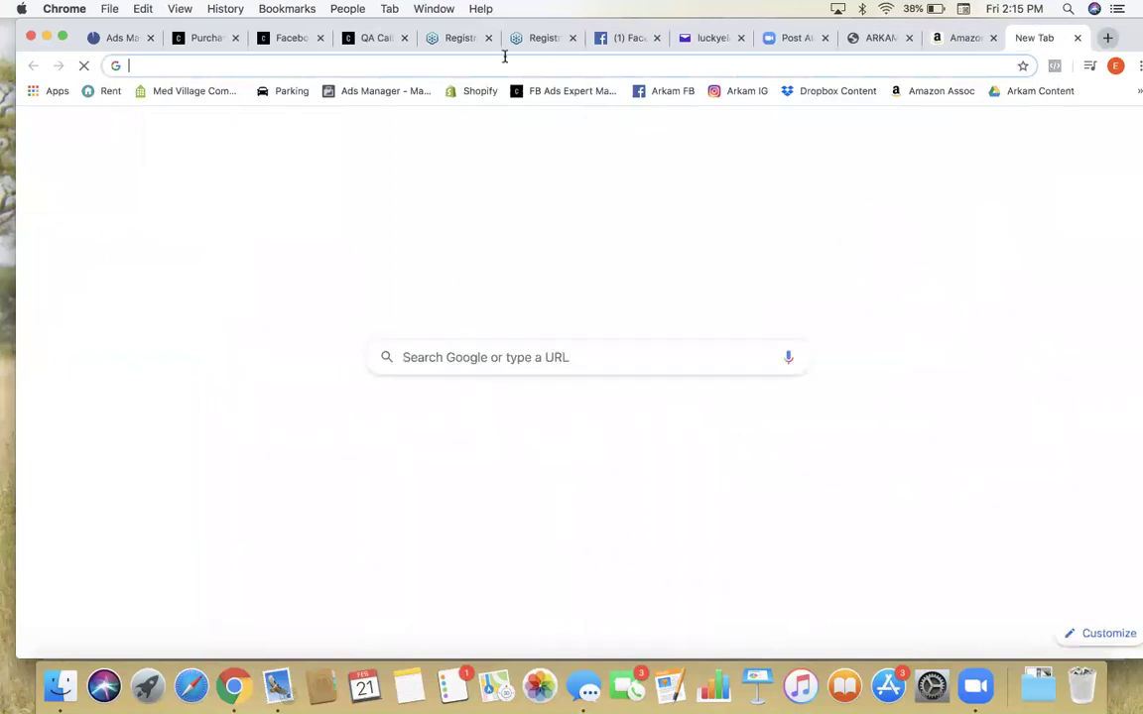
left_click(480, 91)
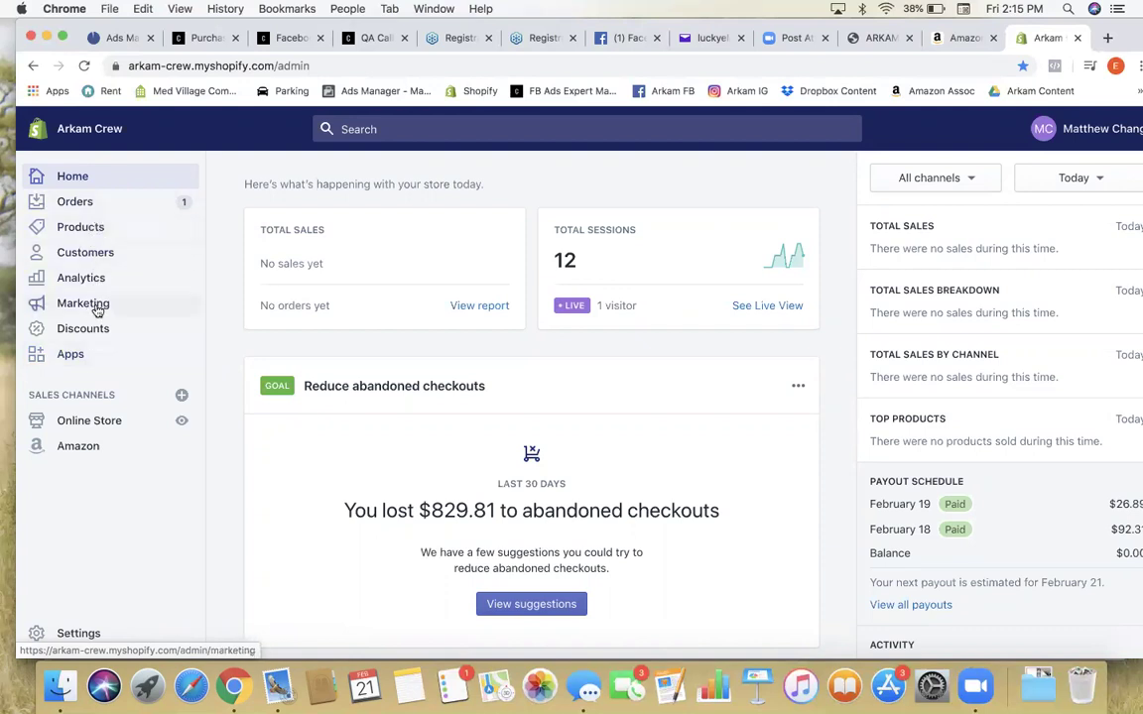
left_click(99, 329)
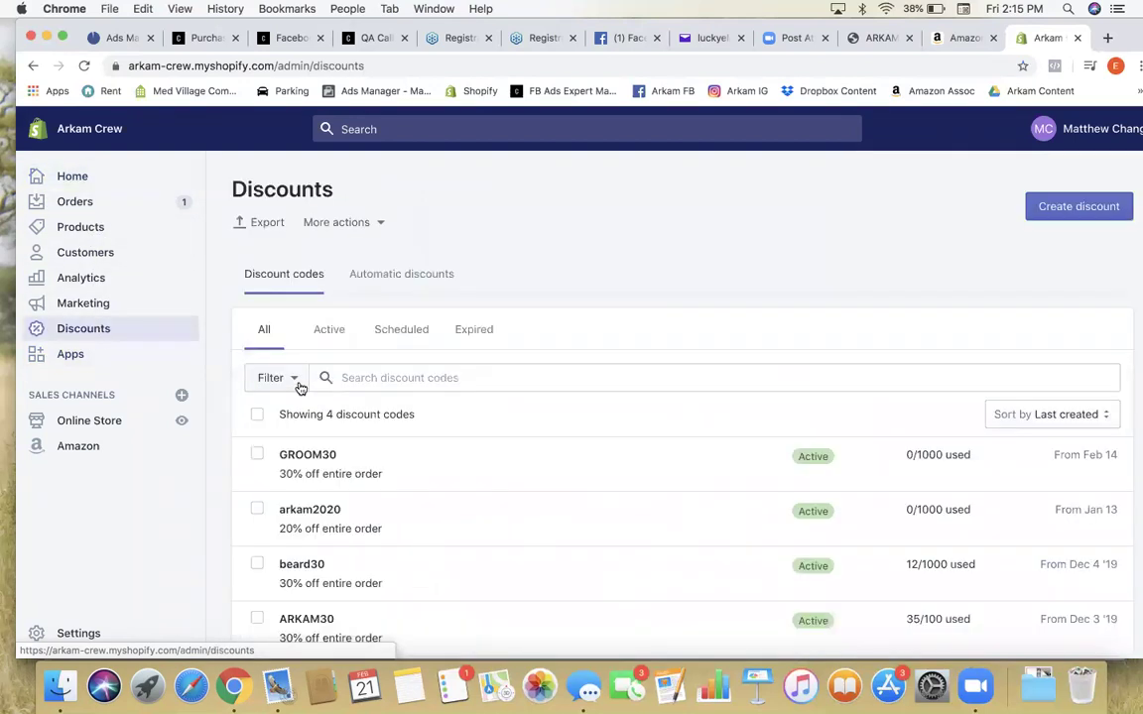
scroll(303, 388, "down", 3)
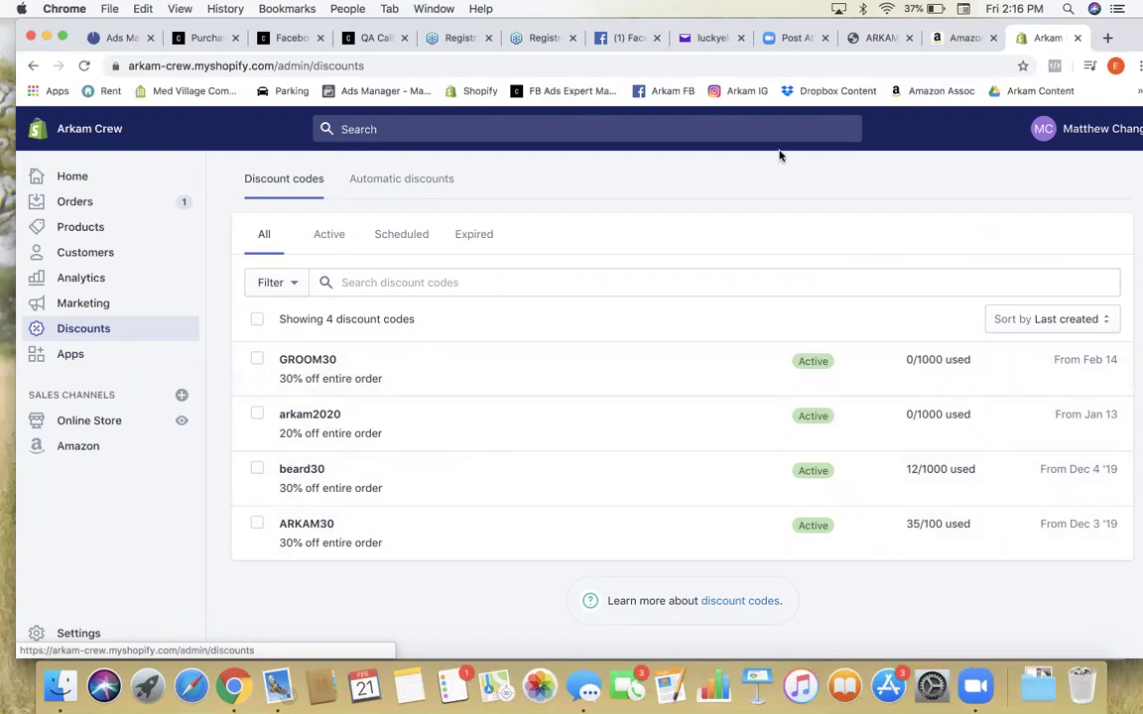
Step: Switch back to the Amazon search results, check the listing of the Arkam ionic beard straightener with anti-scald feature, and return to the results
left_click(959, 42)
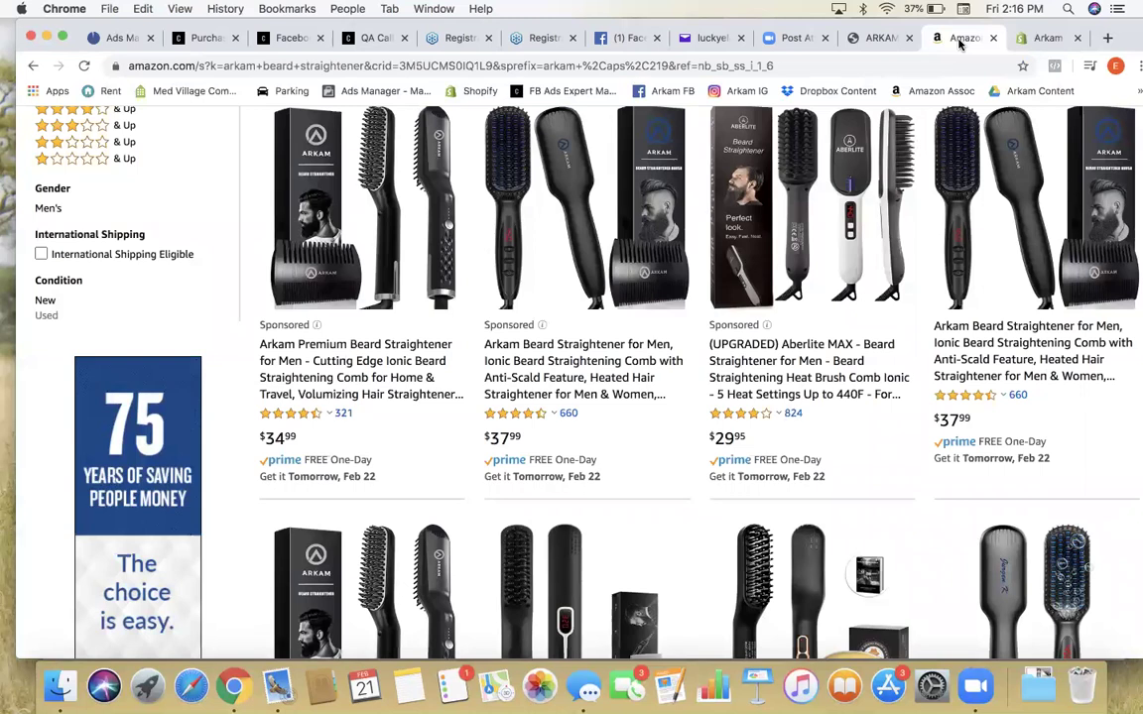
scroll(451, 364, "up", 2)
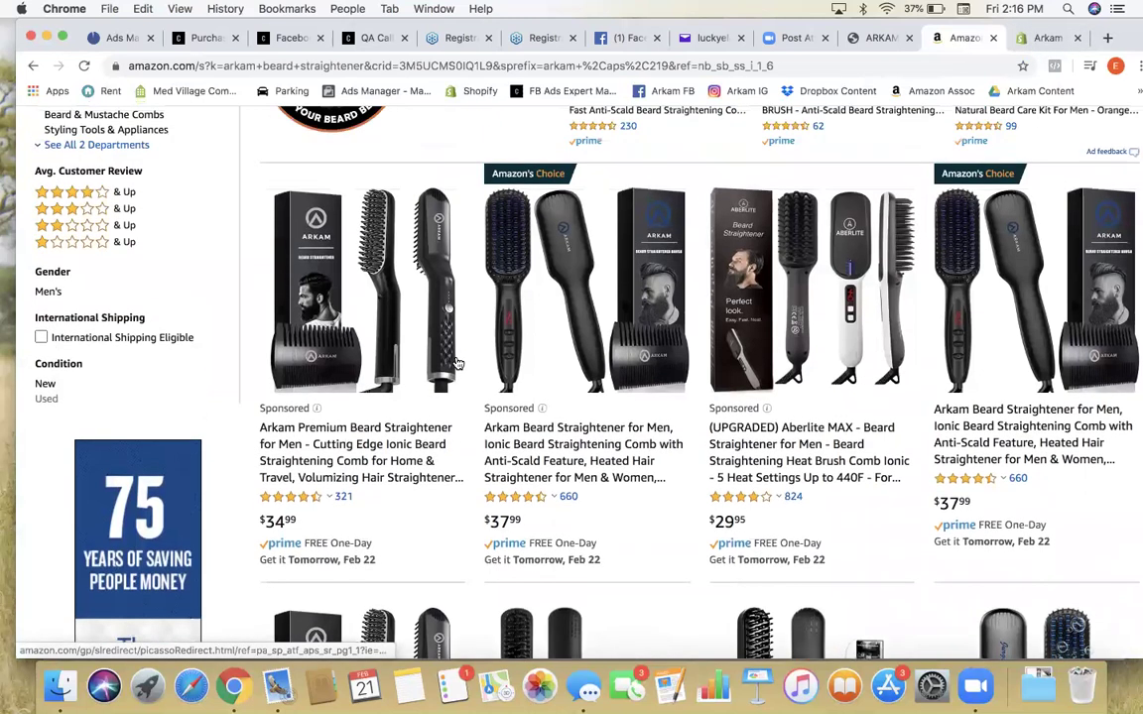
scroll(510, 327, "up", 4)
scroll(554, 486, "down", 3)
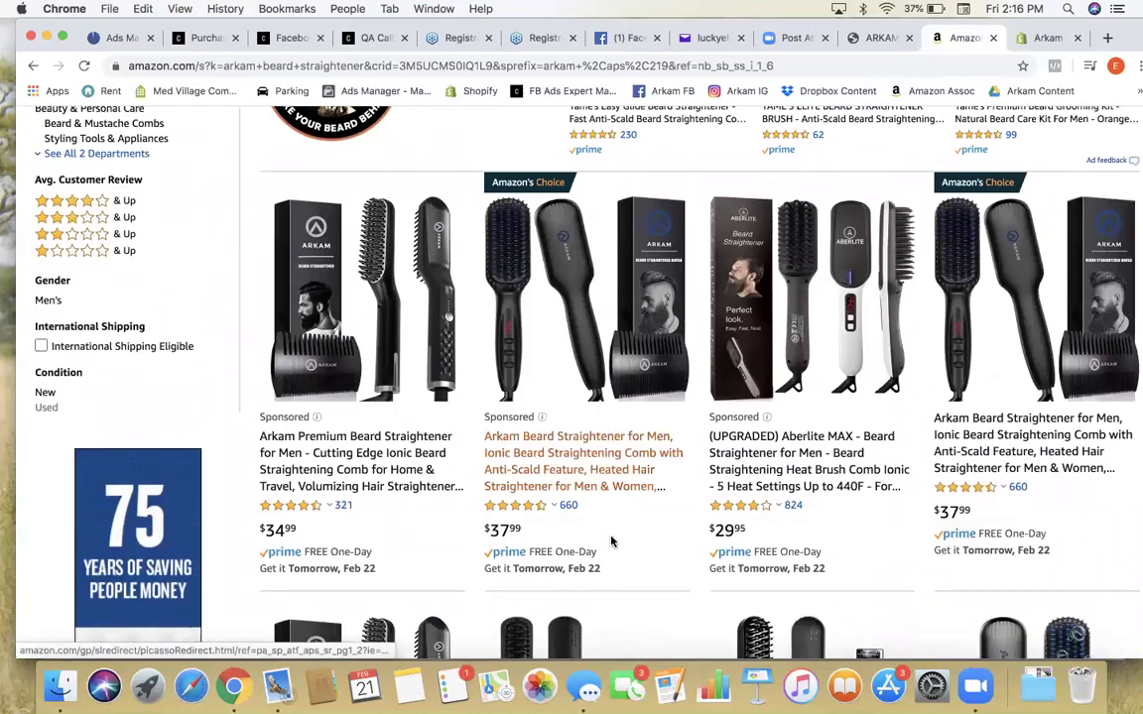
left_click(552, 458)
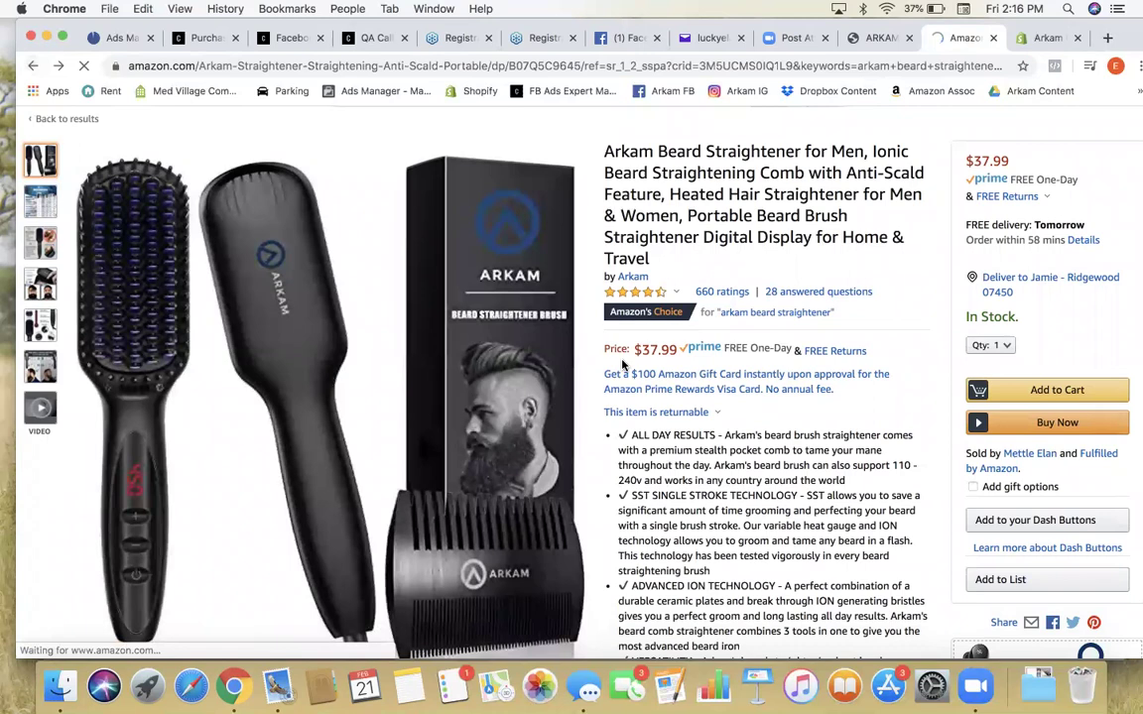
key("super+bracketleft")
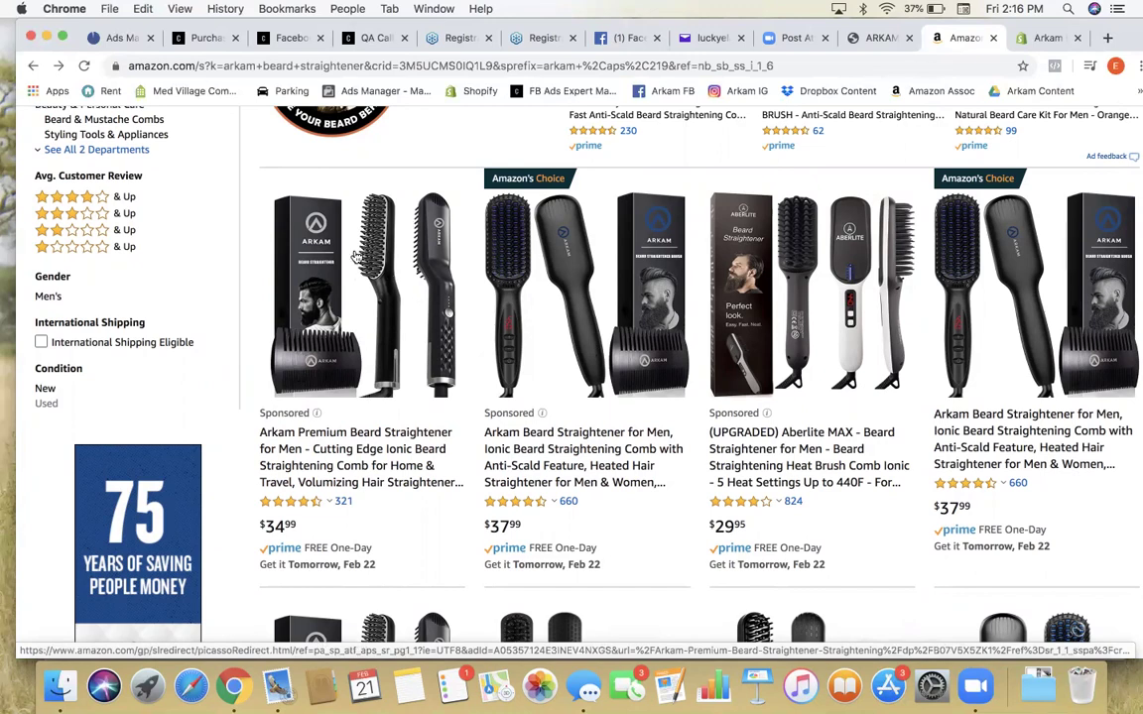
Step: Open the Arkam Premium Beard Straightener listing on Amazon and review its product images, title and frequently bought together section
left_click(369, 288)
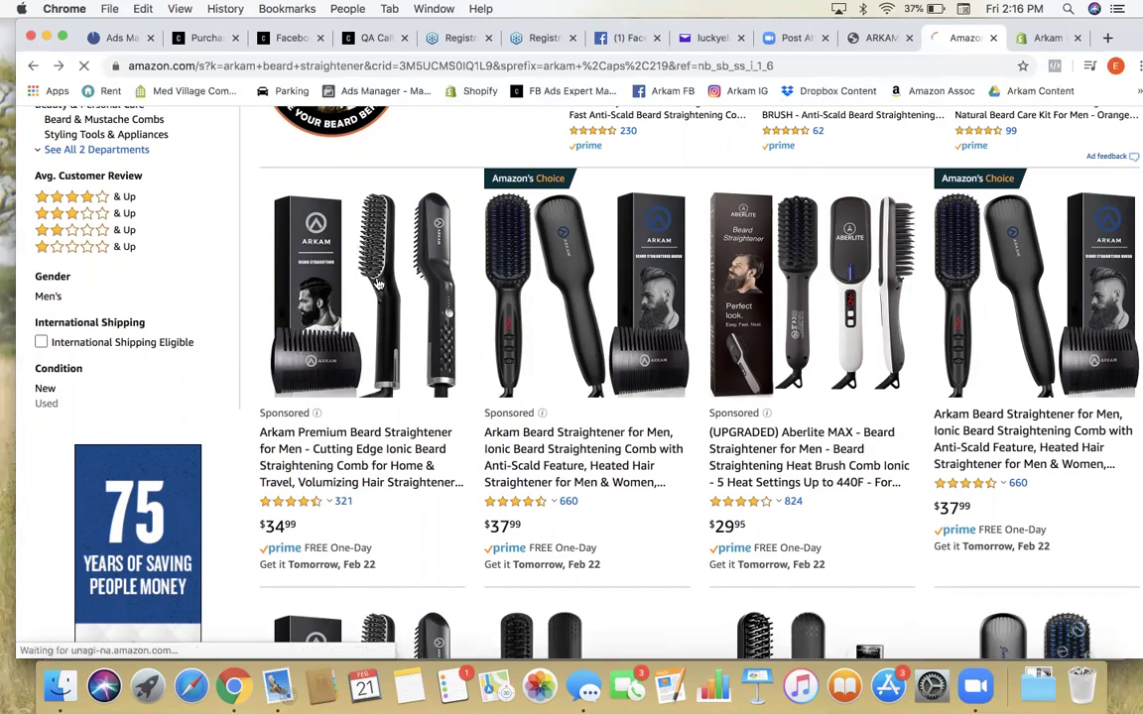
scroll(422, 342, "down", 3)
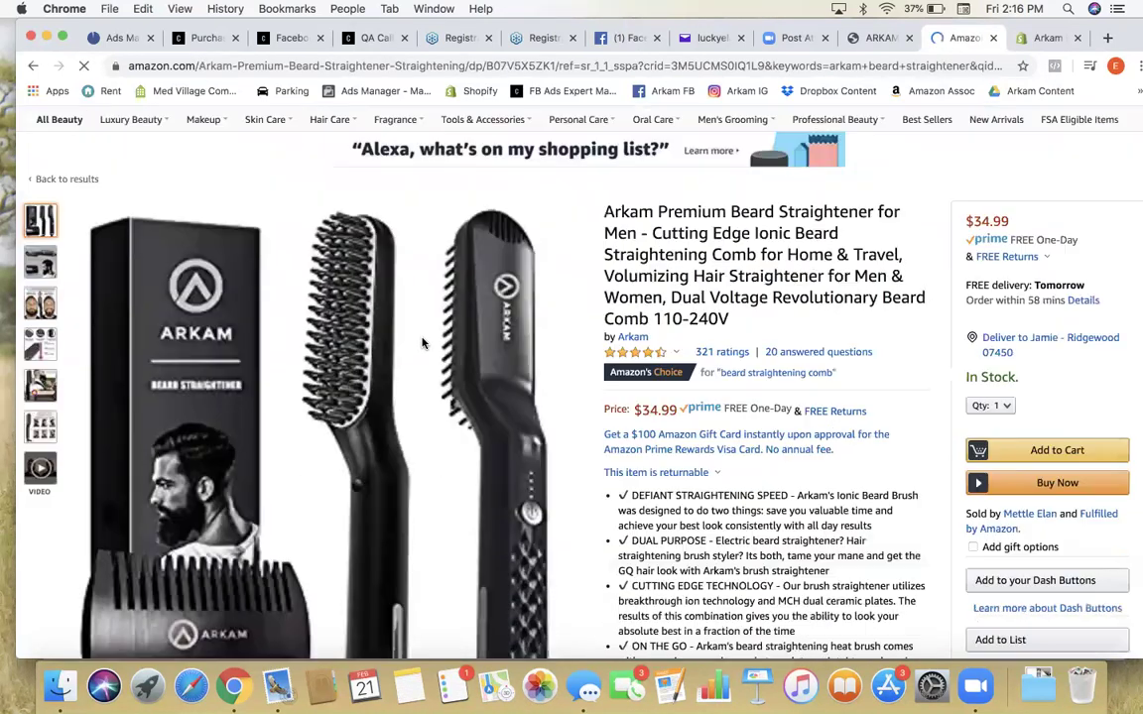
scroll(421, 344, "down", 3)
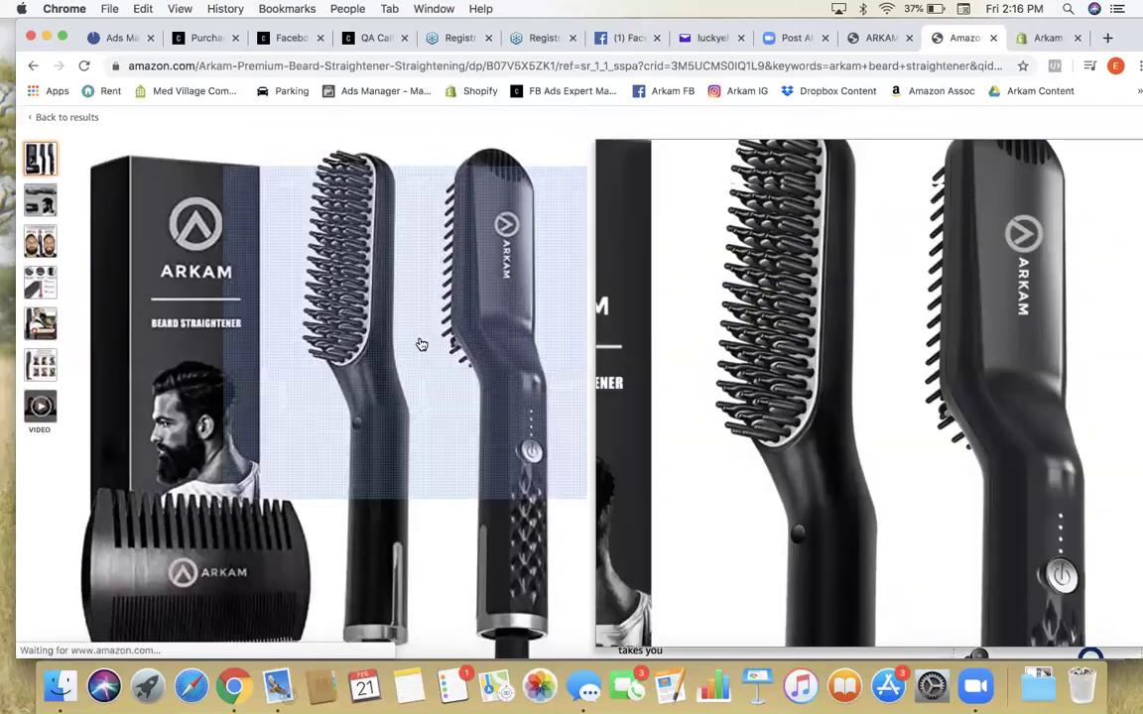
scroll(420, 339, "down", 3)
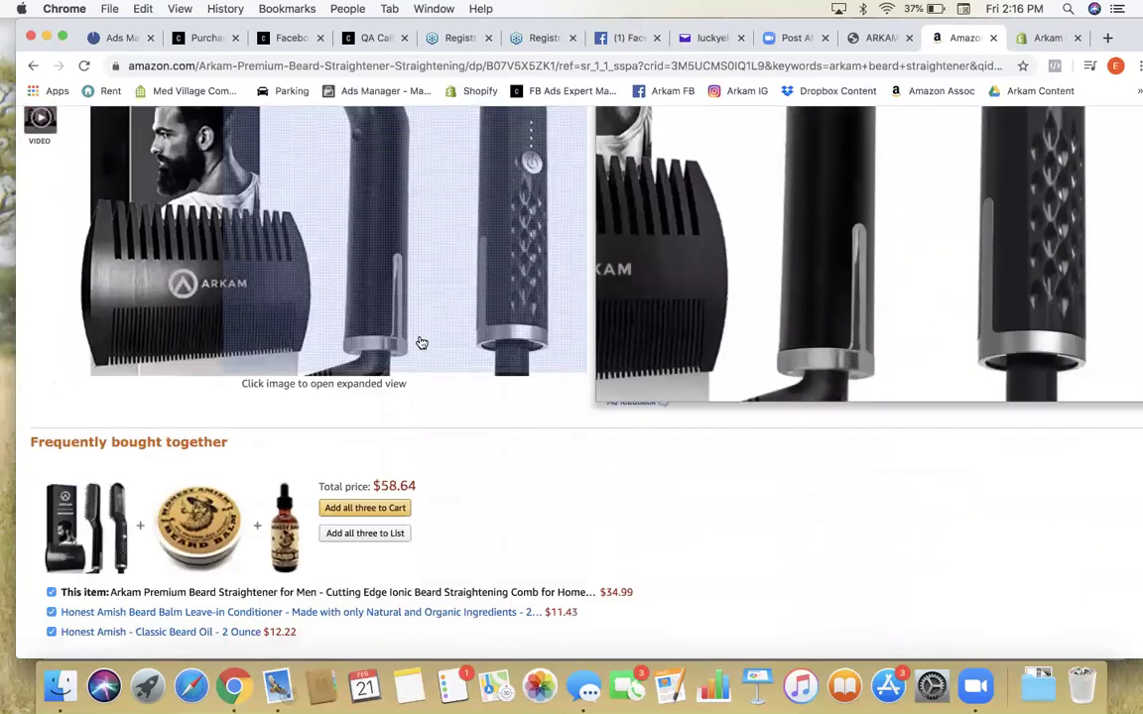
scroll(433, 332, "up", 5)
scroll(727, 264, "up", 8)
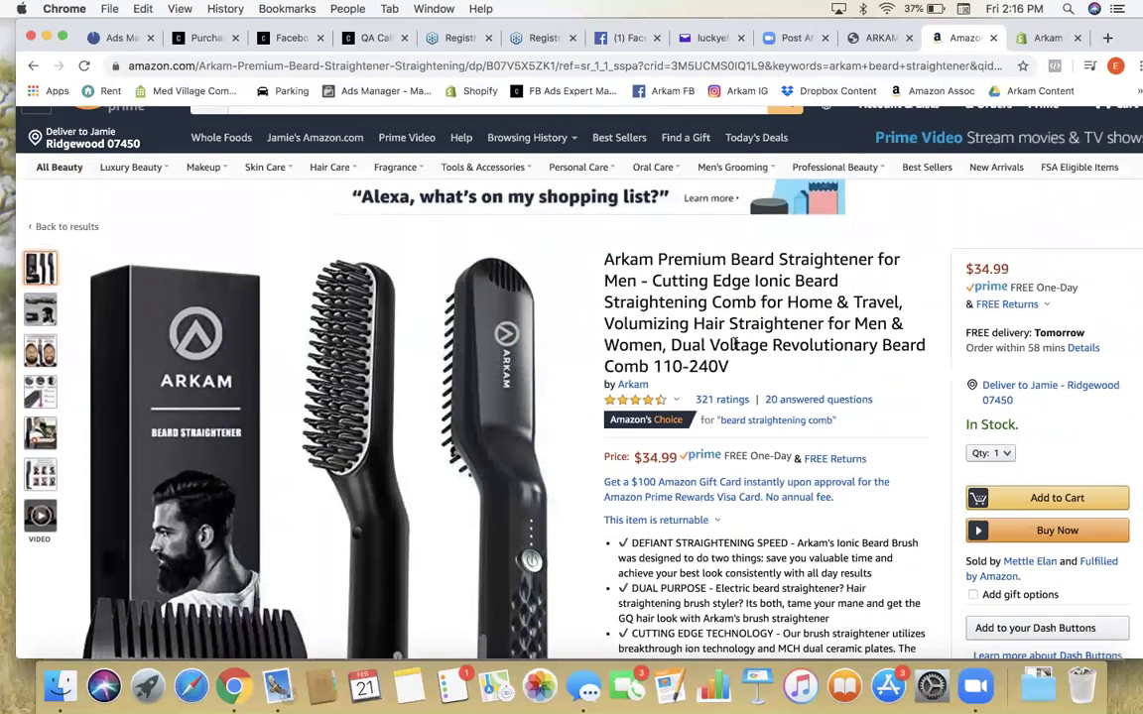
Step: Examine the feature bullets of the Arkam Premium Beard Straightener, highlighting them from DEFIANT STRAIGHTENING SPEED to ON THE GO
scroll(733, 350, "down", 5)
left_click_drag(616, 423, 783, 522)
scroll(776, 507, "down", 2)
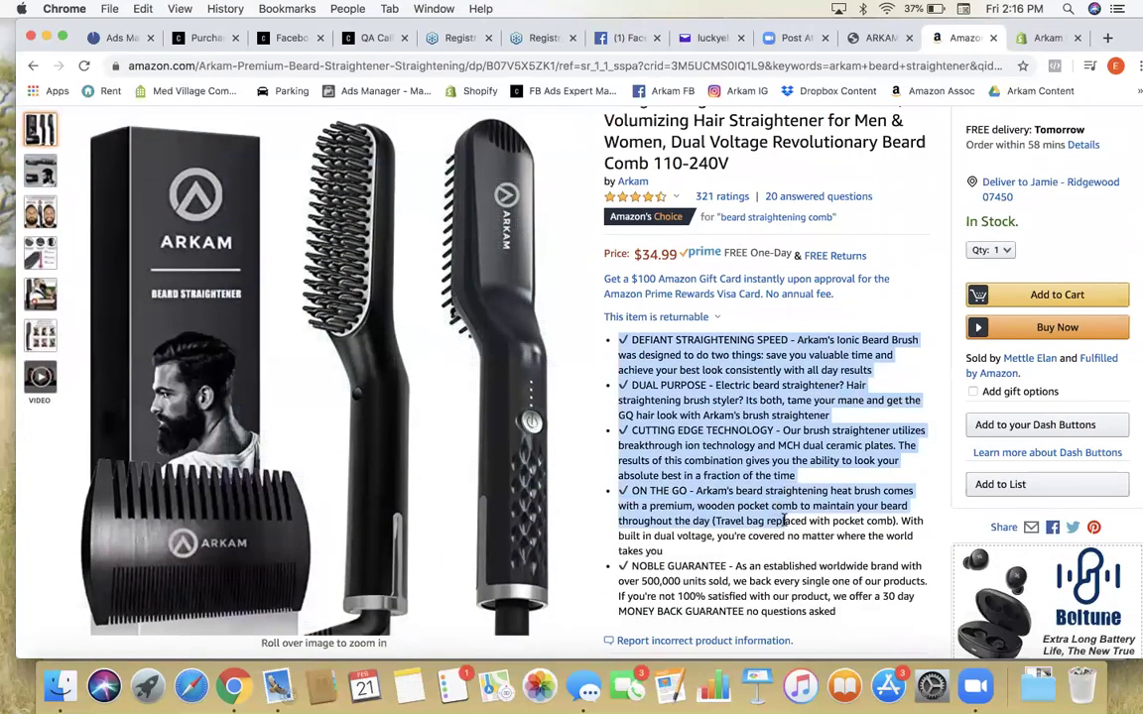
scroll(784, 522, "up", 1)
left_click(706, 466)
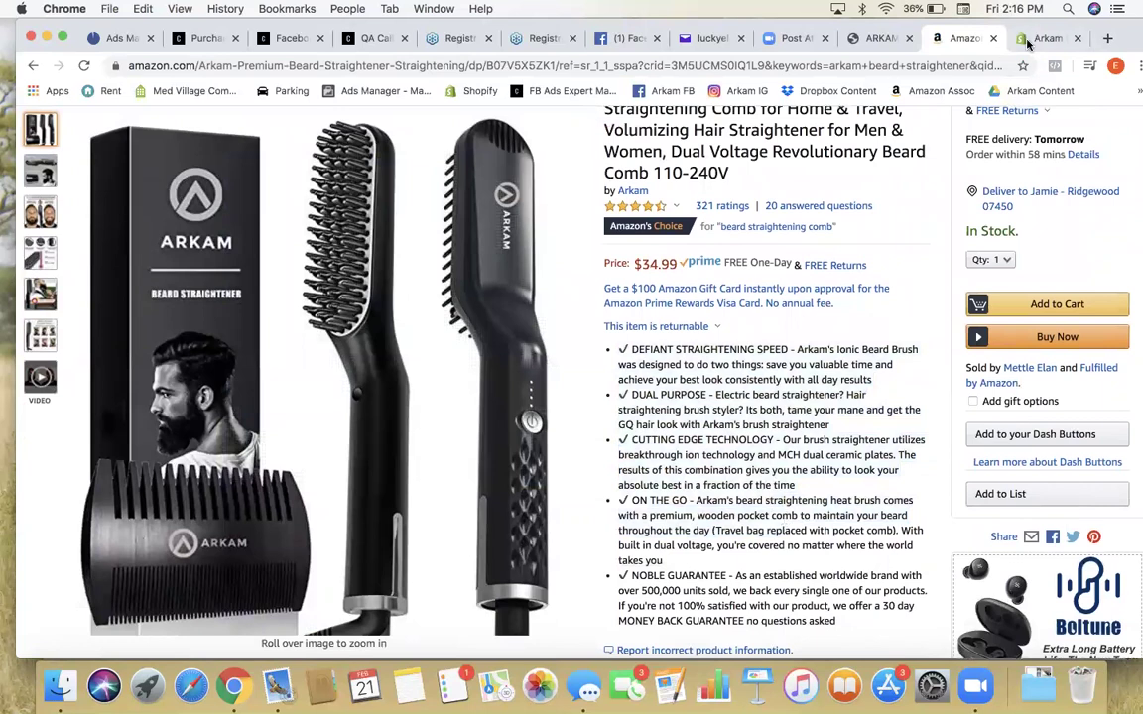
Step: Return to the Arkam comb product page and highlight the description's opening sentence beginning "Gentlemen, life is more hectic than ever"
left_click(1028, 42)
left_click(879, 40)
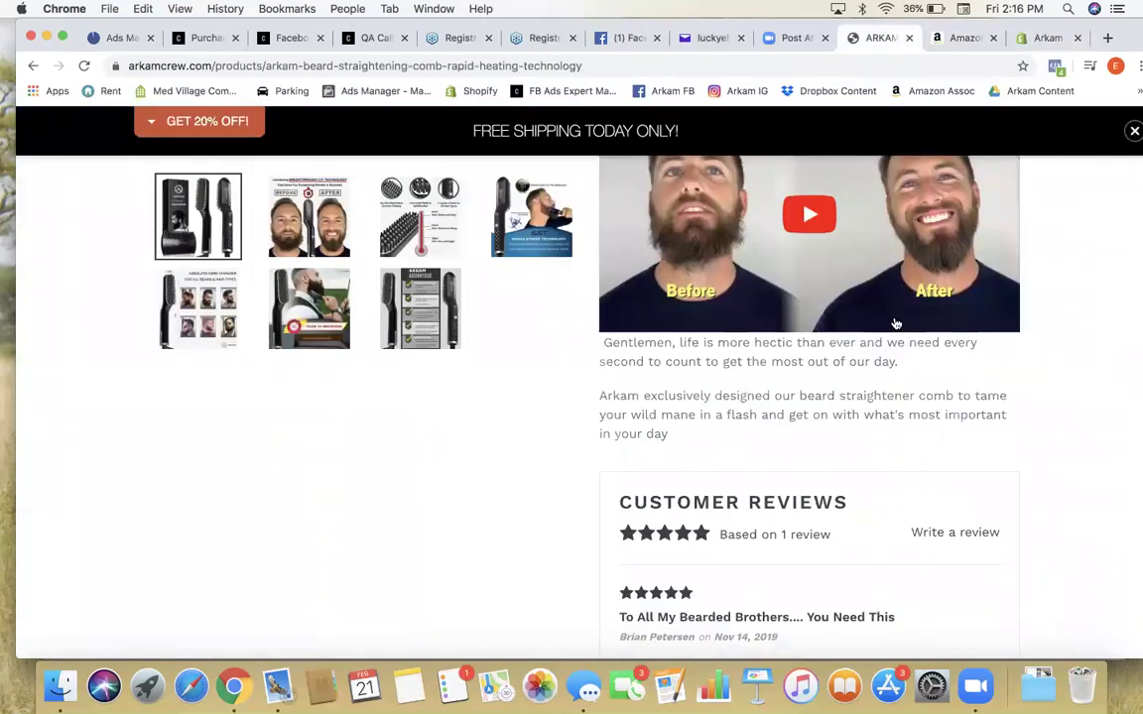
left_click_drag(602, 345, 793, 444)
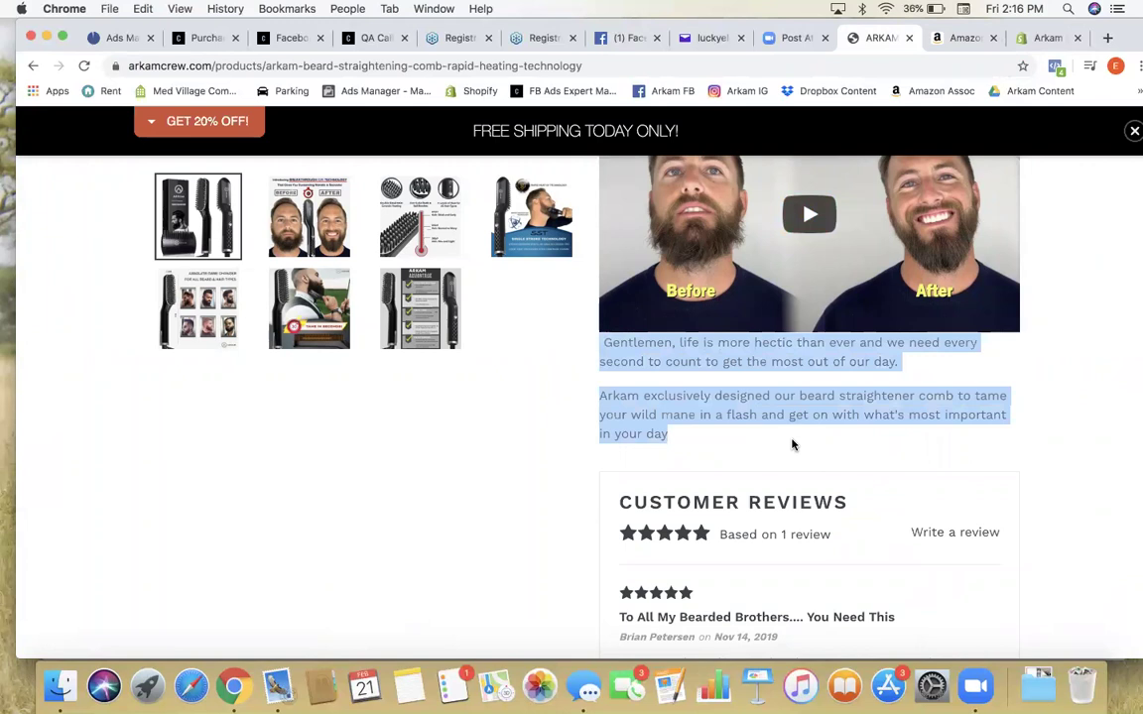
left_click(608, 361)
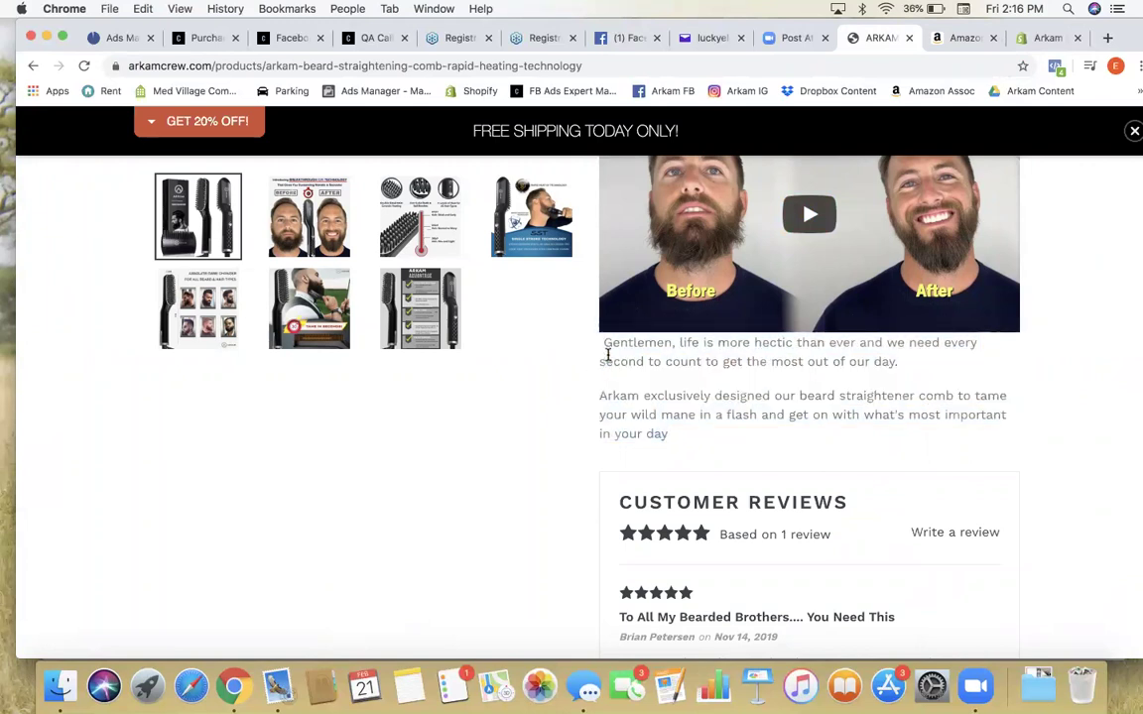
left_click_drag(603, 345, 902, 365)
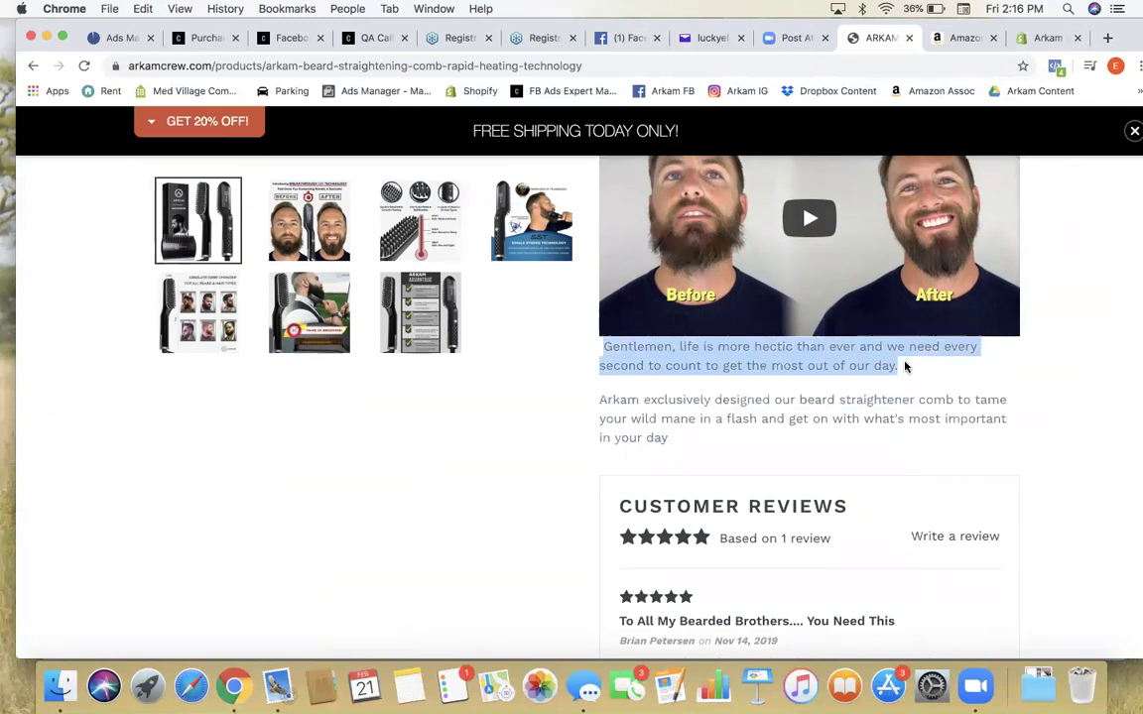
scroll(905, 321, "up", 1)
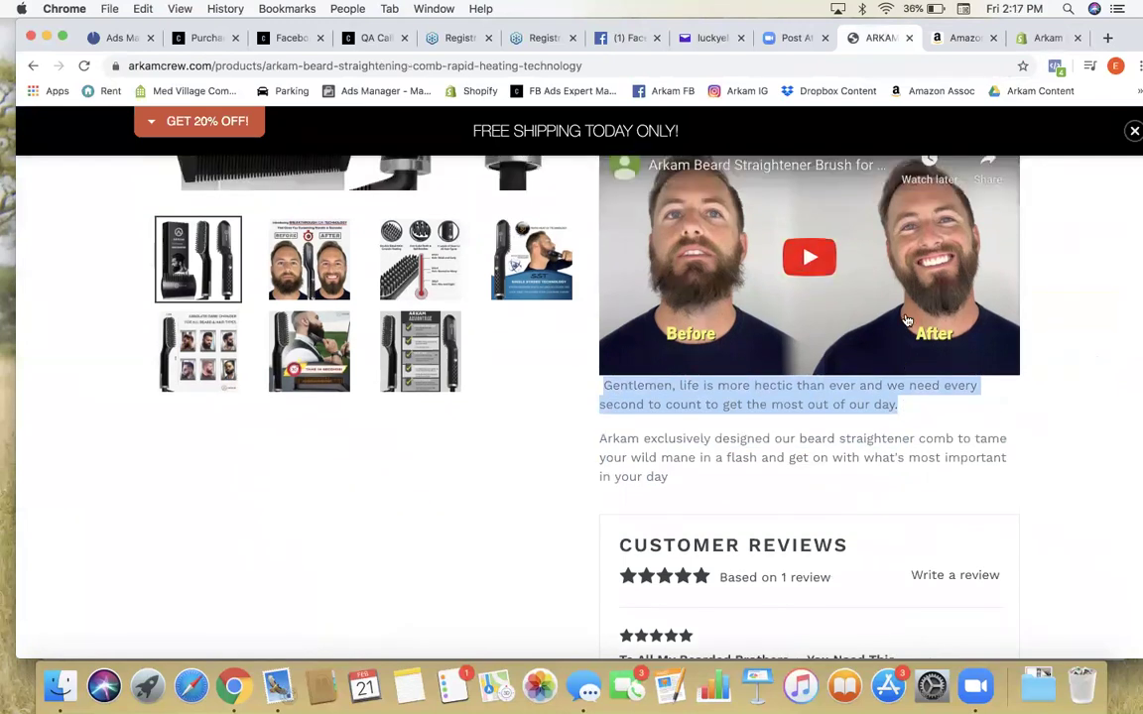
Step: Switch back to the Amazon listing and review its feature bullets, highlighting the description after DEFIANT STRAIGHTENING SPEED
left_click(964, 39)
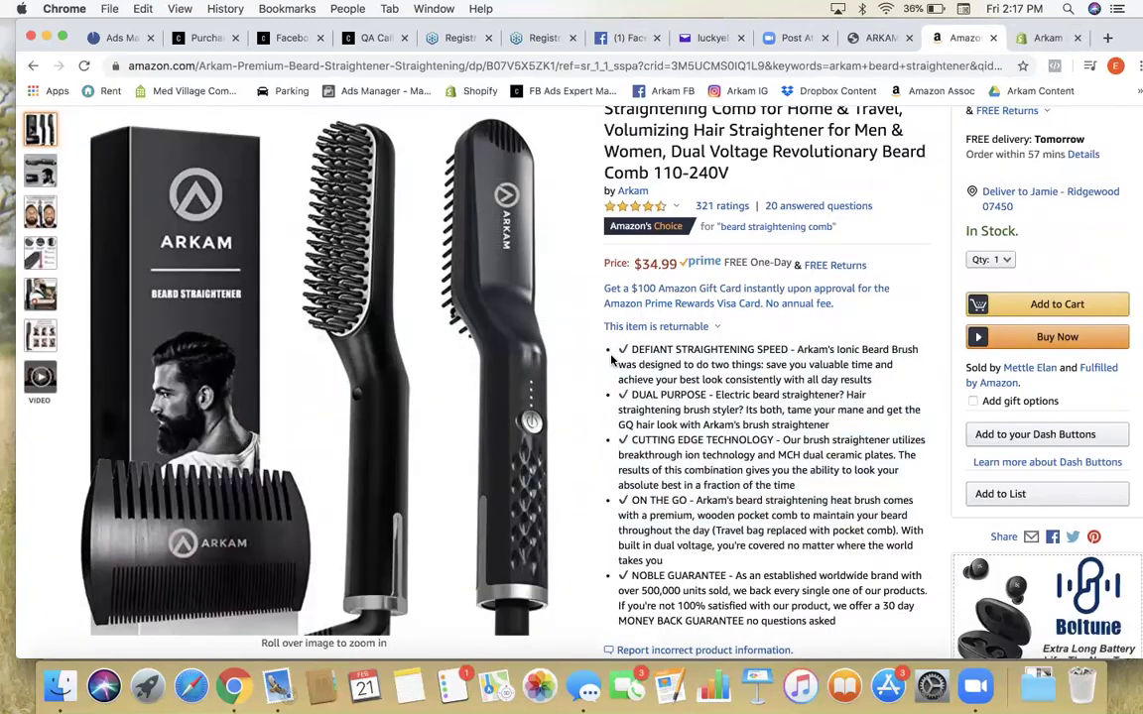
left_click_drag(616, 352, 828, 590)
left_click_drag(797, 521, 773, 438)
left_click(771, 437)
scroll(744, 425, "down", 2)
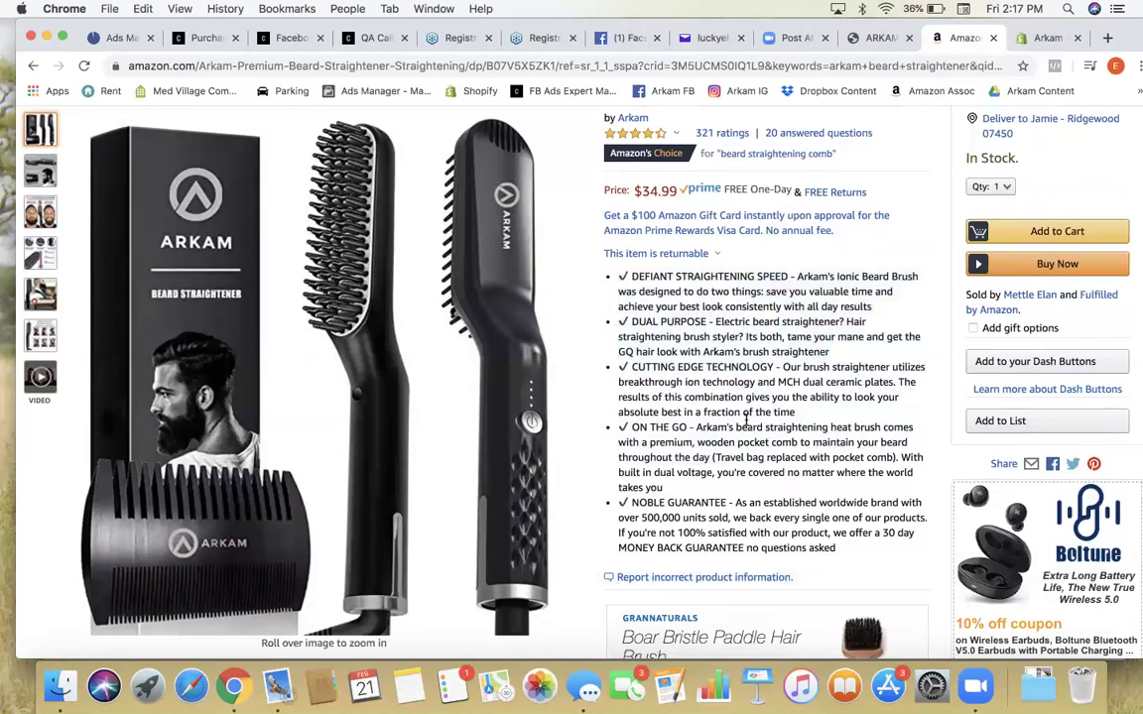
scroll(747, 424, "up", 1)
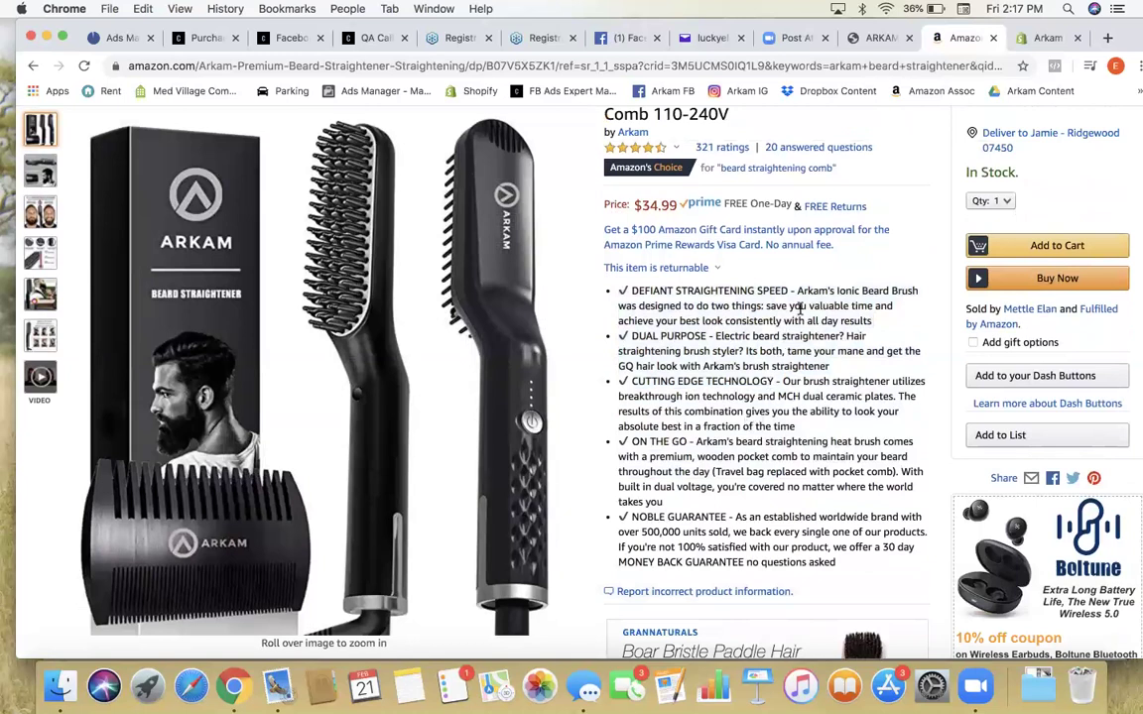
left_click_drag(797, 291, 889, 323)
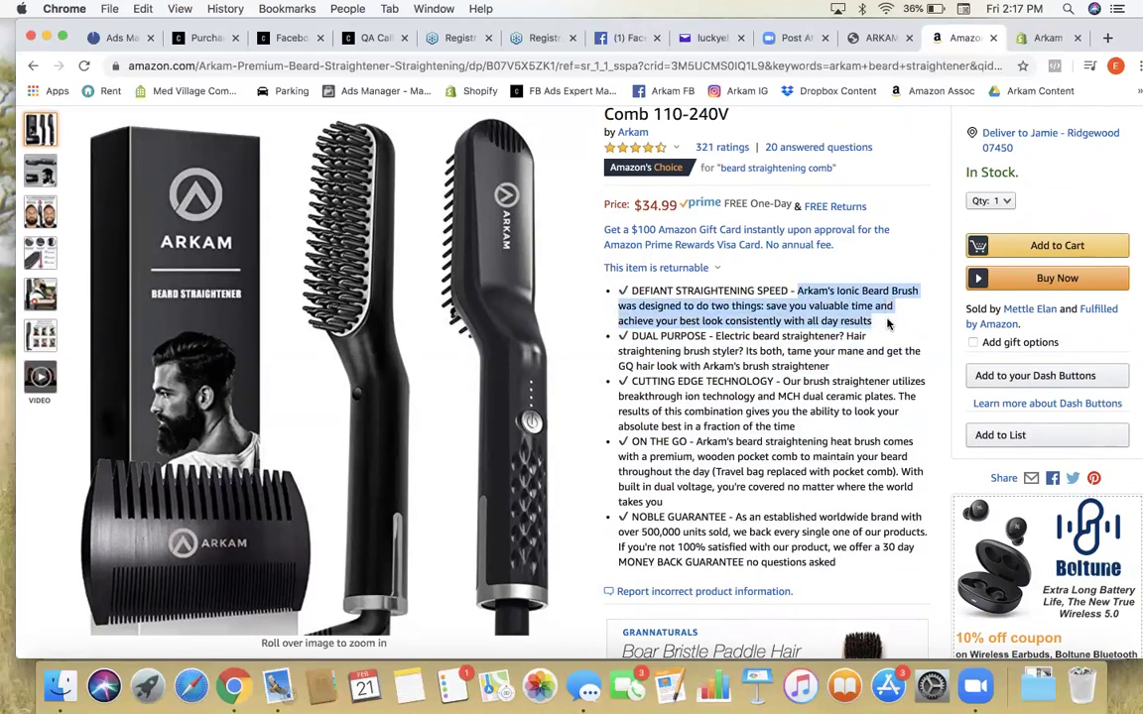
left_click(798, 292)
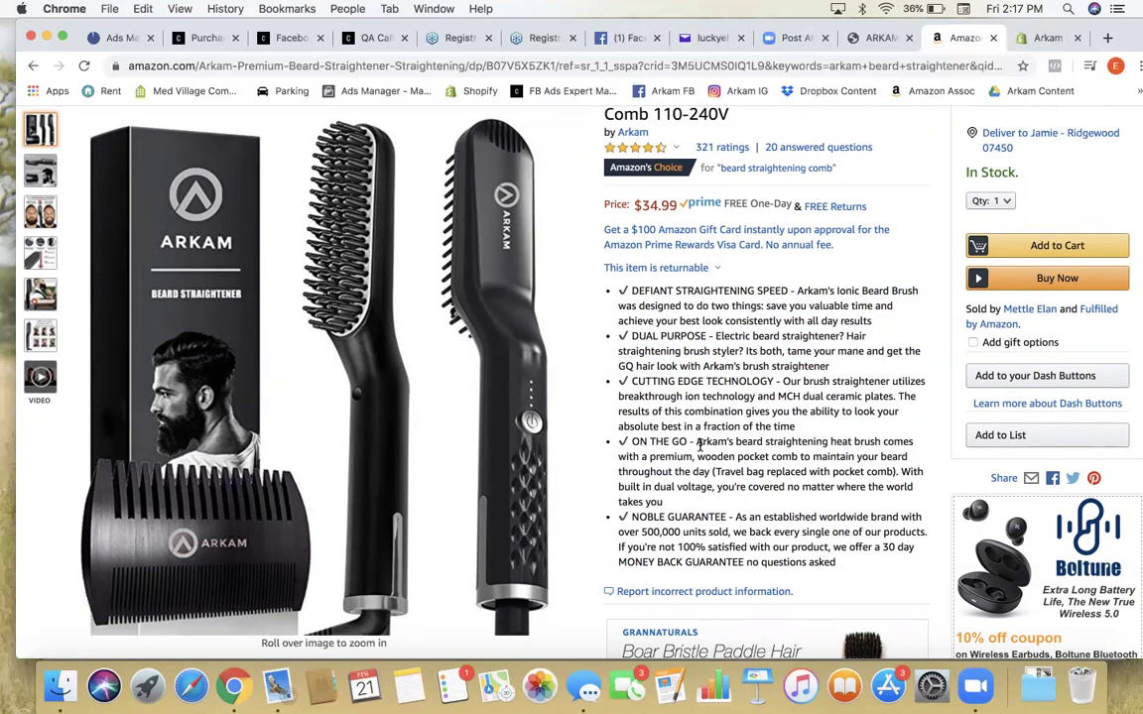
Step: Read the bullets through the NOBLE GUARANTEE item and highlight the sentence about saving time and all day results
scroll(700, 447, "down", 3)
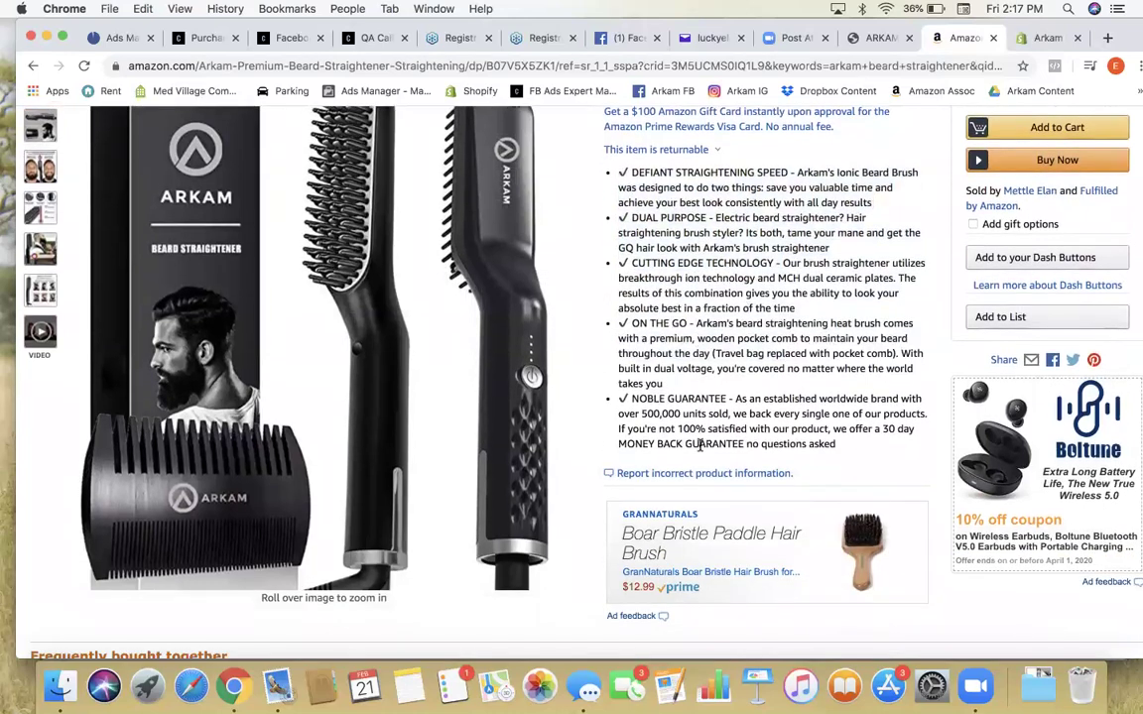
scroll(700, 446, "up", 2)
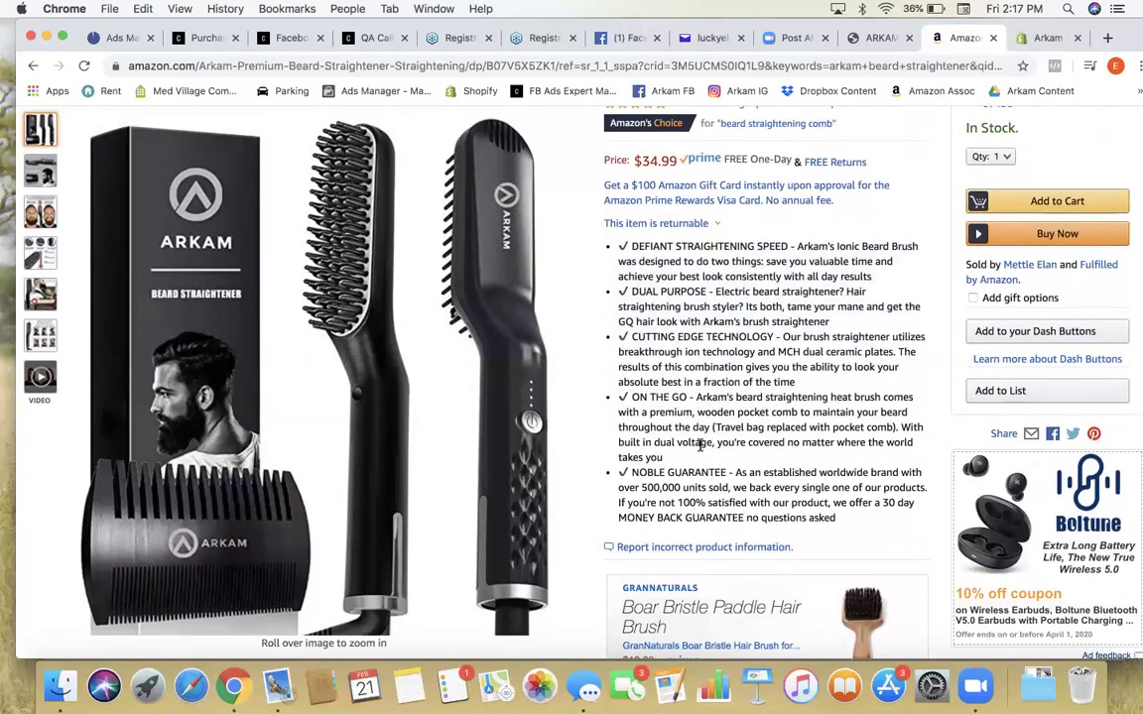
scroll(700, 446, "up", 1)
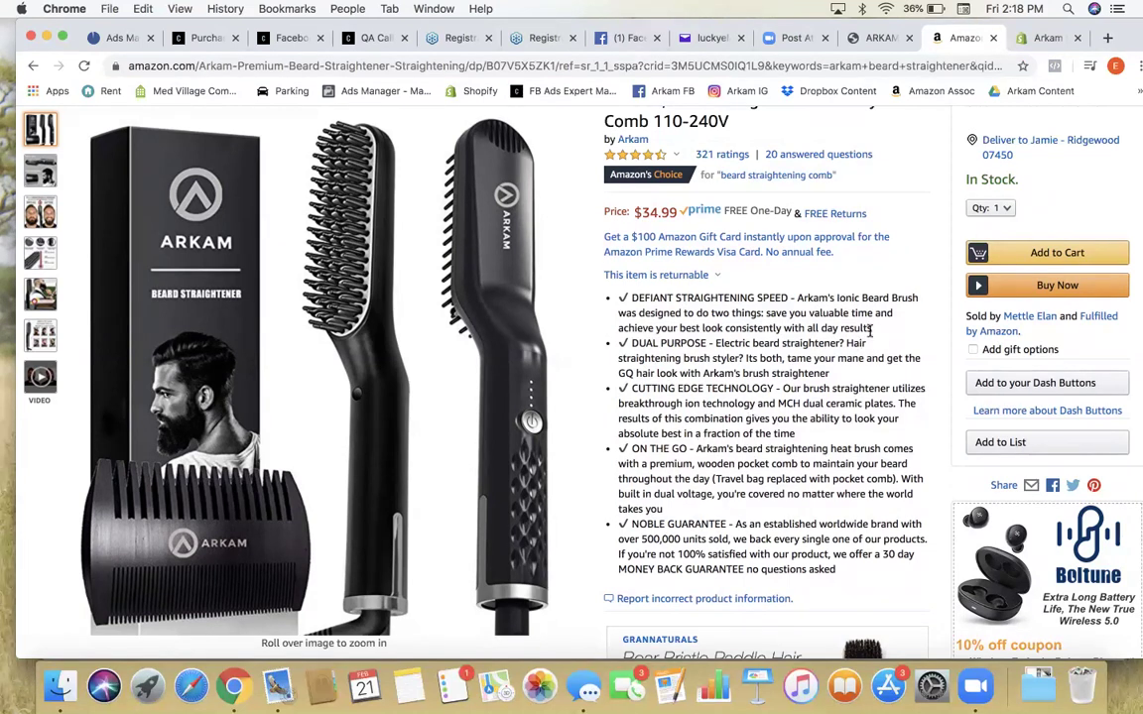
mouse_move(796, 298)
left_mouse_down()
mouse_move(868, 312)
mouse_move(875, 335)
left_mouse_up()
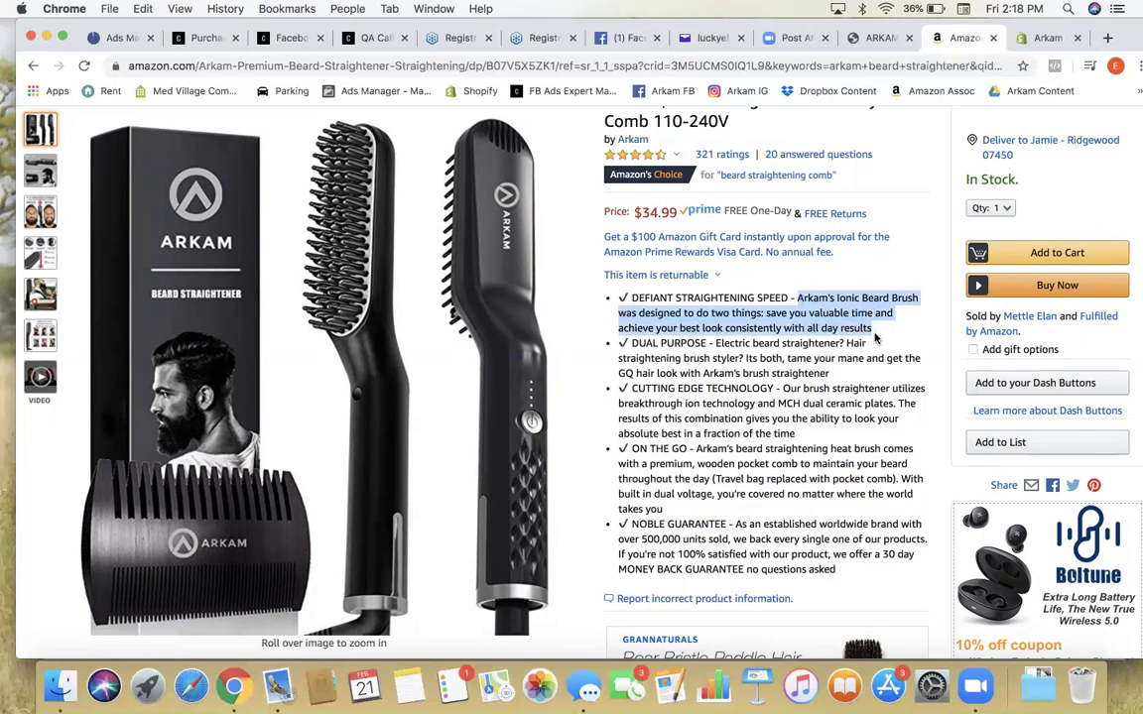
scroll(875, 338, "down", 2)
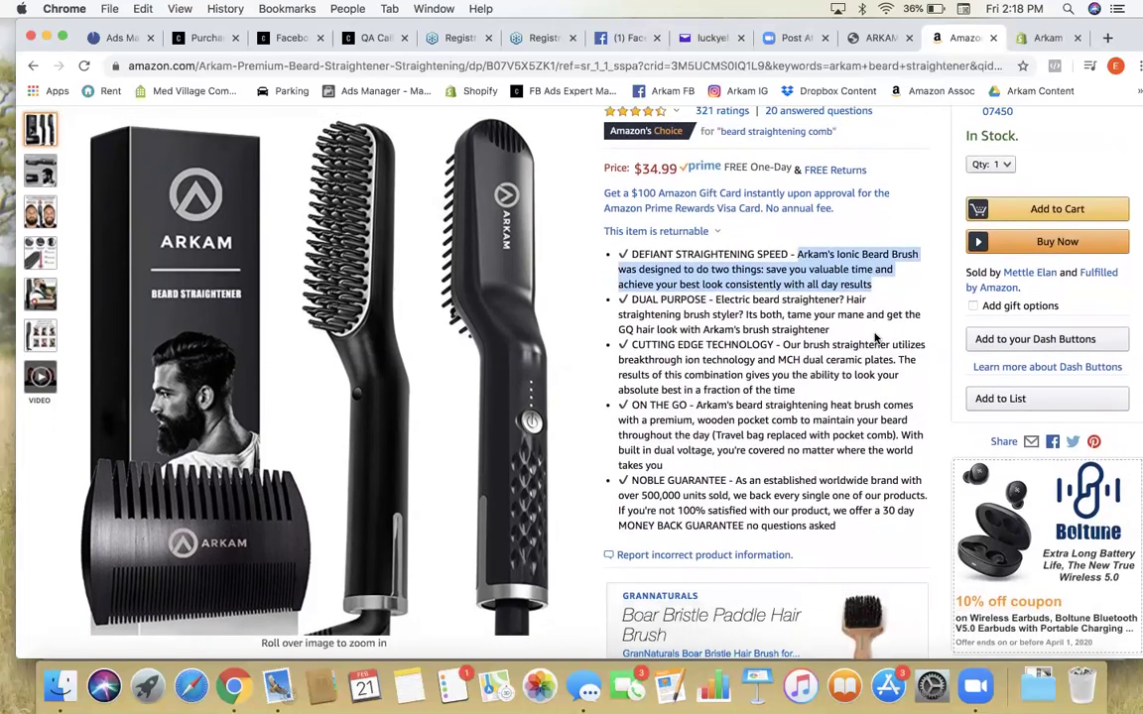
Step: Examine the rest of the Amazon listing, including the competition comparison, the specifications and the Above and Beyond company text
scroll(875, 337, "down", 12)
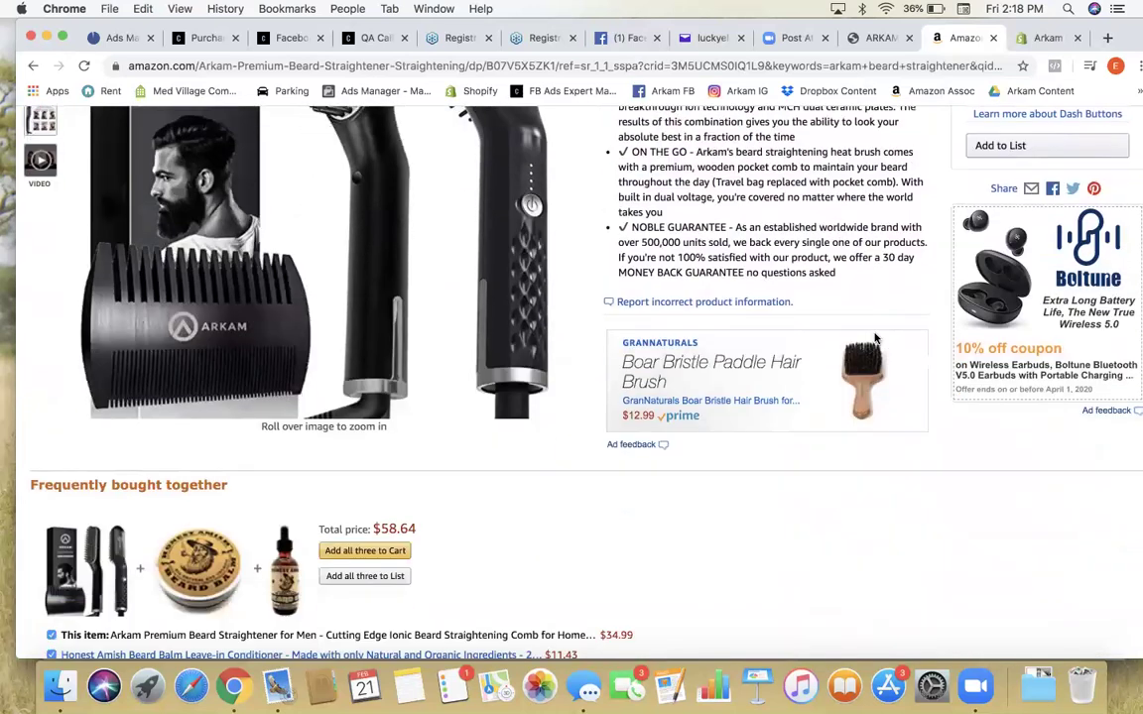
scroll(874, 338, "down", 10)
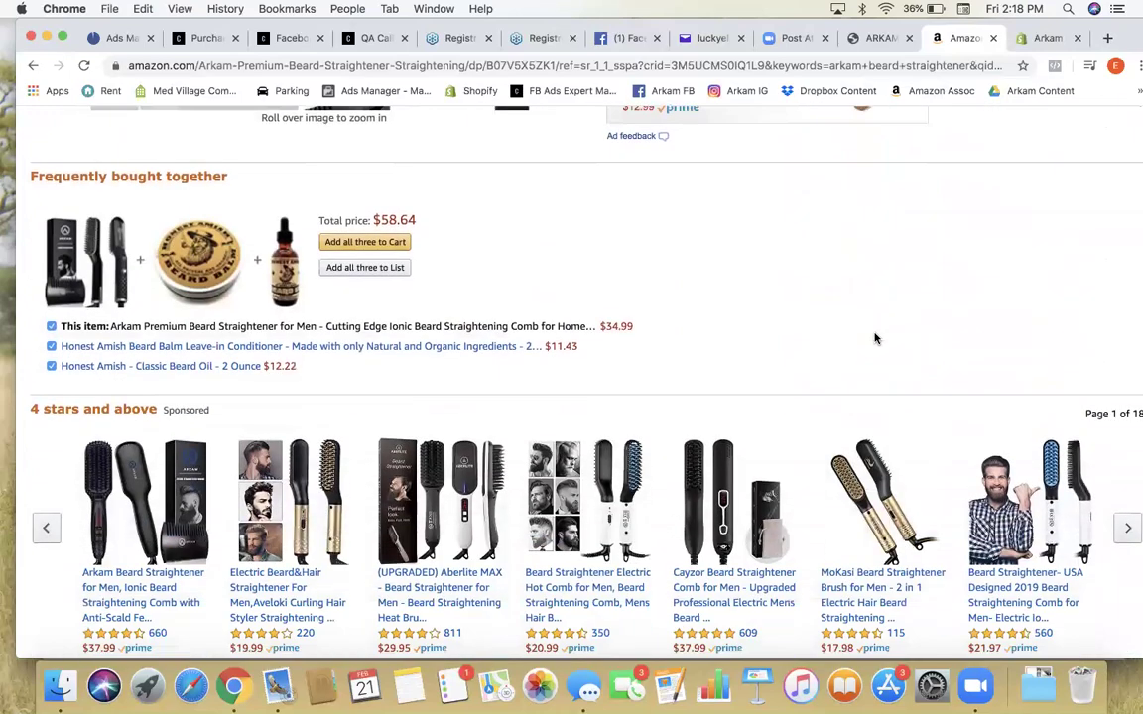
scroll(875, 338, "down", 20)
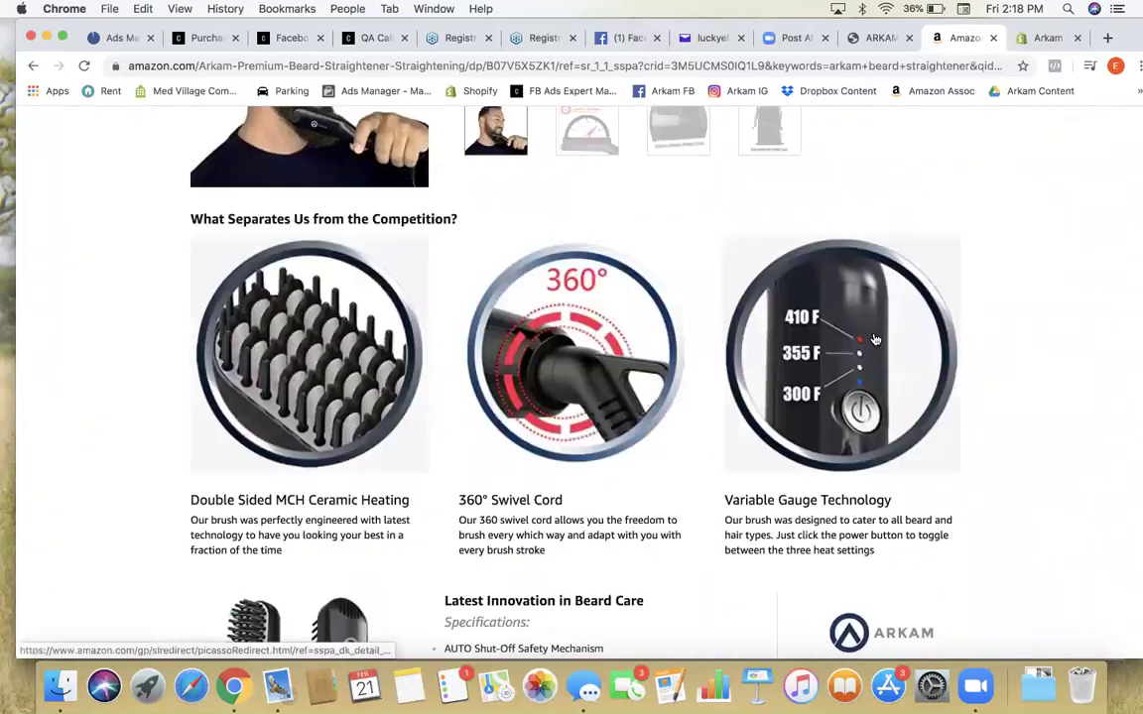
scroll(874, 338, "down", 15)
scroll(875, 338, "up", 20)
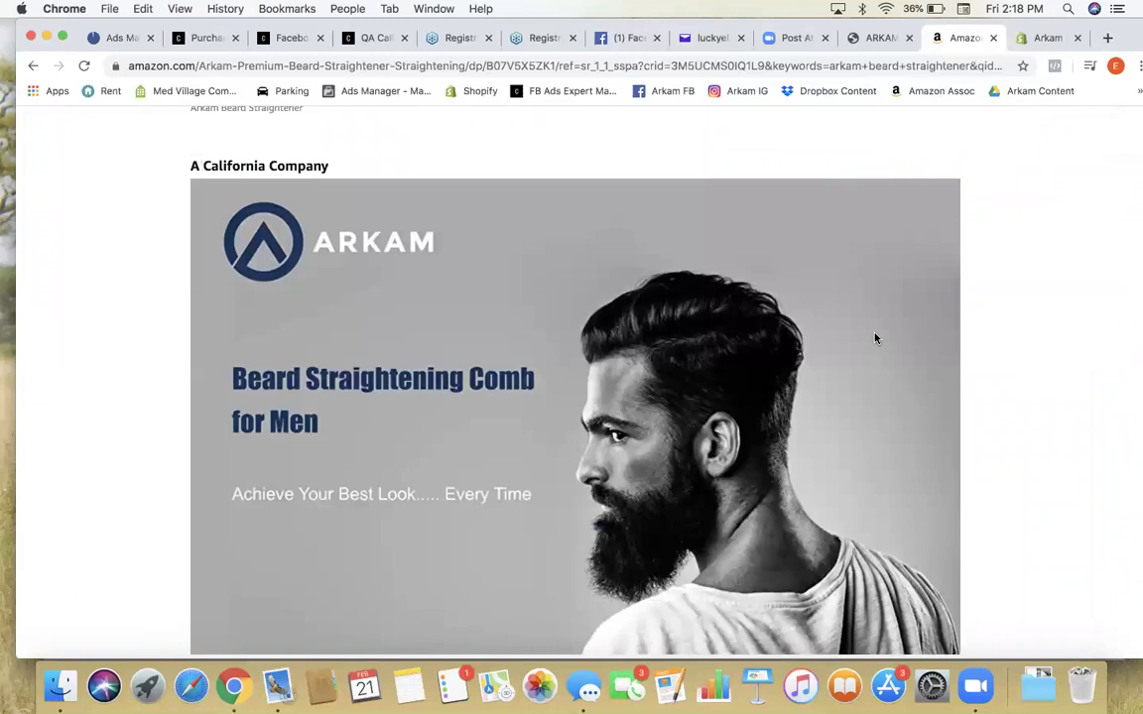
scroll(875, 338, "down", 8)
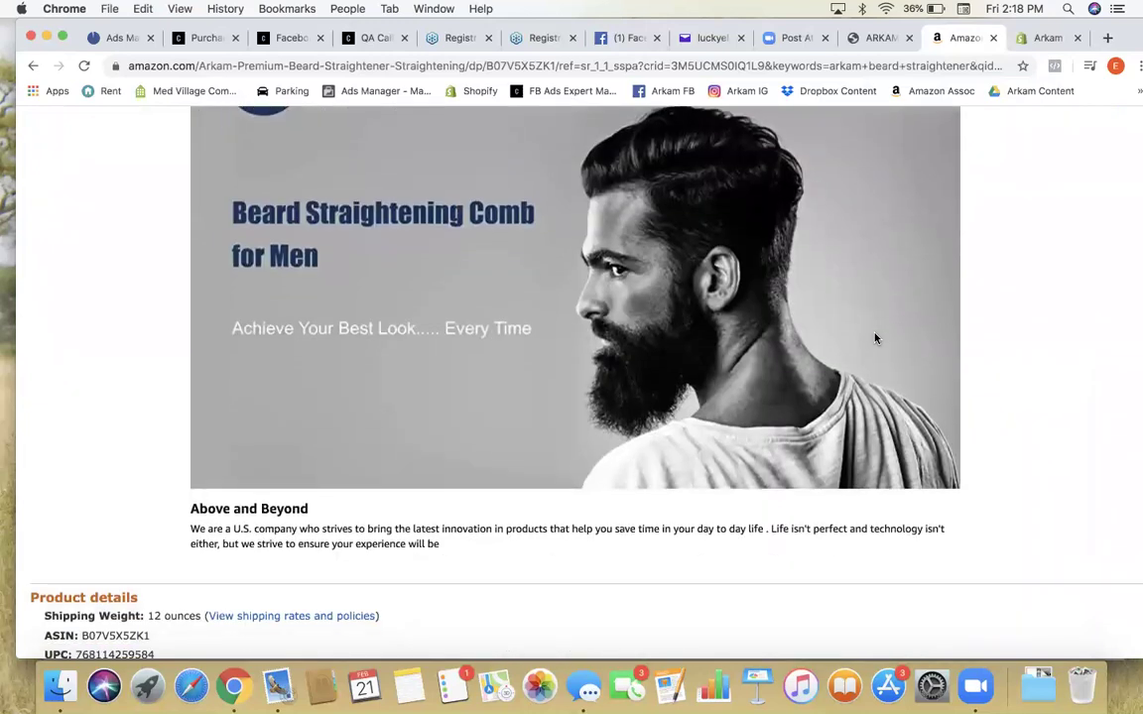
scroll(532, 490, "up", 20)
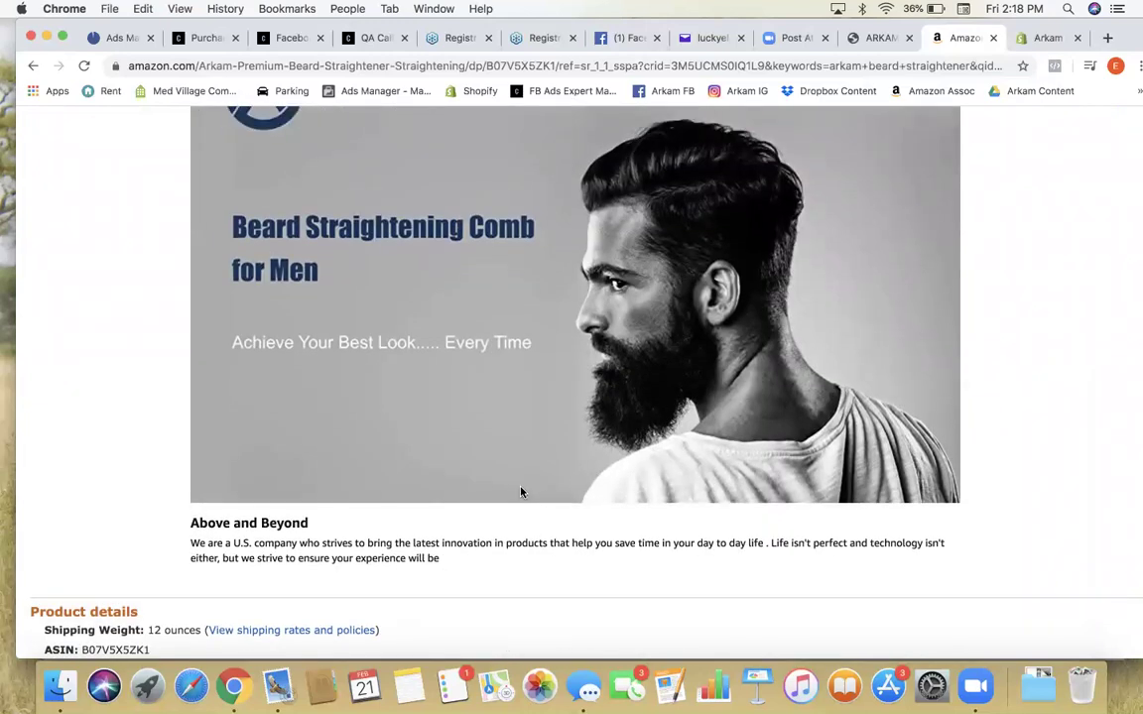
scroll(520, 492, "up", 16)
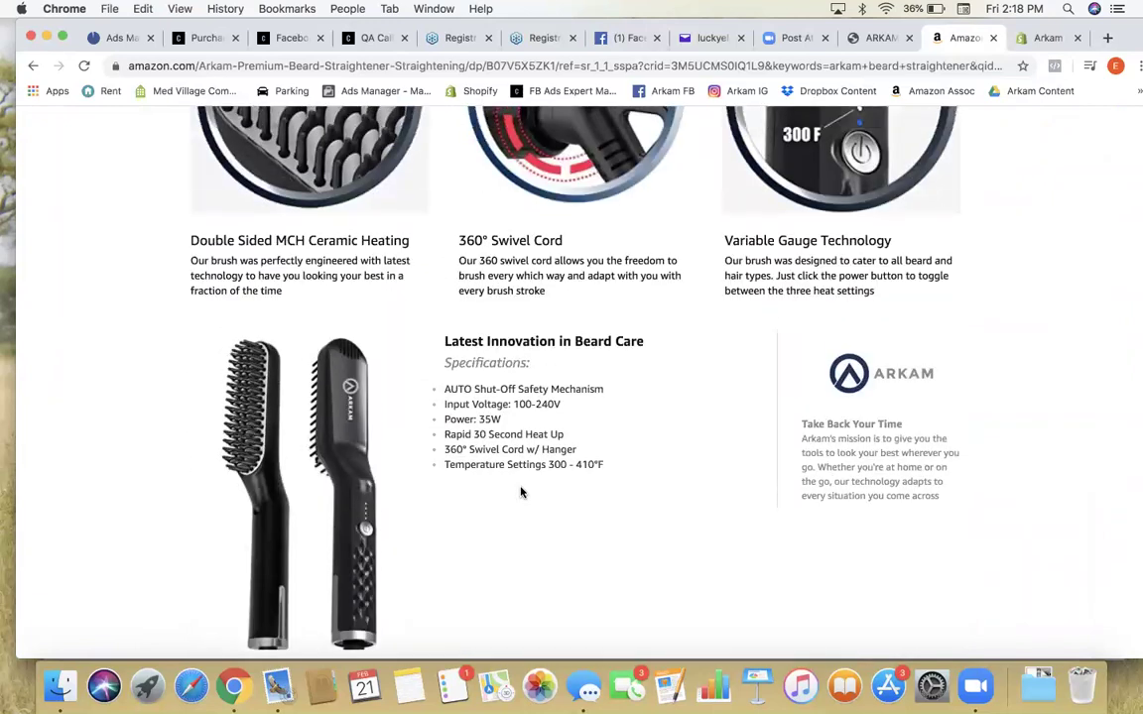
scroll(520, 492, "up", 15)
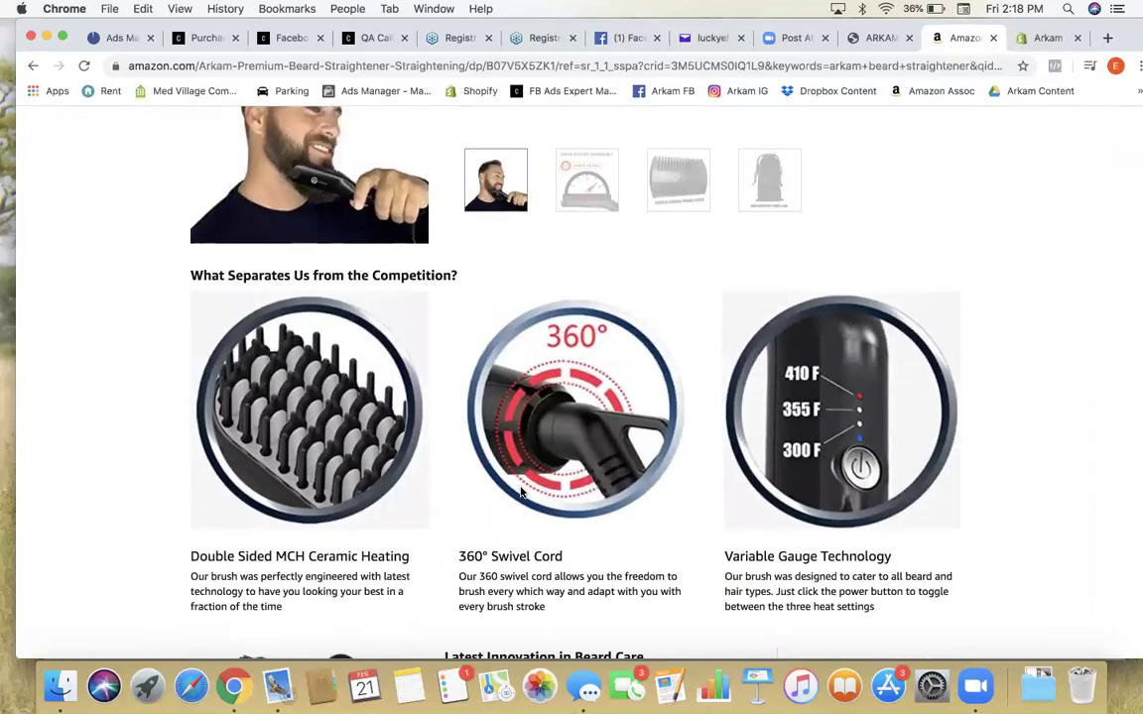
Step: Review the Arkam's Mission paragraph in the Amazon product description, highlighting its opening sentence and the start of the following one
scroll(521, 492, "up", 9)
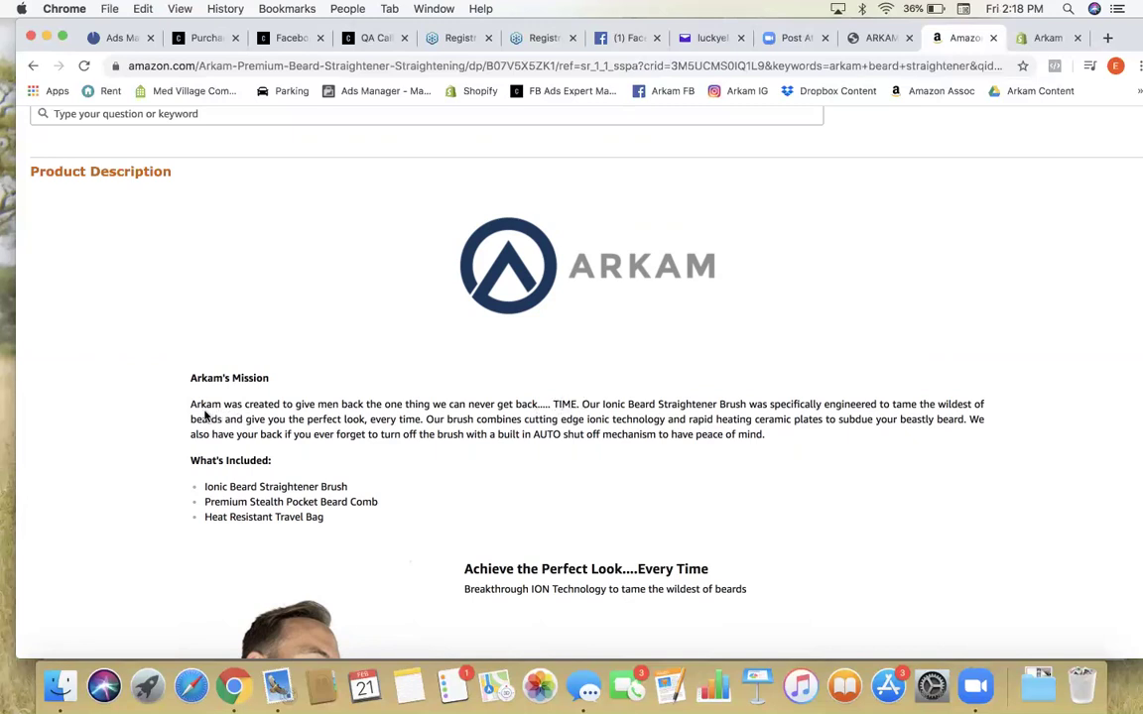
left_click_drag(195, 404, 530, 405)
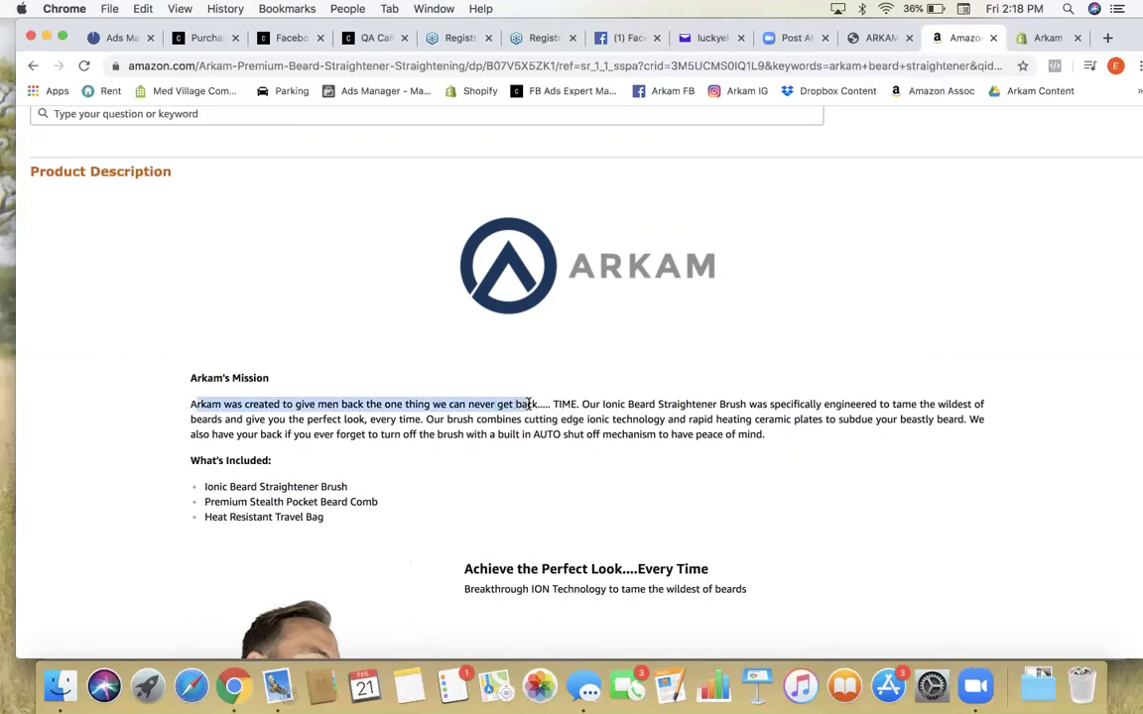
left_click(455, 408)
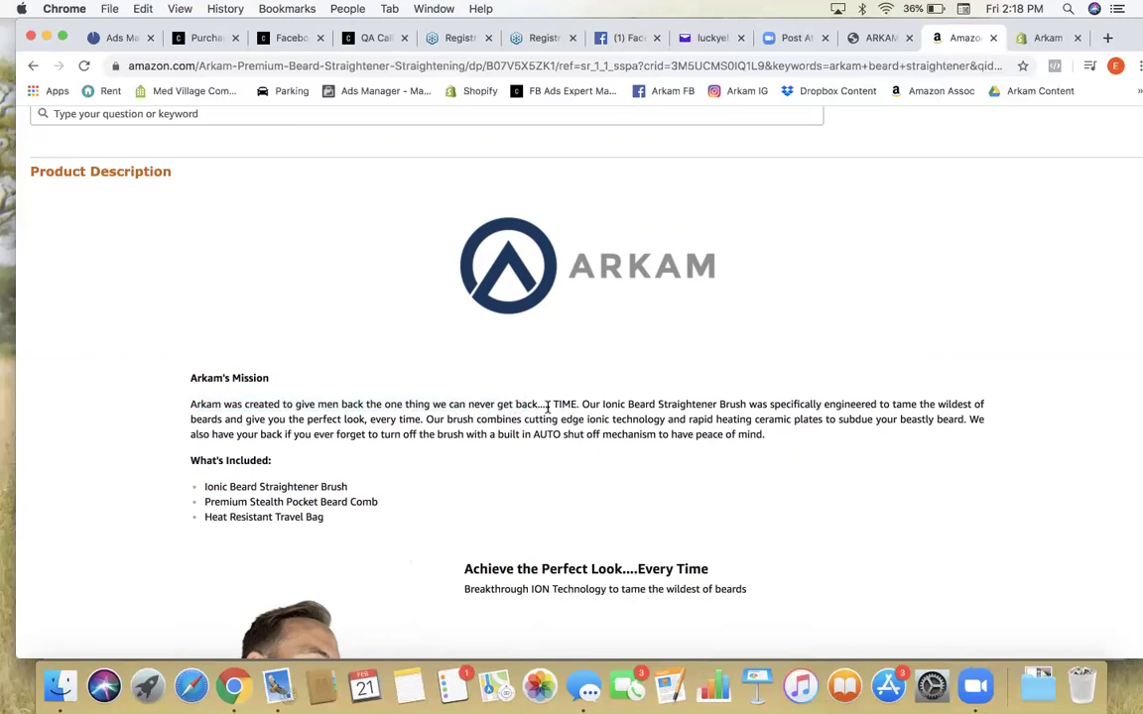
left_click_drag(582, 405, 714, 405)
left_click(714, 407)
scroll(527, 421, "down", 10)
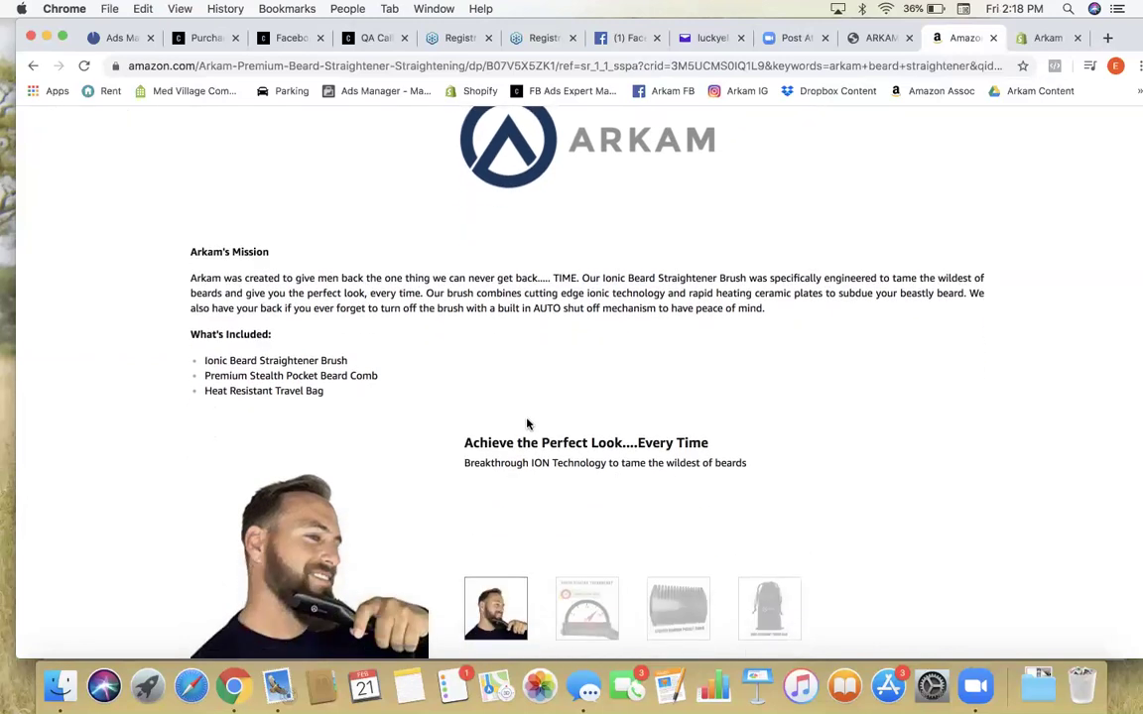
scroll(526, 424, "down", 4)
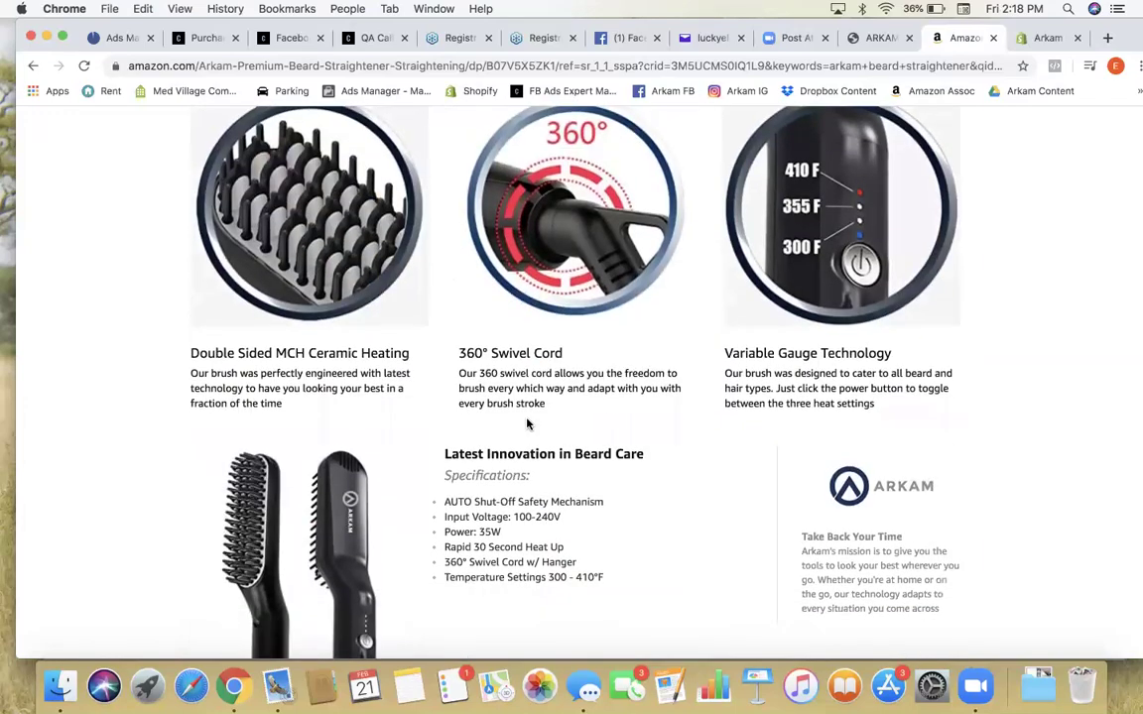
Step: Copy the sentence after DEFIANT STRAIGHTENING SPEED from the Amazon feature bullets and paste it as the ad's primary text in Ads Manager
scroll(527, 424, "up", 20)
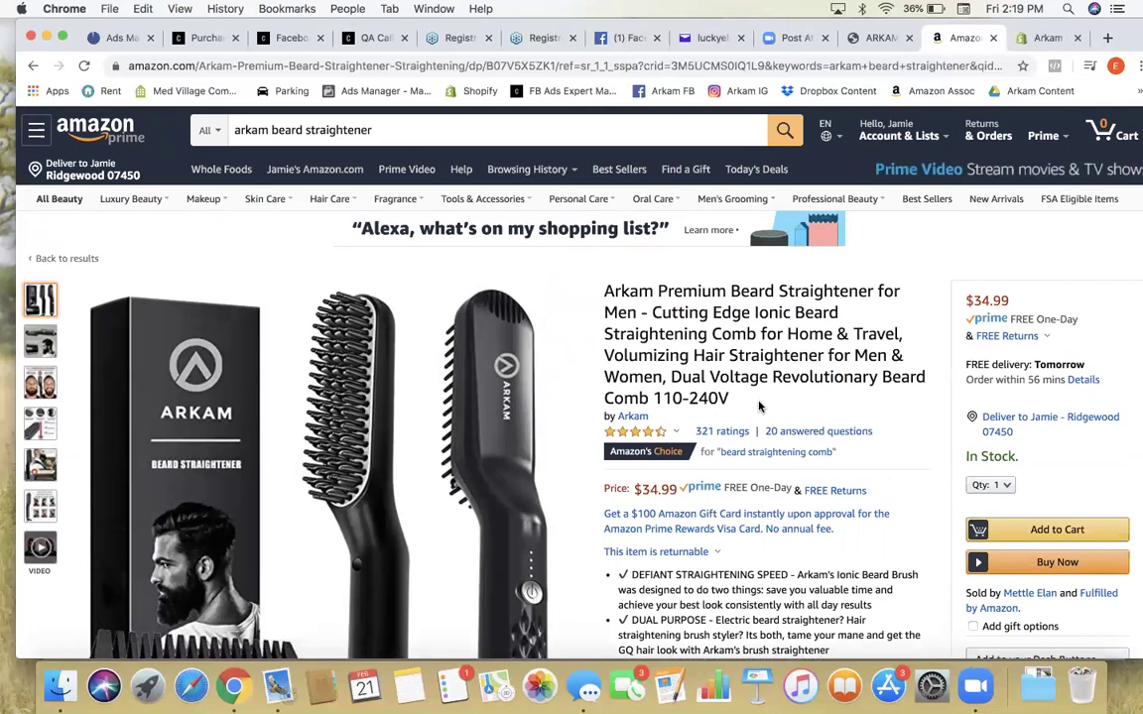
scroll(757, 399, "down", 6)
left_click_drag(798, 255, 880, 284)
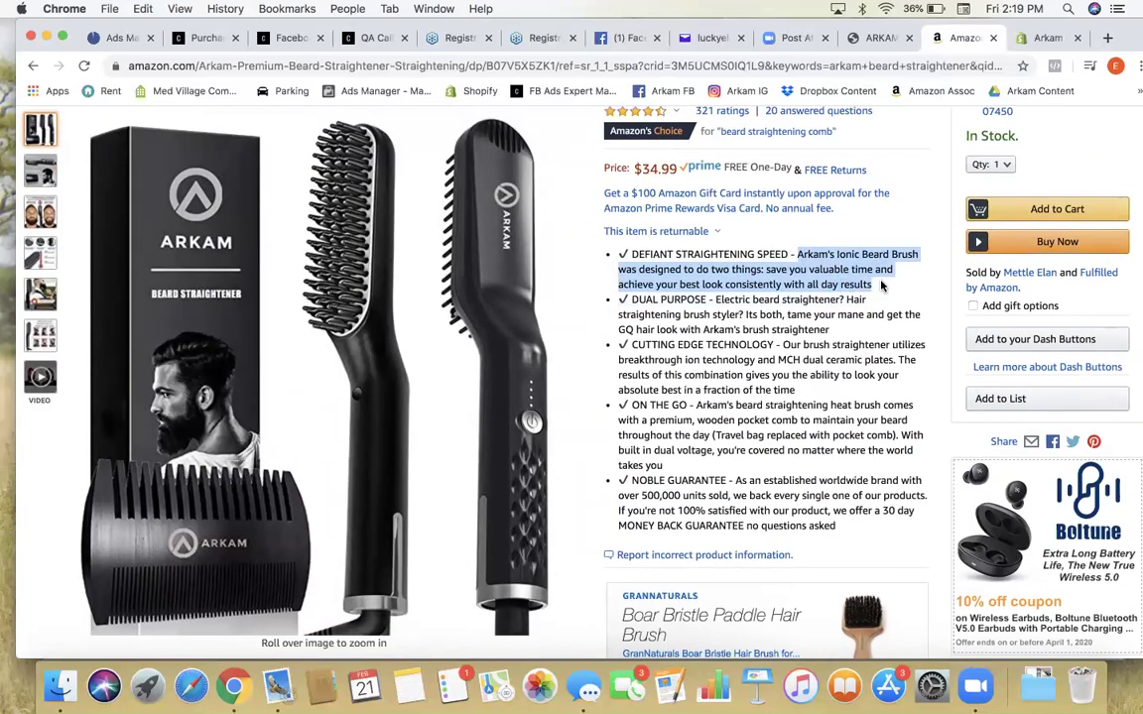
key("super+c")
left_click(134, 37)
scroll(366, 407, "down", 2)
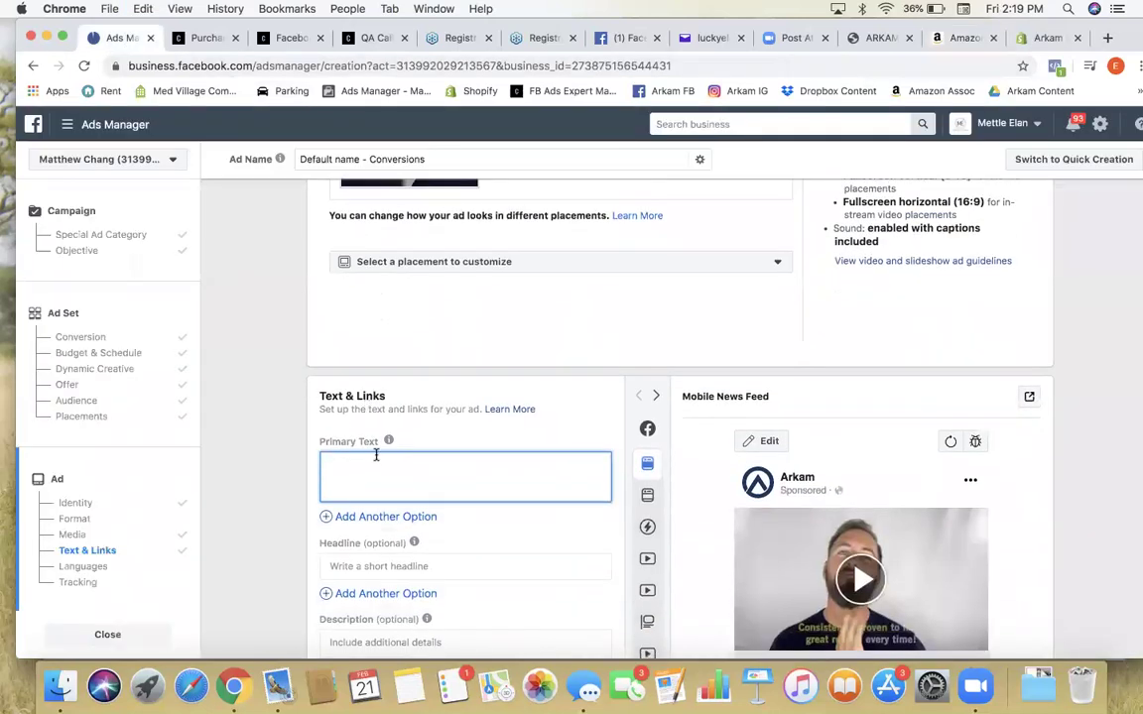
key("super+v")
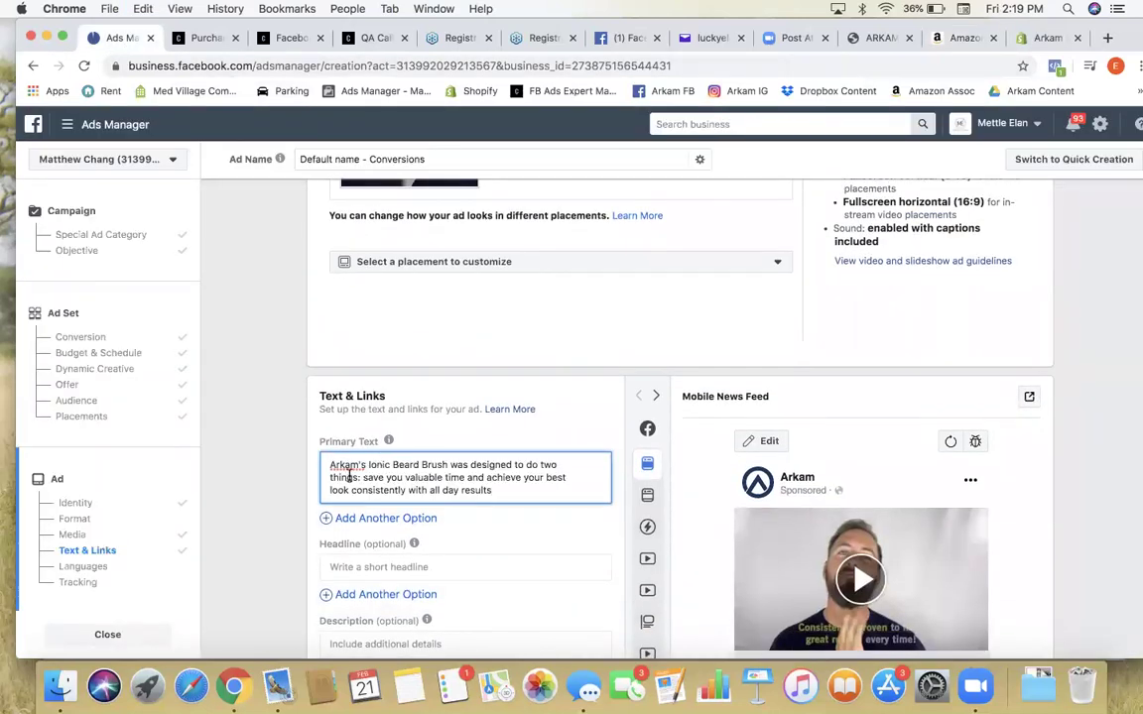
Step: End the primary text sentence with a period and add a blank line below it for more copy
scroll(350, 469, "down", 2)
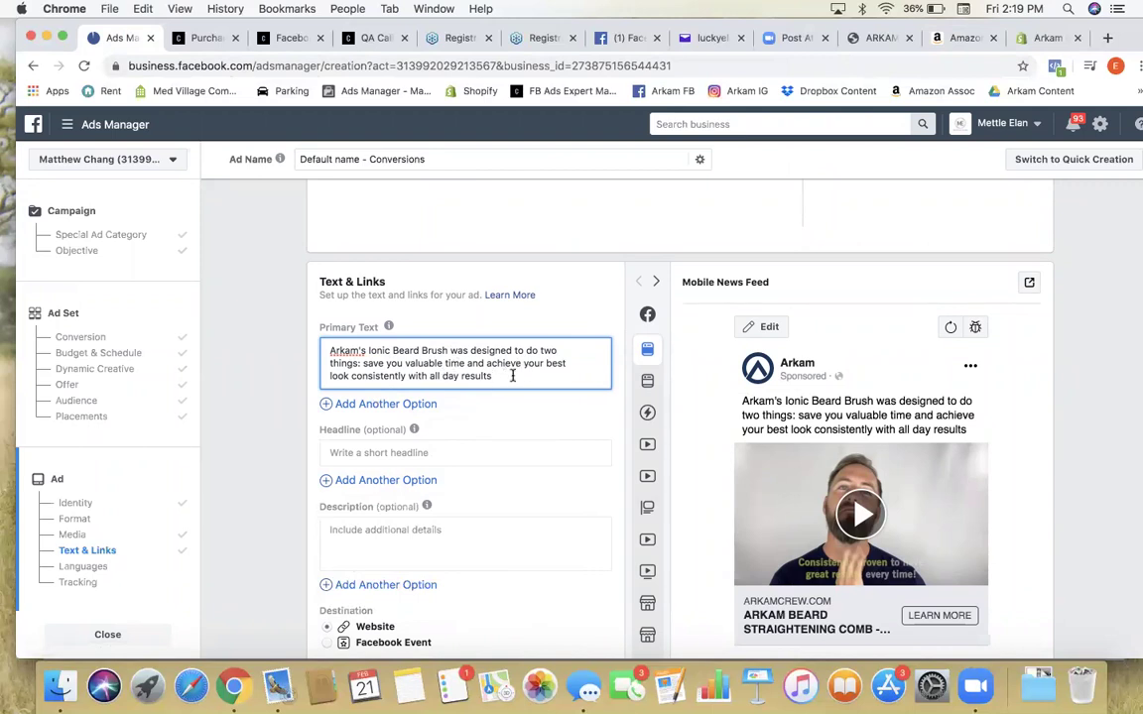
type(".")
left_click(575, 420)
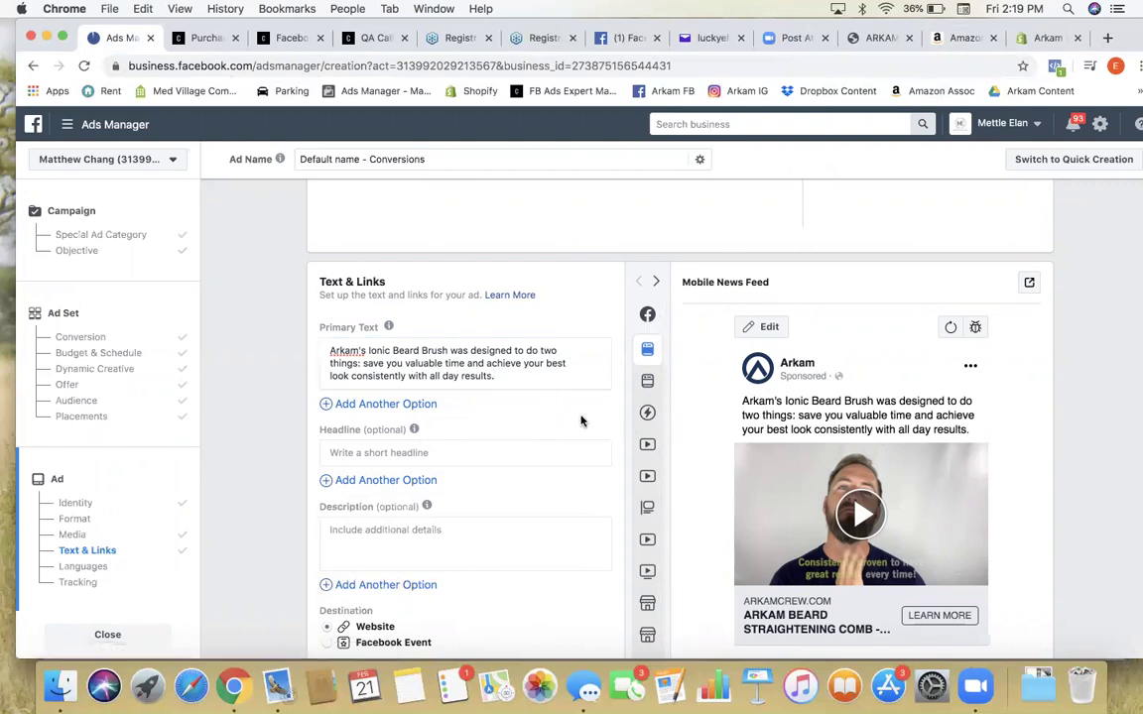
left_click(530, 377)
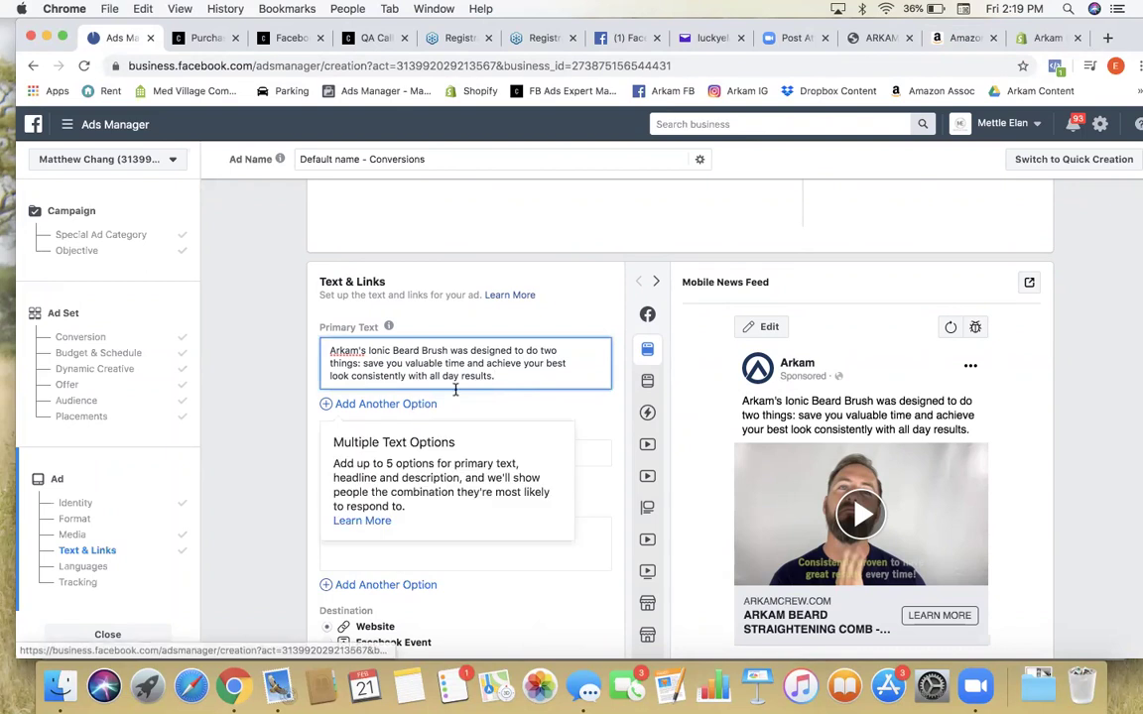
key("Return")
key("Return")
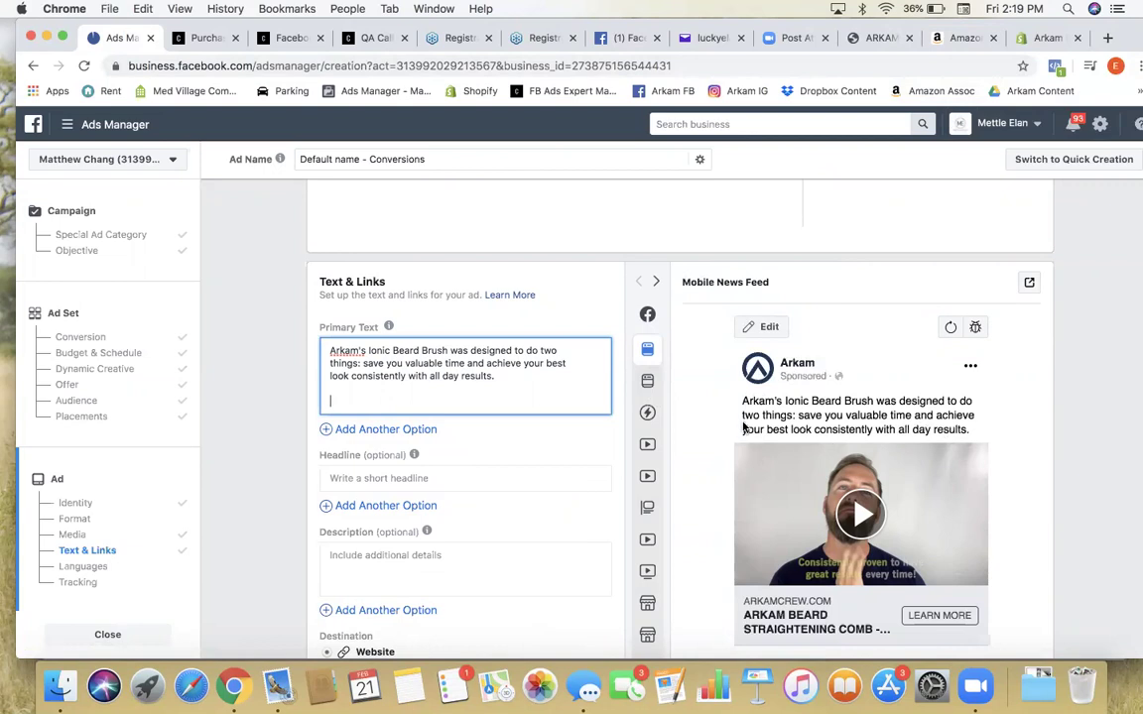
Step: Check the copy on the Amazon listing and the Arkam store page, and return to Ads Manager's empty ad headline
left_click(964, 38)
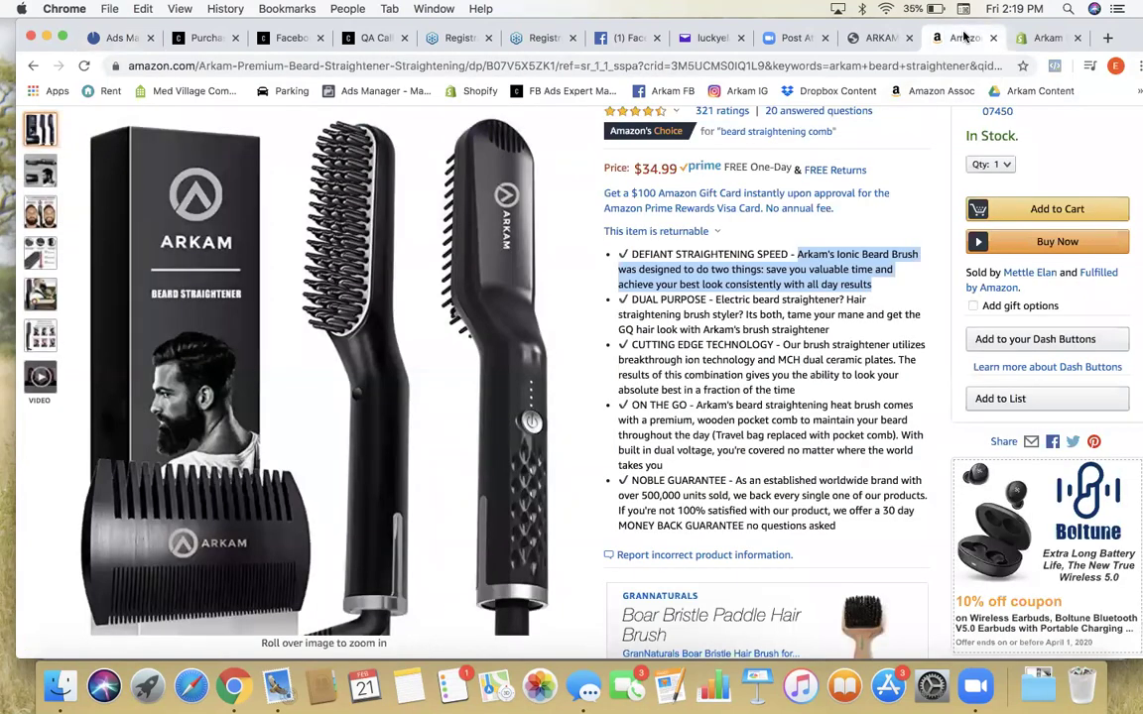
left_click(855, 39)
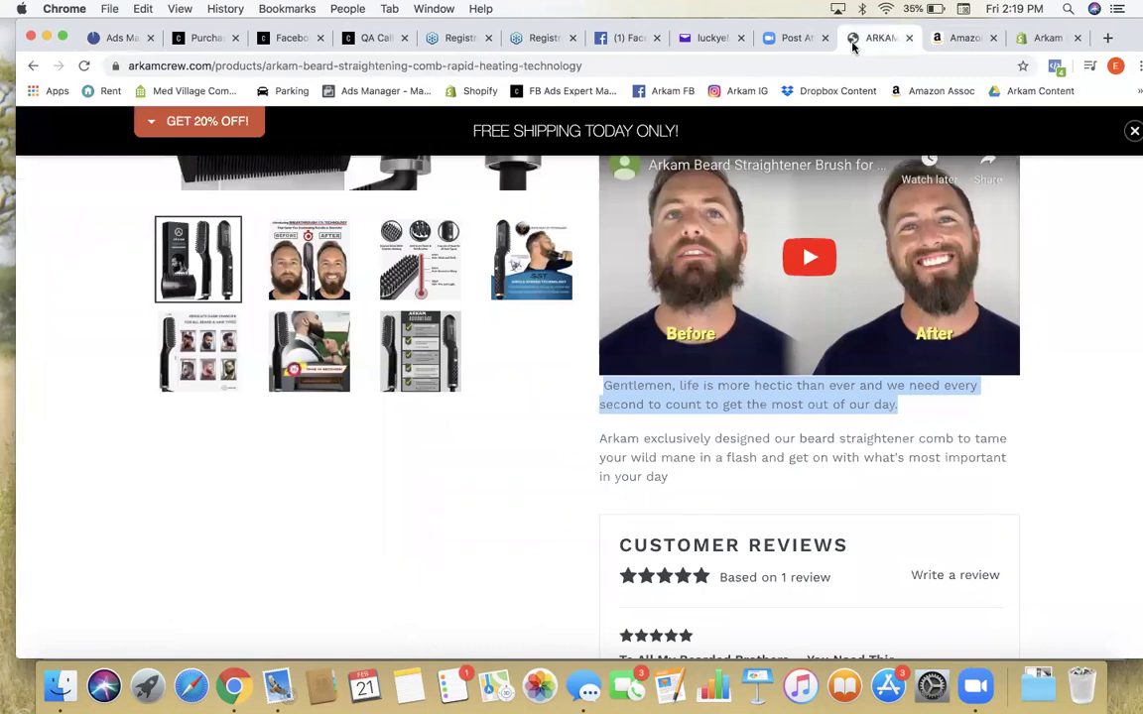
left_click(957, 40)
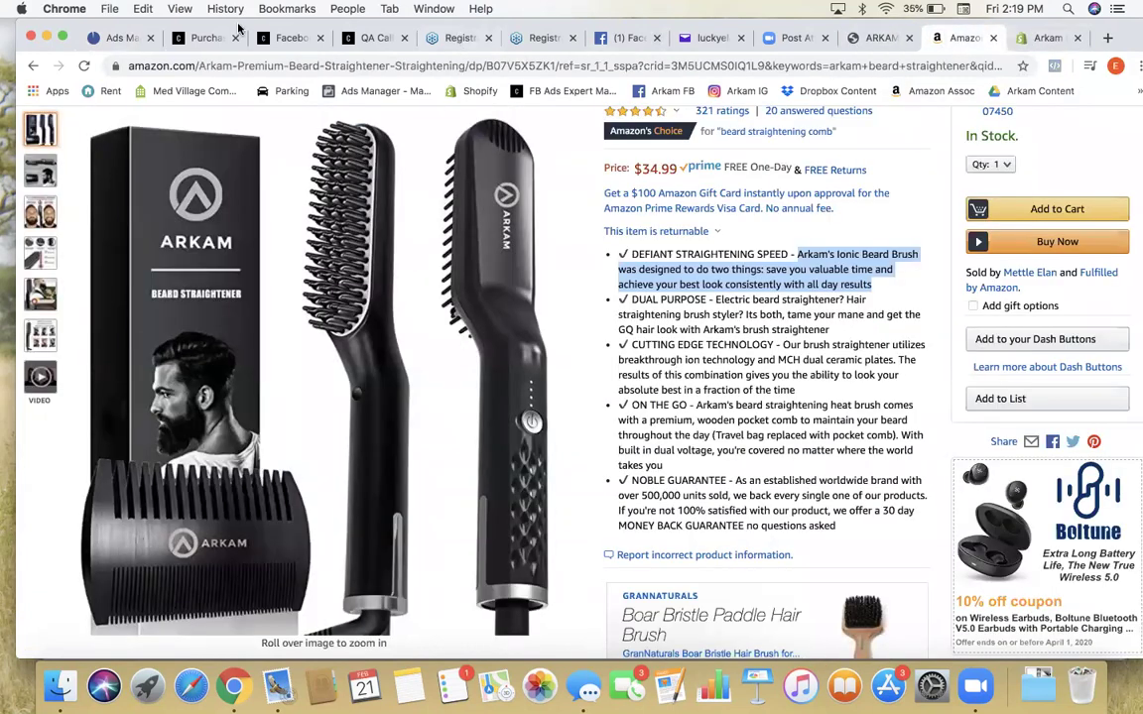
left_click(117, 38)
mouse_move(669, 363)
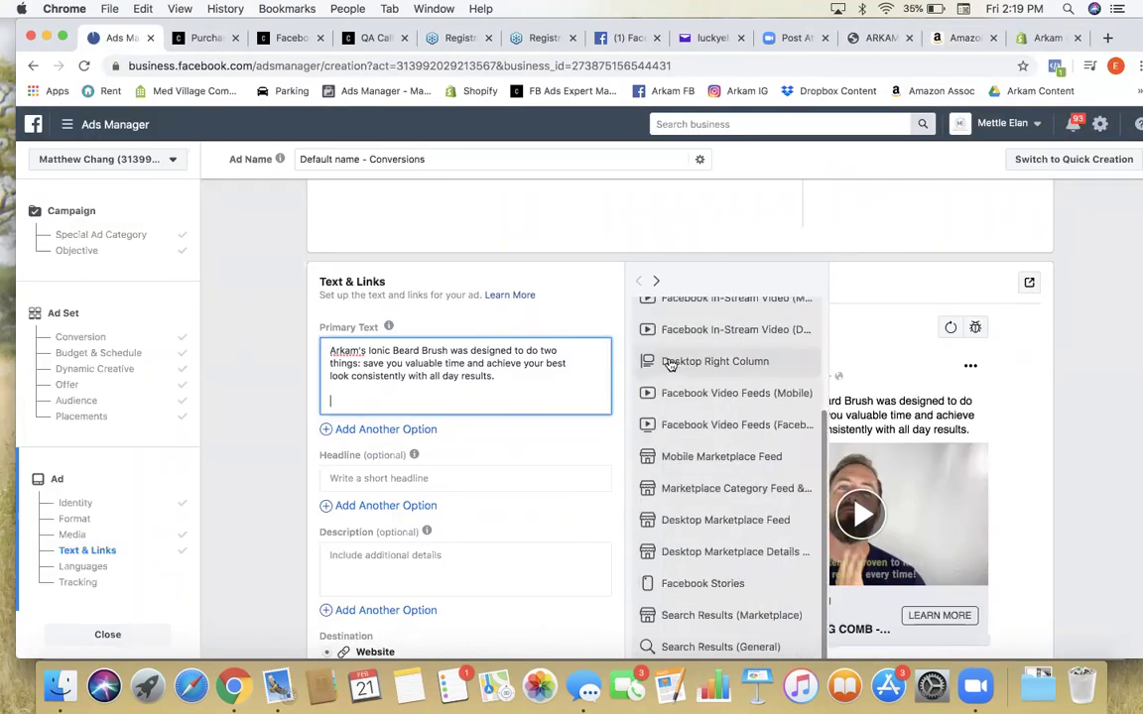
left_click(443, 480)
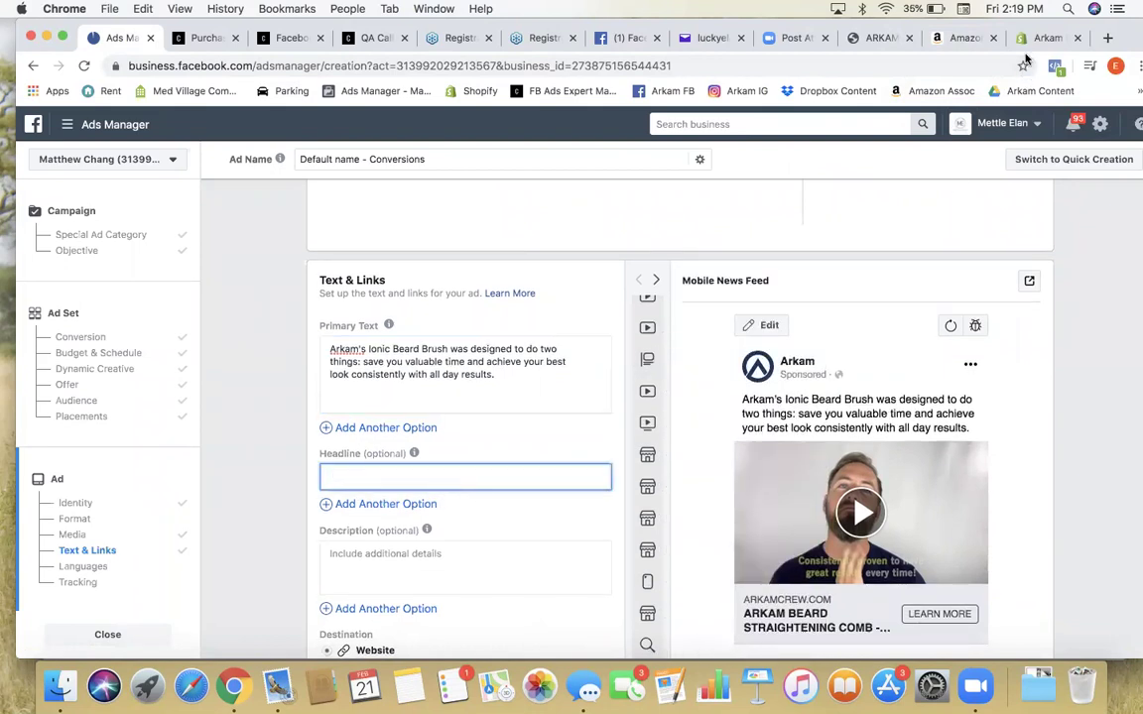
Step: Go back to the Amazon listing and reread its title and feature bullets through NOBLE GUARANTEE
left_click(952, 39)
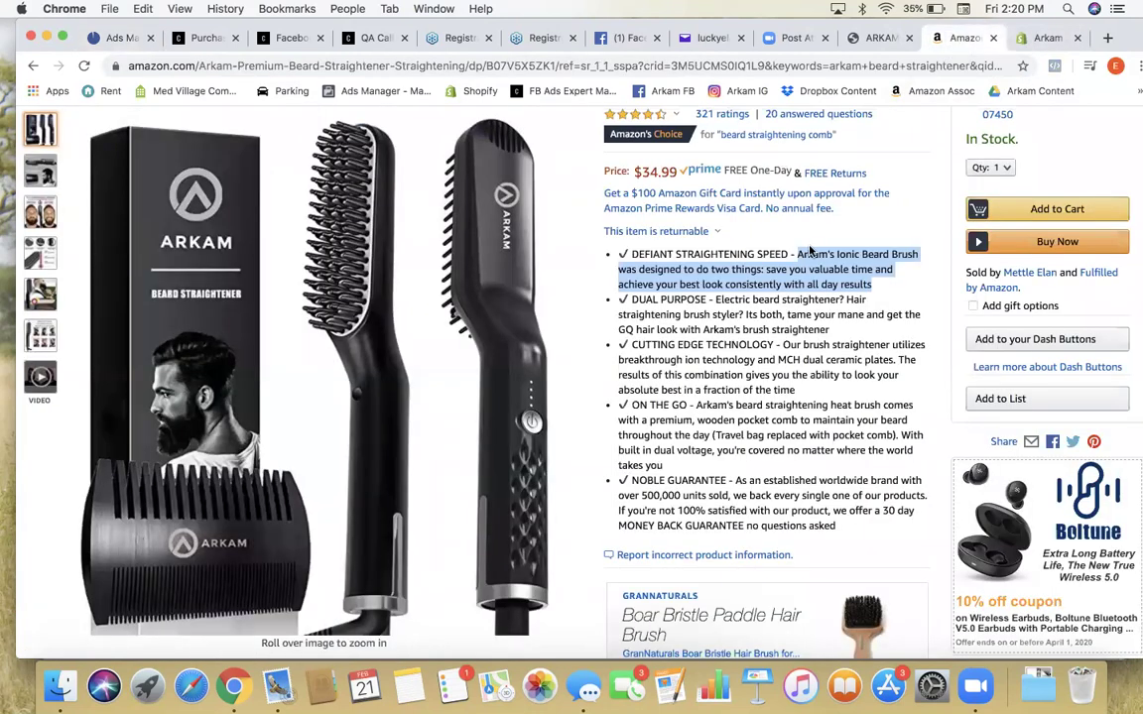
scroll(808, 251, "up", 5)
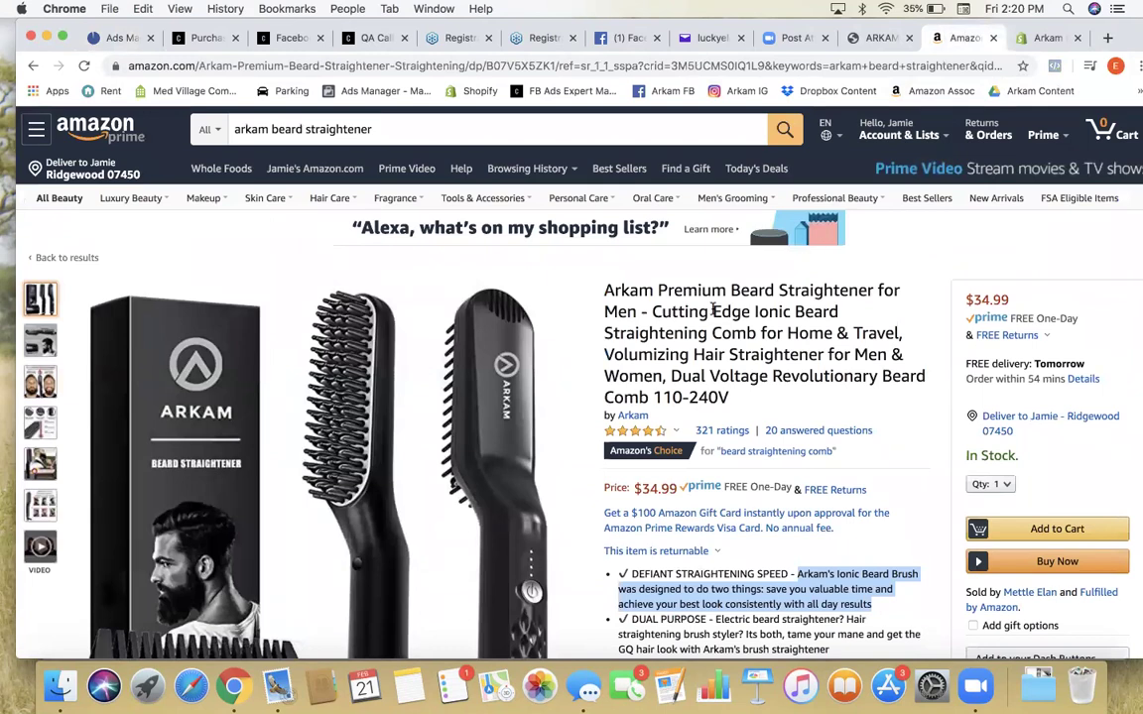
scroll(724, 337, "down", 5)
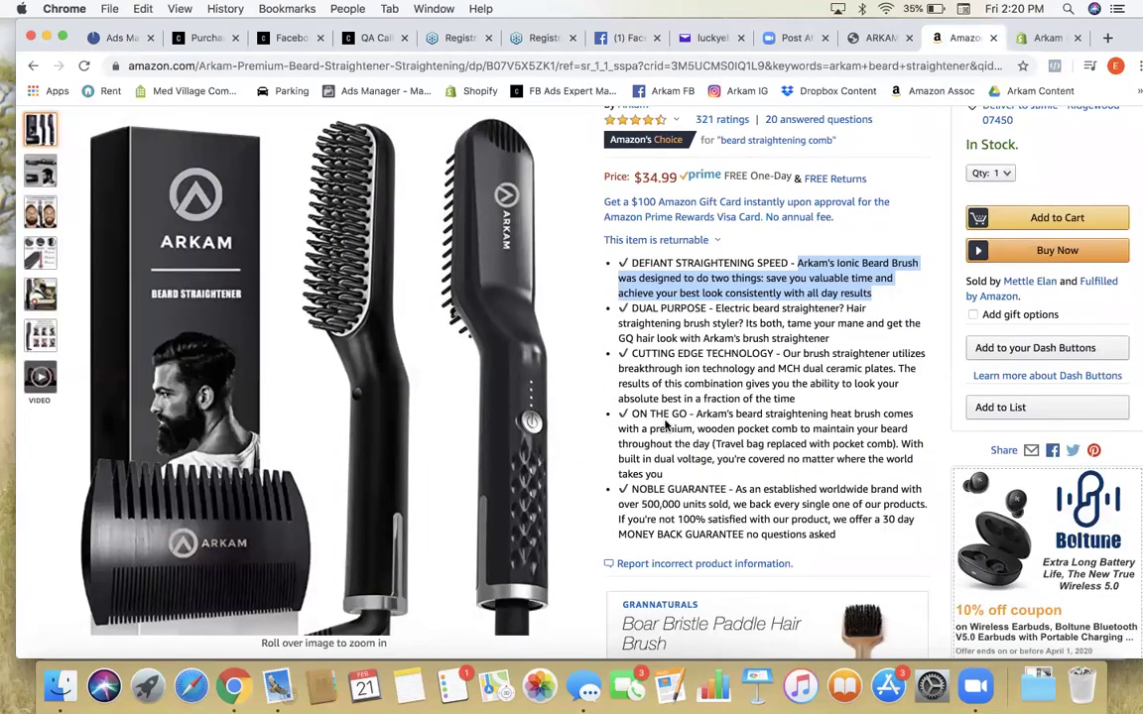
scroll(694, 397, "down", 2)
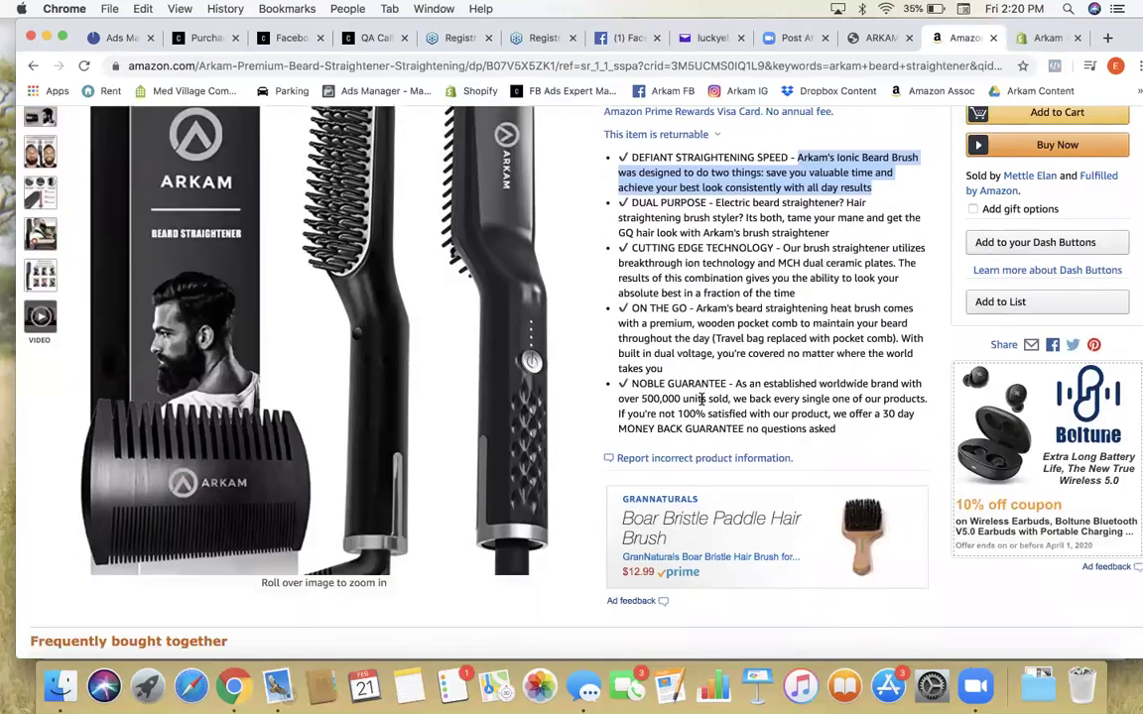
Step: Open Amazon in a new browser tab and search for "arkam beard straightener"
left_click(1106, 38)
type("am")
key("Return")
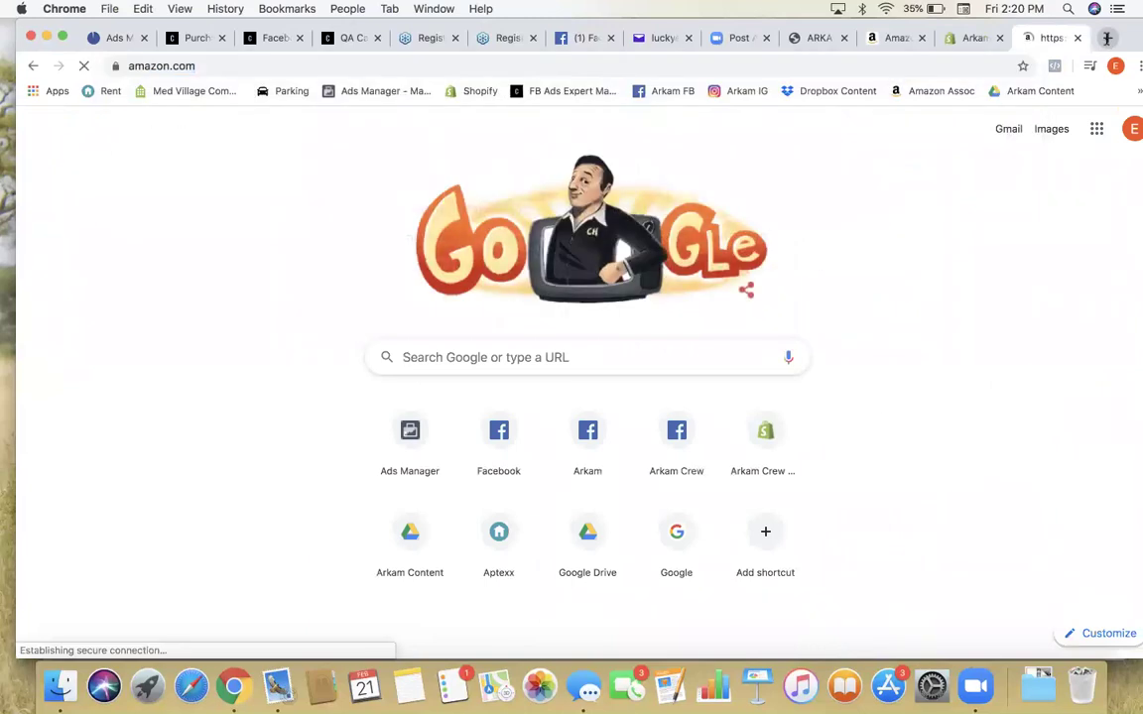
left_click(415, 125)
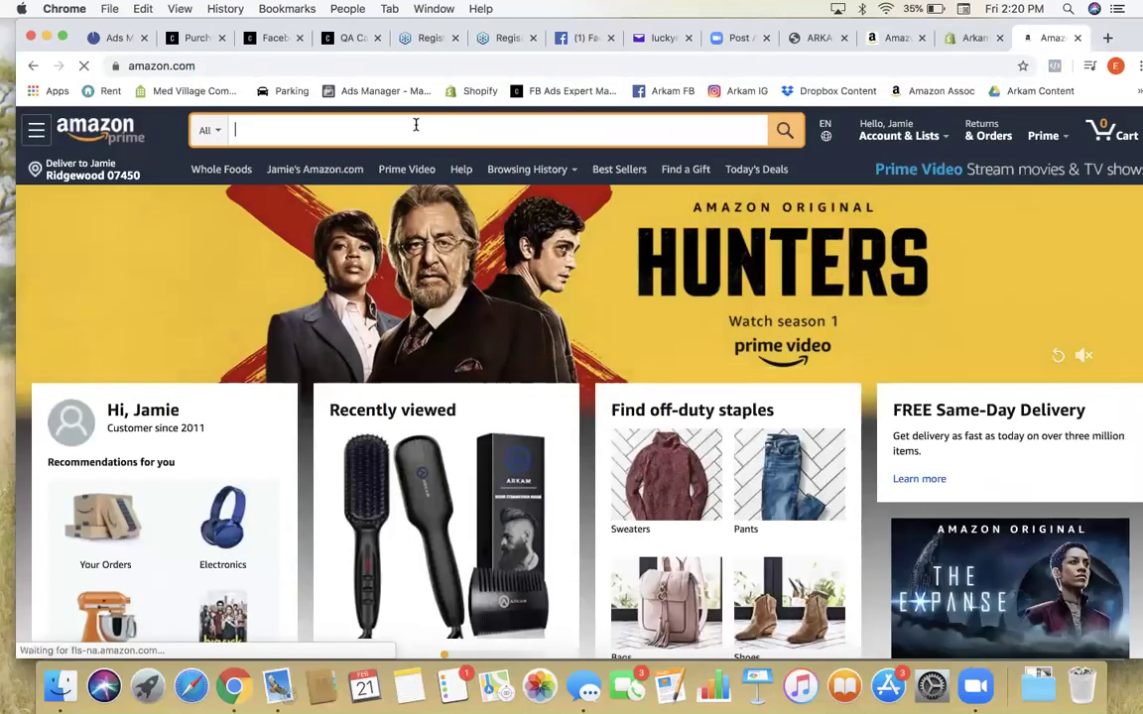
type("ark")
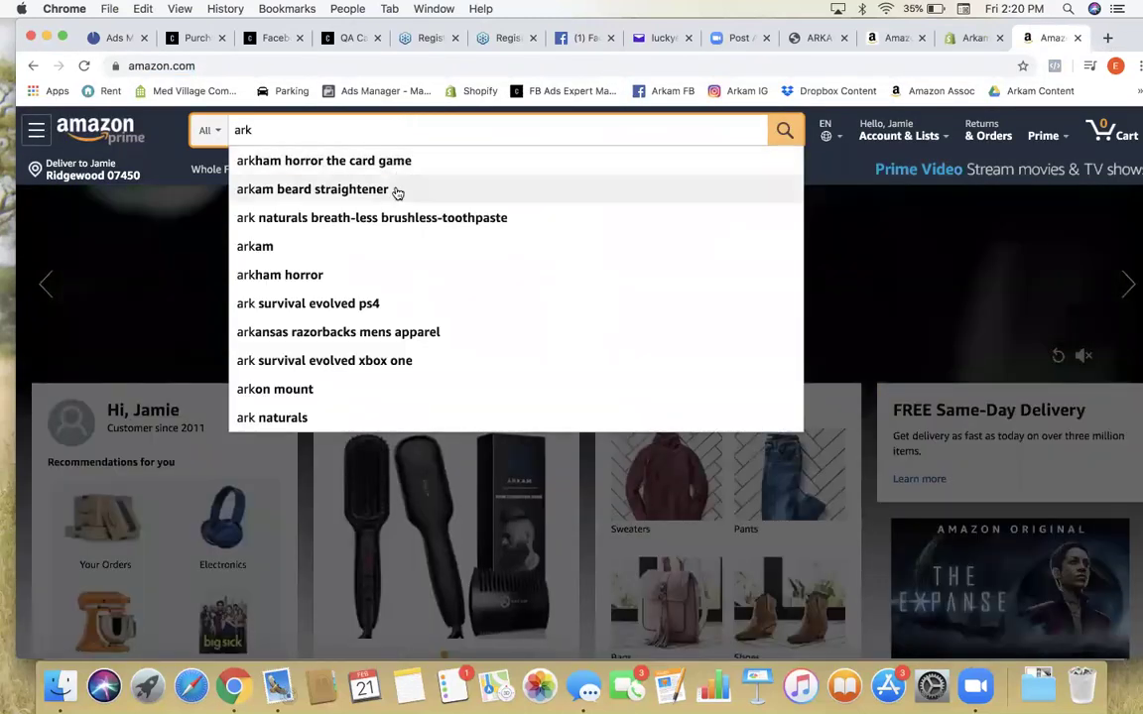
left_click(395, 189)
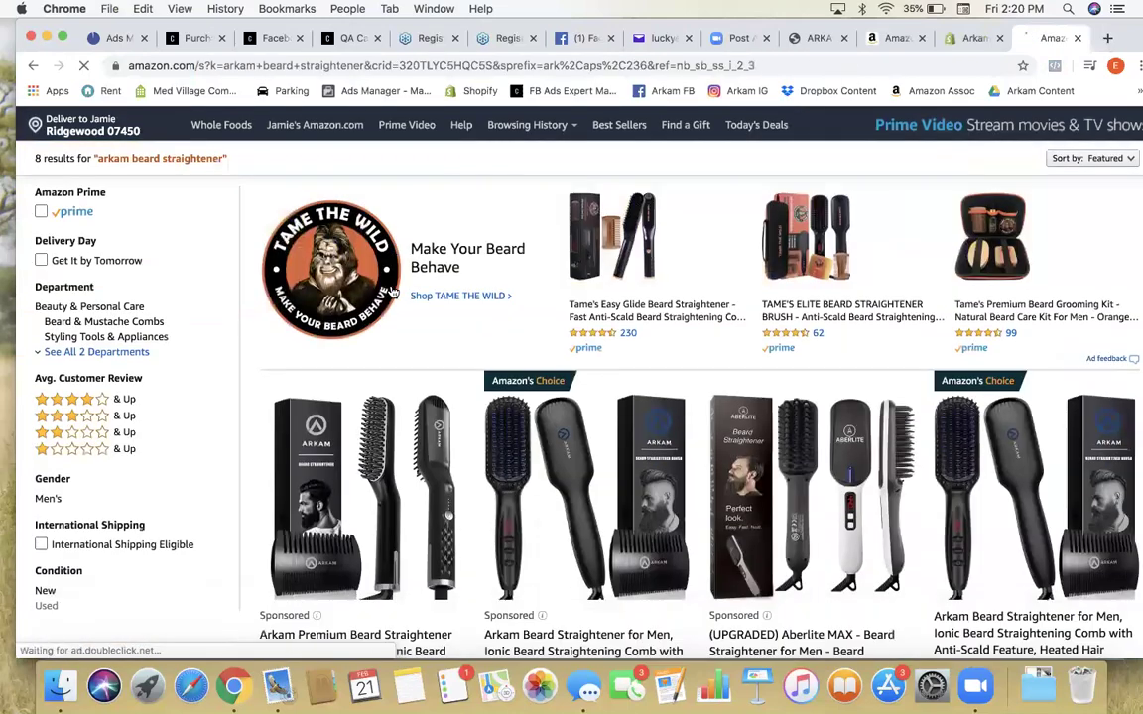
Step: Browse the search results and open the sponsored $37.99 Arkam Beard Straightener for Men listing with the Anti-Scald Feature
scroll(391, 290, "down", 2)
scroll(526, 359, "down", 5)
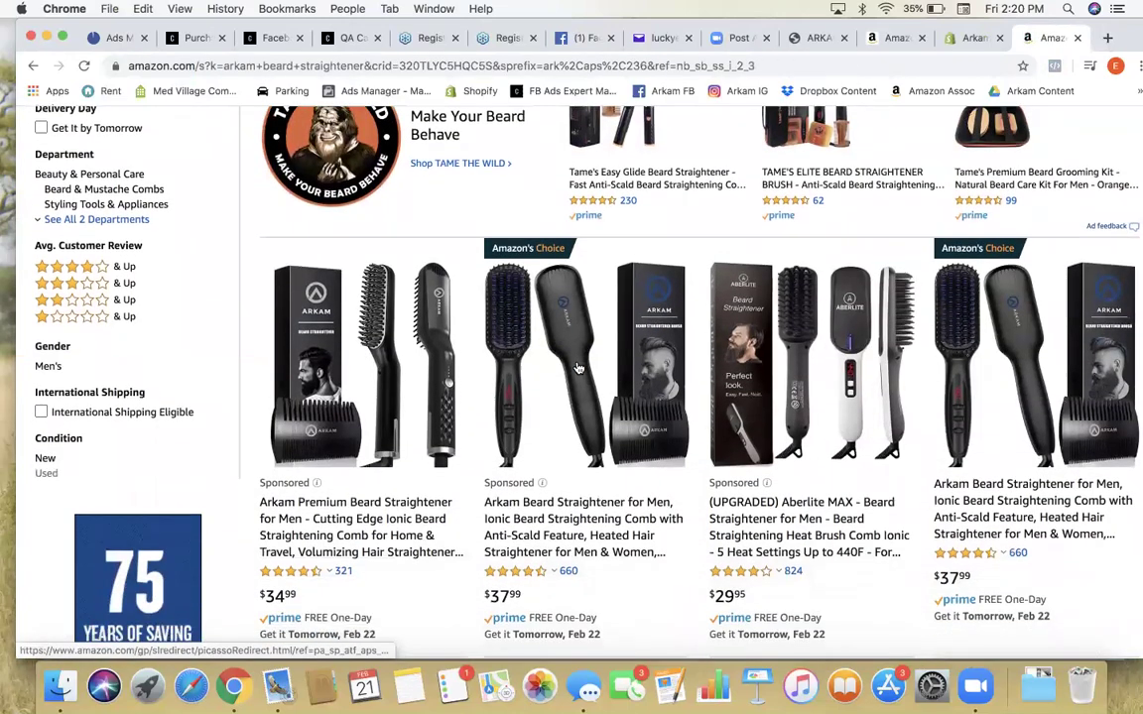
scroll(578, 368, "down", 3)
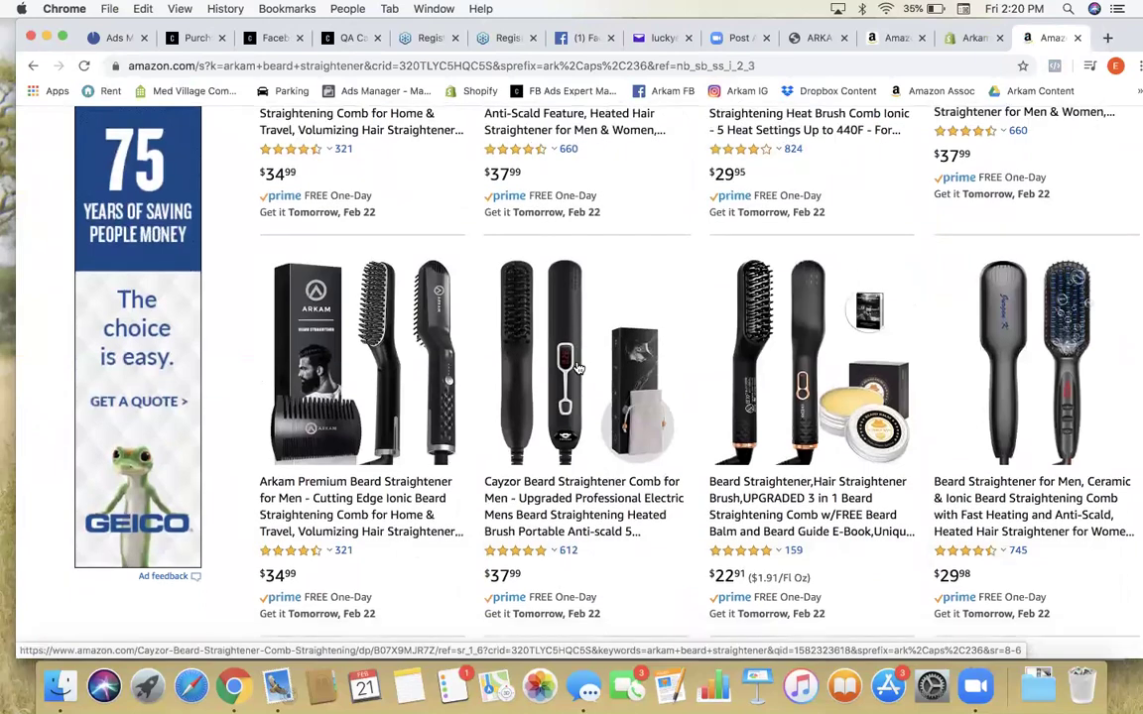
scroll(578, 368, "down", 5)
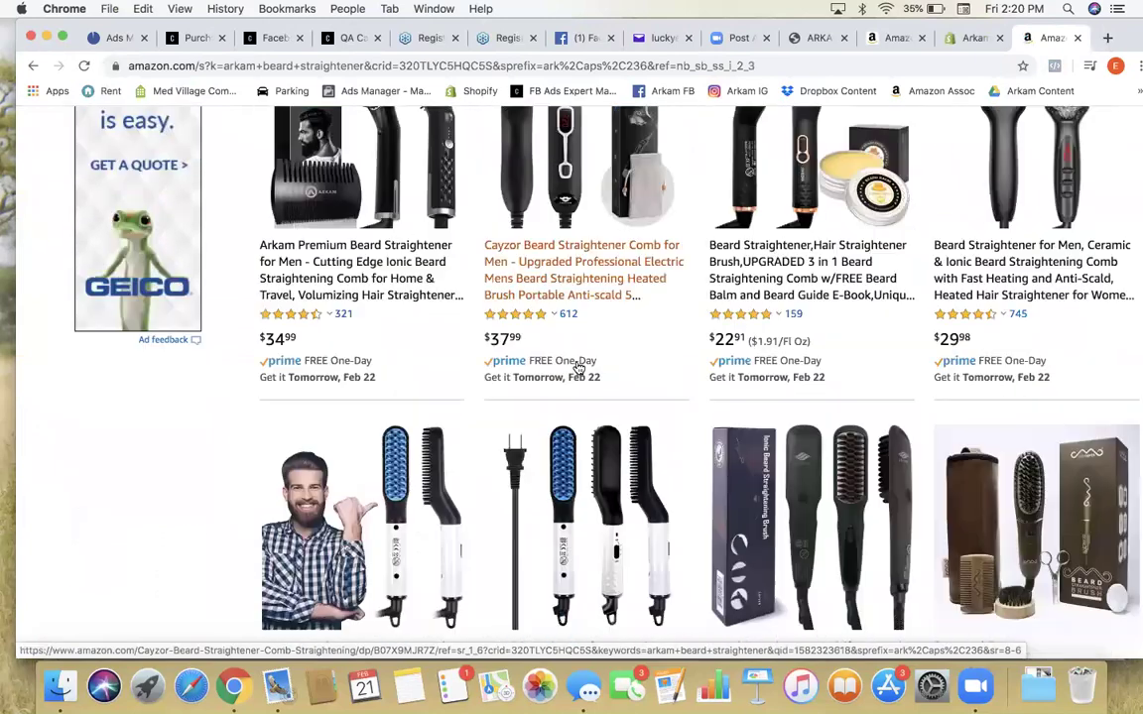
scroll(578, 368, "up", 8)
scroll(578, 368, "up", 2)
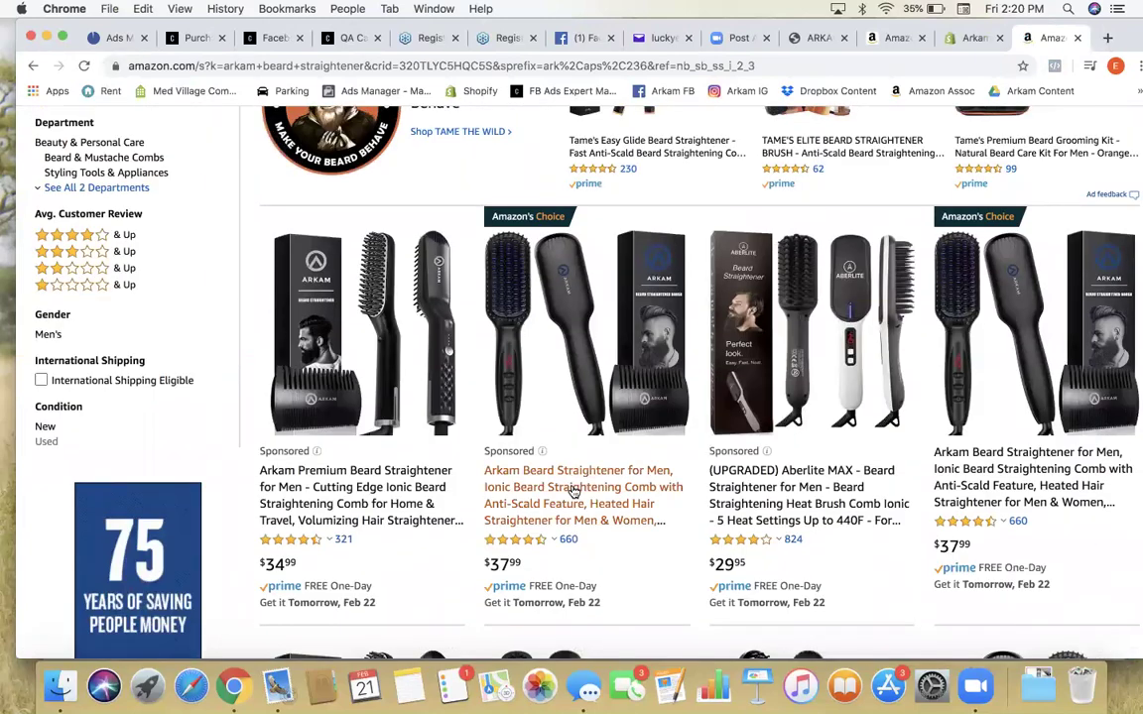
left_click(516, 440)
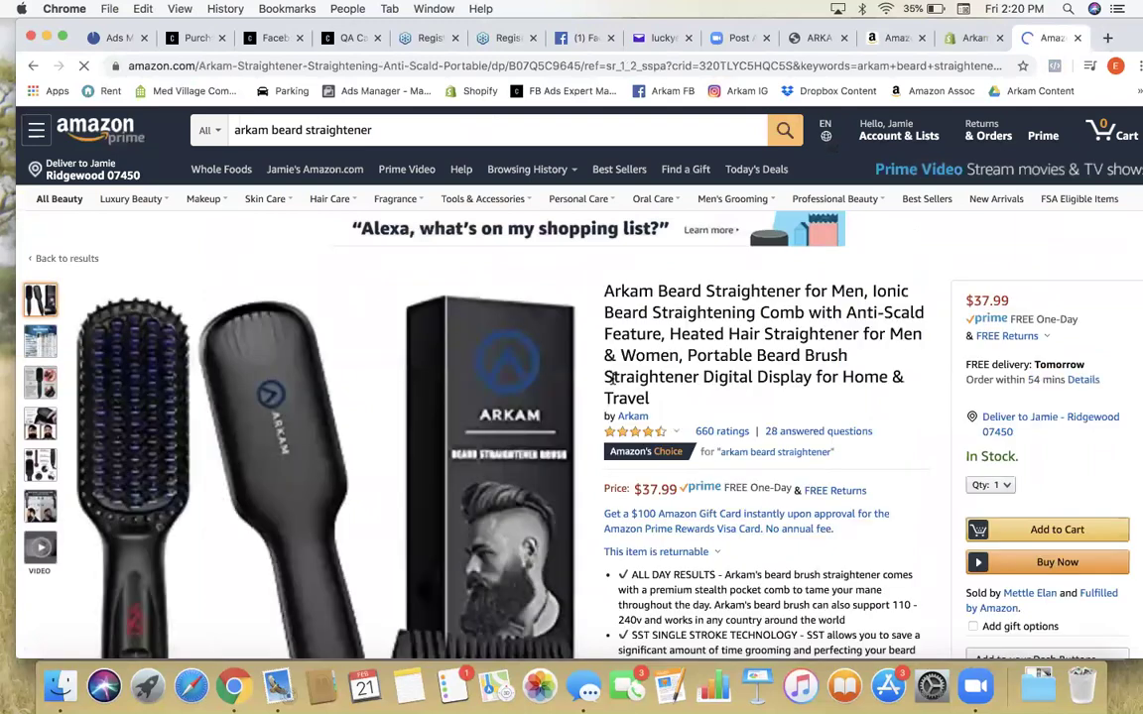
Step: Read the anti-scald model's feature bullets from ALL DAY RESULTS to MONEY BACK GUARANTEE and return to the product title
scroll(640, 392, "down", 5)
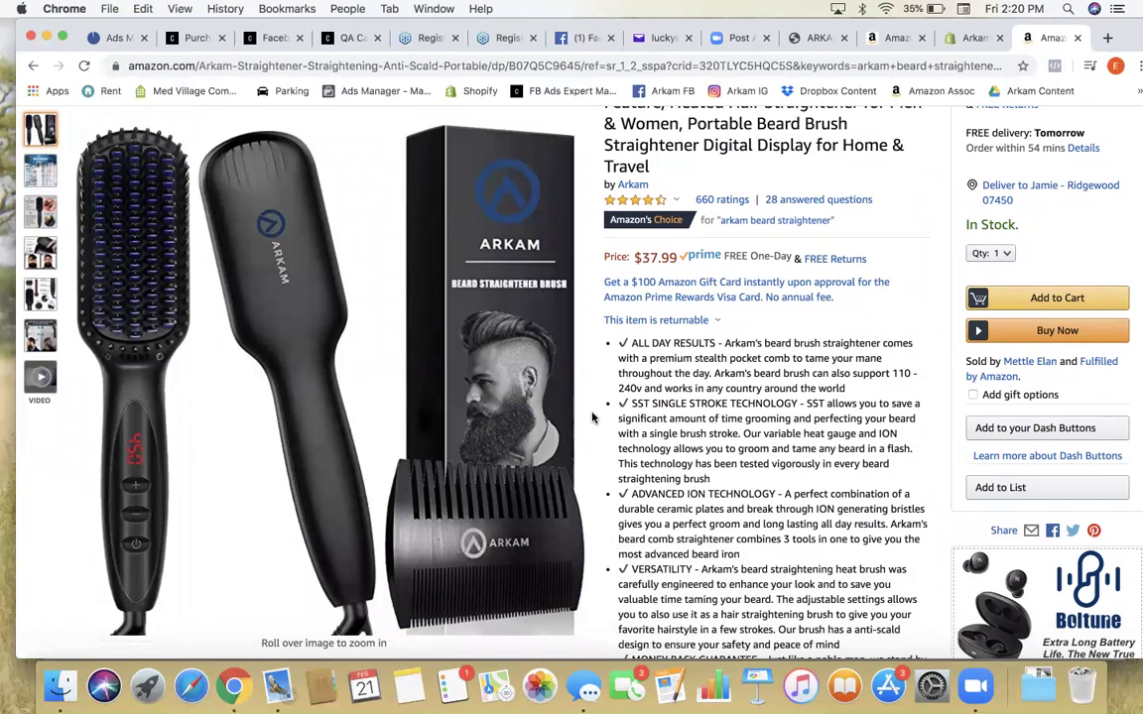
scroll(592, 418, "down", 3)
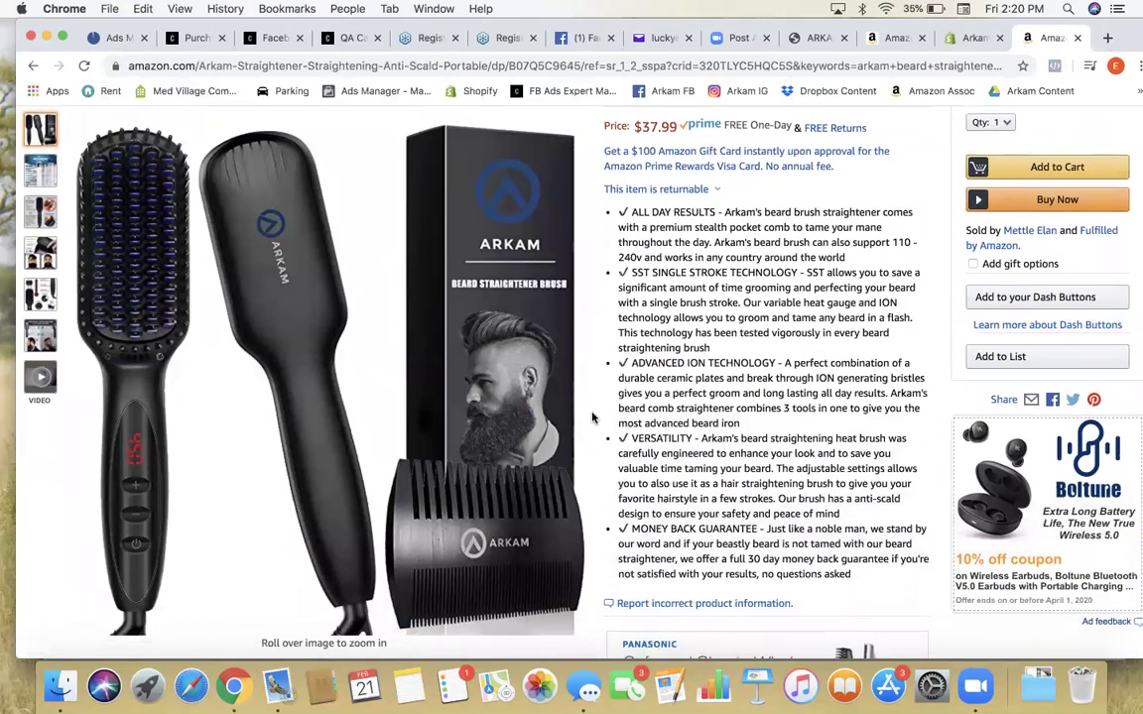
scroll(653, 420, "up", 4)
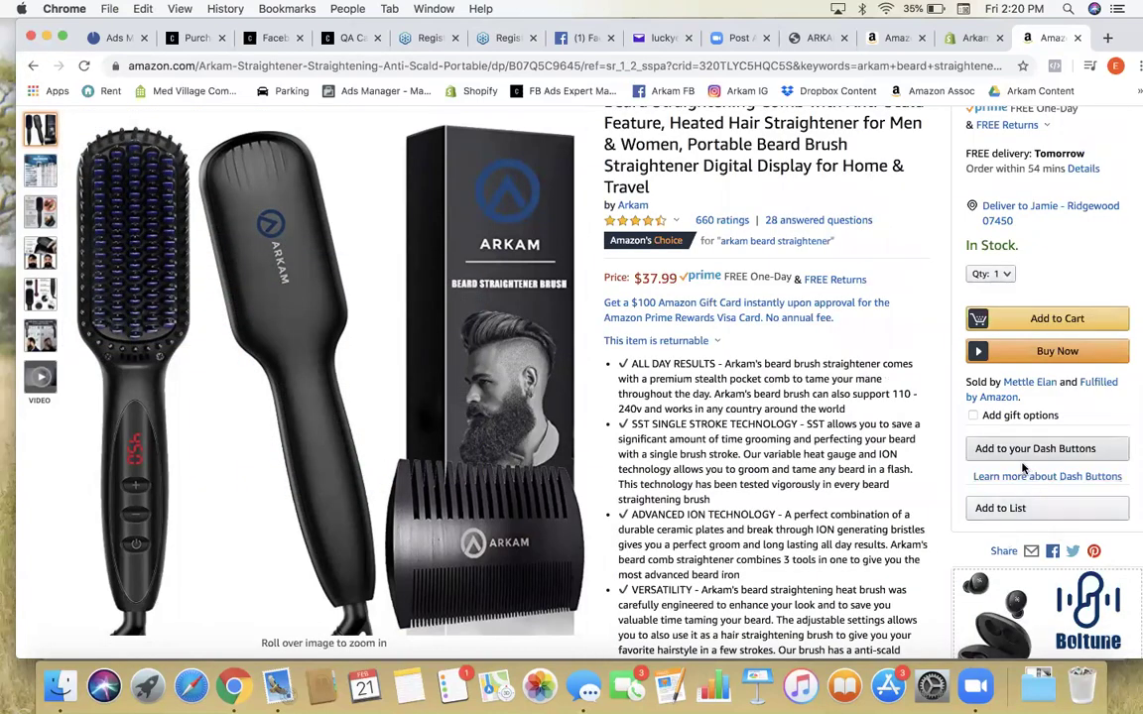
scroll(779, 397, "up", 2)
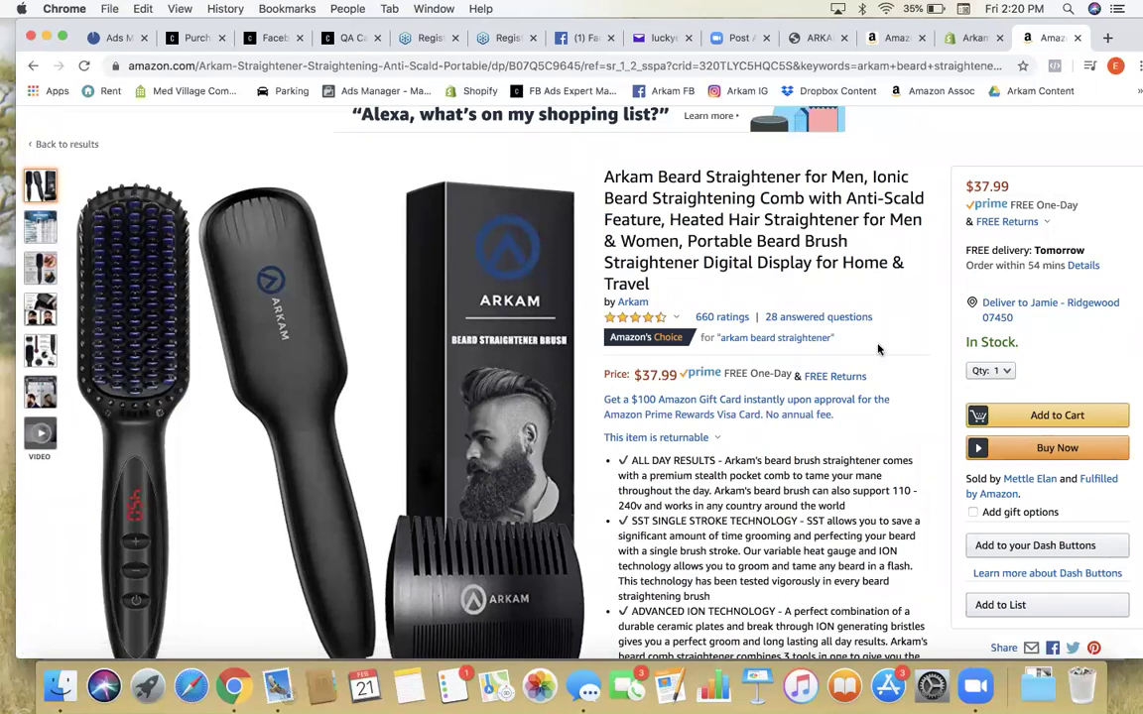
Step: Examine the anti-scald listing from its feature bullets to the brush specifications, and switch back to the Facebook ad form
scroll(877, 349, "down", 6)
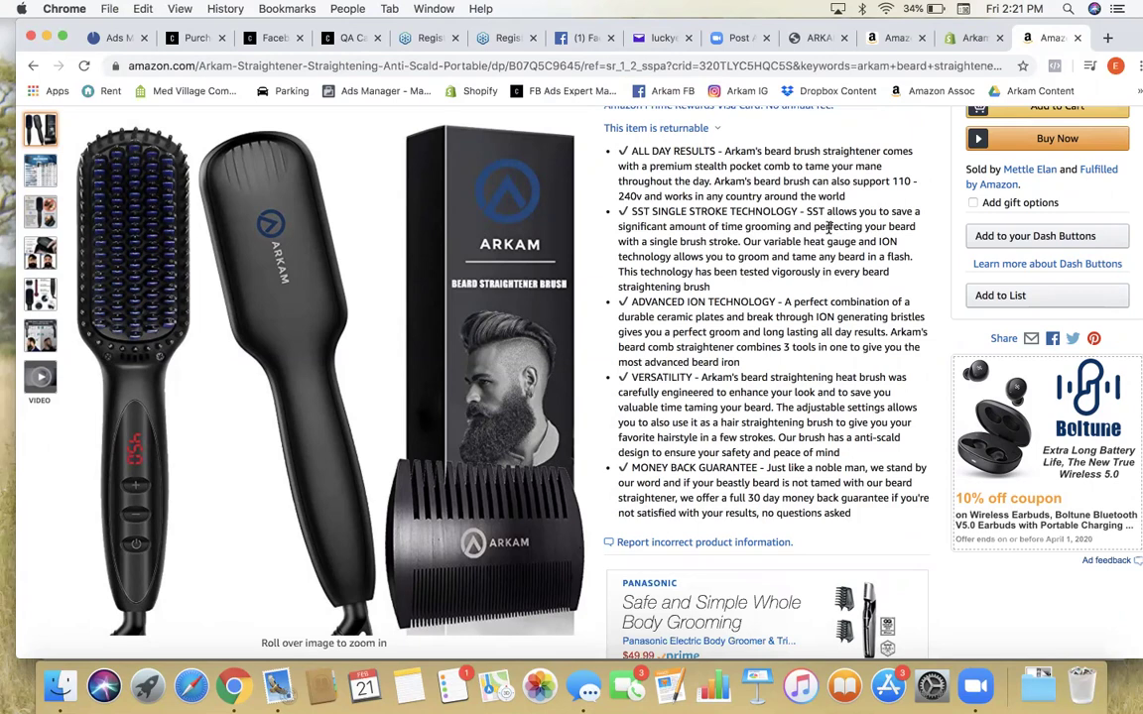
scroll(828, 226, "down", 5)
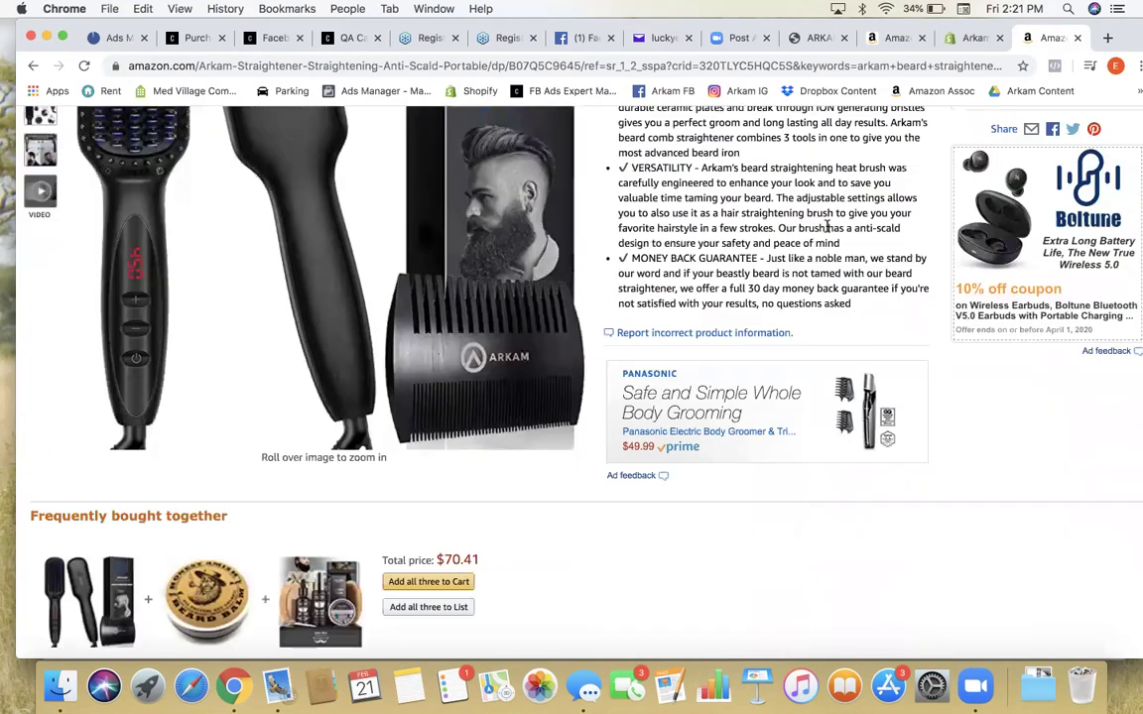
scroll(828, 226, "down", 15)
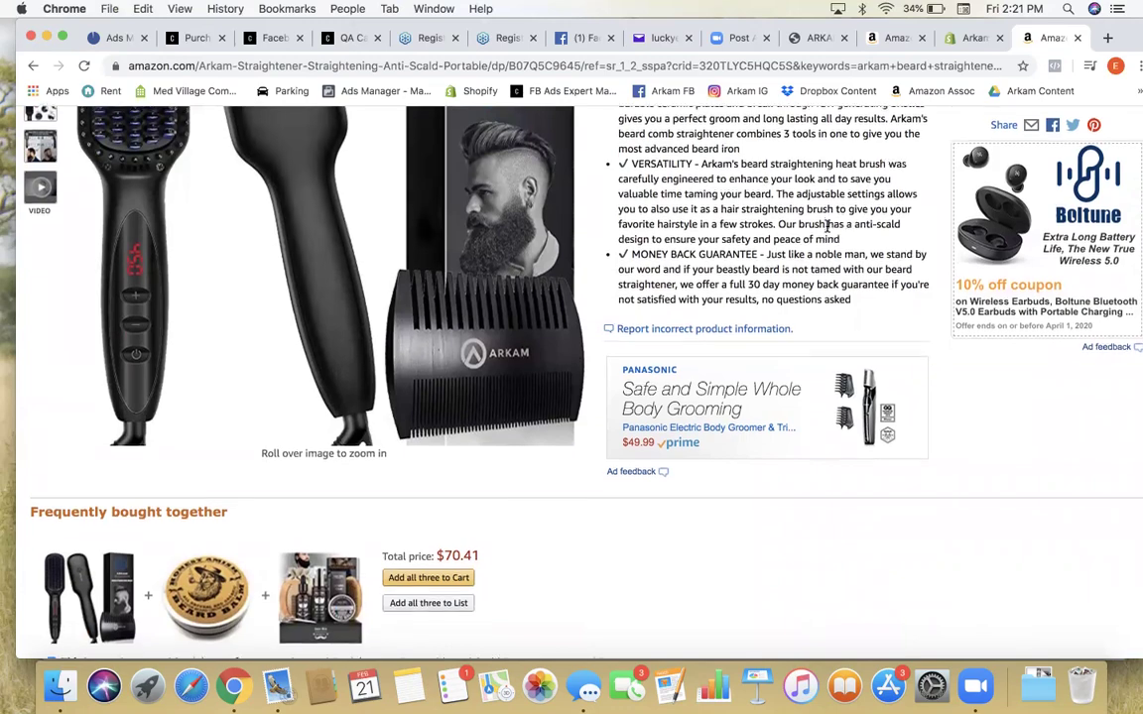
scroll(823, 230, "down", 10)
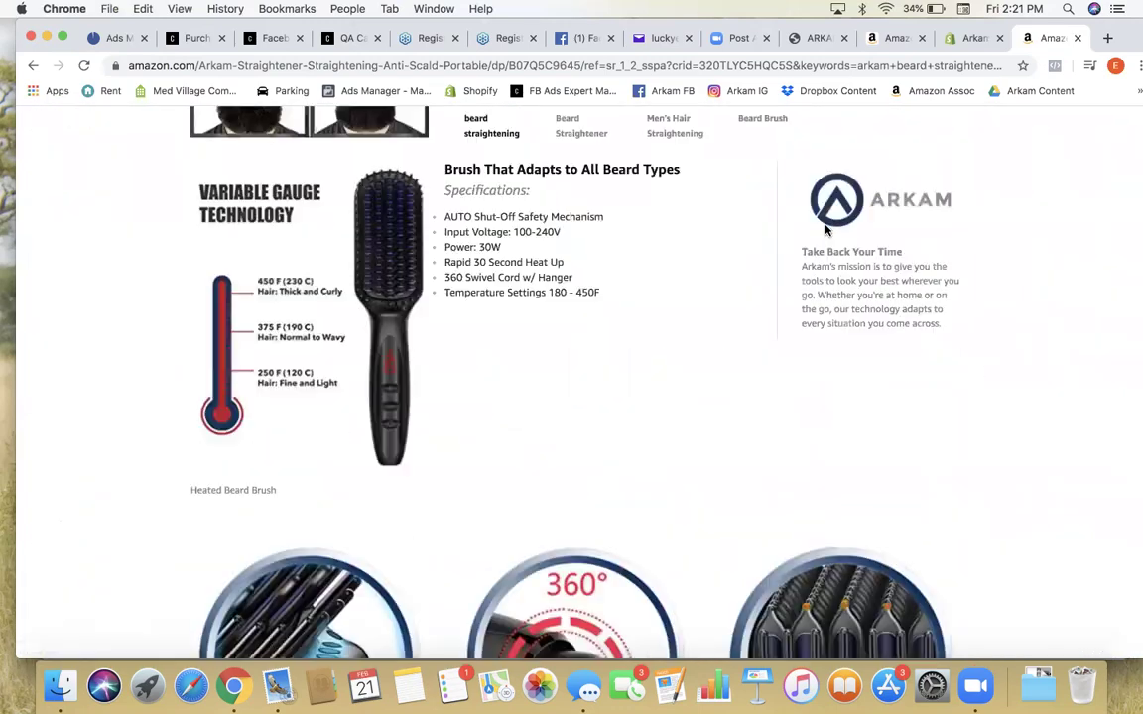
scroll(823, 232, "up", 5)
scroll(823, 232, "up", 7)
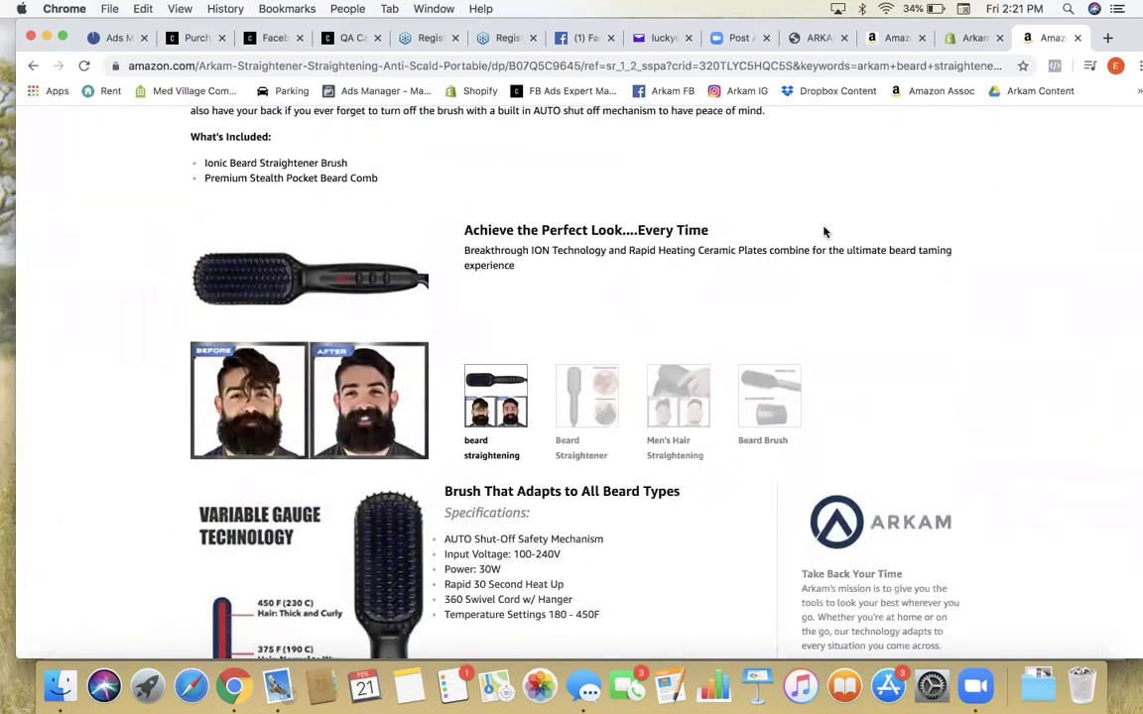
left_click(117, 37)
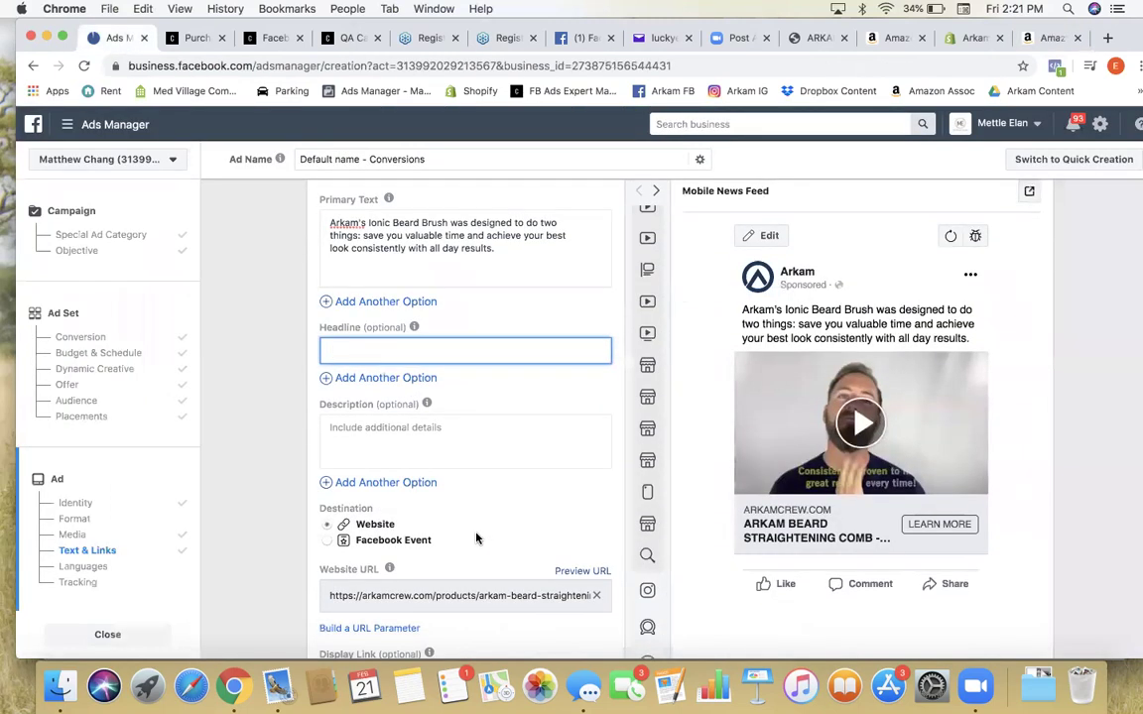
Step: Return to the $34.99 Arkam Premium Beard Straightener listing and look through it as far as the Above and Beyond text
left_click(898, 40)
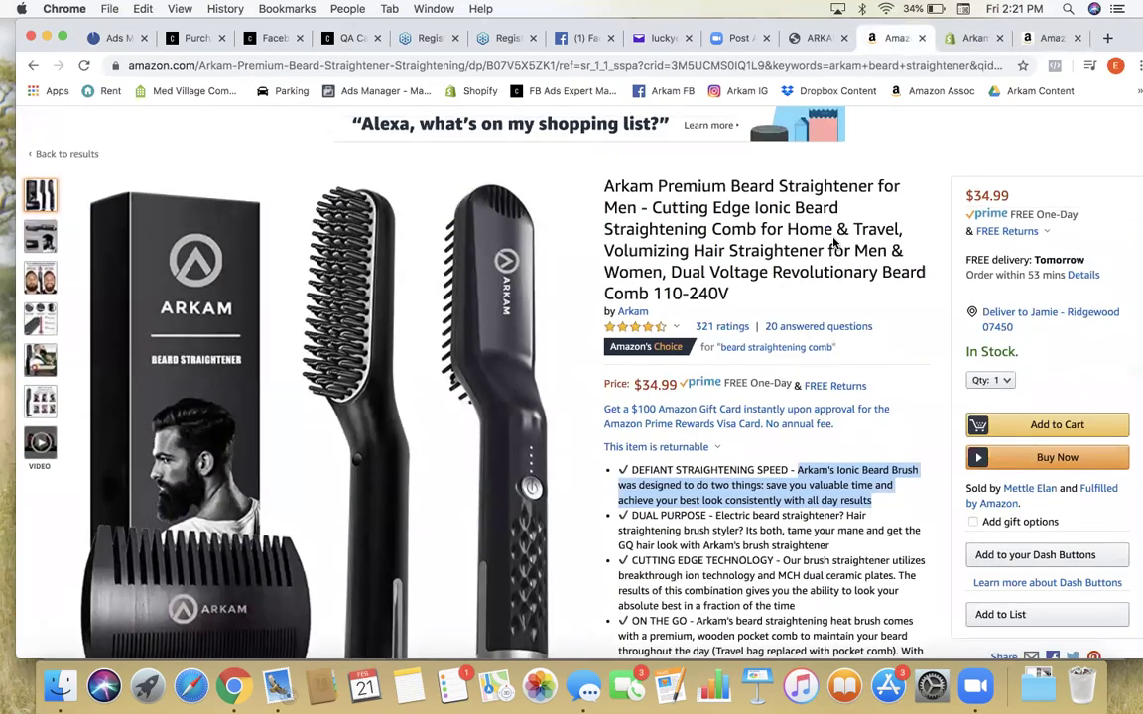
scroll(834, 241, "down", 5)
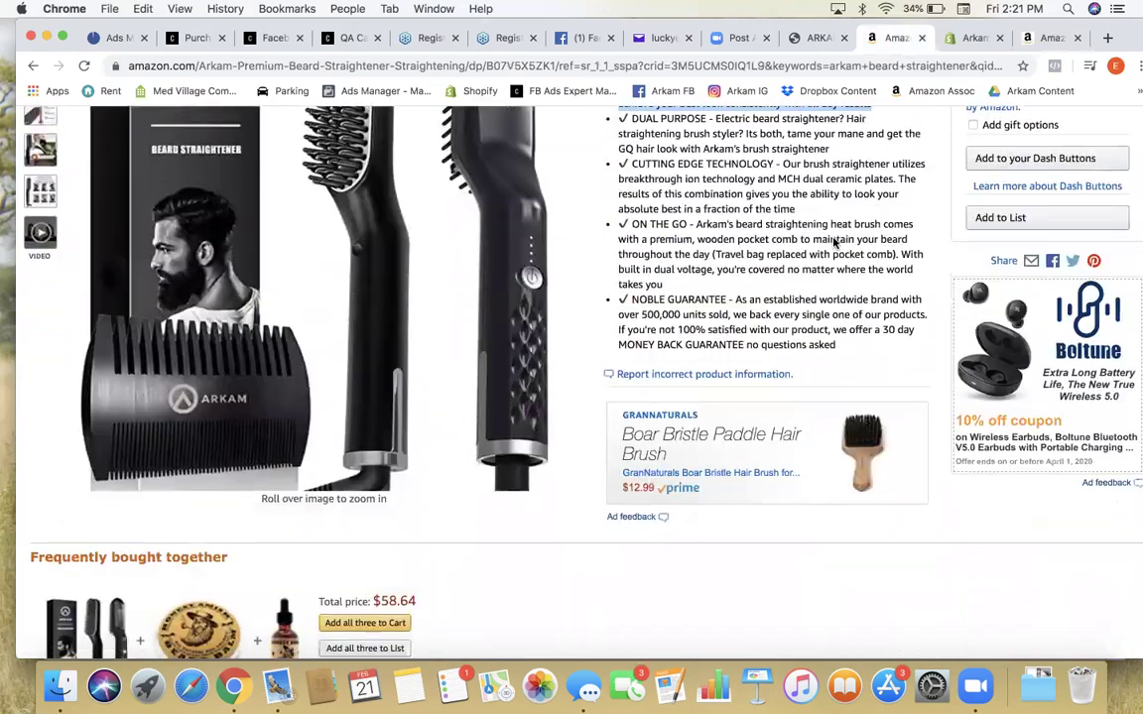
scroll(834, 241, "down", 10)
scroll(835, 241, "down", 4)
scroll(834, 243, "up", 8)
scroll(834, 245, "down", 4)
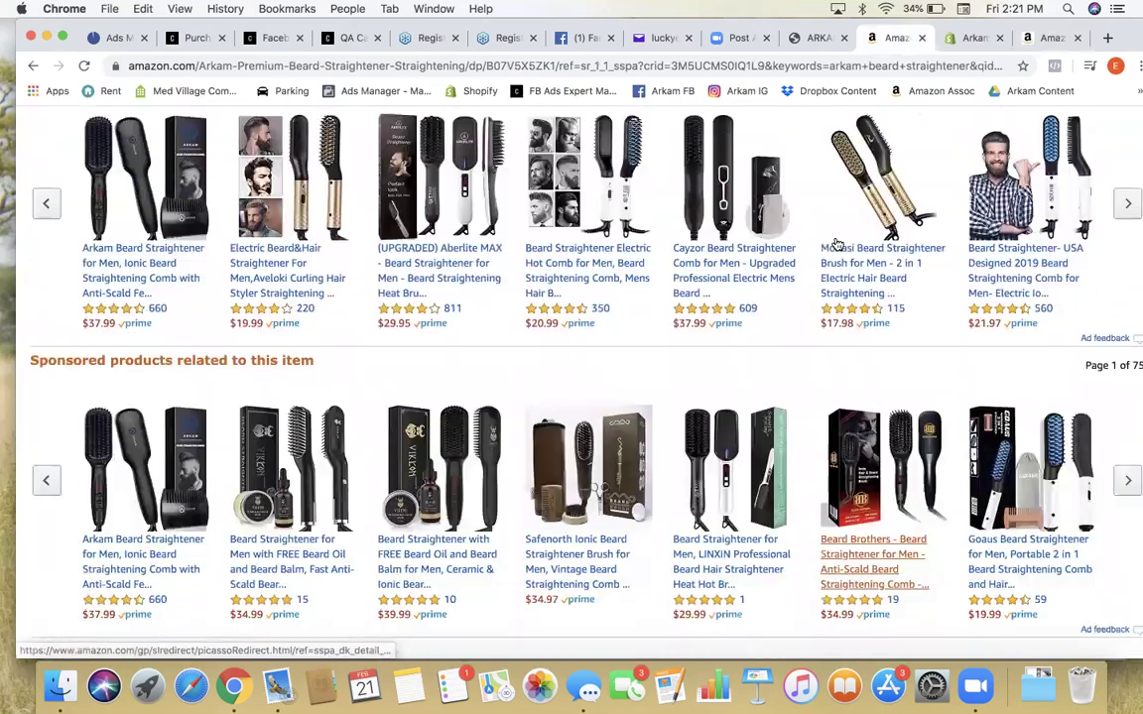
scroll(836, 244, "down", 6)
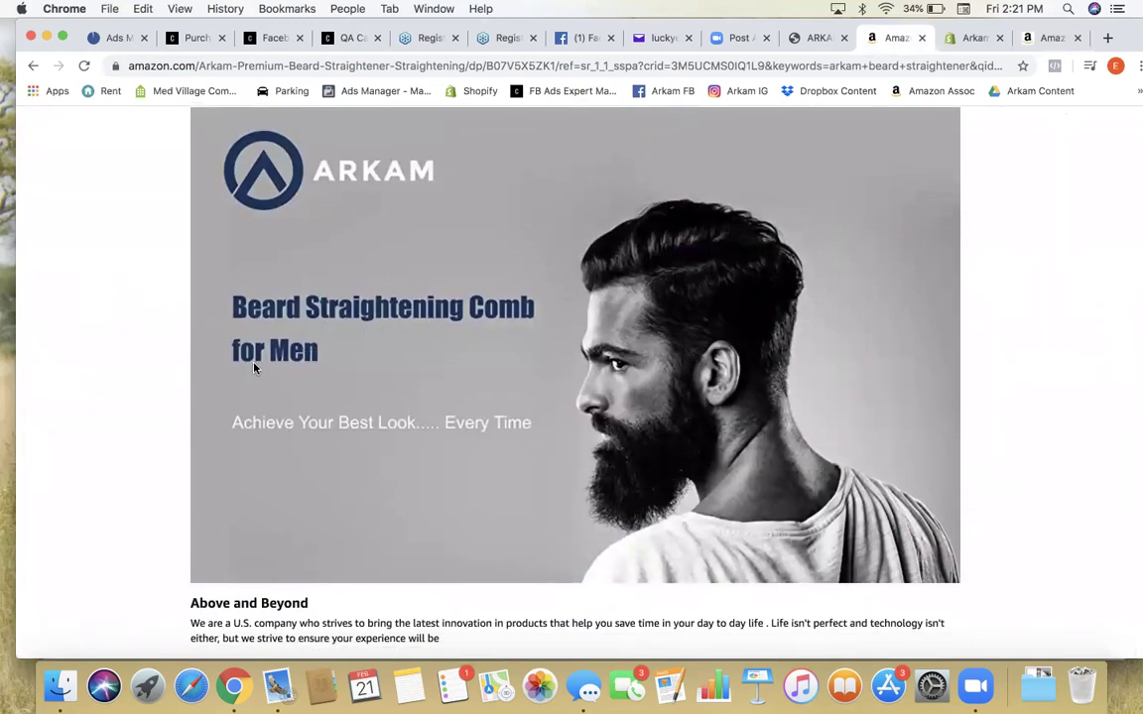
scroll(254, 367, "down", 3)
scroll(254, 366, "up", 2)
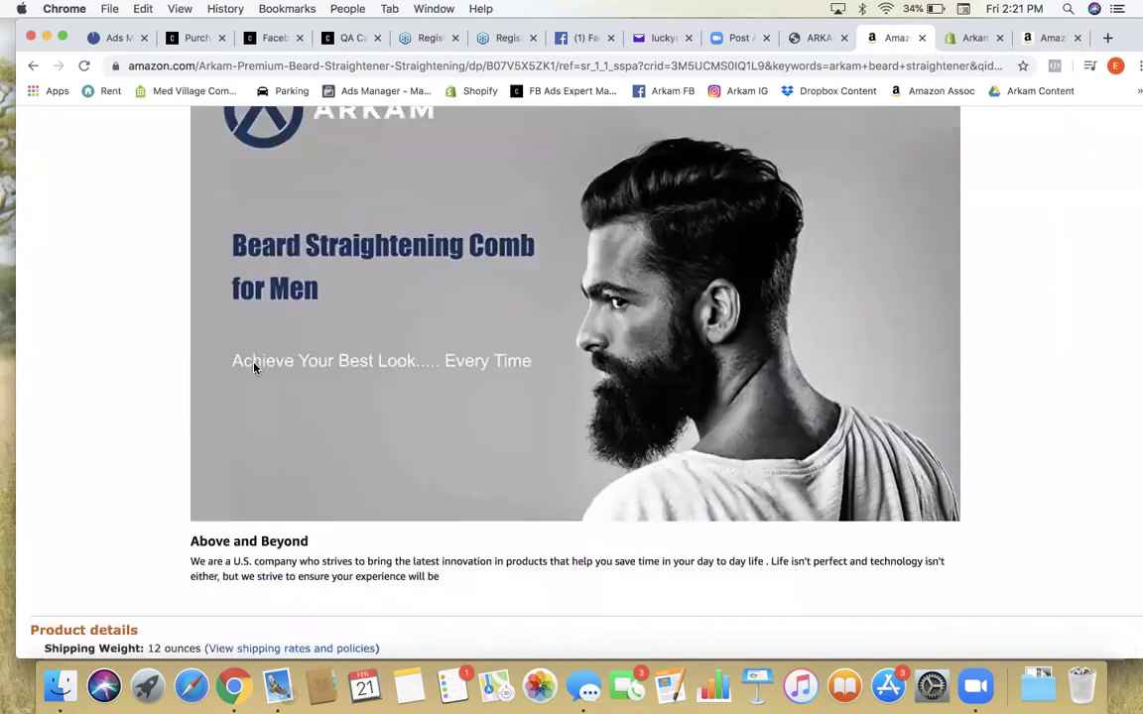
Step: Look back through the premium listing's product description, from the feature comparison up to Arkam's Mission
scroll(254, 367, "up", 10)
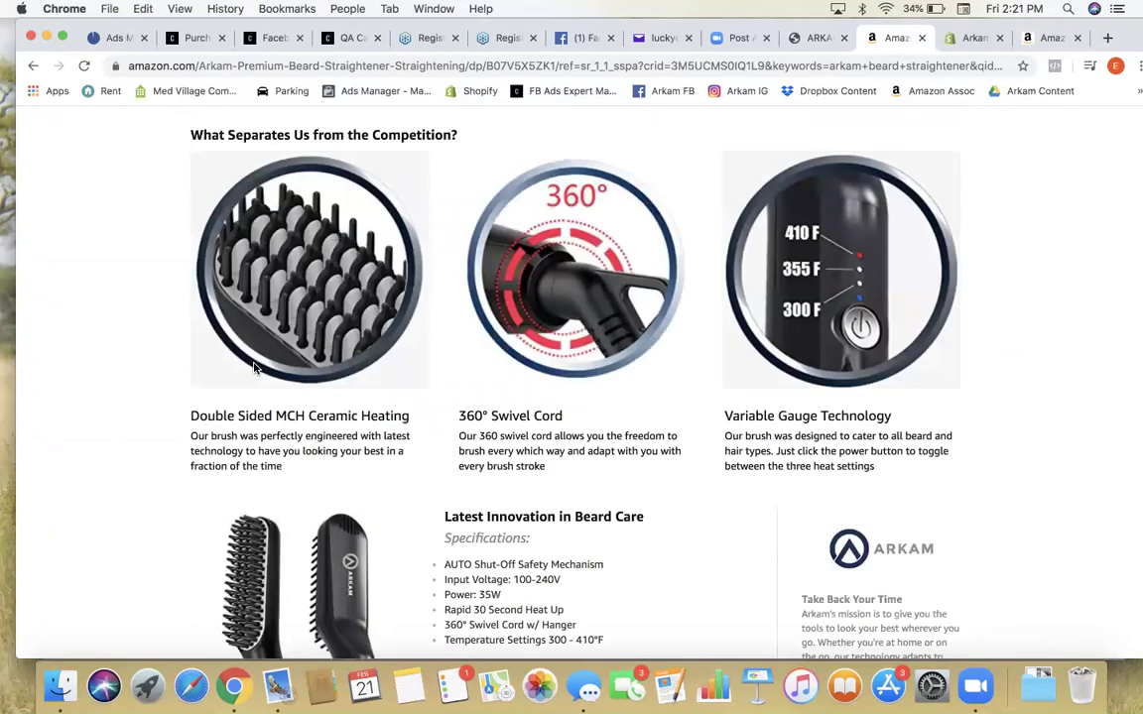
scroll(254, 367, "up", 3)
scroll(254, 367, "down", 4)
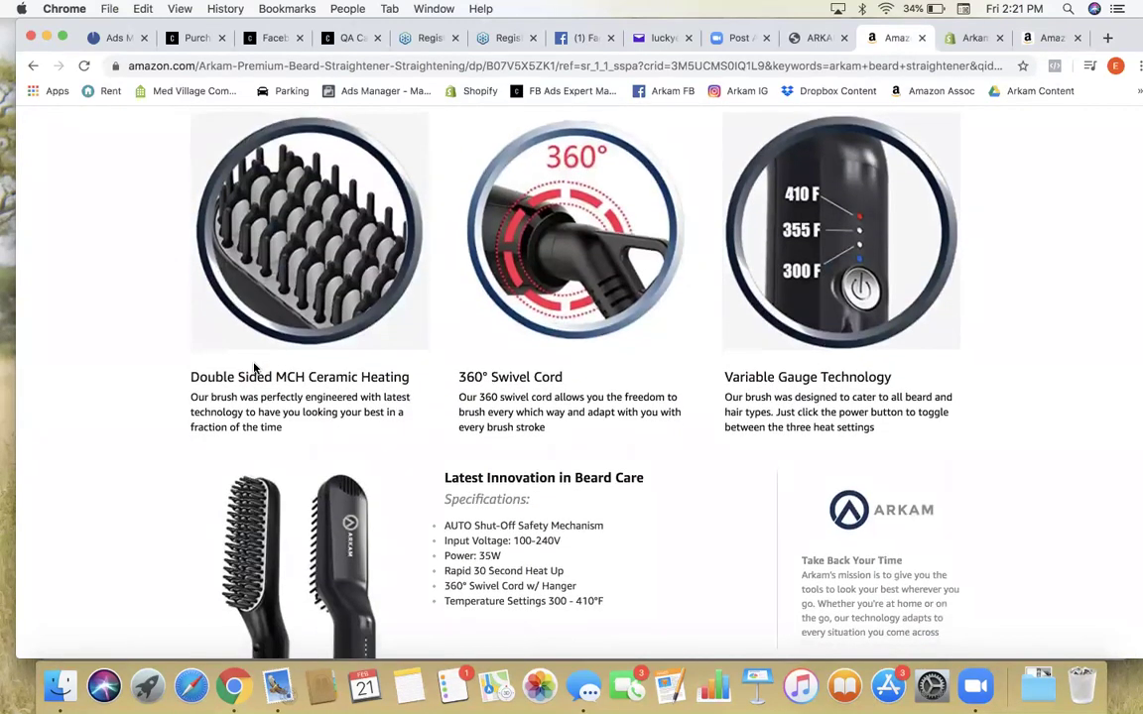
scroll(254, 367, "up", 4)
scroll(254, 367, "up", 7)
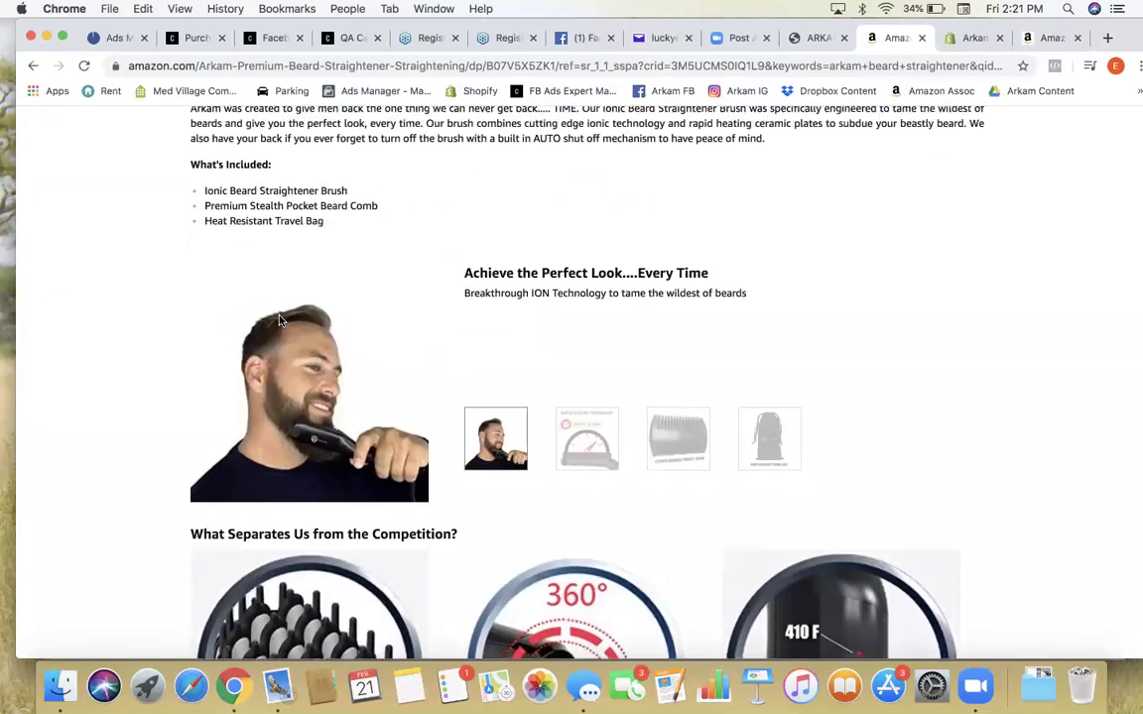
scroll(280, 321, "up", 2)
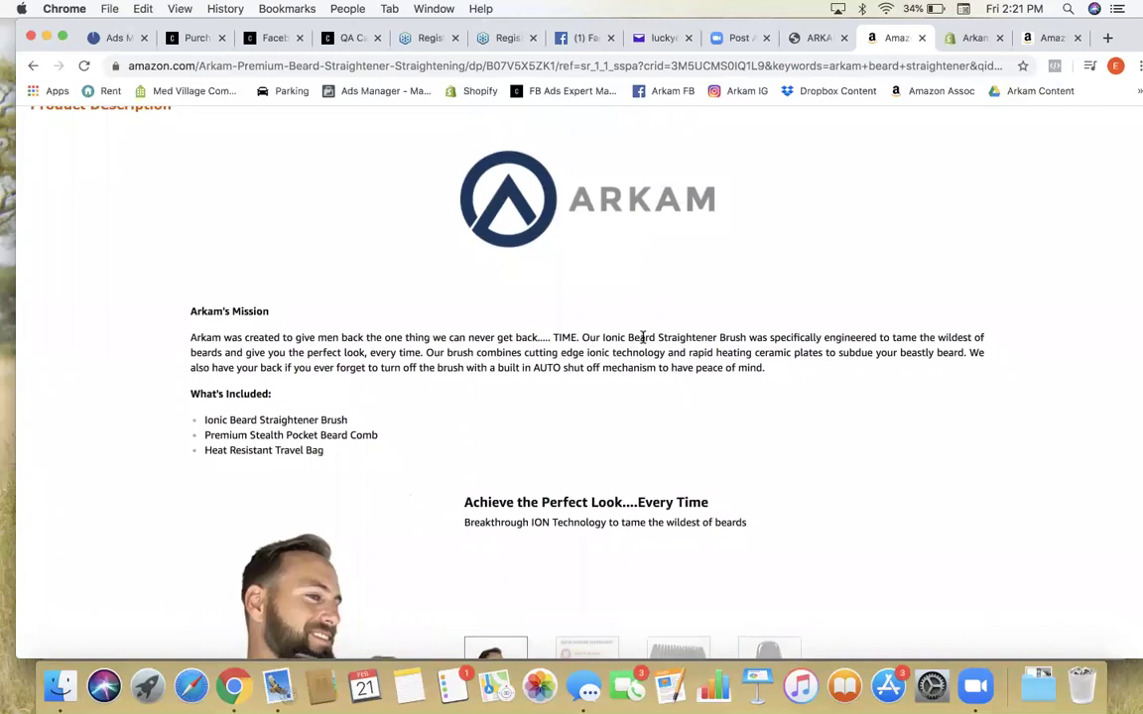
scroll(635, 344, "down", 1)
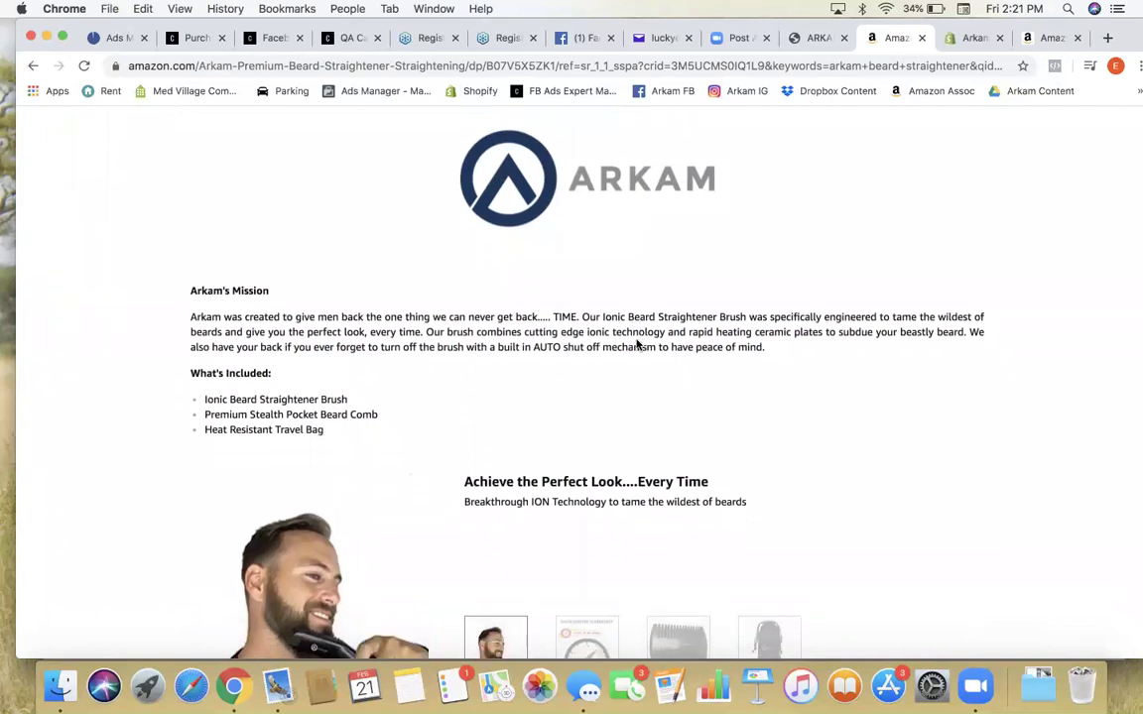
Step: Copy the "Achieve the Perfect Look....Every Time" heading from the premium listing into the ad's description in Ads Manager
mouse_move(464, 485)
left_mouse_down()
mouse_move(716, 486)
mouse_move(464, 482)
left_mouse_up()
key("super+c")
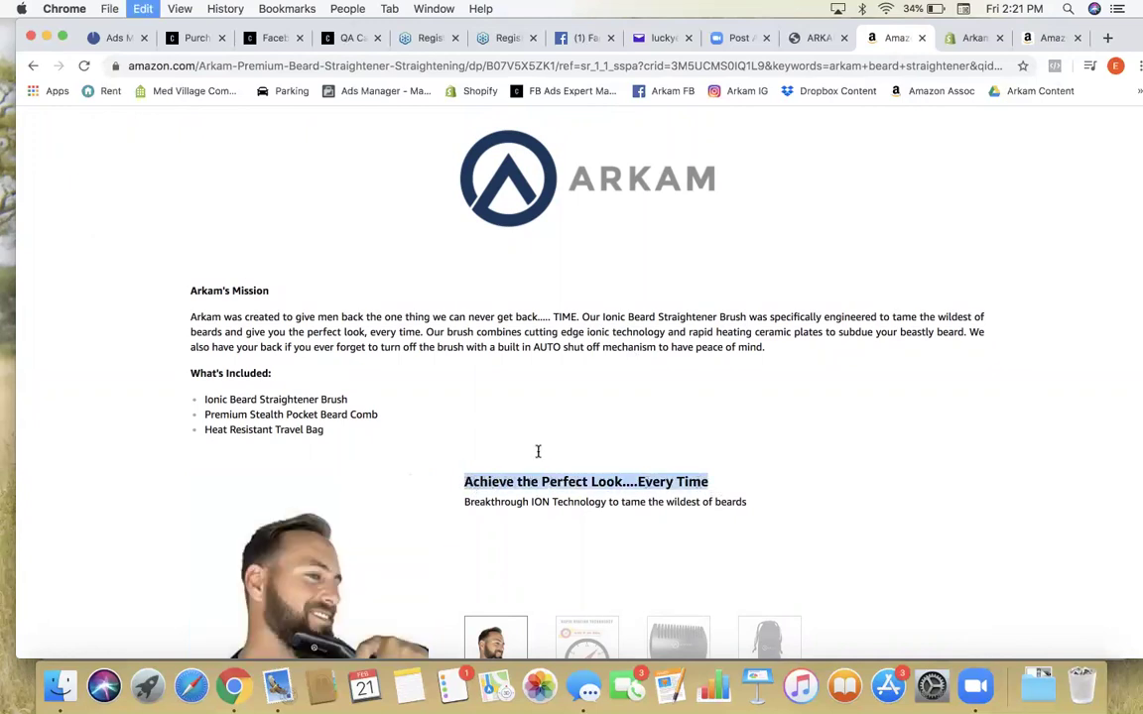
left_click(107, 38)
left_click(393, 432)
key("super+v")
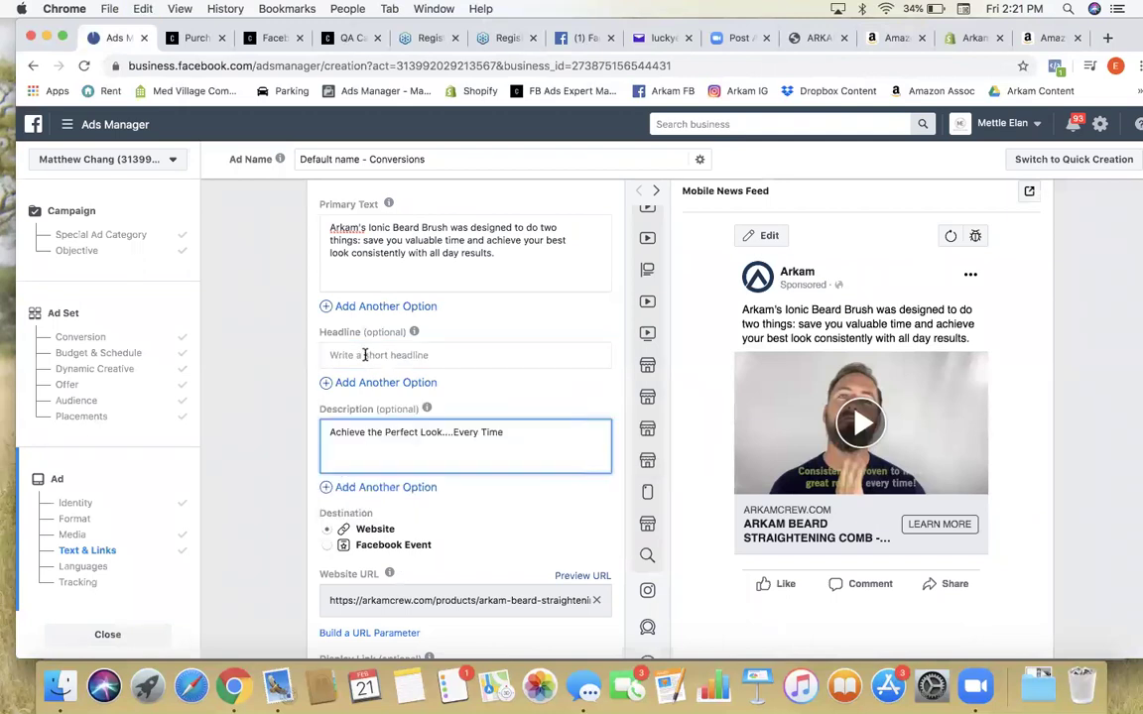
Step: Look through the anti-scald Amazon listing's product description and its "Beard Straightener for Men" banner for headline wording
left_click(496, 355)
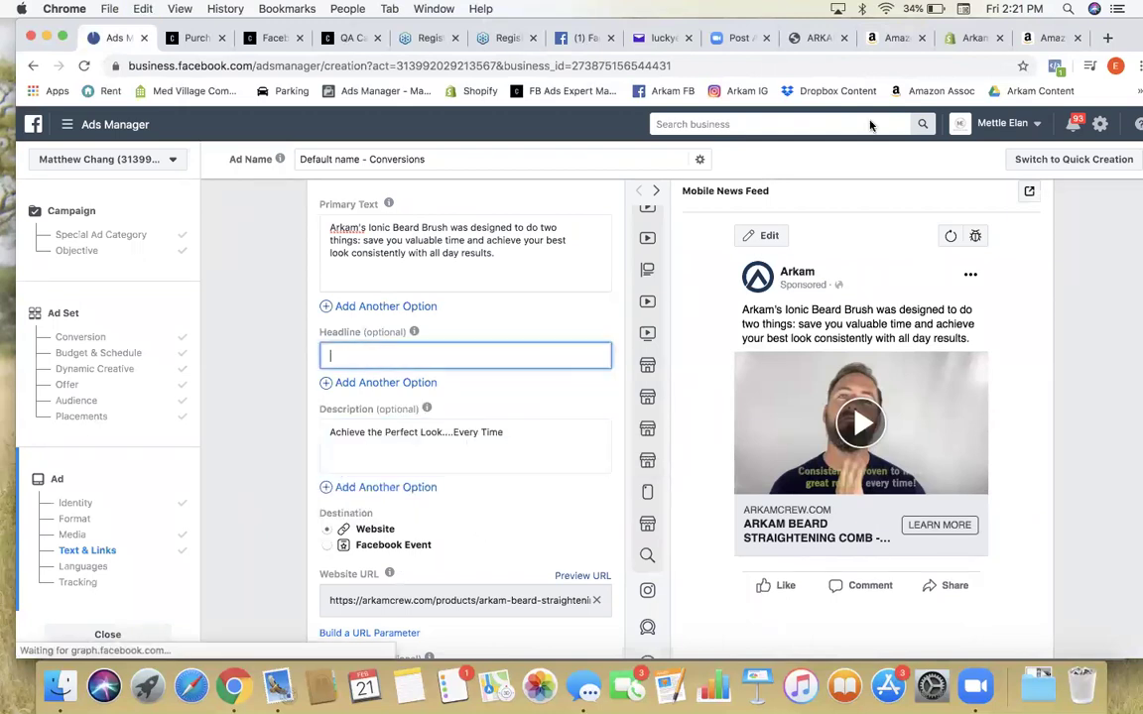
left_click(1027, 39)
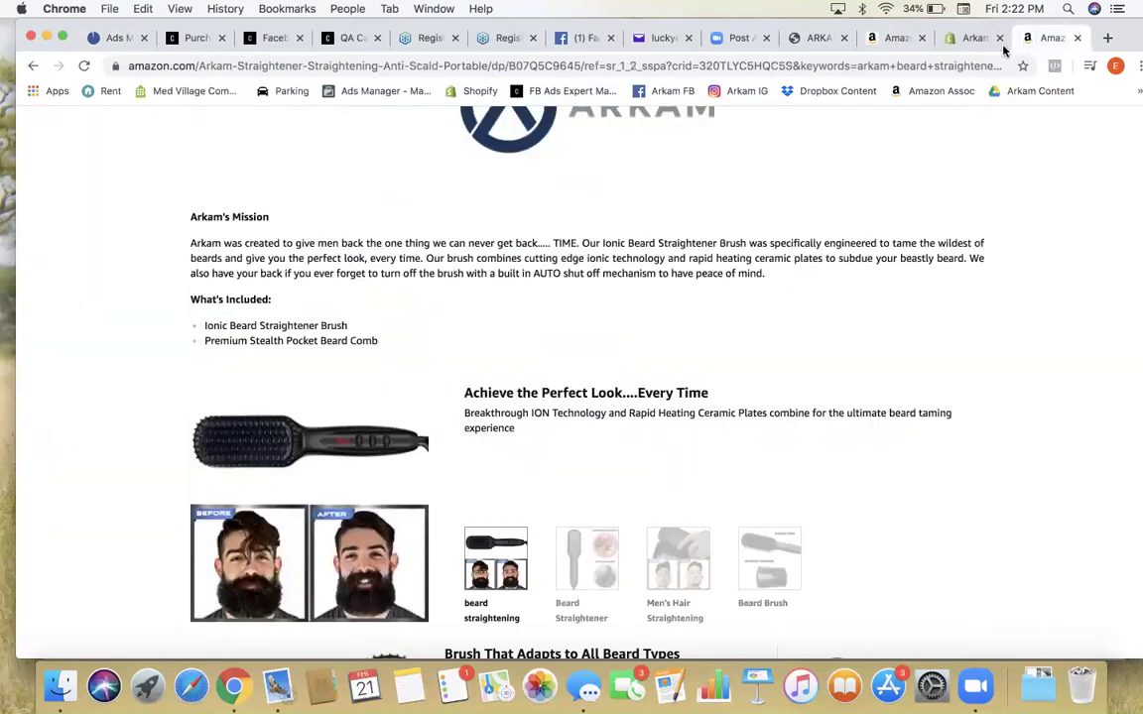
scroll(809, 297, "down", 5)
scroll(806, 300, "down", 10)
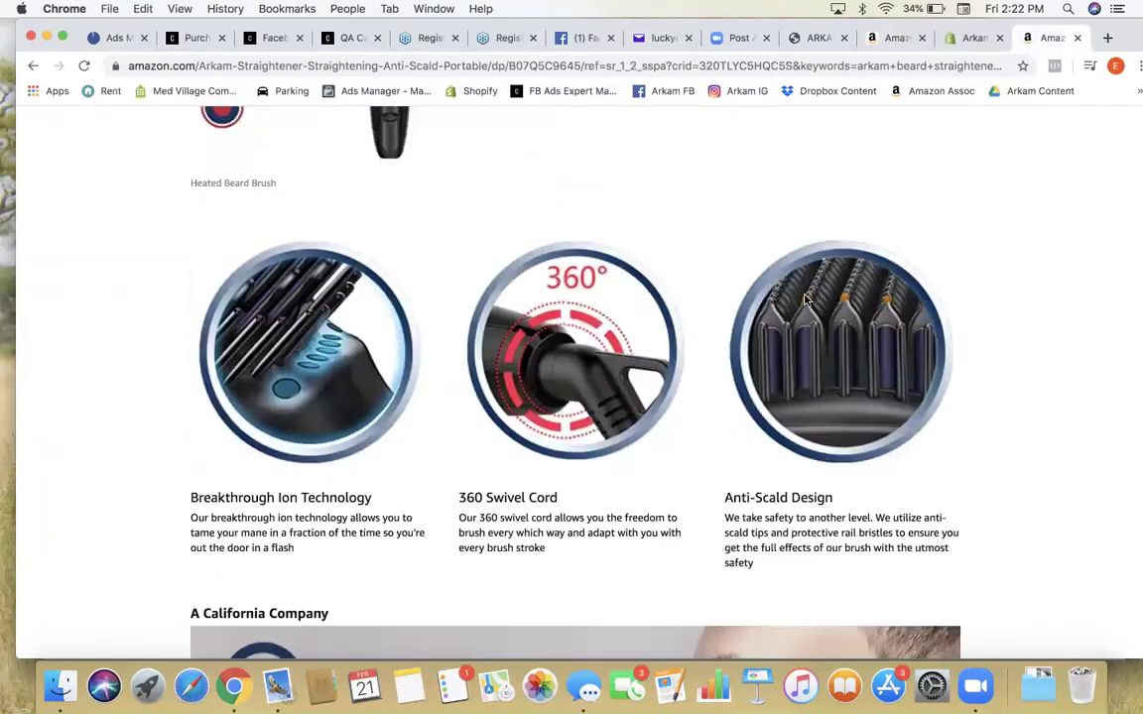
scroll(805, 299, "up", 5)
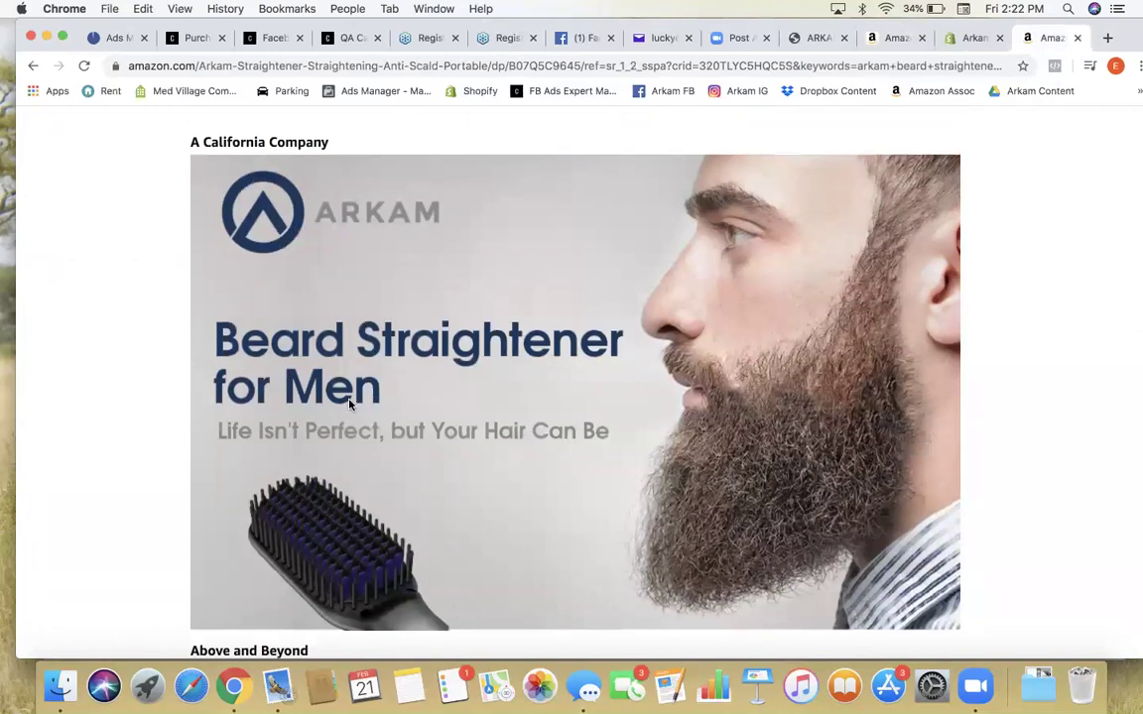
scroll(333, 408, "down", 1)
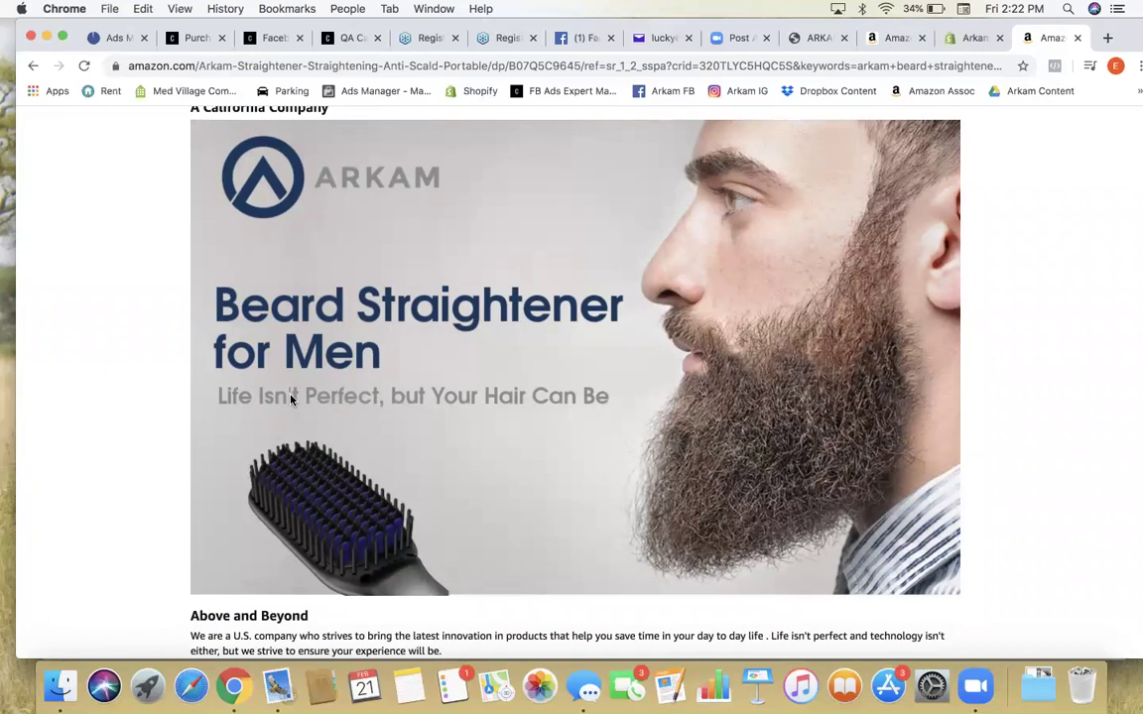
scroll(313, 383, "down", 3)
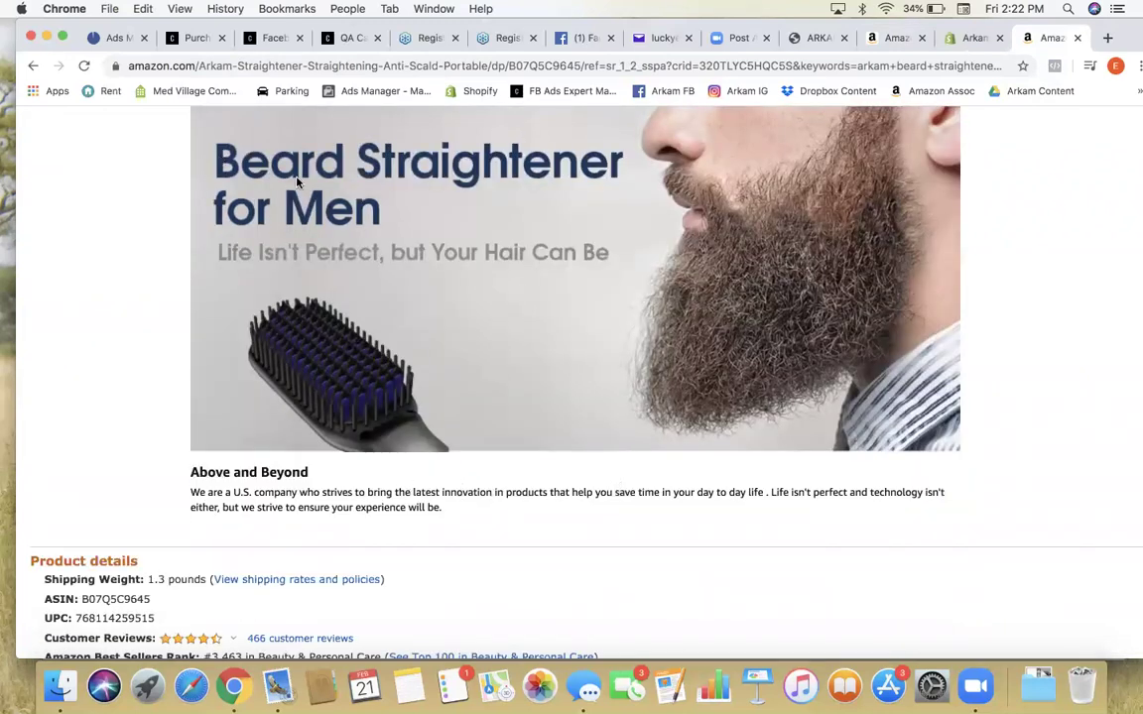
Step: Return to Ads Manager and enter "Beard Straightener for men" as the ad headline, using the spelling suggestion for Straightener
left_click(116, 42)
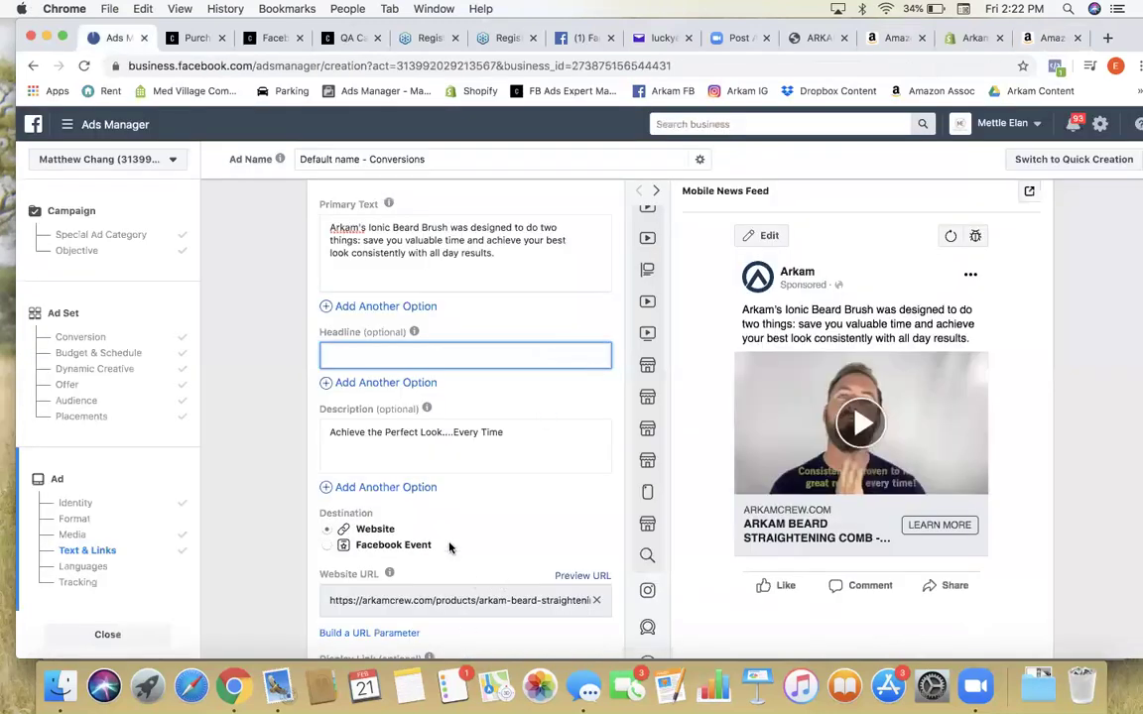
type("BE")
key("BackSpace")
key("BackSpace")
key("BackSpace")
key("BackSpace")
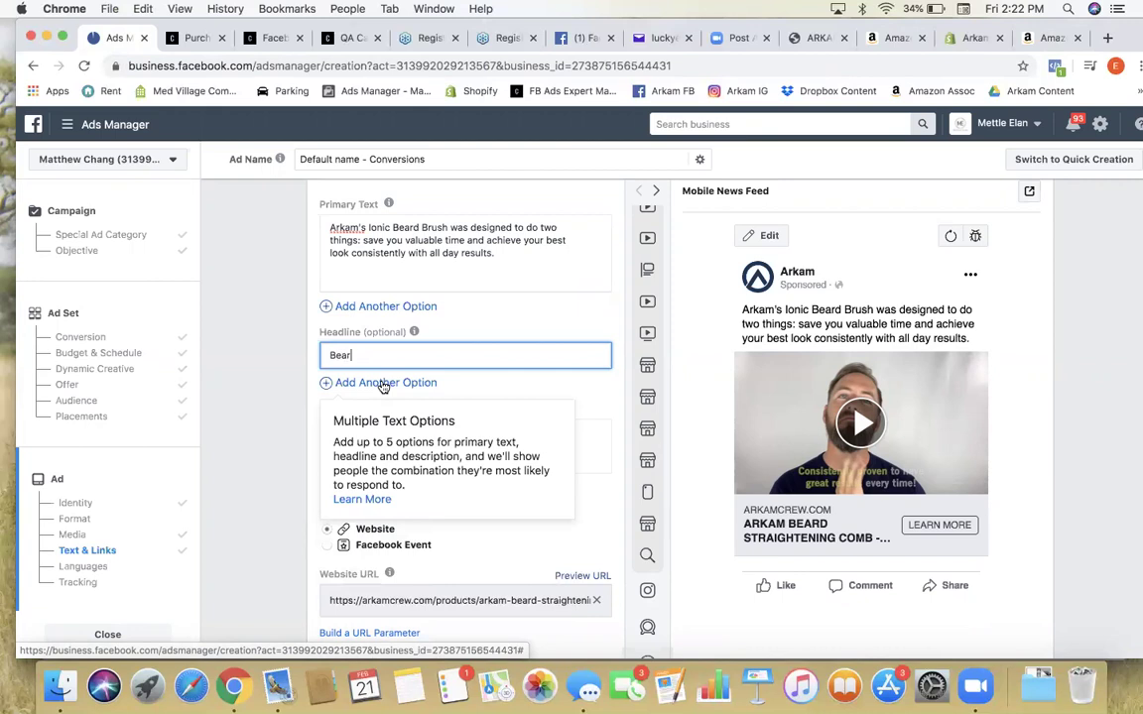
type("ard Straightner")
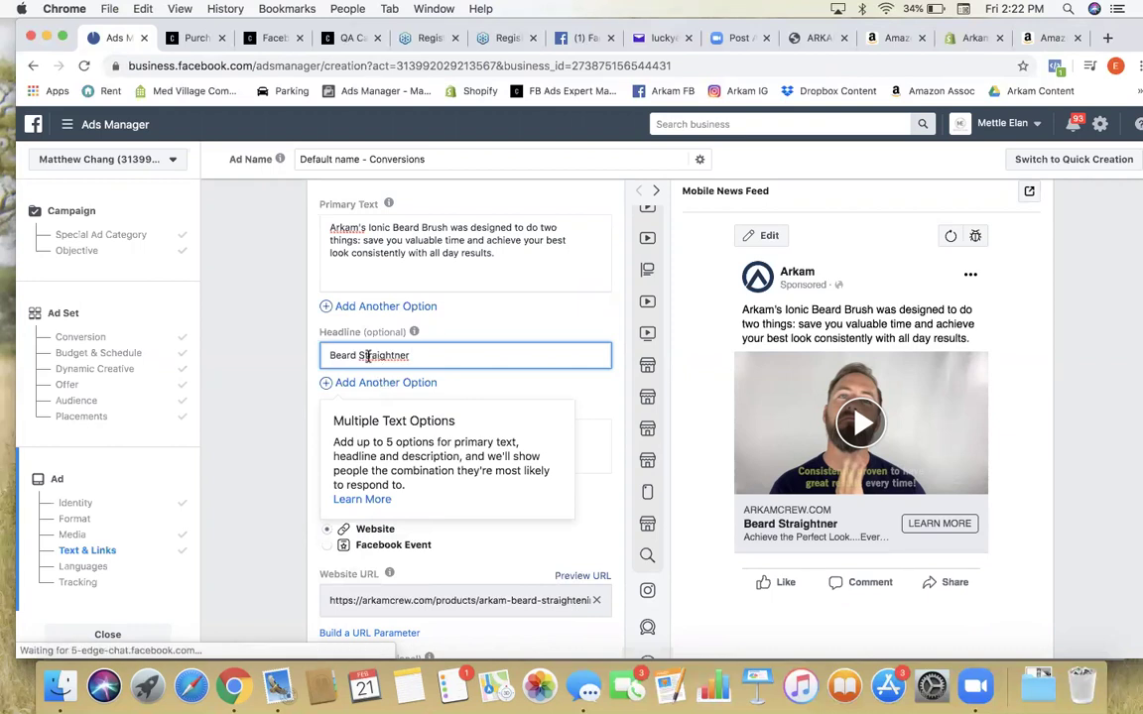
right_click(377, 356)
left_click(481, 364)
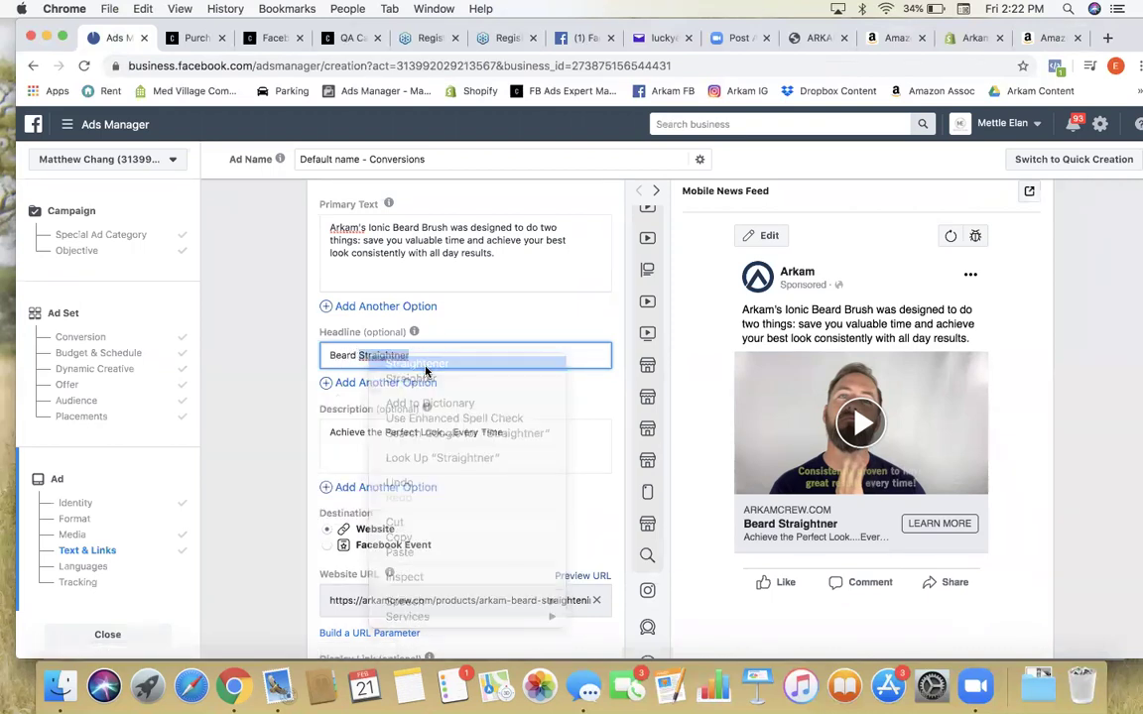
type("For")
type("f")
type("r men")
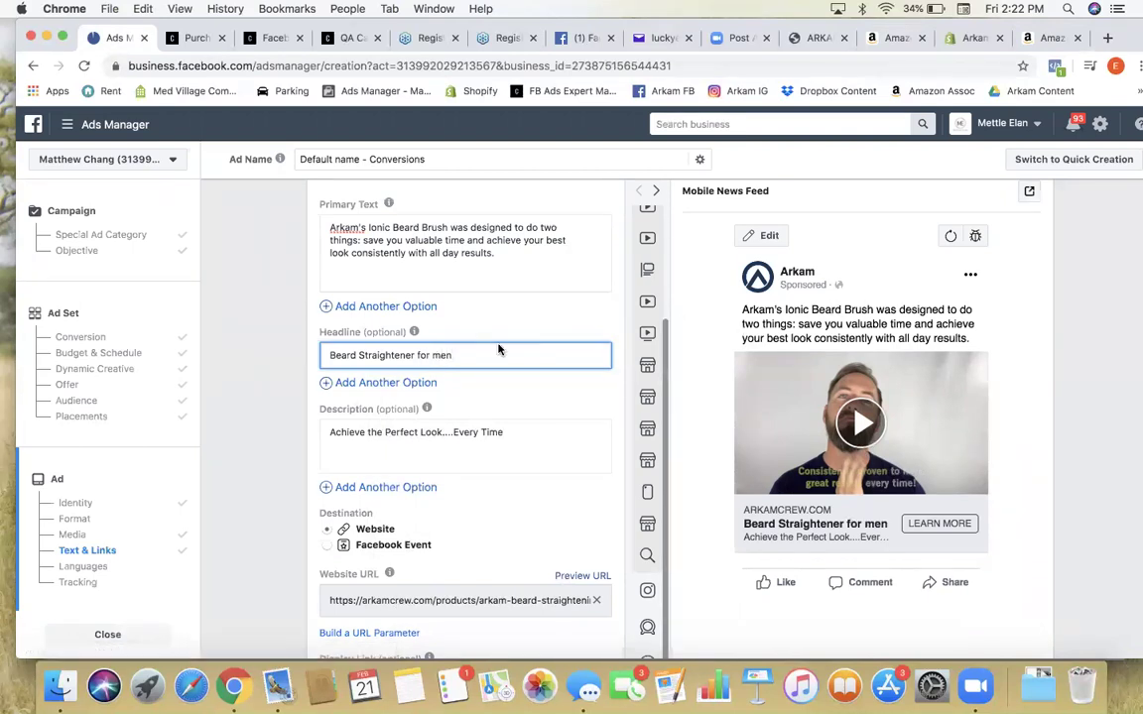
Step: Capitalize the last two words of the headline so it reads "Beard Straightener For Men"
left_click(420, 354)
key("BackSpace")
type("F")
left_click(442, 354)
key("BackSpace")
type("M")
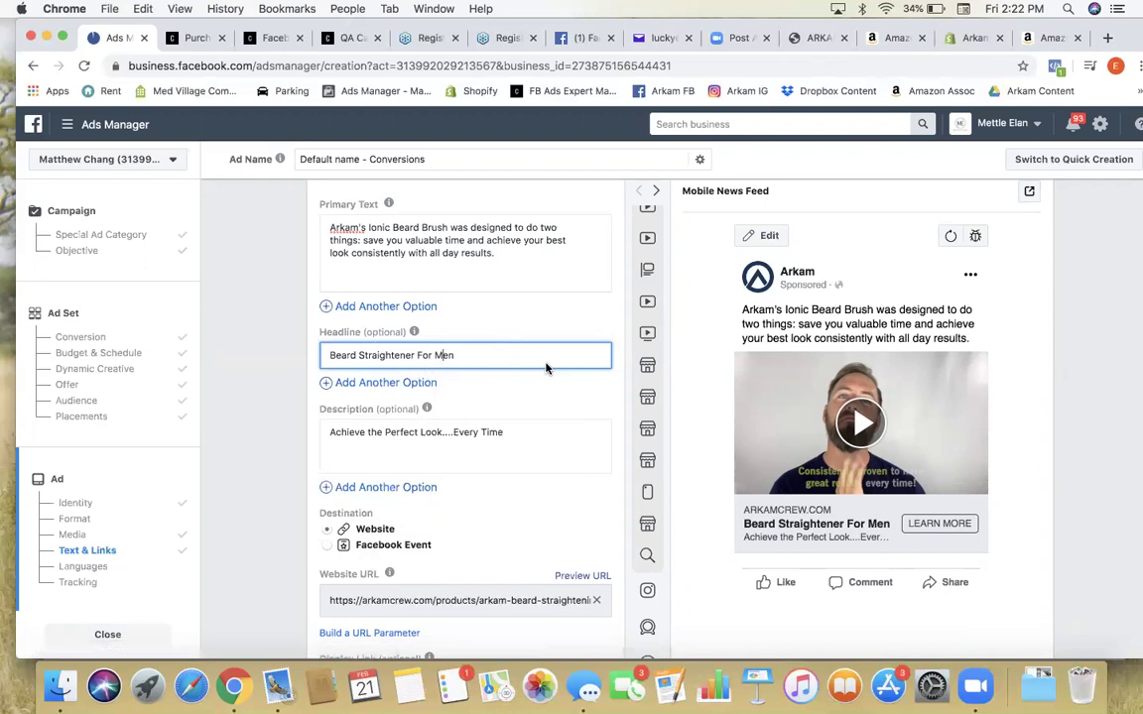
Step: Shorten the dots in the ad description to "Achieve the Perfect Look. Every Time", and delete the whole description text
left_click(546, 434)
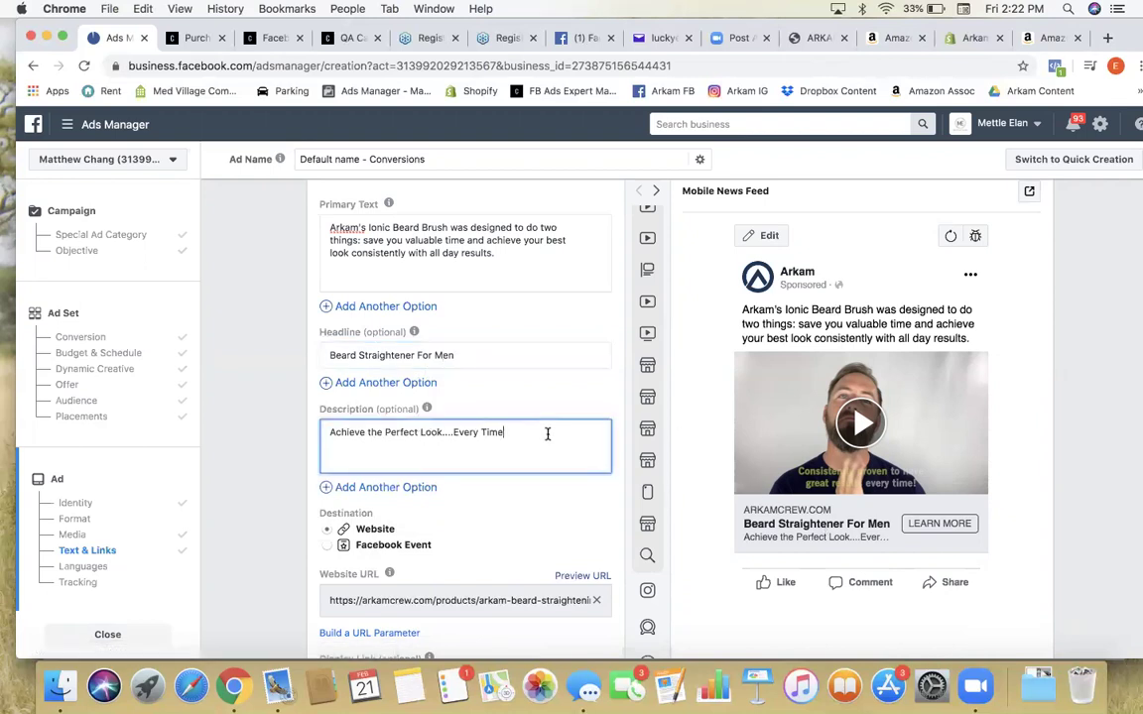
left_click(451, 433)
key("BackSpace")
key("BackSpace")
key("BackSpace")
key("BackSpace")
type("k.")
left_click_drag(499, 432, 333, 430)
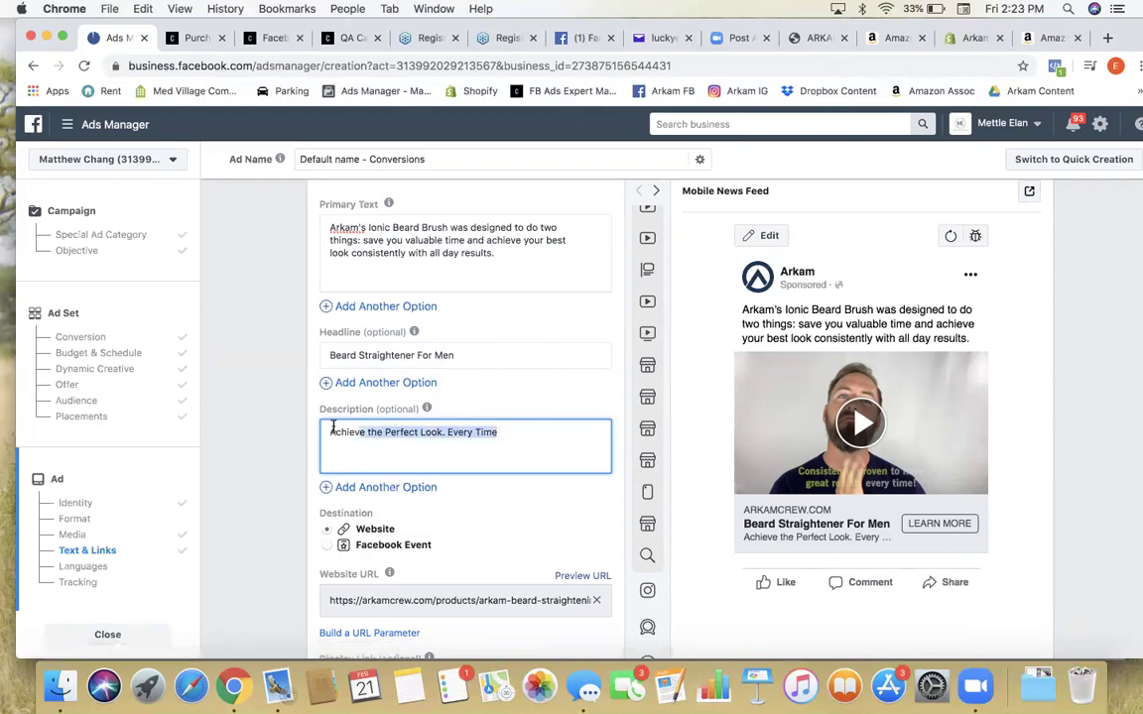
key("BackSpace")
Step: Look through the anti-scald Amazon listing's feature sections and "Beard Straightener for Men" banner for ad description wording
left_click(1042, 40)
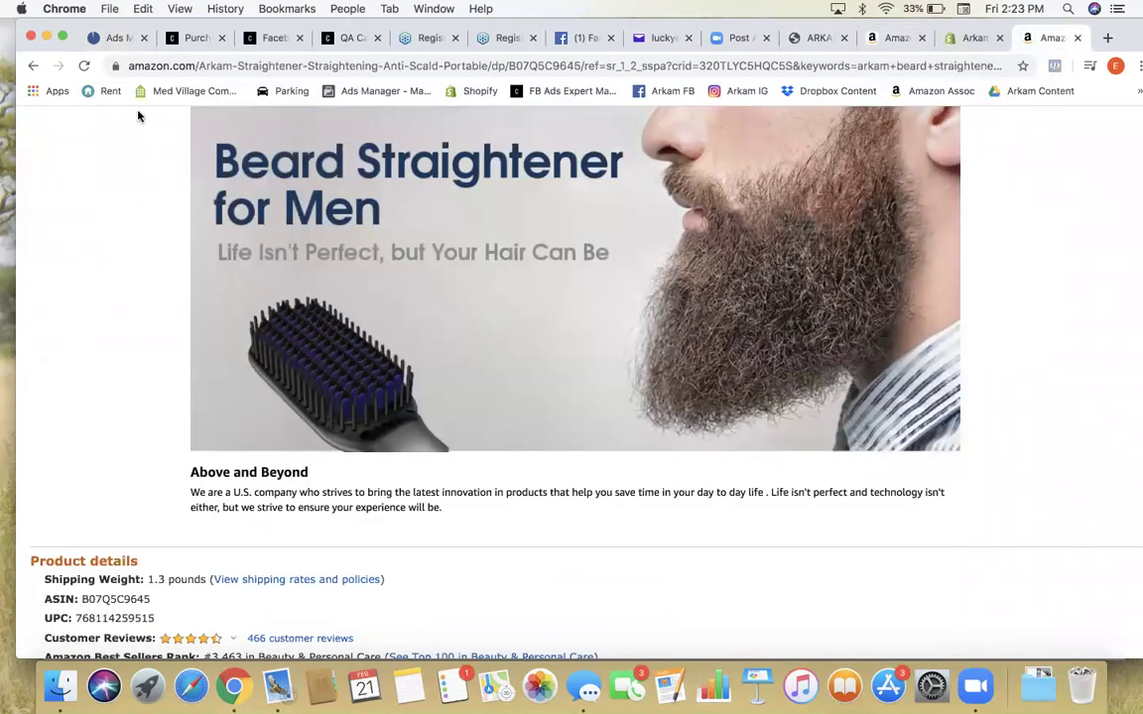
scroll(451, 233, "up", 5)
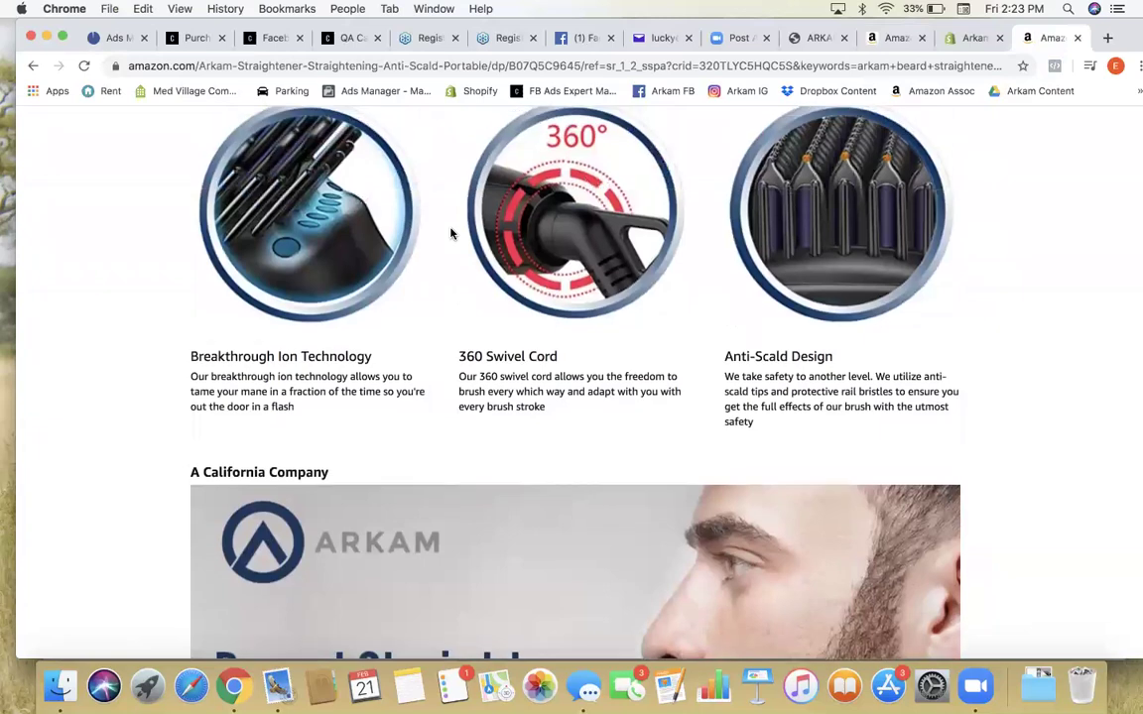
scroll(451, 233, "up", 5)
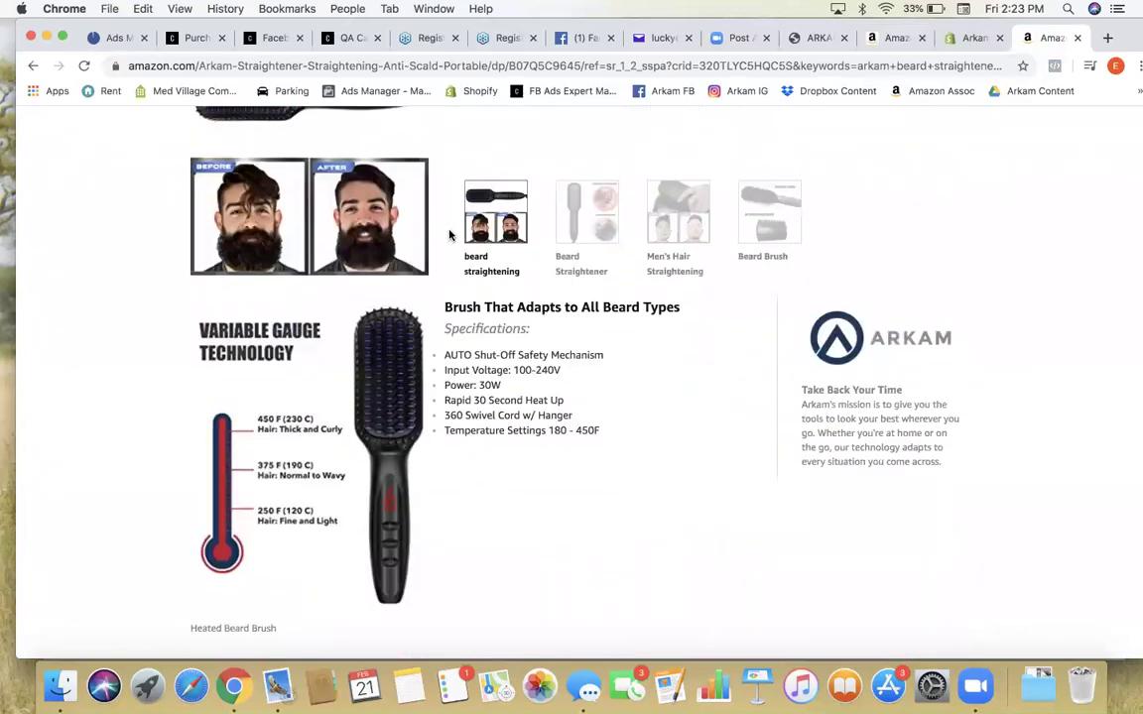
scroll(450, 233, "up", 6)
scroll(450, 234, "down", 8)
scroll(449, 234, "down", 15)
scroll(451, 235, "up", 6)
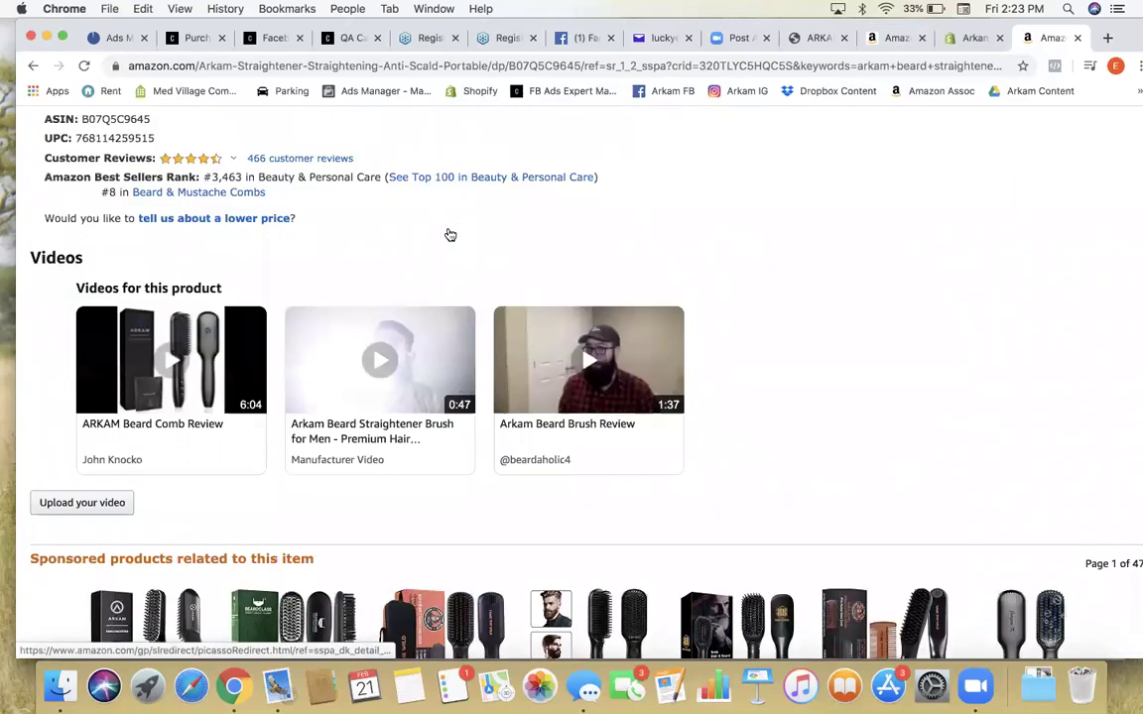
scroll(451, 234, "up", 10)
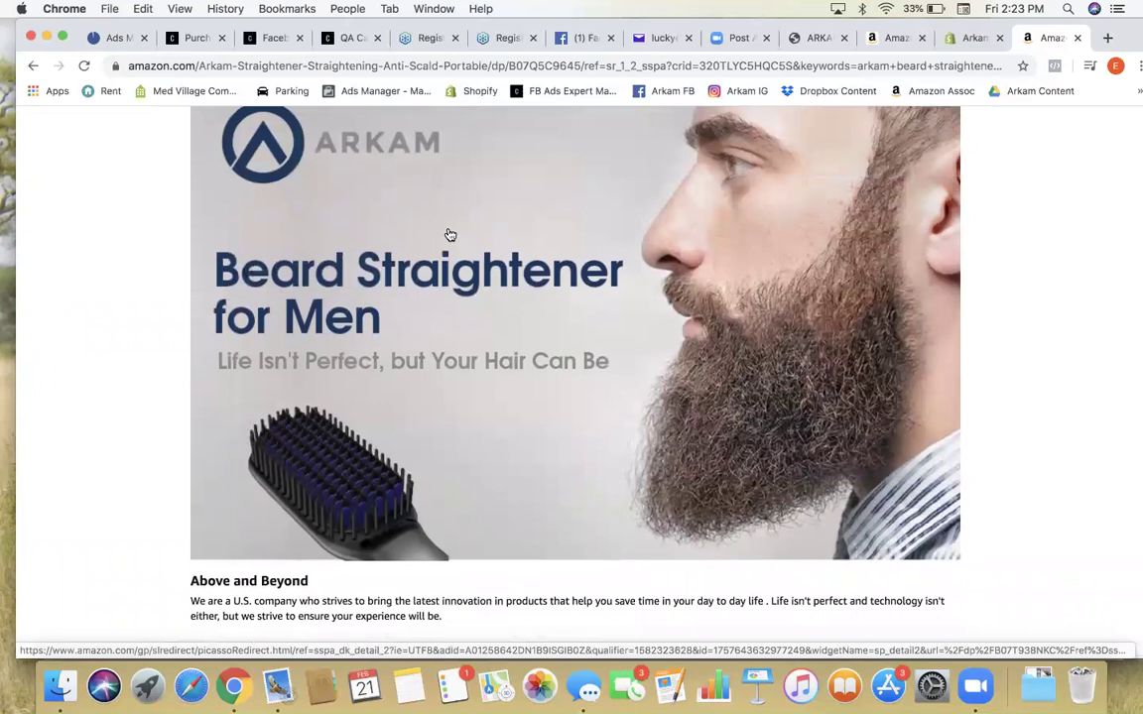
Step: Return to Ads Manager and enter the Amazon banner's tagline "Life Isn't Perfect, but Your Hair Can Be" as the ad description
left_click(111, 38)
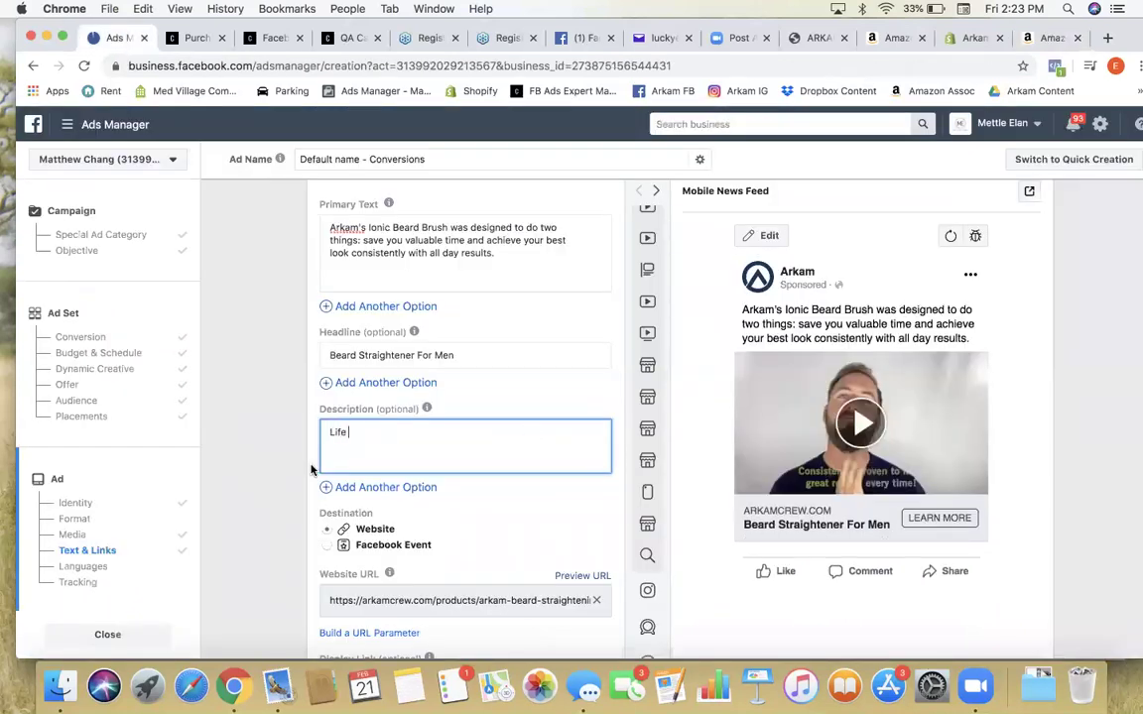
left_click(892, 40)
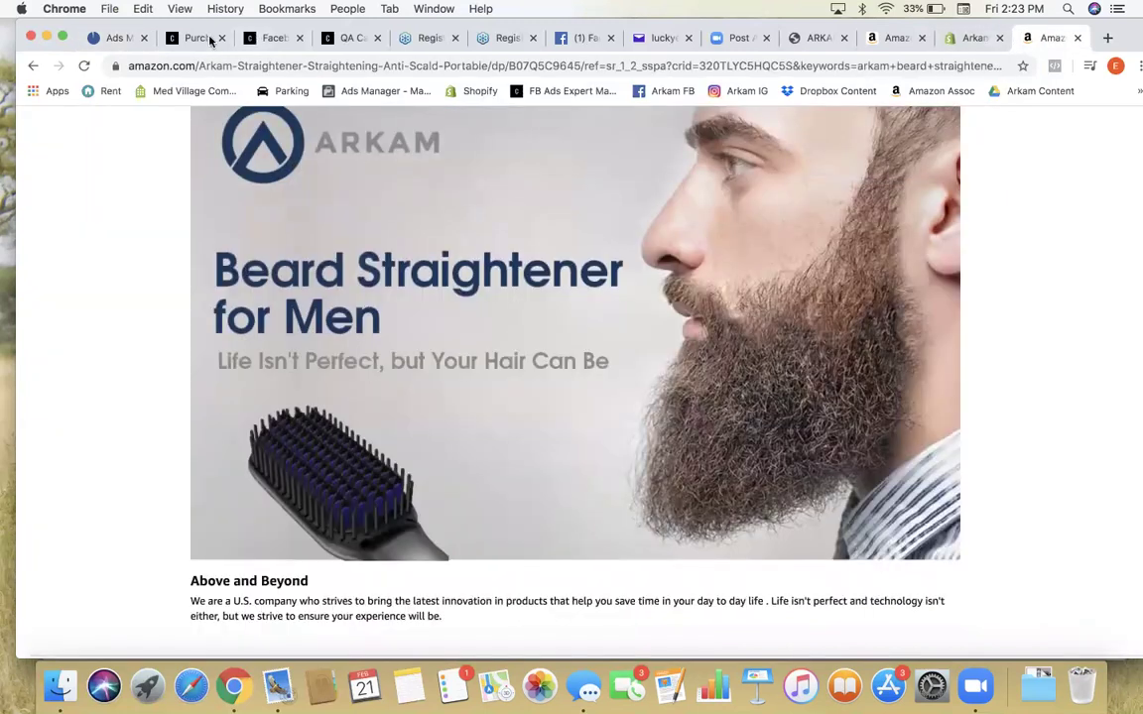
left_click(117, 39)
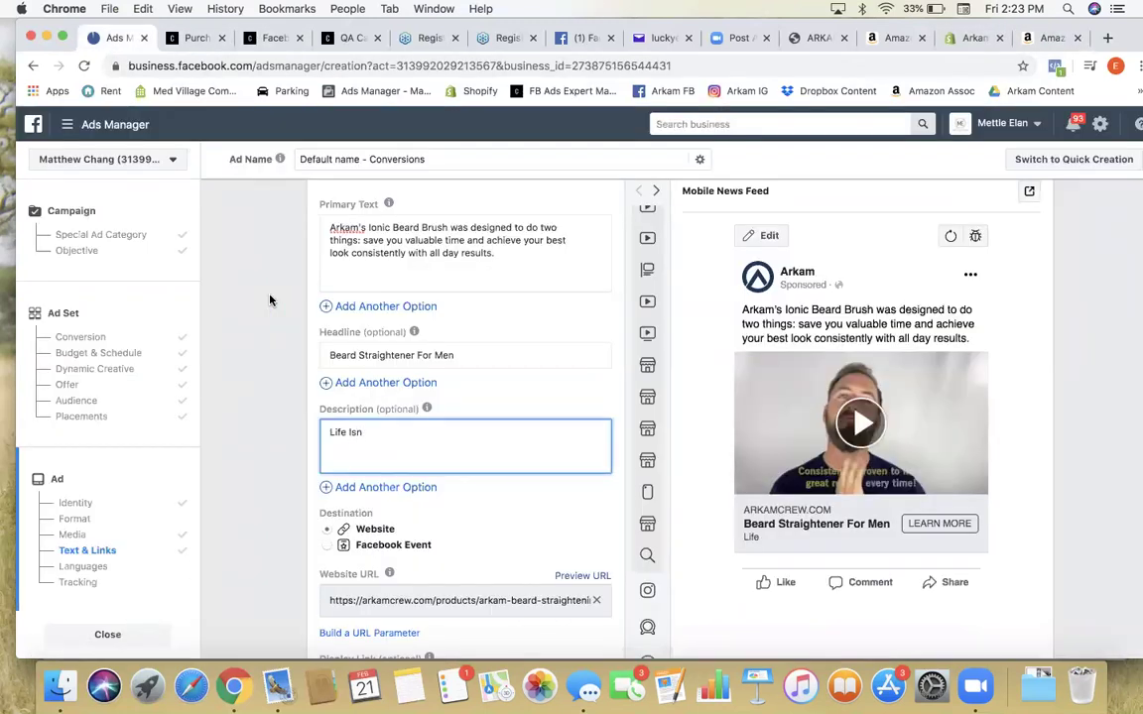
type("'t pe")
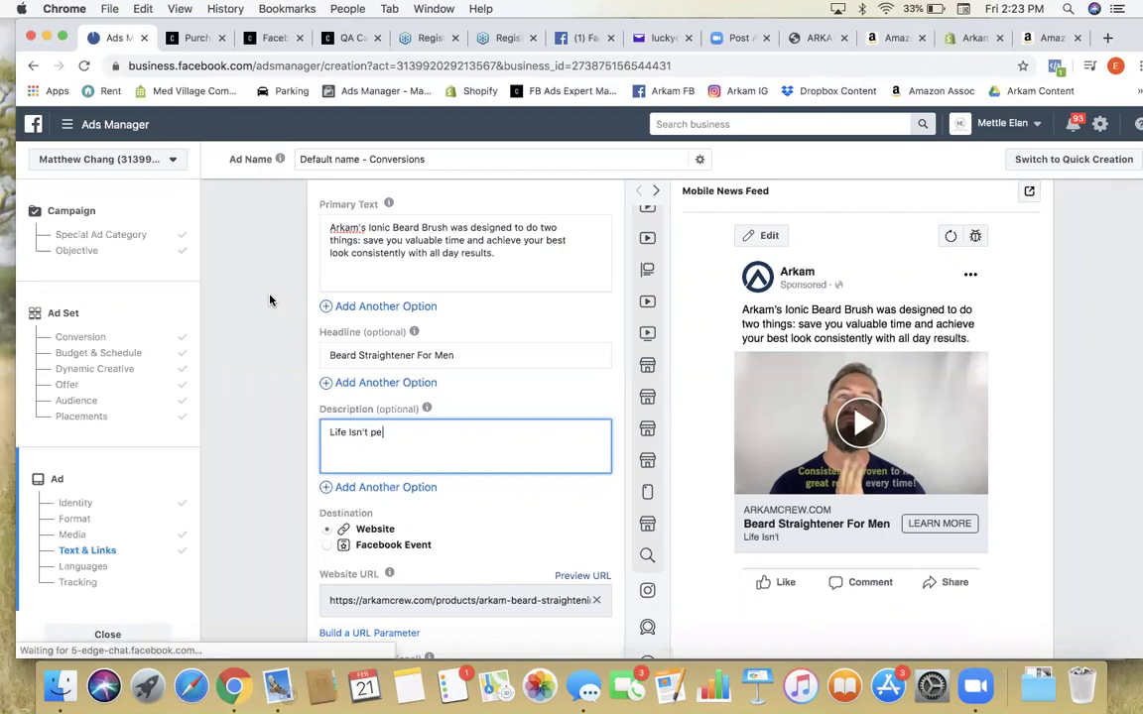
type(" Perfect,")
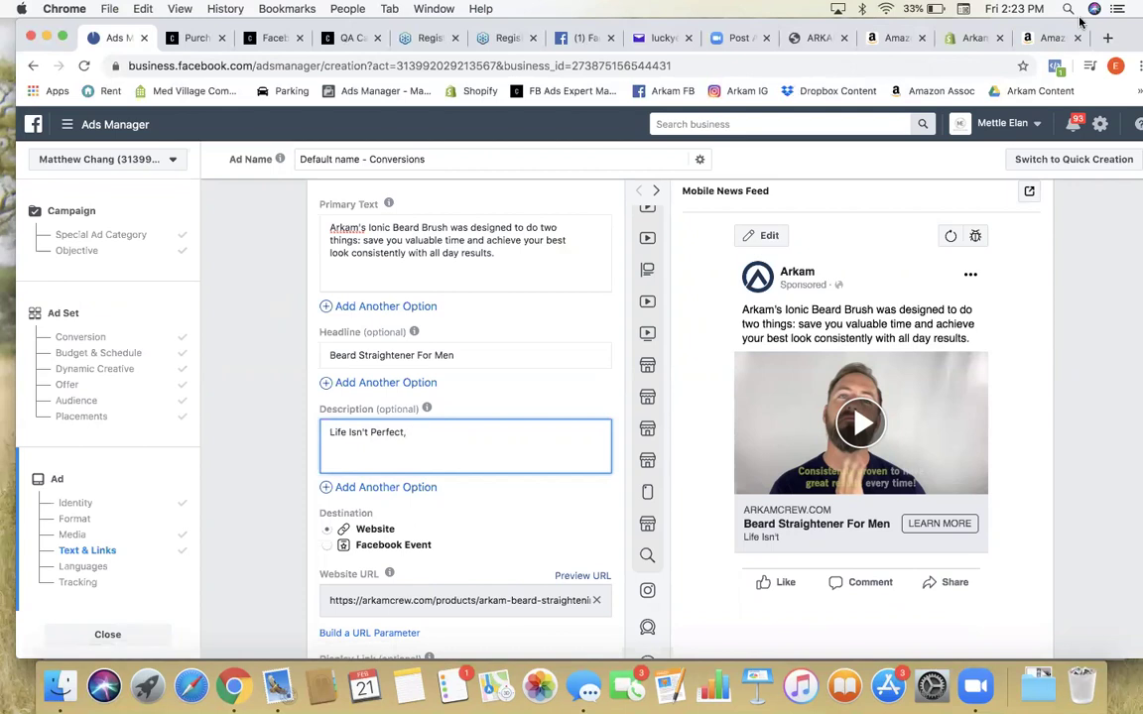
left_click(1030, 43)
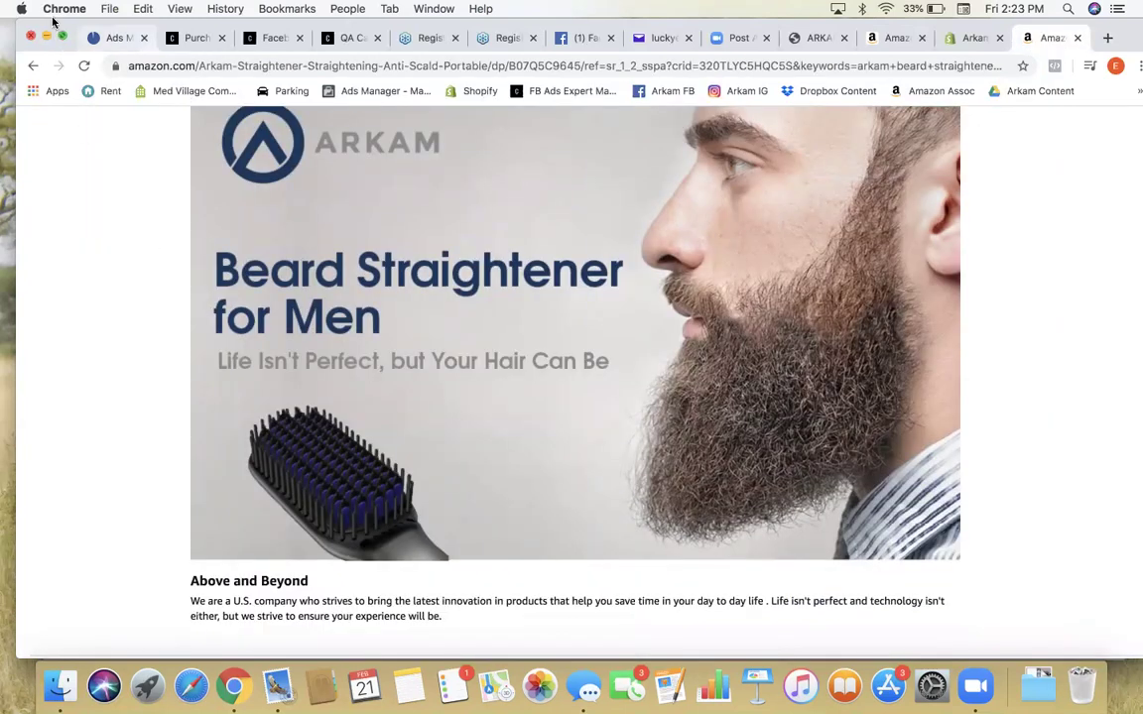
left_click(111, 38)
type("fect, buy Your")
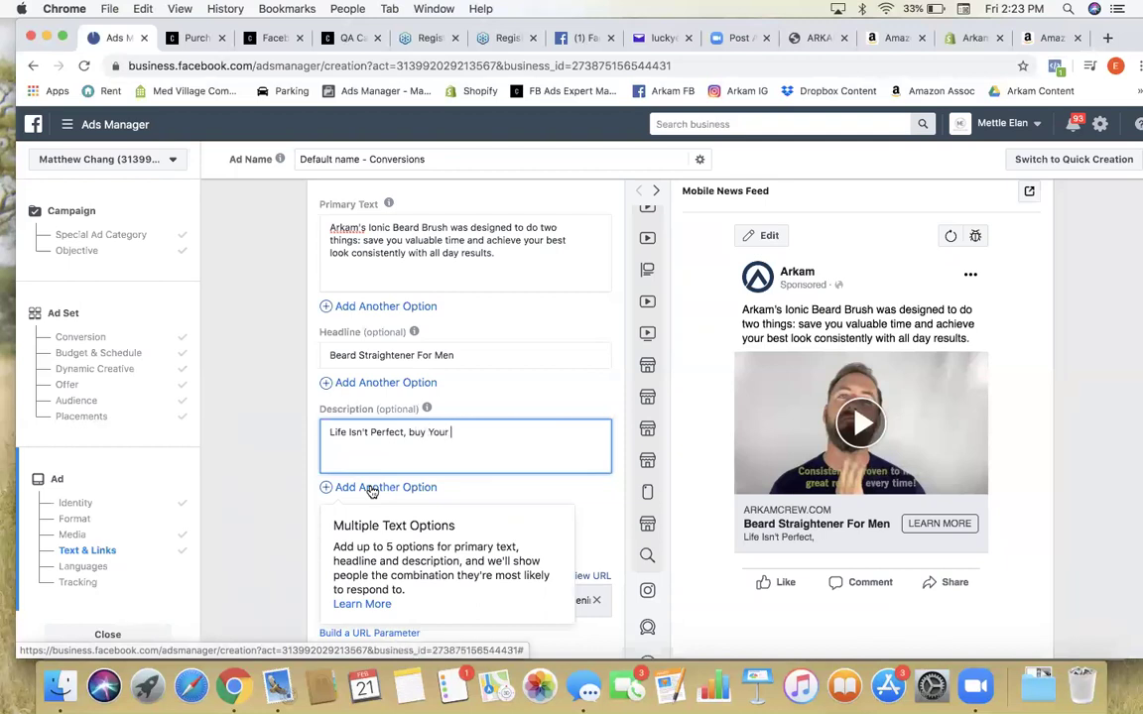
type(" Hair Can Be")
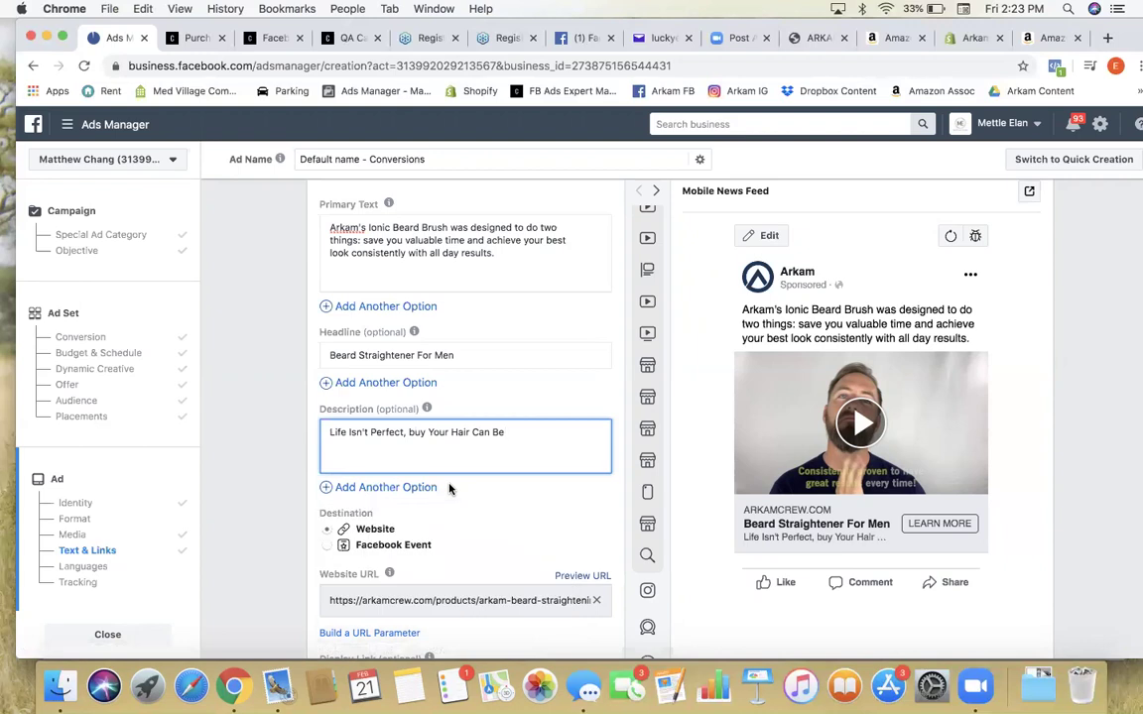
left_click(421, 433)
key("BackSpace")
type("t")
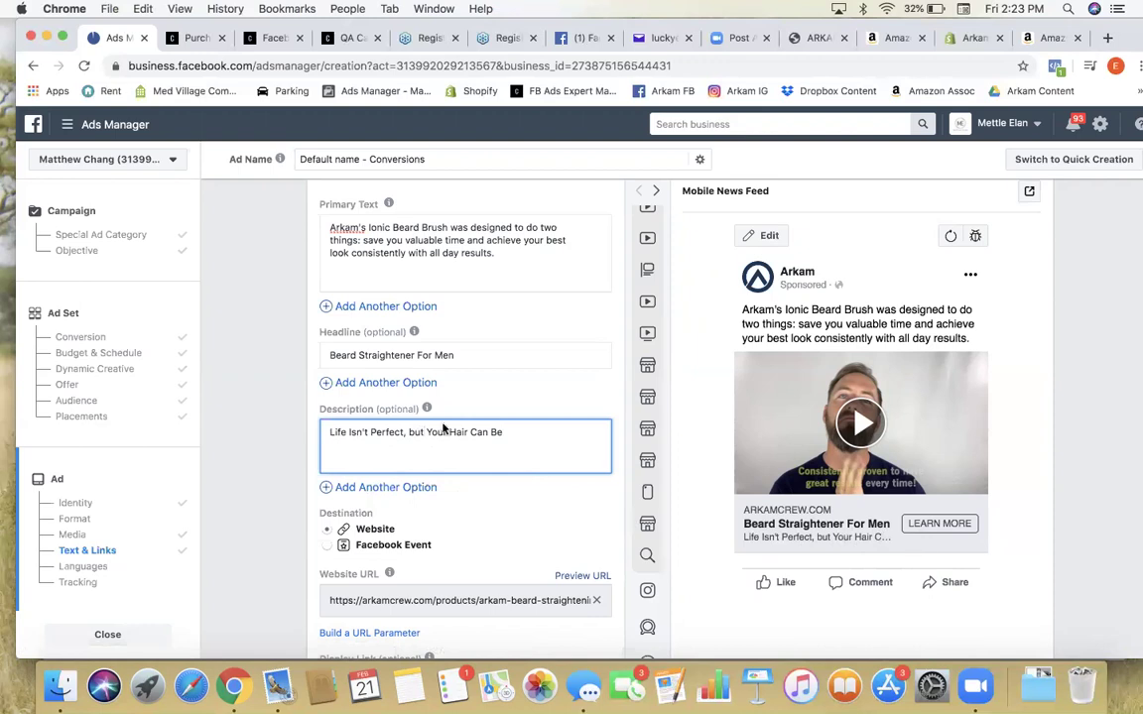
Step: Set the ad's call to action to Shop Now
scroll(443, 429, "down", 5)
left_click(358, 546)
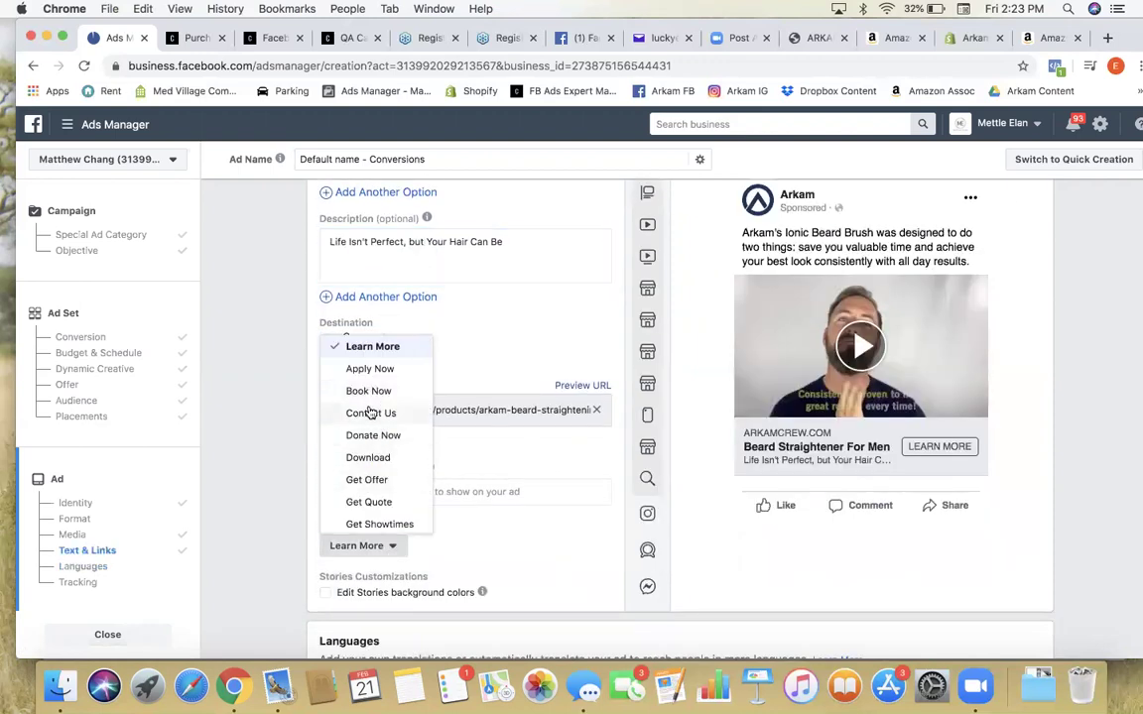
scroll(372, 407, "down", 4)
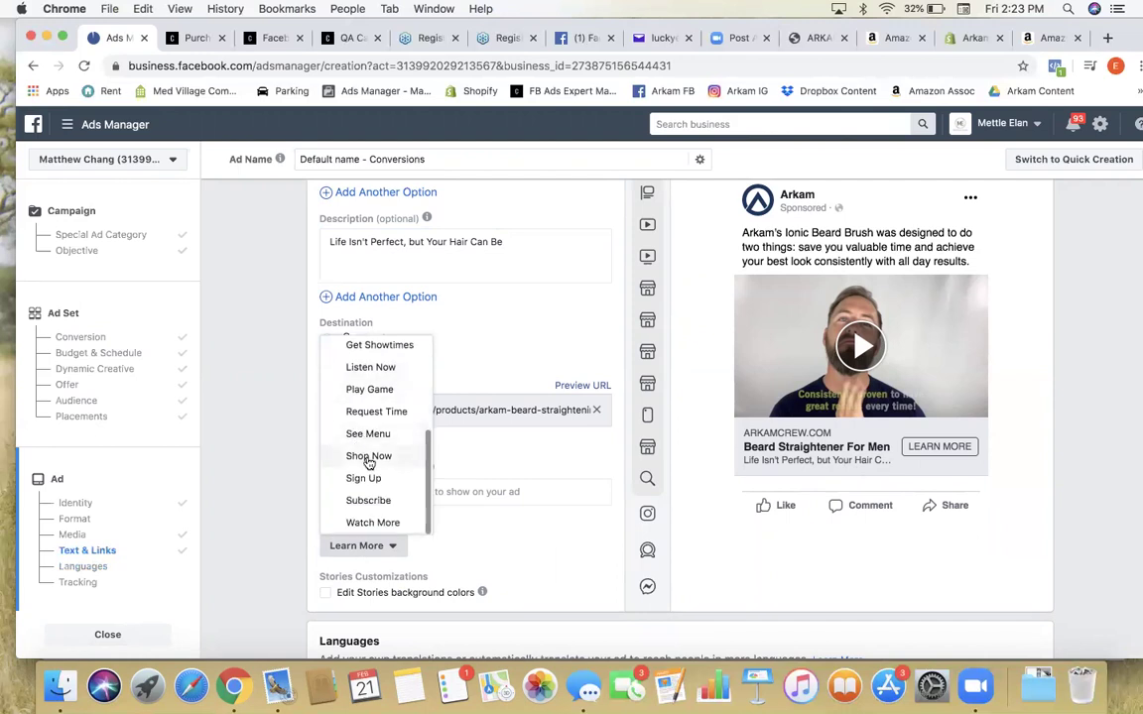
left_click(381, 459)
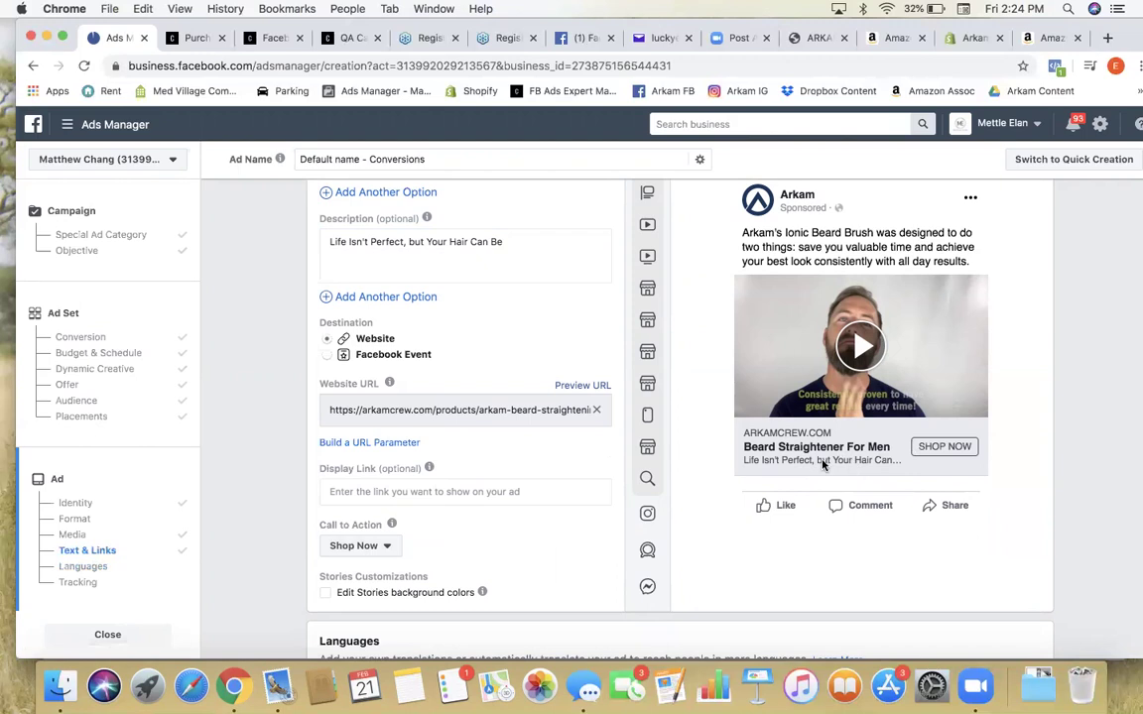
Step: Try lowercase initials for "isn't", "perfect" and "your" in the ad description
scroll(526, 417, "up", 3)
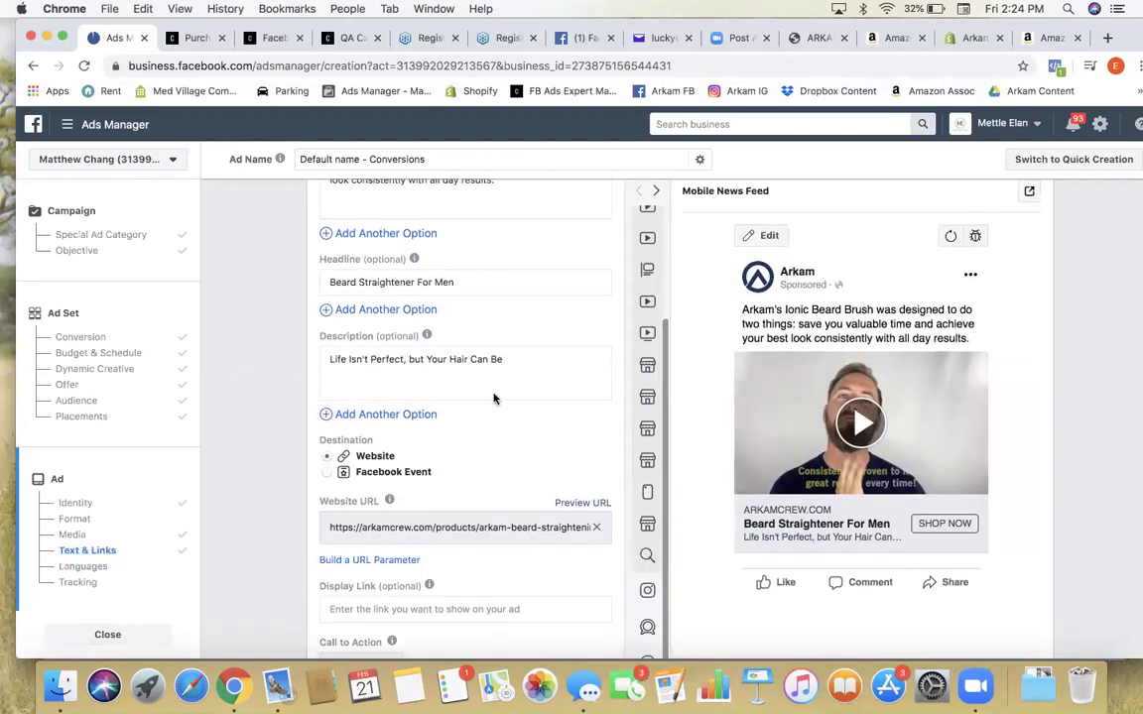
left_click(507, 359)
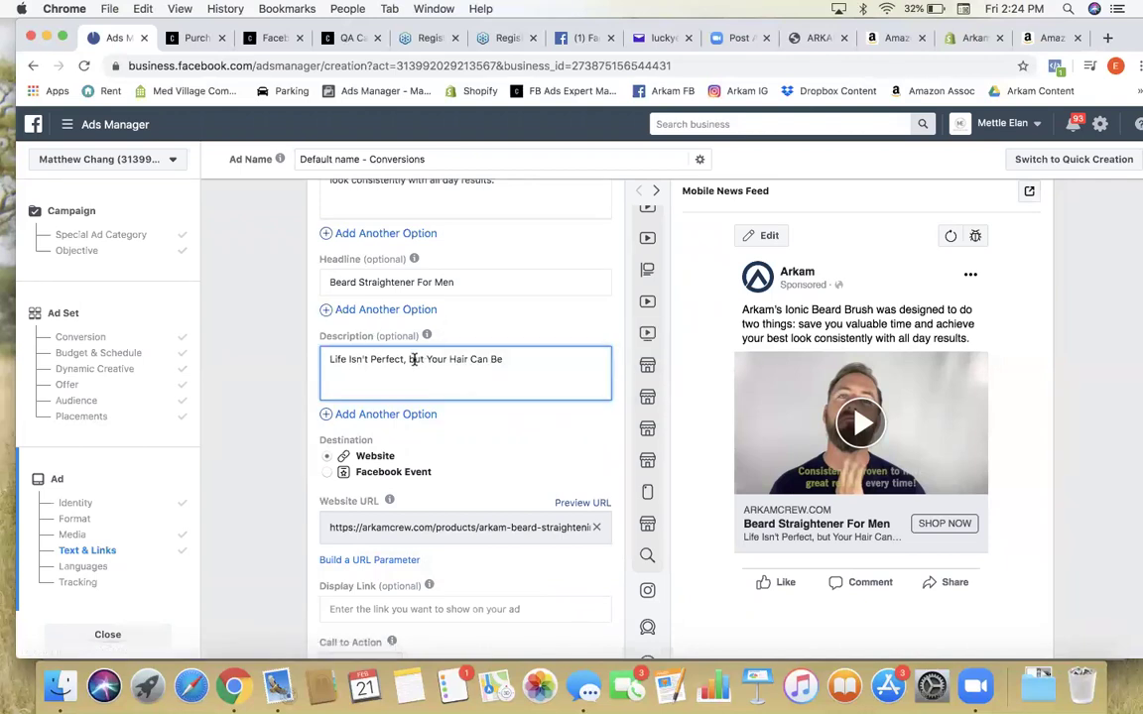
left_click(349, 361)
key("BackSpace")
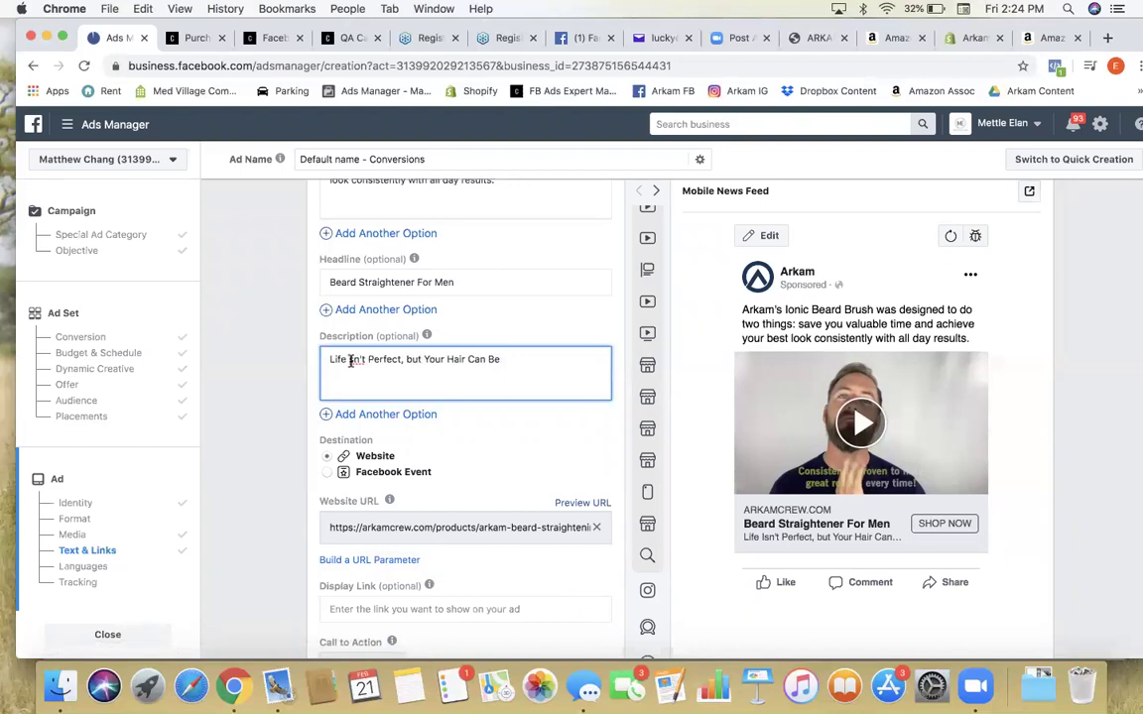
type("i")
left_click(375, 359)
key("BackSpace")
type("p")
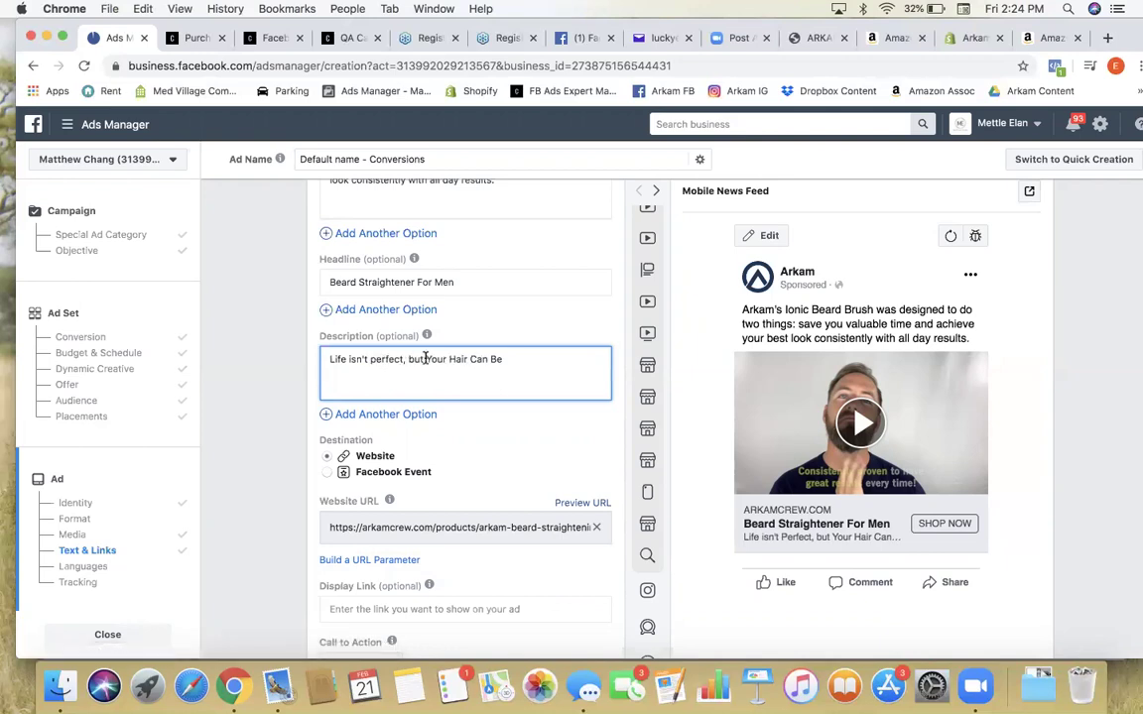
double_click(423, 359)
left_click(430, 358)
key("BackSpace")
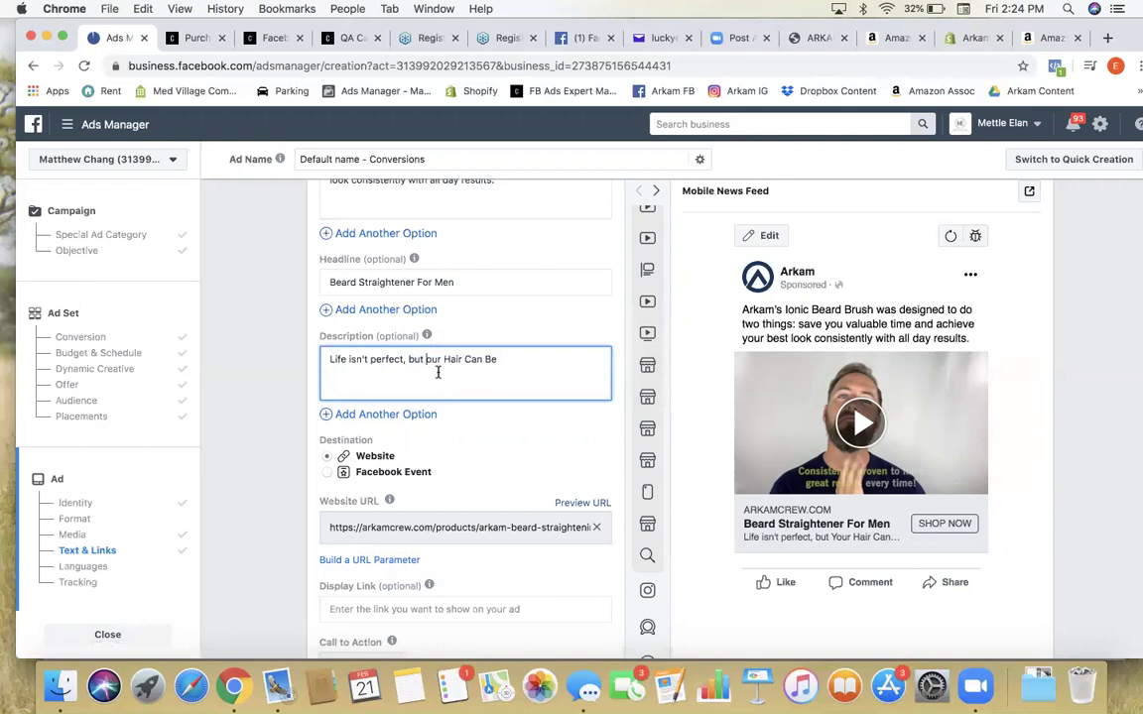
type("y")
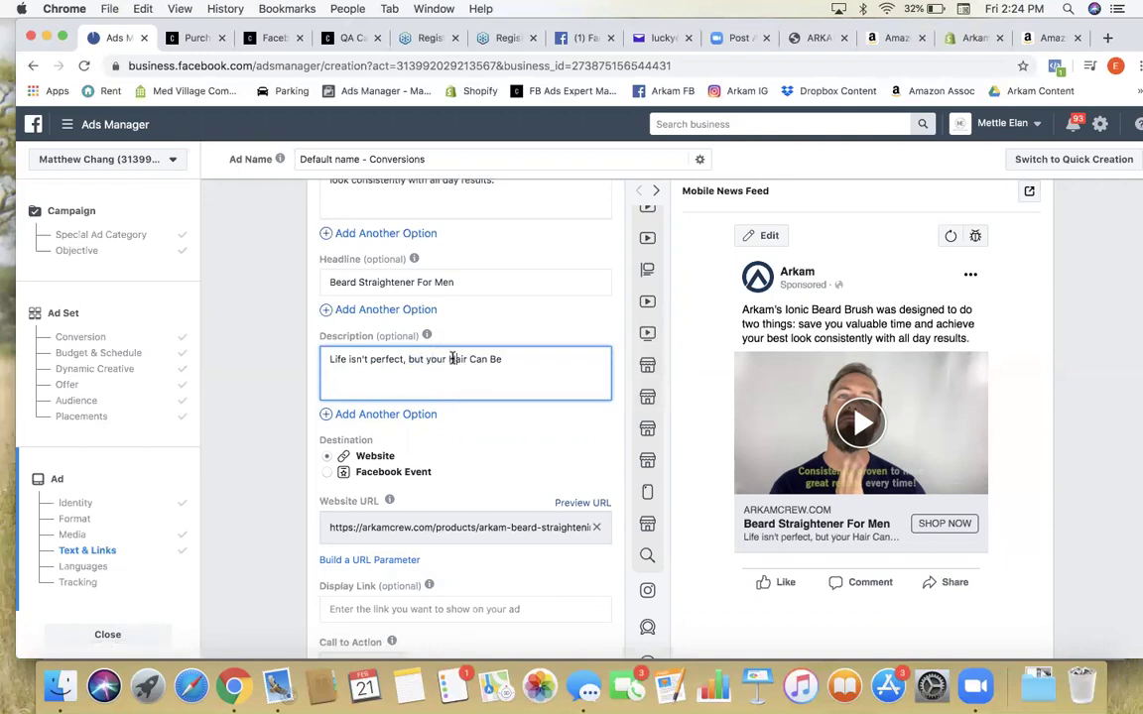
Step: Try lowercase initials for "hair", "can" and "be" in the ad description, ending the sentence with a period
left_click(457, 358)
key("BackSpace")
type("h")
left_click(470, 358)
key("BackSpace")
type("c")
left_click(491, 359)
key("BackSpace")
type("be.")
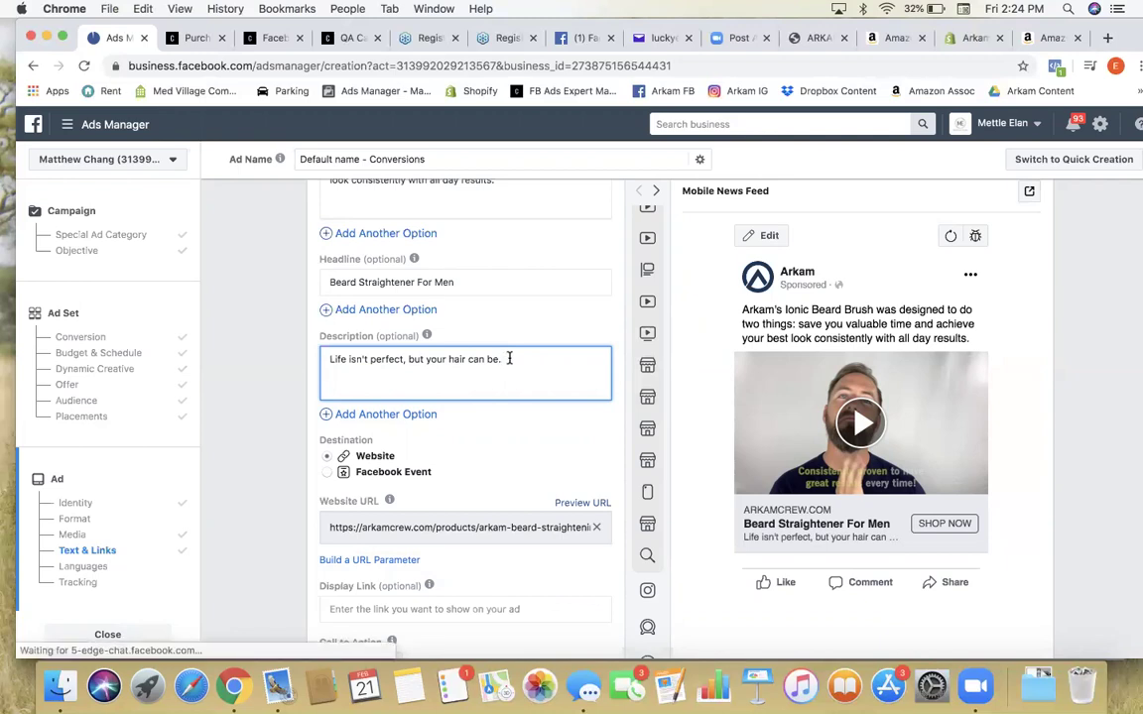
Step: Undo all the lowercase and punctuation edits in the ad description, back to the capitalized wording
left_click_drag(509, 360, 350, 360)
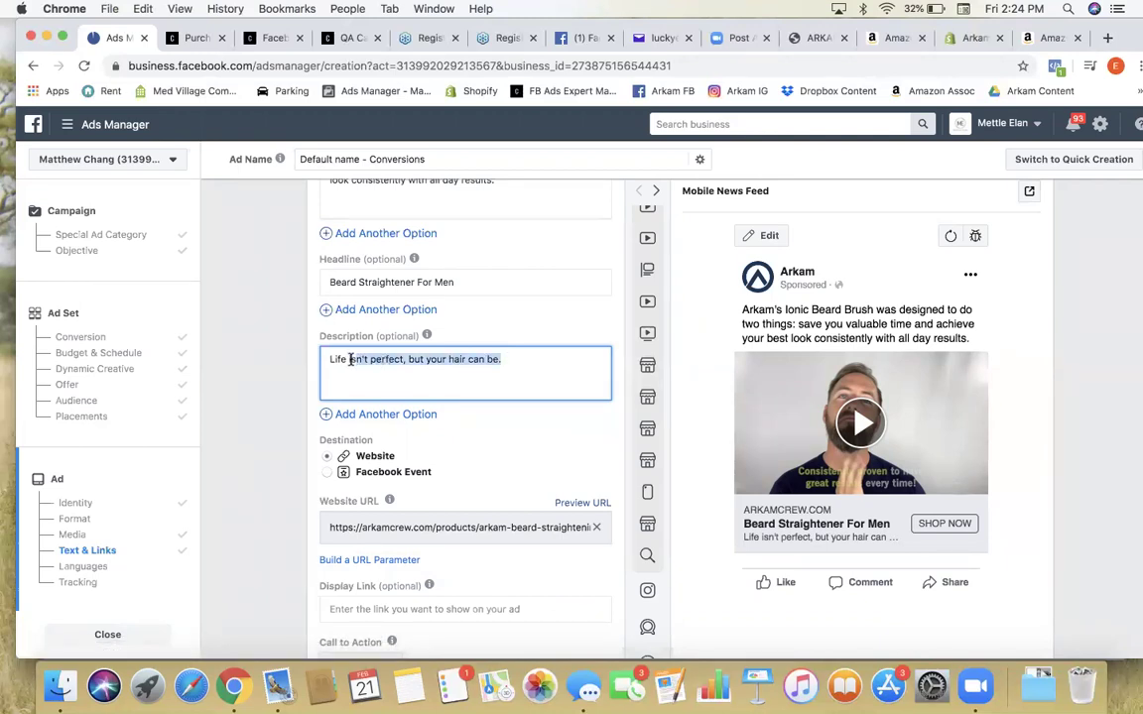
key("super+z")
key("super+z")
key("super+z")
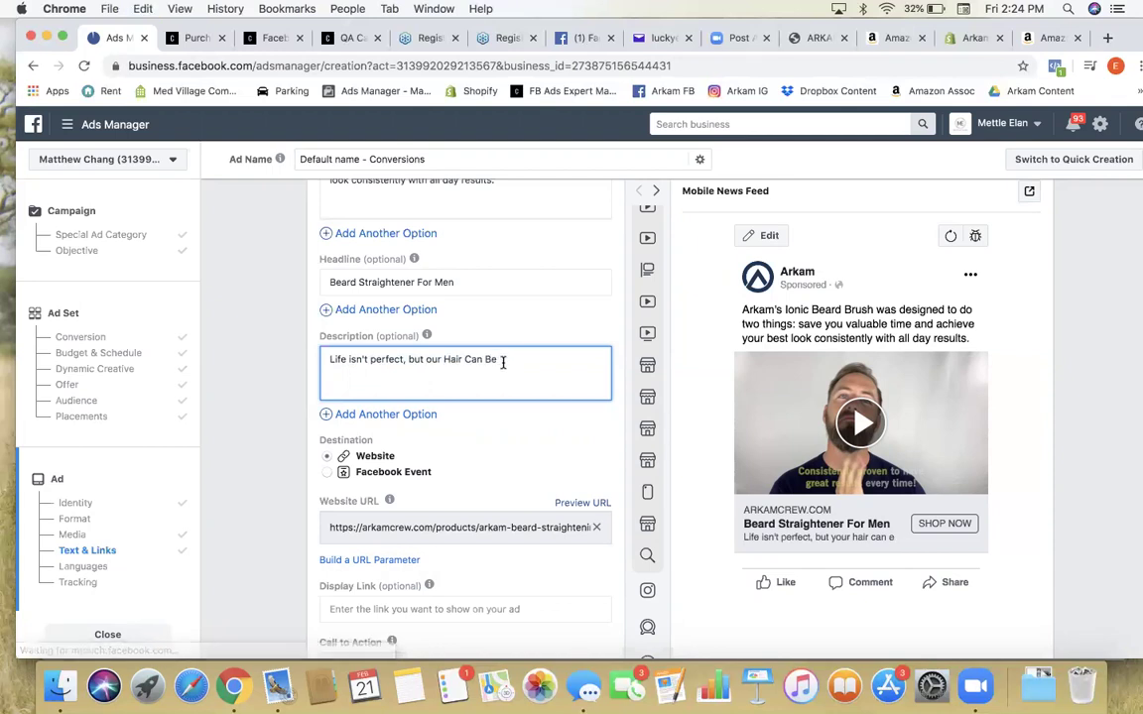
key("super+z")
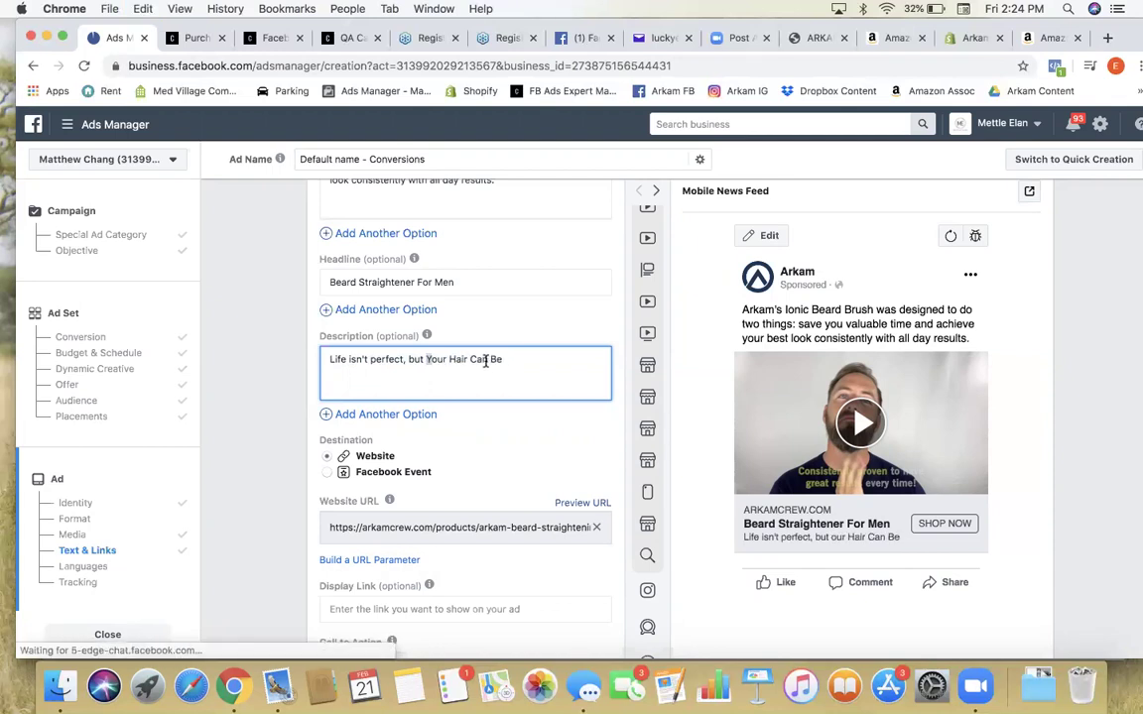
key("super+z")
key("super+z")
key("super+z")
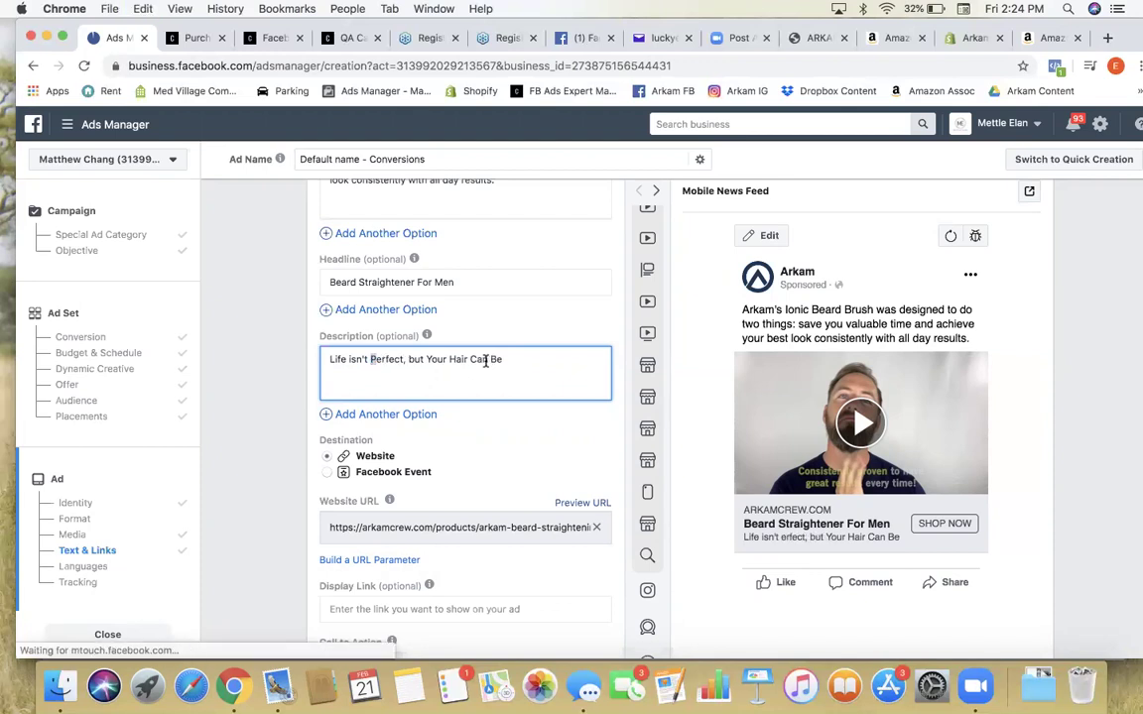
key("super+z")
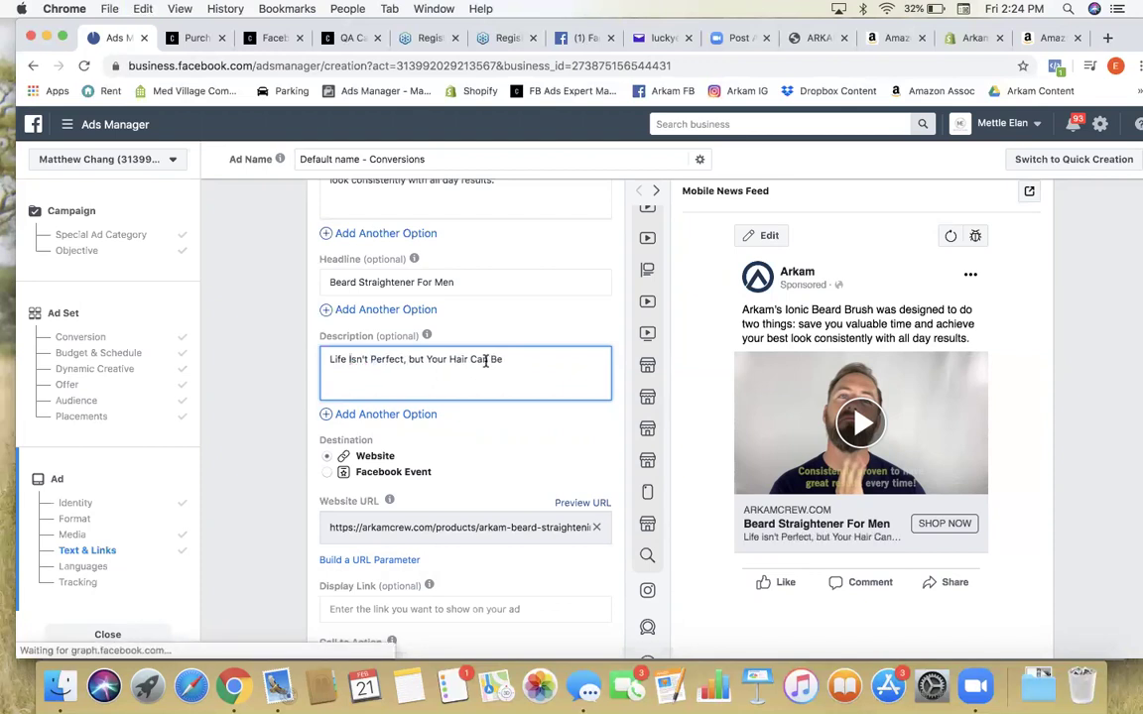
Step: Preview the ad in several Facebook placements, including Desktop News Feed, Video Feeds, Desktop Right Column and In-Stream Video (Mobile)
mouse_move(646, 239)
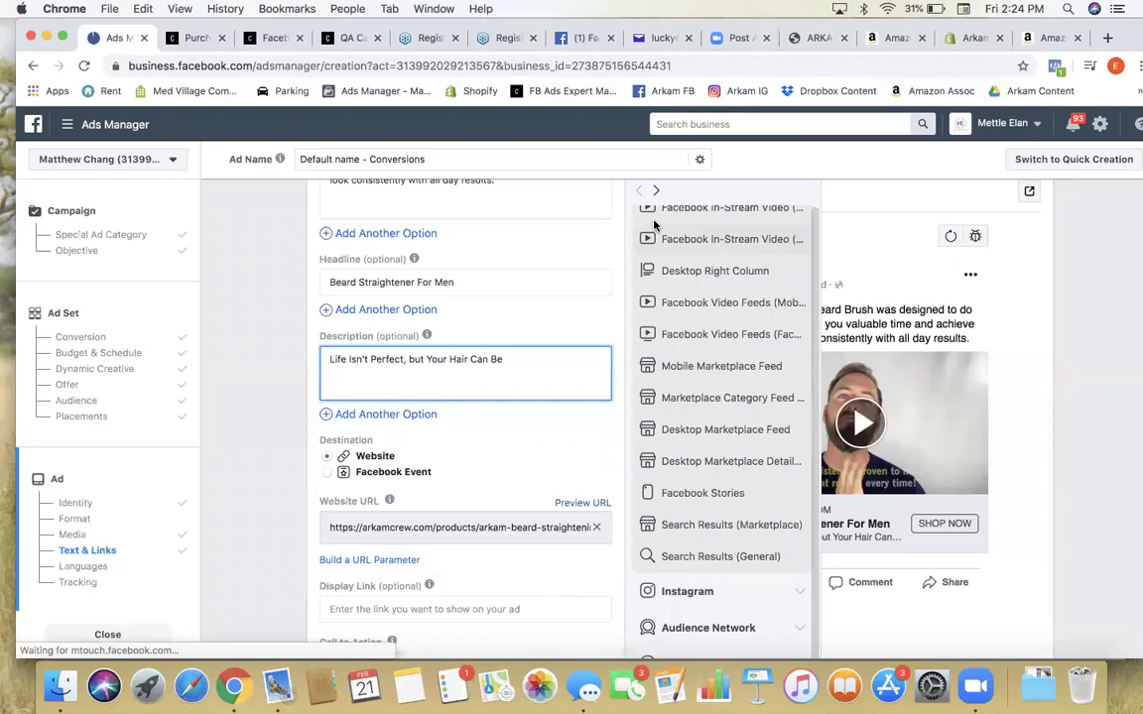
left_click(681, 295)
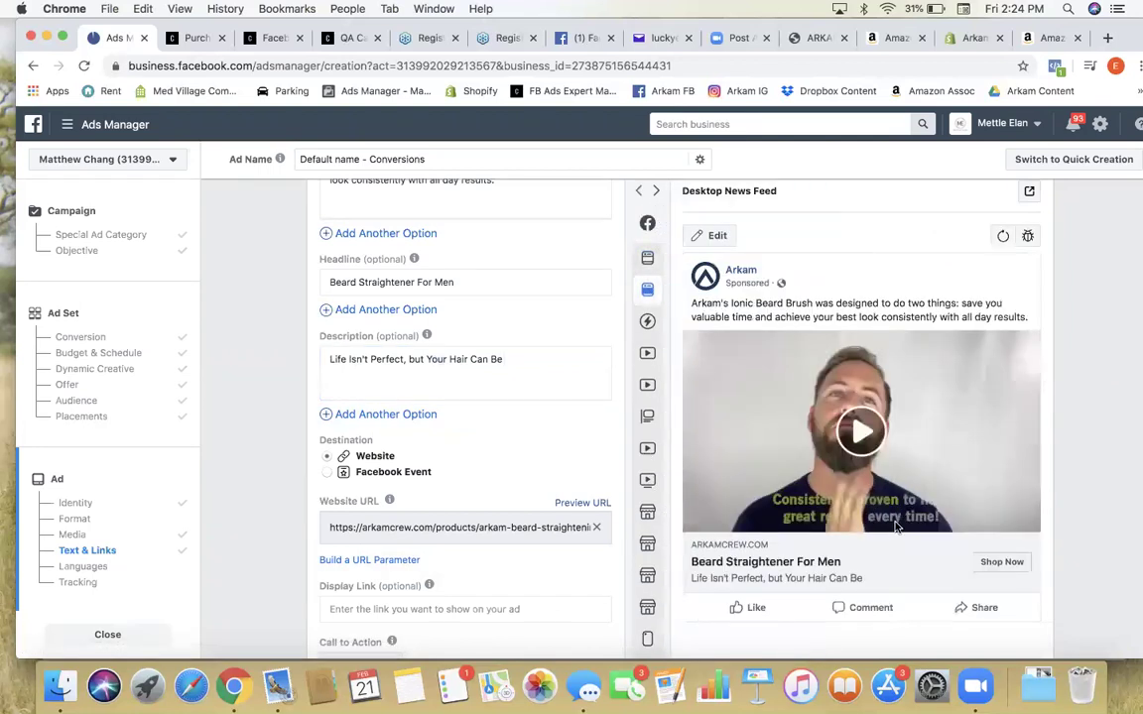
left_click(673, 320)
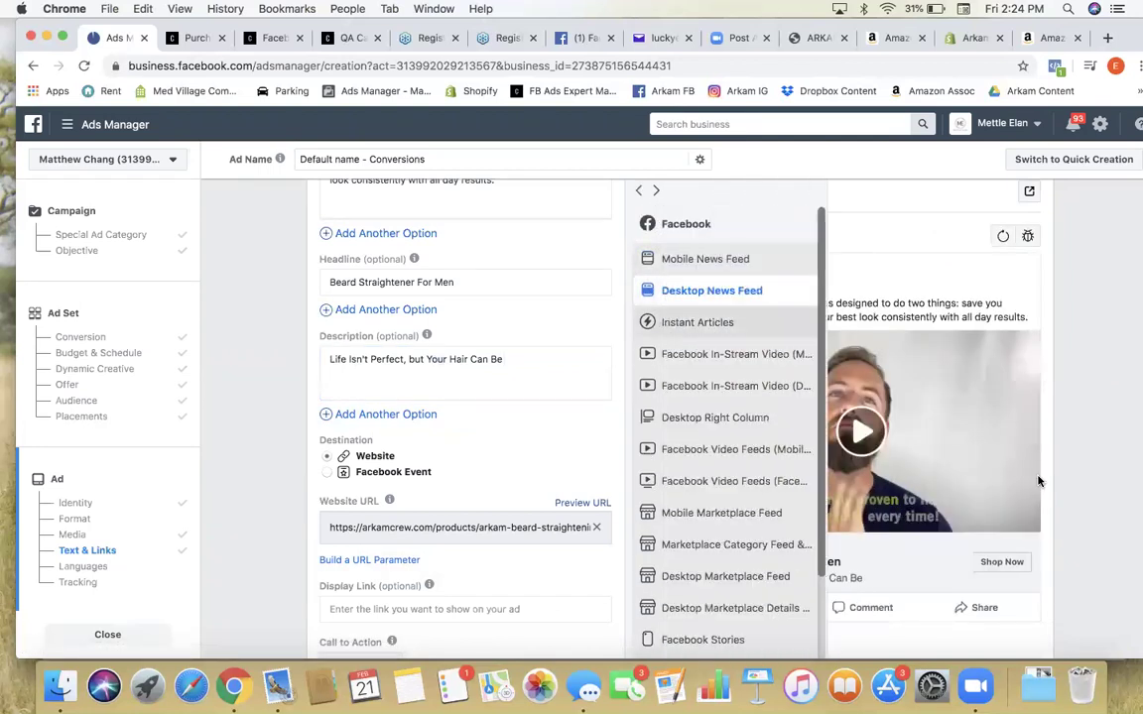
left_click(675, 353)
left_click(646, 448)
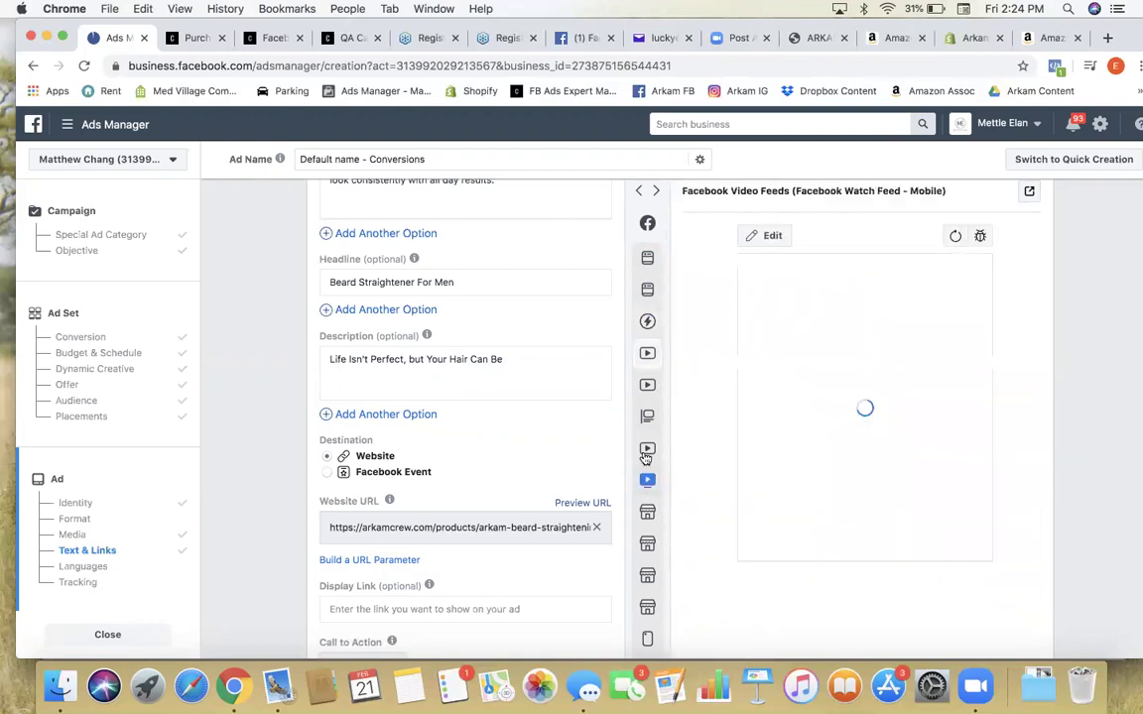
left_click(647, 415)
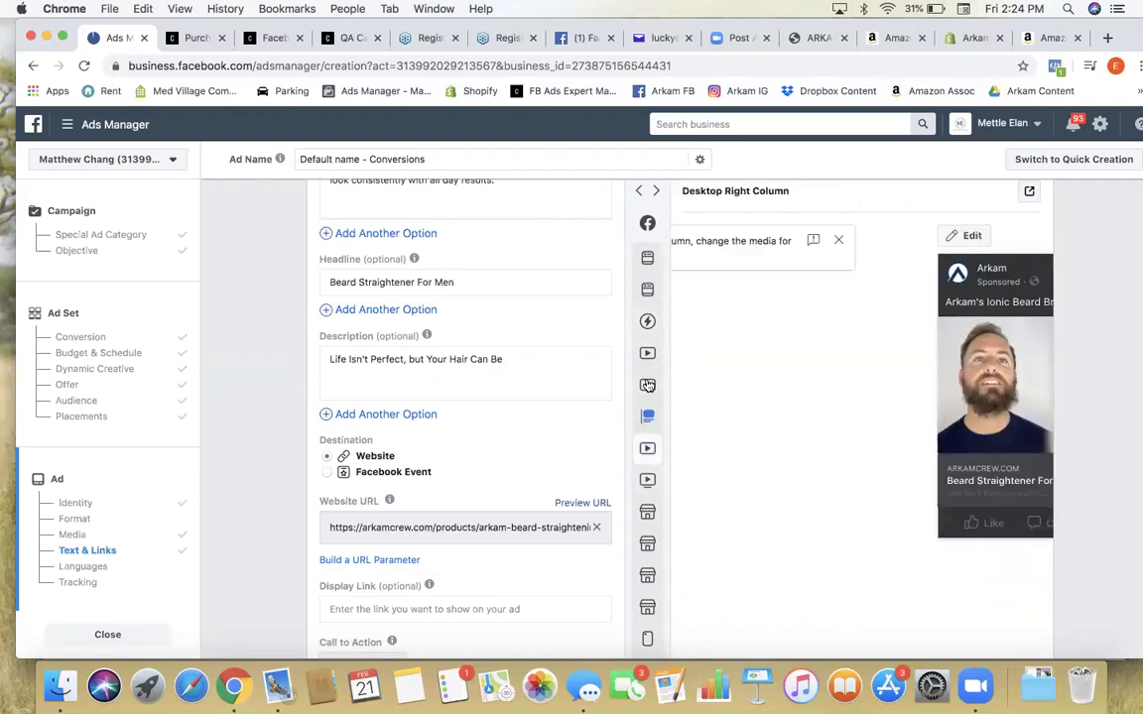
left_click(647, 385)
left_click(647, 355)
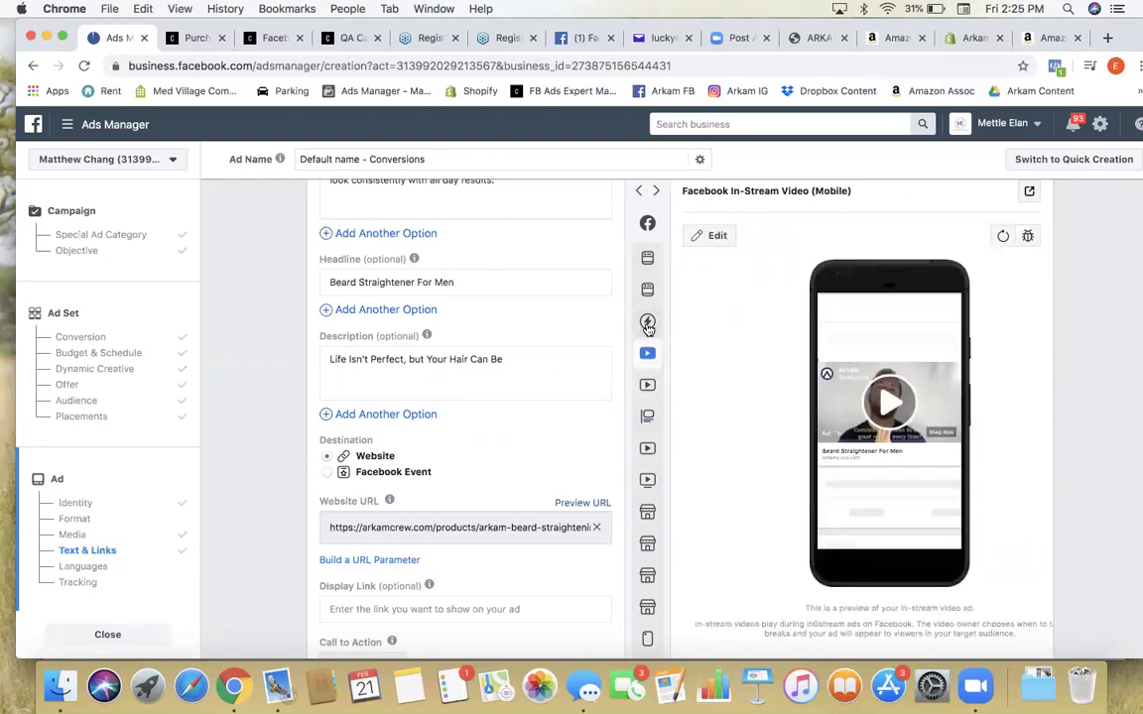
Step: Preview the ad in the Mobile News Feed placement and review its description, destination and call-to-action settings
left_click(647, 259)
scroll(551, 318, "down", 5)
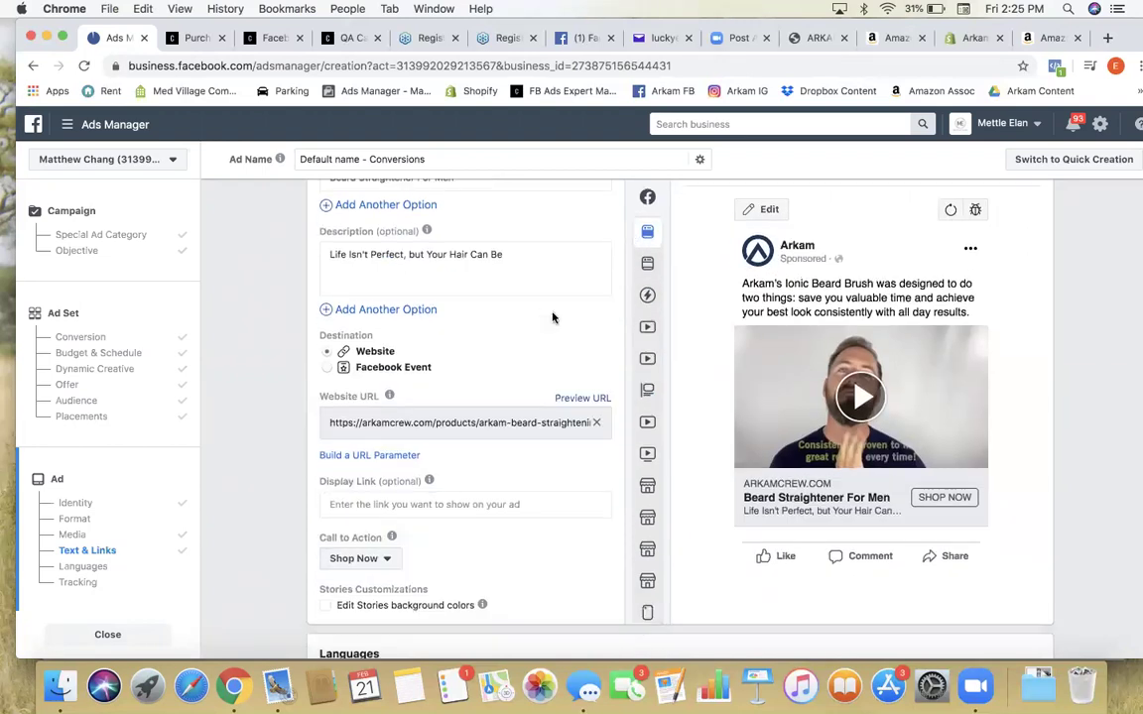
left_click(541, 264)
scroll(536, 274, "down", 2)
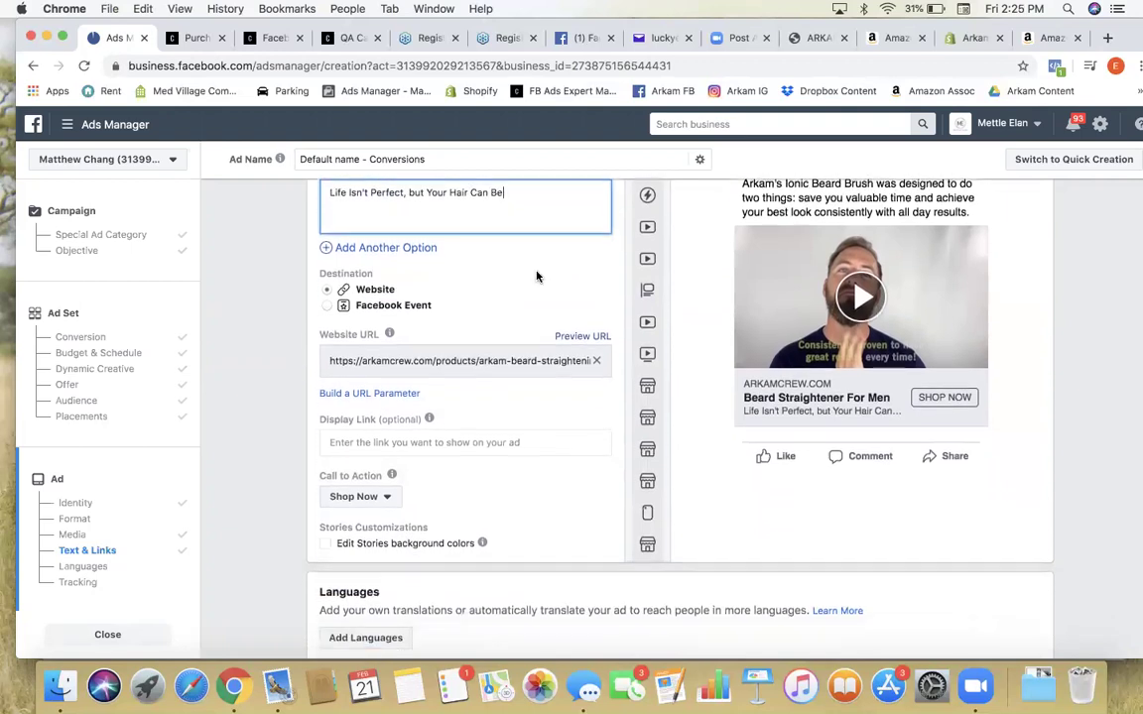
Step: Remove an extra blank line from the end of the ad's primary text, keeping one empty line below the sentence
scroll(505, 283, "up", 4)
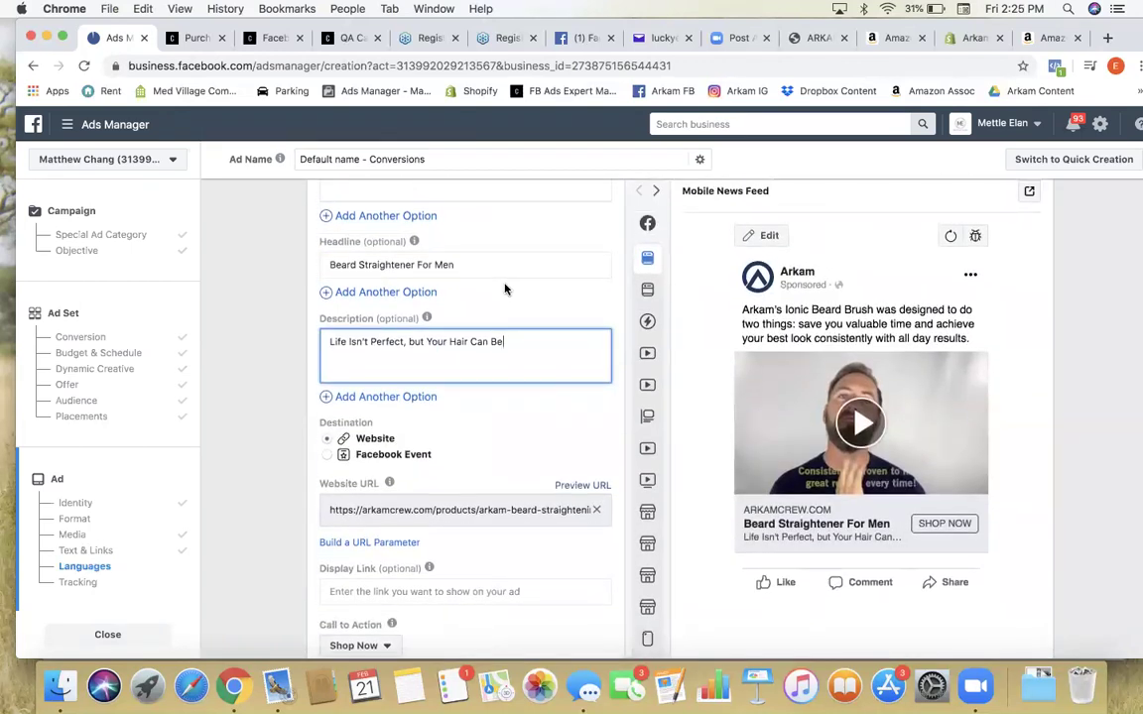
scroll(501, 291, "up", 3)
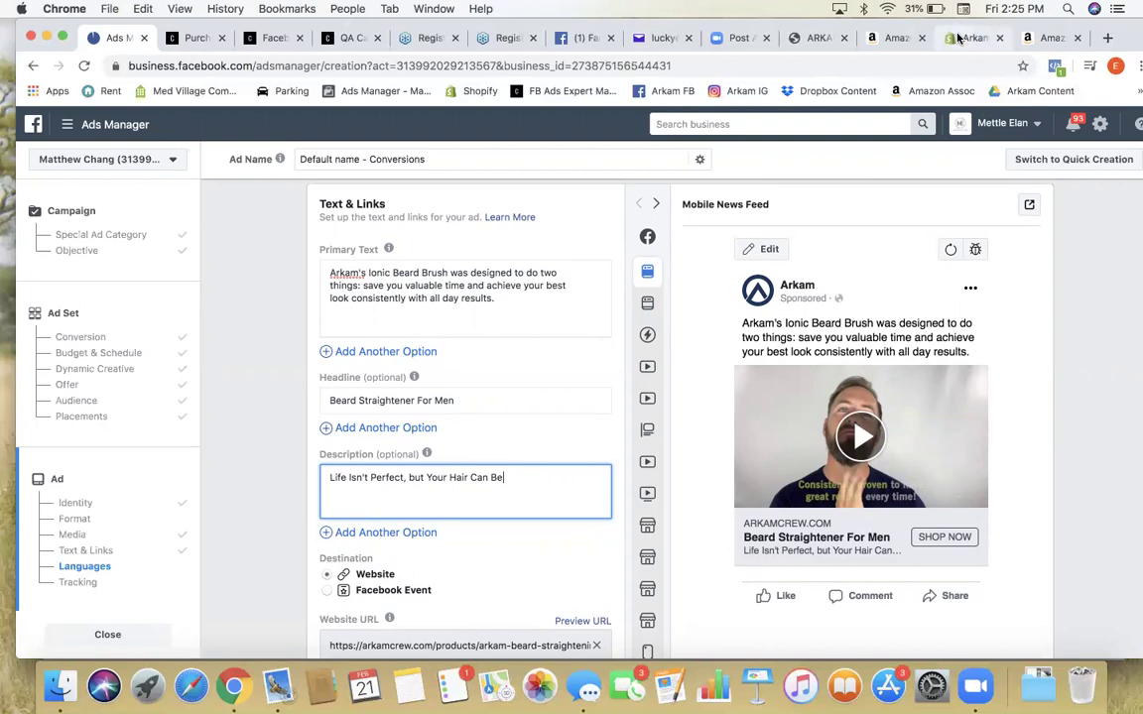
left_click(497, 324)
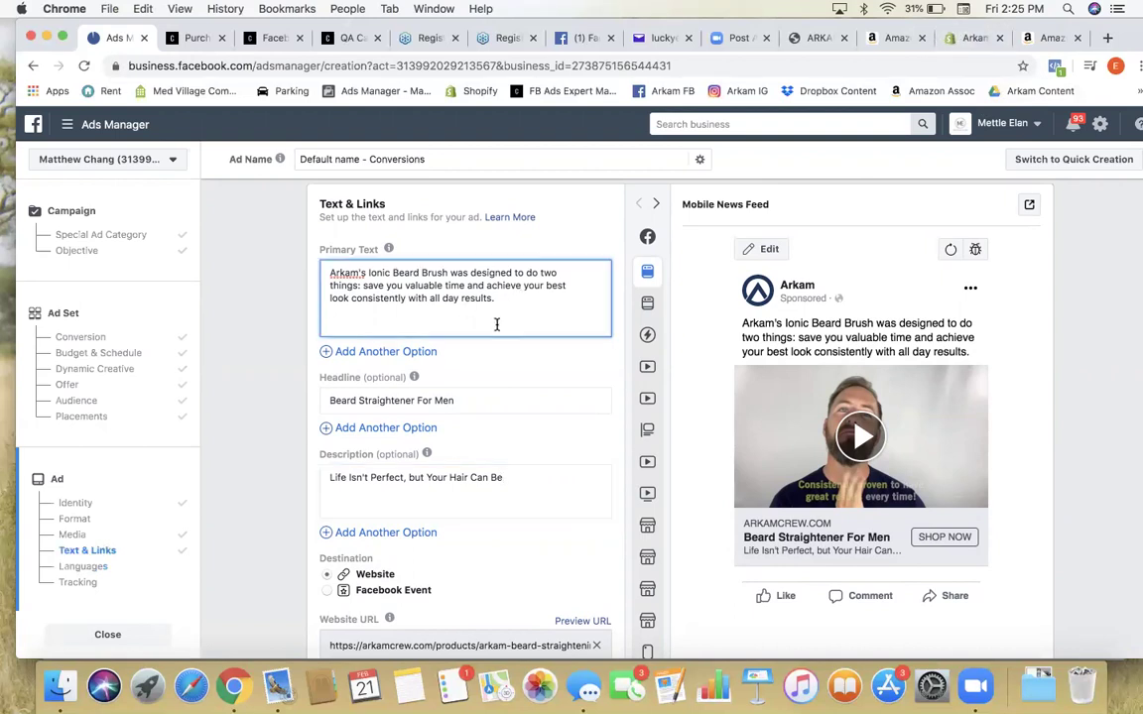
key("BackSpace")
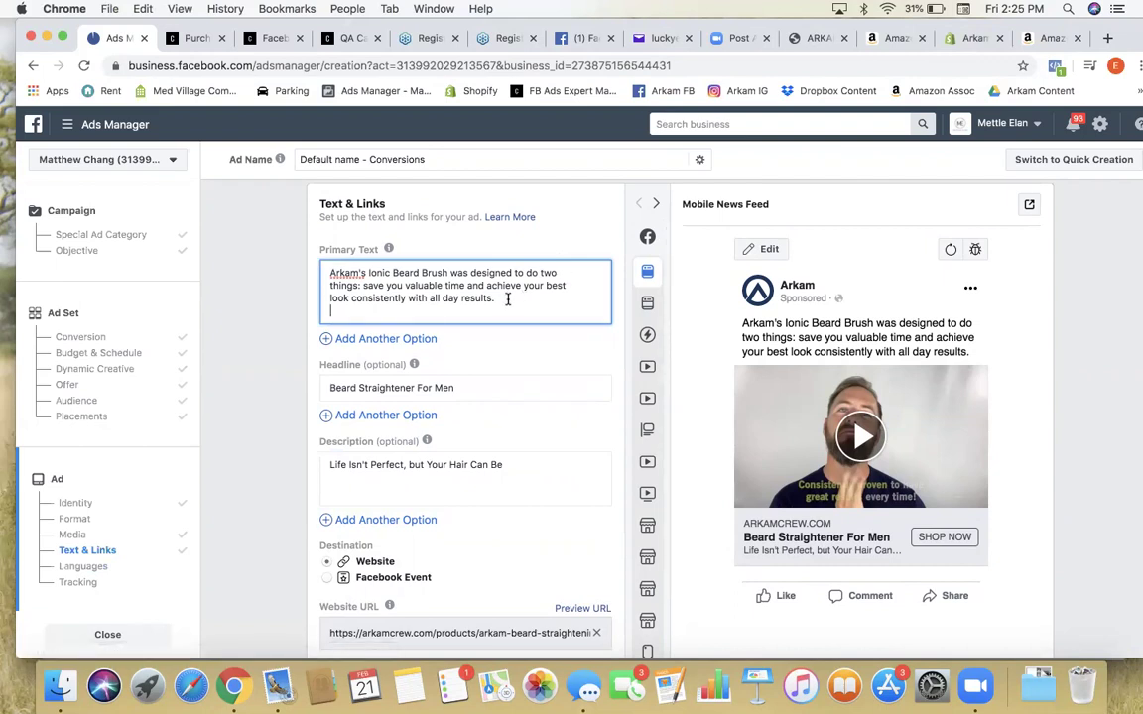
Step: Open Arkam's Facebook page in a new browser tab and look through its posts and photos
left_click(970, 38)
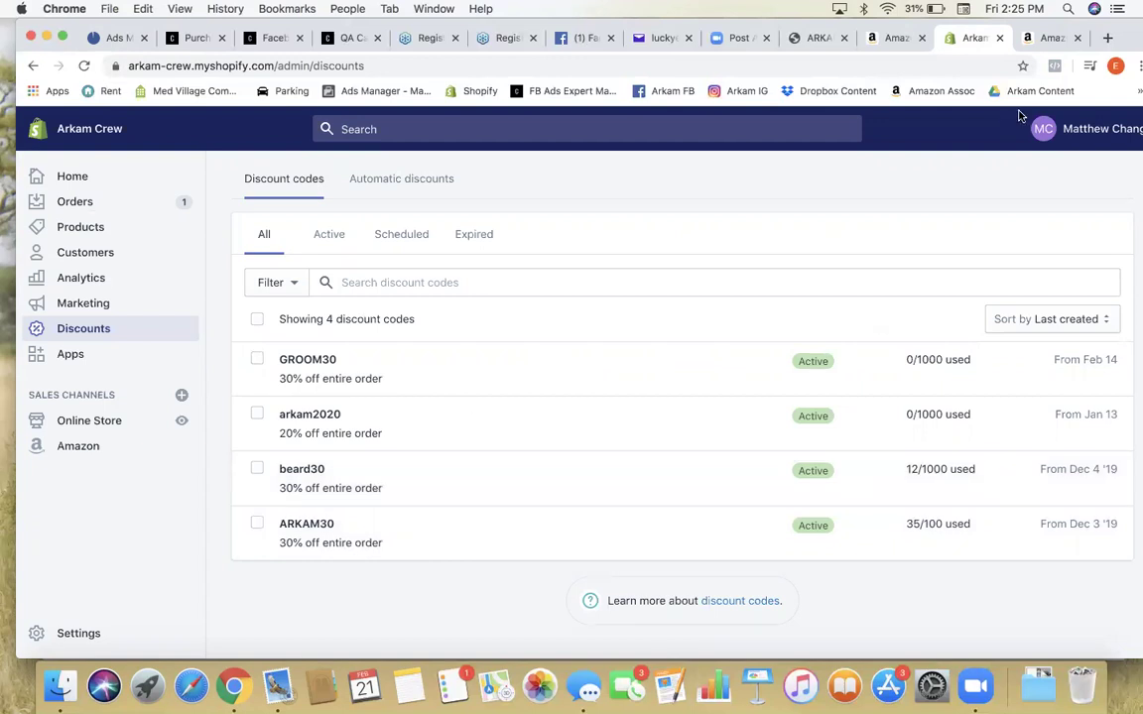
left_click(1106, 38)
left_click(667, 96)
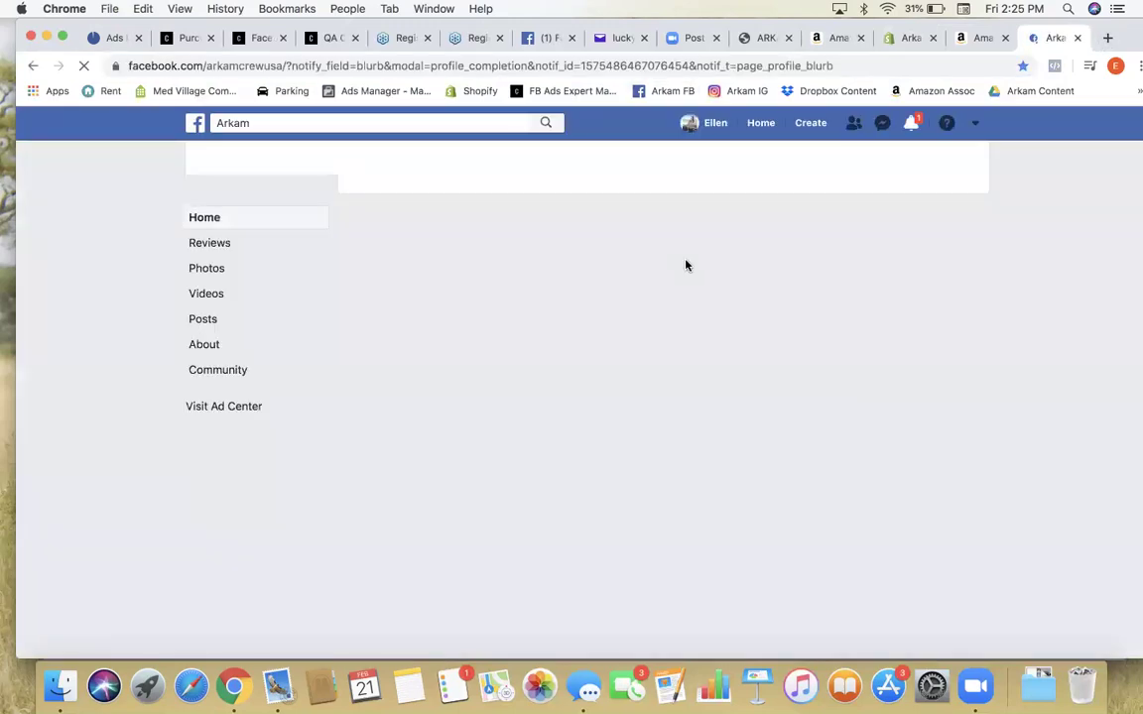
scroll(680, 446, "down", 1)
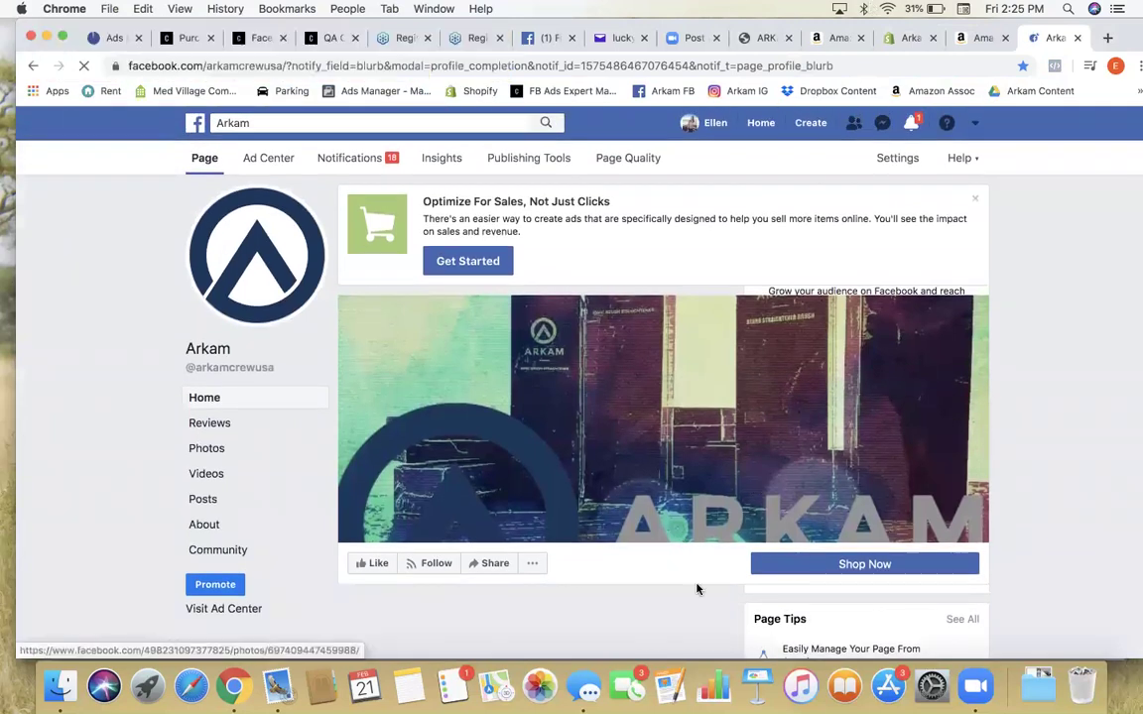
scroll(696, 587, "down", 1)
scroll(696, 587, "down", 5)
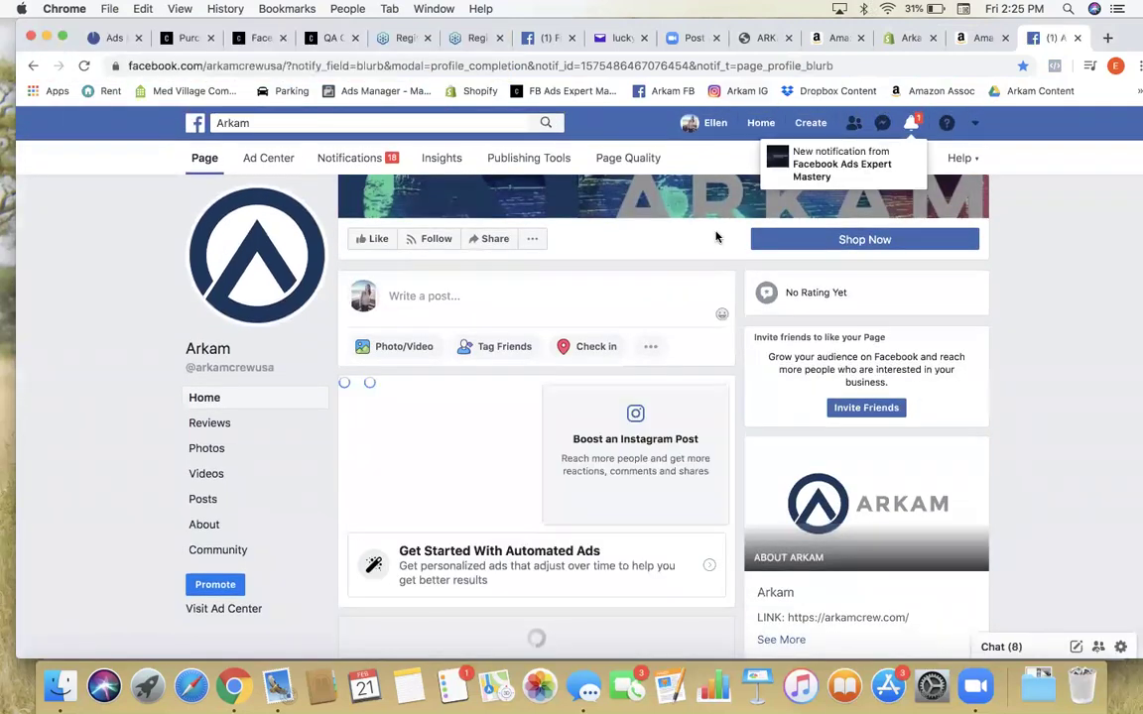
scroll(670, 416, "down", 7)
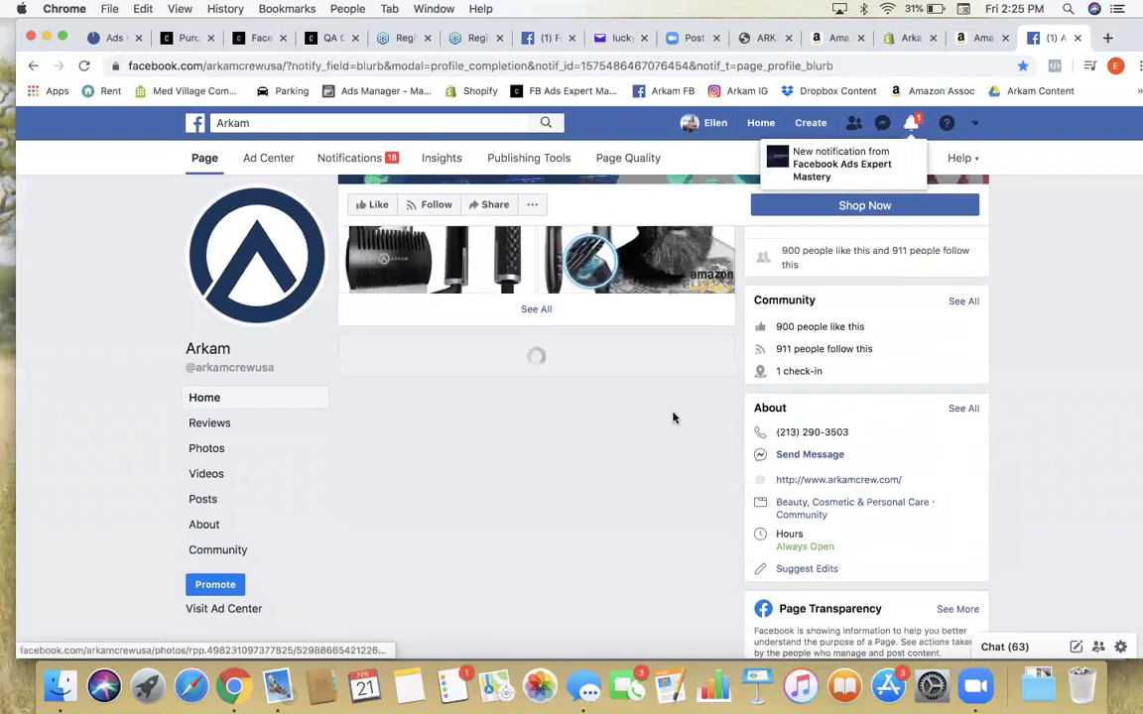
scroll(674, 416, "up", 3)
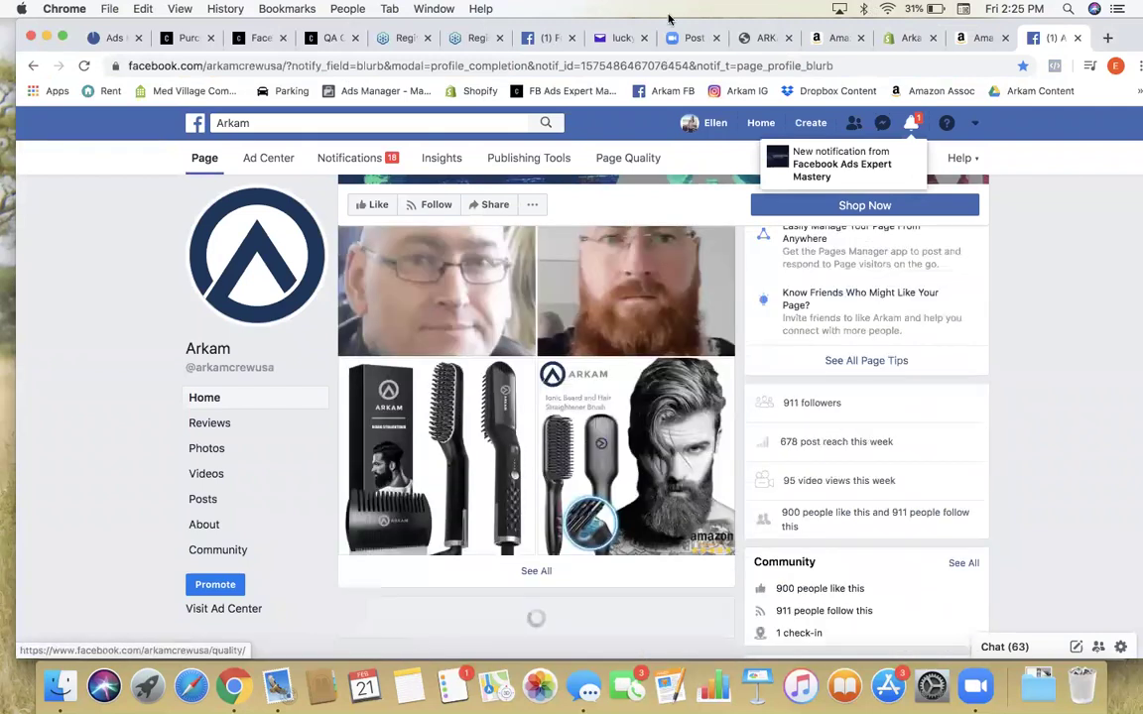
Step: Switch to the Shopify admin, open the GROOM30 discount code and review its type, value, eligibility, usage limits and active dates
left_click(910, 39)
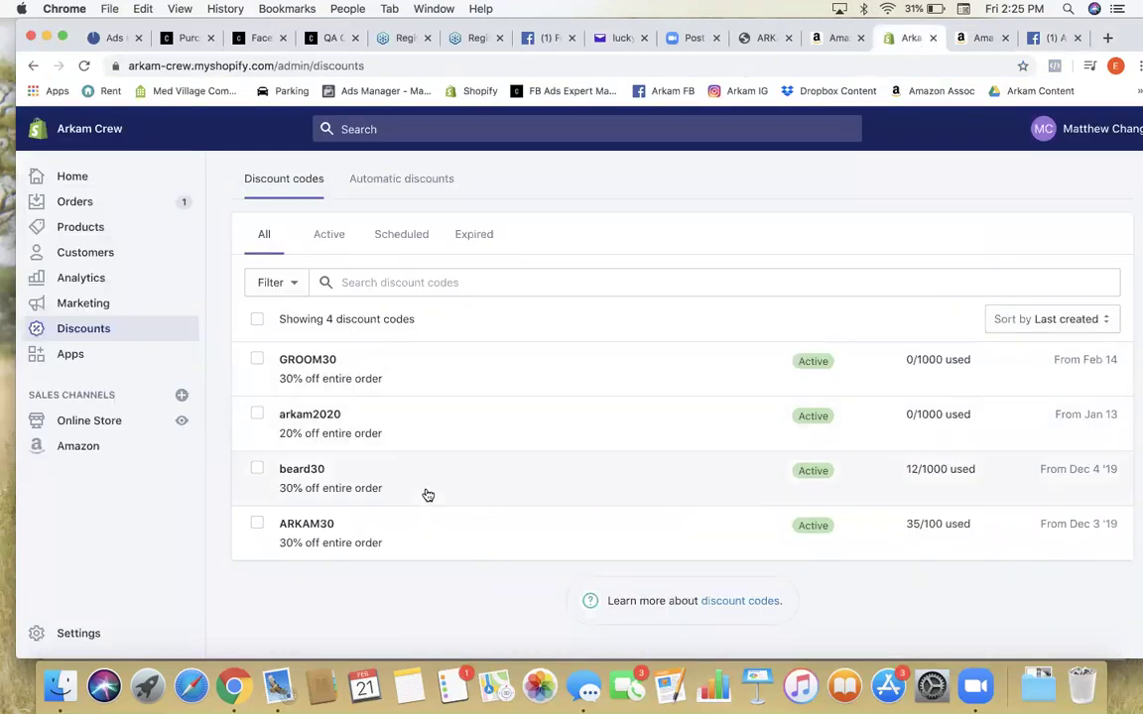
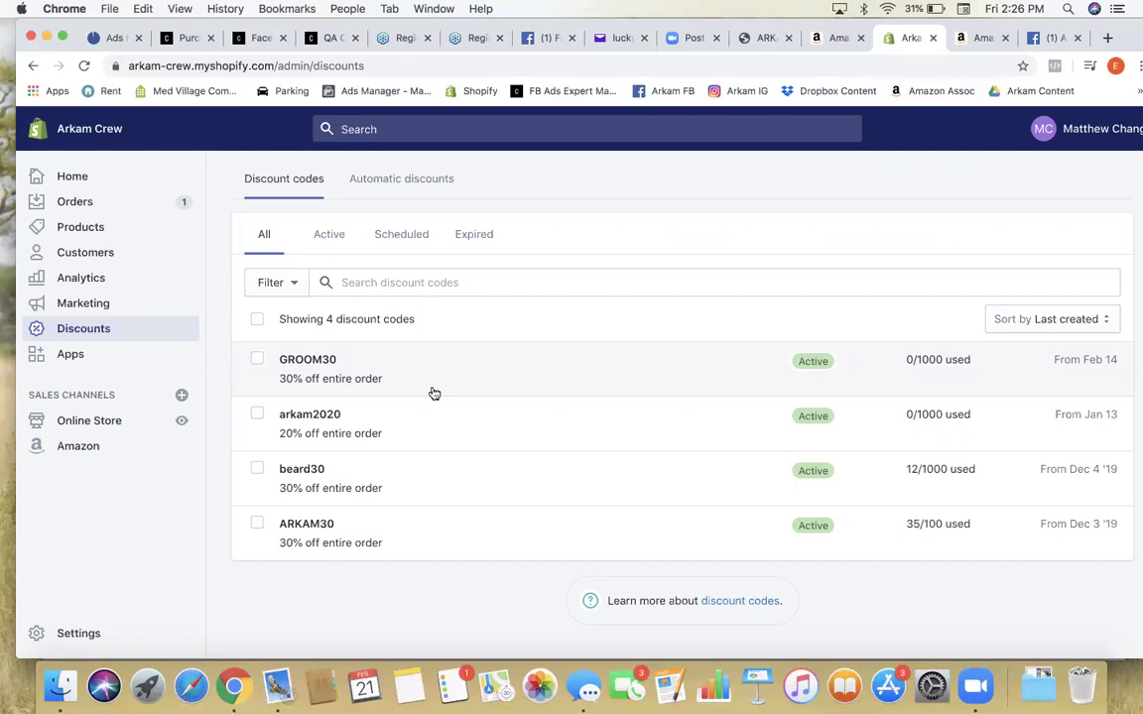
left_click(339, 378)
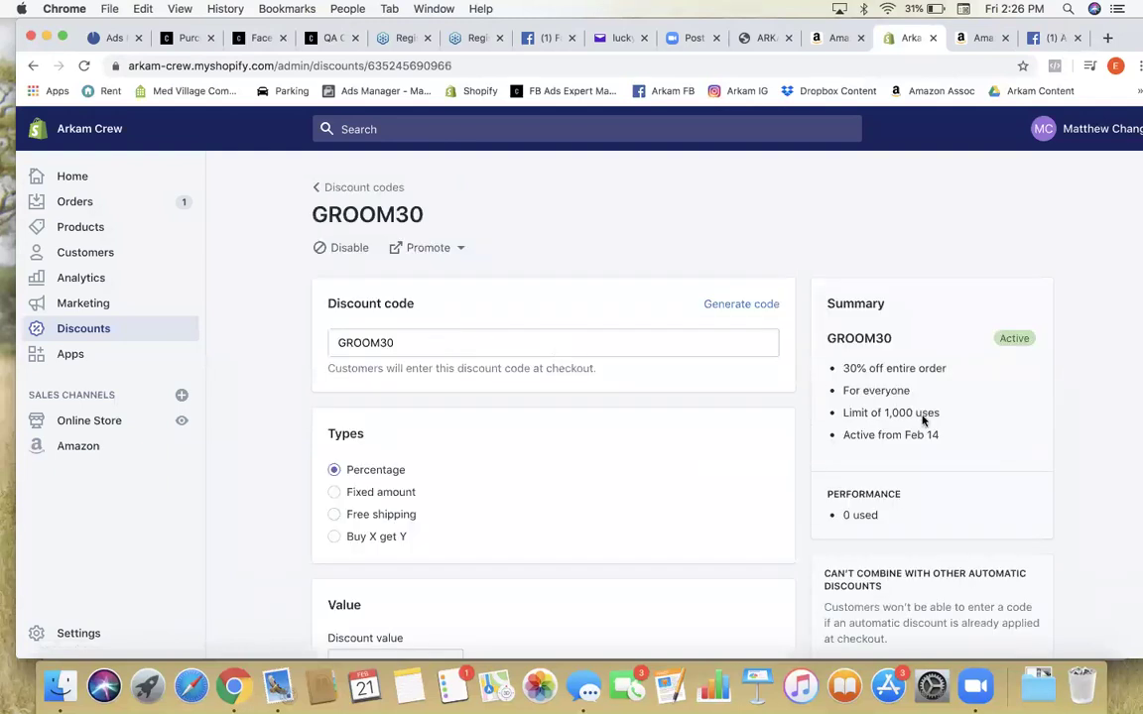
scroll(927, 419, "down", 4)
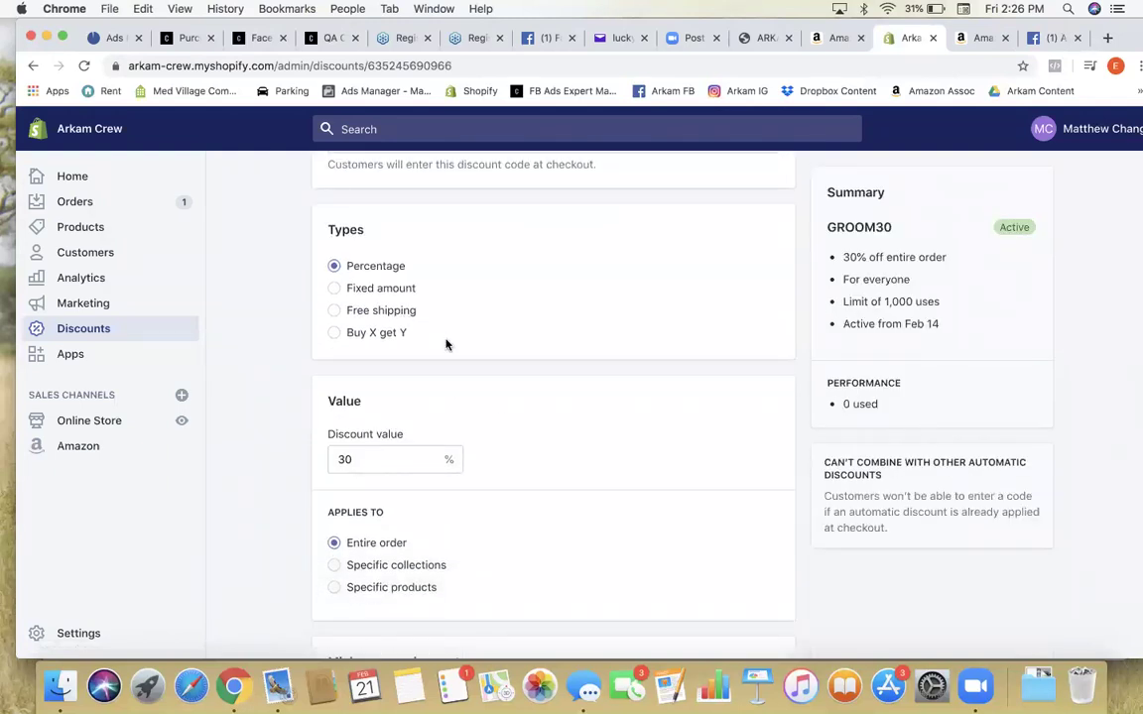
scroll(574, 448, "down", 6)
scroll(574, 447, "down", 10)
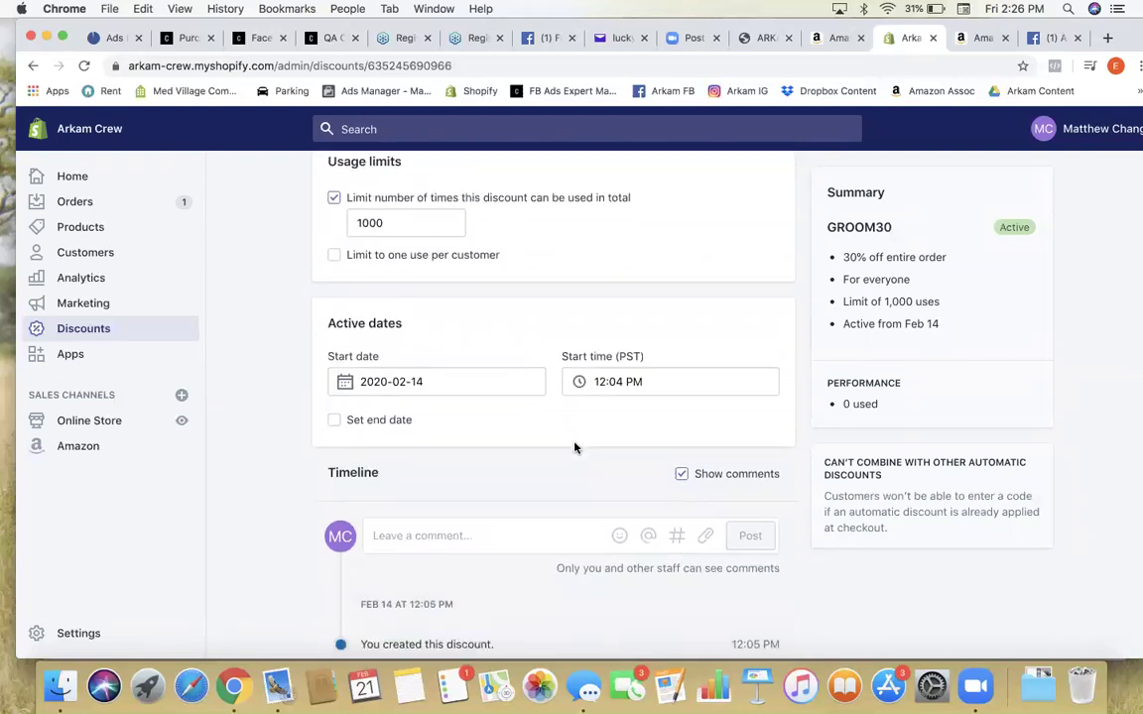
scroll(574, 447, "down", 2)
scroll(575, 447, "up", 5)
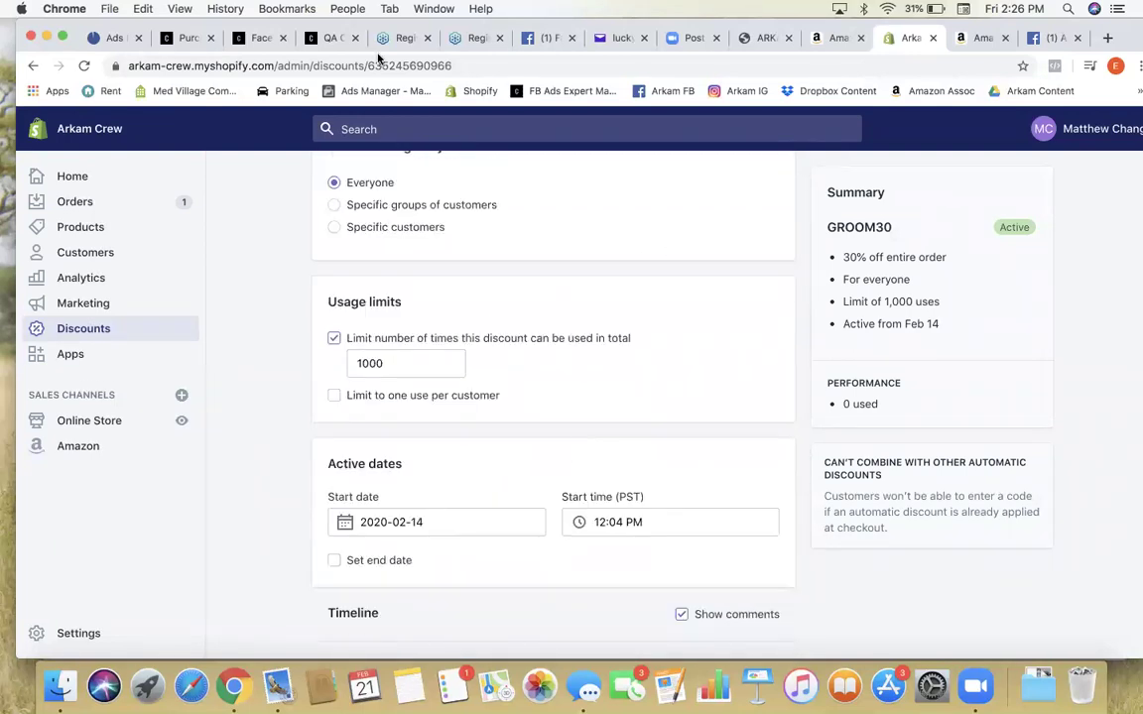
scroll(664, 170, "up", 4)
scroll(664, 169, "up", 5)
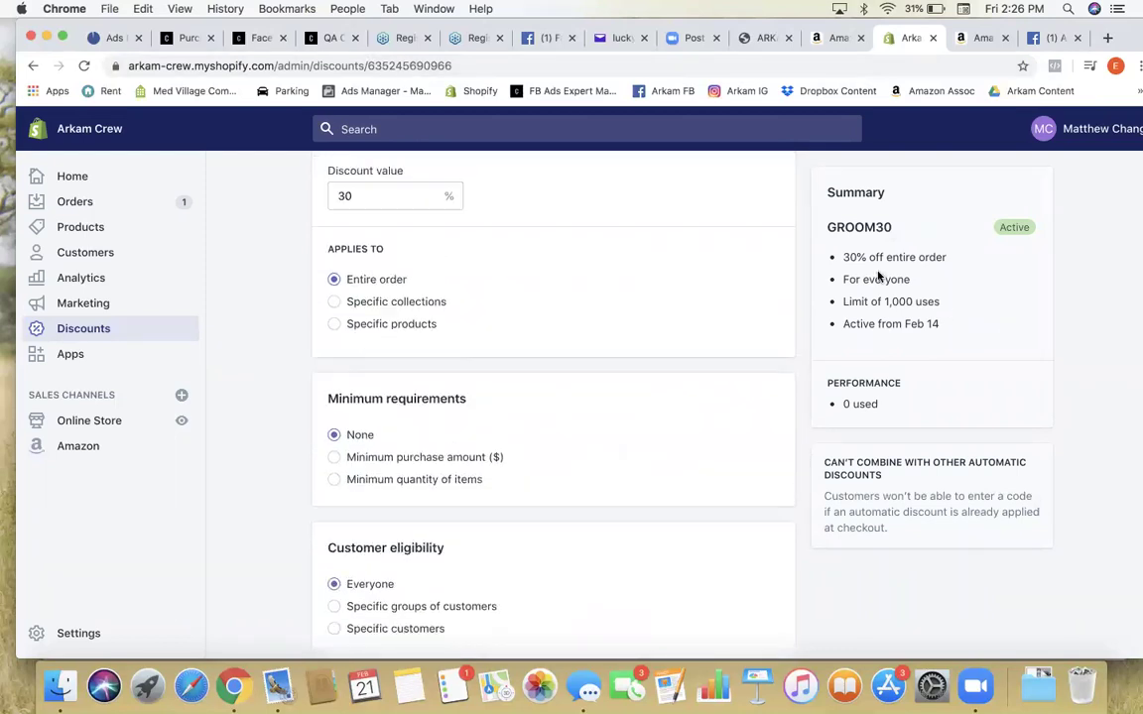
scroll(795, 268, "up", 7)
scroll(746, 276, "up", 3)
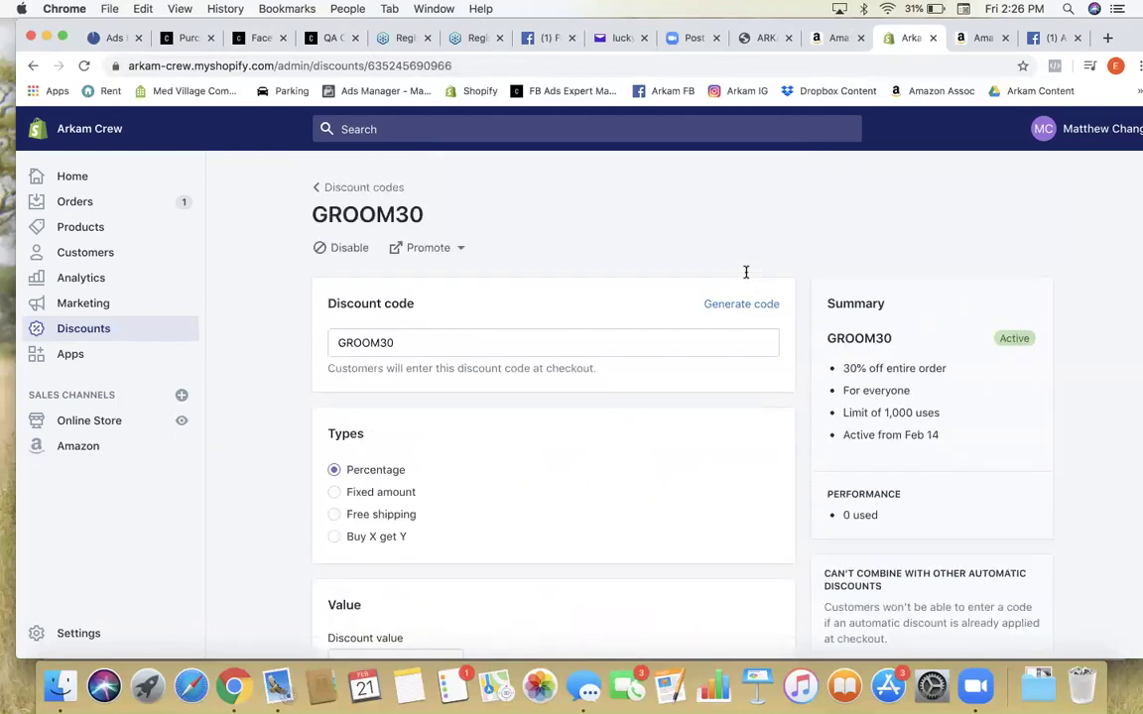
Step: Copy the GROOM30 discount's shareable link and paste it on the last line of the ad's primary text in Ads Manager
left_click(459, 248)
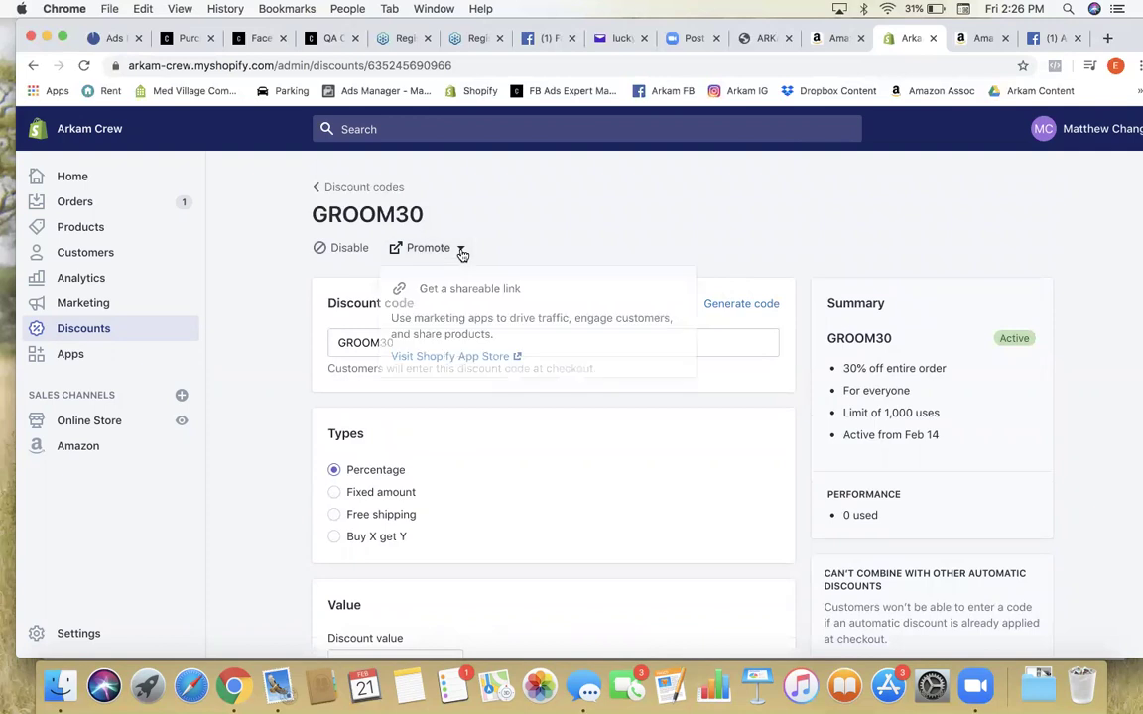
left_click(464, 288)
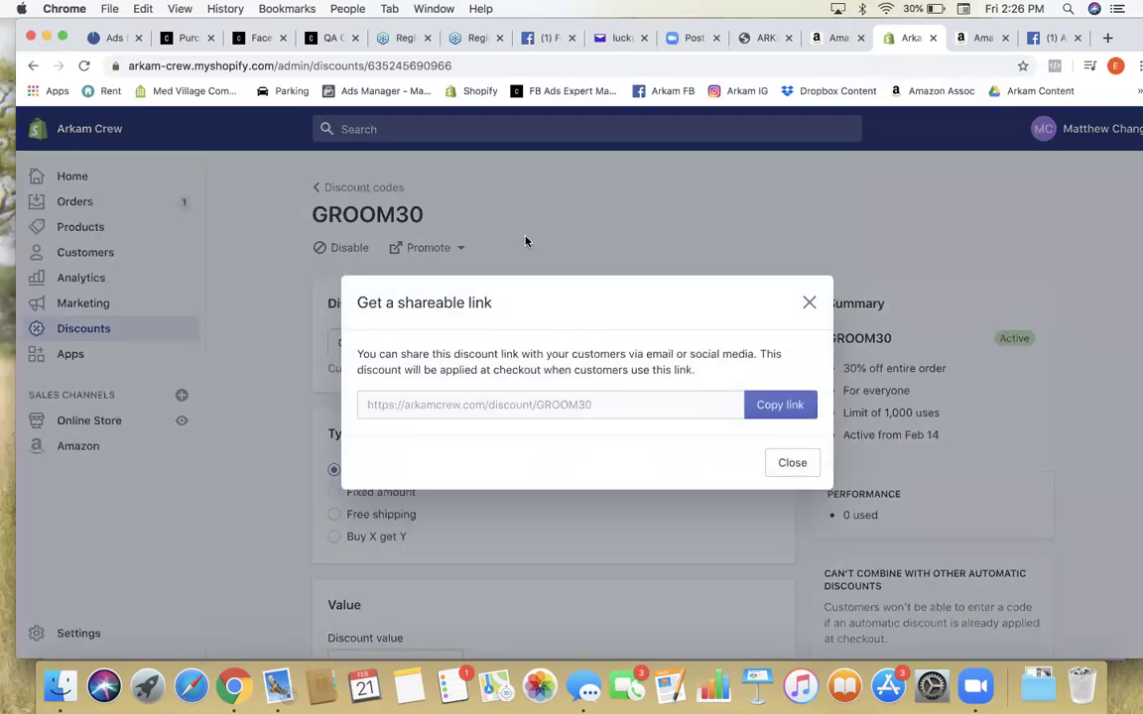
left_click(768, 405)
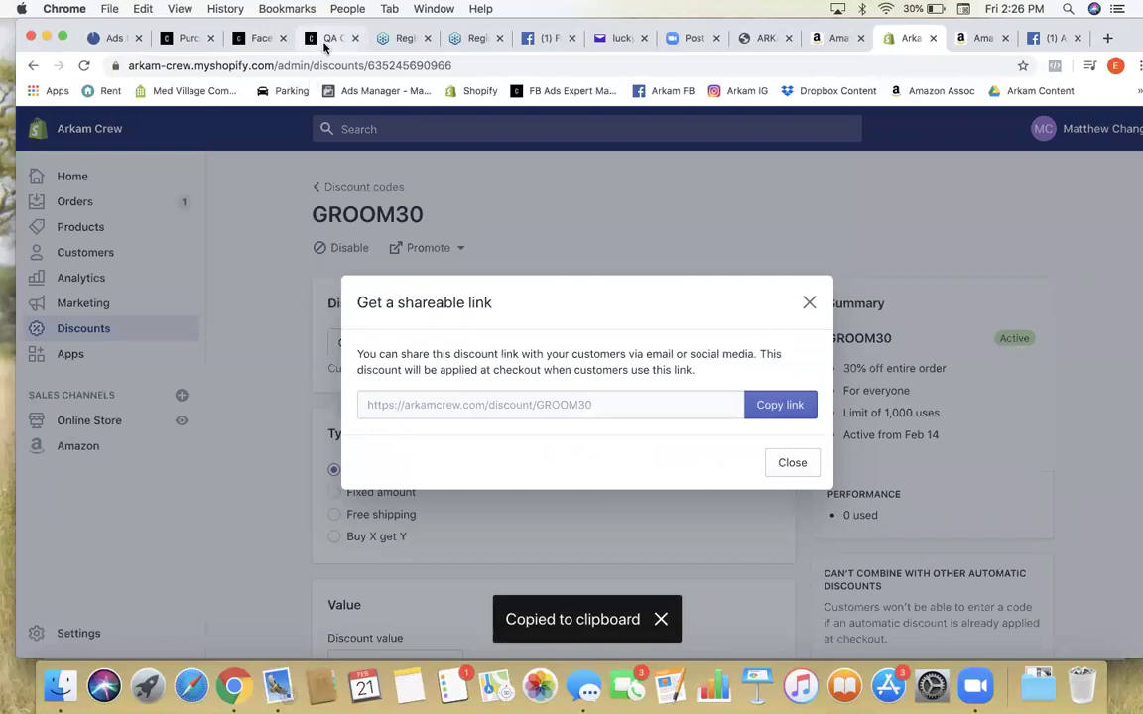
left_click(780, 404)
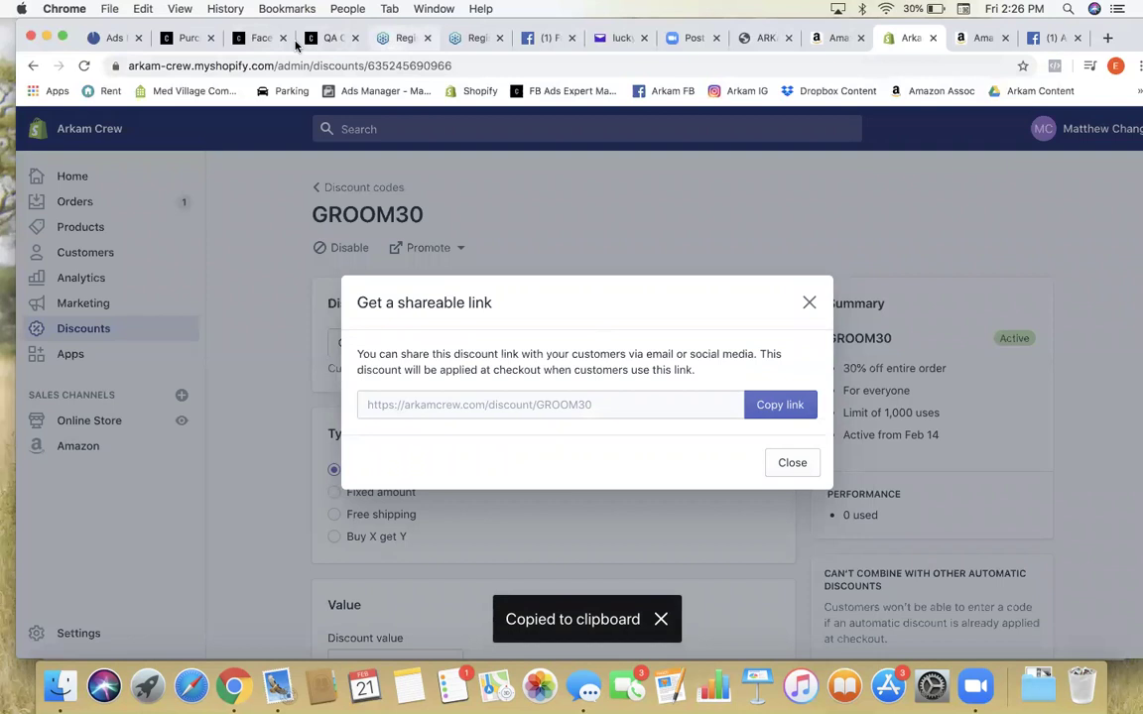
left_click(104, 38)
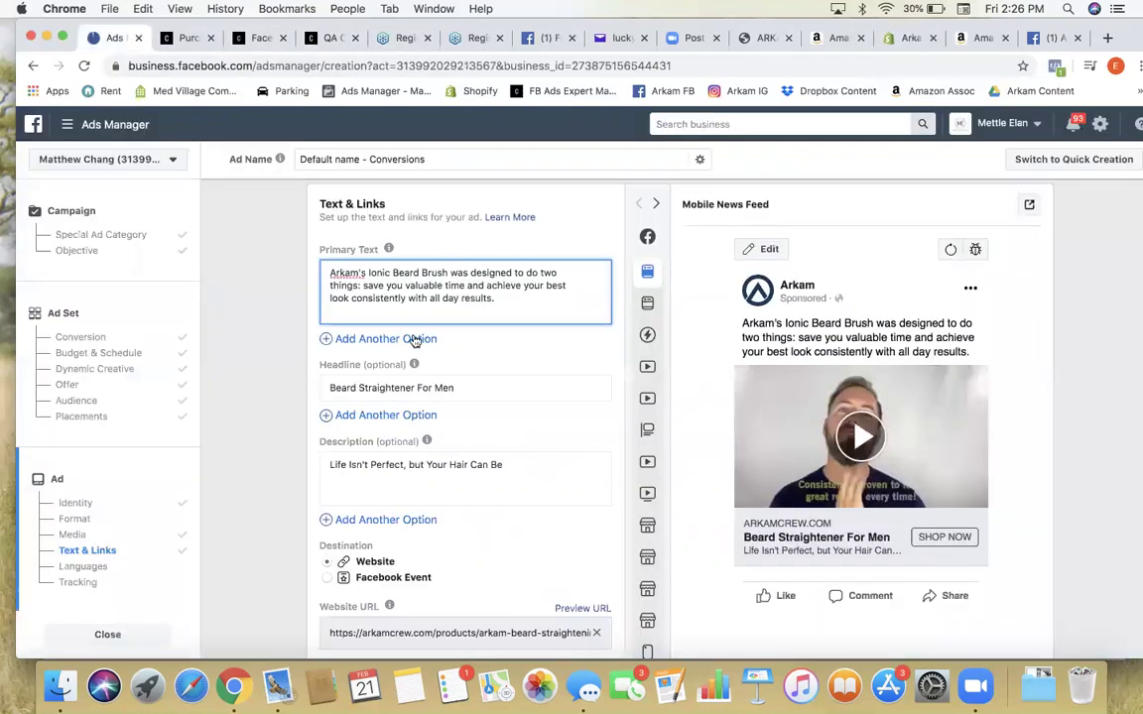
key("ctrl+v")
Step: Inspect the full product address in the ad's Website URL
scroll(466, 416, "down", 5)
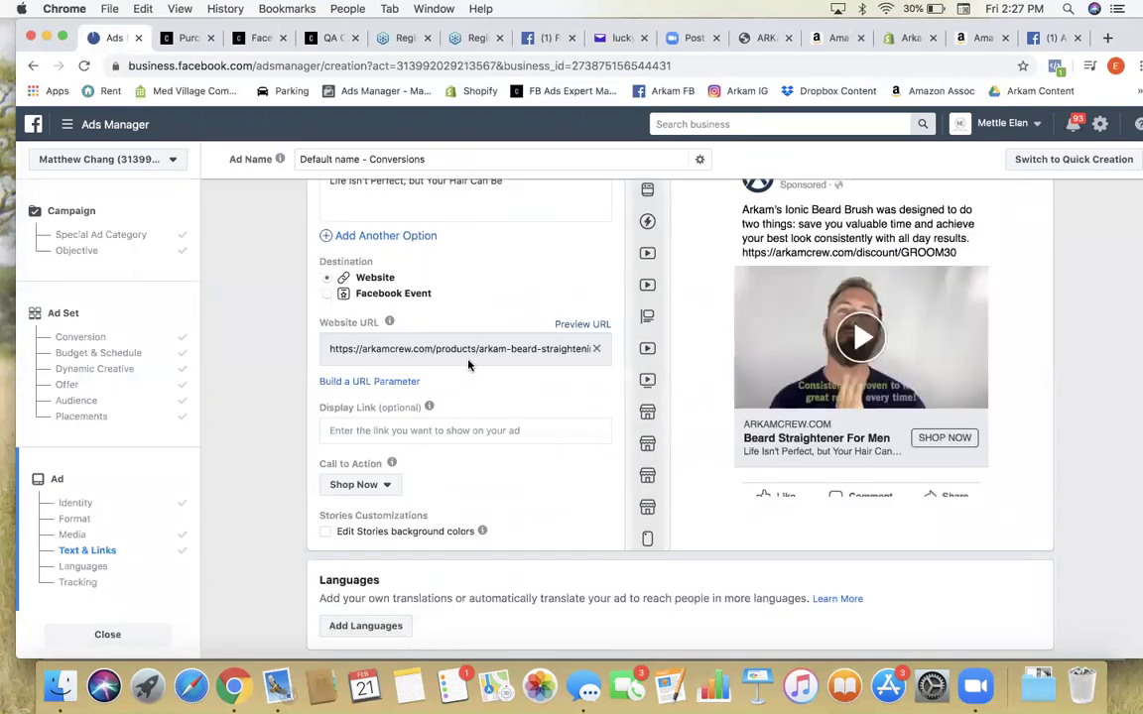
triple_click(479, 348)
left_click(482, 348)
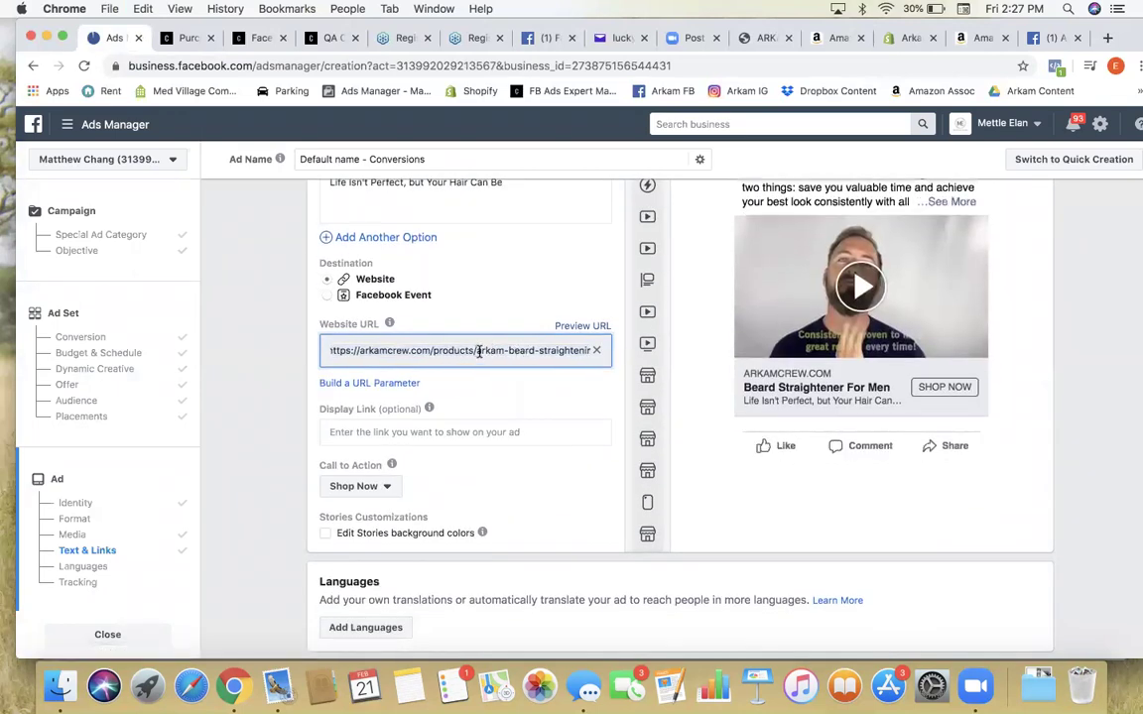
left_click_drag(433, 349, 620, 359)
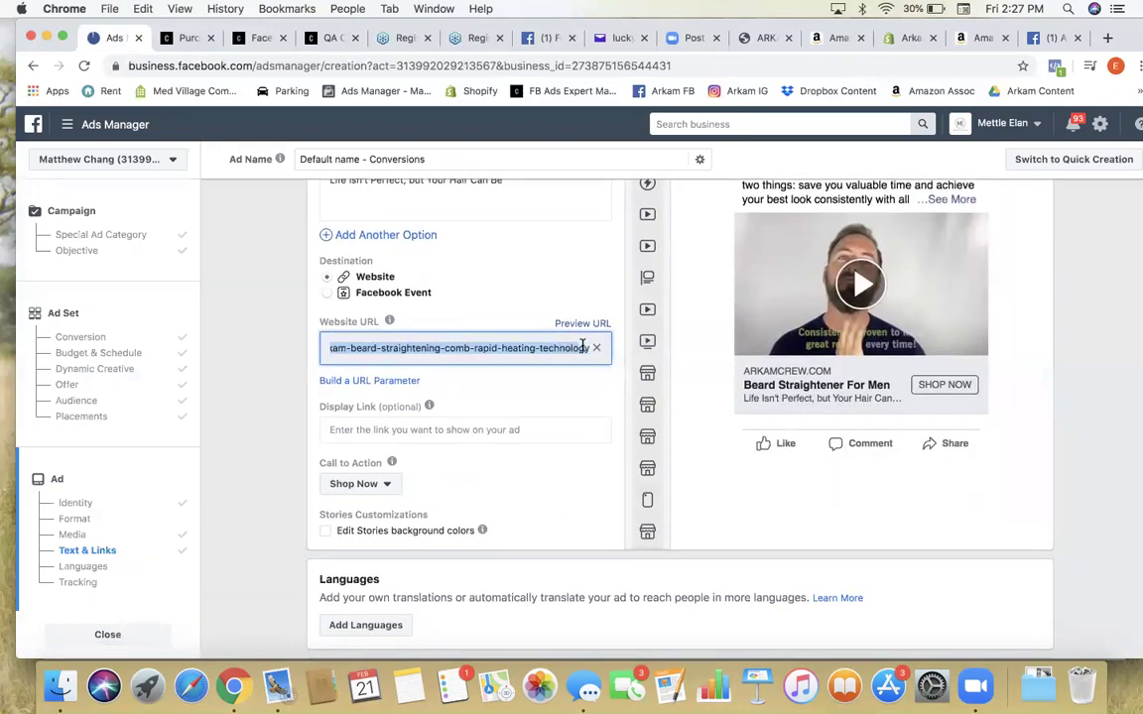
Step: Delete the GROOM30 discount link from the ad's primary text
scroll(495, 284, "up", 10)
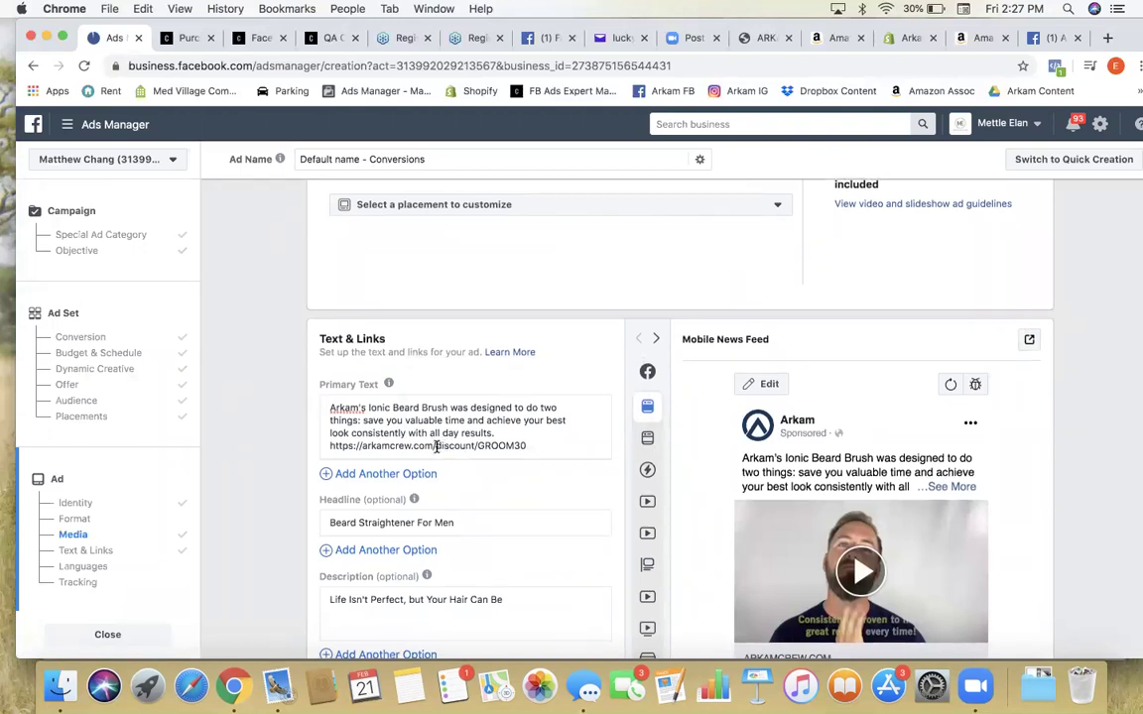
triple_click(321, 446)
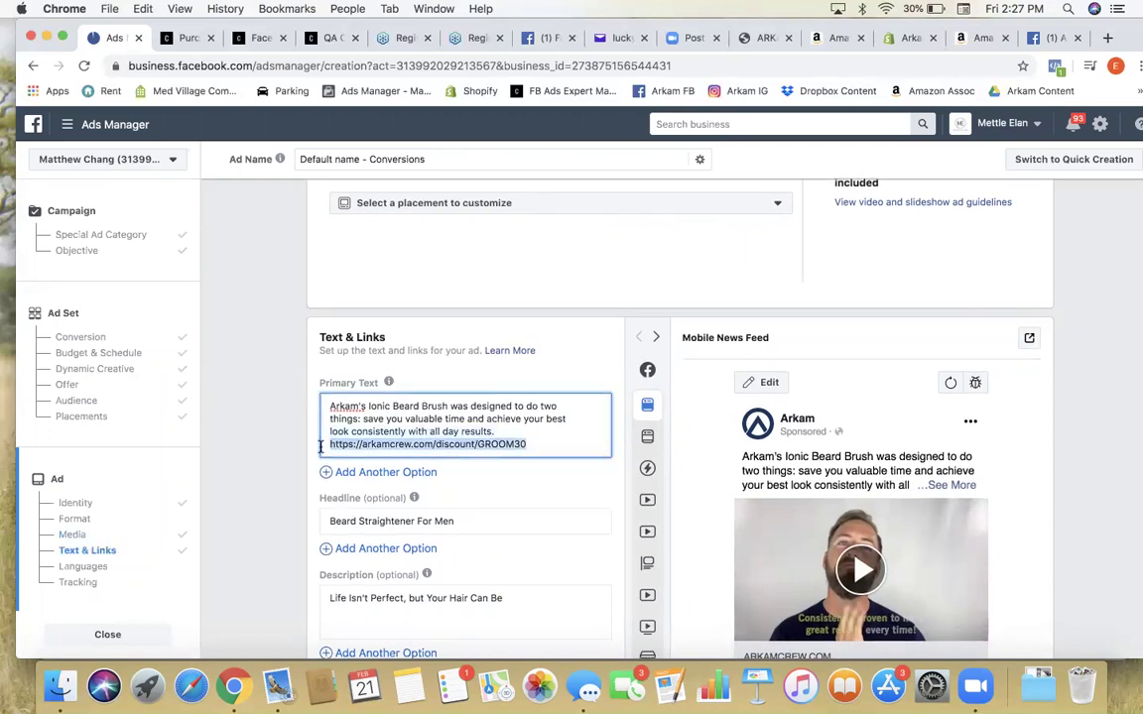
key("BackSpace")
Step: Return to Shopify, view the GROOM30 discount's shareable link again and close its dialog
left_click(908, 38)
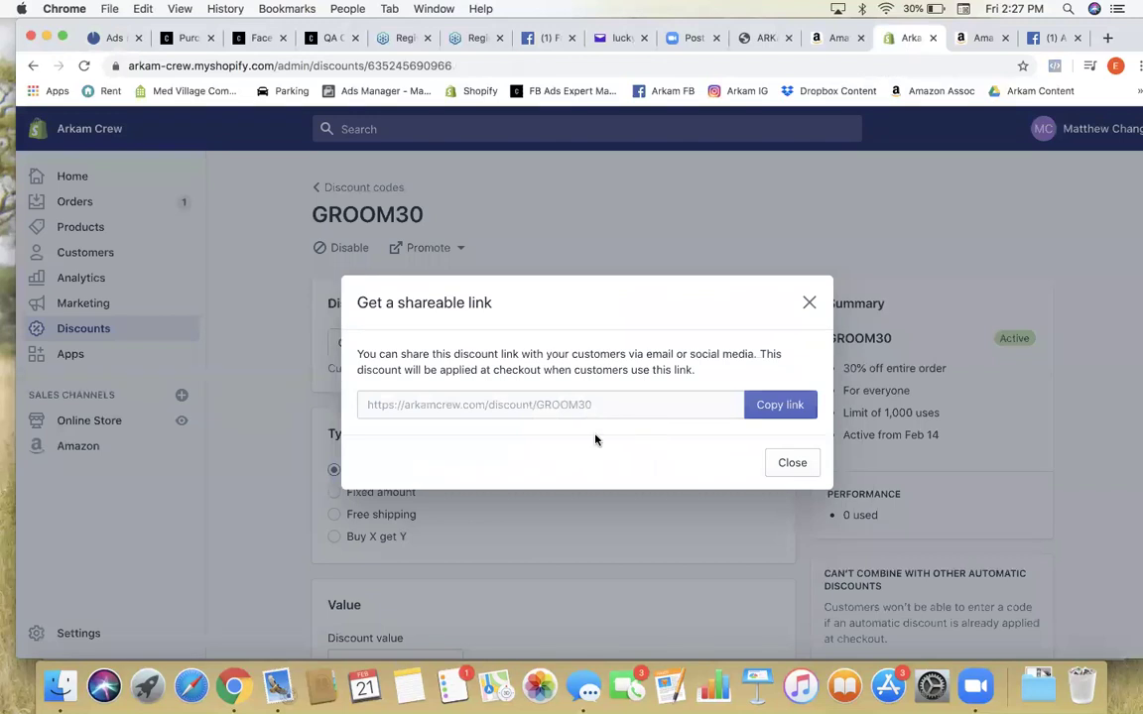
left_click(770, 464)
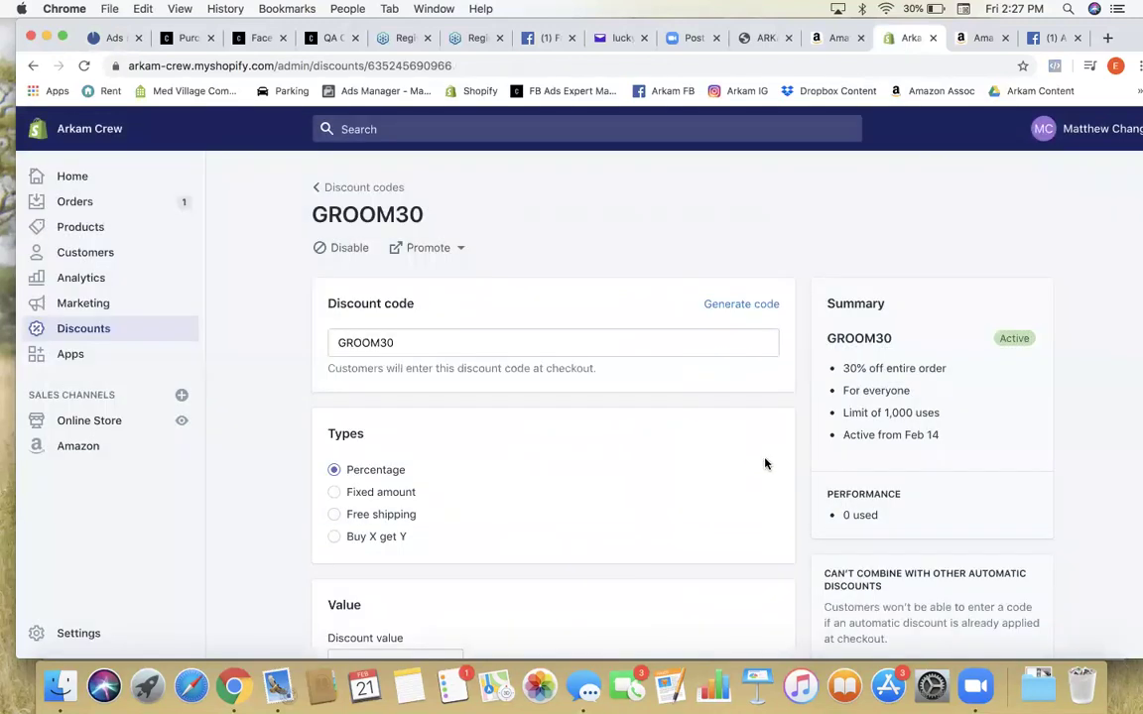
left_click(449, 249)
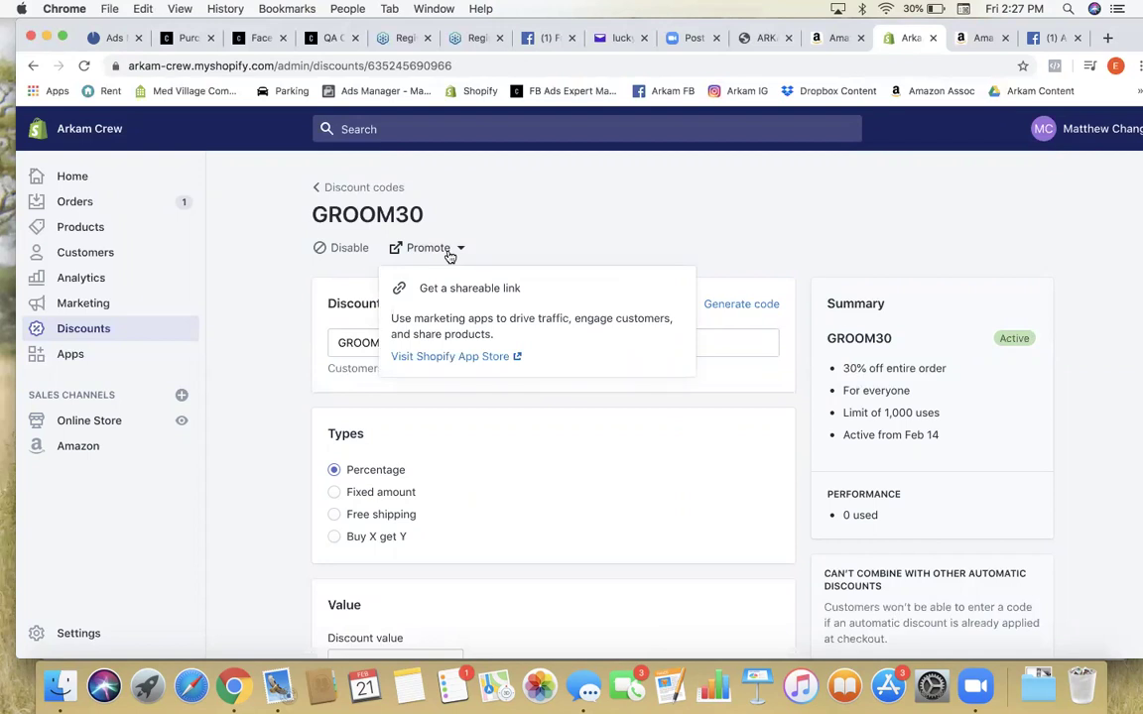
left_click(441, 288)
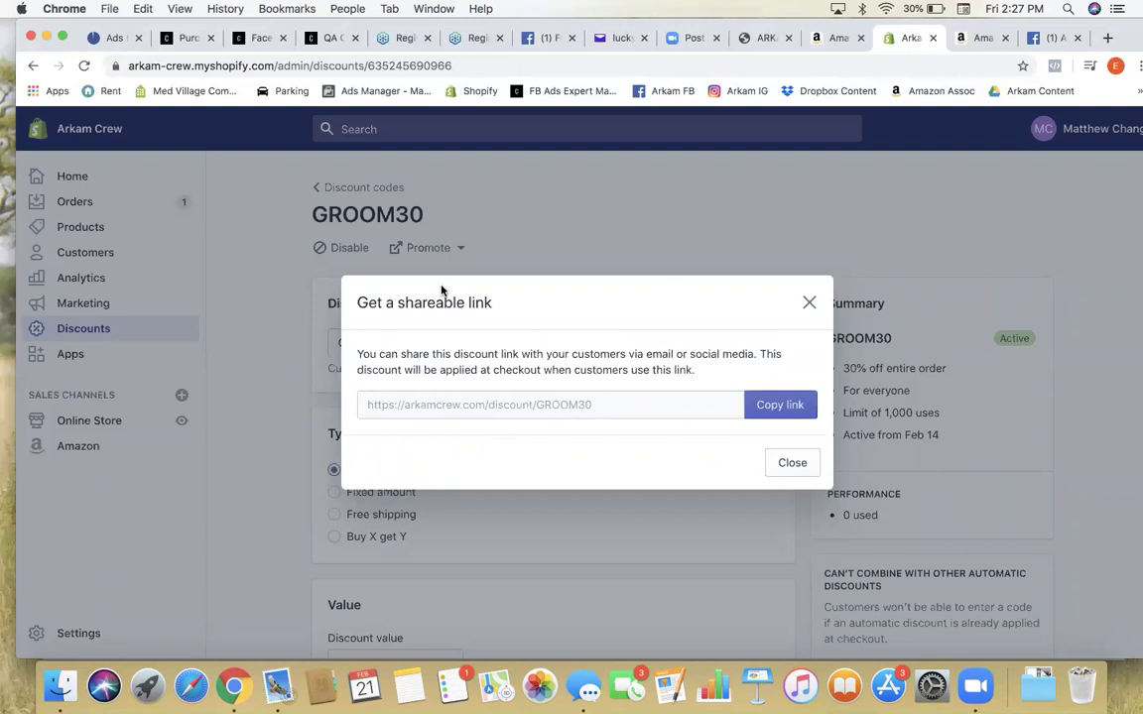
left_click(808, 302)
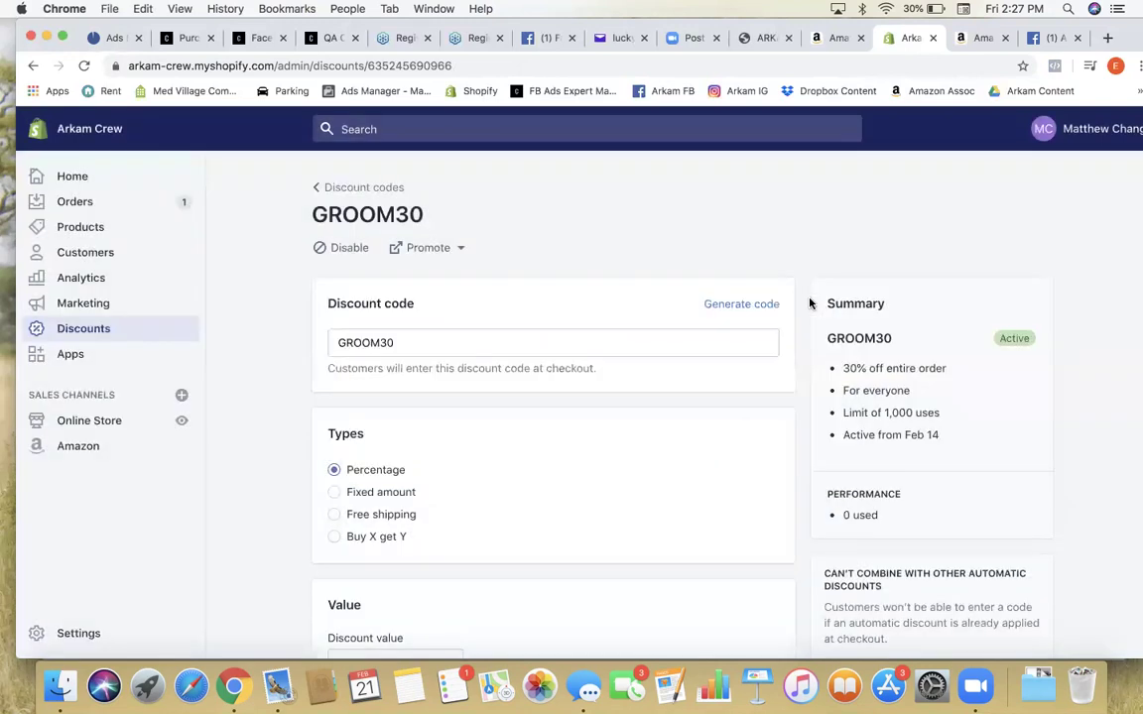
Step: Switch to Ads Manager and add two line breaks at the end of the ad's primary text
left_click(111, 38)
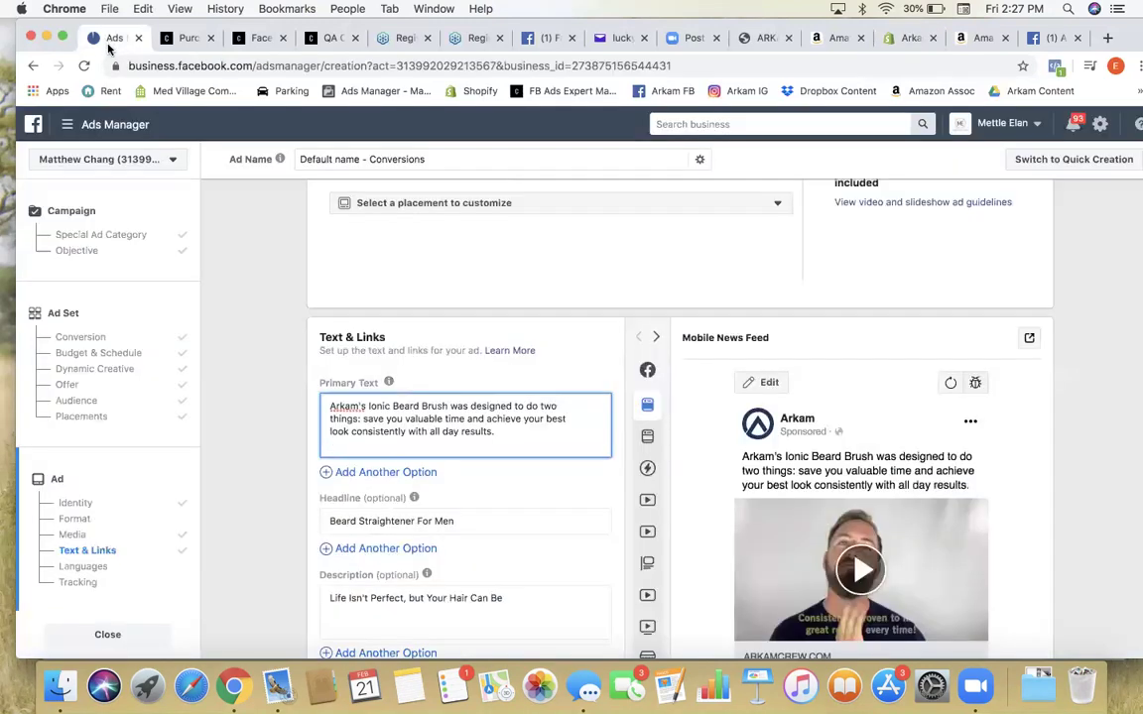
scroll(477, 449, "down", 2)
key("Return")
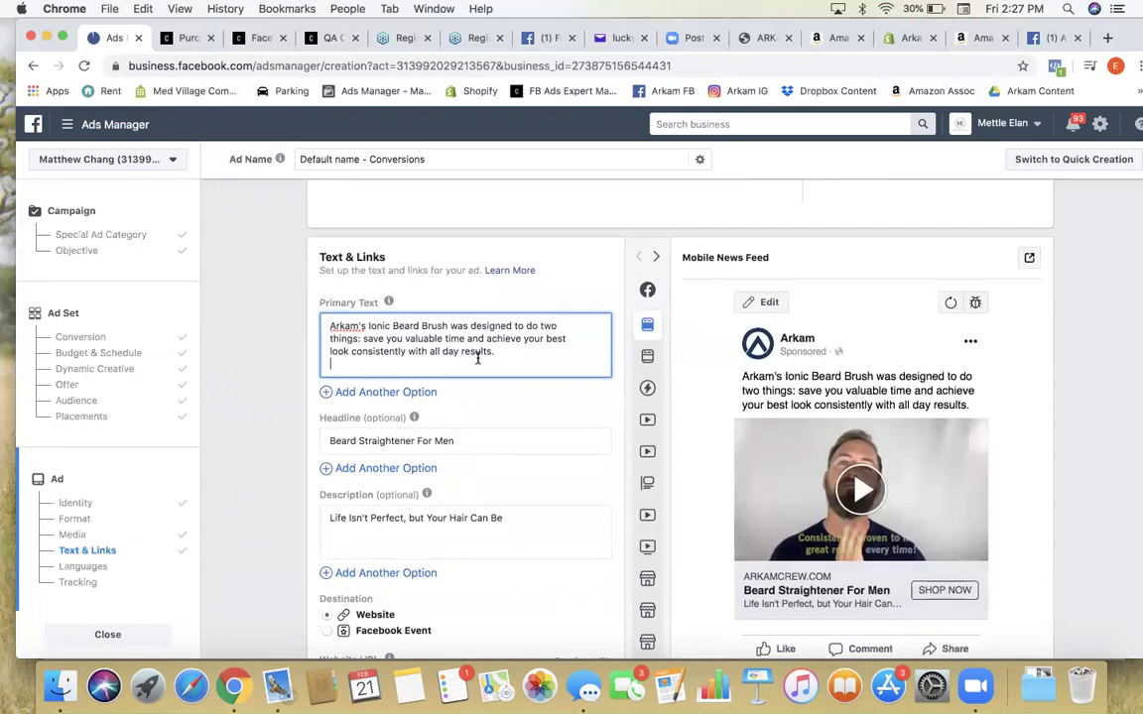
key("Return")
Step: Inspect the end of the product address in the ad's Website URL by selecting the whole address
scroll(566, 475, "down", 5)
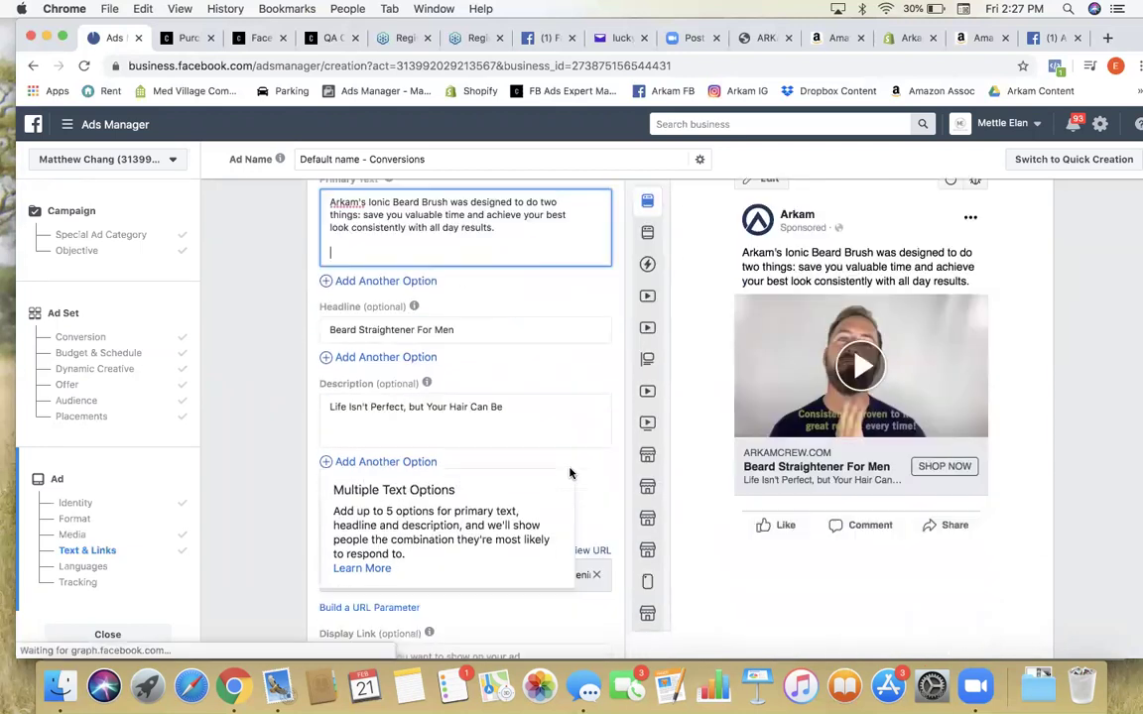
scroll(565, 475, "down", 2)
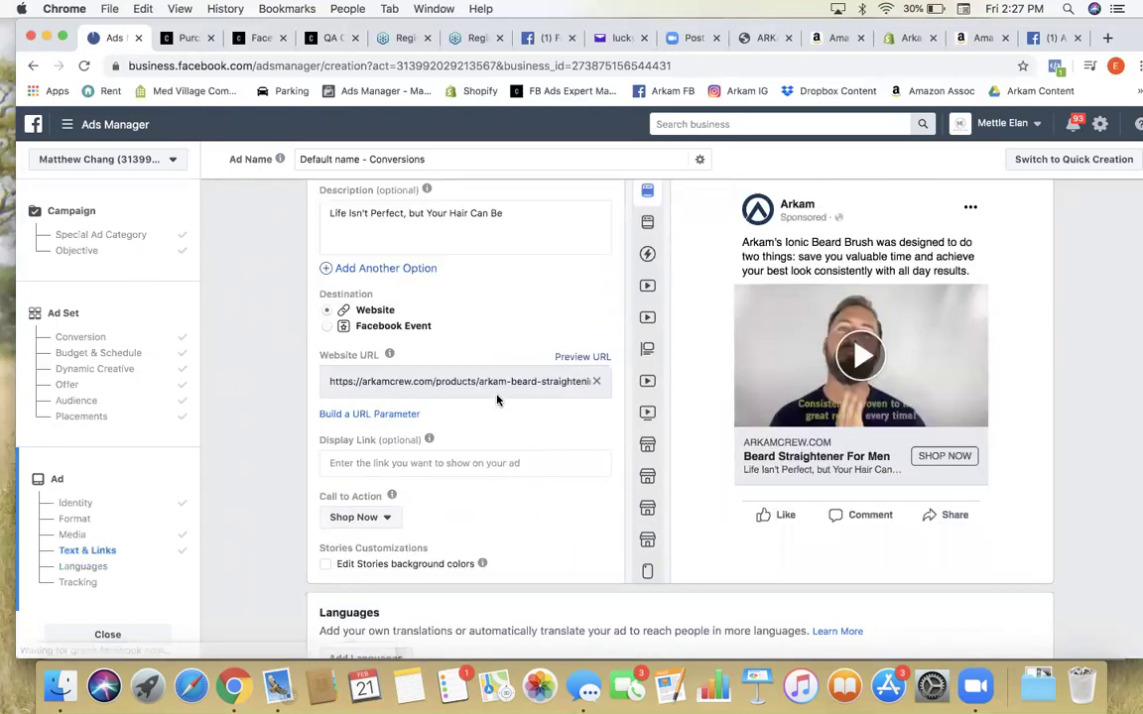
scroll(474, 384, "up", 2)
triple_click(436, 486)
triple_click(437, 488)
left_click_drag(441, 488, 647, 494)
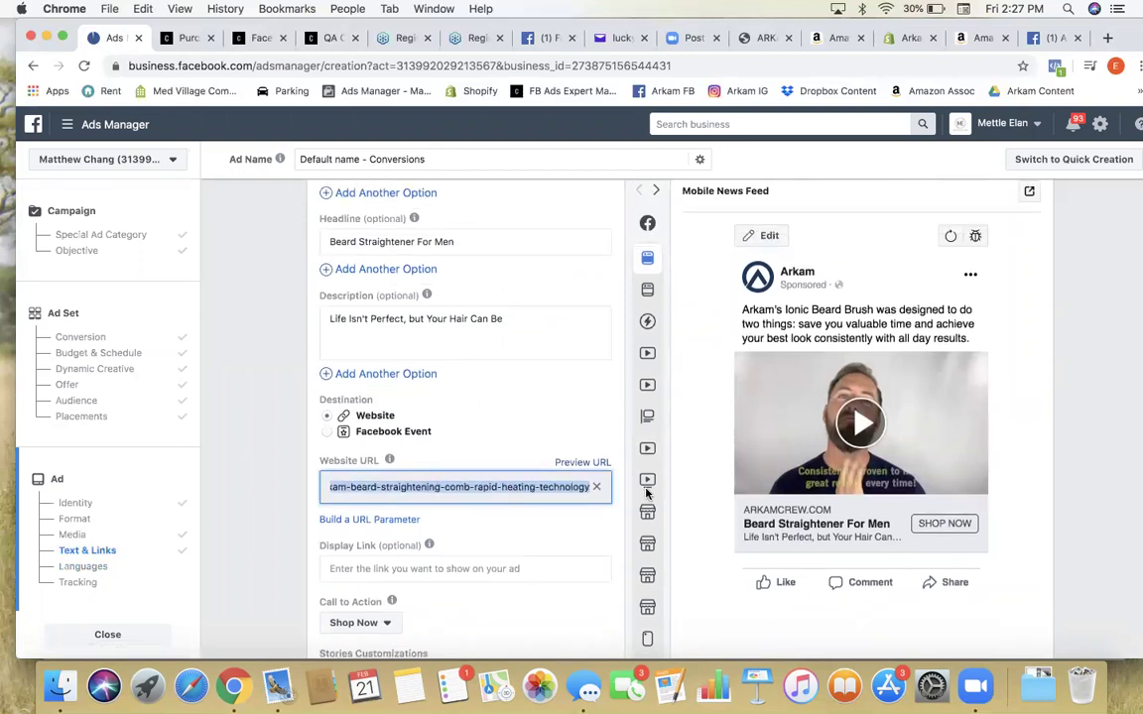
left_click(570, 484)
triple_click(576, 488)
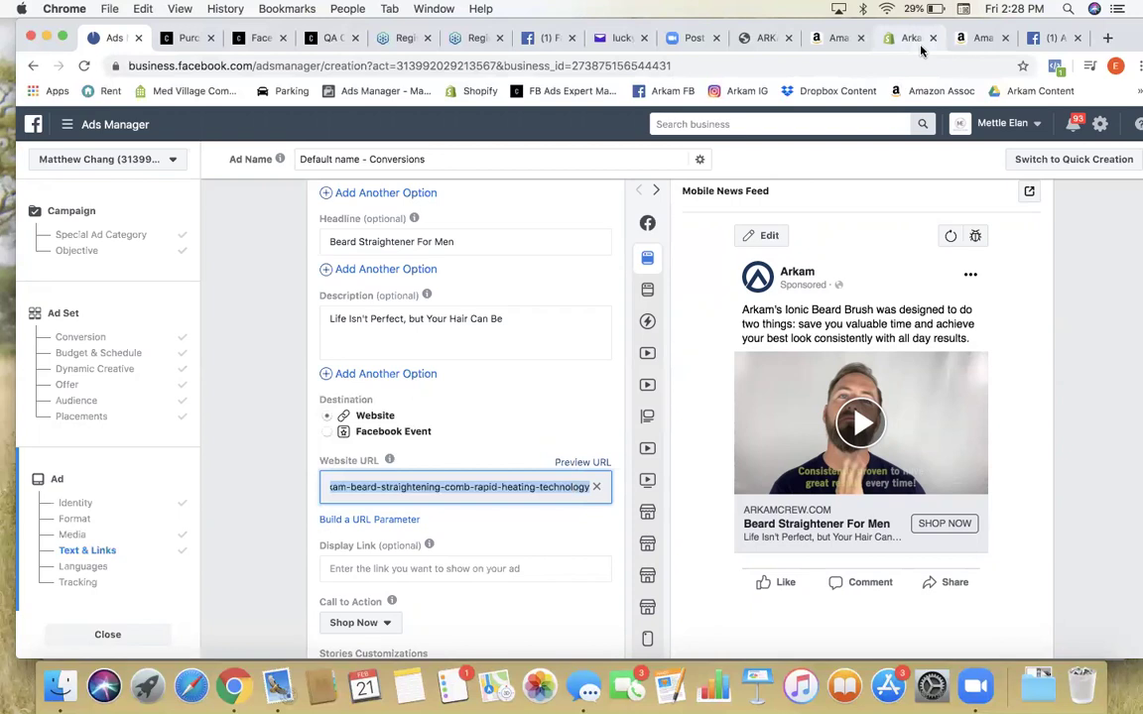
Step: View the beard straightening comb's product page on arkamcrew.com and return to the ad in Ads Manager
left_click(766, 48)
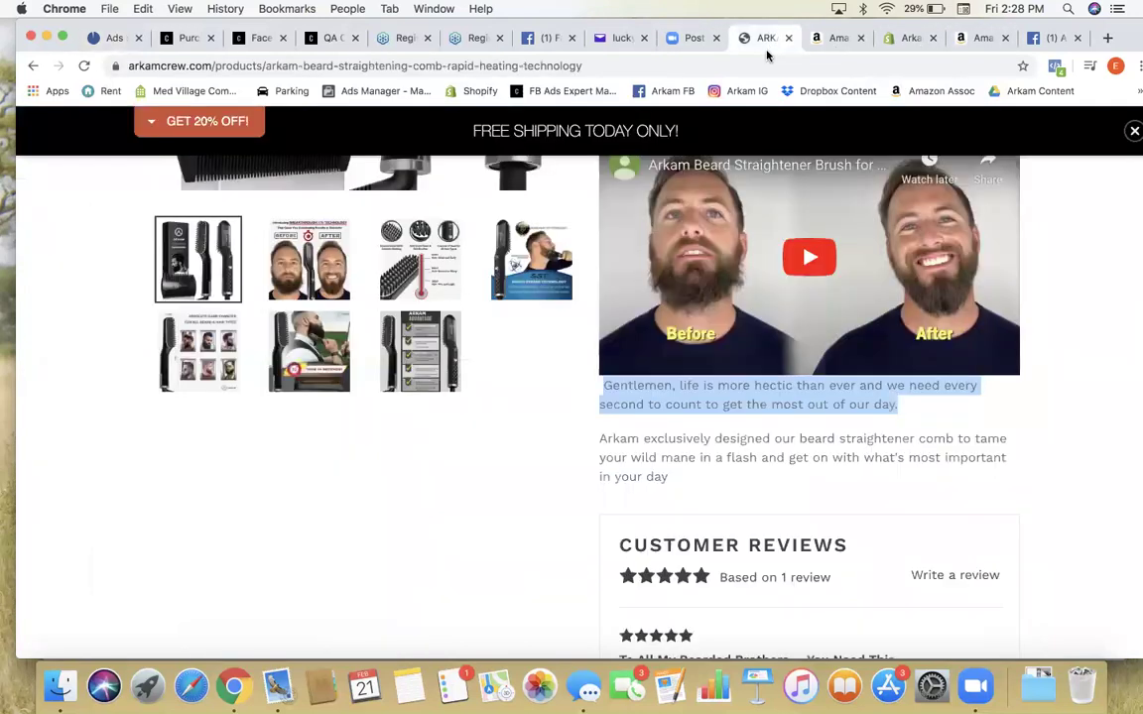
scroll(621, 255, "up", 5)
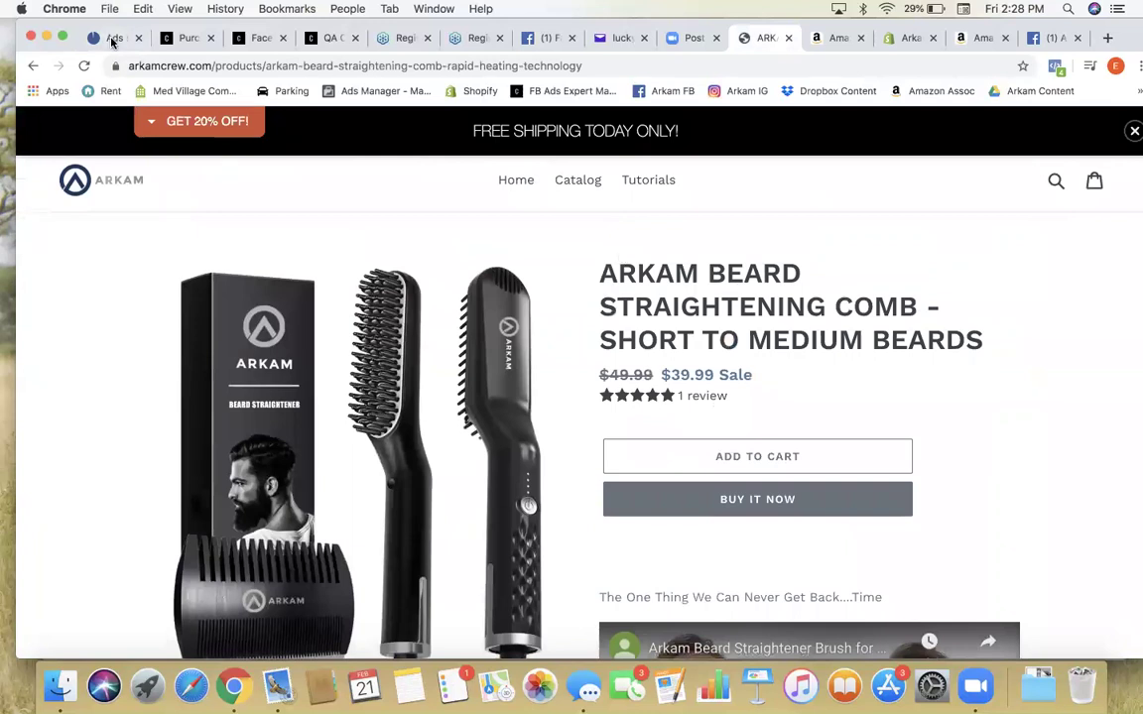
left_click(113, 39)
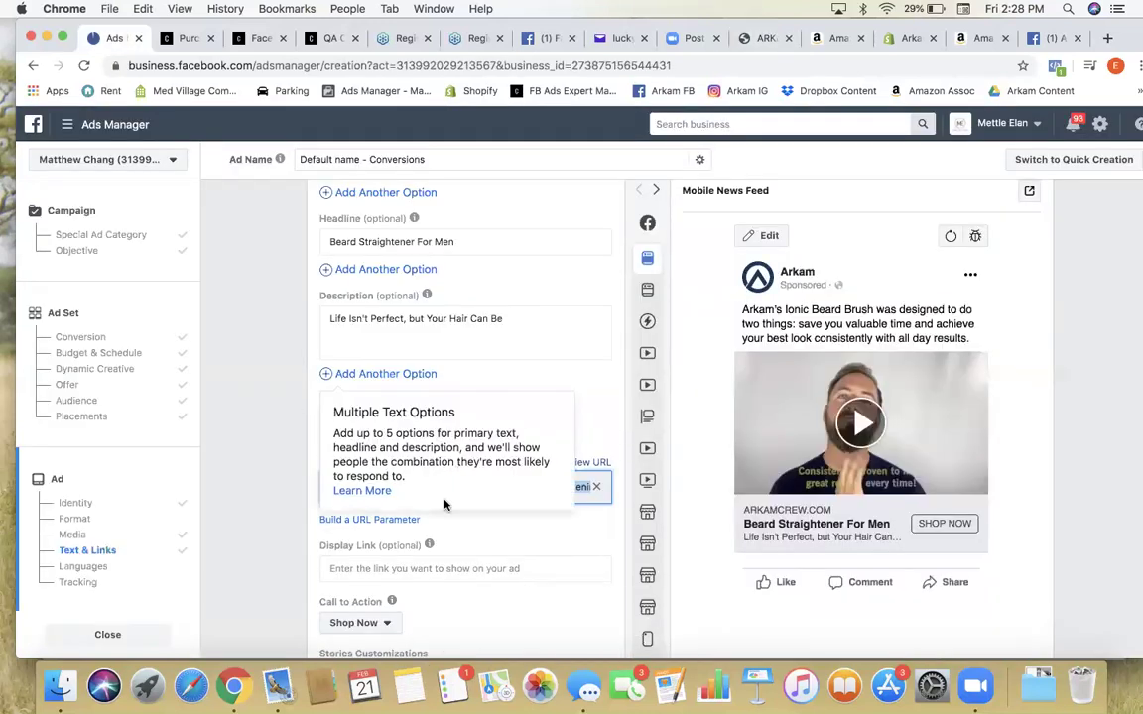
Step: Review the ad's primary text, website destination, call to action, languages, tracking and identity settings
scroll(437, 394, "up", 5)
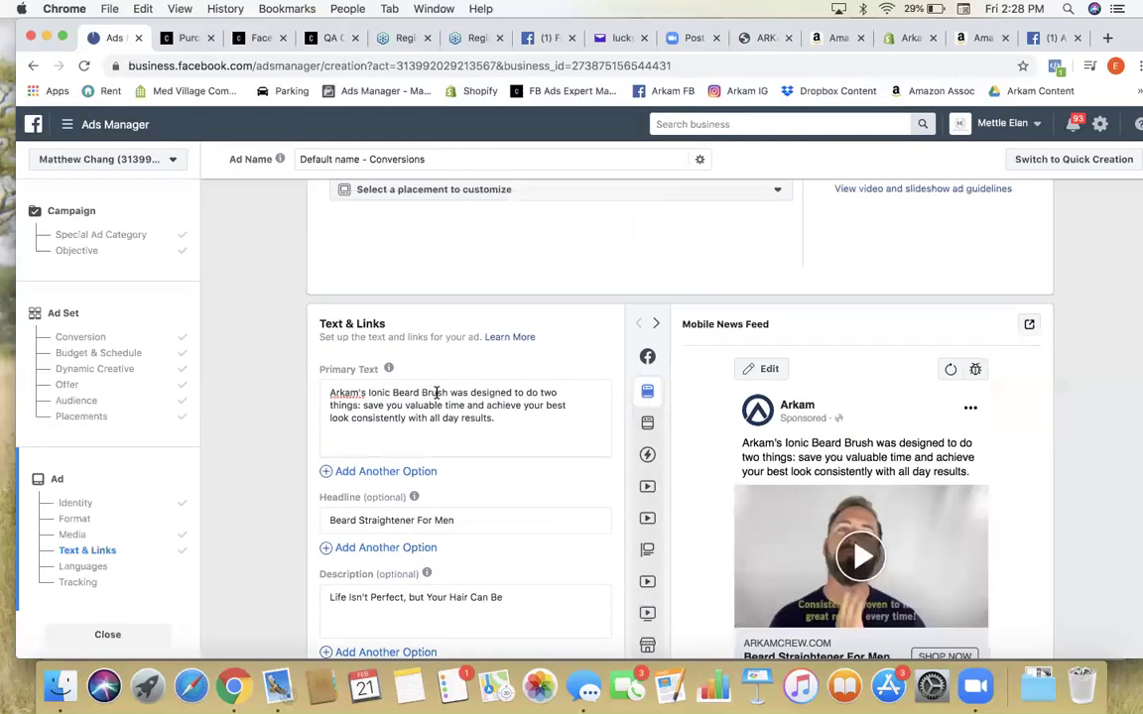
scroll(436, 394, "down", 8)
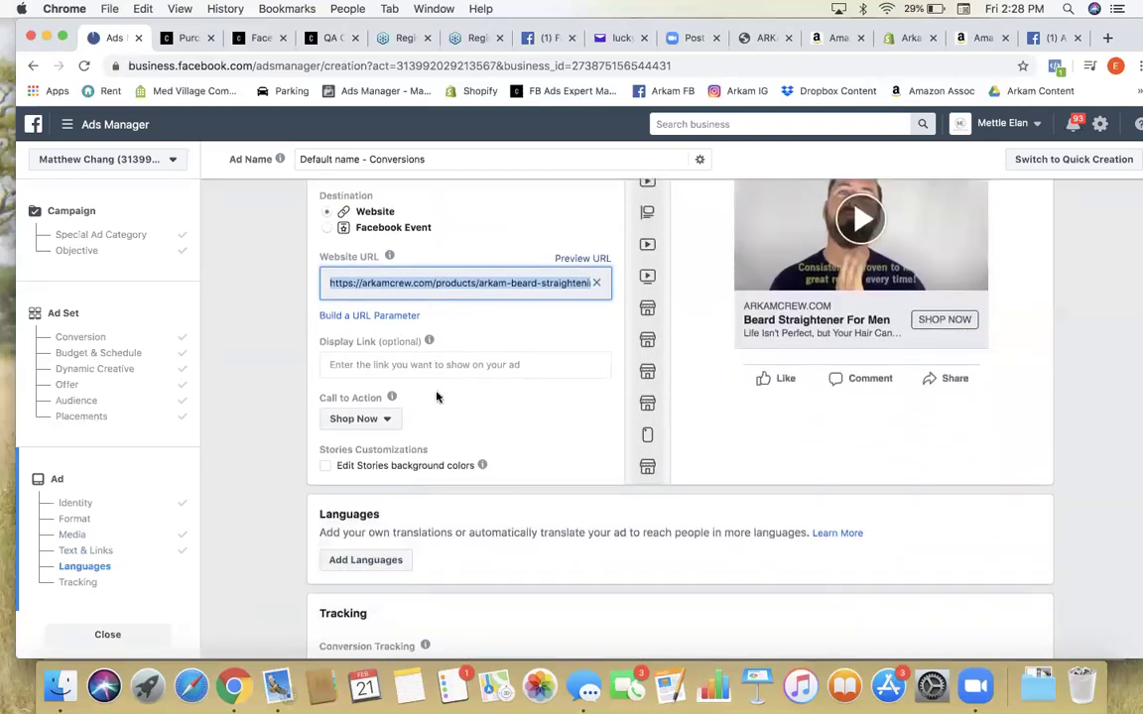
scroll(436, 397, "down", 2)
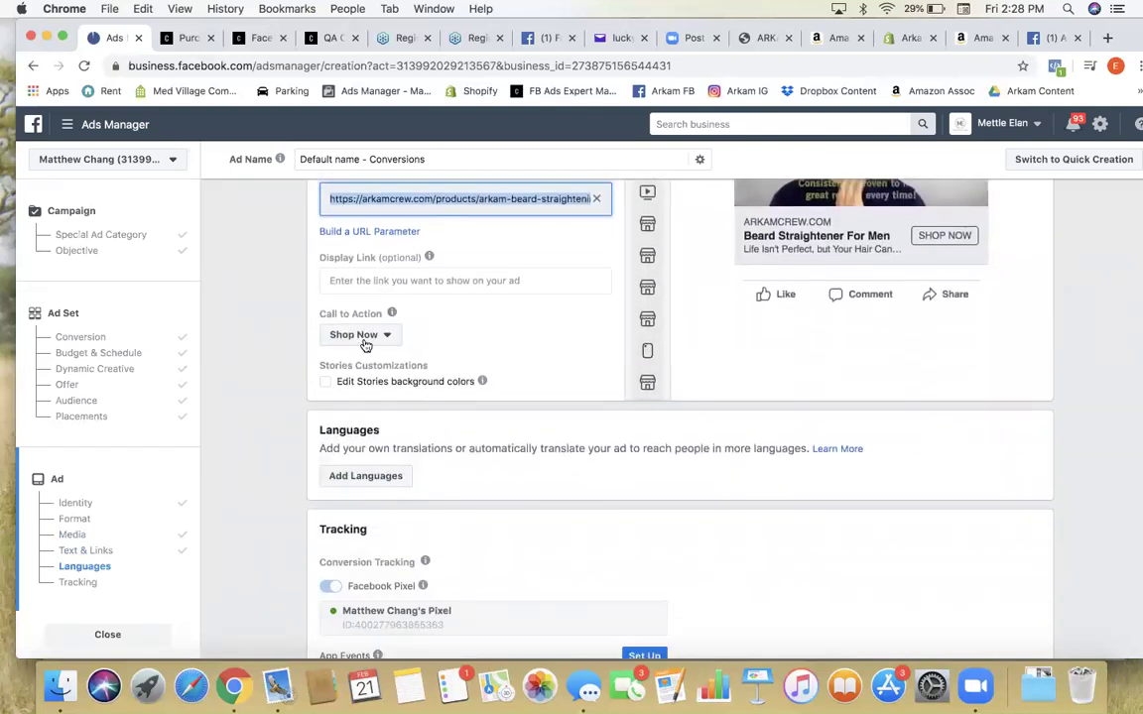
scroll(396, 417, "down", 8)
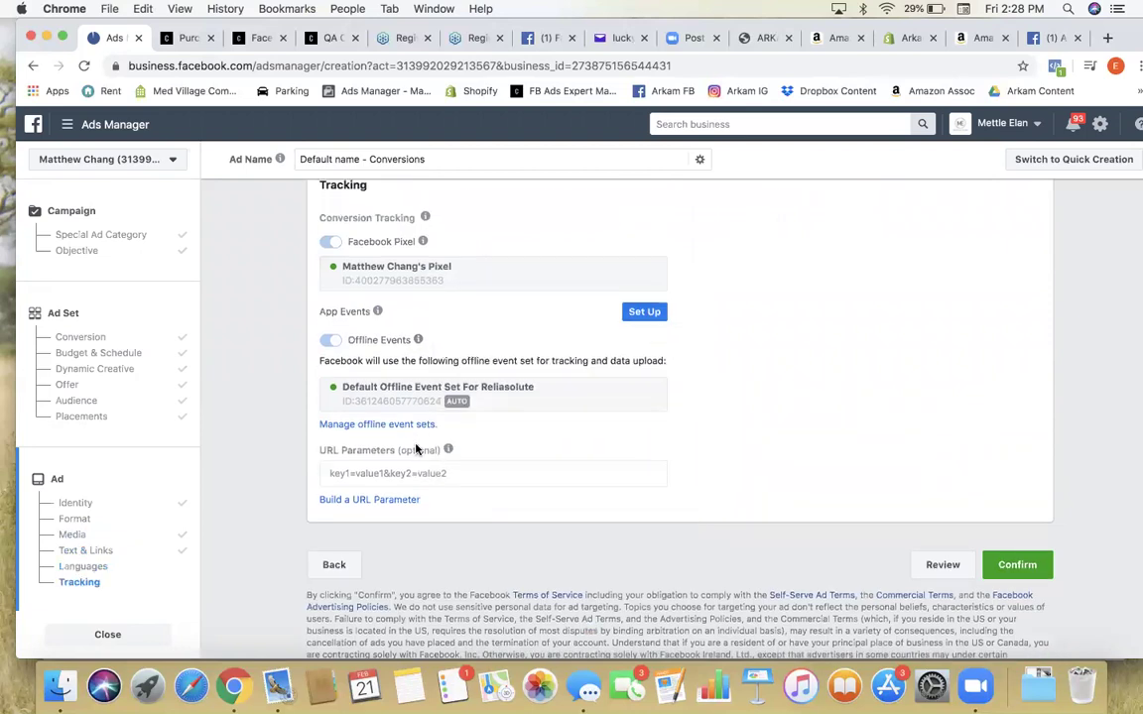
scroll(417, 449, "up", 15)
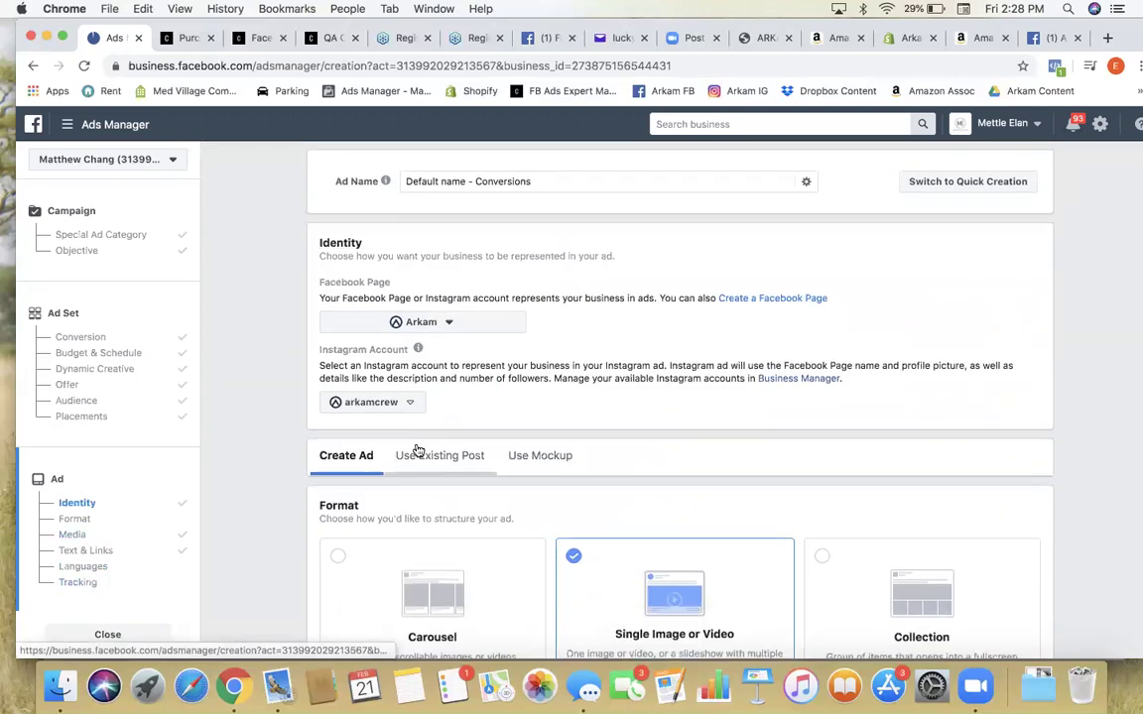
scroll(418, 450, "down", 12)
Step: Copy the primary text's opening phrase and use it as the ad name: "Arkam's Ionic Beard Brush was designed to do two things"
scroll(417, 448, "up", 2)
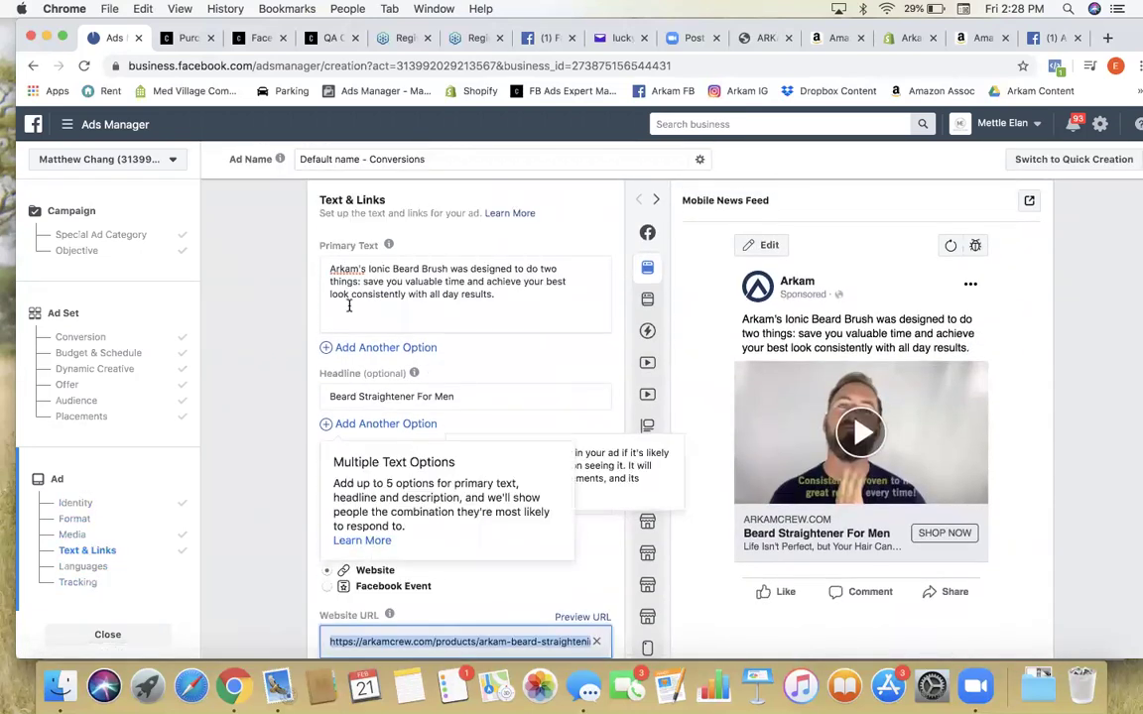
mouse_move(330, 268)
left_mouse_down()
mouse_move(385, 269)
mouse_move(363, 280)
left_mouse_up()
key("ctrl+c")
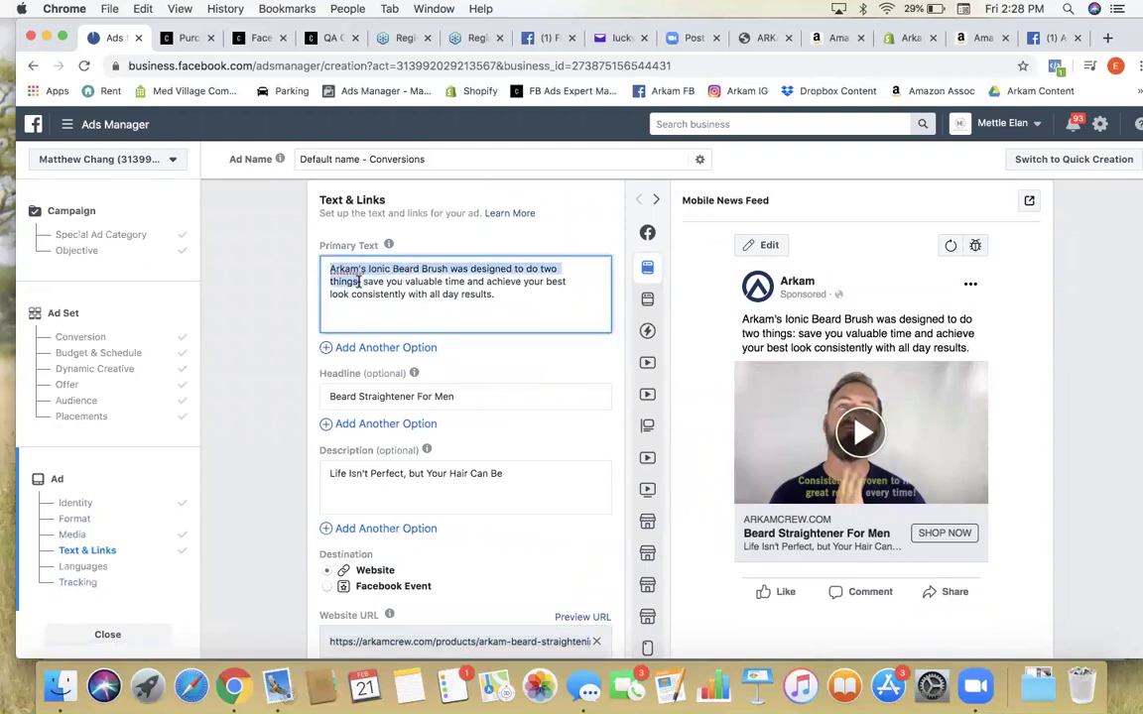
scroll(430, 298, "up", 10)
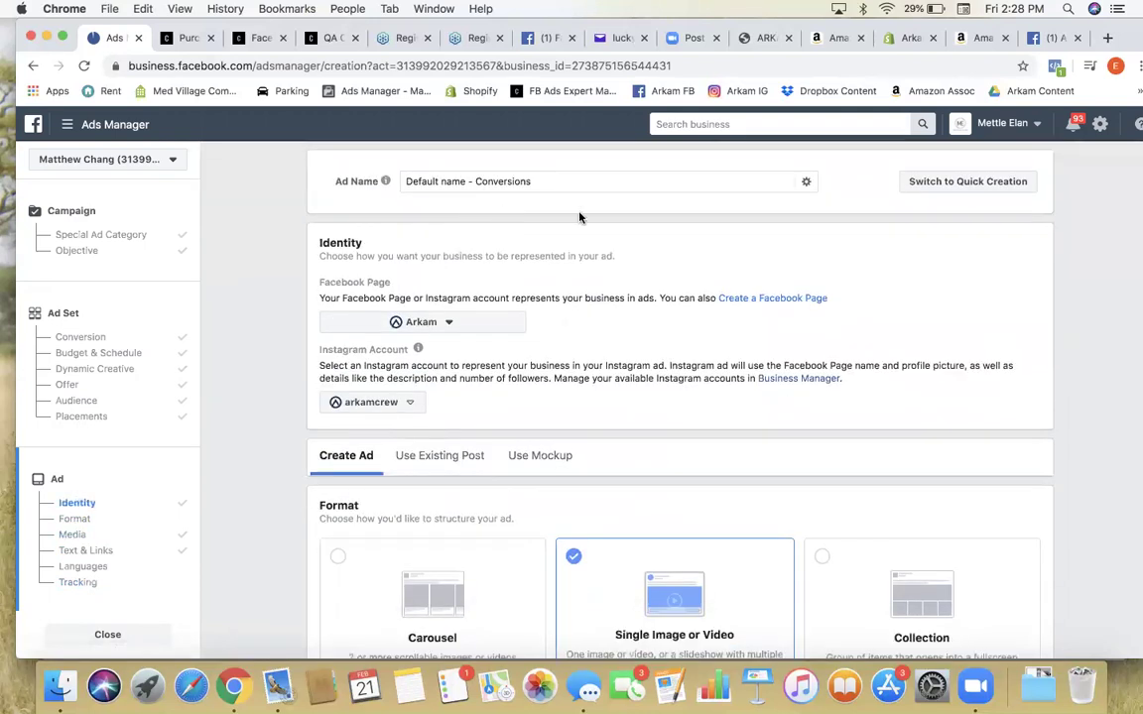
left_click_drag(536, 182, 402, 182)
key("ctrl+v")
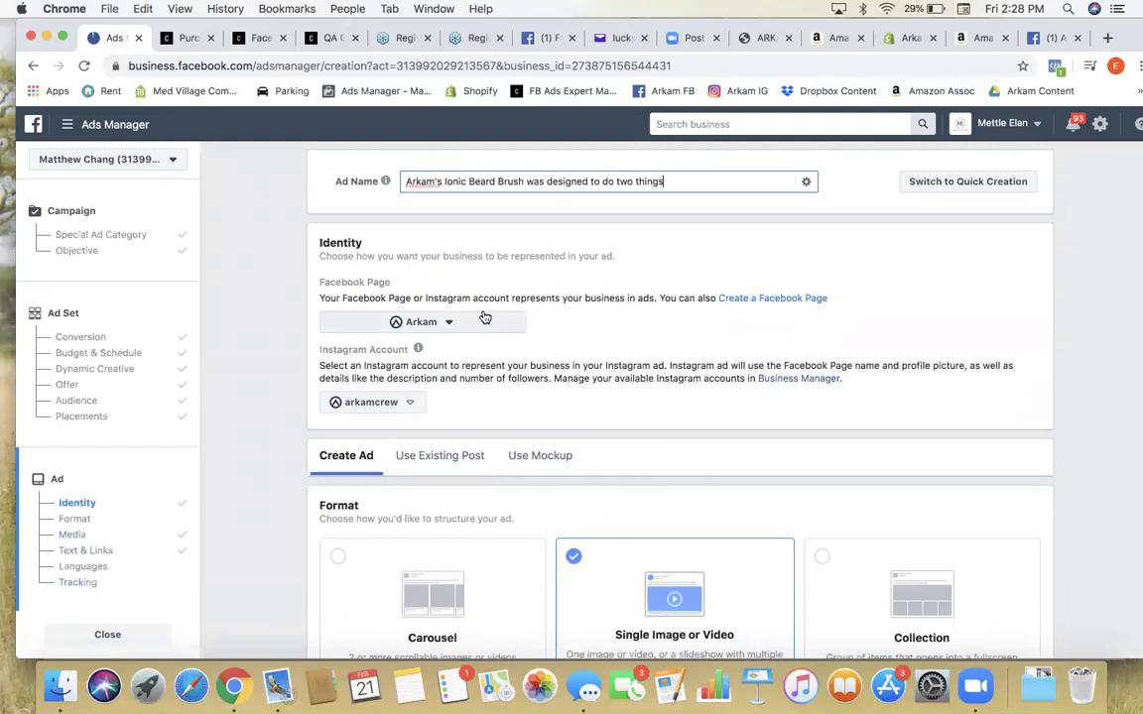
Step: Append a colon and the selected video's file name without its extension to the ad name
scroll(482, 316, "down", 5)
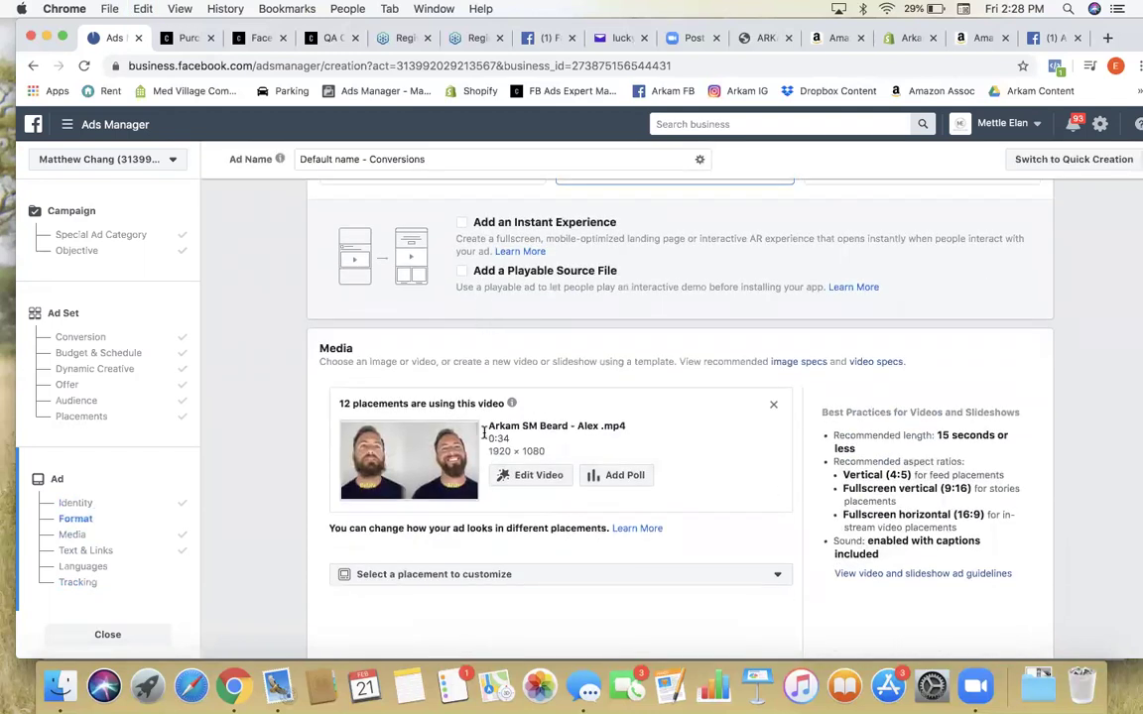
left_click_drag(488, 425, 596, 425)
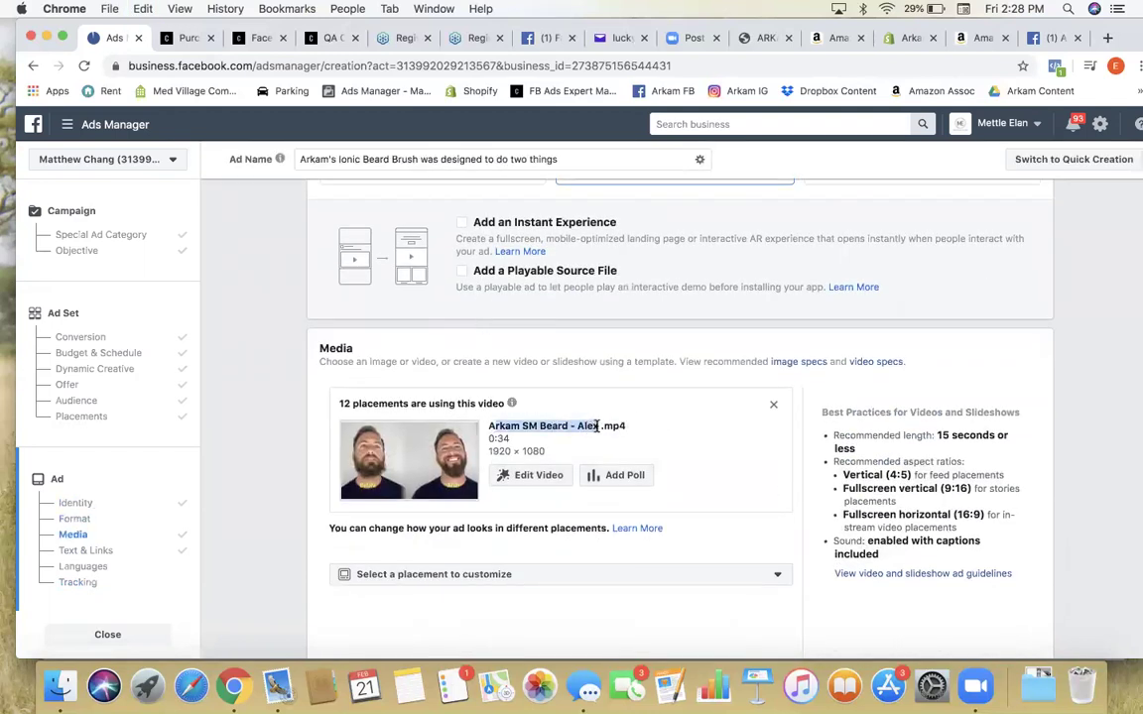
key("super+c")
scroll(491, 425, "up", 10)
left_click(709, 180)
type(":")
key("super+v")
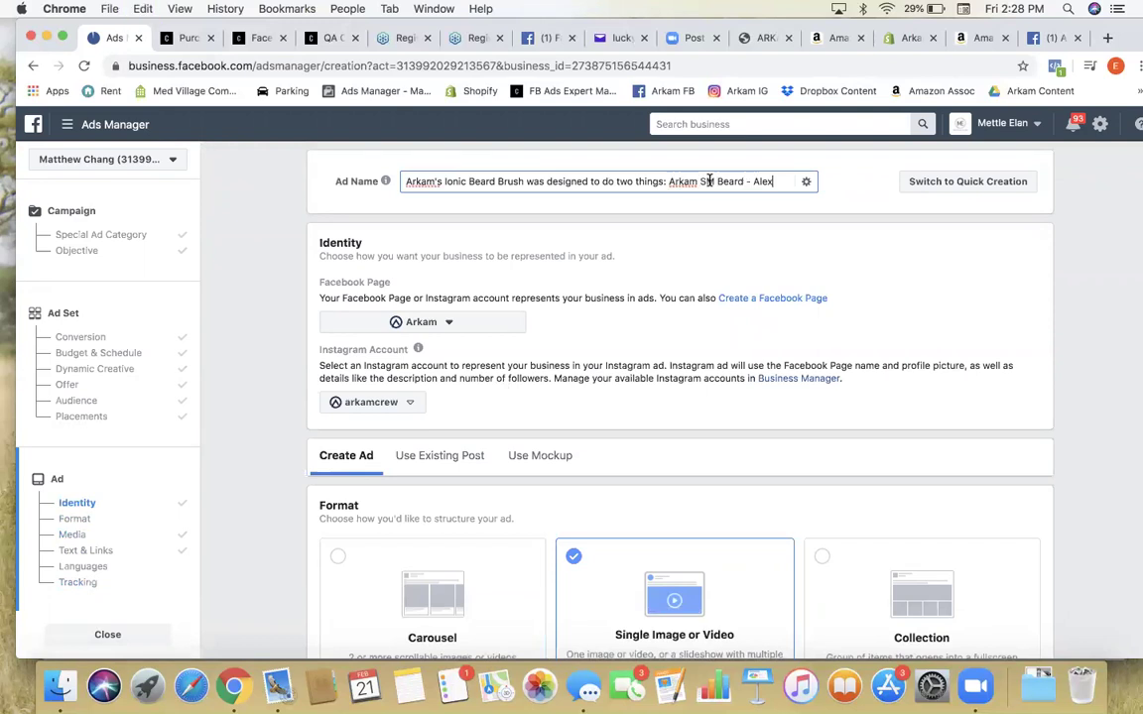
Step: Confirm the completed ad to publish the Purchase Conversions campaign
scroll(755, 305, "down", 10)
scroll(755, 304, "down", 5)
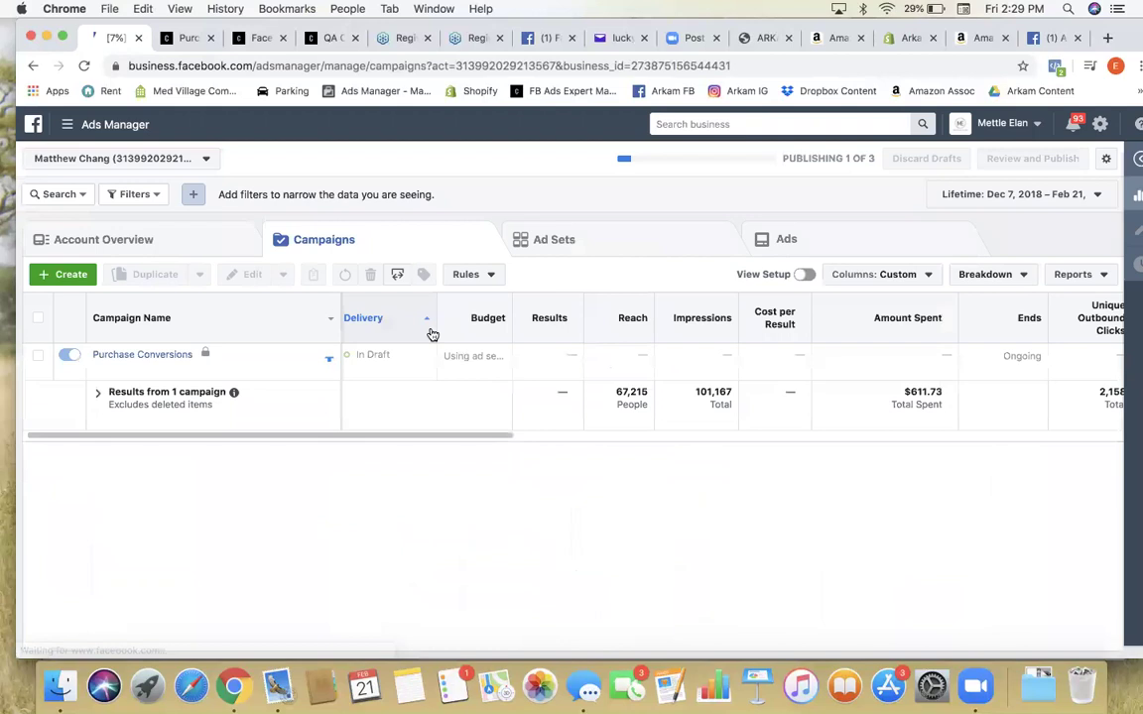
Step: Duplicate the "Arkam's Ionic Beard Brush was designed..." ad once into its original campaign
left_click(657, 238)
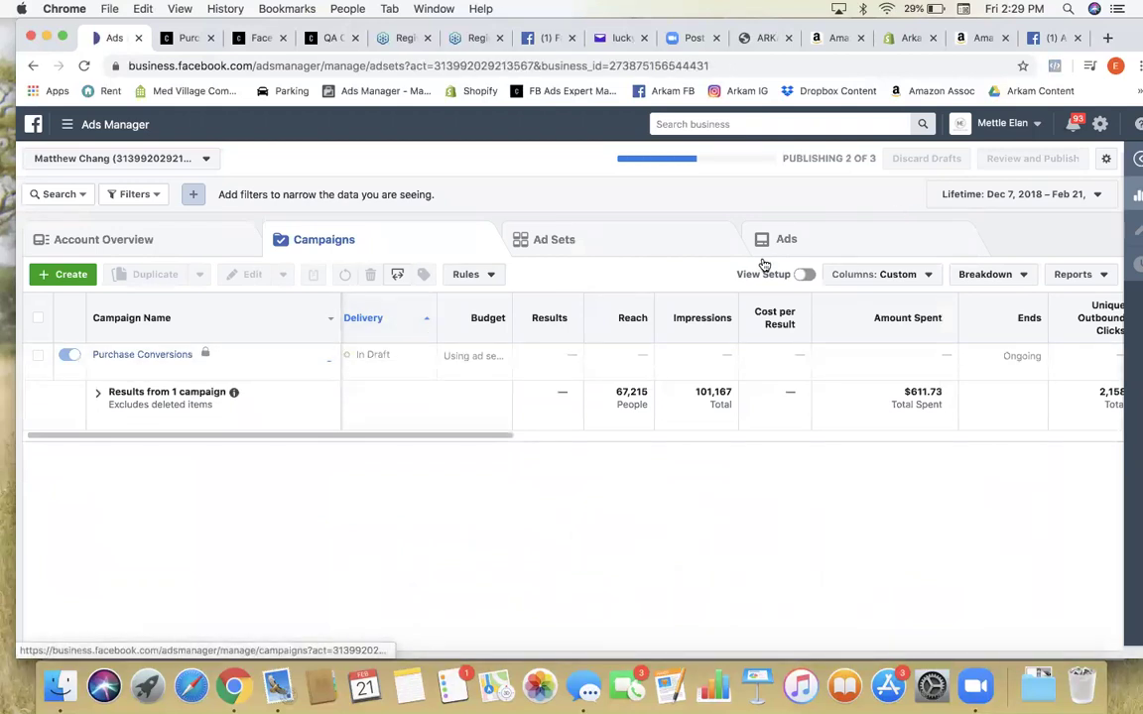
left_click(790, 241)
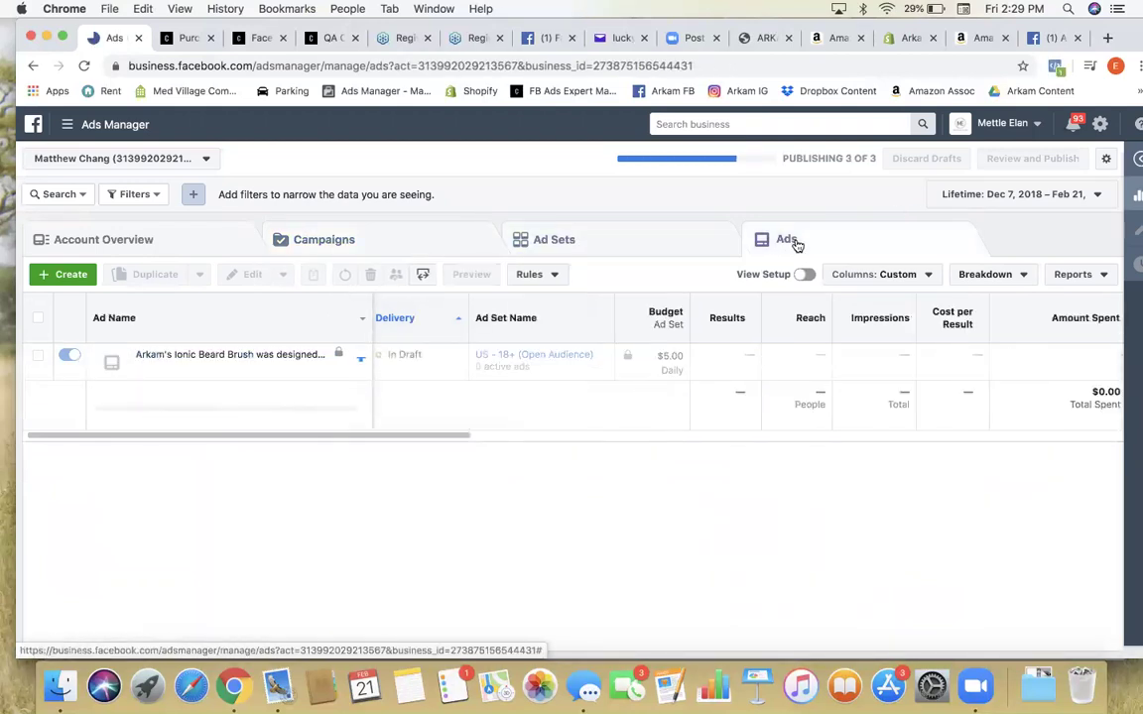
left_click(256, 373)
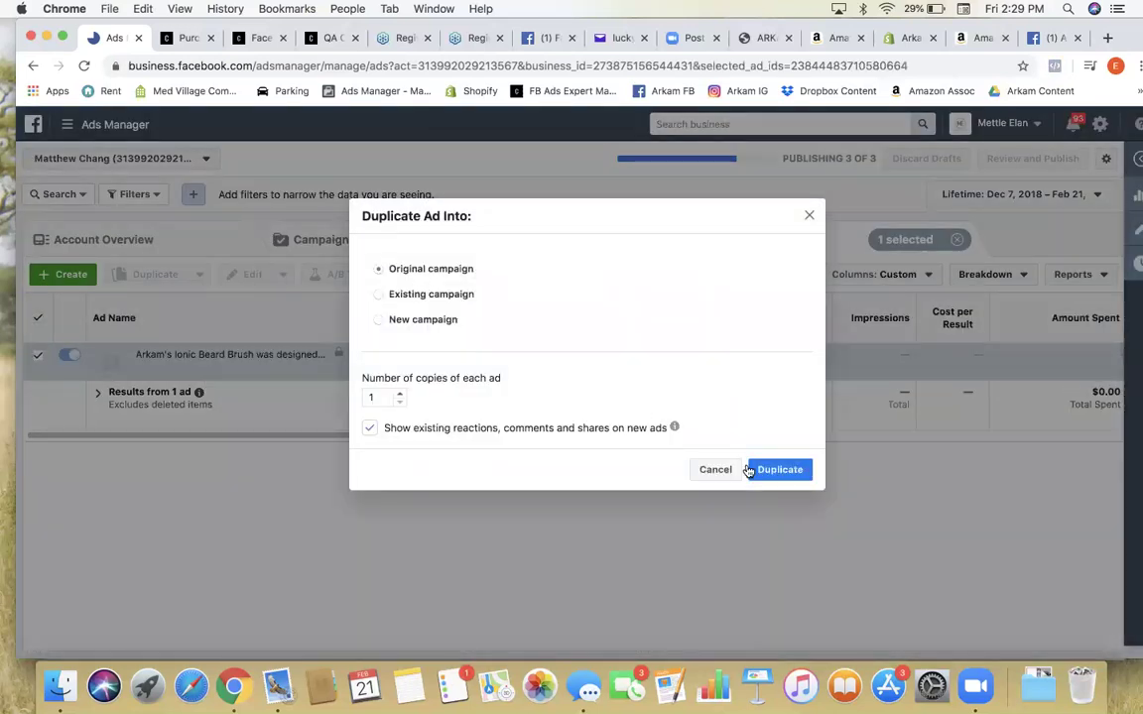
left_click(779, 471)
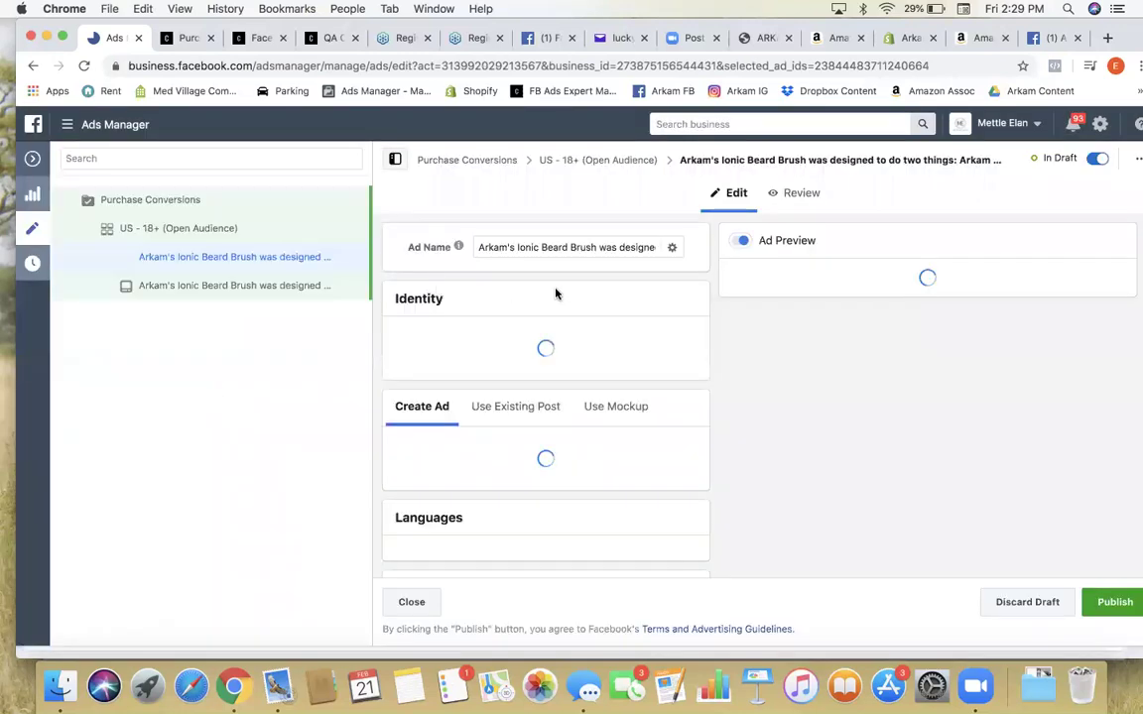
Step: Select the whole existing primary text in the duplicated ad
scroll(518, 317, "down", 8)
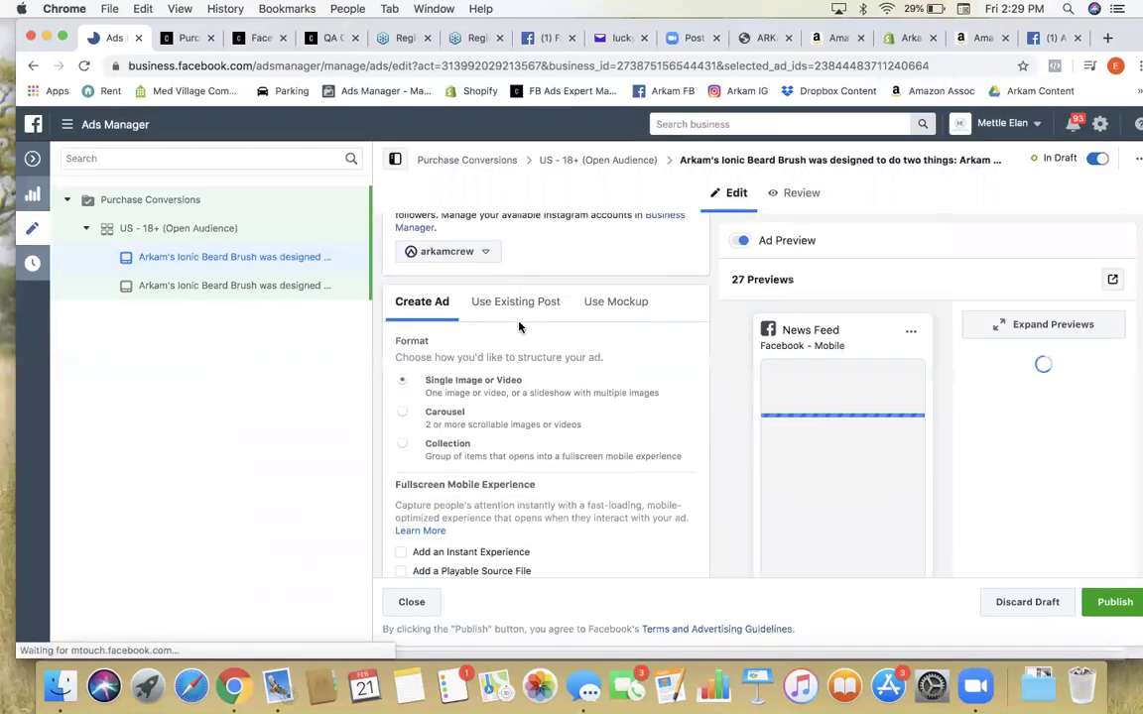
scroll(518, 328, "down", 10)
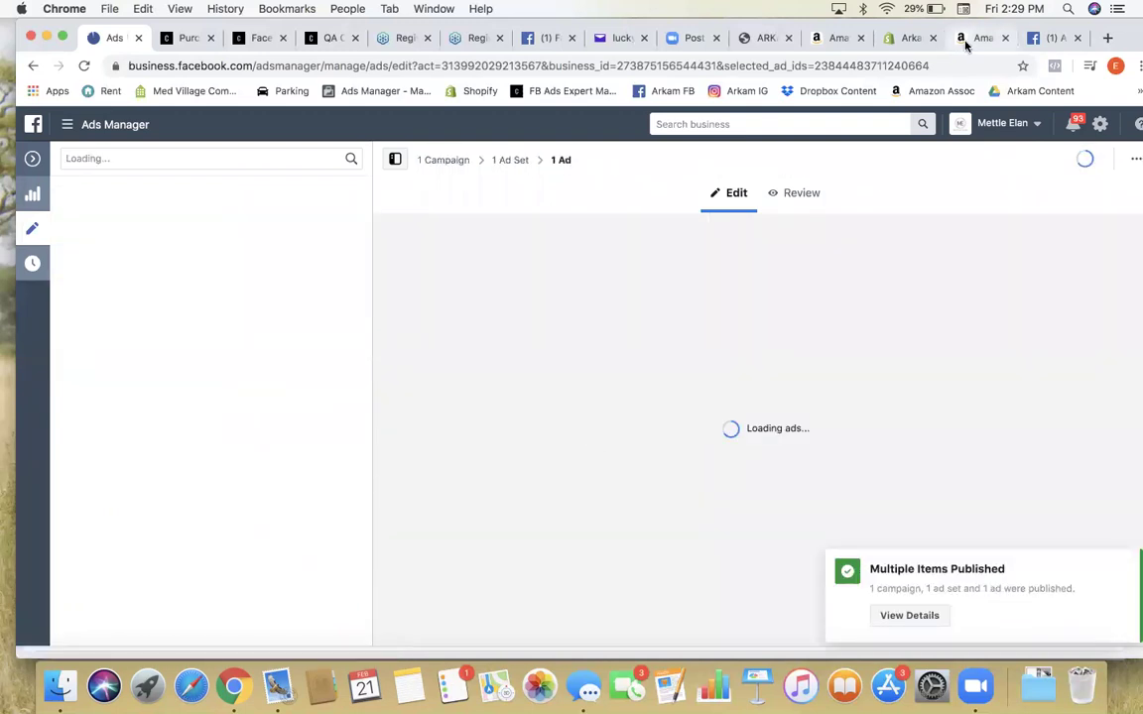
scroll(451, 449, "down", 10)
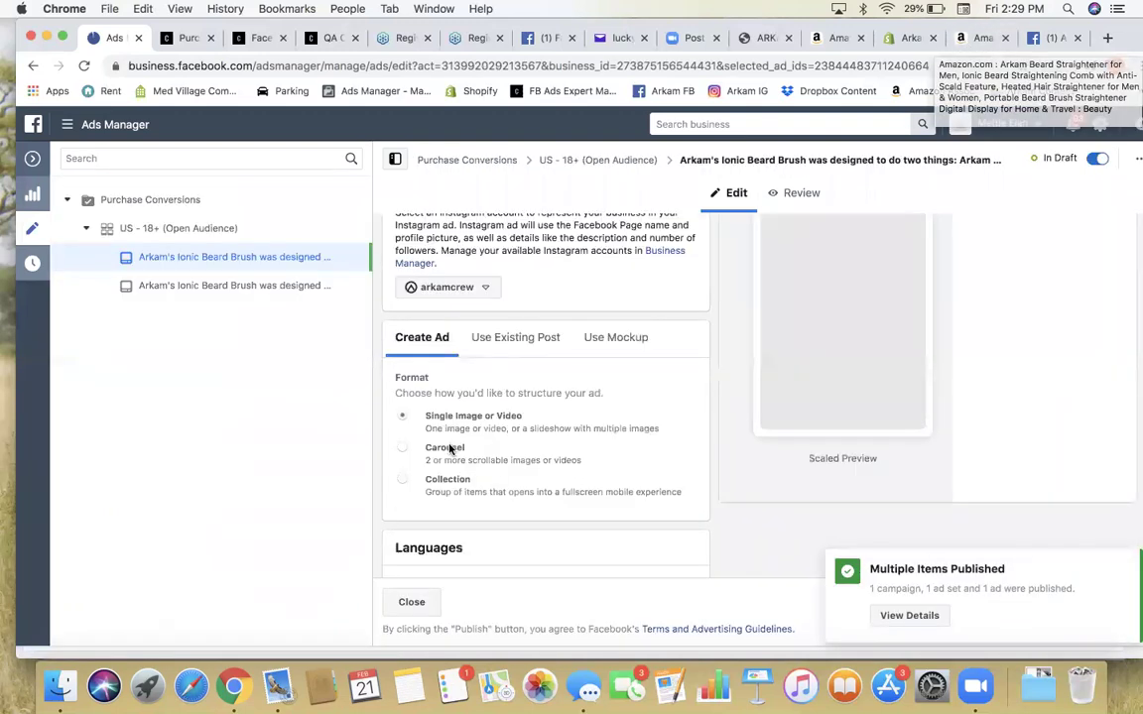
scroll(452, 450, "down", 10)
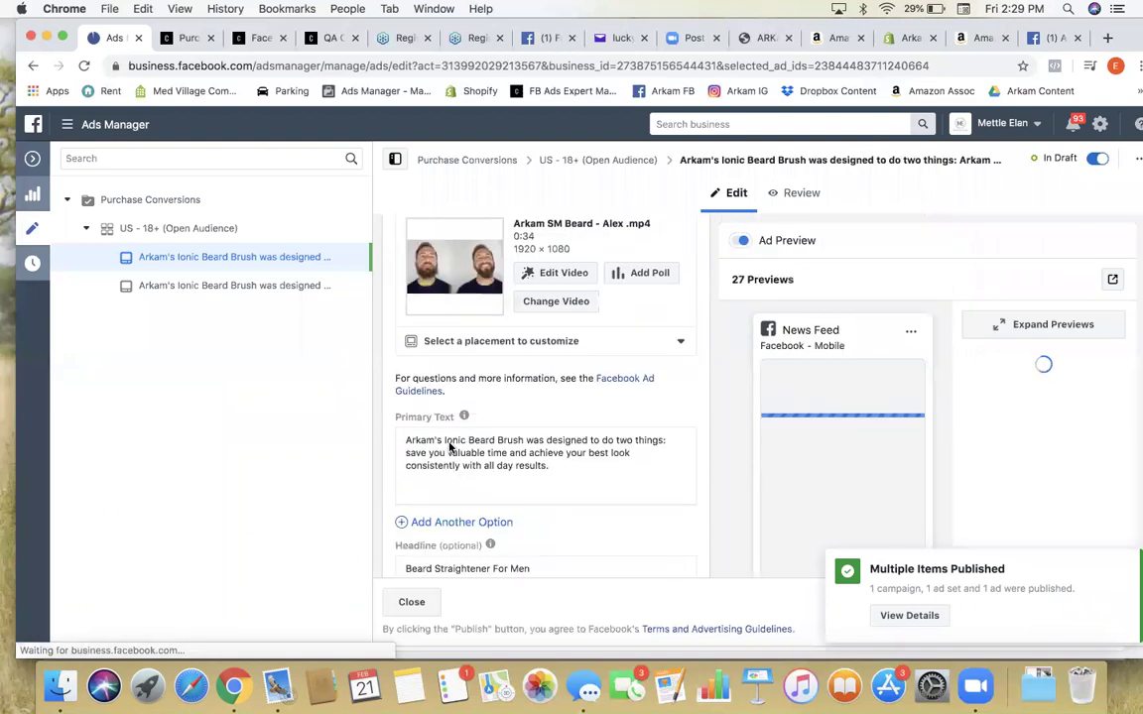
triple_click(566, 270)
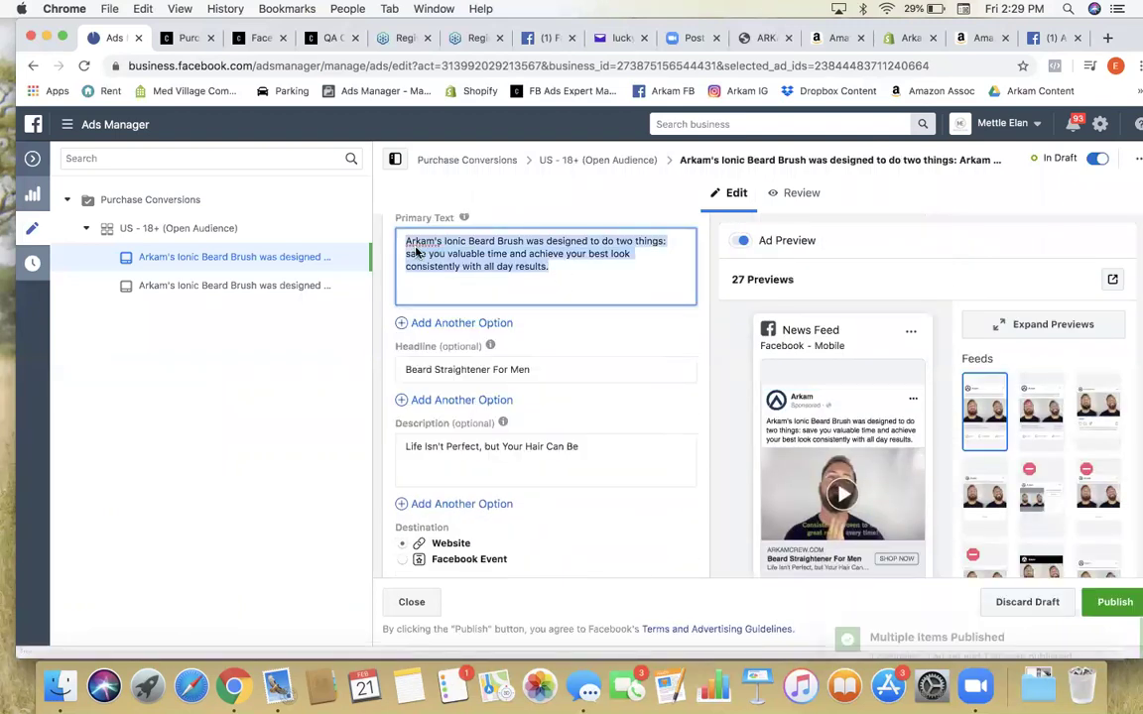
Step: Switch to the Amazon listing of the Arkam beard straightener and examine its bullets and brand description for new ad copy
left_click(981, 37)
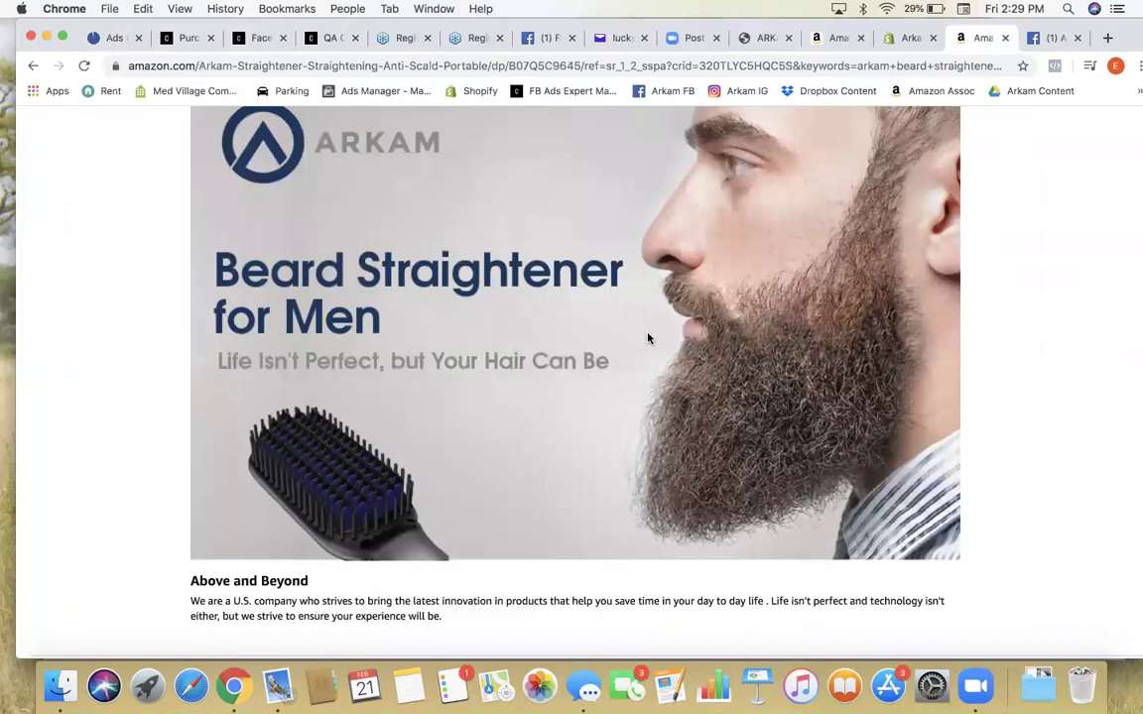
scroll(635, 342, "up", 10)
scroll(611, 349, "up", 15)
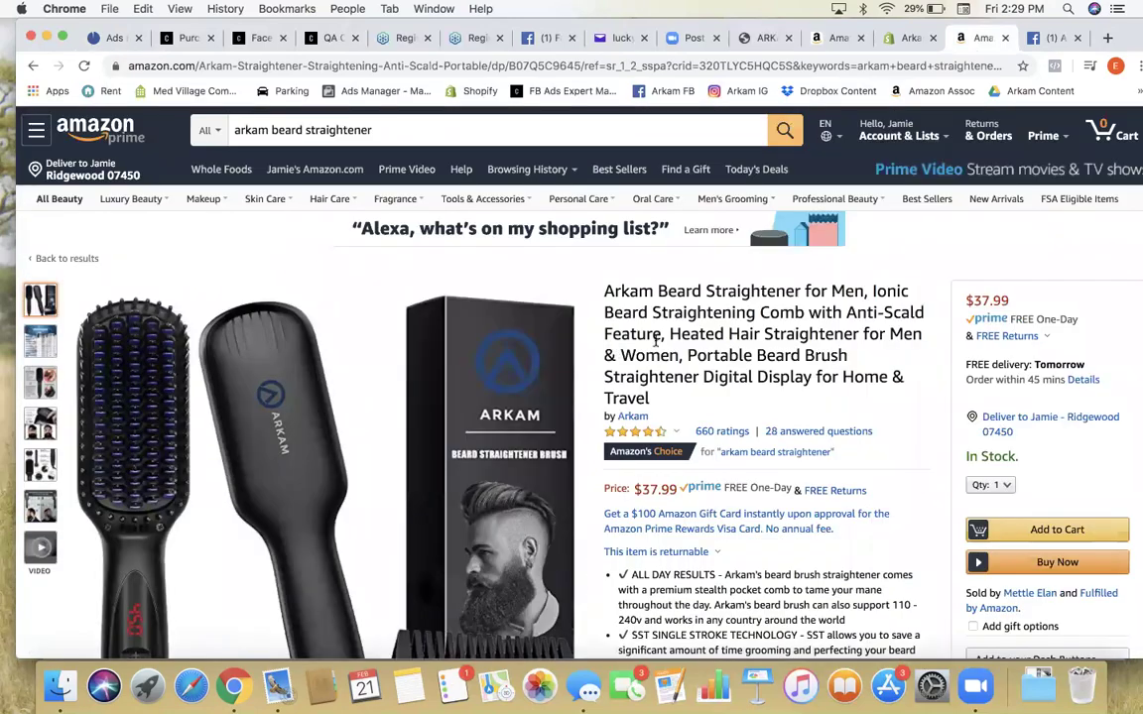
scroll(790, 426, "down", 3)
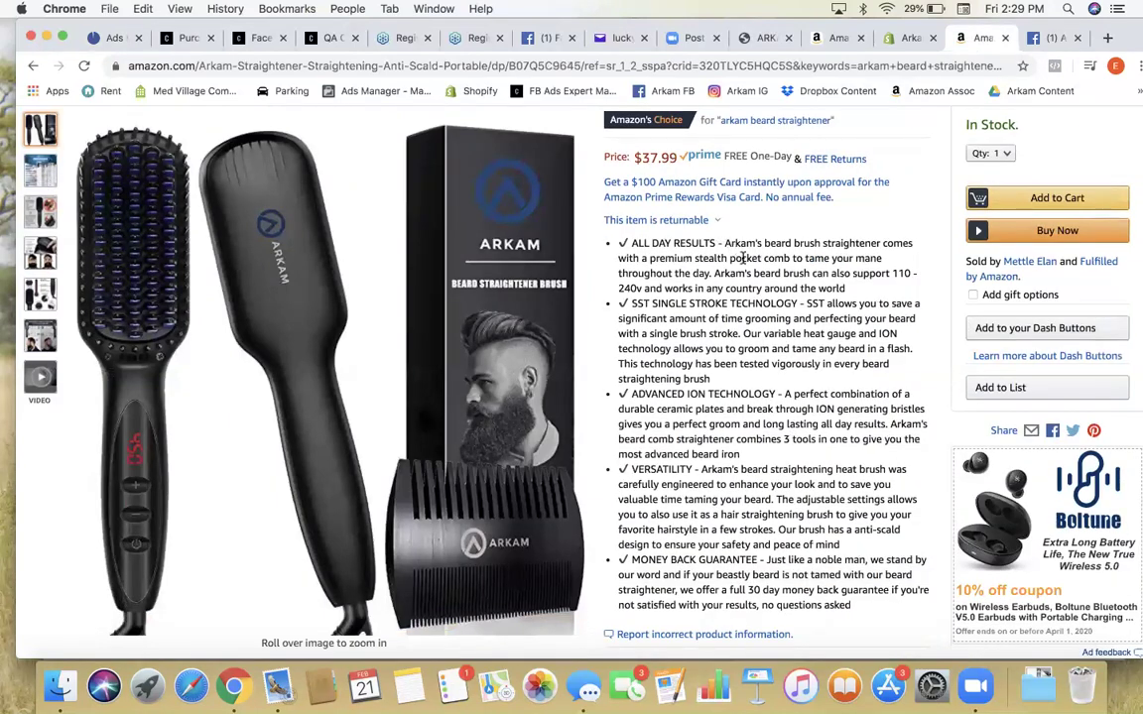
scroll(811, 397, "down", 10)
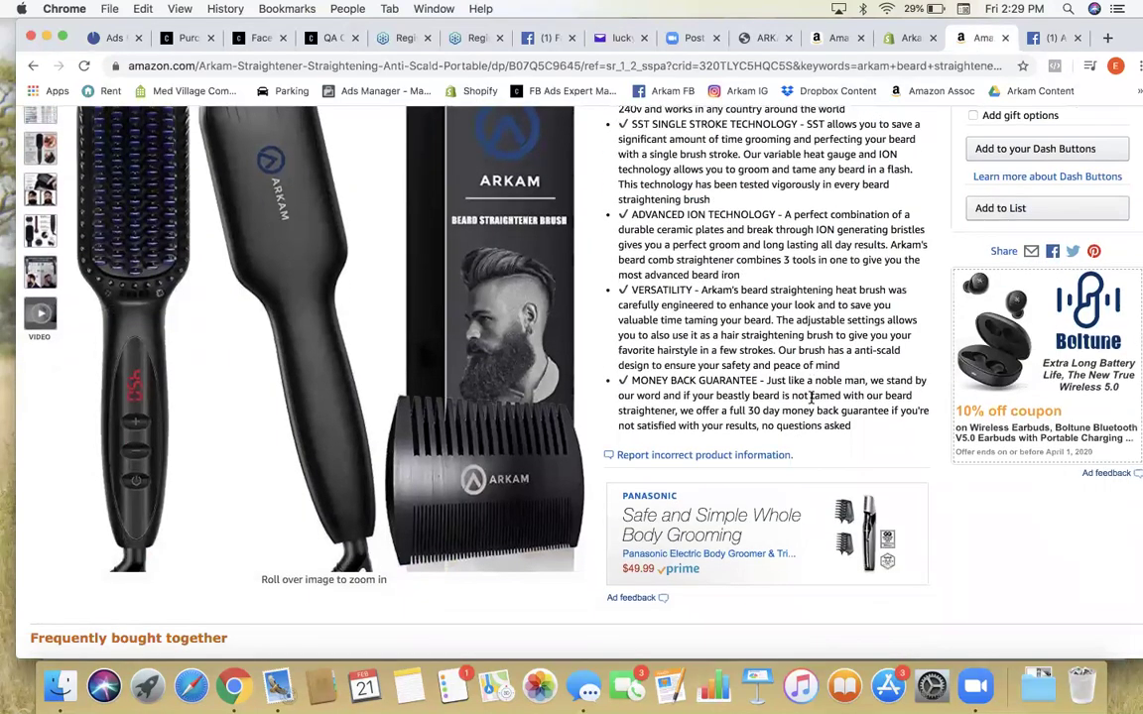
scroll(812, 400, "down", 7)
scroll(807, 403, "up", 5)
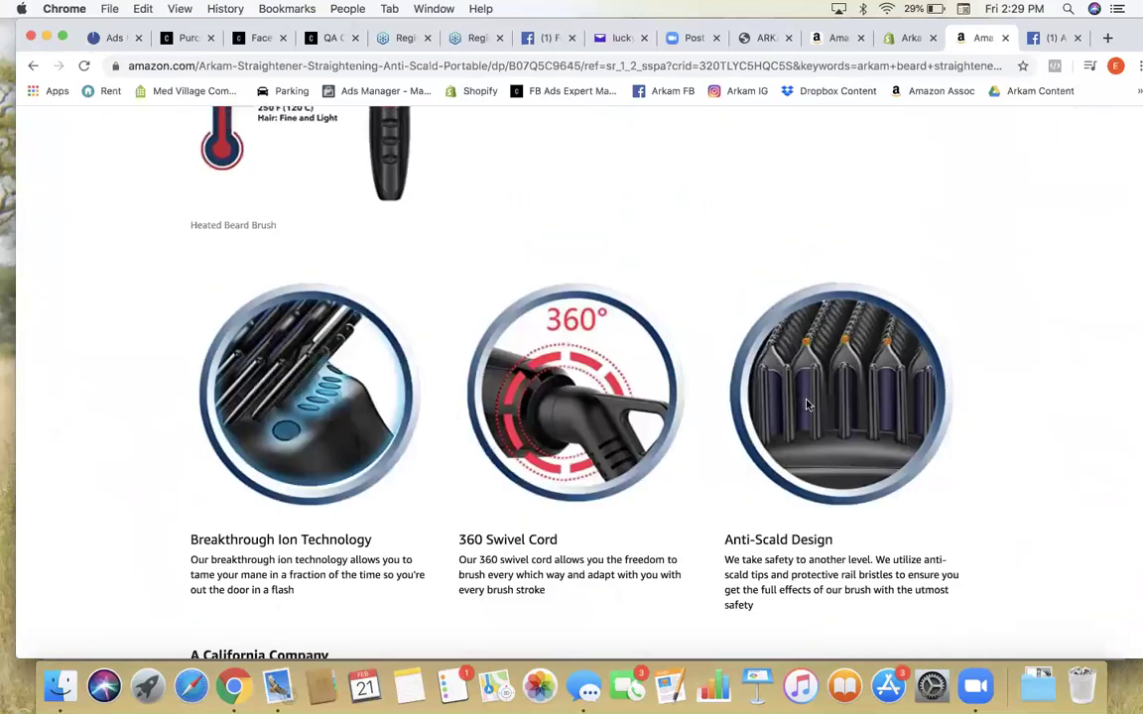
scroll(806, 404, "up", 2)
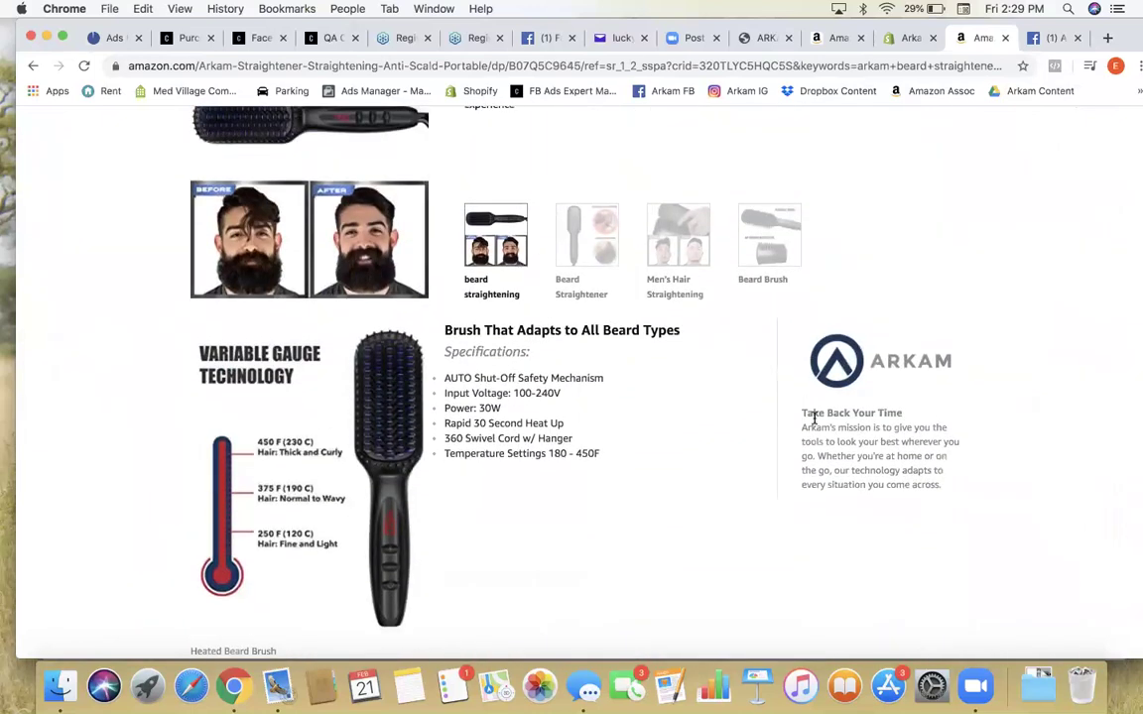
scroll(805, 420, "up", 8)
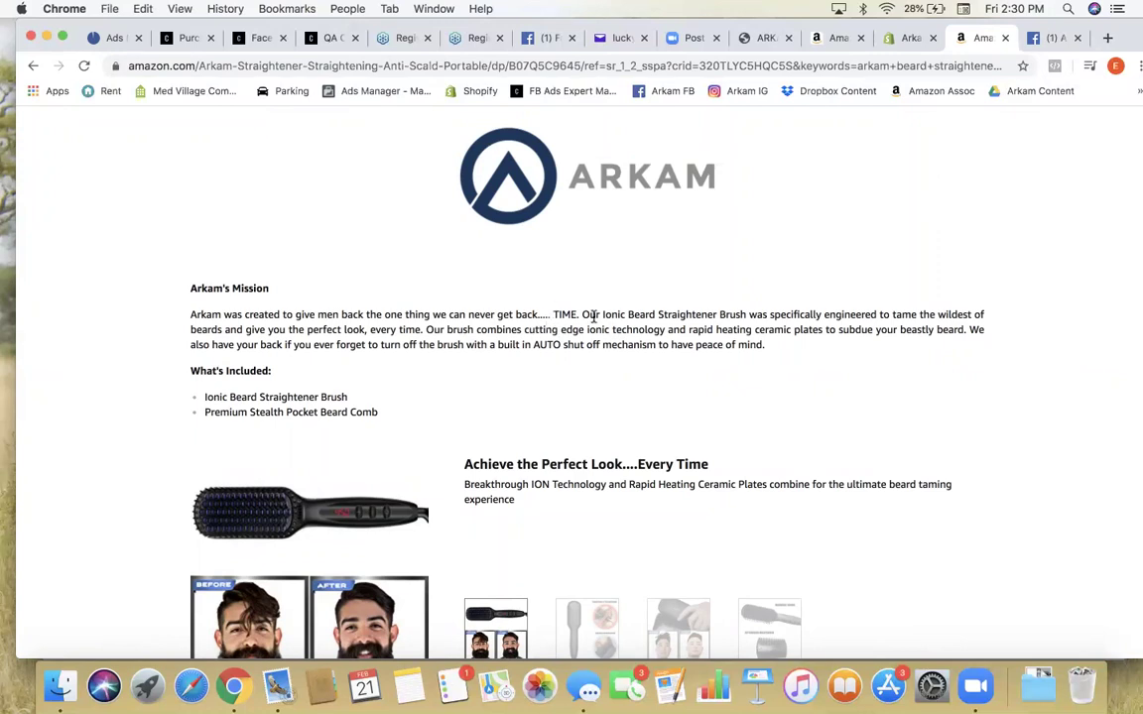
mouse_move(587, 312)
left_mouse_down()
mouse_move(833, 347)
mouse_move(566, 312)
mouse_move(583, 311)
left_mouse_up()
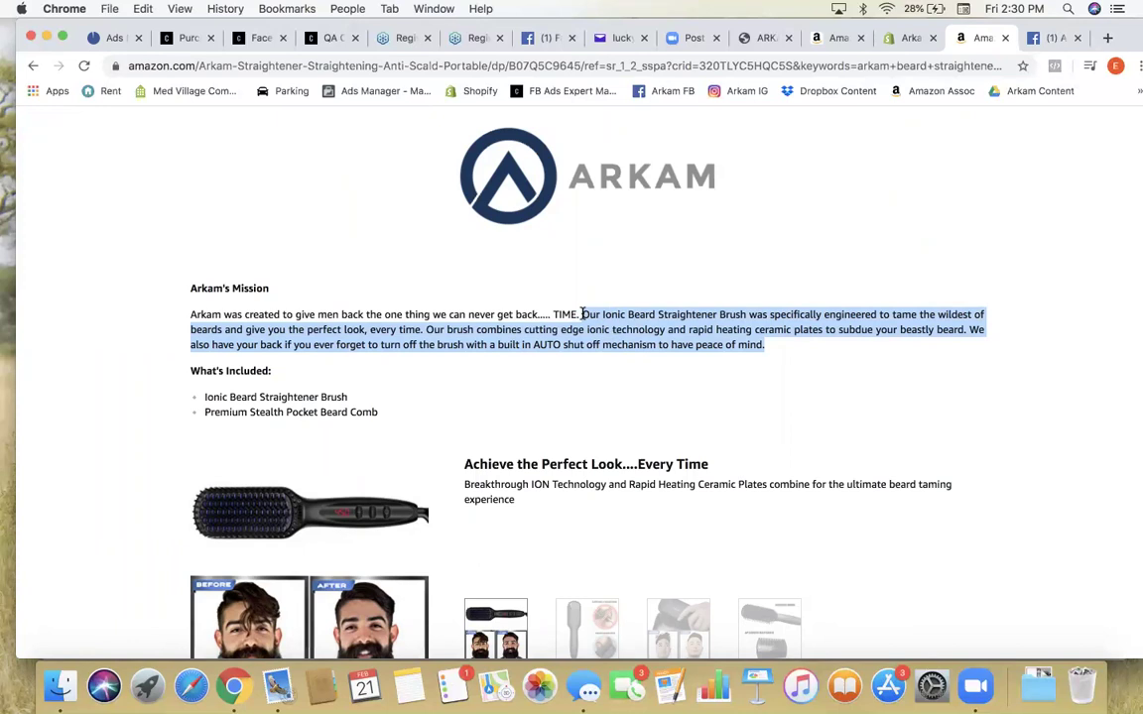
left_click(226, 330)
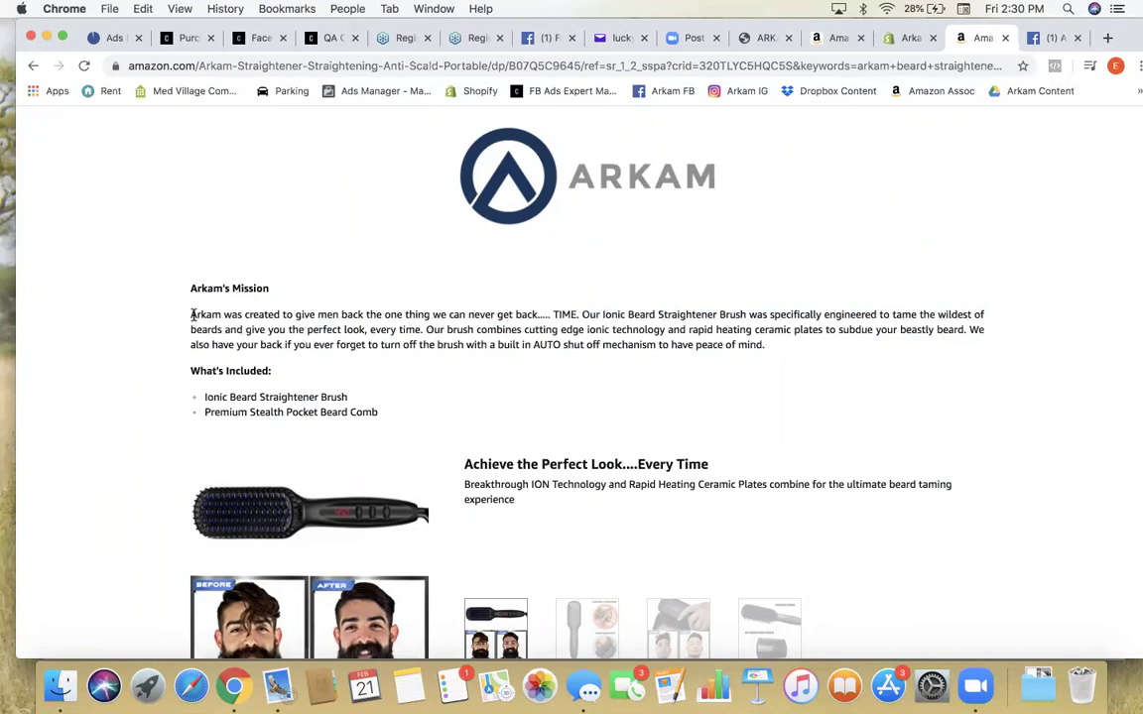
left_click_drag(194, 314, 578, 314)
key("super+1")
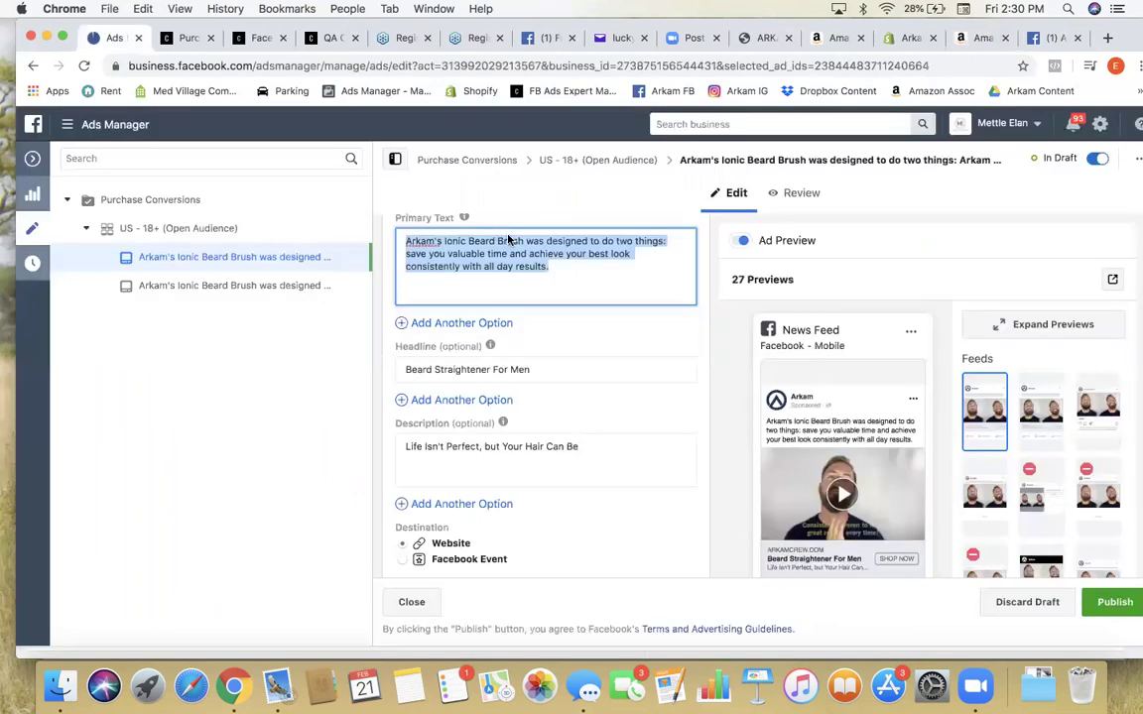
left_click(1043, 39)
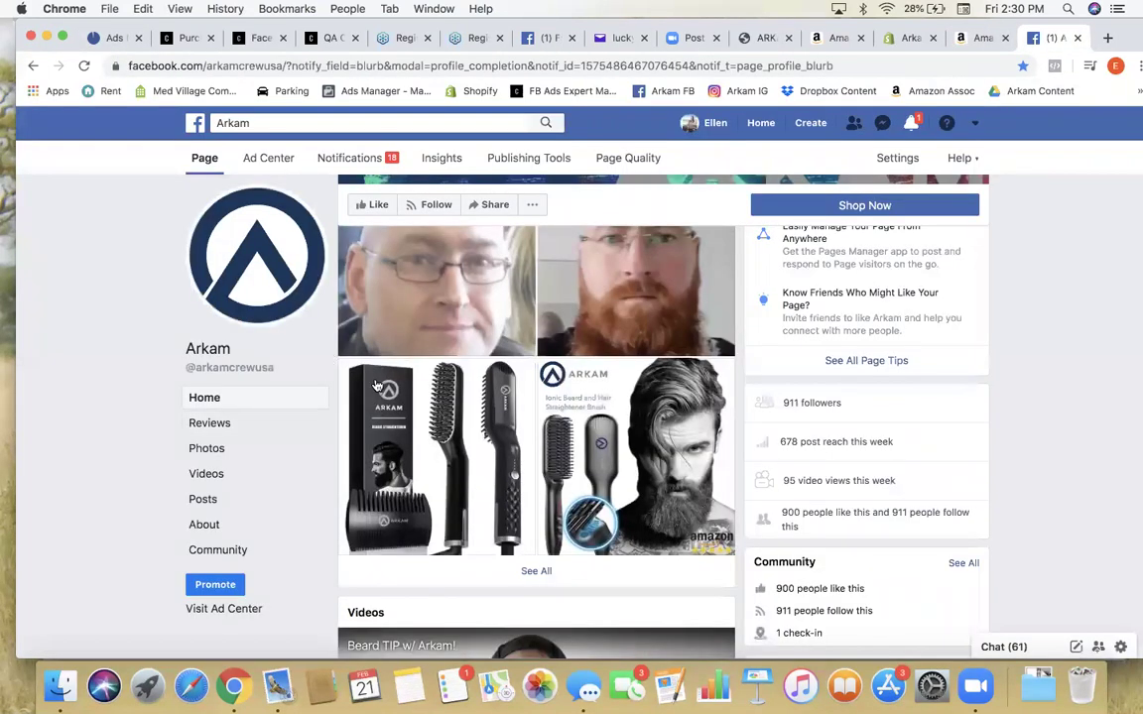
left_click(972, 38)
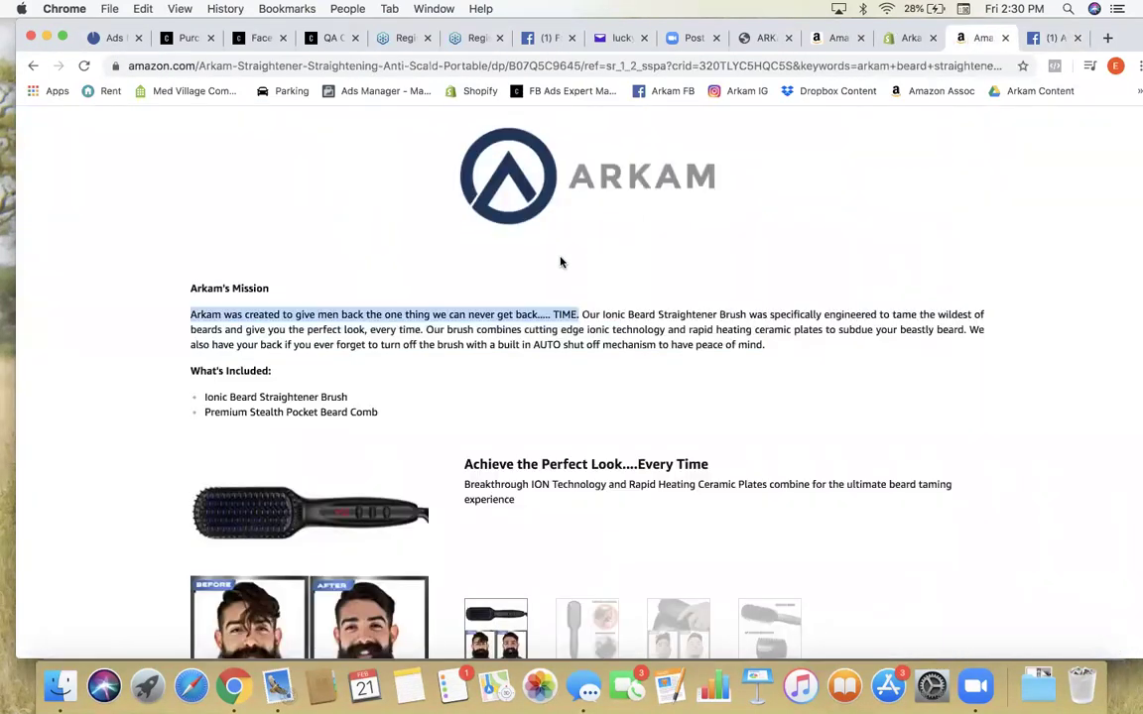
left_click(190, 315)
left_click_drag(191, 315, 542, 317)
left_click(648, 461)
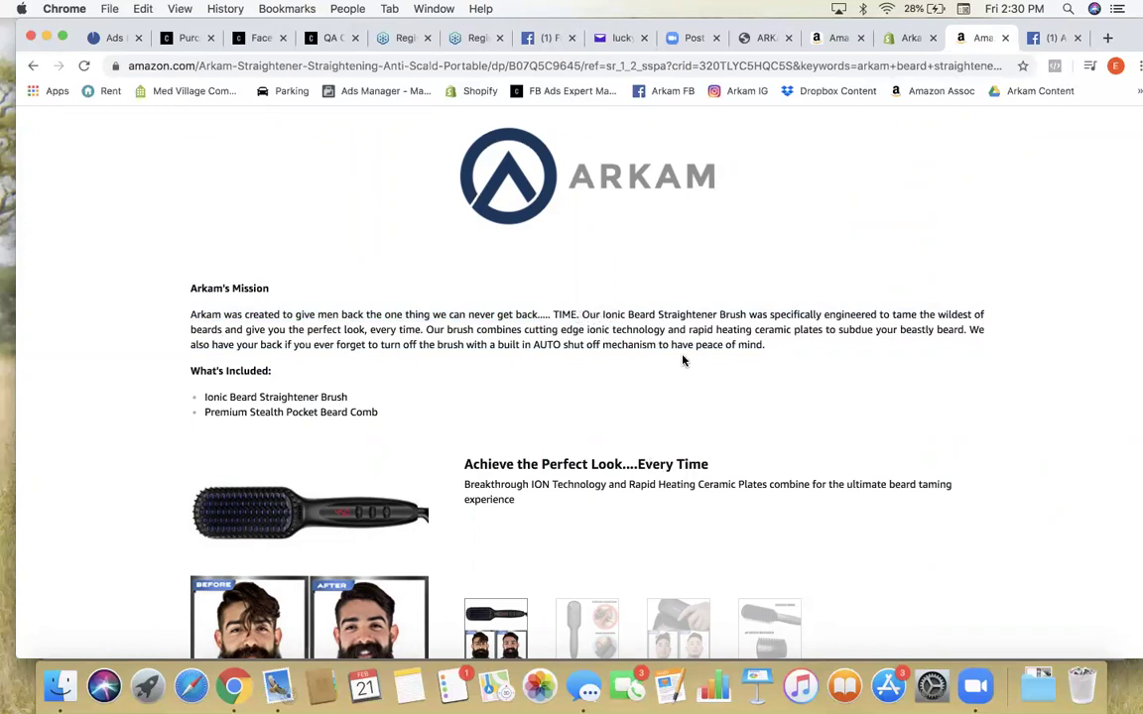
Step: Replace the duplicated ad's primary text with the Amazon mission sentence running from "Our Ionic Beard Straightener Brush" to "every time."
scroll(683, 360, "down", 2)
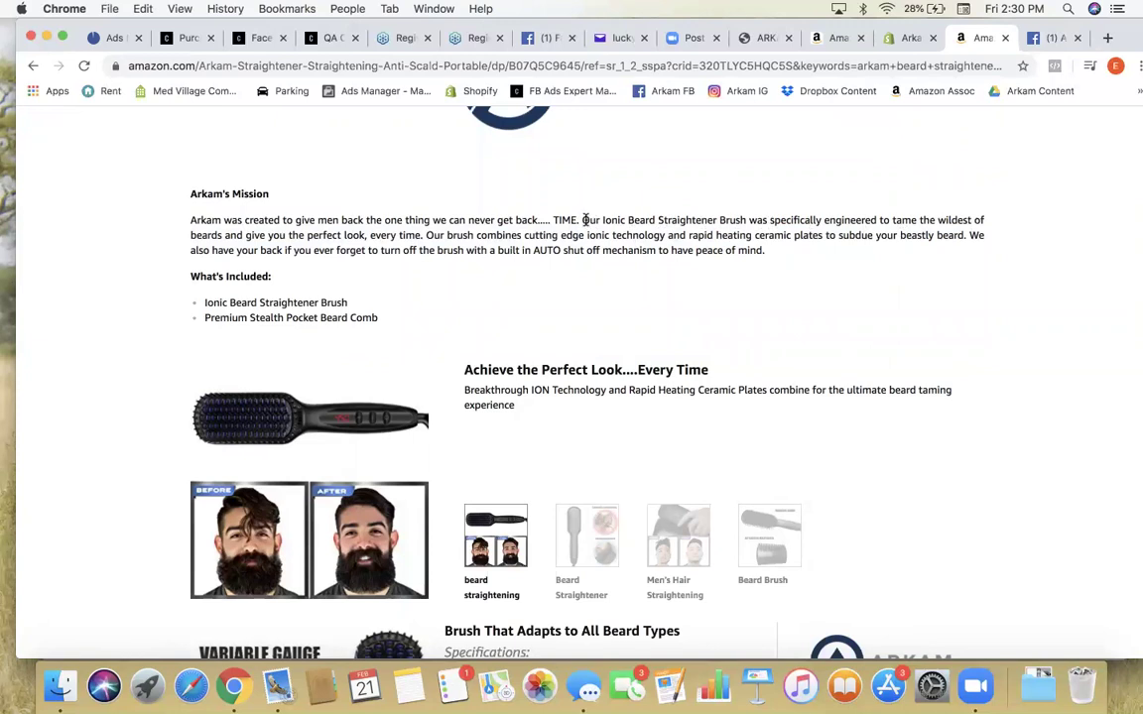
left_click_drag(583, 220, 429, 238)
key("super+c")
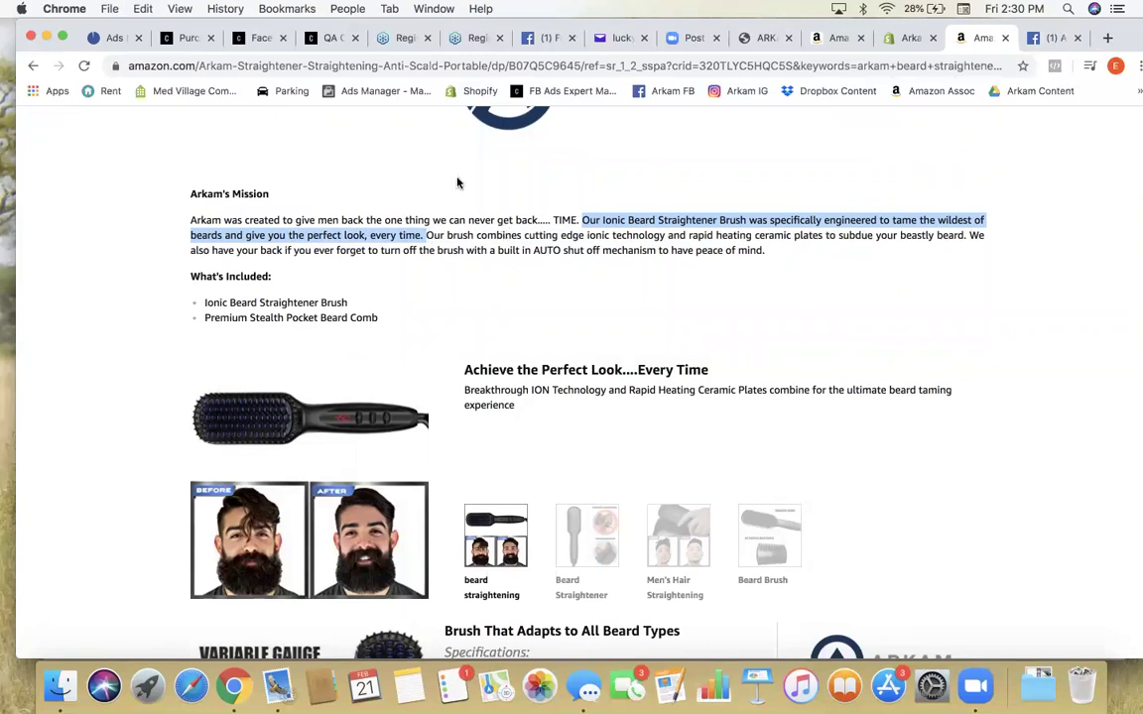
left_click(114, 40)
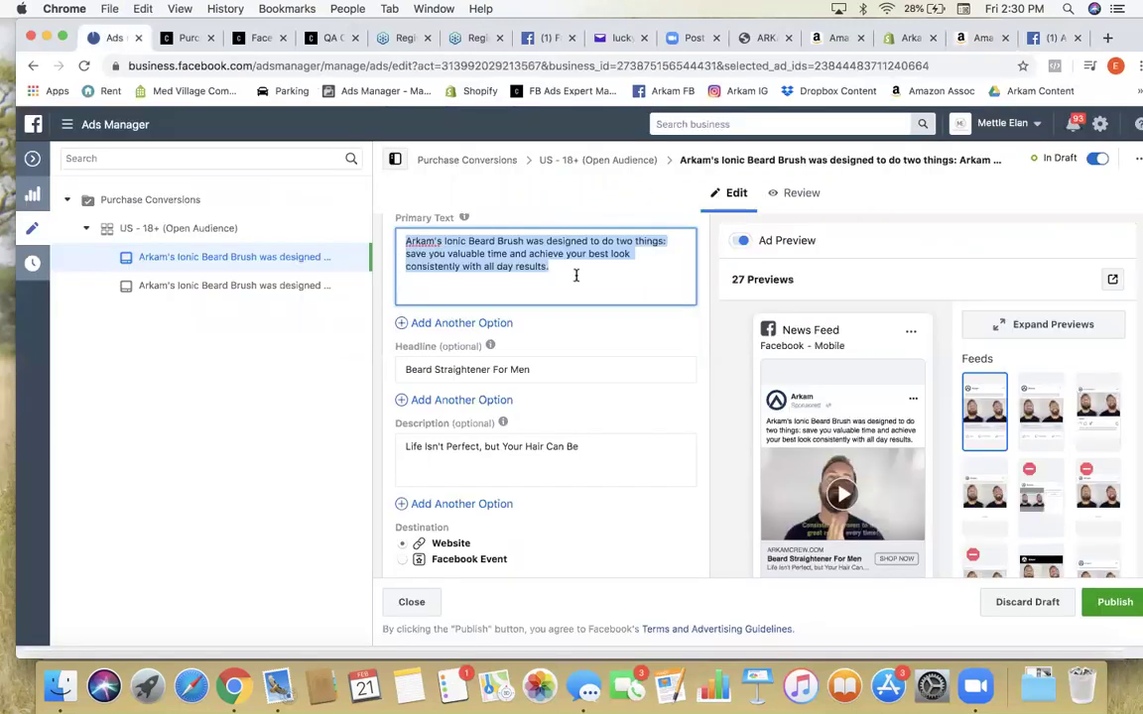
key("super+v")
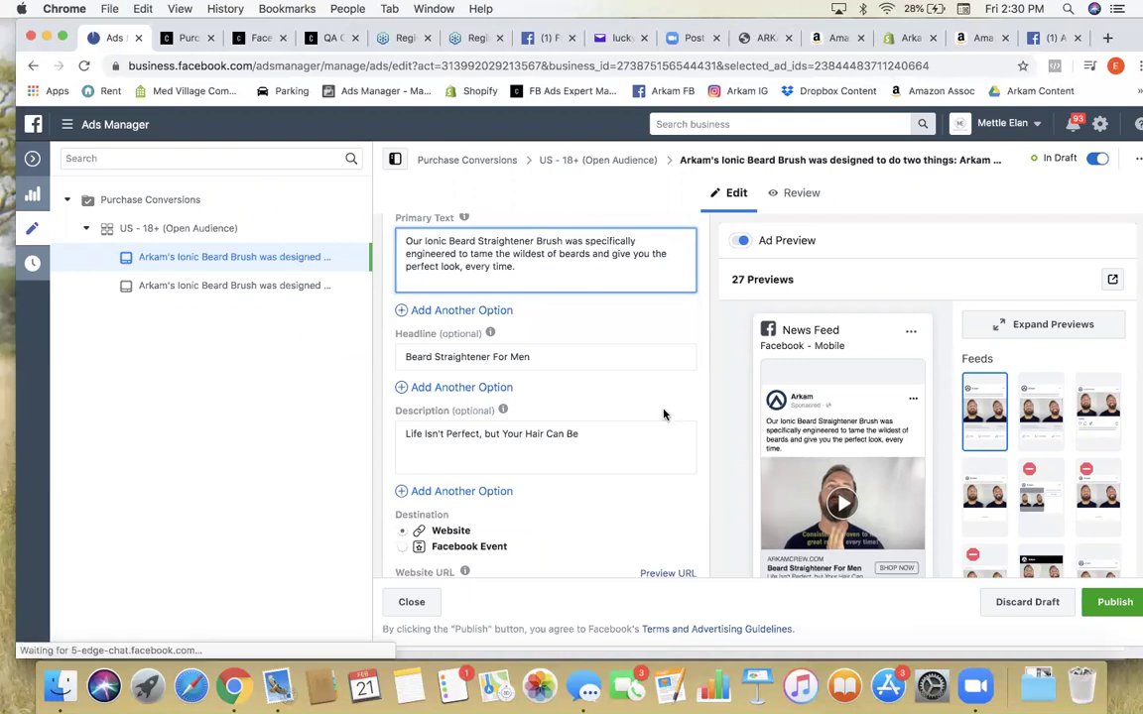
Step: Review the new primary text, ad name, link and call-to-action settings of the duplicated ad
left_click_drag(406, 241, 517, 264)
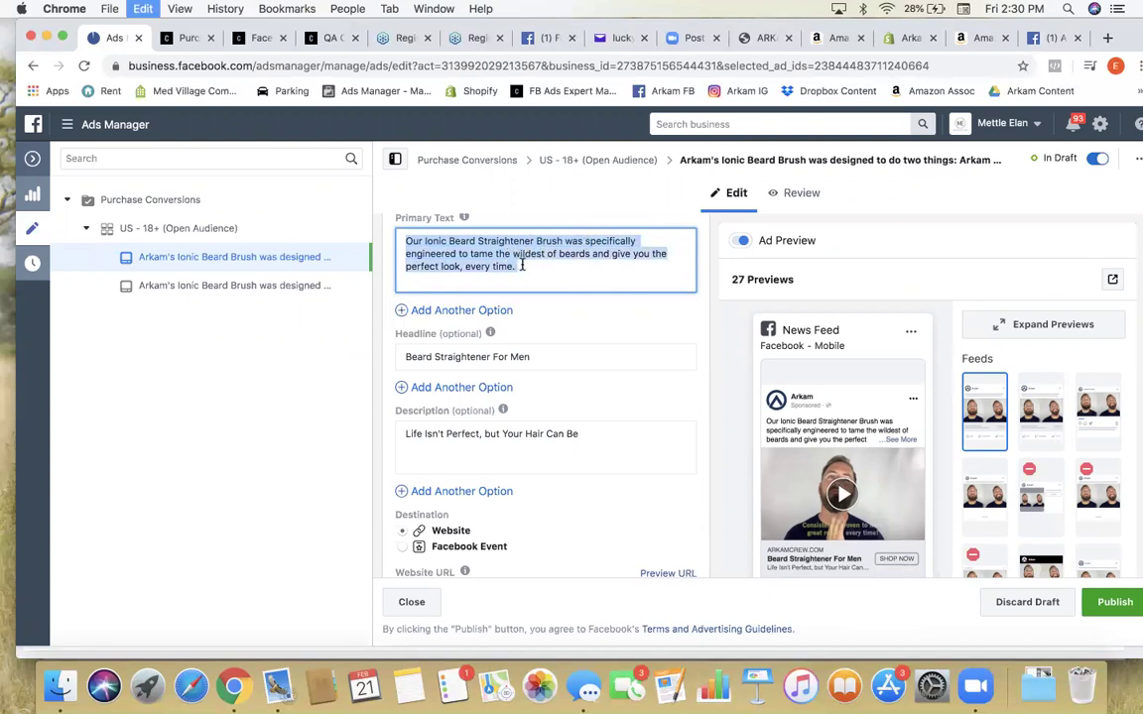
scroll(523, 266, "up", 5)
scroll(525, 269, "down", 2)
scroll(523, 270, "down", 10)
scroll(515, 274, "up", 8)
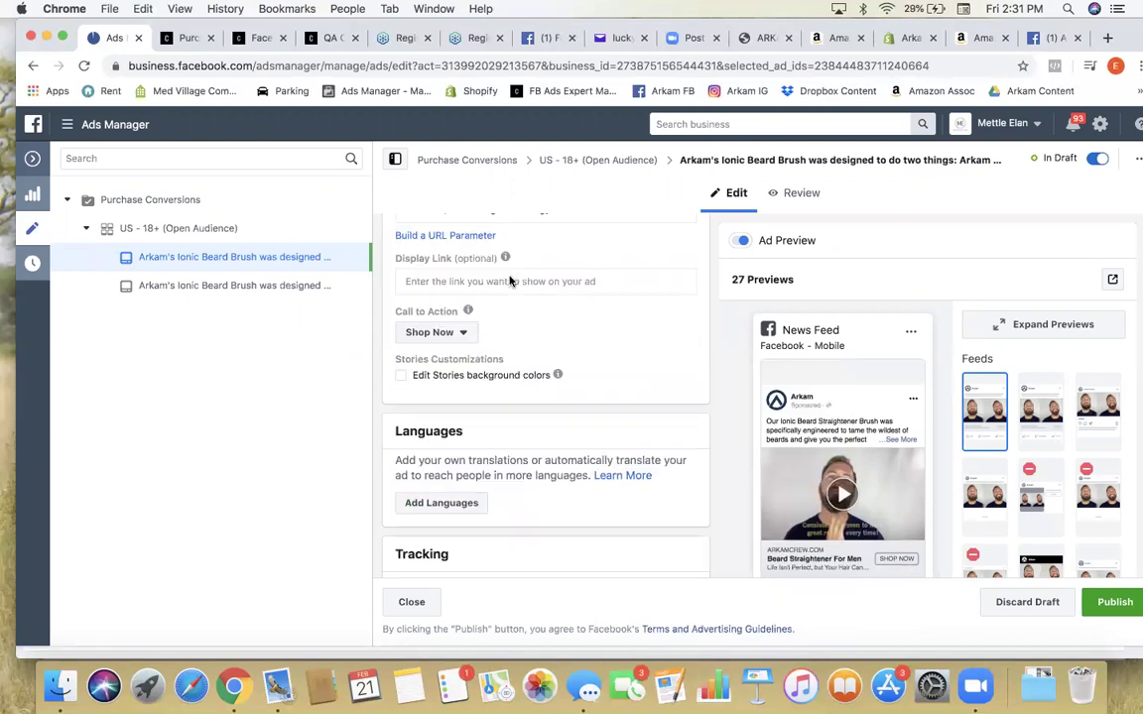
scroll(463, 335, "up", 4)
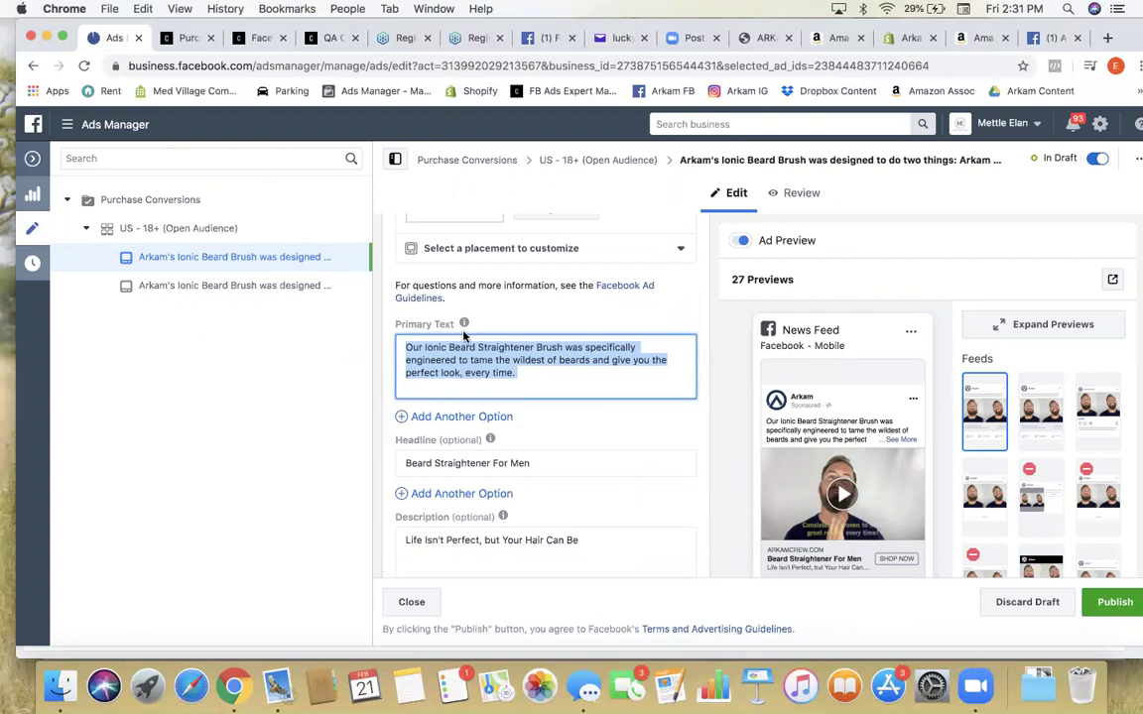
left_click_drag(406, 349, 511, 373)
scroll(515, 372, "up", 10)
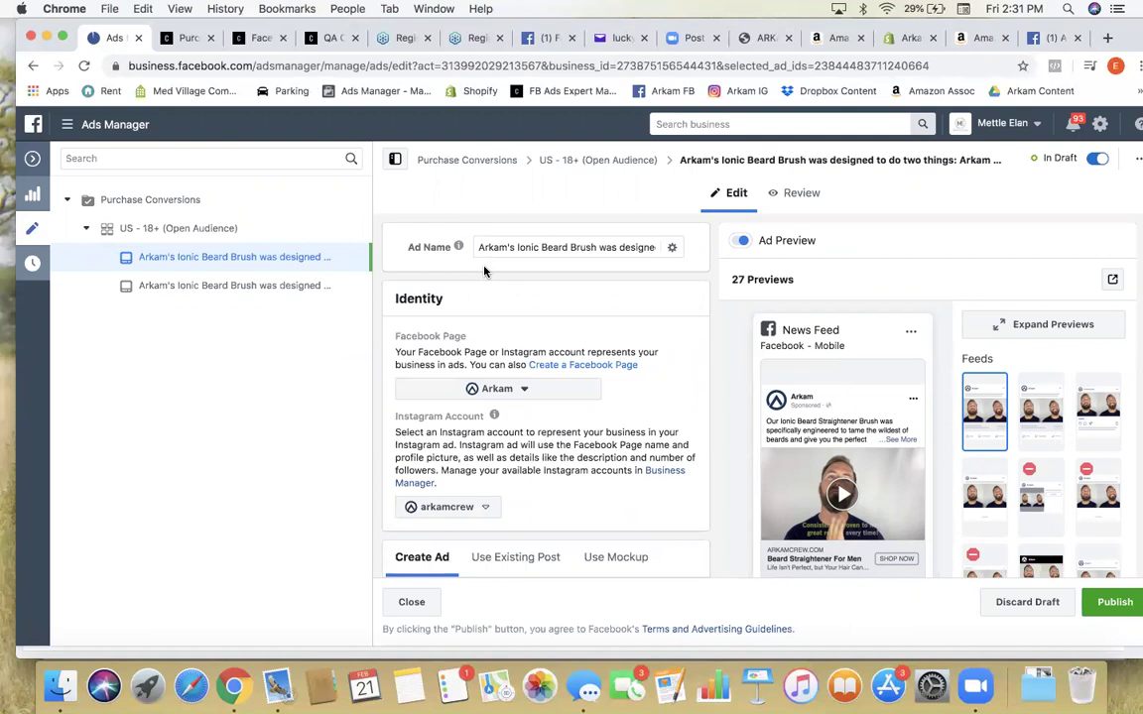
scroll(484, 271, "down", 10)
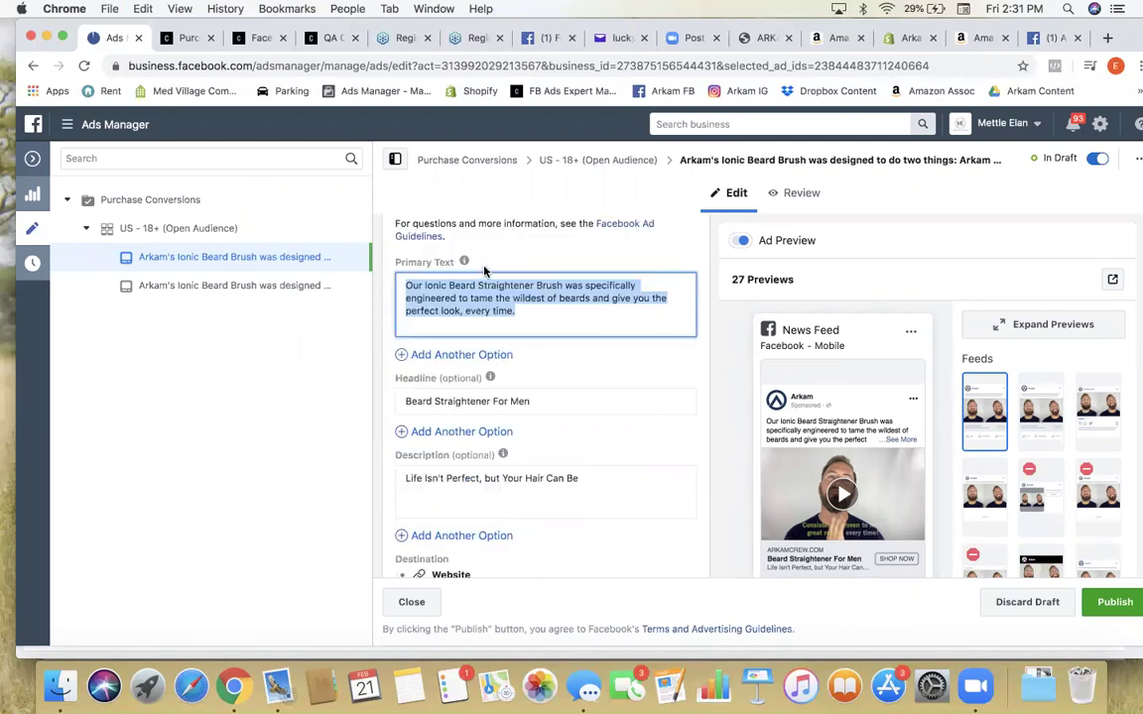
Step: Rename the ad with the first line of its primary text, "Our Ionic Beard Straightener Brush was specifically"
scroll(484, 271, "up", 1)
left_click(406, 321)
left_click_drag(406, 320, 637, 323)
key("super+c")
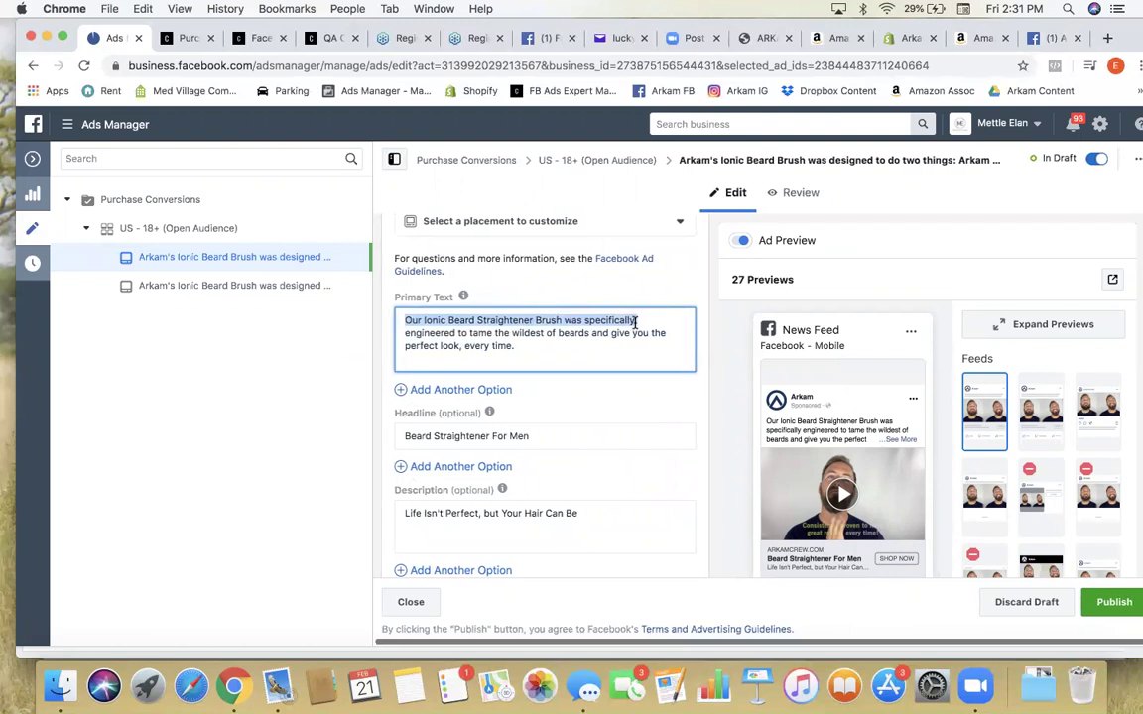
scroll(518, 306, "up", 10)
left_click(477, 247)
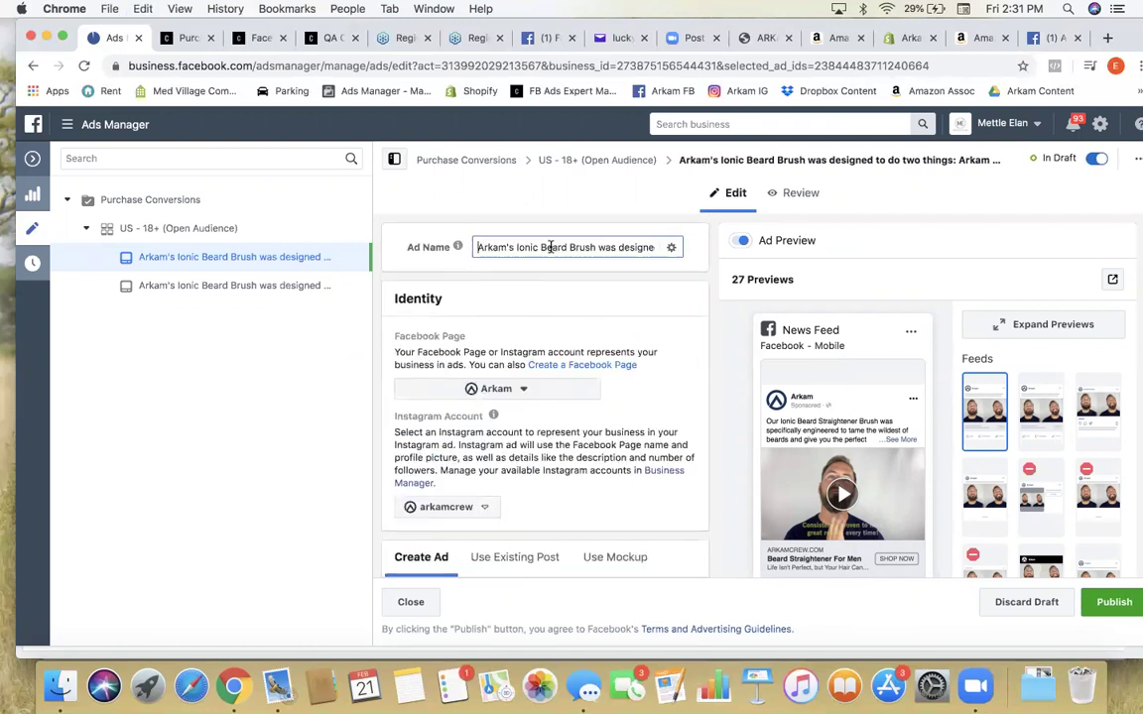
key("super+a")
key("super+v")
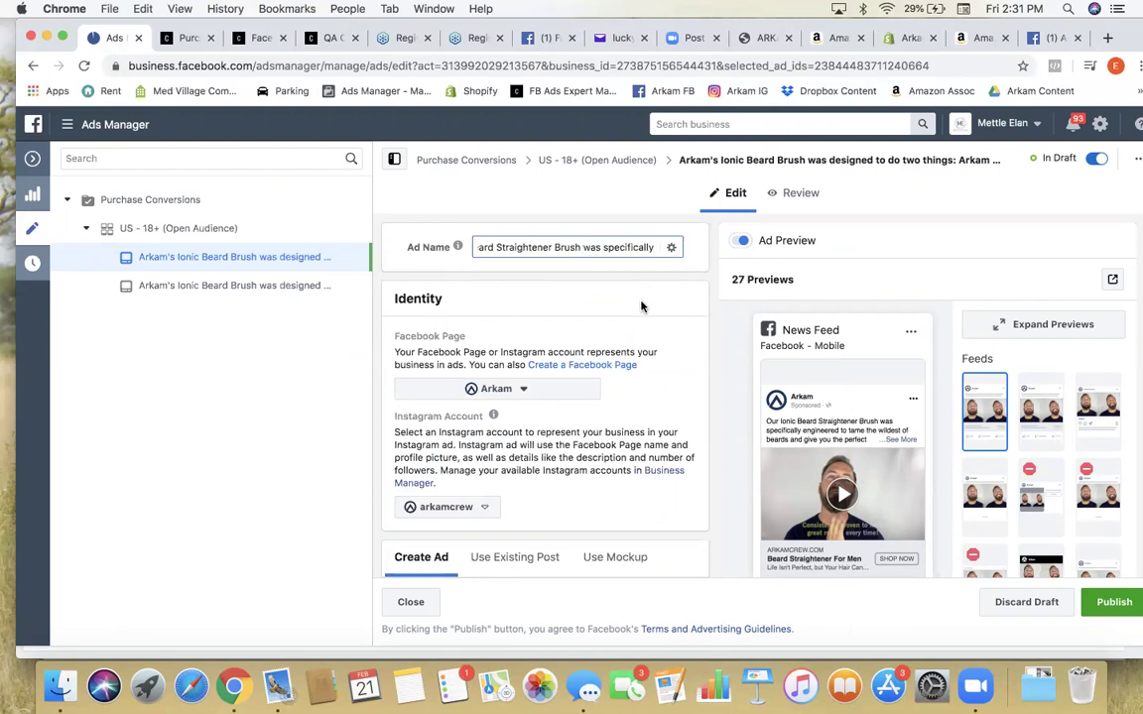
Step: Check the remaining settings of the duplicated ad and publish it
scroll(645, 313, "down", 10)
scroll(843, 446, "down", 1)
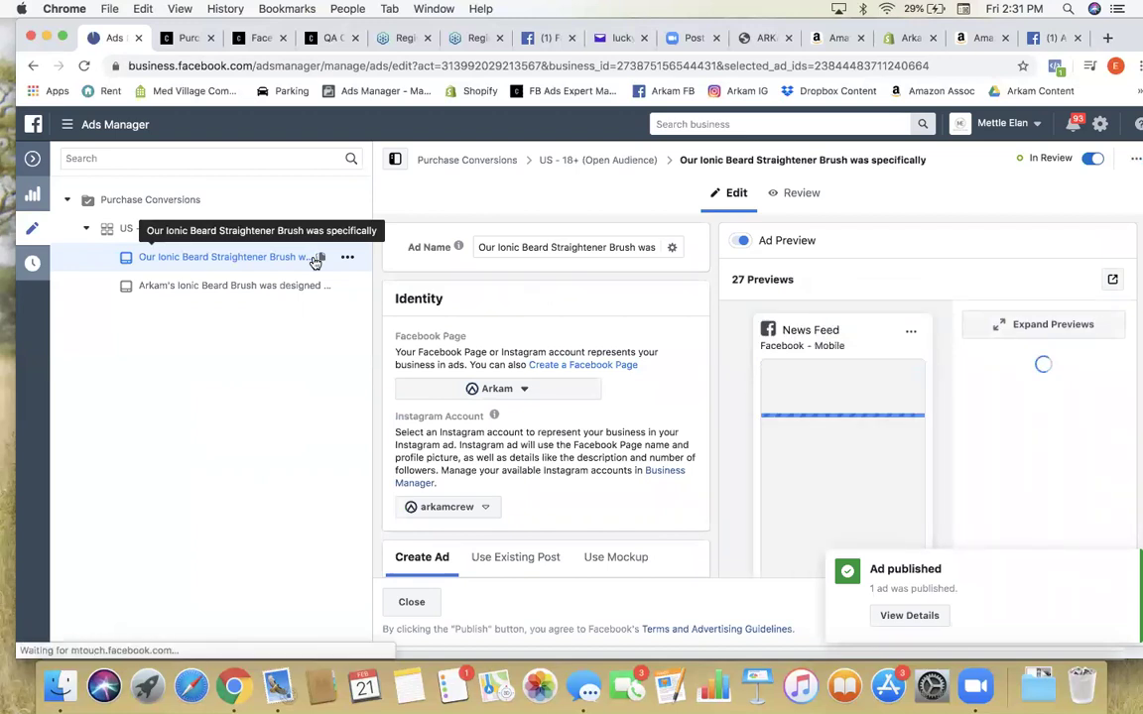
Step: Duplicate the "Our Ionic Beard Straightener Brush was specifically" ad into its original campaign as one copy
scroll(548, 293, "down", 3)
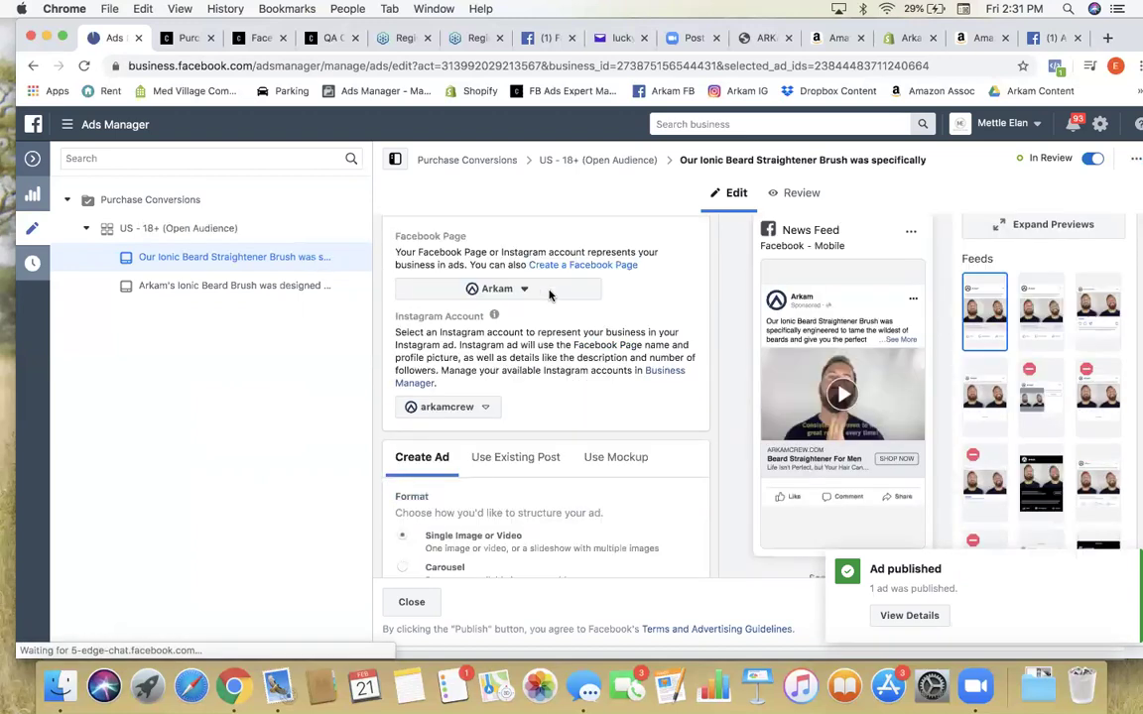
scroll(853, 349, "down", 2)
scroll(660, 375, "down", 5)
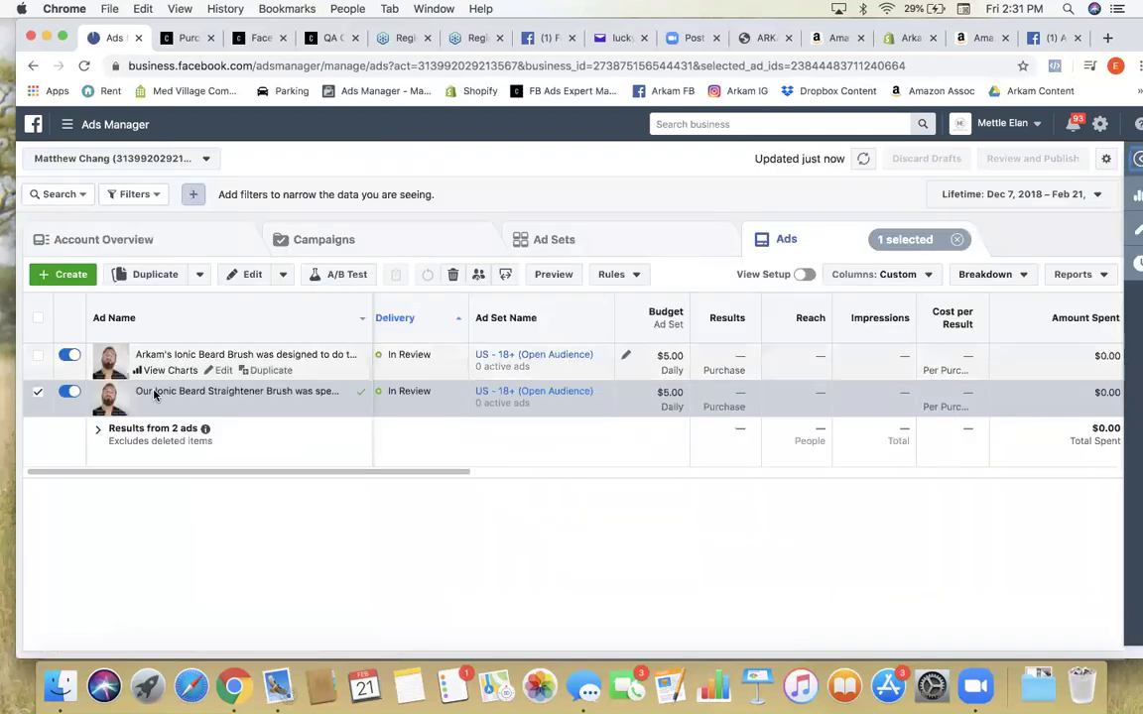
left_click(36, 394)
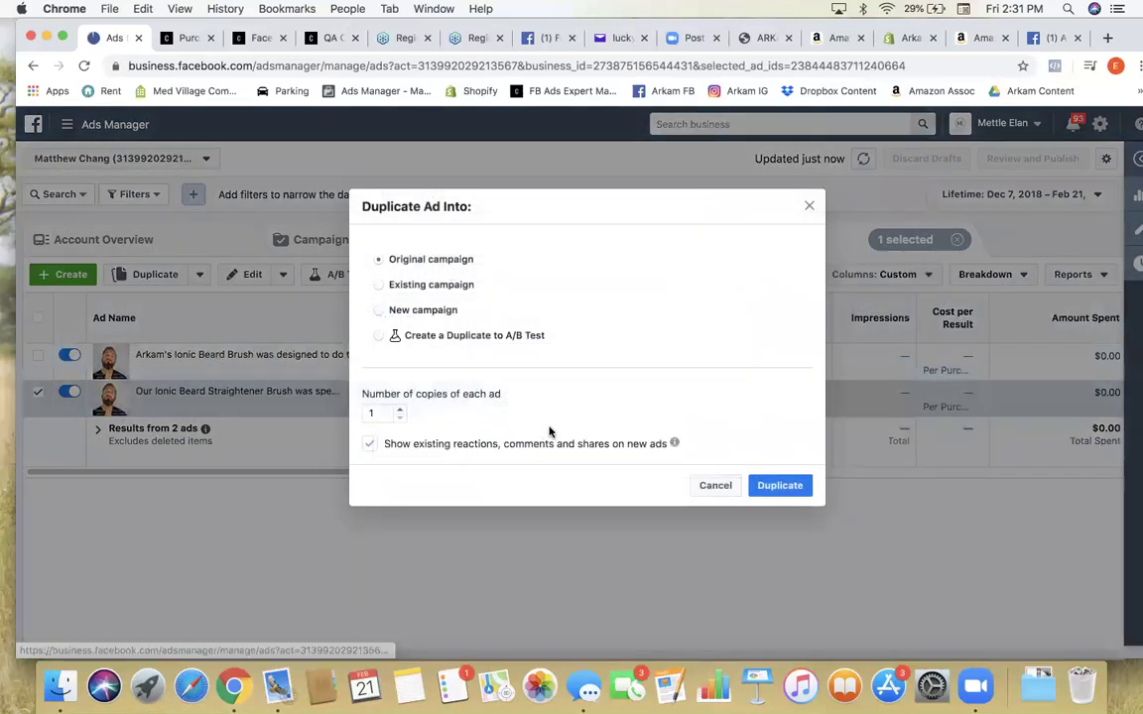
left_click(779, 485)
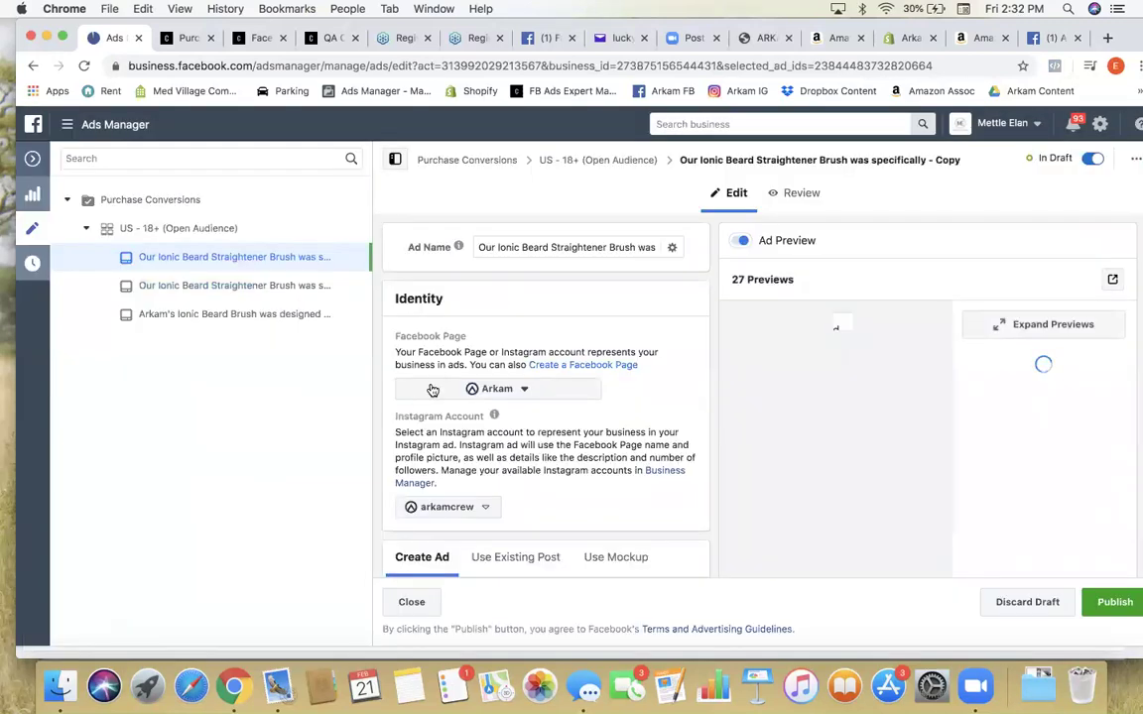
Step: Clear the primary text of the new ad copy
scroll(427, 392, "down", 10)
scroll(428, 387, "down", 10)
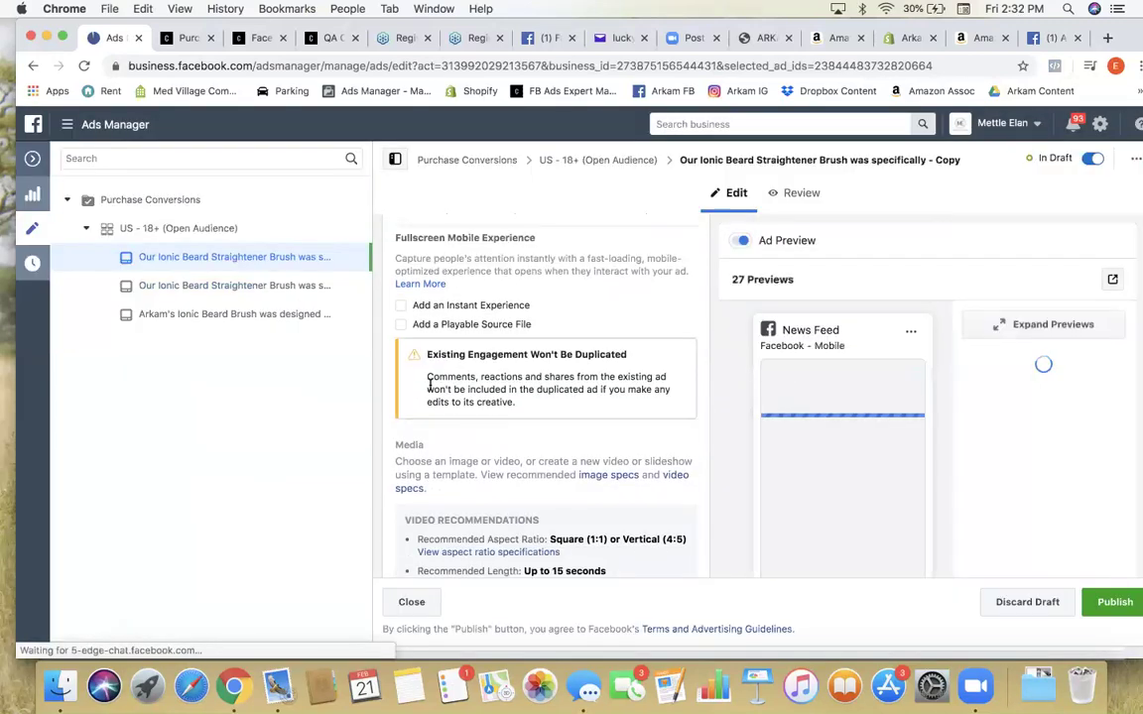
scroll(431, 391, "down", 5)
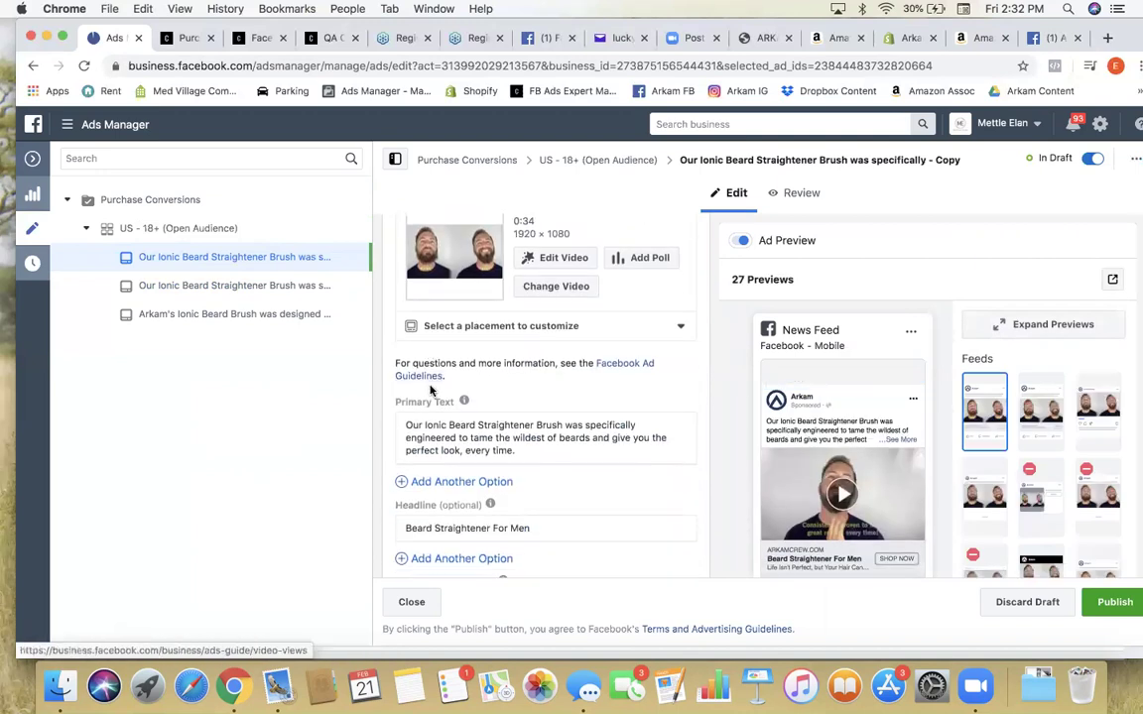
left_click_drag(515, 370, 406, 340)
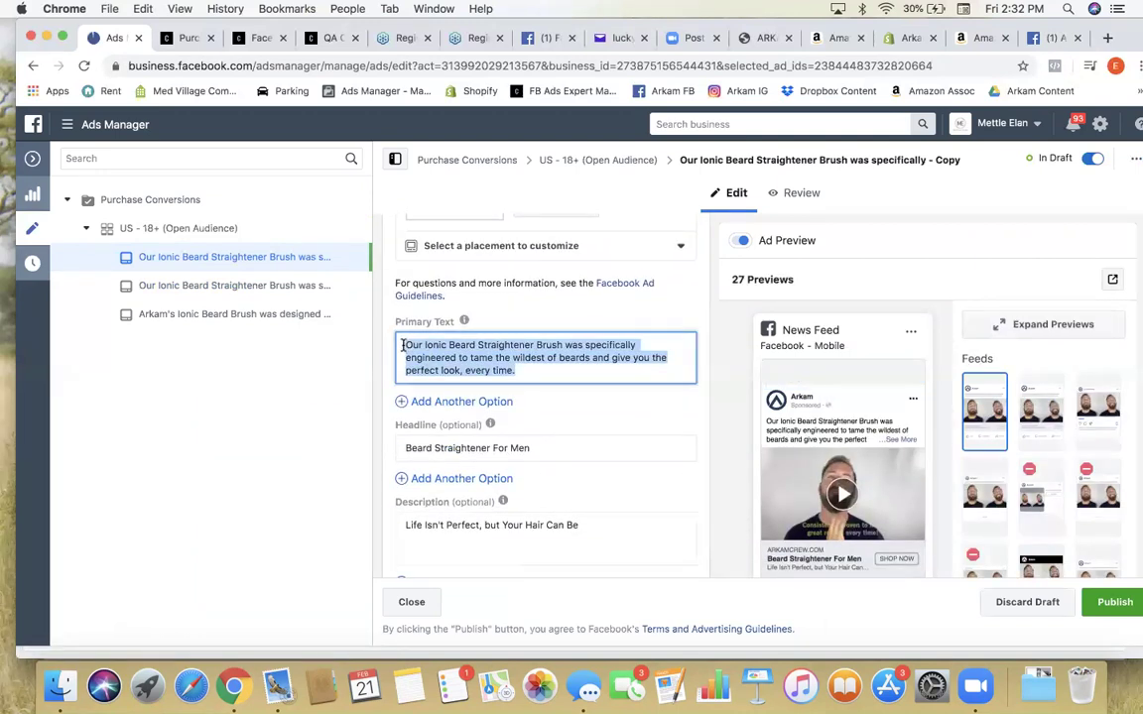
key("BackSpace")
Step: Switch to the Amazon beard straightener listing and look through its product description, mission text and title for new ad copy
left_click(963, 46)
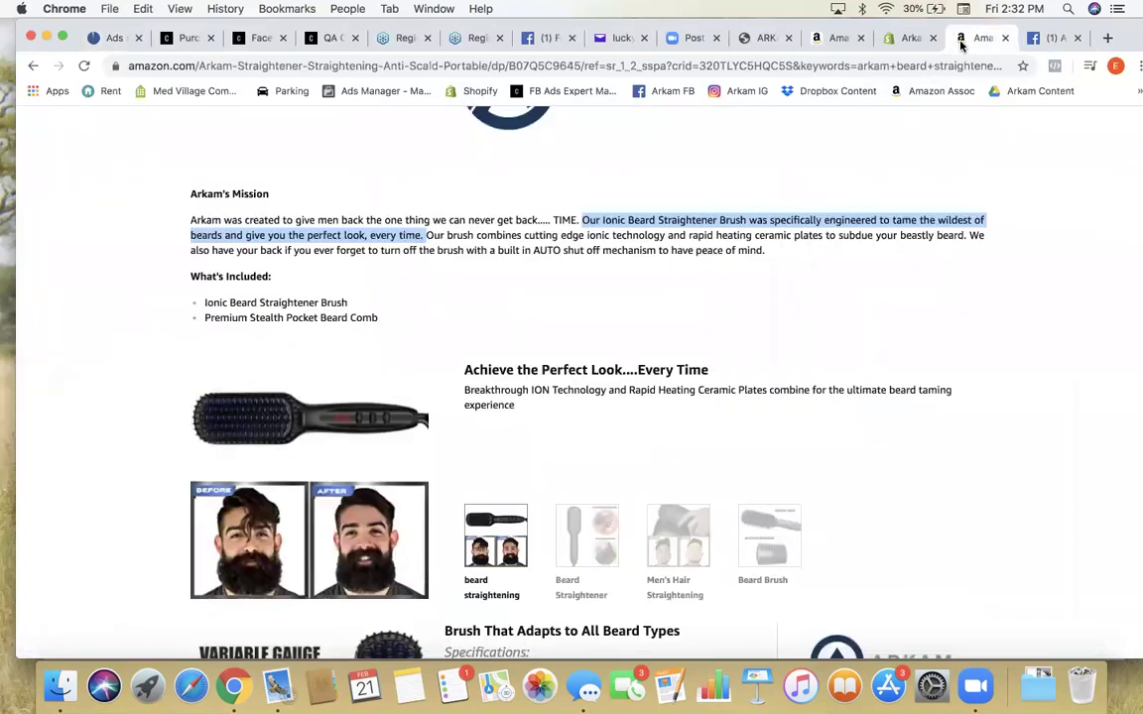
scroll(532, 398, "down", 6)
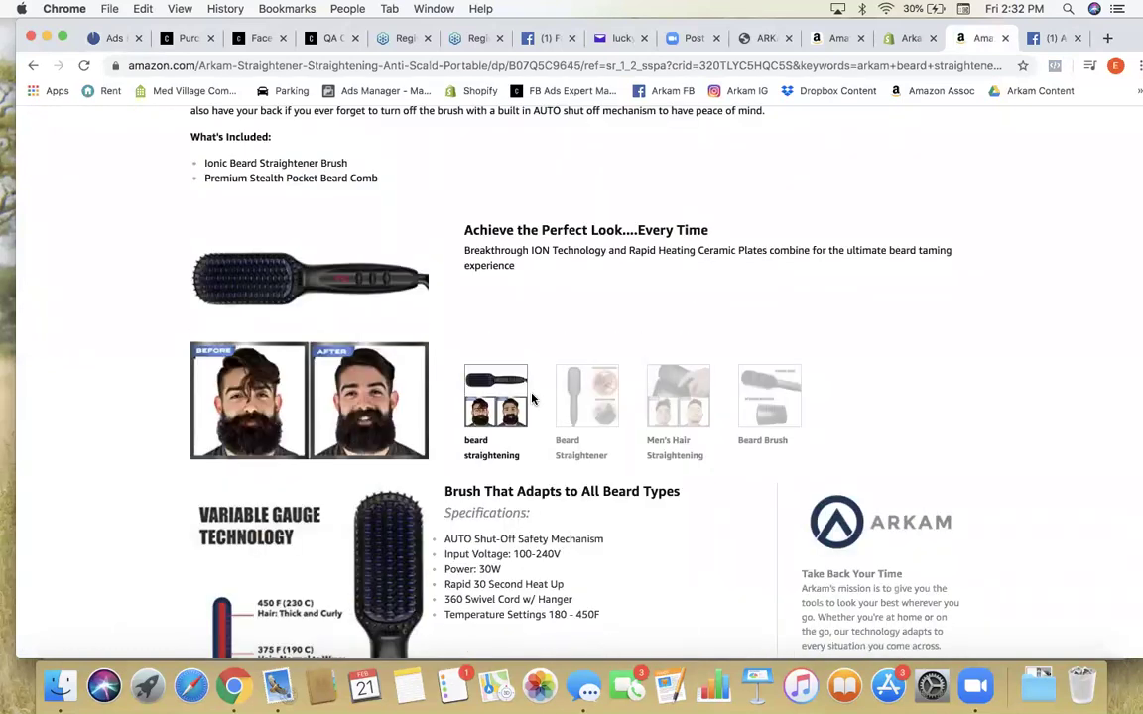
scroll(553, 377, "up", 2)
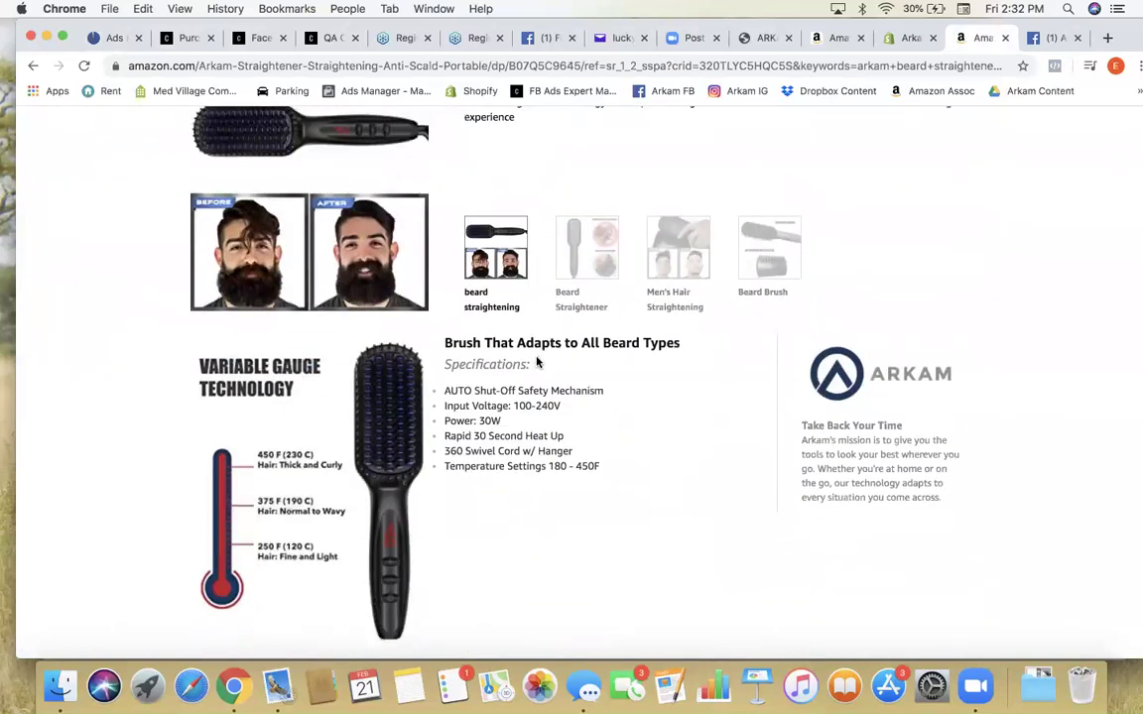
scroll(534, 361, "up", 6)
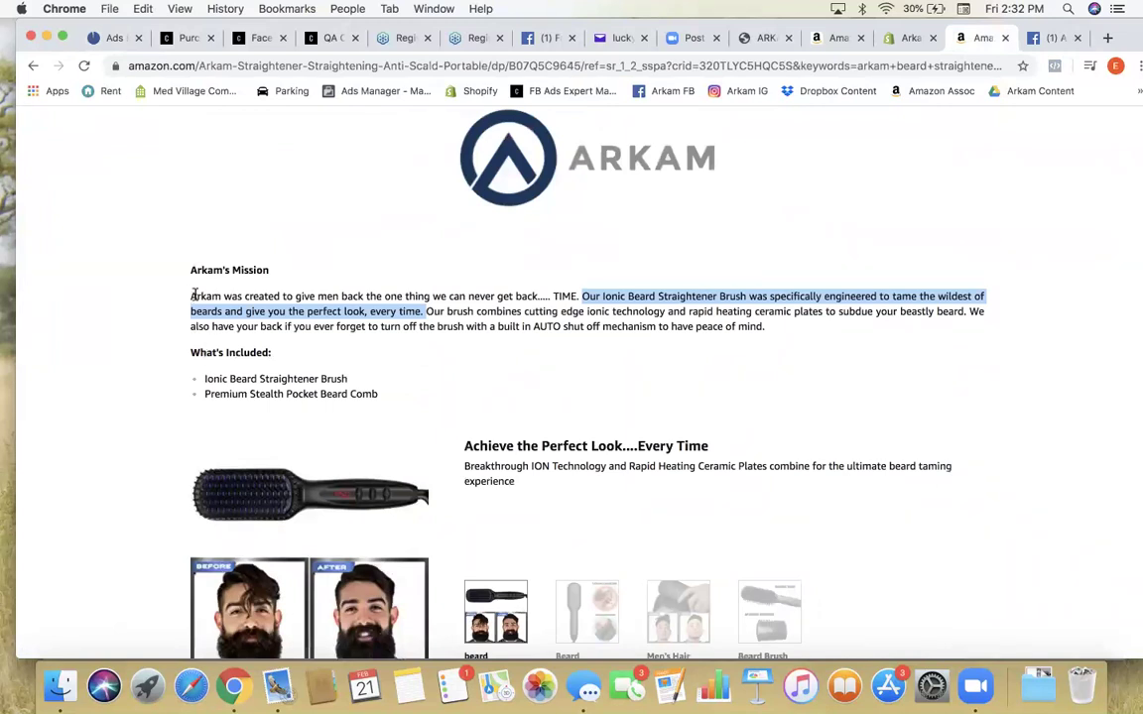
scroll(216, 315, "up", 2)
scroll(216, 314, "up", 7)
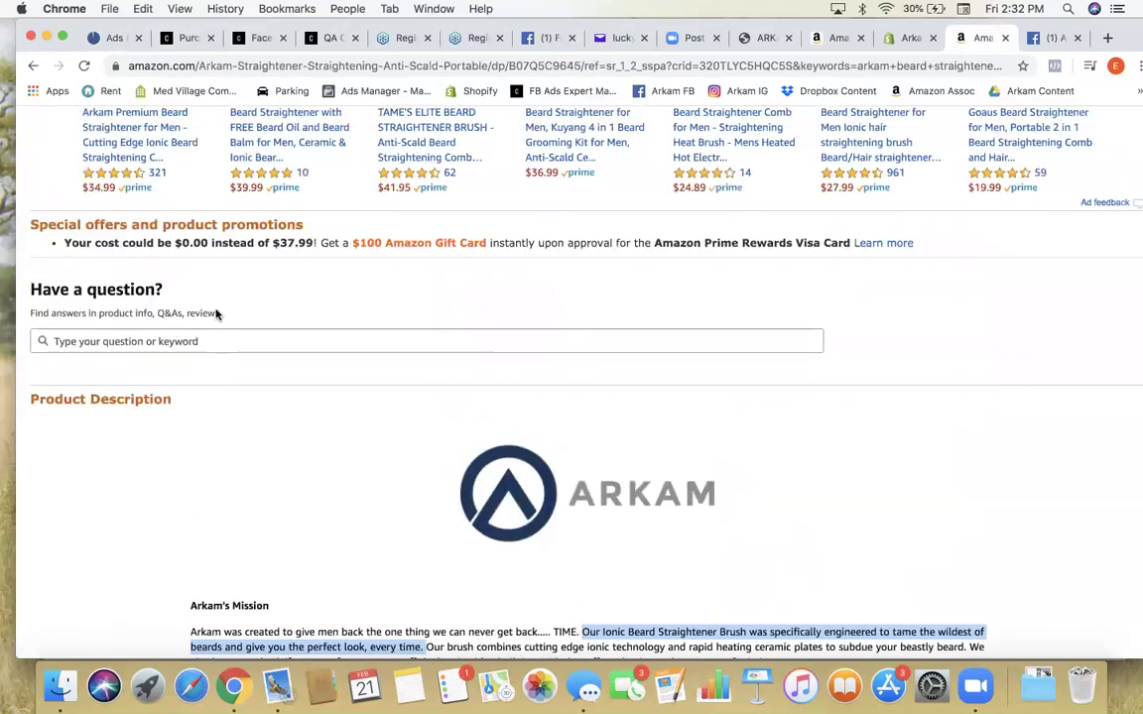
scroll(217, 315, "up", 10)
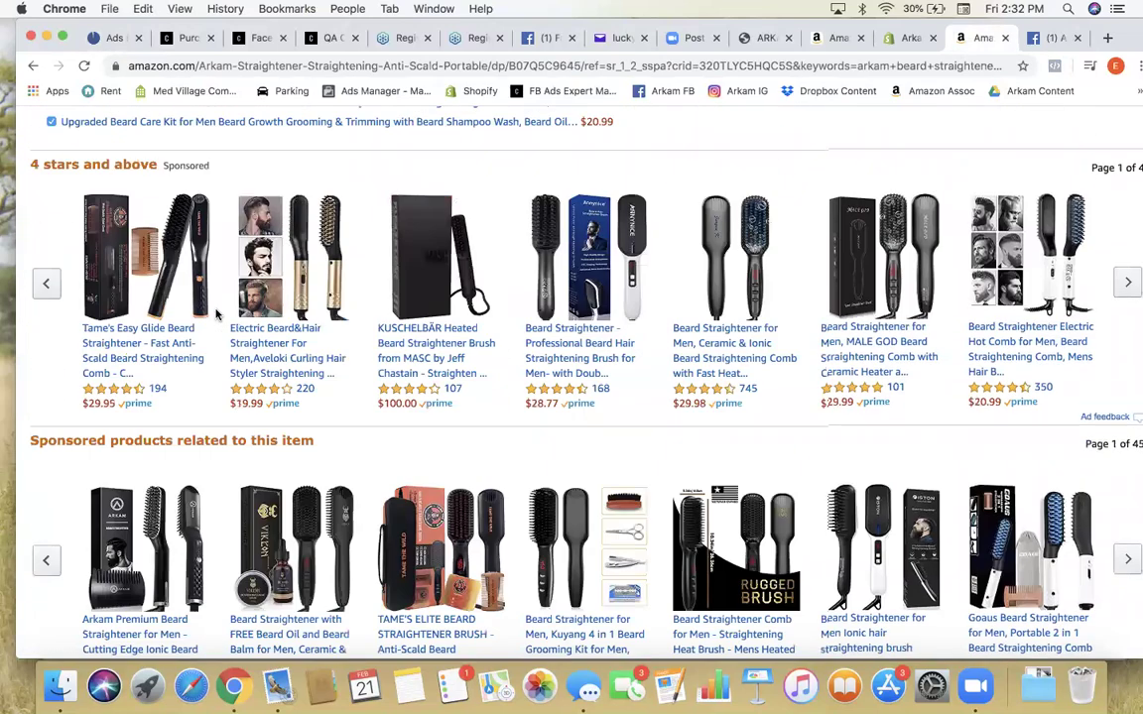
scroll(217, 315, "up", 10)
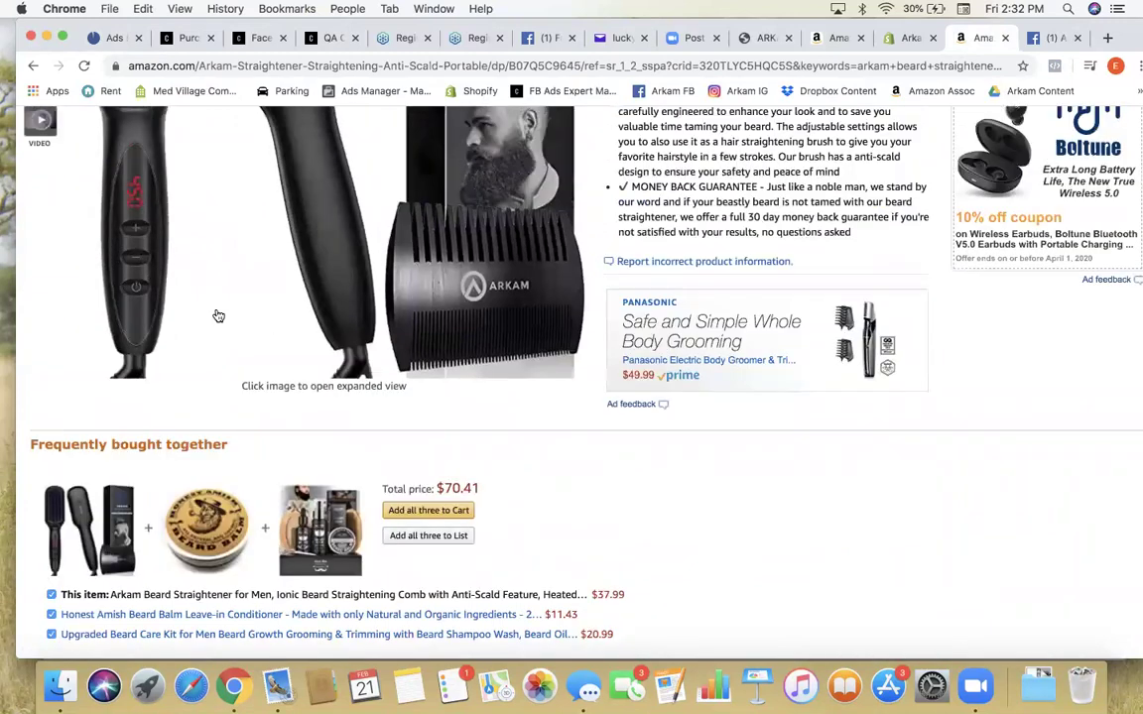
scroll(218, 315, "up", 4)
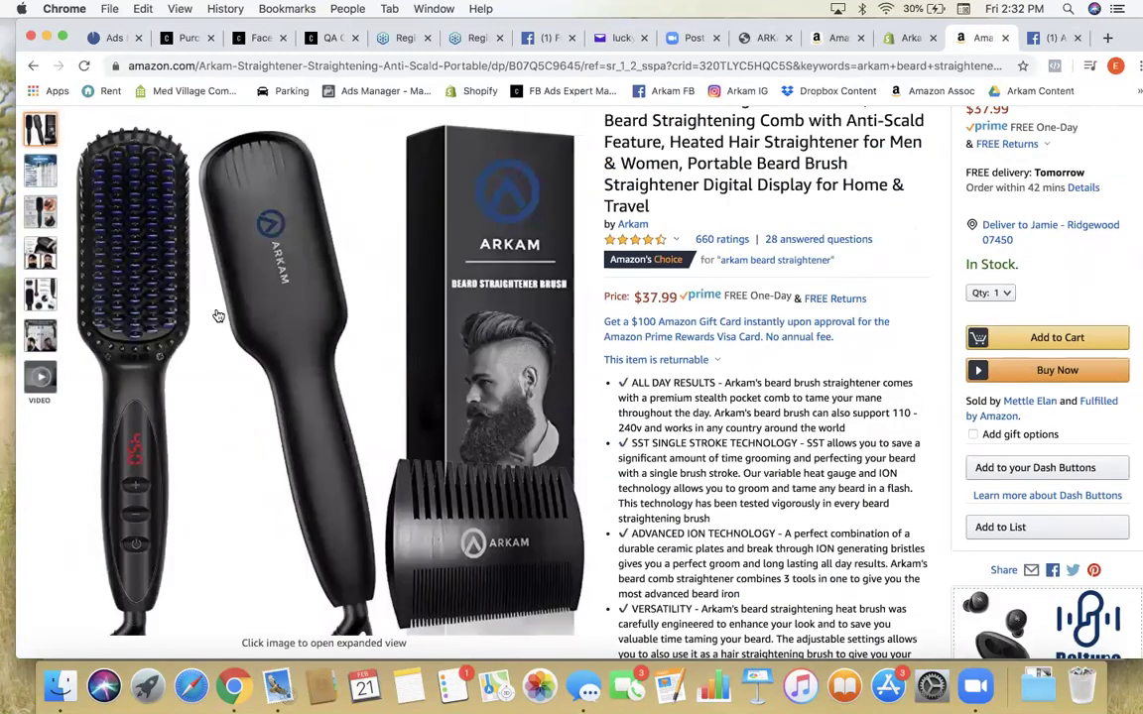
scroll(219, 315, "up", 3)
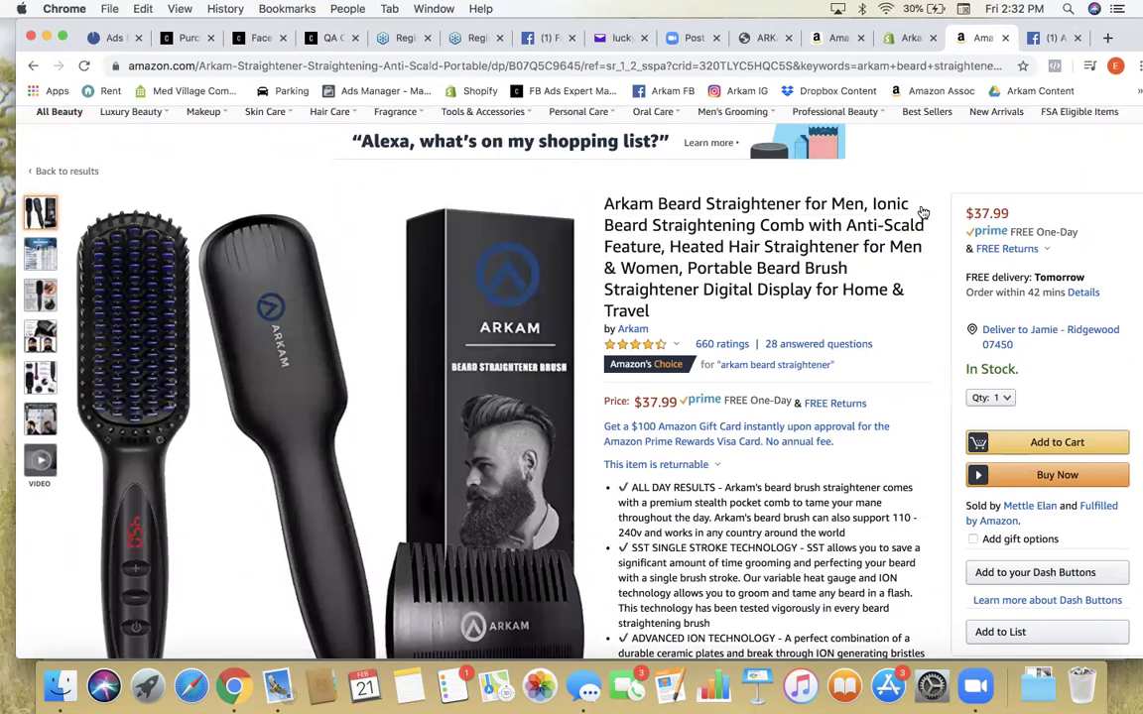
Step: Postpone the system update reminder until tomorrow
left_click(1092, 76)
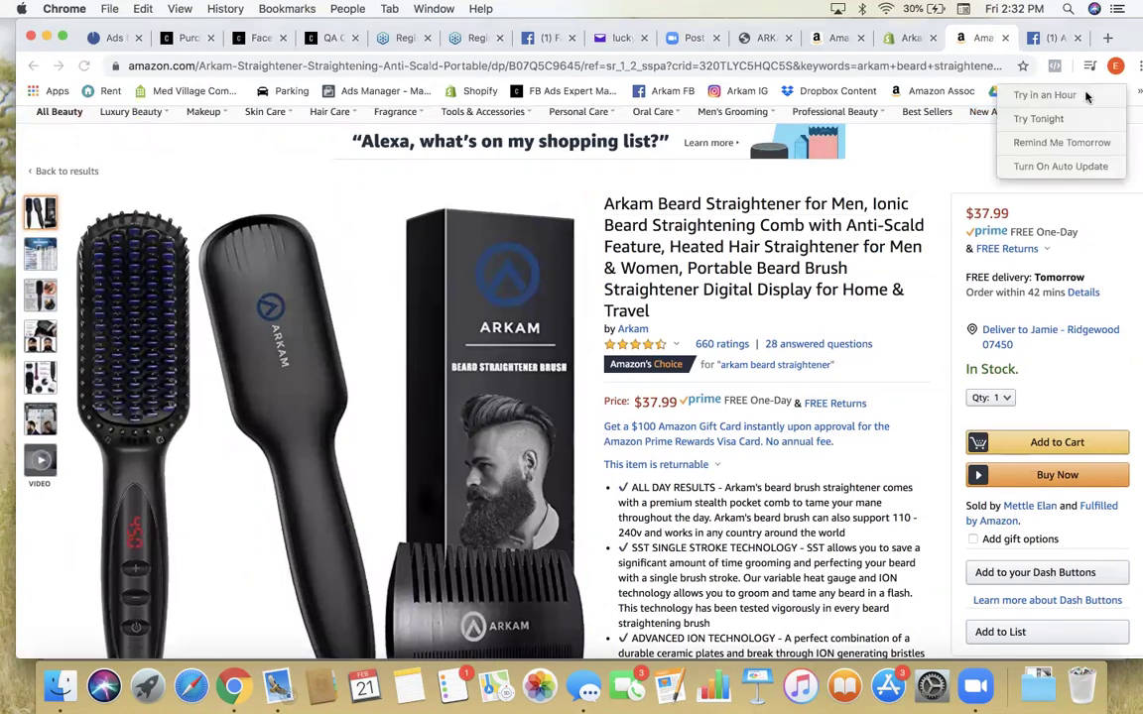
left_click(1061, 142)
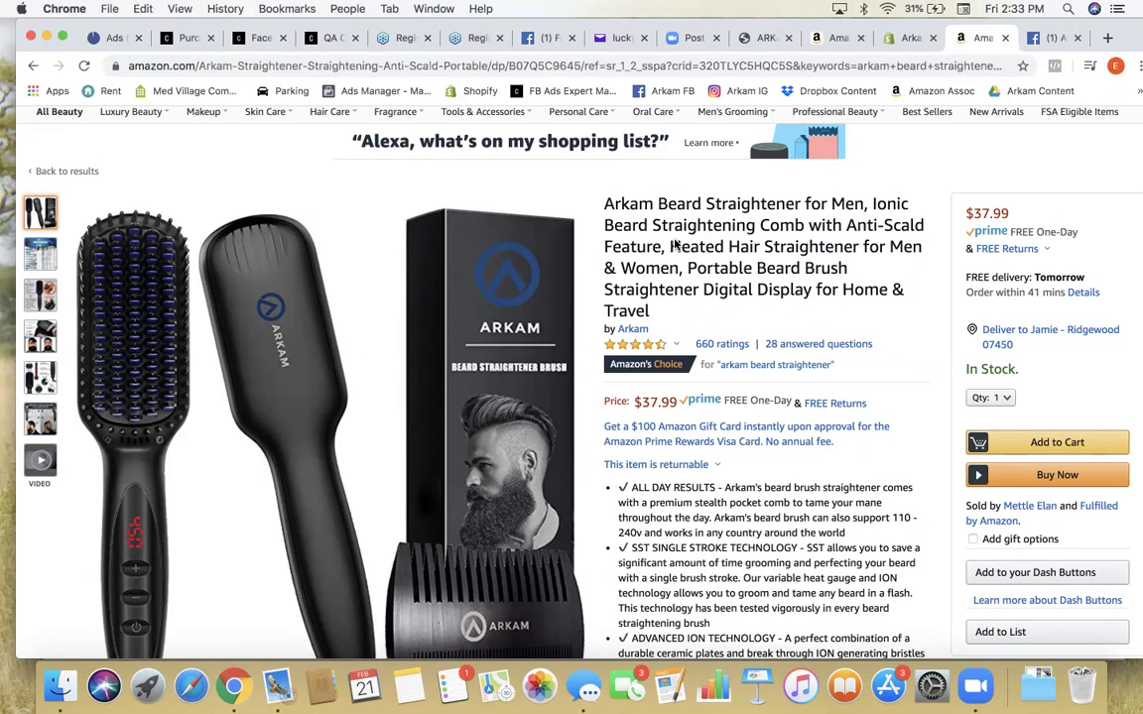
Step: Examine the listing's product images, including the before-and-after picture, and the feature bullets for ad text ideas
mouse_move(43, 338)
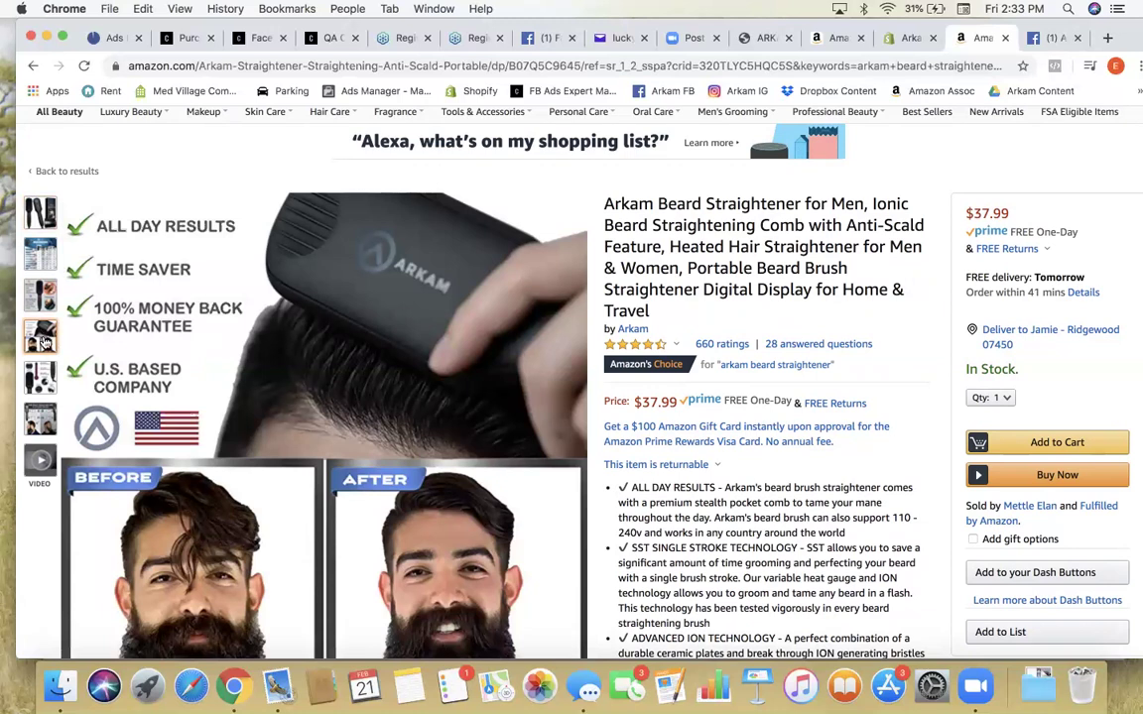
mouse_move(35, 377)
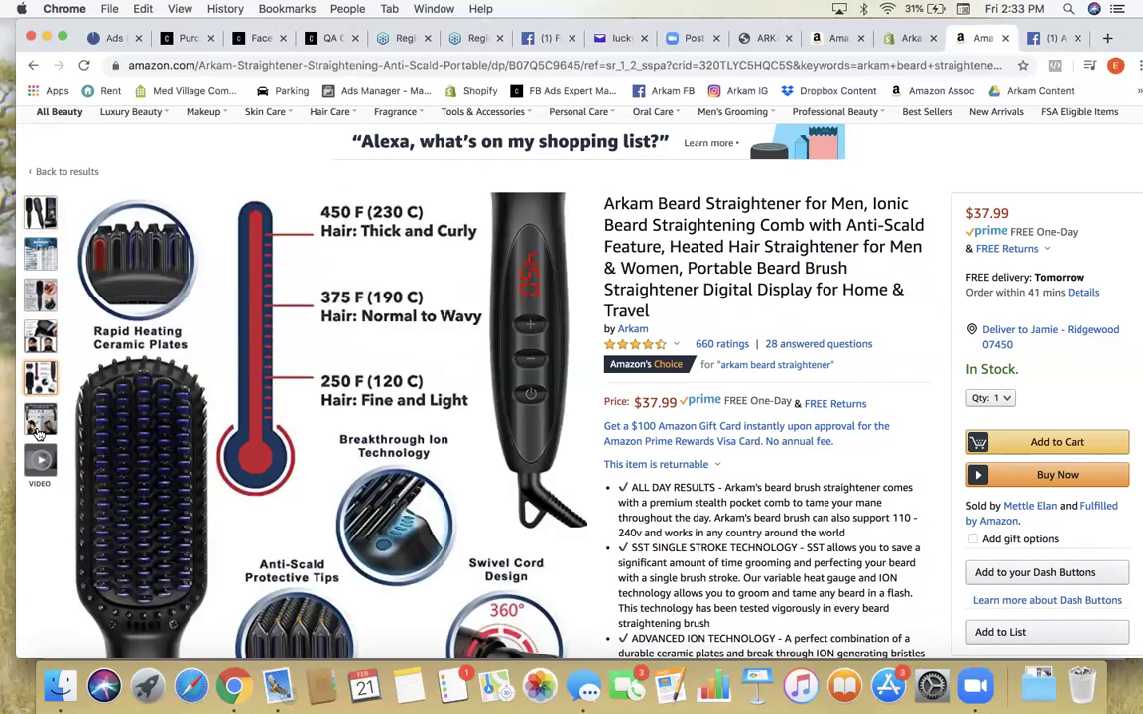
scroll(298, 417, "down", 2)
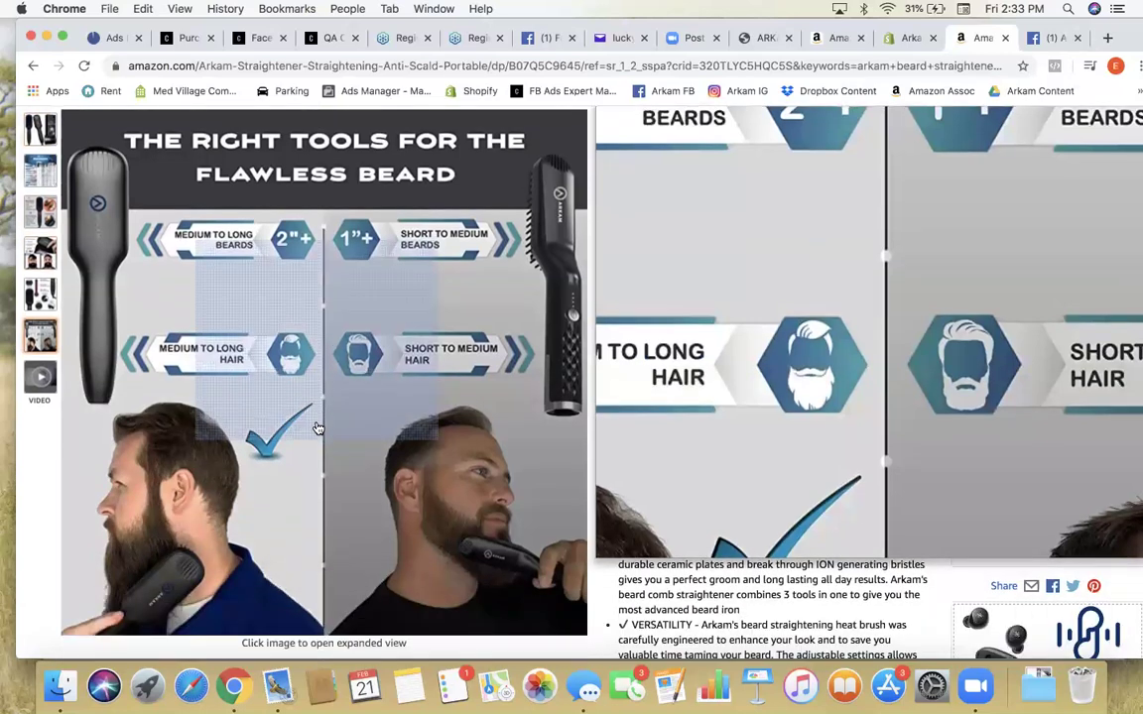
scroll(317, 428, "up", 2)
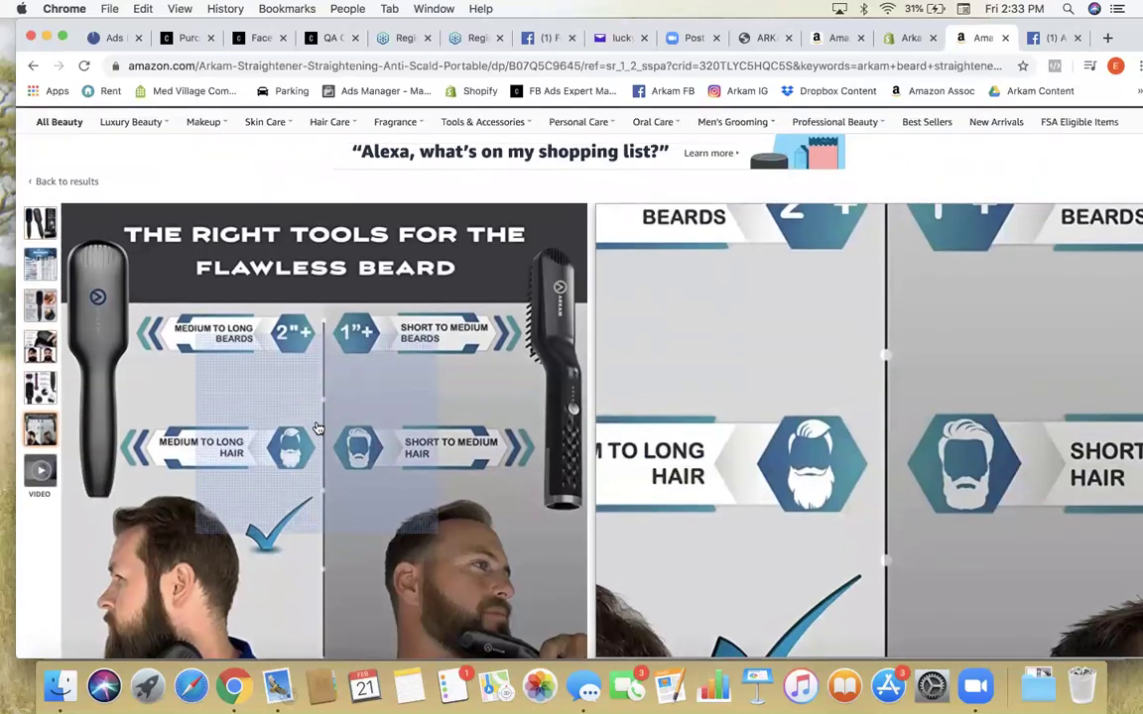
scroll(317, 428, "down", 1)
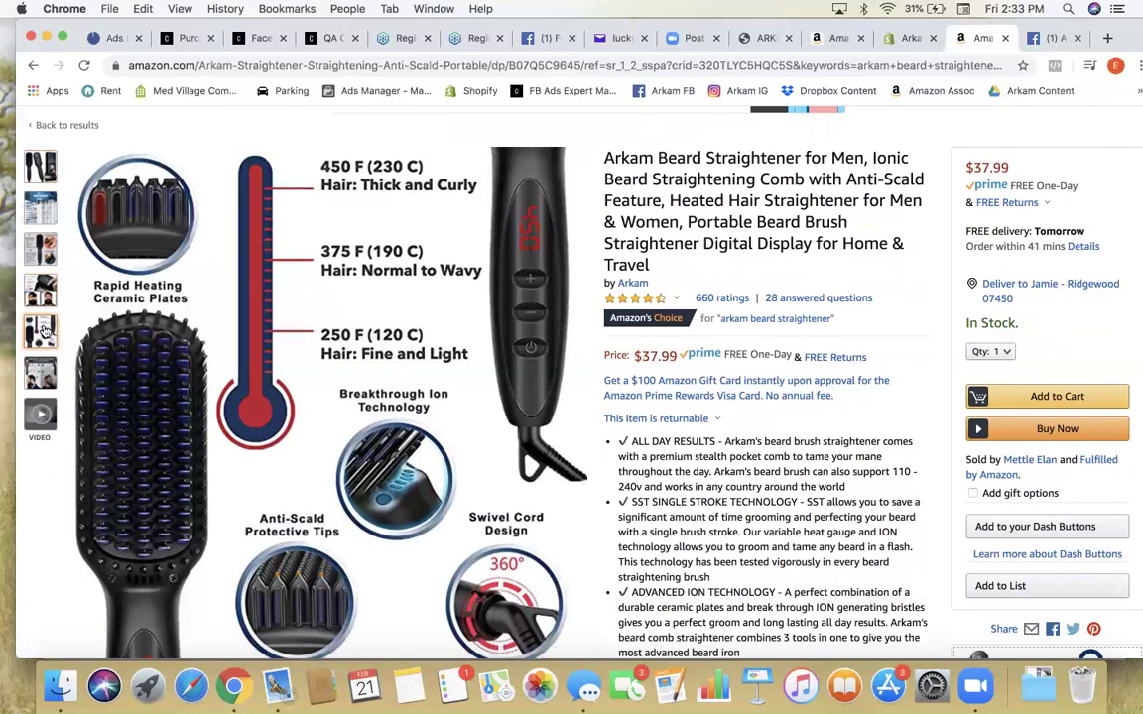
mouse_move(42, 303)
scroll(43, 305, "down", 5)
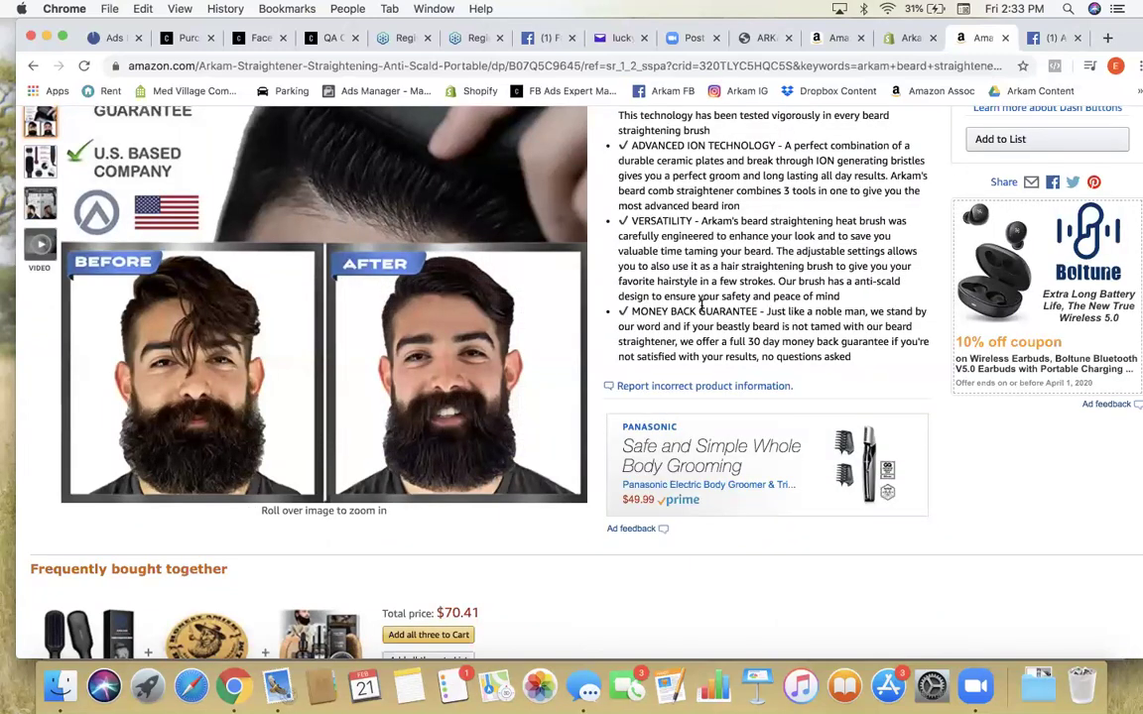
scroll(704, 297, "up", 2)
scroll(816, 323, "down", 1)
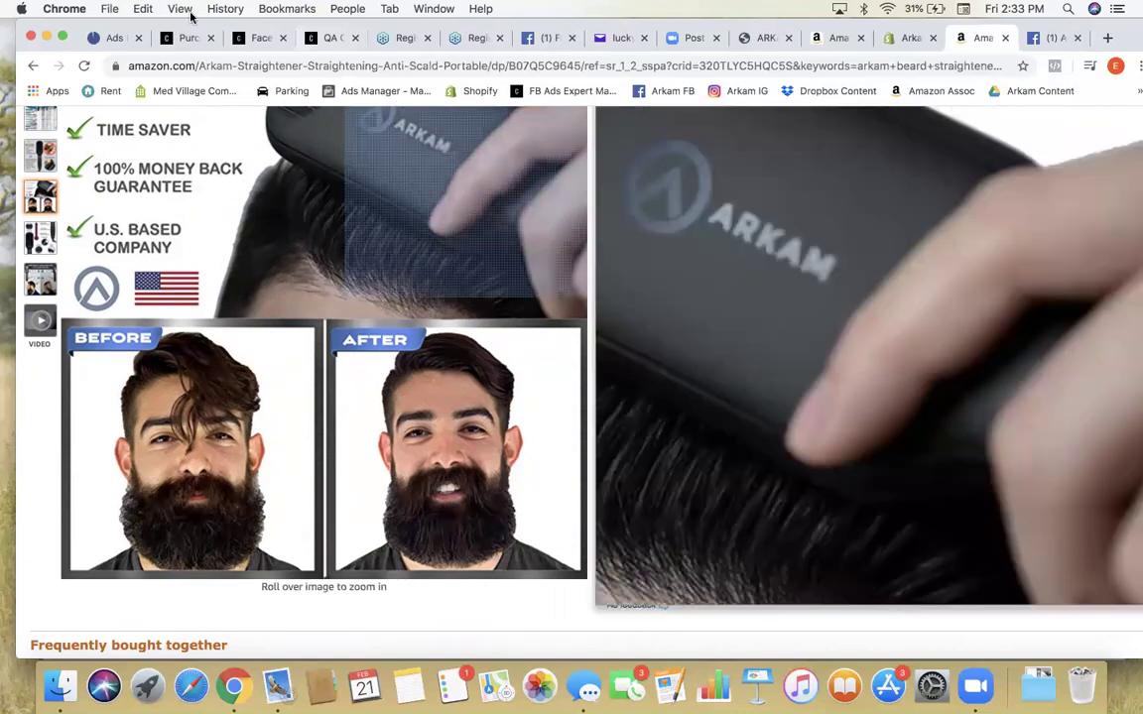
mouse_move(466, 203)
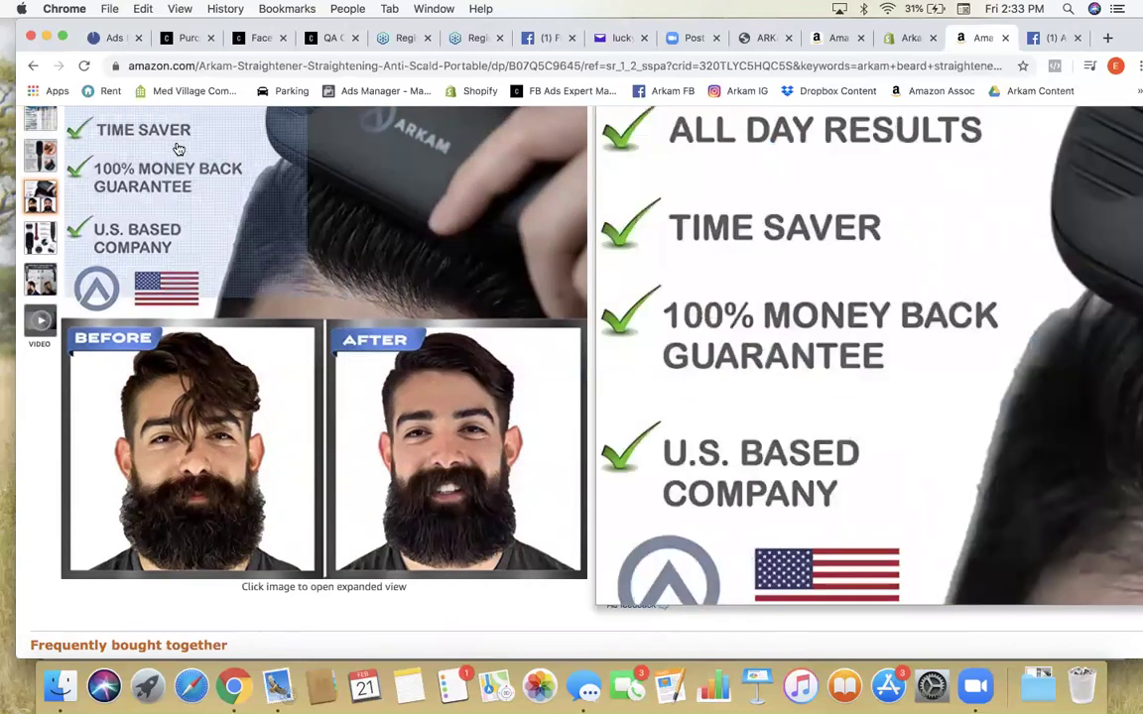
Step: Return to Ads Manager and enter "Is your beastly beard not tamed???" as the ad copy's primary text
left_click(109, 38)
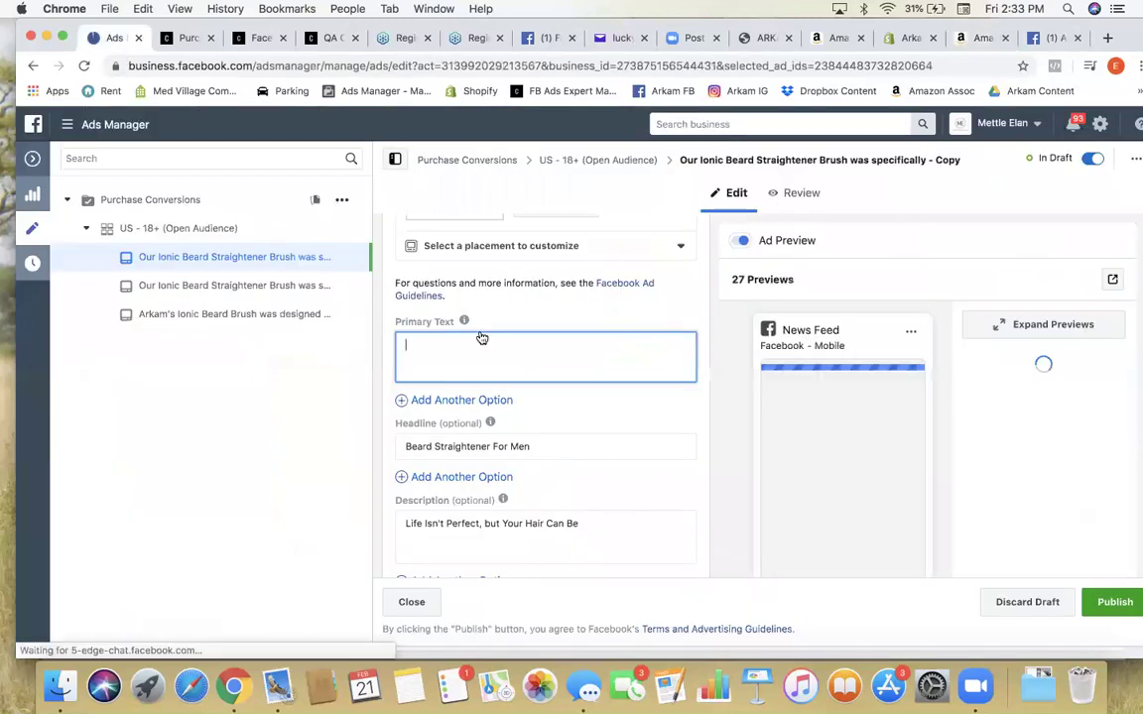
type("Is")
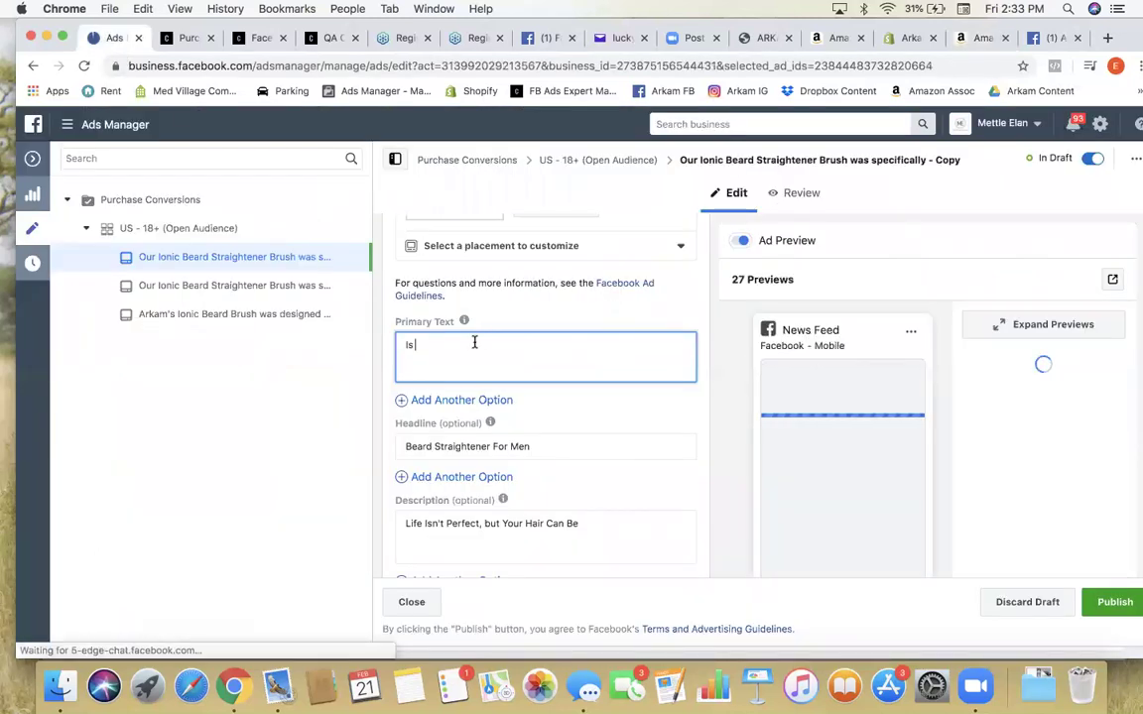
type(" your be")
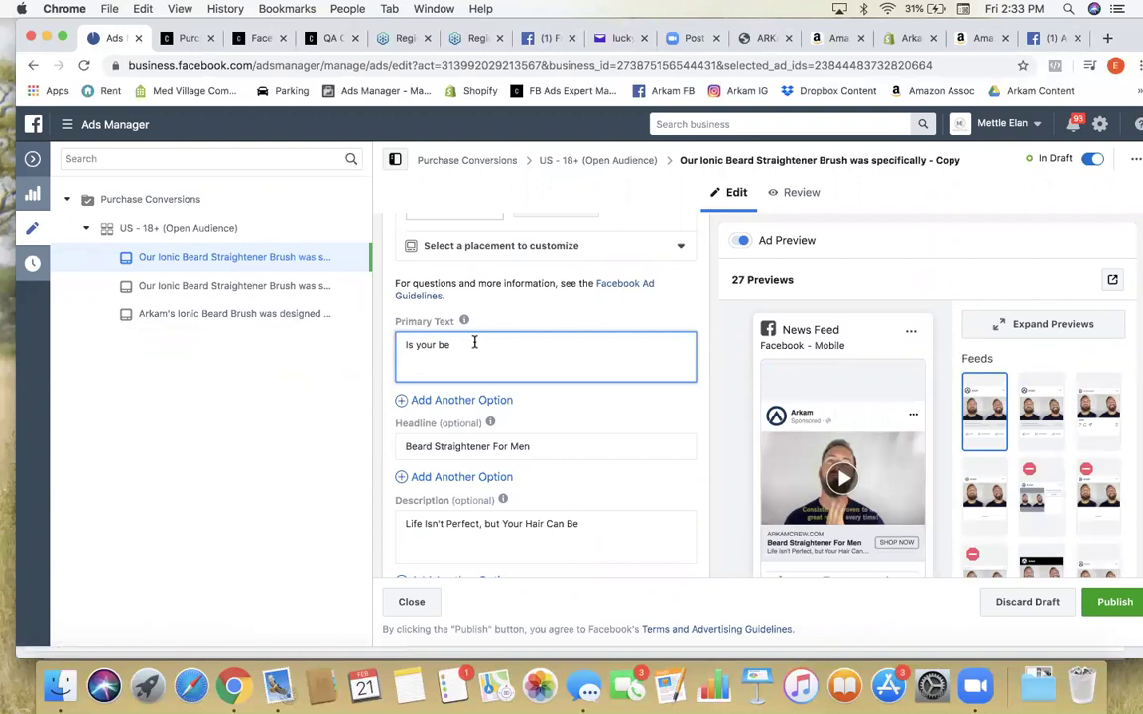
type("astly beard not tamed????")
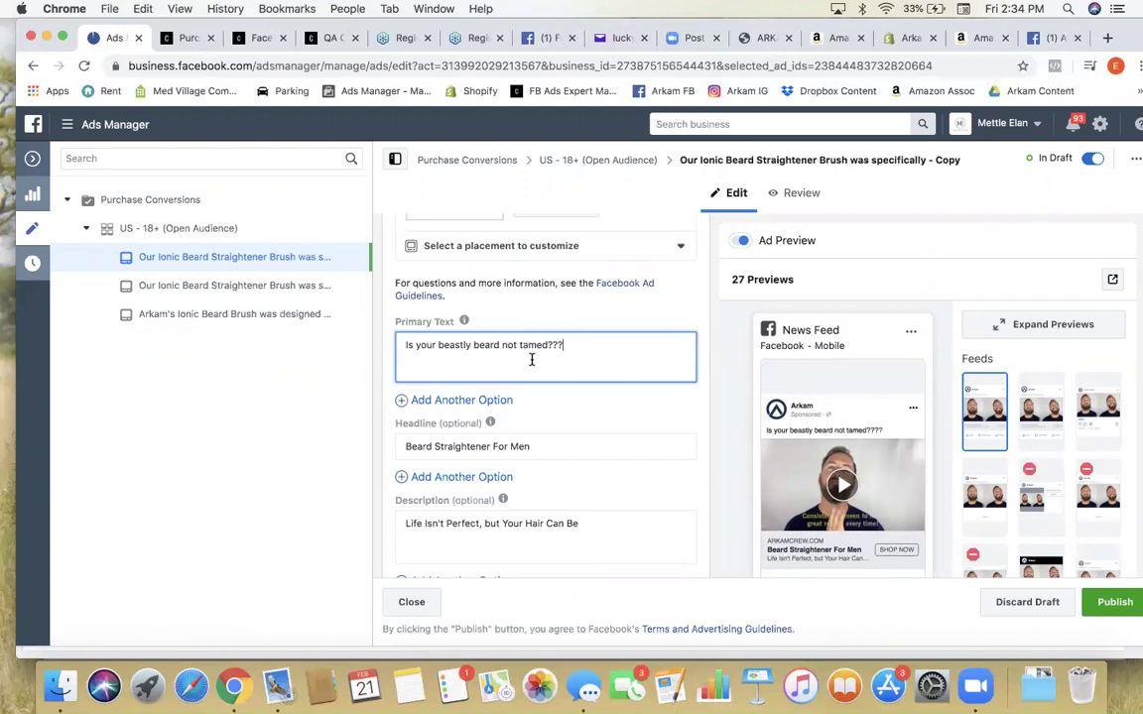
key("BackSpace")
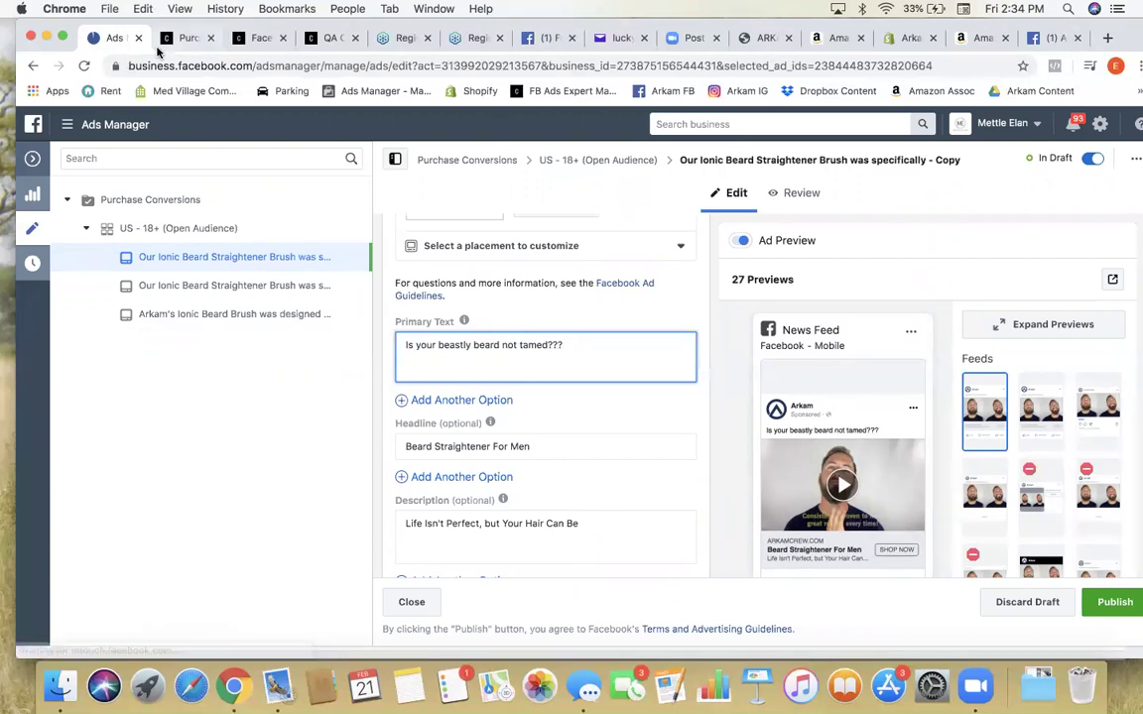
Step: Reread the Amazon listing's money back guarantee and other feature bullets, and inspect the "after" picture up close
left_click(982, 38)
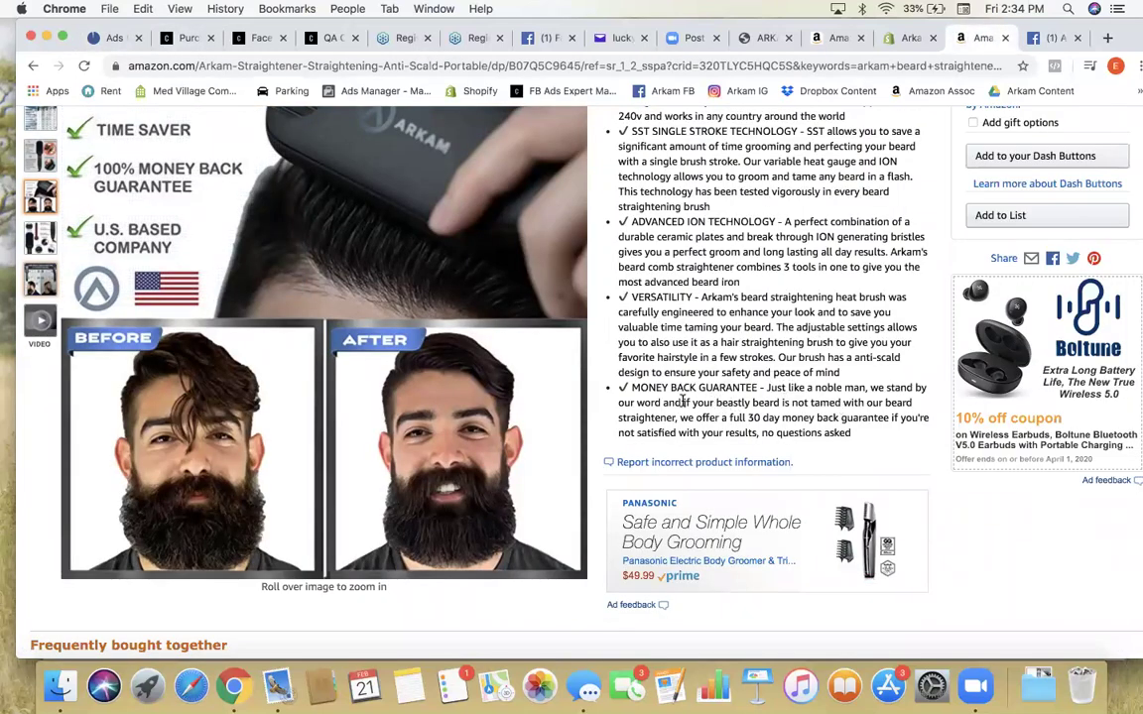
left_click_drag(682, 403, 843, 405)
left_click(792, 389)
scroll(825, 337, "up", 2)
scroll(824, 338, "down", 1)
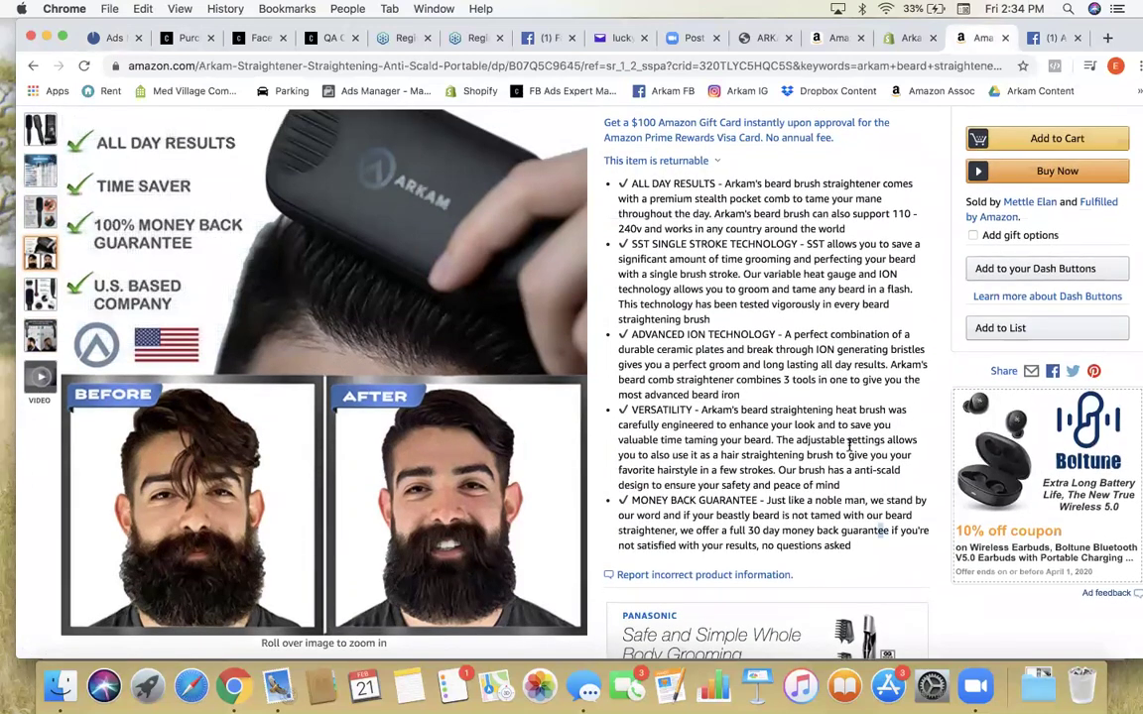
mouse_move(446, 466)
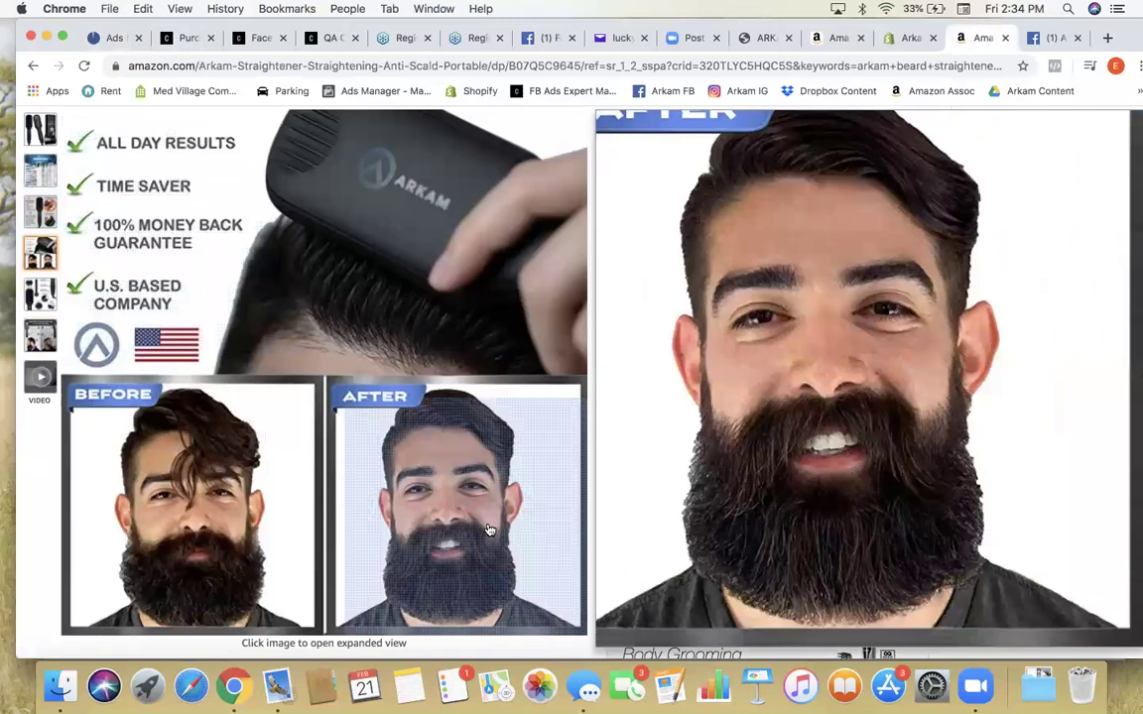
scroll(912, 486, "up", 1)
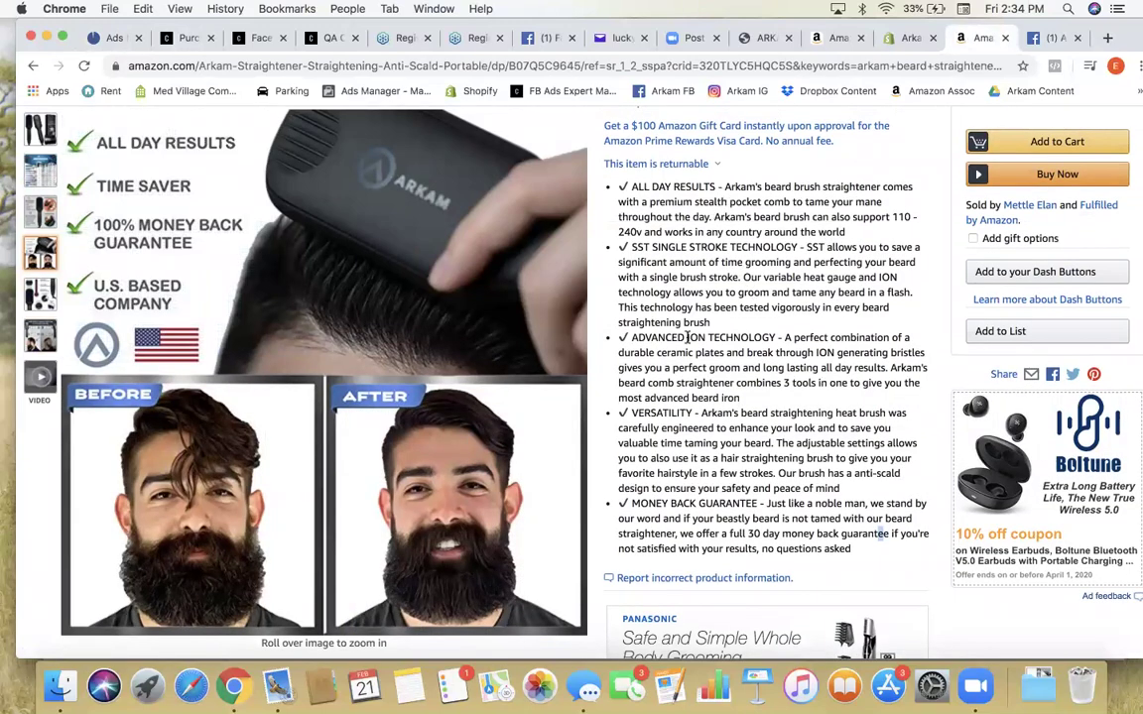
Step: Copy the sentence starting "Our Ionic Beard Straightener Brush was specifically engineered" from the Arkam's Mission paragraph of the Amazon listing
scroll(618, 308, "down", 5)
scroll(685, 339, "down", 15)
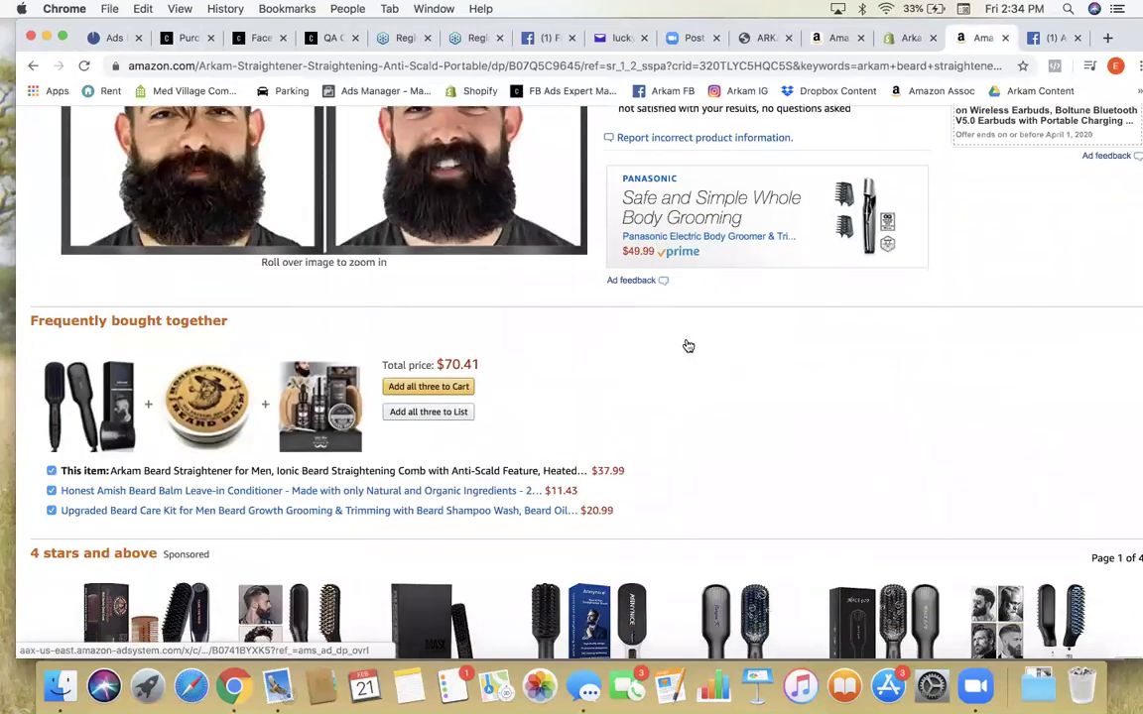
scroll(687, 344, "down", 15)
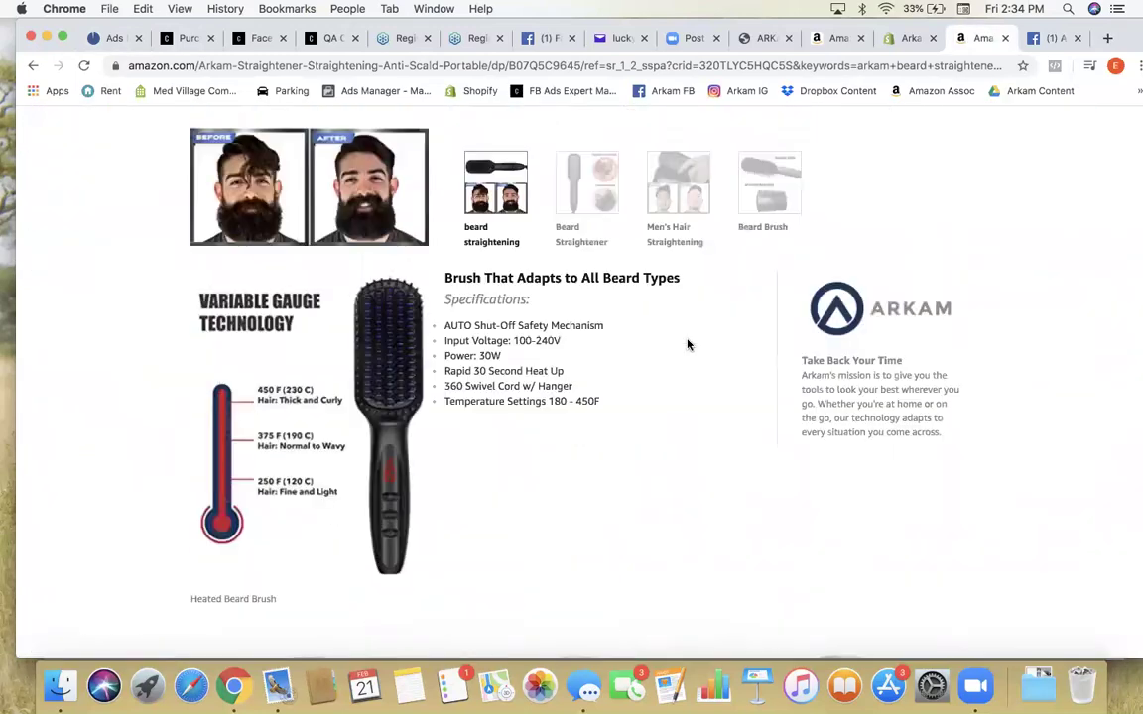
scroll(688, 345, "up", 5)
scroll(687, 344, "up", 6)
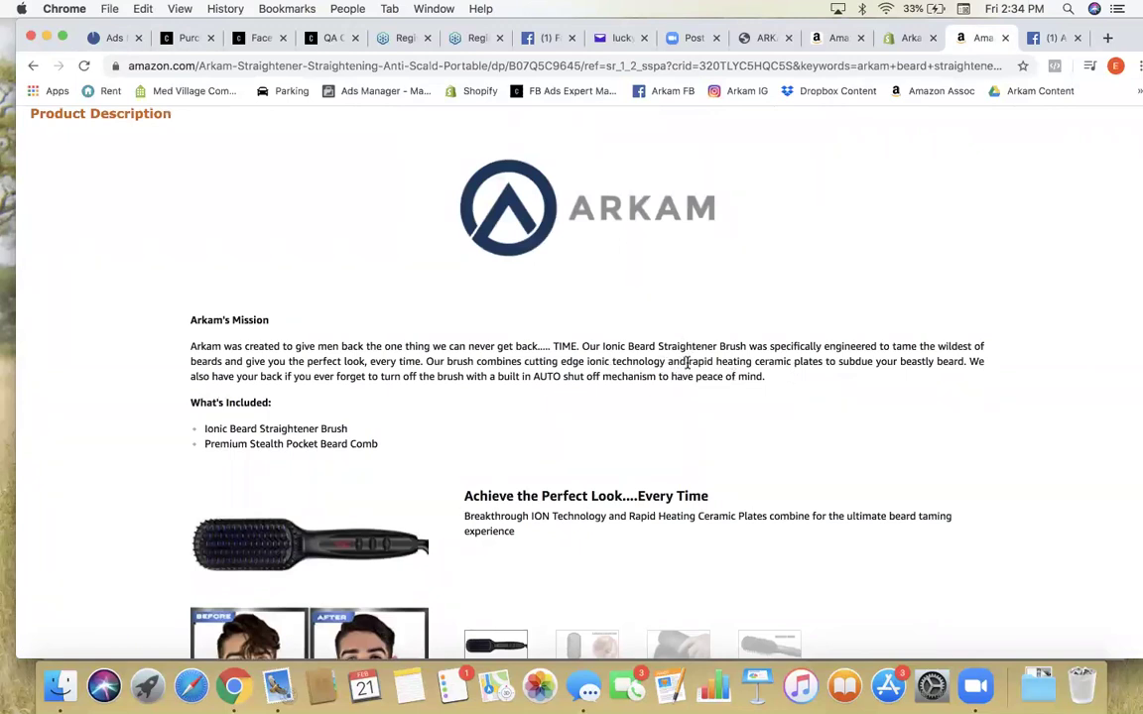
left_click_drag(889, 345, 340, 362)
left_click_drag(581, 346, 424, 361)
key("ctrl+c")
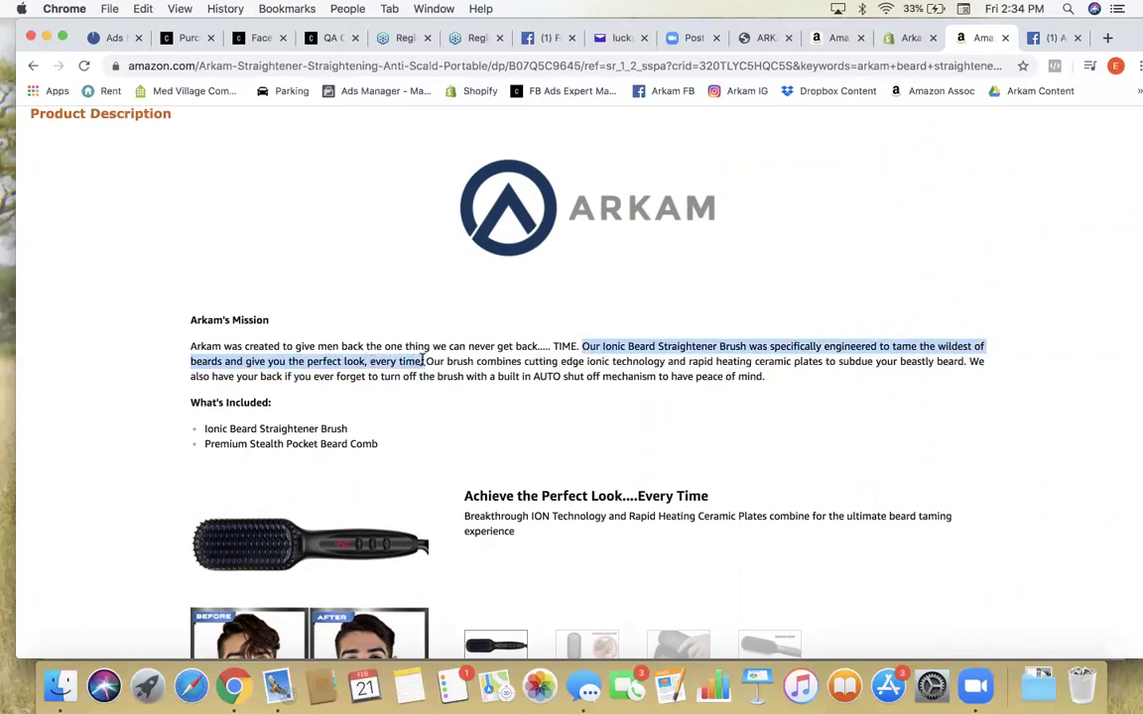
Step: Return to Ads Manager and paste the copied sentence below the opening question in the ad's primary text
left_click(112, 38)
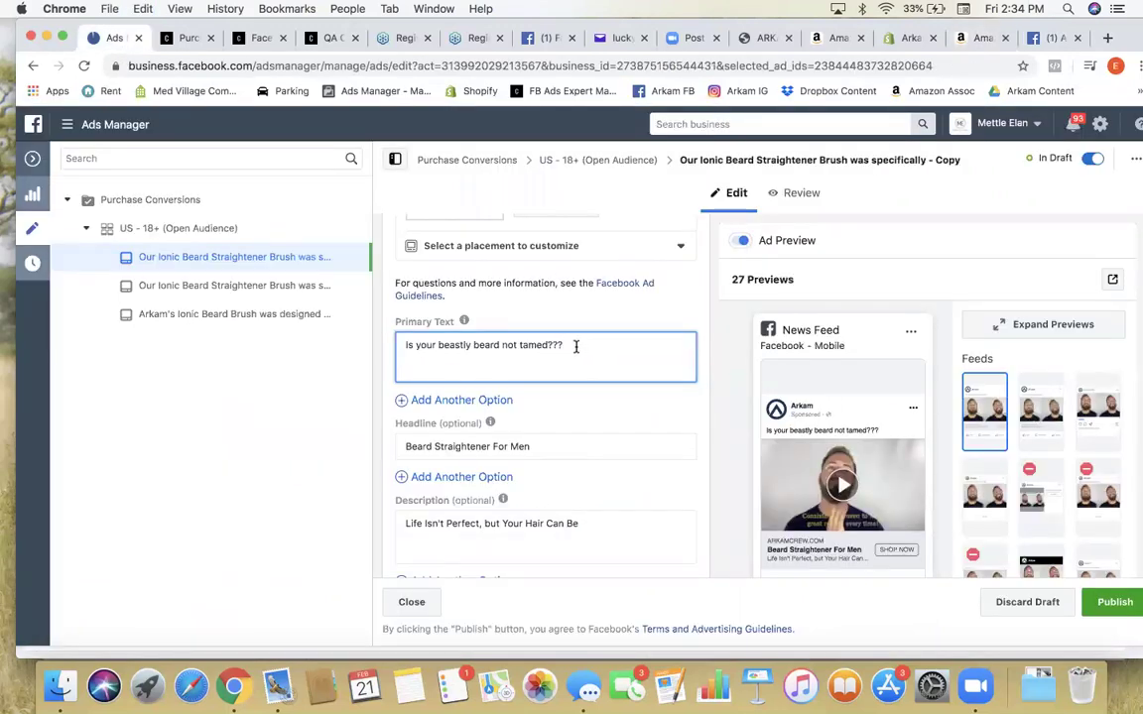
key("Return")
key("ctrl+v")
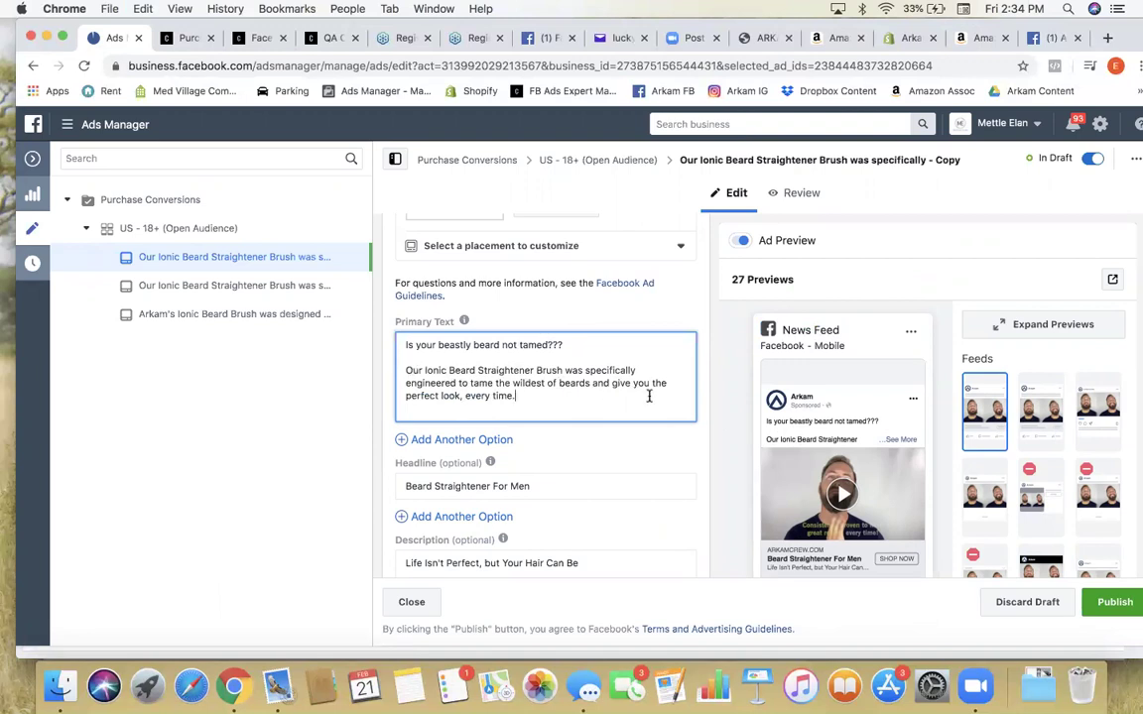
Step: Look over the ad's headline, description and destination fields, and select the whole description text
scroll(686, 402, "down", 3)
scroll(786, 393, "down", 3)
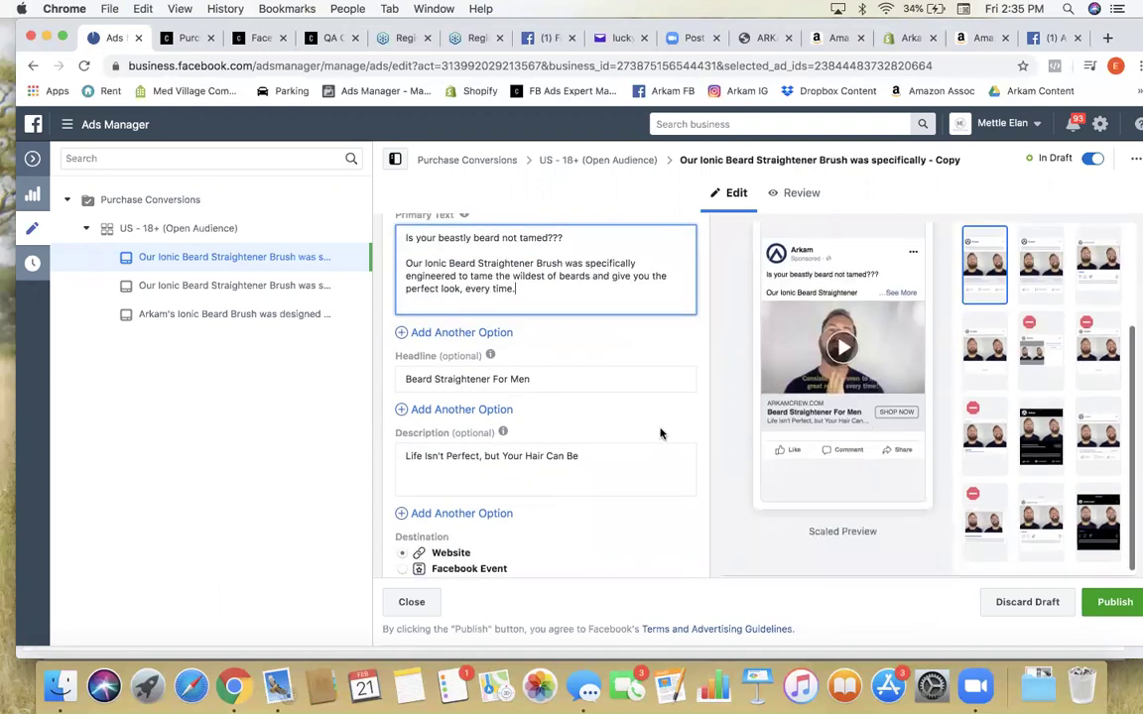
scroll(615, 426, "down", 3)
scroll(526, 417, "up", 3)
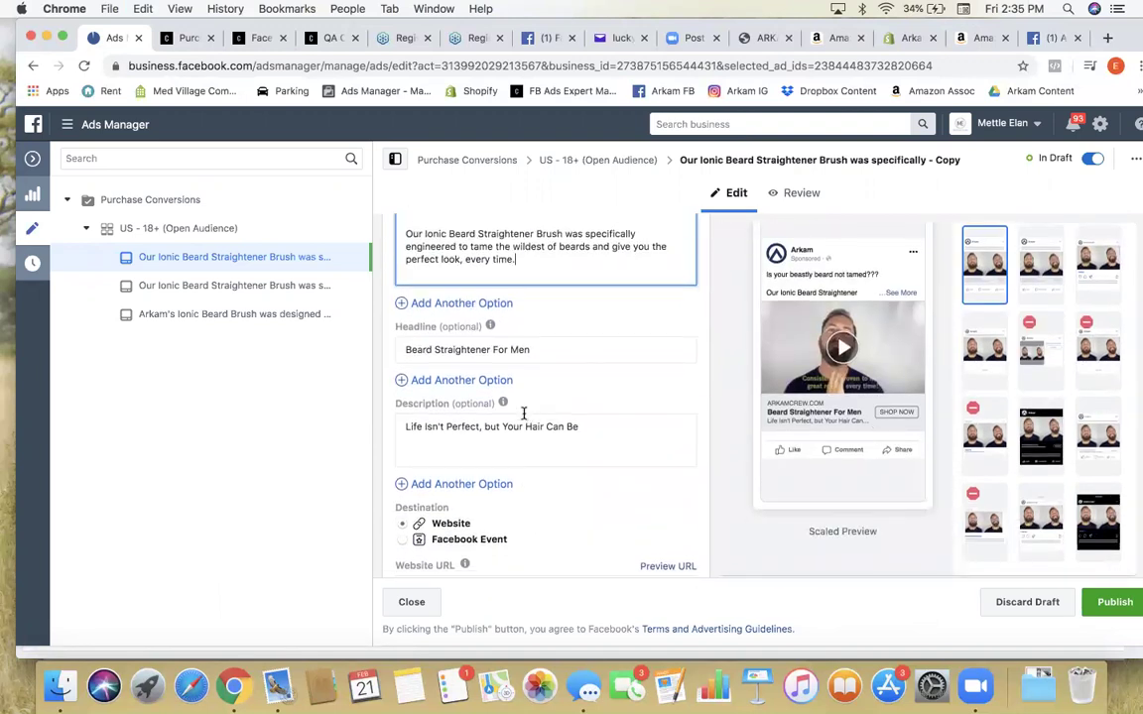
scroll(524, 413, "down", 3)
scroll(524, 416, "up", 3)
left_click_drag(587, 377, 273, 362)
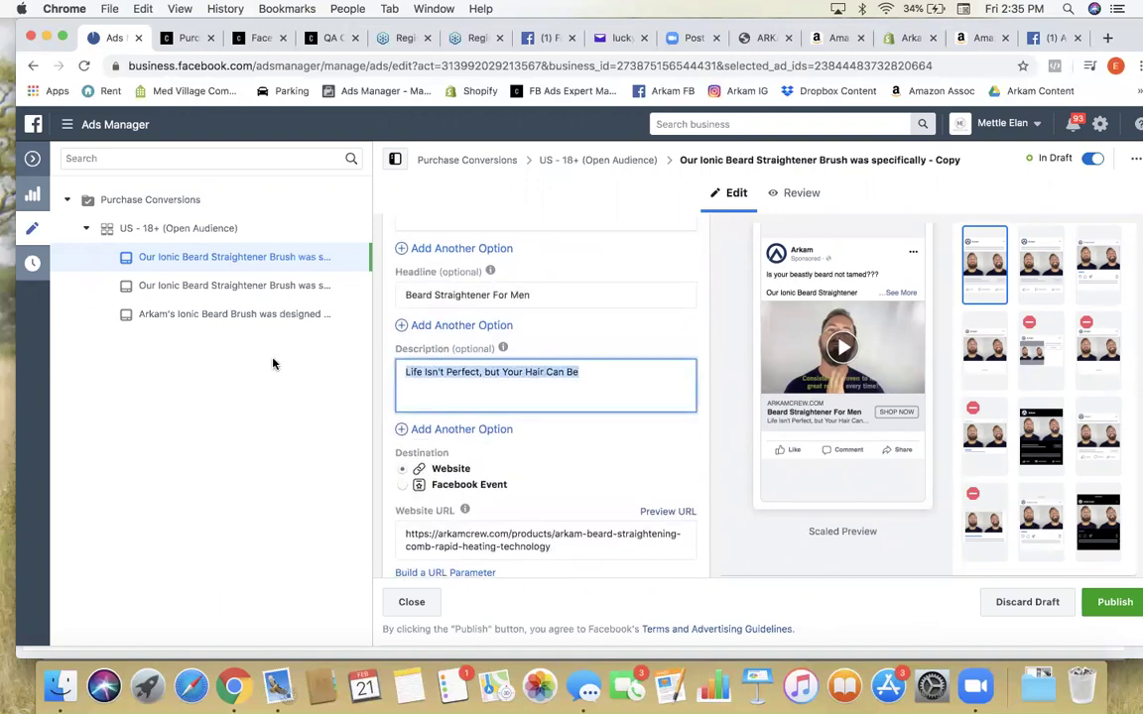
Step: Examine the Amazon listing's feature bullets, product description, specifications and brand sections for a new ad description idea
left_click(965, 40)
scroll(784, 316, "down", 6)
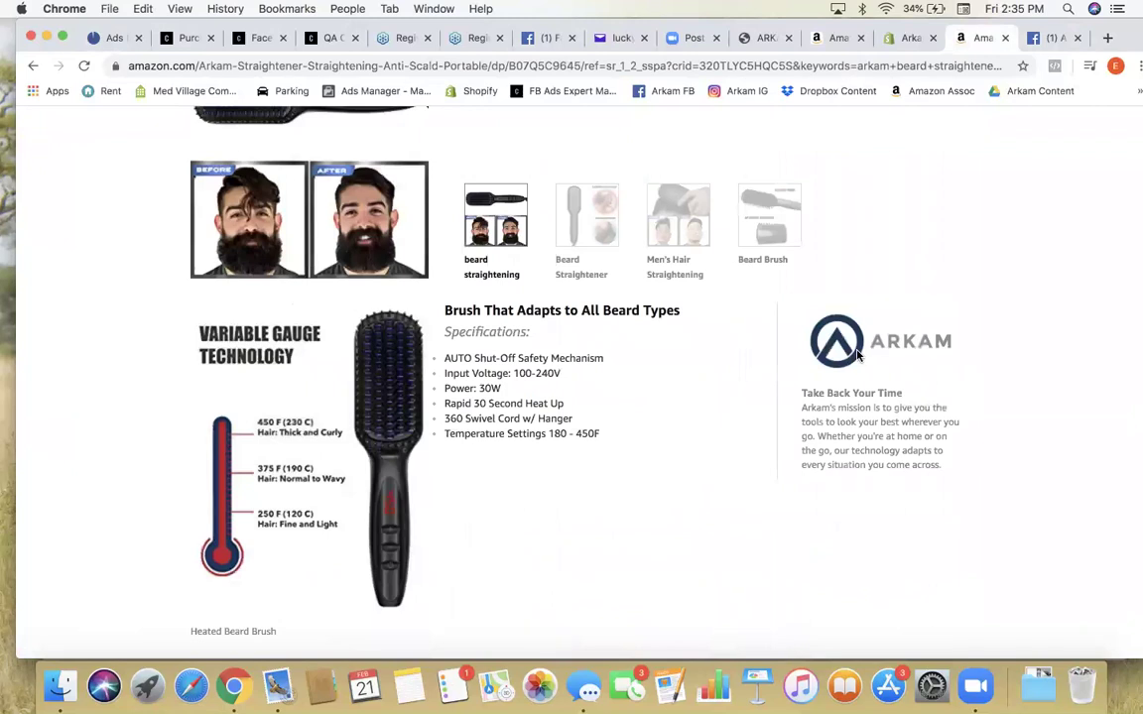
scroll(857, 355, "up", 3)
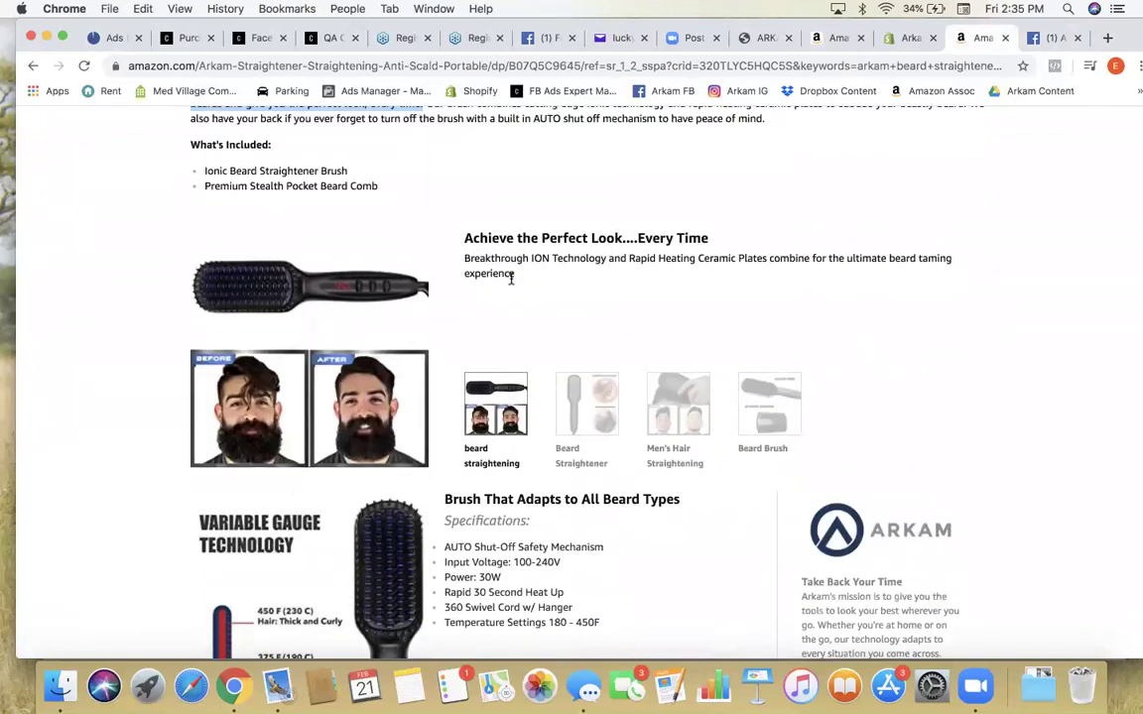
scroll(511, 279, "down", 3)
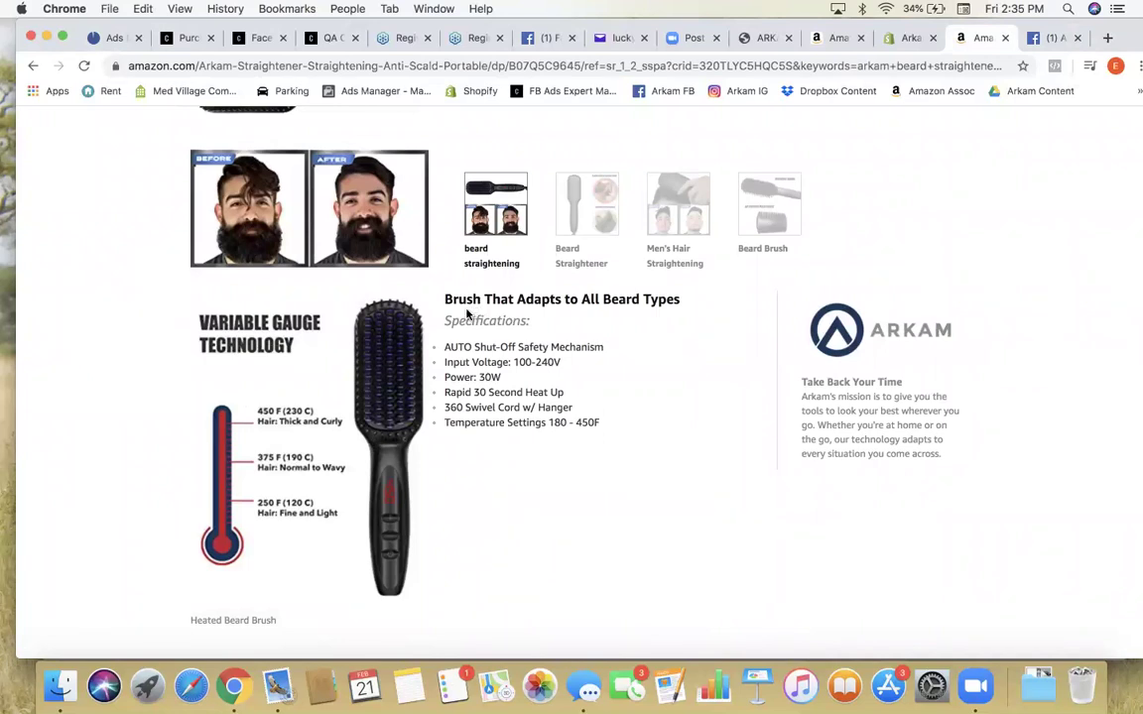
scroll(467, 315, "down", 3)
scroll(467, 315, "down", 10)
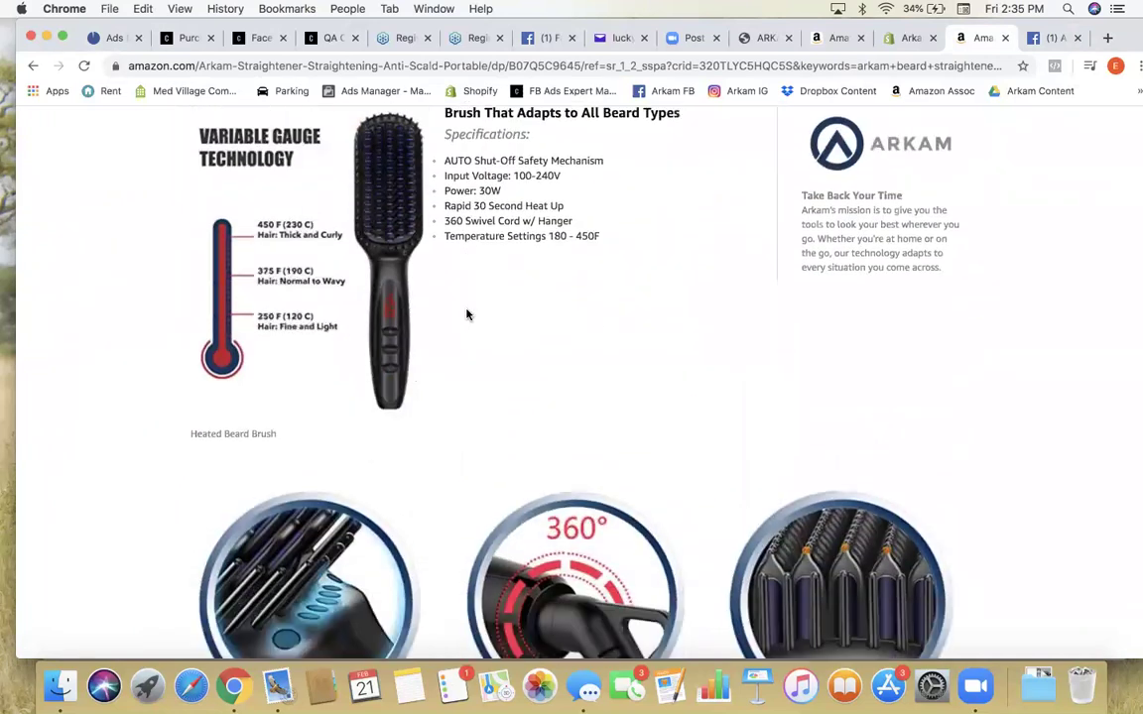
scroll(466, 314, "down", 5)
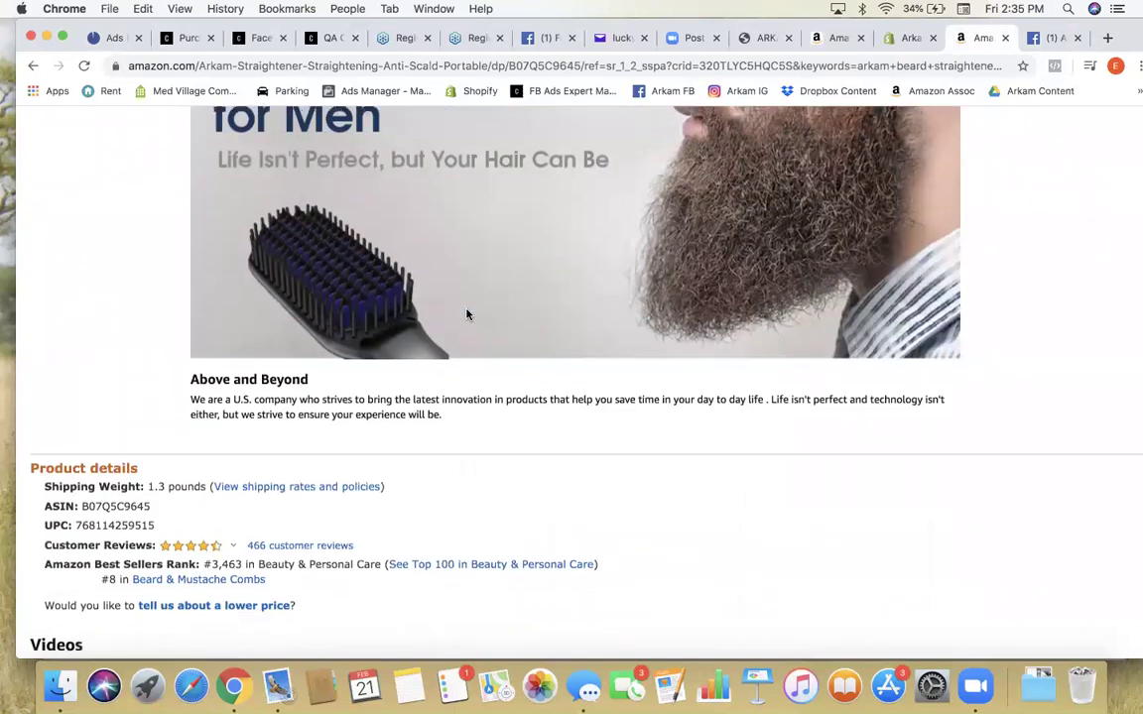
scroll(466, 314, "up", 8)
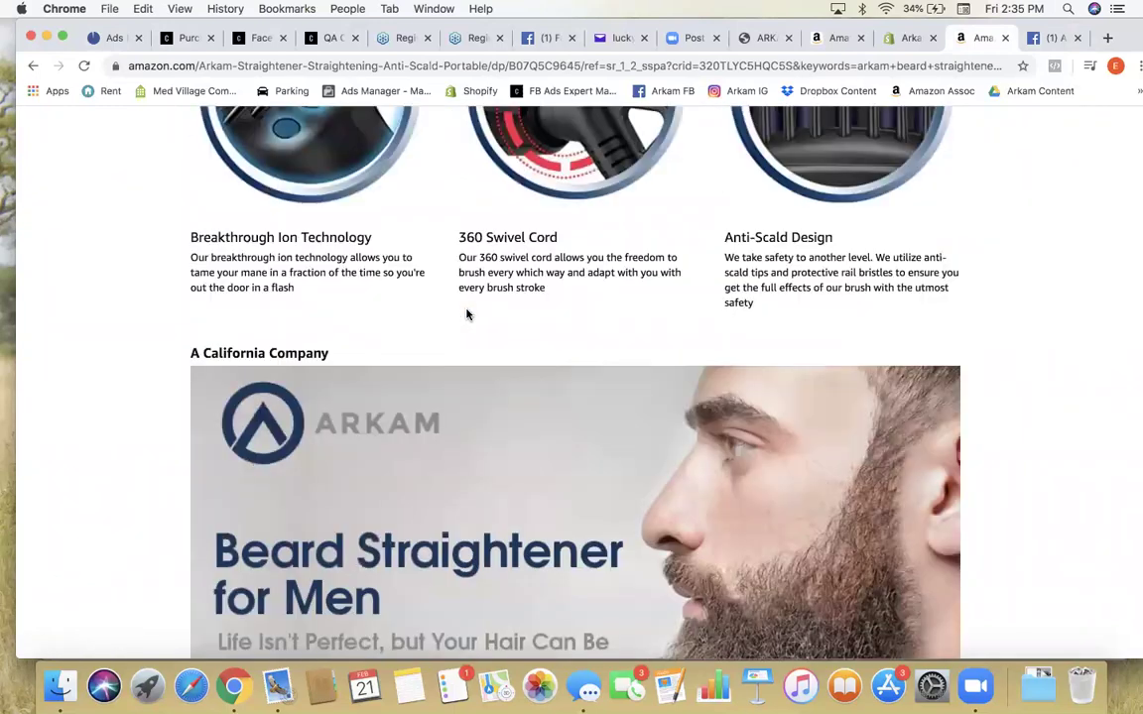
scroll(466, 314, "up", 20)
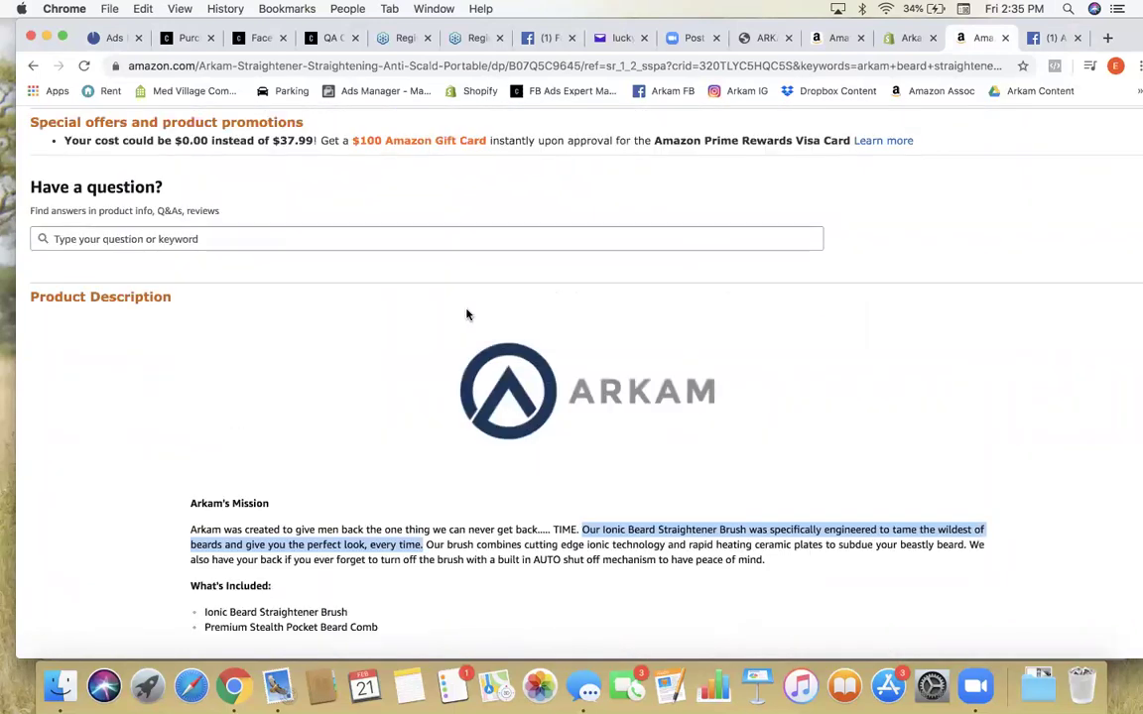
scroll(466, 314, "up", 10)
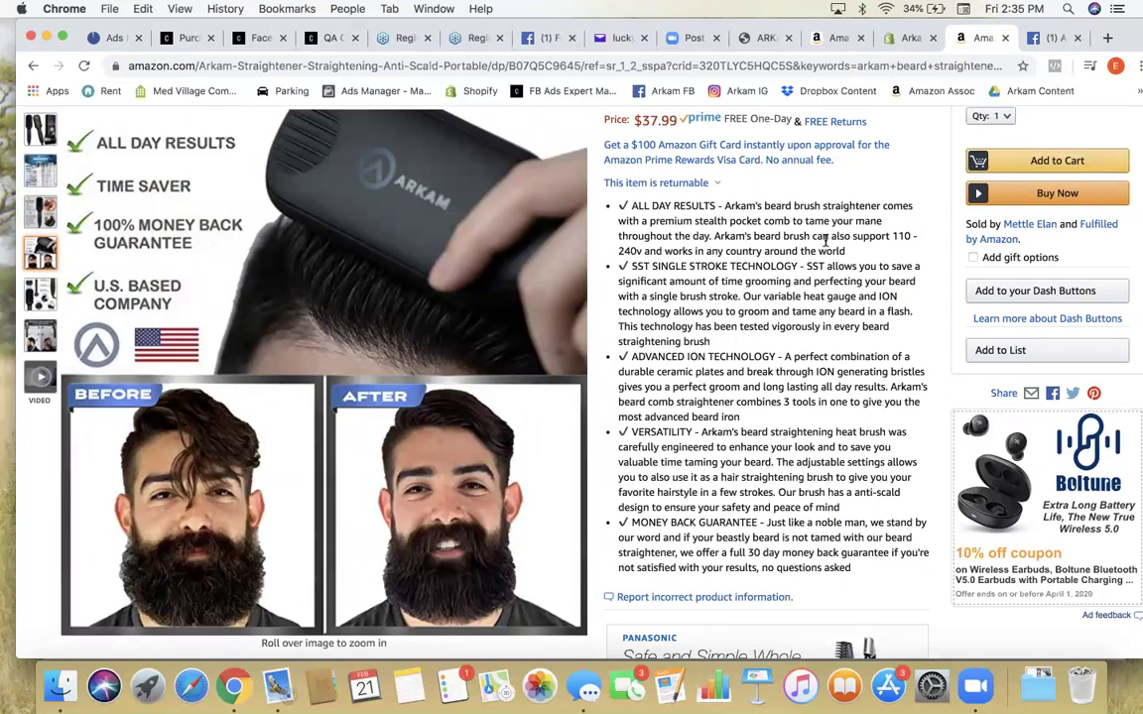
scroll(878, 412, "down", 20)
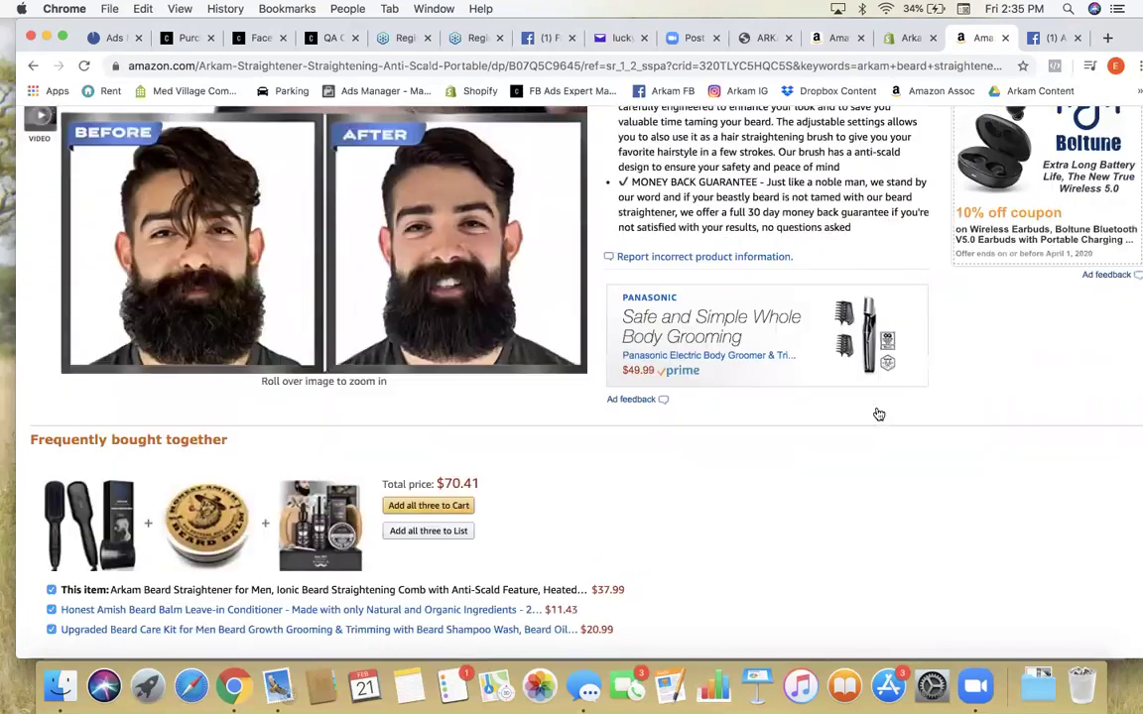
scroll(877, 413, "down", 2)
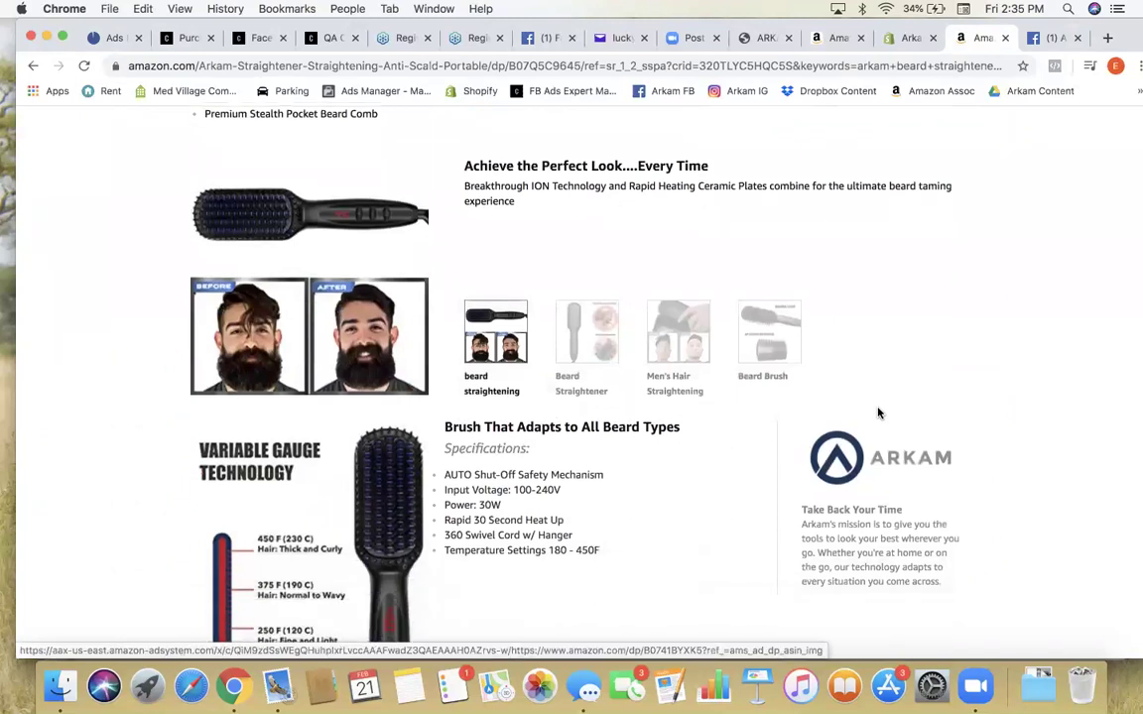
scroll(877, 413, "down", 4)
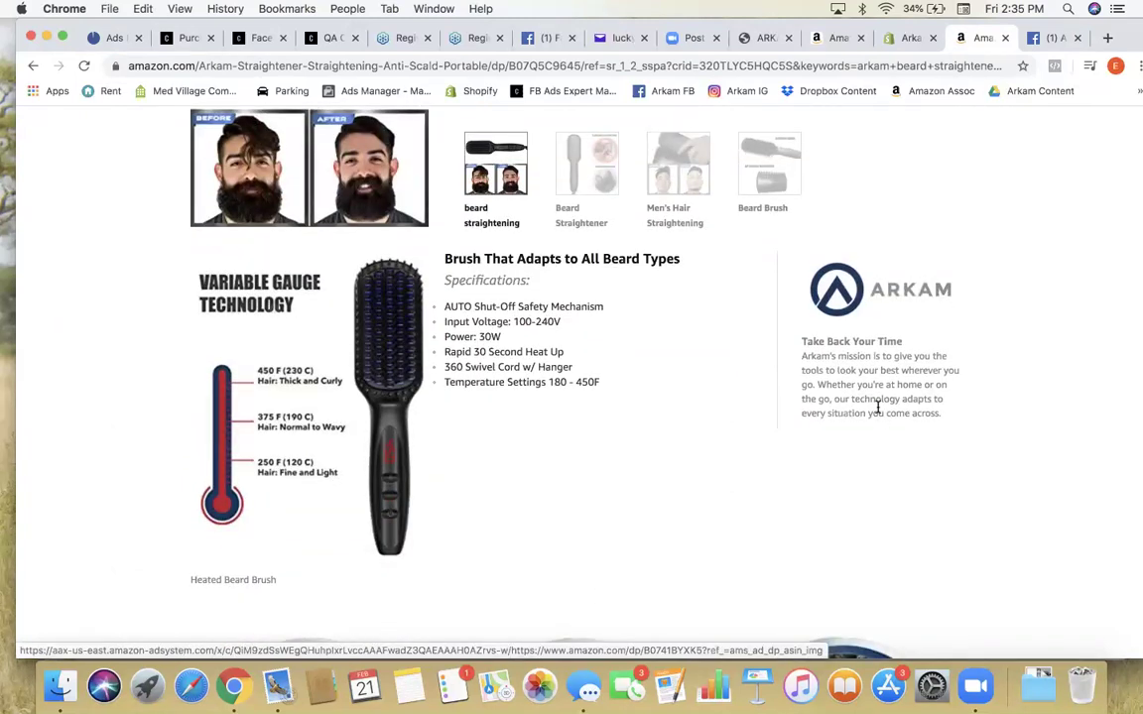
scroll(878, 407, "down", 2)
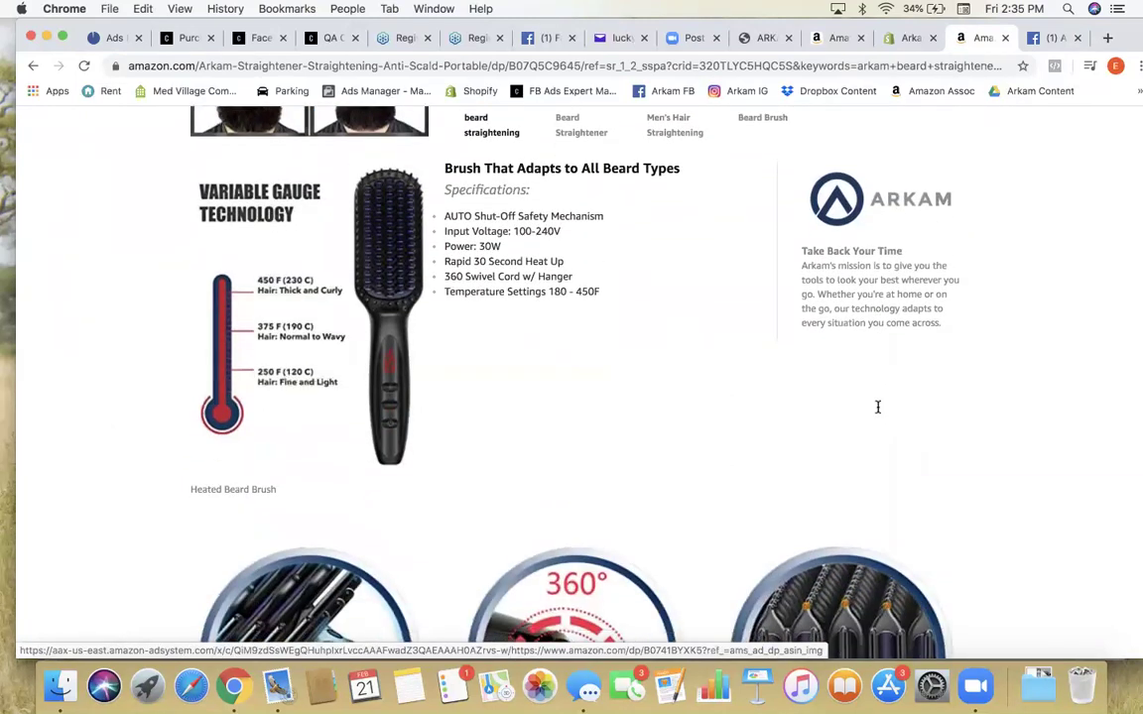
scroll(878, 413, "up", 1)
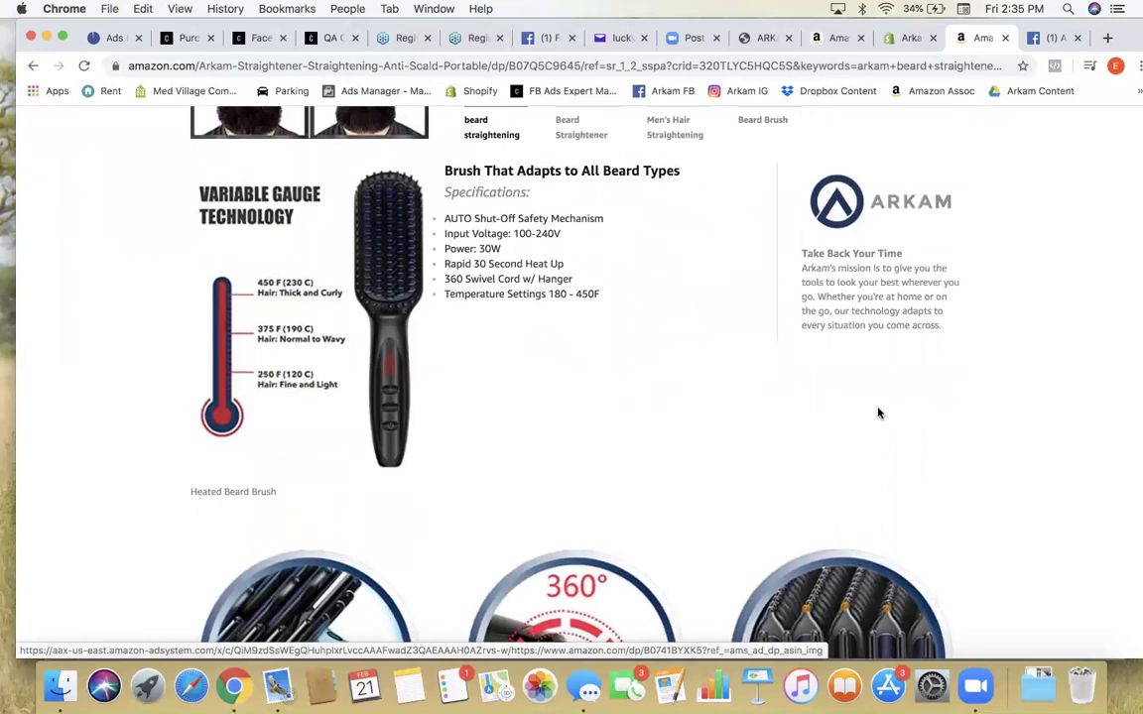
scroll(878, 413, "down", 4)
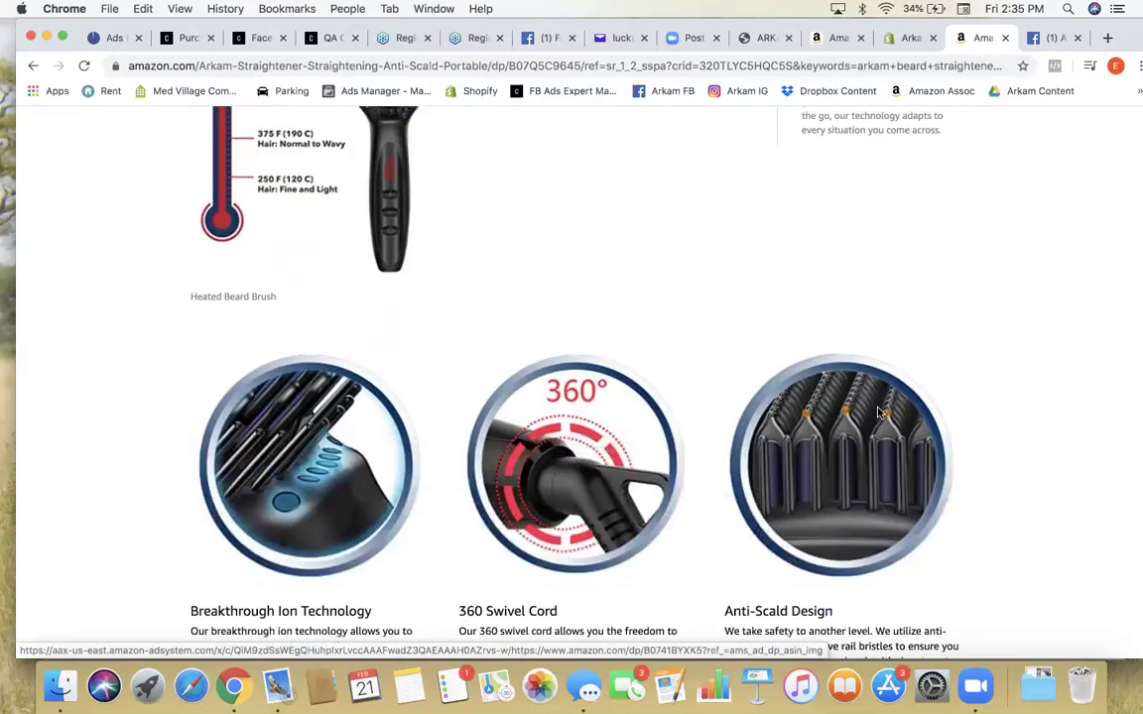
scroll(878, 412, "down", 10)
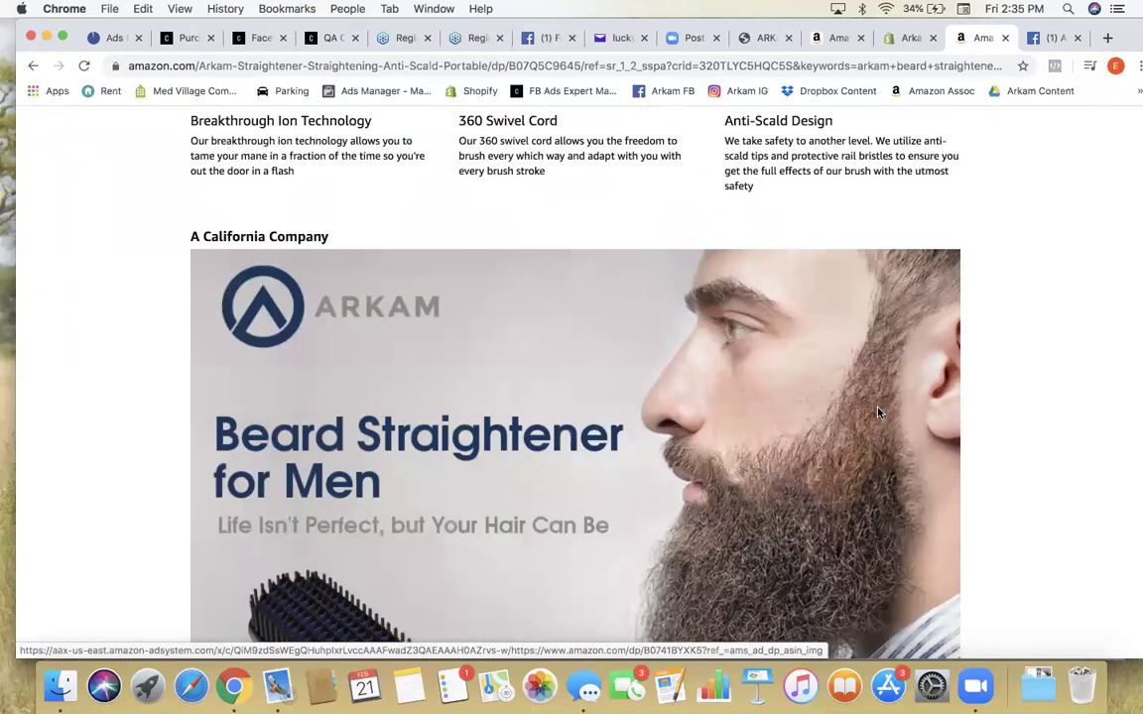
Step: Return to Ads Manager and replace the ad's description with "600+ (5-STAR REVIEWS)"
left_click(112, 38)
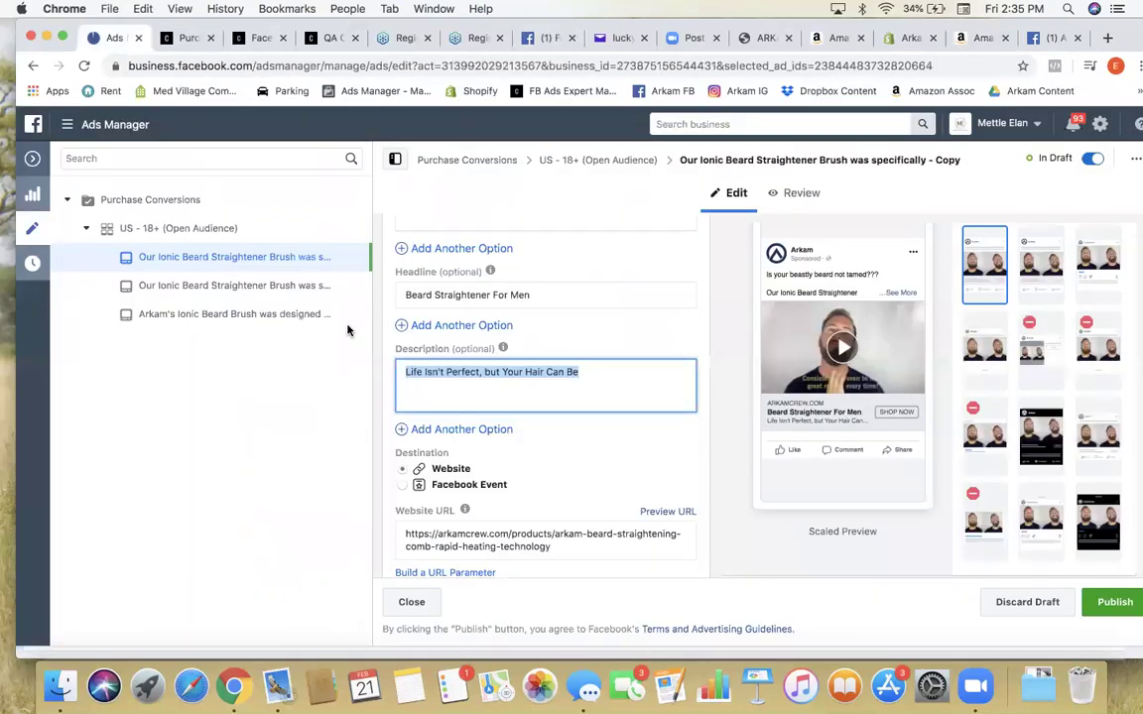
type("6")
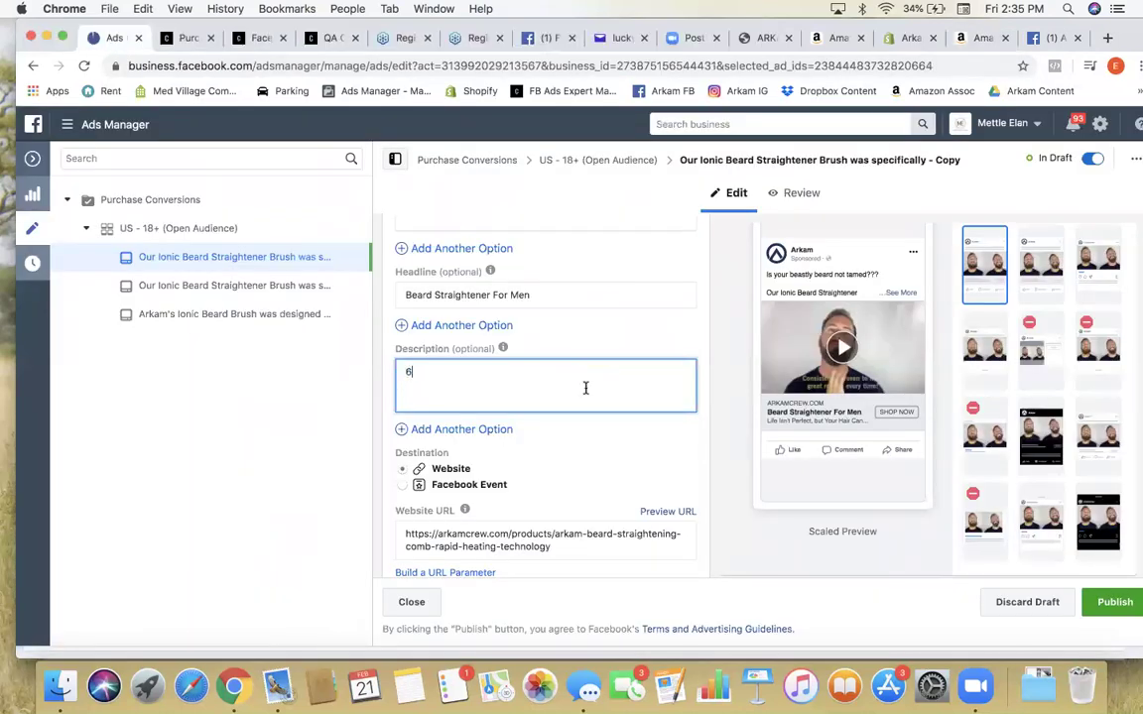
type("00+ 5-S")
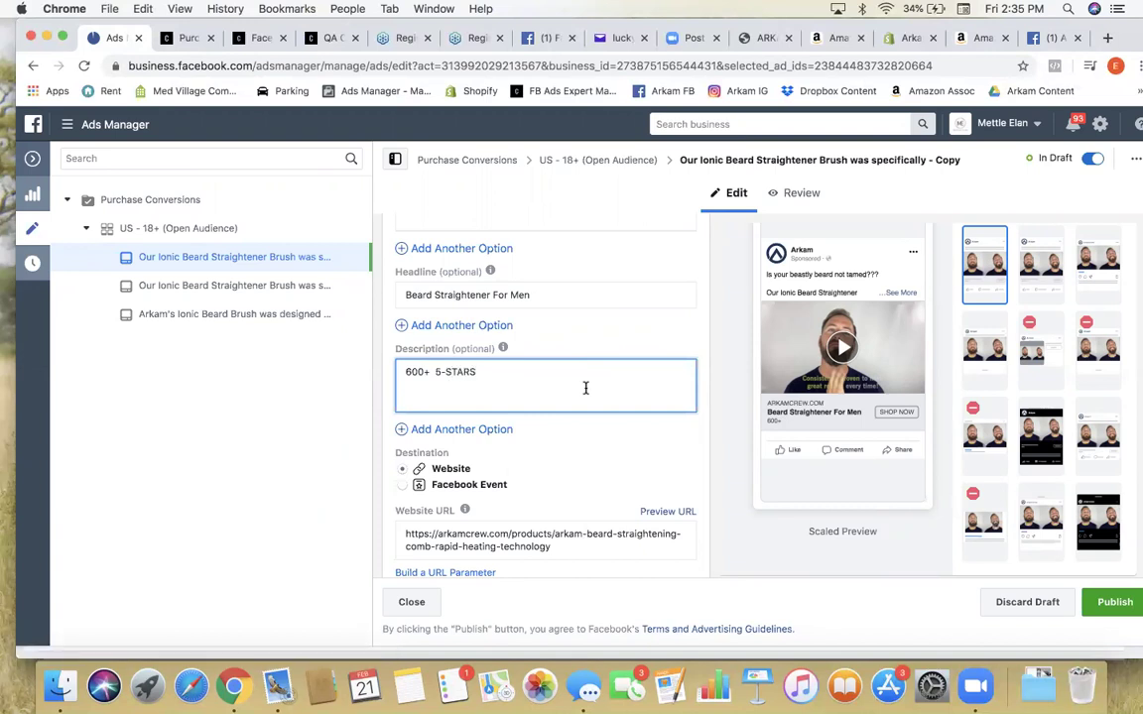
type("TAR REVIEW")
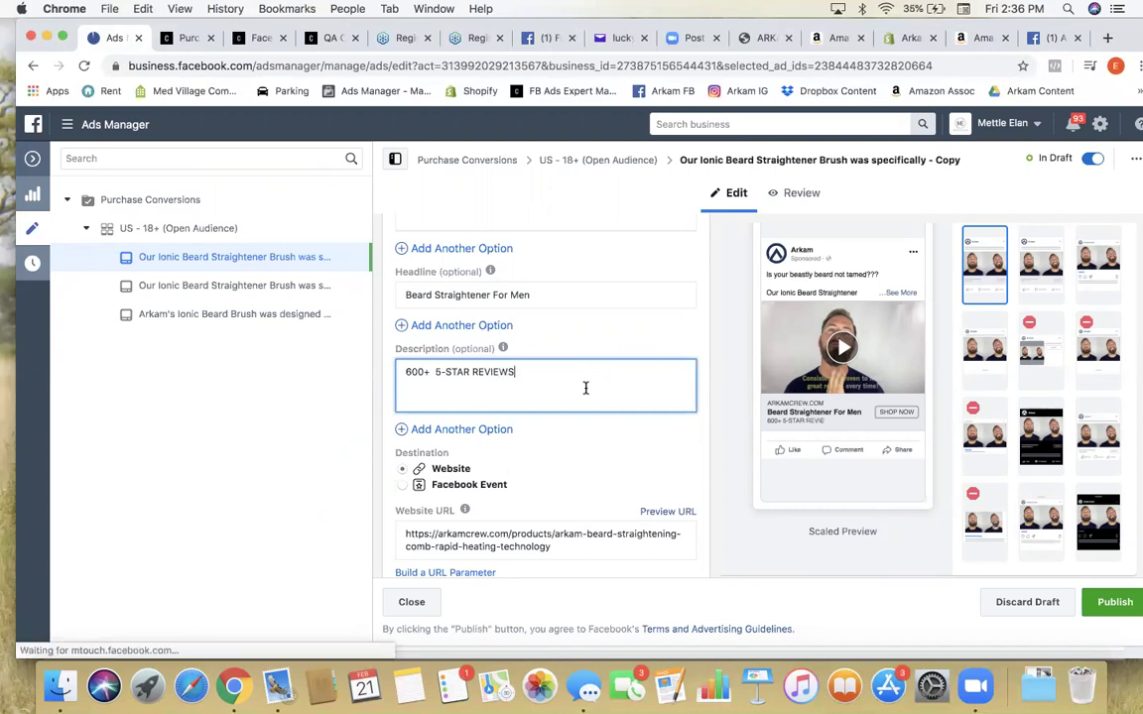
left_click(434, 374)
key("BackSpace")
type("(")
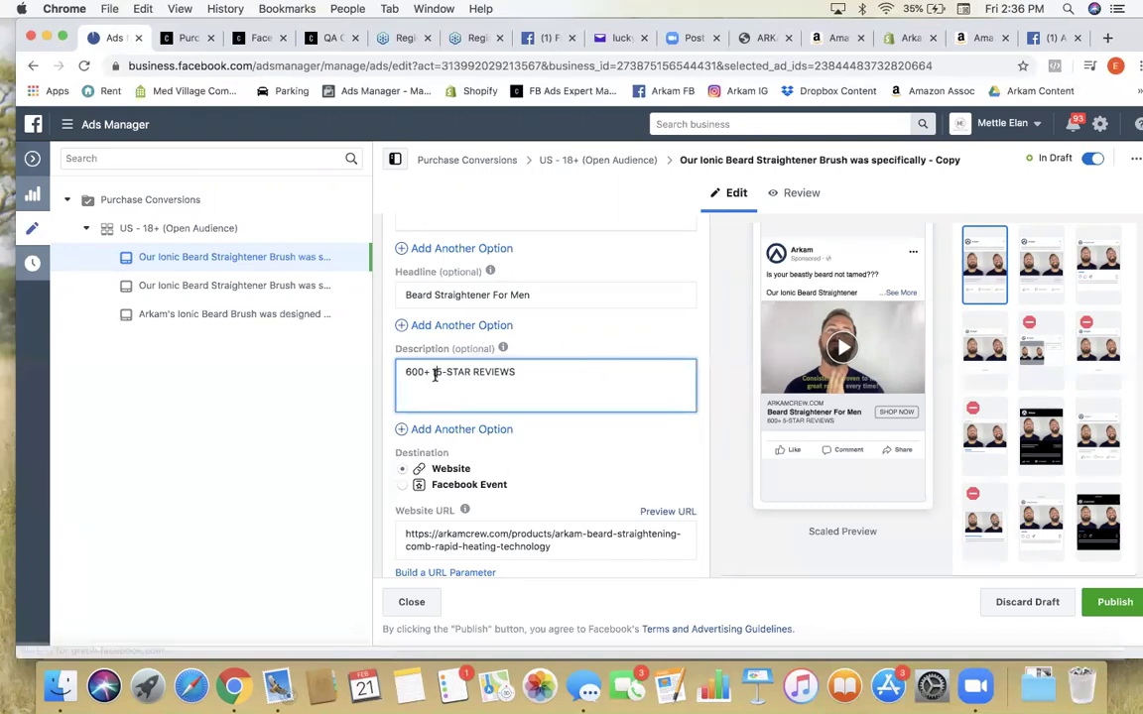
type(")")
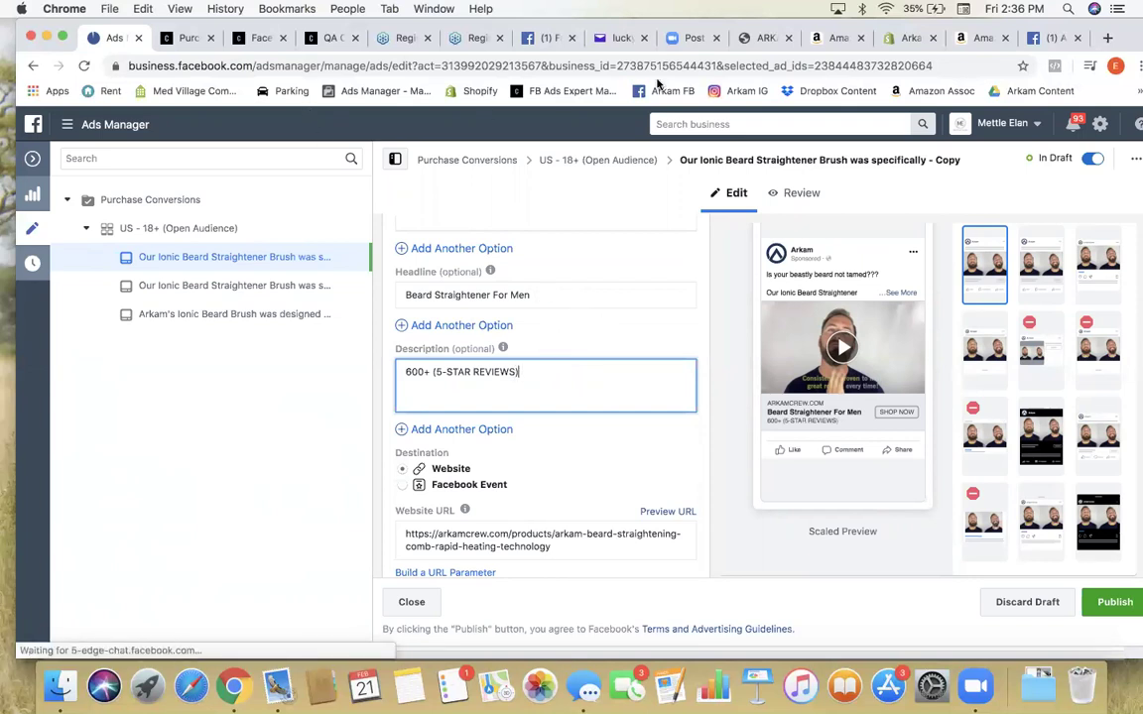
Step: Check the product's rating count on the Amazon listing, and return to Ads Manager to review the ad's primary text, headline and description
left_click(982, 37)
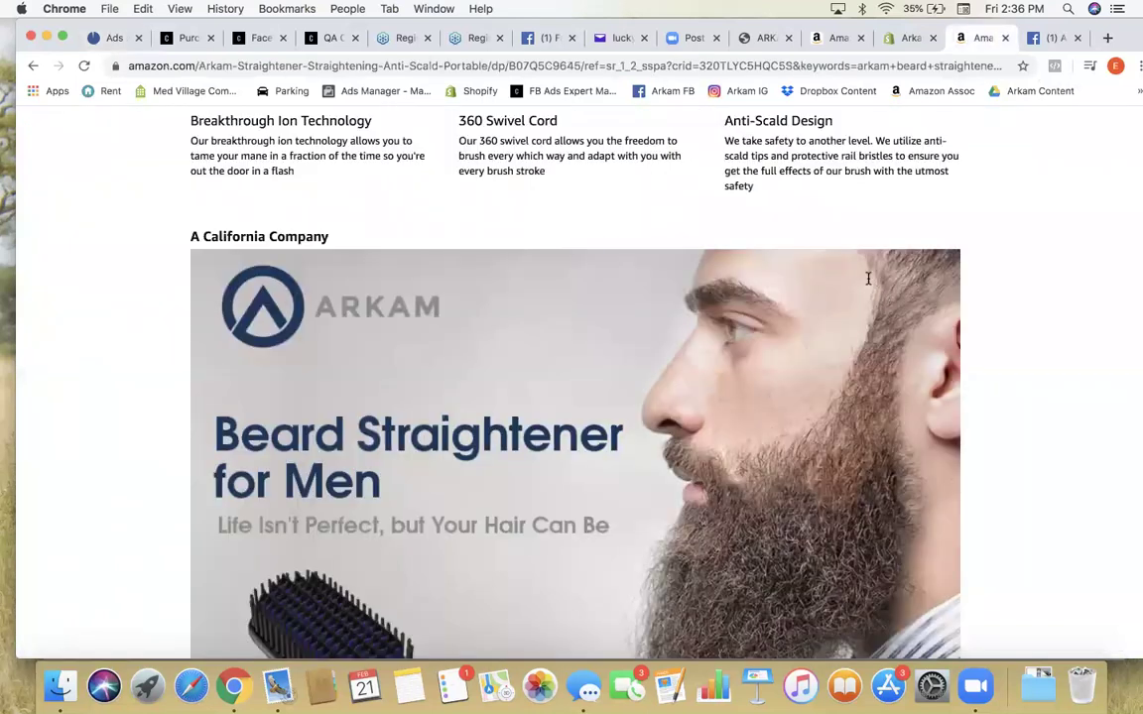
scroll(868, 279, "up", 15)
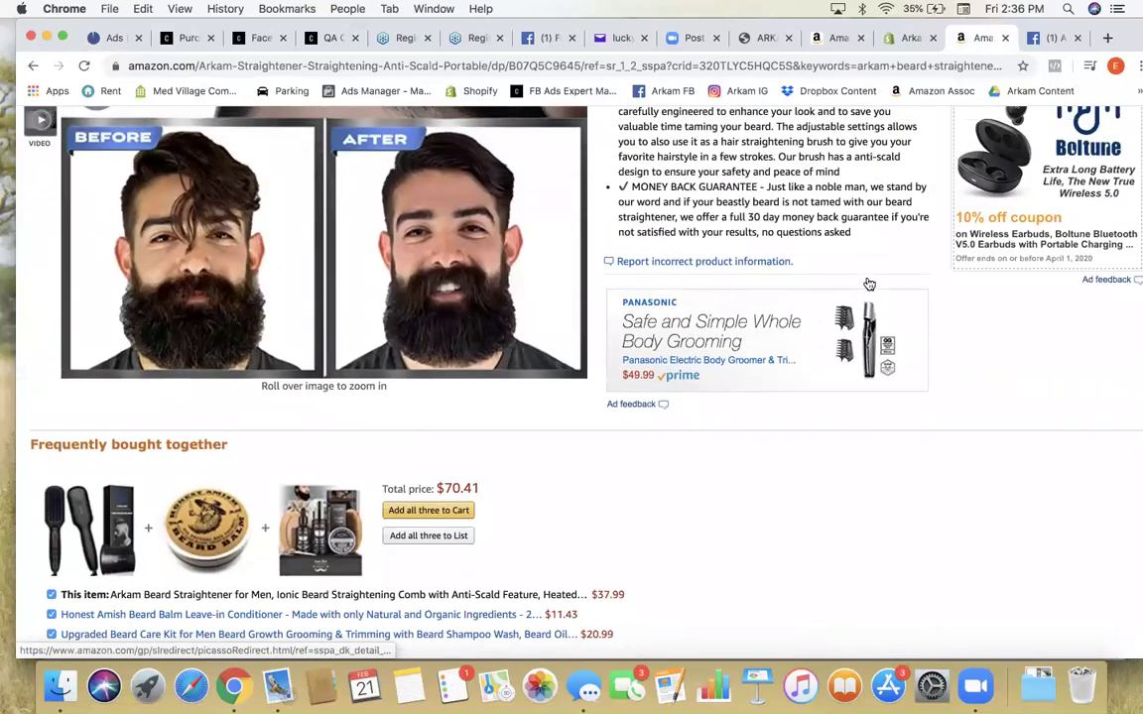
scroll(867, 284, "up", 5)
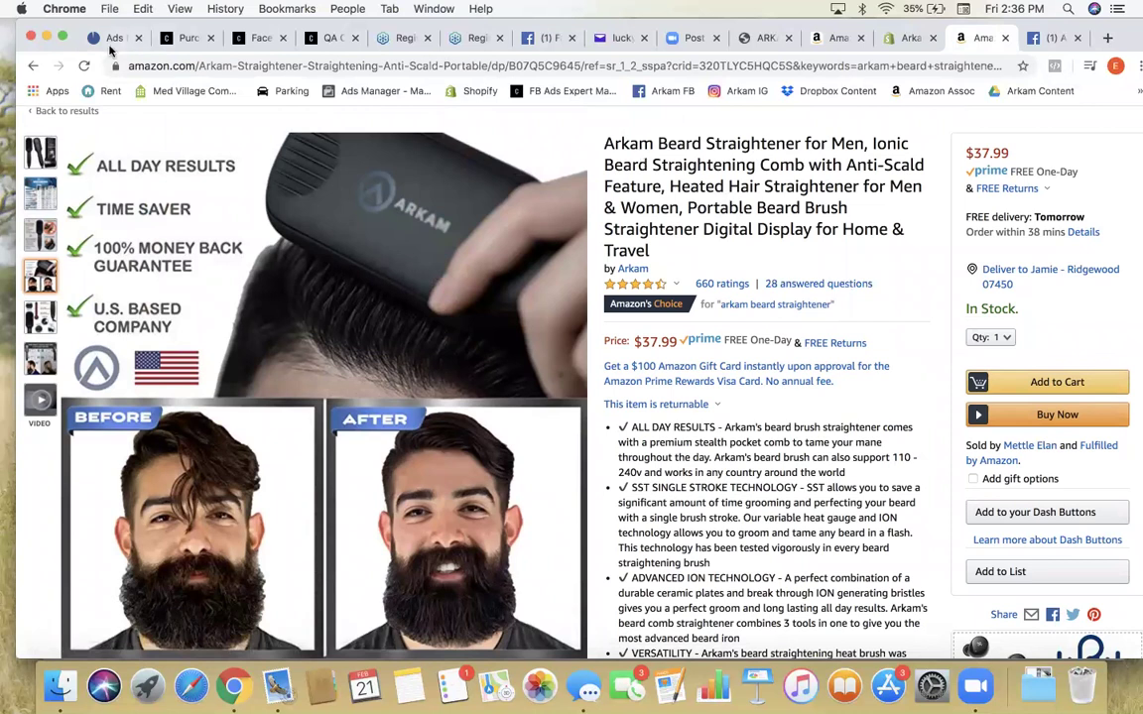
left_click(110, 40)
left_click(584, 295)
scroll(585, 289, "up", 3)
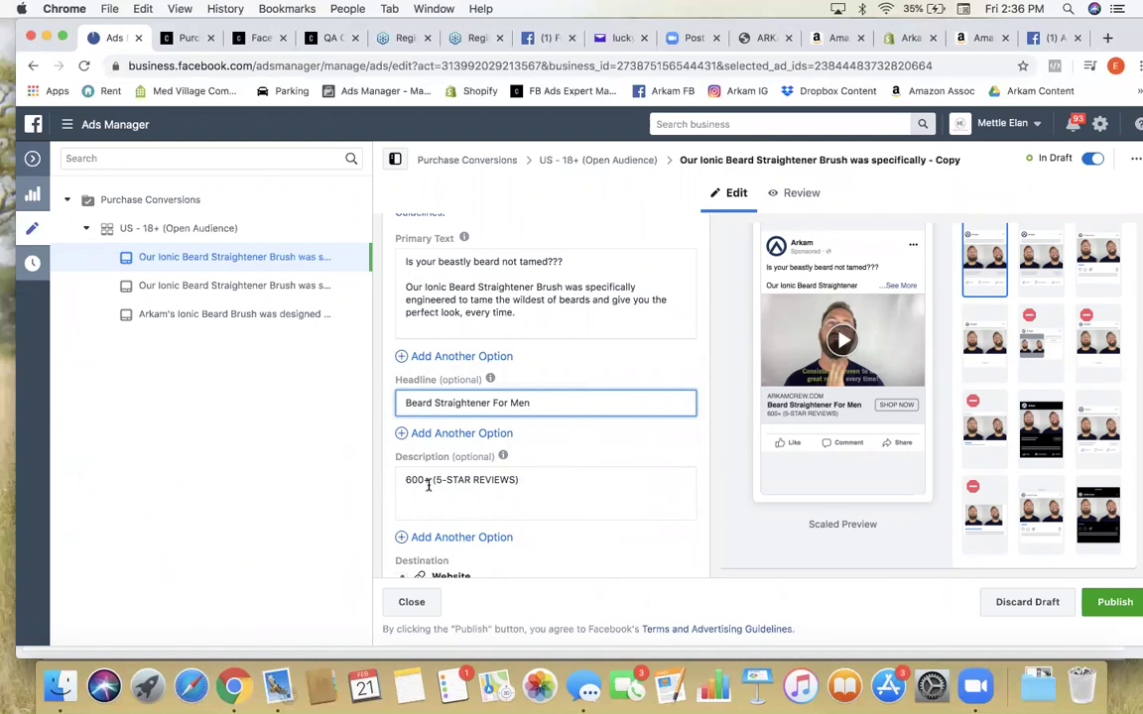
scroll(551, 377, "up", 3)
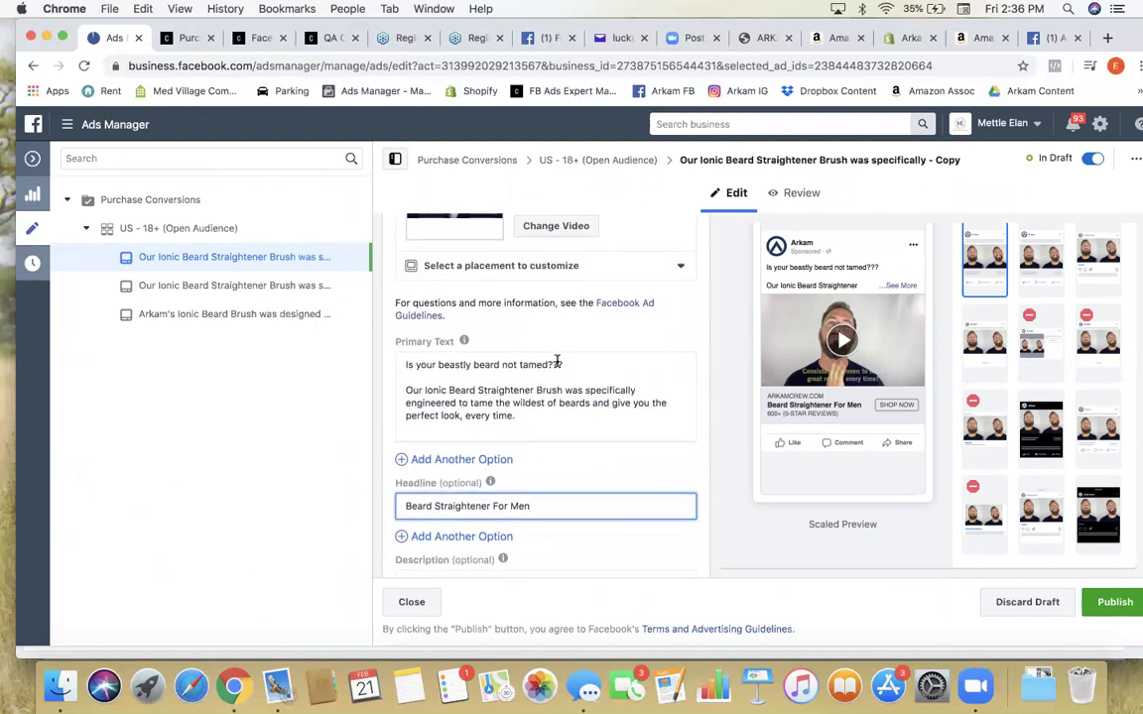
Step: Review the ad's primary text, headline, description, website URL, call to action and tracking settings
scroll(556, 363, "up", 2)
scroll(556, 365, "down", 5)
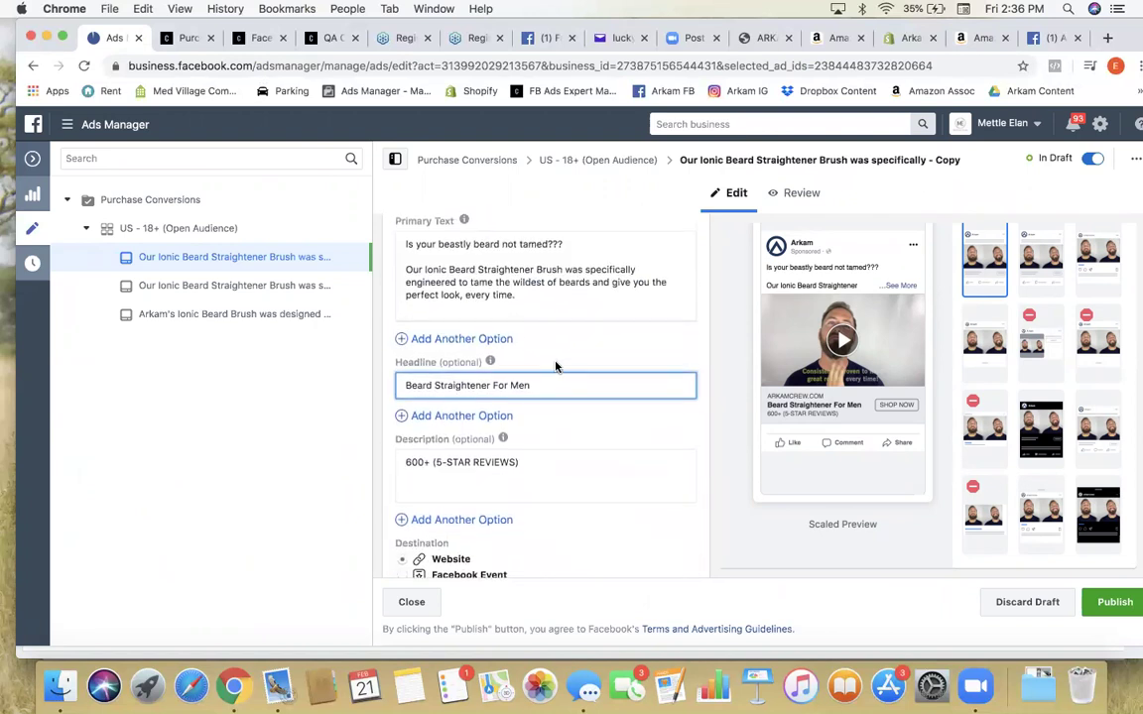
left_click(535, 308)
scroll(535, 308, "down", 8)
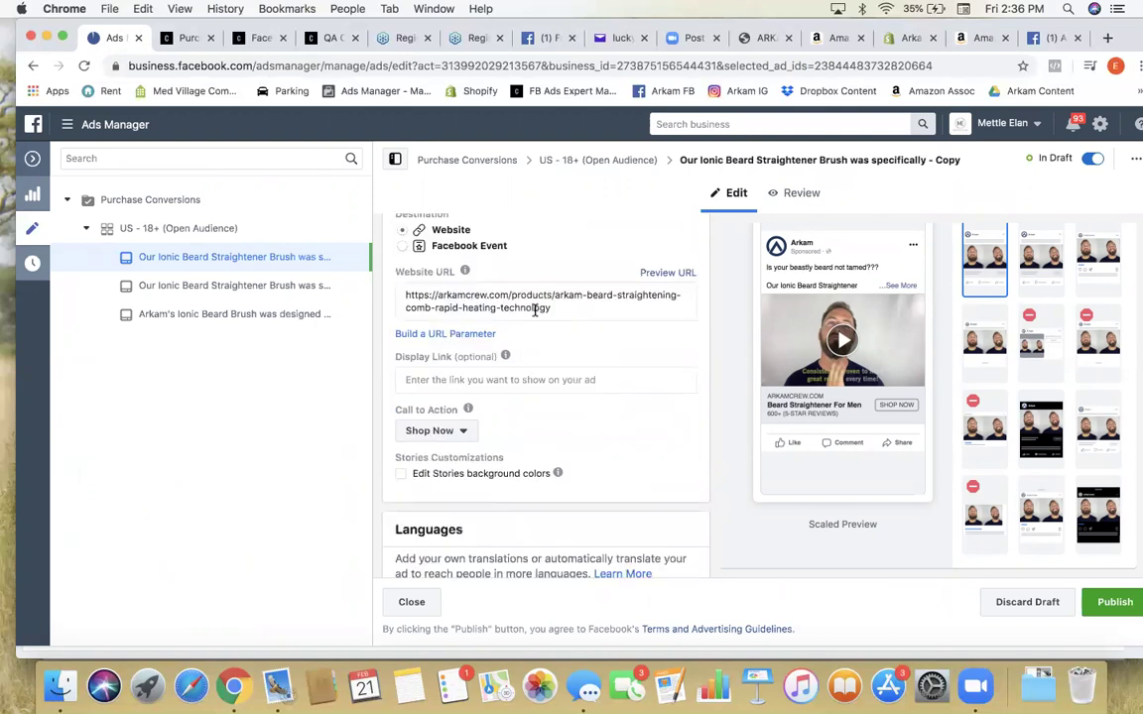
scroll(535, 308, "up", 3)
left_click_drag(574, 352, 422, 344)
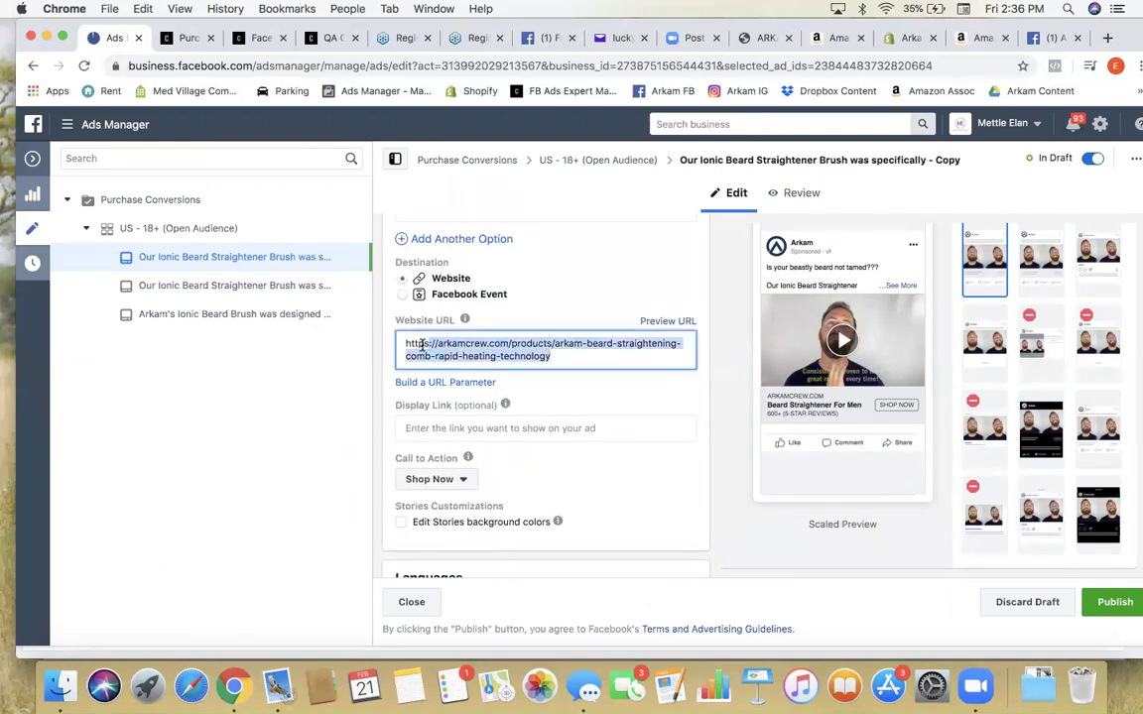
scroll(535, 377, "down", 10)
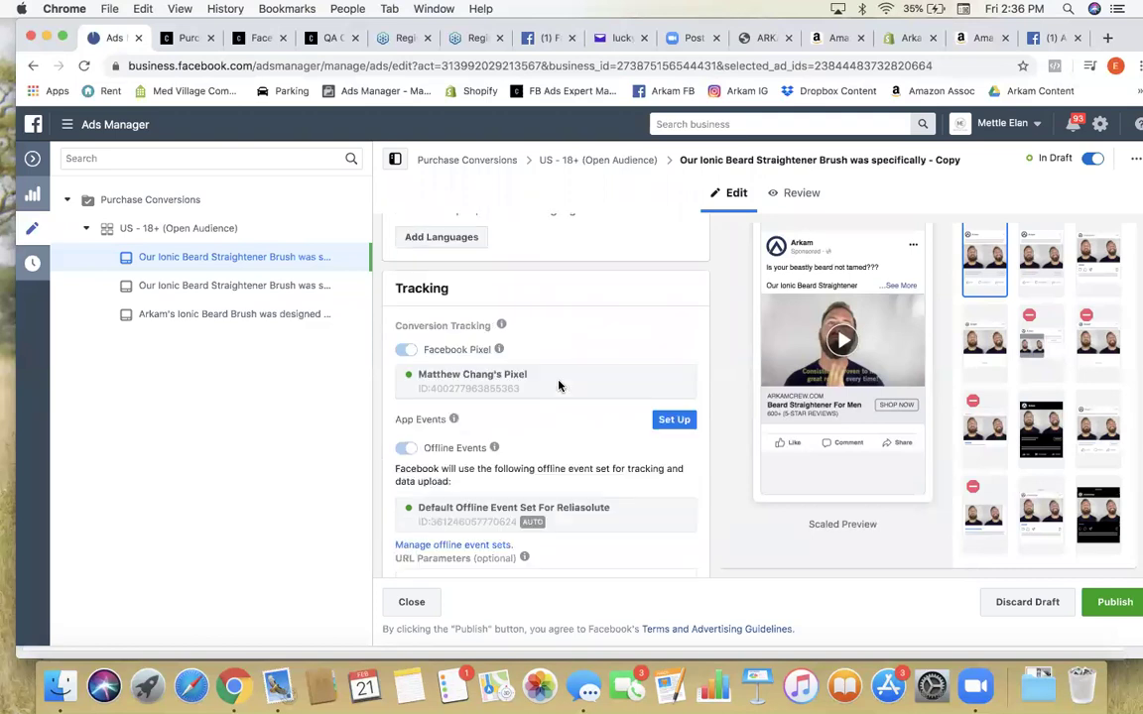
scroll(502, 357, "up", 8)
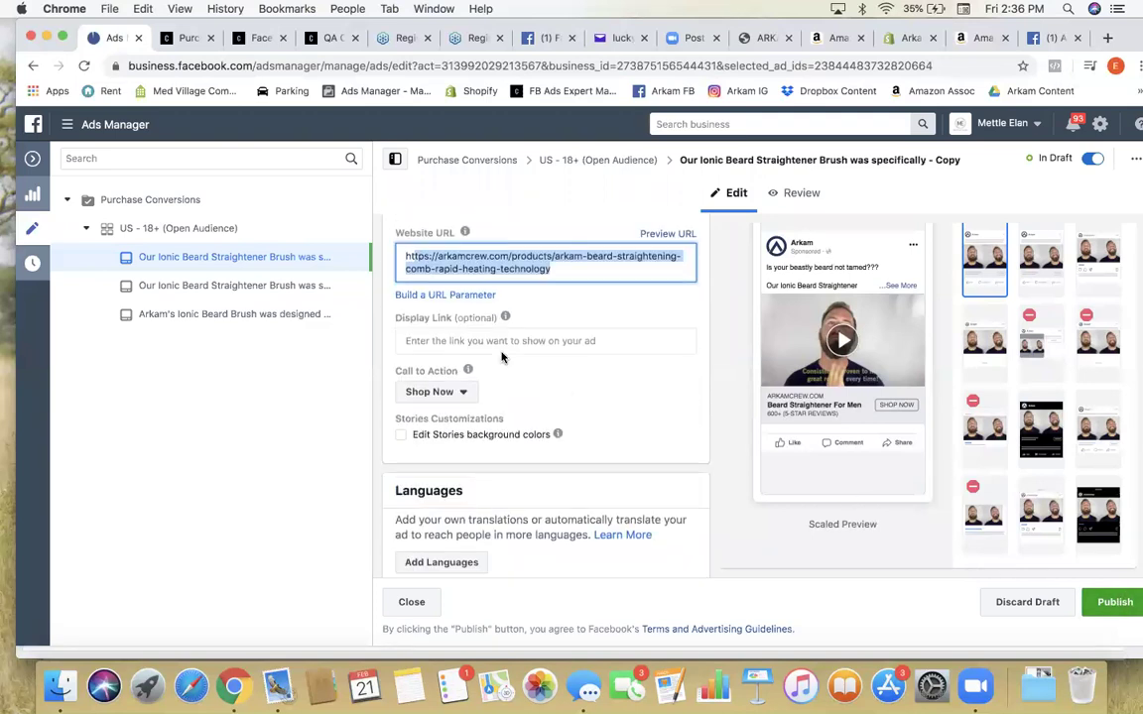
scroll(502, 355, "up", 5)
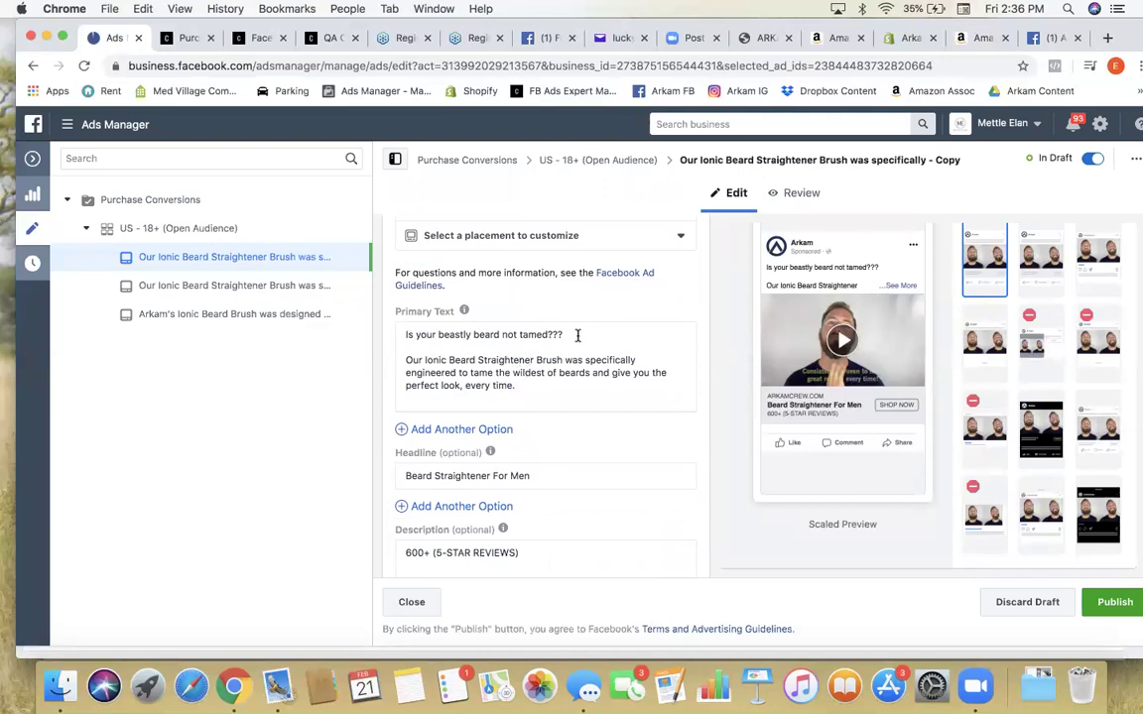
Step: Rename the duplicated ad "Is your beastly beard not tamed???", copying the first line of its primary text
left_click_drag(577, 335, 402, 333)
key("ctrl+c")
scroll(568, 291, "up", 5)
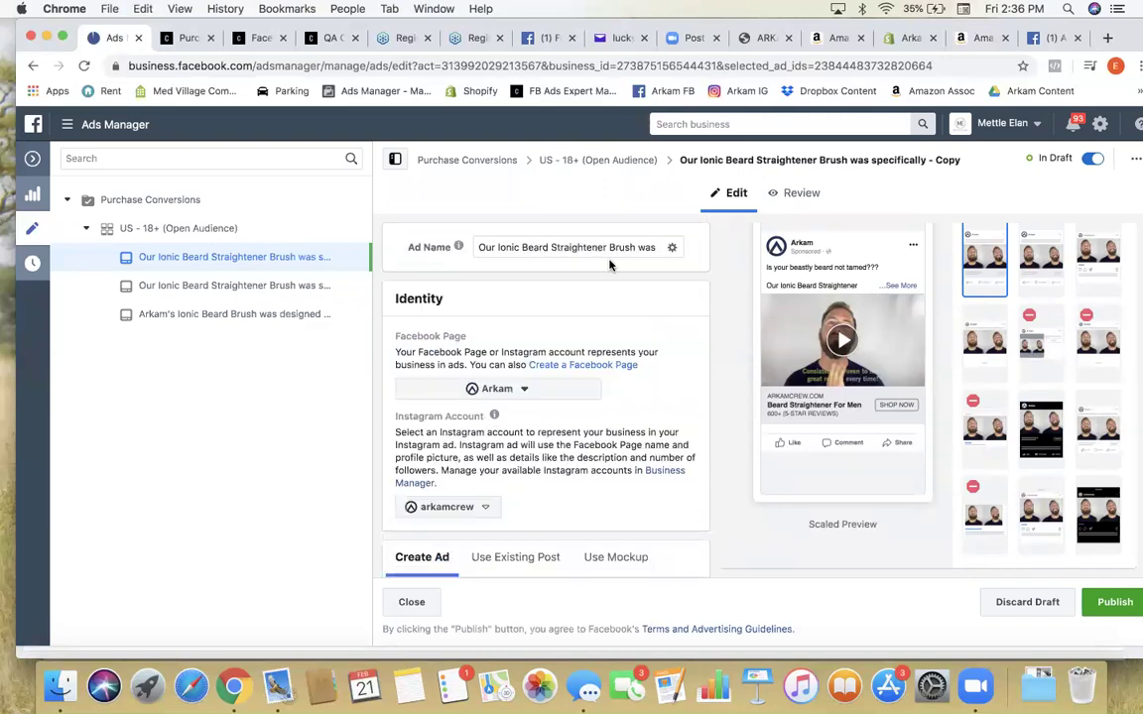
mouse_move(466, 256)
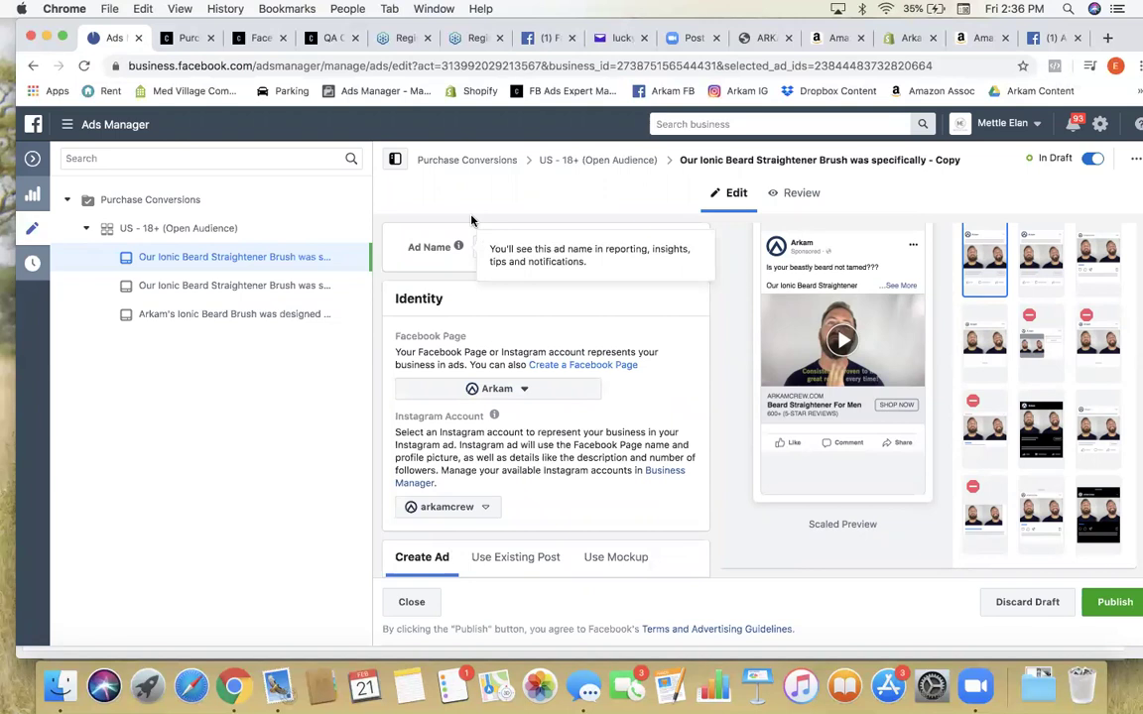
left_click_drag(477, 247, 673, 246)
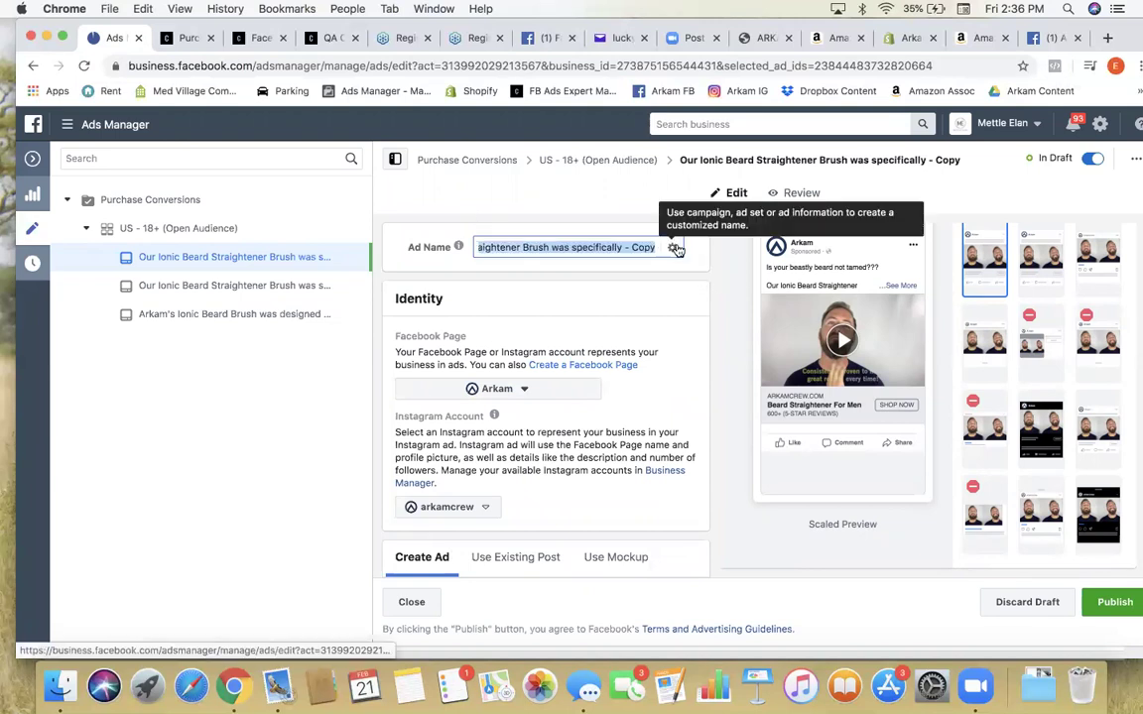
key("ctrl+v")
Step: Publish the renamed ad, return to the ads list and clear the ad's selection
scroll(552, 317, "down", 10)
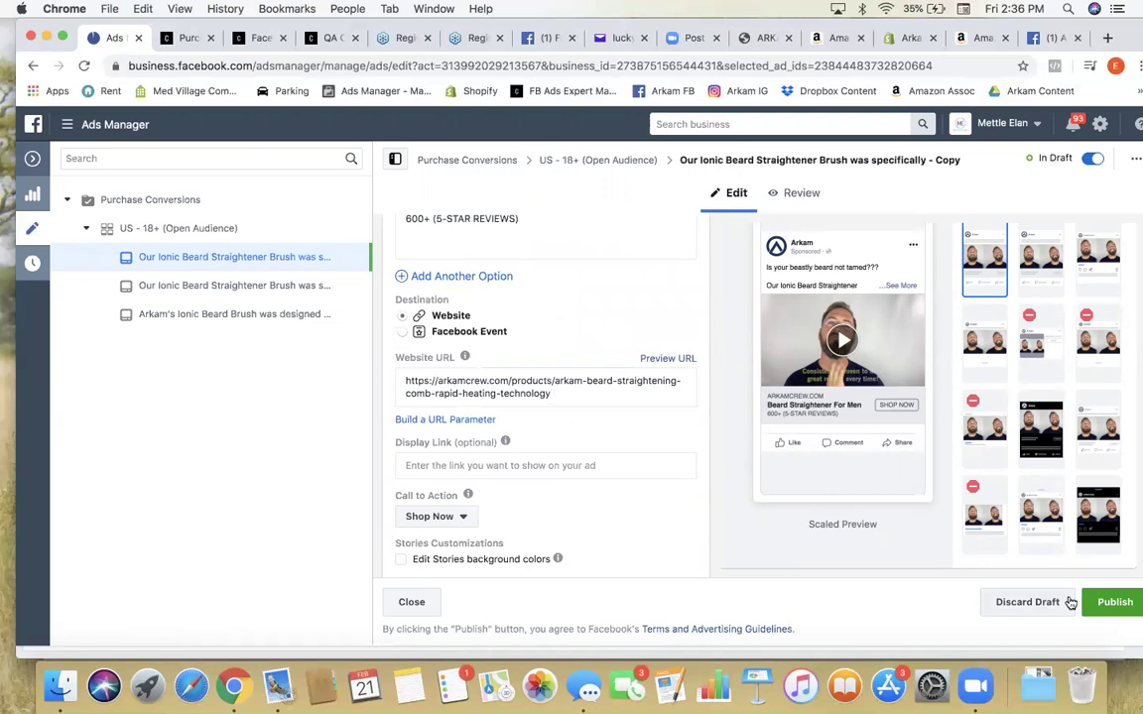
left_click(32, 160)
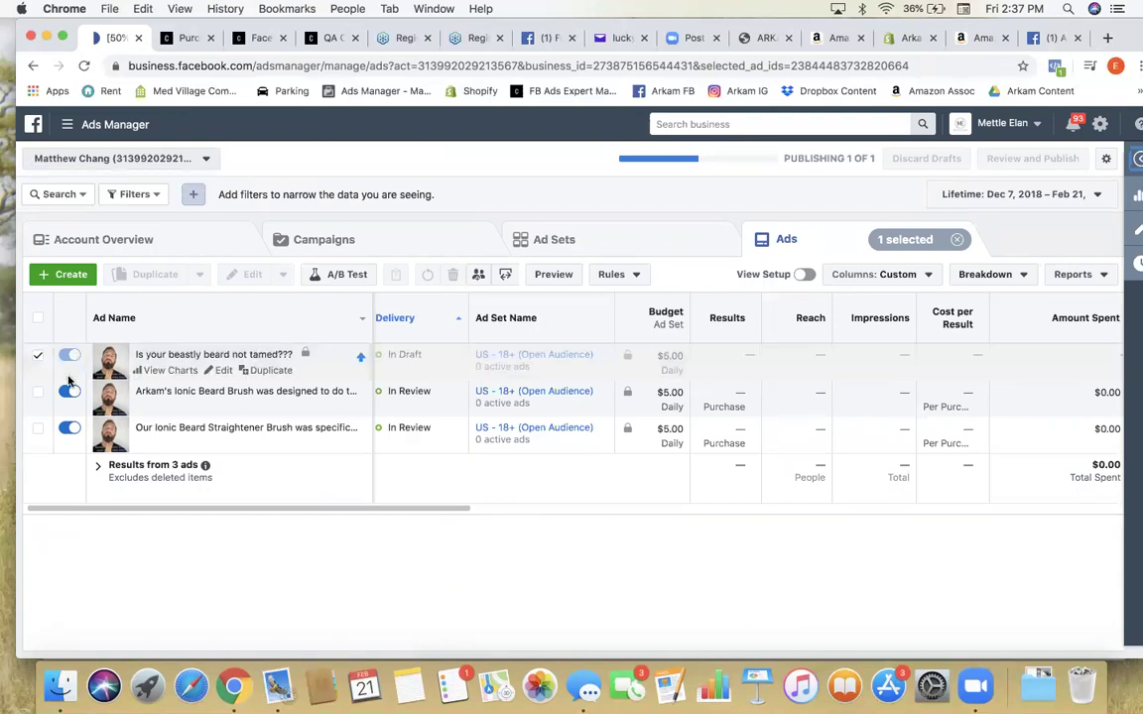
left_click(37, 357)
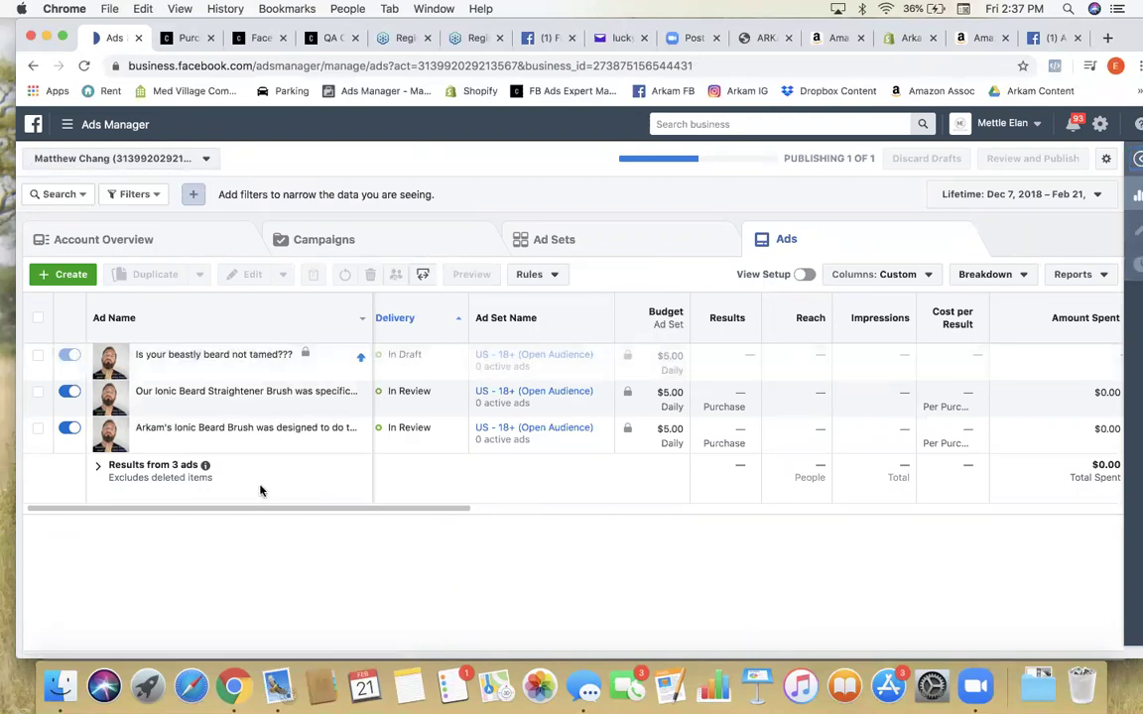
Step: Duplicate all three ads into the original campaign with one copy of each
left_click(38, 319)
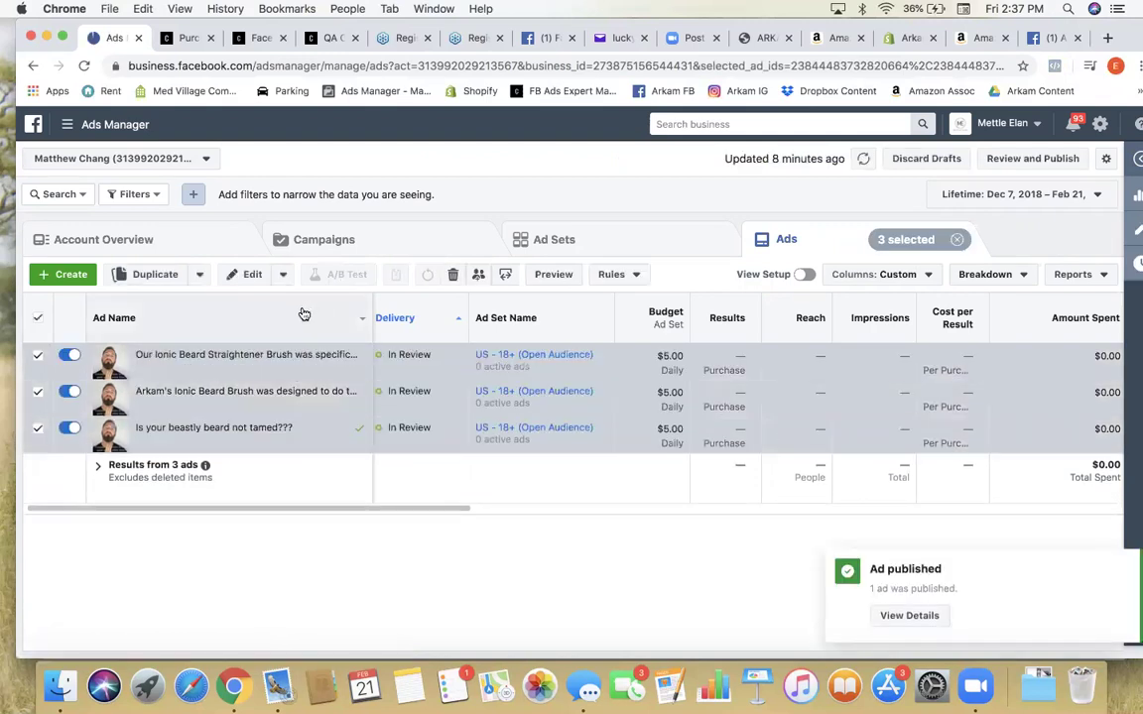
left_click(149, 282)
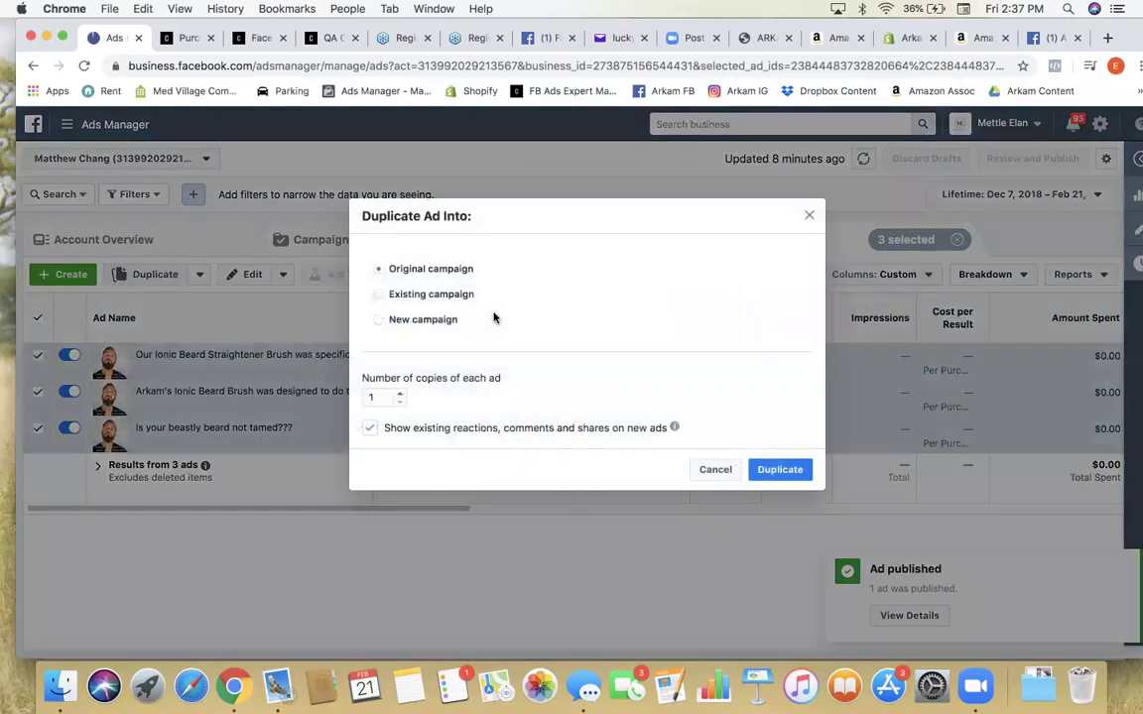
left_click(780, 471)
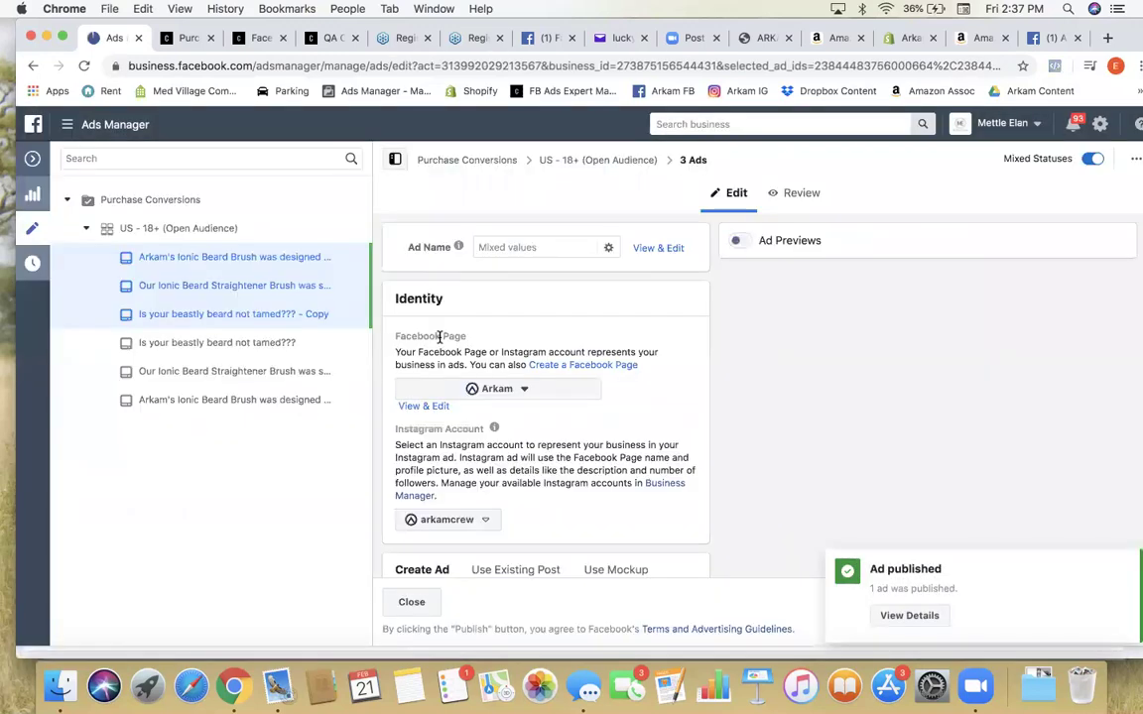
Step: Remove the Arkam SM Beard - Alex .mp4 video from the three duplicated ads at once
scroll(440, 337, "down", 10)
scroll(461, 355, "down", 5)
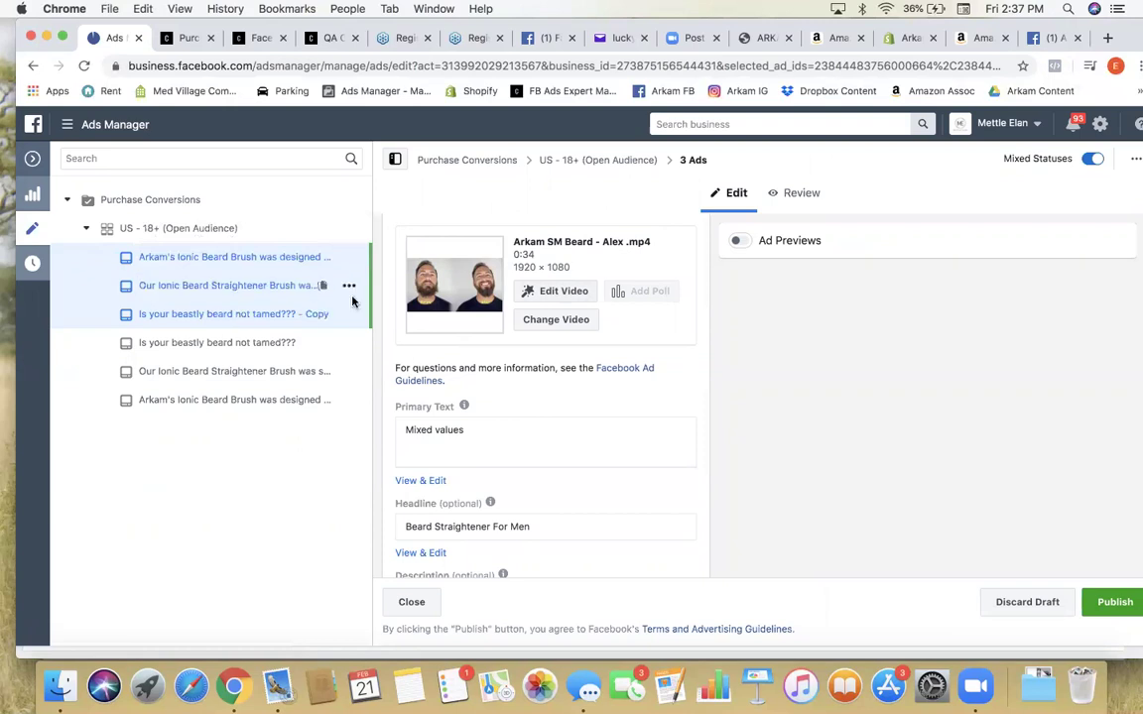
scroll(561, 300, "up", 3)
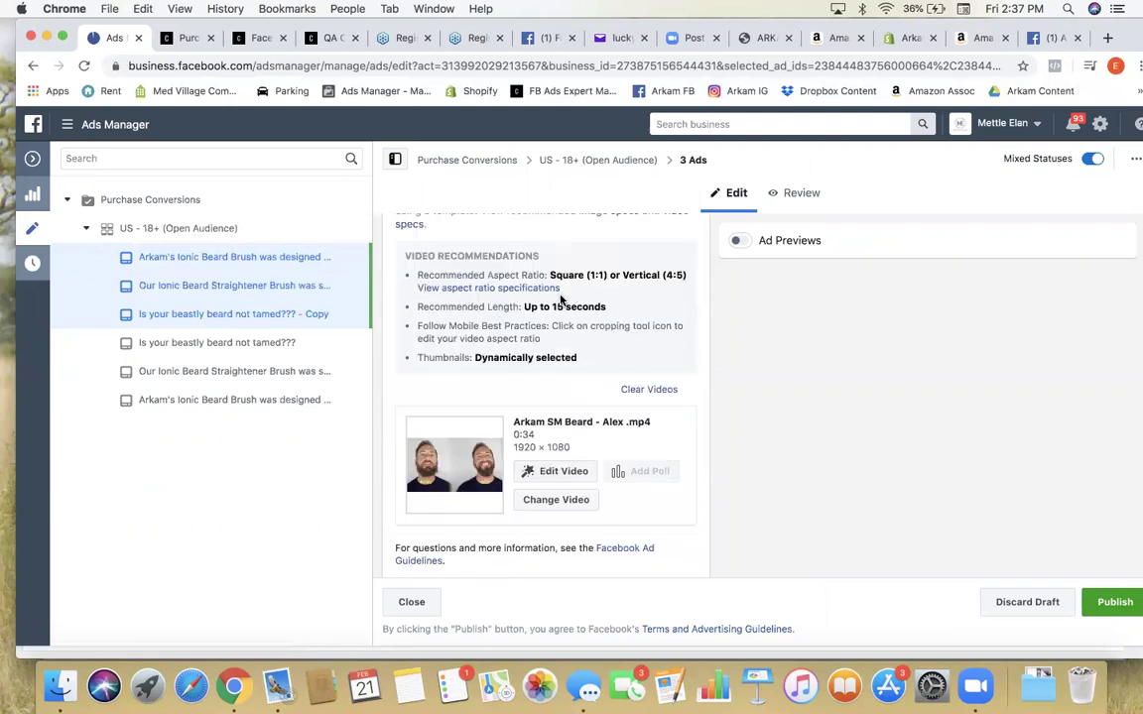
left_click(648, 398)
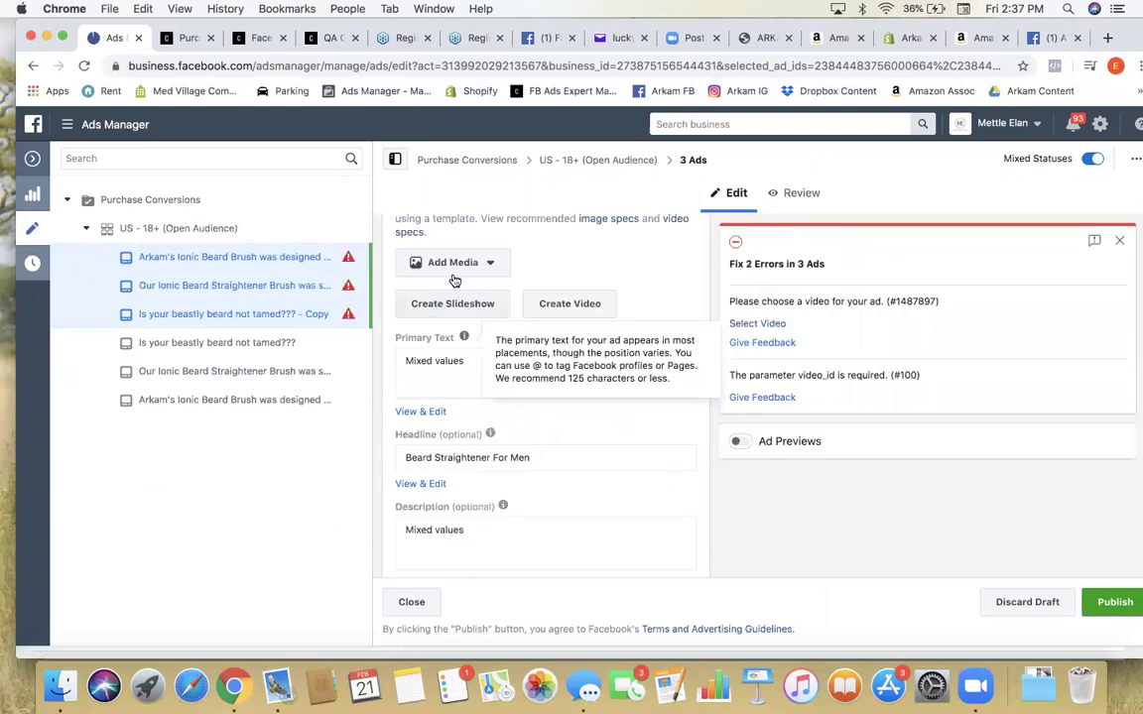
Step: Browse the account images for replacement media for the three duplicated ads
left_click(456, 265)
left_click(463, 301)
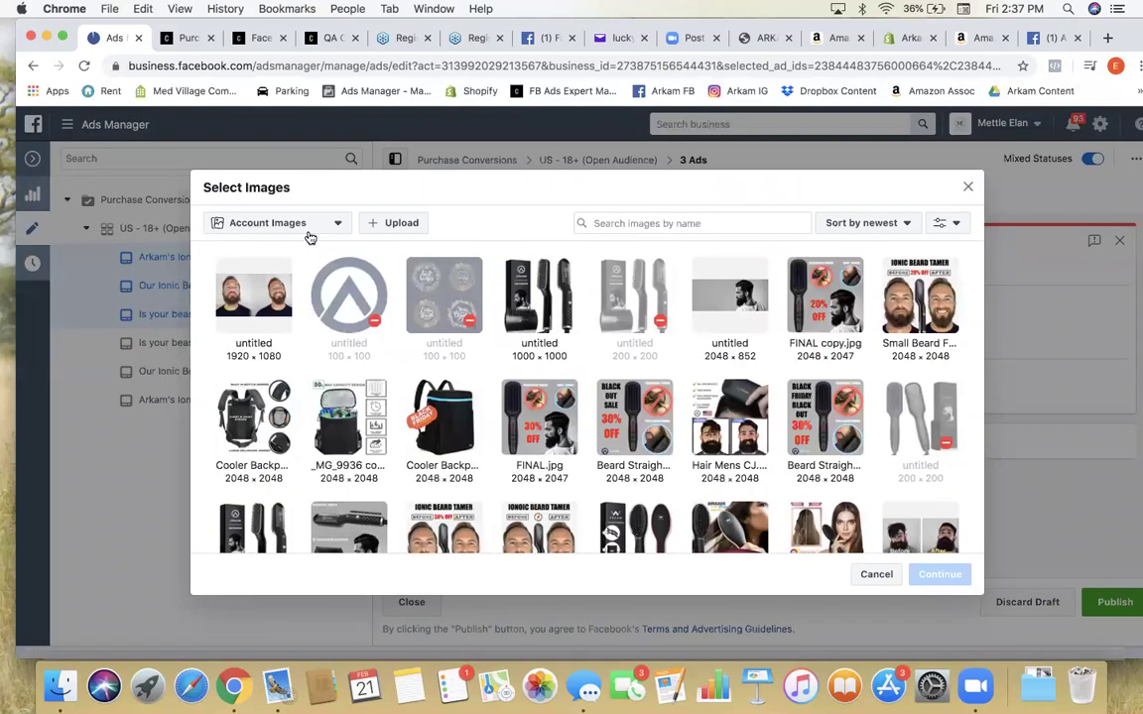
left_click(311, 224)
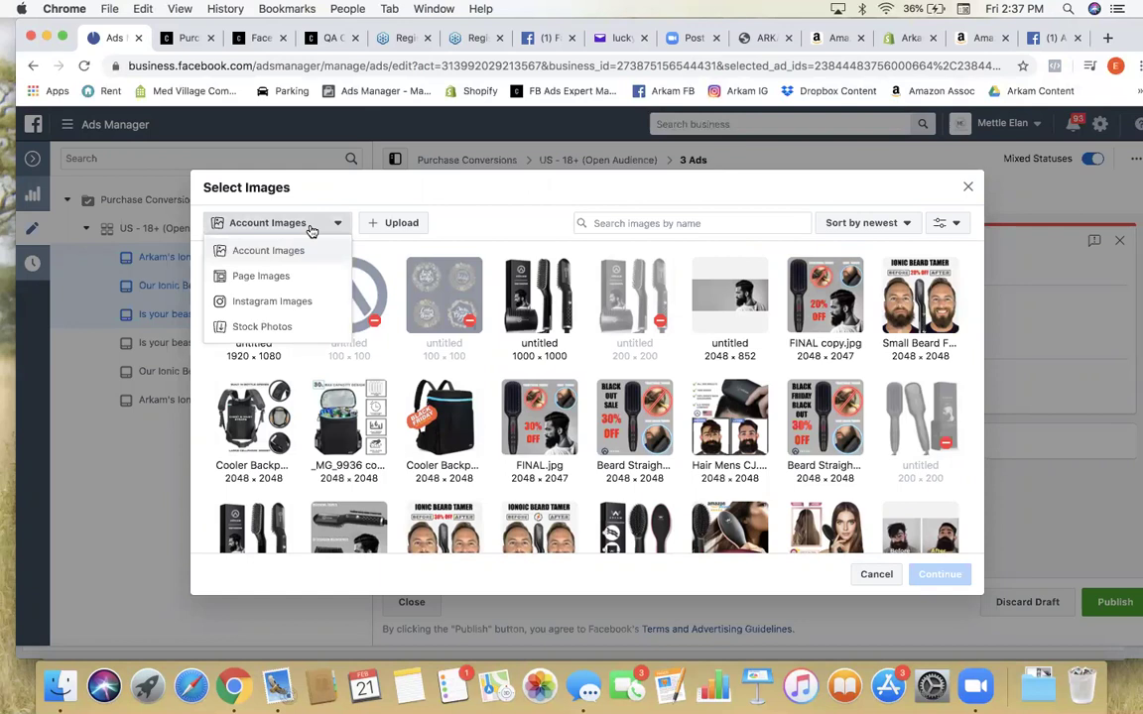
left_click(310, 224)
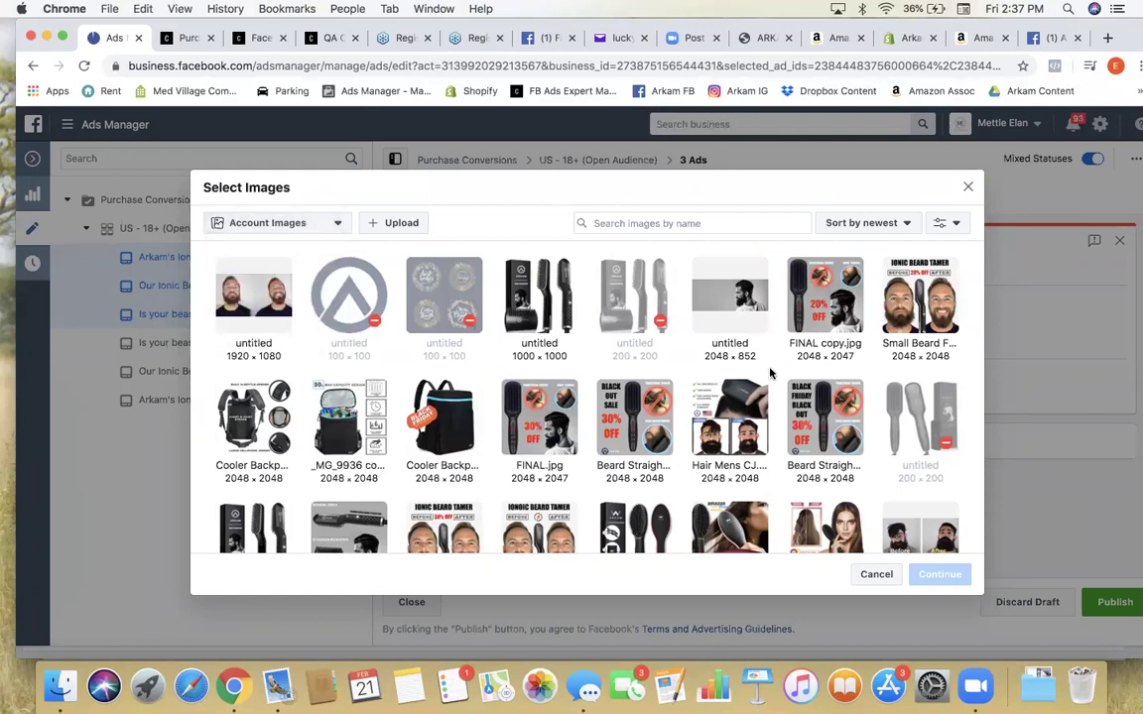
scroll(652, 433, "down", 4)
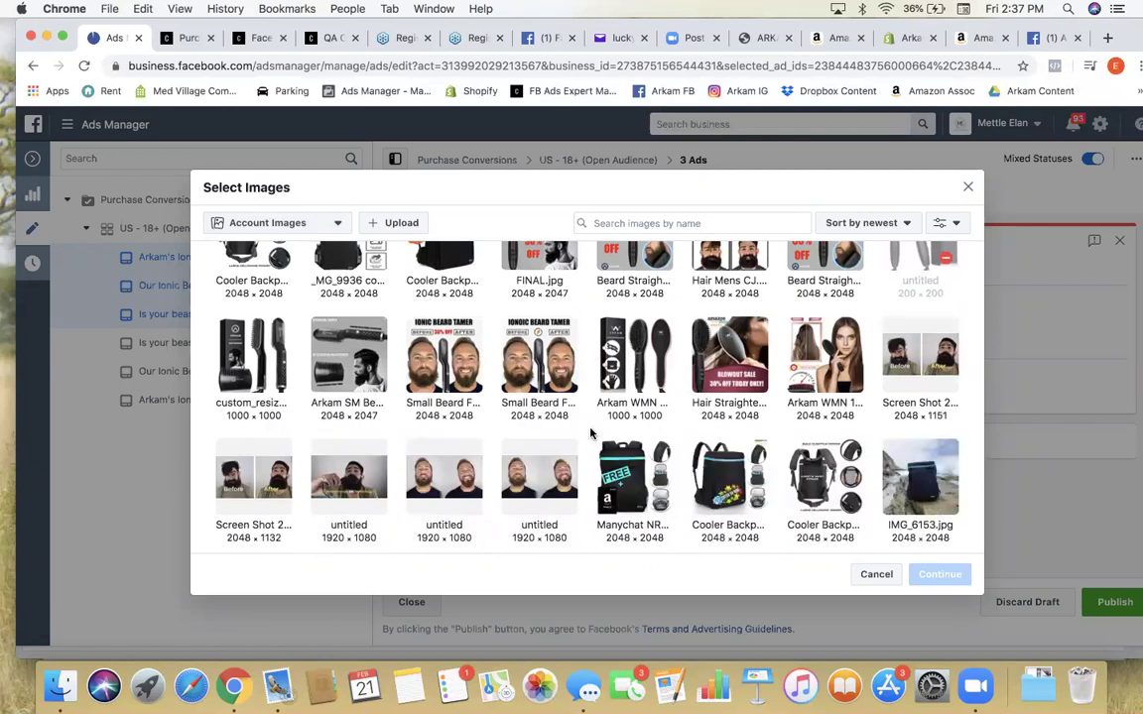
scroll(593, 429, "down", 3)
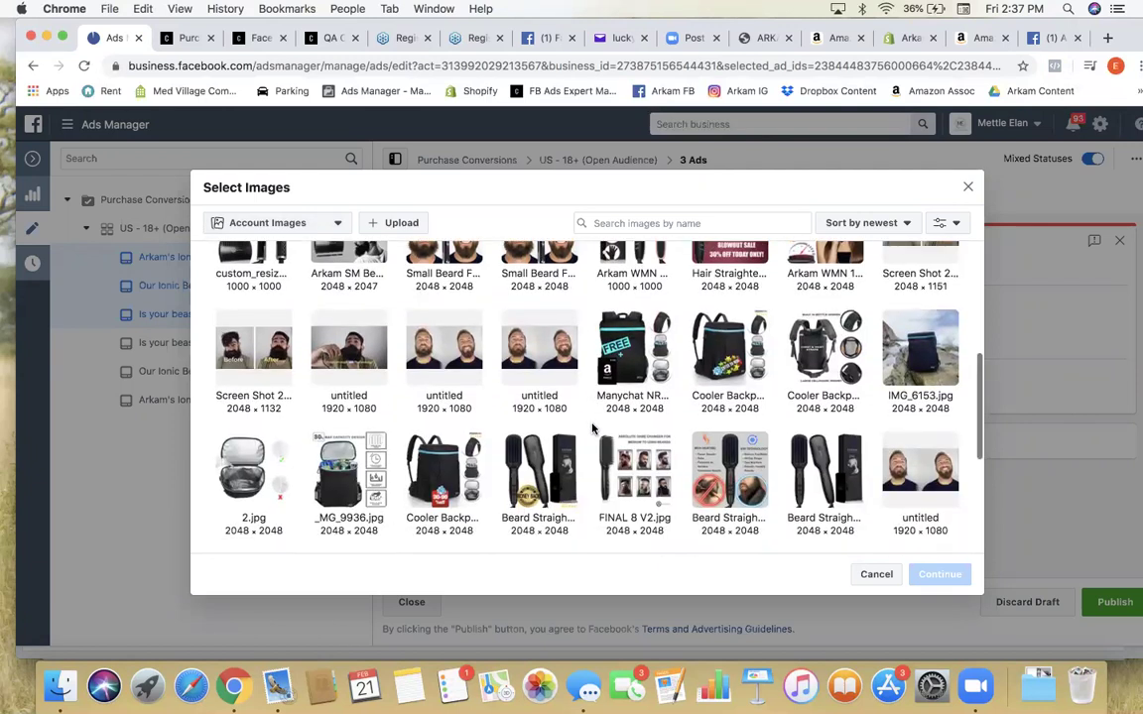
scroll(592, 429, "down", 3)
scroll(592, 429, "down", 3)
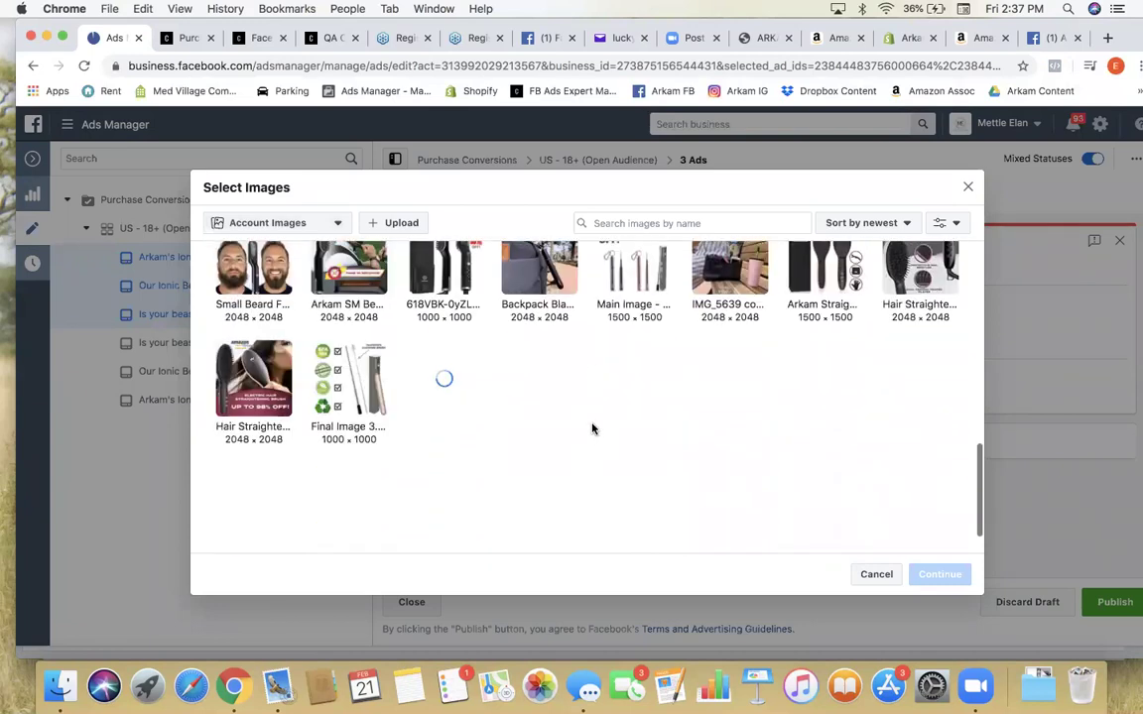
scroll(592, 428, "up", 5)
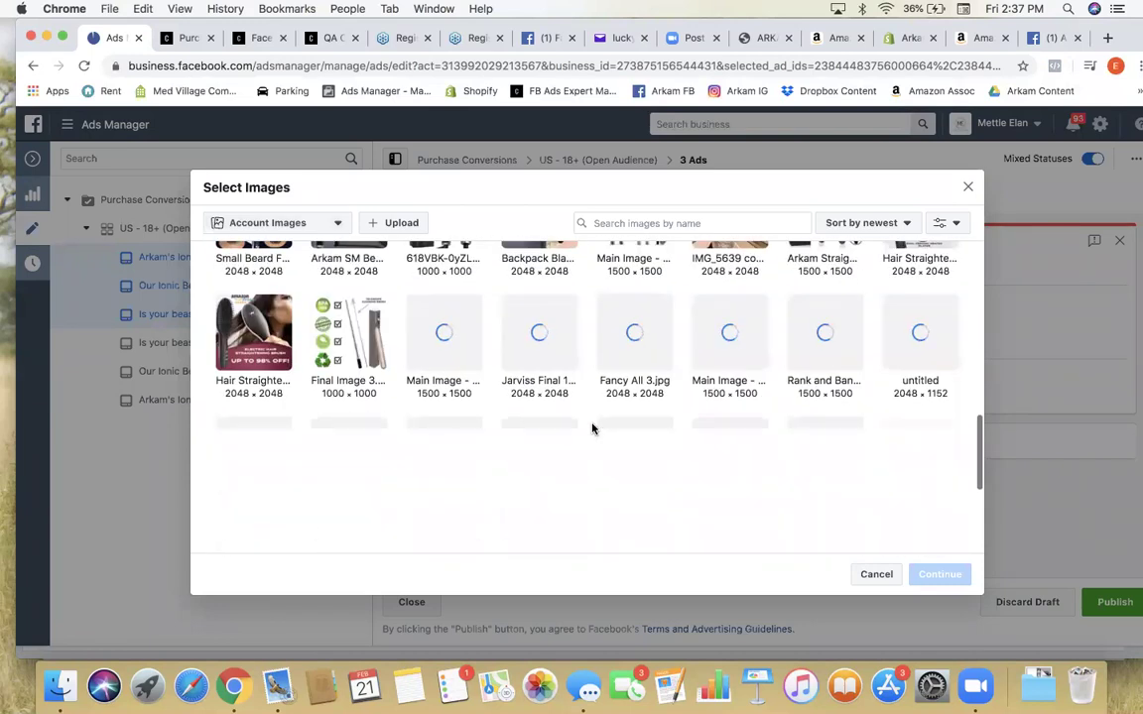
scroll(592, 428, "down", 5)
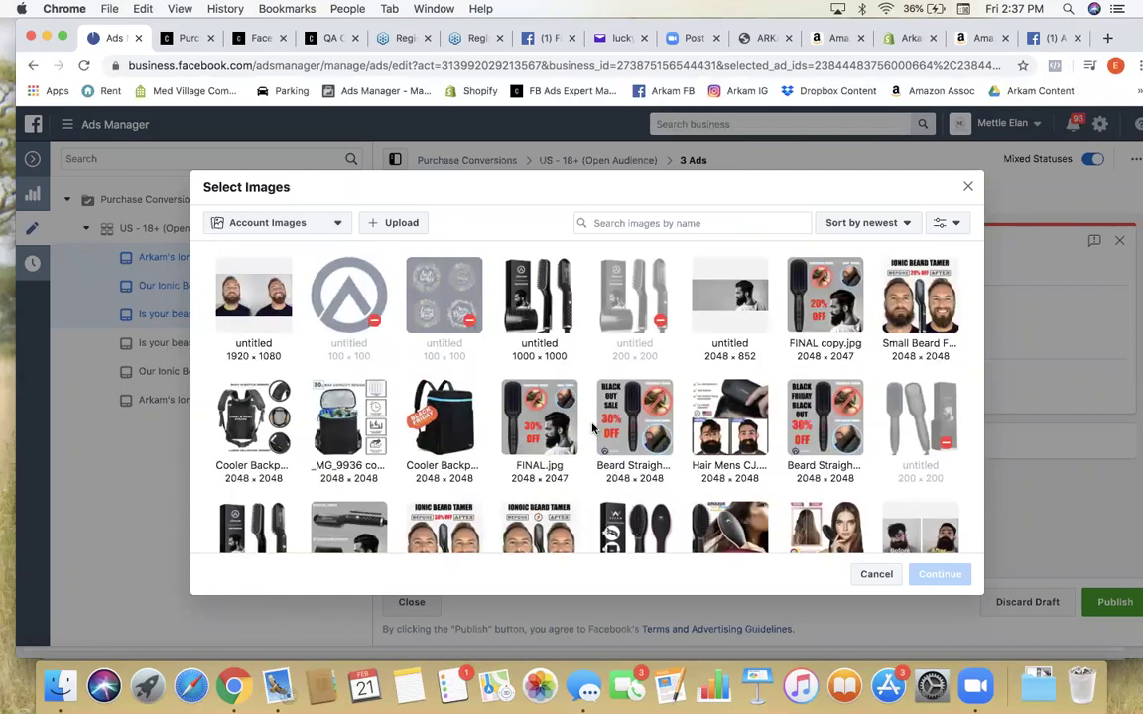
Step: Switch to the Dropbox window and open the Videos folder inside Arkam Content's Large Brush folder
left_click_drag(1128, 39, 1097, 274)
left_click(920, 43)
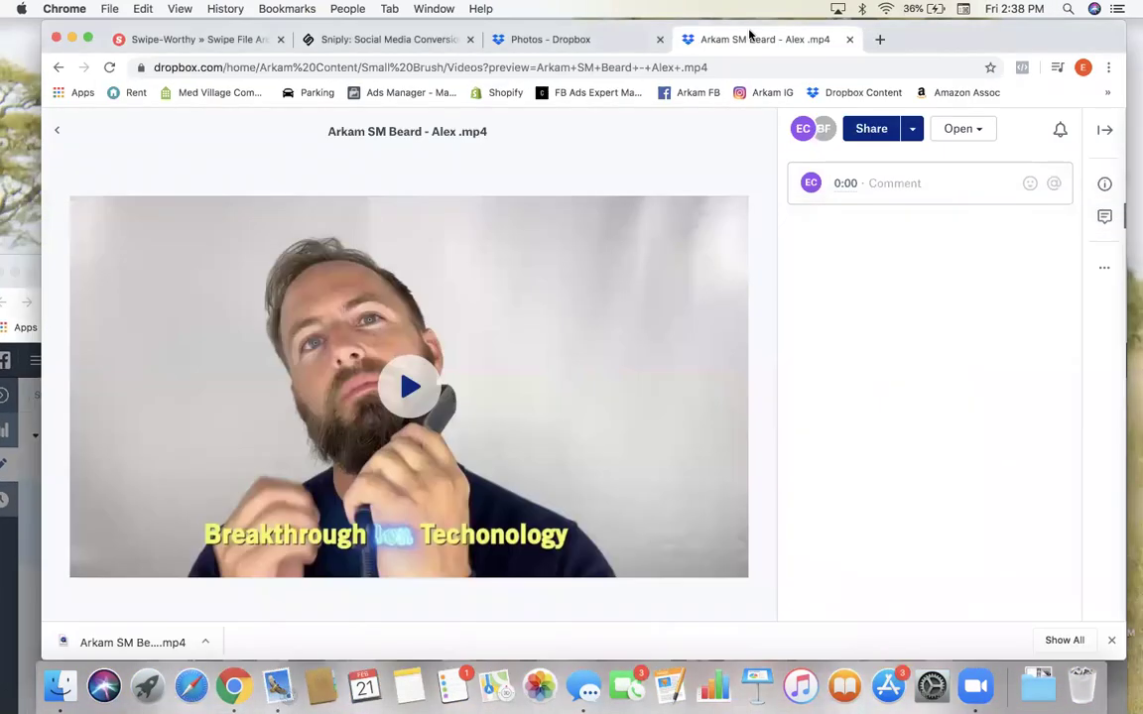
left_click(58, 131)
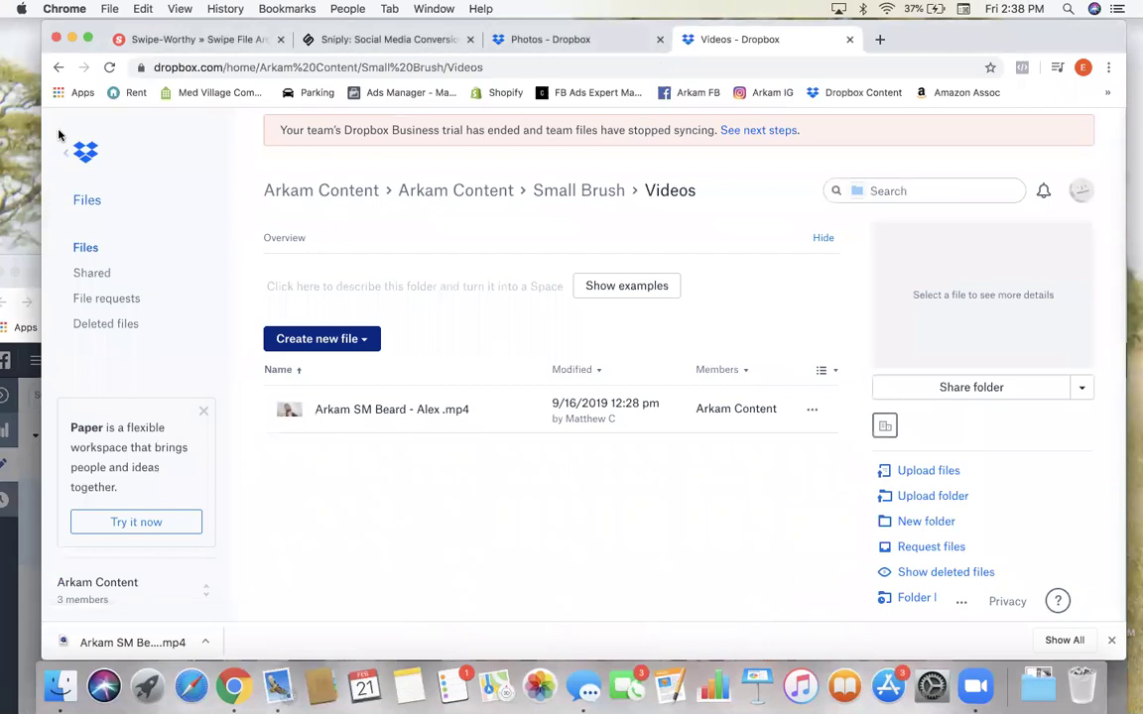
left_click(441, 190)
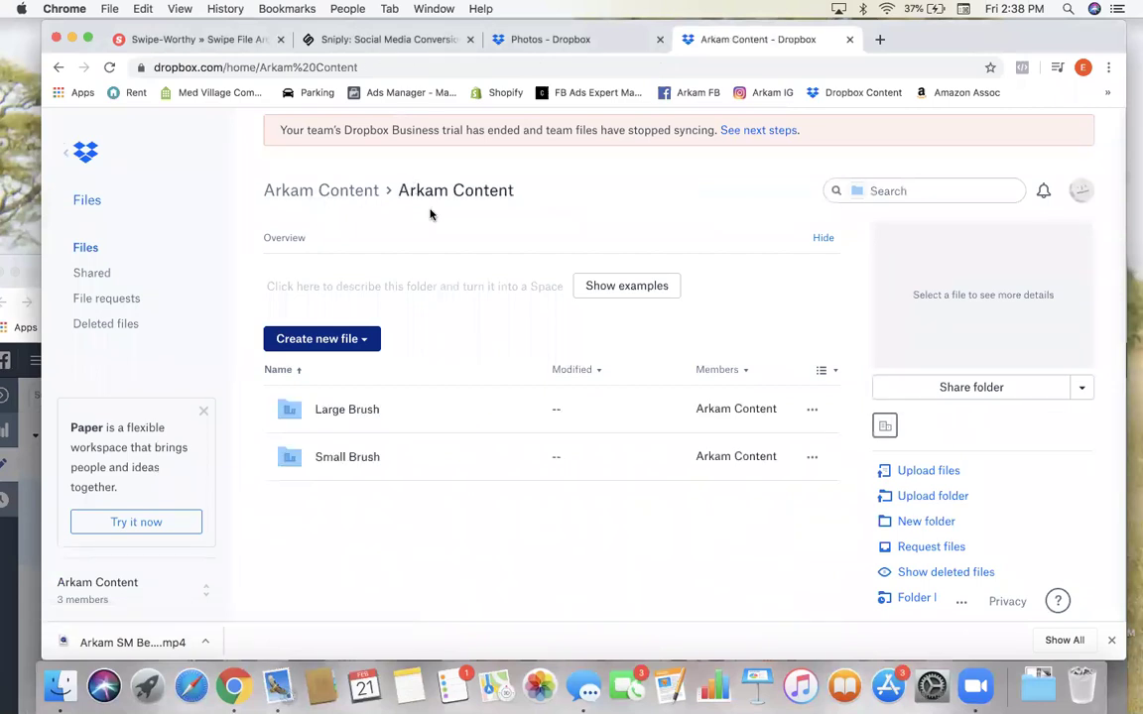
left_click(342, 408)
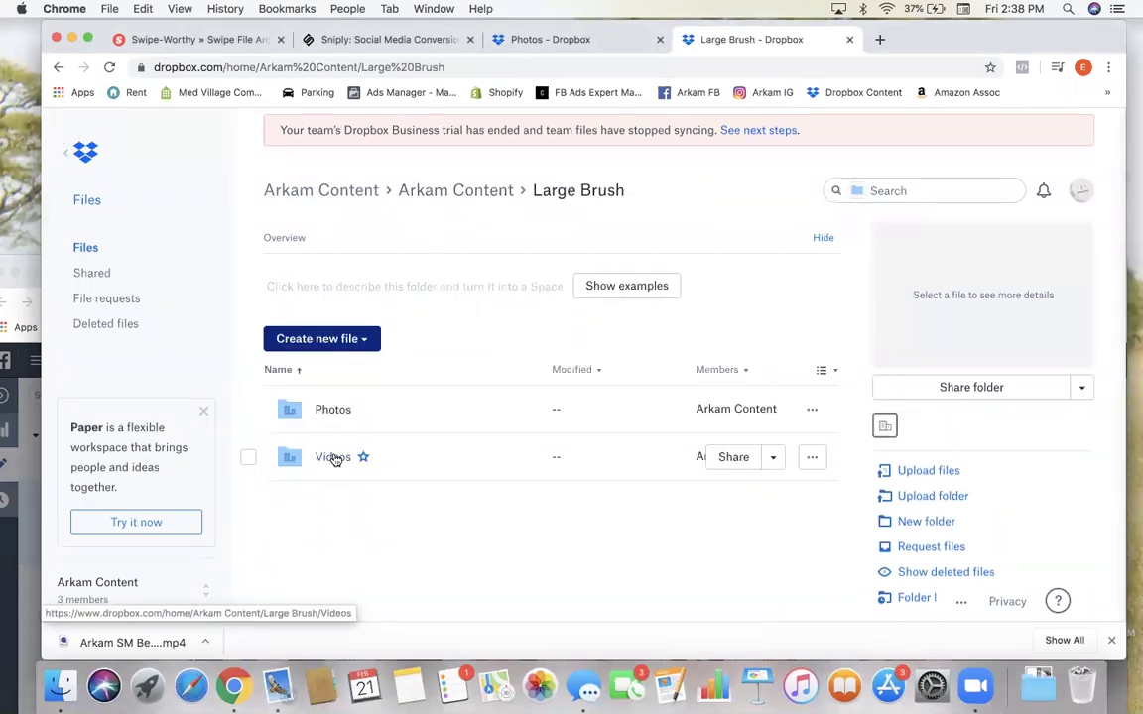
left_click(331, 459)
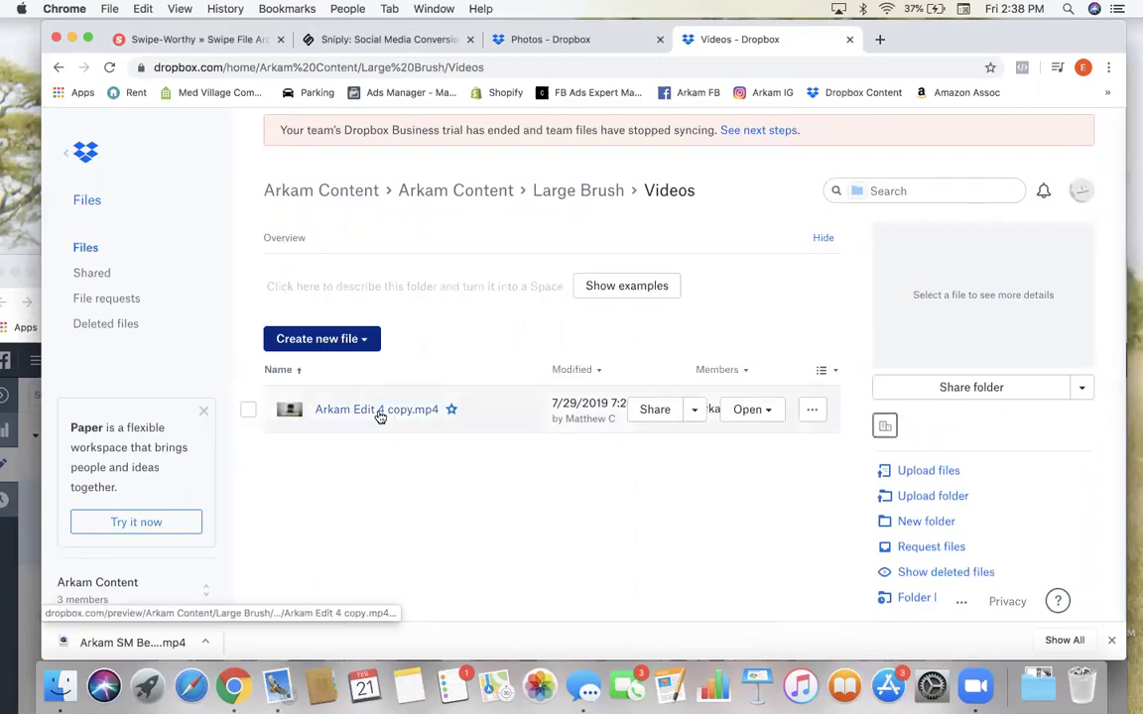
Step: Open Arkam Edit 4 copy.mp4 and play it to preview the large brush video
left_click(381, 411)
left_click(409, 388)
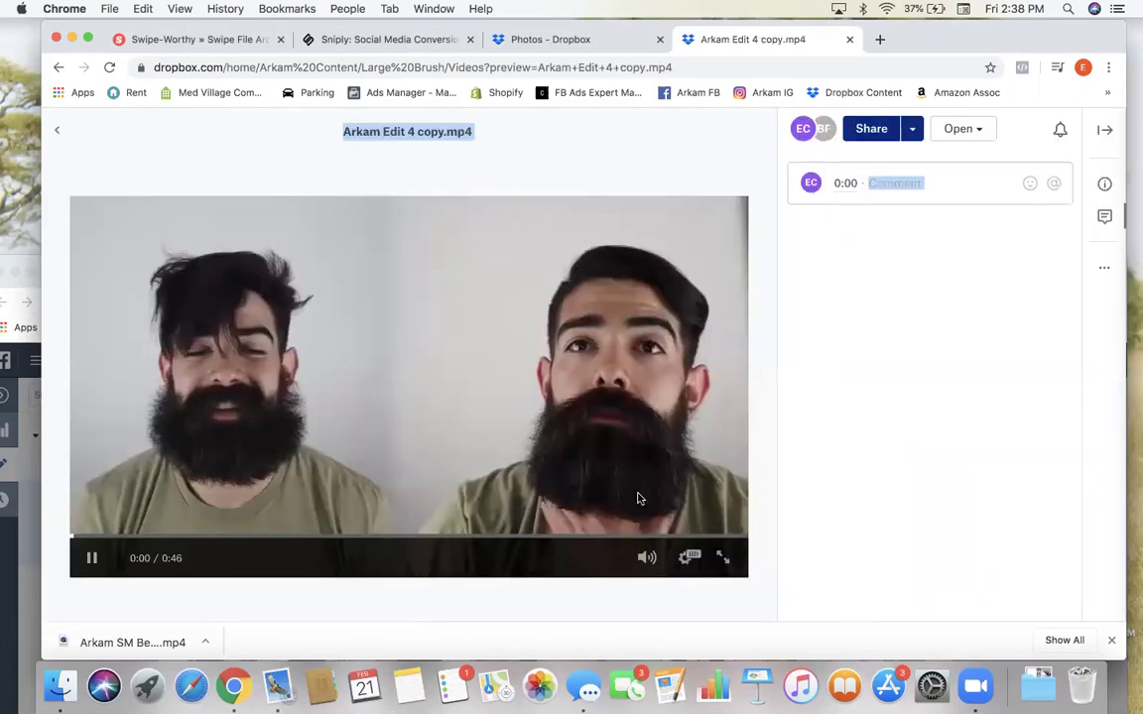
mouse_move(599, 557)
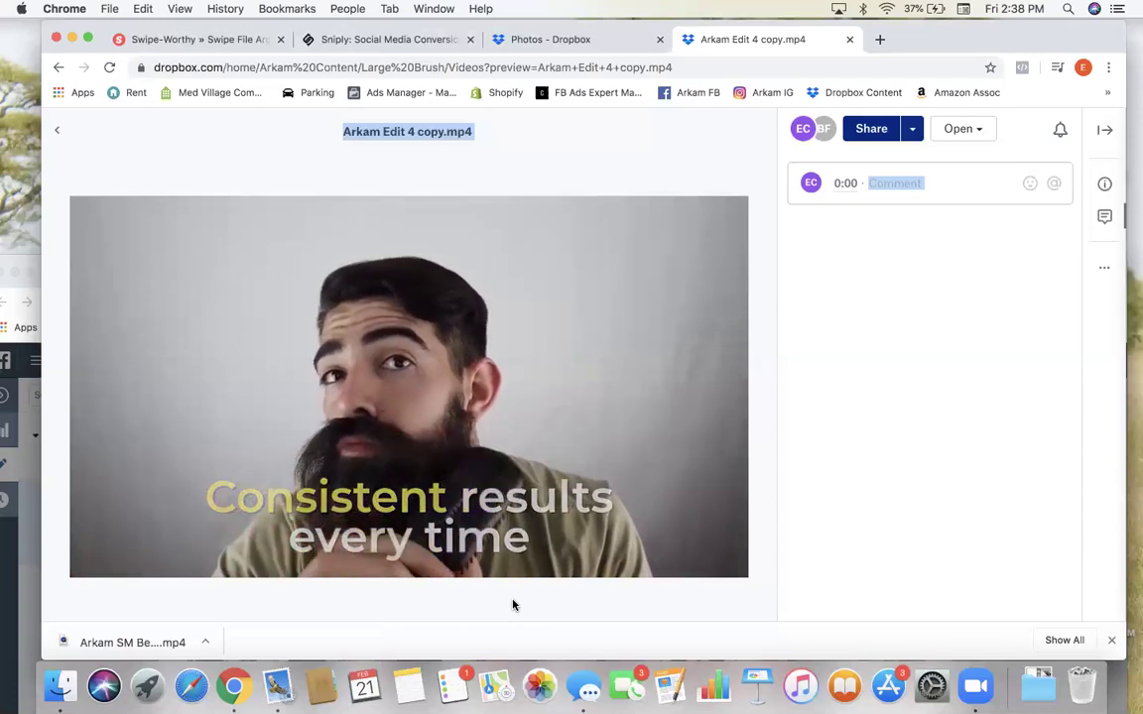
Step: Download Arkam Edit 4 copy.mp4 from Dropbox
left_click(1104, 273)
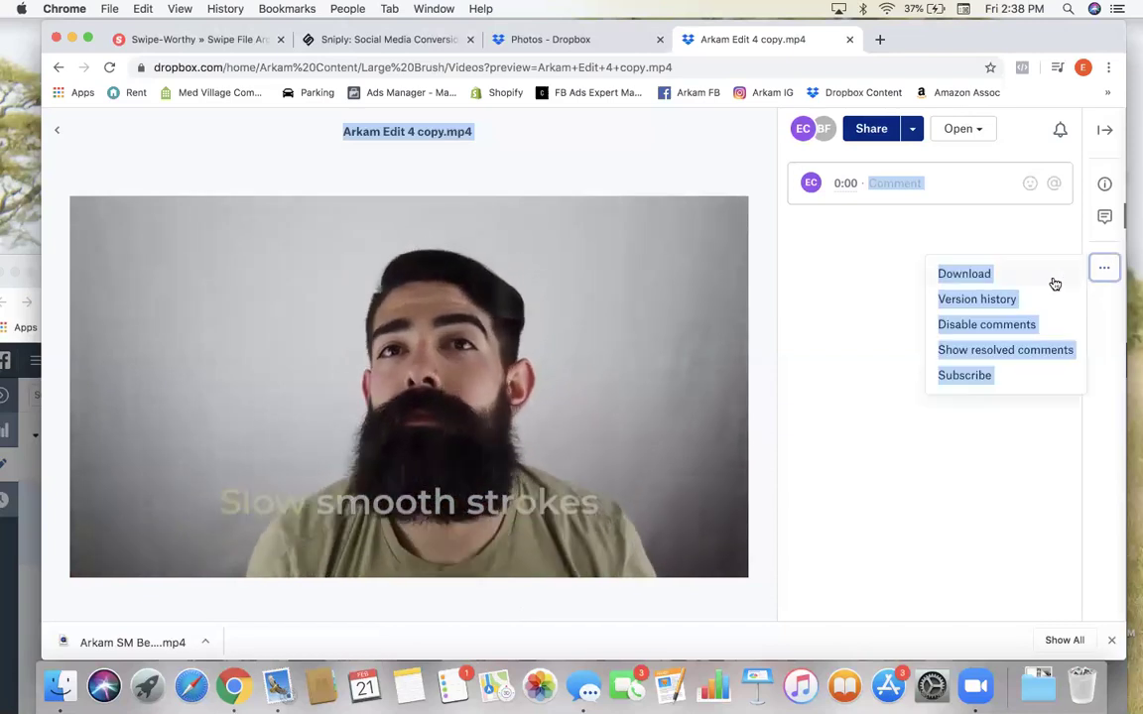
left_click(923, 273)
left_click(1103, 268)
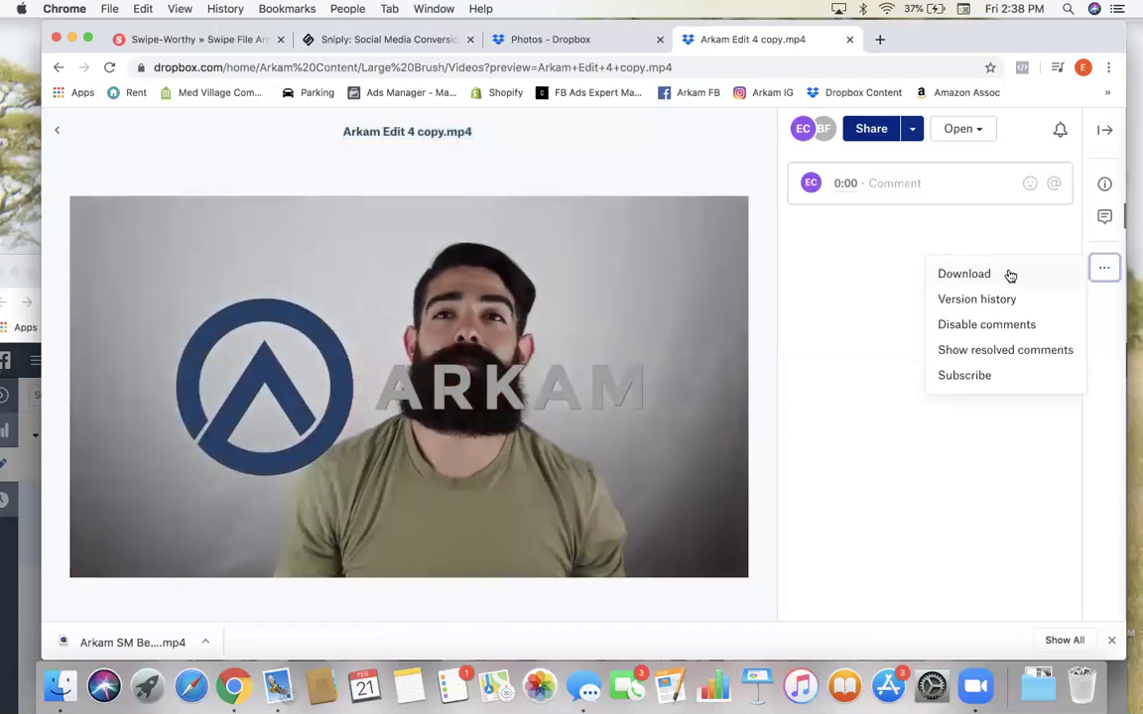
left_click(982, 274)
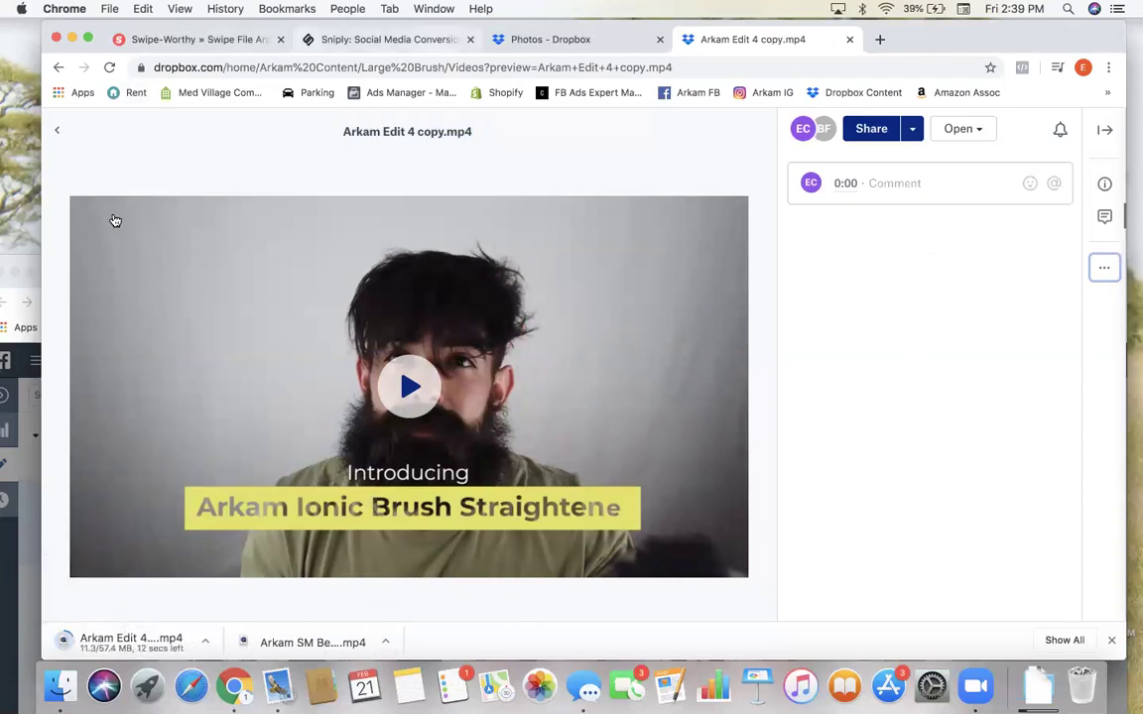
Step: Switch to the Ads Manager window and try to add the downloaded Arkam Edit 4 copy.mp4 to the image selection dialog
left_click(19, 320)
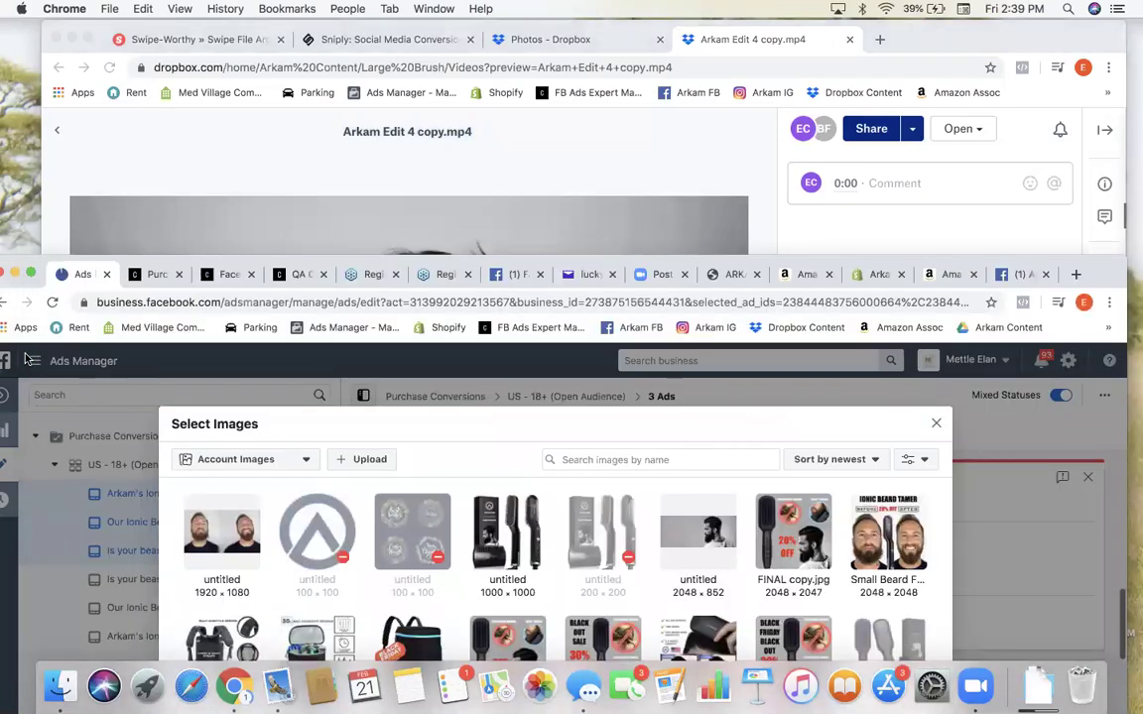
left_click_drag(1102, 273, 1119, 37)
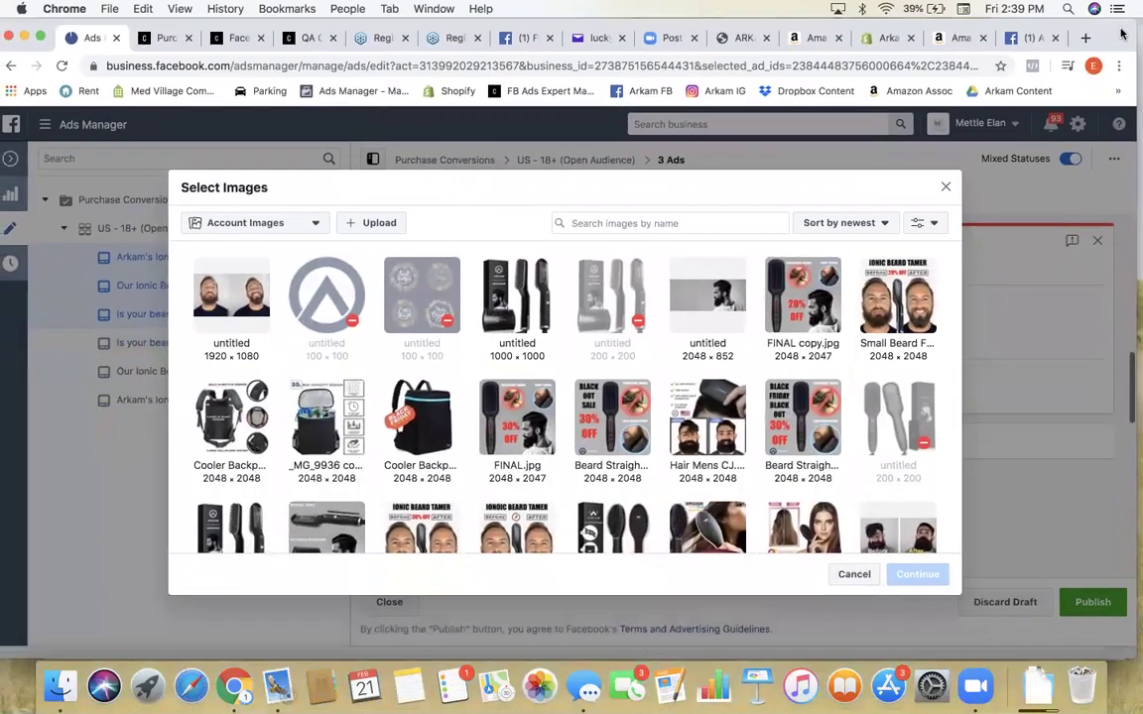
left_click(400, 226)
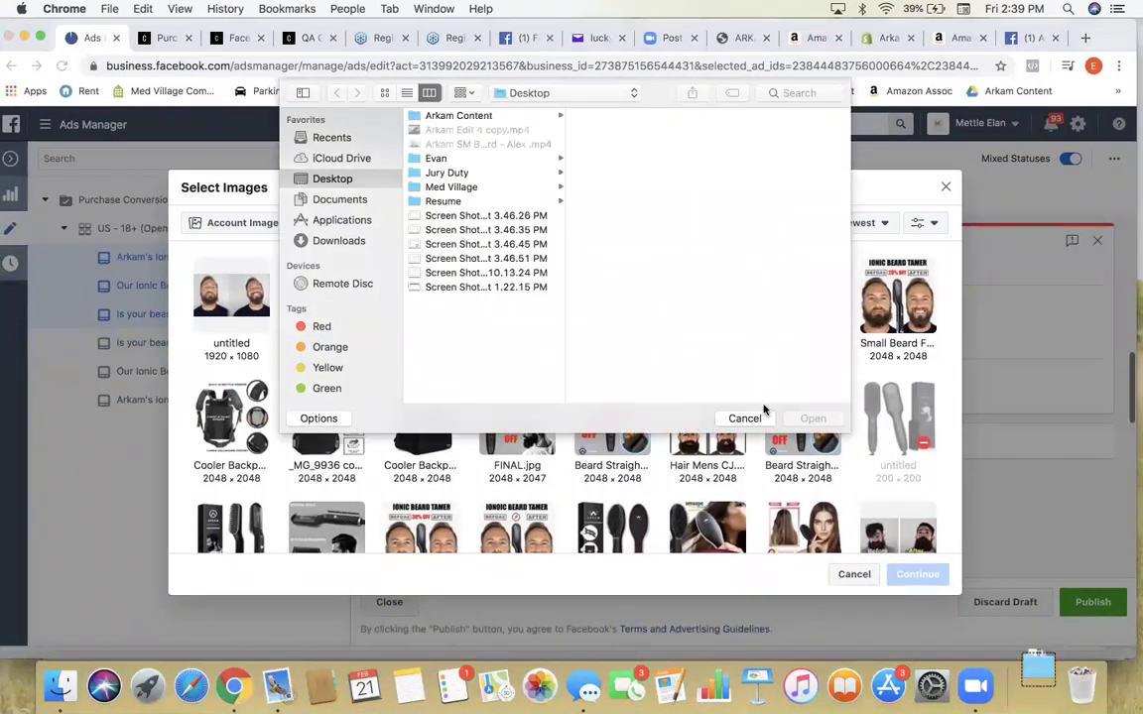
left_click(744, 417)
left_click(1037, 679)
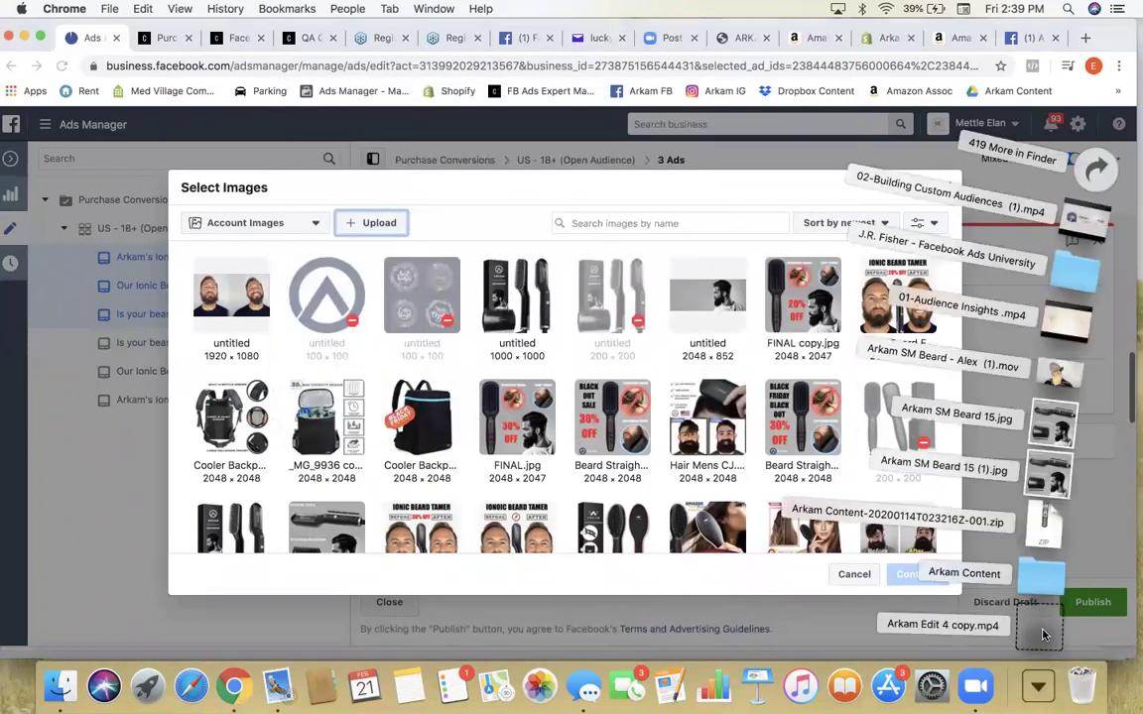
left_click_drag(1041, 640, 385, 233)
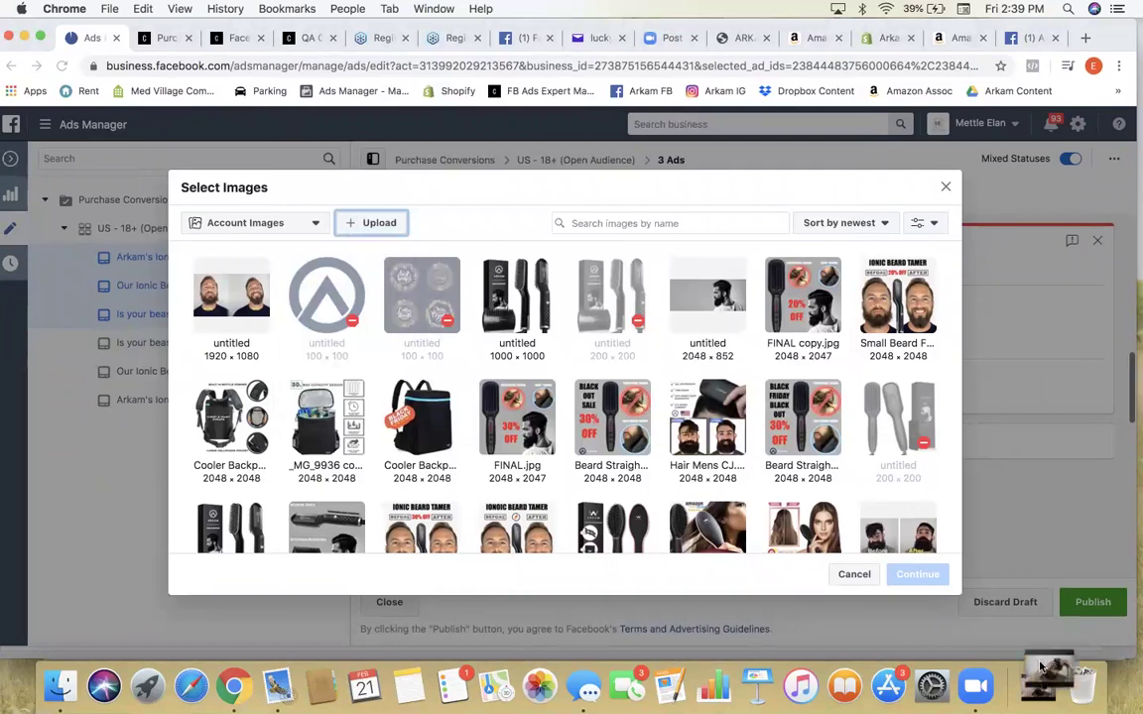
Step: Transfer the downloaded Arkam Edit 4 copy.mp4 to the Desktop through the upload dialog, replacing the older file, and close the dialog
left_click(385, 231)
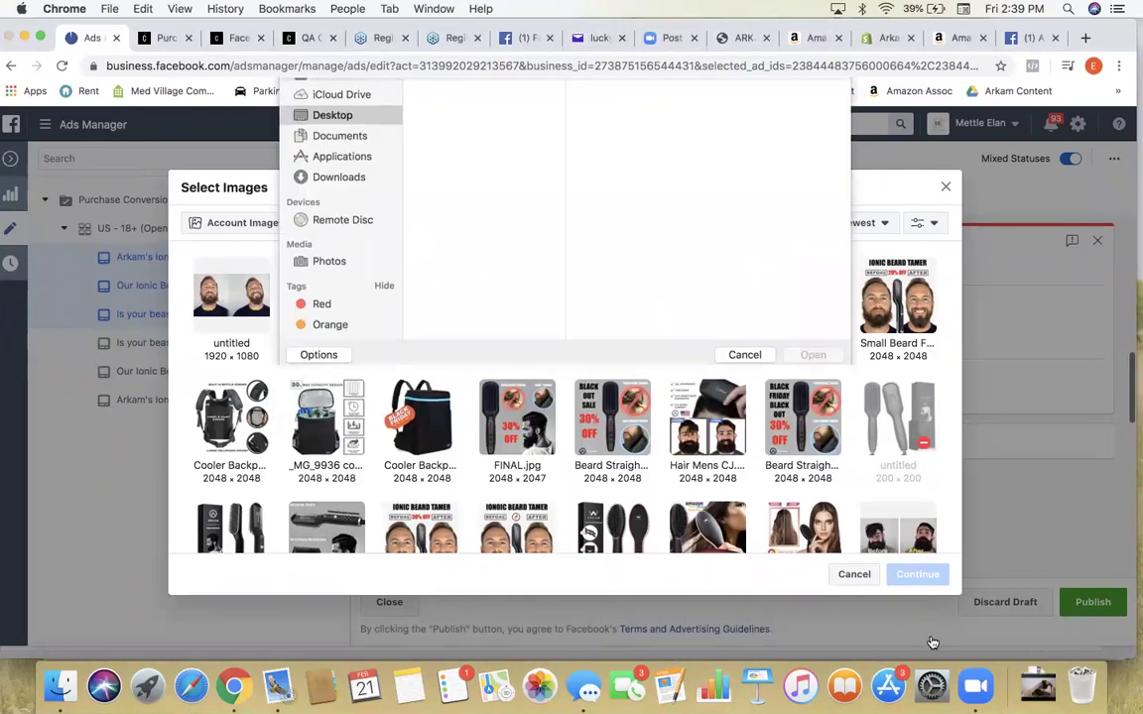
left_click(1038, 681)
left_click_drag(1041, 647, 513, 255)
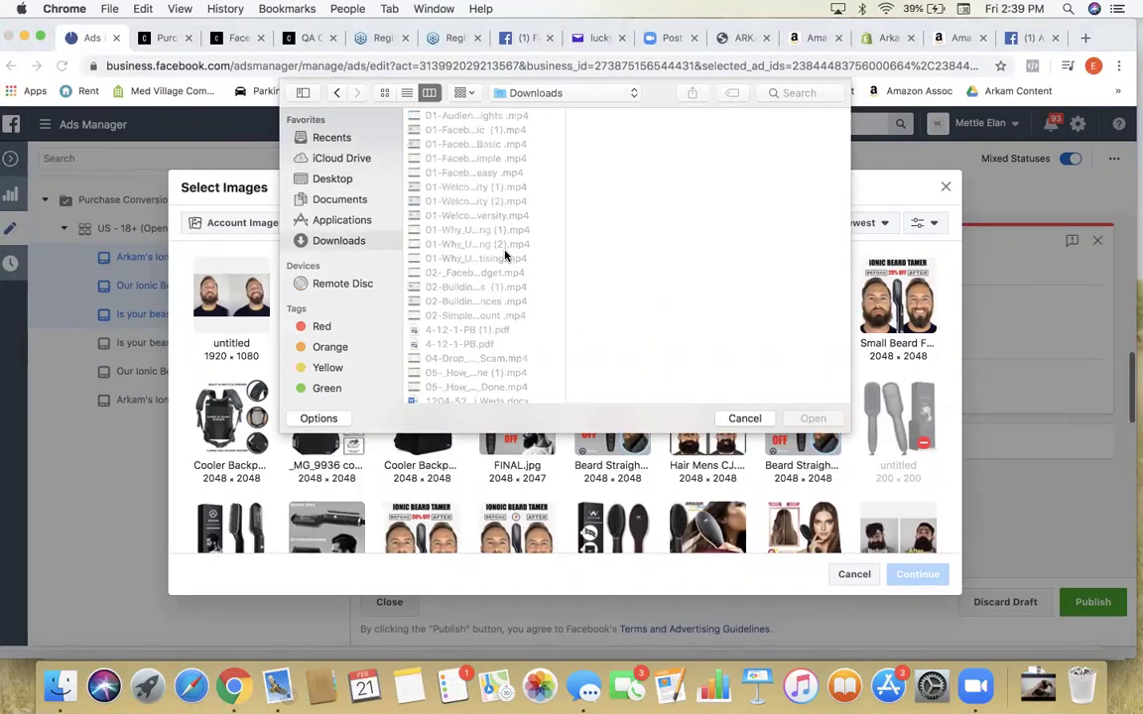
left_click(321, 180)
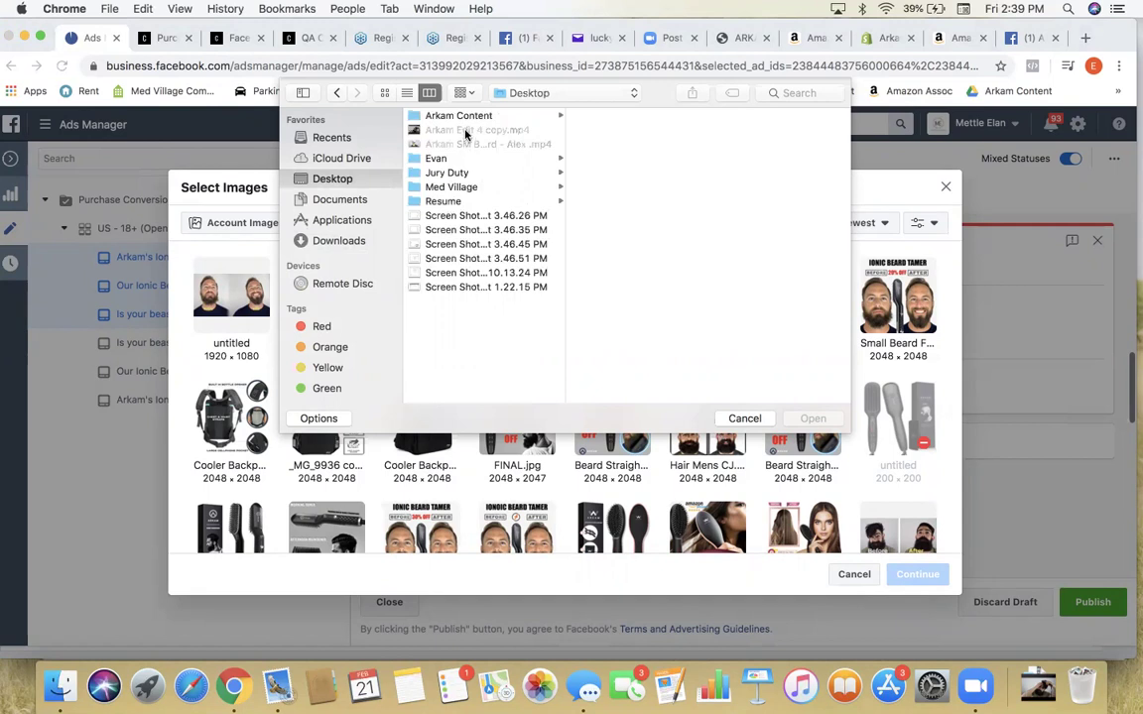
left_click(1037, 684)
left_click_drag(1042, 630, 440, 173)
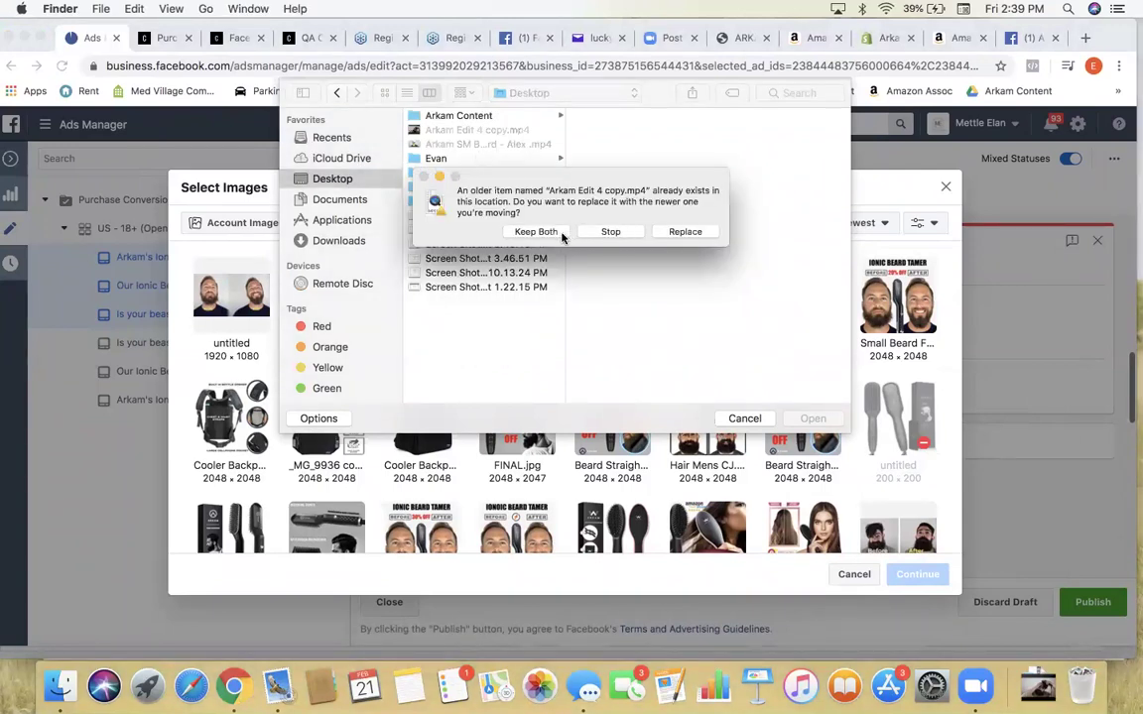
left_click(684, 231)
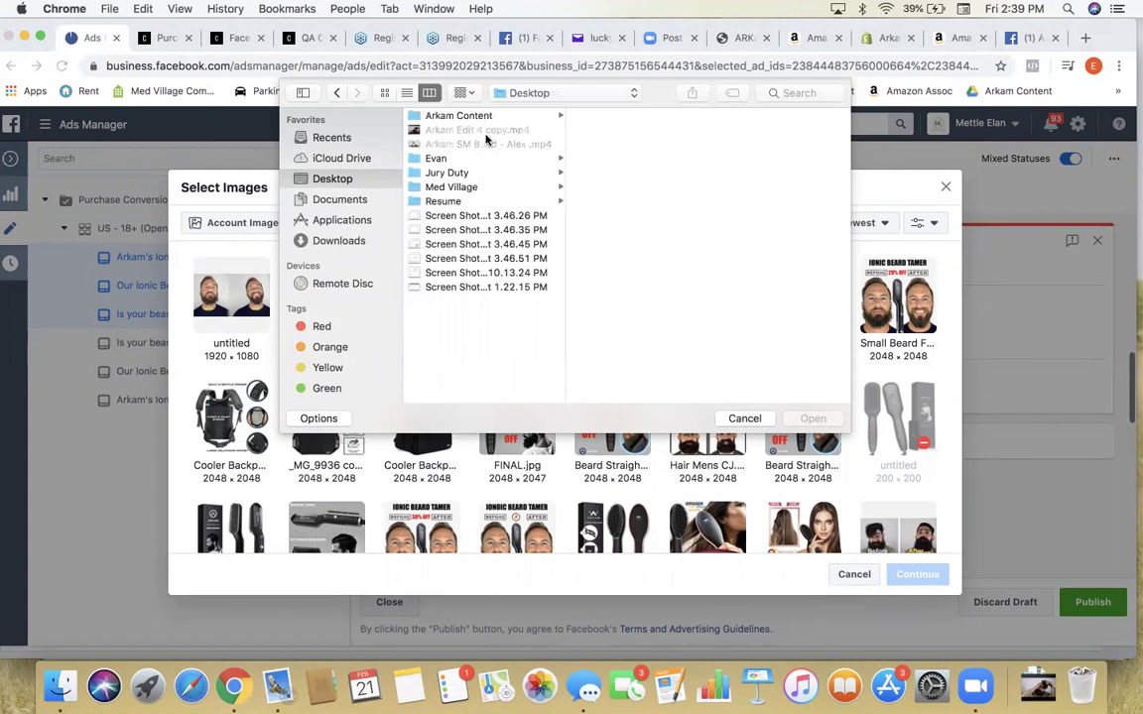
left_click(744, 418)
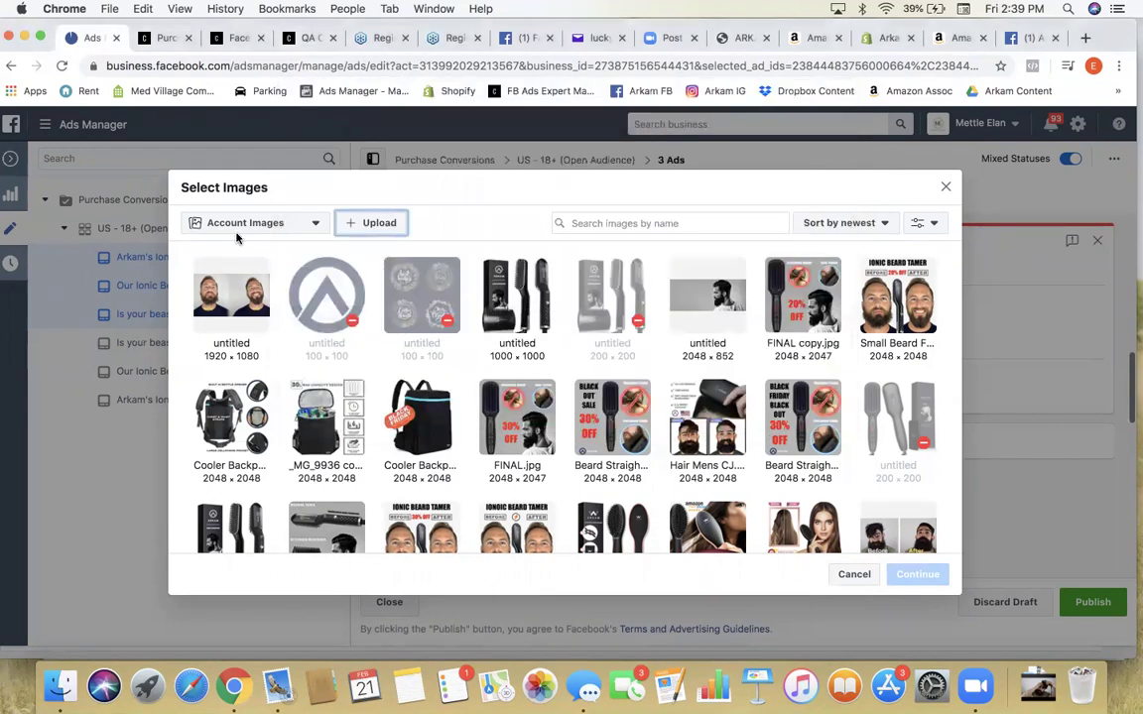
Step: Check the available image sources and look through the account images for usable media
left_click(313, 223)
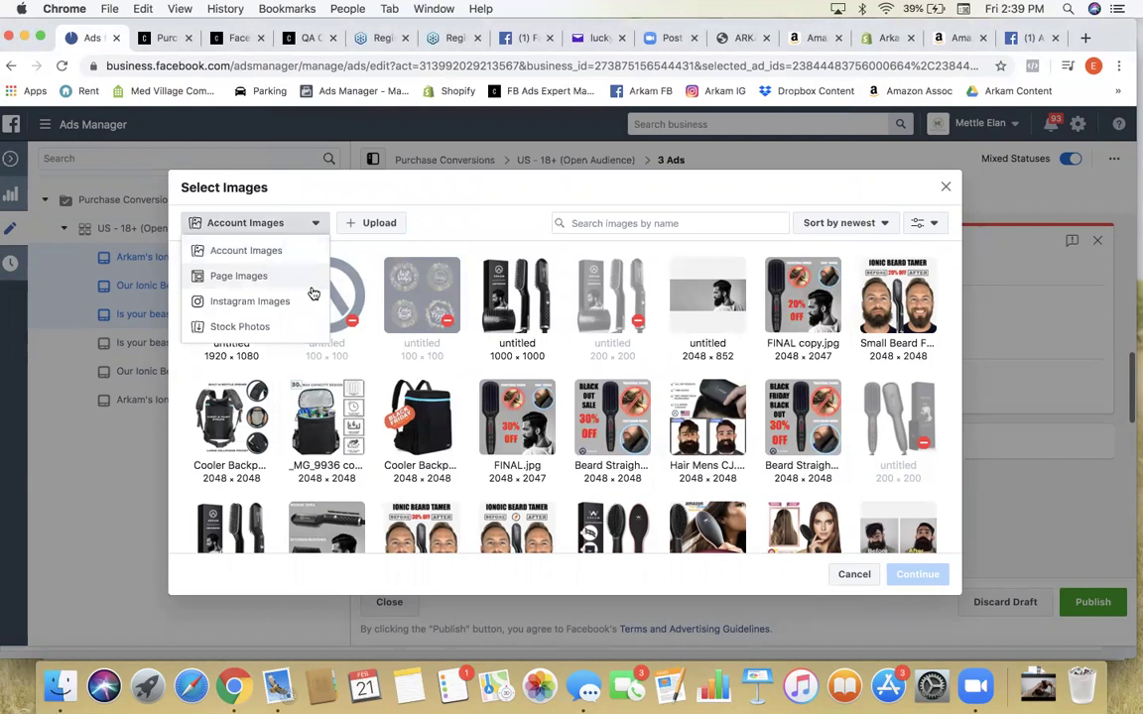
left_click(369, 223)
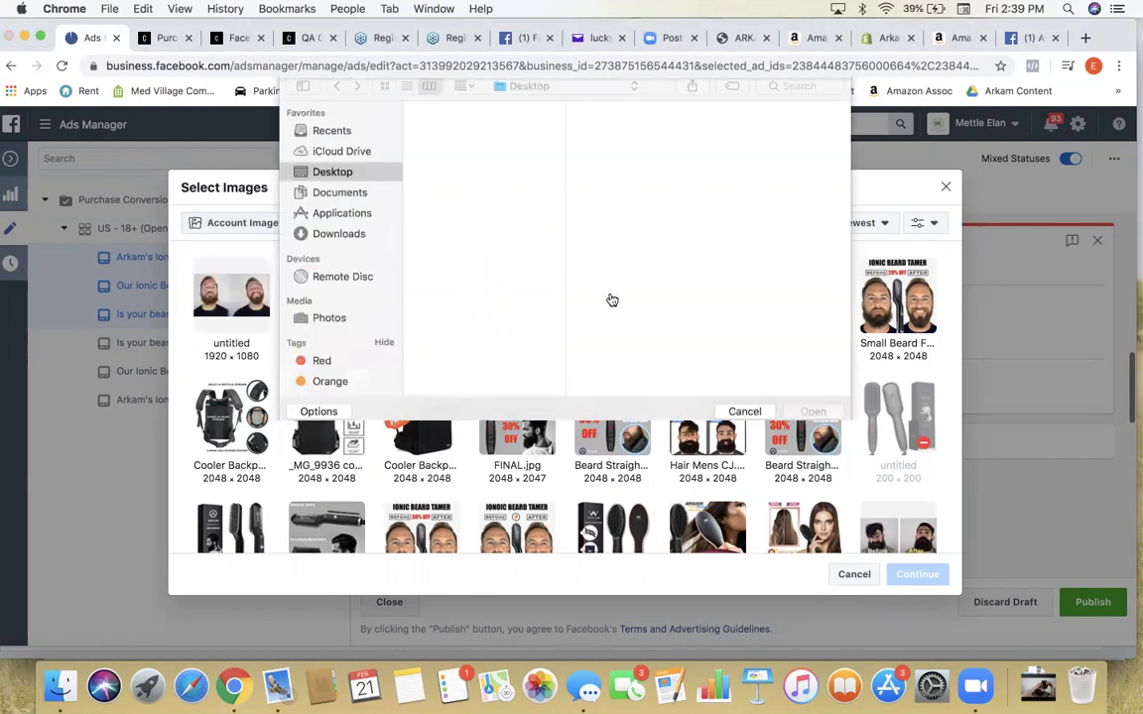
left_click(764, 418)
scroll(859, 452, "down", 5)
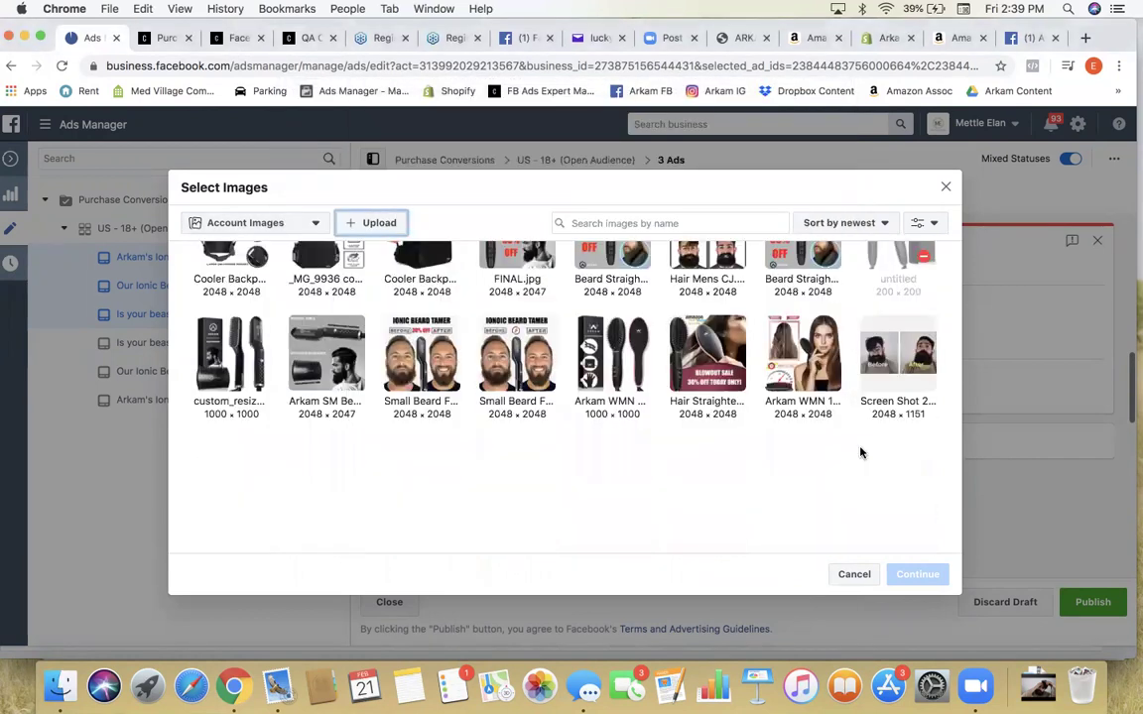
scroll(888, 337, "up", 3)
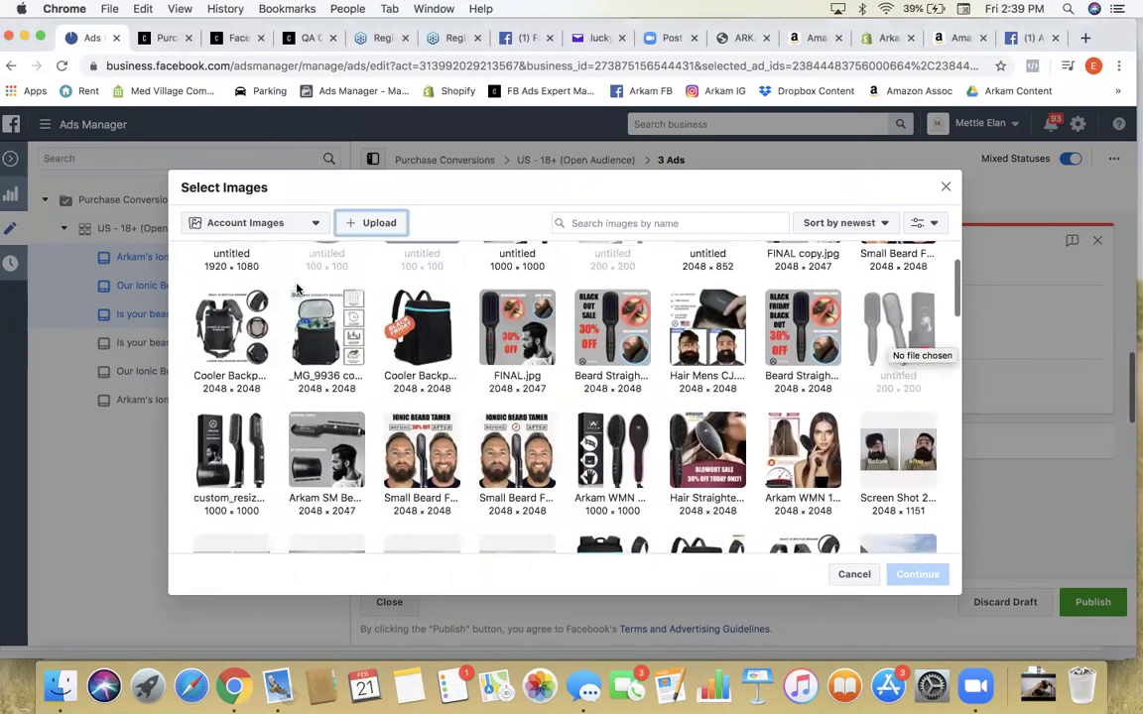
Step: Look through the Desktop's Arkam Content folder, including CREATIVES and its 1.12 subfolder, for media to upload
left_click(369, 224)
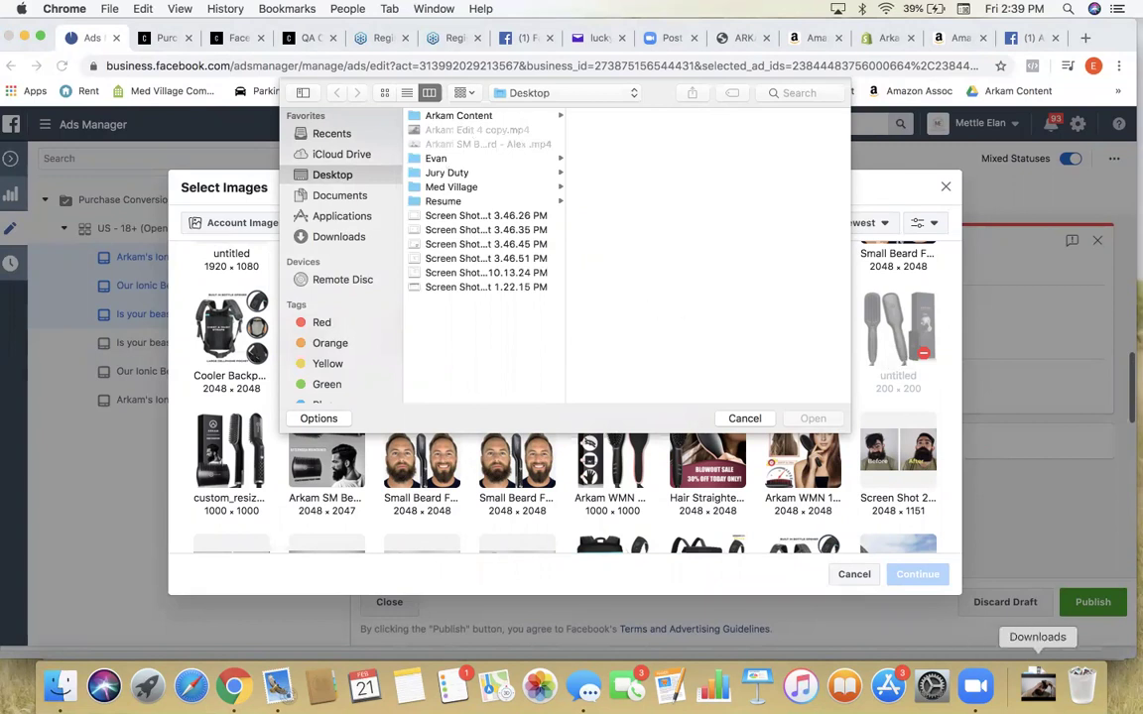
left_click(1039, 669)
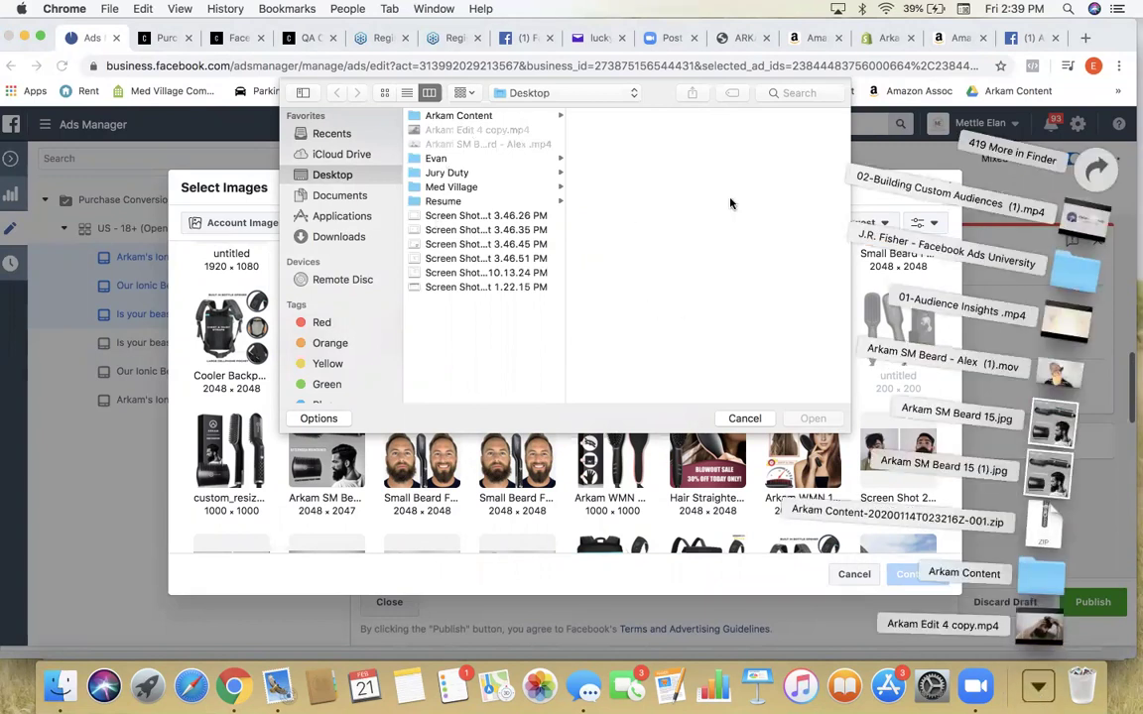
left_click(538, 110)
left_click(539, 117)
left_click(613, 116)
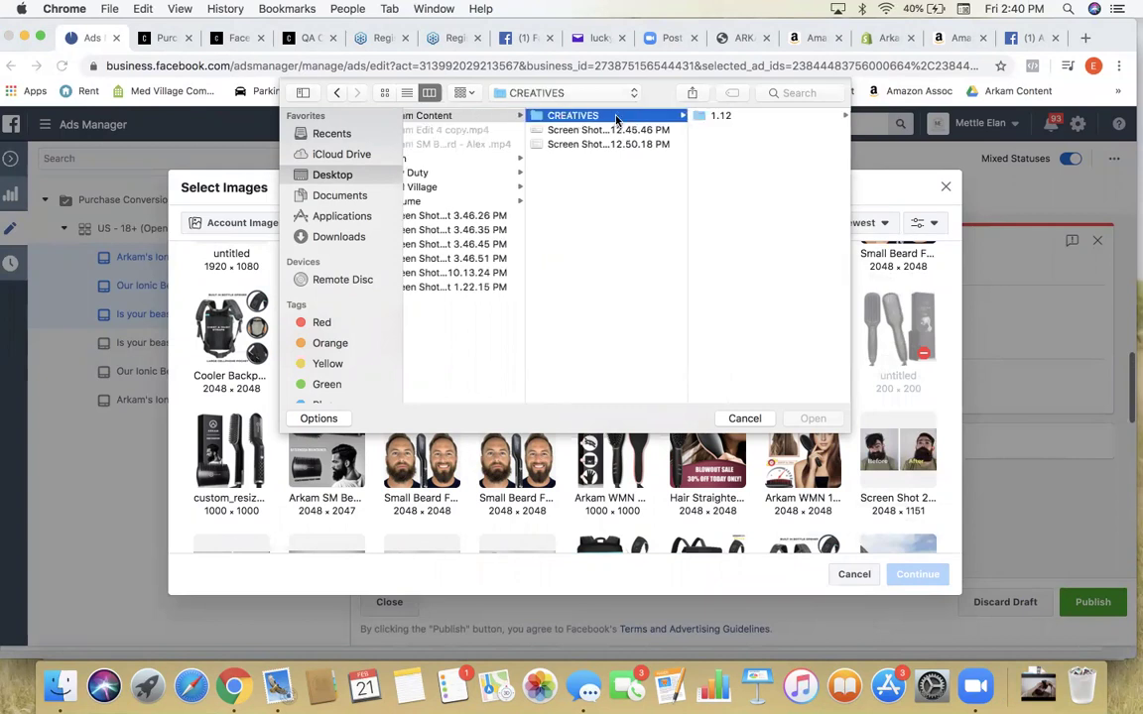
left_click(712, 116)
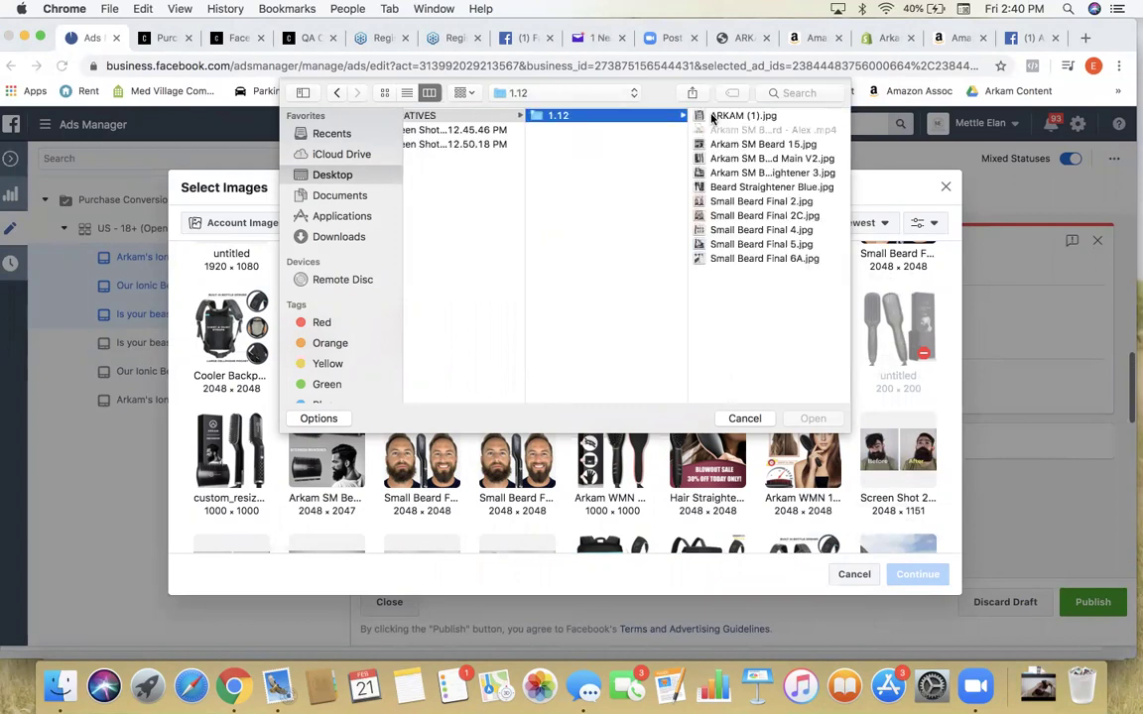
left_click(455, 130)
left_click(454, 145)
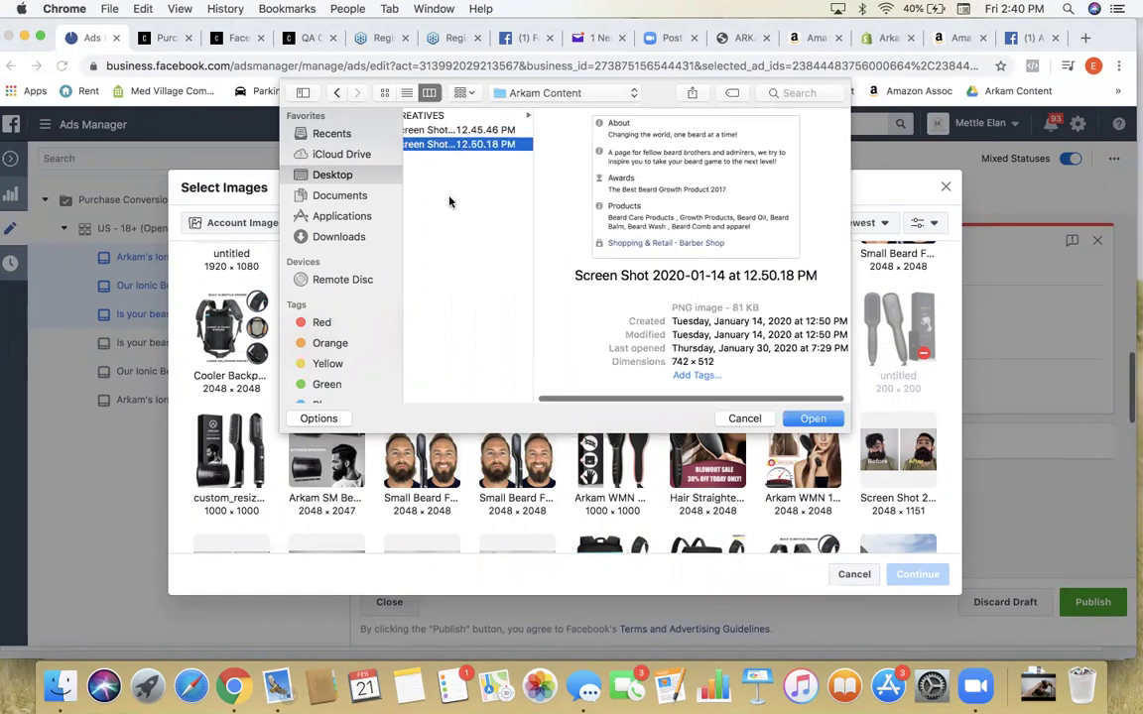
scroll(456, 168, "left", 5)
left_click(483, 116)
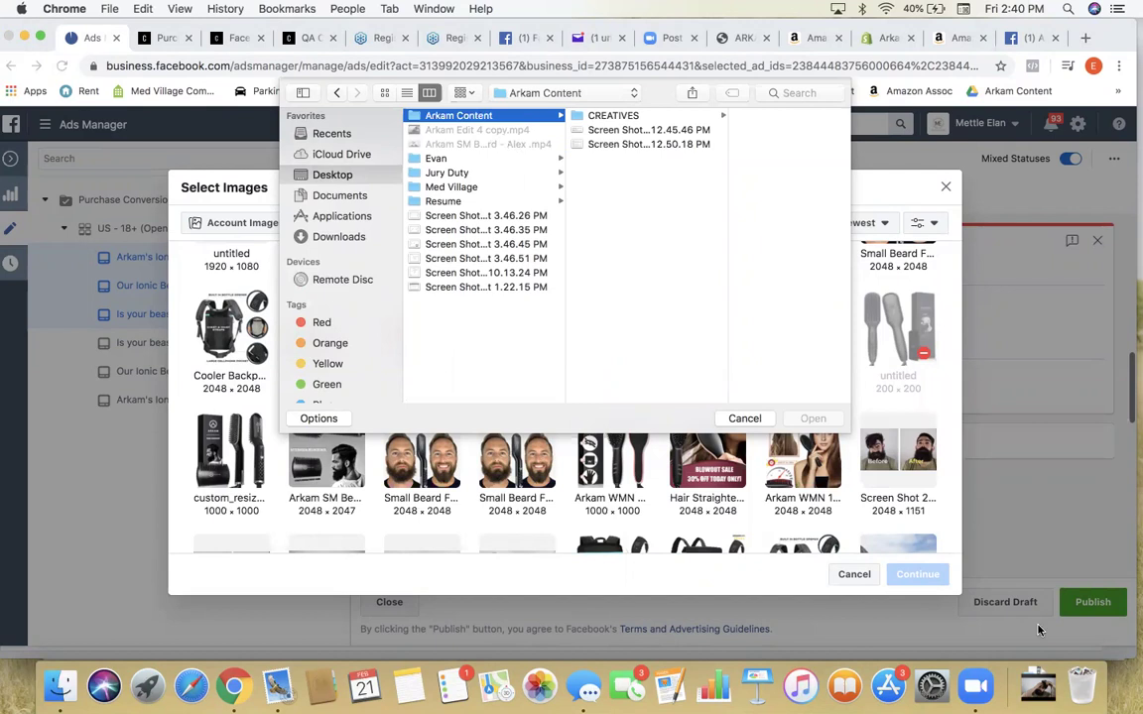
Step: Search the Mac for "arkam" from the Downloads folder in the upload dialog
left_click_drag(805, 343, 497, 334)
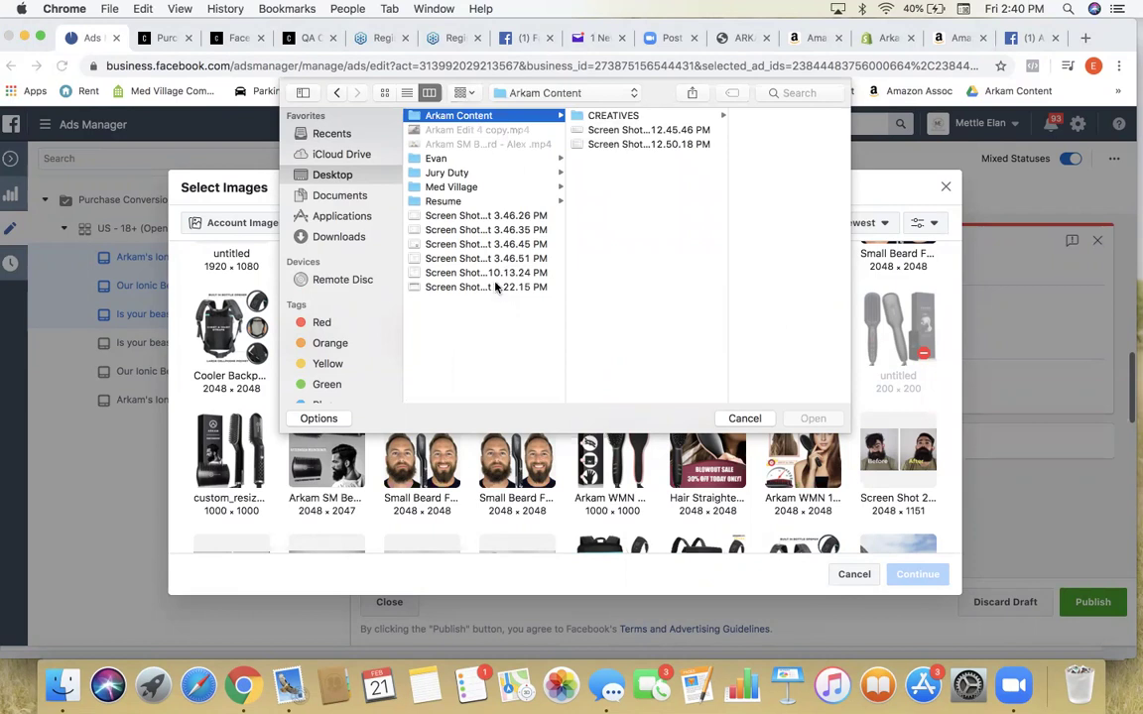
left_click(494, 310)
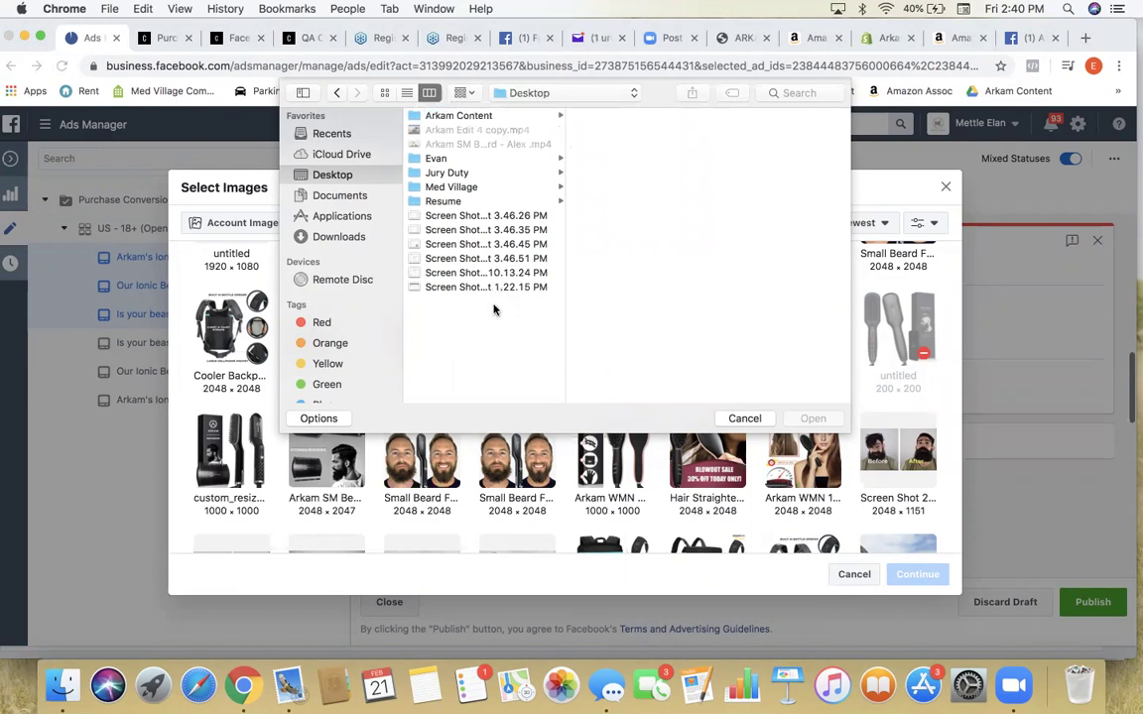
left_click(342, 237)
left_click(786, 92)
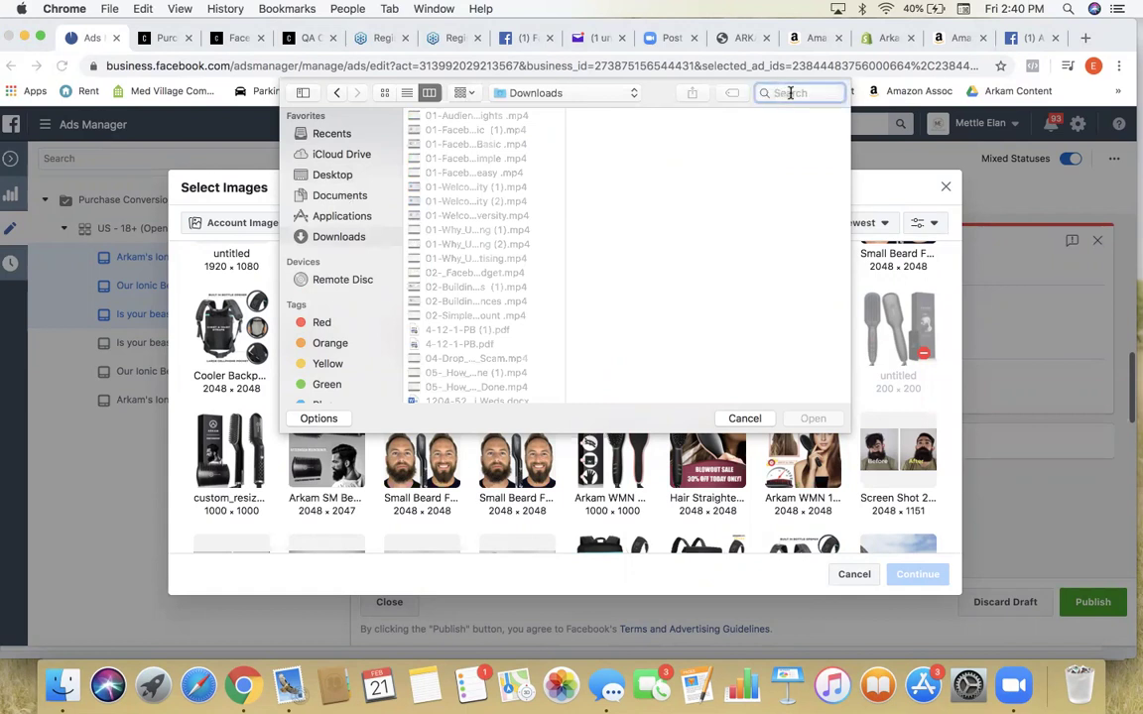
type("arkam")
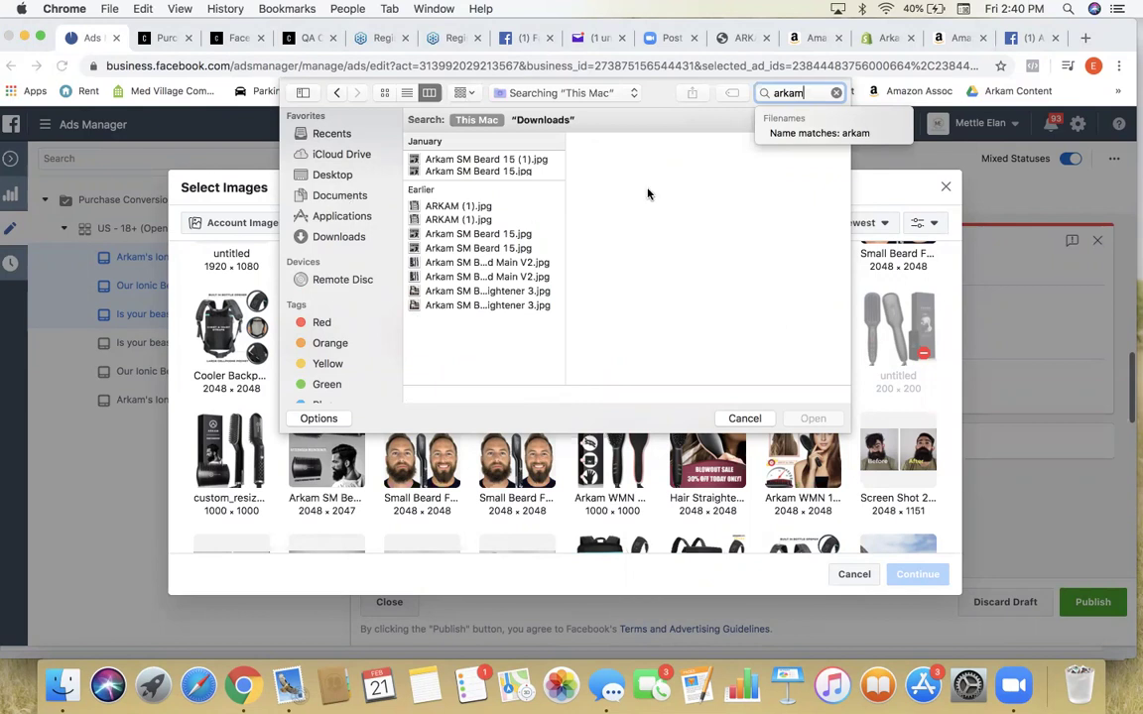
key("Return")
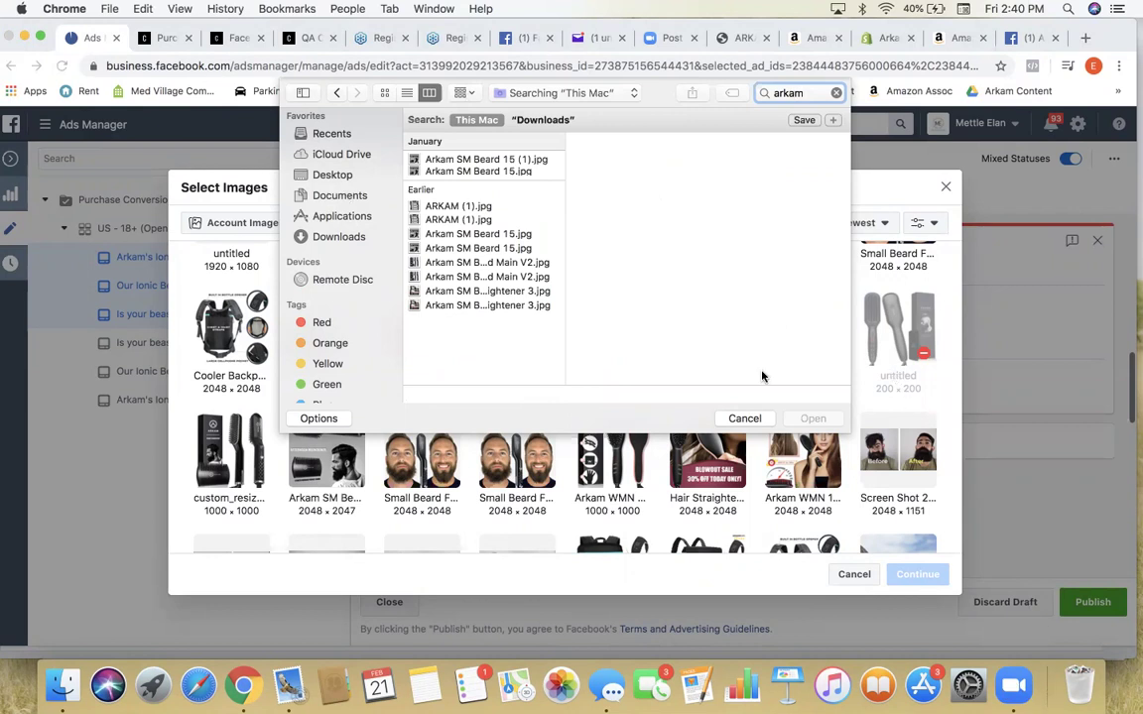
Step: Browse the Downloads folder, previewing the Arkam SM Beard 15 images and the Arkam Content folder for replacement media
left_click(322, 240)
scroll(468, 199, "down", 10)
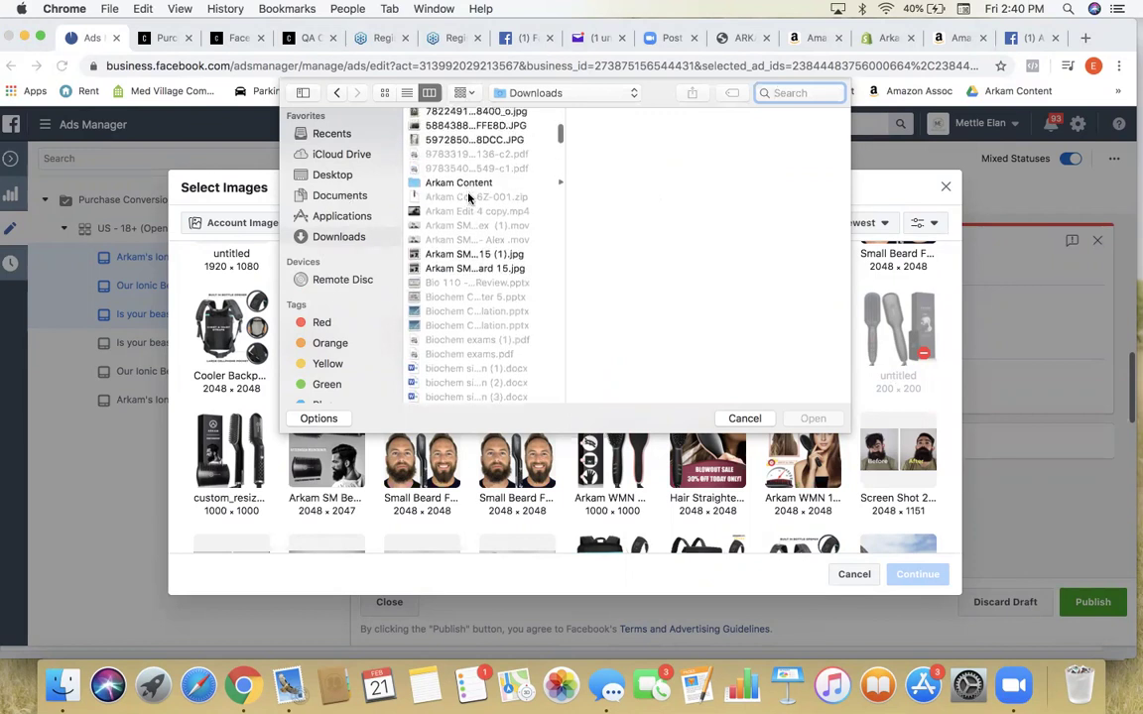
left_click(475, 284)
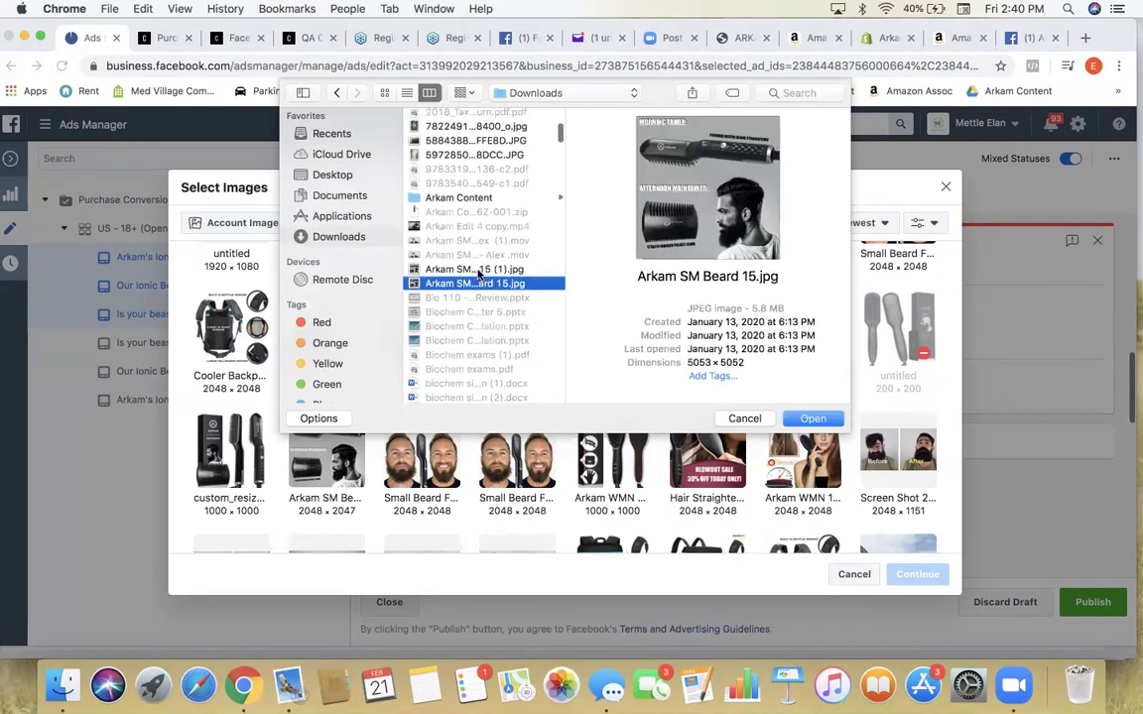
left_click(478, 270)
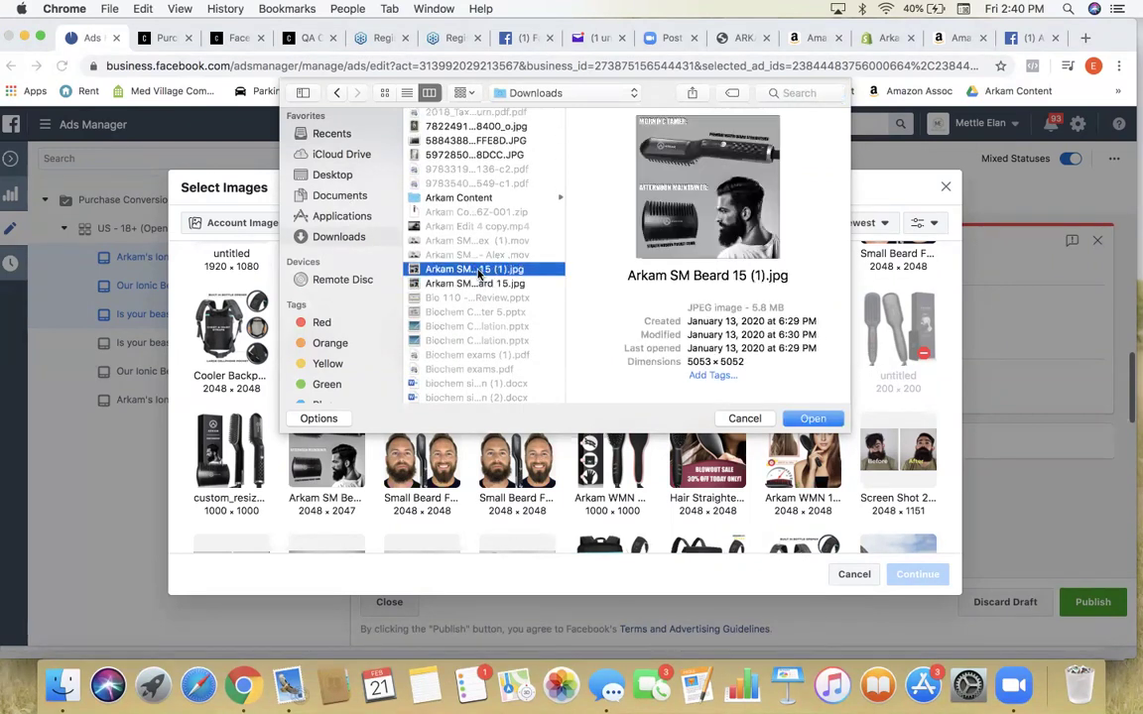
left_click(482, 198)
scroll(479, 238, "up", 3)
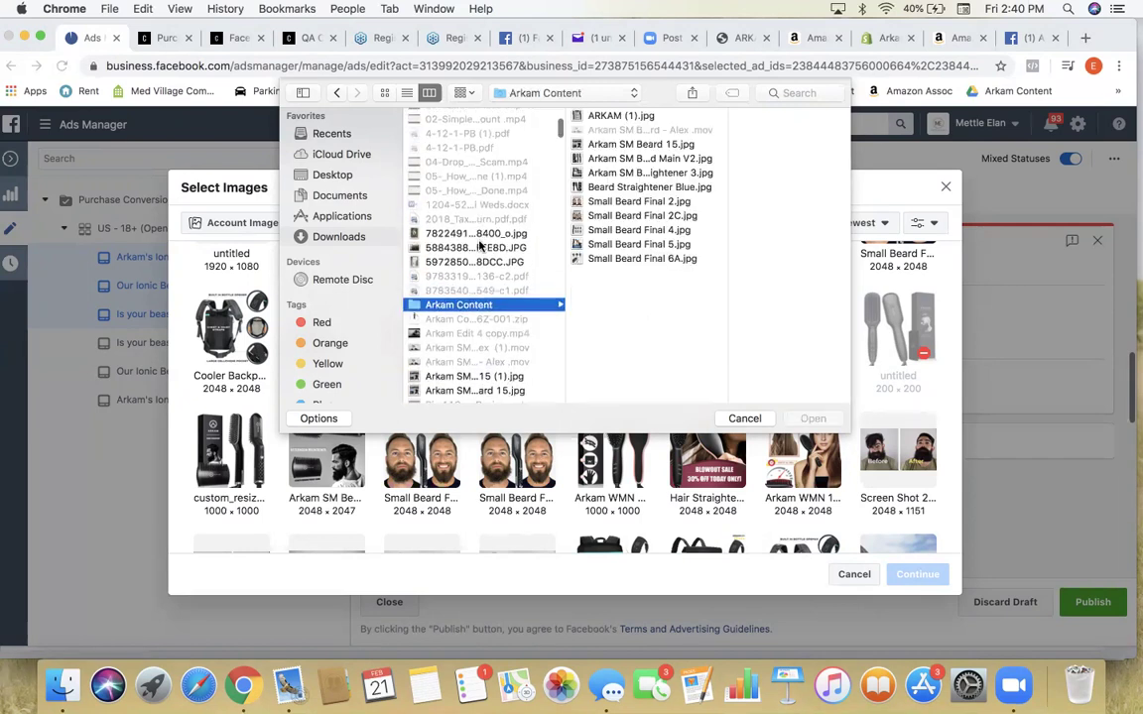
left_click(484, 262)
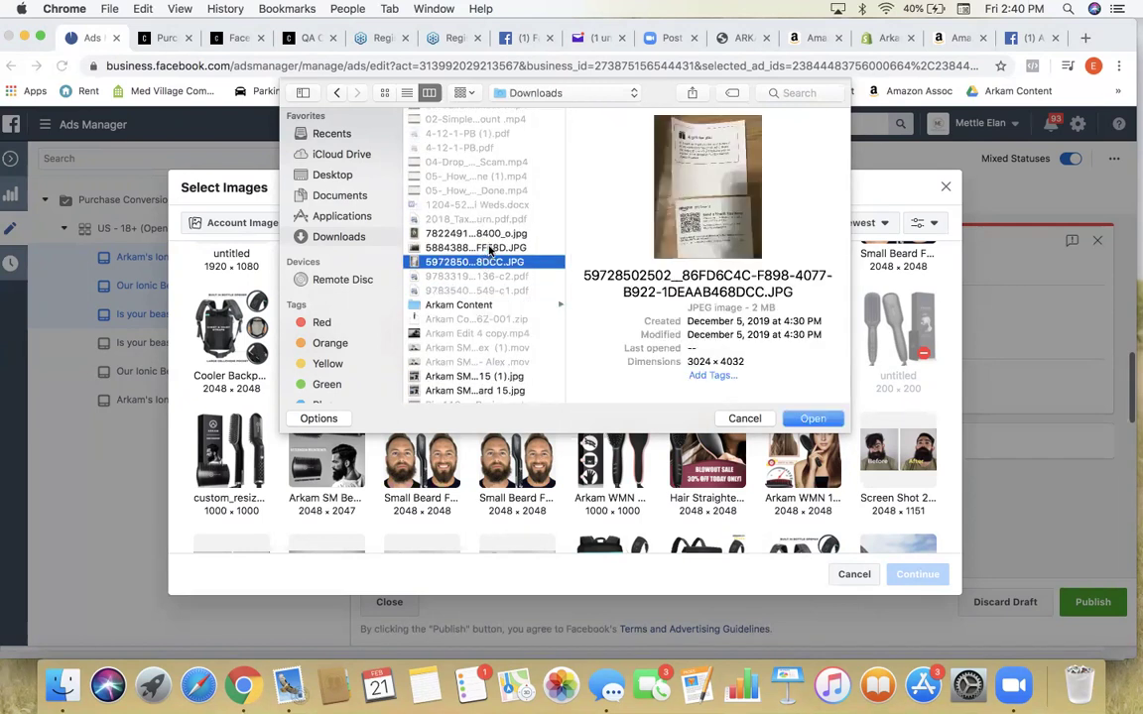
scroll(489, 252, "down", 10)
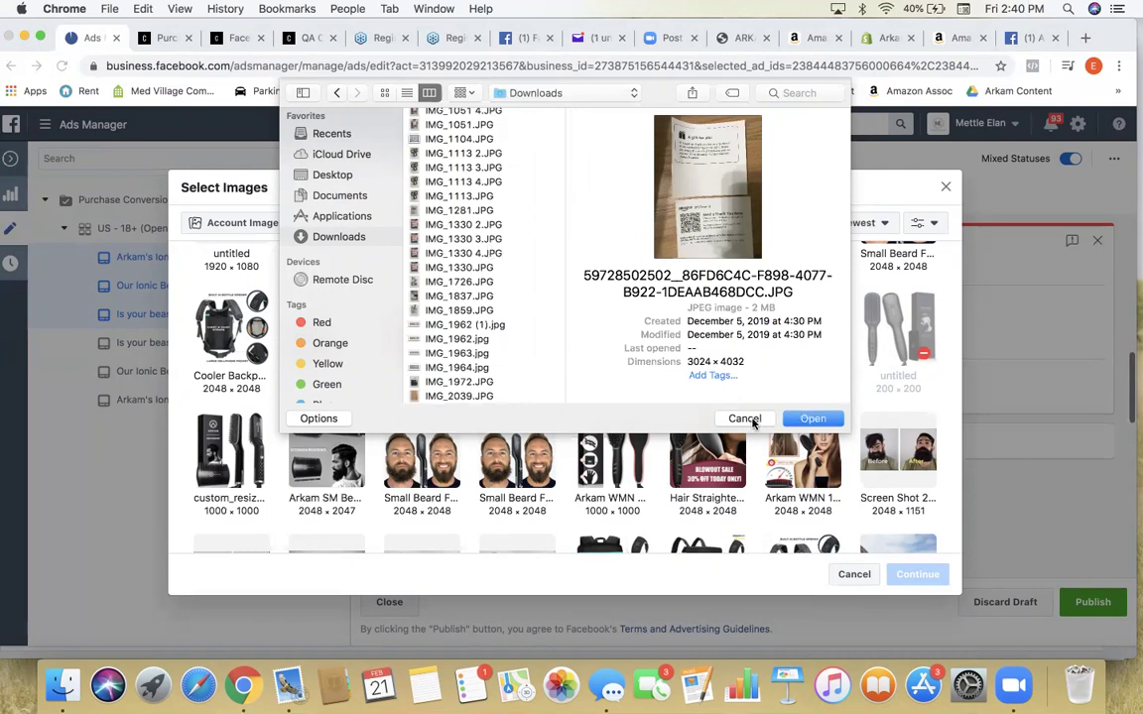
Step: Replace the older existing Arkam Edit 4 copy.mp4 with the newer file being moved
left_click_drag(1115, 24, 1058, 379)
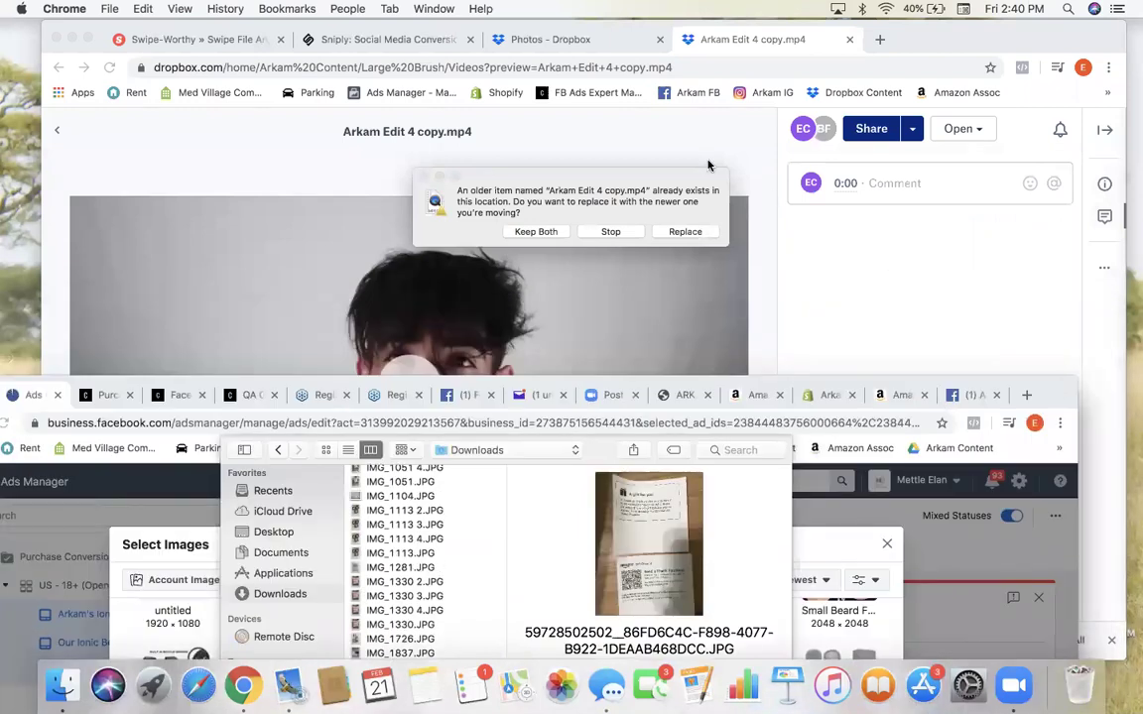
left_click(647, 187)
left_click(685, 231)
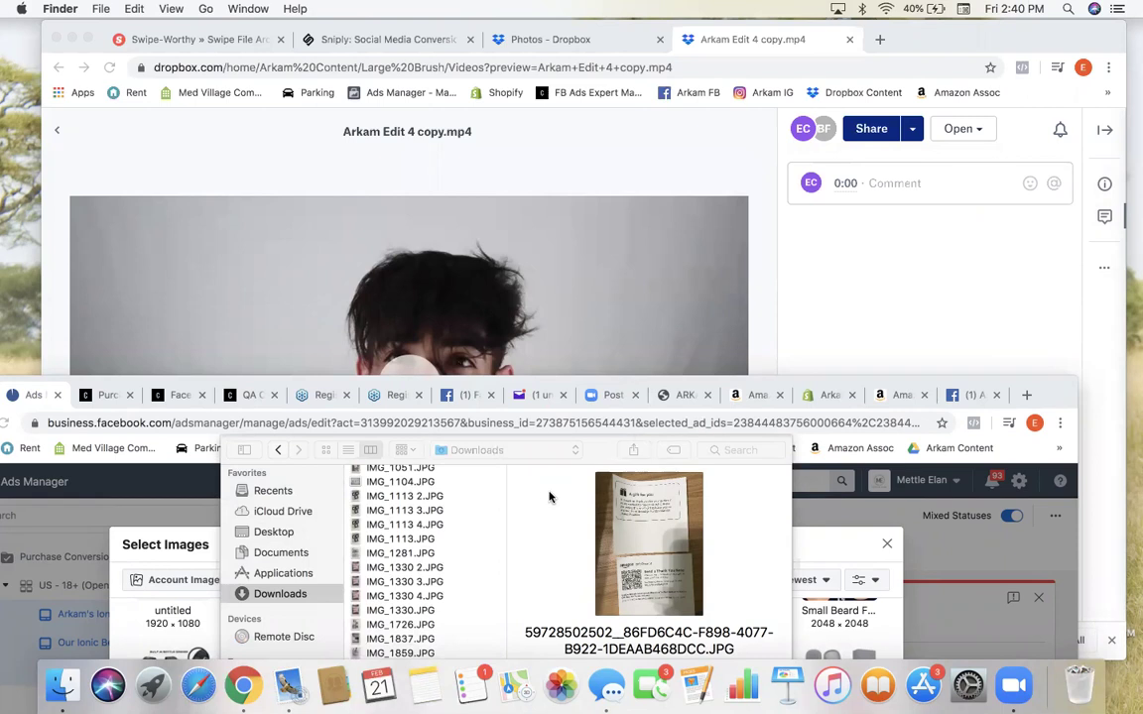
Step: Copy the name "Arkam Edit 4 copy" from Dropbox and search the Mac for it in the upload dialog
left_click_drag(343, 131, 446, 132)
key("super+c")
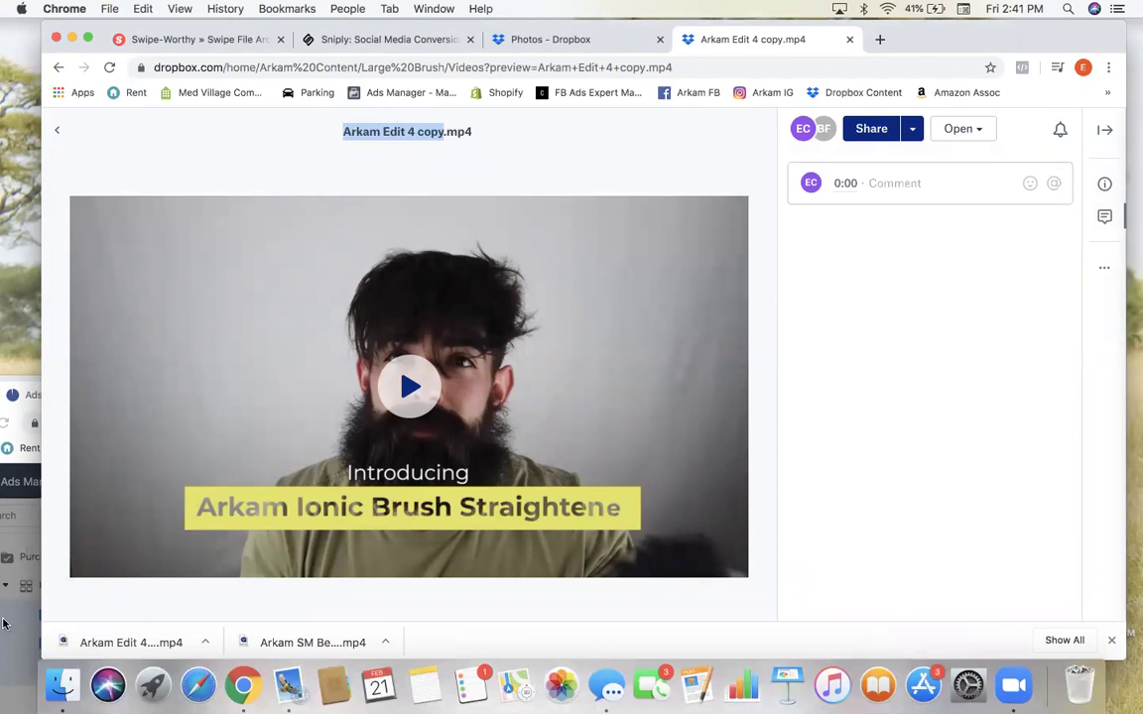
left_click(6, 561)
left_click_drag(1055, 274, 1060, 82)
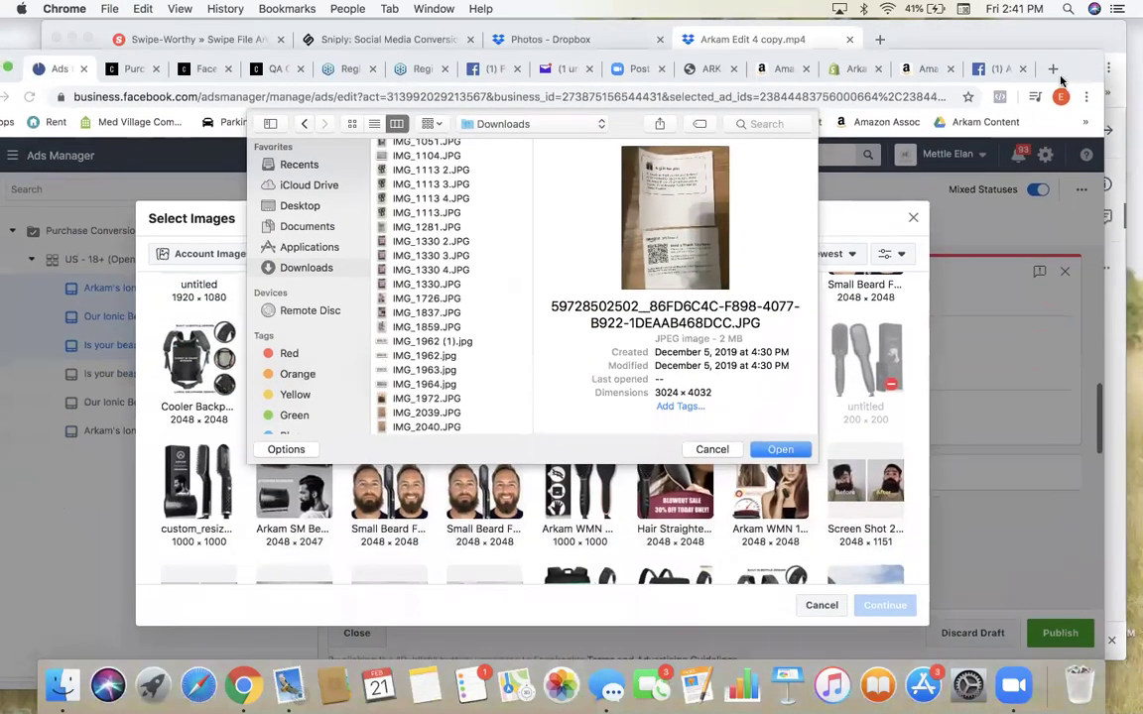
left_click(771, 126)
key("super+v")
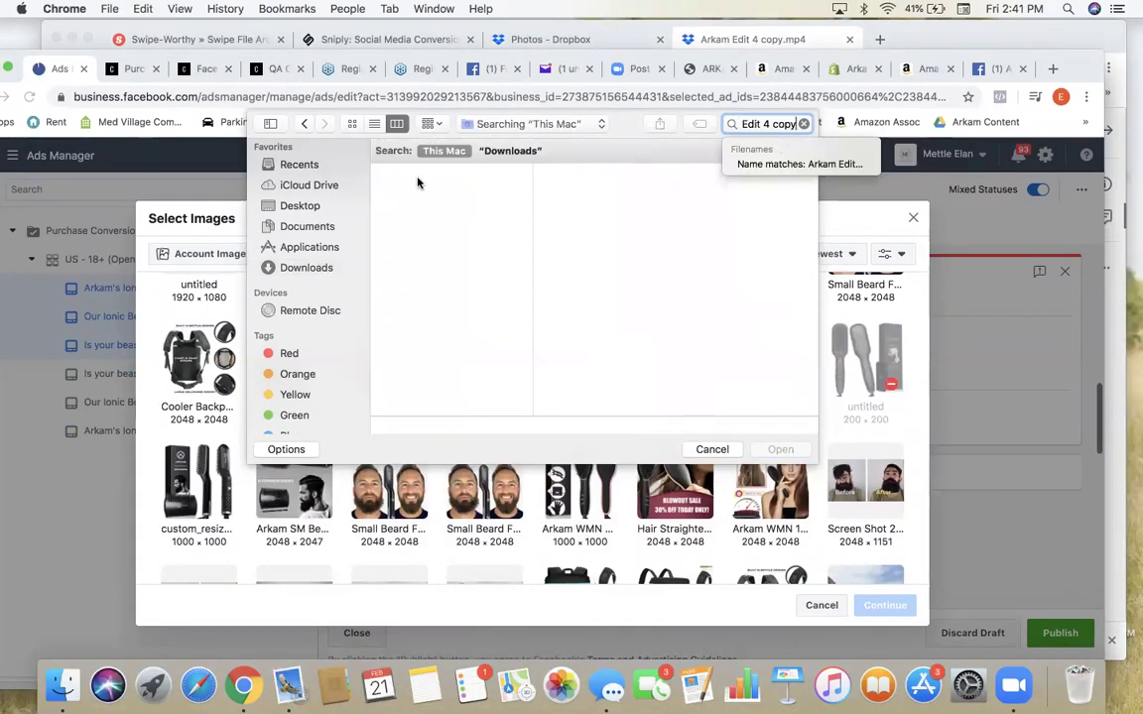
left_click(336, 167)
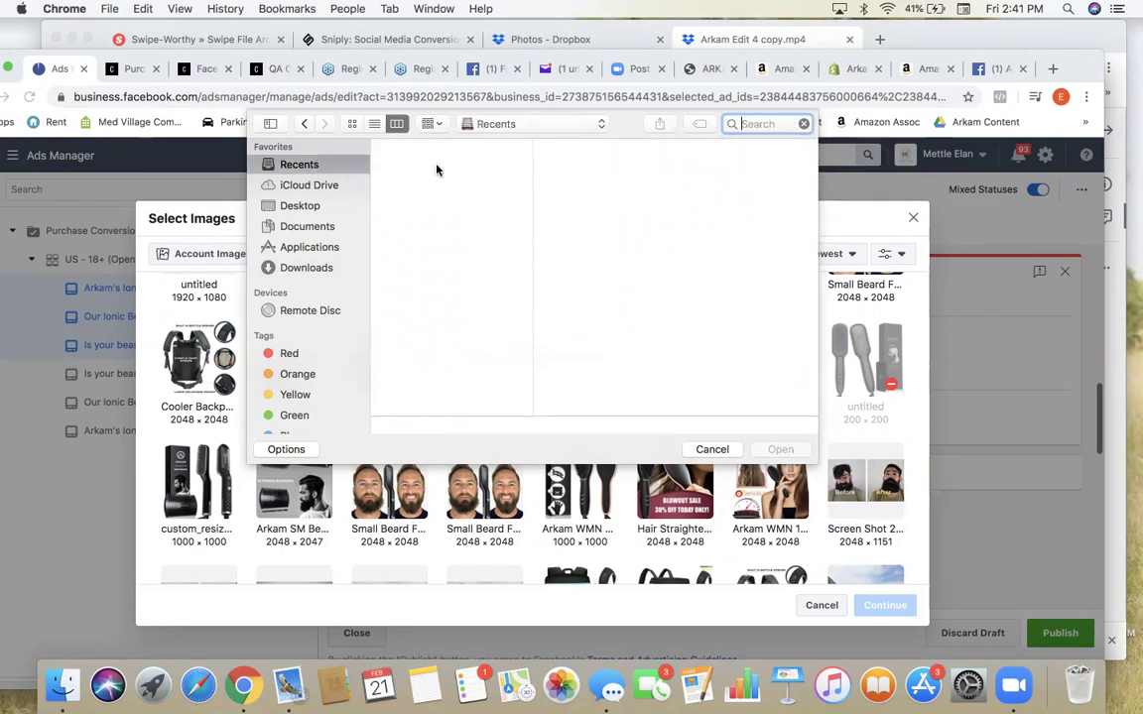
key("super+v")
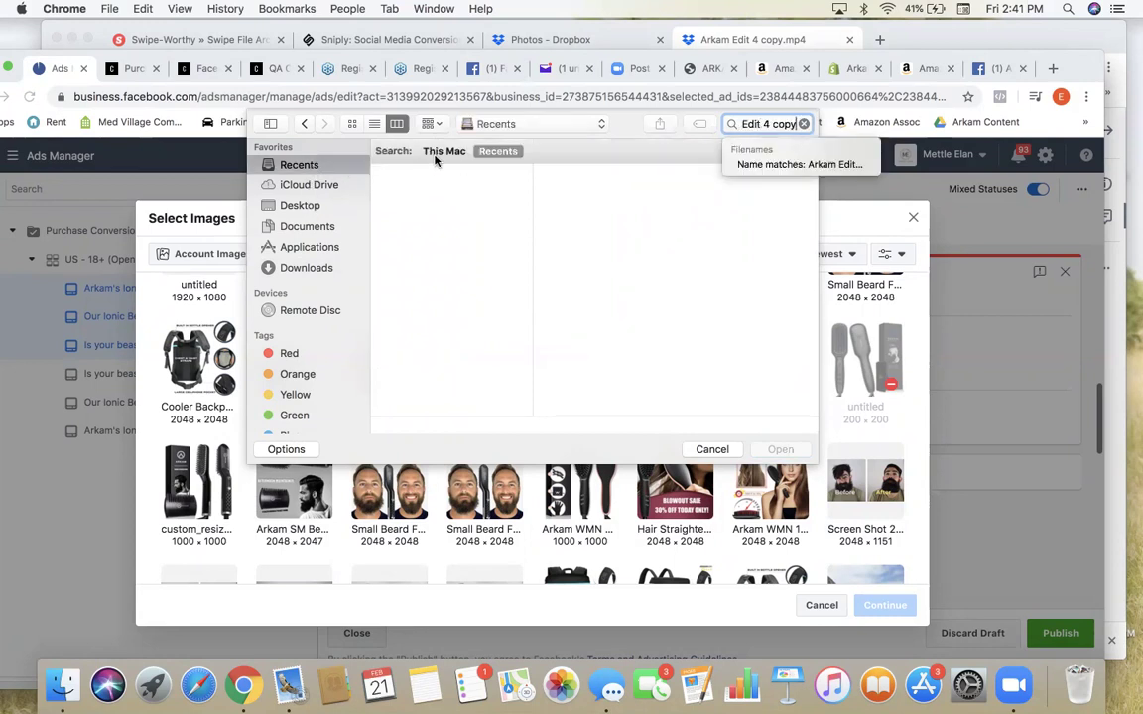
left_click_drag(760, 123, 713, 127)
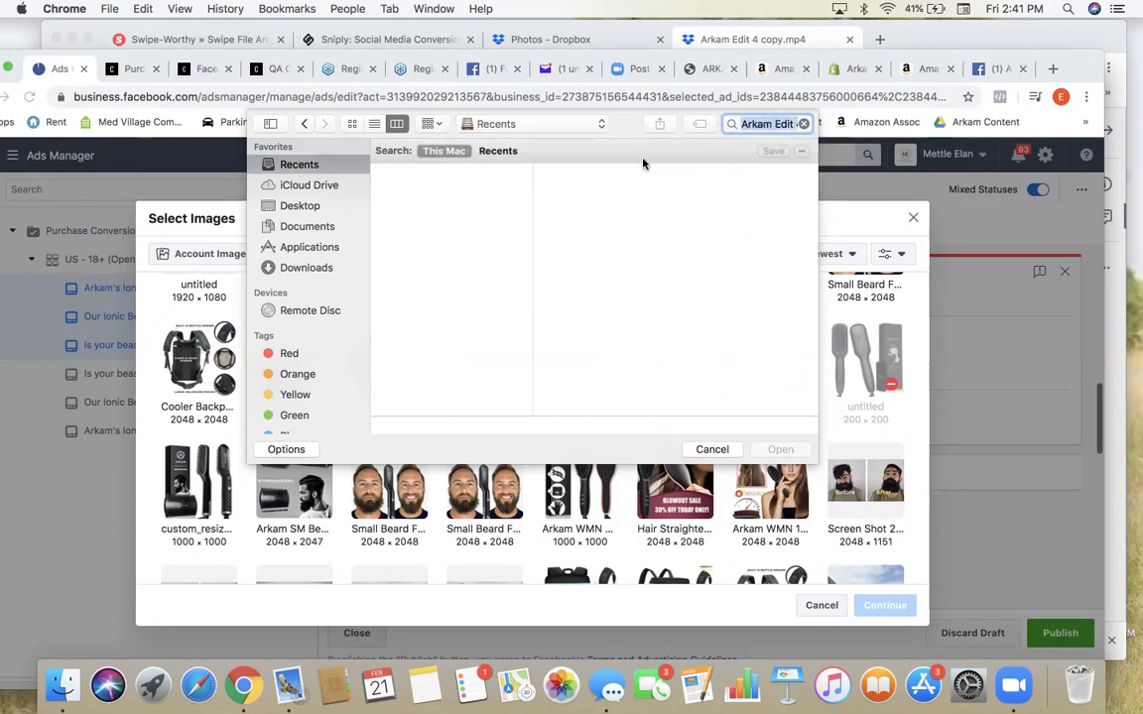
key("super+v")
left_click_drag(770, 124, 696, 131)
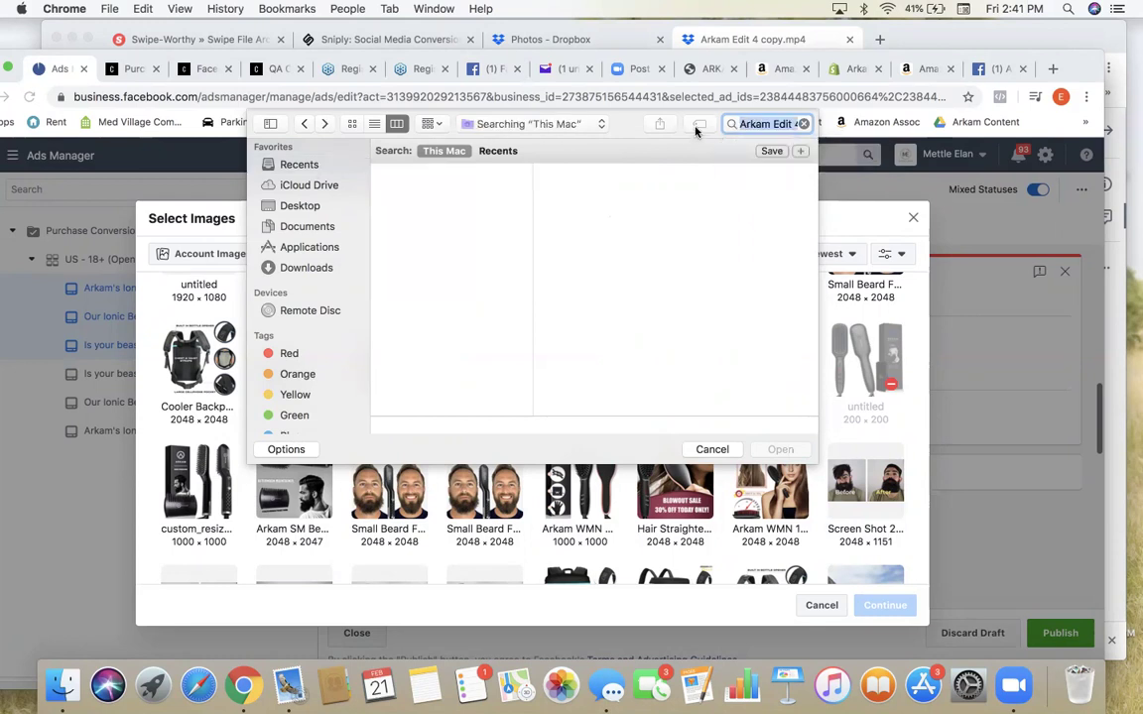
left_click(711, 448)
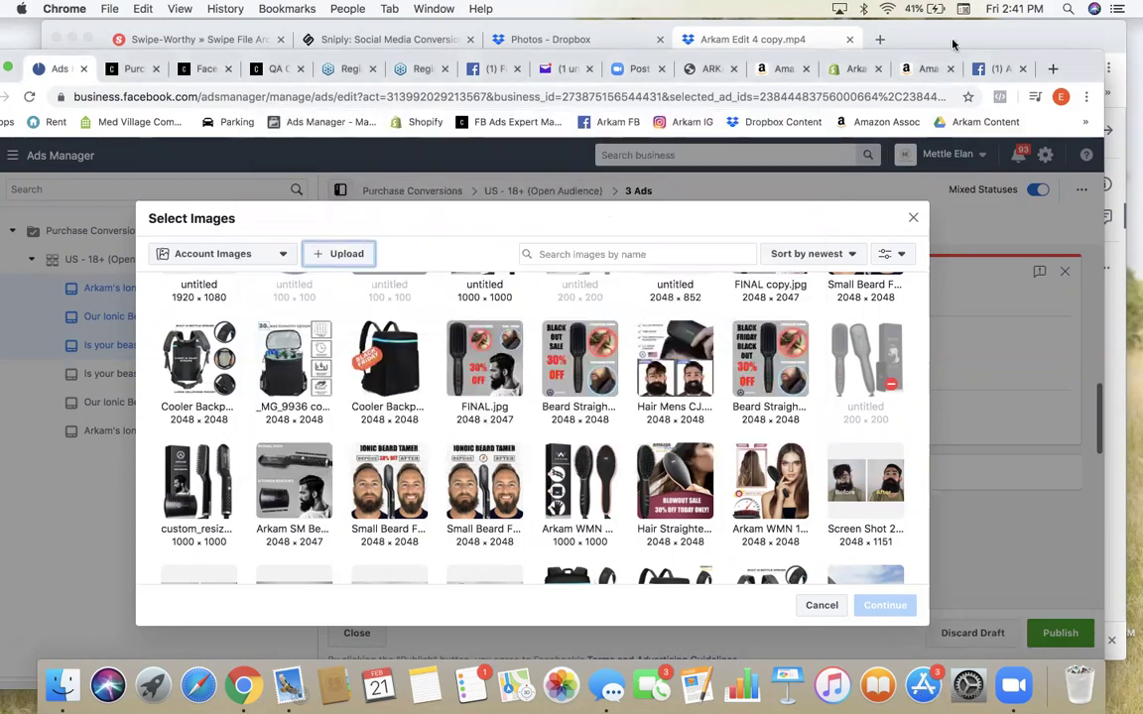
Step: Download Arkam Edit 4 copy.mp4 from Dropbox again and return to the Ads Manager window
left_click(794, 39)
left_click(1104, 268)
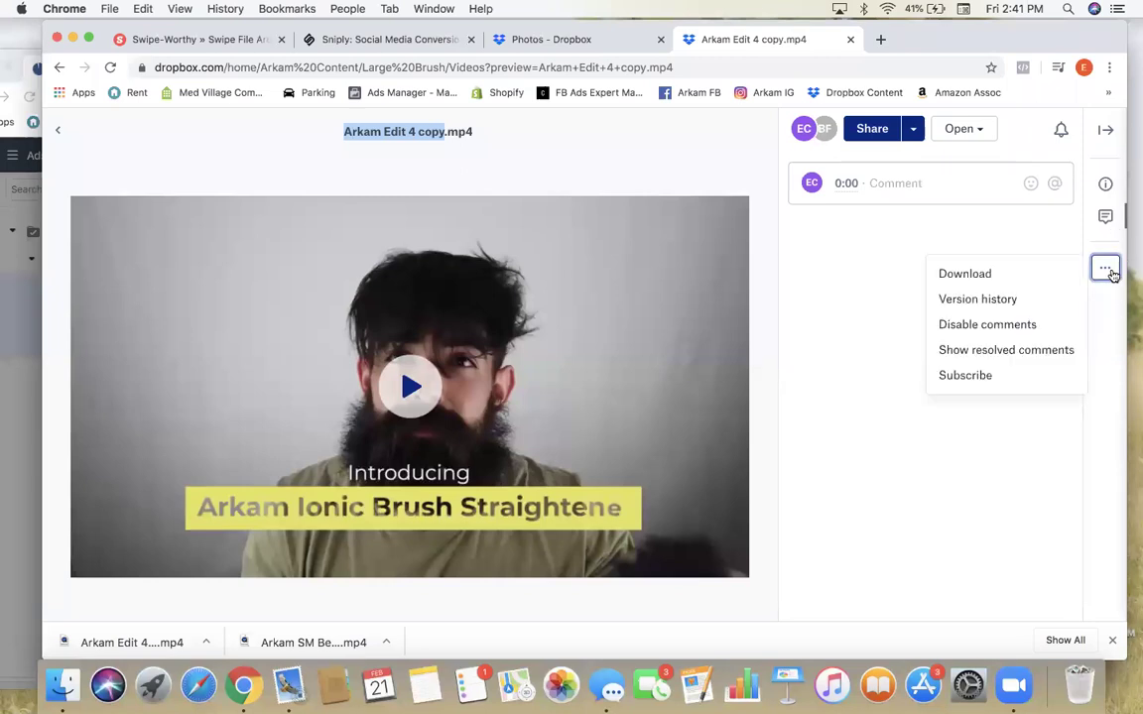
left_click(980, 274)
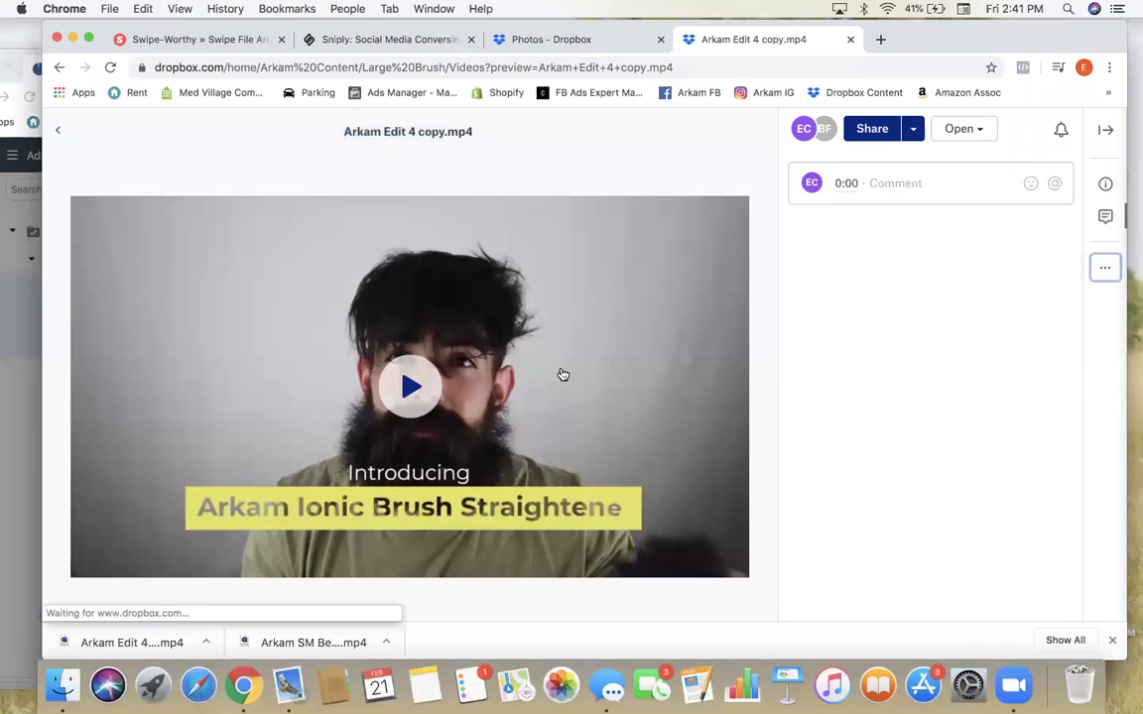
left_click(3, 430)
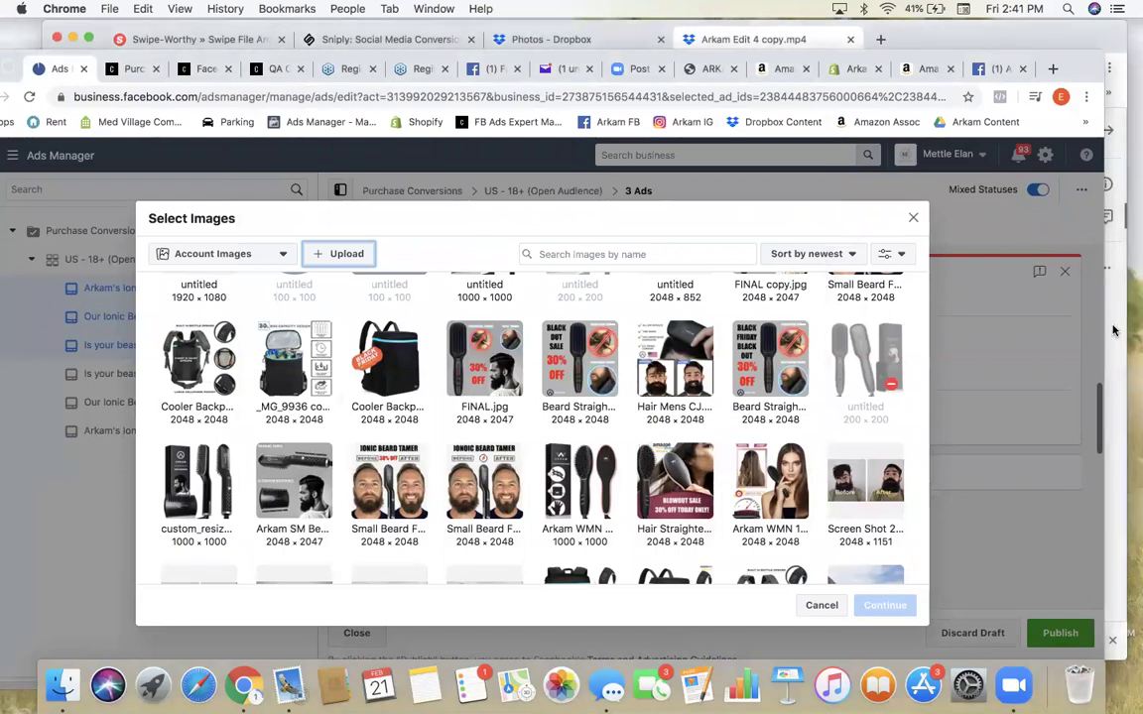
left_click(1131, 320)
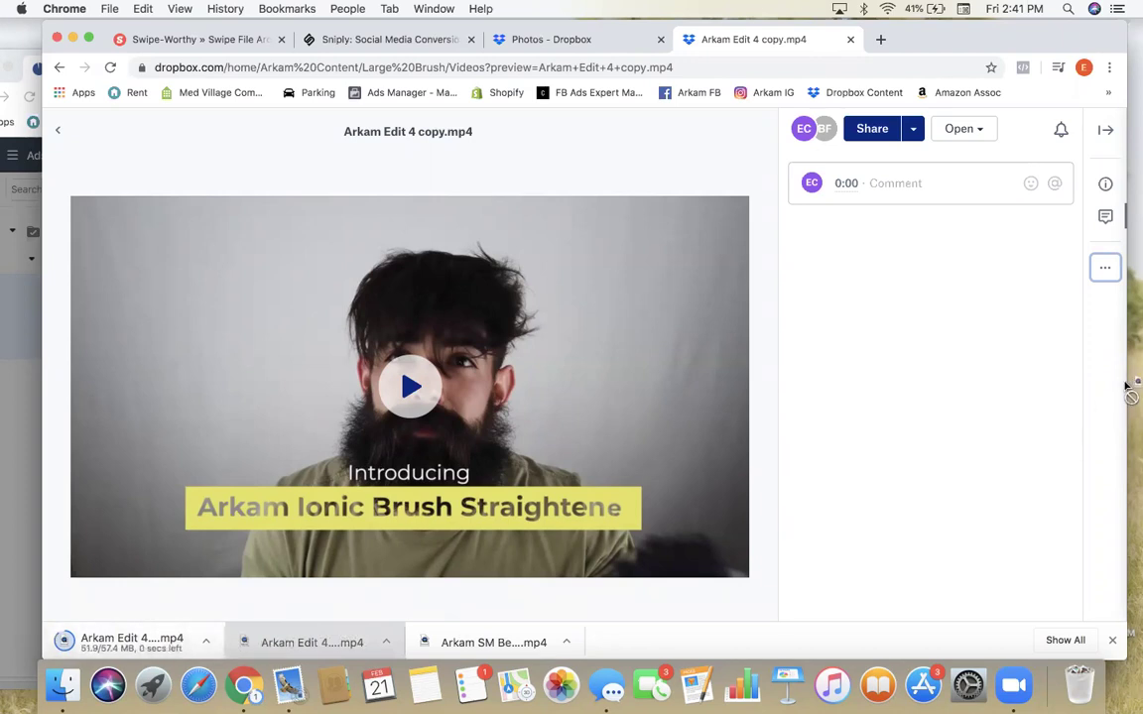
right_click(285, 645)
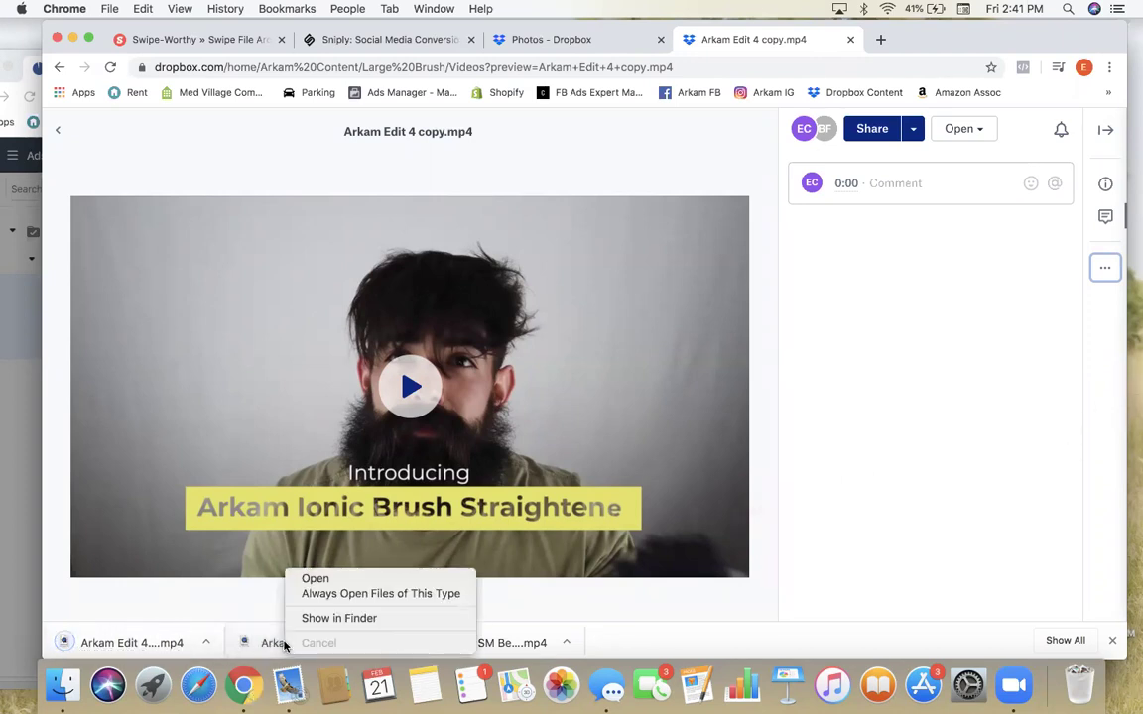
left_click(28, 548)
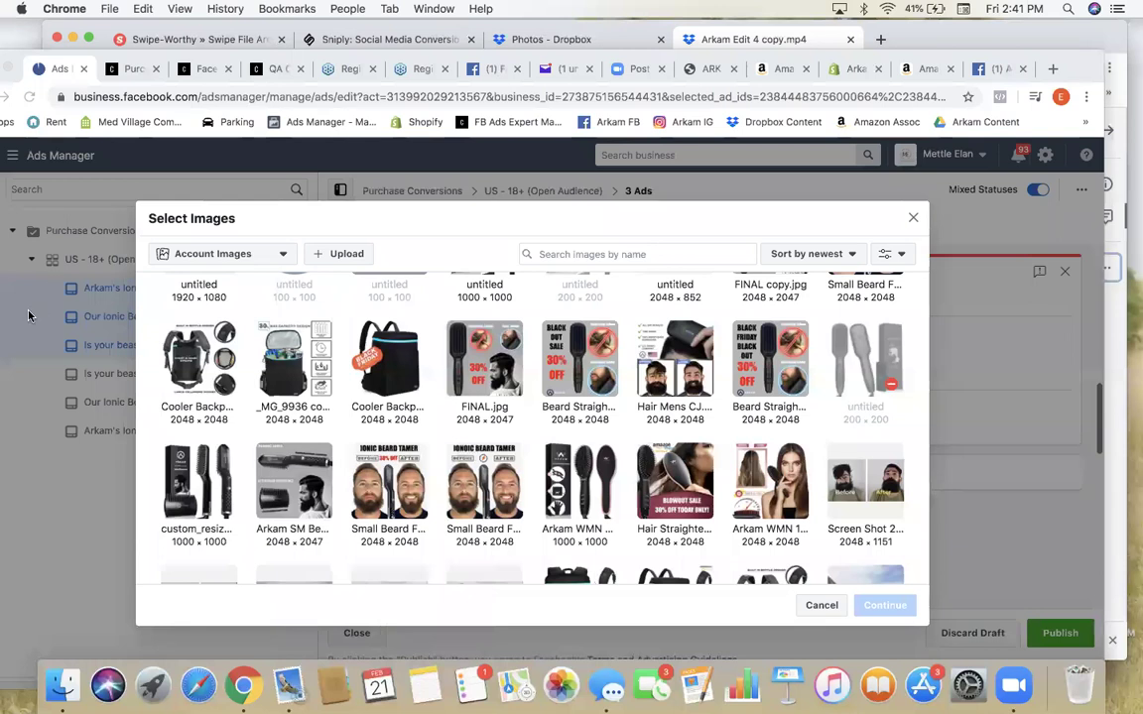
Step: Check whether the Desktop video can be picked for image upload, and close the image selection
left_click(342, 255)
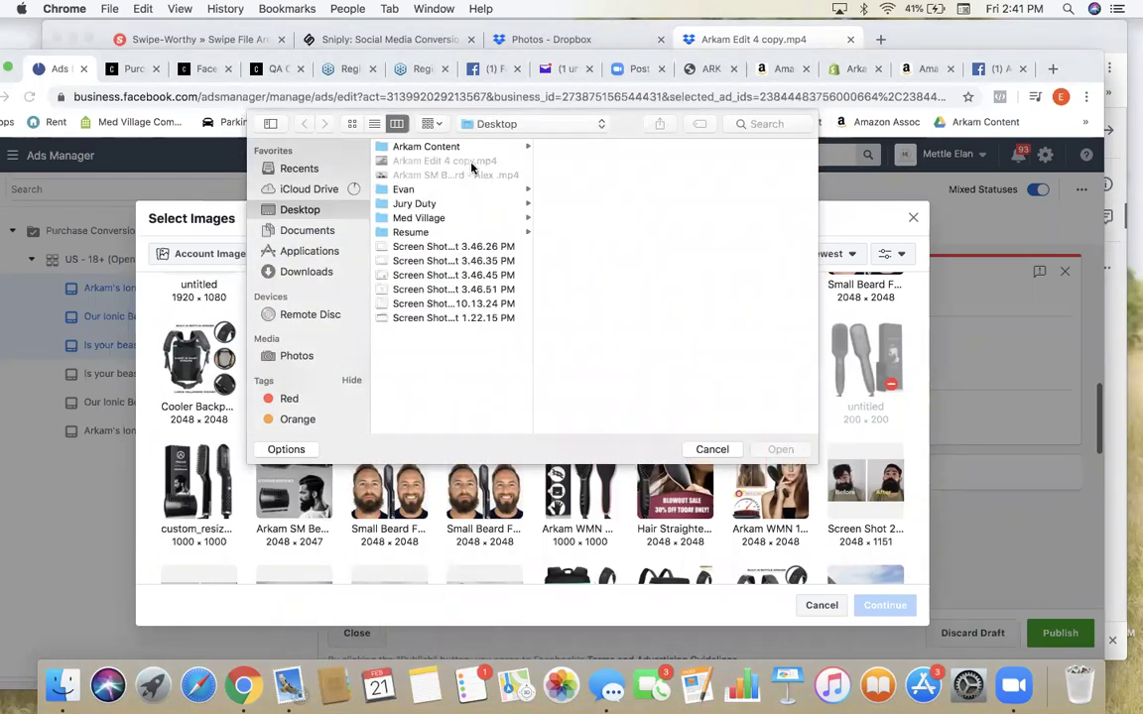
left_click(717, 449)
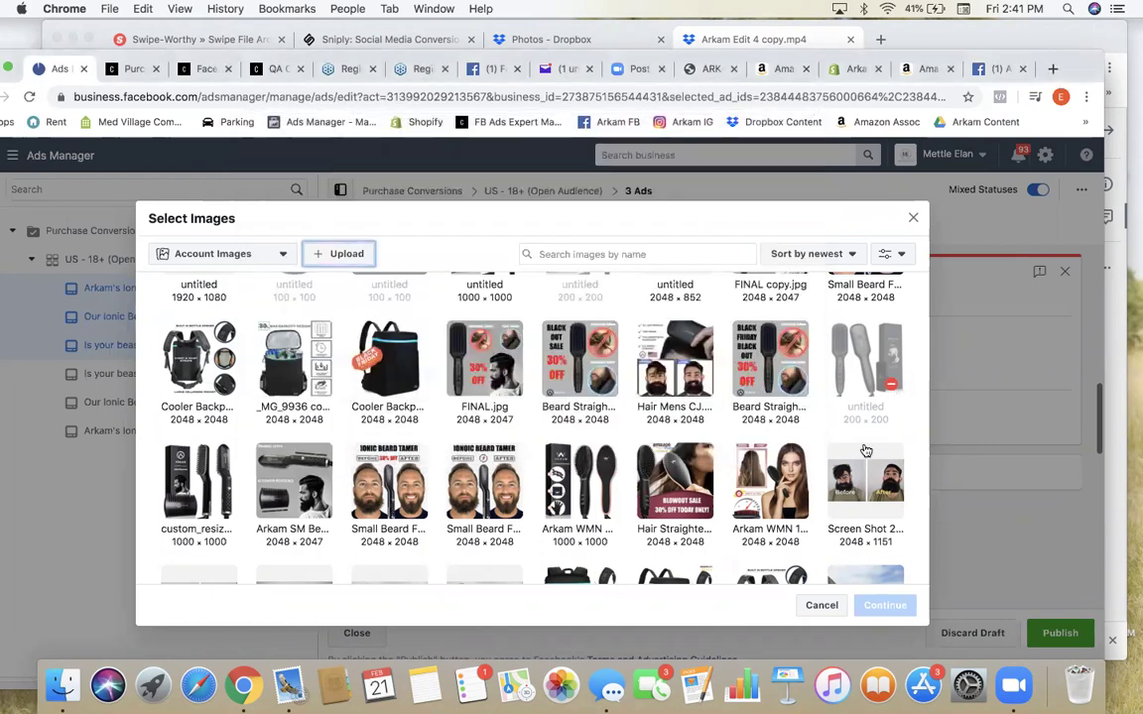
left_click(831, 606)
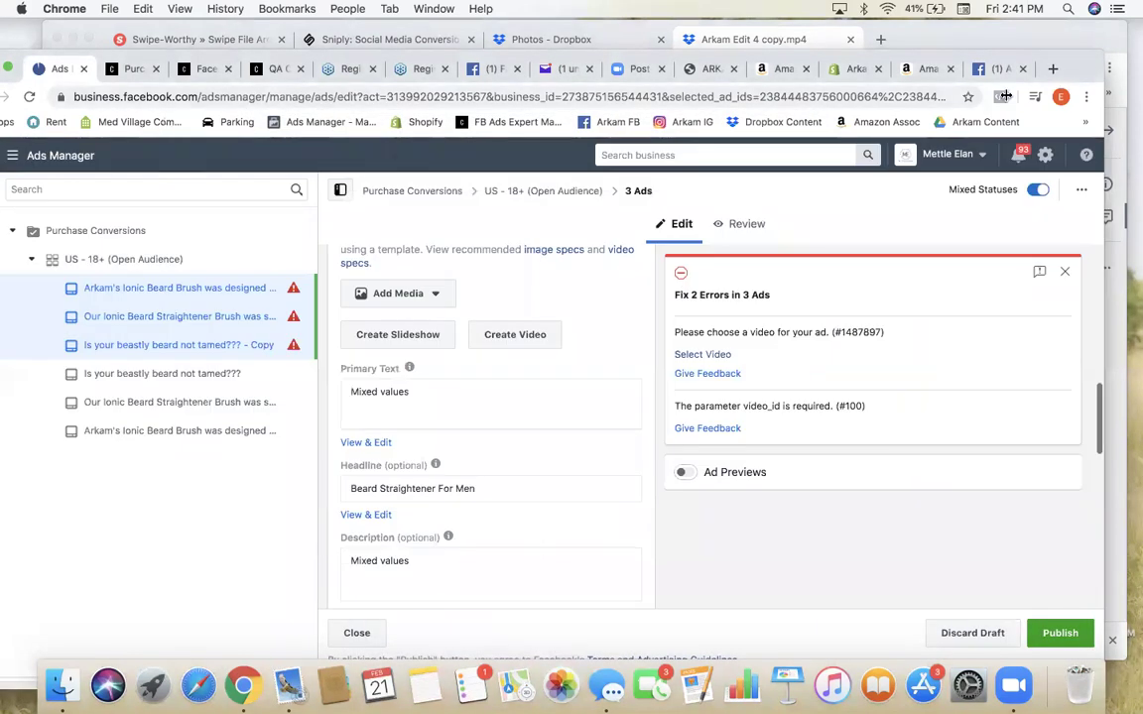
Step: Open the Ads Manager campaigns page in a new browser tab and reposition the window
left_click(1052, 68)
type("bus")
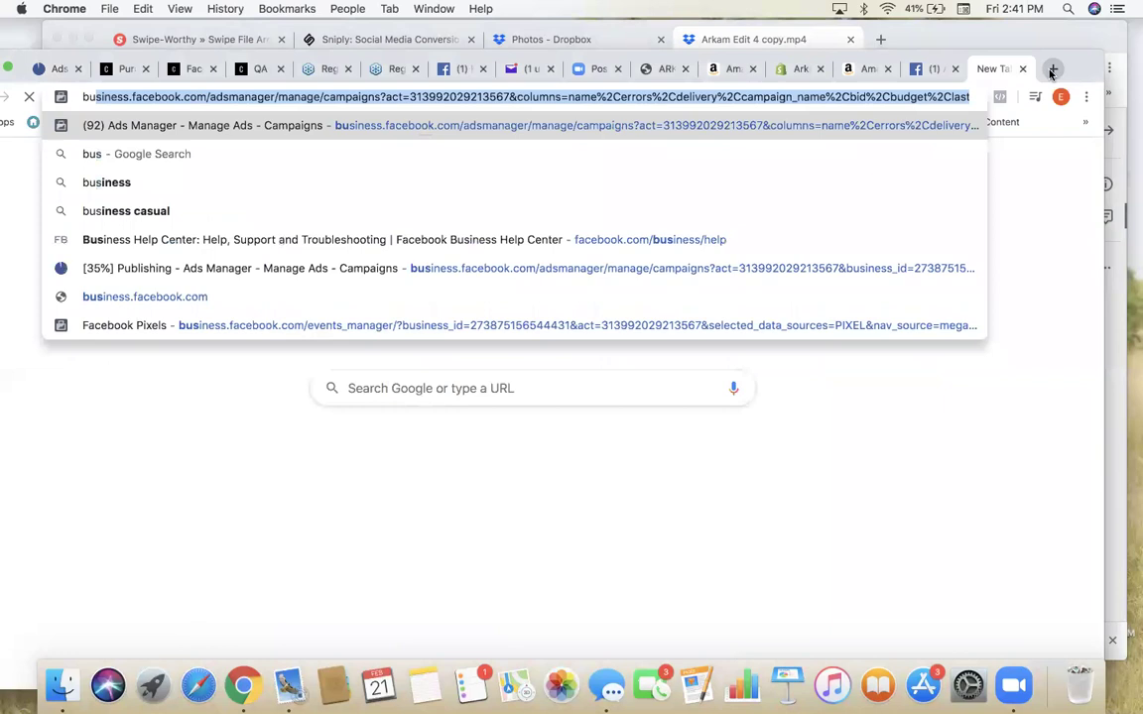
type("i")
key("Return")
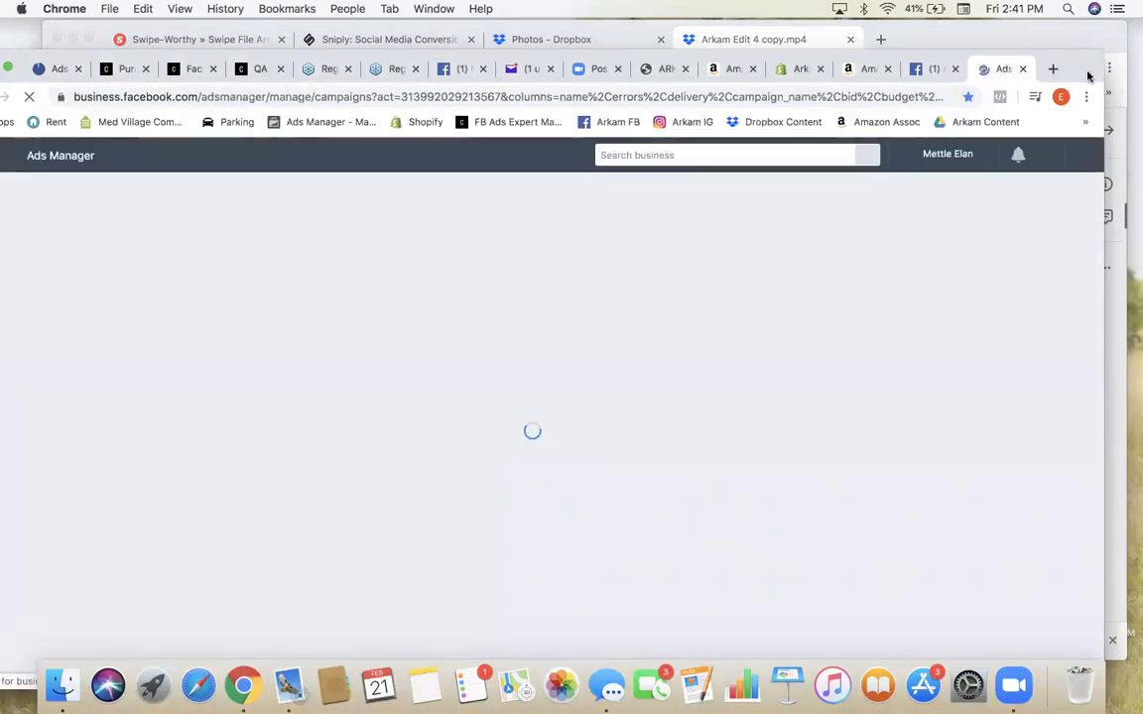
left_click_drag(1085, 69, 1133, 38)
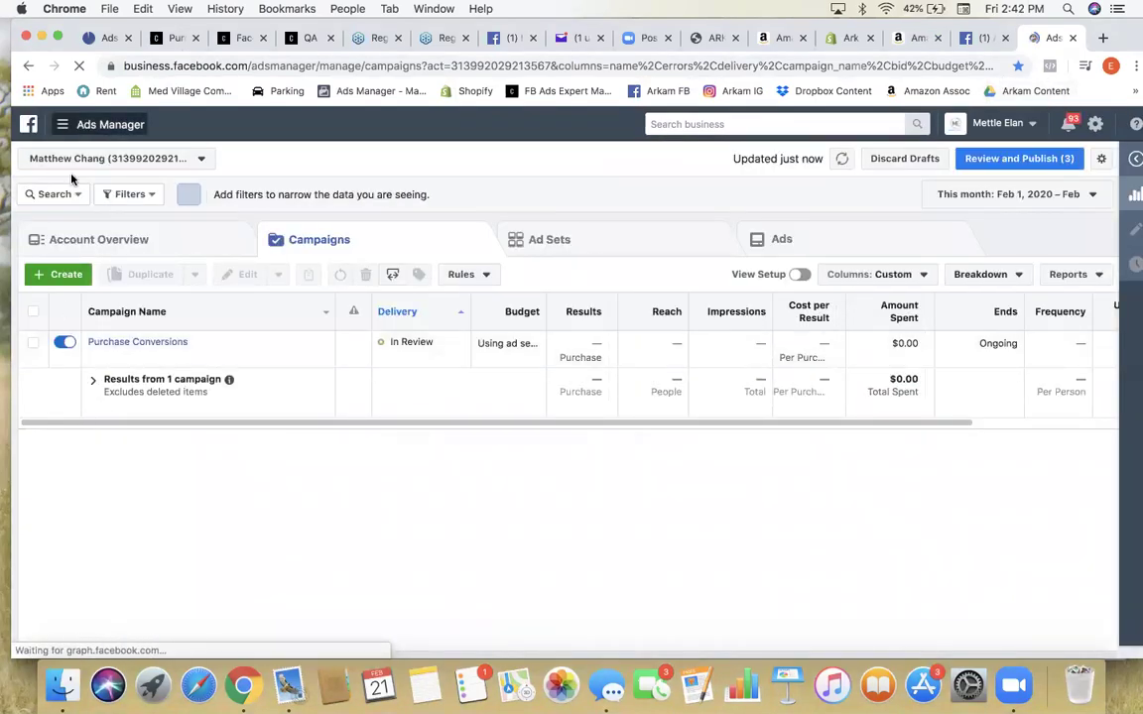
Step: Upload Arkam Edit 4 copy.mp4 from the Desktop to the ad account's video asset library
left_click(87, 128)
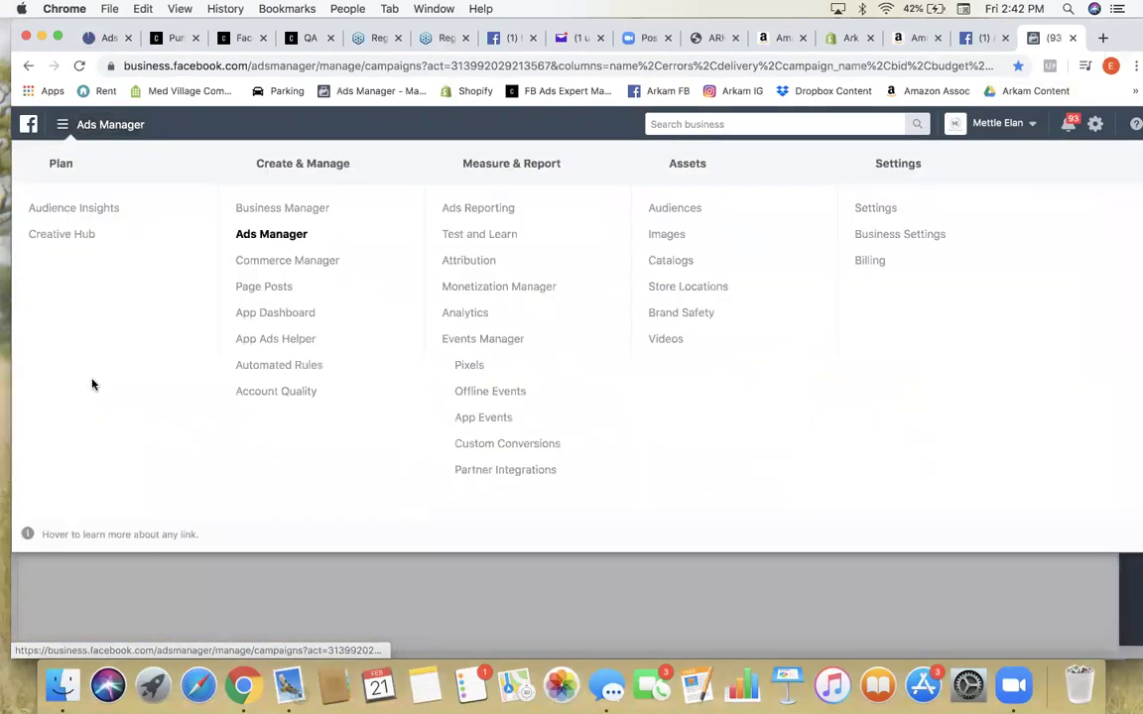
left_click(665, 235)
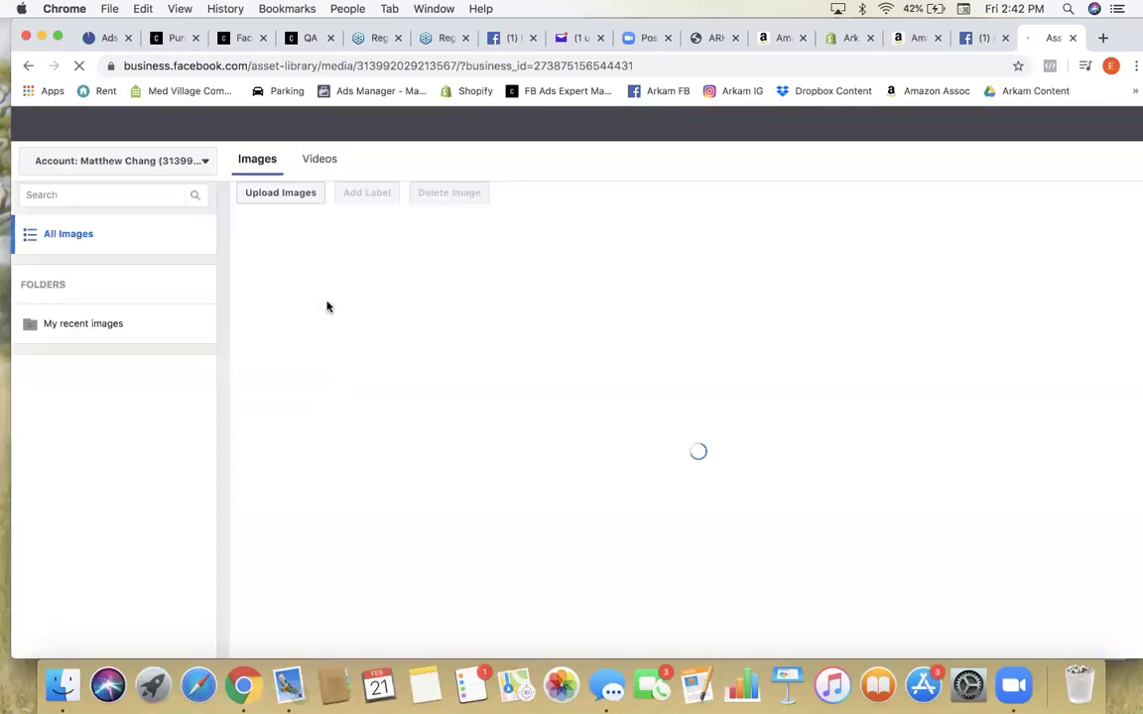
mouse_move(288, 259)
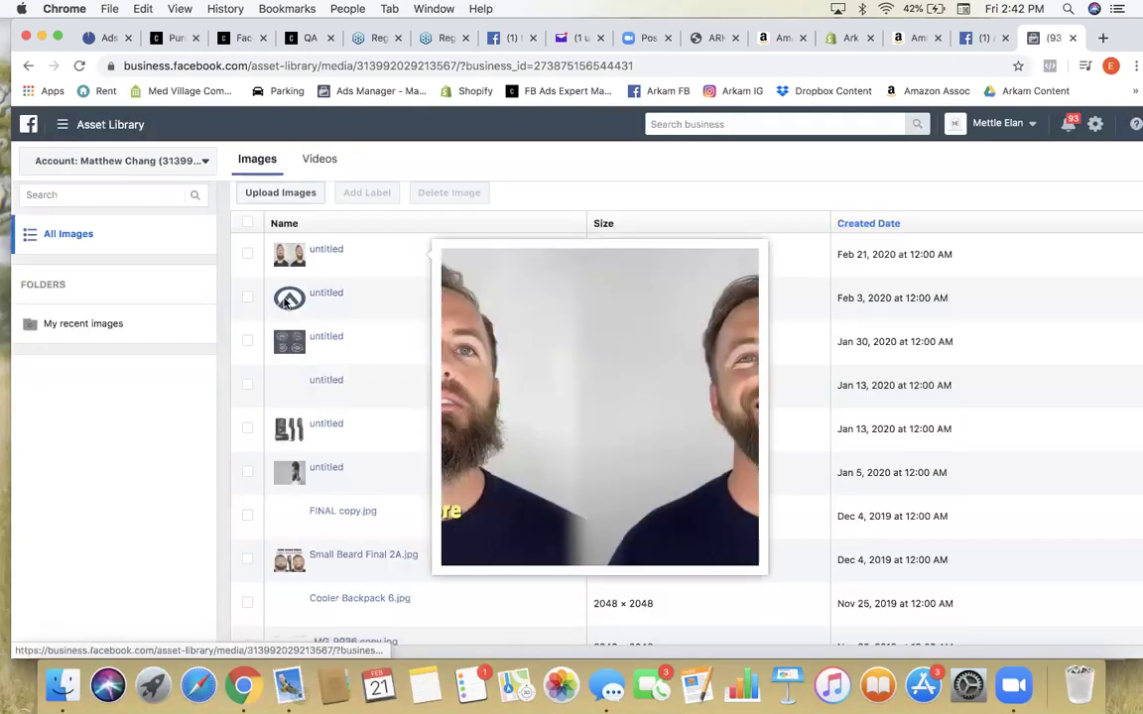
left_click(327, 161)
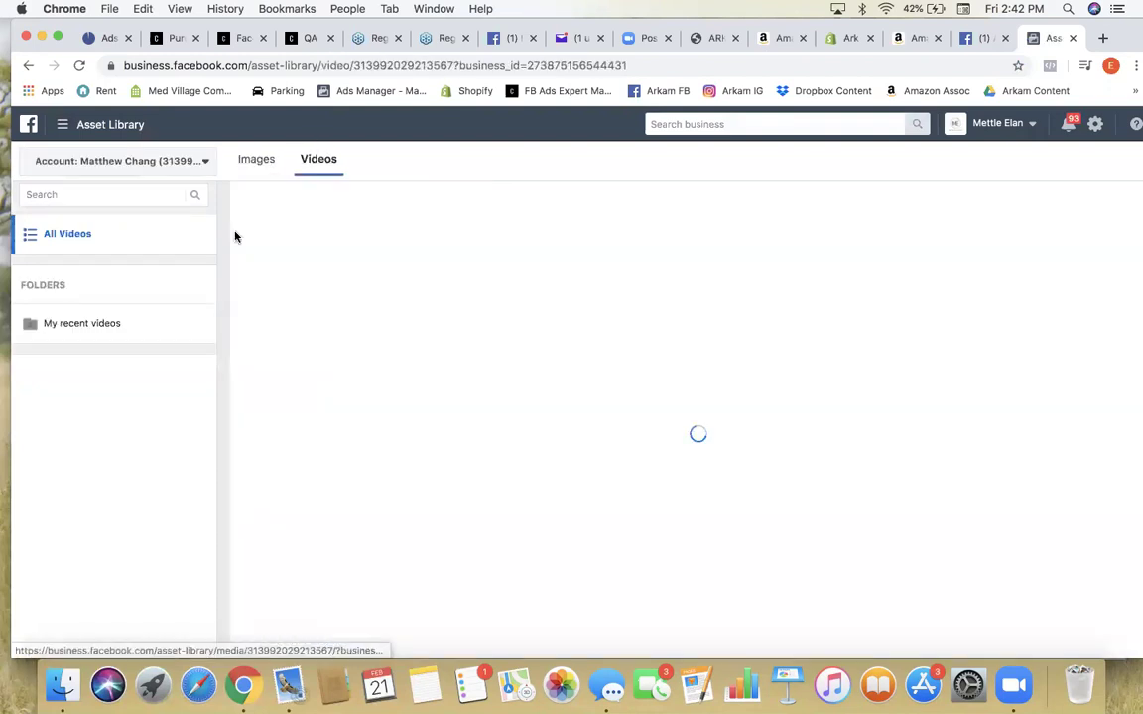
left_click(279, 195)
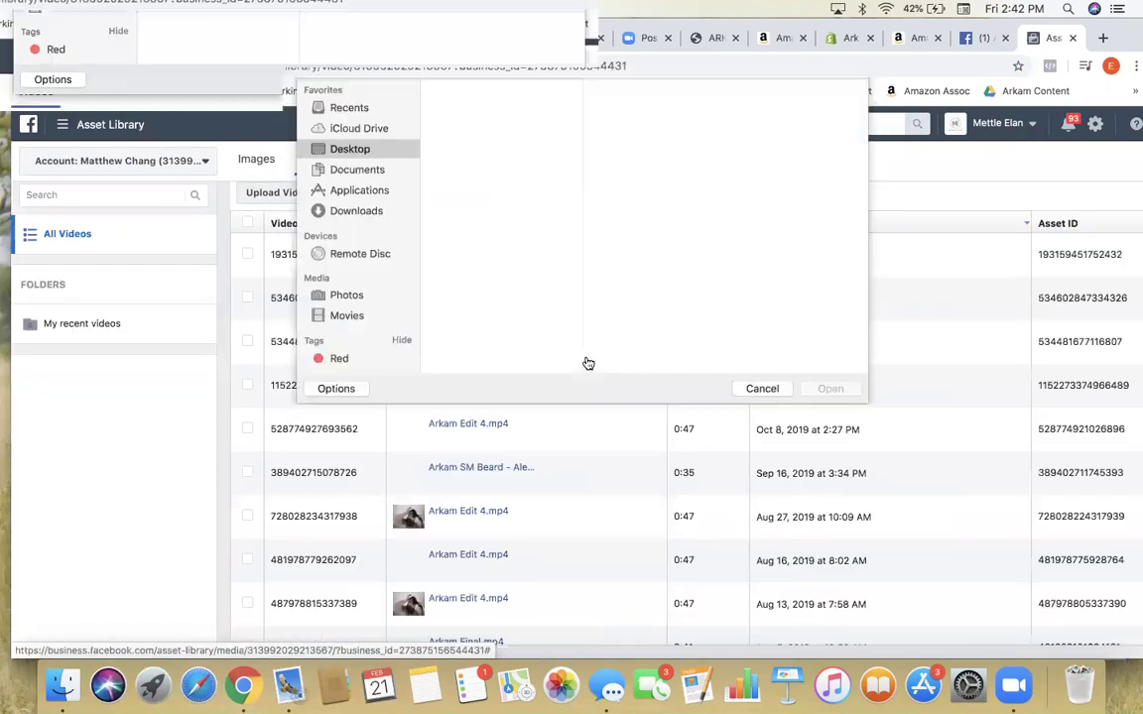
left_click(485, 131)
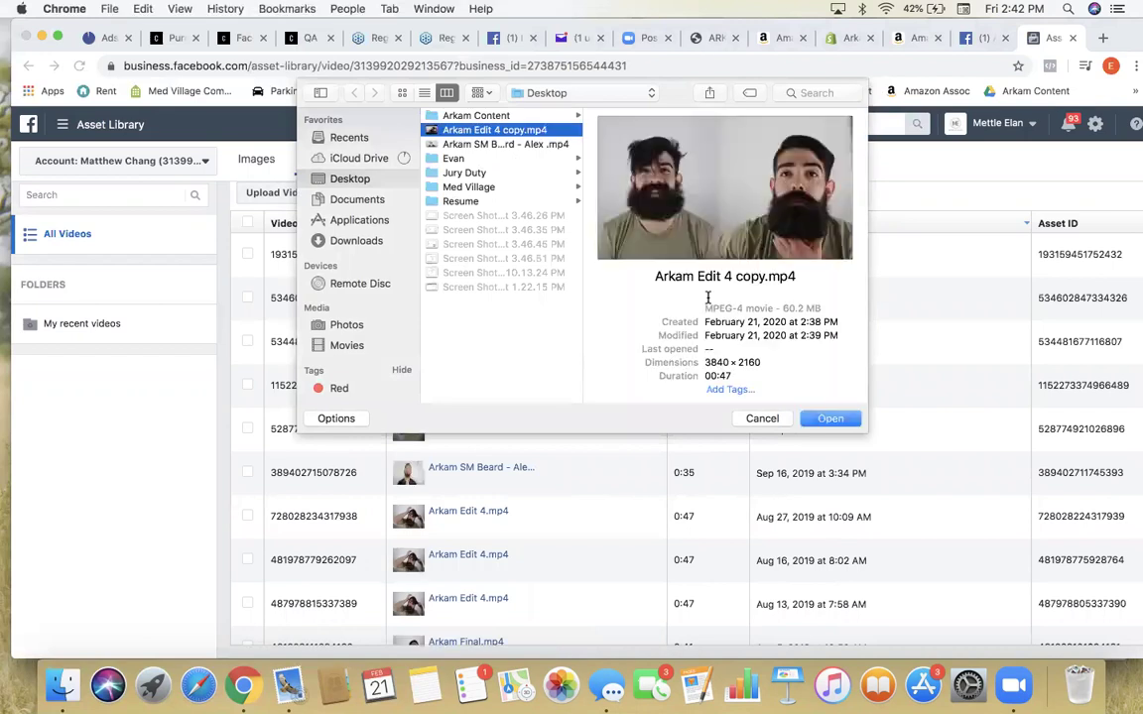
left_click(829, 419)
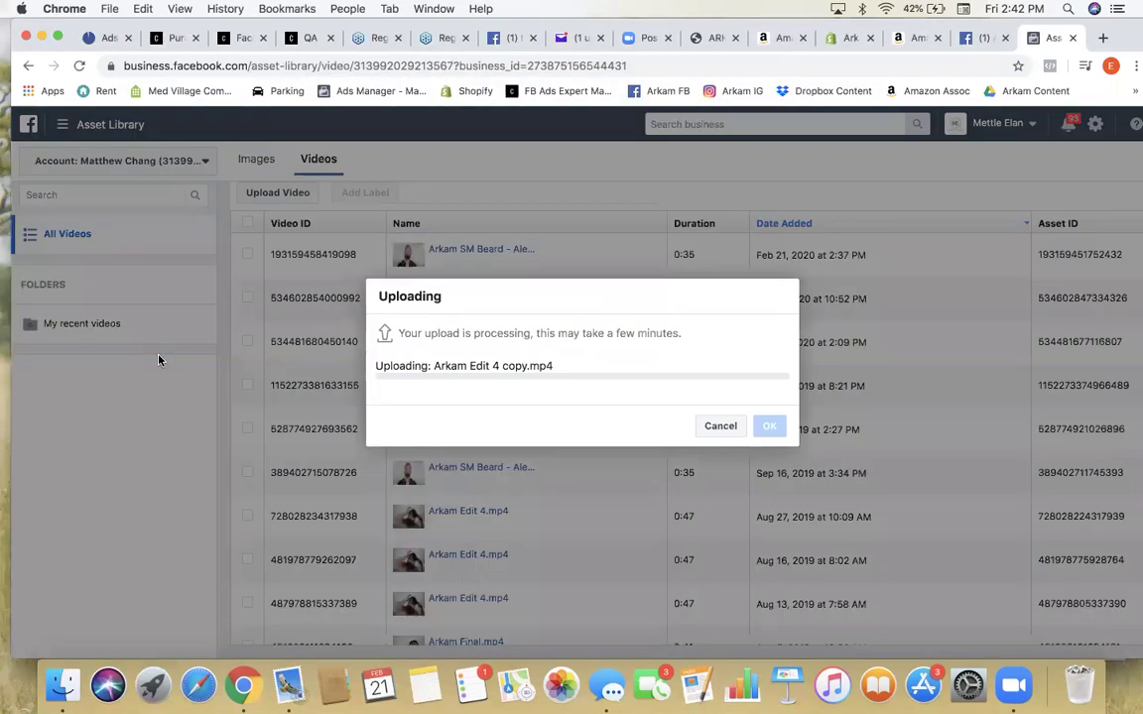
Step: Return to the three-ad draft and add the account video Arkam LG Beard - Q4 Push.mov to the selected ads
left_click(118, 46)
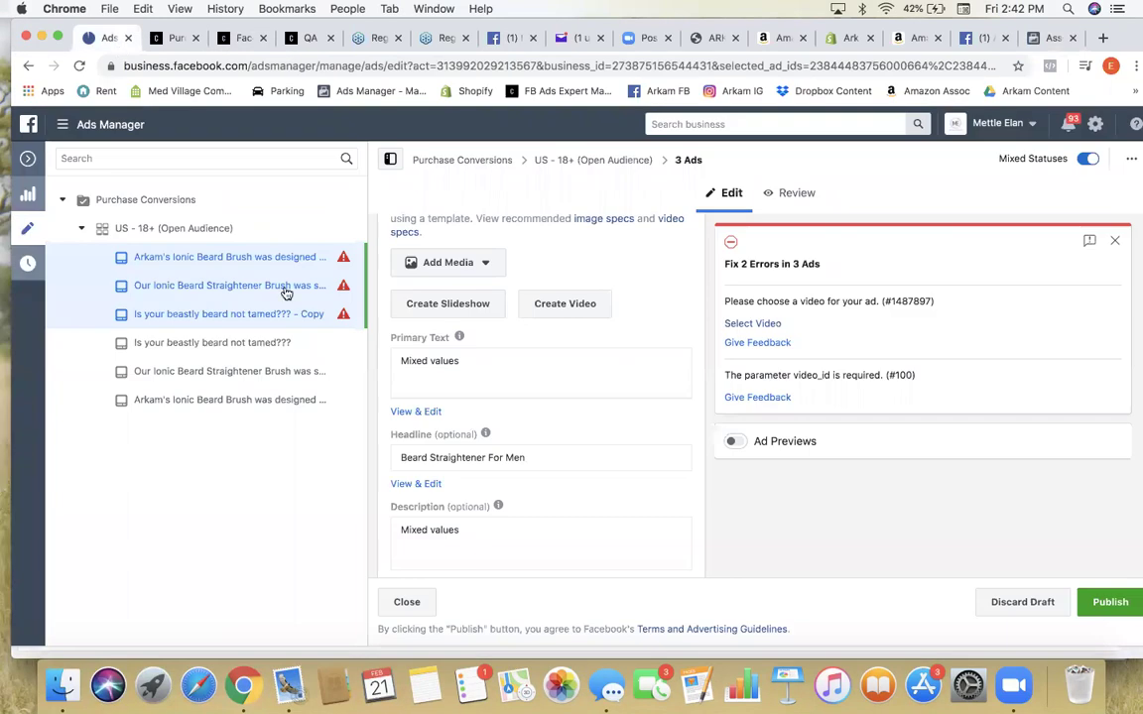
left_click(449, 263)
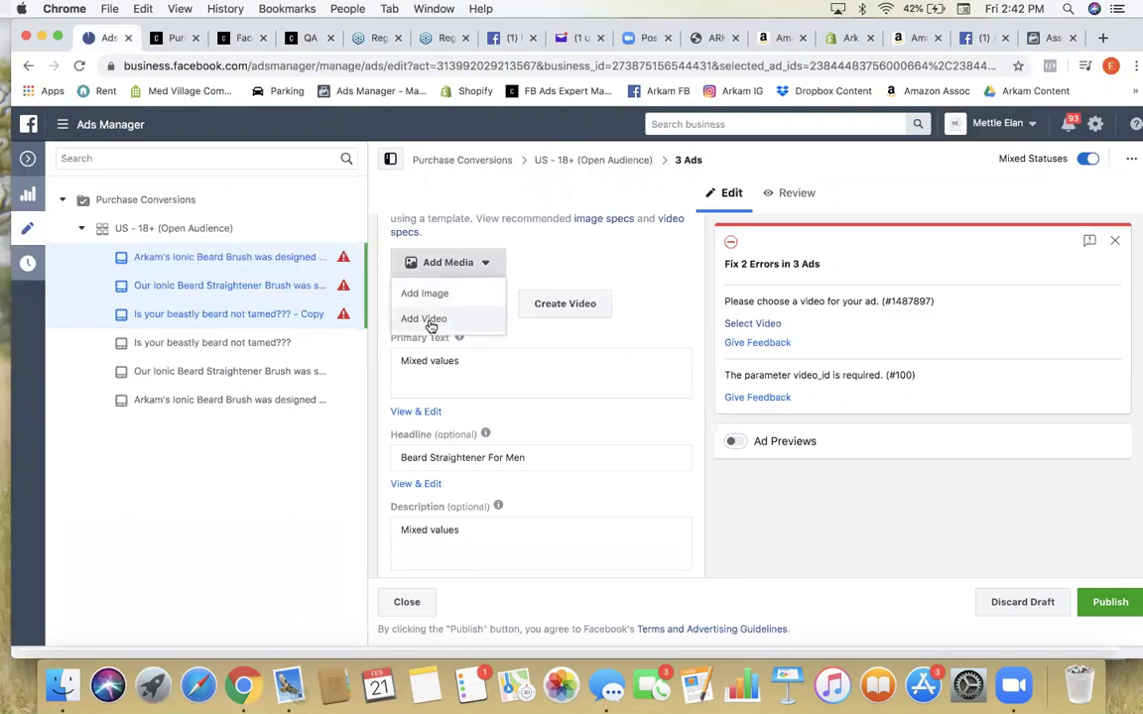
left_click(389, 298)
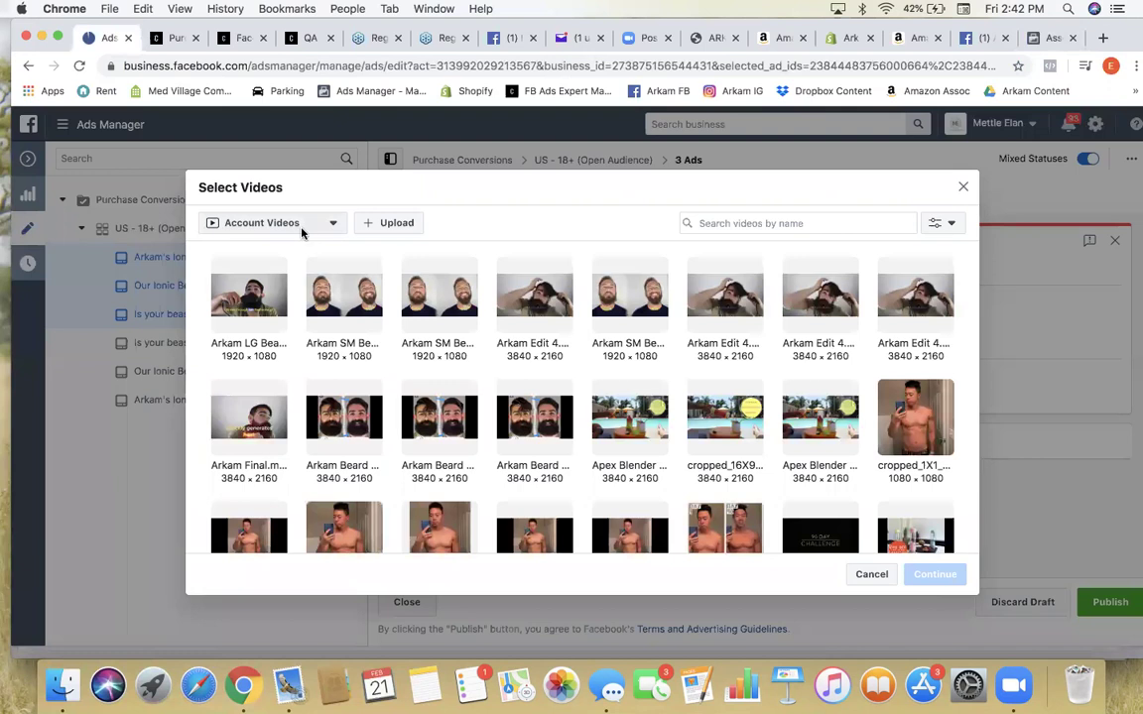
left_click(251, 298)
left_click(910, 569)
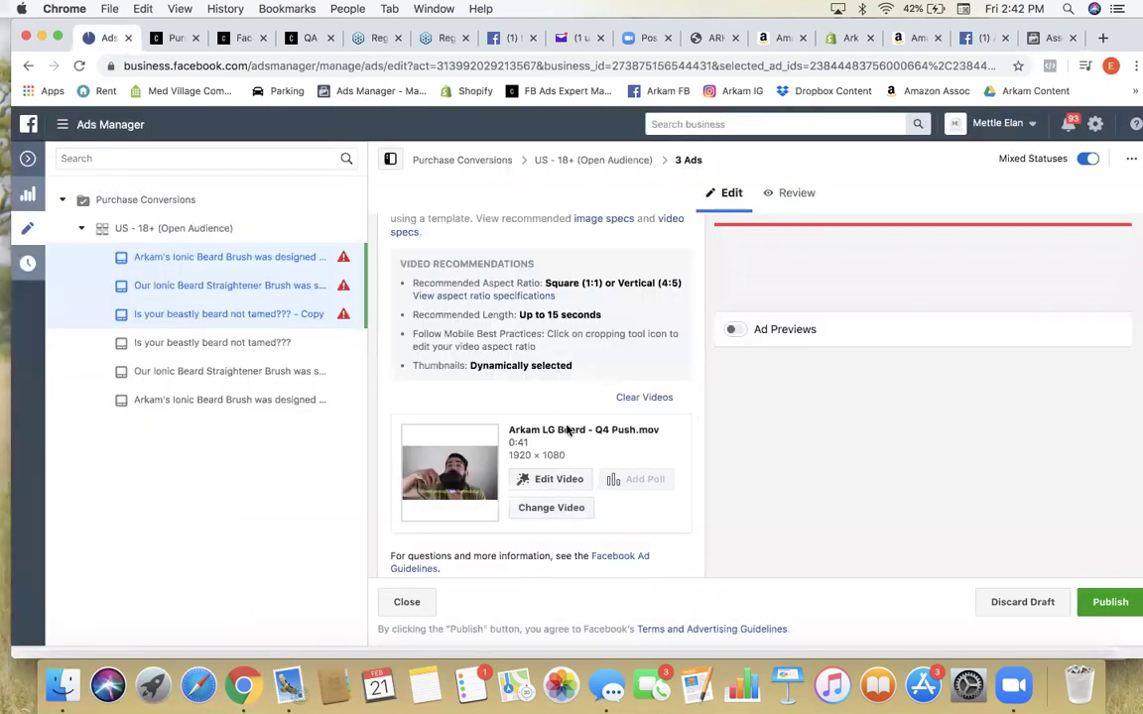
Step: Turn on Ad Previews for the three selected ads and review the mobile News Feed preview
scroll(566, 426, "down", 2)
left_click(754, 243)
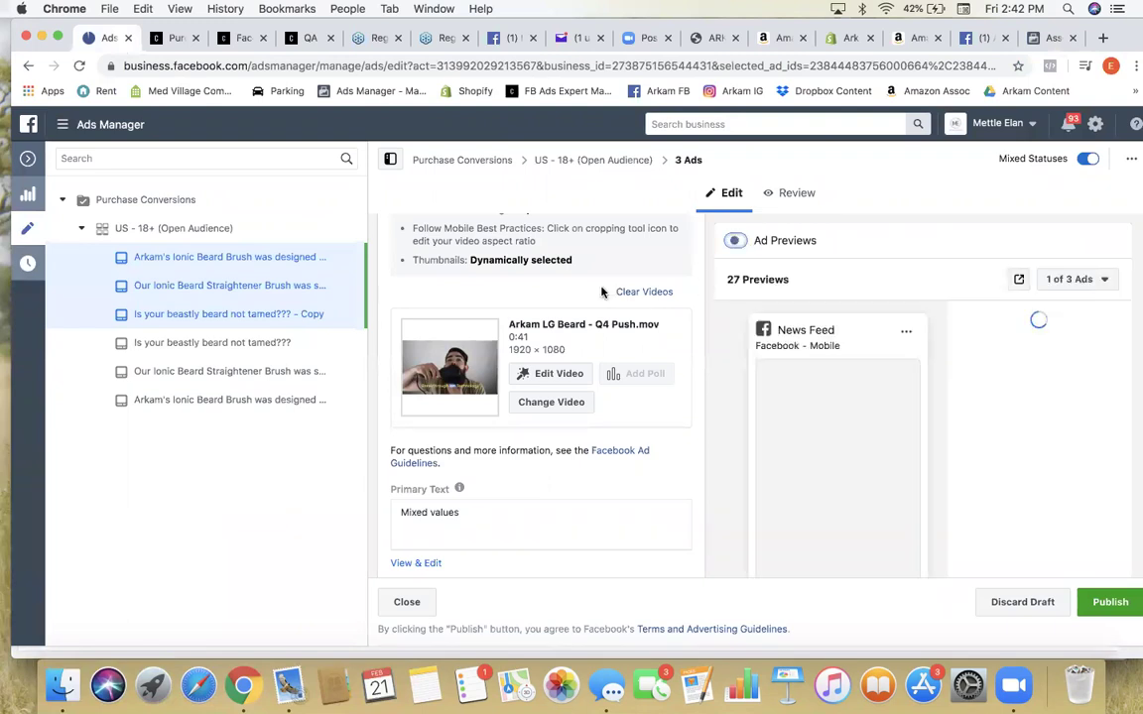
scroll(721, 328, "down", 3)
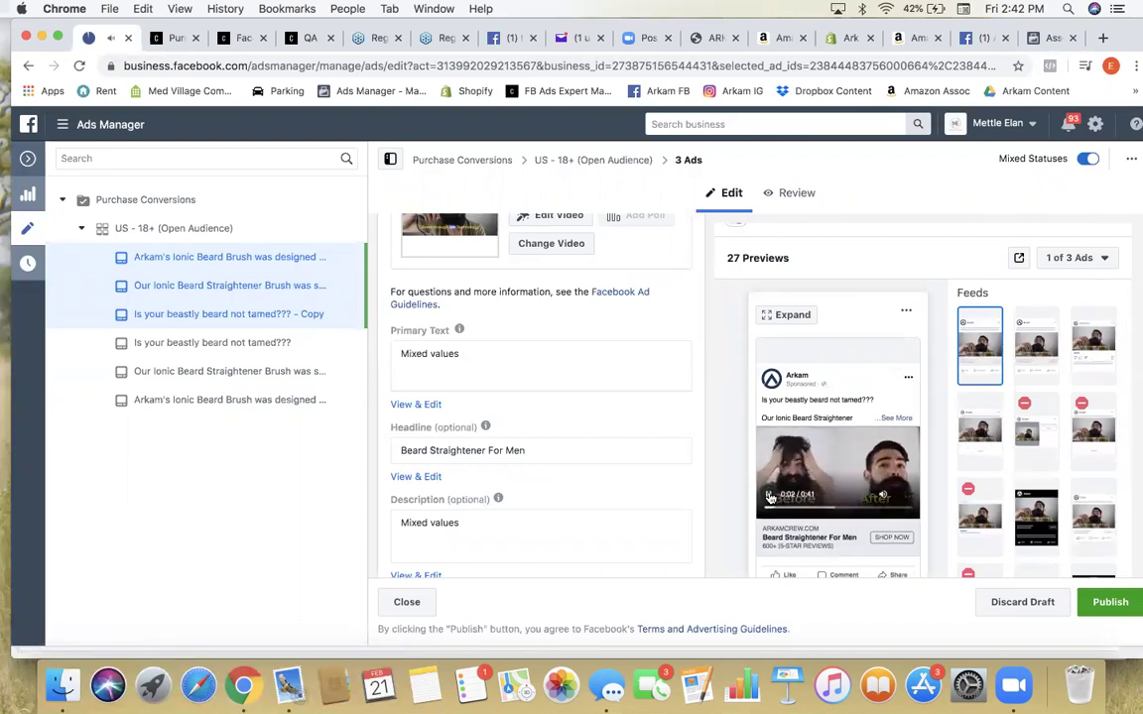
Step: Check the Website URL and call to action of the three selected ads, and mute the video in the mobile News Feed preview
scroll(523, 357, "down", 5)
scroll(524, 359, "down", 3)
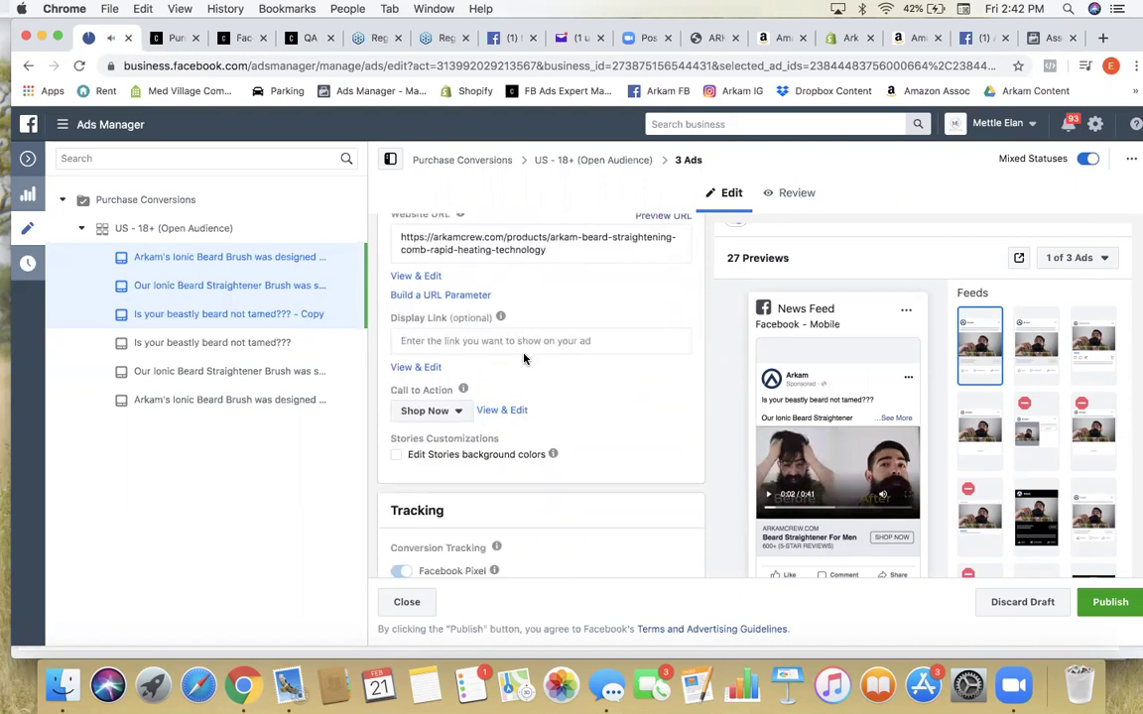
left_click_drag(572, 258, 377, 224)
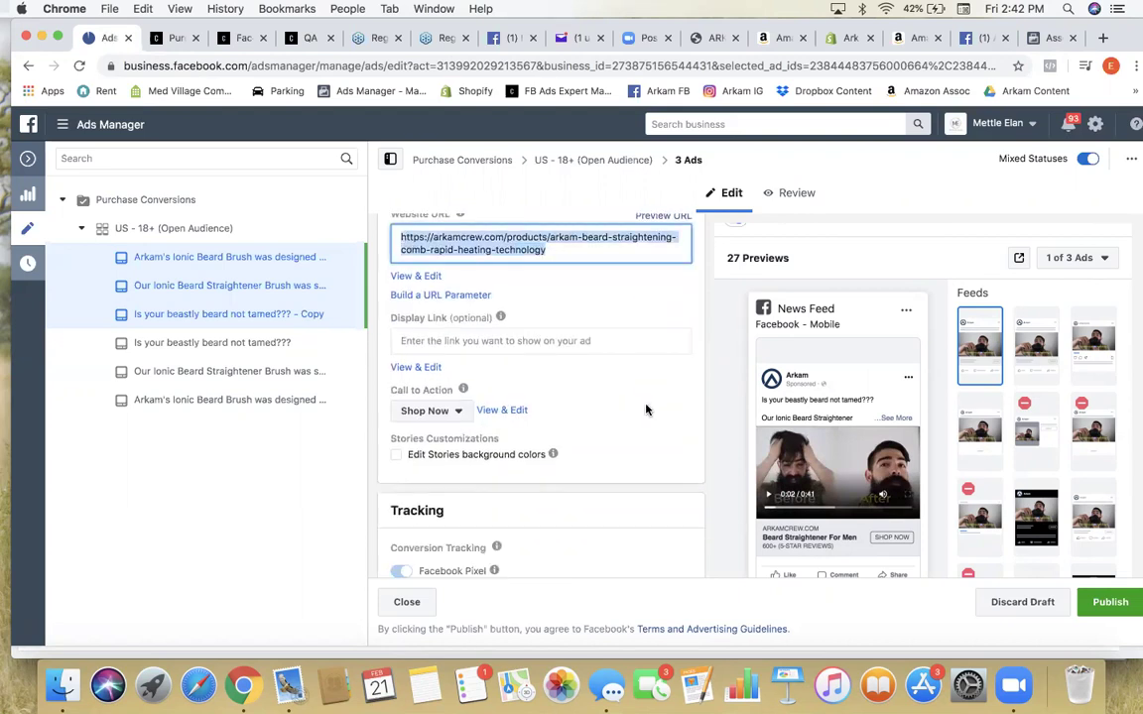
left_click(880, 496)
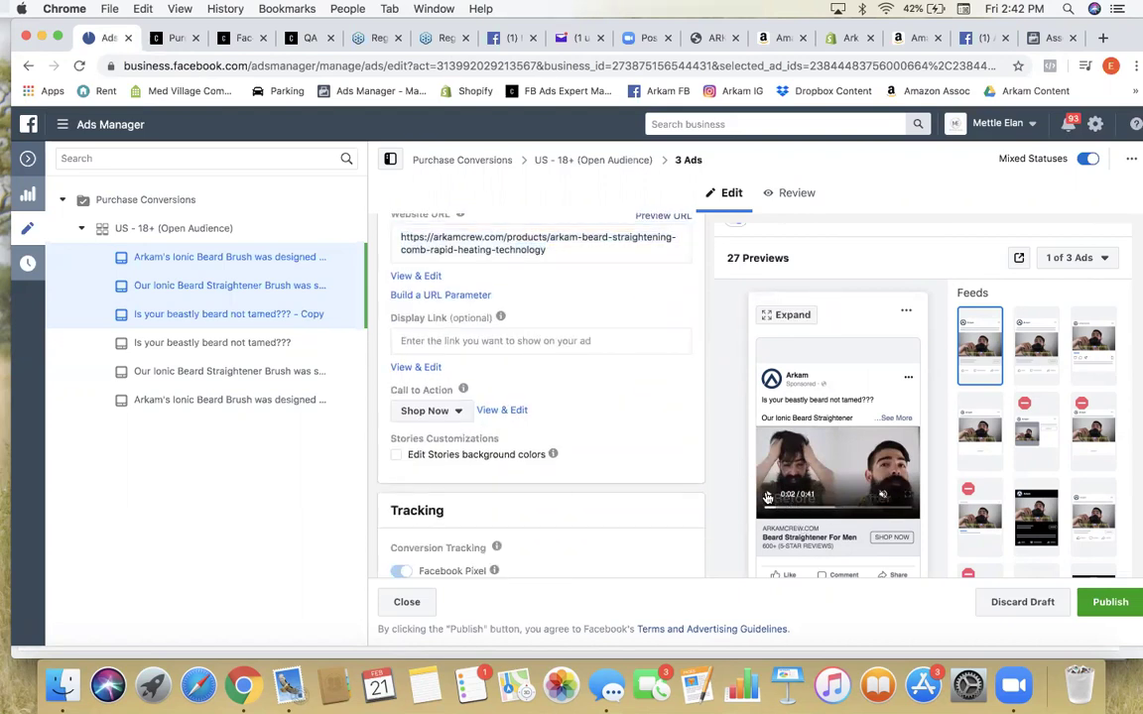
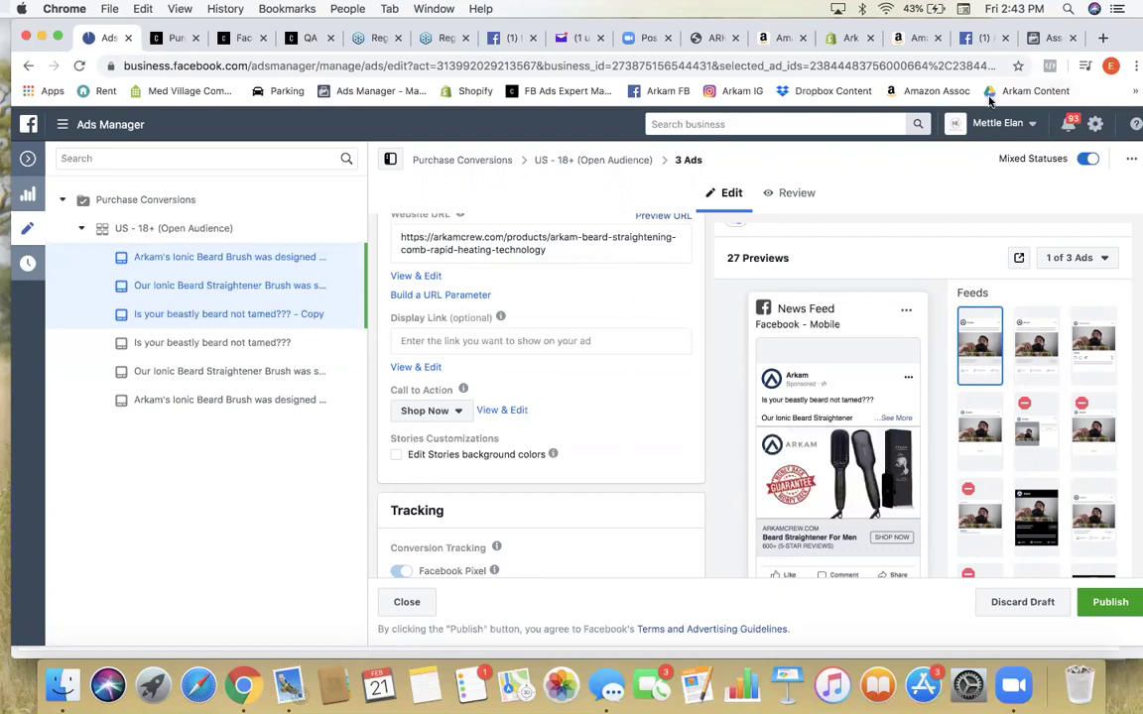
Step: Open the Premium Beard Straightener - Medium to Long Beards product from the Arkam store catalog and copy its page URL
left_click(717, 40)
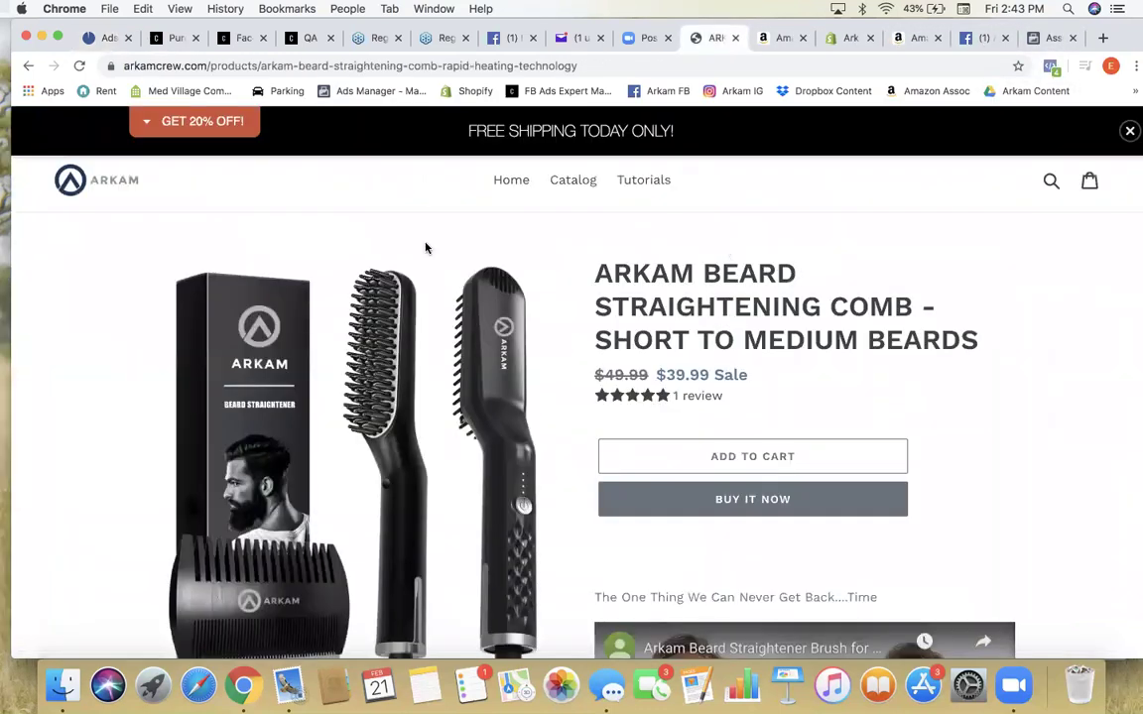
left_click(573, 183)
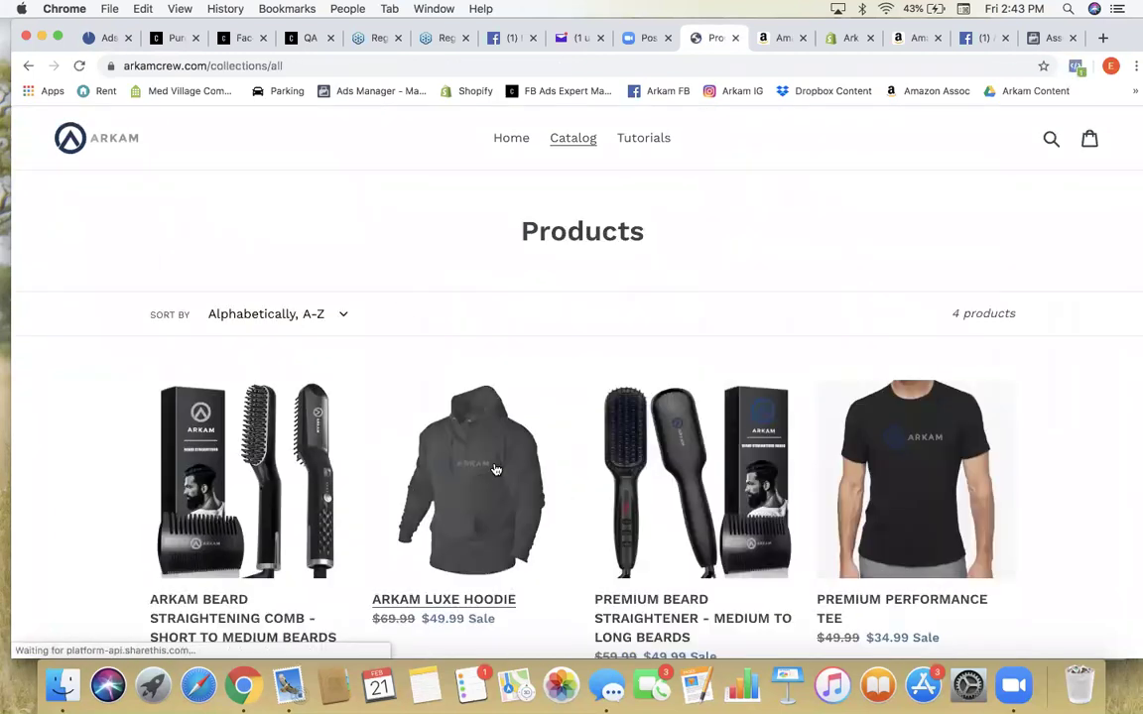
scroll(698, 483, "down", 2)
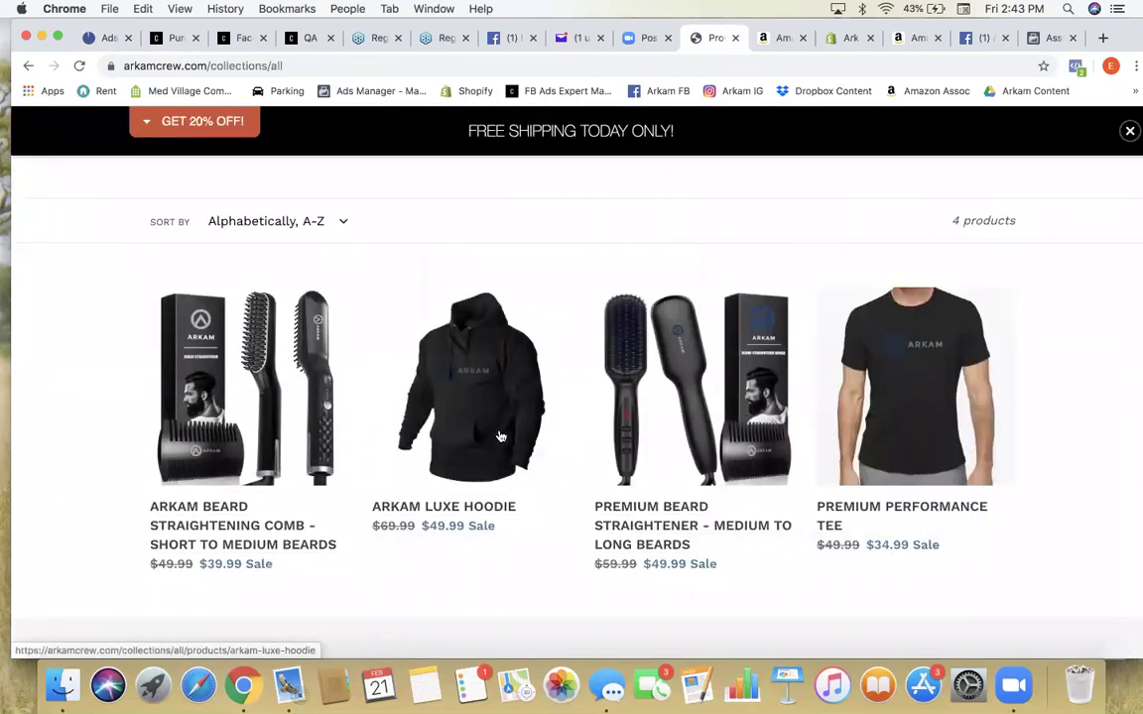
left_click(655, 451)
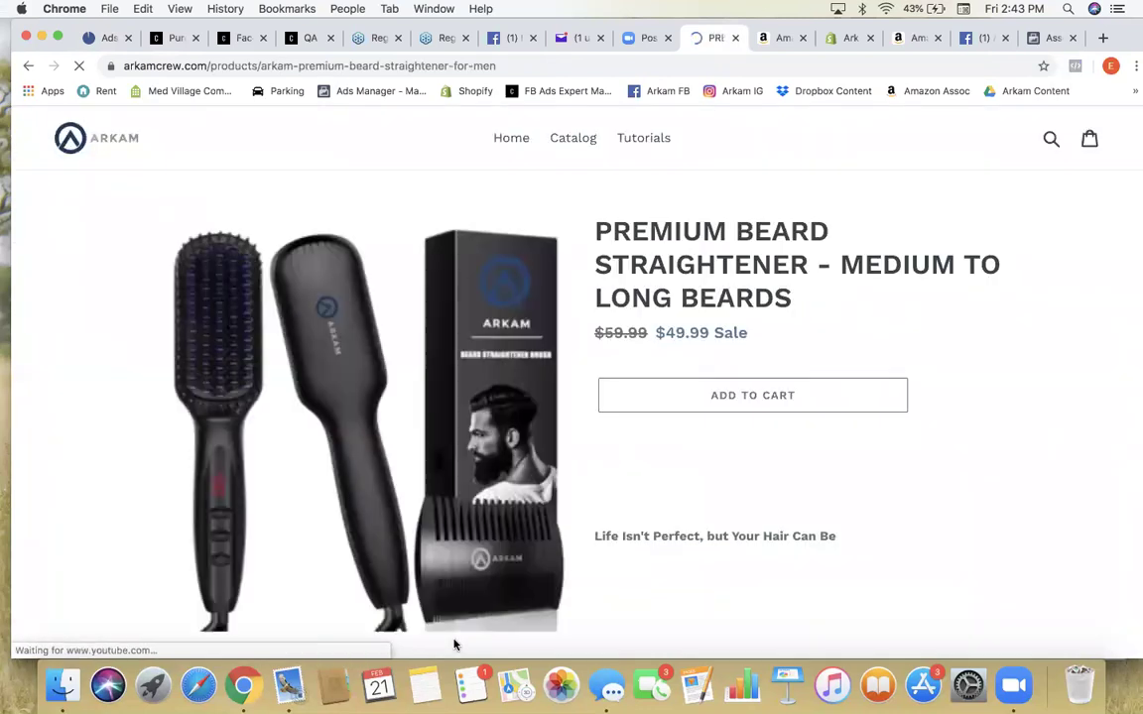
left_click(388, 65)
key("super+c")
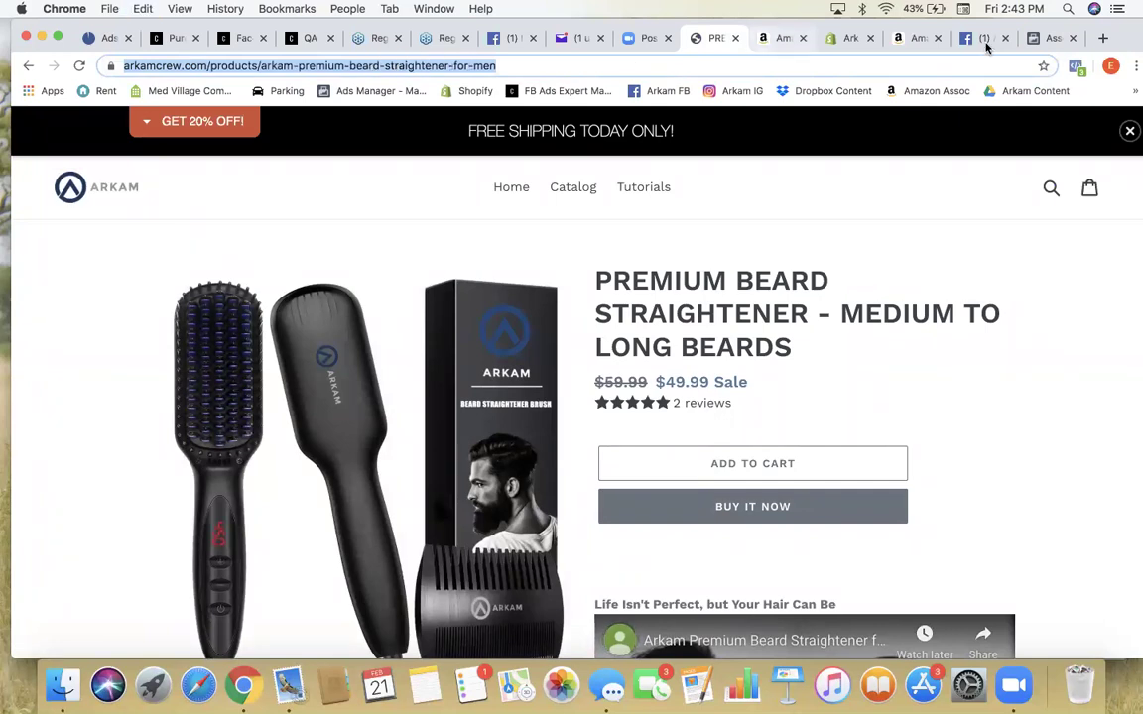
left_click(105, 38)
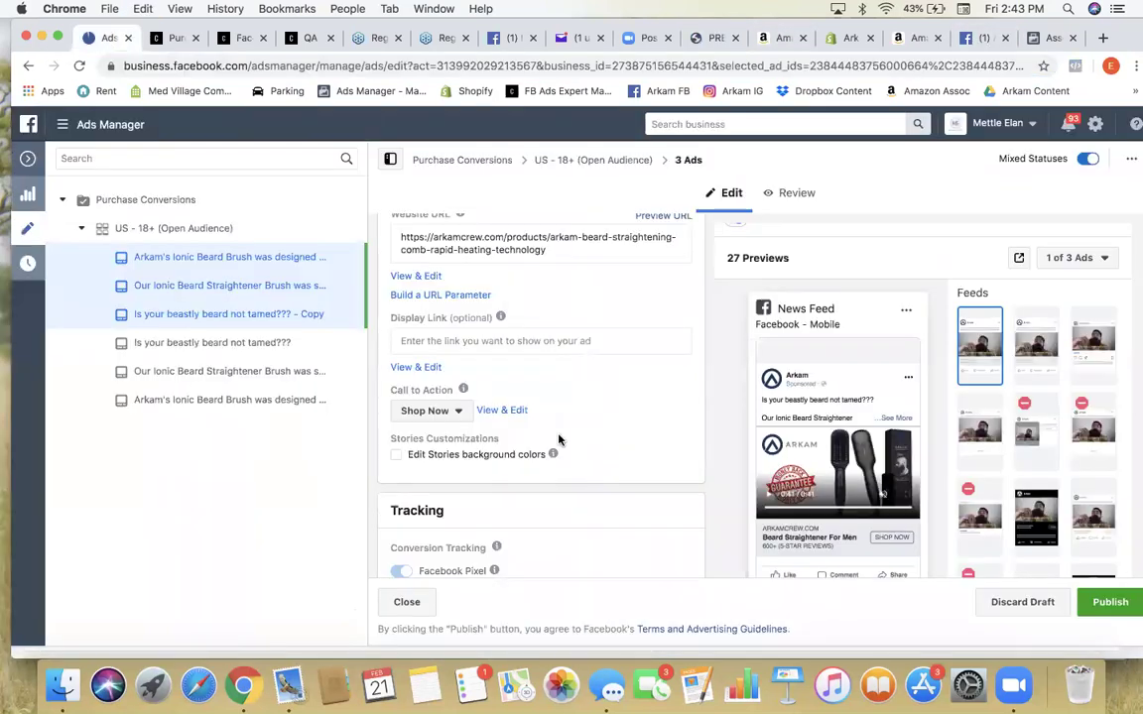
triple_click(561, 250)
key("super+v")
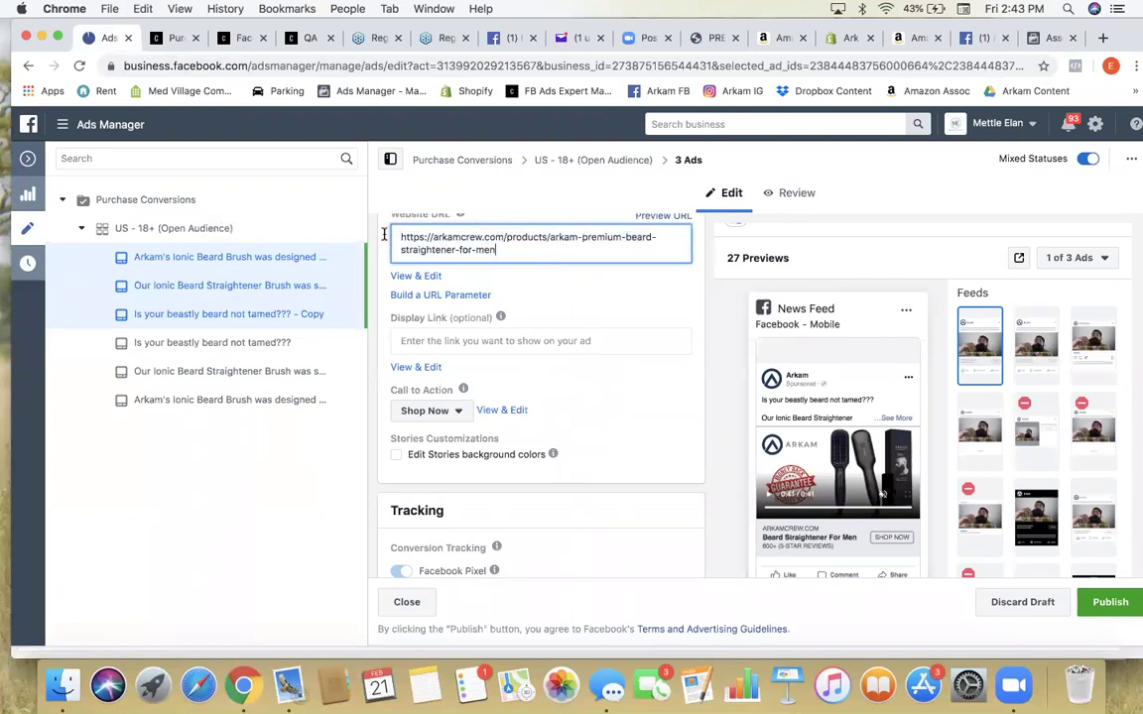
Step: Review the video, text and destination settings of the three draft ads, and publish the draft items
scroll(586, 286, "up", 2)
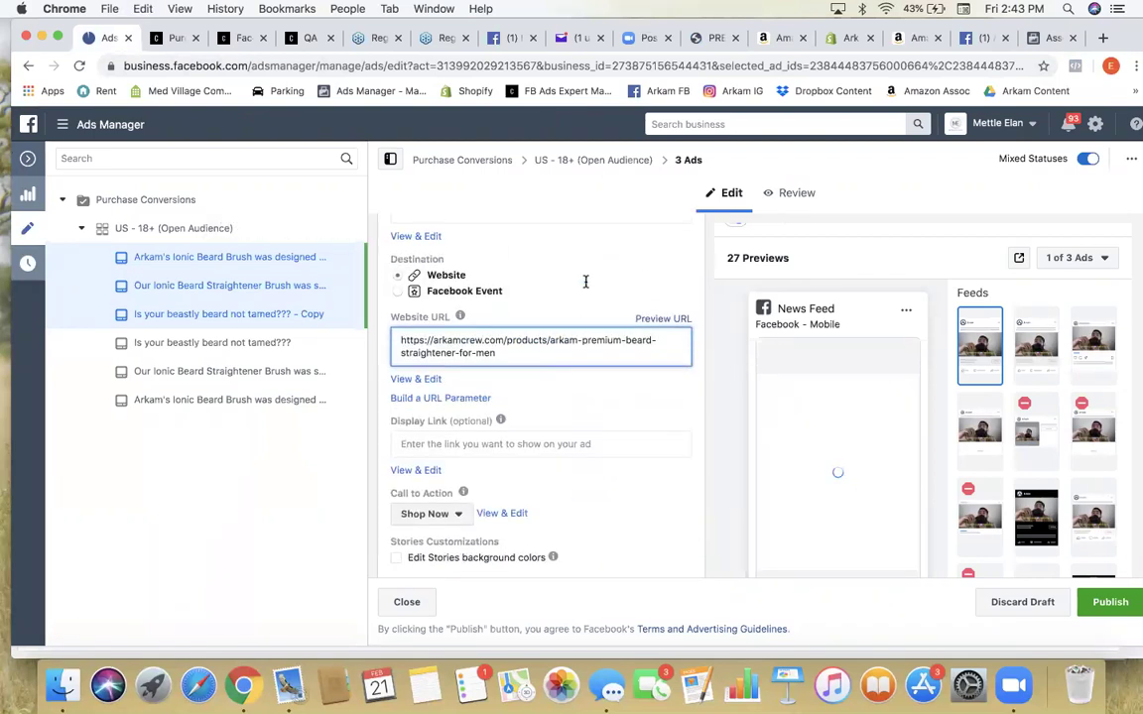
scroll(591, 303, "down", 5)
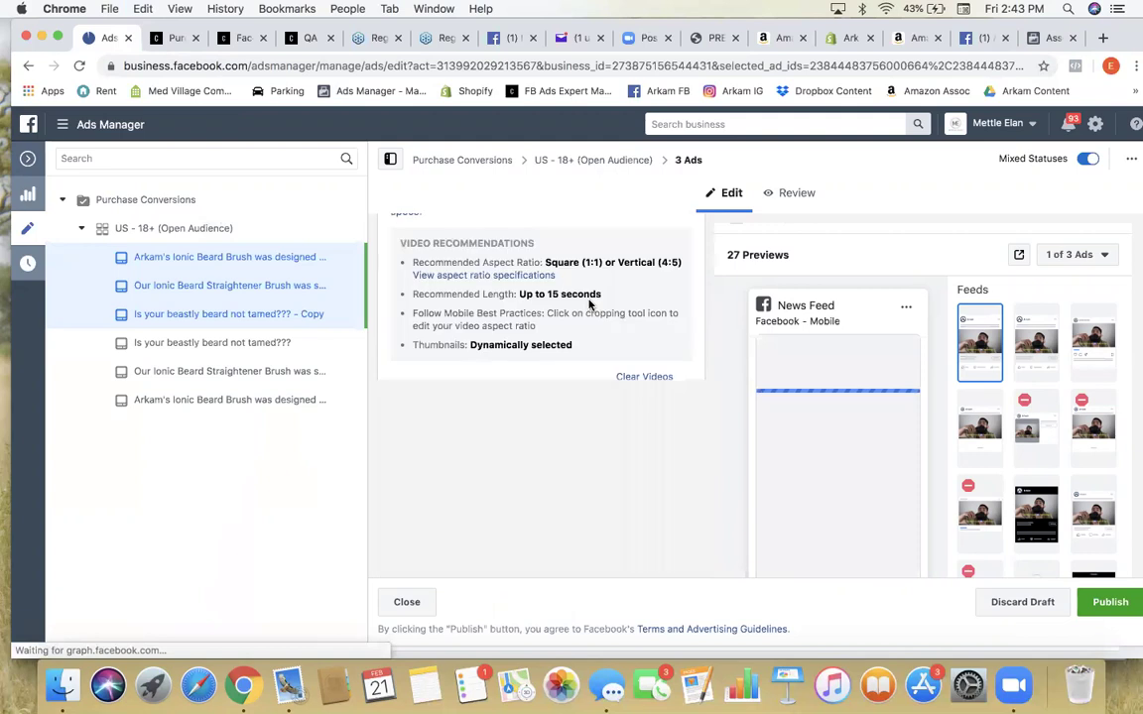
scroll(590, 302, "down", 3)
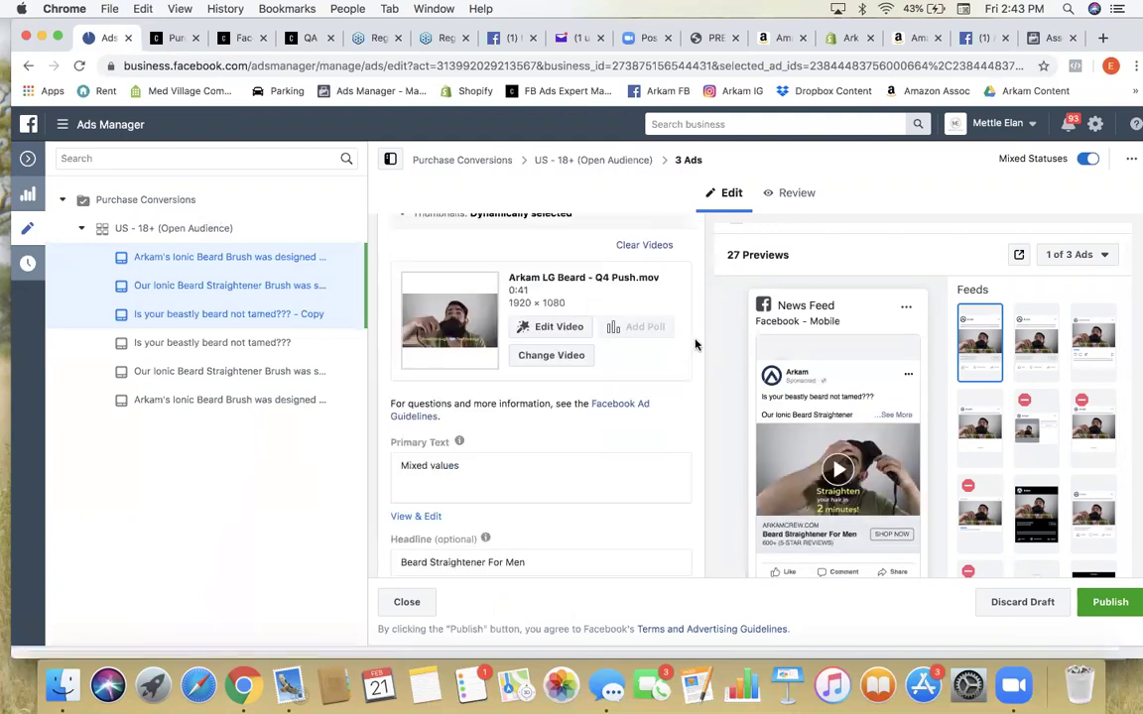
scroll(694, 344, "down", 3)
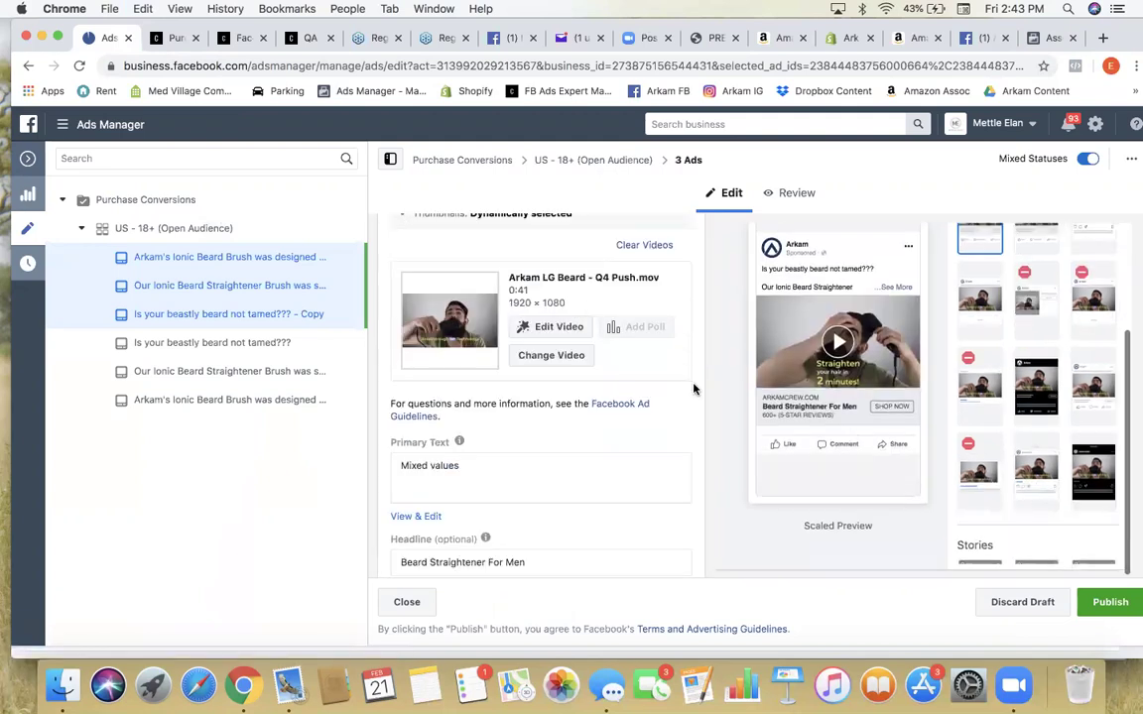
scroll(577, 359, "up", 2)
scroll(577, 359, "down", 8)
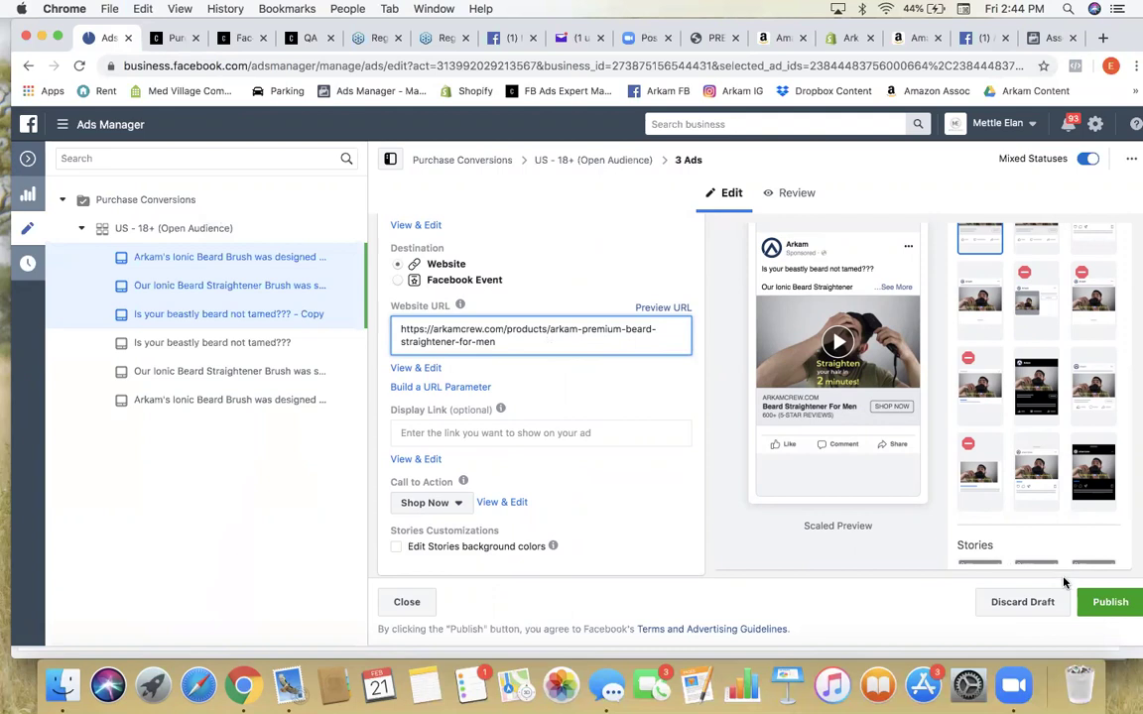
left_click(1105, 604)
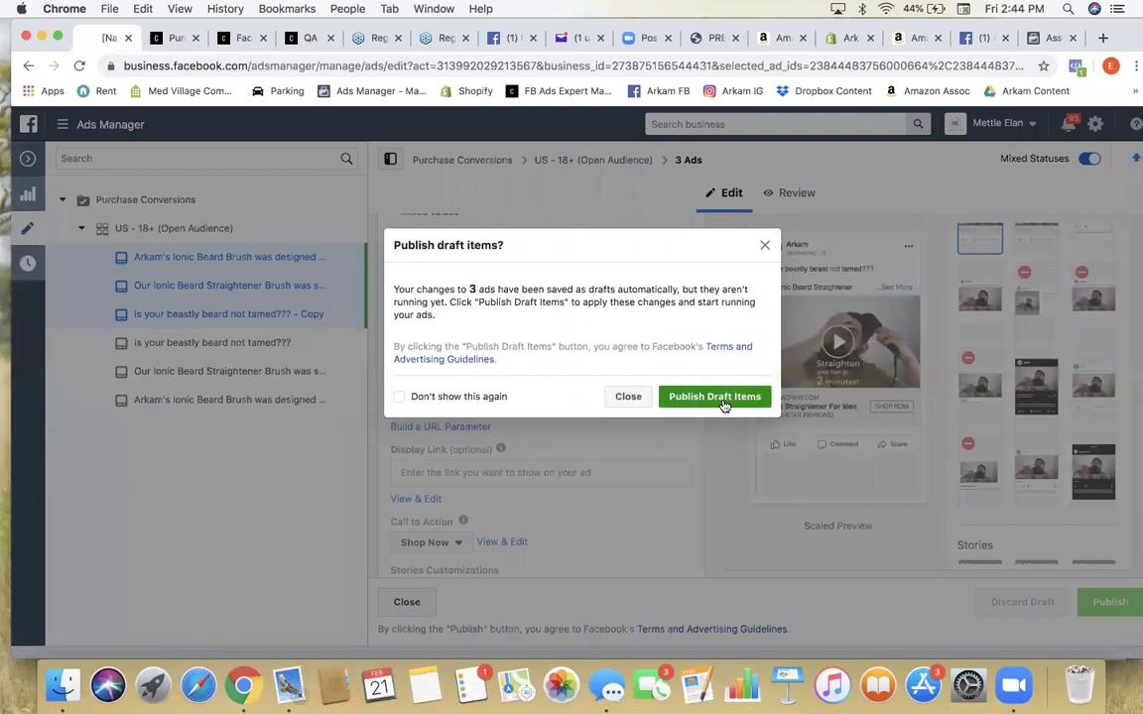
left_click(724, 406)
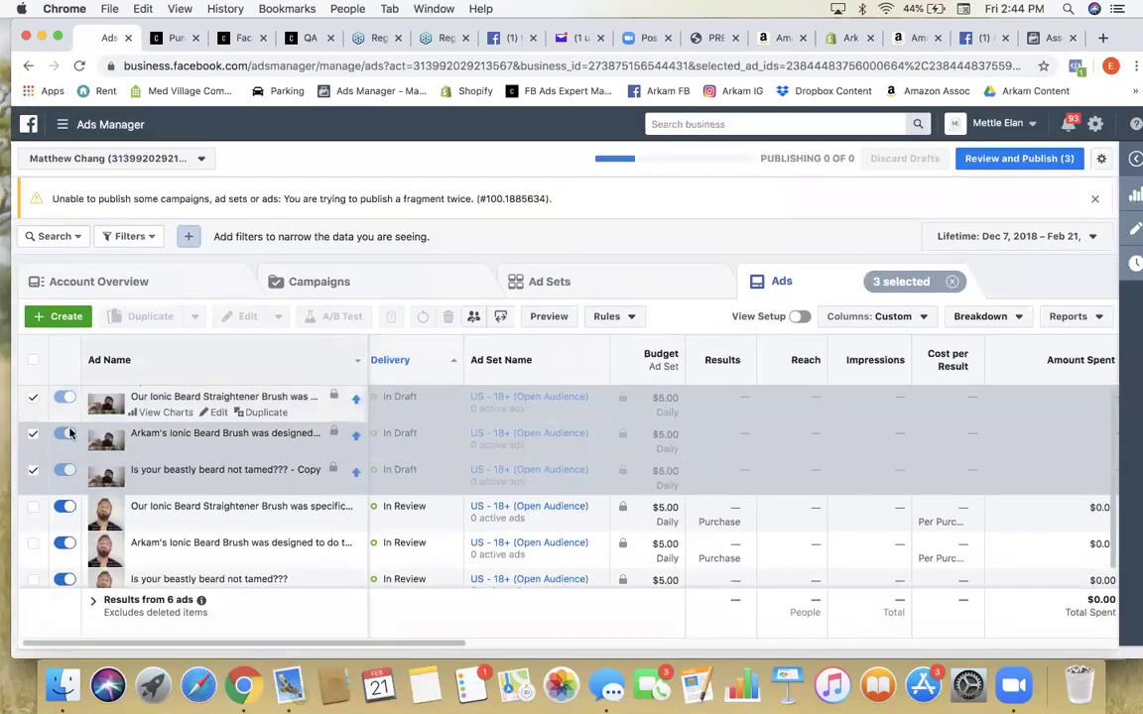
Step: Deselect the three draft ads in the ads list and look over the ads' delivery and budget columns
left_click(33, 397)
left_click(32, 435)
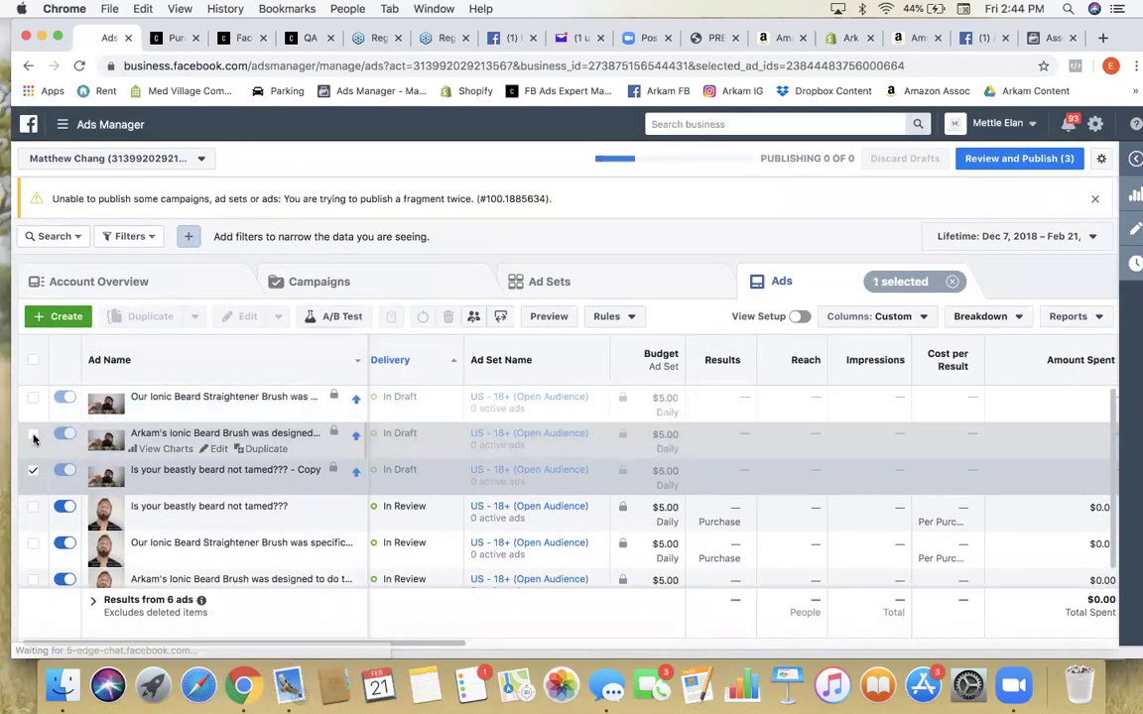
left_click(33, 471)
scroll(525, 446, "down", 1)
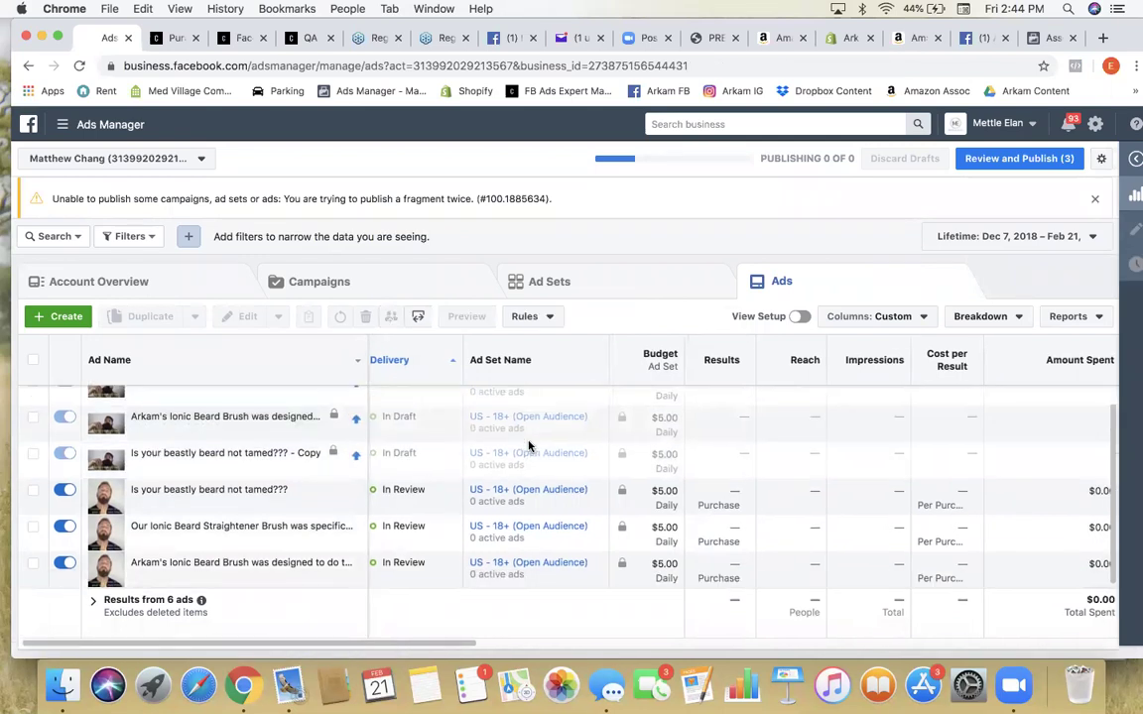
scroll(529, 448, "right", 1)
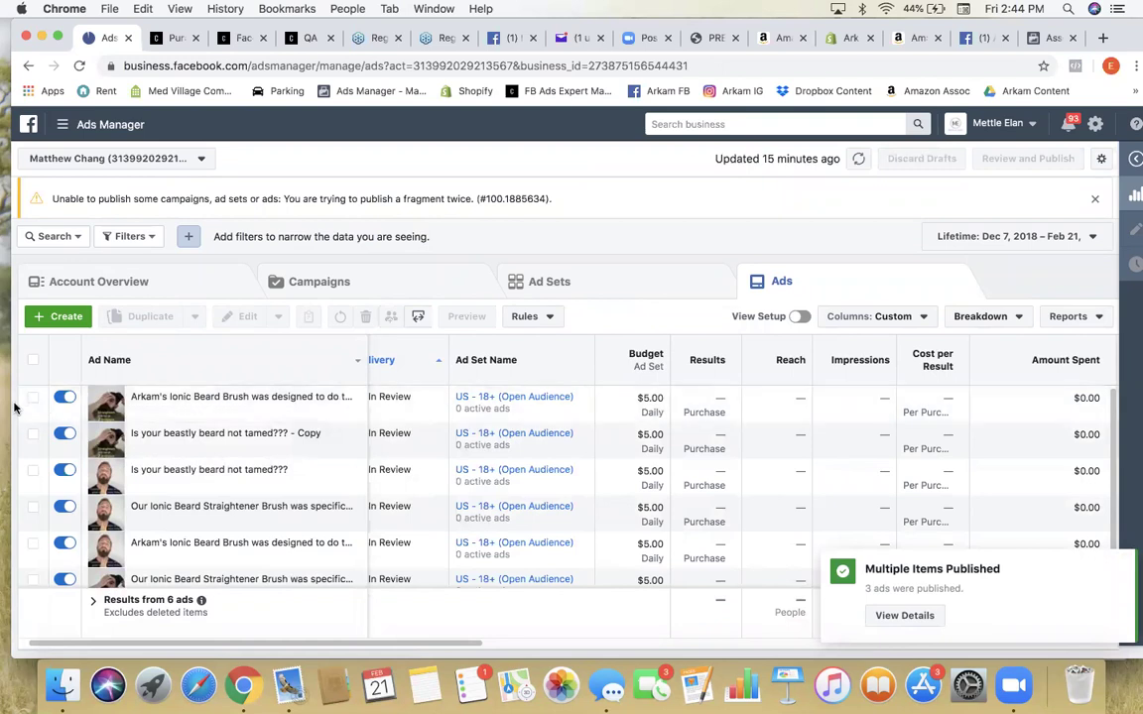
Step: Duplicate the three original ads into their original campaign, one copy each, with existing reactions, comments and shares shown
scroll(21, 407, "down", 1)
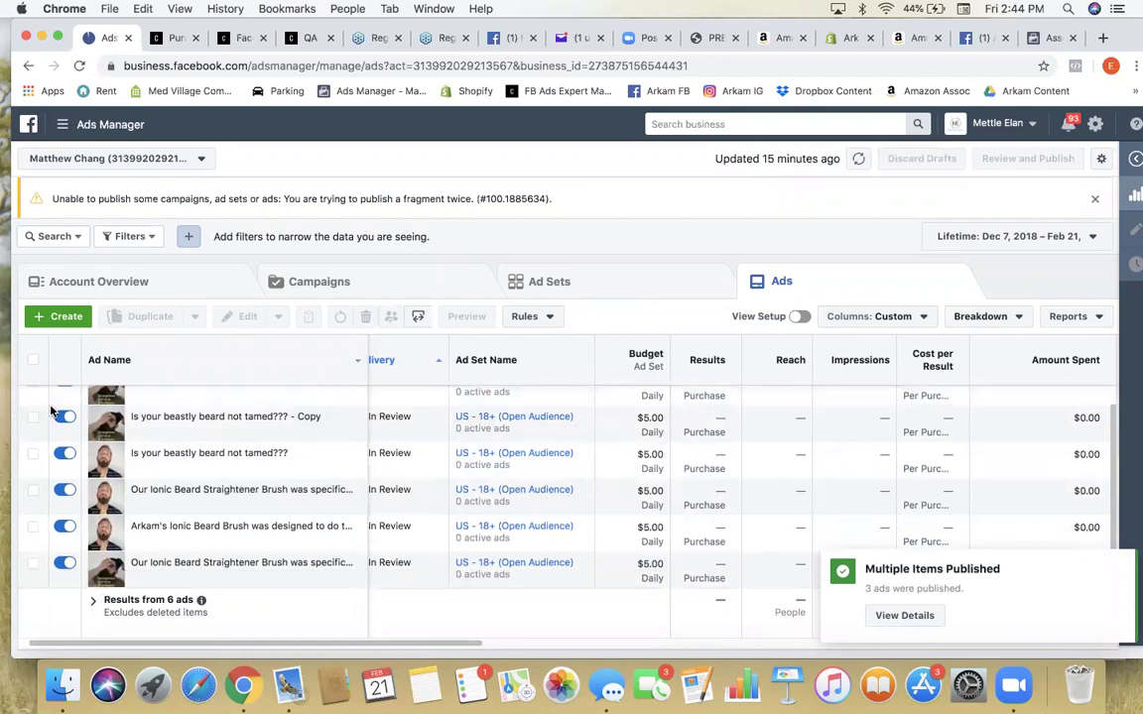
left_click(34, 490)
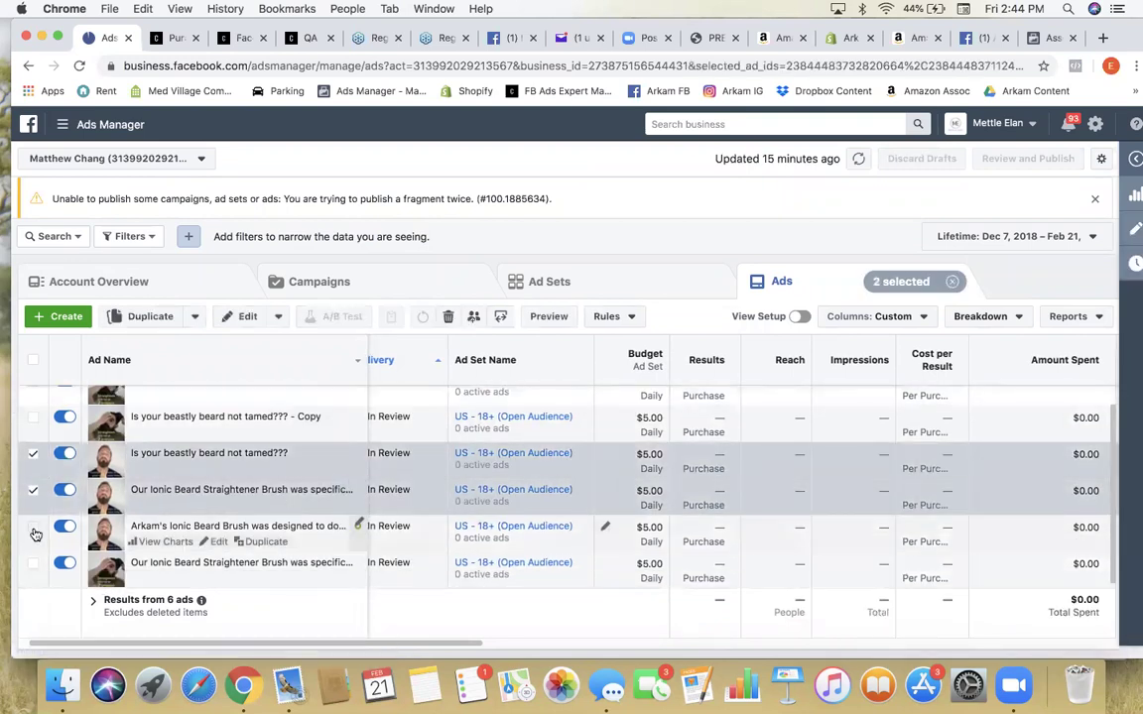
left_click(34, 527)
left_click(153, 318)
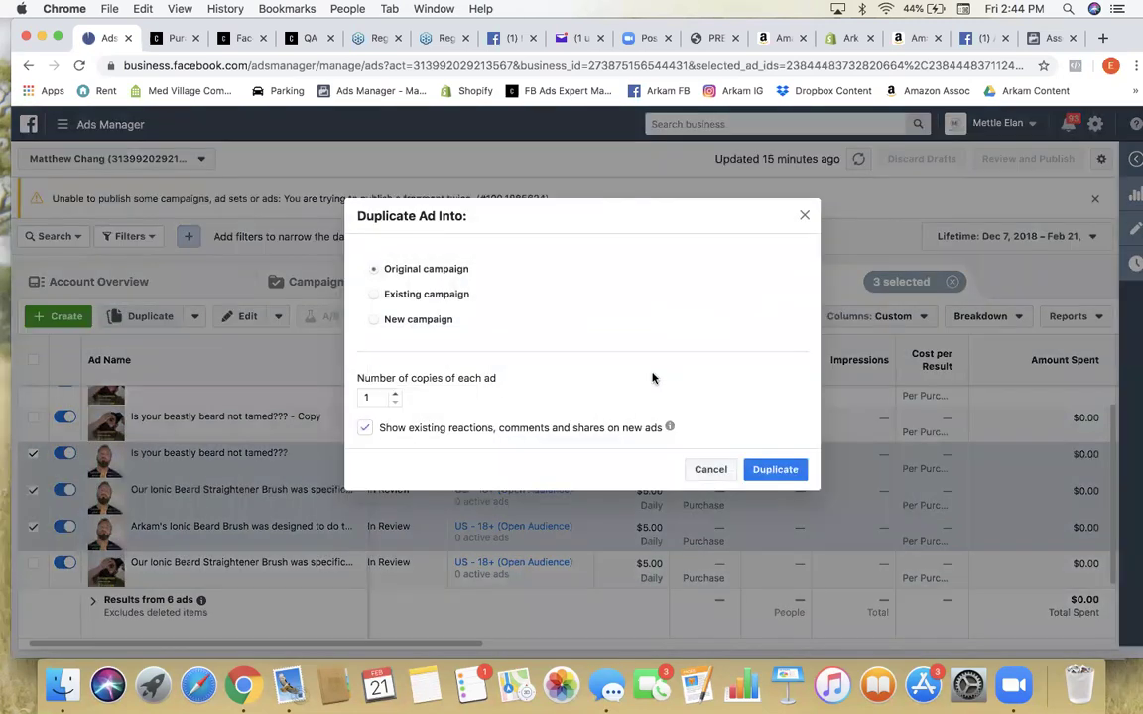
left_click(774, 470)
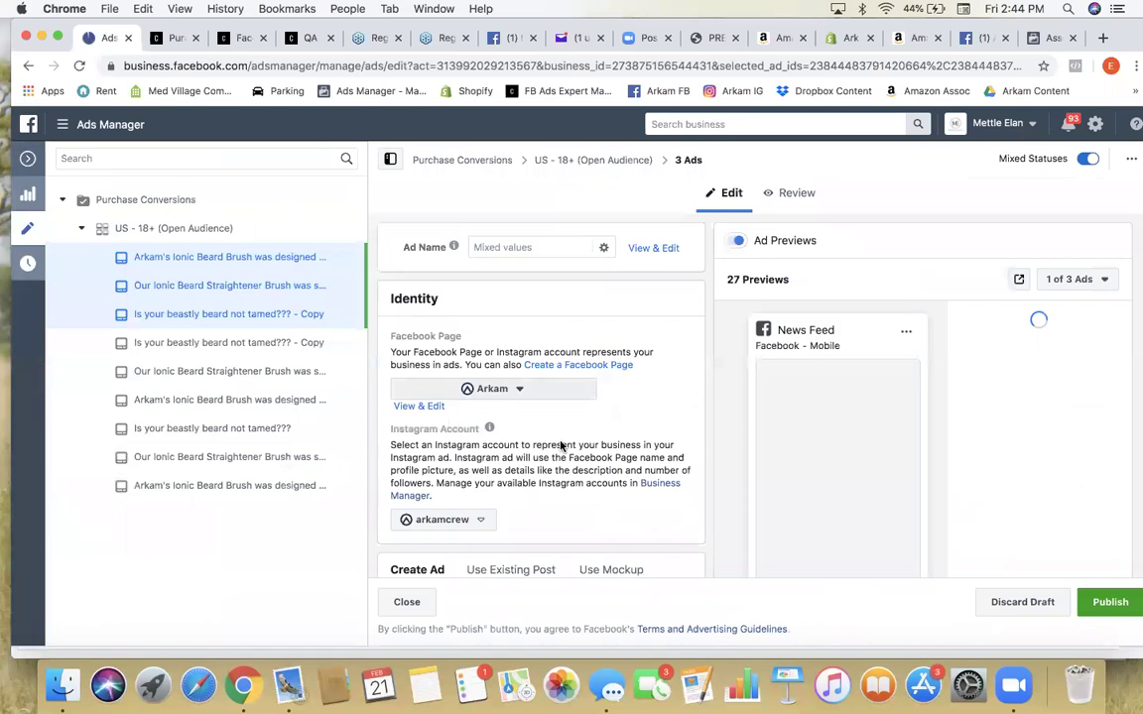
Step: Clear the Arkam SM Beard - Alex .mp4 video from the three new duplicate ads
scroll(560, 446, "down", 10)
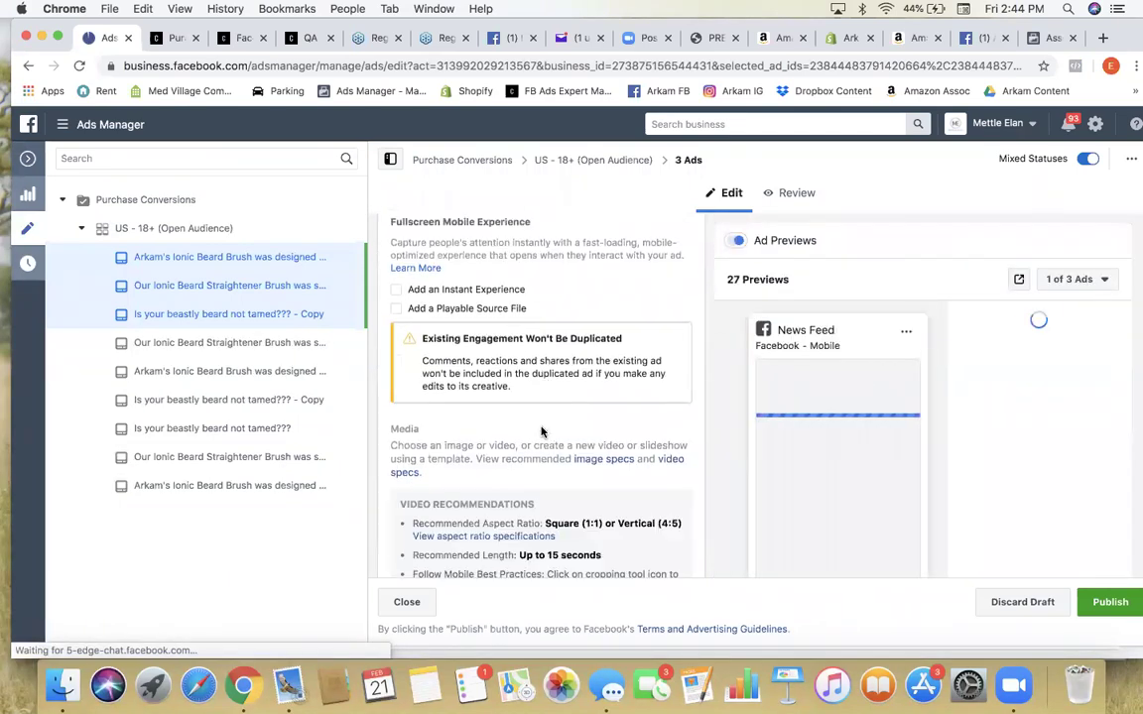
scroll(542, 430, "down", 5)
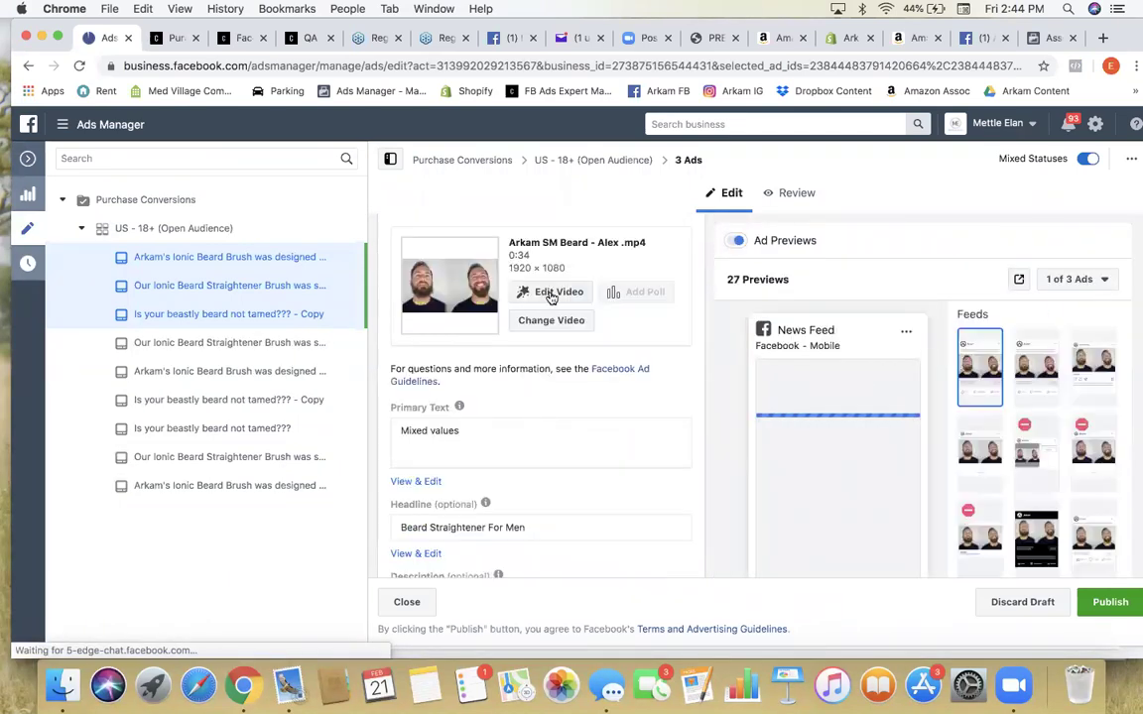
scroll(555, 297, "up", 5)
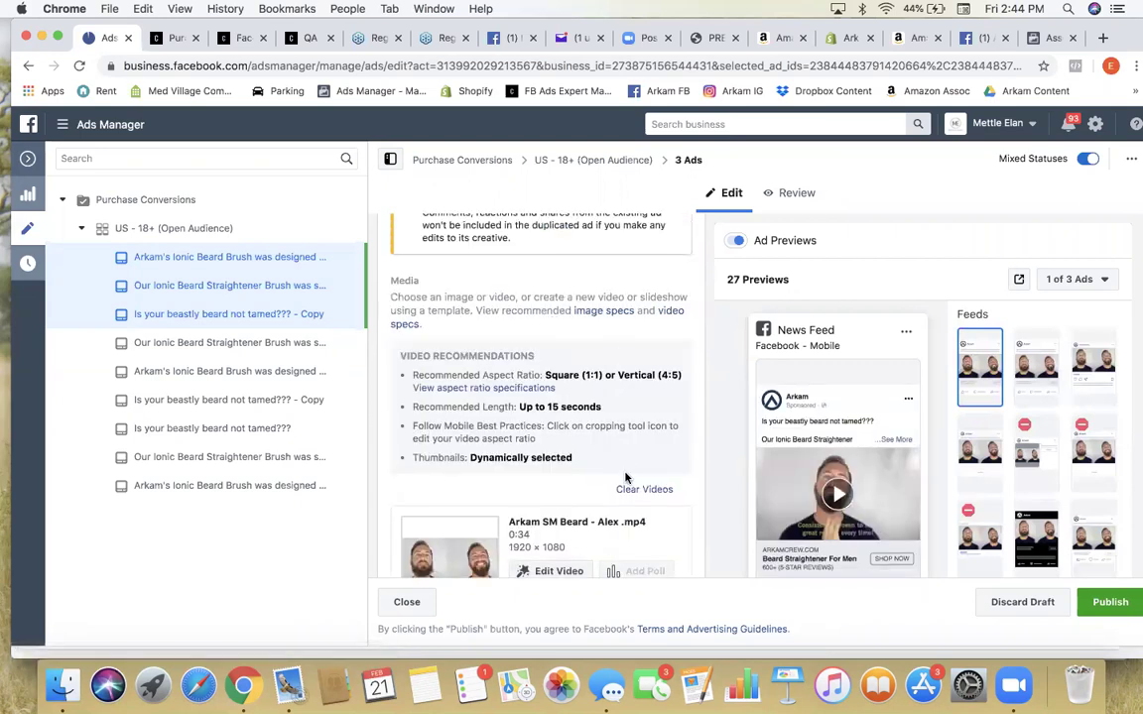
left_click(647, 490)
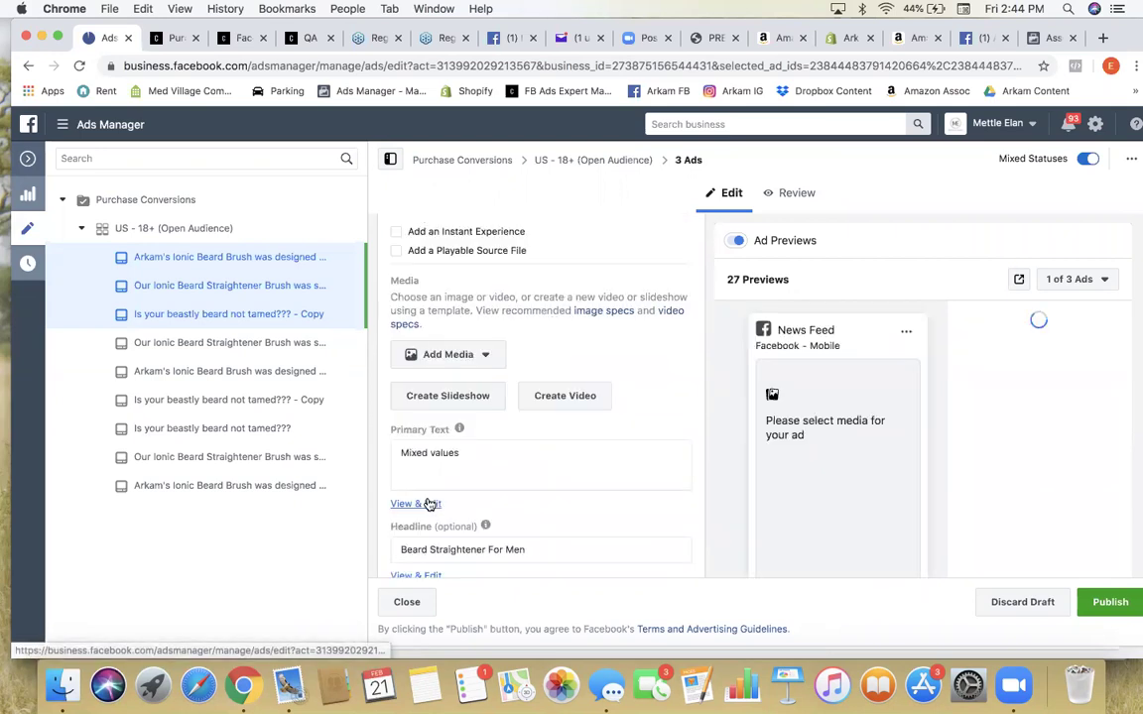
Step: Start adding an image to the three duplicate ads and browse the account images for a suitable one
left_click(452, 354)
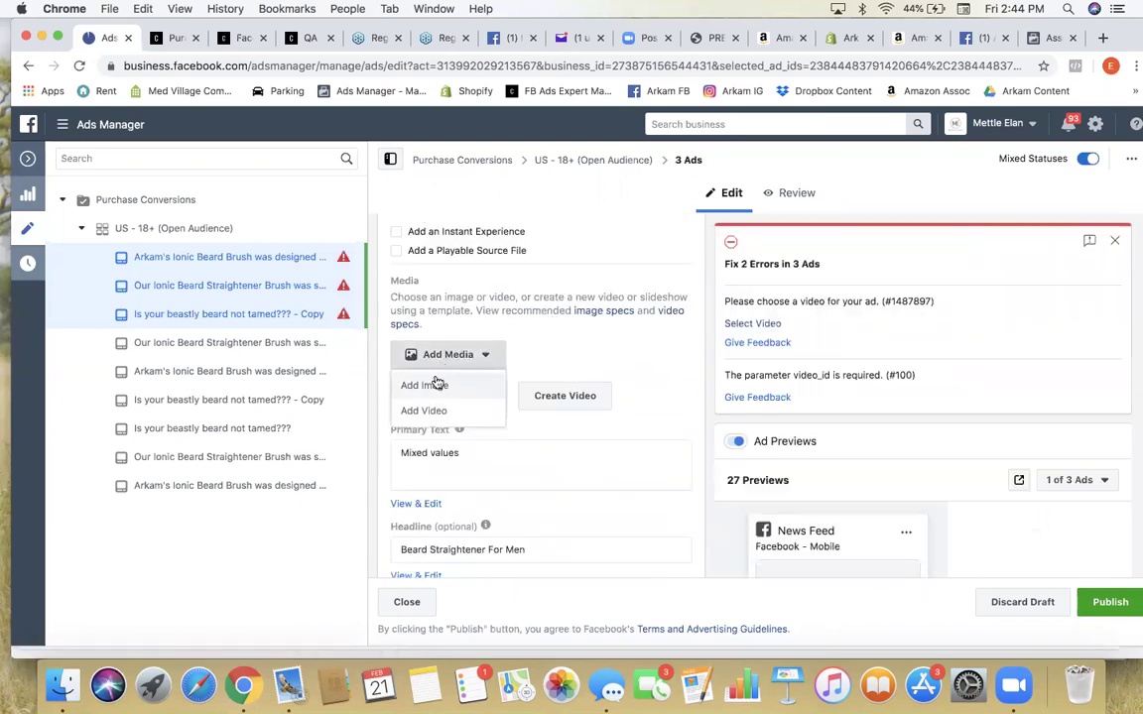
left_click(427, 385)
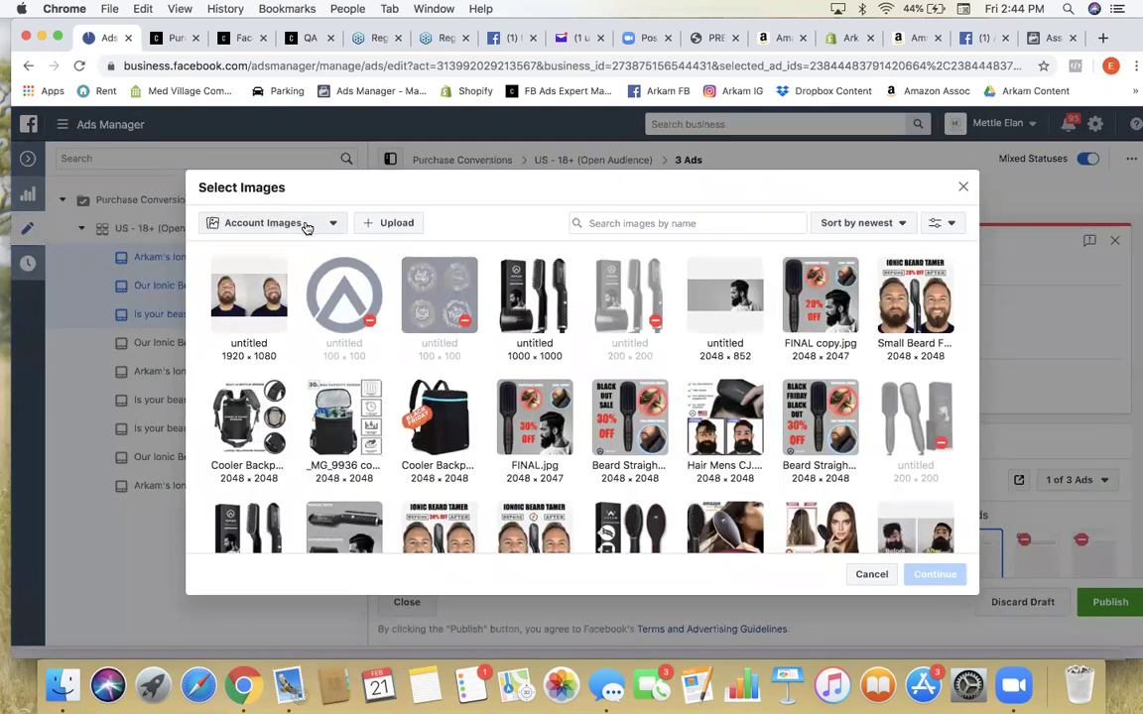
scroll(367, 328, "down", 3)
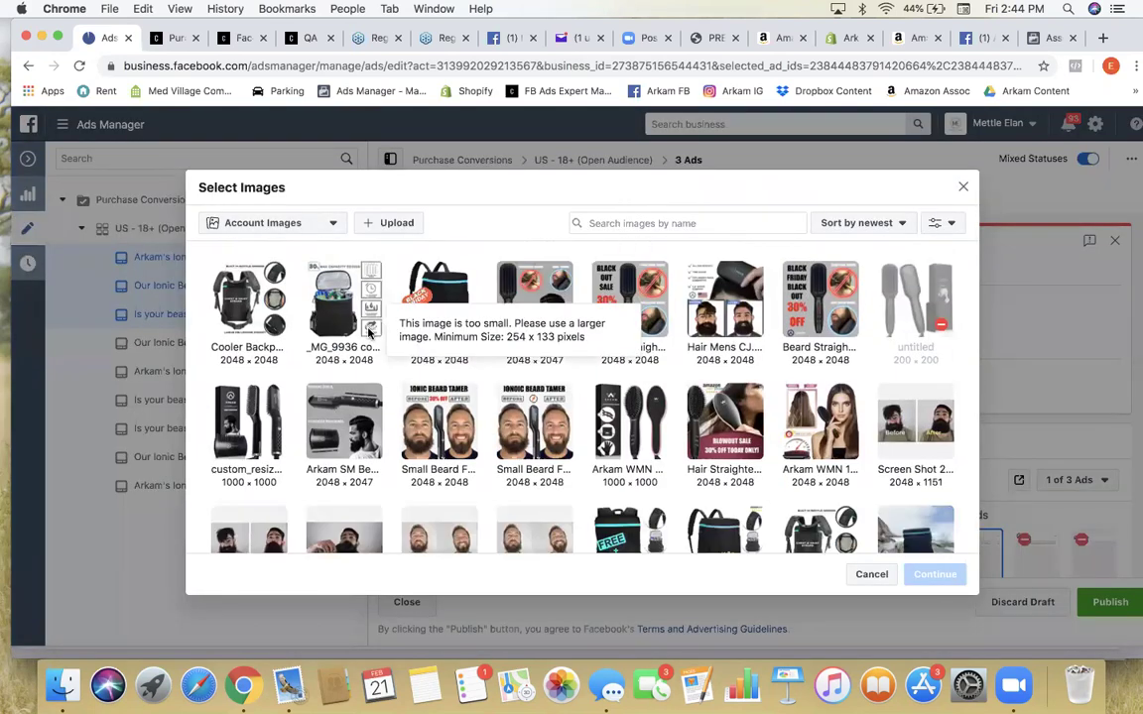
scroll(372, 335, "down", 3)
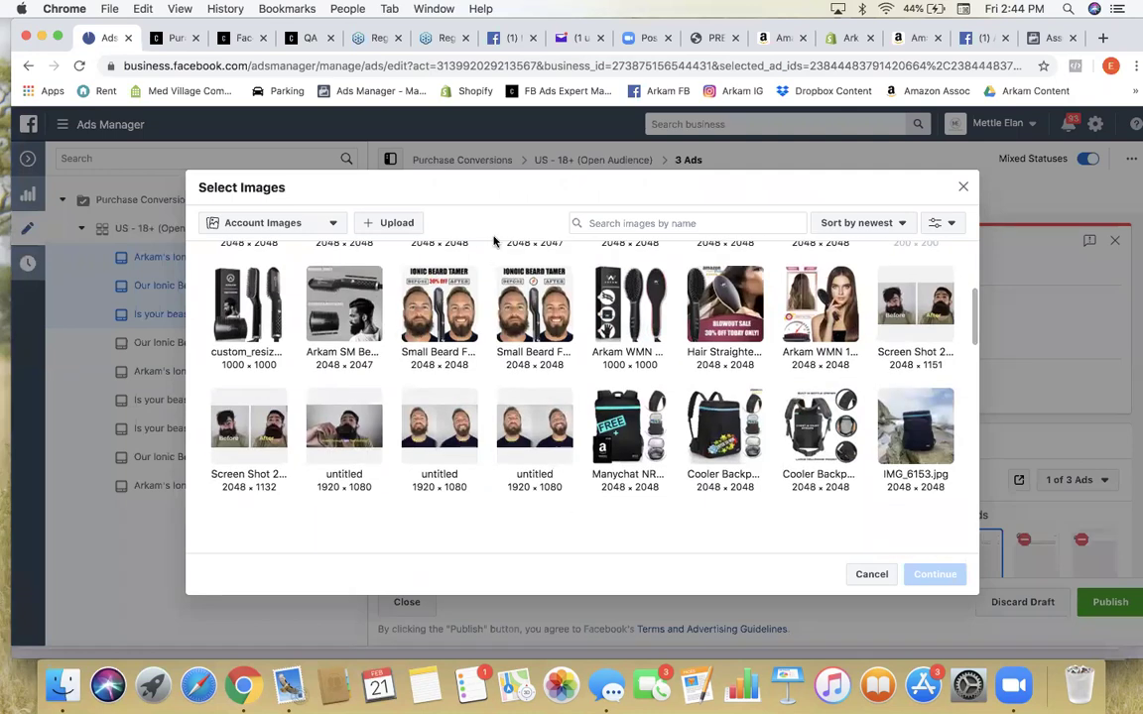
Step: Switch to the Dropbox window and open the Photos folder inside Small Brush in Arkam Content
left_click_drag(1107, 46, 1042, 244)
left_click(933, 38)
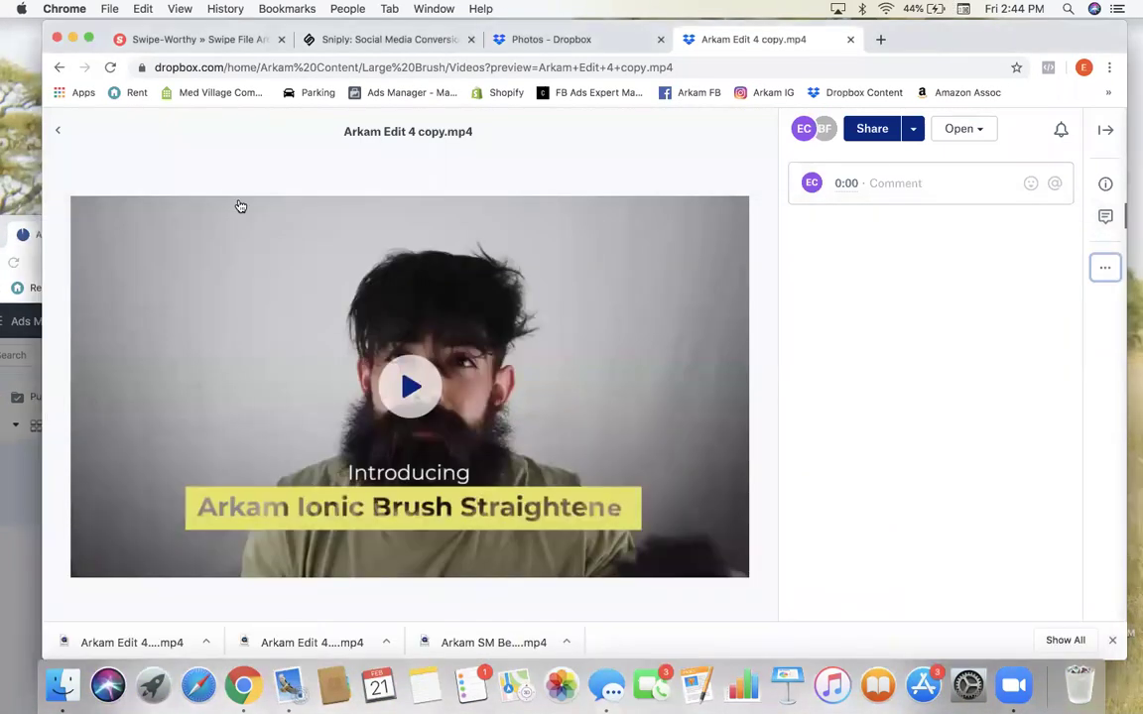
left_click(62, 129)
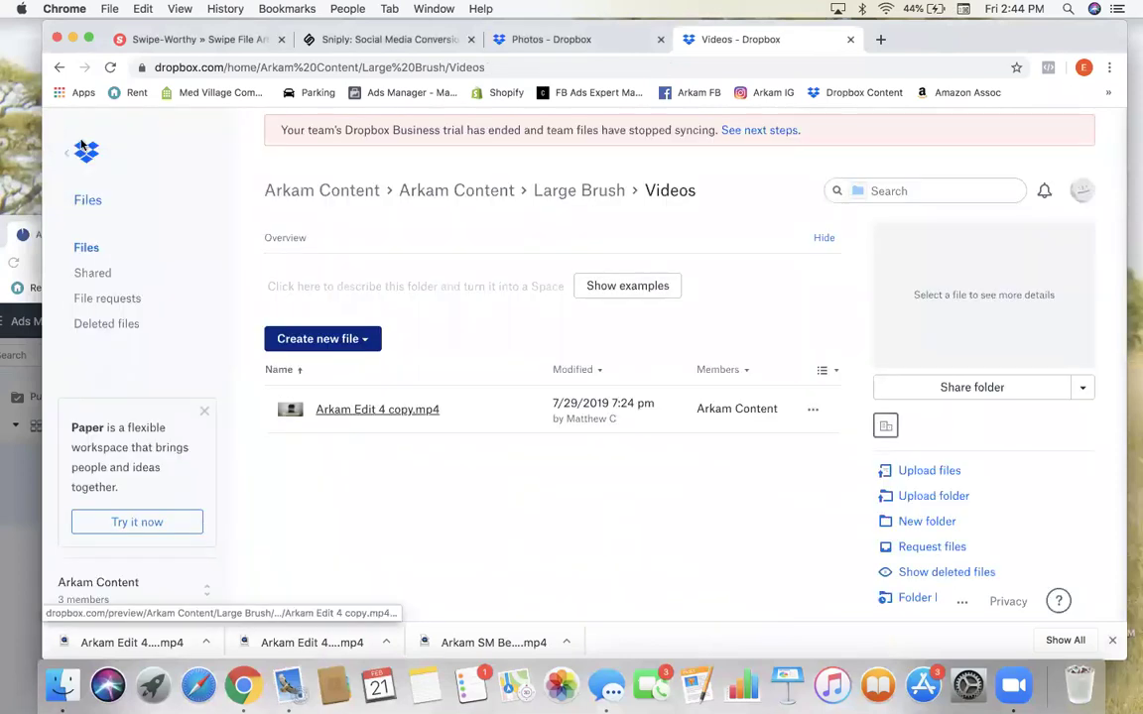
left_click(449, 189)
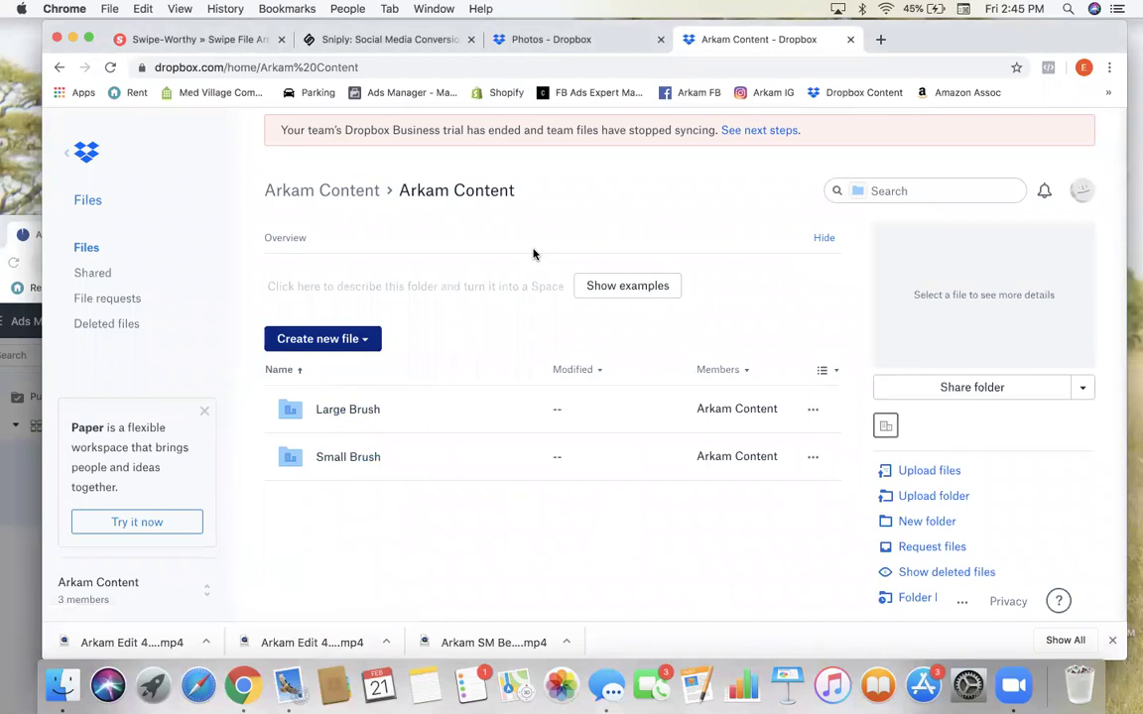
left_click(350, 457)
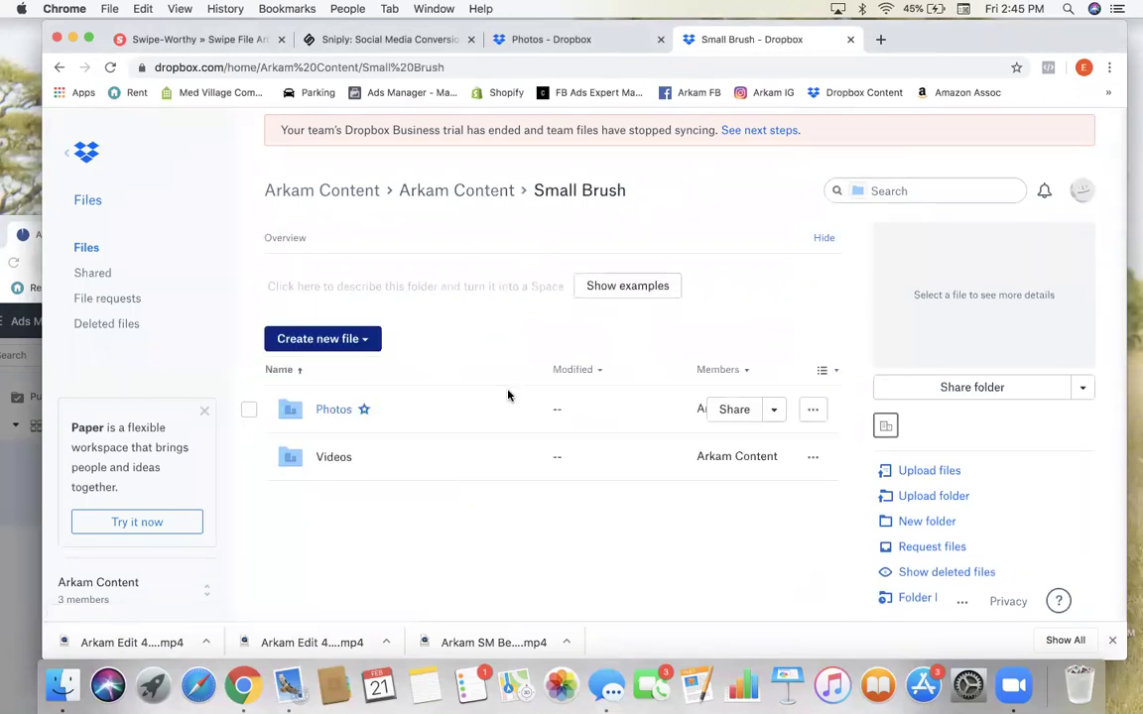
left_click(332, 407)
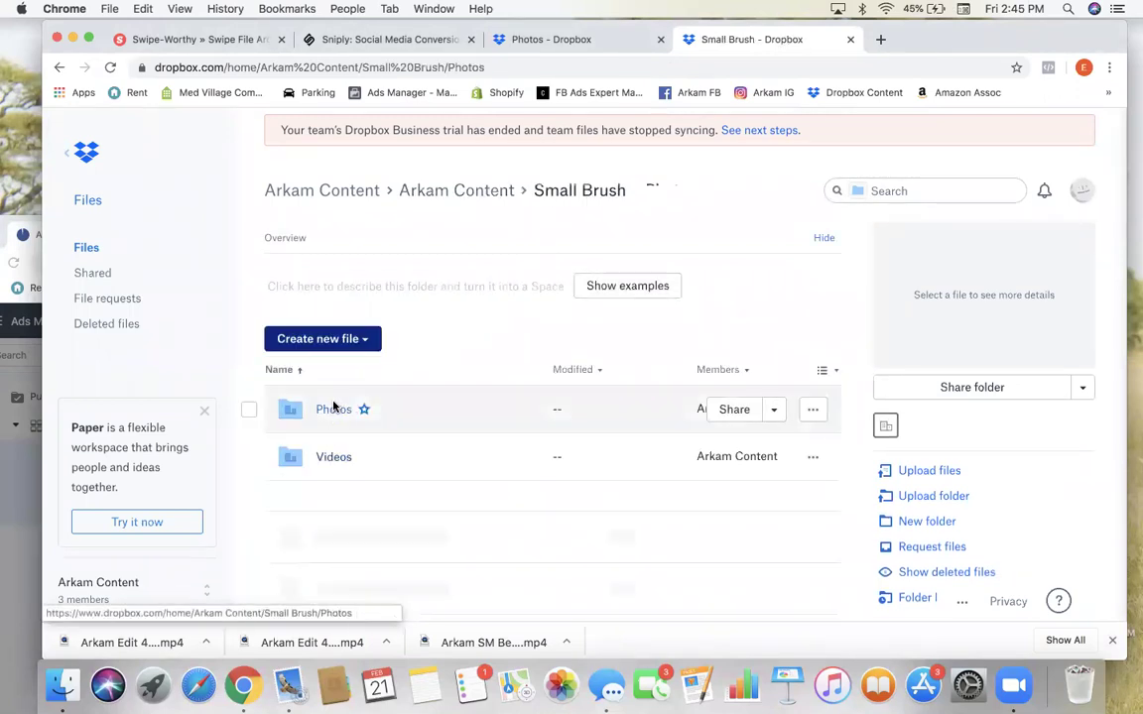
scroll(531, 398, "down", 5)
scroll(530, 398, "up", 4)
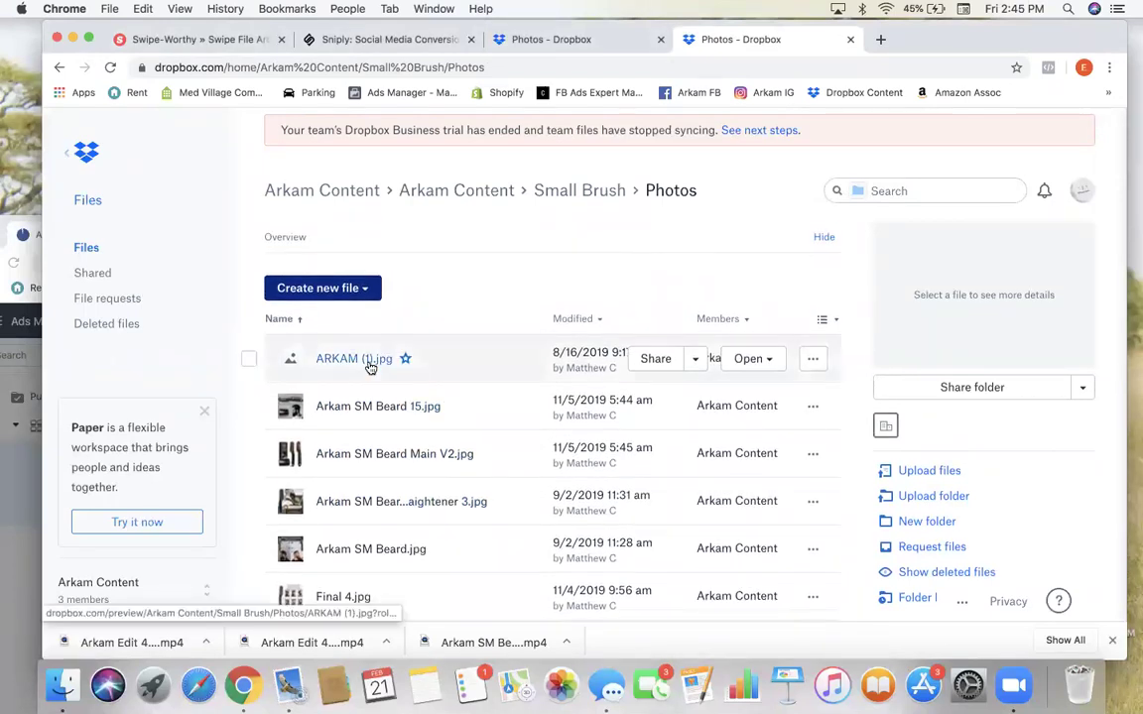
Step: Preview the Small Brush photos one after another from ARKAM (1).jpg, then return to the folder and look over its file list
left_click(370, 362)
left_click_drag(961, 38, 982, 8)
mouse_move(604, 360)
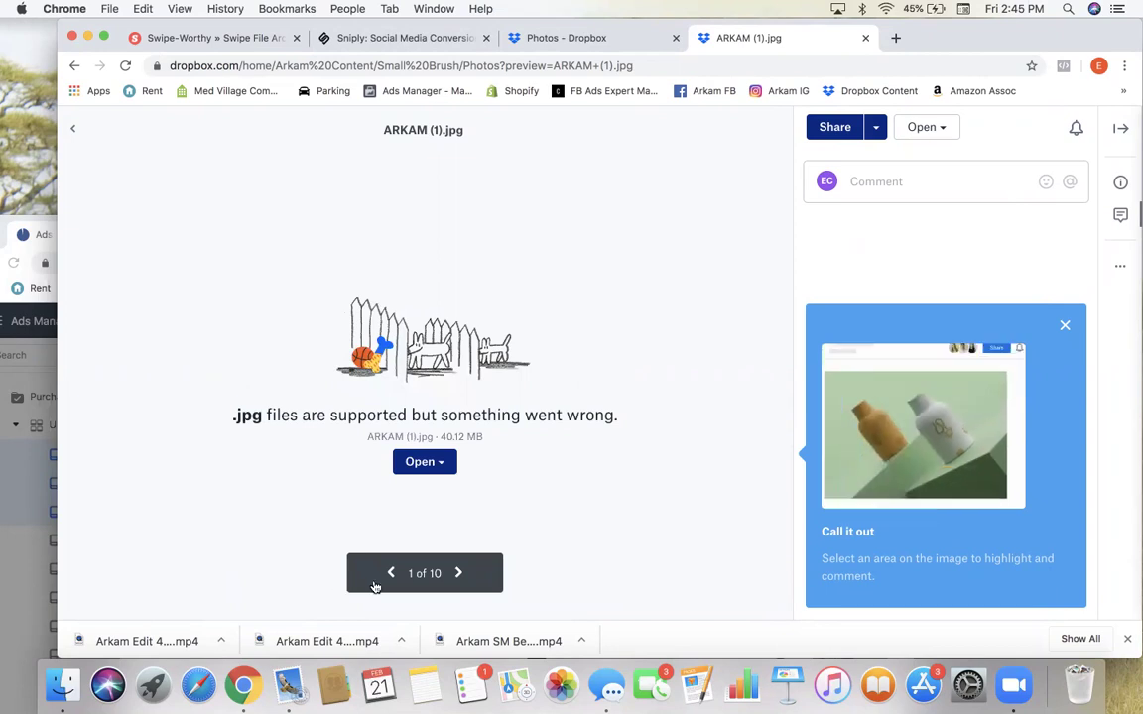
left_click(459, 572)
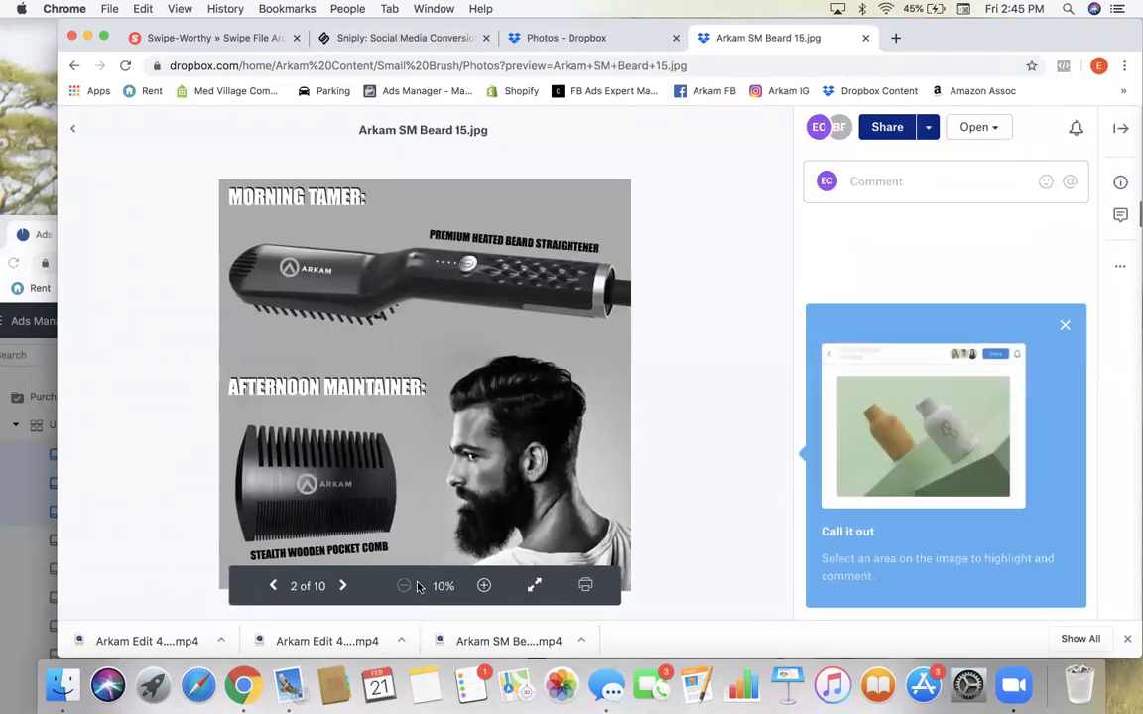
left_click(347, 587)
left_click(352, 587)
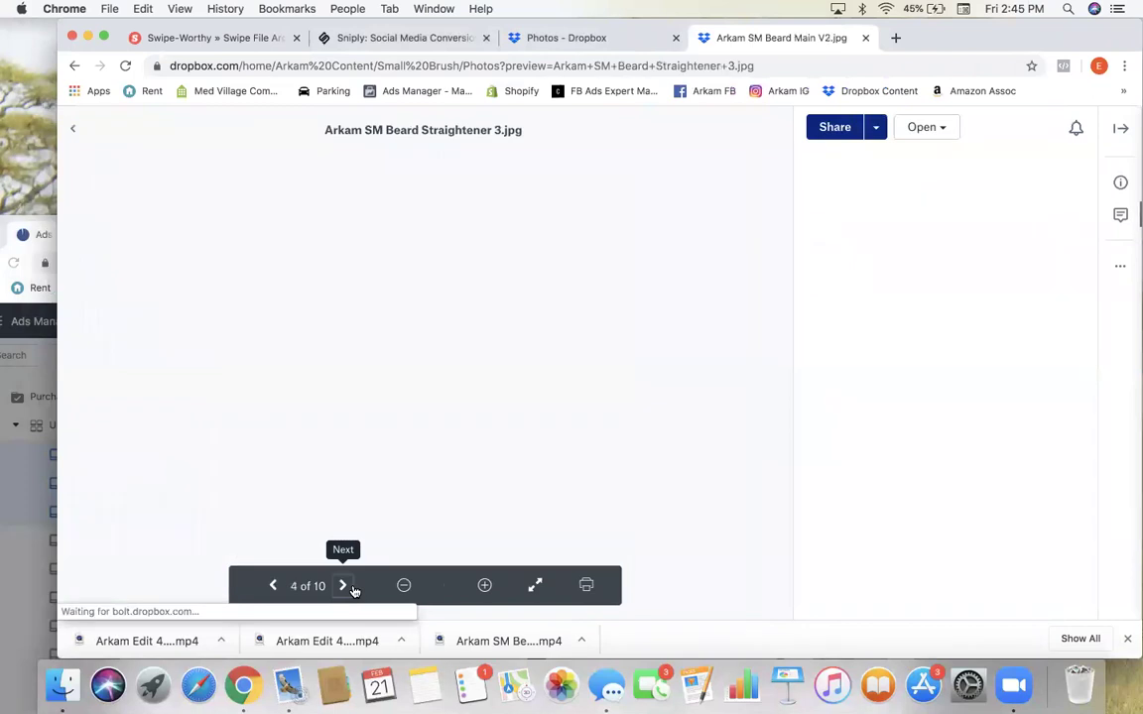
left_click(352, 588)
left_click(352, 588)
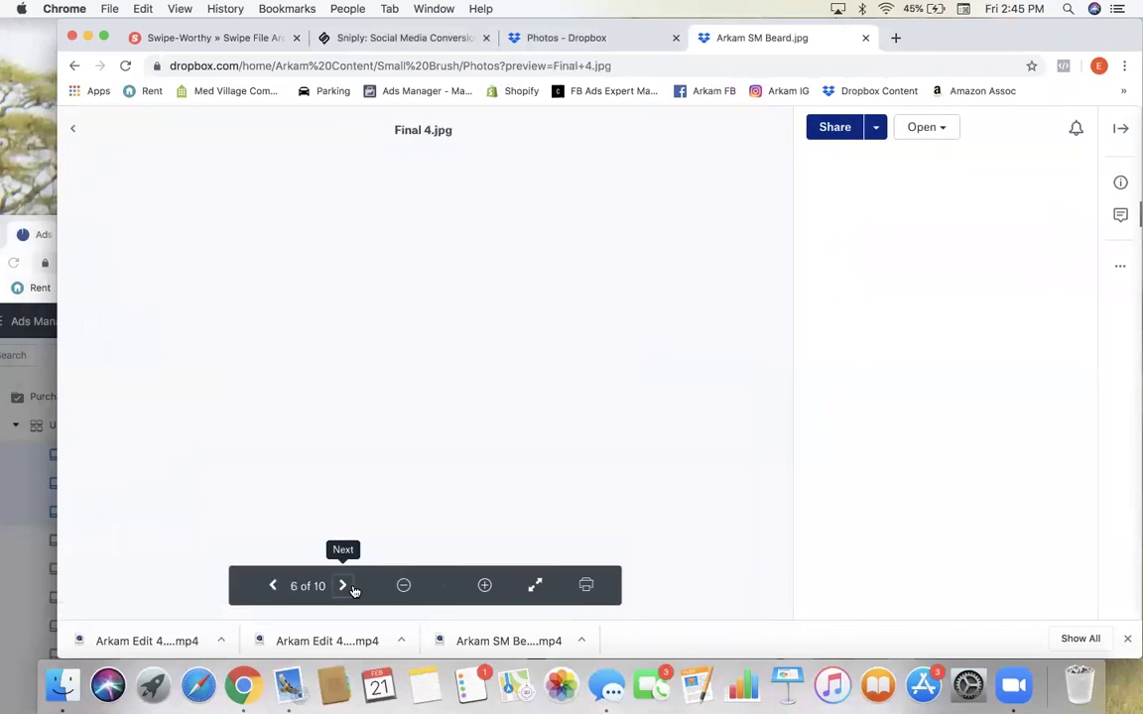
left_click(352, 587)
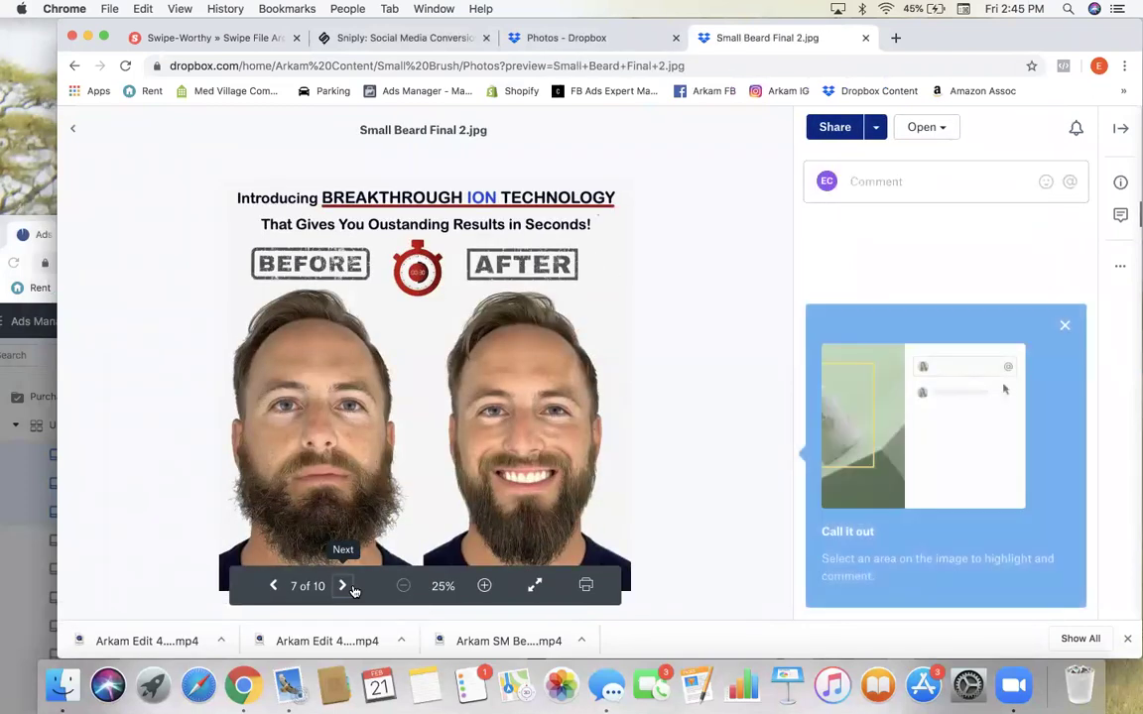
left_click(352, 589)
left_click(352, 588)
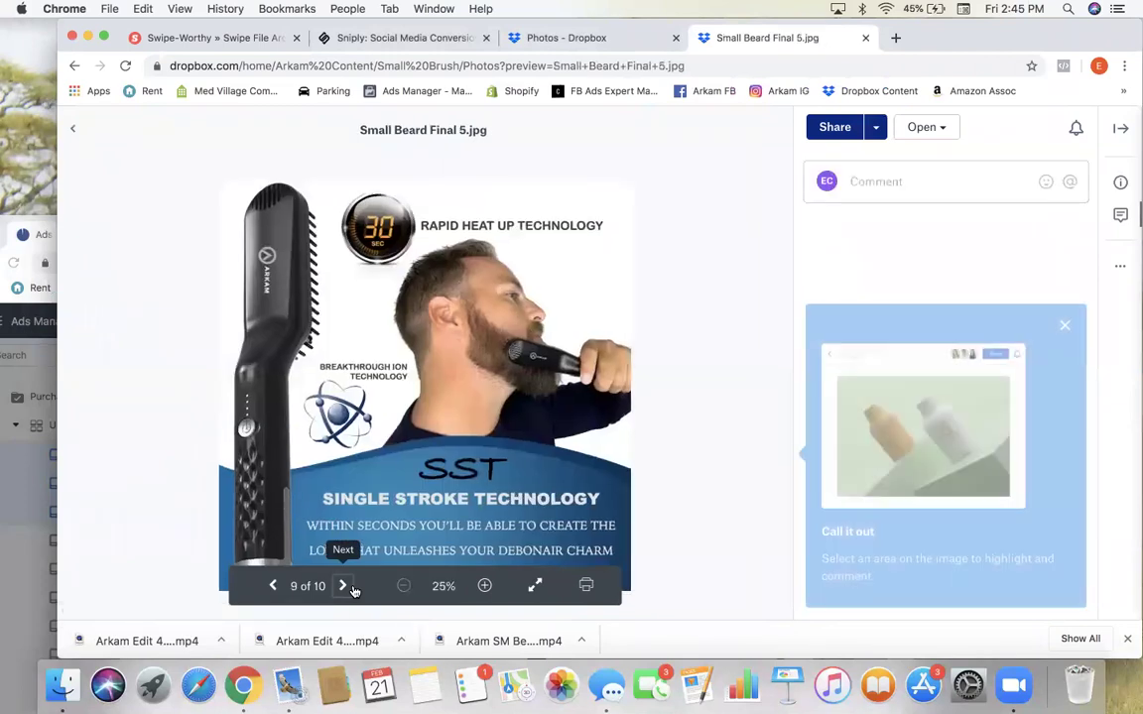
left_click(352, 588)
left_click(352, 588)
left_click(352, 588)
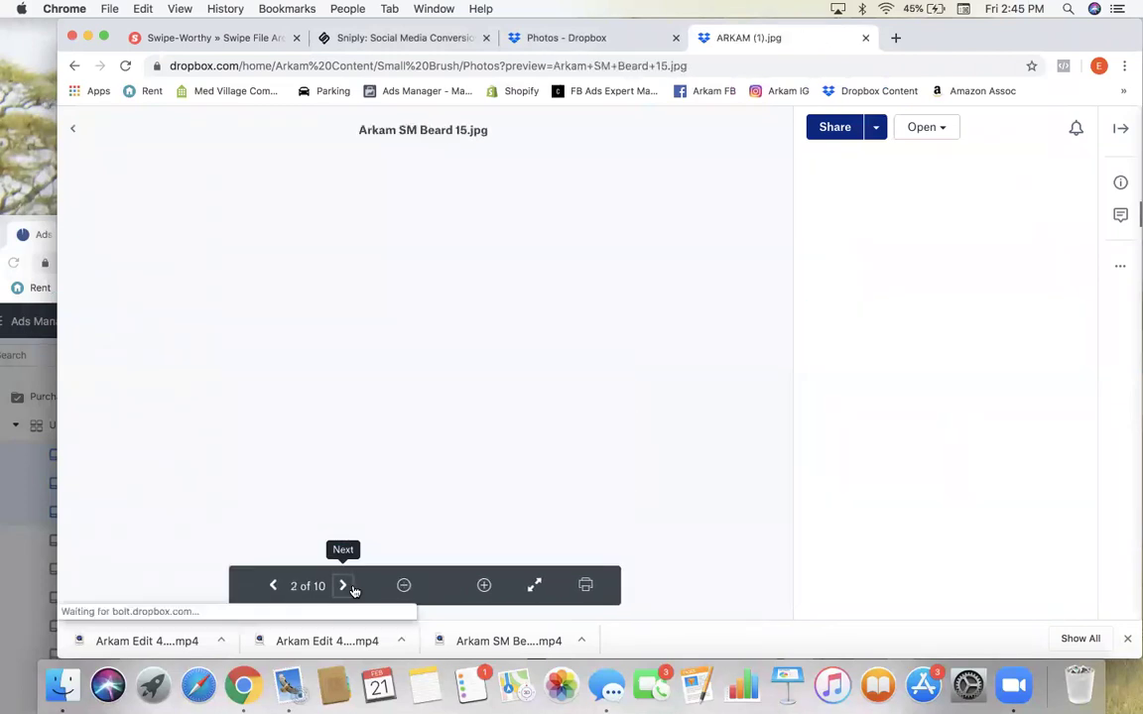
left_click(352, 588)
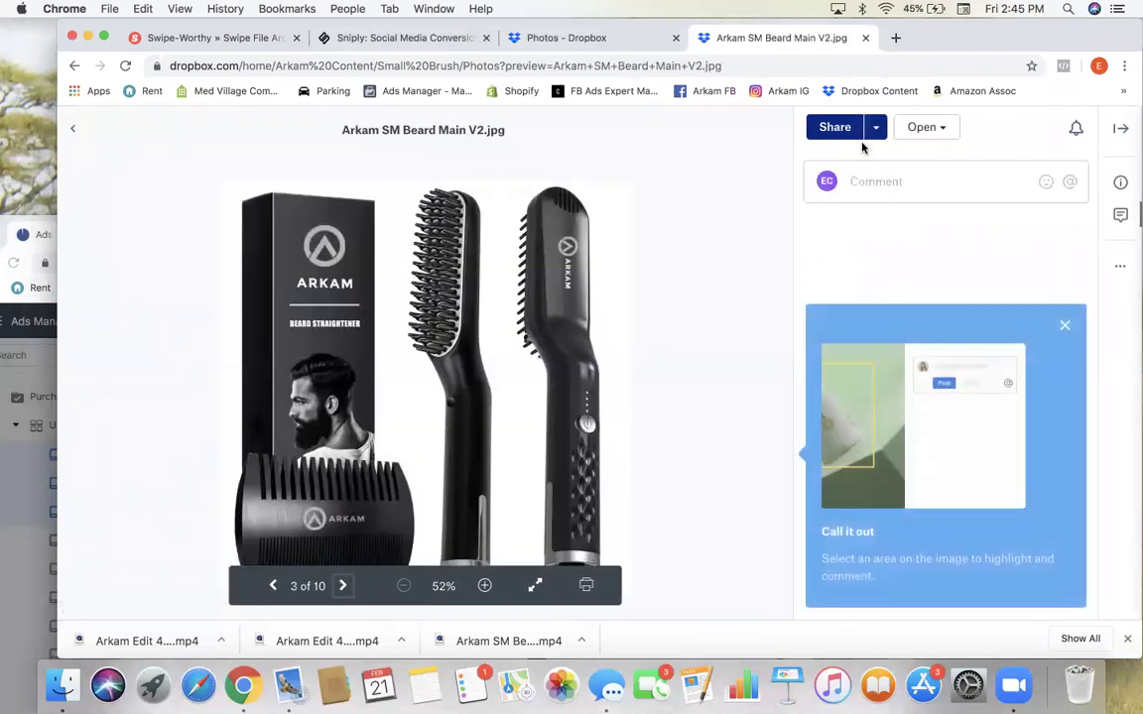
left_click(73, 128)
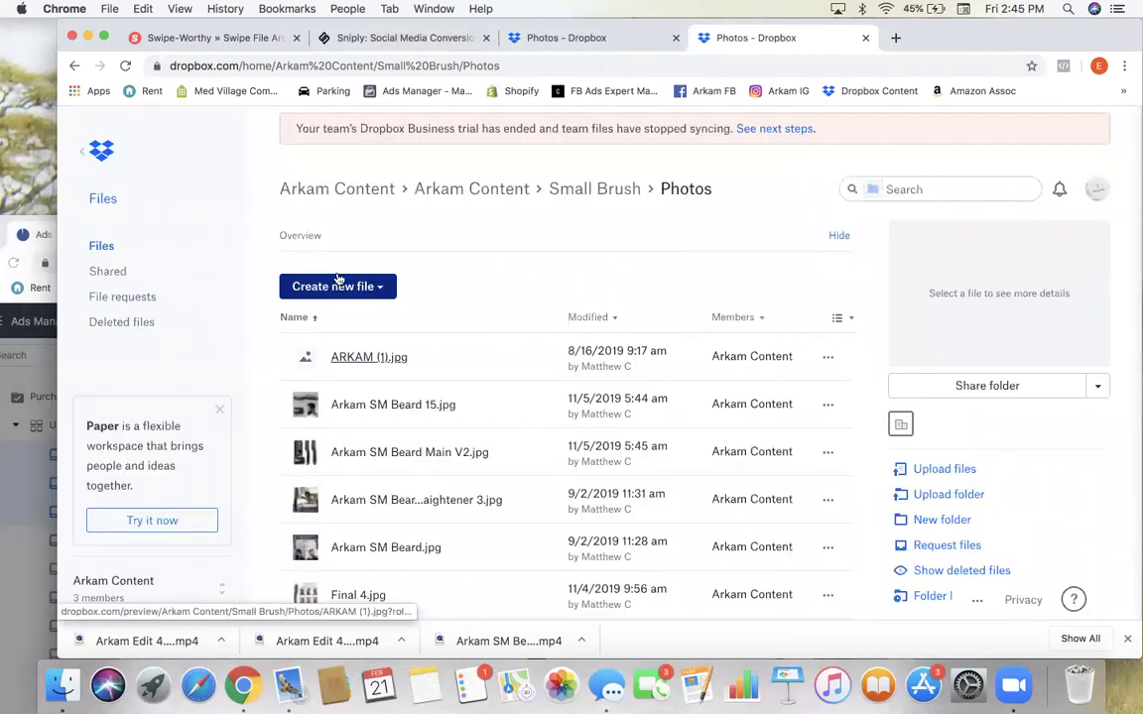
scroll(337, 280, "down", 5)
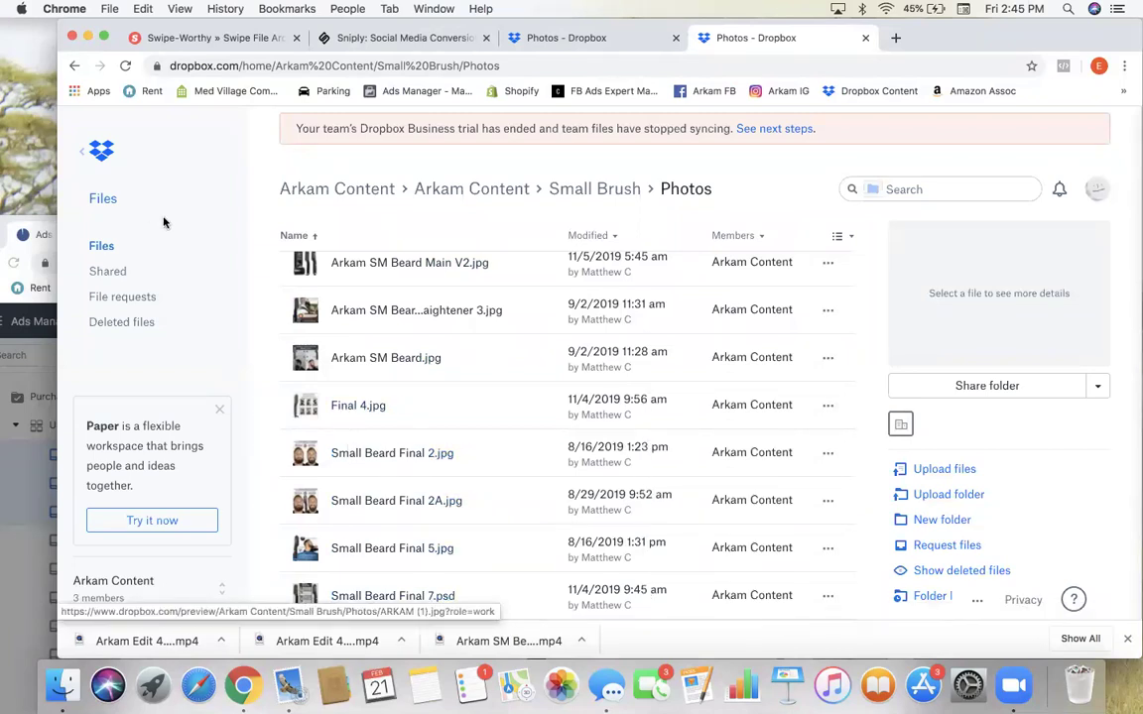
Step: Switch back to Ads Manager and look through the account images for a beard straightener picture for the three duplicate ads
left_click(5, 453)
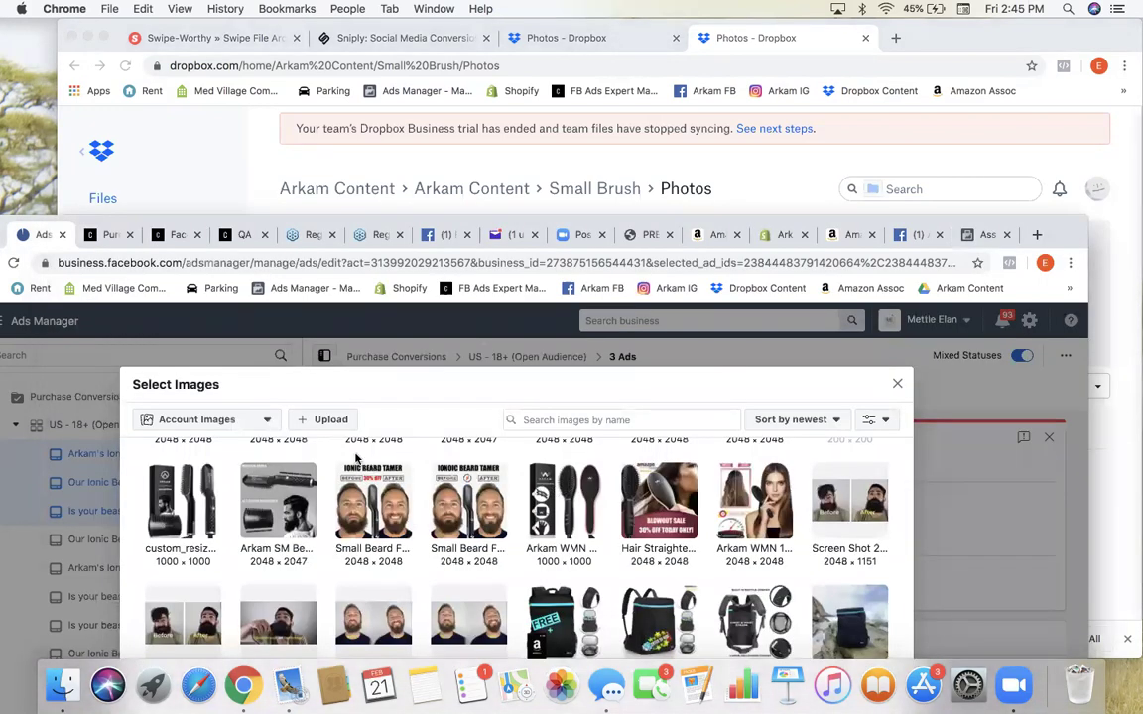
scroll(357, 458, "down", 3)
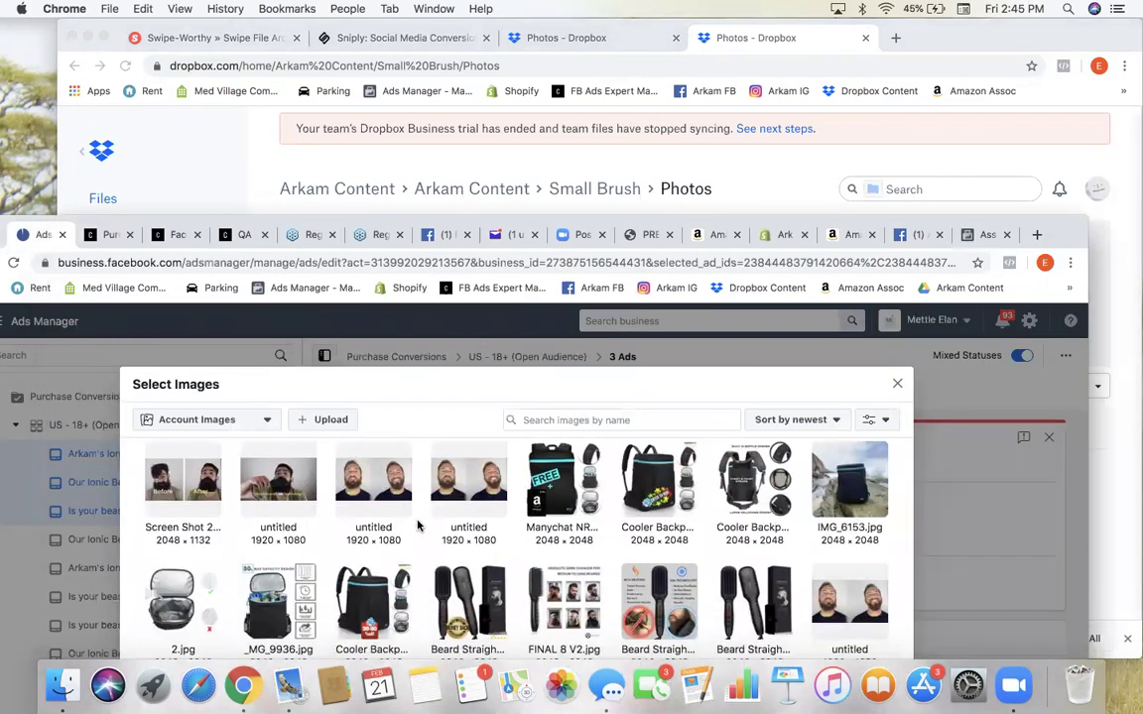
scroll(417, 526, "down", 5)
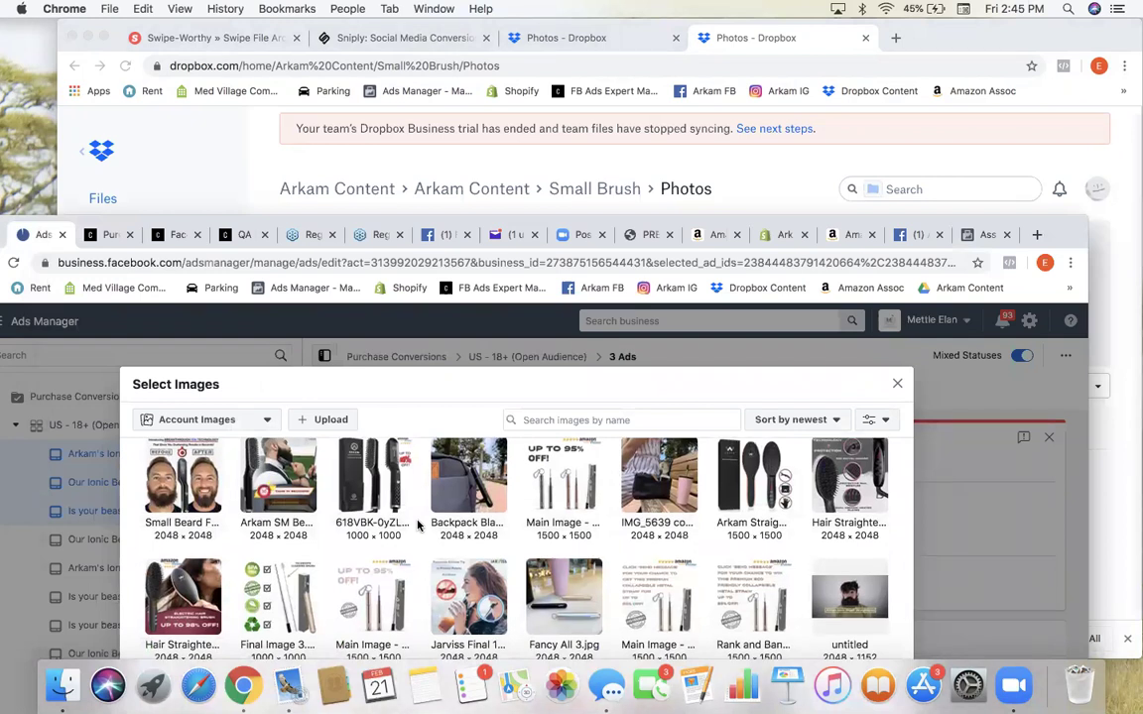
scroll(417, 526, "down", 3)
scroll(417, 526, "down", 2)
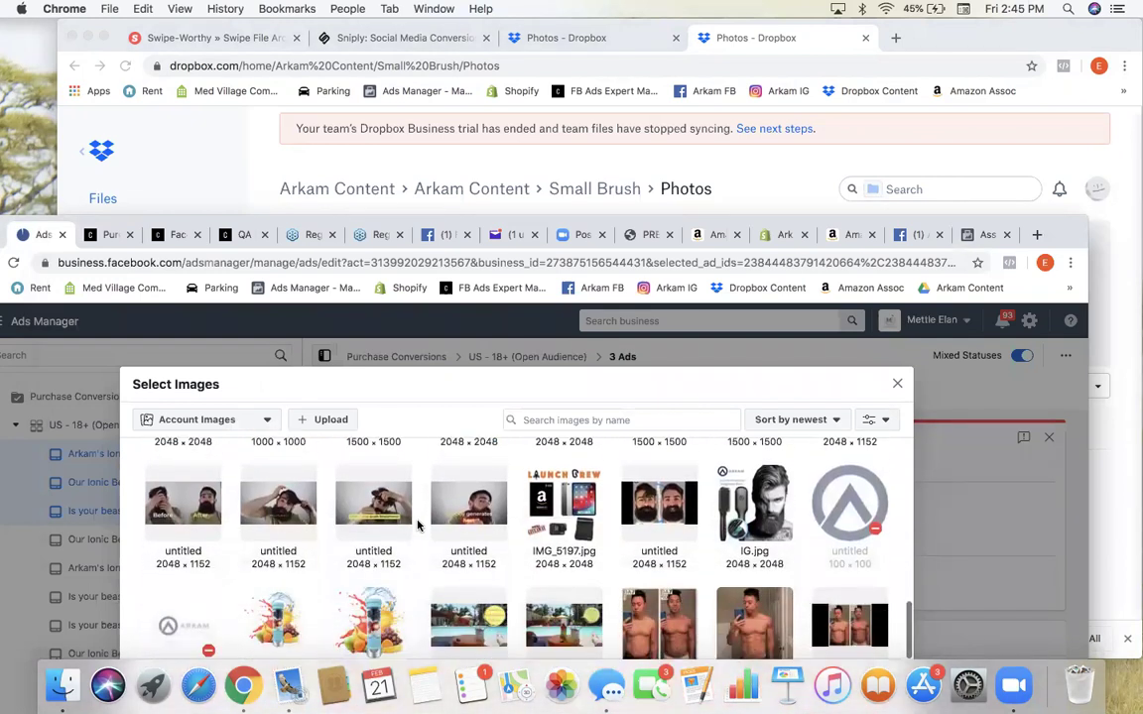
scroll(418, 525, "down", 5)
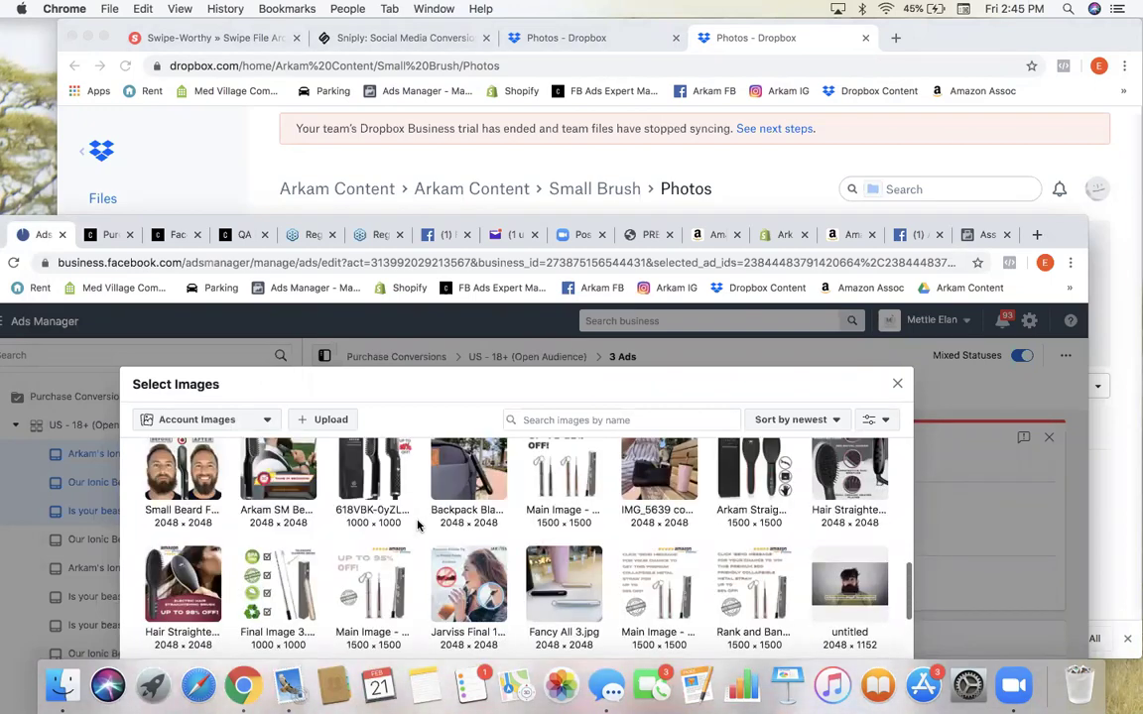
scroll(417, 525, "up", 8)
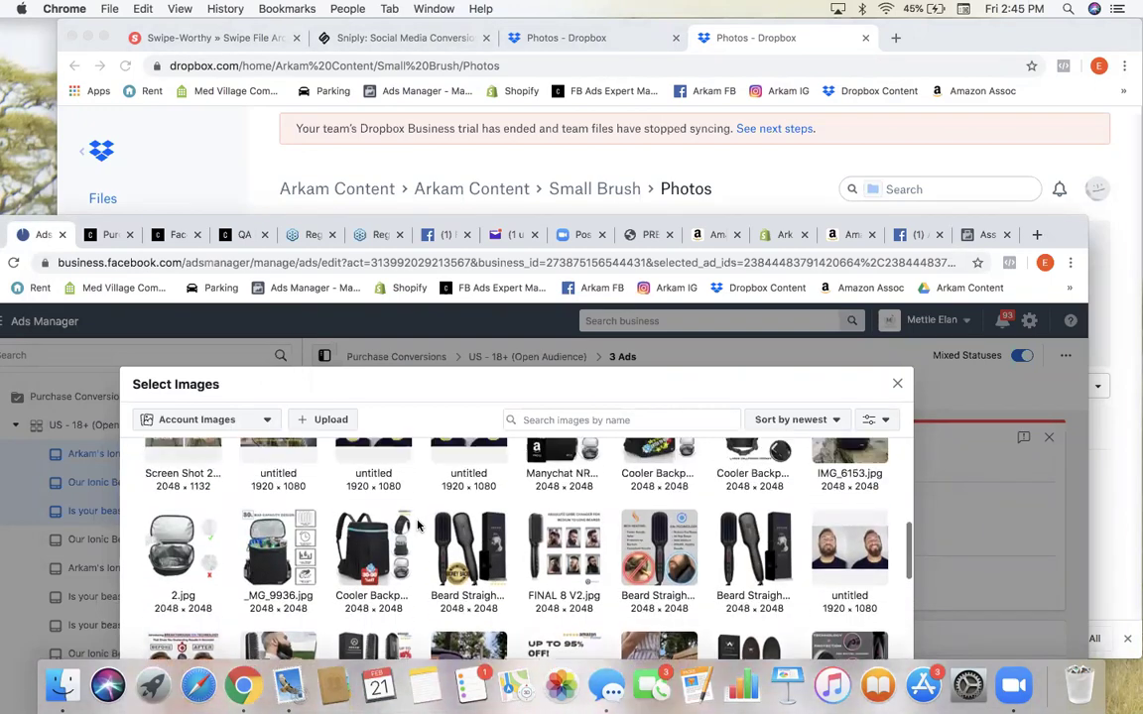
scroll(418, 526, "up", 2)
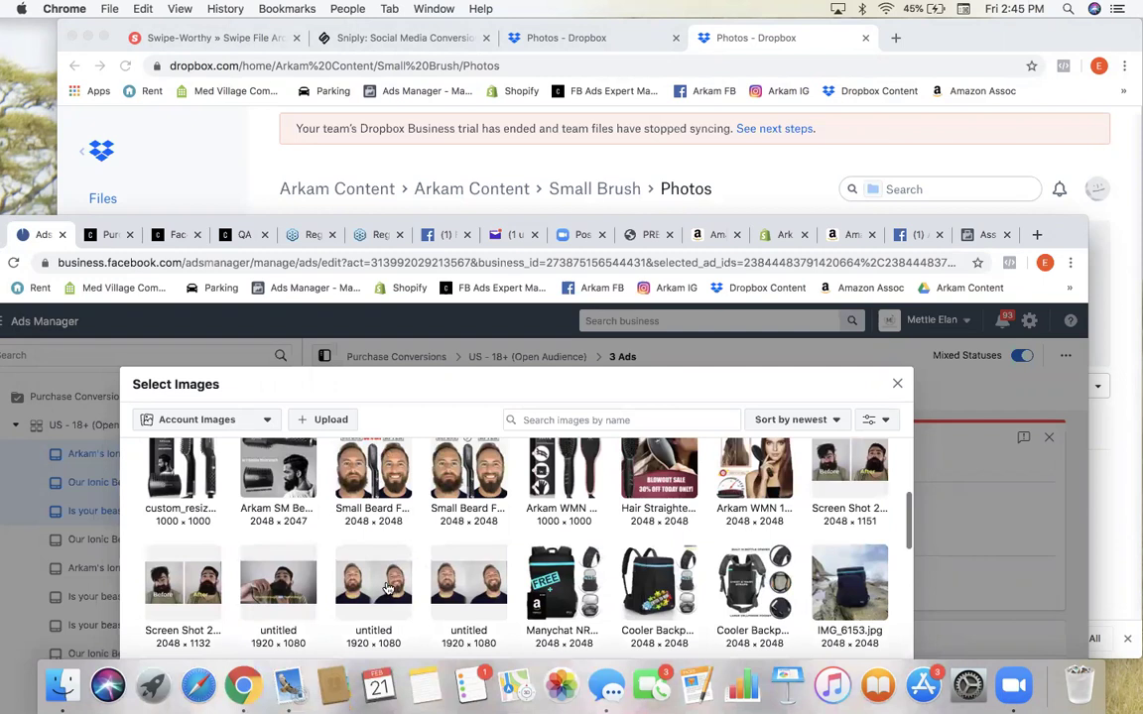
scroll(397, 505, "up", 3)
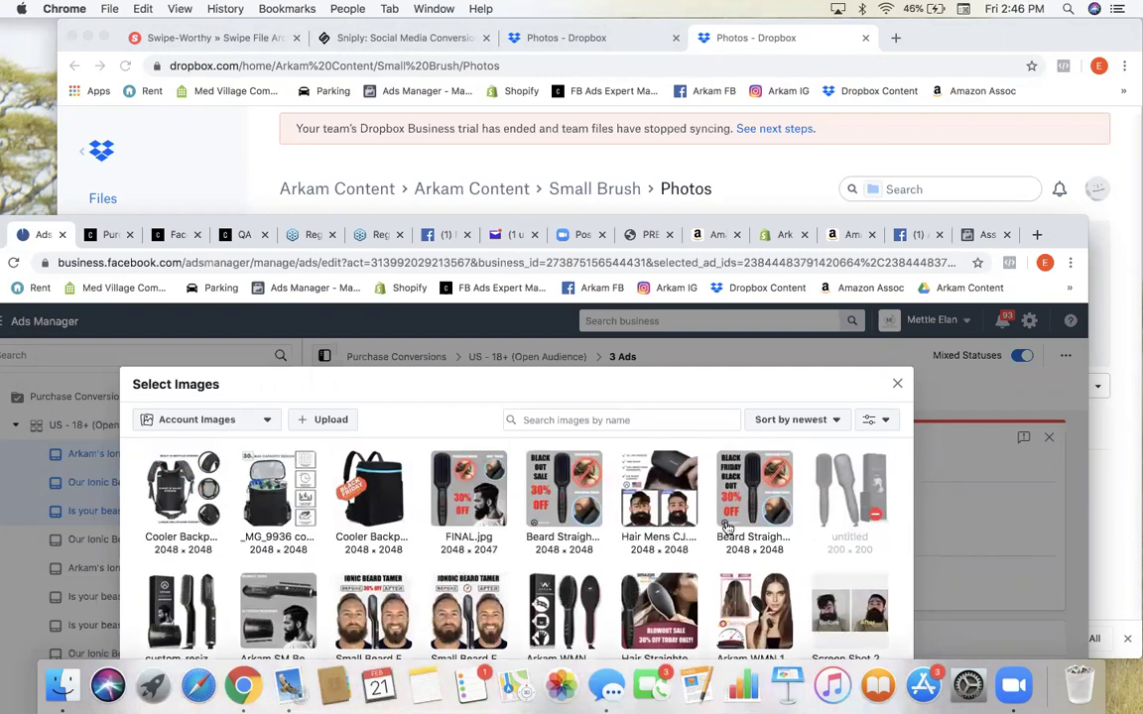
scroll(727, 529, "down", 10)
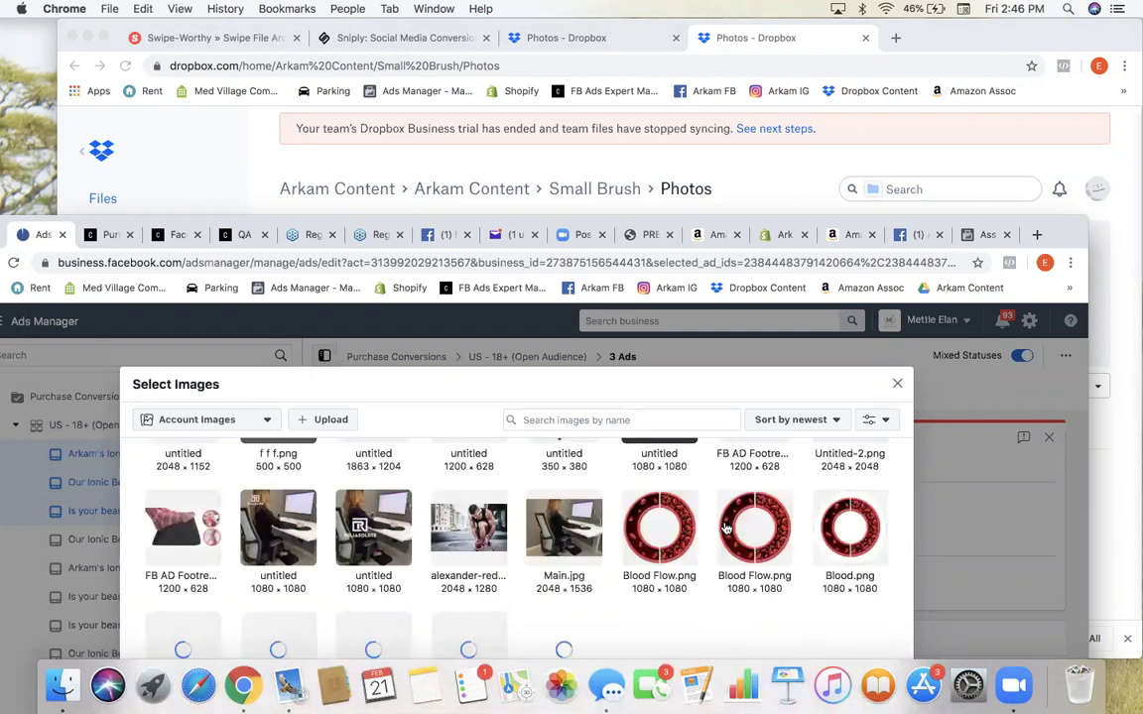
scroll(725, 529, "down", 5)
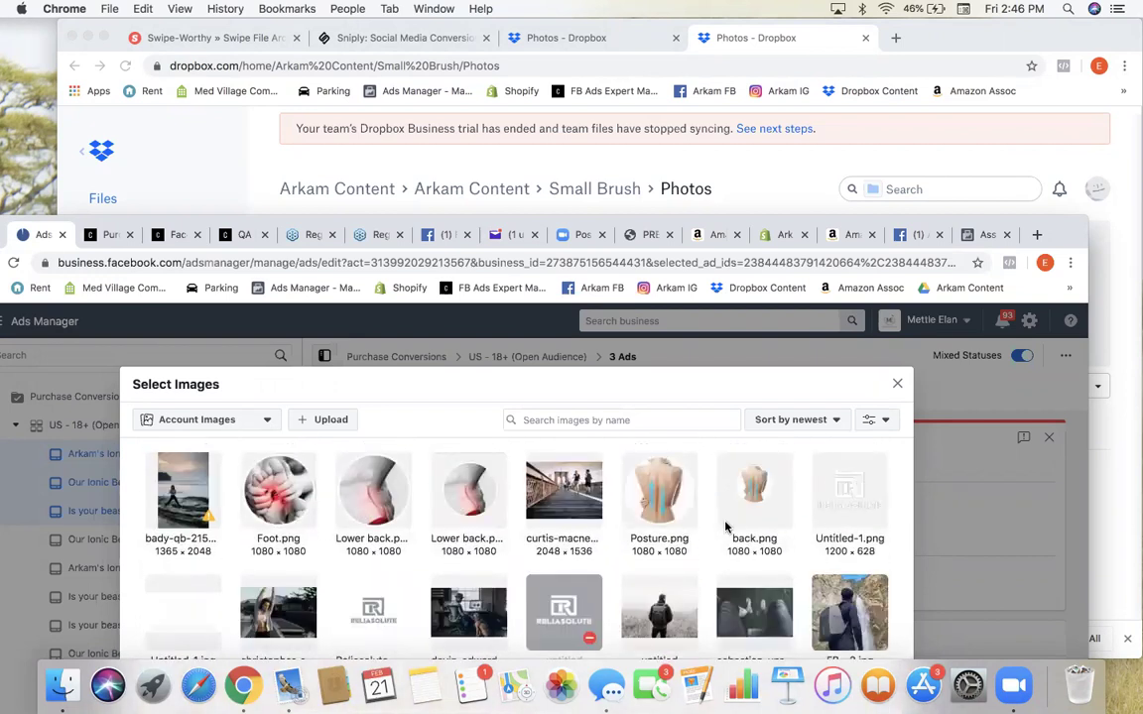
scroll(564, 533, "down", 10)
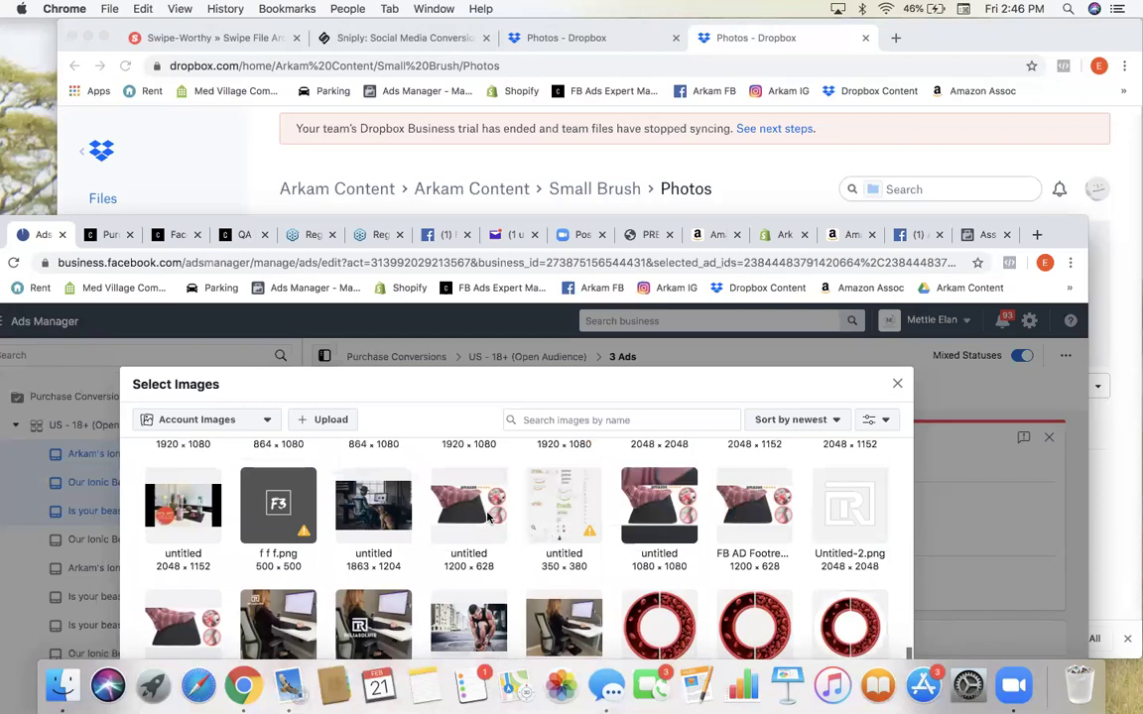
scroll(487, 518, "up", 5)
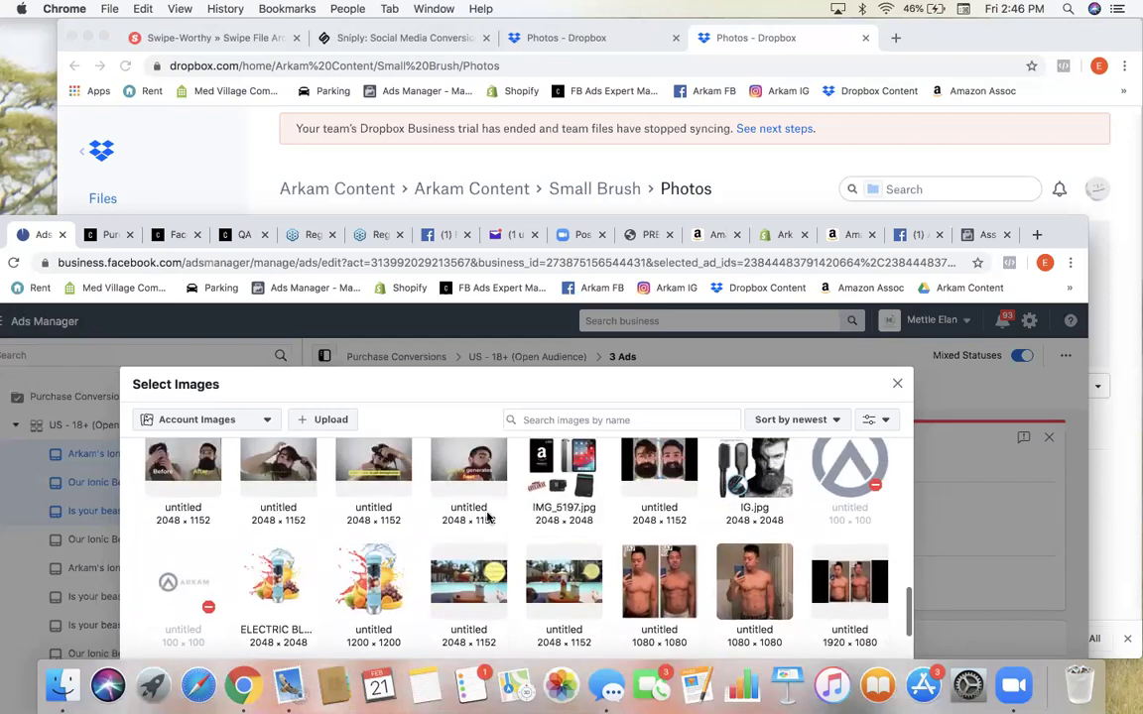
scroll(487, 518, "up", 8)
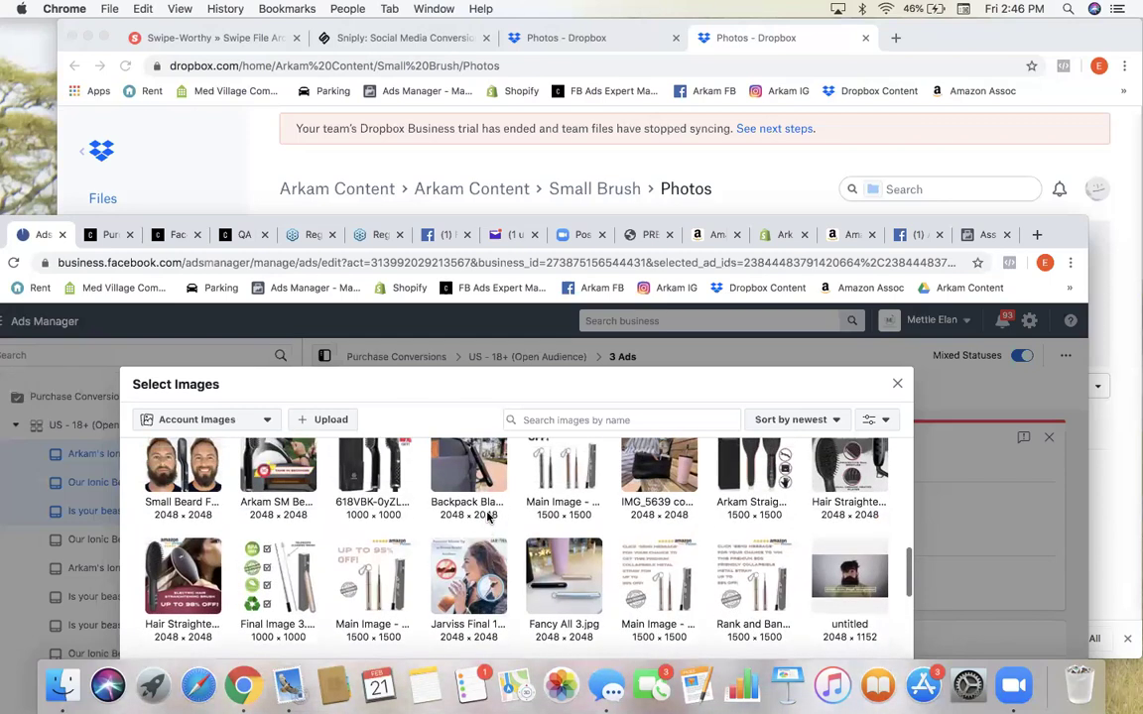
scroll(487, 518, "up", 5)
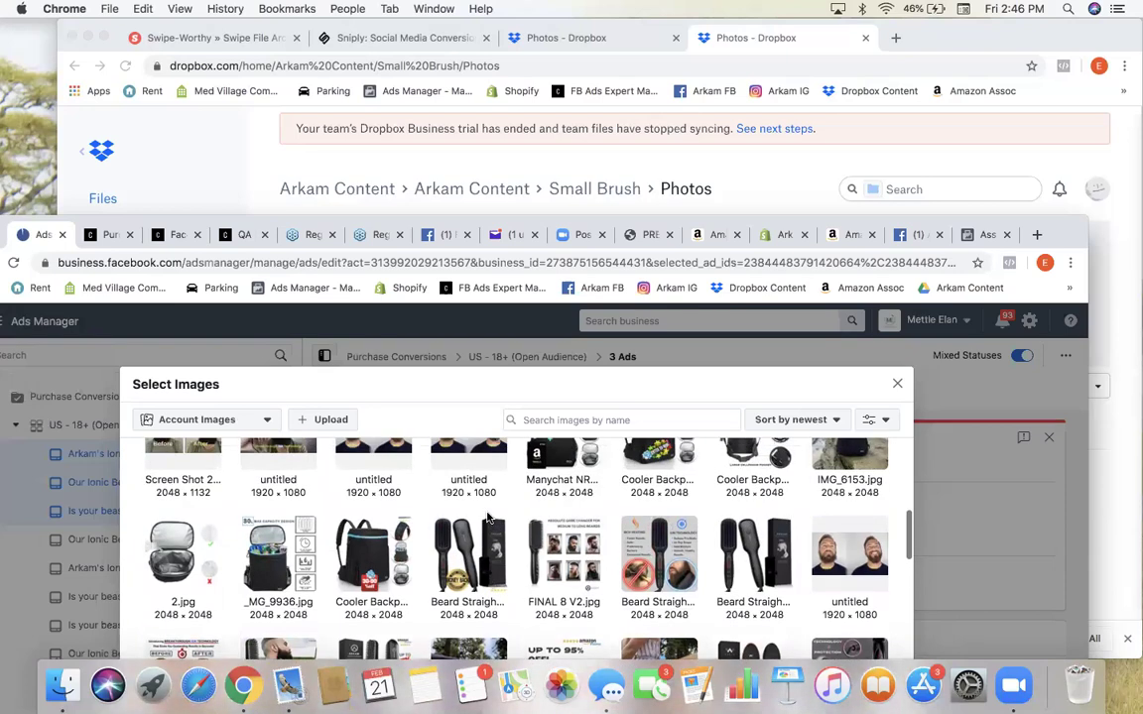
scroll(487, 518, "up", 5)
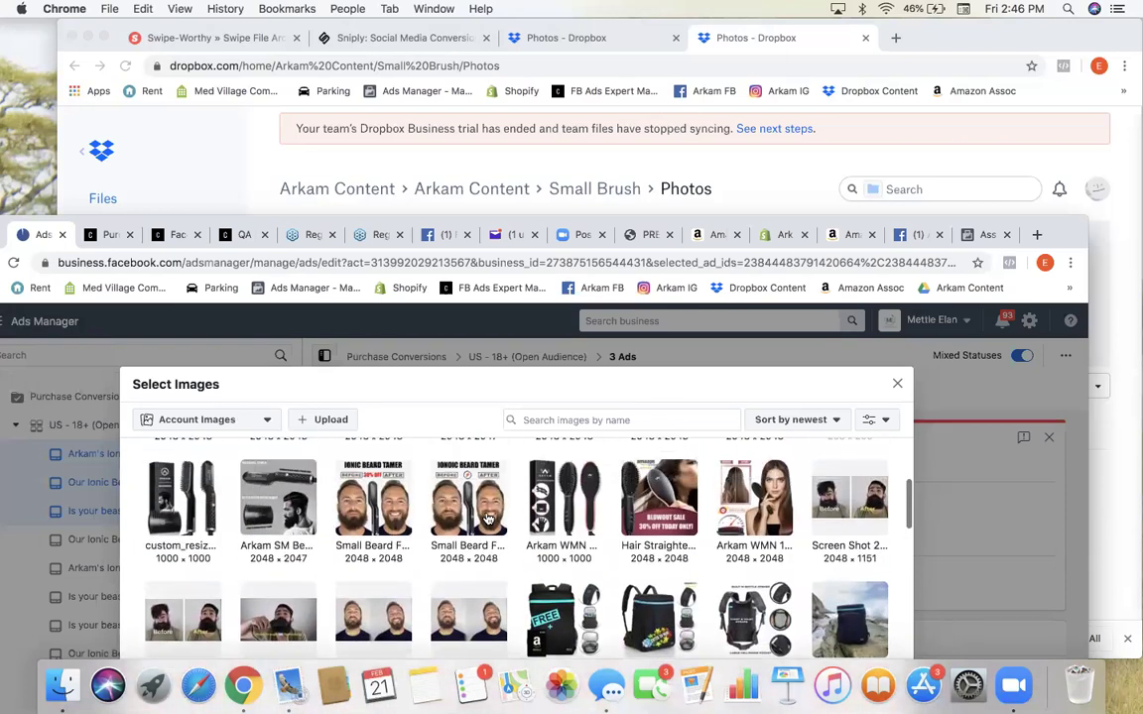
scroll(487, 518, "up", 2)
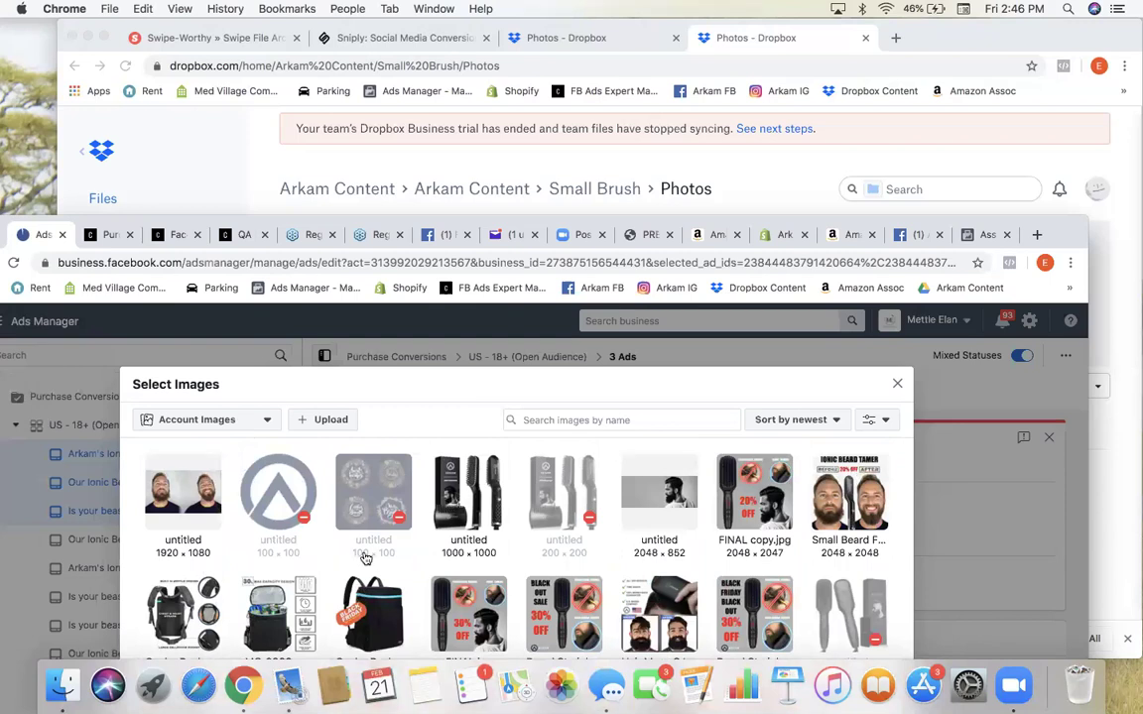
scroll(286, 591, "down", 1)
scroll(286, 592, "up", 1)
scroll(228, 592, "down", 1)
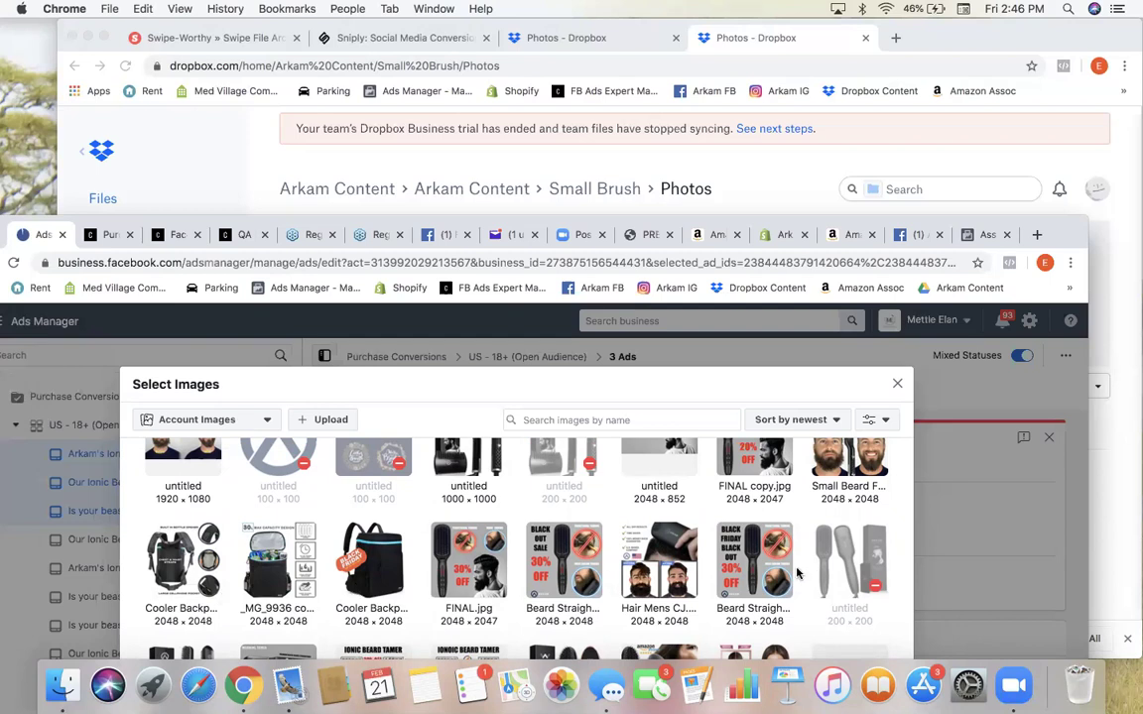
scroll(797, 573, "up", 1)
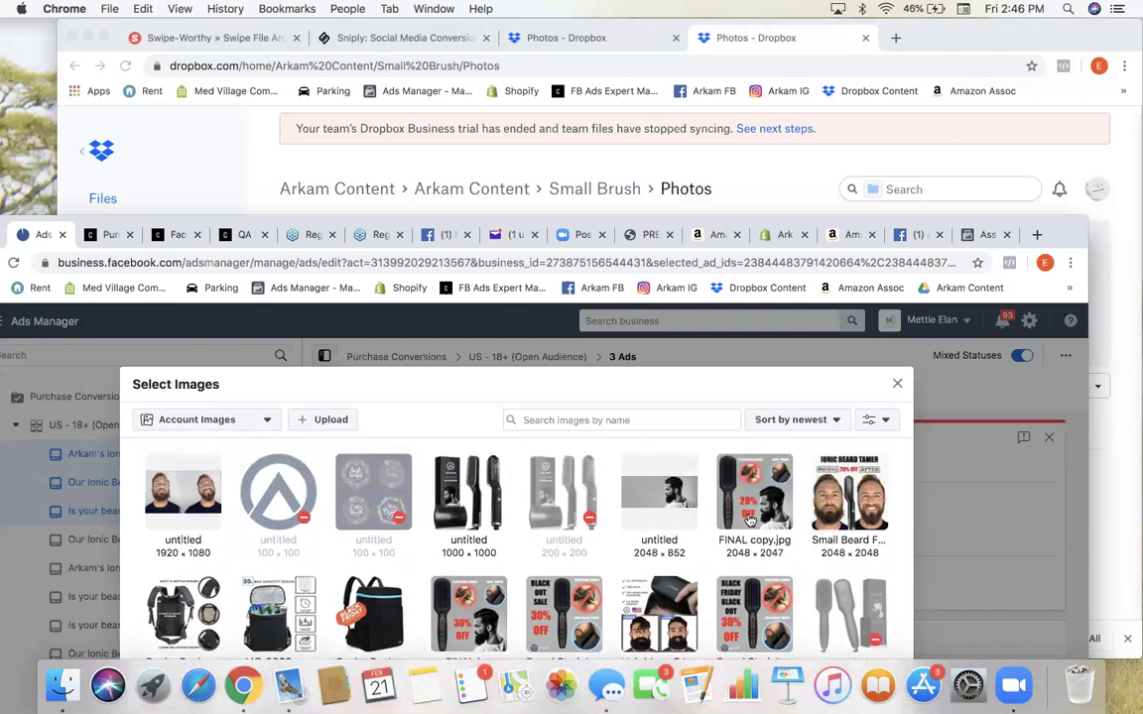
left_click(671, 515)
left_click(666, 515)
scroll(493, 541, "down", 3)
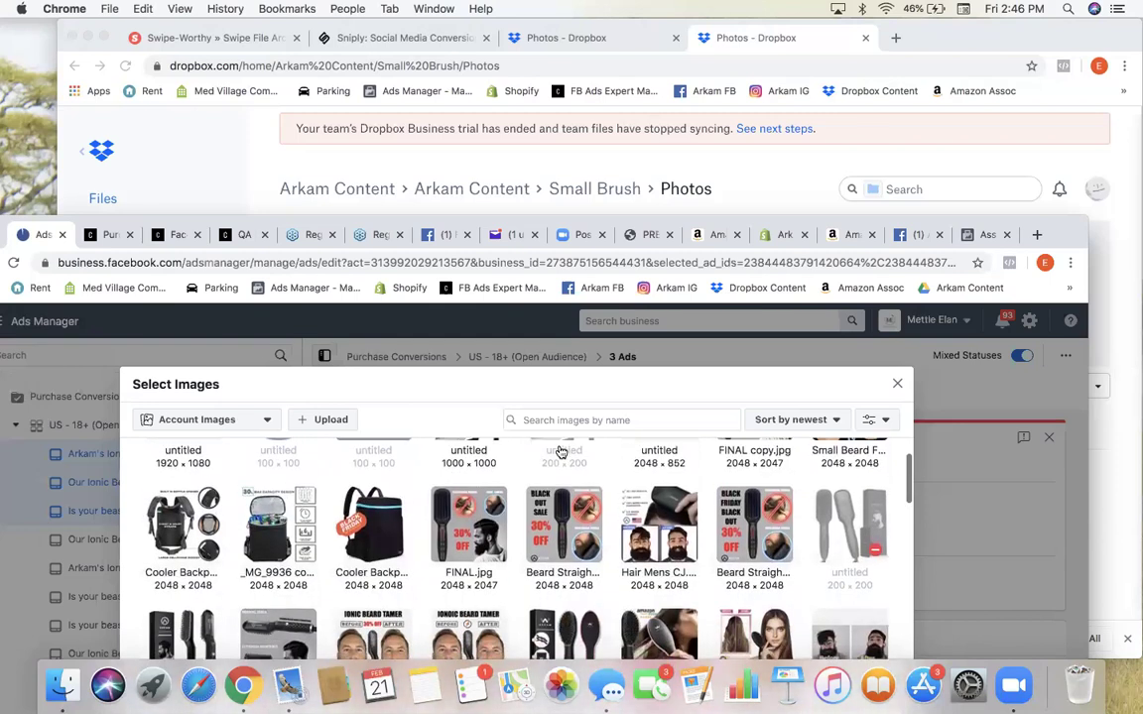
Step: Select the untitled 1000 × 1000 beard straightener product image and move the Ads Manager window up so the whole image dialog fits
scroll(571, 467, "up", 2)
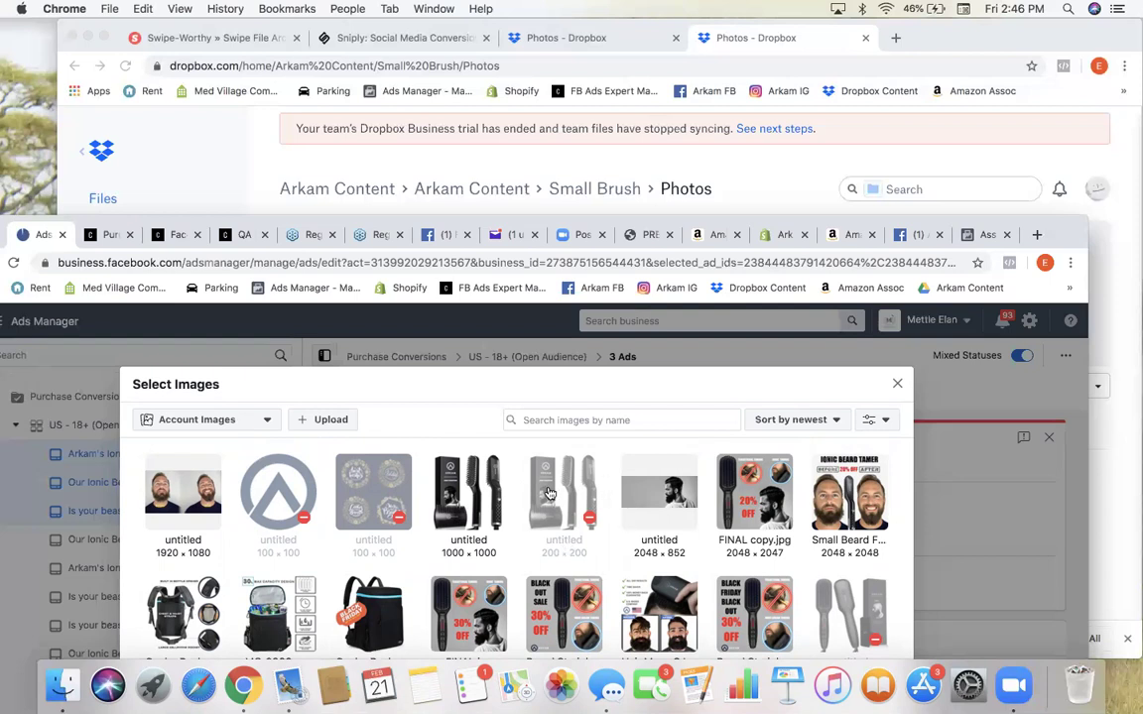
left_click(470, 503)
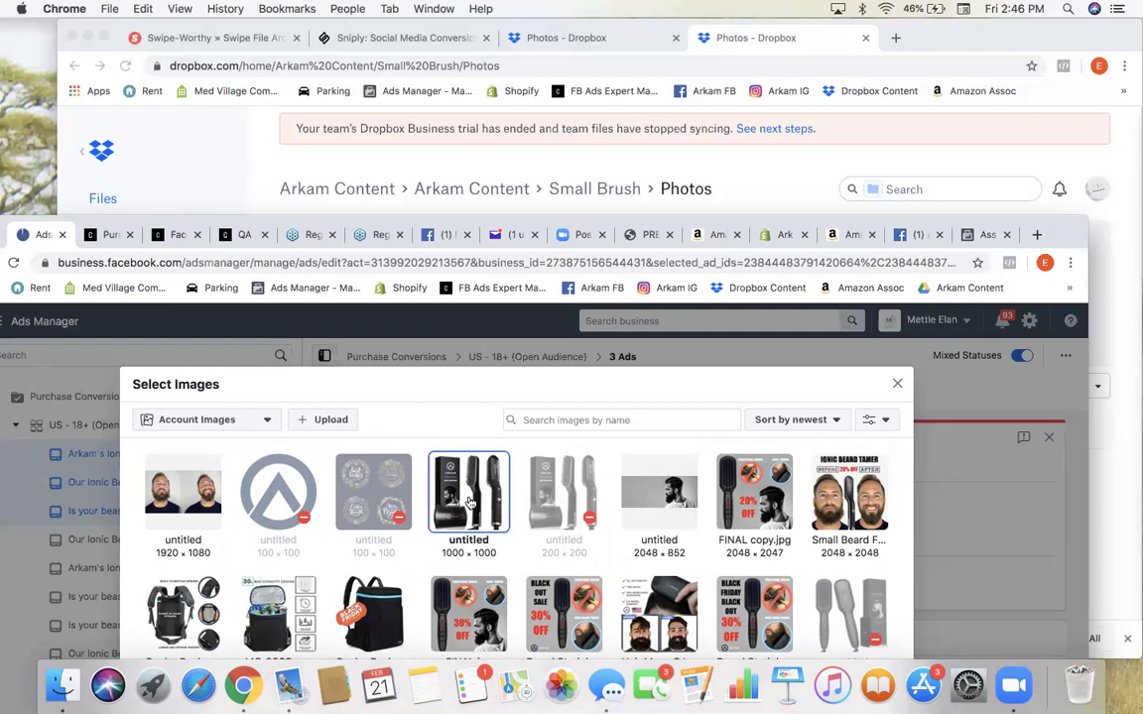
left_click_drag(1101, 77, 1103, 9)
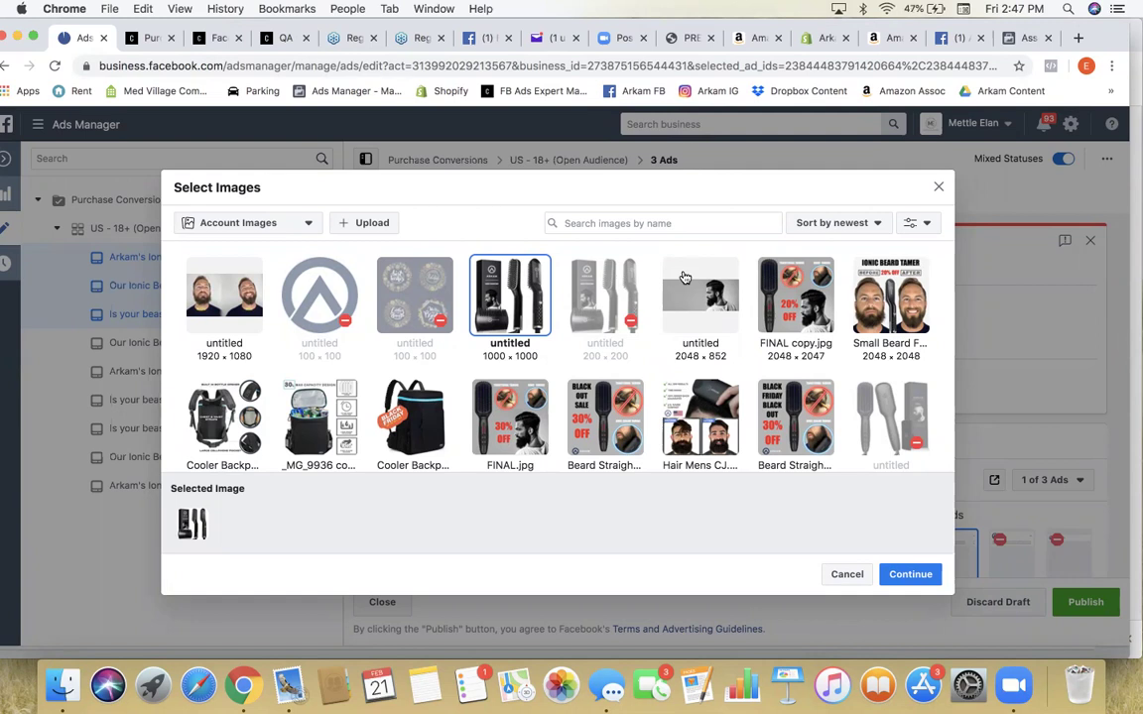
Step: Select FINAL.jpg as the image for the three ads instead, and look through the older account images
scroll(505, 416, "down", 1)
left_click(505, 415)
scroll(505, 416, "down", 5)
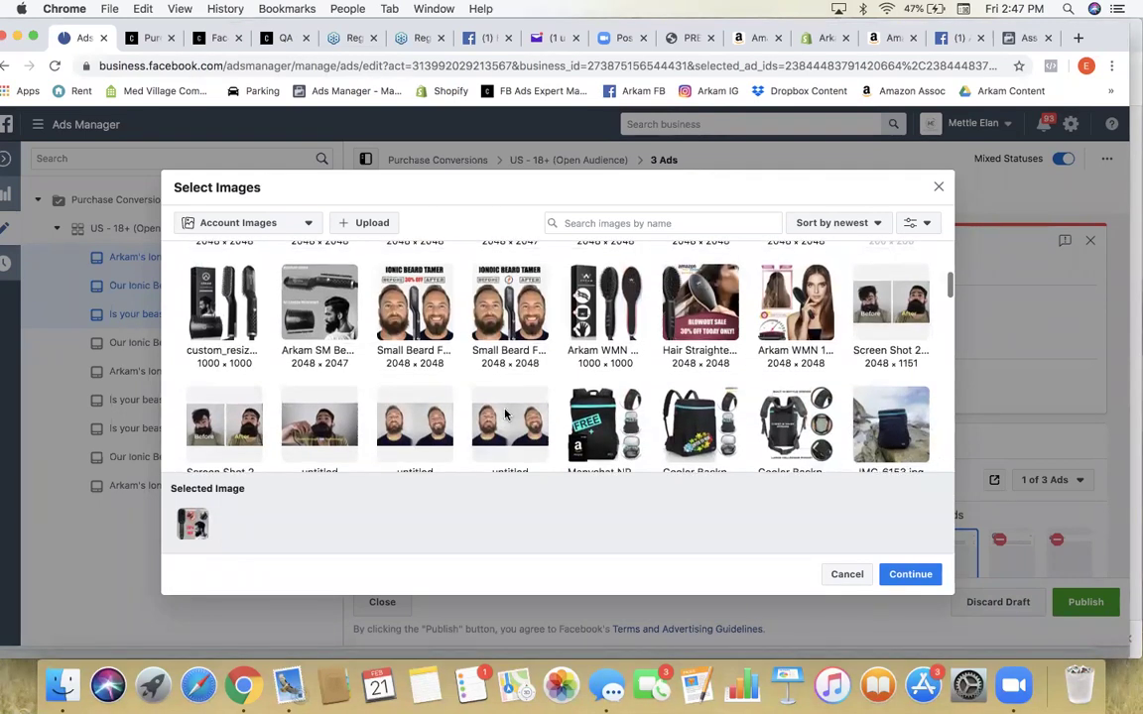
scroll(505, 415, "down", 3)
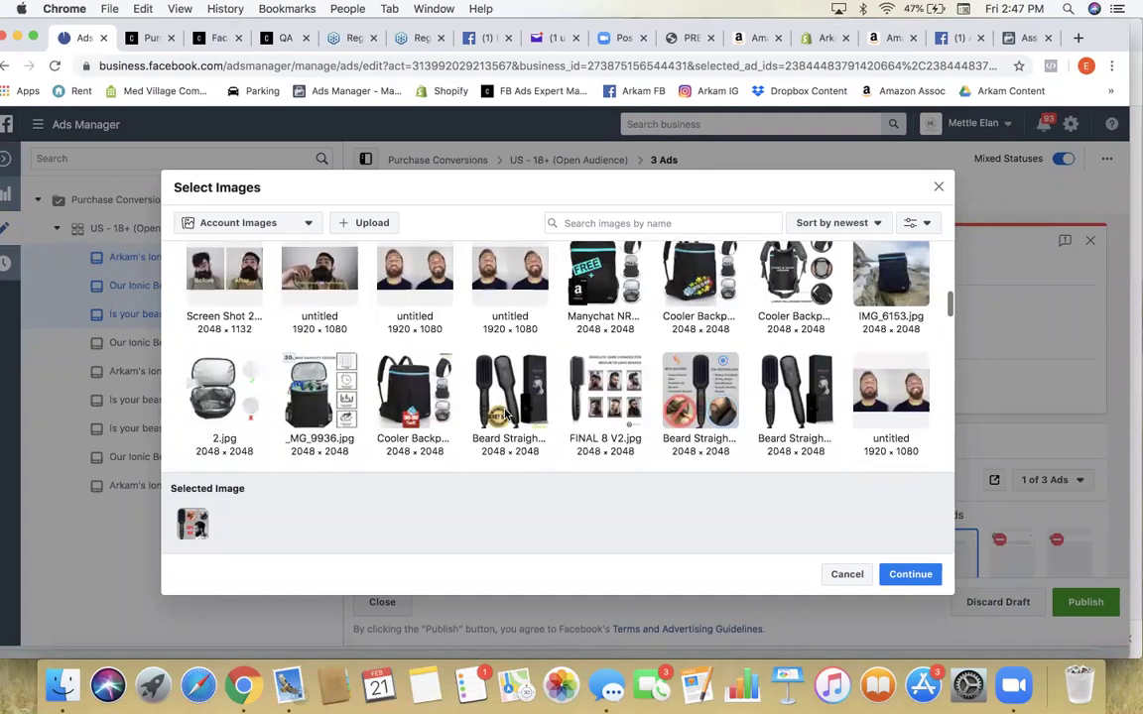
Step: Switch to the $37.99 Arkam Beard Straightener listing on Amazon and examine its gallery images and page for a suitable ad picture
left_click(891, 37)
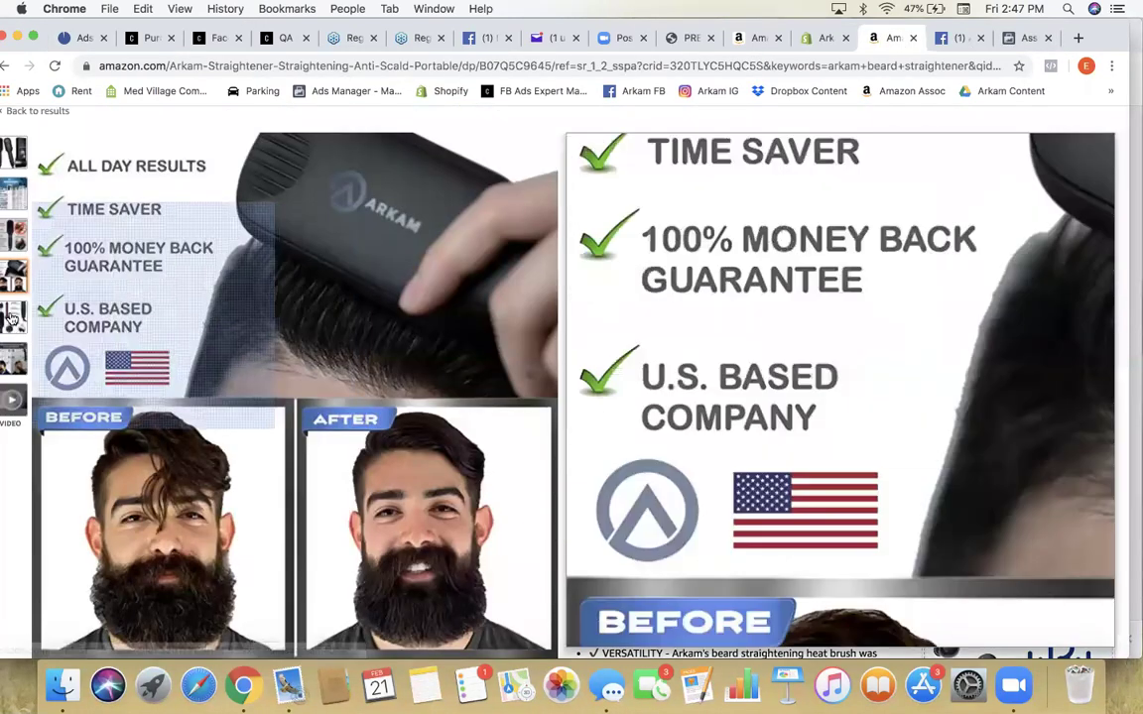
mouse_move(17, 186)
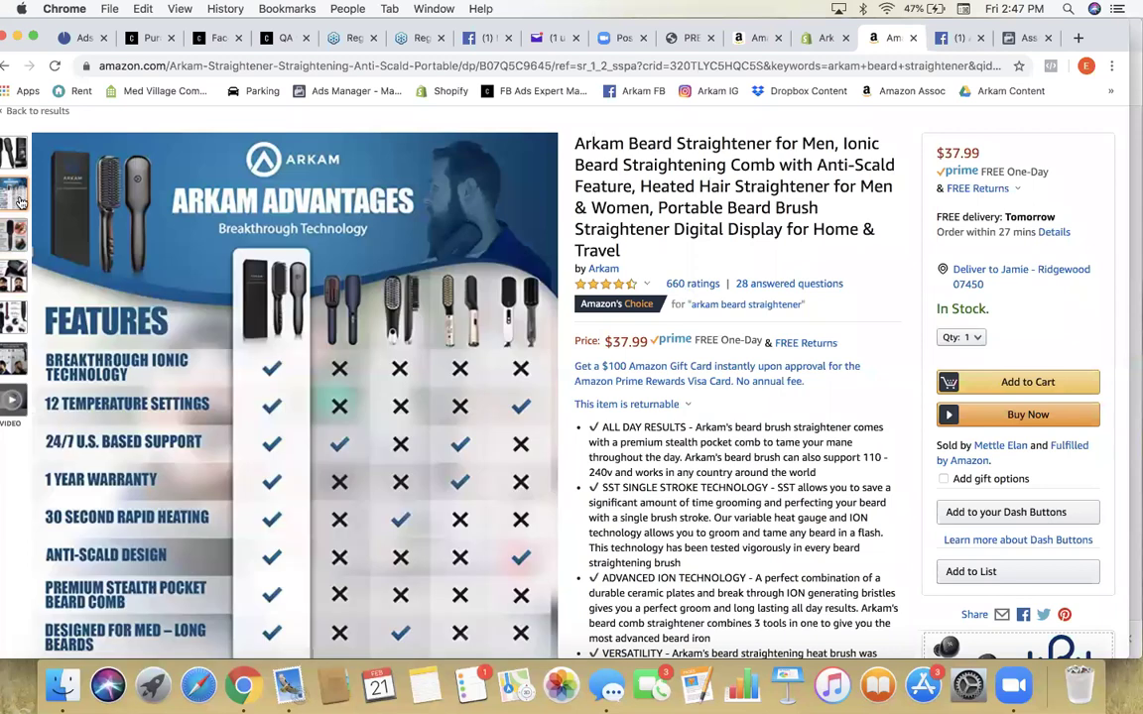
mouse_move(15, 359)
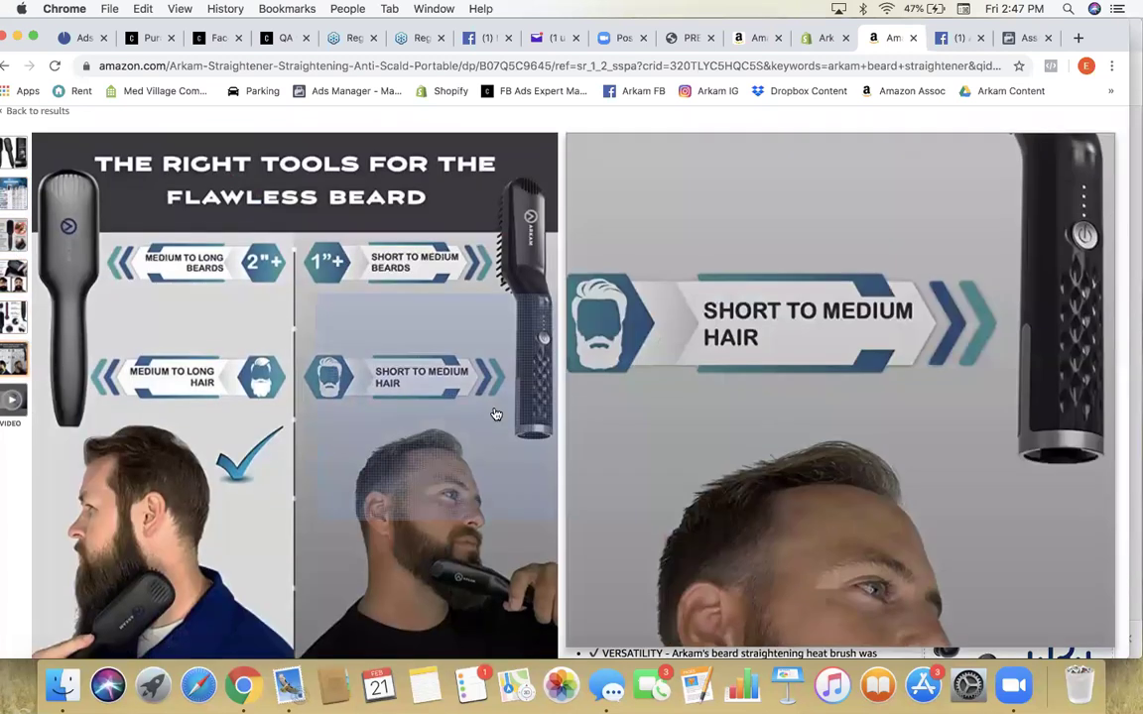
scroll(493, 413, "down", 10)
scroll(496, 414, "down", 7)
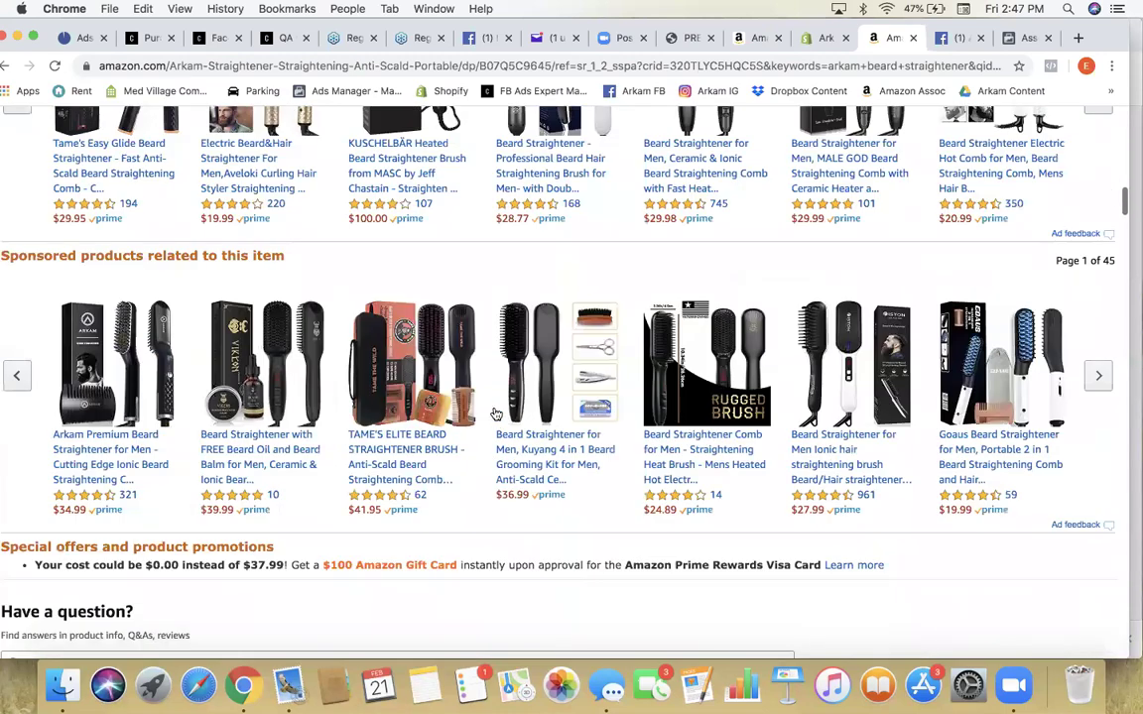
scroll(496, 413, "up", 4)
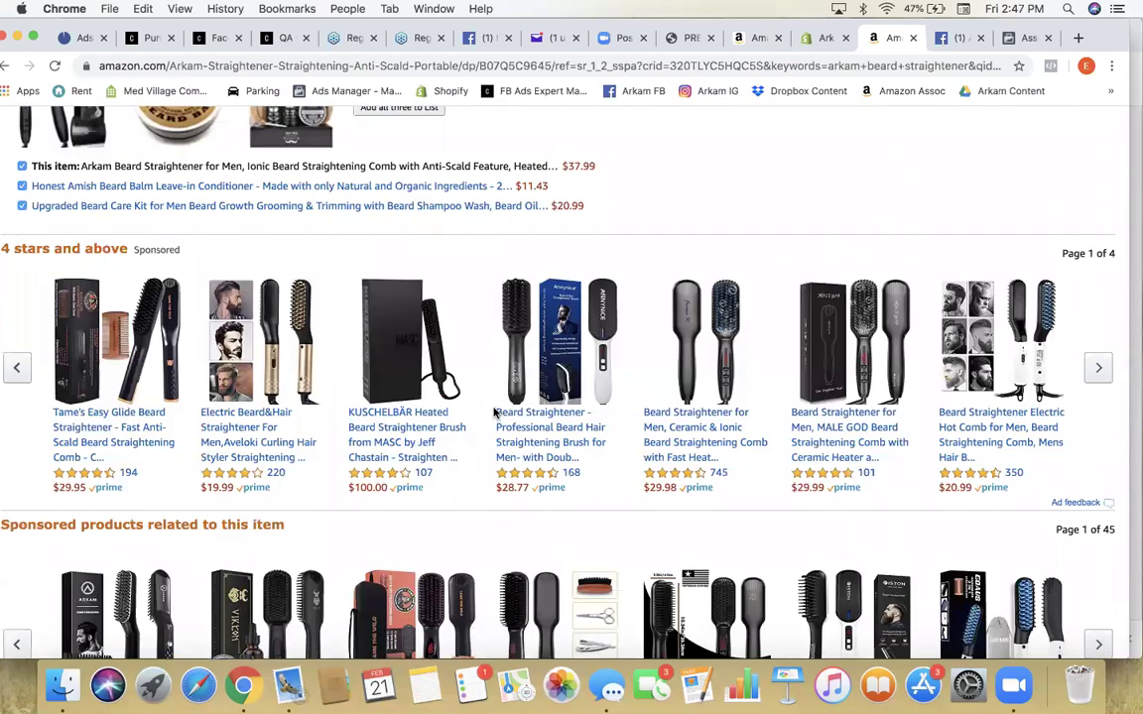
scroll(493, 413, "up", 1)
scroll(493, 414, "up", 10)
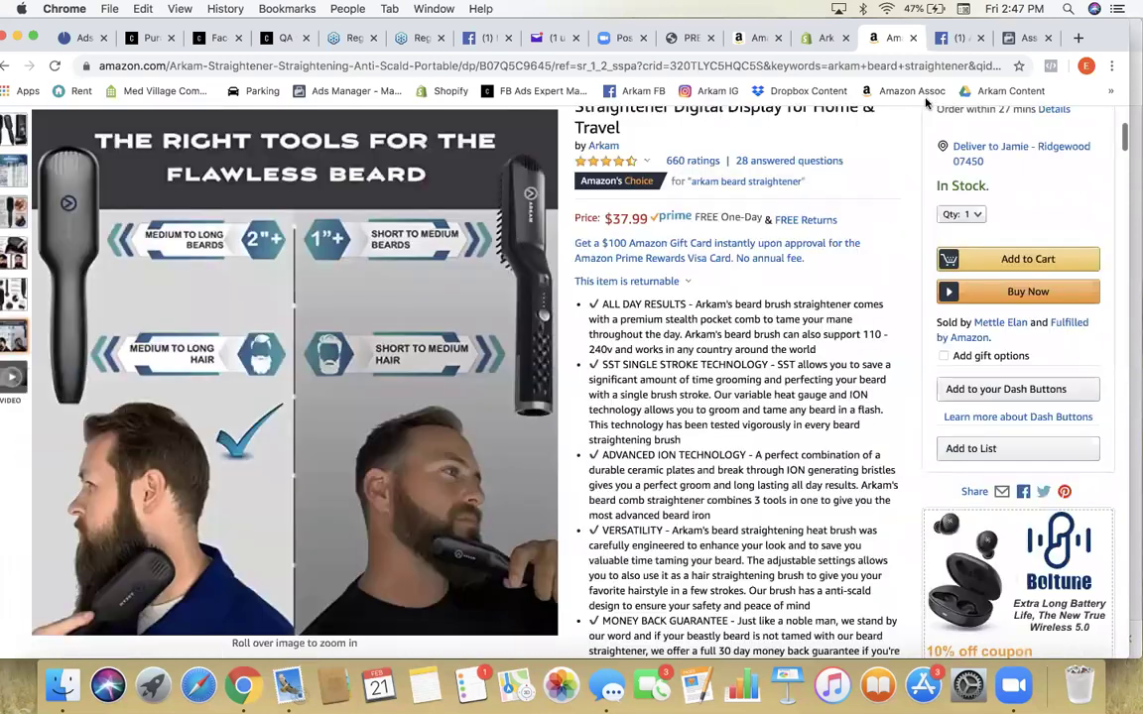
Step: Switch to the premium beard straightener page on the Arkam Crew store and preview its gallery images for a usable ad picture
left_click(829, 38)
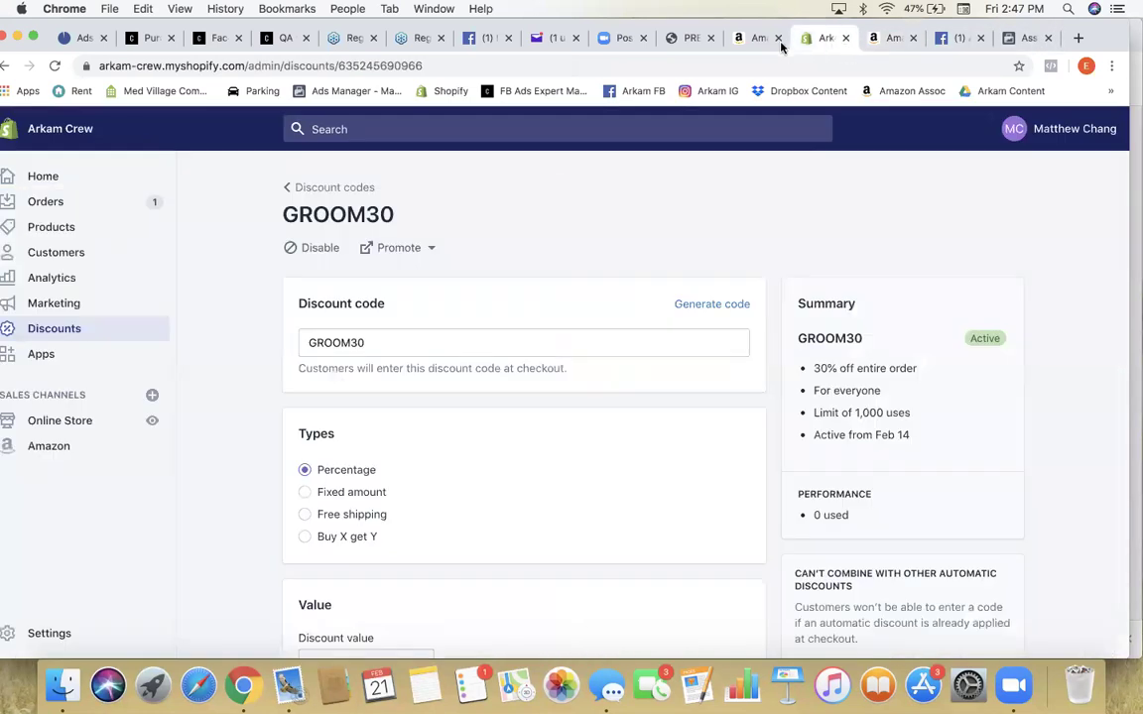
left_click(684, 37)
scroll(506, 347, "down", 4)
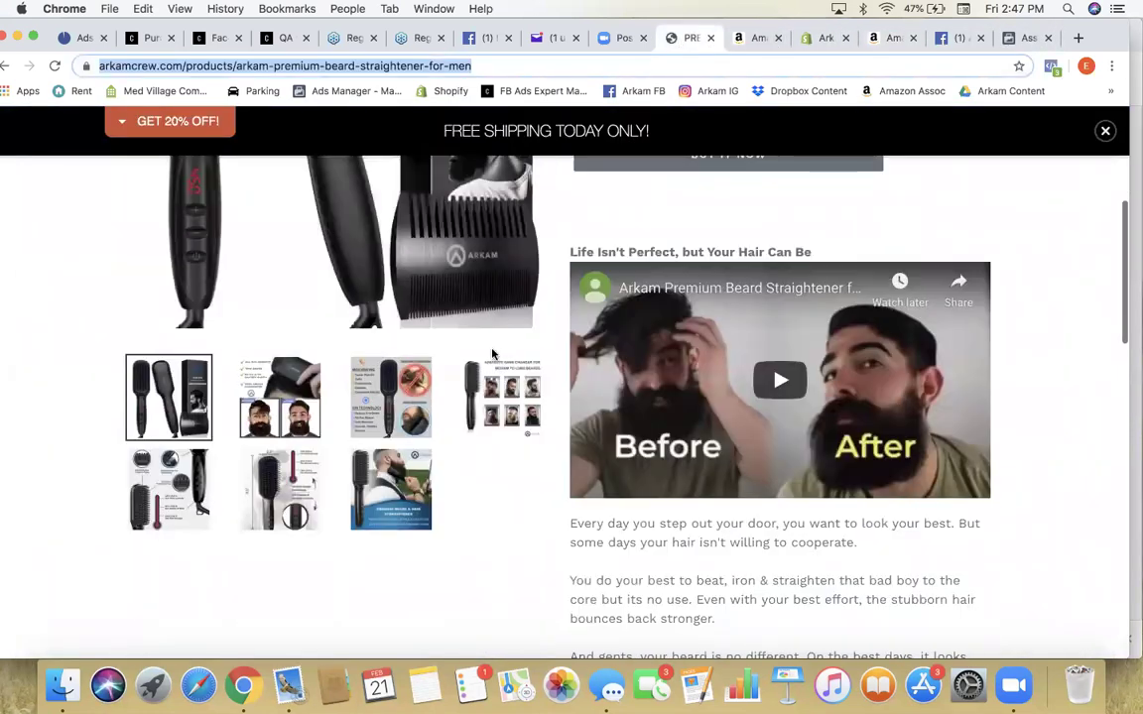
left_click(266, 397)
scroll(413, 385, "up", 1)
scroll(414, 384, "up", 3)
scroll(427, 382, "down", 4)
left_click(417, 379)
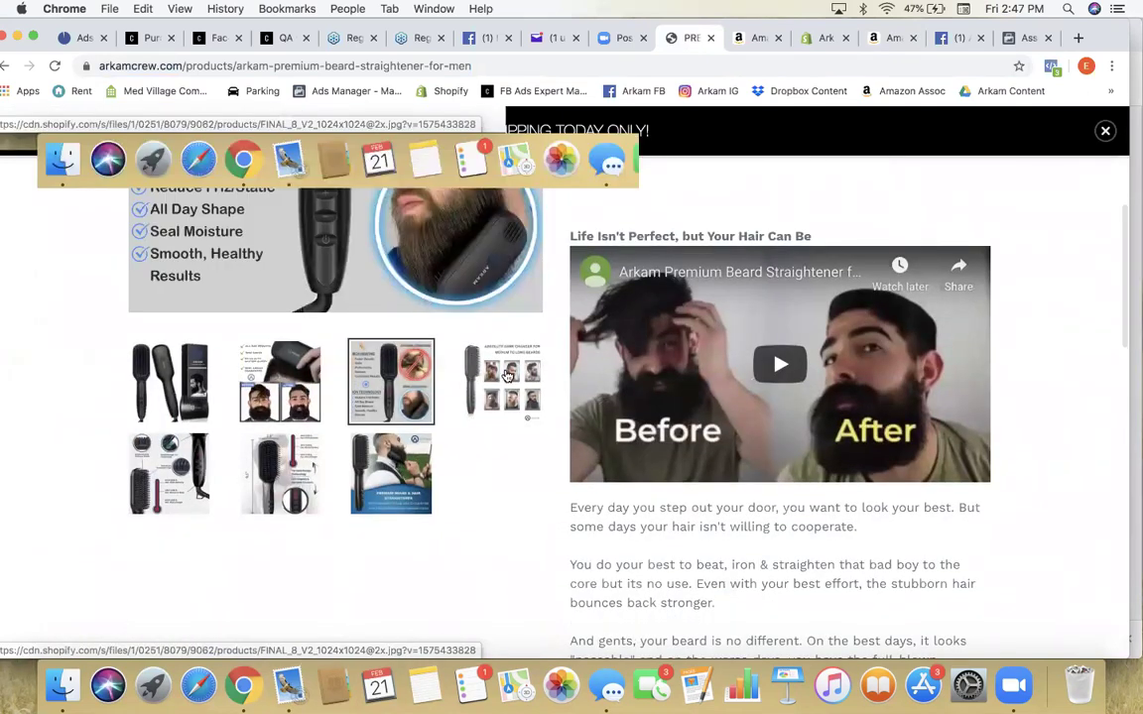
scroll(505, 374, "up", 3)
scroll(505, 374, "down", 3)
scroll(504, 373, "down", 1)
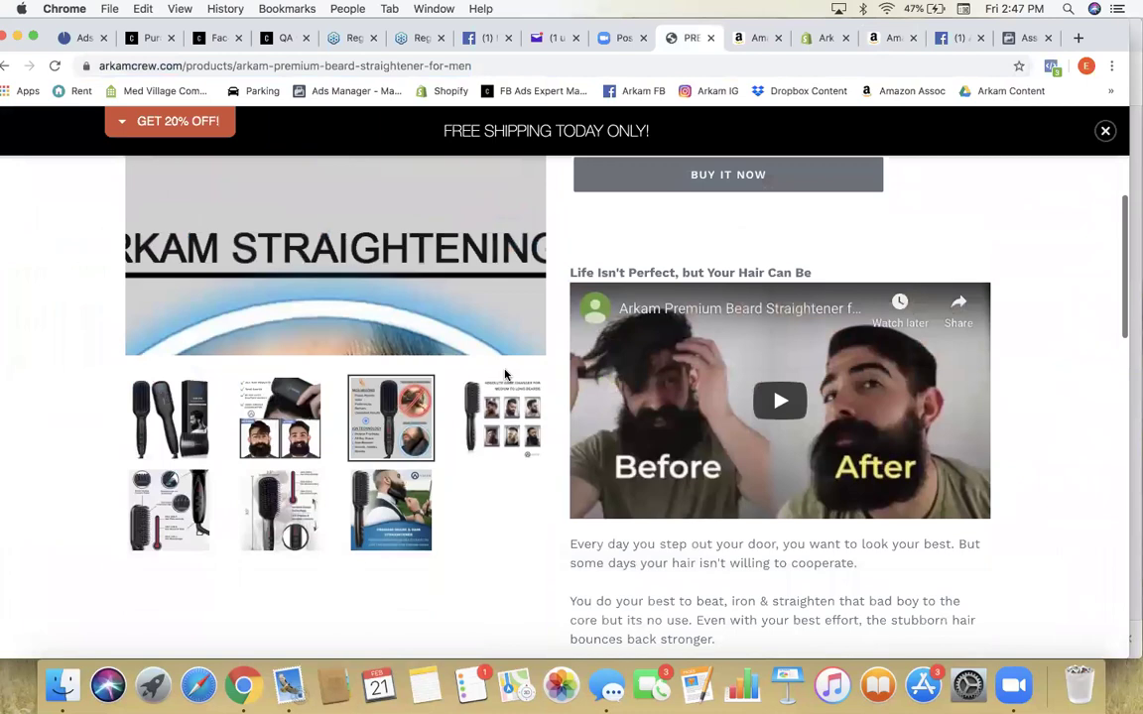
left_click(501, 421)
left_click(373, 523)
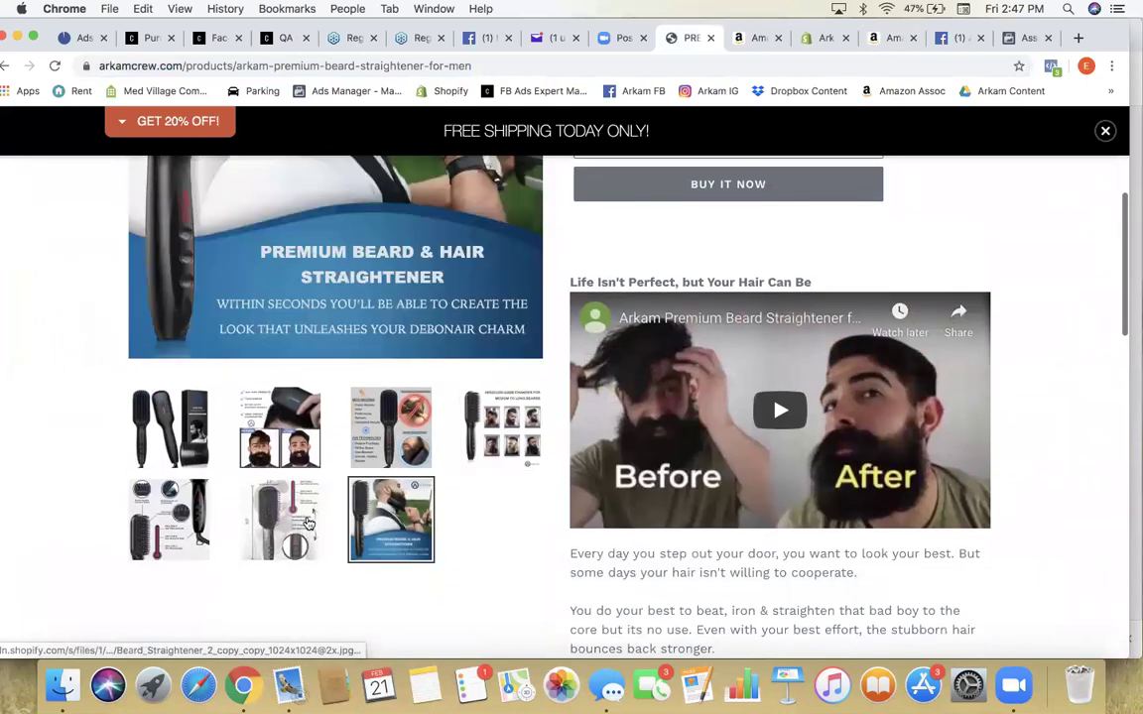
Step: Look over the rest of the Arkam Crew product page for more images, then return to its gallery
scroll(311, 517, "up", 3)
scroll(311, 515, "down", 15)
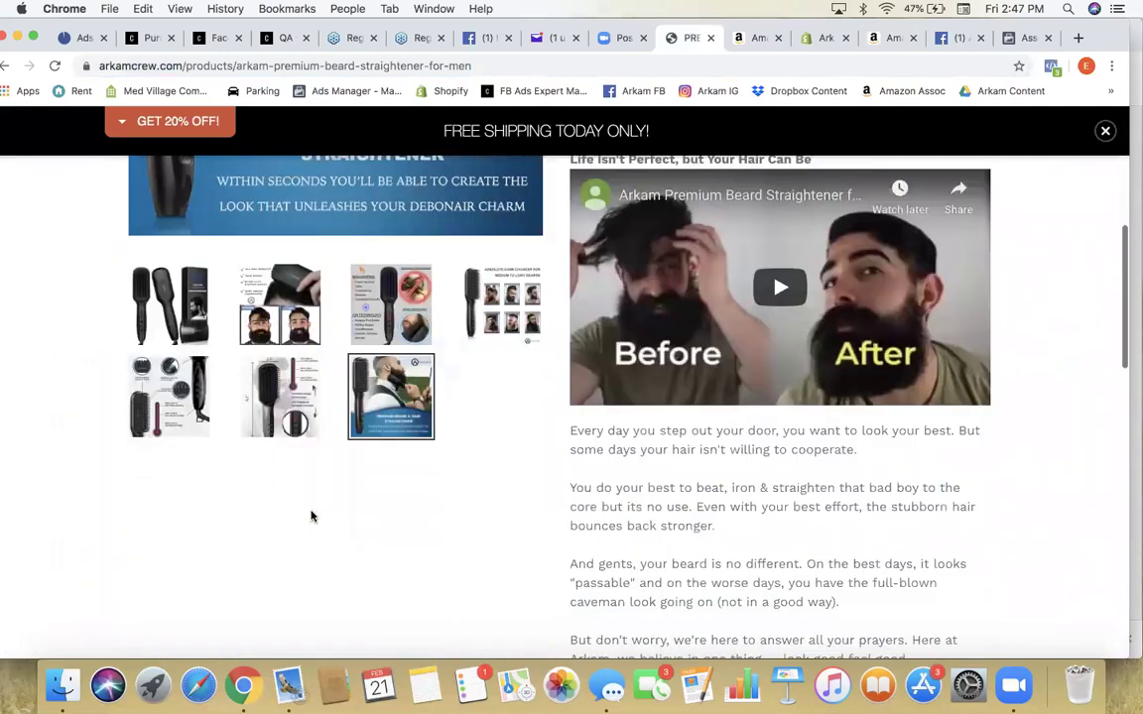
scroll(310, 515, "up", 10)
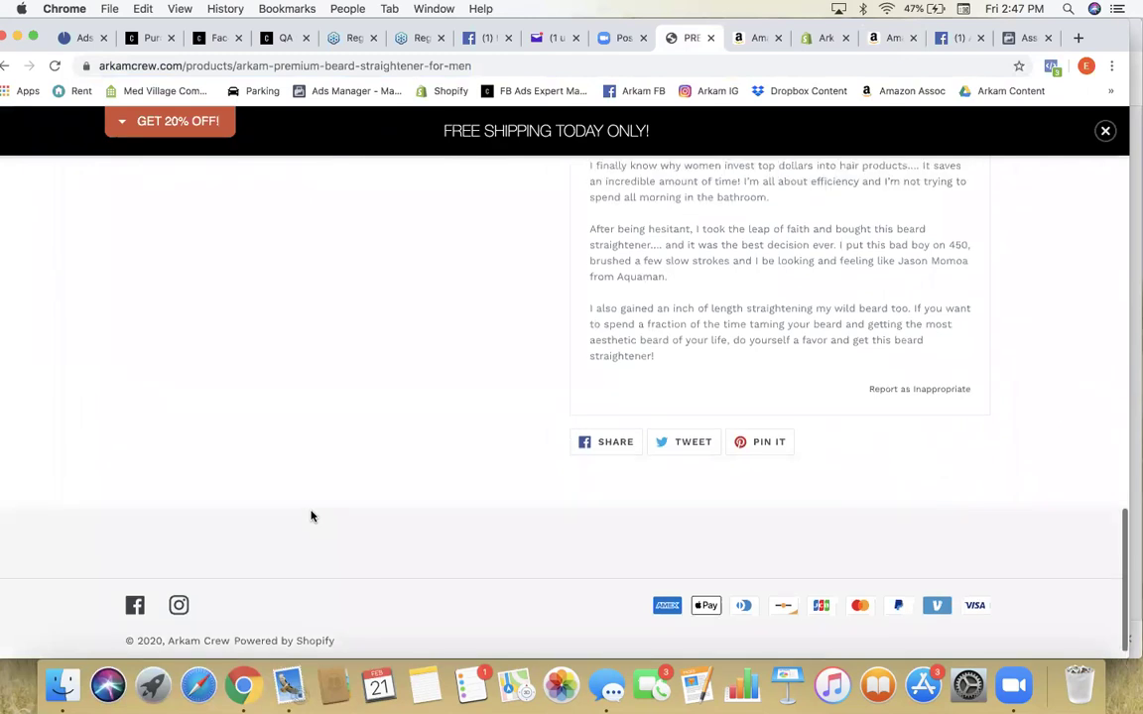
scroll(311, 515, "up", 5)
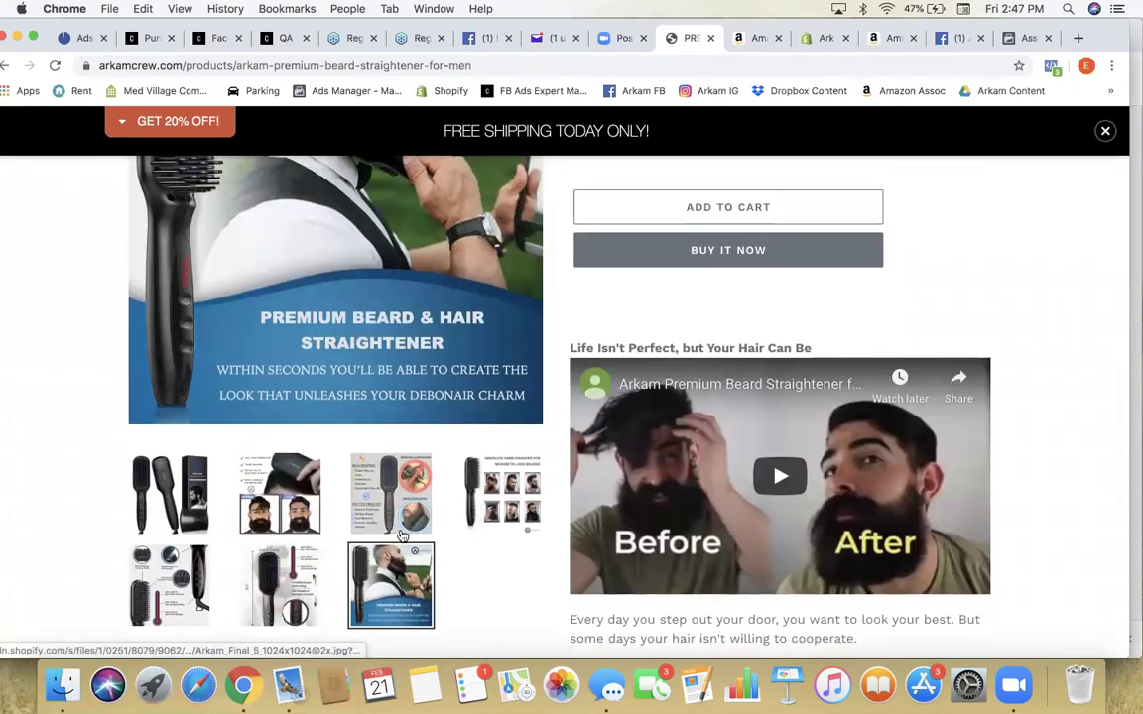
scroll(357, 526, "up", 2)
scroll(372, 531, "down", 1)
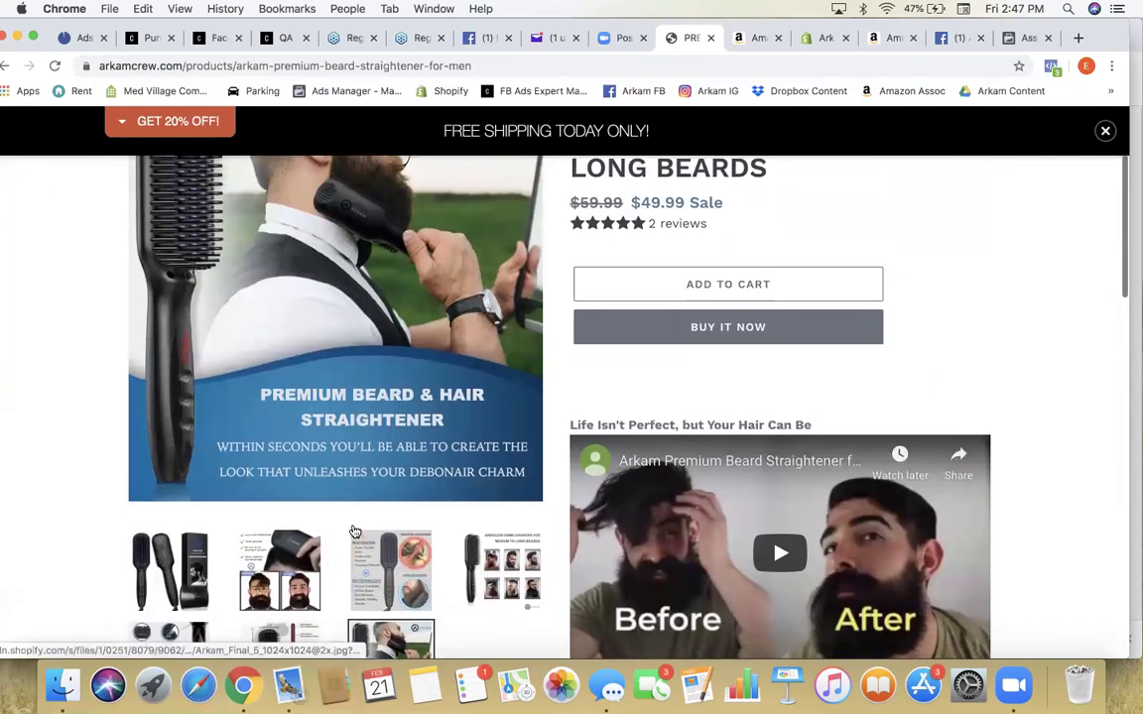
Step: Switch to the Arkam Premium Beard Straightener listing on Amazon and examine its description images down to the Beard Straightening Comb banner
left_click(760, 45)
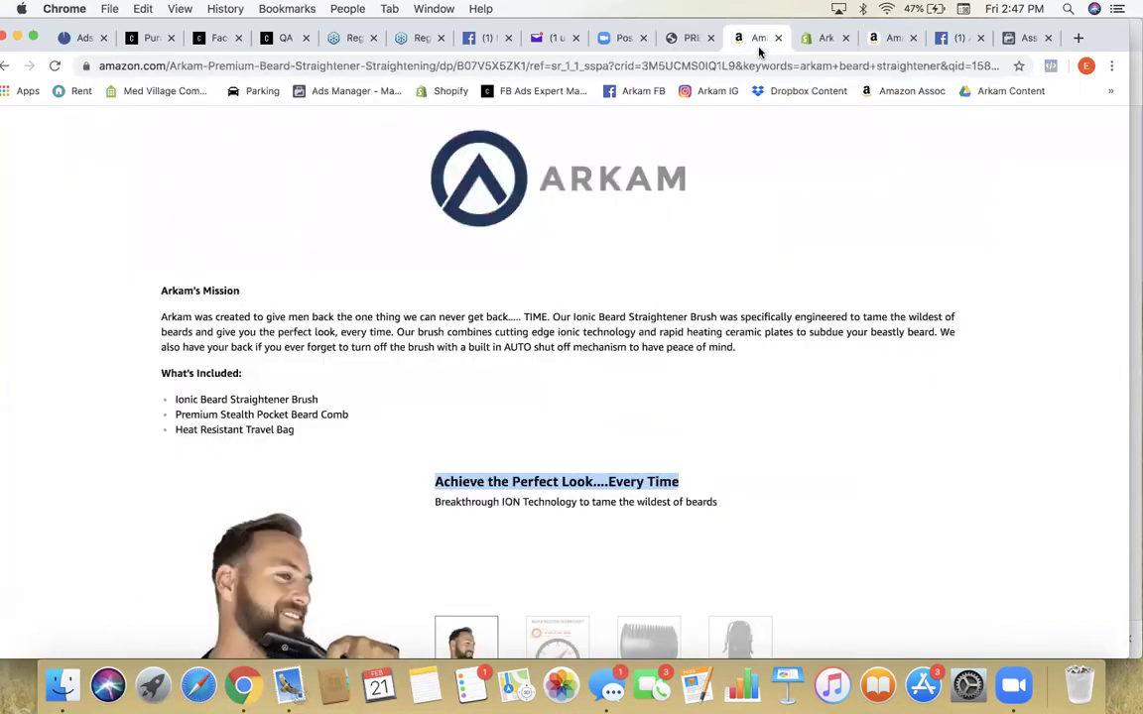
scroll(343, 299, "down", 3)
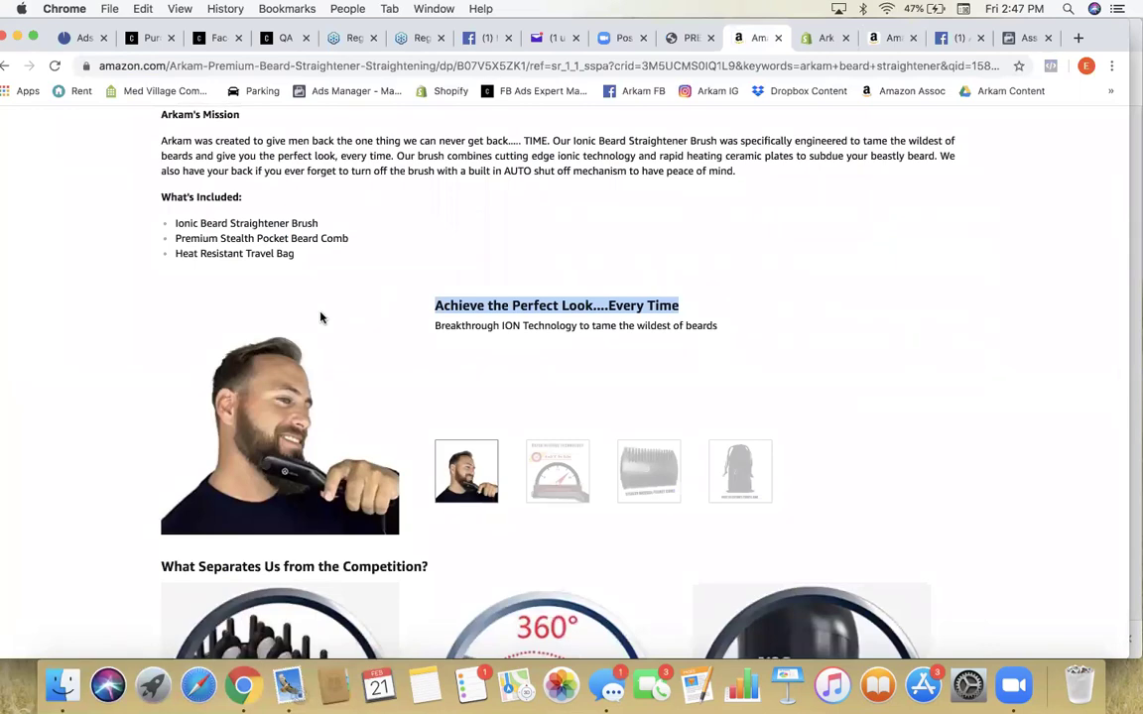
scroll(288, 342, "down", 10)
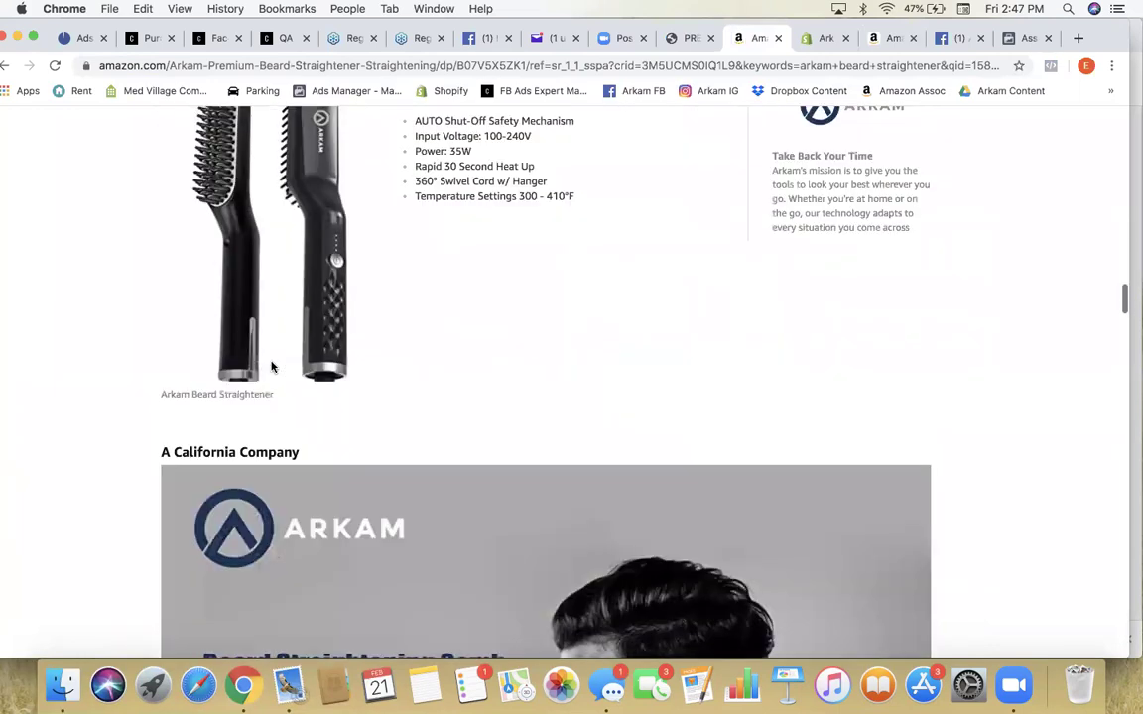
scroll(271, 367, "down", 6)
scroll(272, 367, "up", 2)
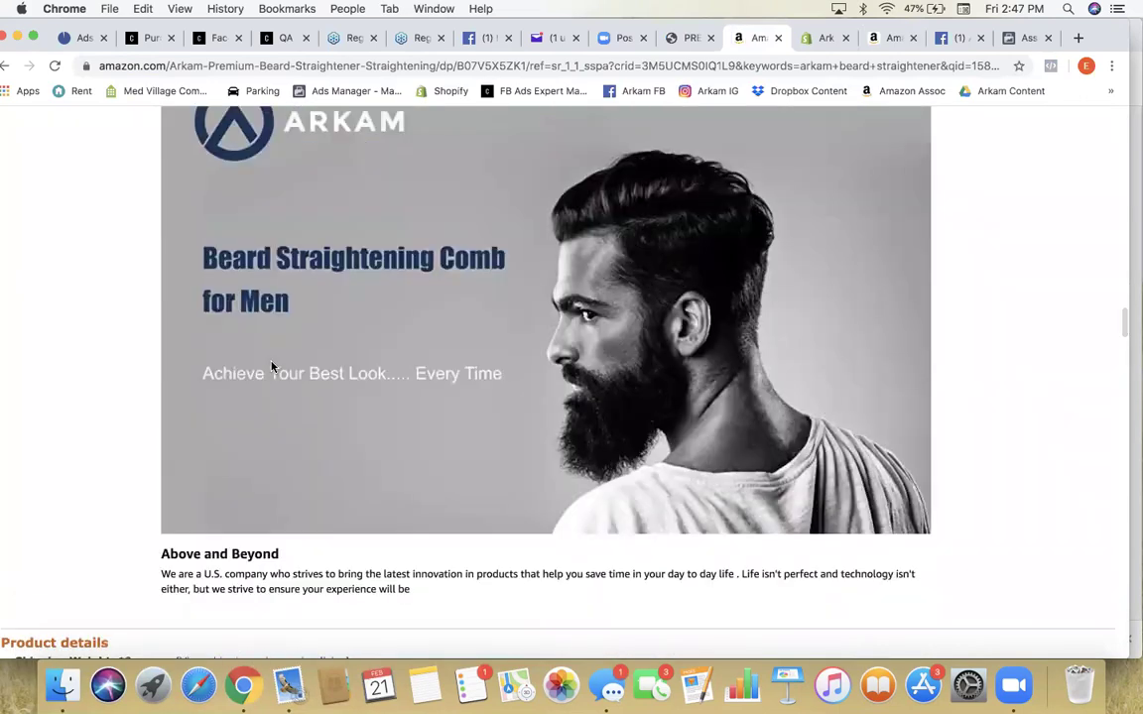
scroll(272, 367, "up", 1)
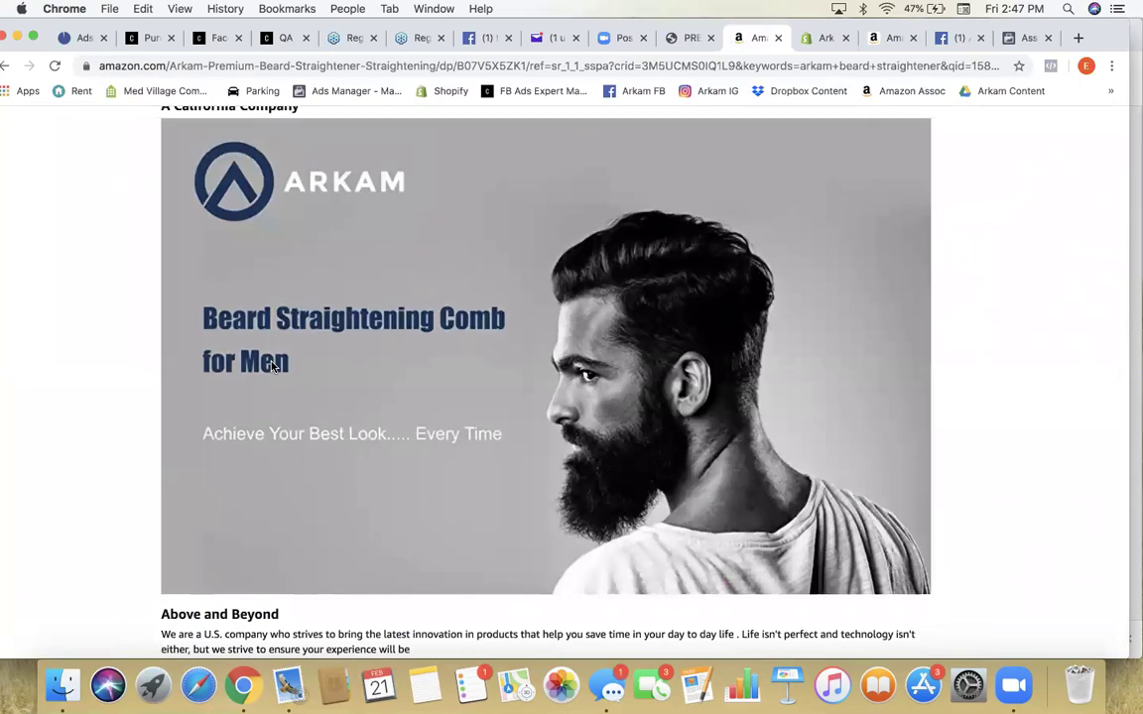
Step: Return to the start of the premium straightener listing and preview its gallery images, including the before-and-after picture
scroll(272, 367, "up", 20)
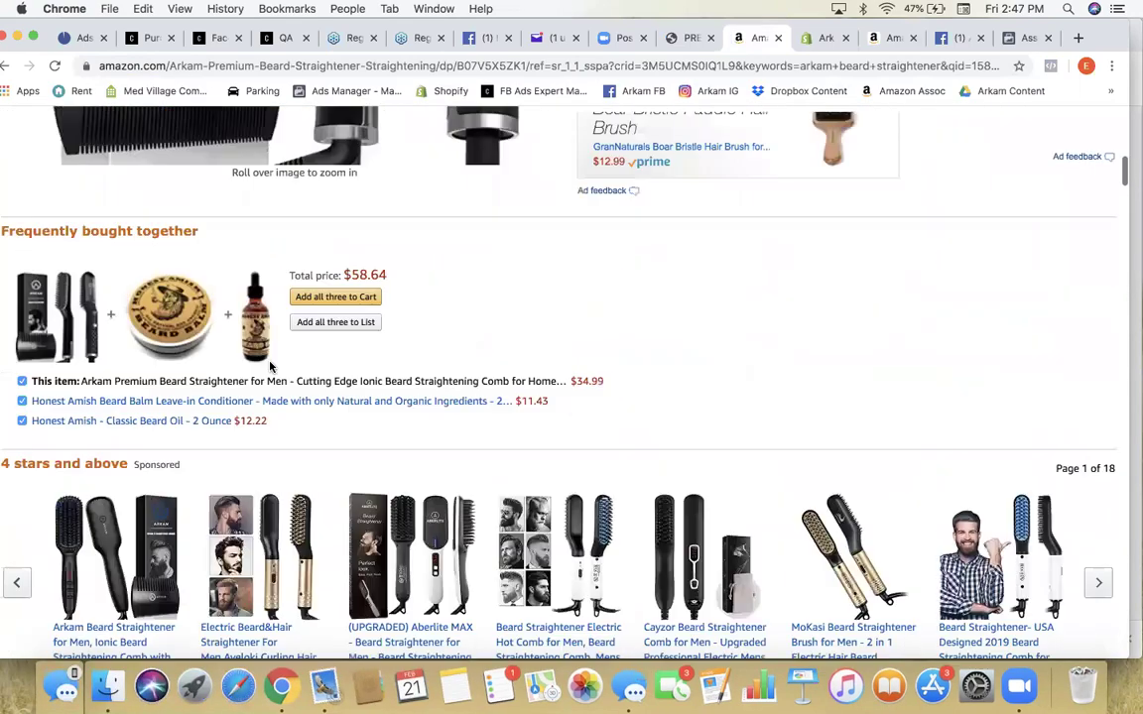
scroll(270, 366, "up", 10)
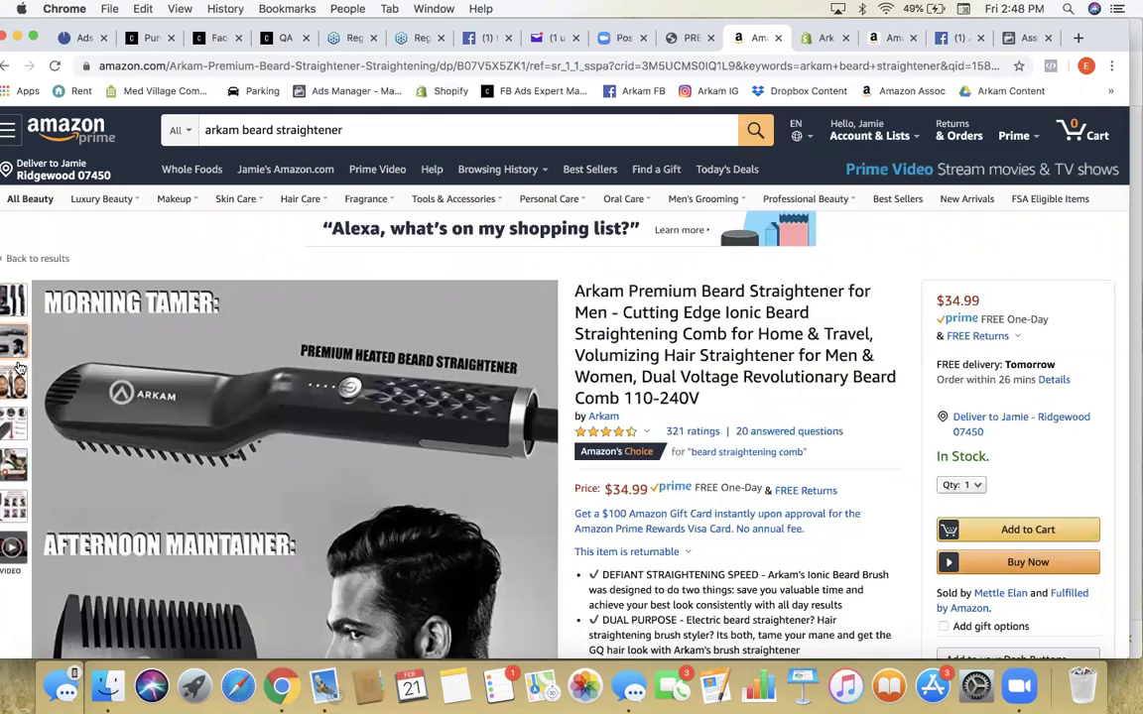
scroll(139, 349, "down", 3)
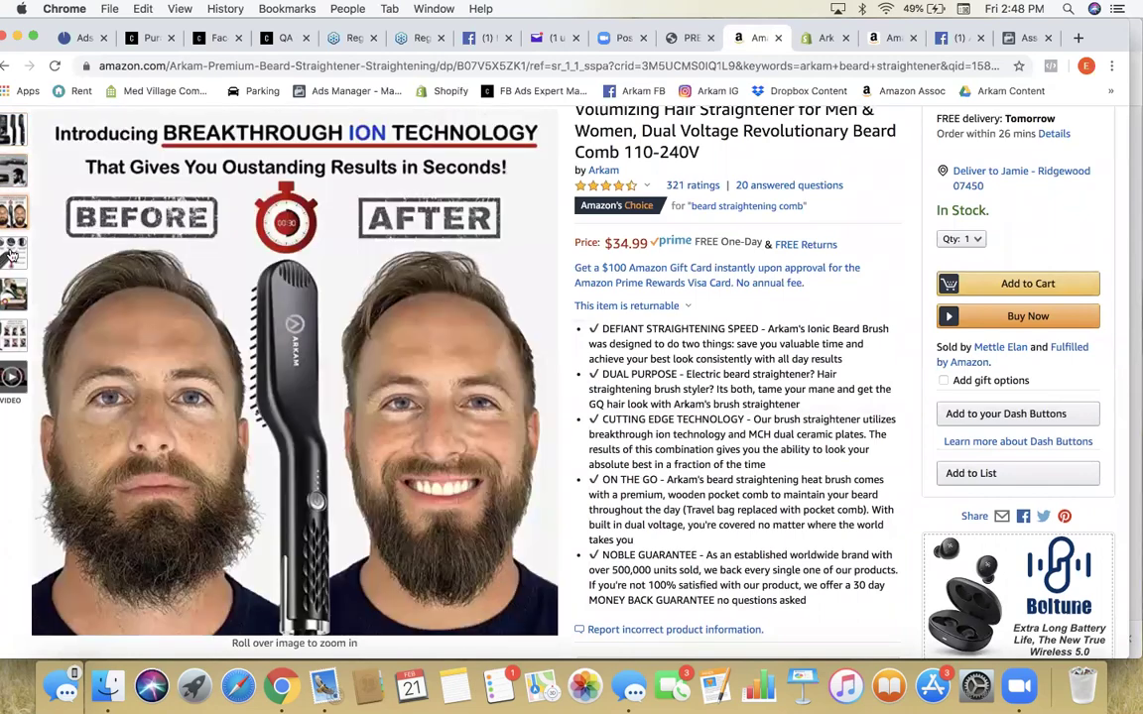
Step: Go through the premium straightener listing's description images again, including the Rapid Heating Technology picture and the Beard Straightening Comb banner
scroll(237, 416, "down", 15)
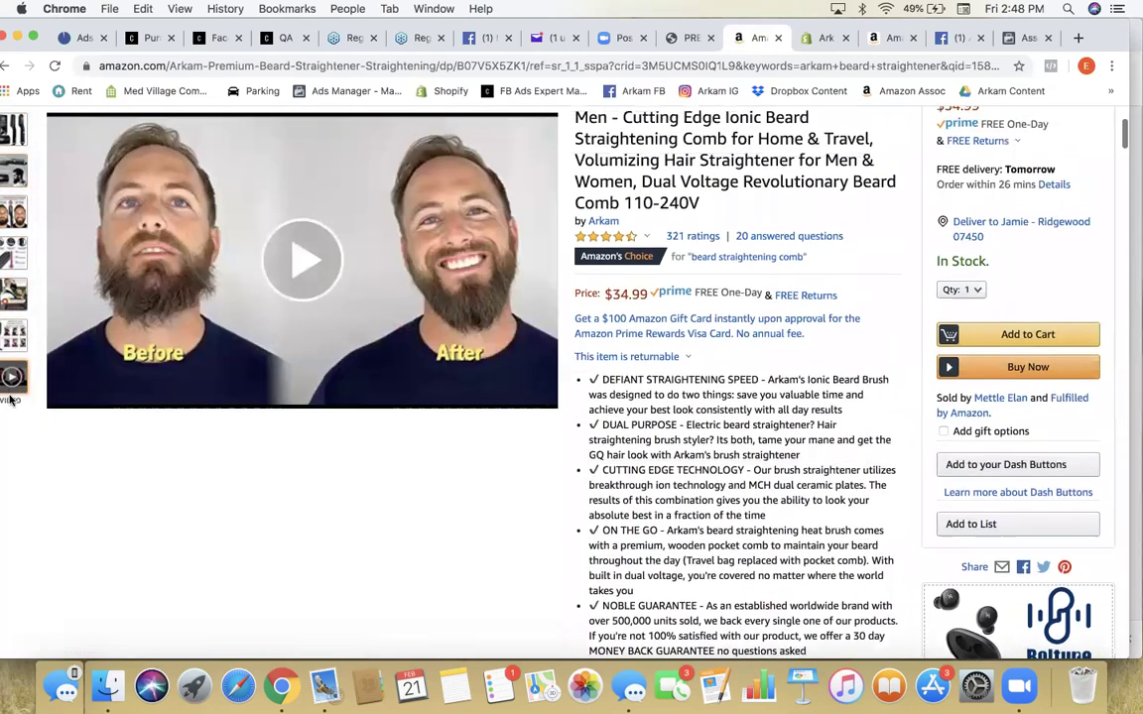
scroll(321, 425, "down", 10)
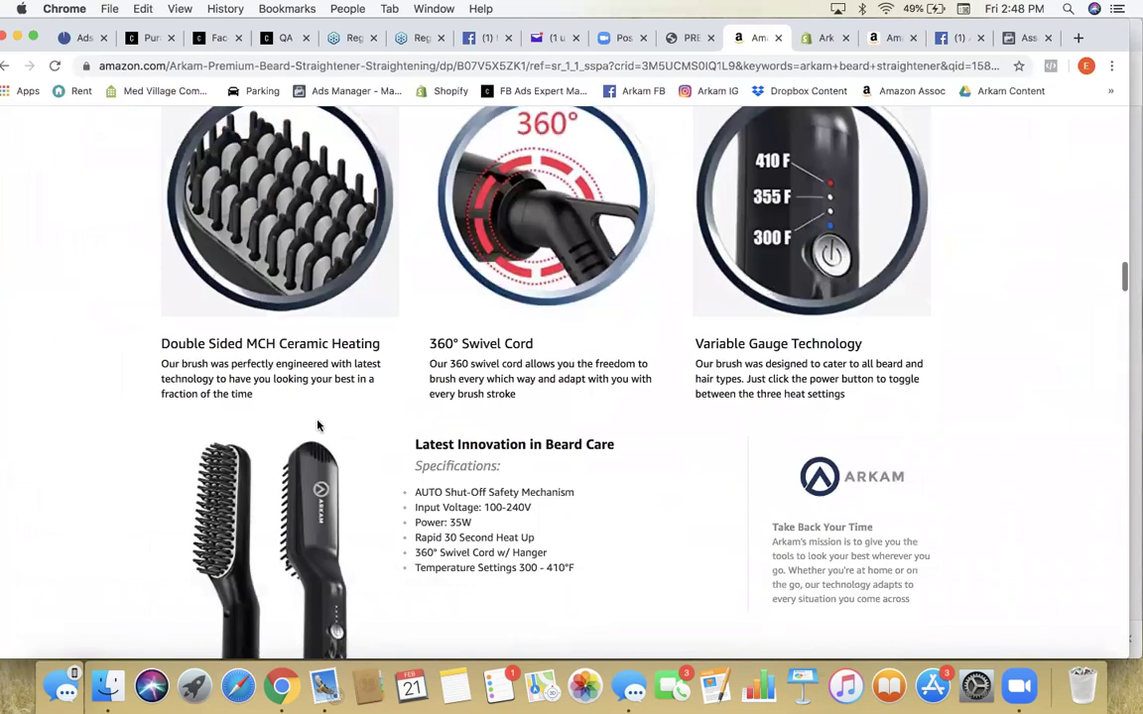
scroll(319, 427, "up", 4)
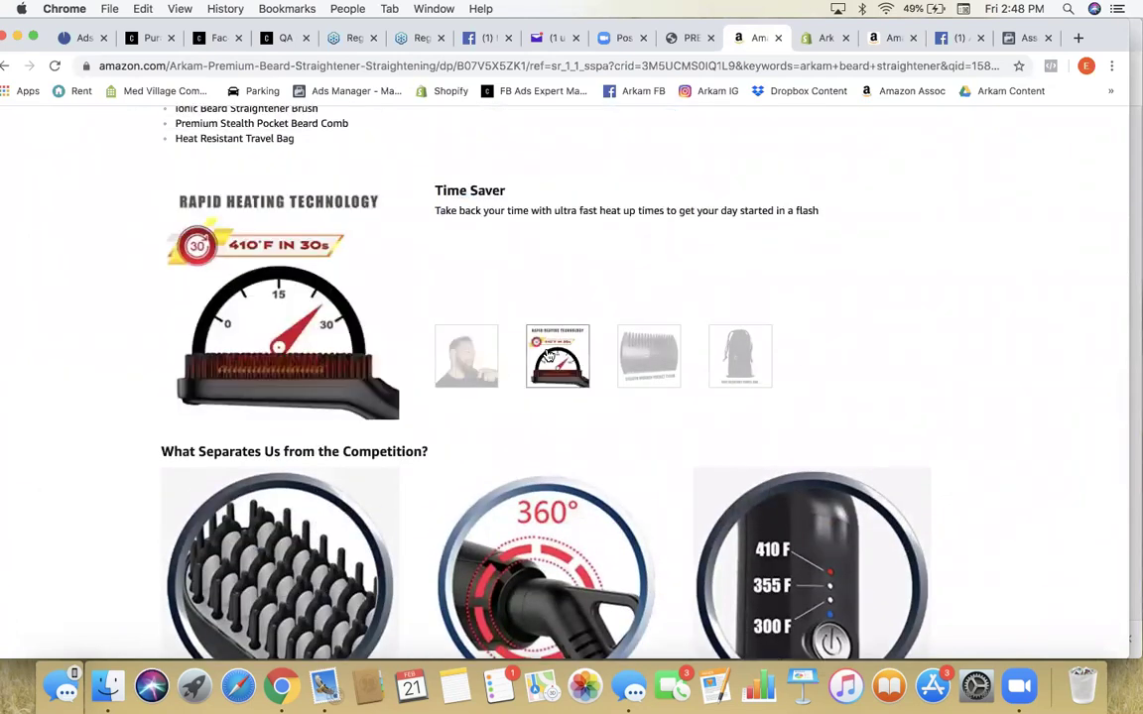
scroll(561, 367, "down", 10)
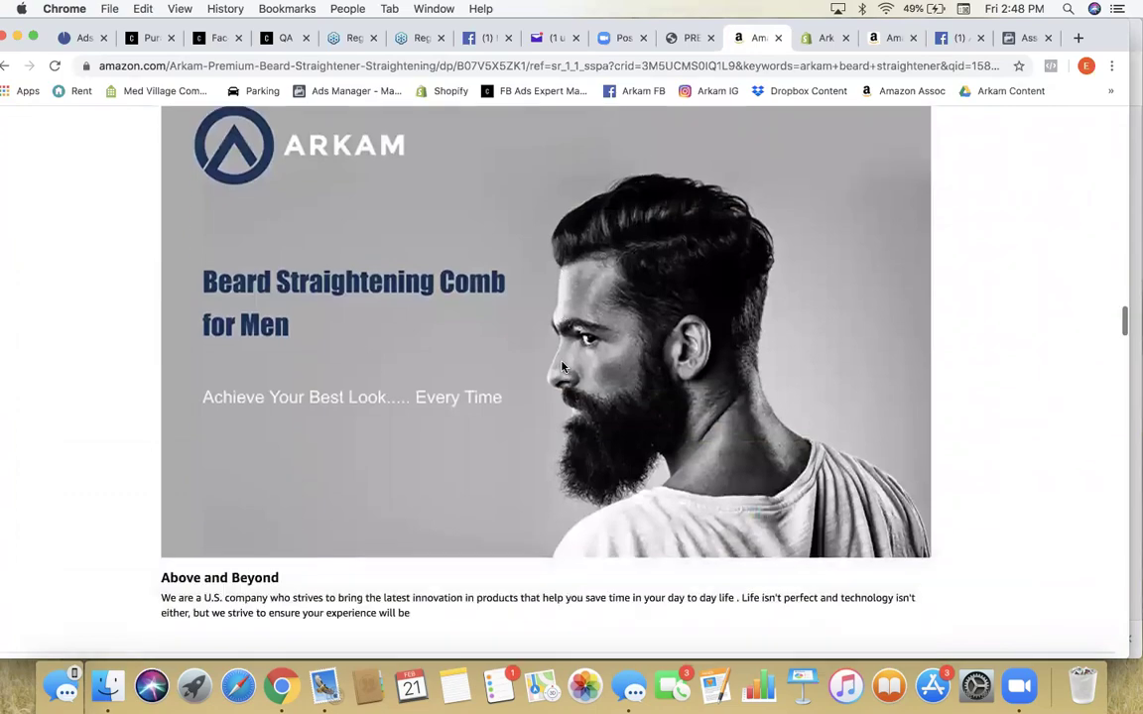
scroll(560, 367, "up", 8)
scroll(559, 367, "up", 10)
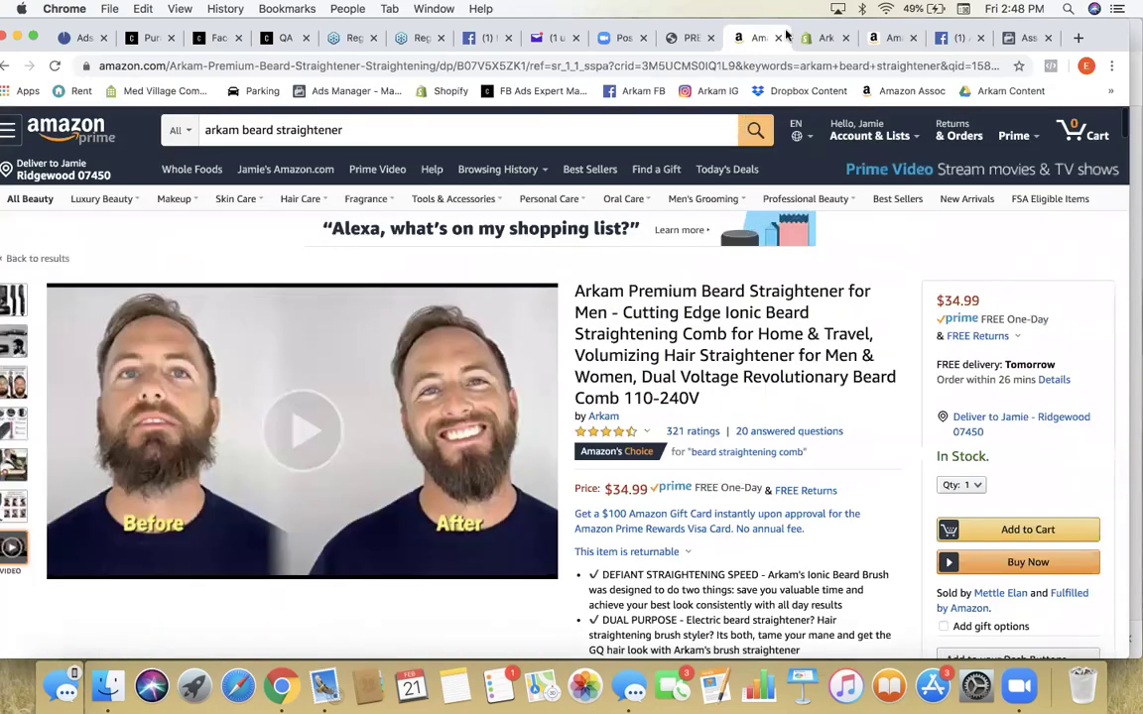
scroll(559, 231, "down", 6)
scroll(614, 296, "down", 15)
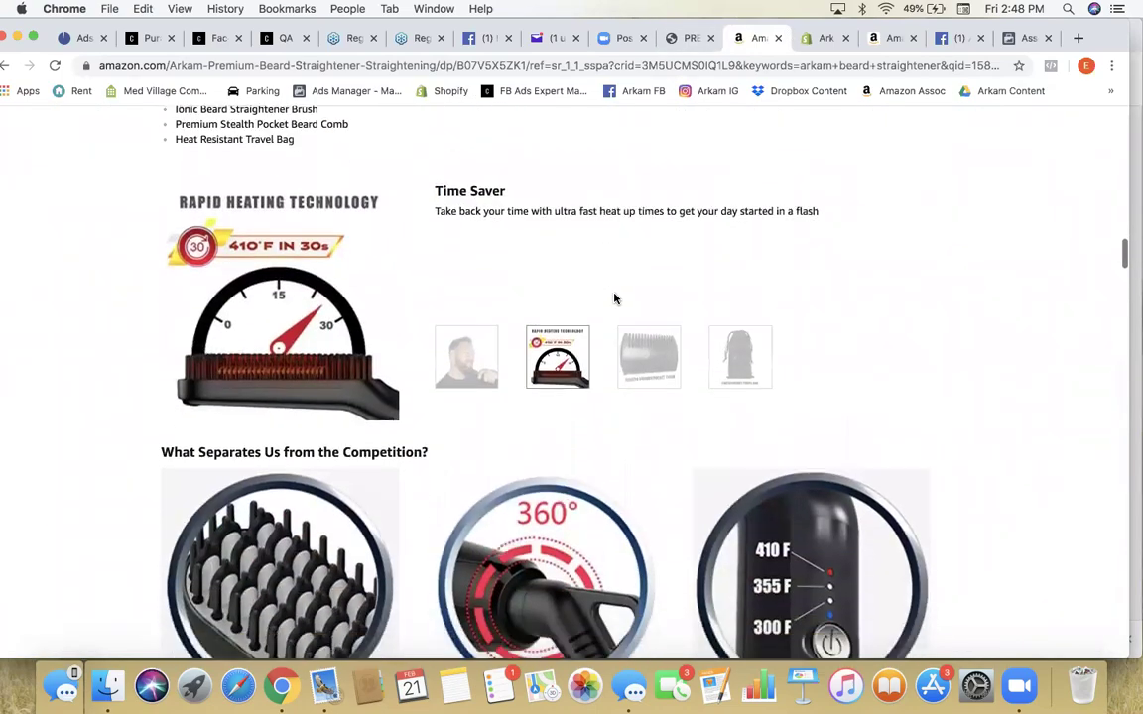
scroll(614, 299, "up", 4)
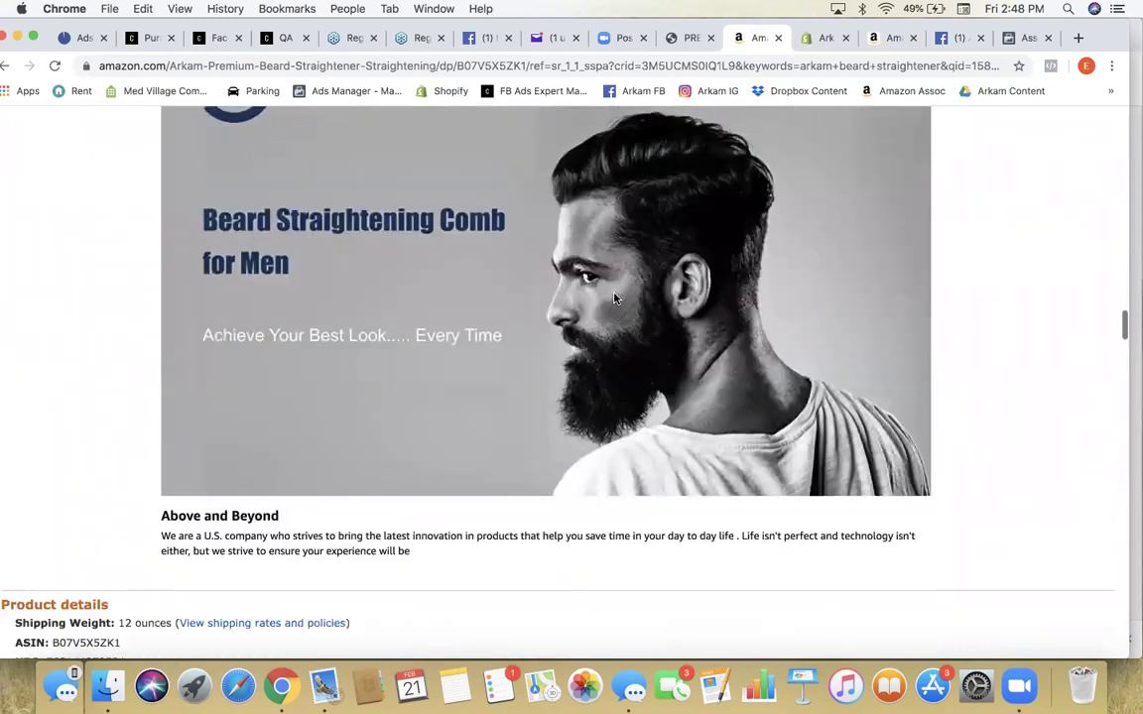
Step: Switch back to Ads Manager and use the 2048 × 852 image of the bearded man in profile for the three selected ads
scroll(614, 299, "up", 2)
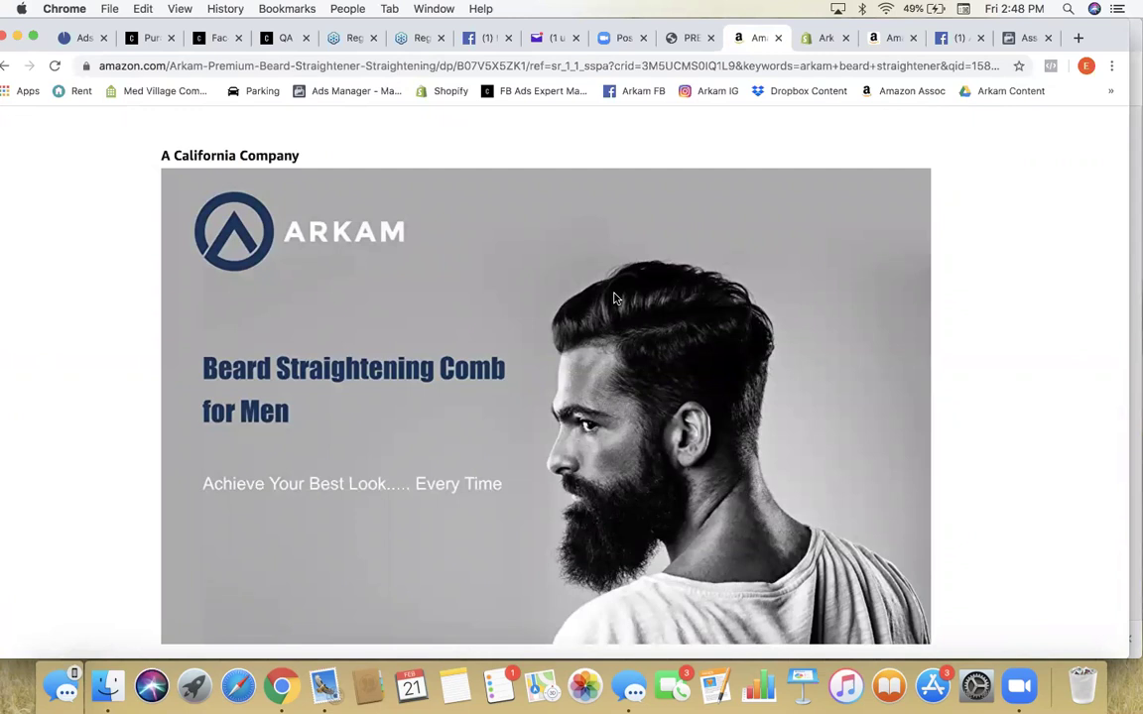
scroll(613, 298, "up", 5)
left_click(78, 39)
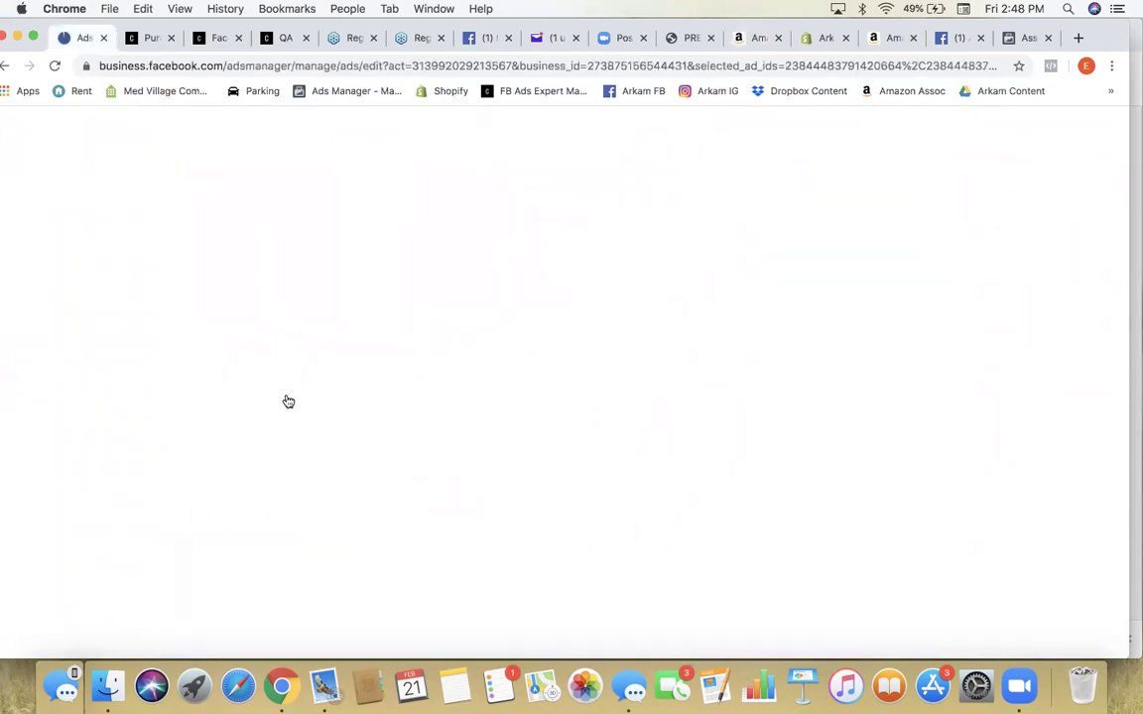
scroll(526, 302, "down", 5)
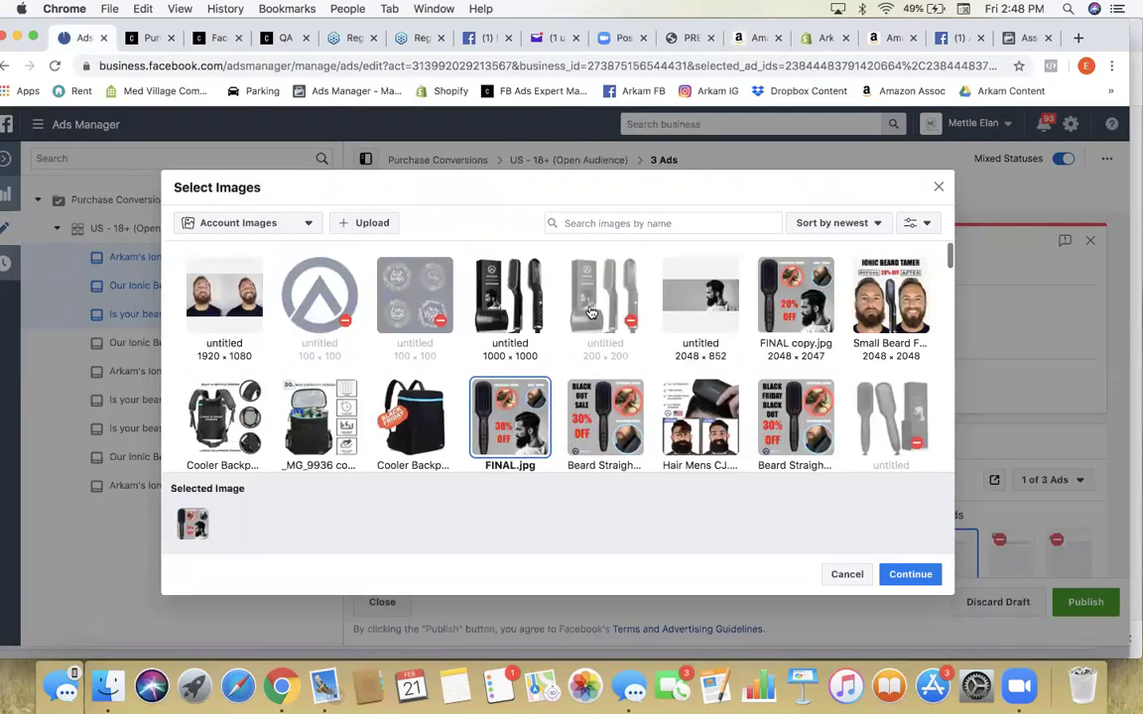
left_click(704, 319)
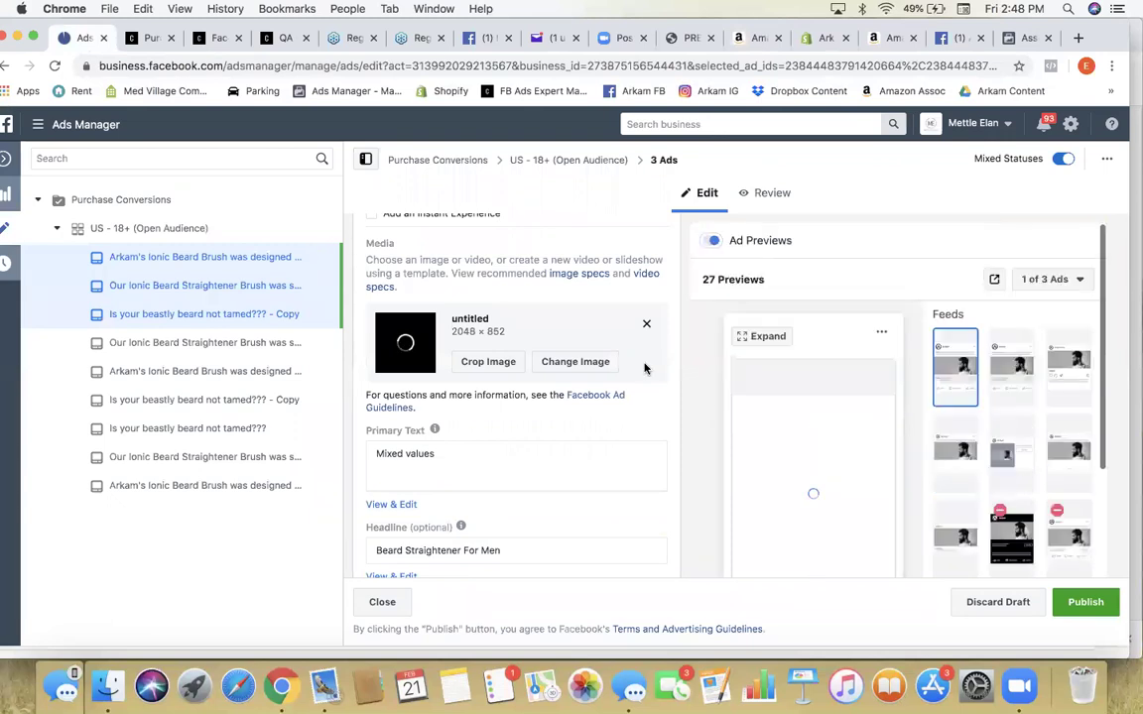
Step: Review the three ads' mobile preview, media, text, website URL and tracking settings
scroll(654, 357, "up", 5)
scroll(661, 350, "up", 3)
scroll(693, 349, "down", 2)
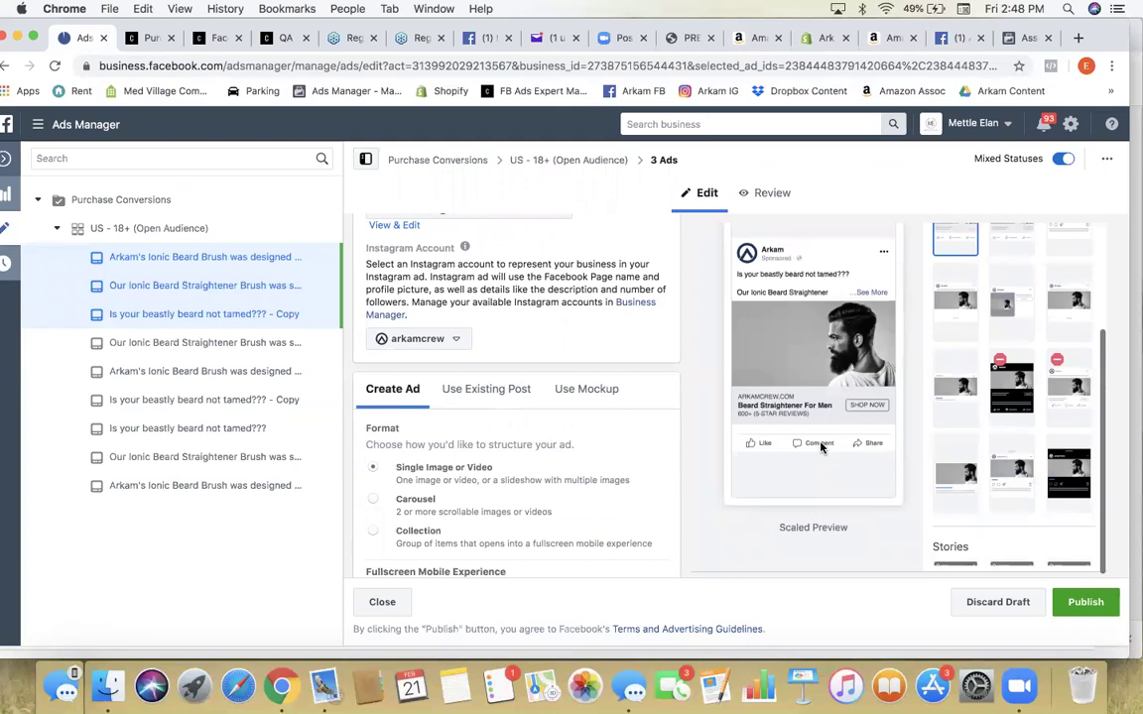
scroll(489, 381, "down", 5)
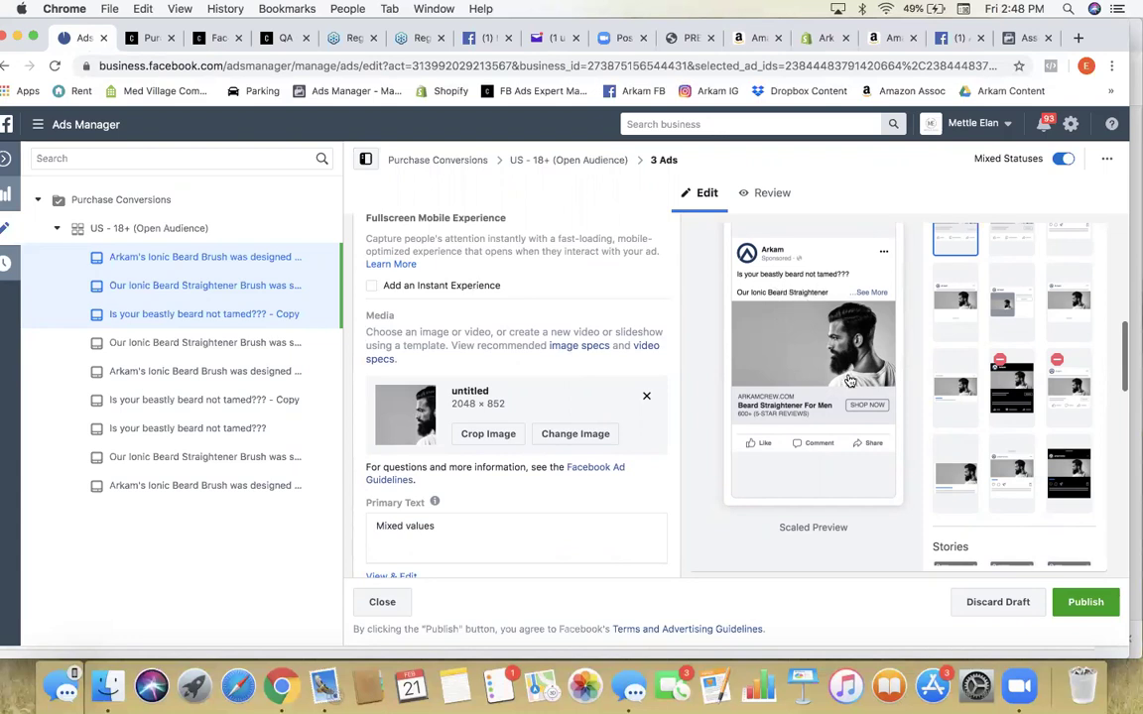
scroll(522, 493, "down", 3)
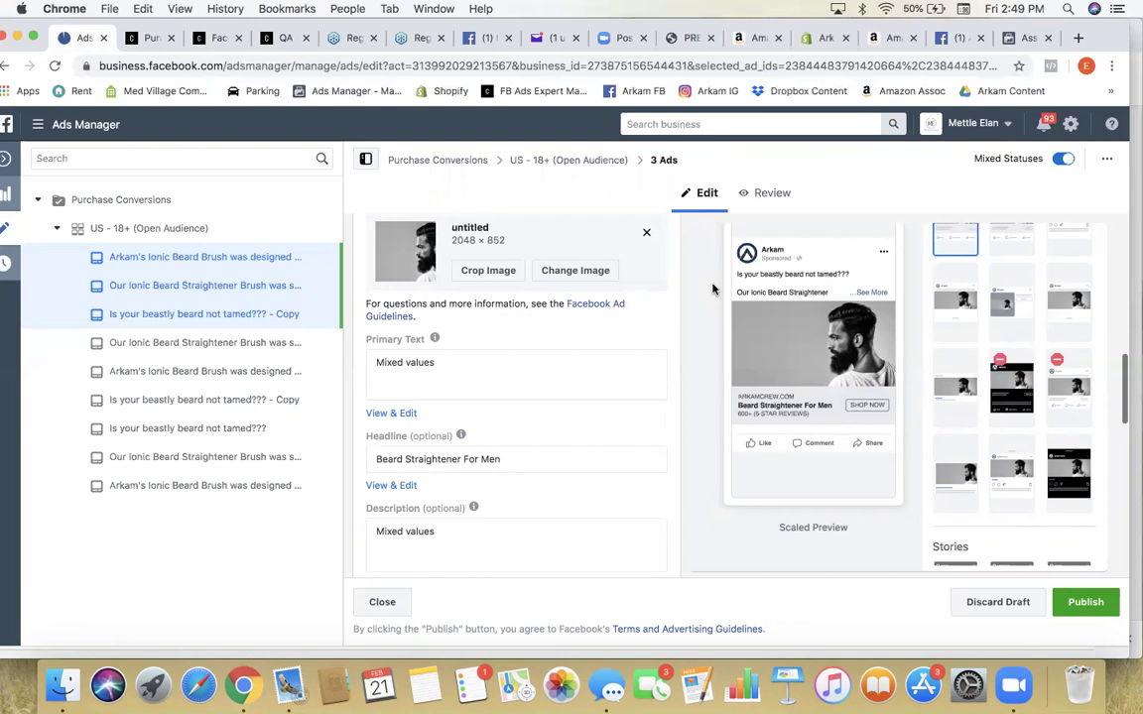
scroll(675, 332, "down", 5)
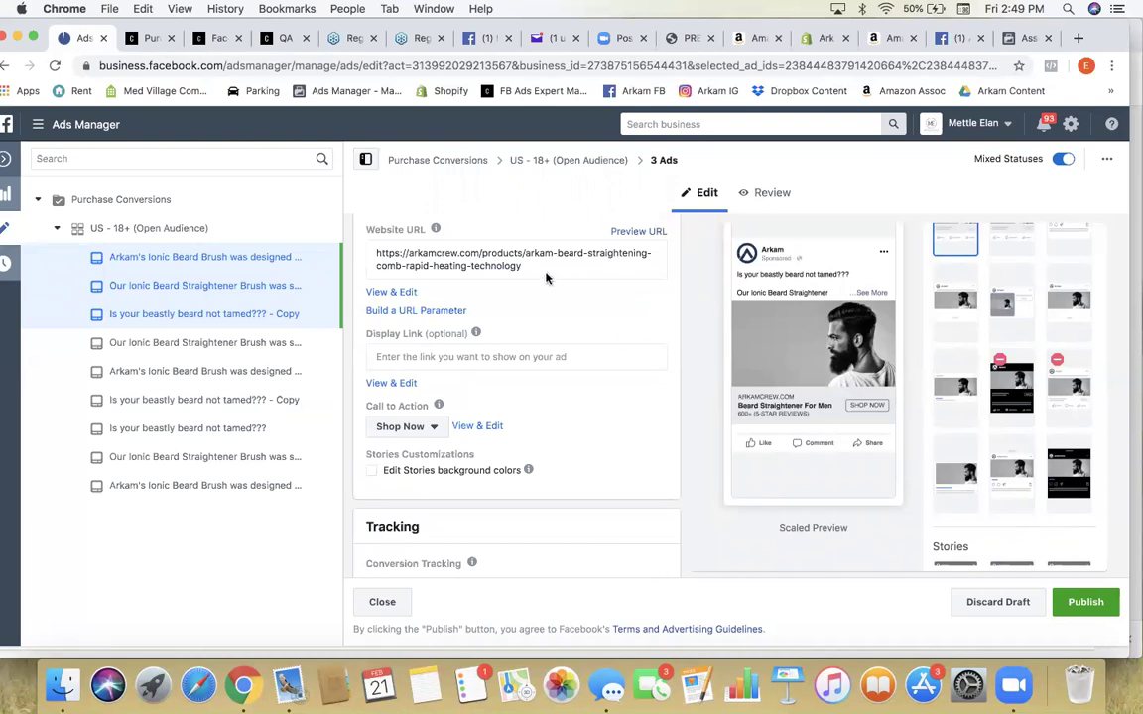
scroll(543, 281, "up", 10)
scroll(534, 282, "up", 2)
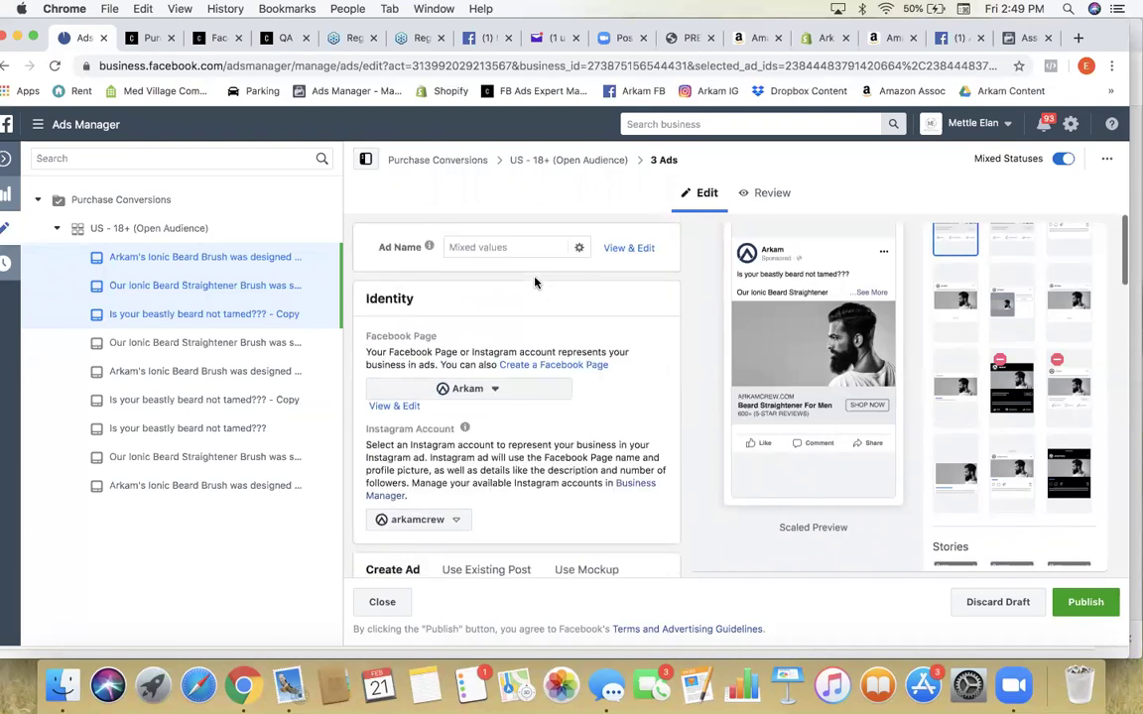
scroll(534, 283, "down", 15)
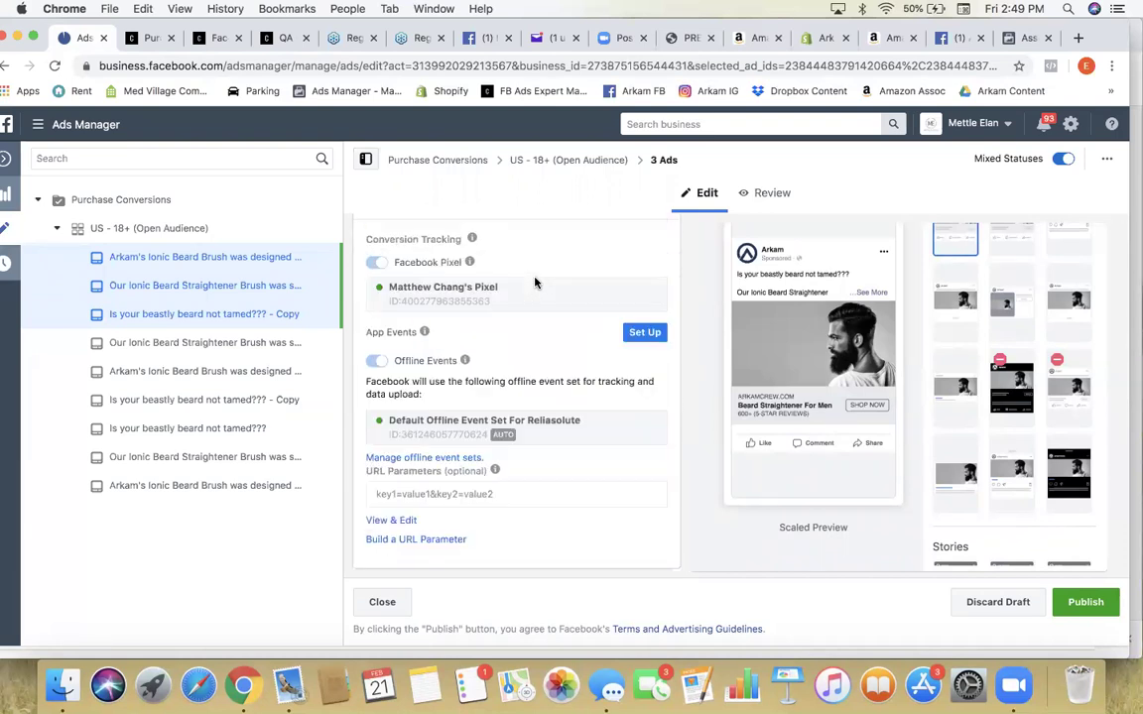
Step: Publish the three ads and duplicate them into the original campaign with one copy of each
left_click(1085, 602)
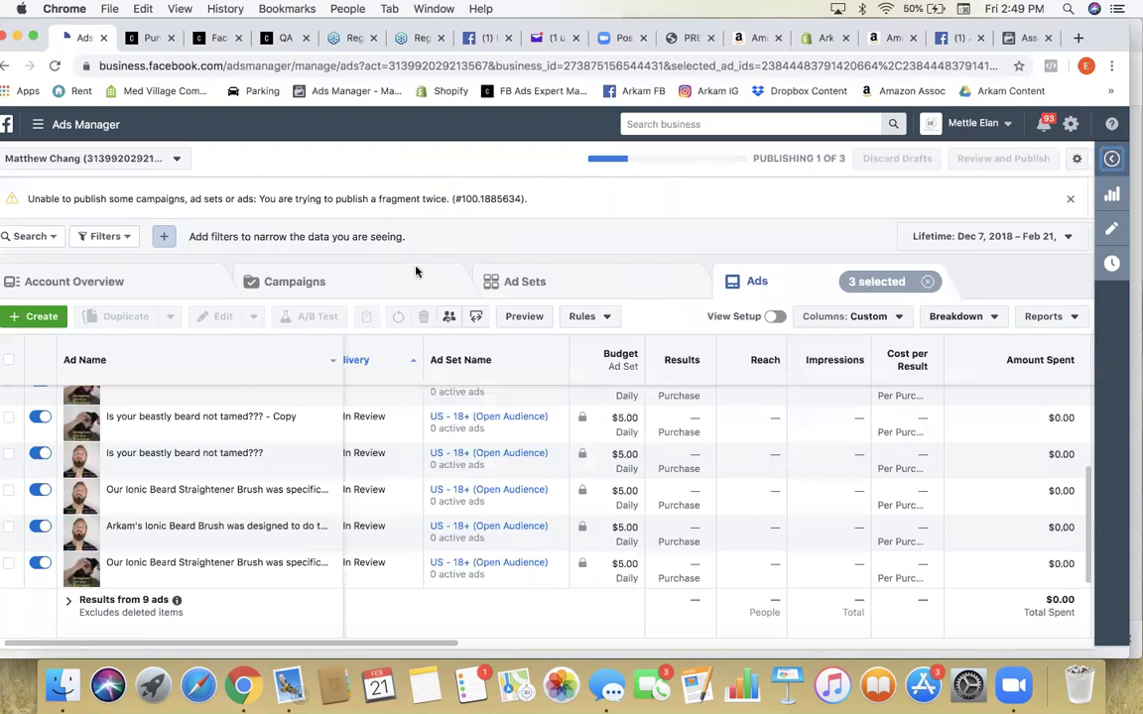
scroll(467, 440, "right", 3)
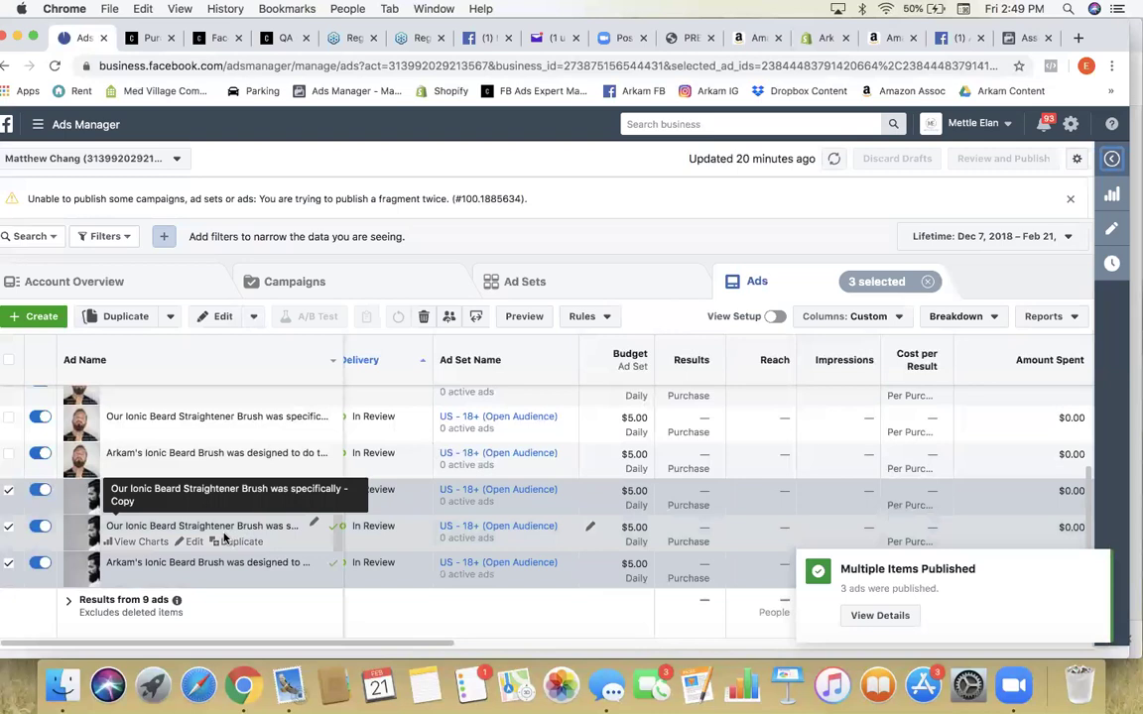
left_click(124, 317)
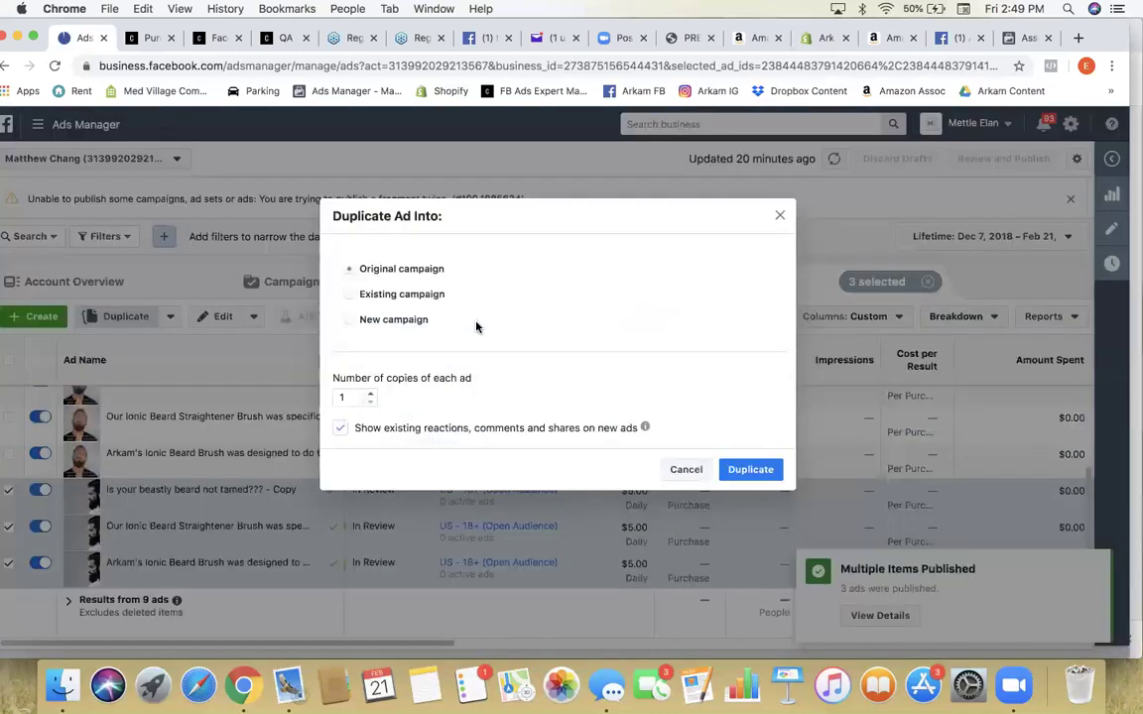
left_click(743, 470)
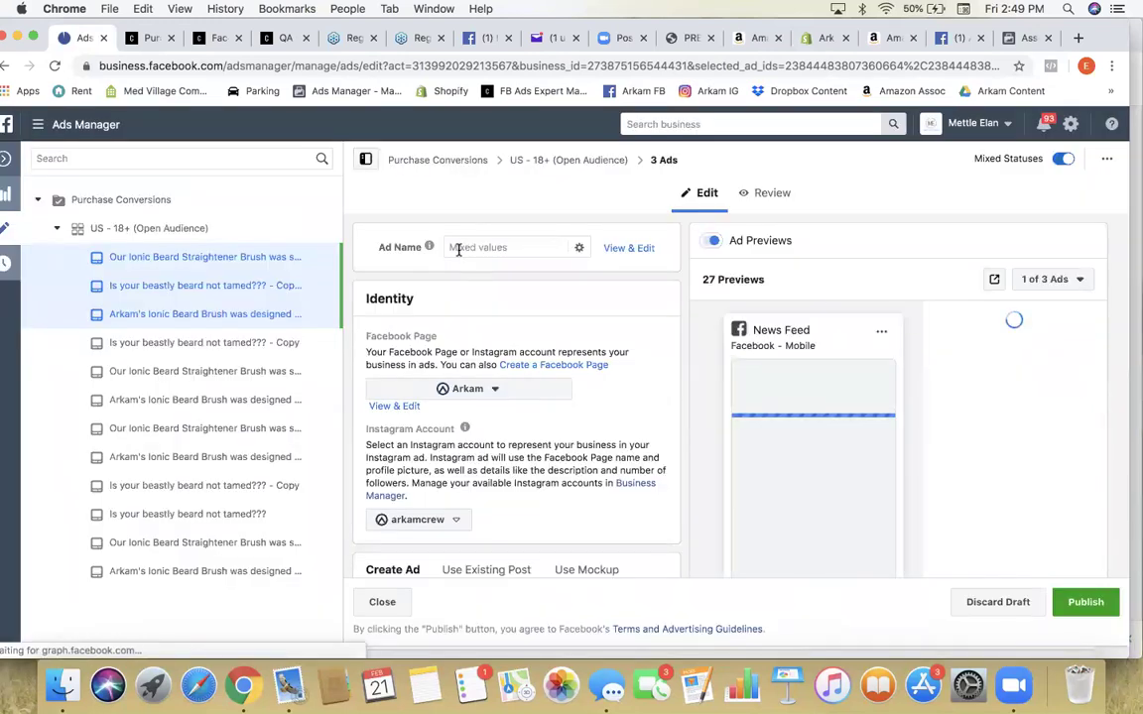
Step: Replace the "Copy 2" ending with "Large" in the names of the three duplicated ads and save the names to draft
left_click(624, 248)
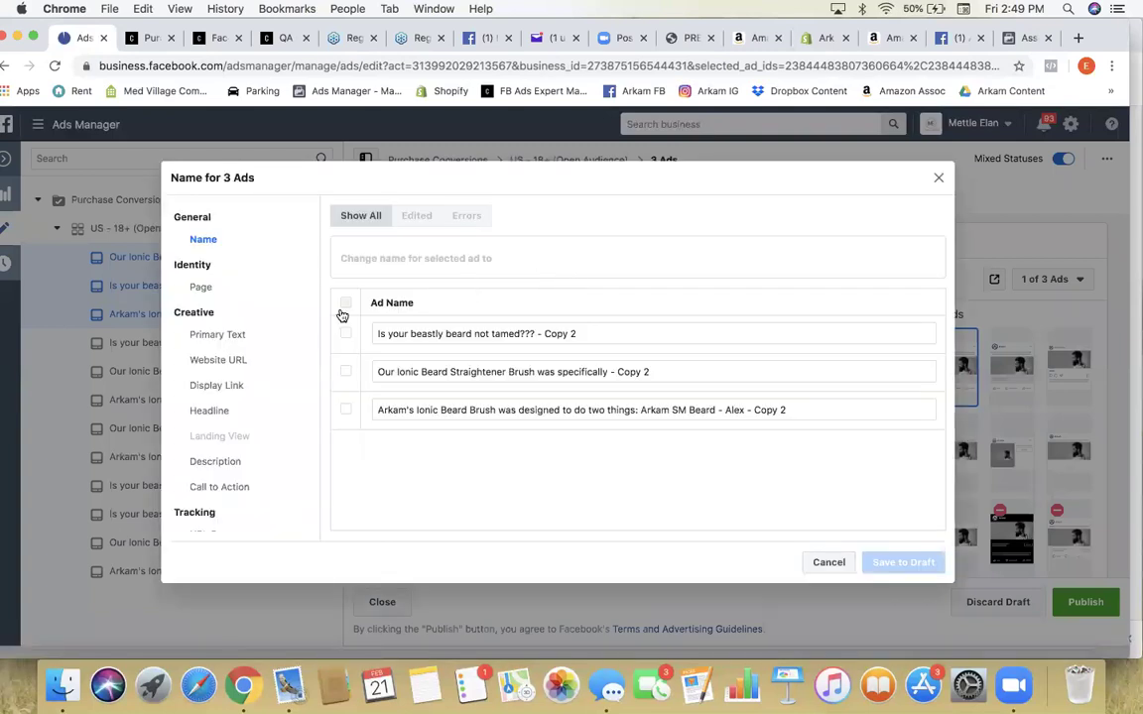
left_click(345, 304)
left_click_drag(580, 335, 537, 335)
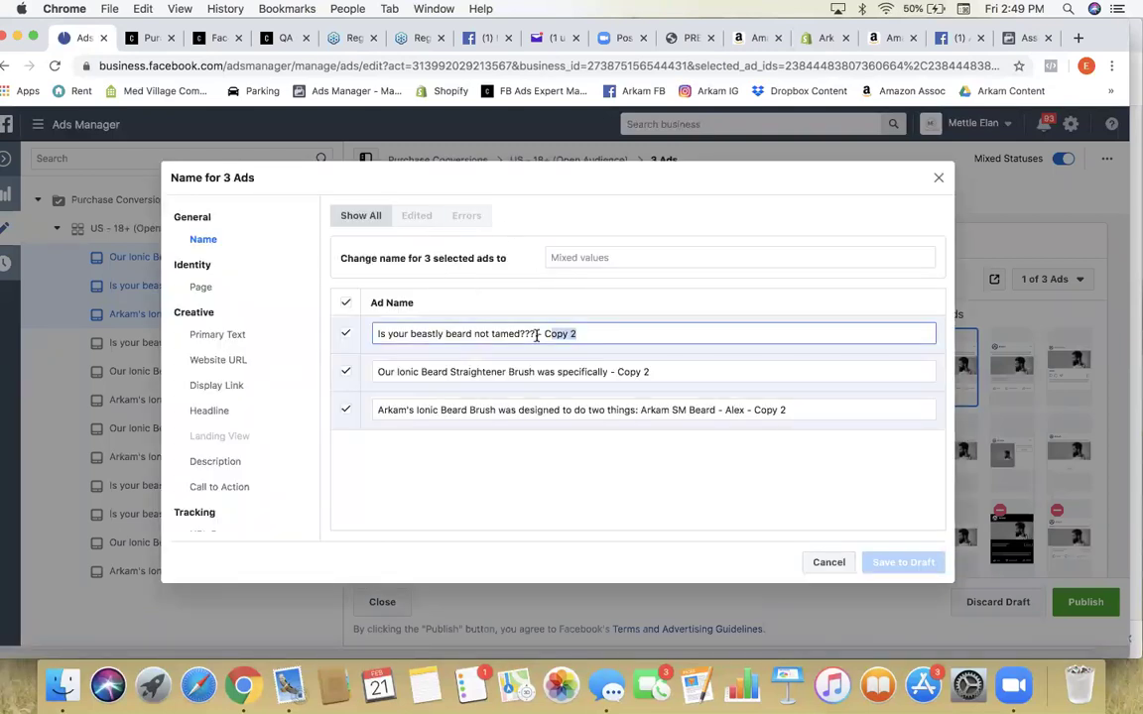
key("BackSpace")
left_click_drag(647, 372, 618, 374)
key("BackSpace")
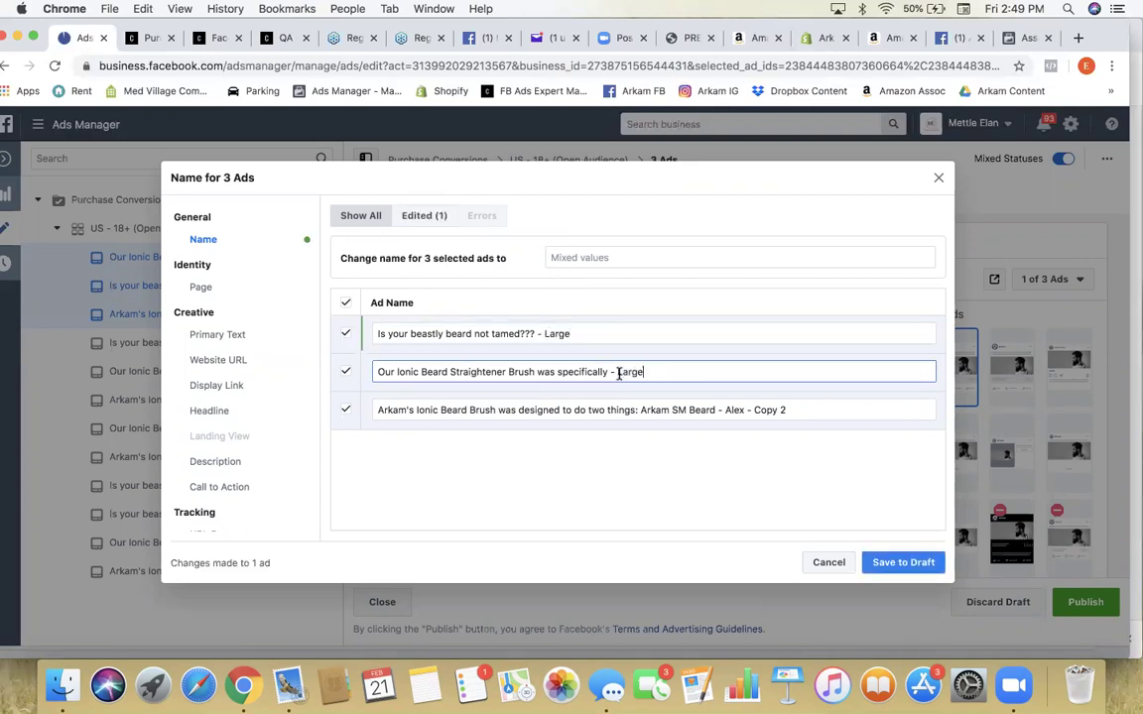
left_click_drag(821, 409, 752, 411)
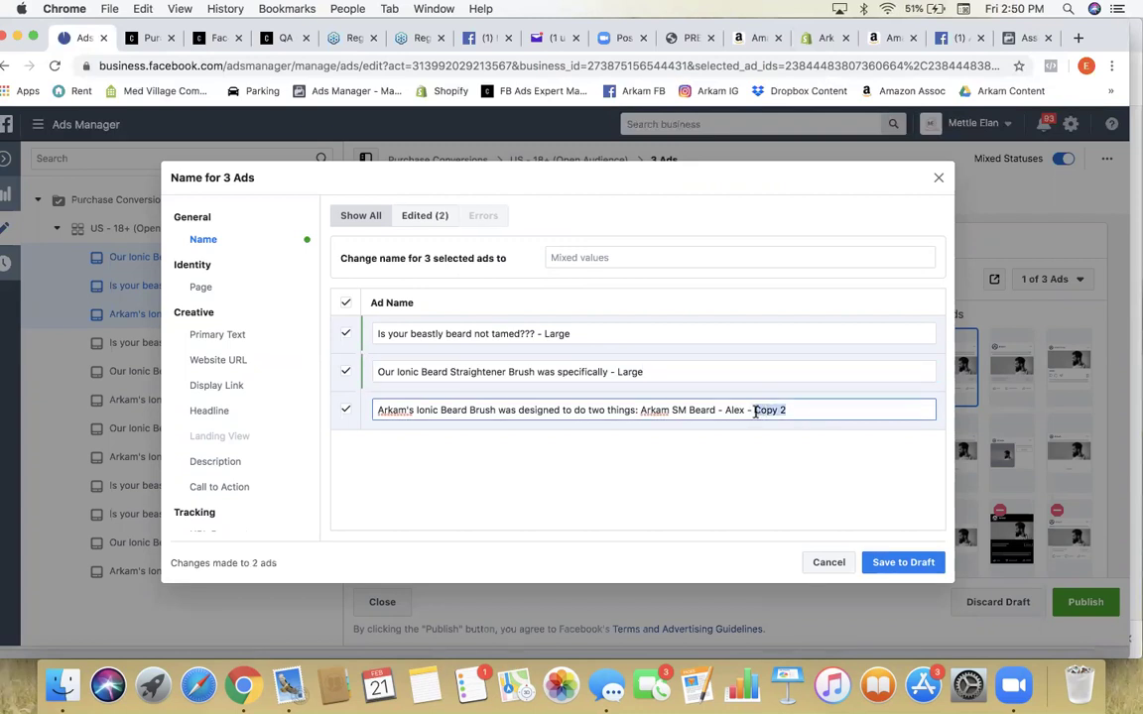
key("BackSpace")
left_click(902, 564)
Step: Select the whole website URL of the three duplicated ads for replacement
scroll(466, 471, "down", 10)
scroll(466, 473, "down", 4)
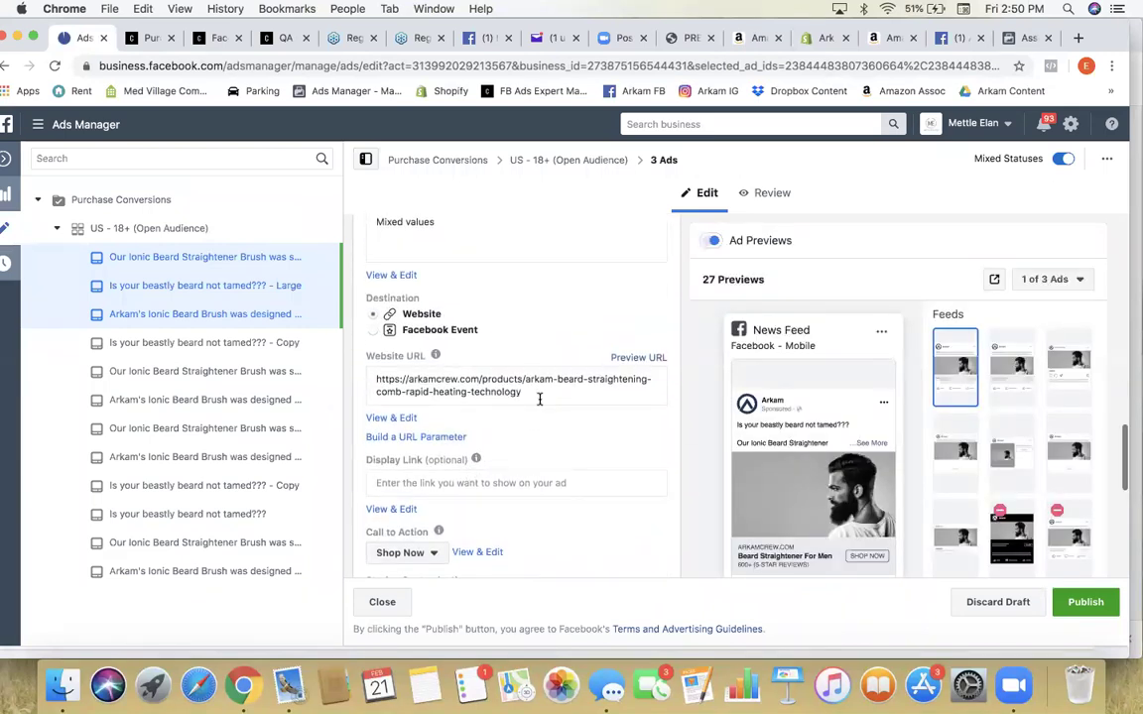
left_click_drag(539, 394, 405, 381)
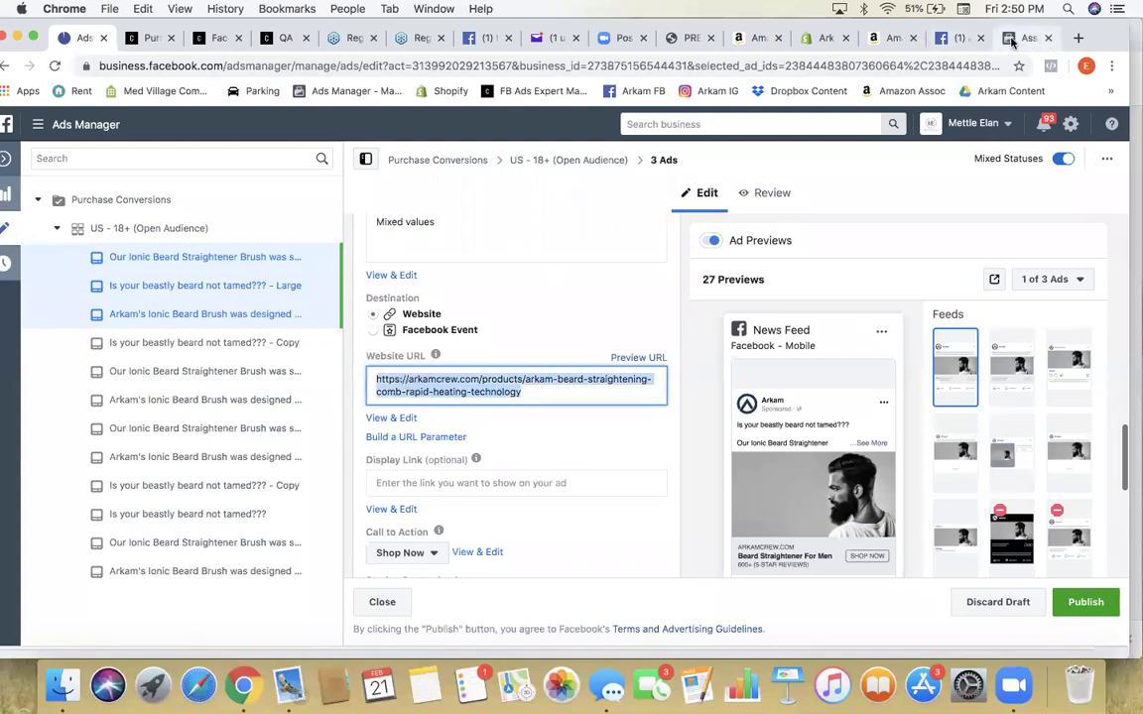
Step: Open the Premium Beard Straightener product page from the Arkam store catalog and copy its web address
left_click(676, 38)
scroll(856, 275, "up", 4)
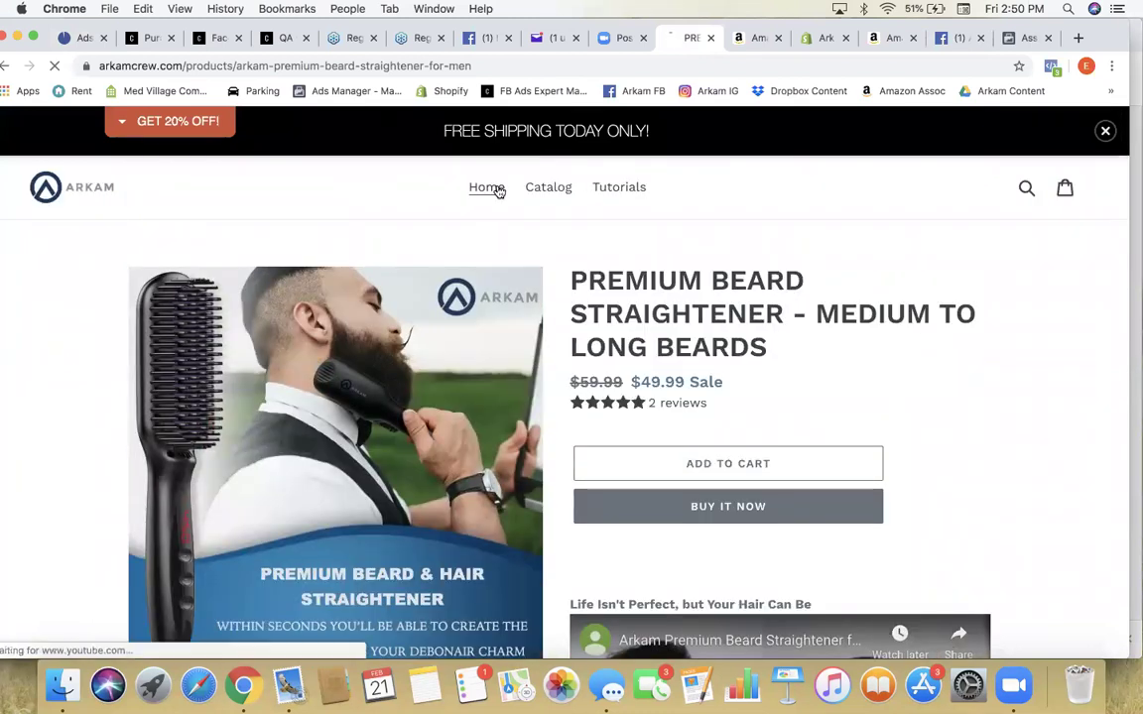
left_click(493, 188)
left_click(550, 138)
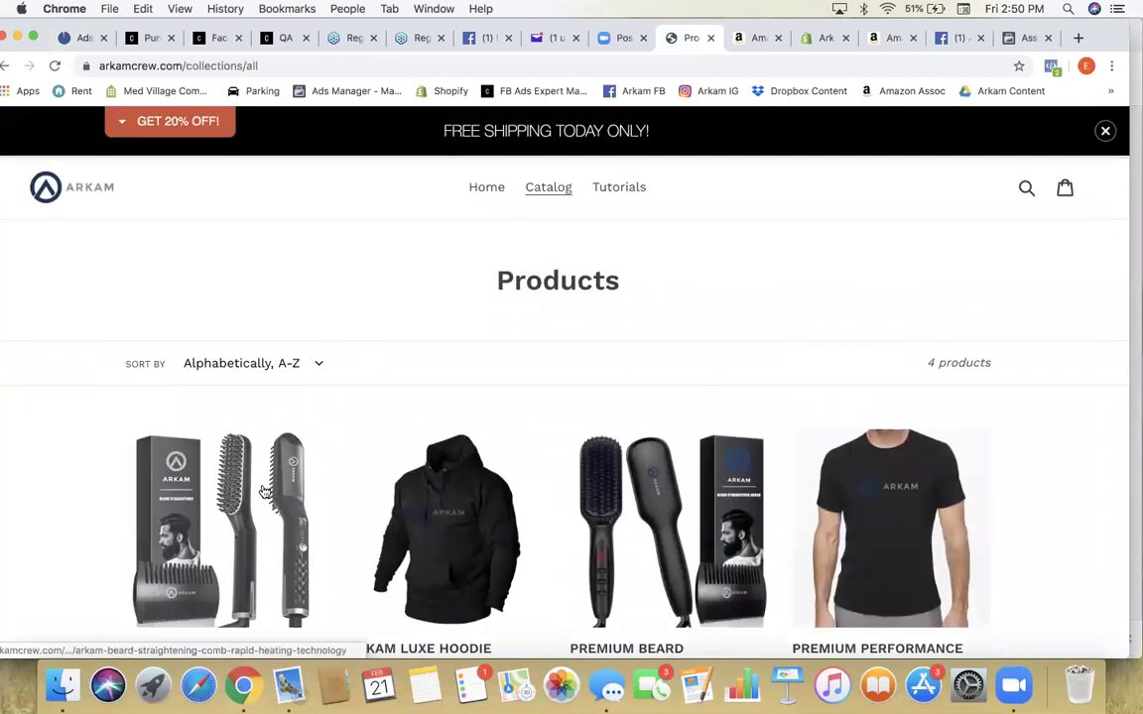
scroll(265, 492, "down", 3)
left_click(652, 387)
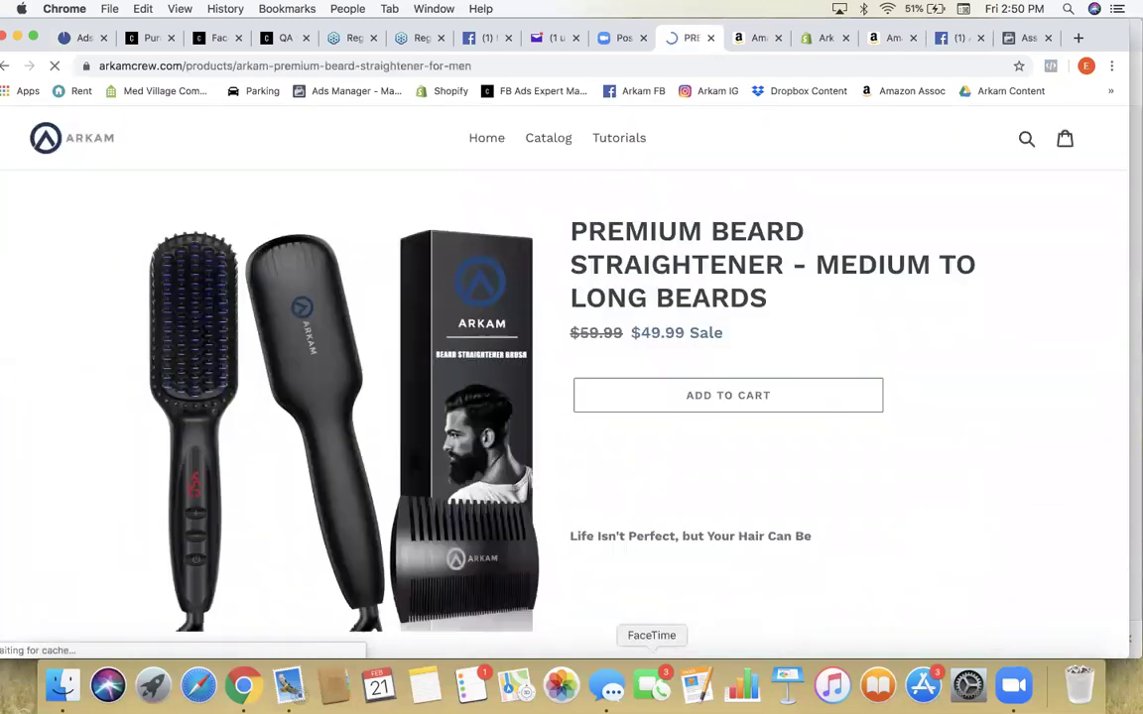
left_click(373, 66)
key("super+c")
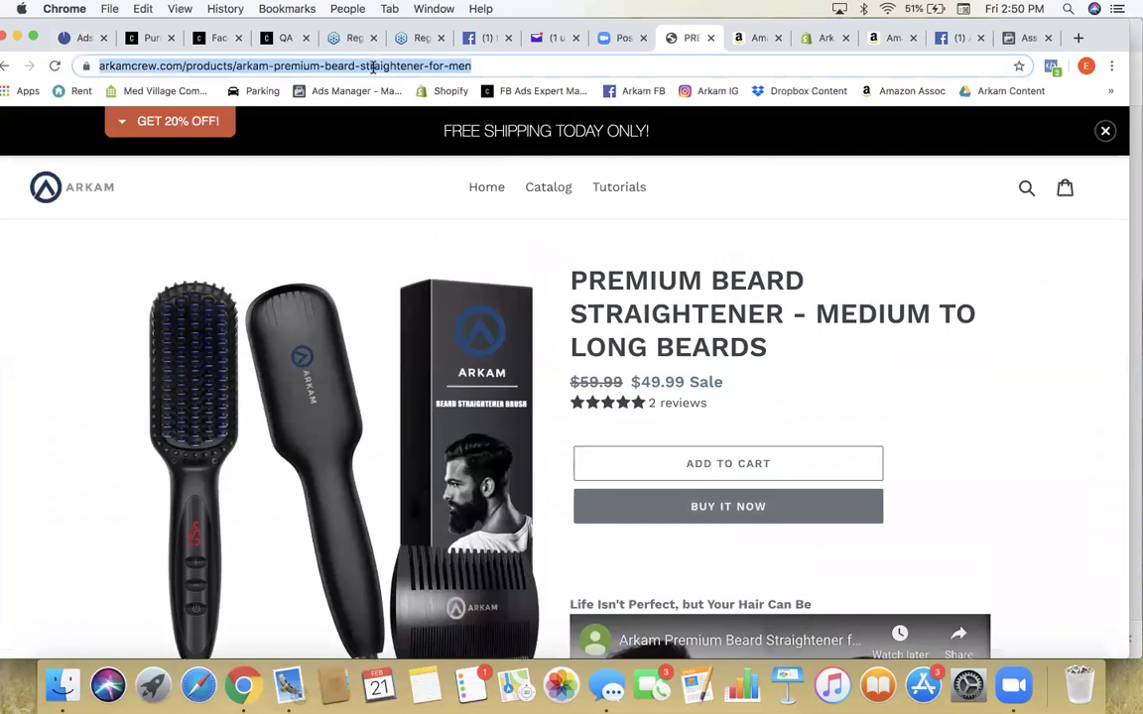
left_click(82, 40)
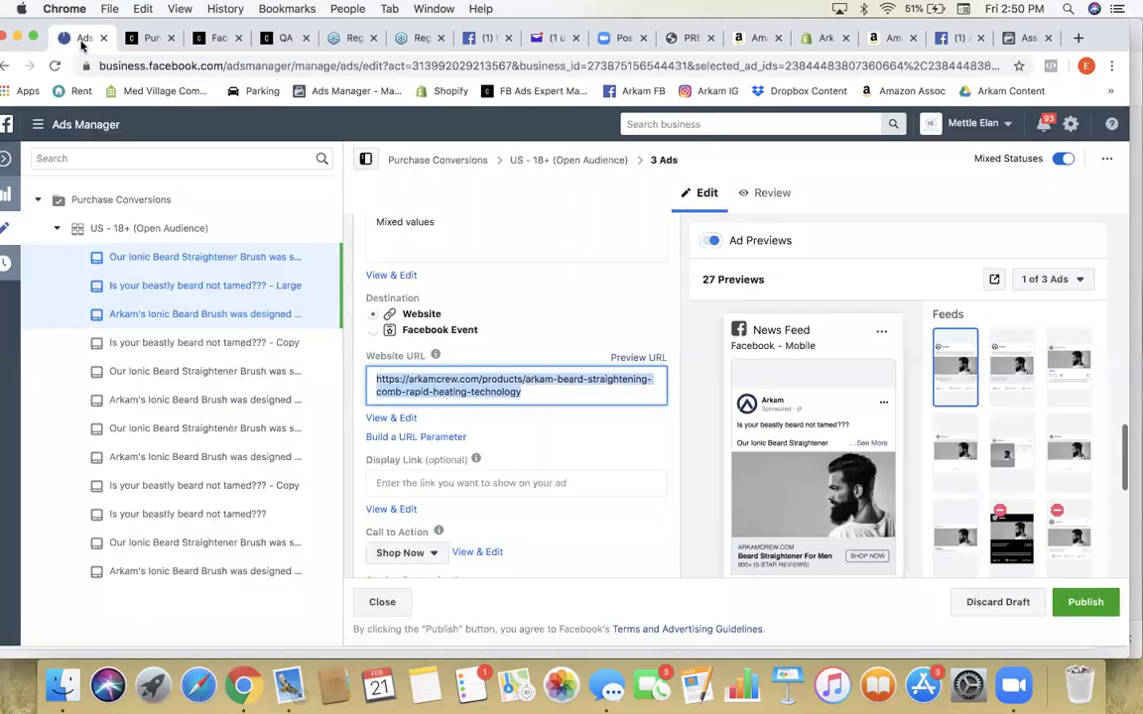
key("super+v")
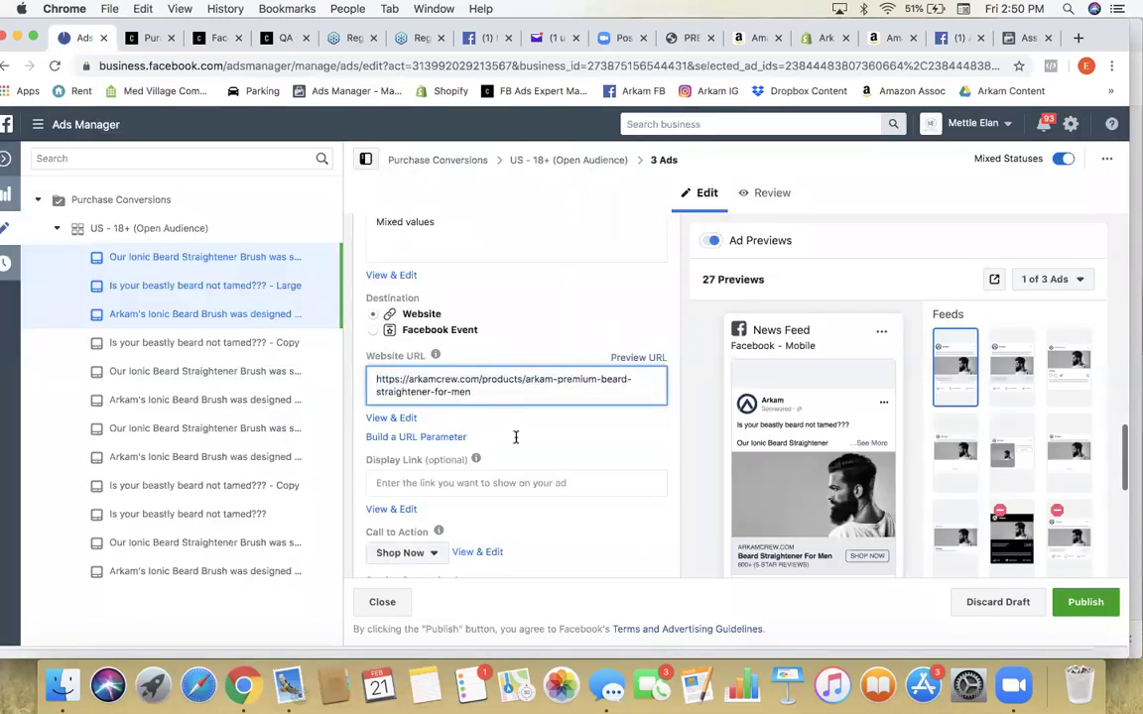
scroll(515, 437, "down", 3)
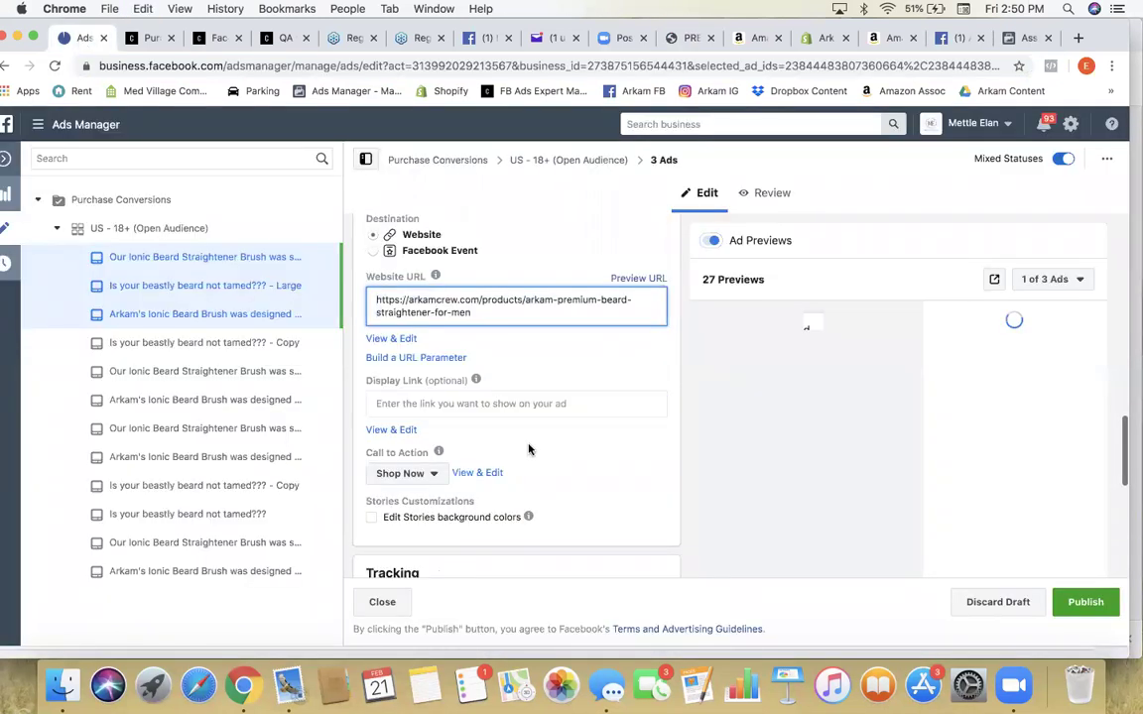
left_click(547, 368)
scroll(838, 395, "down", 3)
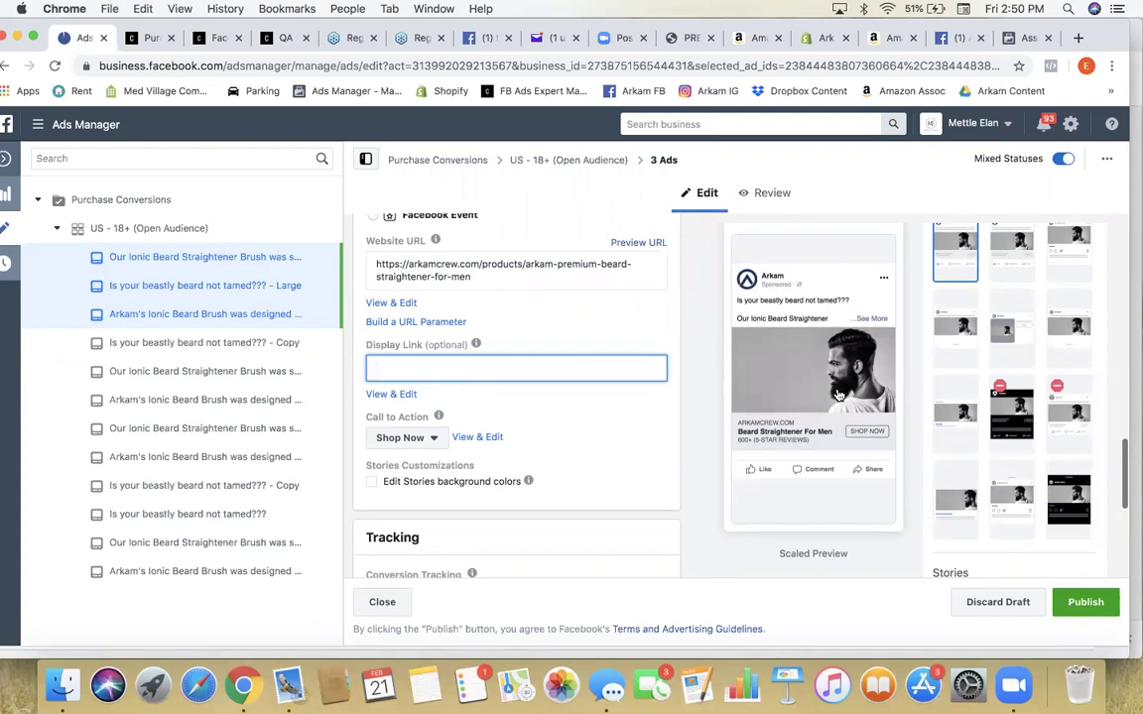
Step: Publish the three edited ads, leave the editor, and deselect the Arkam's Ionic Beard Brush and Large ads
left_click(1097, 612)
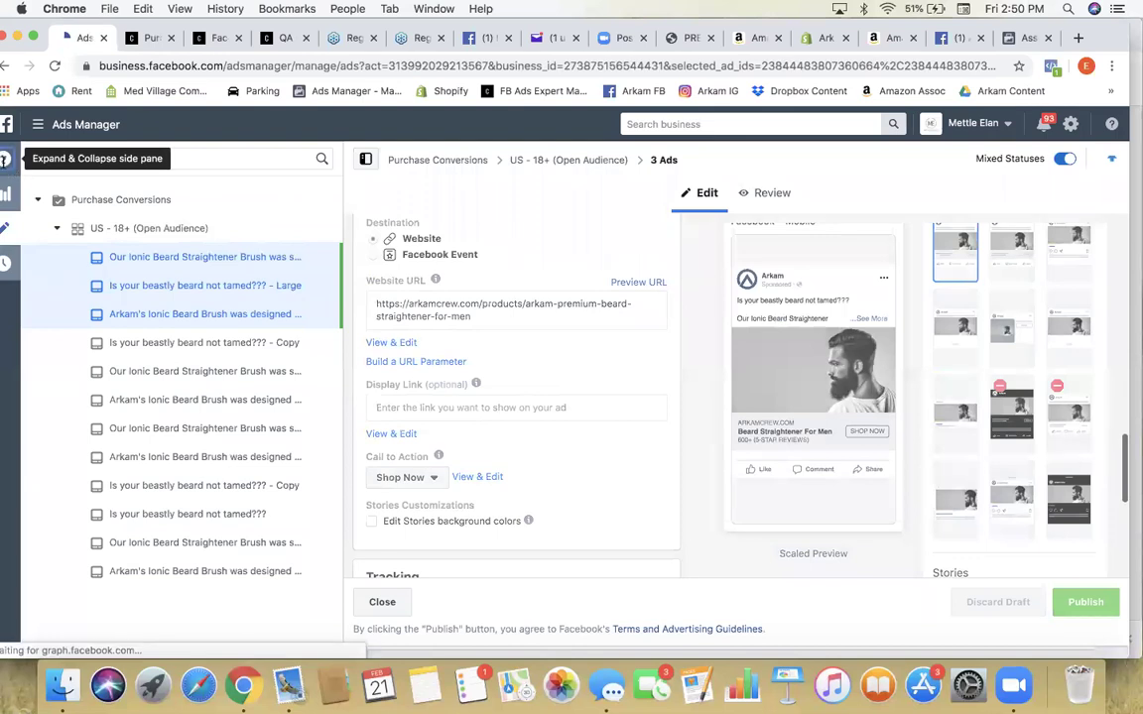
left_click(4, 160)
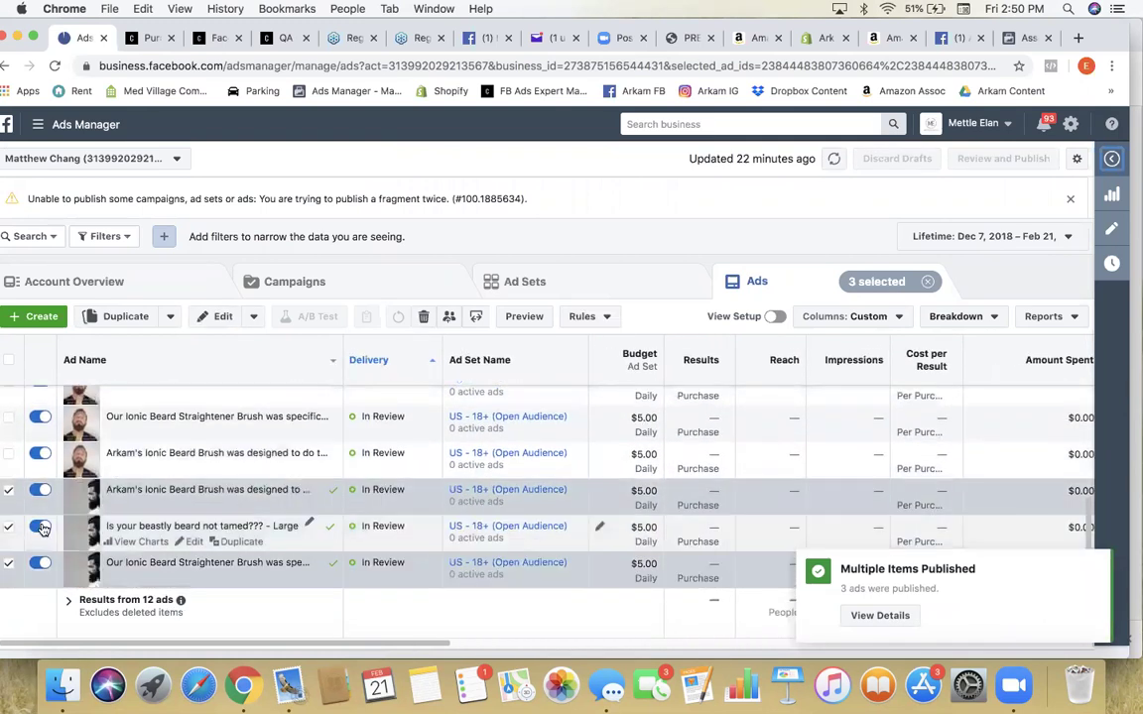
left_click(8, 489)
left_click(8, 526)
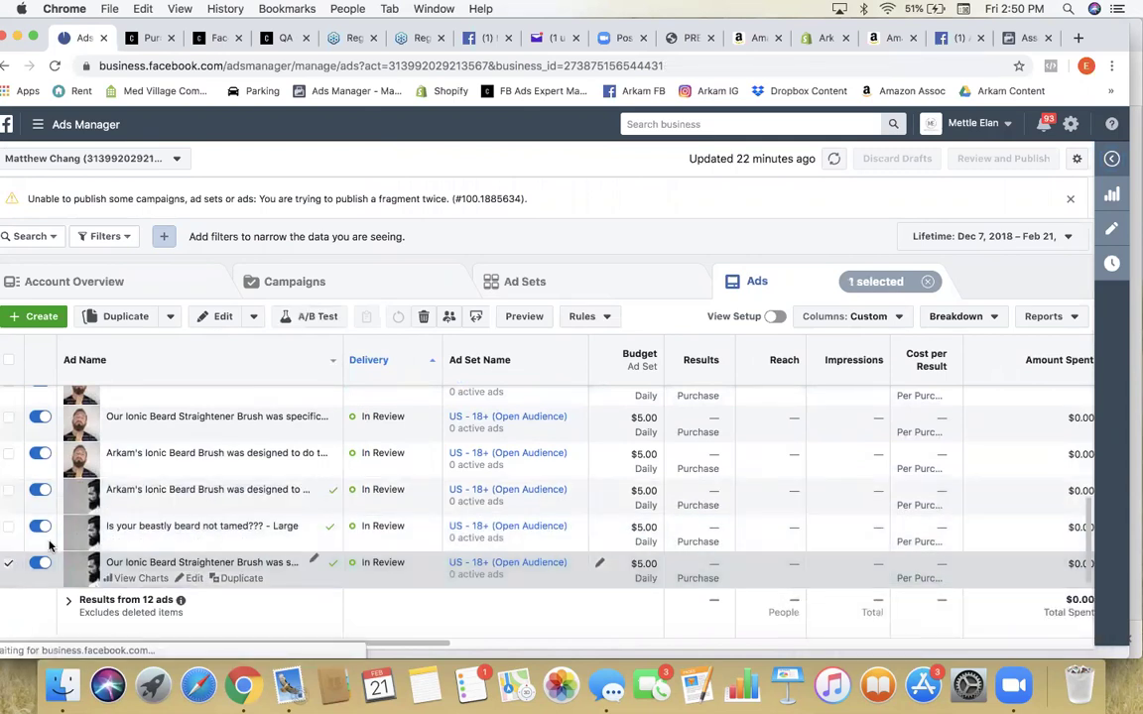
Step: Review the ad set and the budget, results and spend columns of its ads
left_click(522, 282)
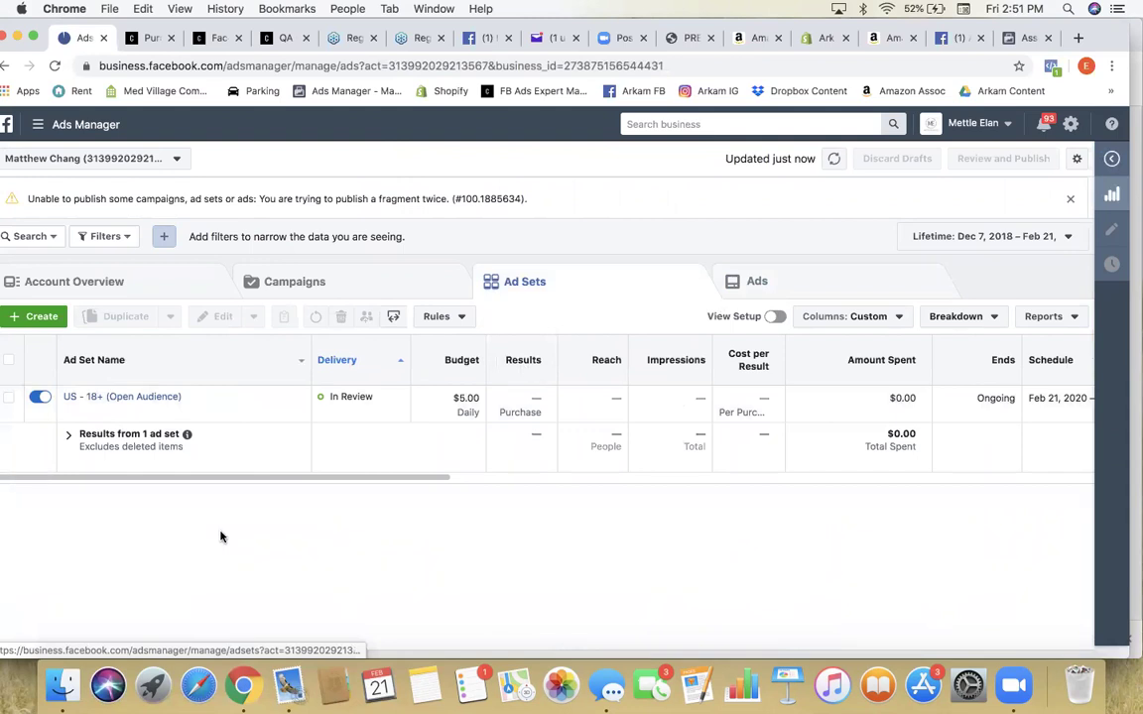
scroll(117, 427, "down", 3)
scroll(116, 426, "down", 2)
scroll(604, 420, "right", 3)
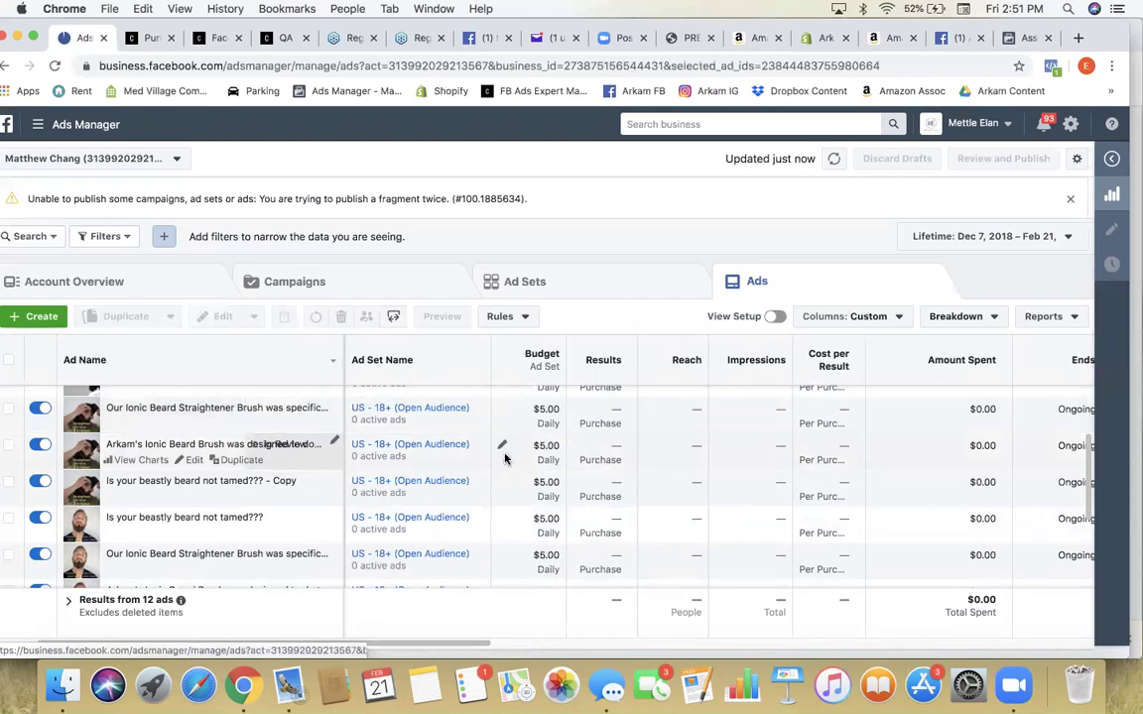
left_click(502, 444)
left_click(500, 472)
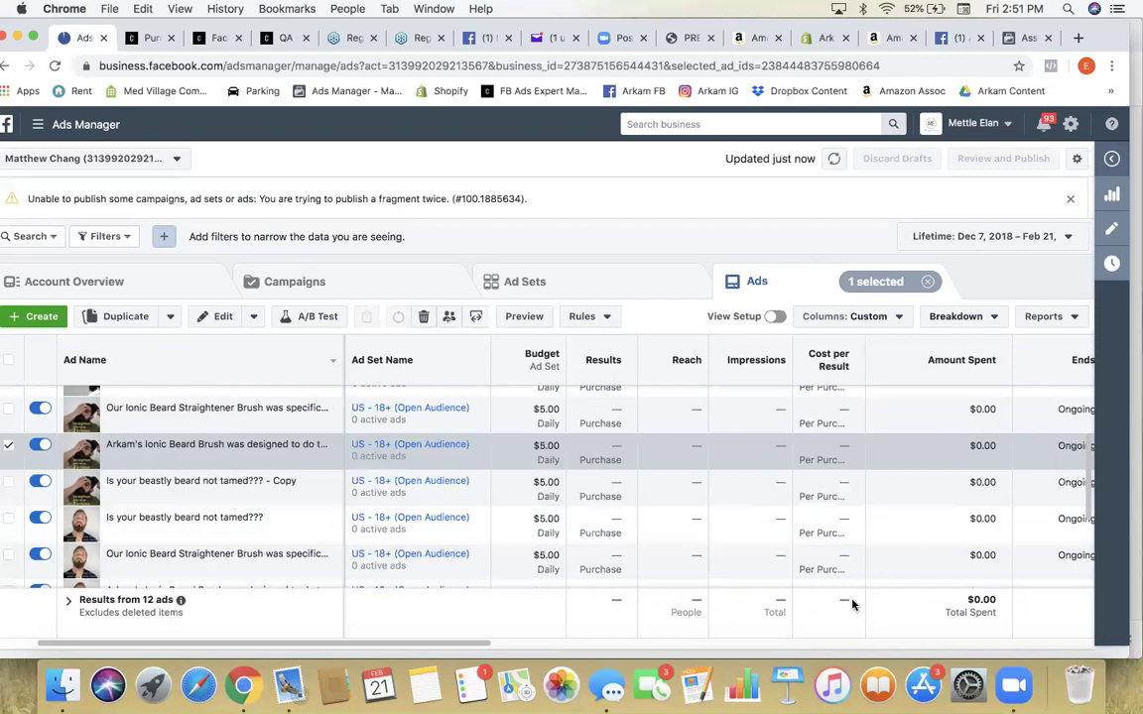
scroll(606, 482, "up", 2)
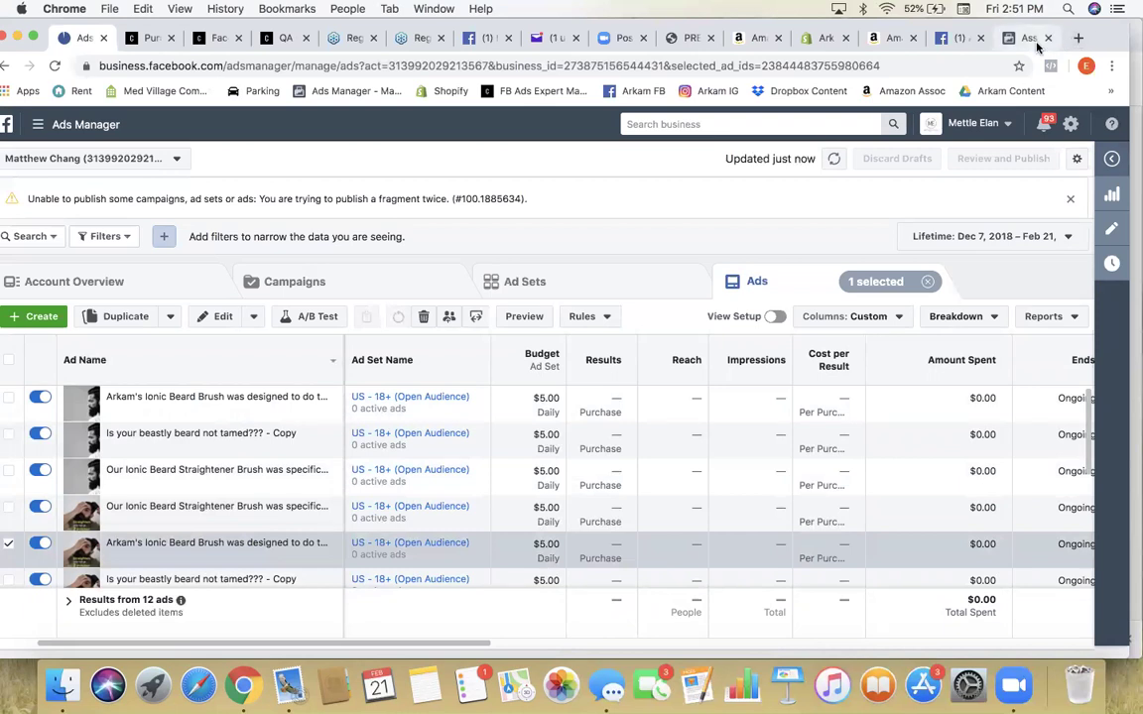
Step: Open the Weekly Q&A Calls section of the Facebook Ads Expert Mastery course at Weekly Q&A Call #054
key("super+t")
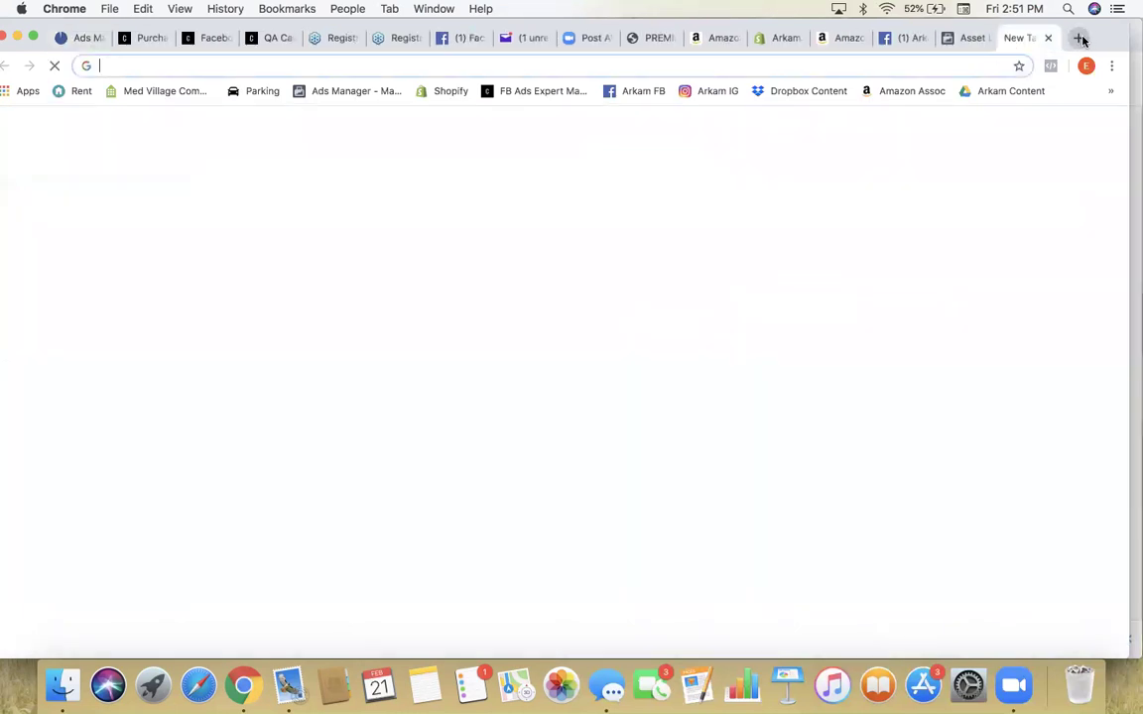
left_click(533, 85)
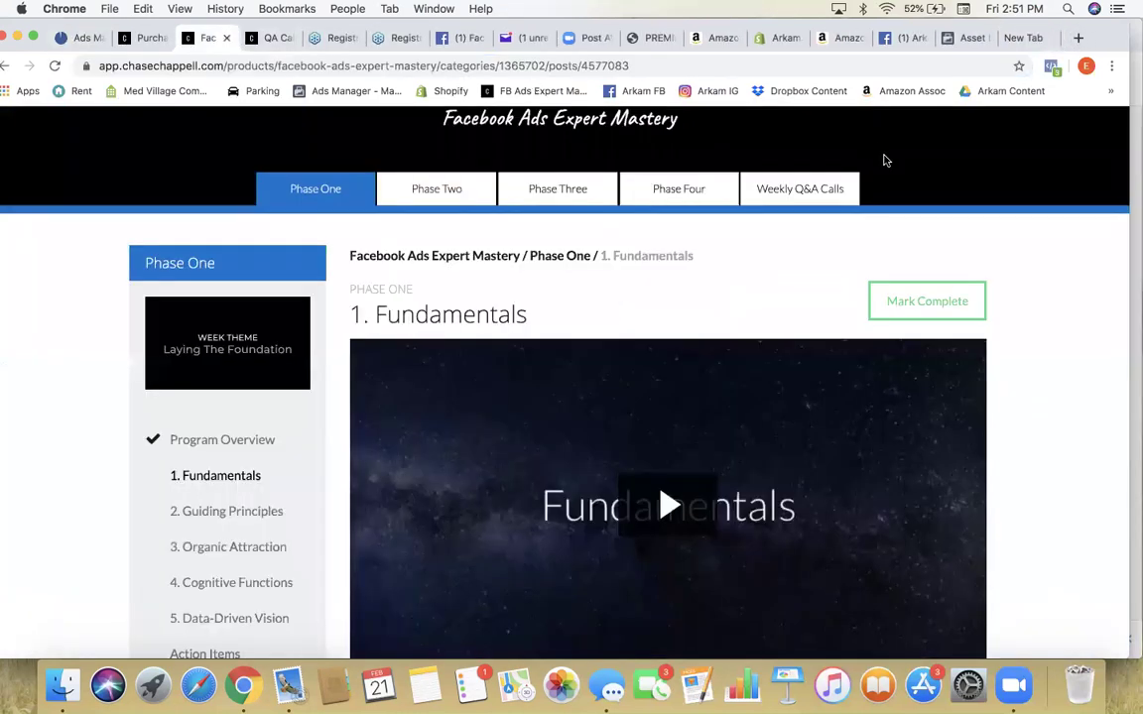
left_click(777, 285)
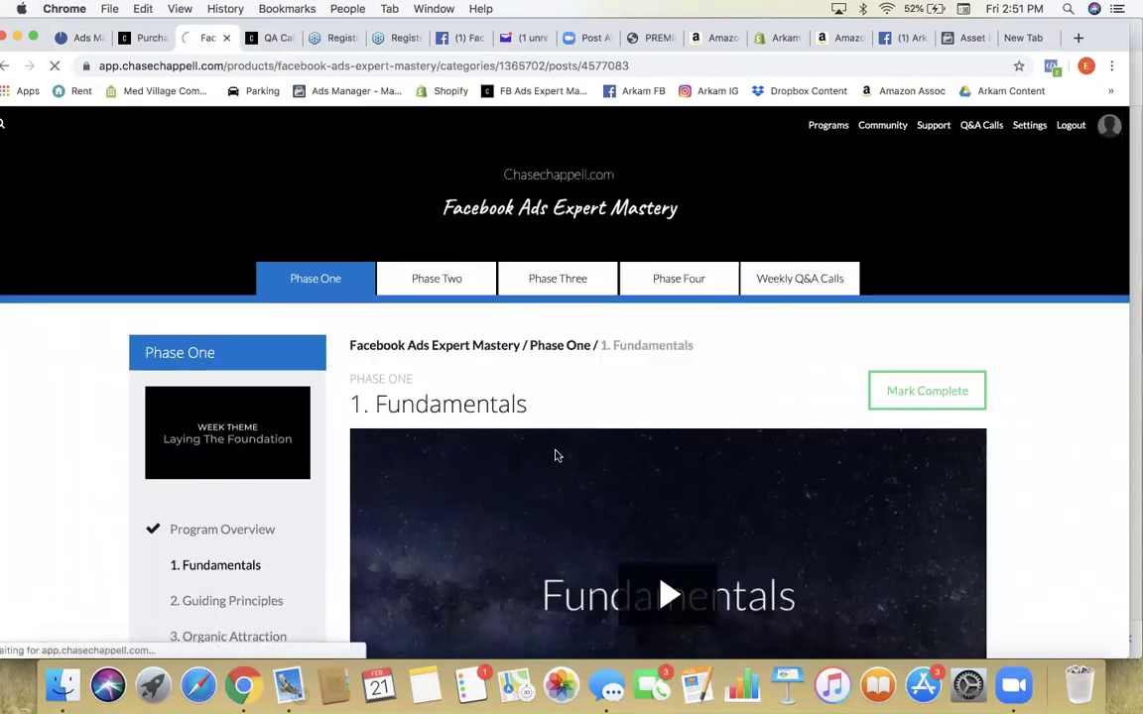
scroll(523, 448, "down", 5)
scroll(499, 452, "down", 1)
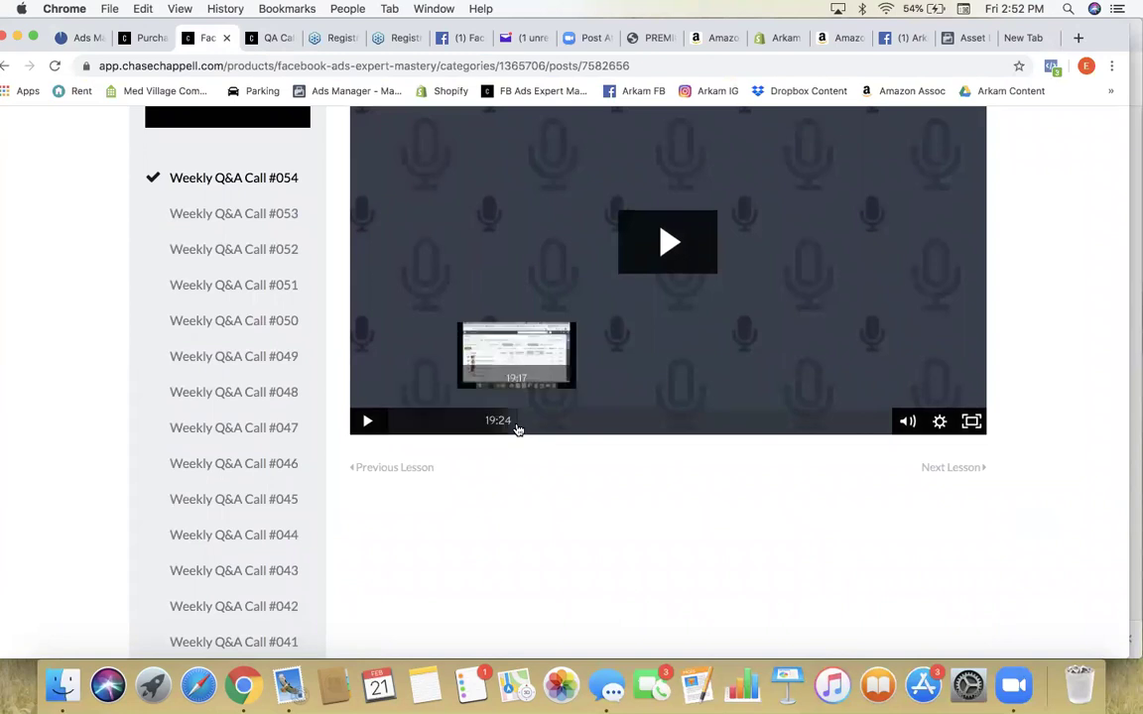
Step: Play the Weekly Q&A Call #054 video from about 19:24, pause it, and examine the ad results in full screen
left_click(511, 432)
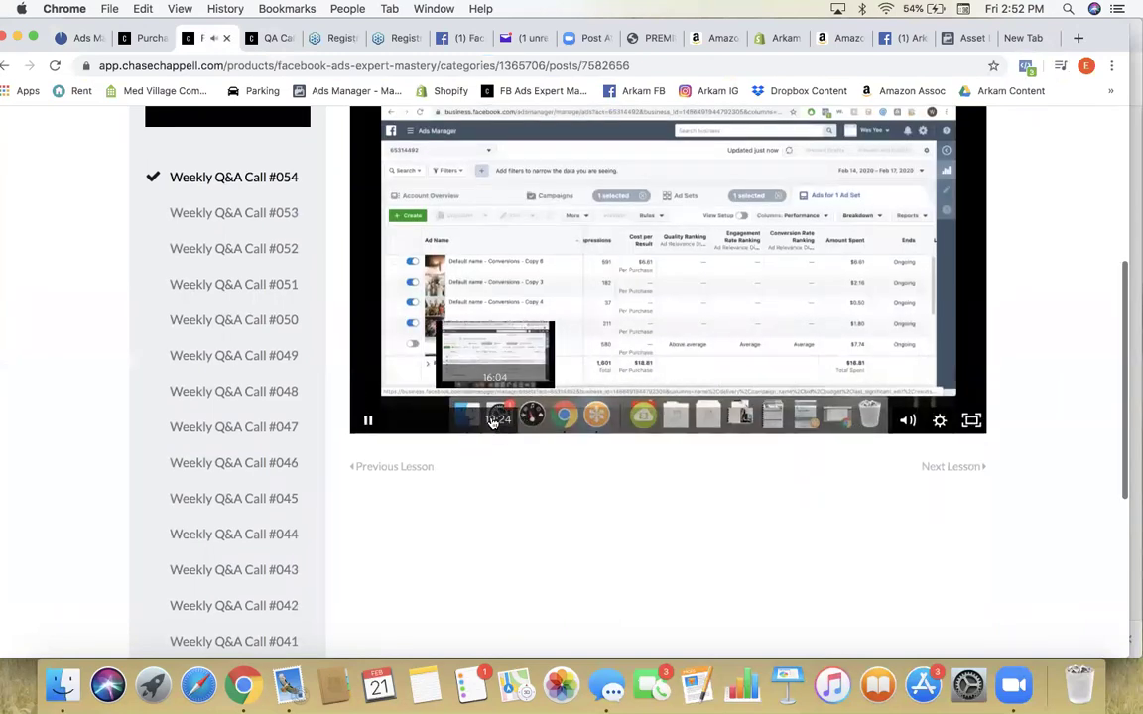
key("space")
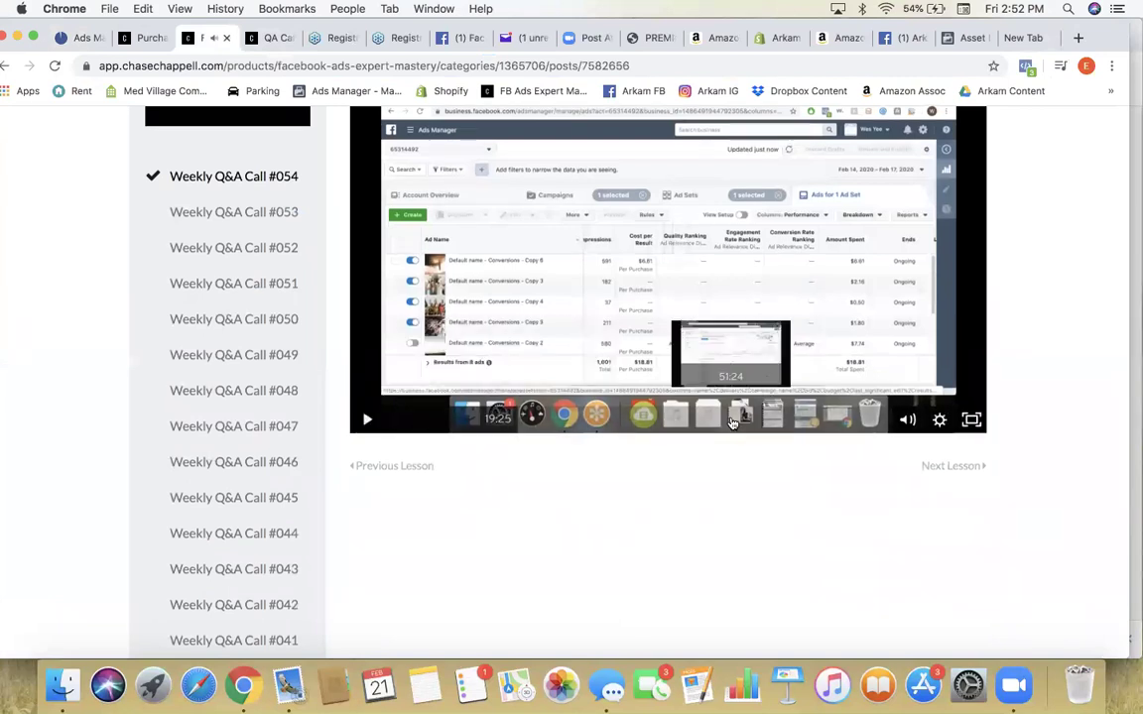
left_click(971, 419)
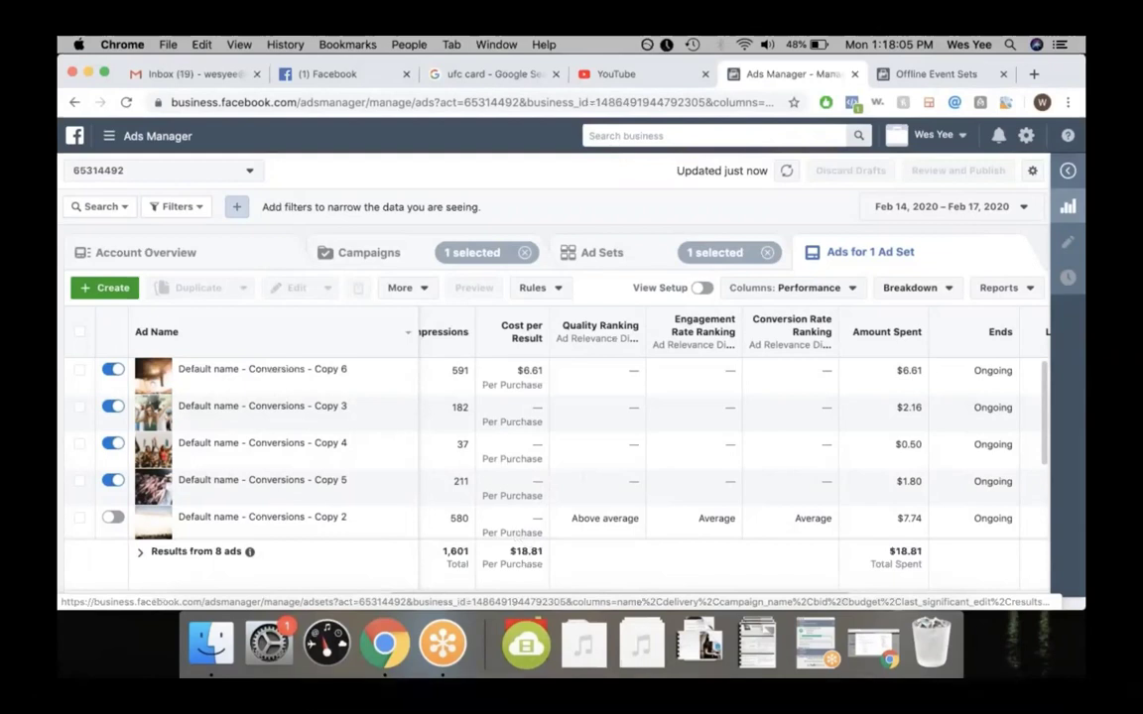
key("Escape")
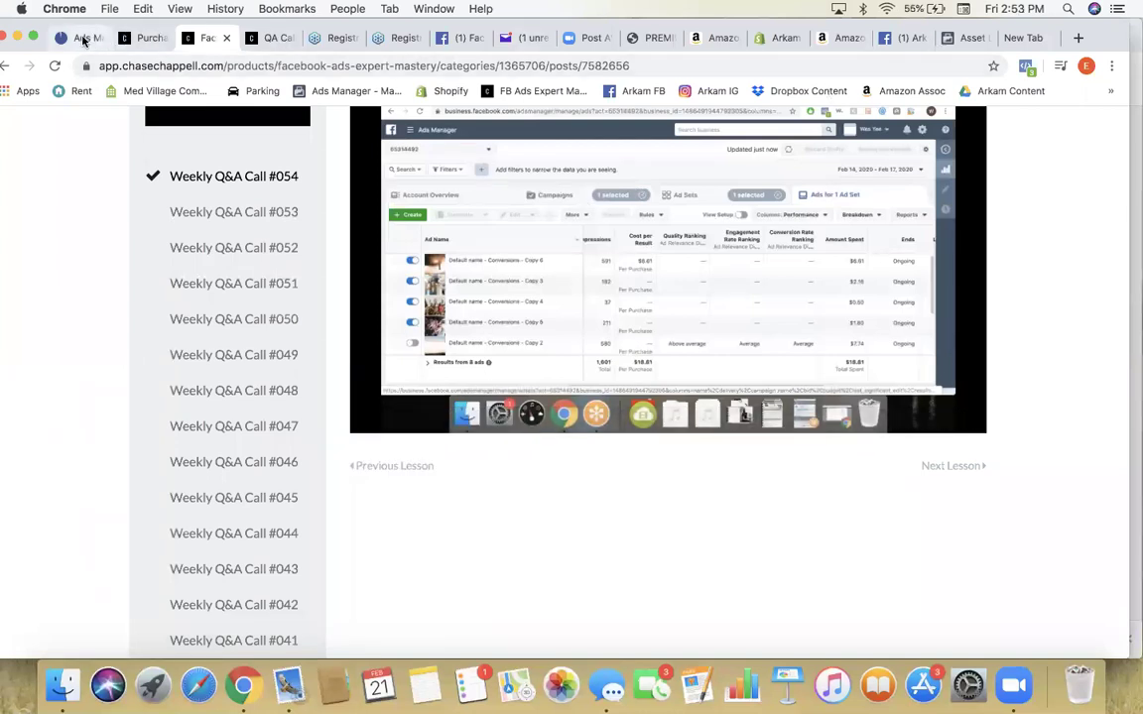
Step: Return to Ads Manager, review the ads' performance columns, and deselect the selected Arkam's Ionic Beard Brush ad
left_click(85, 40)
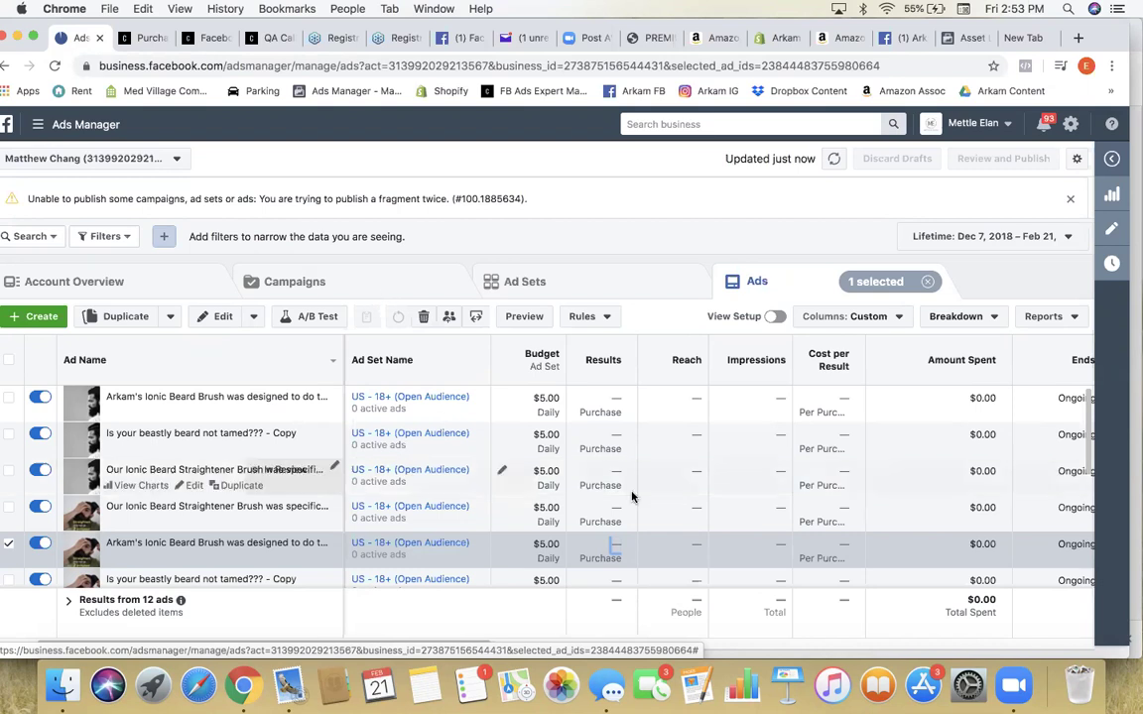
scroll(595, 486, "down", 3)
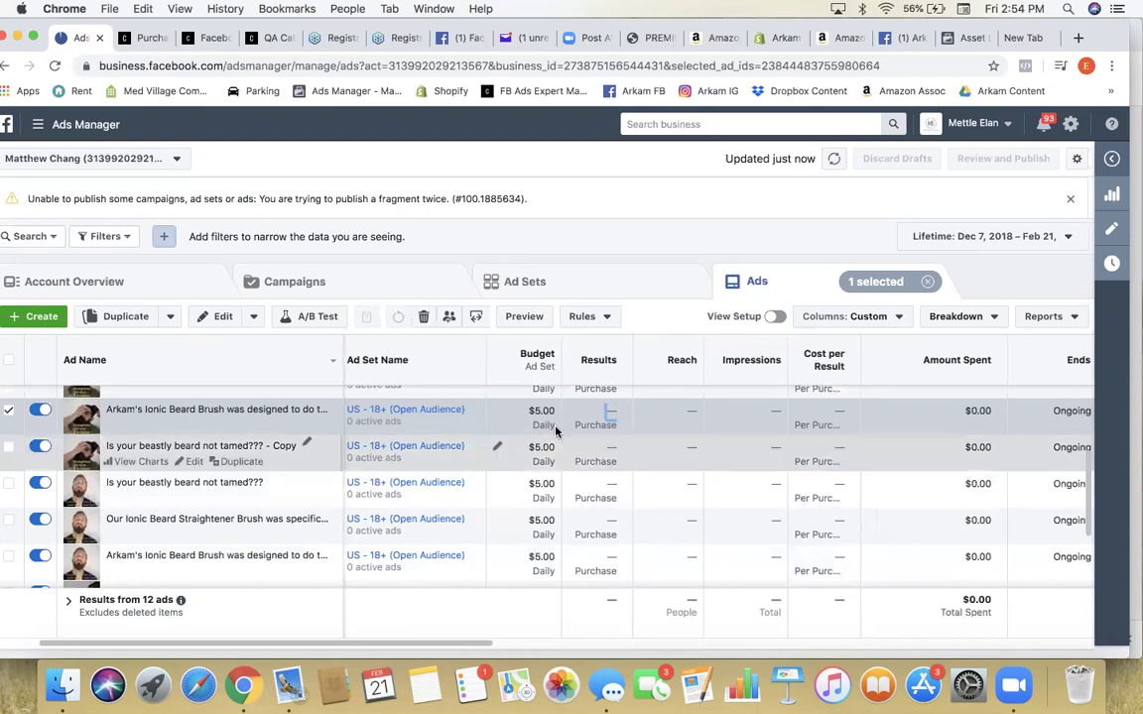
scroll(555, 436, "right", 3)
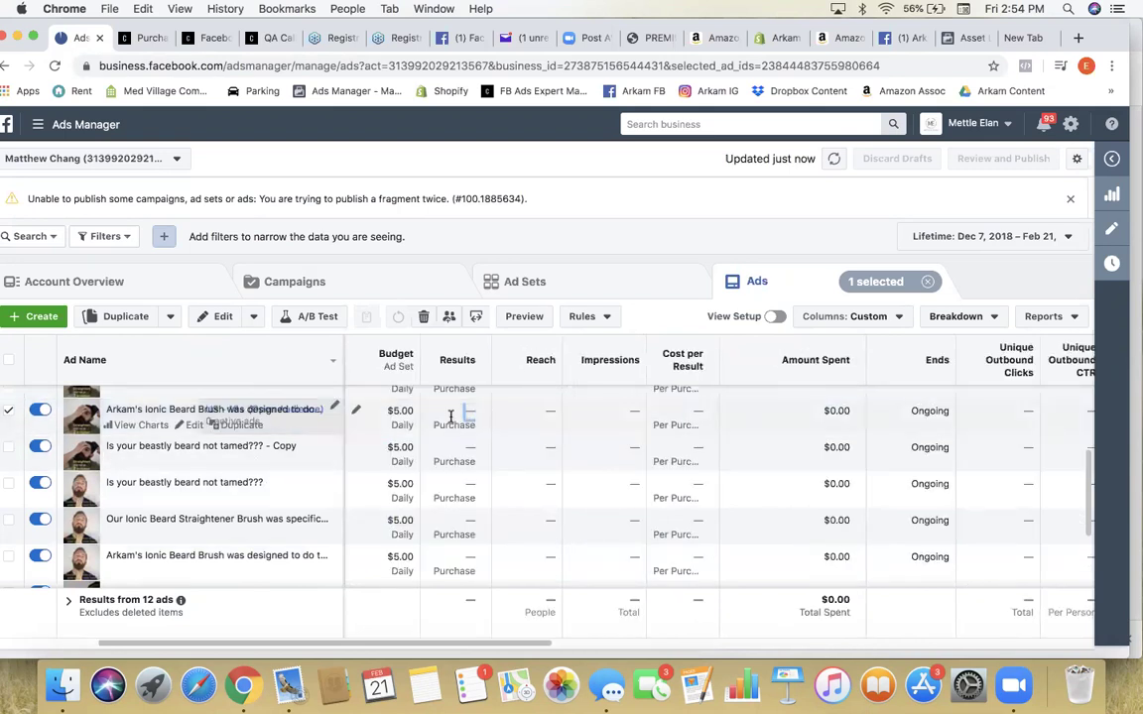
scroll(441, 436, "up", 3)
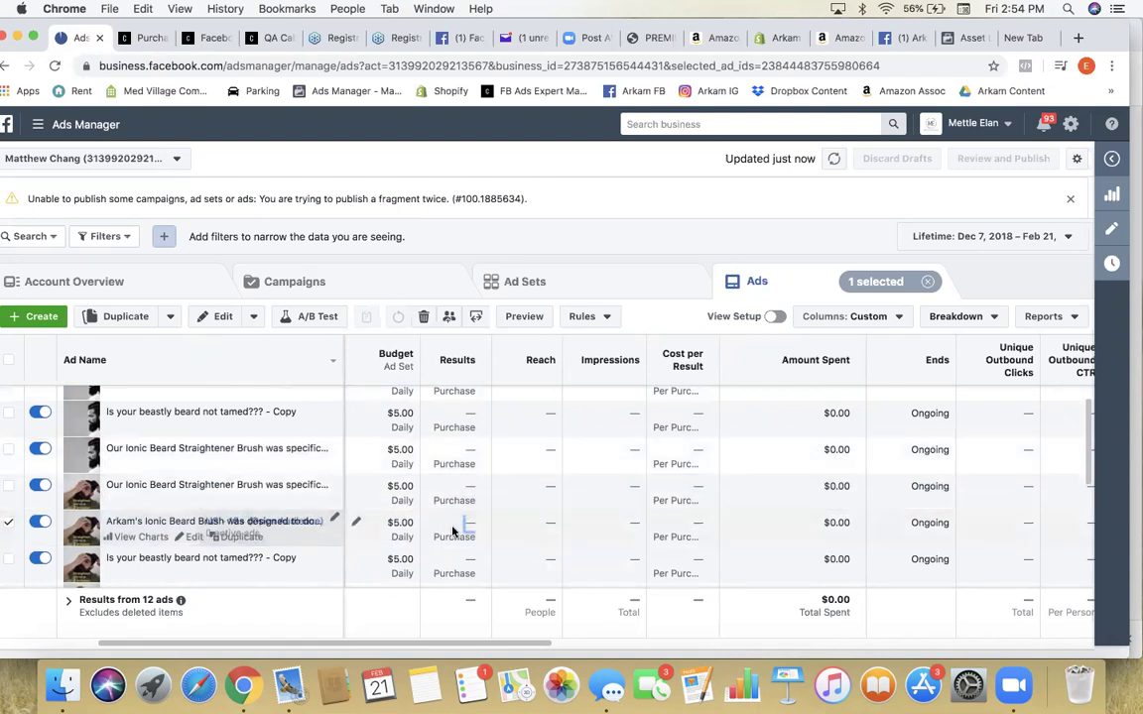
left_click(9, 522)
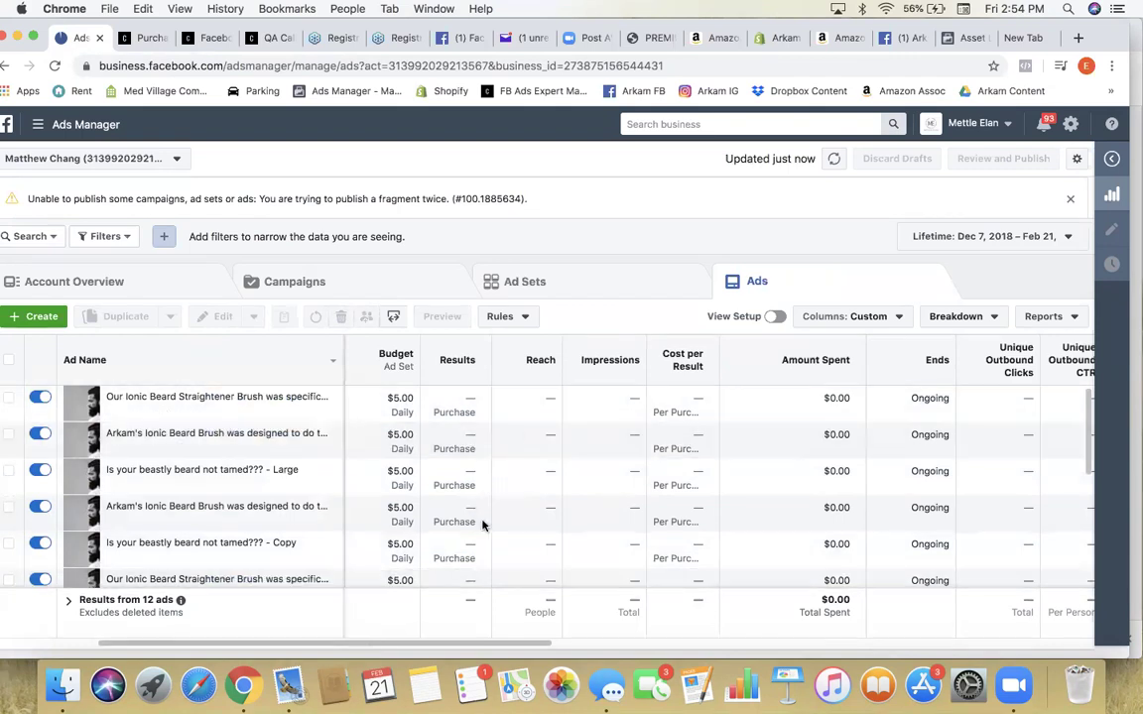
Step: Duplicate the US - 18+ (Open Audience) ad set into its original campaign as one copy, keeping existing reactions, comments and shares
left_click(592, 278)
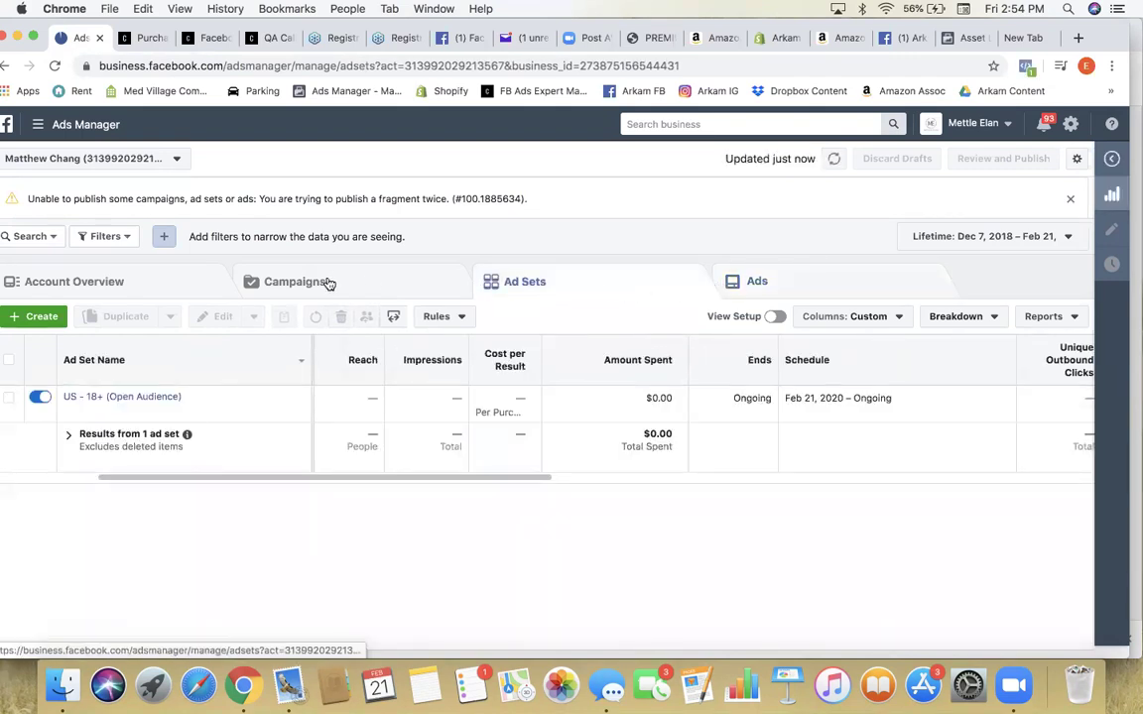
left_click(330, 283)
left_click(615, 283)
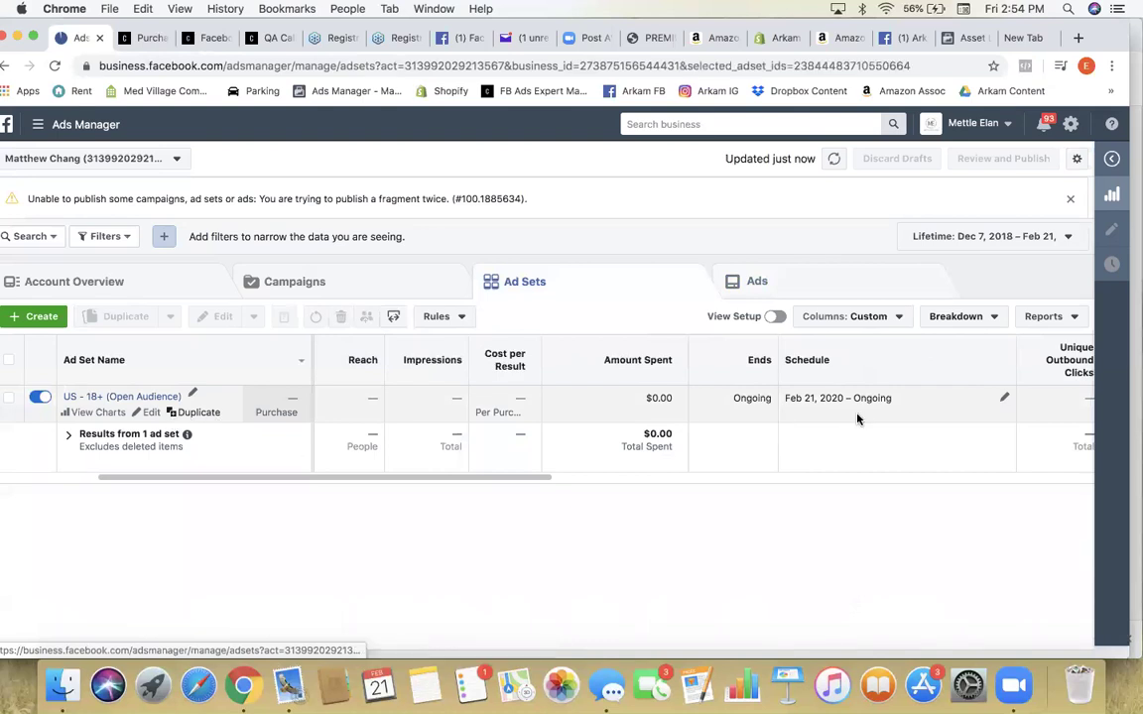
left_click(193, 412)
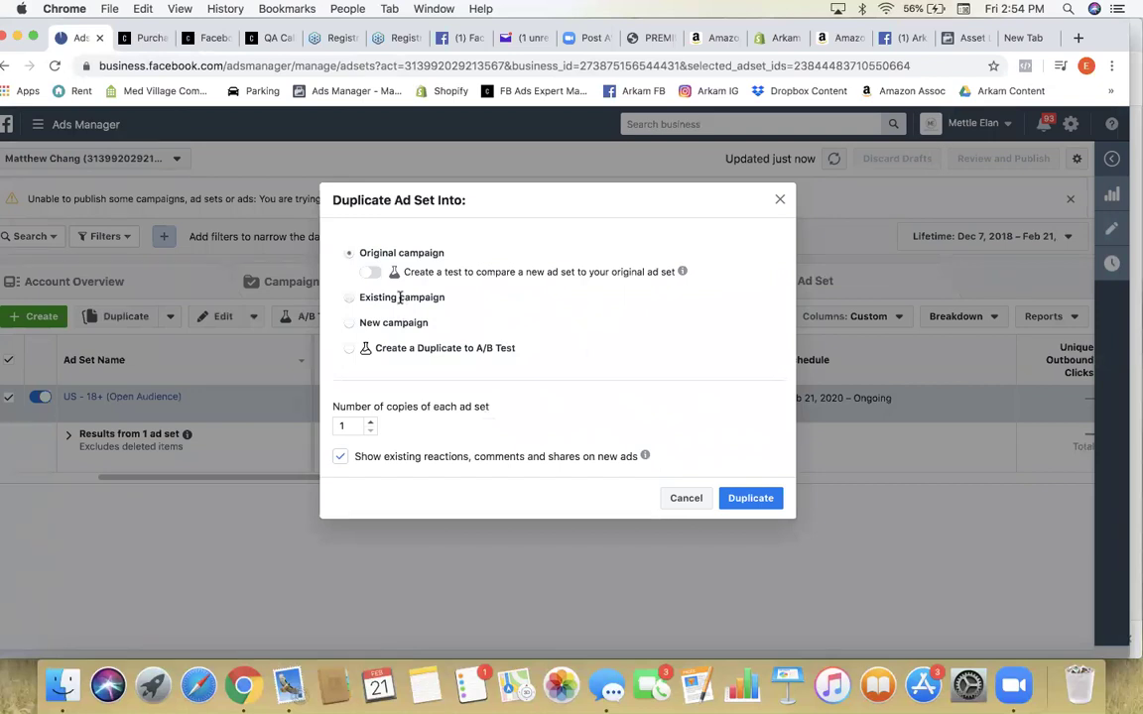
left_click(400, 298)
left_click(421, 253)
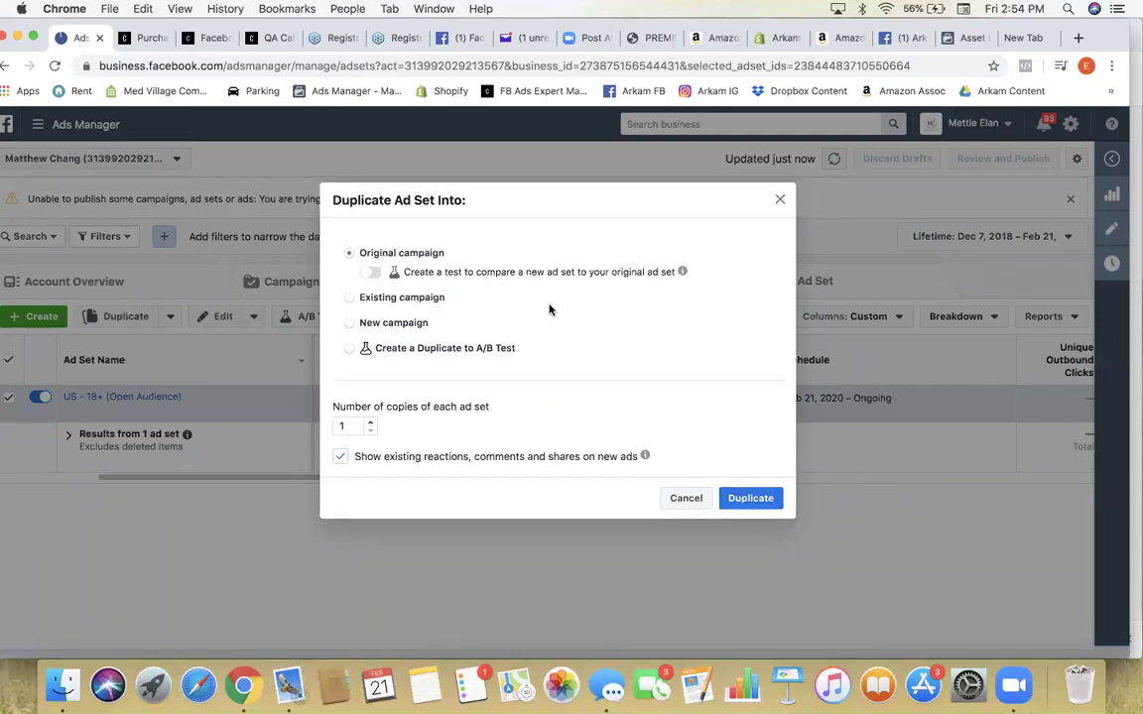
left_click(751, 499)
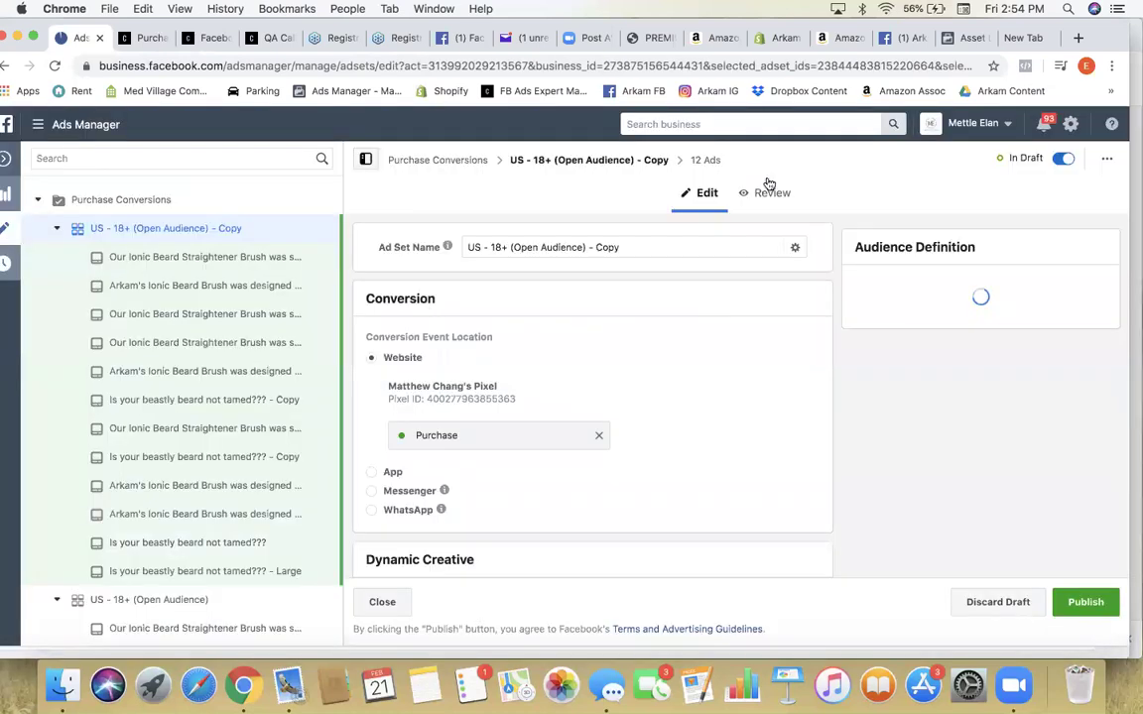
Step: Switch to the Arkam Crew Shopify admin and open the analytics overview dashboard
left_click(776, 38)
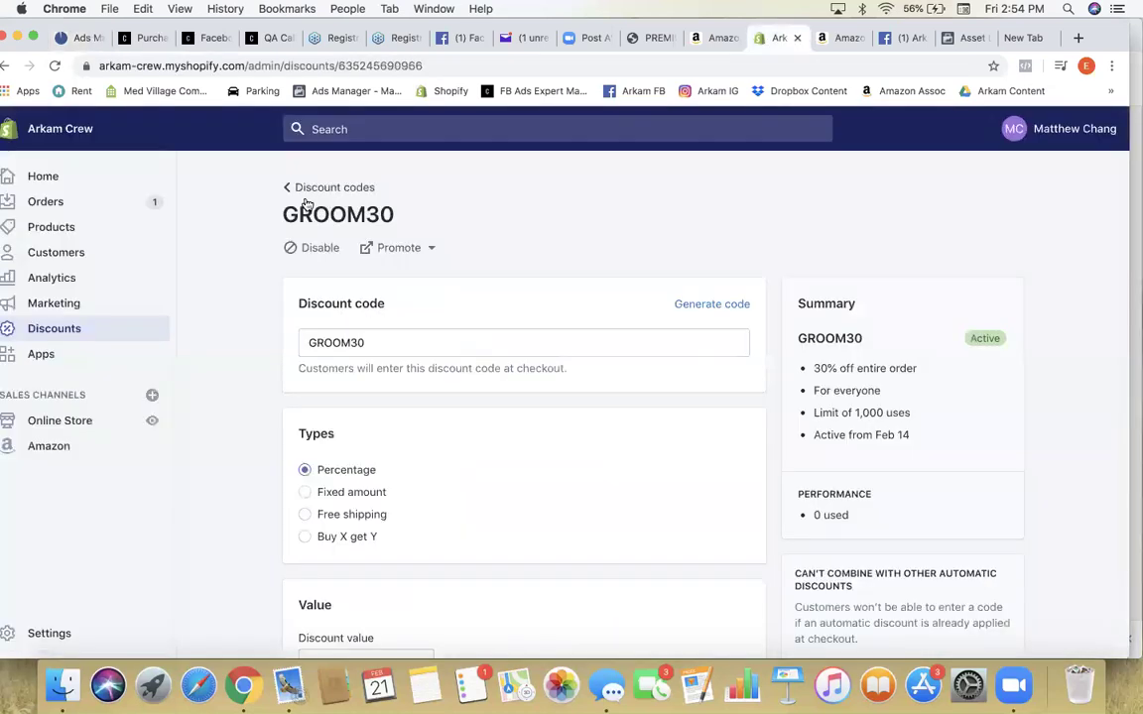
left_click(46, 276)
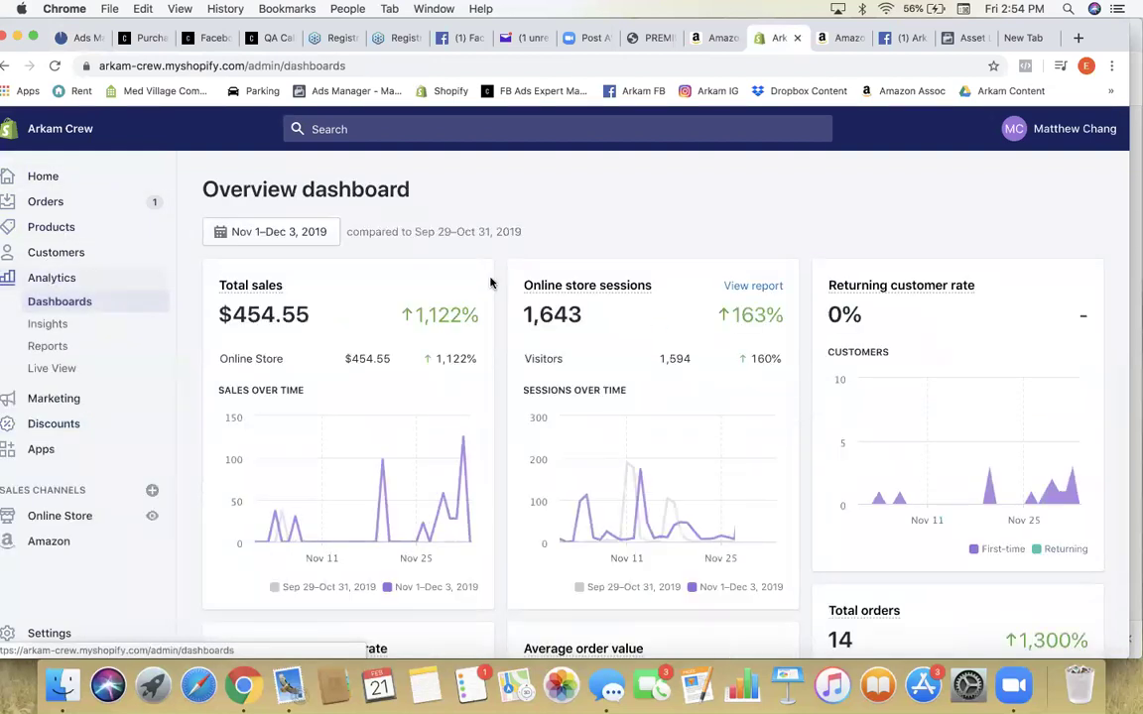
Step: Set the overview dashboard's date range to last month, January 1–31, 2020
left_click(276, 232)
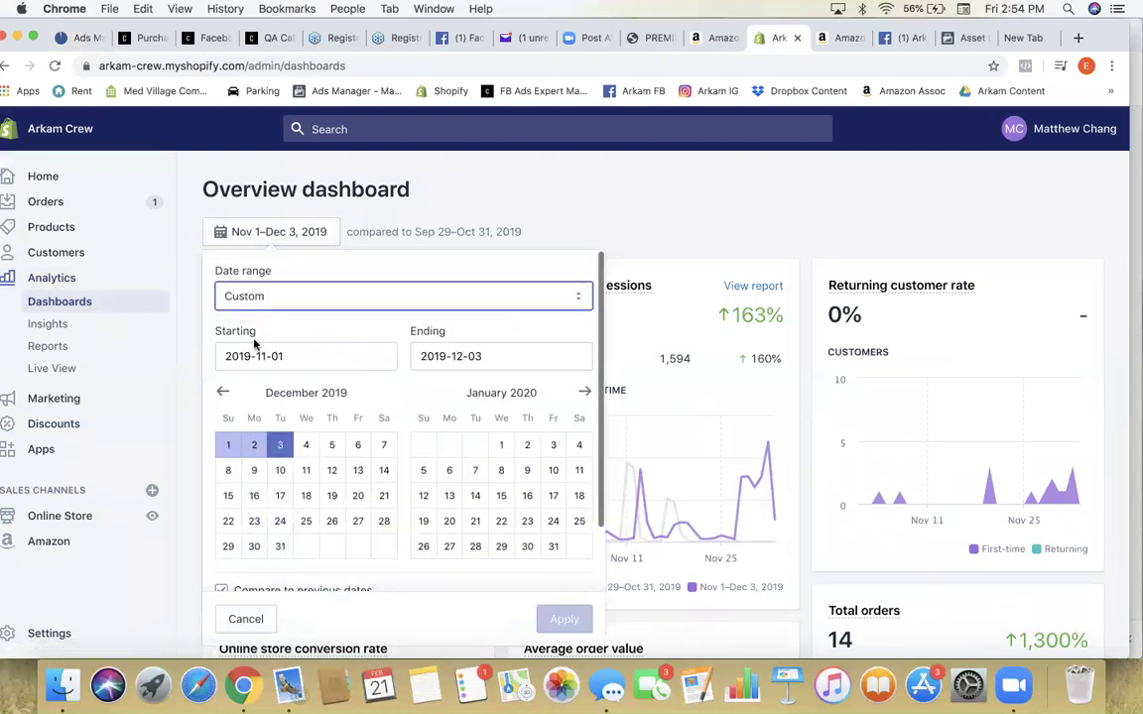
left_click(501, 445)
left_click(552, 545)
left_click(563, 618)
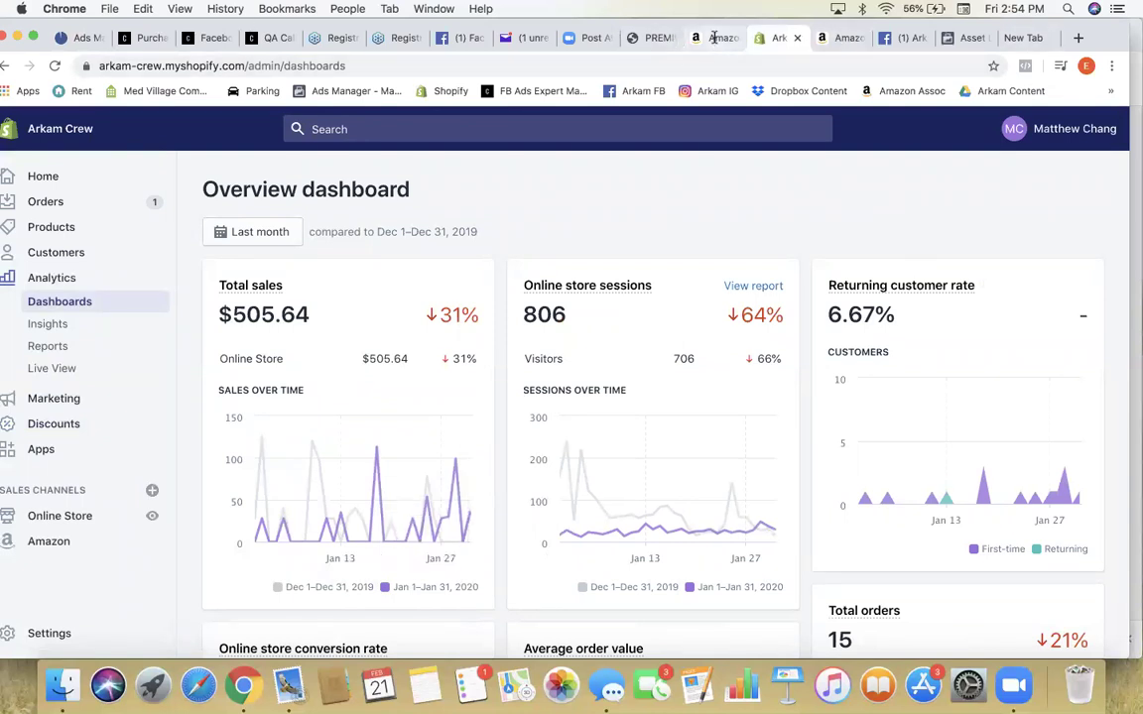
Step: Return to Ads Manager and add the Beard interest to the detailed targeting of the US - 18+ (Open Audience) - Copy ad set
left_click(75, 37)
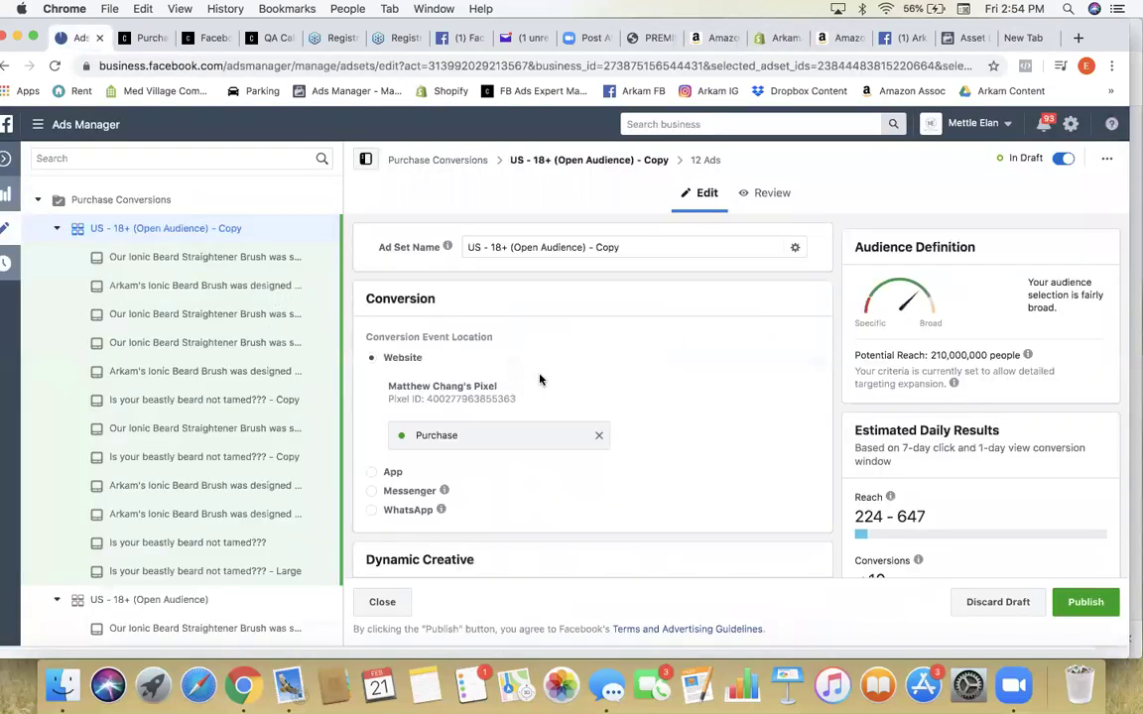
scroll(540, 380, "down", 10)
scroll(536, 376, "down", 8)
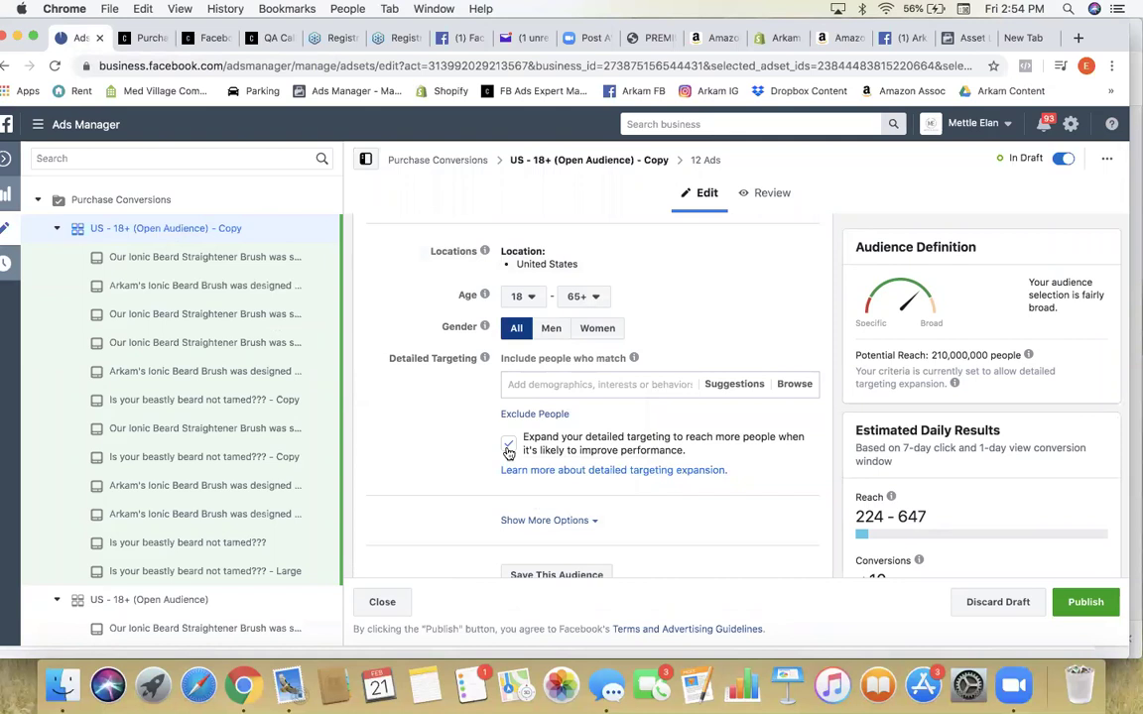
scroll(508, 452, "up", 3)
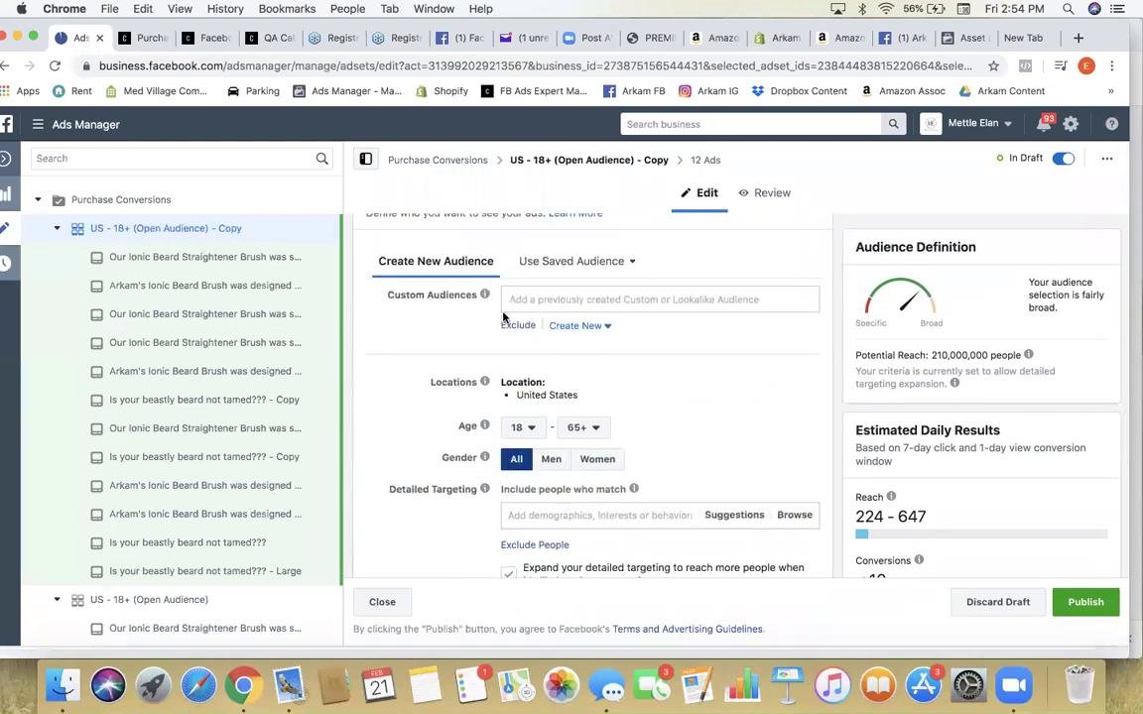
left_click(622, 511)
type("beard")
scroll(674, 486, "down", 3)
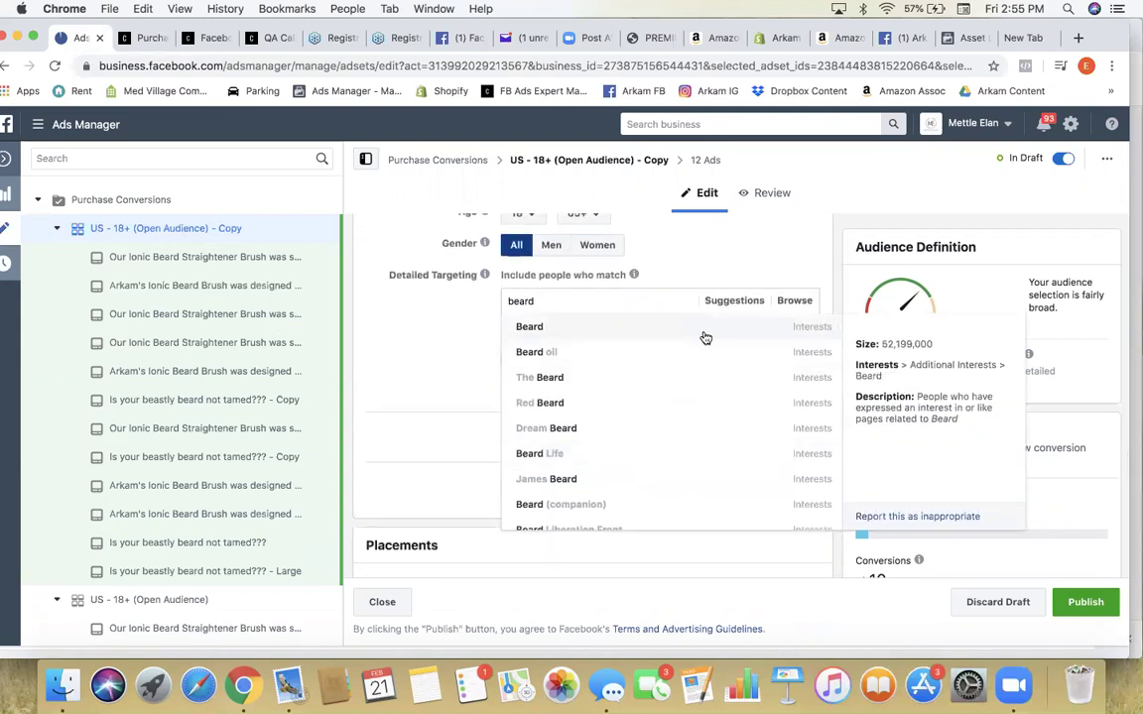
left_click(525, 326)
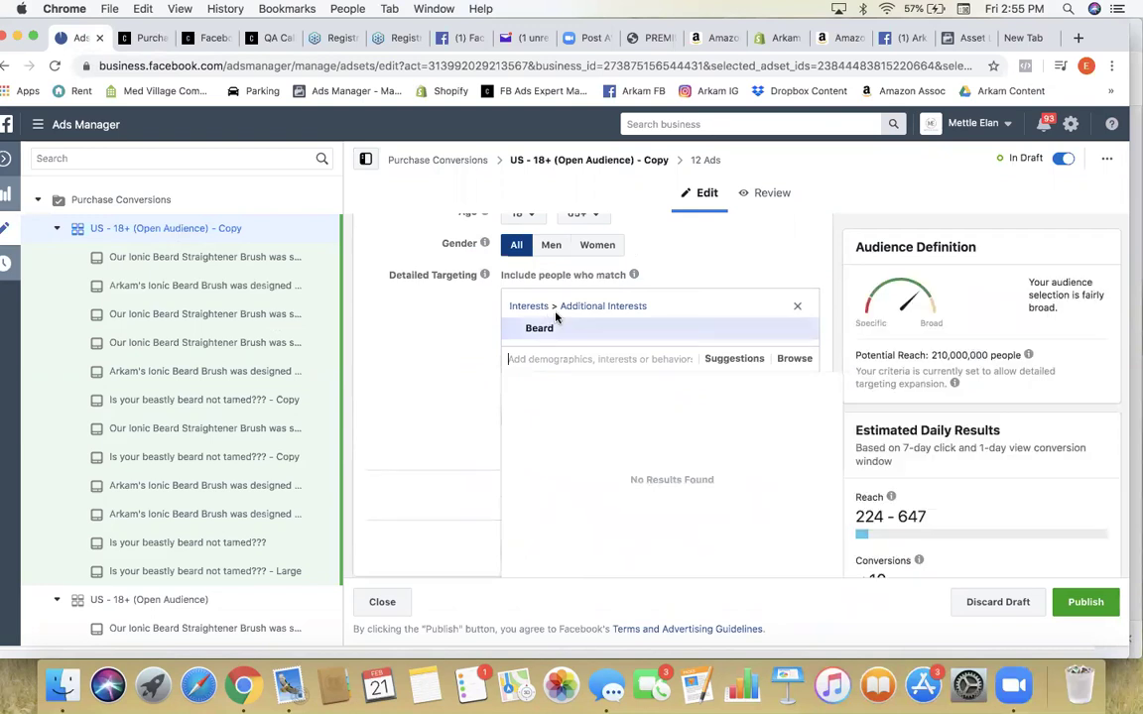
Step: Copy the Beard interest name and rename the ad set as US - 18+ Beard
double_click(600, 335)
key("super+c")
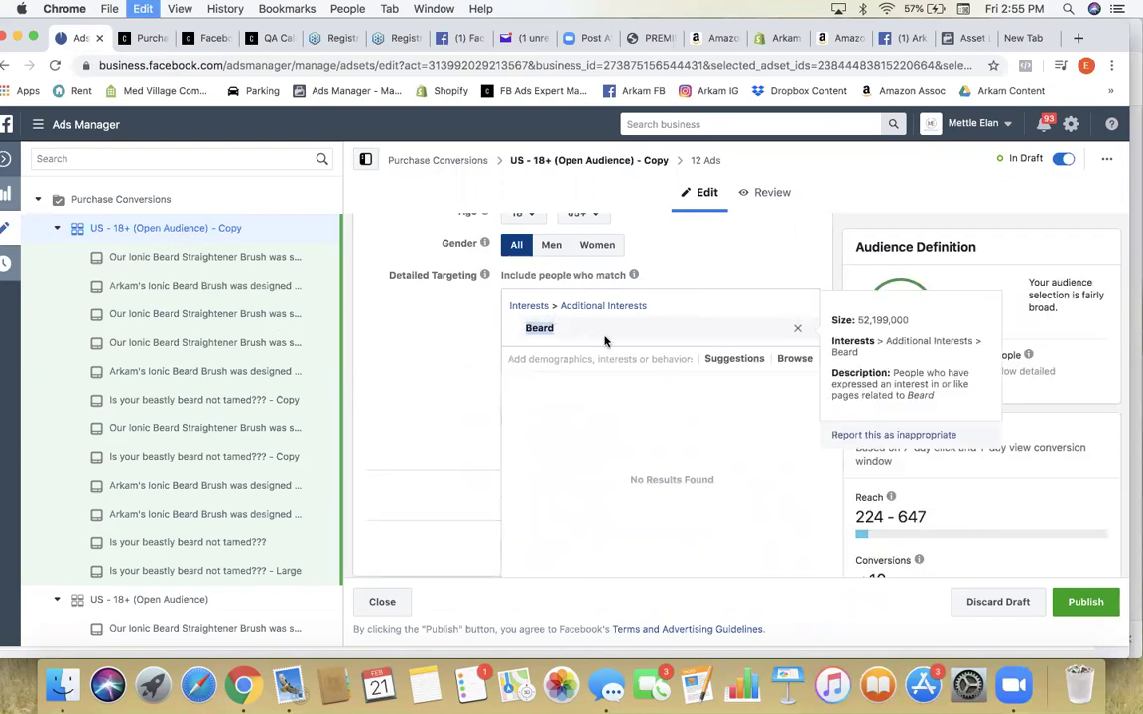
scroll(595, 327, "up", 15)
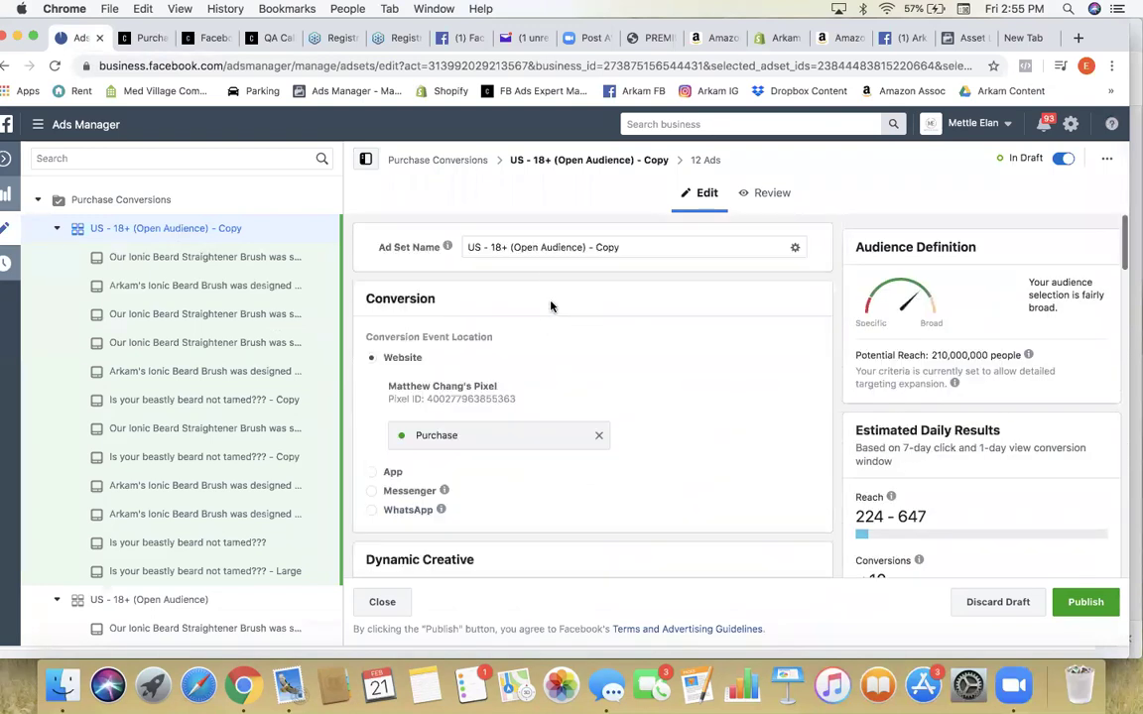
left_click_drag(658, 247, 511, 247)
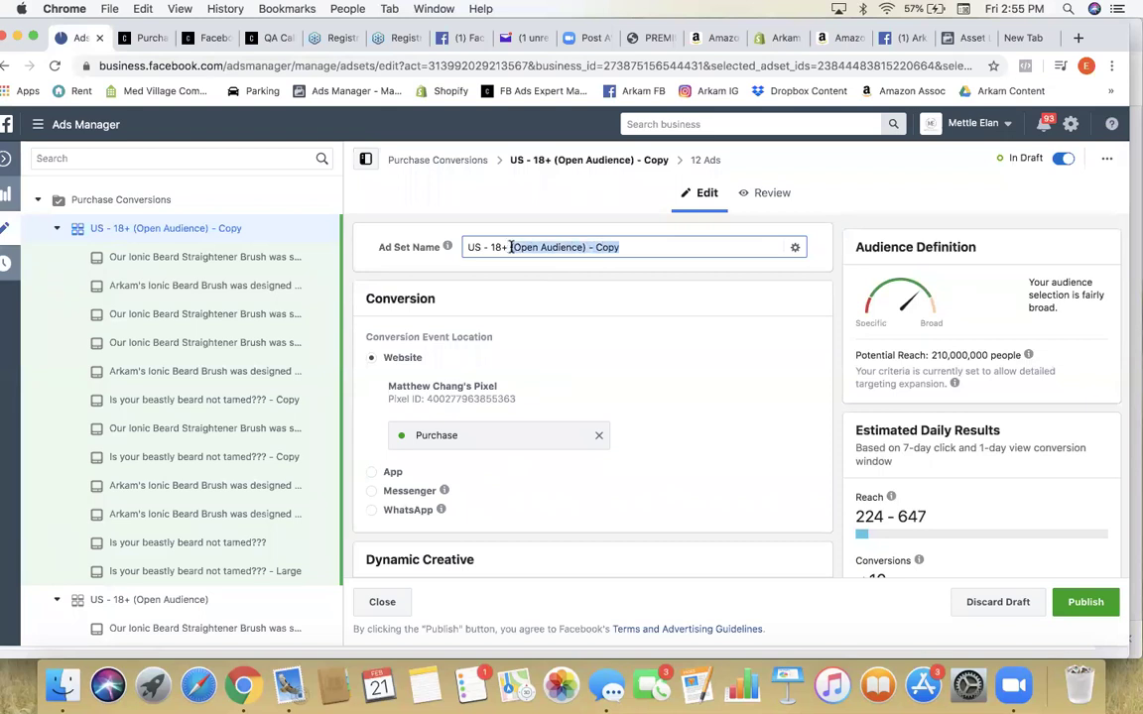
key("super+v")
Step: Turn off detailed targeting expansion for the US - 18+ Beard ad set
scroll(678, 292, "down", 6)
scroll(678, 291, "down", 8)
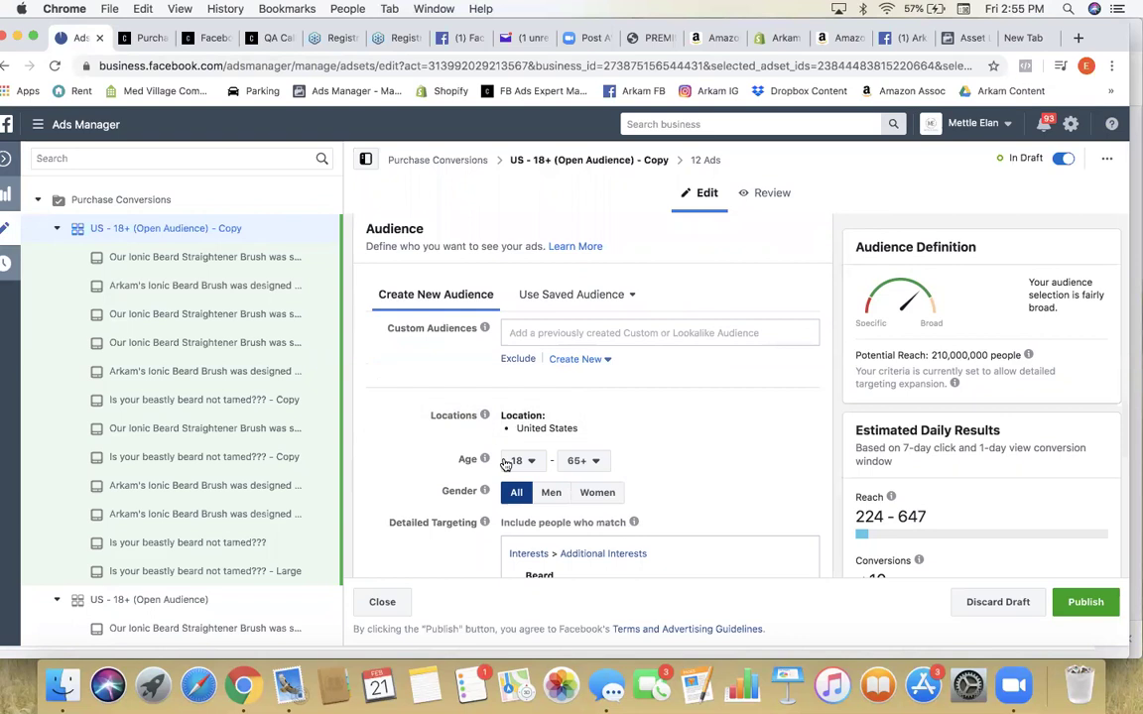
scroll(525, 396, "down", 5)
left_click(508, 347)
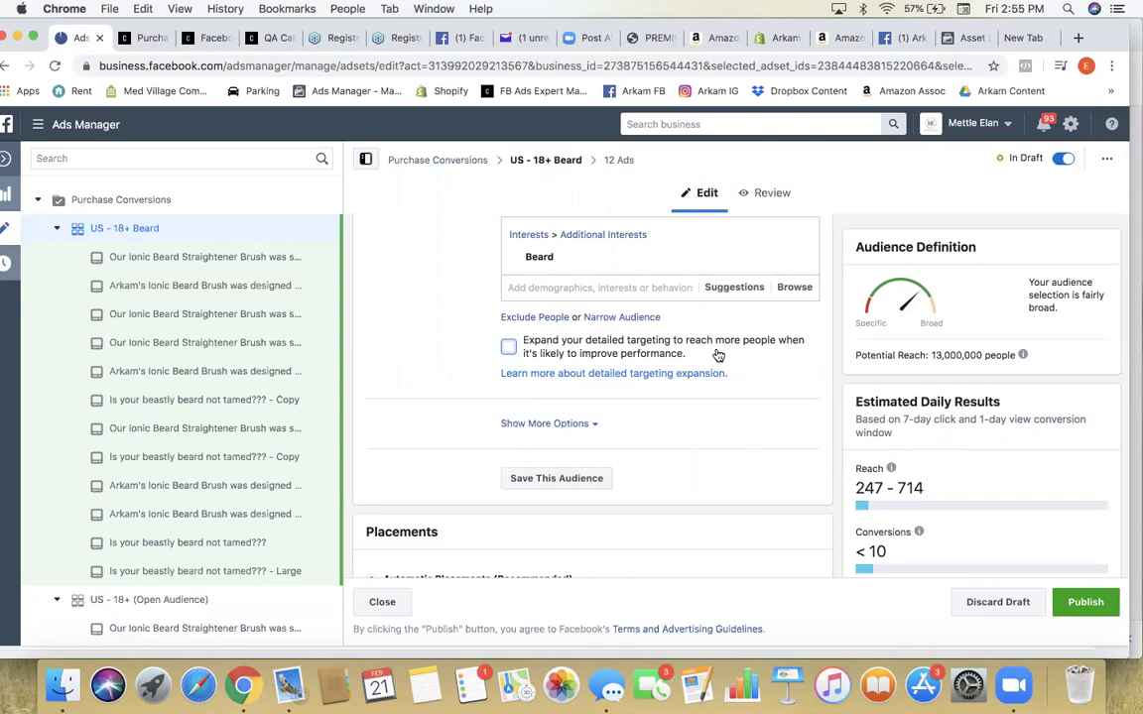
Step: Review the US - 18+ Beard ad set's audience, placements and delivery settings, and check the targeting suggestions
scroll(462, 357, "up", 2)
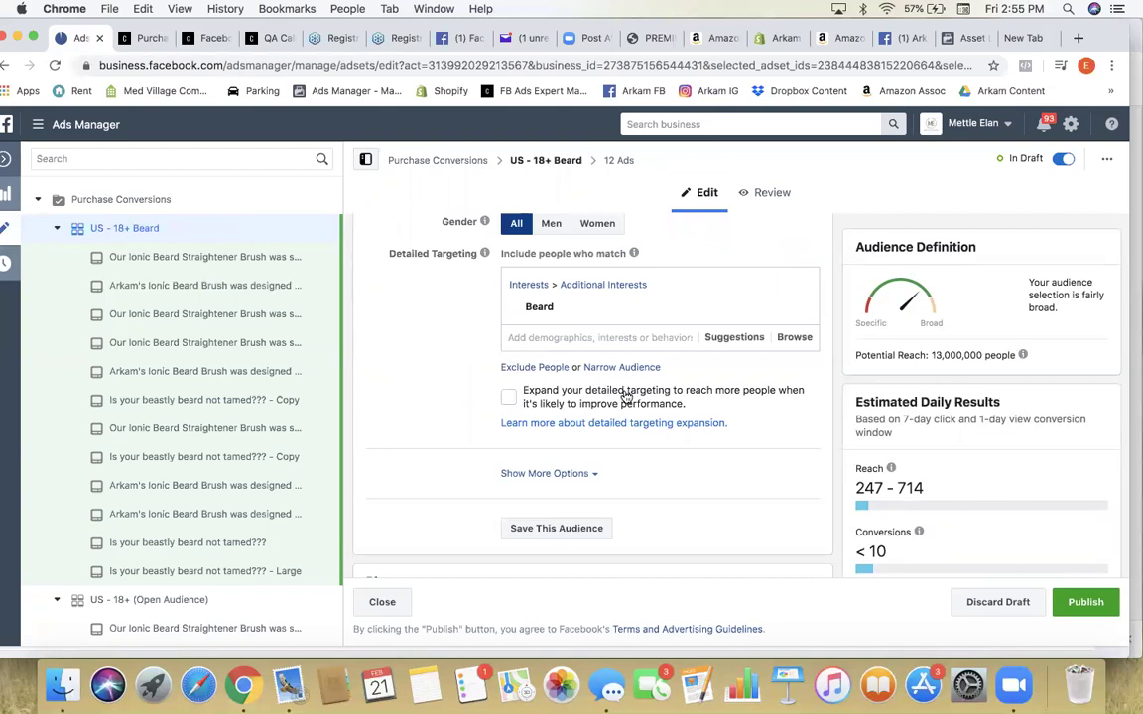
scroll(626, 396, "down", 5)
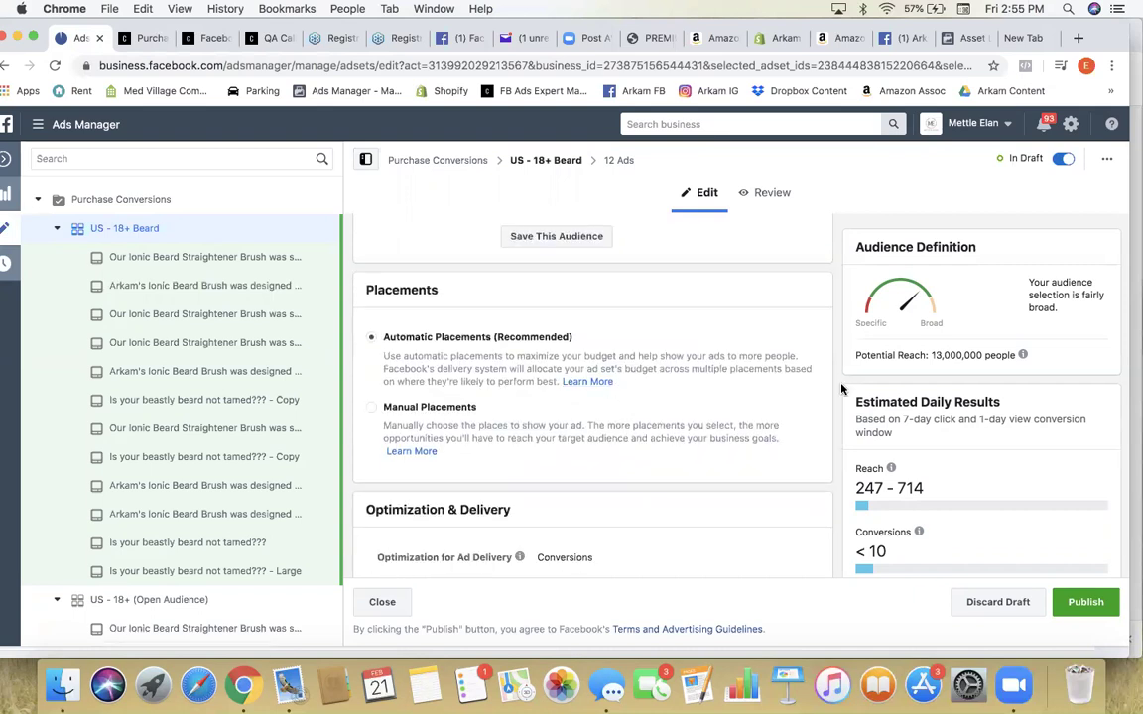
scroll(724, 397, "down", 3)
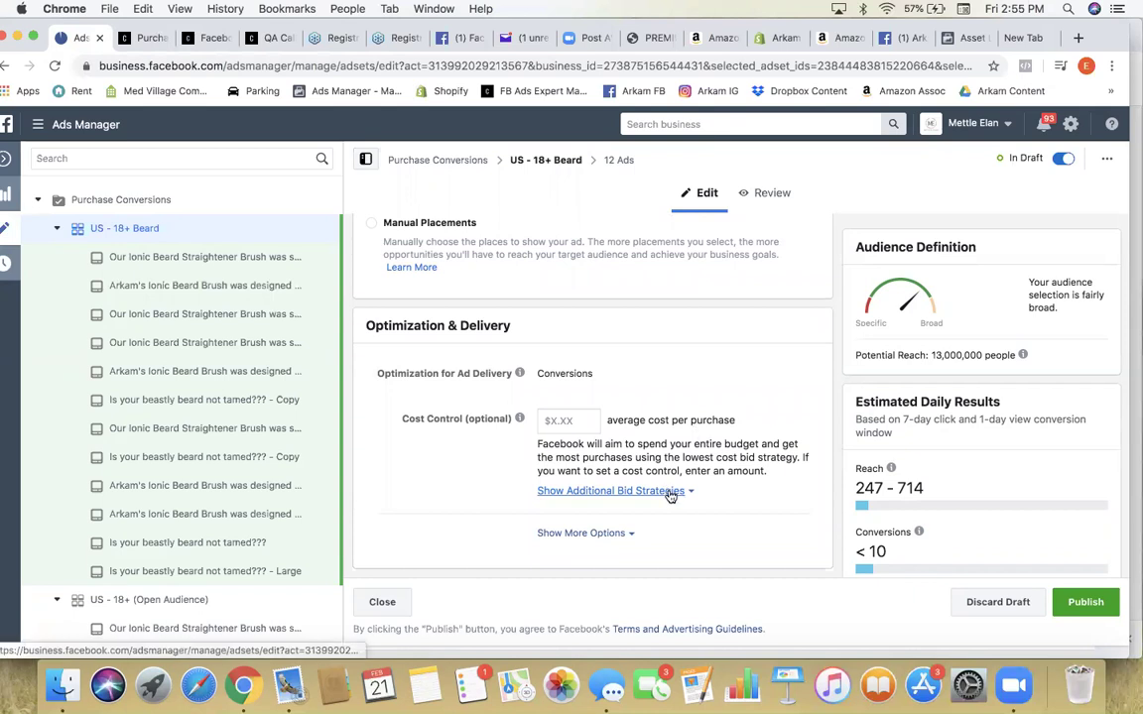
scroll(697, 349, "up", 6)
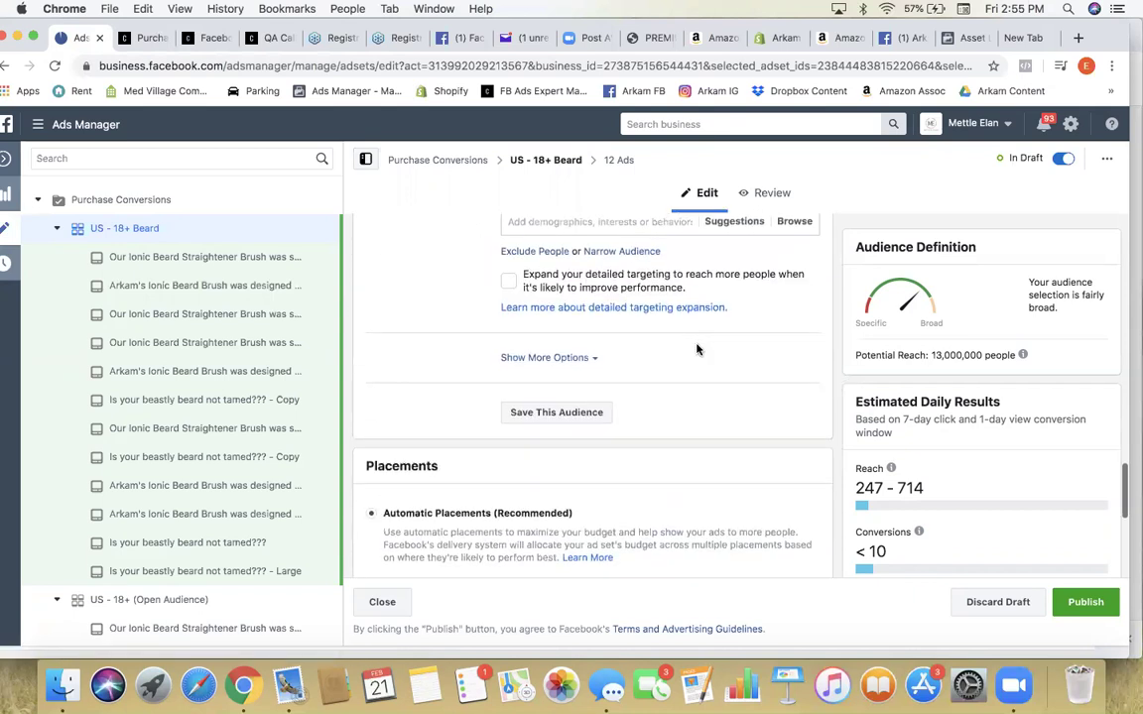
scroll(696, 349, "up", 3)
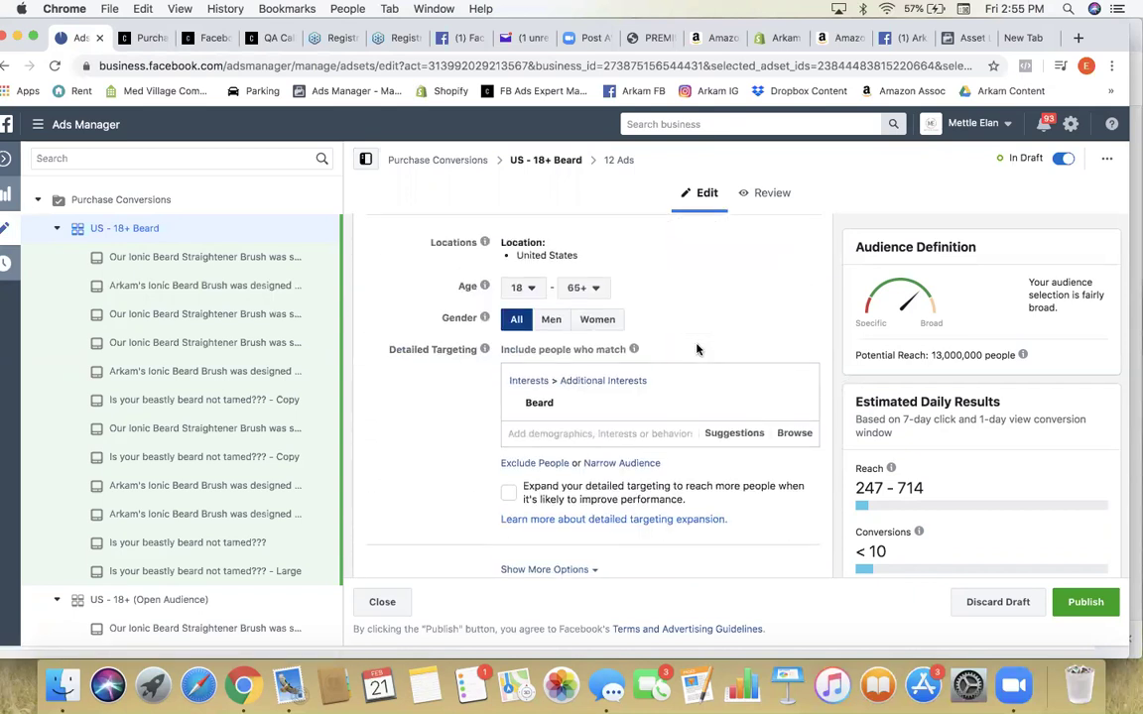
scroll(696, 349, "up", 3)
scroll(696, 349, "down", 3)
scroll(742, 441, "down", 1)
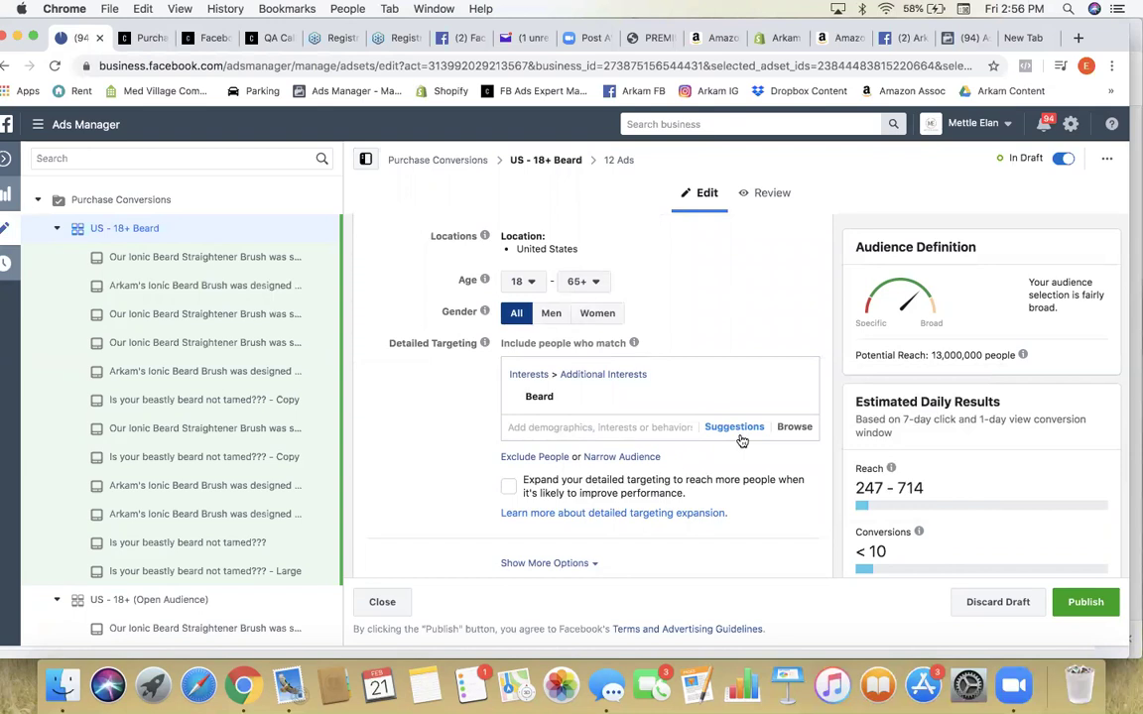
left_click(740, 439)
left_click(735, 429)
Step: Check the US - 18+ Beard ad set's budget, targeting and delivery settings, and publish it
scroll(513, 399, "up", 15)
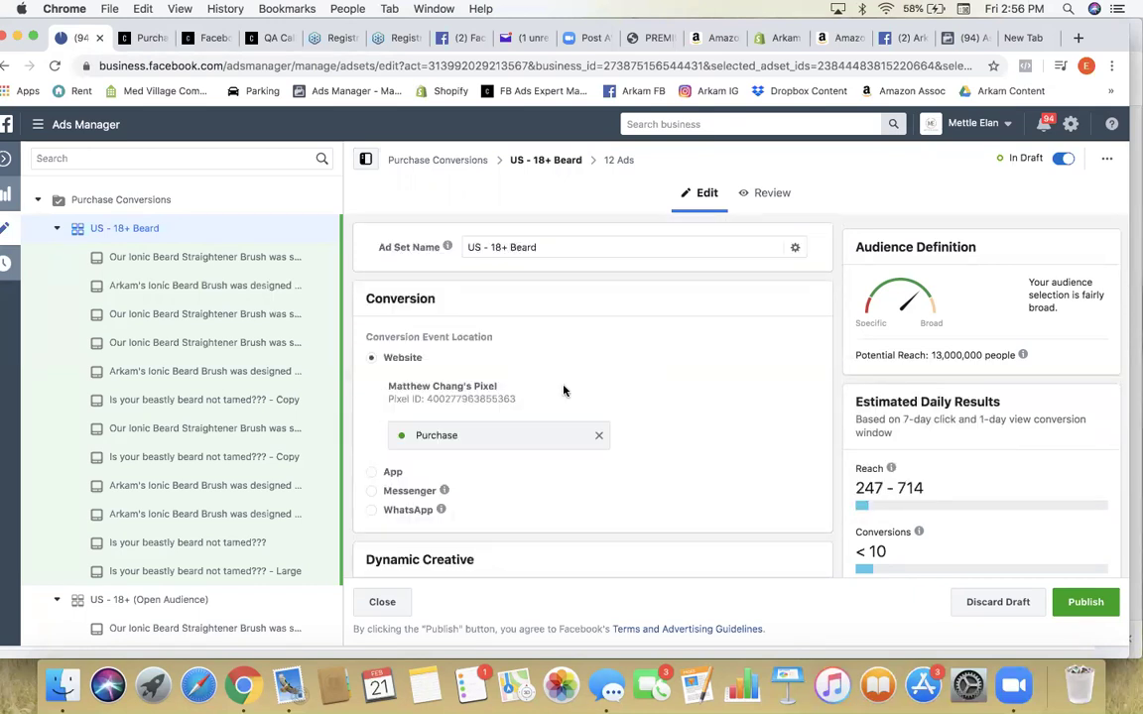
scroll(632, 415, "down", 12)
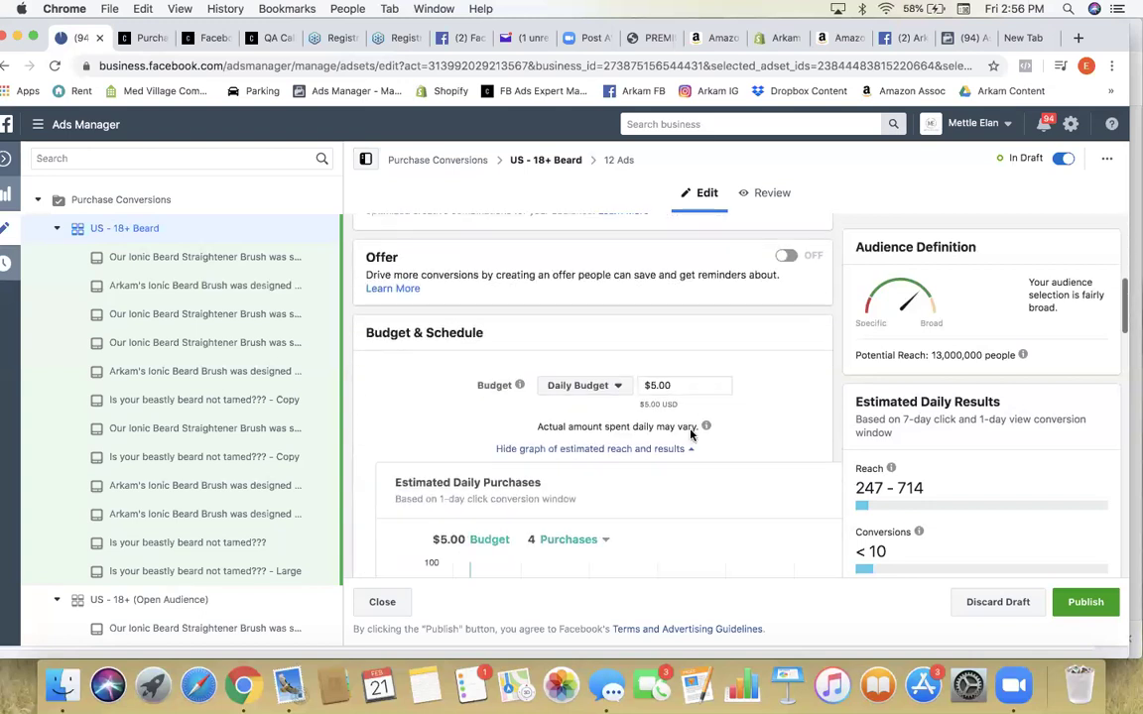
scroll(692, 435, "down", 3)
scroll(691, 434, "up", 5)
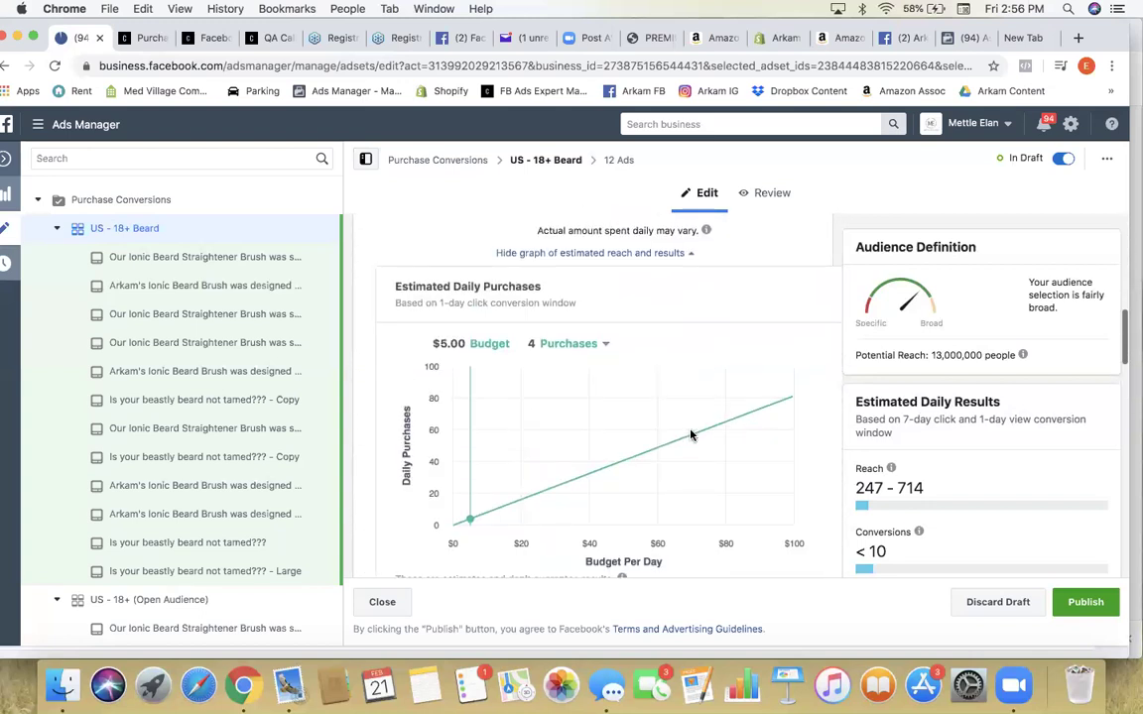
scroll(691, 435, "down", 10)
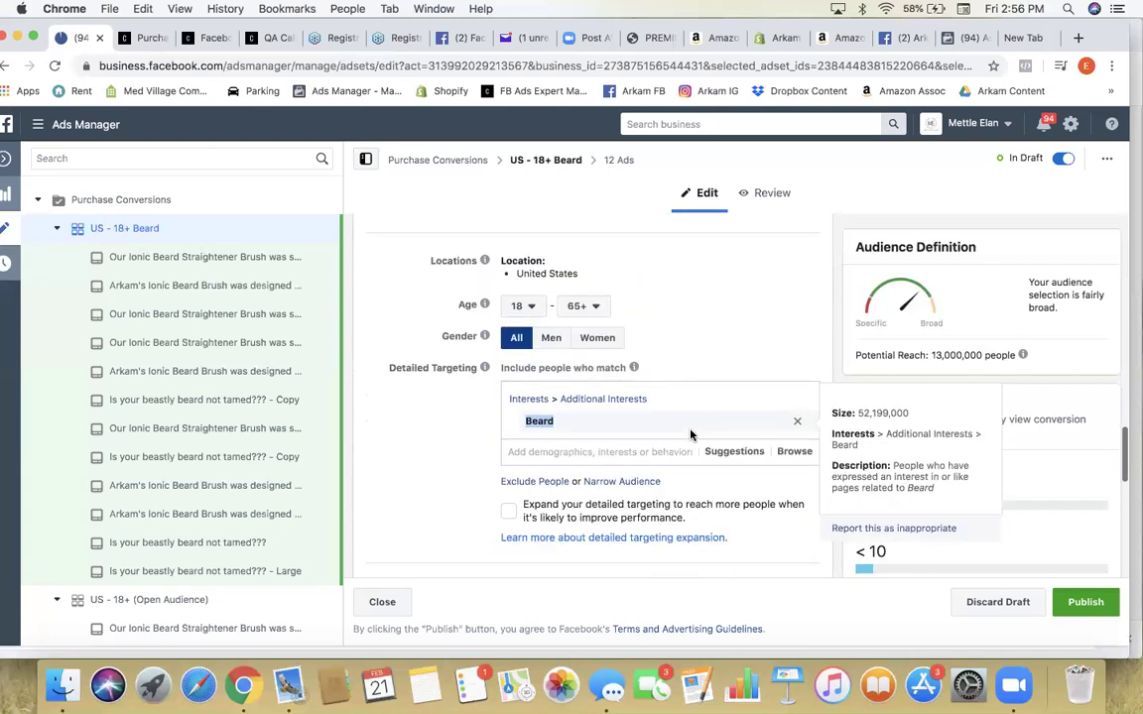
scroll(691, 434, "down", 10)
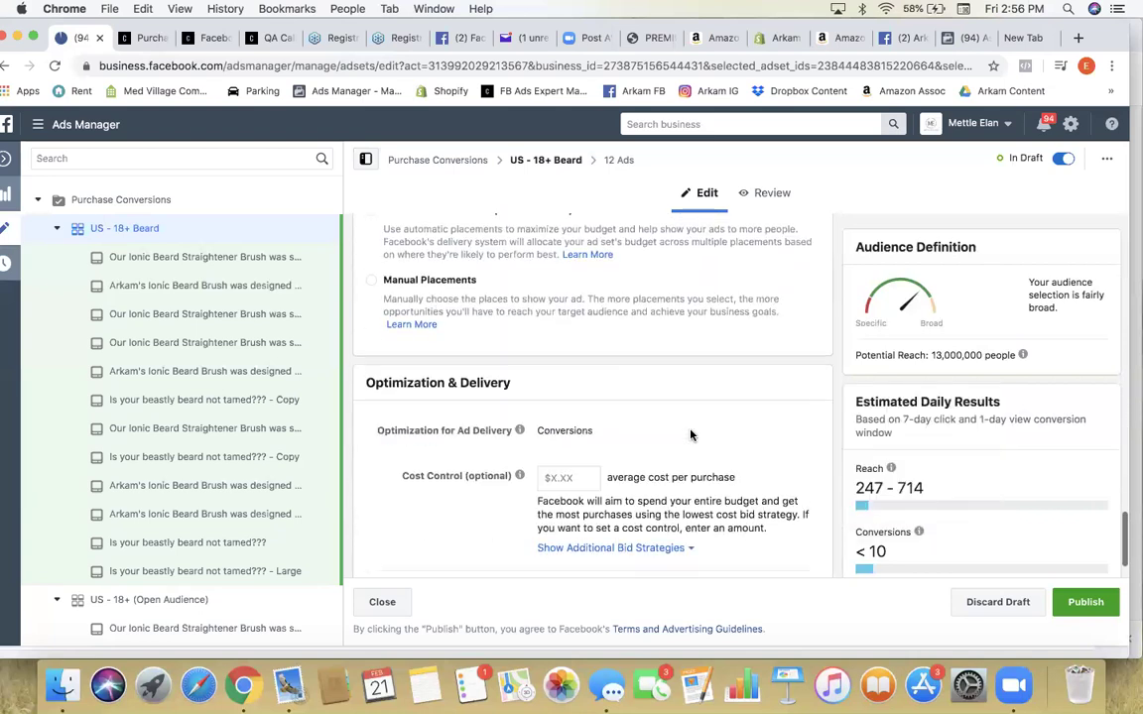
scroll(692, 435, "up", 20)
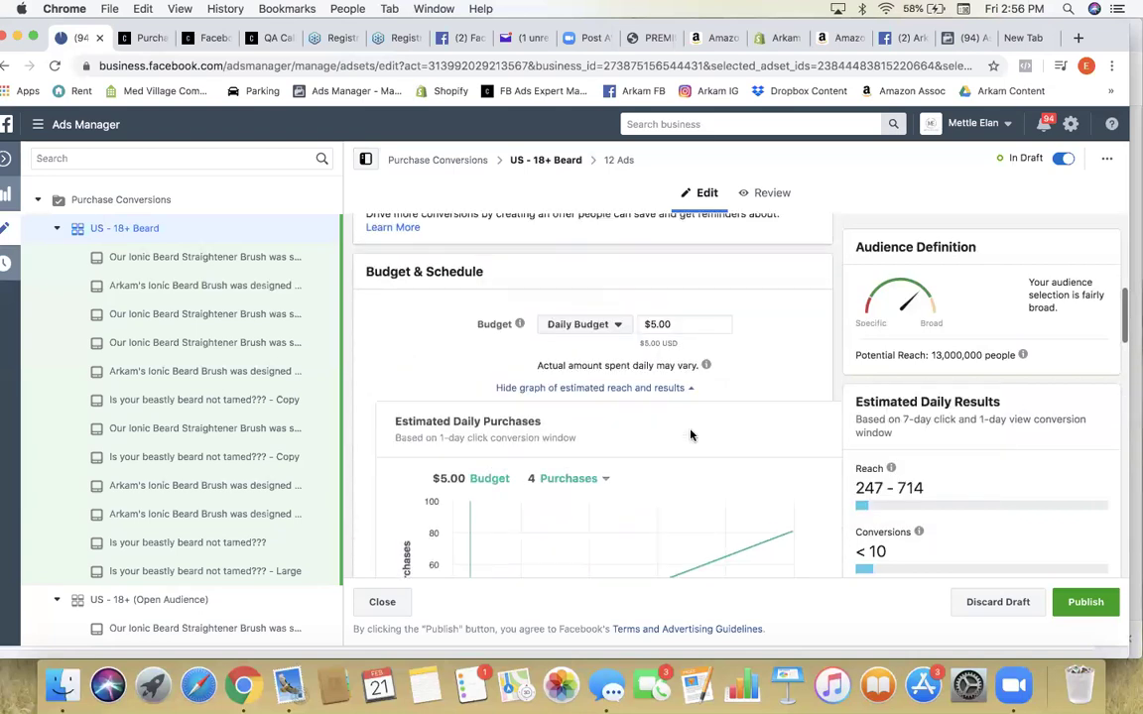
scroll(691, 434, "down", 18)
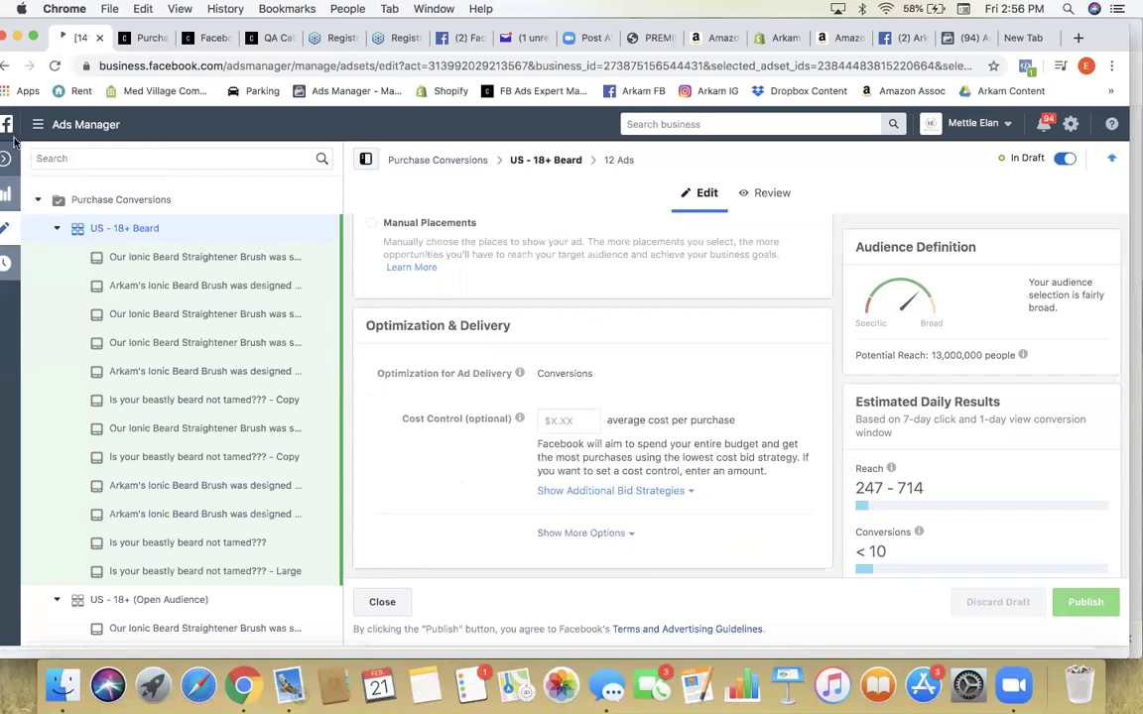
Step: Duplicate the US - 18+ Beard ad set into its original campaign as one copy, keeping existing reactions, comments and shares
left_click(7, 159)
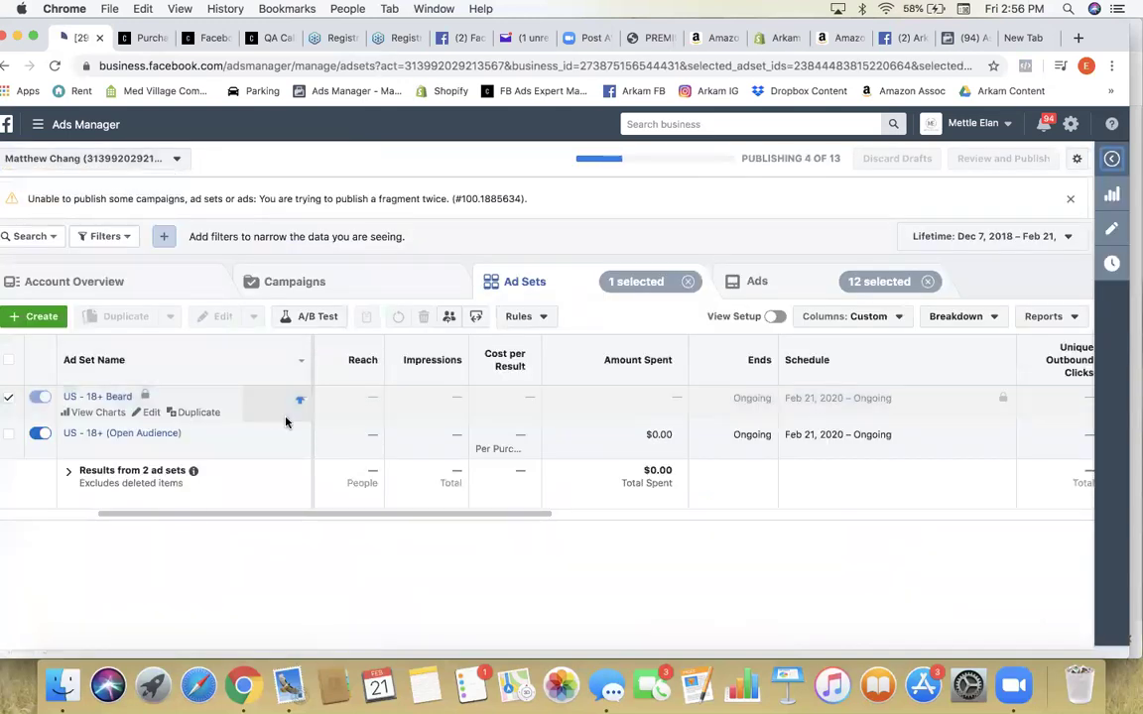
left_click(188, 412)
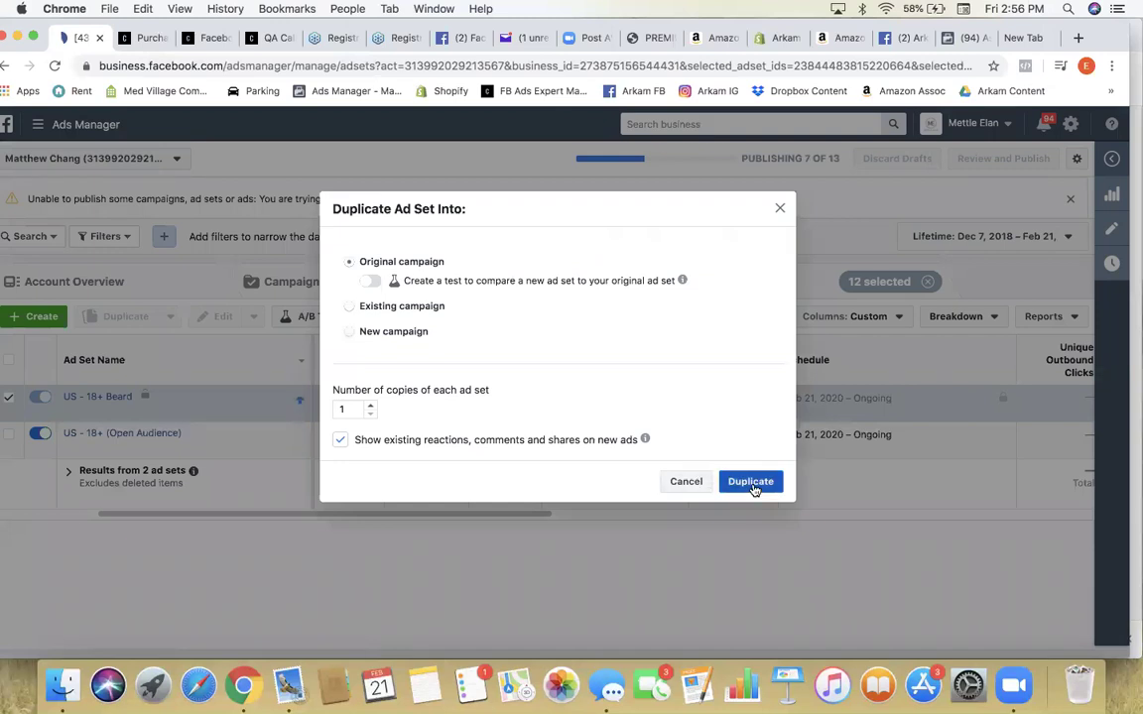
left_click(751, 483)
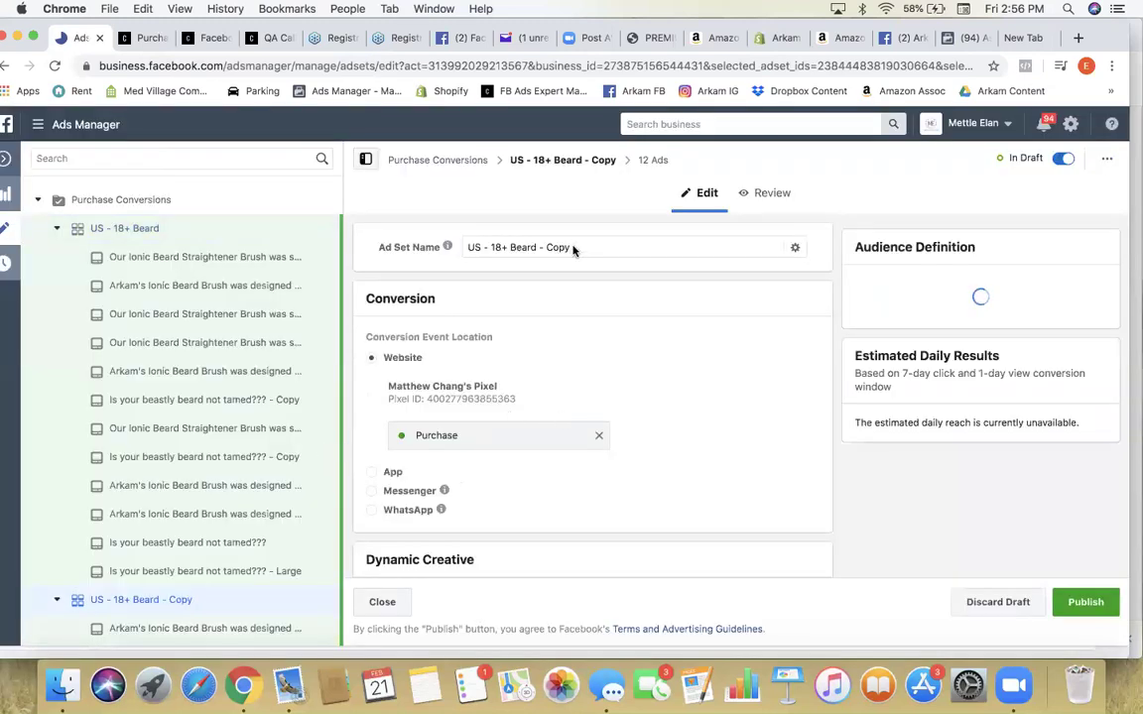
Step: Shorten the copied ad set's name to US - 18+ Beard and replace its Beard interest with Facial hair
double_click(559, 247)
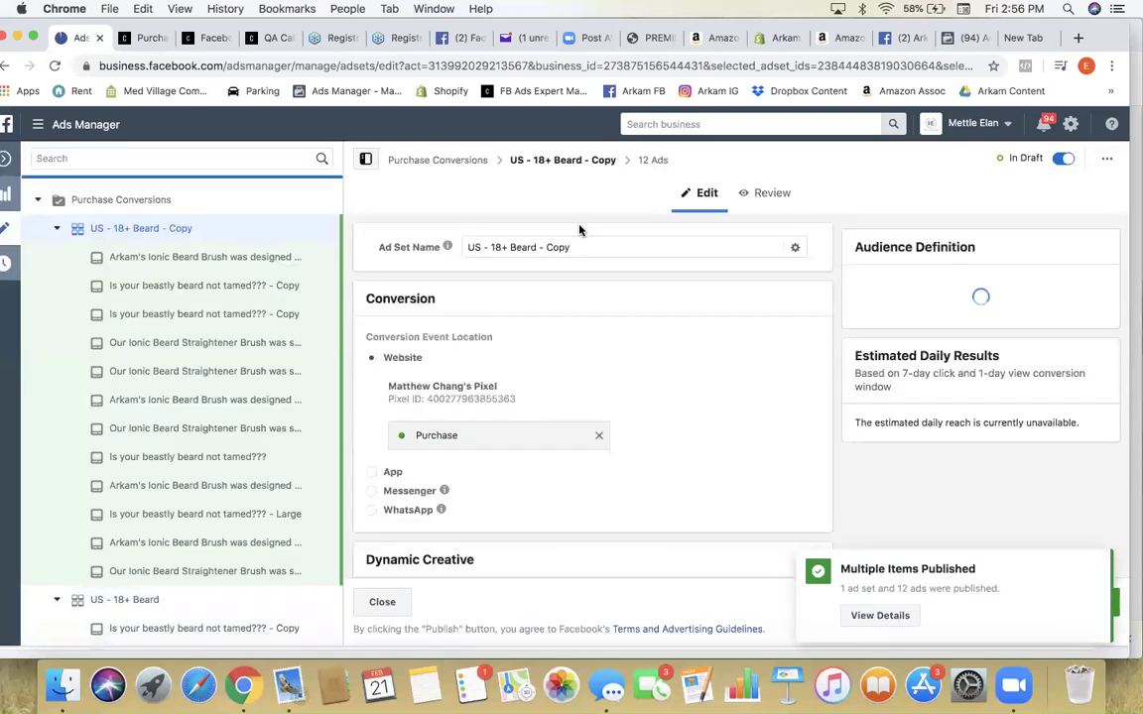
left_click(575, 246)
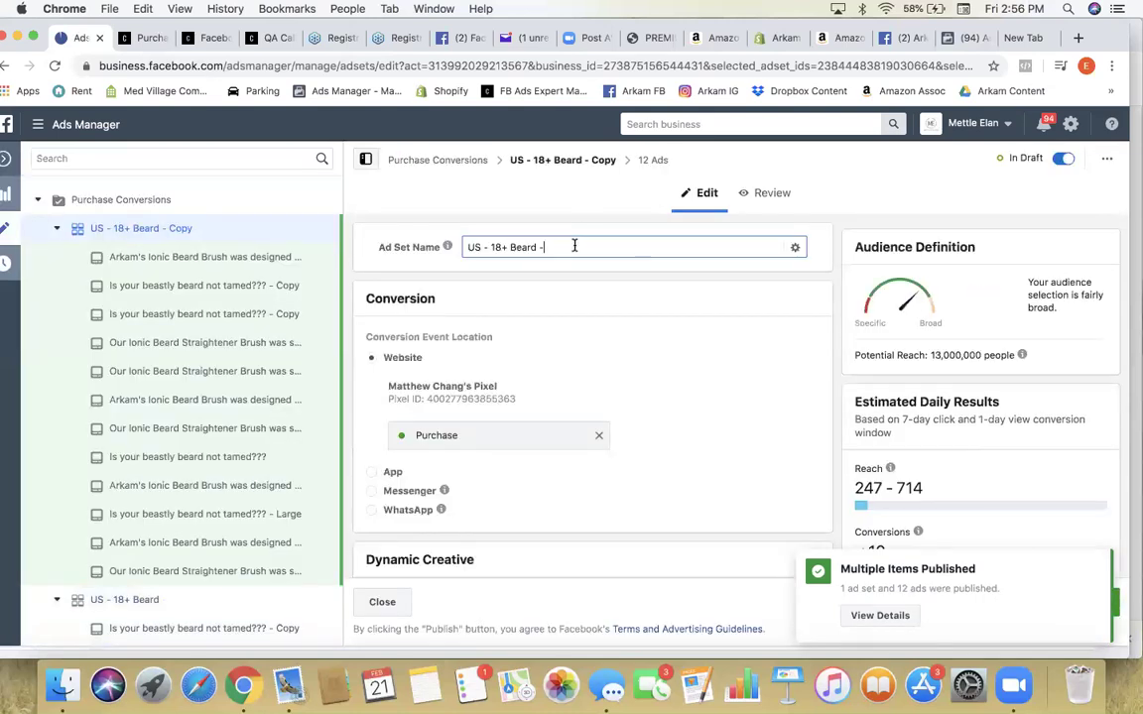
scroll(573, 317, "down", 10)
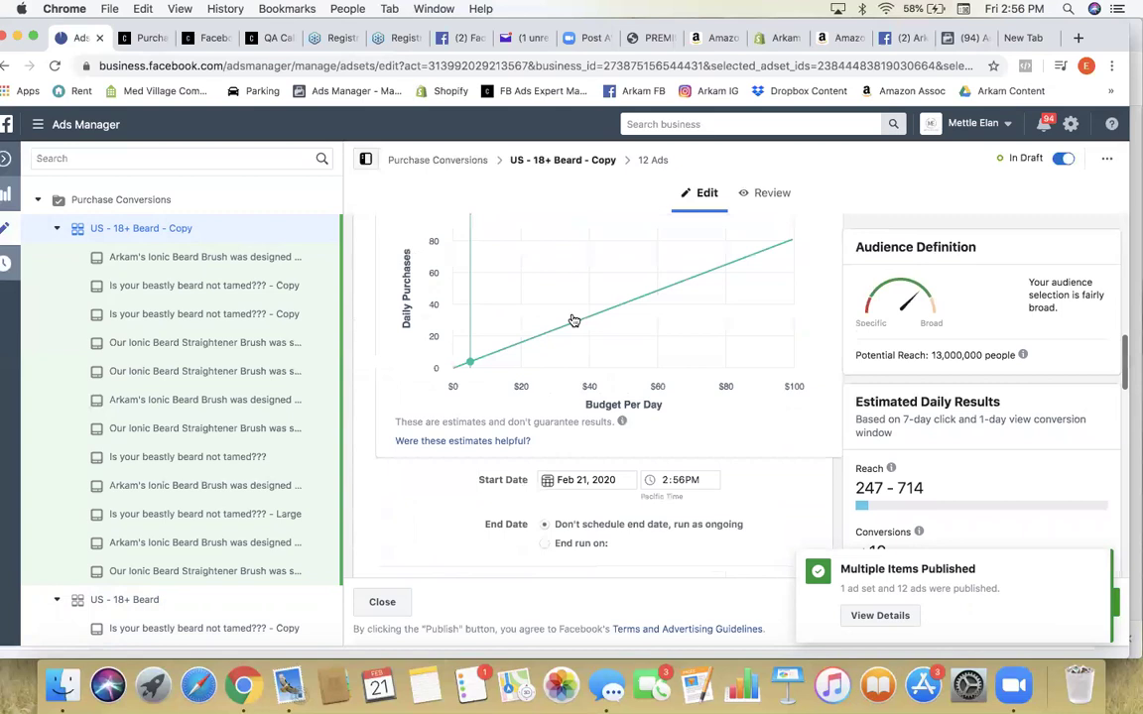
scroll(574, 320, "up", 5)
left_click(629, 427)
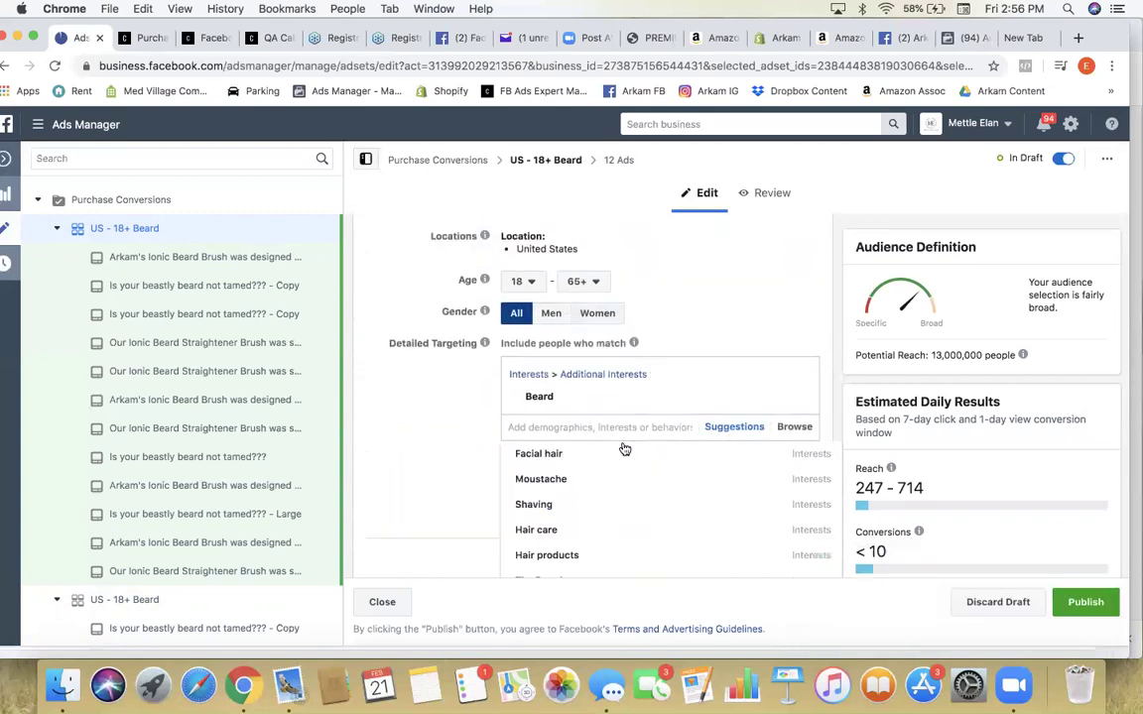
left_click(592, 453)
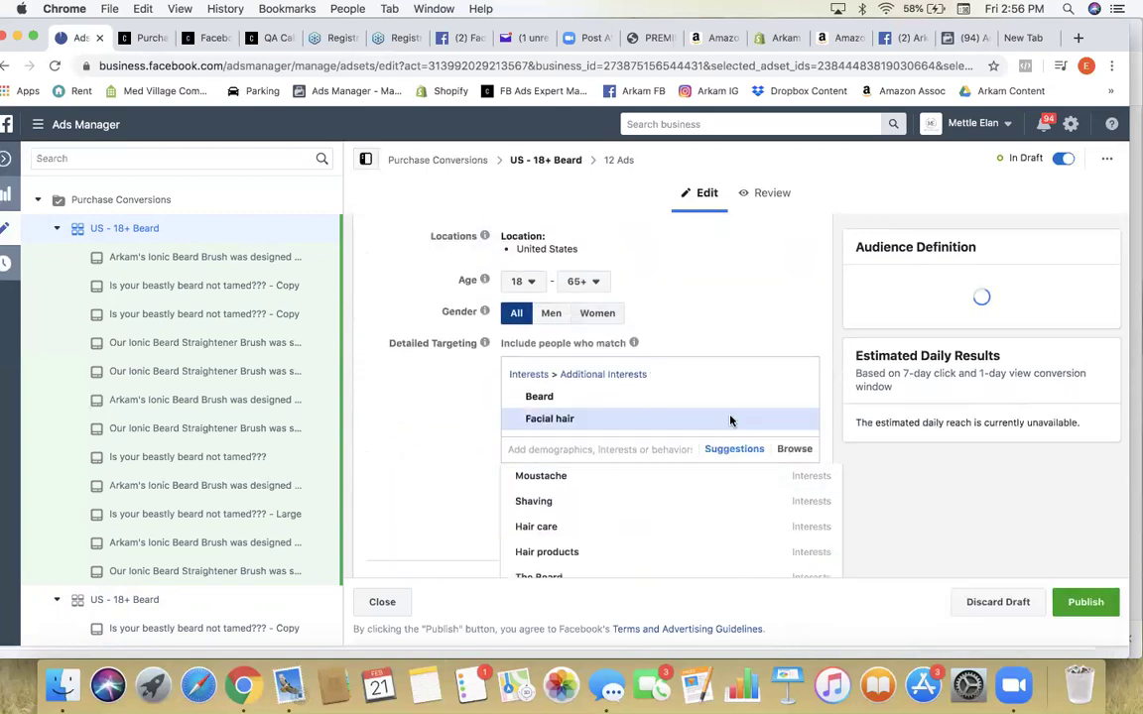
left_click(797, 400)
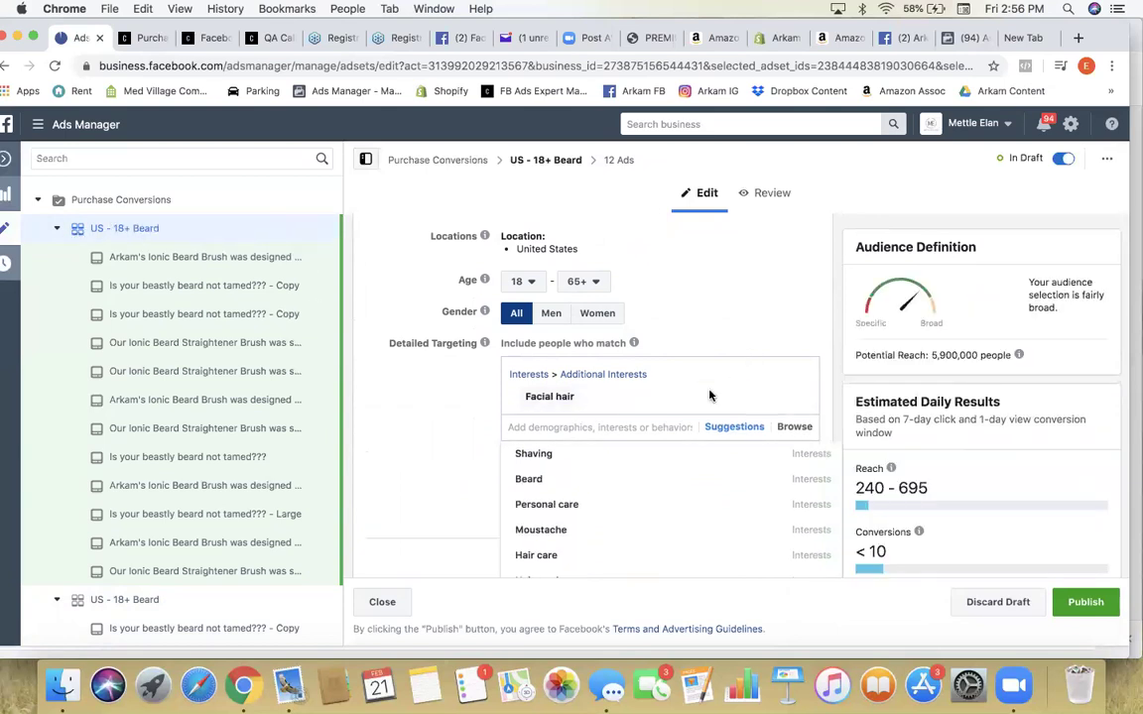
mouse_move(617, 401)
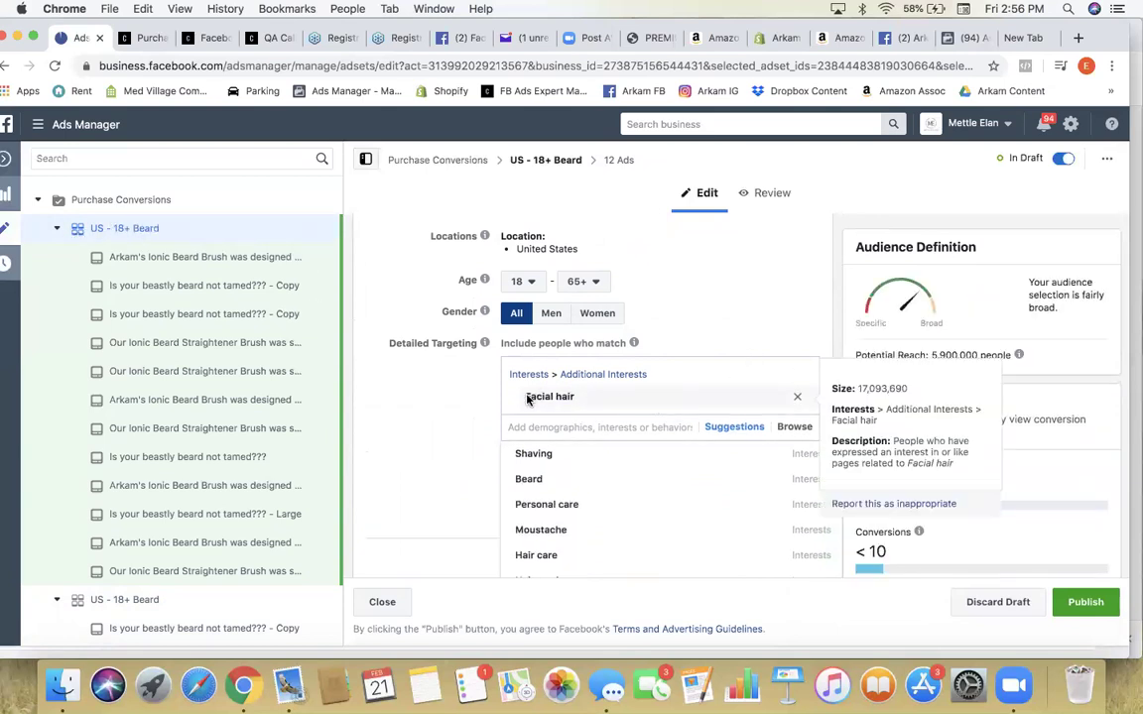
Step: Rename the copied ad set to US - 18+ Facial hair, reusing the name of its targeted interest
left_click_drag(526, 398, 577, 399)
key("super+c")
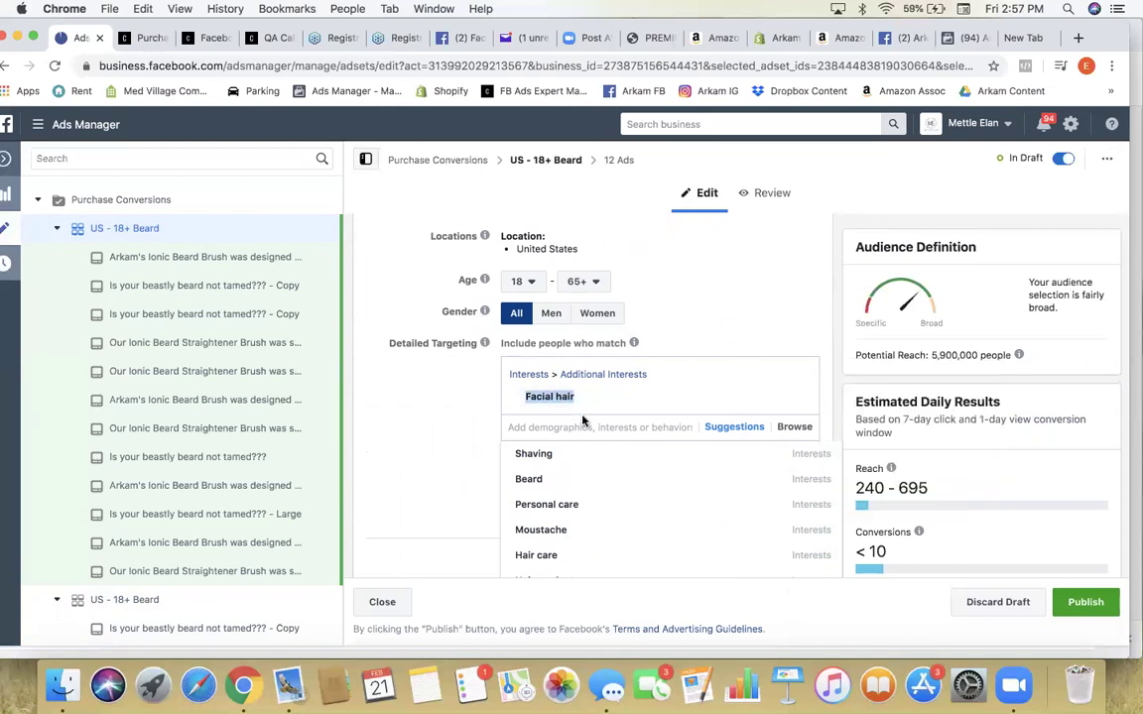
scroll(545, 328, "up", 15)
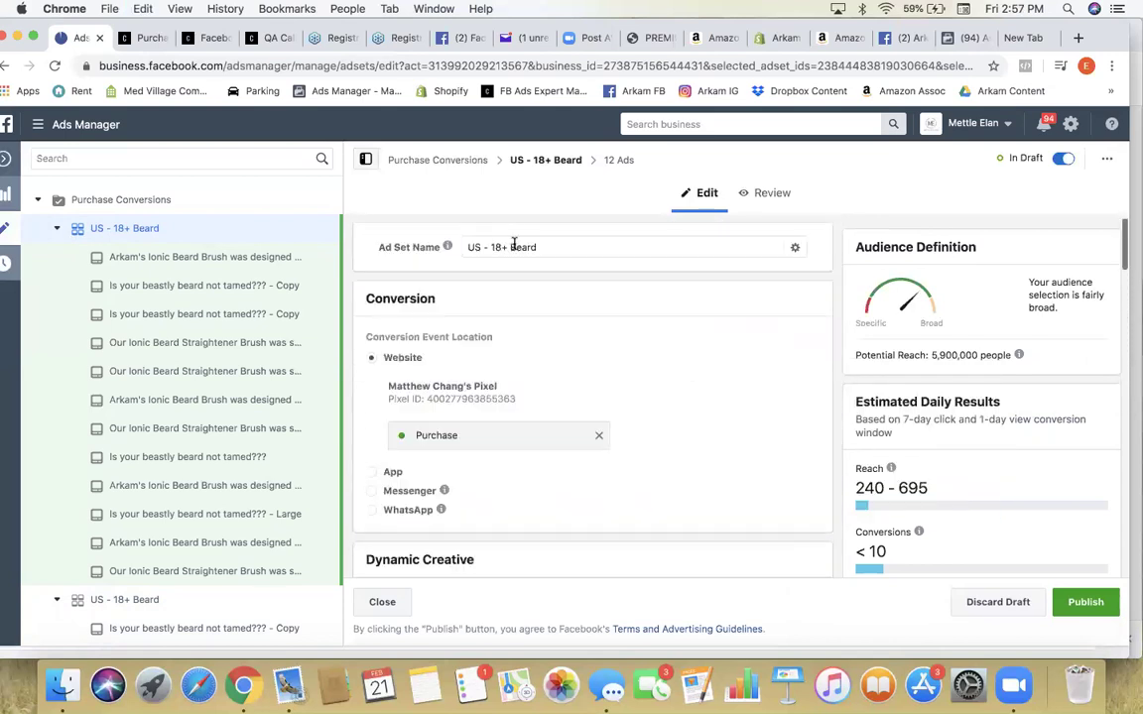
double_click(531, 247)
key("super+v")
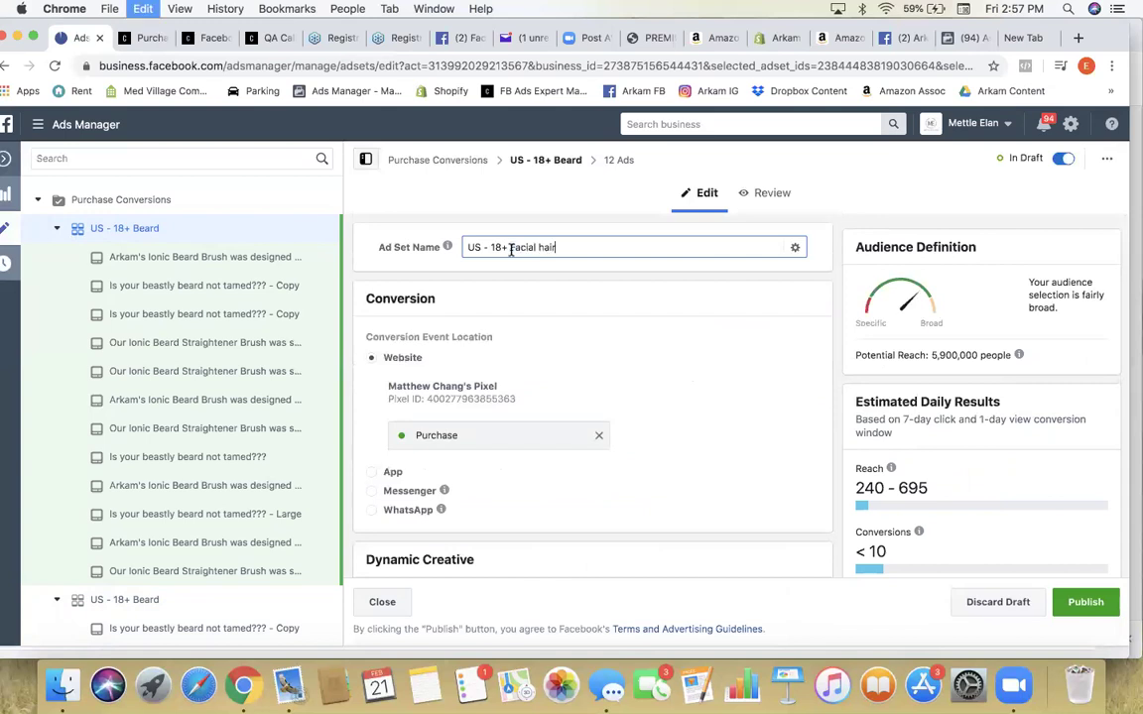
Step: Check the US - 18+ Facial hair ad set's conversion, budget, audience and delivery settings, and publish it
scroll(558, 285, "down", 3)
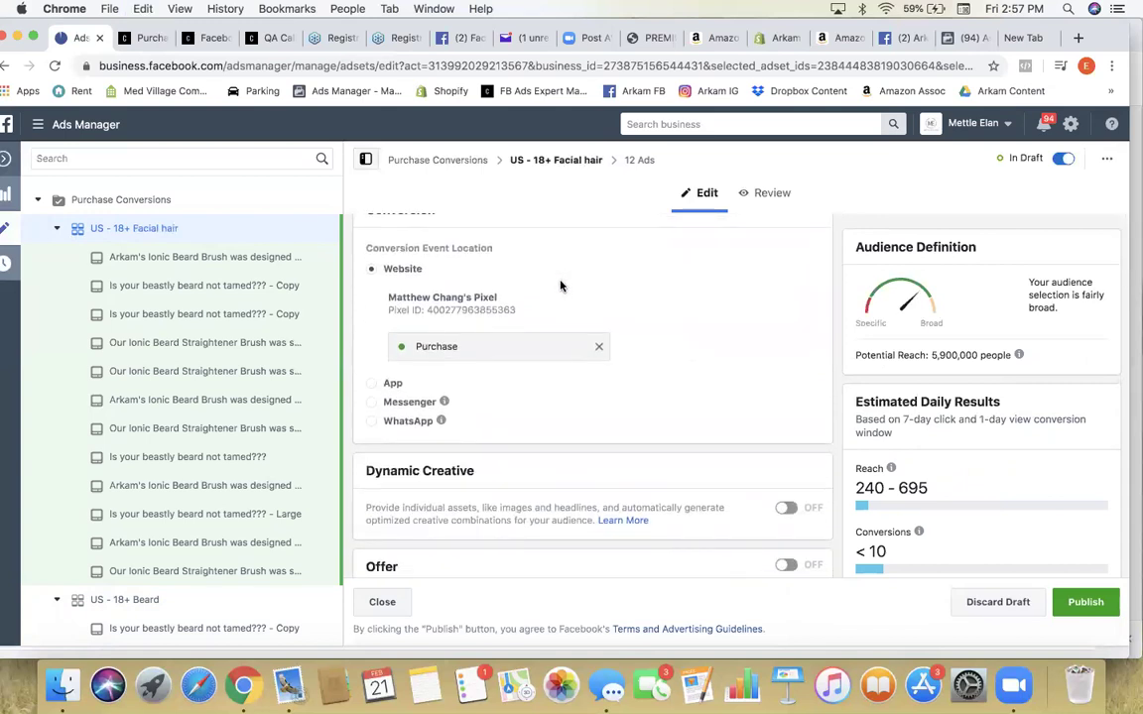
scroll(559, 285, "up", 3)
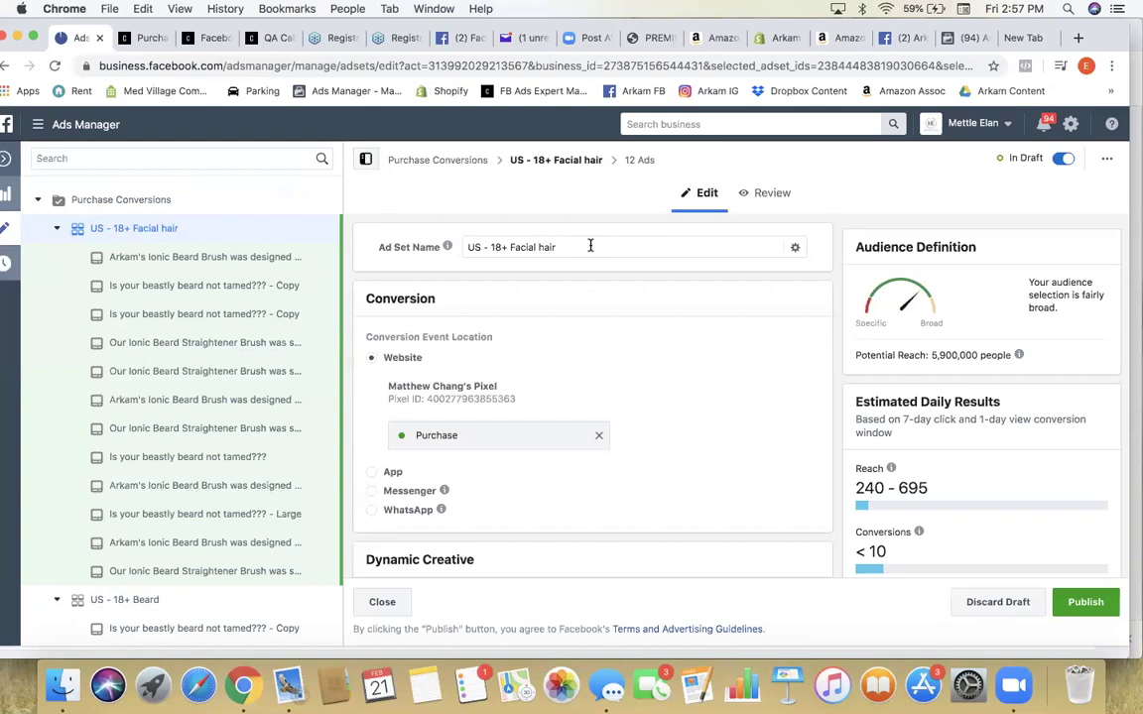
scroll(574, 268, "down", 15)
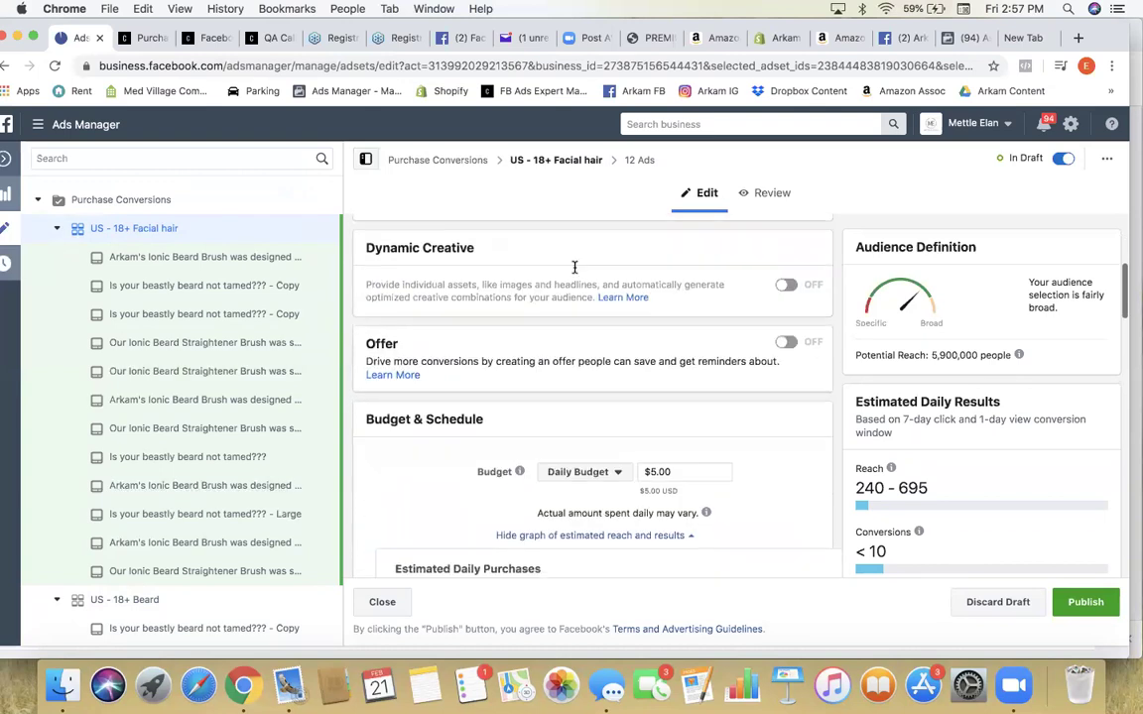
scroll(575, 271, "down", 10)
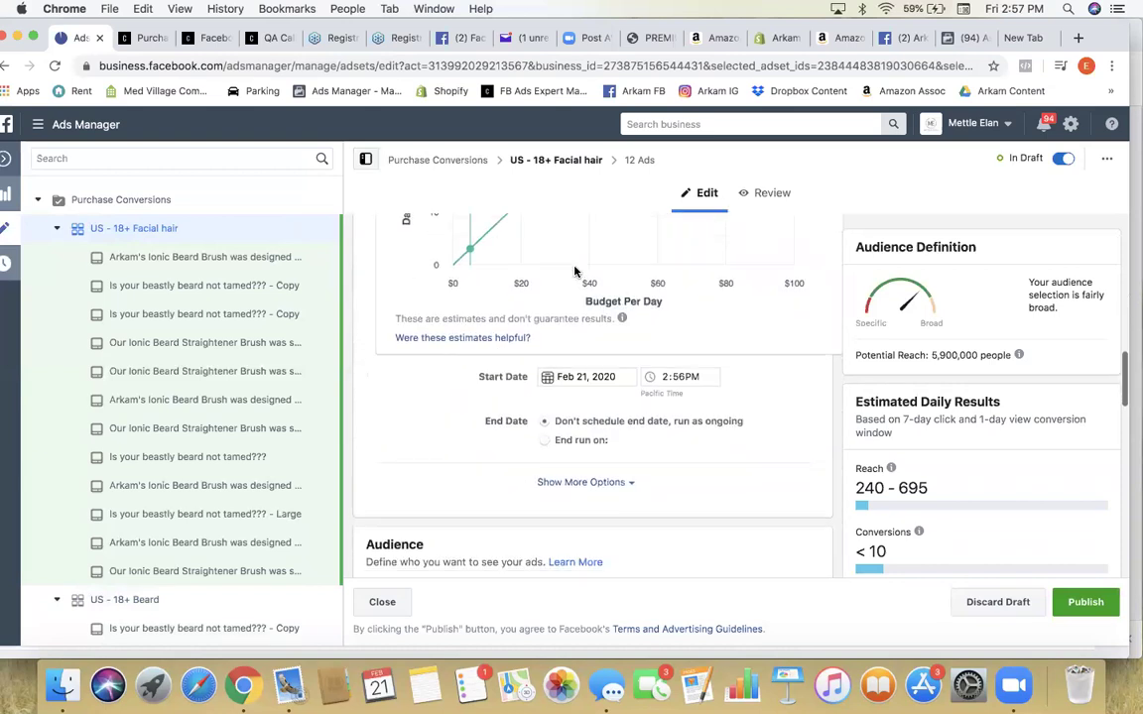
scroll(577, 273, "down", 10)
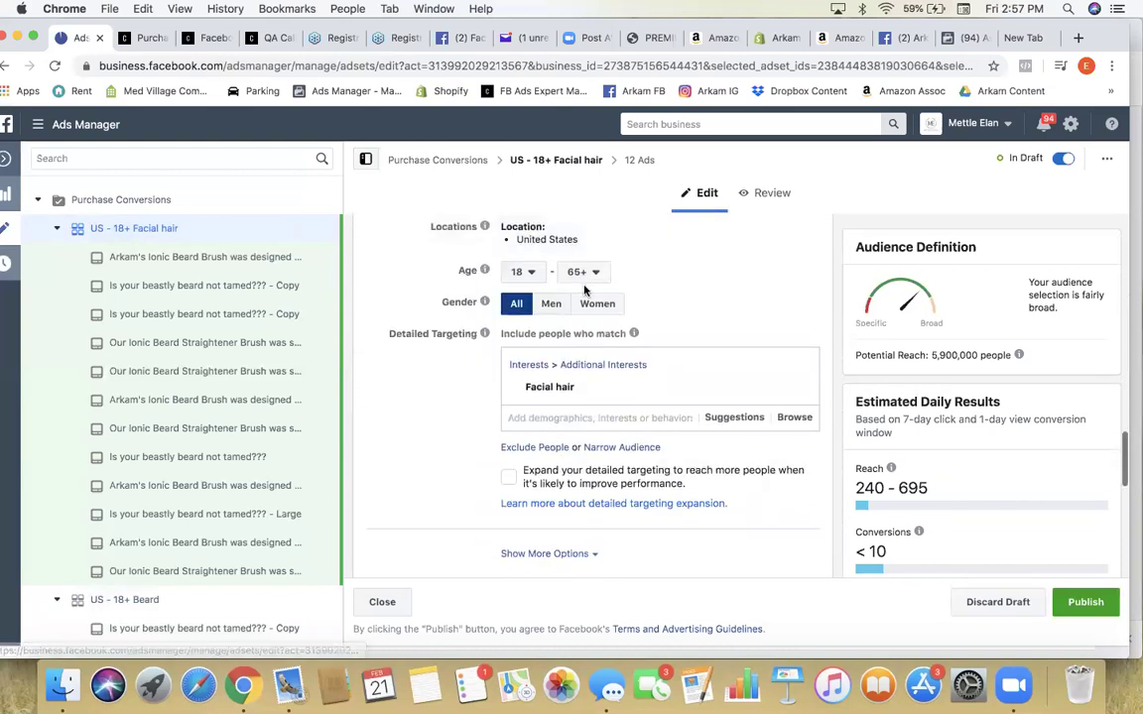
left_click(365, 159)
scroll(474, 351, "down", 1)
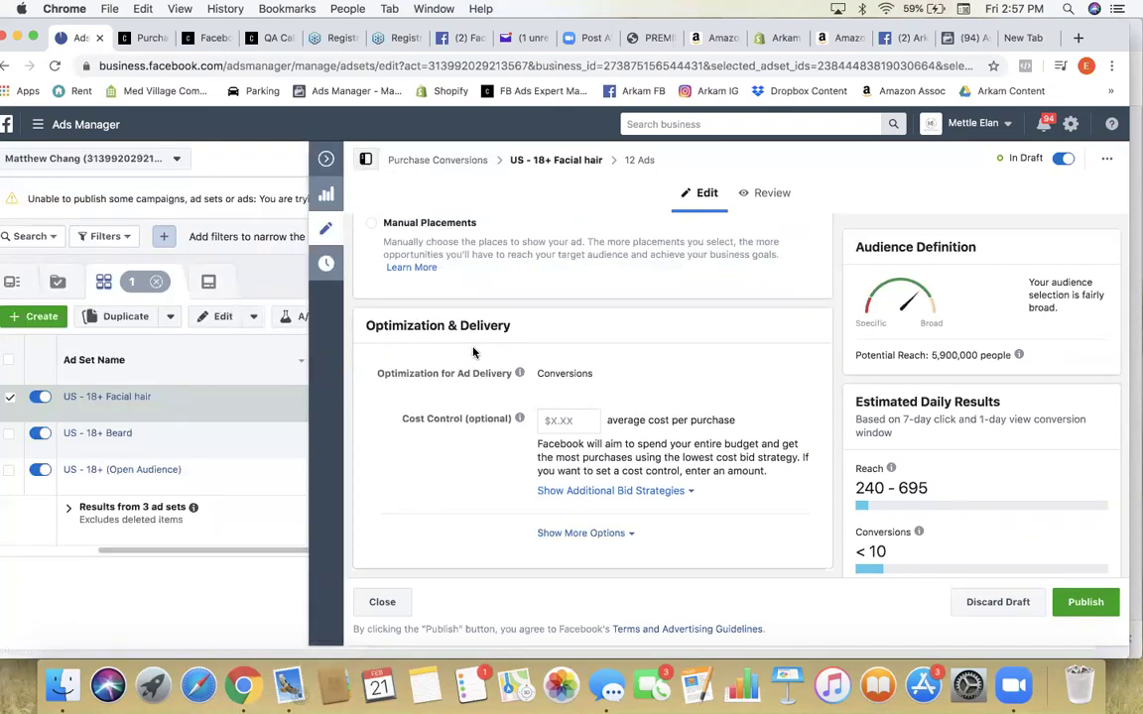
scroll(474, 350, "up", 8)
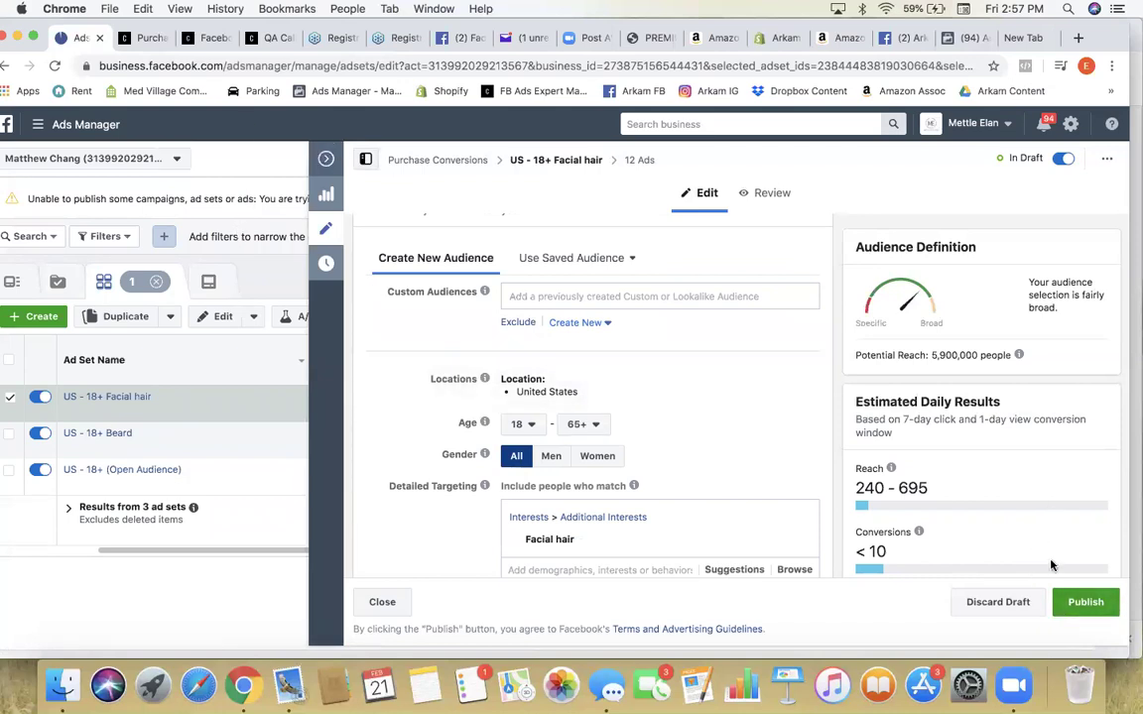
left_click(1087, 602)
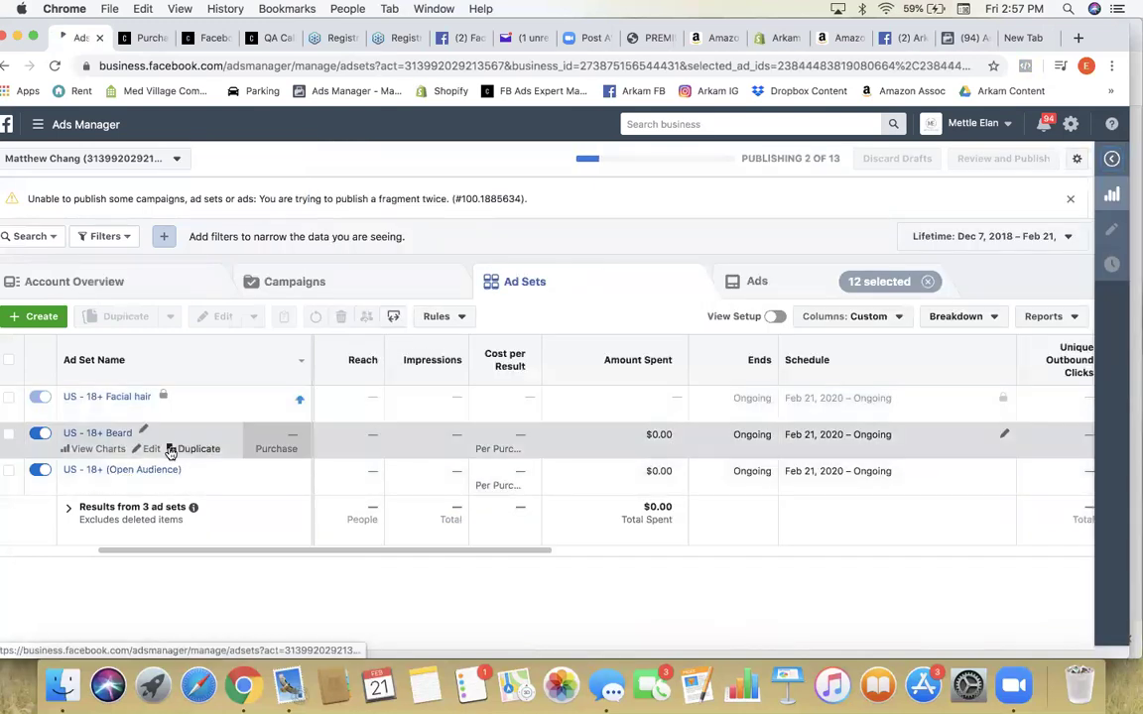
Step: Duplicate the US - 18+ Beard ad set into its original campaign as one copy, showing existing reactions, comments and shares on the new ads
left_click(184, 452)
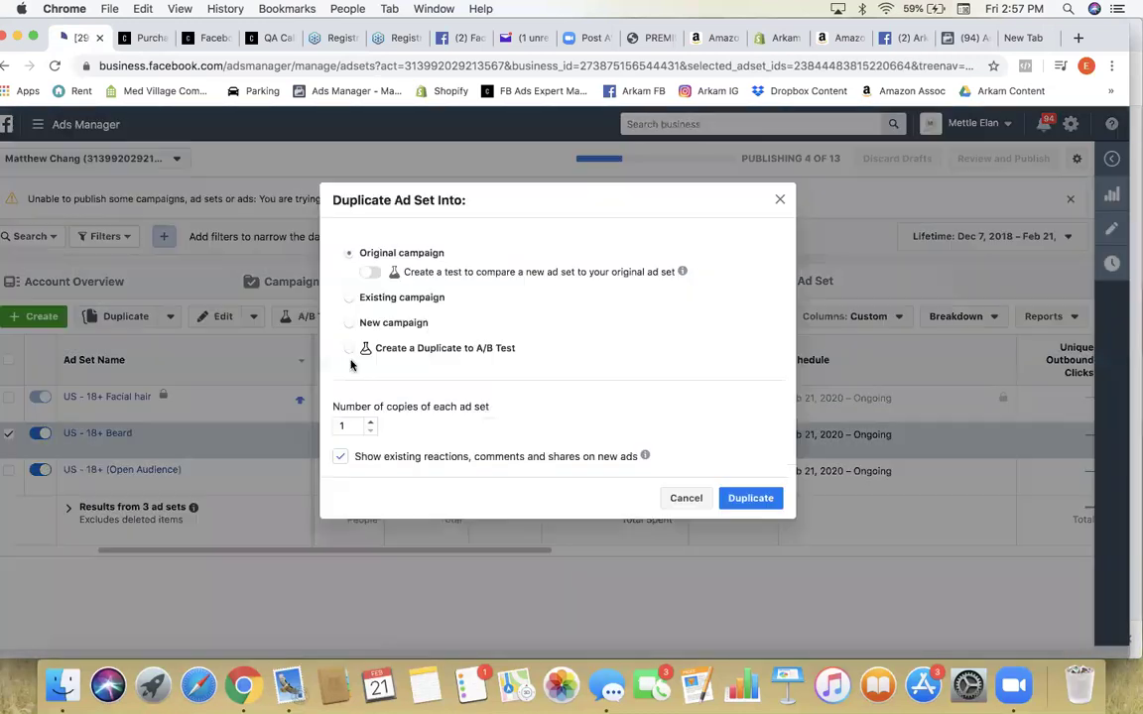
left_click(746, 500)
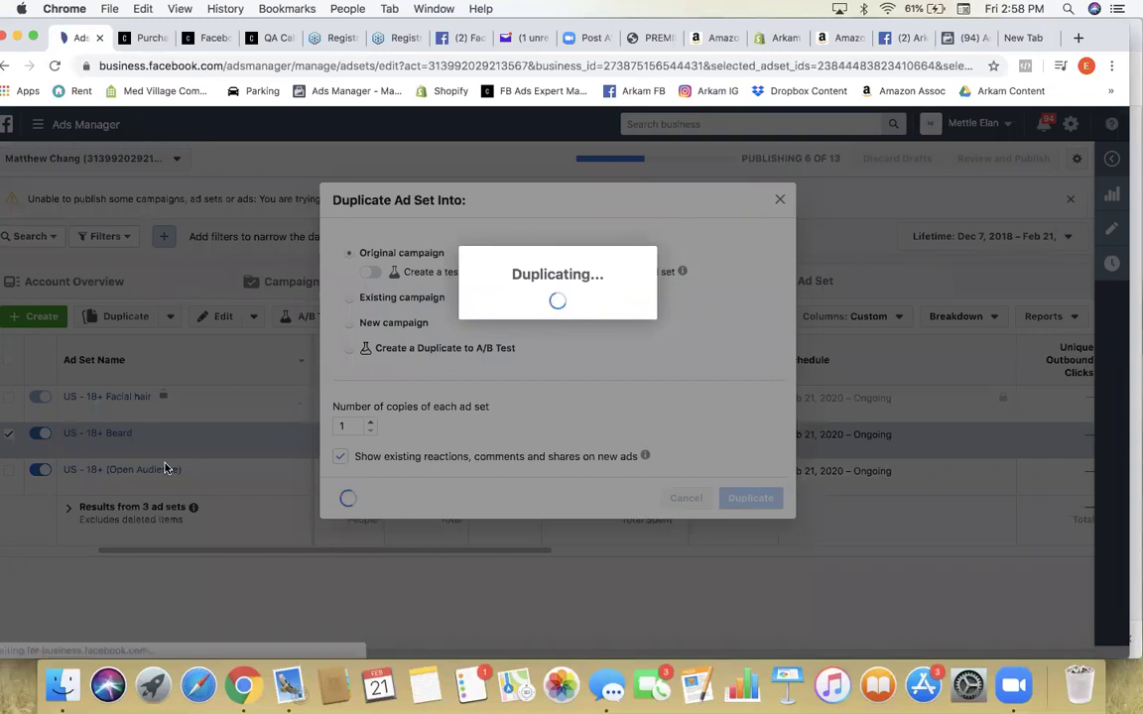
scroll(517, 487, "down", 5)
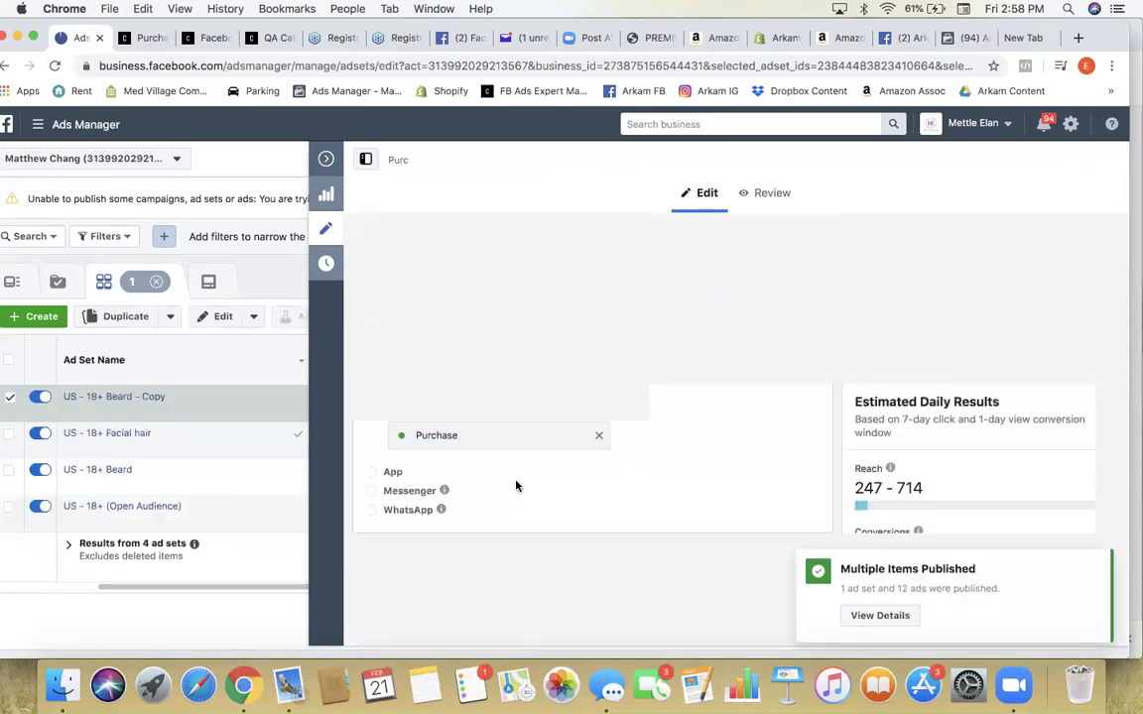
Step: Try adding Shaving from the suggested interests to the US - 18+ Beard - Copy ad set's detailed targeting
scroll(522, 475, "down", 10)
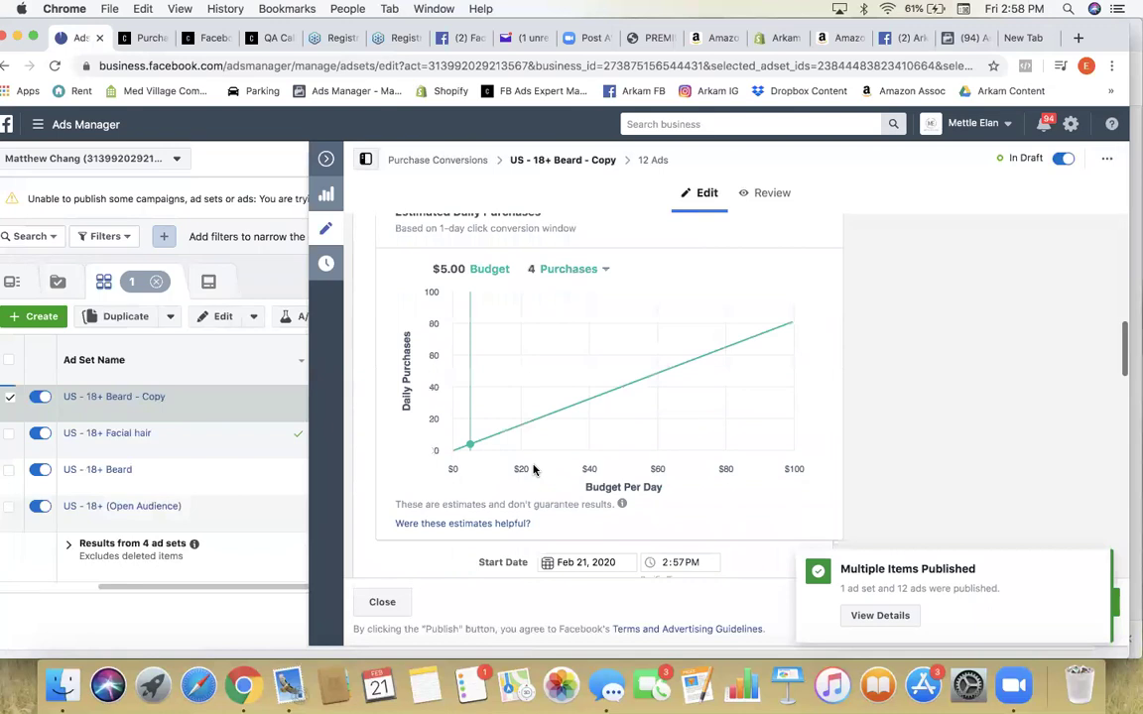
scroll(533, 470, "down", 8)
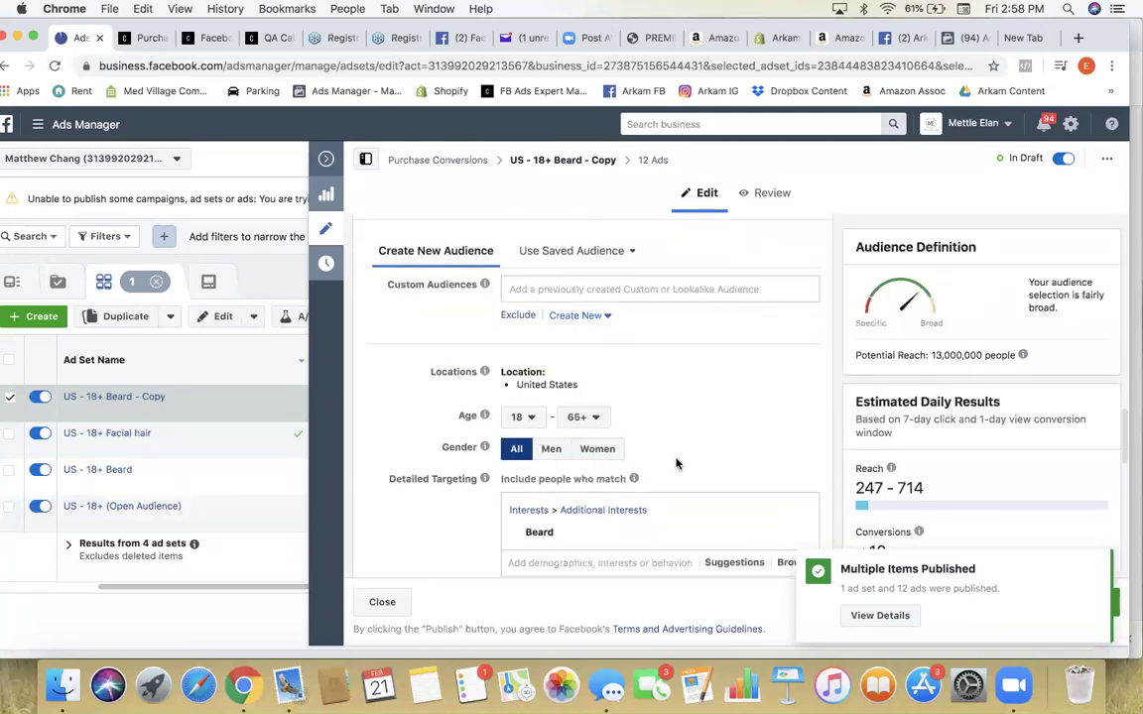
left_click(736, 561)
scroll(716, 413, "down", 3)
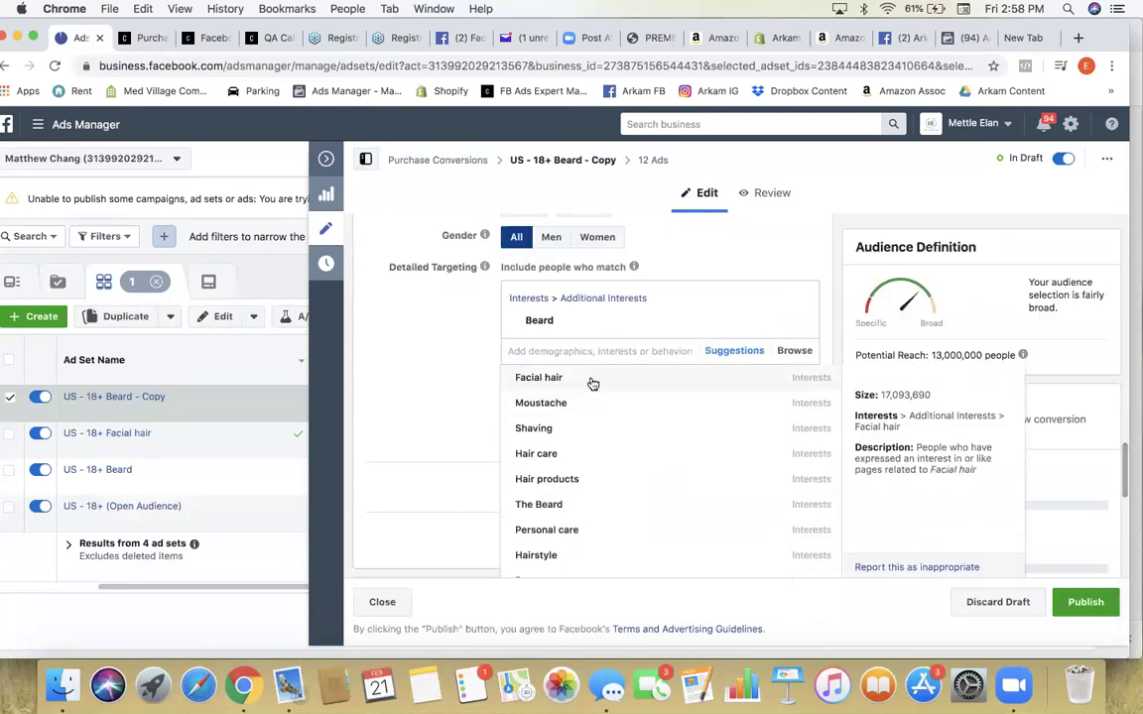
left_click(525, 435)
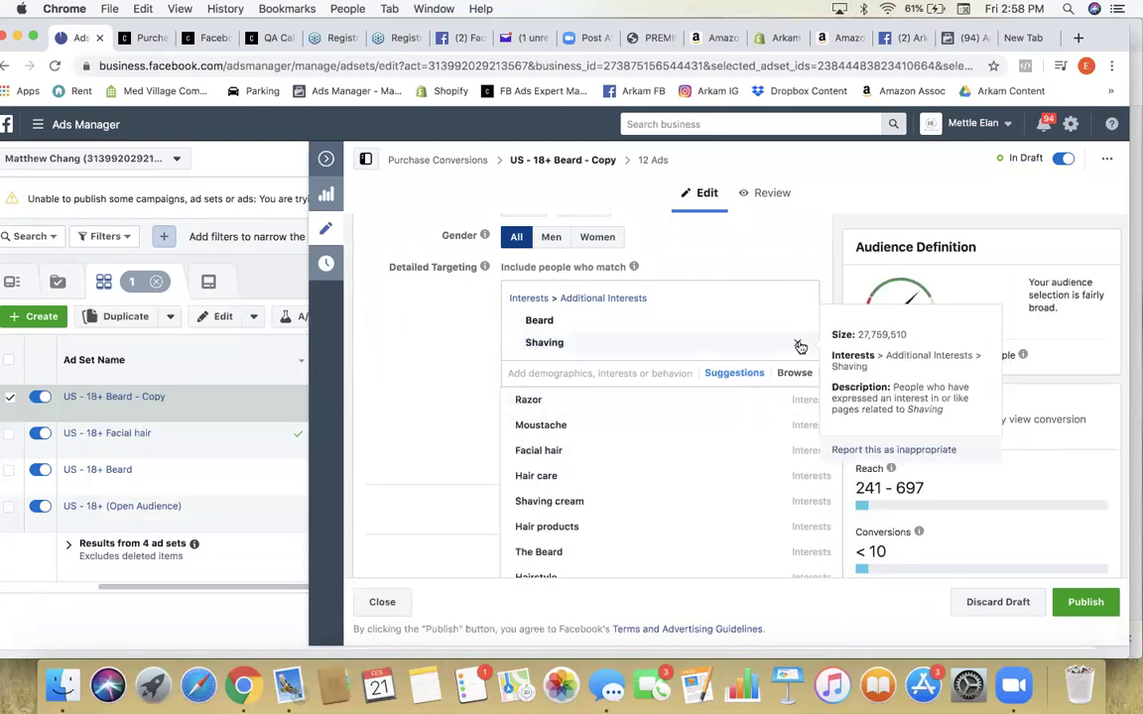
left_click(798, 343)
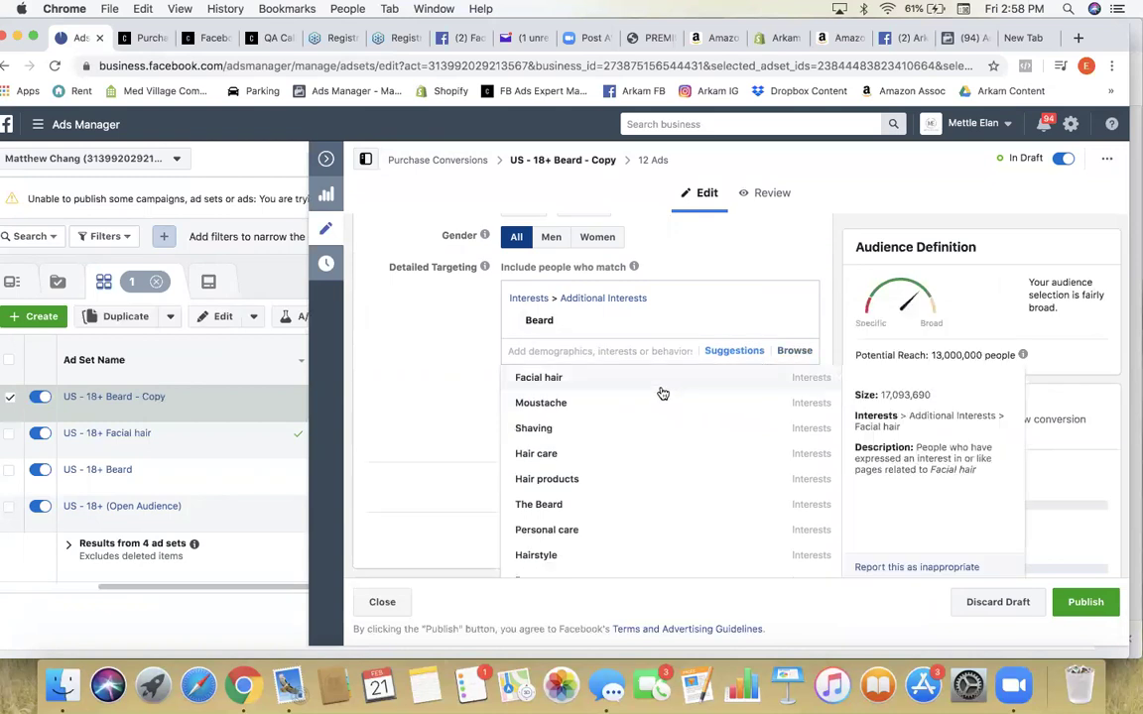
Step: Look through the suggested interests related to Beard for another audience to target
scroll(652, 409, "down", 5)
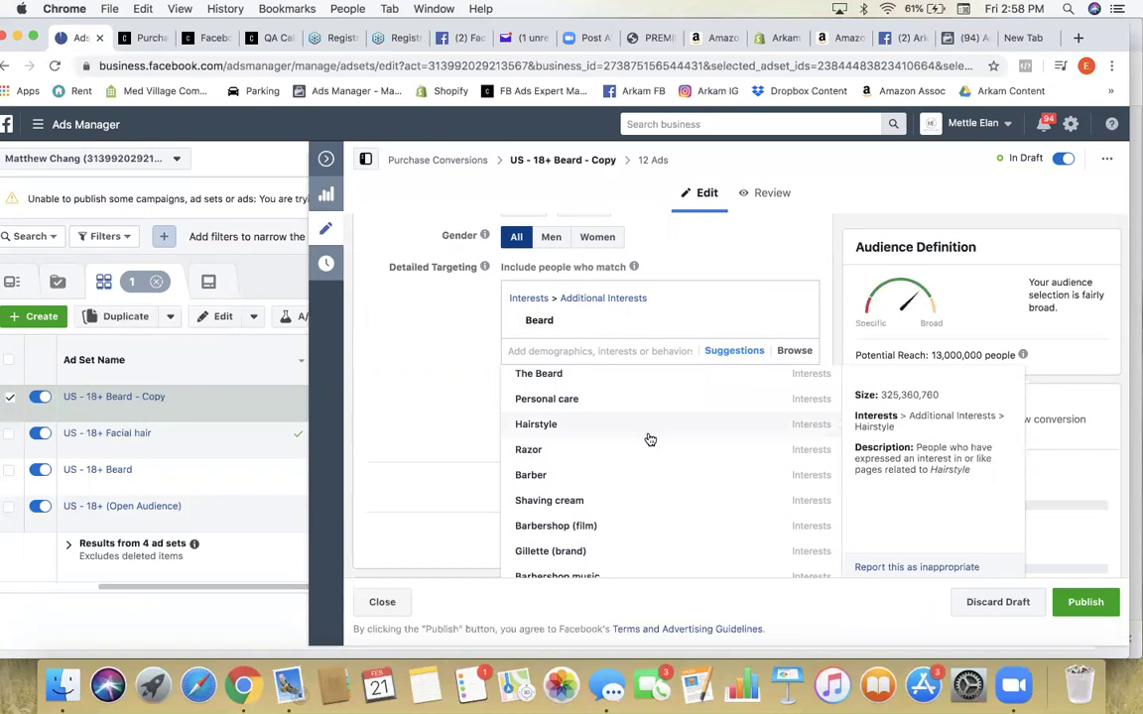
scroll(649, 498, "down", 1)
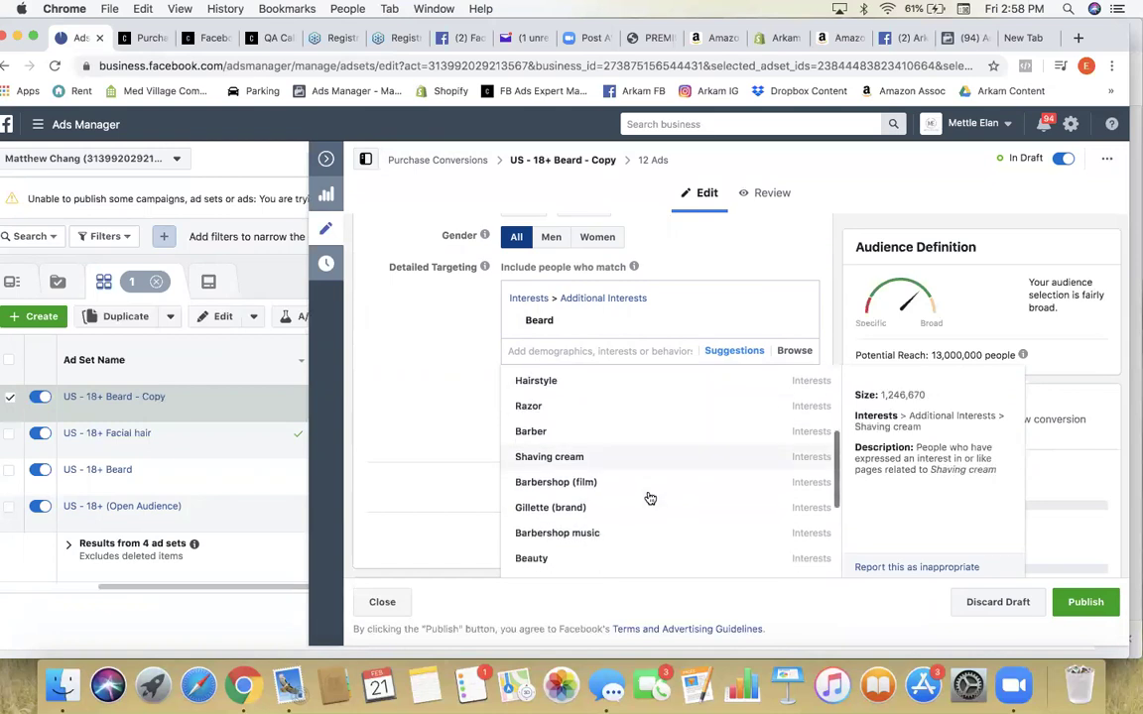
scroll(649, 498, "down", 2)
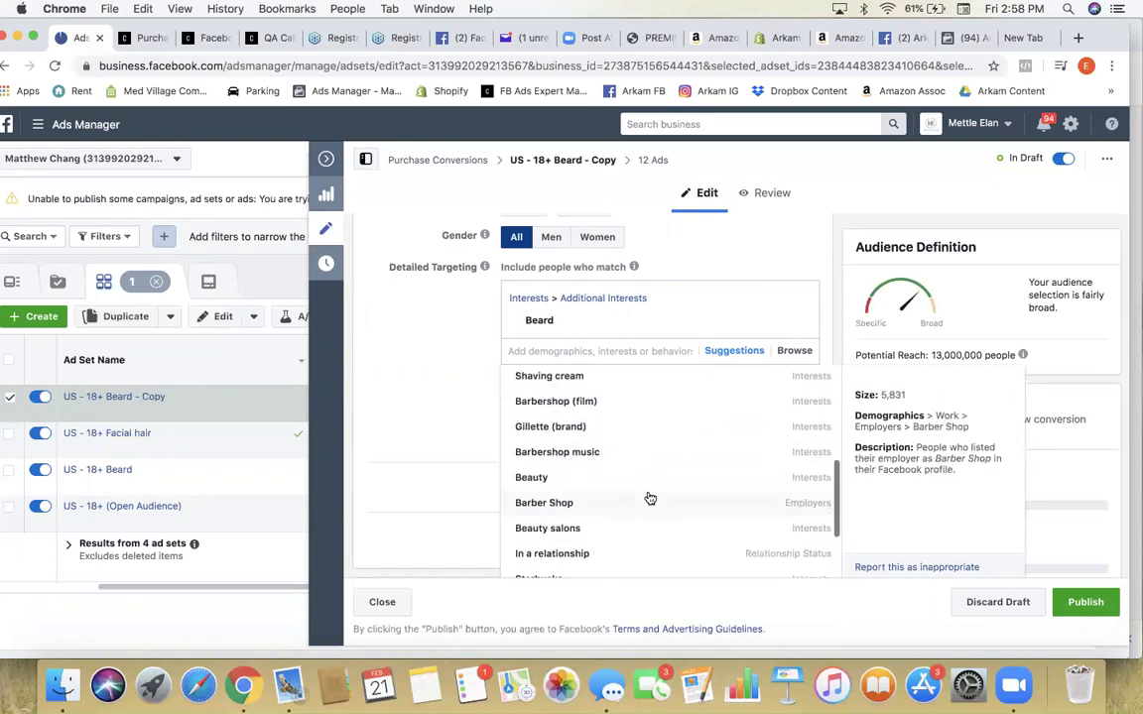
scroll(653, 416, "up", 1)
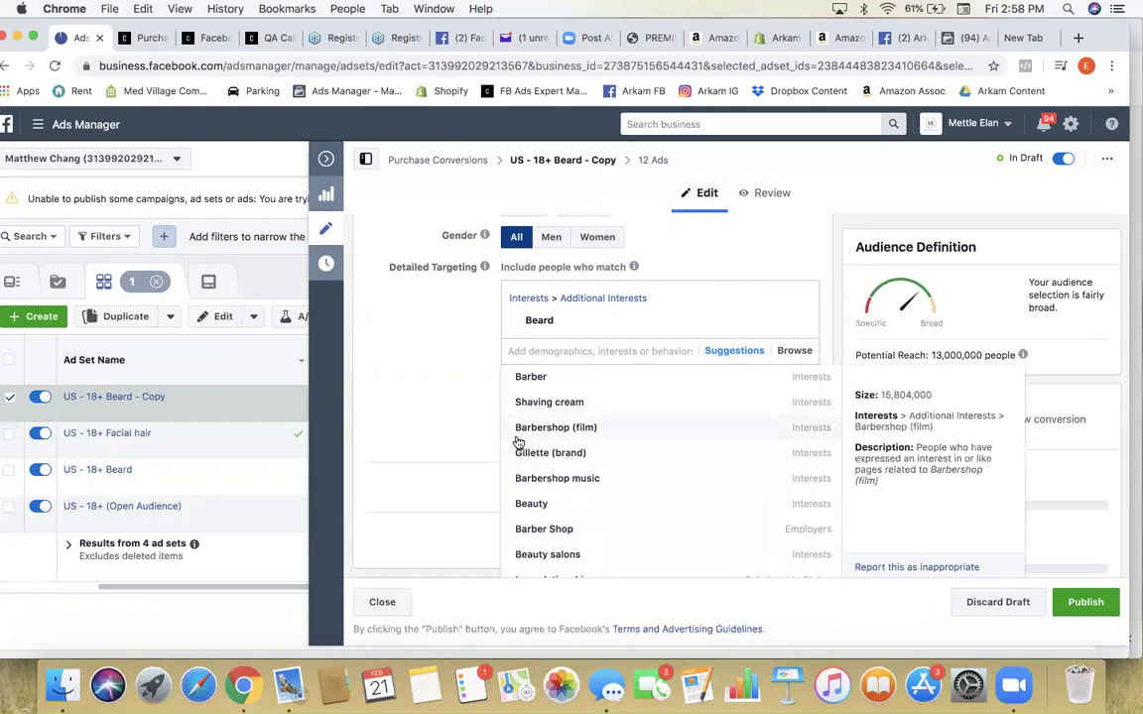
scroll(514, 471, "down", 2)
scroll(512, 472, "up", 8)
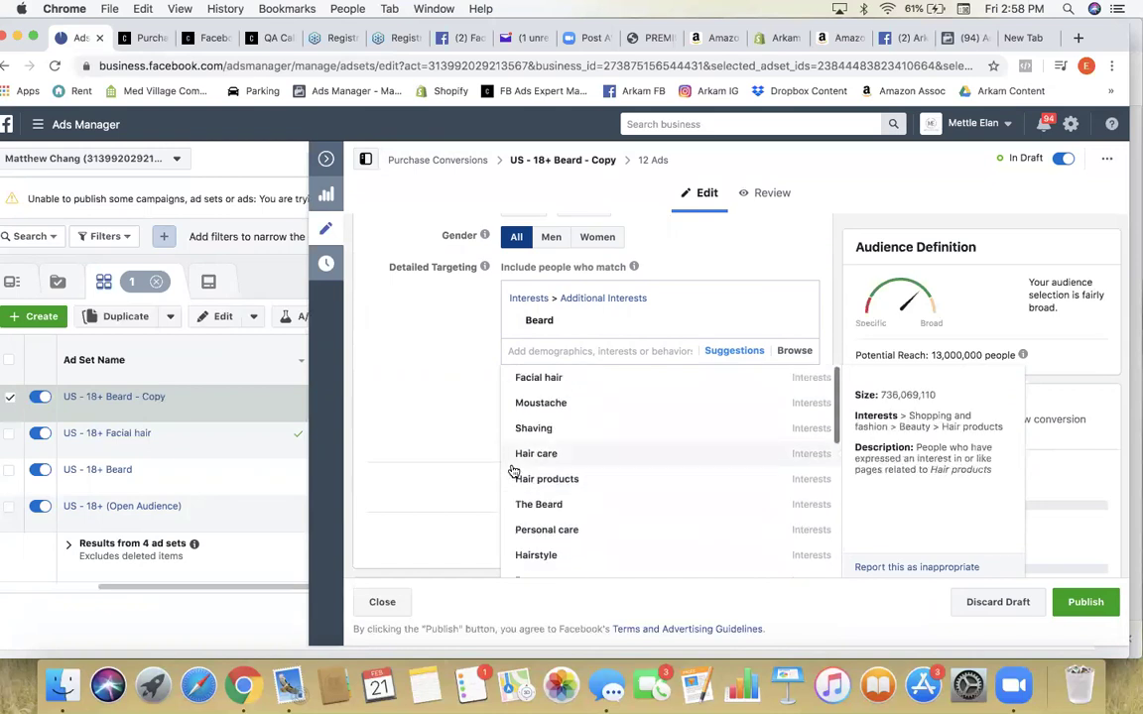
Step: Search the detailed targeting options for groomin and men grooming, and clear the search
type("groomin")
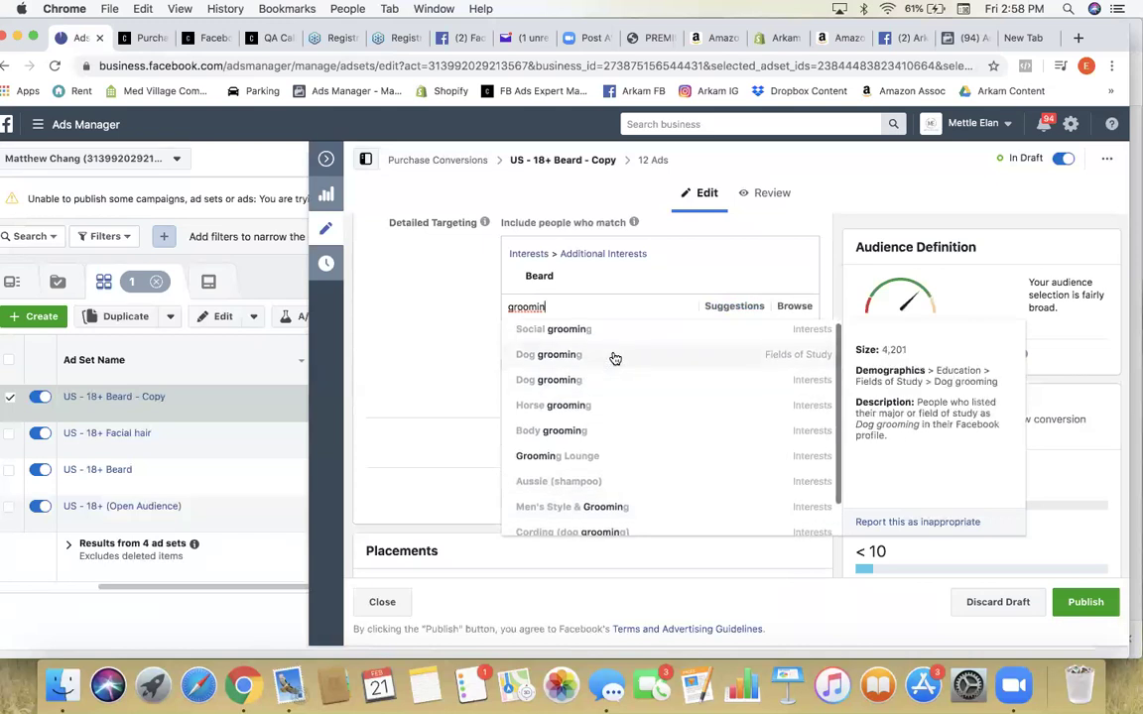
scroll(595, 476, "down", 1)
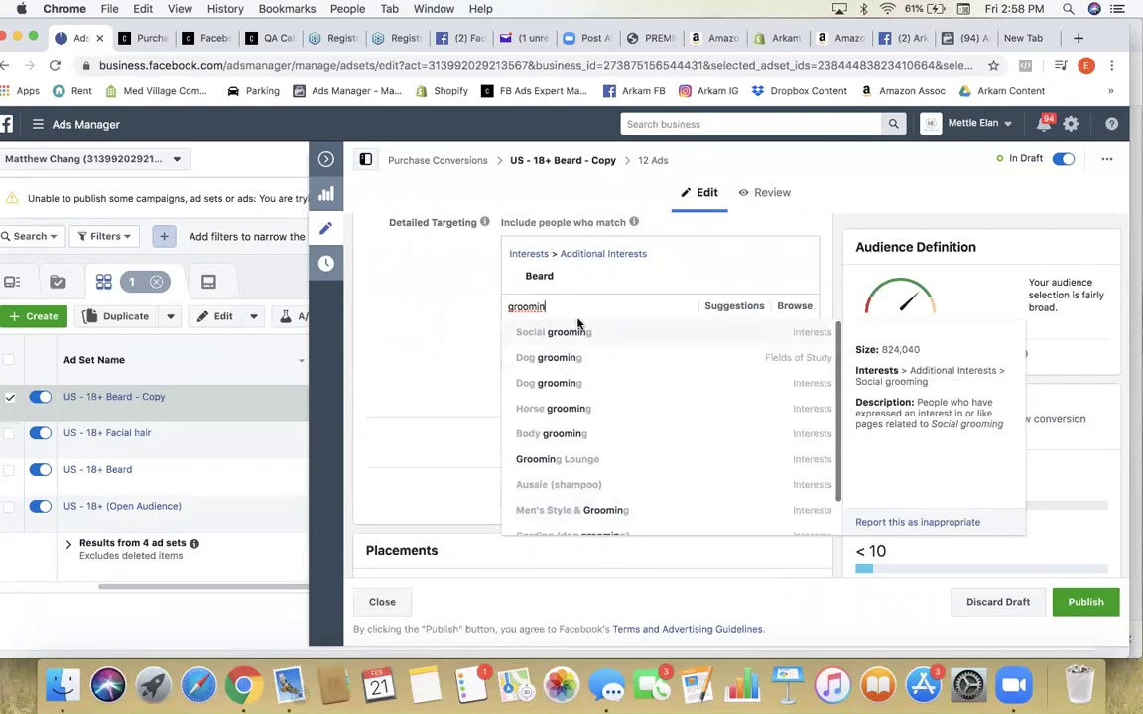
key("BackSpace")
key("BackSpace")
key("BackSpace")
key("BackSpace")
key("BackSpace")
key("BackSpace")
key("BackSpace")
type("men")
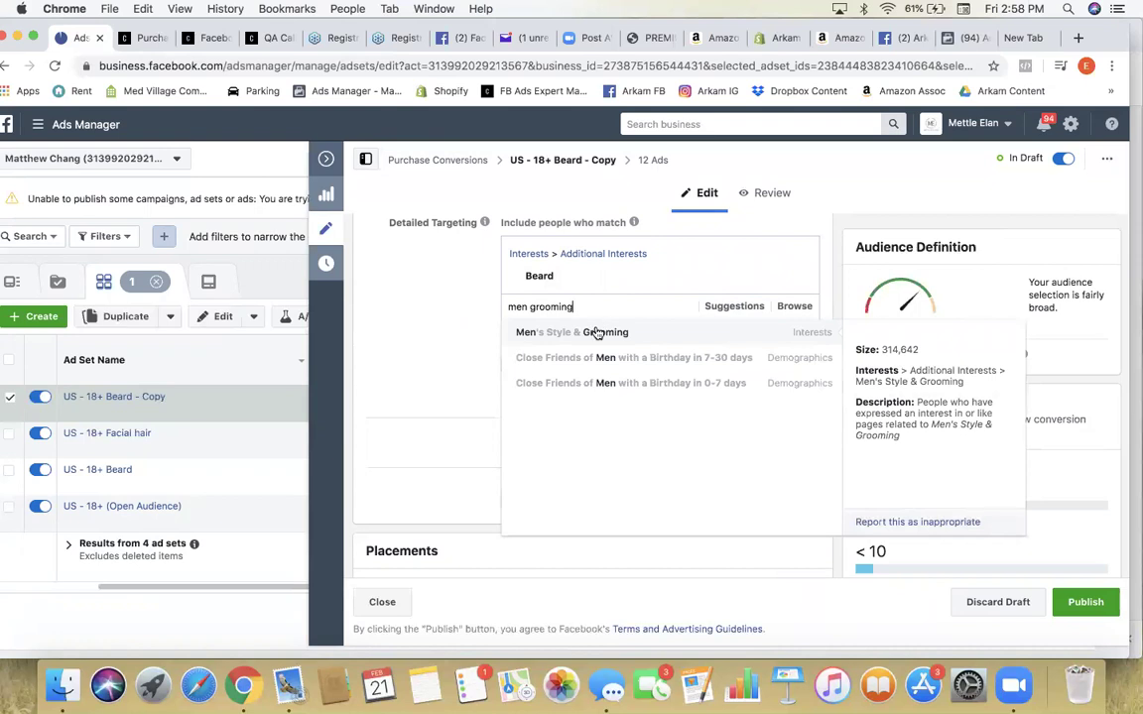
left_click_drag(576, 307, 457, 308)
key("BackSpace")
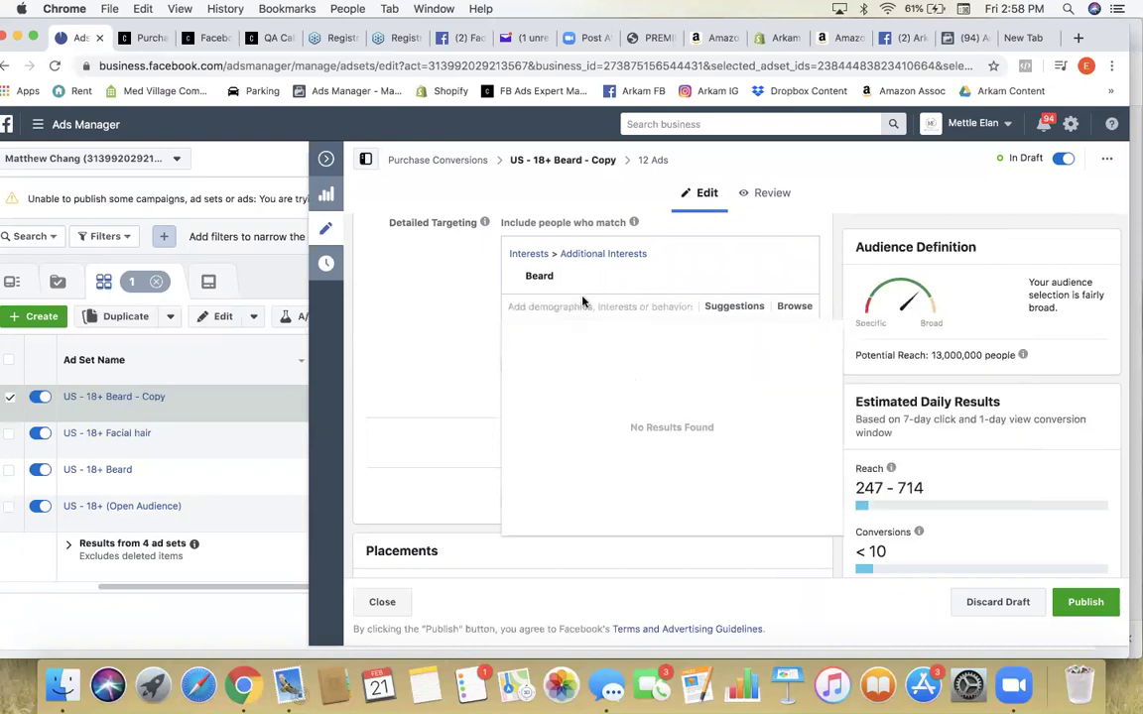
Step: Replace the Beard interest in the copied ad set's detailed targeting with the suggested Personal care interest
left_click(712, 307)
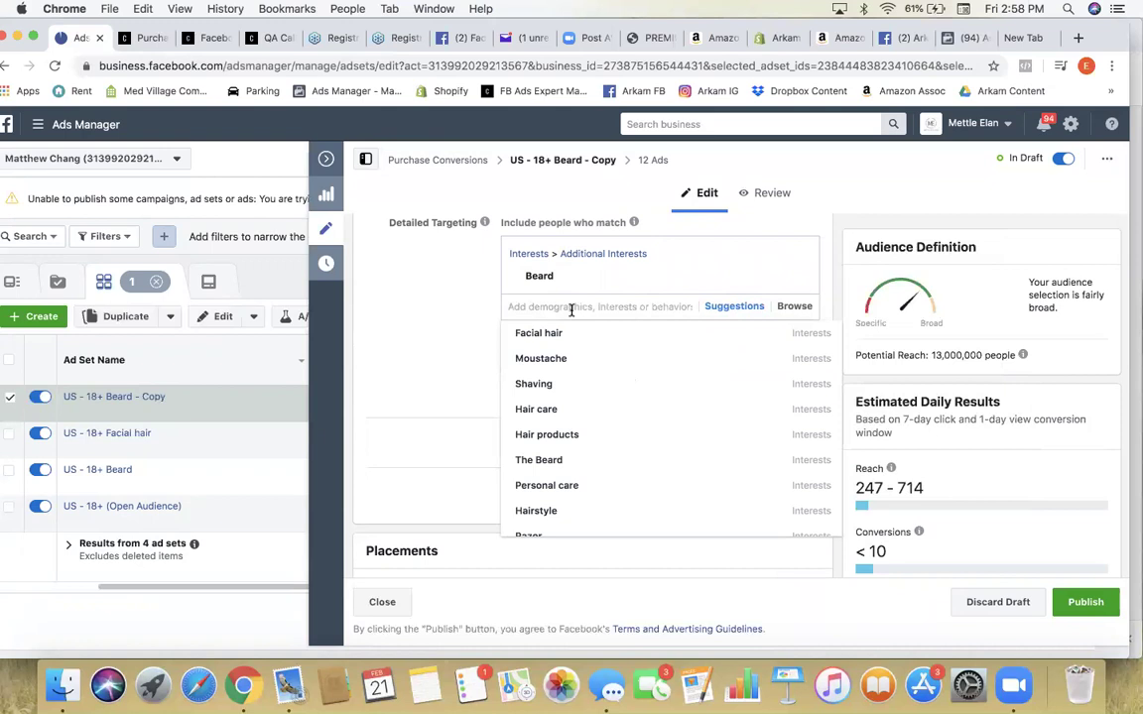
mouse_move(543, 335)
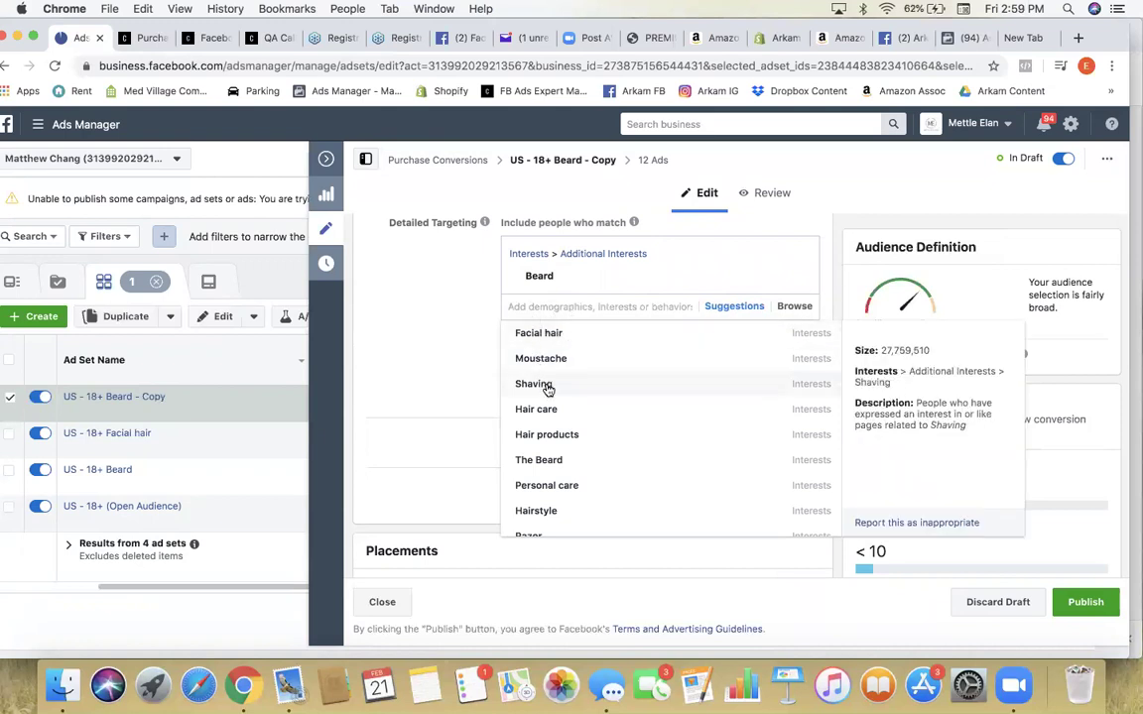
left_click(548, 486)
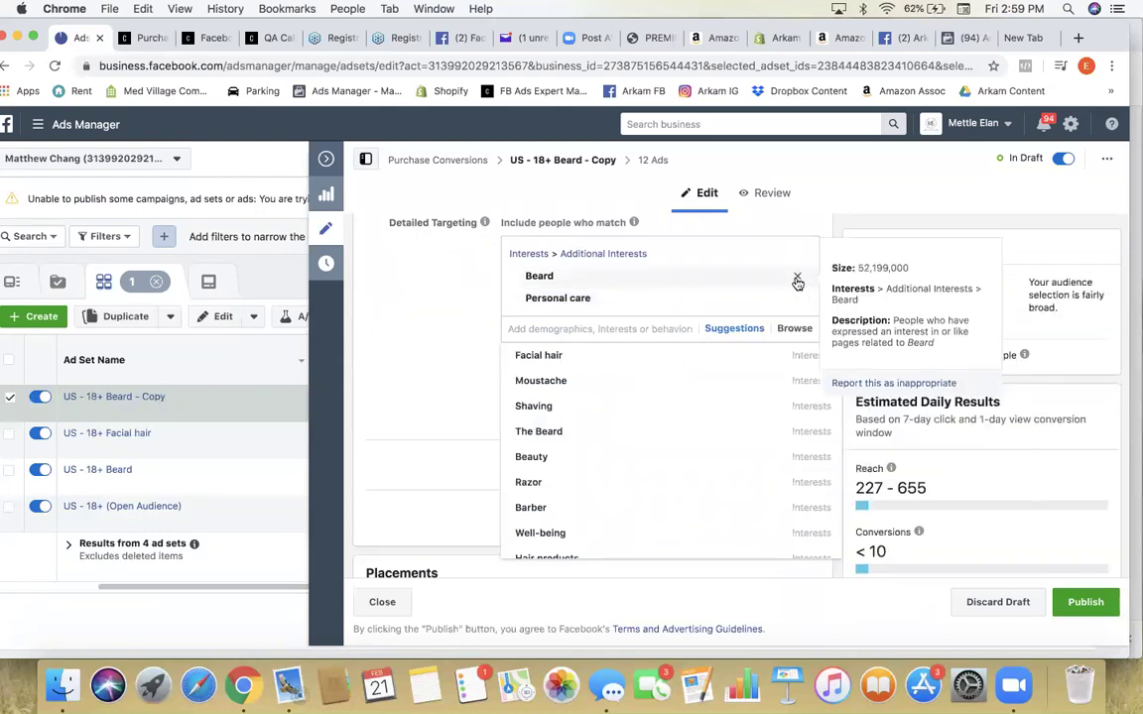
left_click(797, 279)
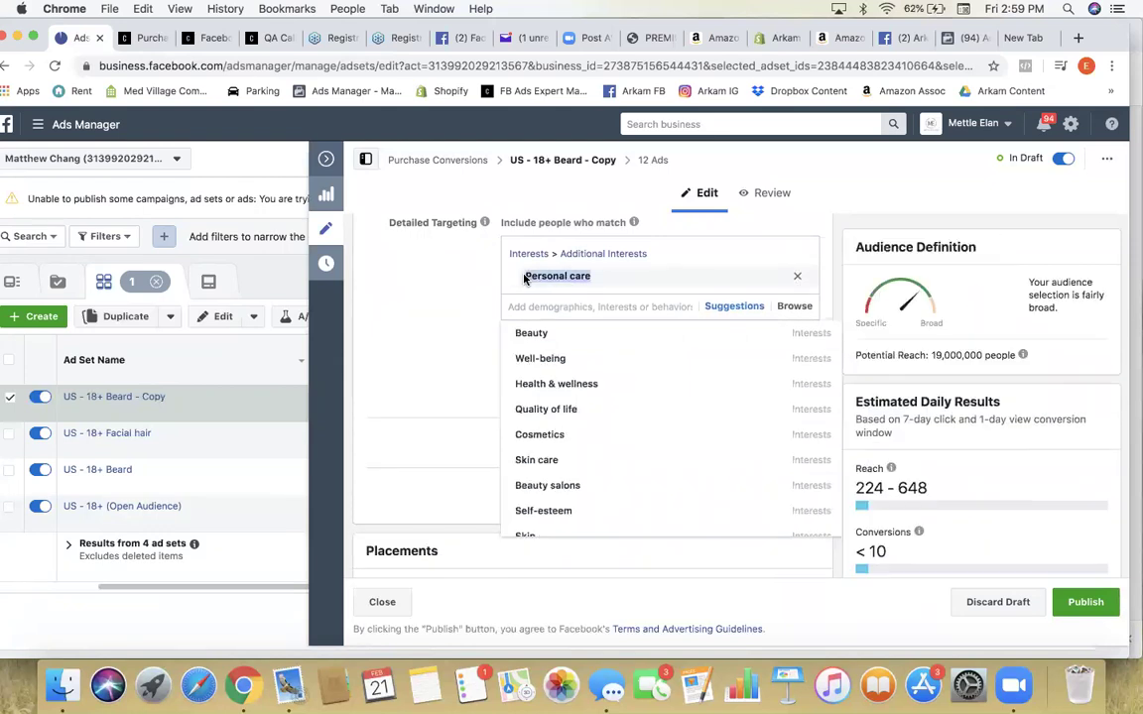
Step: Rename the US - 18+ Beard - Copy ad set to US - 18+ Personal care
scroll(461, 280, "up", 10)
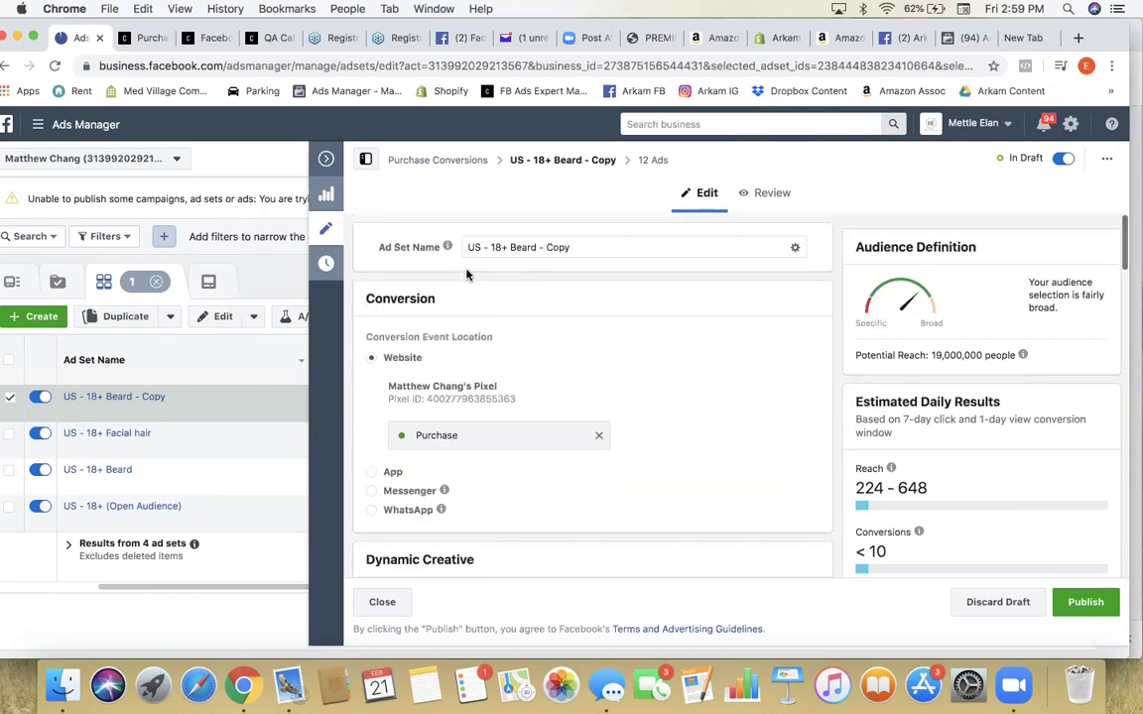
left_click_drag(586, 247, 515, 247)
type("Personal care")
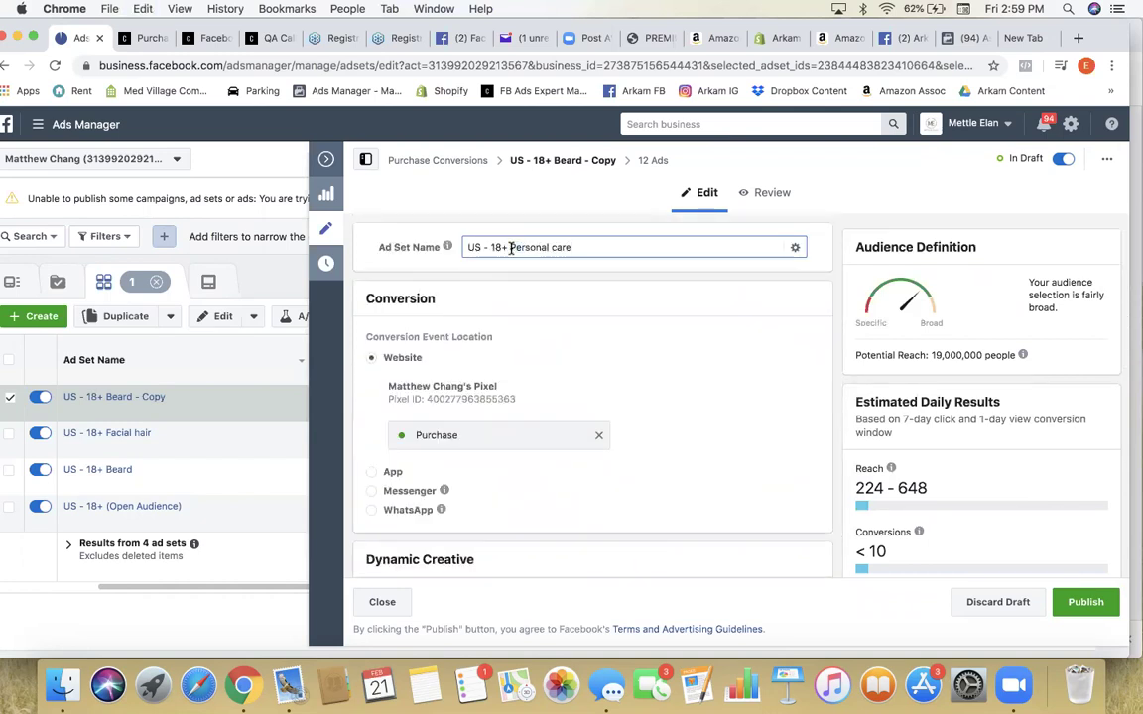
scroll(639, 367, "down", 5)
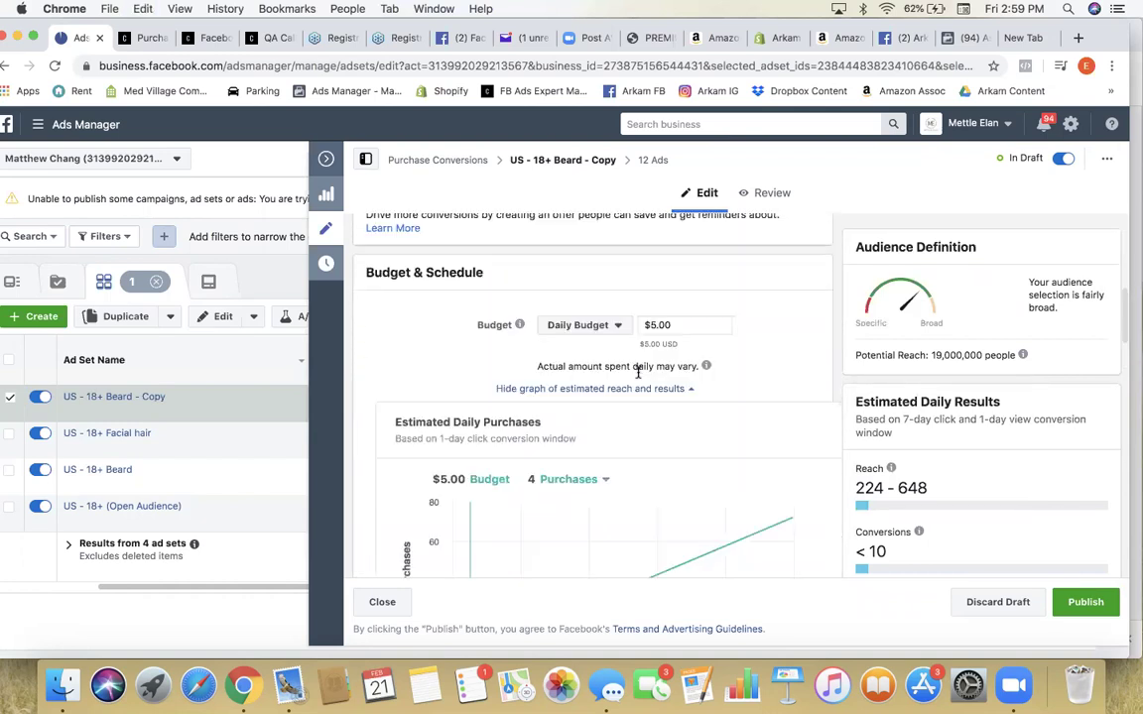
Step: Review the copied ad set's budget, audience, placement and optimization settings
scroll(645, 382, "down", 10)
scroll(651, 394, "down", 15)
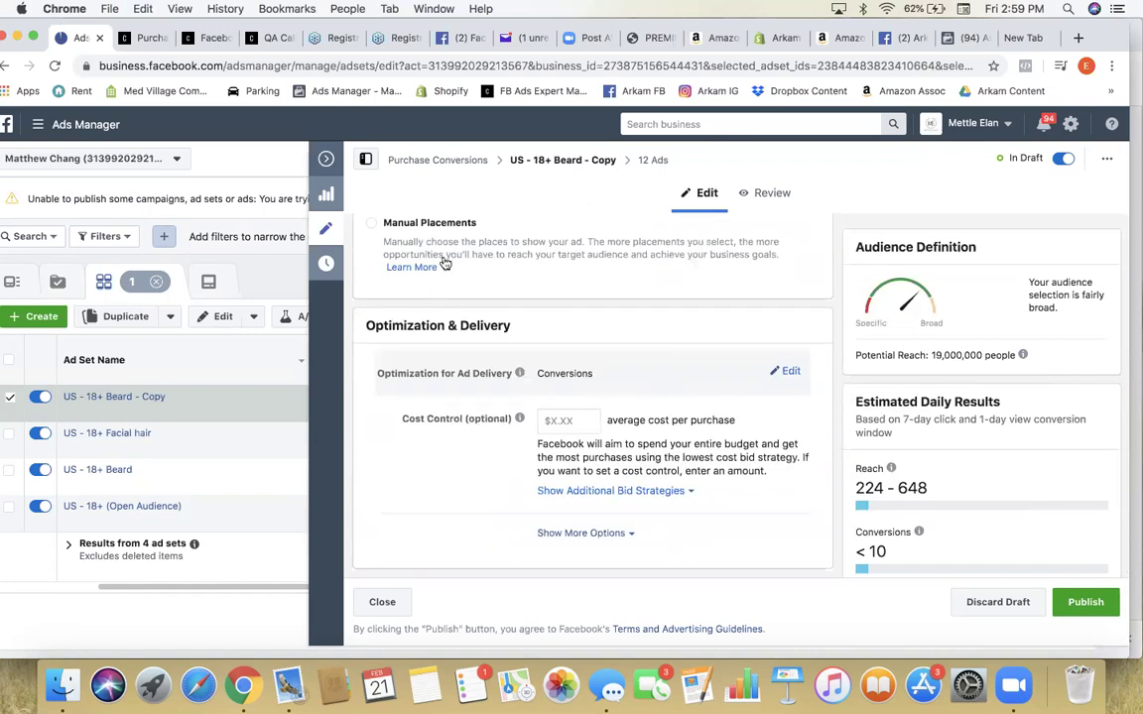
scroll(530, 282, "up", 12)
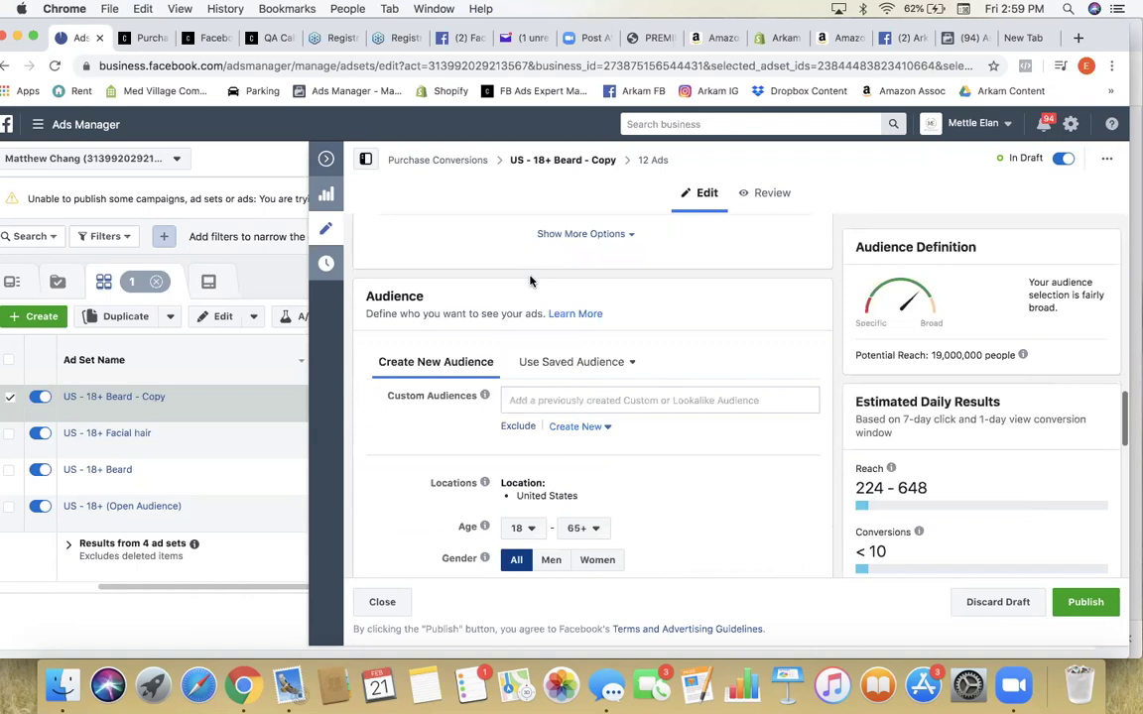
scroll(529, 282, "up", 5)
scroll(530, 281, "down", 10)
scroll(571, 293, "up", 4)
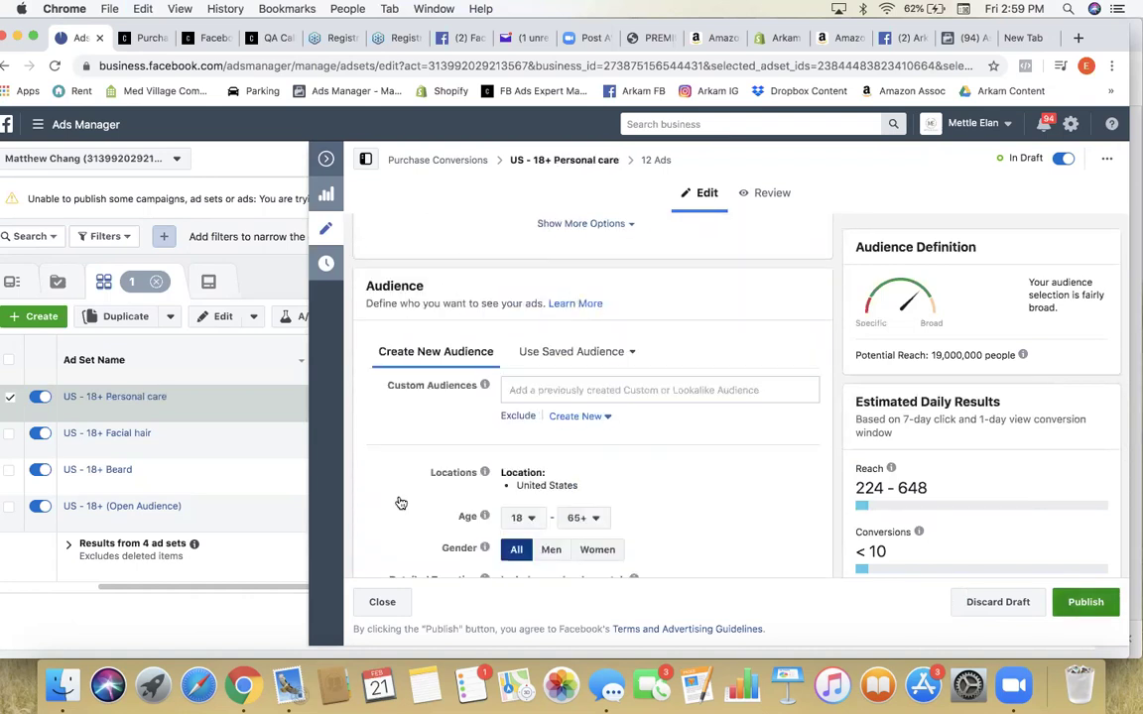
Step: Duplicate the US - 18+ Facial hair ad set into its original campaign as one copy
left_click(190, 455)
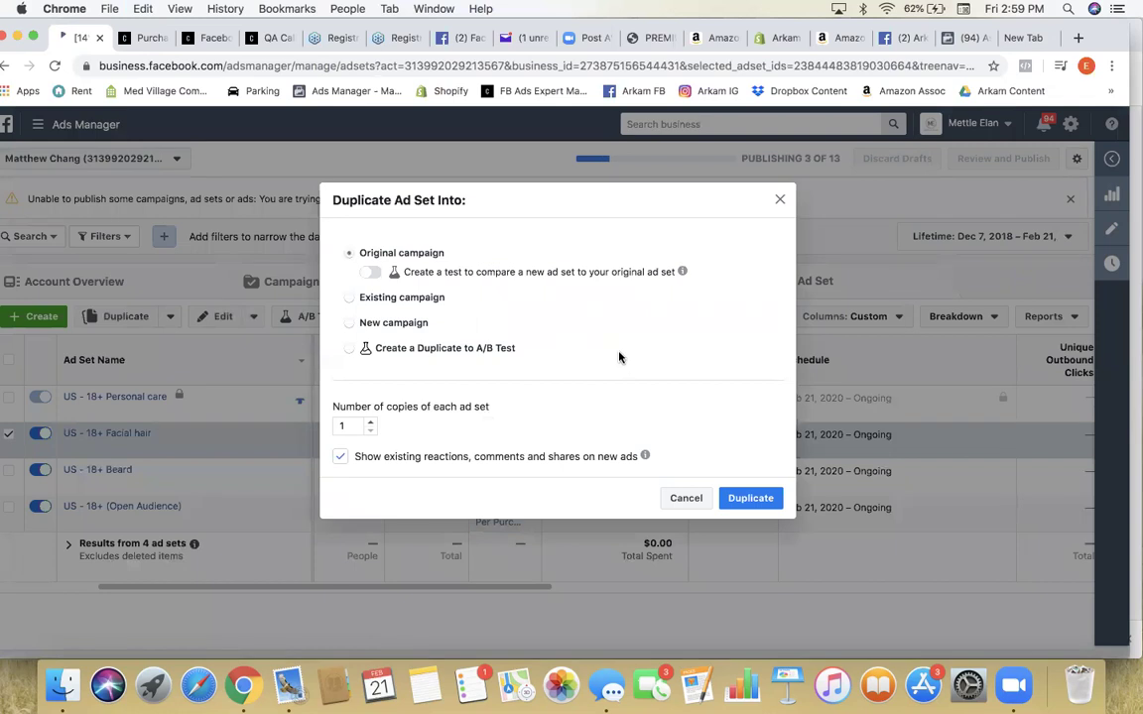
left_click(744, 502)
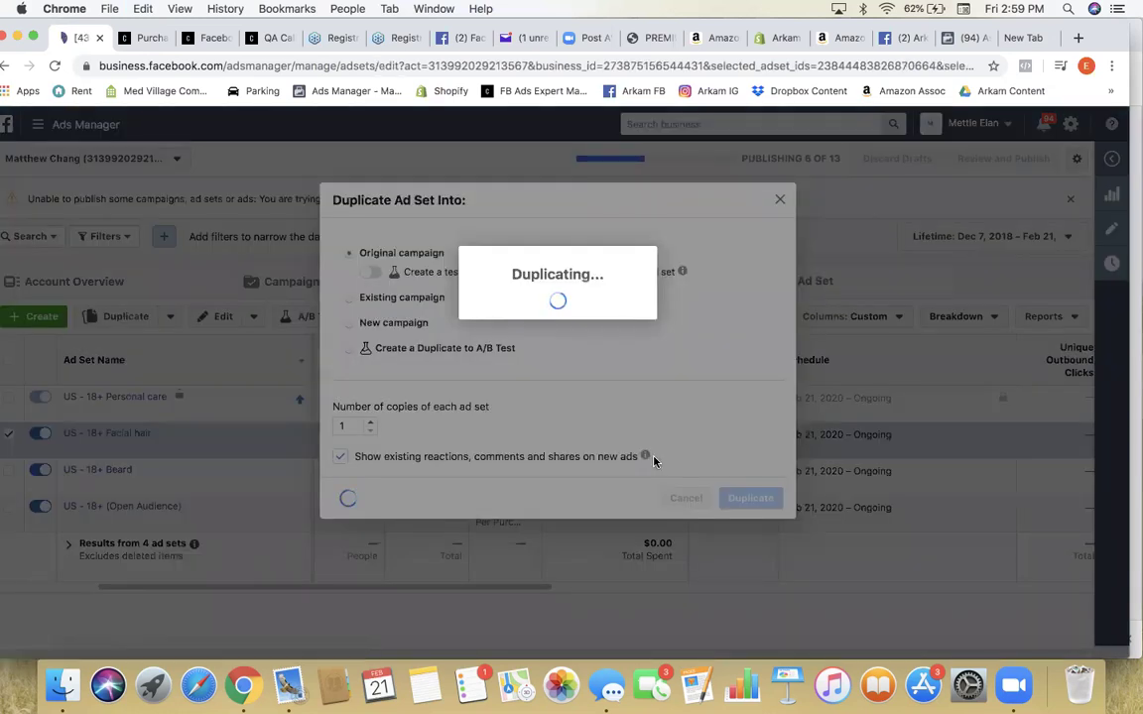
Step: Look through the suggested interests related to Facial hair for another audience for the copied ad set
scroll(654, 461, "down", 15)
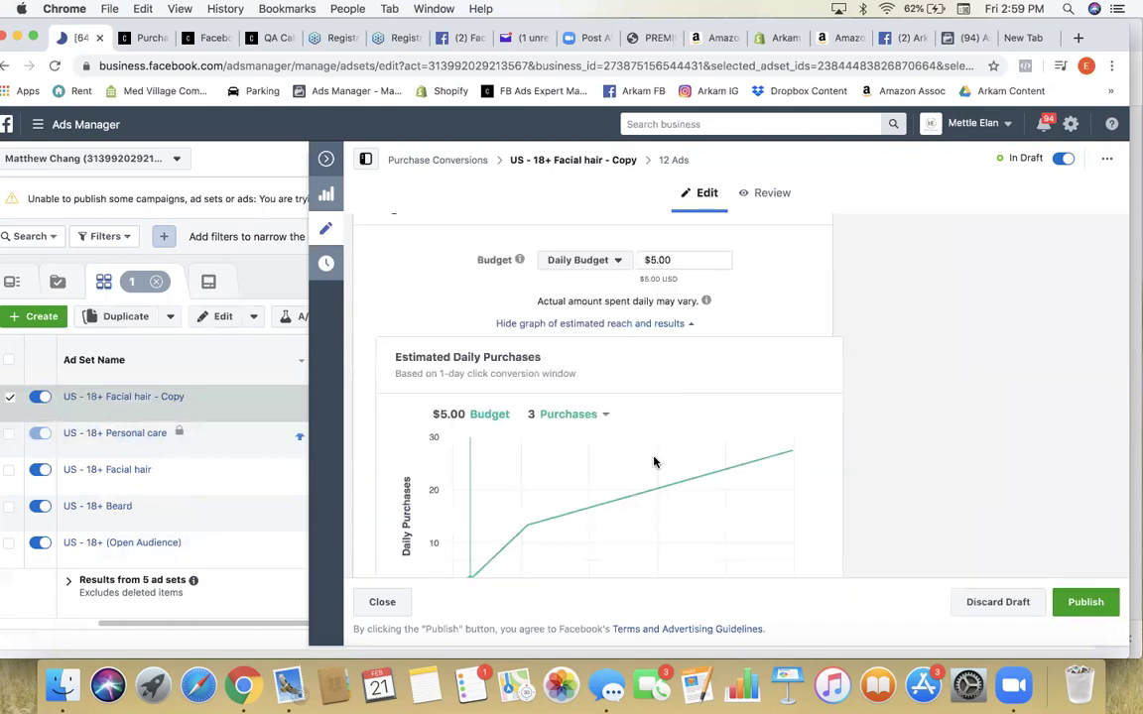
scroll(654, 461, "down", 7)
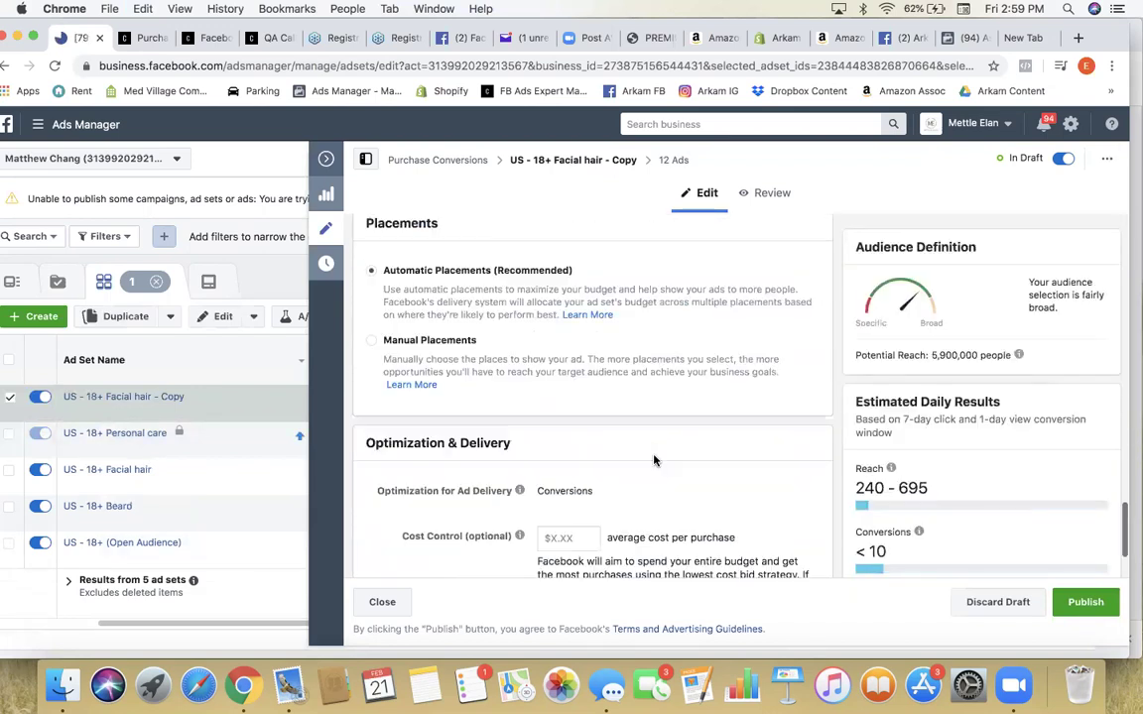
scroll(696, 373, "up", 3)
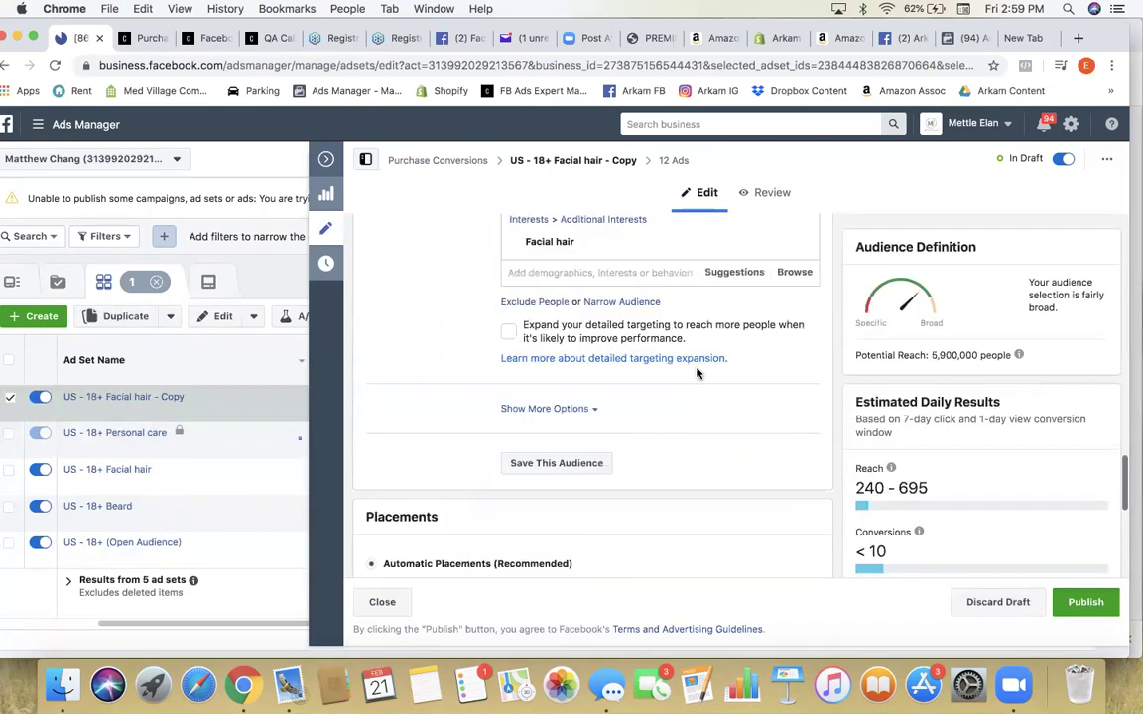
left_click(734, 270)
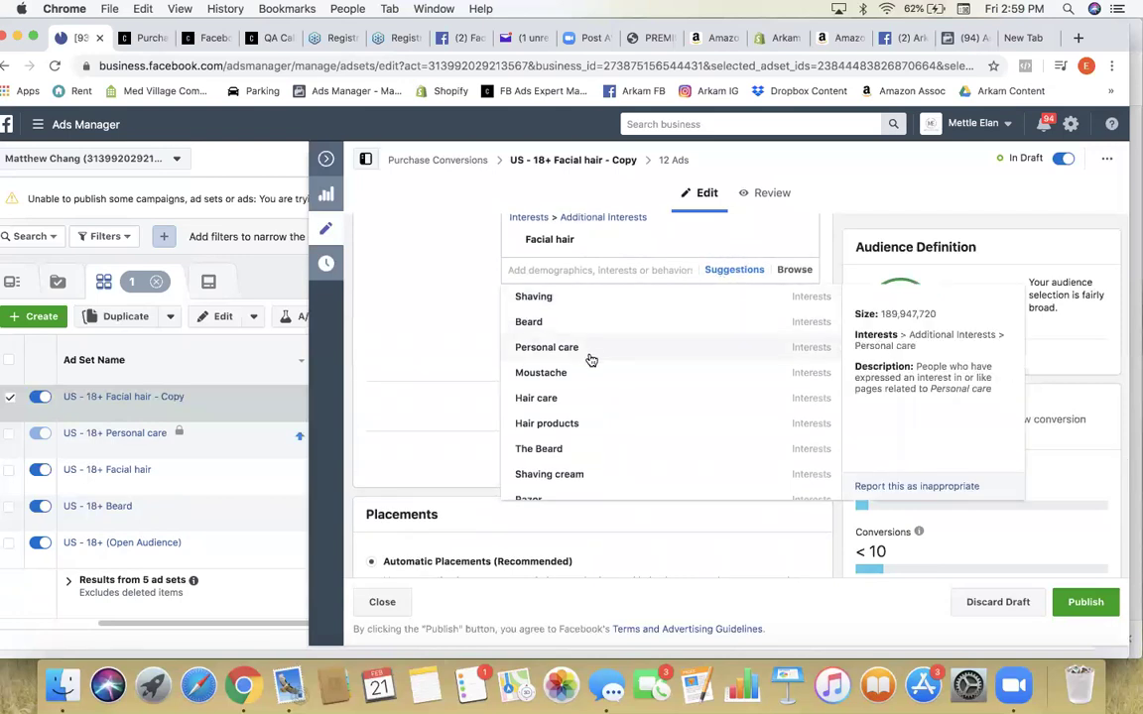
scroll(568, 372, "down", 1)
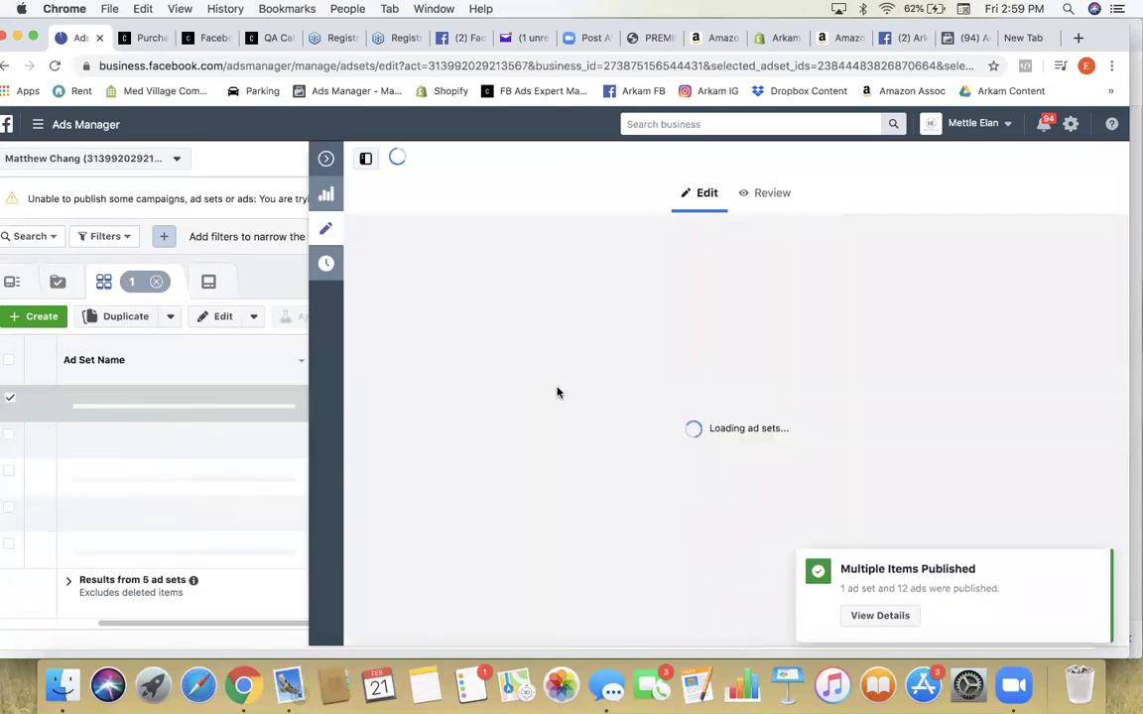
scroll(557, 392, "down", 10)
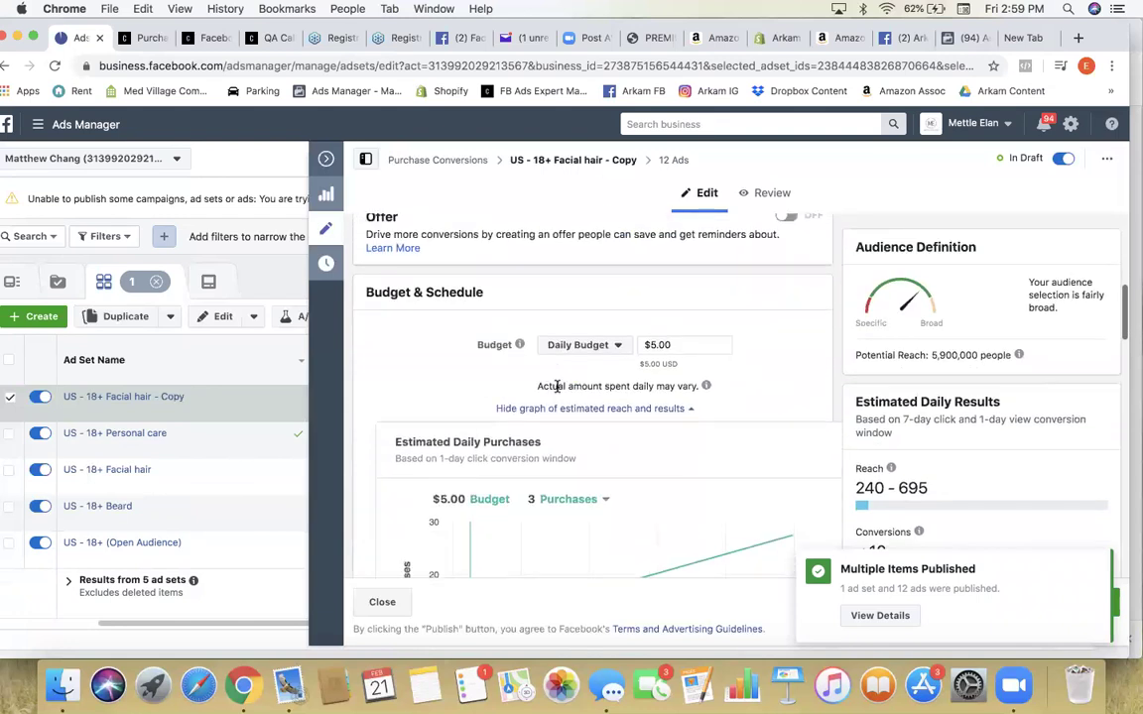
scroll(556, 392, "down", 6)
scroll(625, 337, "up", 5)
left_click(729, 410)
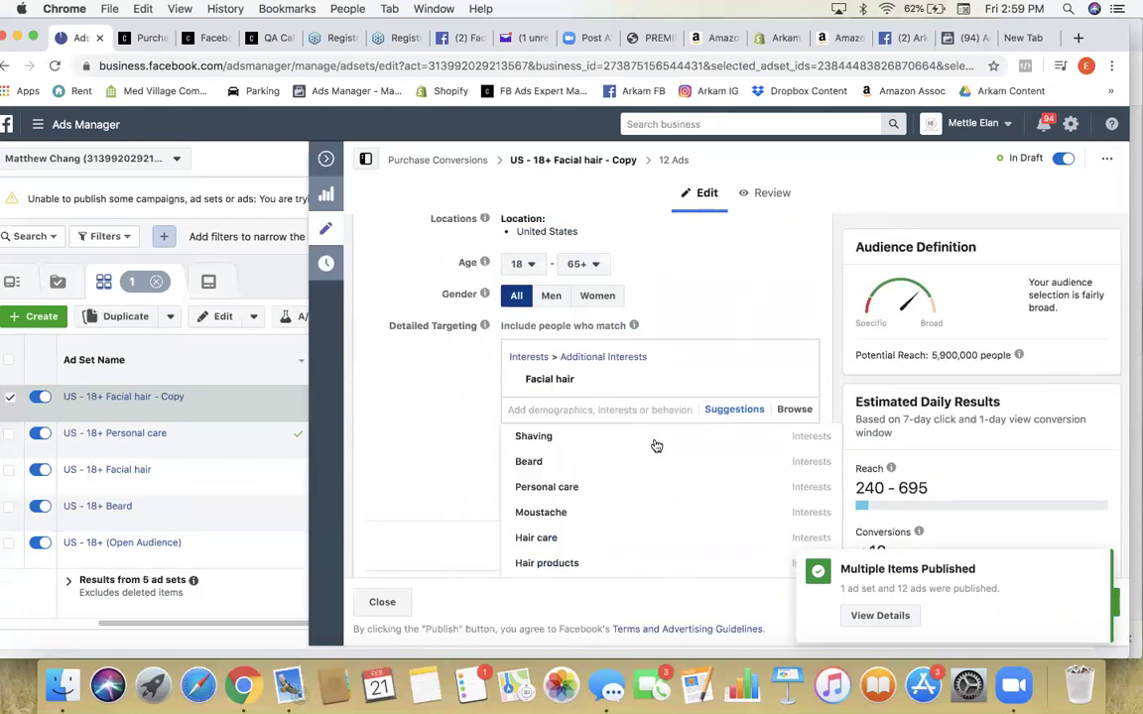
scroll(586, 474, "down", 3)
scroll(586, 476, "down", 1)
scroll(459, 448, "down", 2)
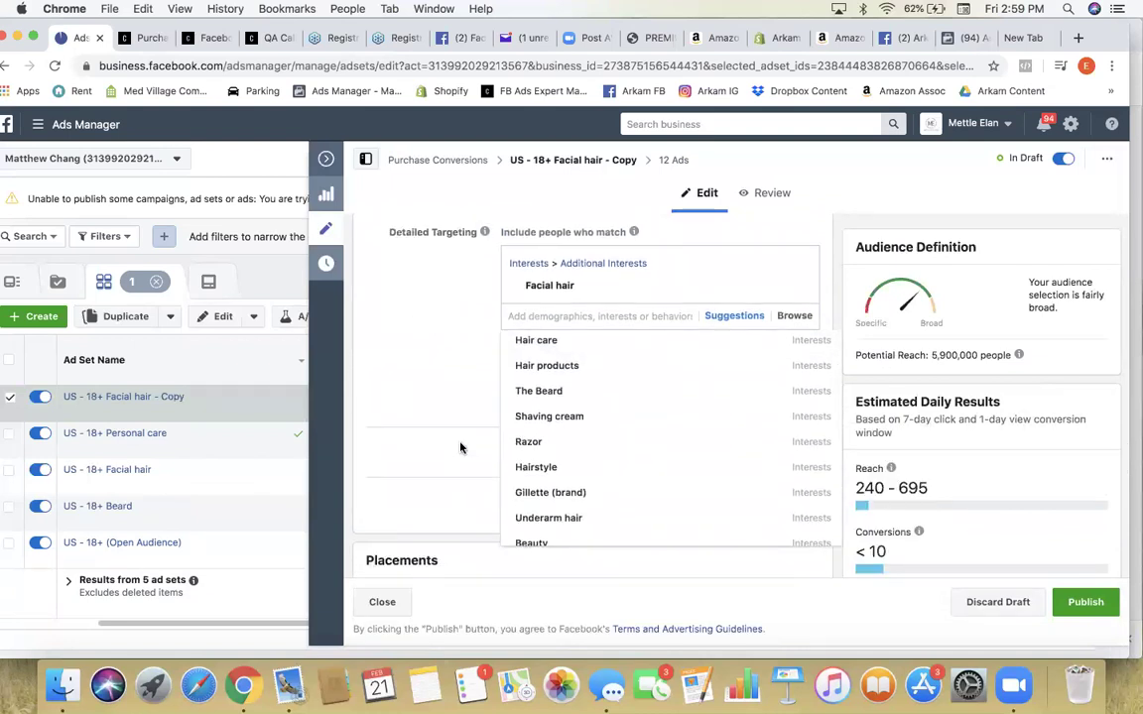
scroll(611, 428, "up", 4)
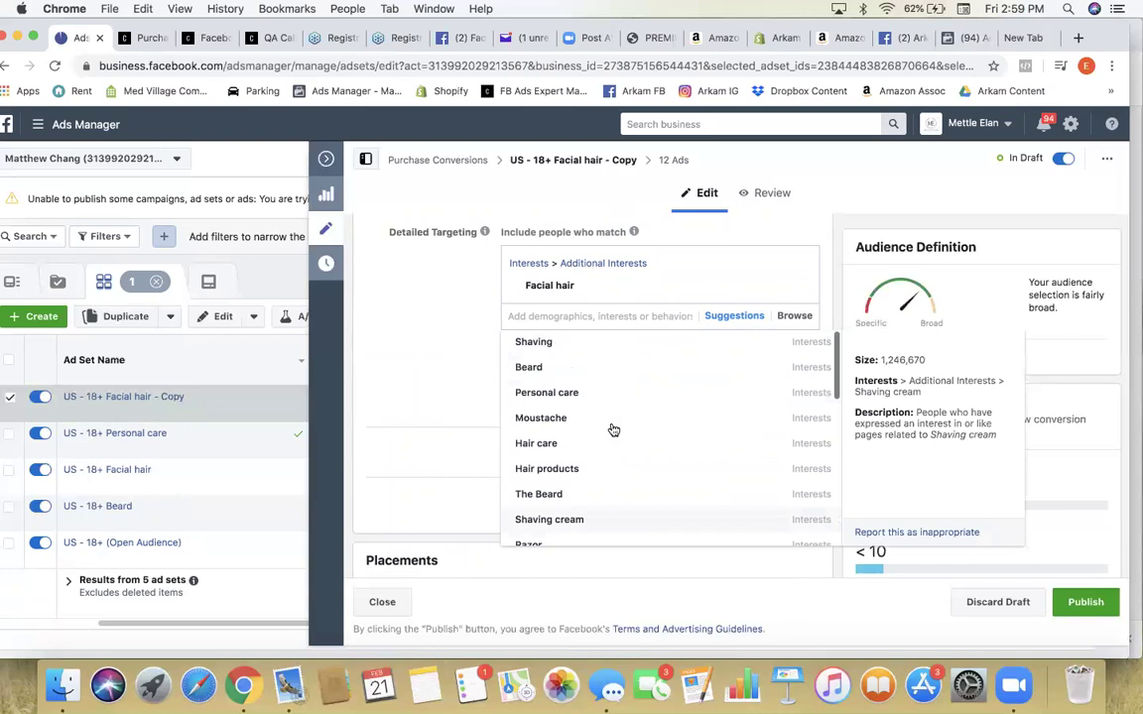
Step: Search the detailed targeting options for groom, look through the matches, and clear the search
left_click(643, 315)
type("groom")
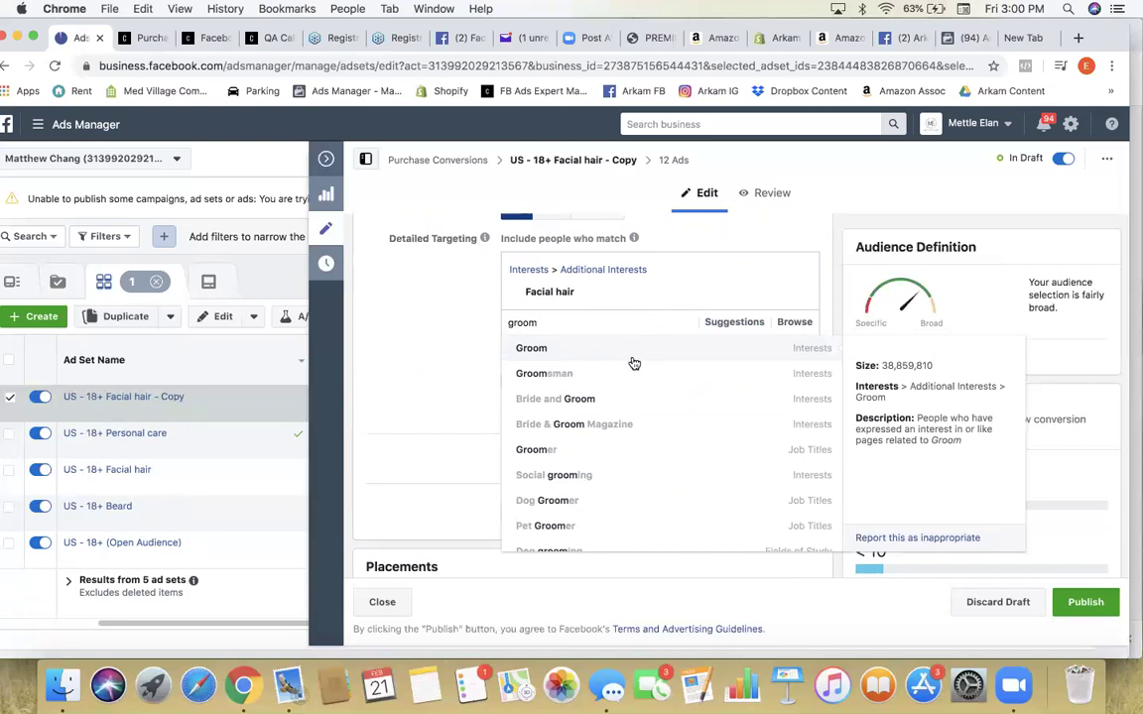
scroll(637, 381, "down", 3)
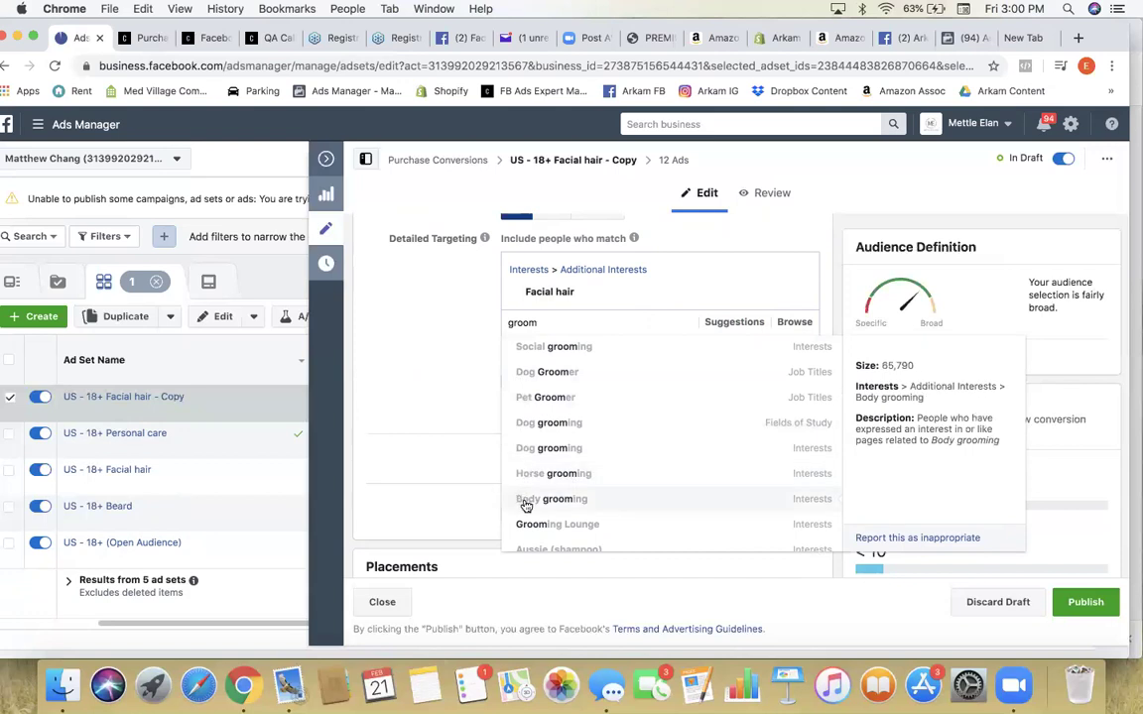
double_click(516, 323)
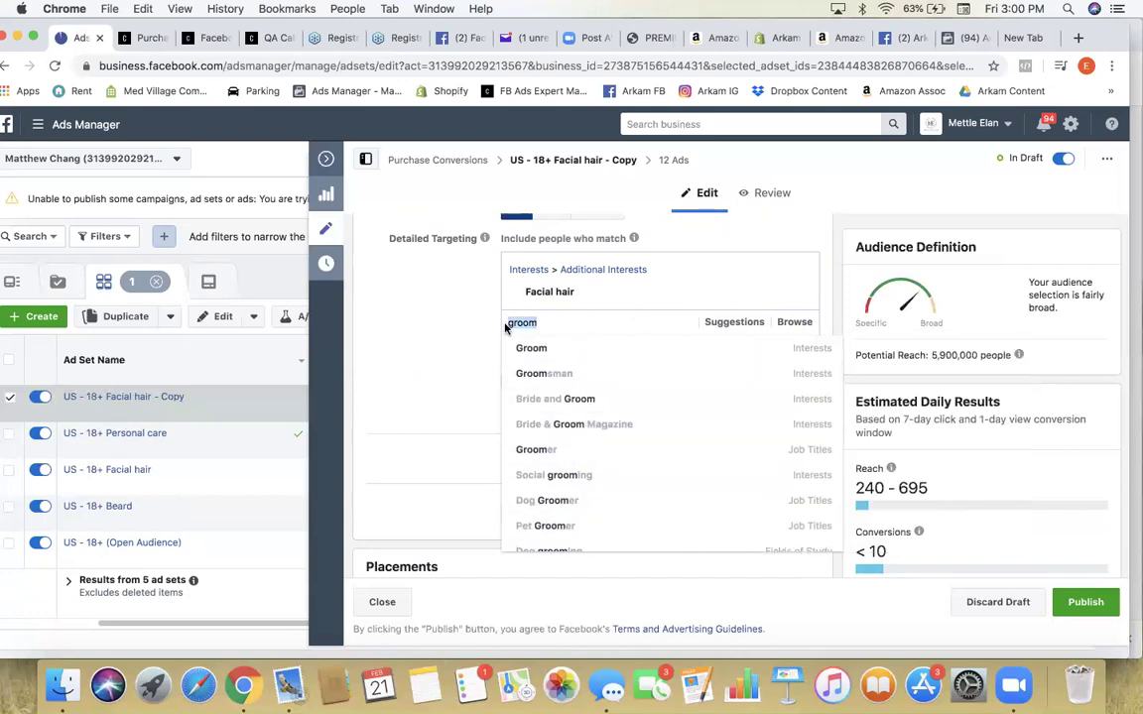
key("BackSpace")
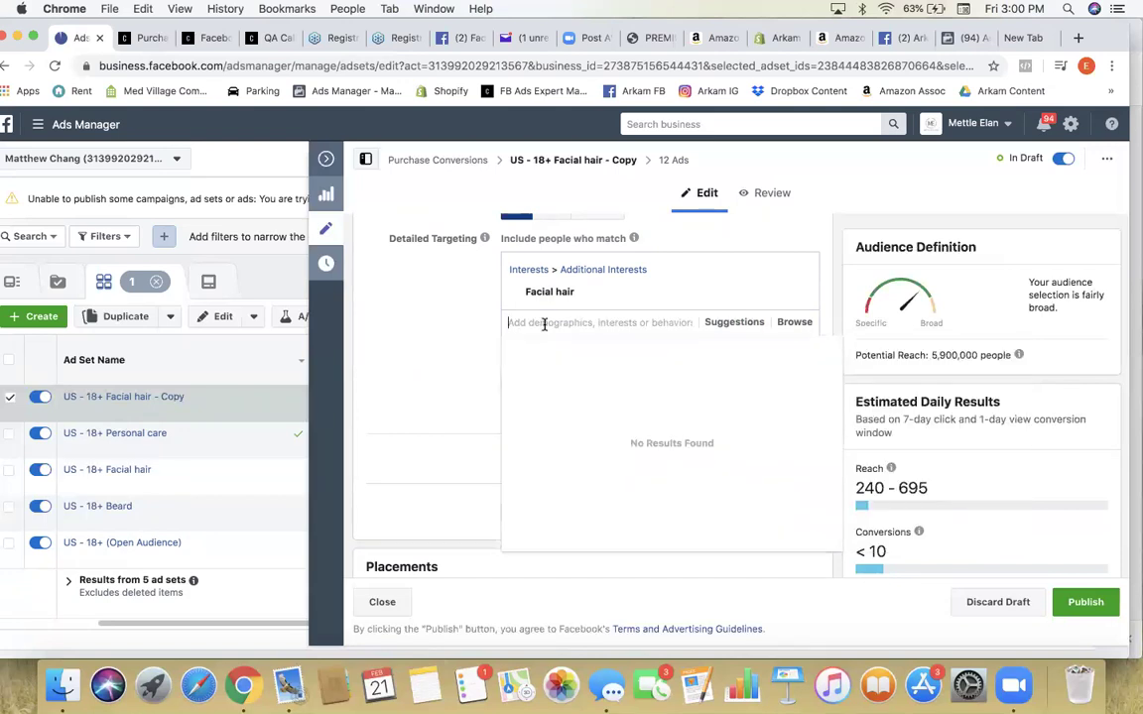
Step: Replace the Facial hair interest in the copied ad set's detailed targeting with the suggested Gillette (brand) interest
left_click(704, 323)
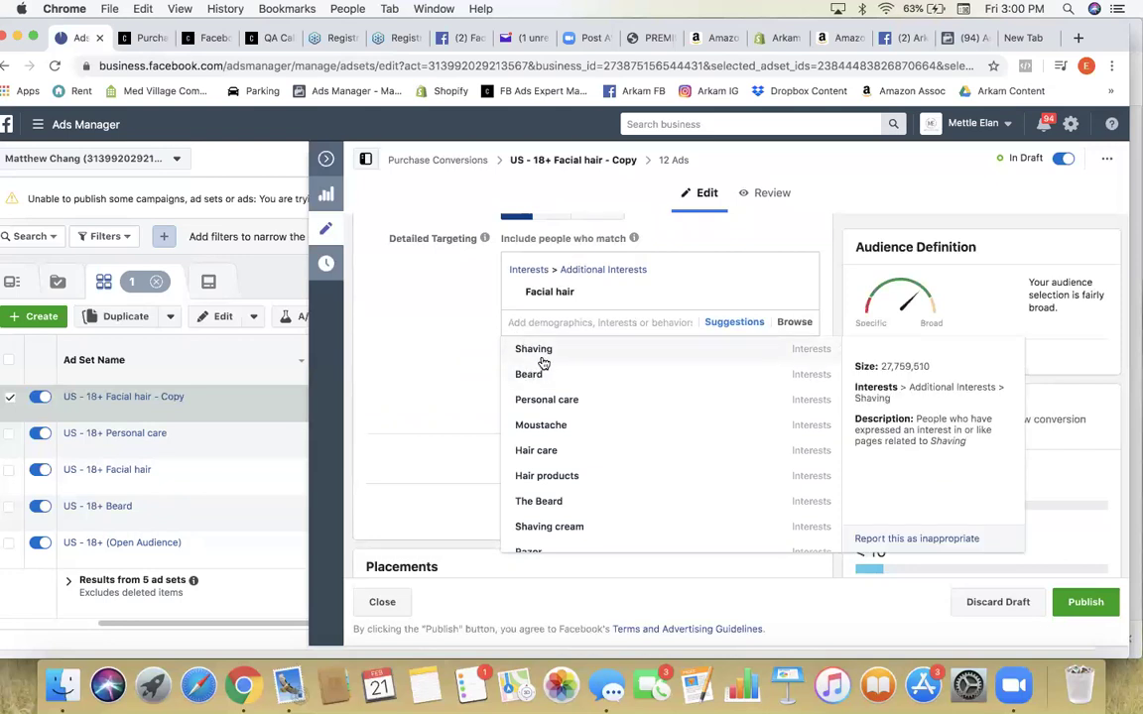
scroll(574, 361, "down", 2)
scroll(573, 361, "up", 2)
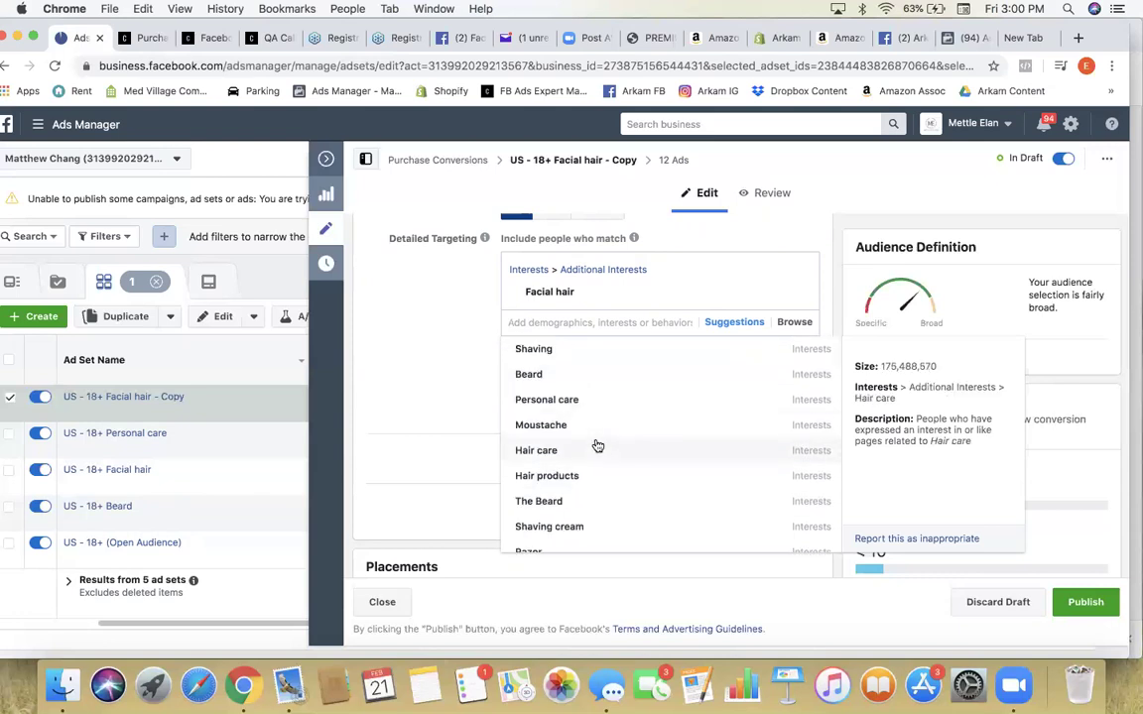
scroll(591, 387, "up", 1)
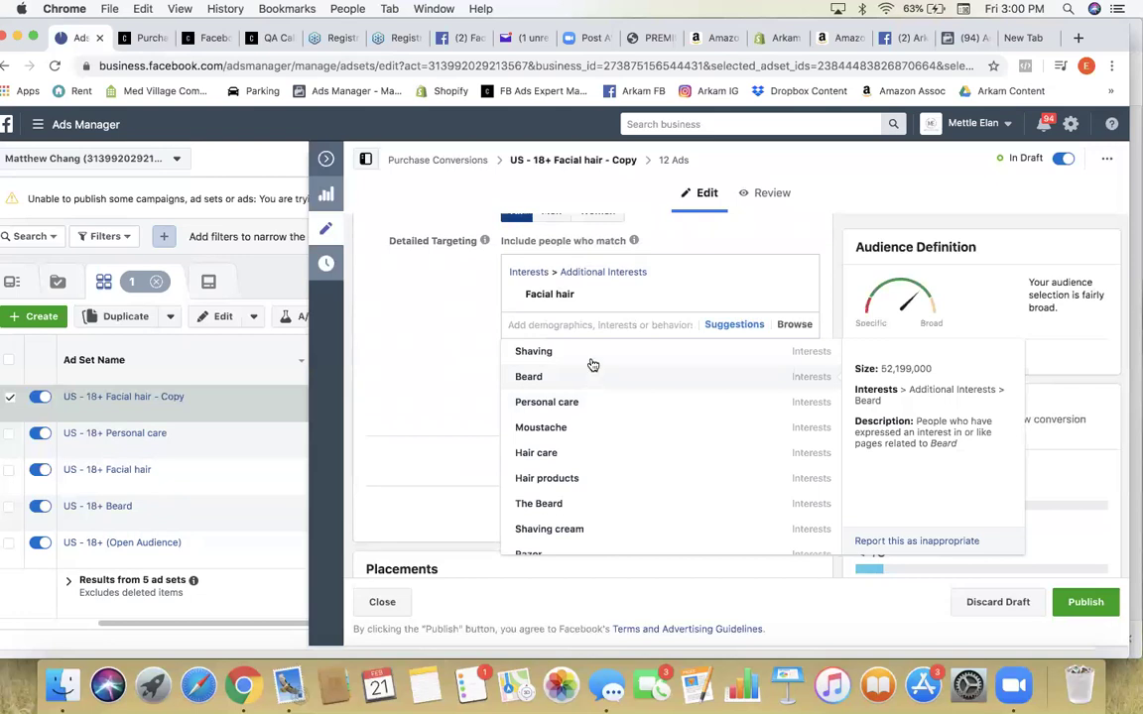
scroll(592, 363, "down", 2)
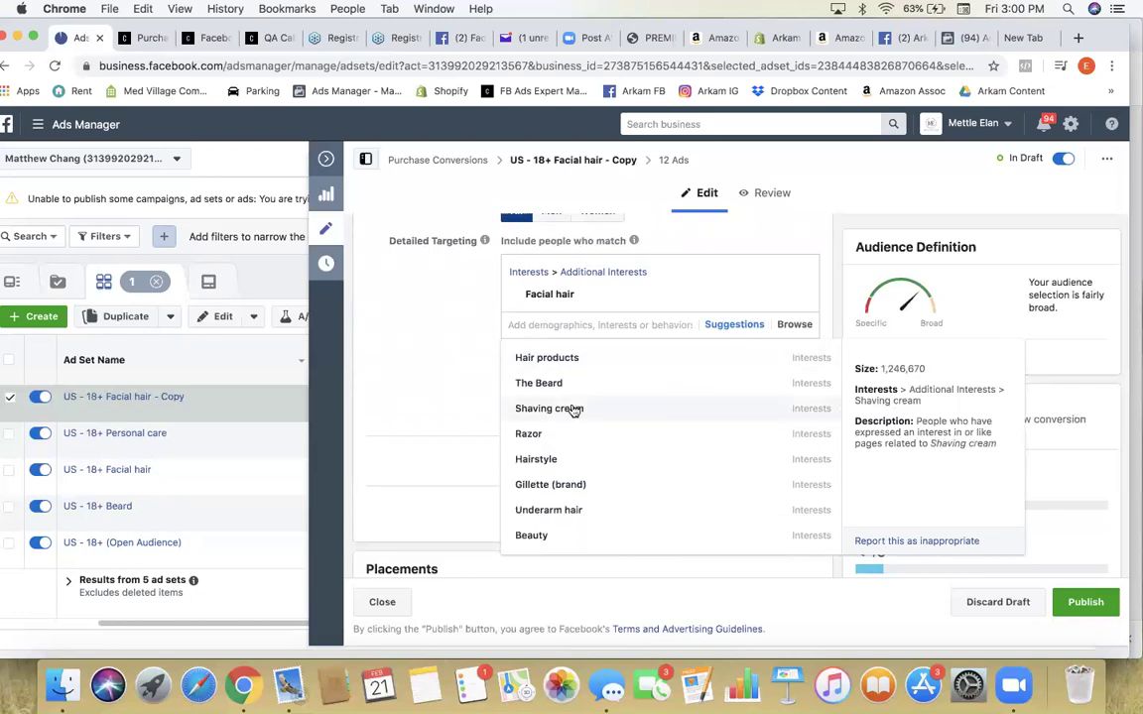
left_click(554, 488)
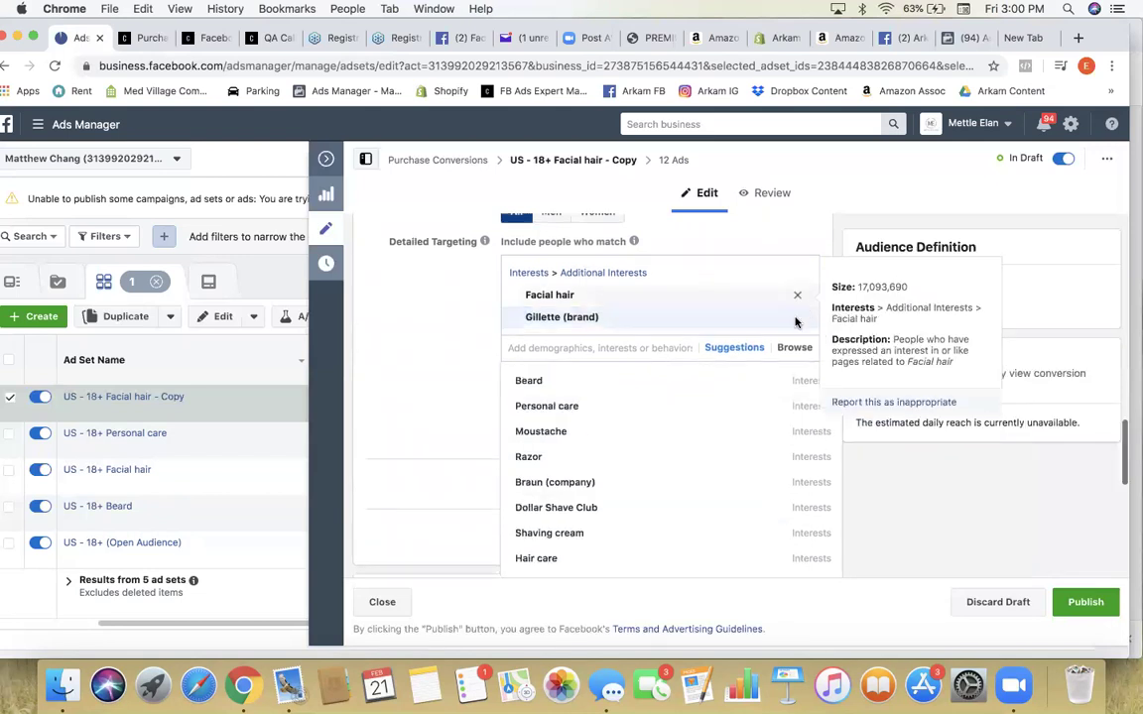
left_click(797, 296)
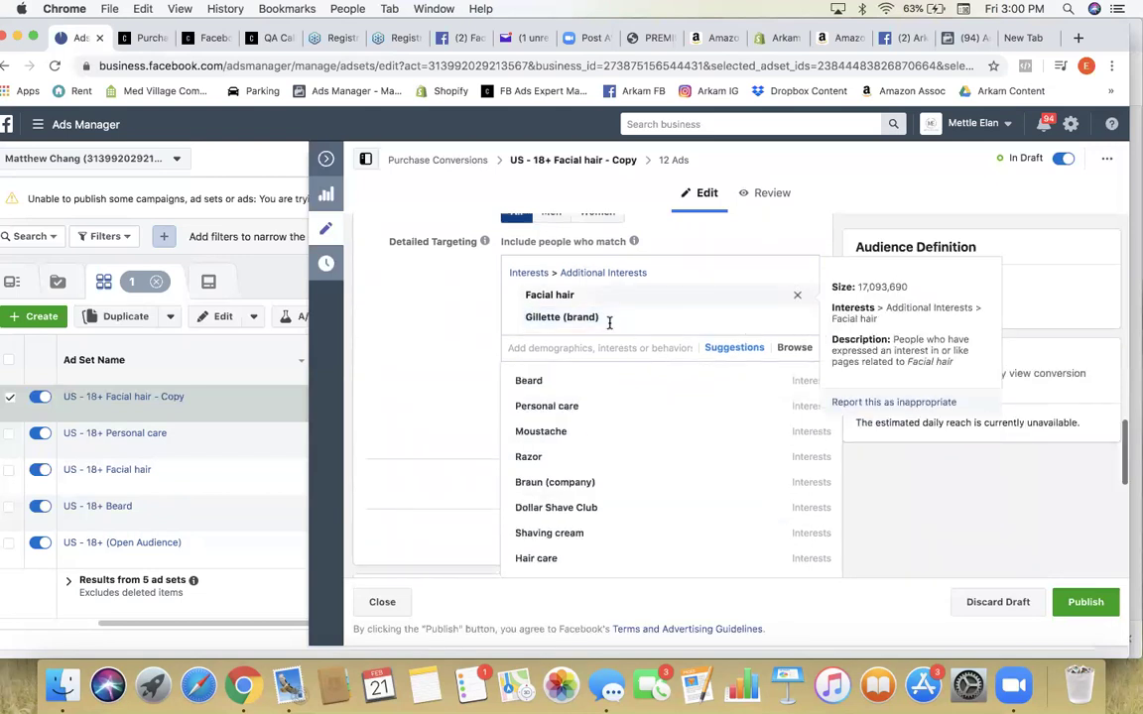
Step: Rename the US - 18+ Facial hair - Copy ad set to US - 18+ Gillette (brand), reusing the interest's name
left_click_drag(504, 299, 599, 296)
key("cmd+c")
left_click(540, 301)
scroll(571, 309, "up", 5)
scroll(570, 308, "up", 3)
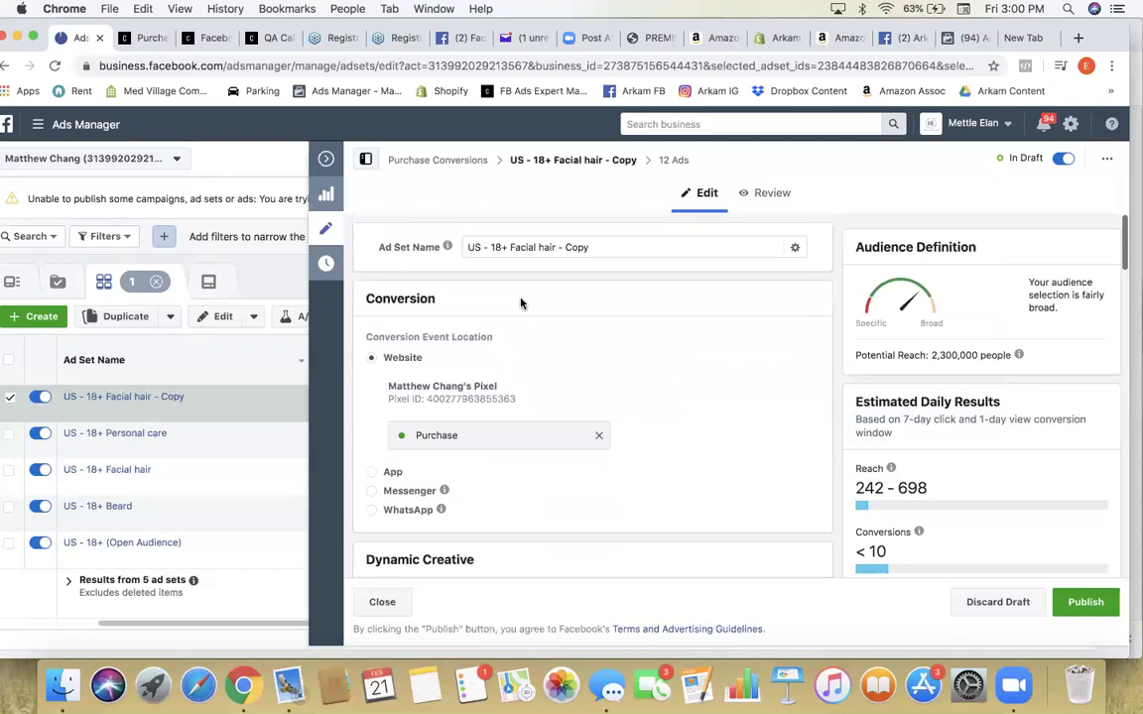
left_click_drag(592, 246, 508, 249)
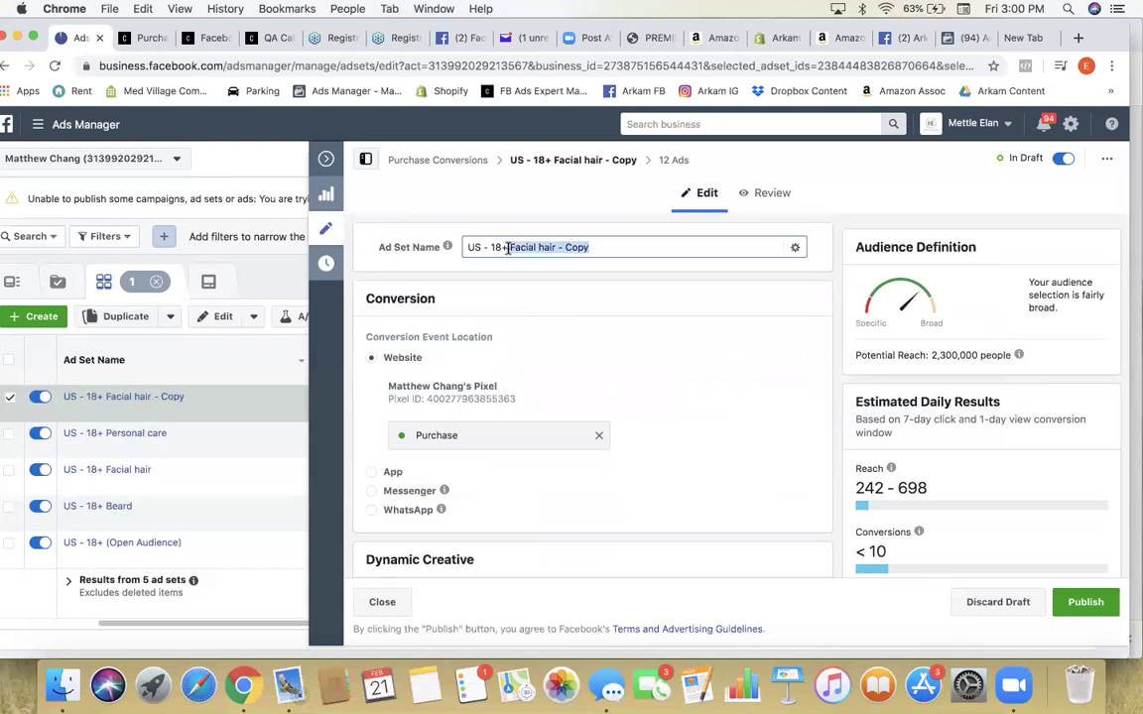
key("cmd+v")
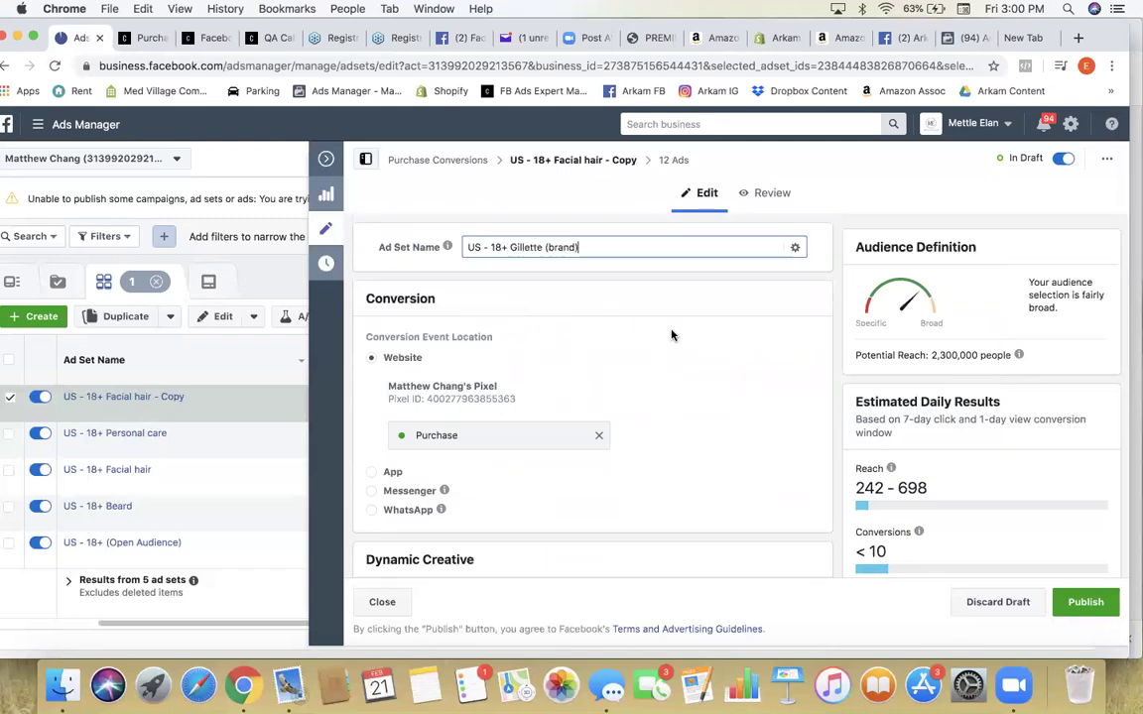
Step: Review the Gillette (brand) ad set's budget, schedule, conversion and audience settings
scroll(675, 340, "down", 3)
scroll(674, 341, "down", 10)
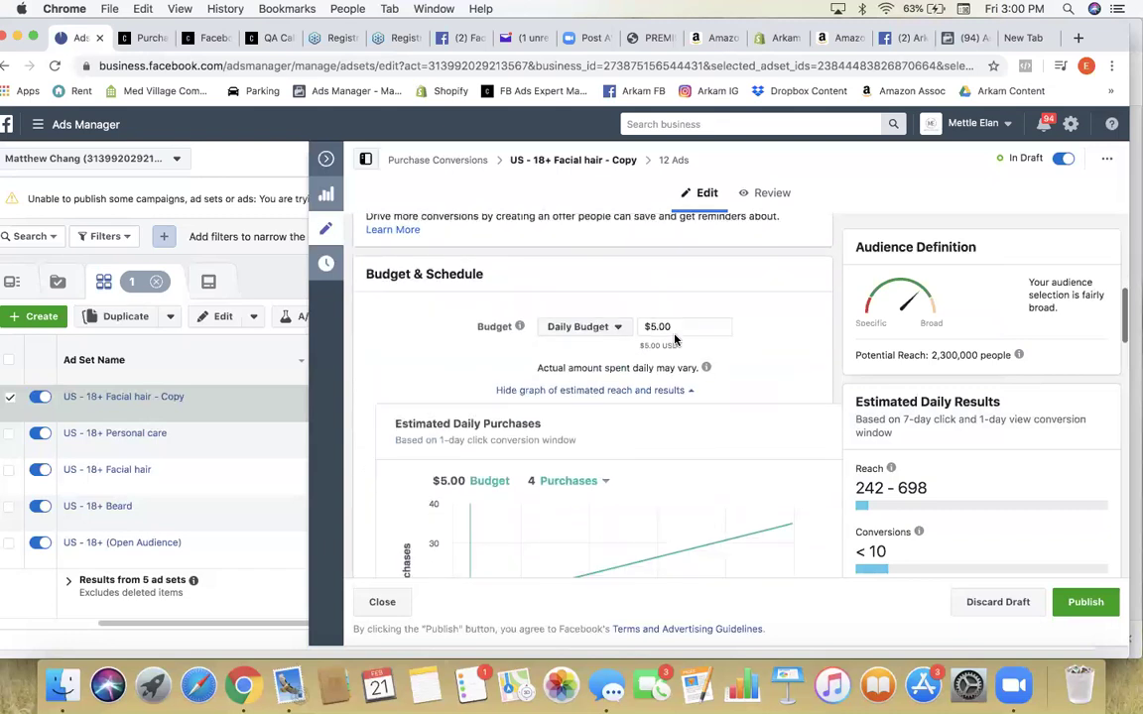
scroll(672, 340, "down", 5)
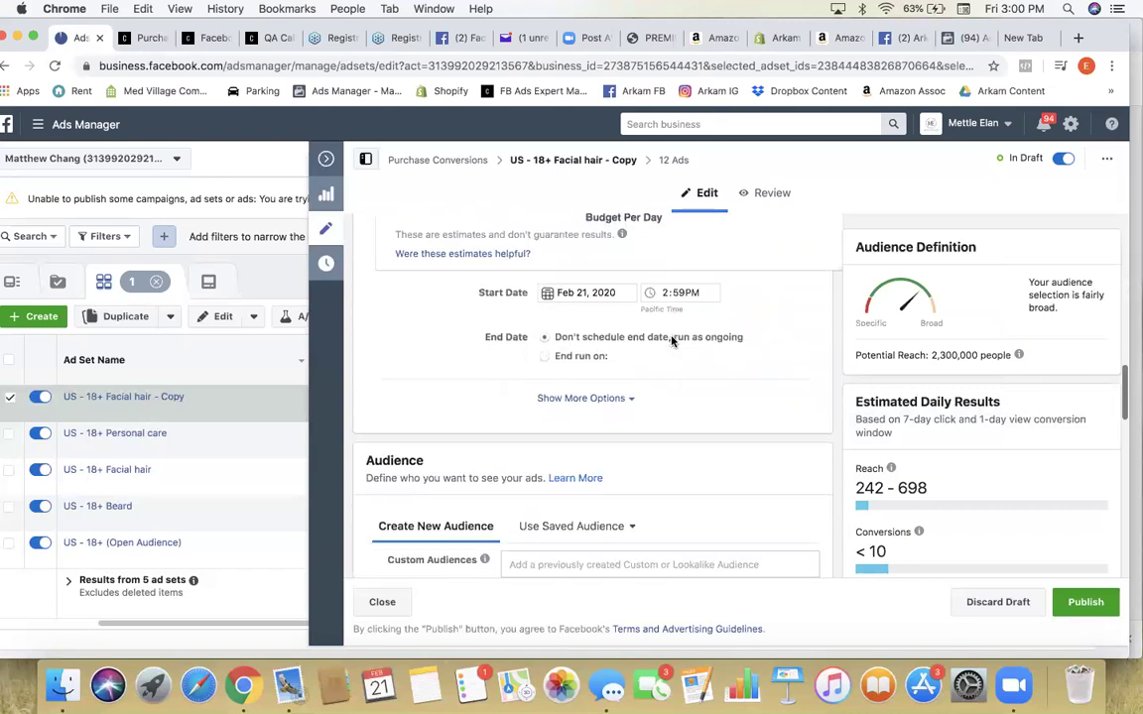
scroll(671, 347, "down", 5)
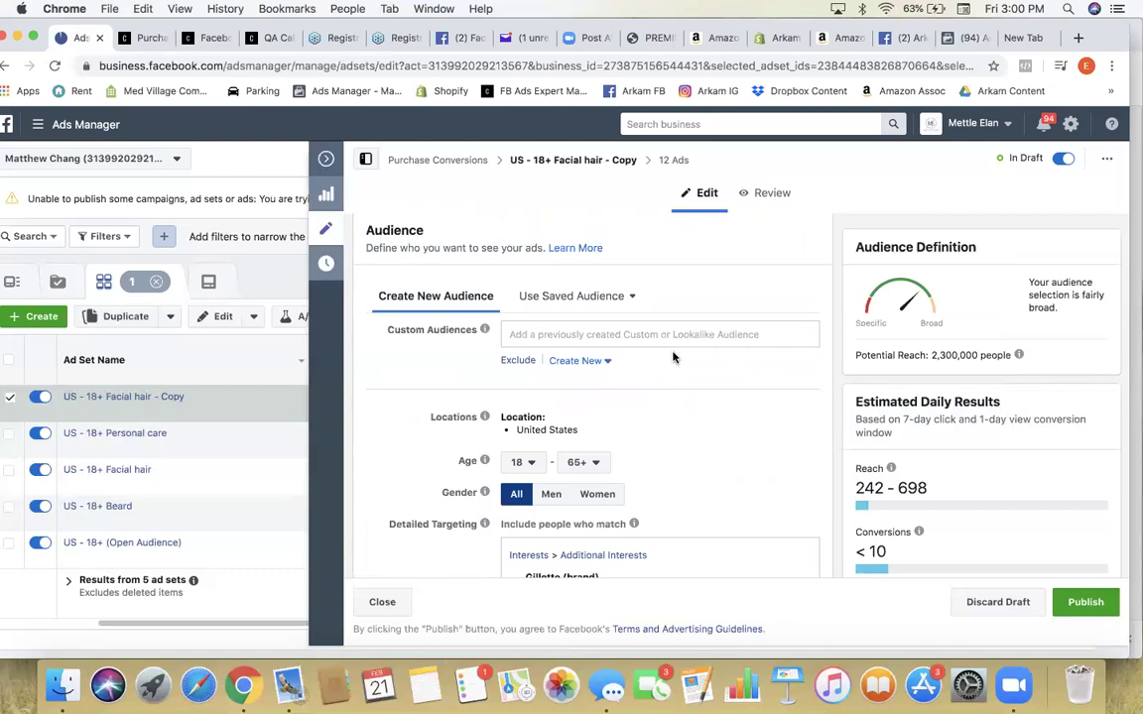
scroll(671, 359, "down", 3)
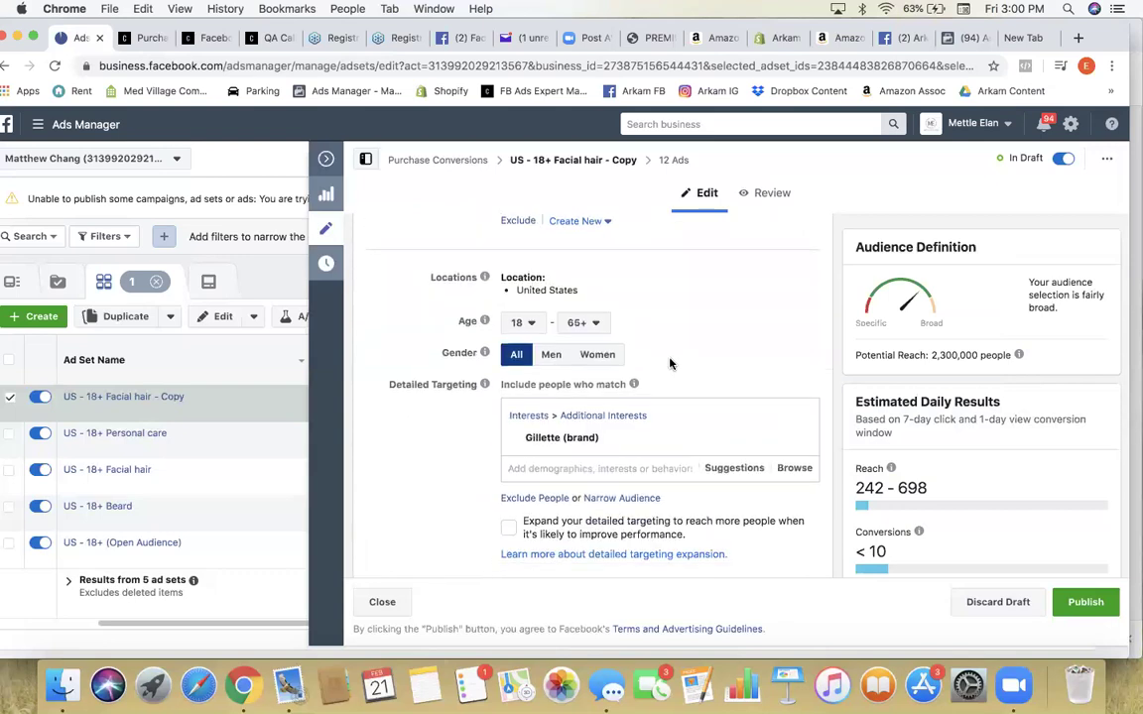
scroll(669, 364, "down", 1)
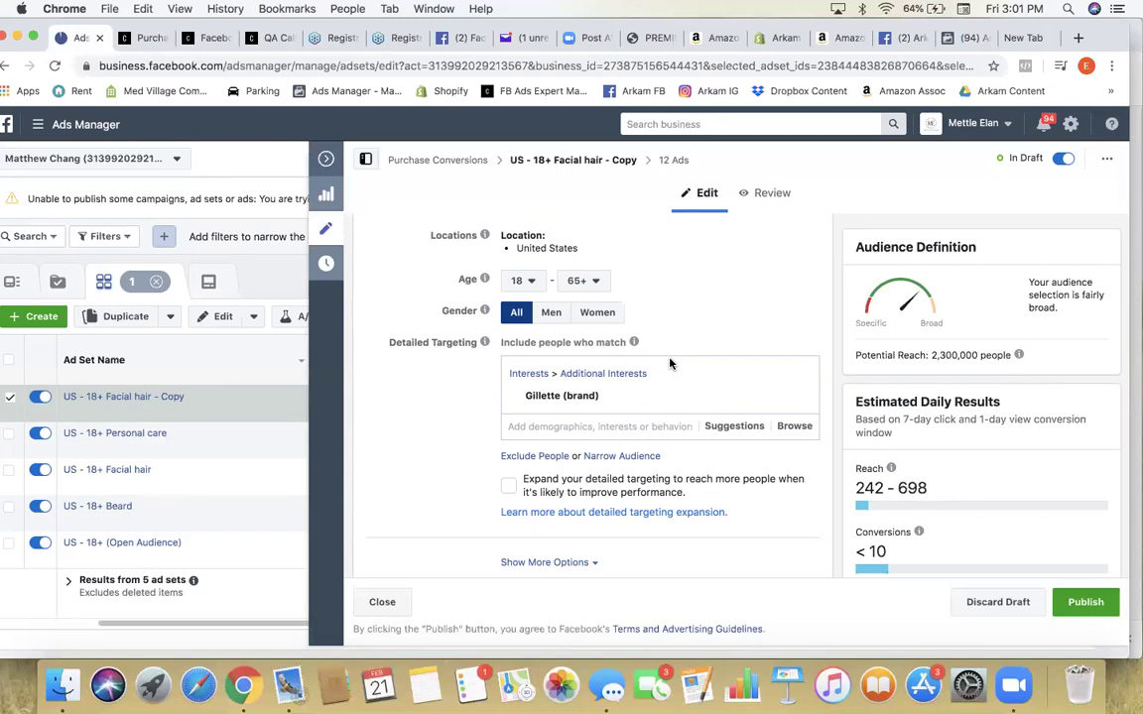
left_click_drag(600, 396, 523, 400)
scroll(524, 400, "up", 15)
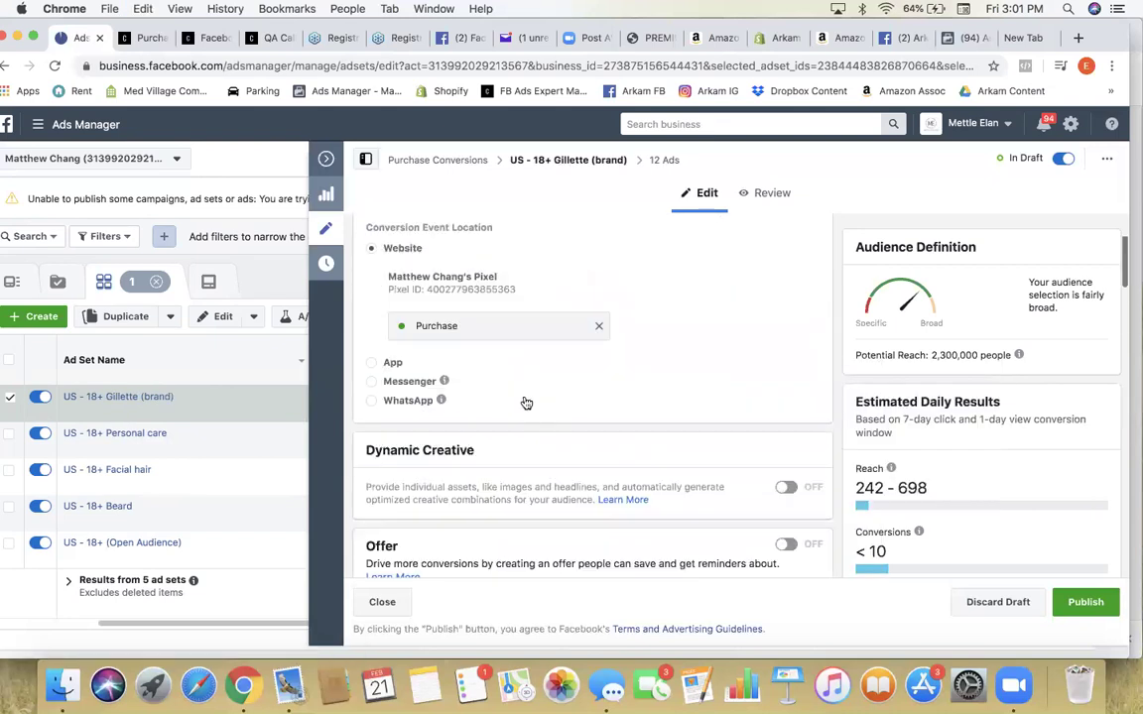
scroll(595, 268, "down", 6)
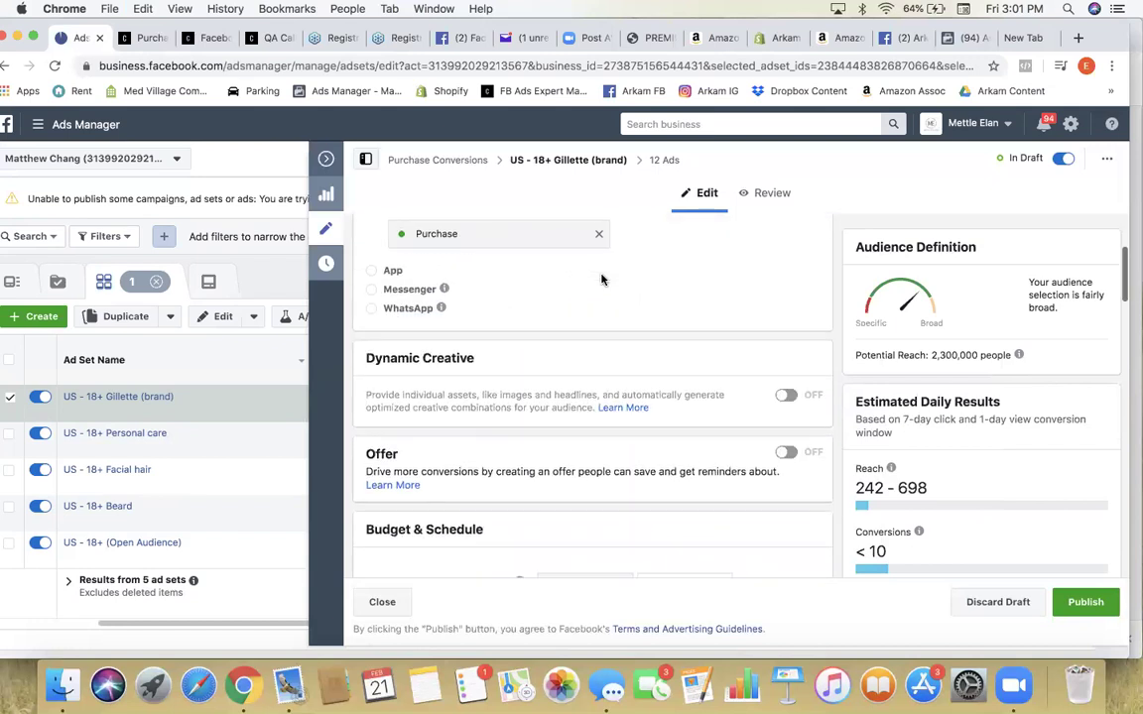
scroll(598, 283, "down", 3)
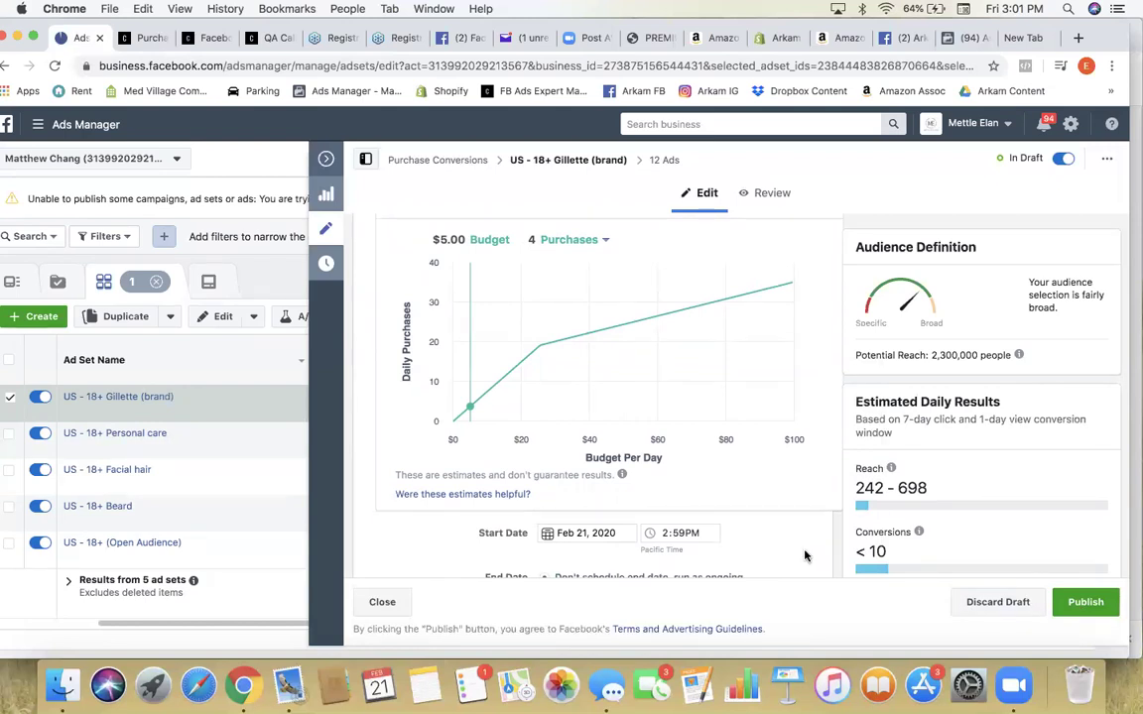
Step: Publish the US - 18+ Gillette (brand) ad set with its ads and collapse the editing pane
scroll(778, 533, "down", 2)
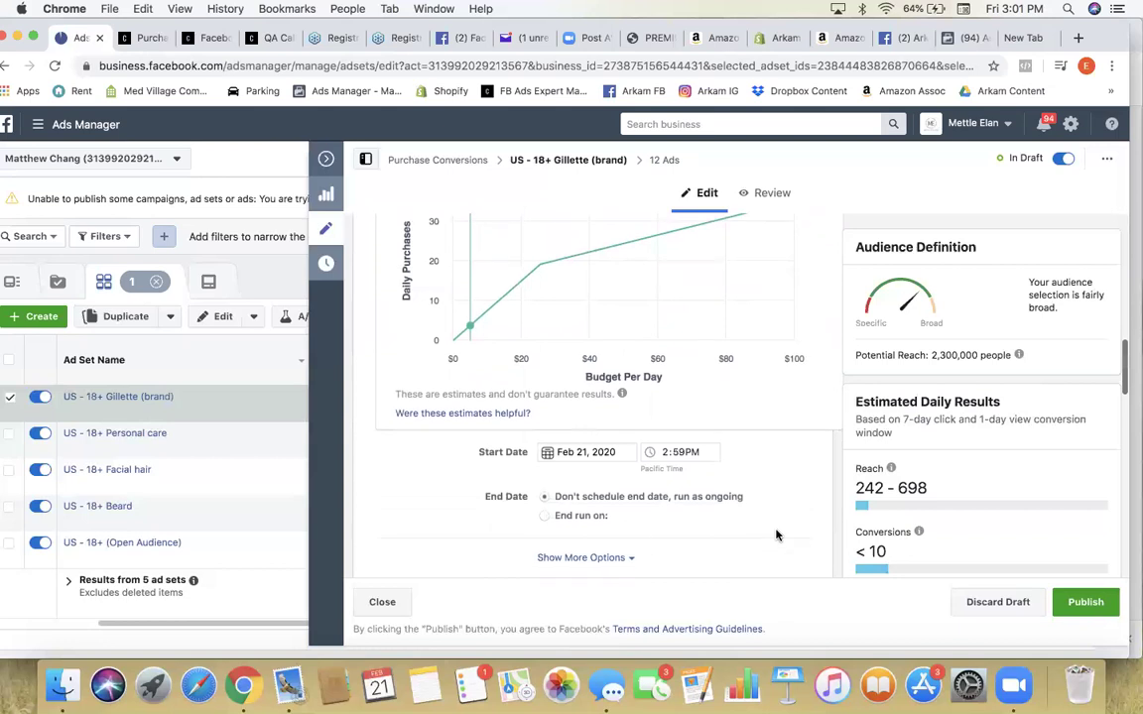
left_click(1085, 602)
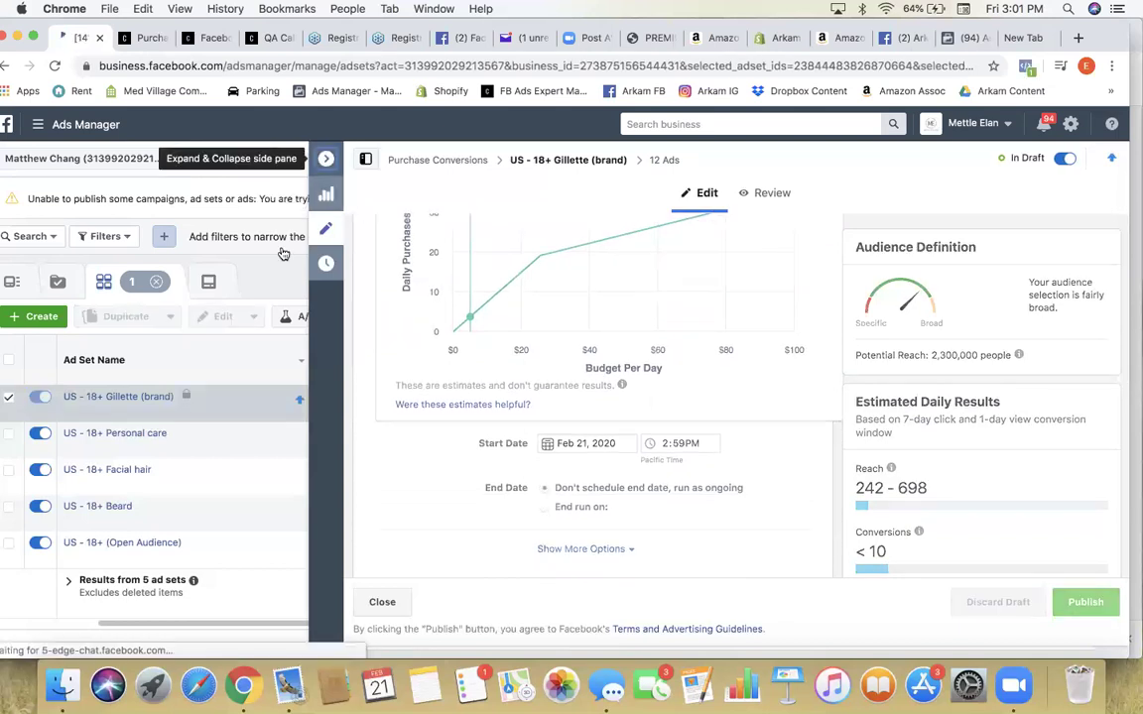
left_click(326, 159)
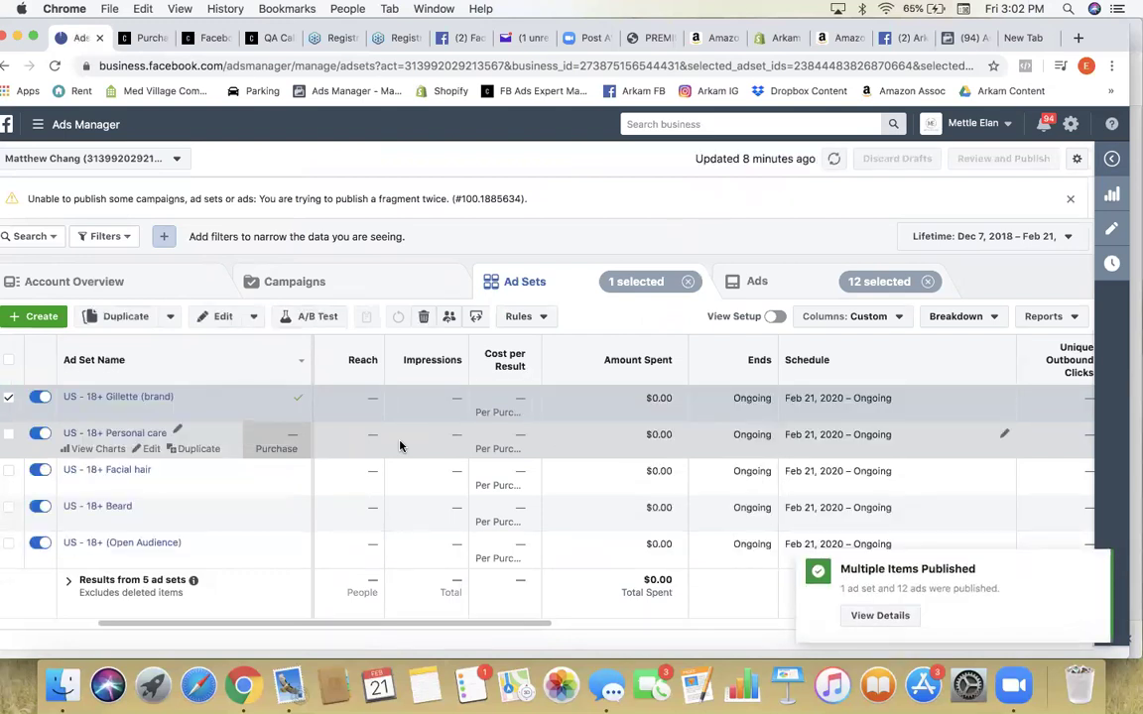
Step: Duplicate the US - 18+ Gillette (brand) ad set within the Purchase Conversions campaign
scroll(403, 444, "left", 2)
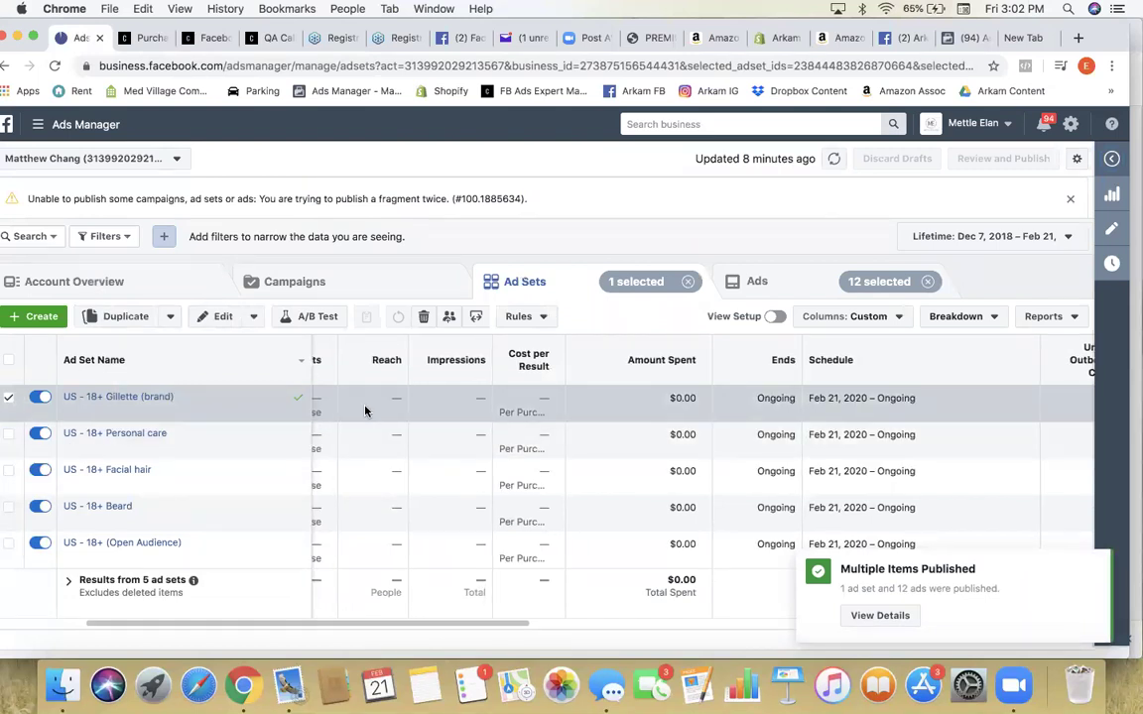
scroll(214, 419, "left", 3)
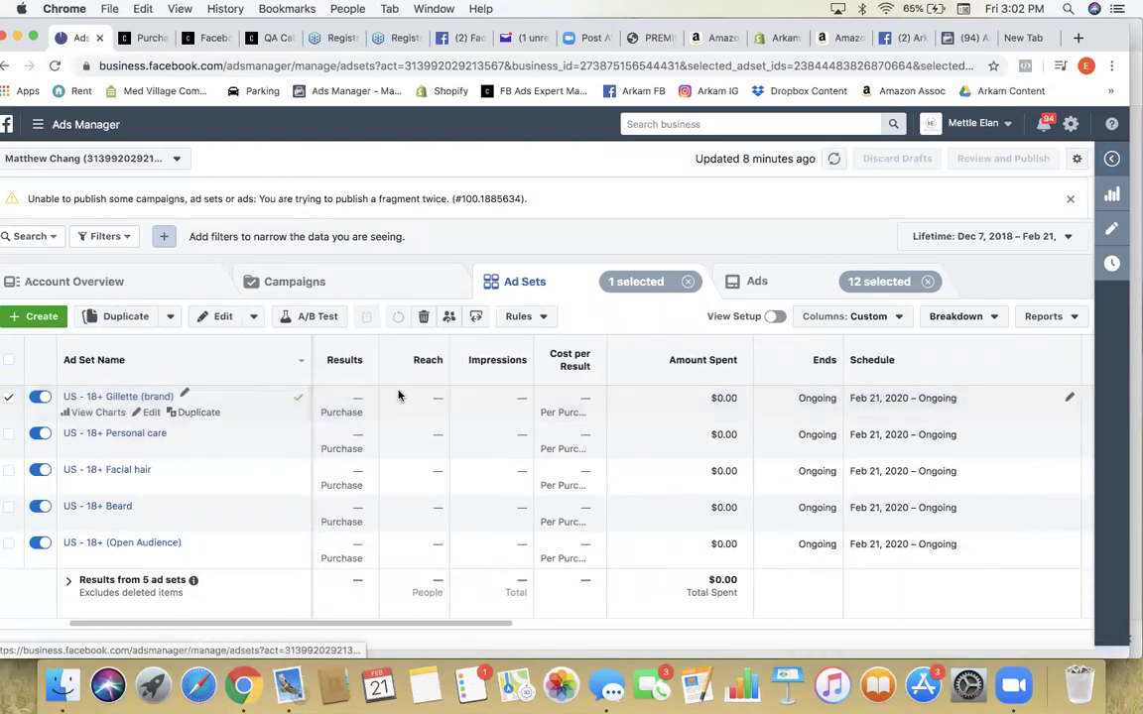
left_click(198, 412)
left_click(751, 498)
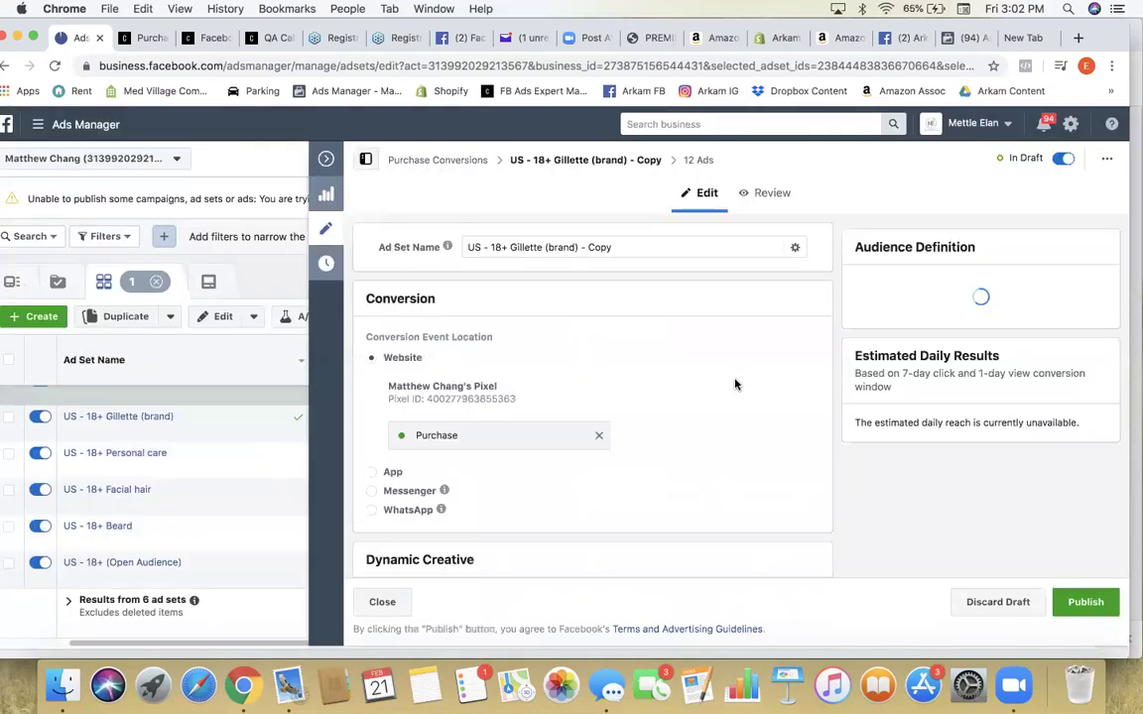
Step: Look through the suggested interests for the copied ad set, then replace its Gillette (brand) interest with Beard oil
scroll(695, 392, "down", 15)
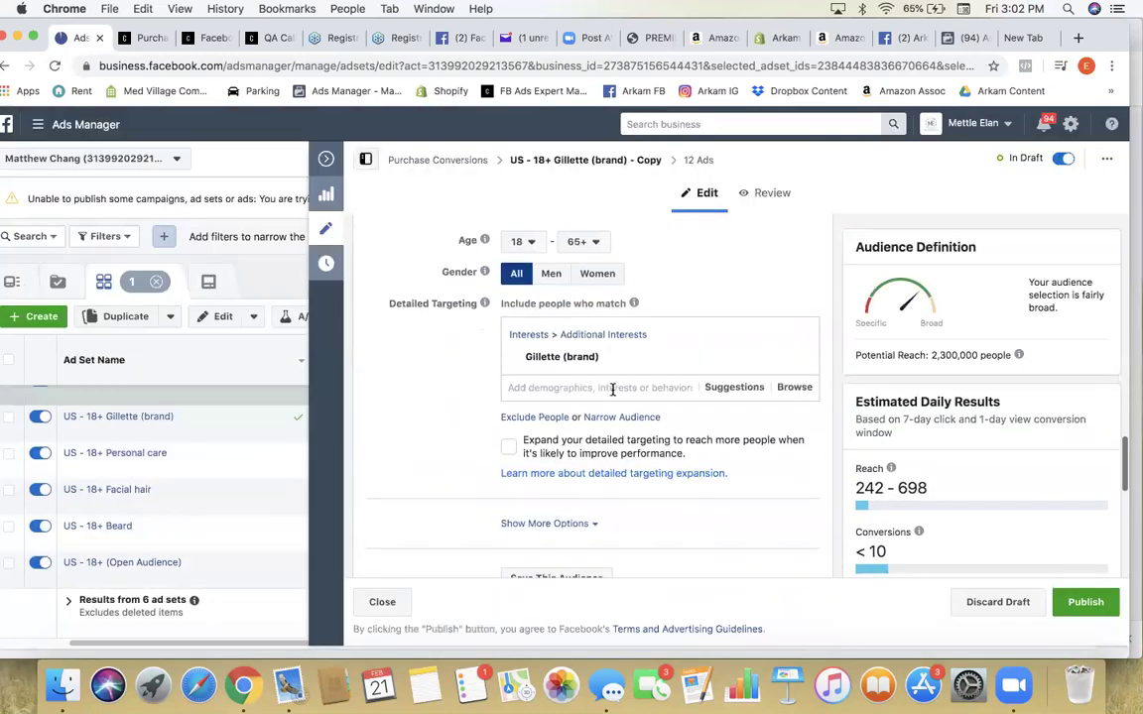
left_click(726, 373)
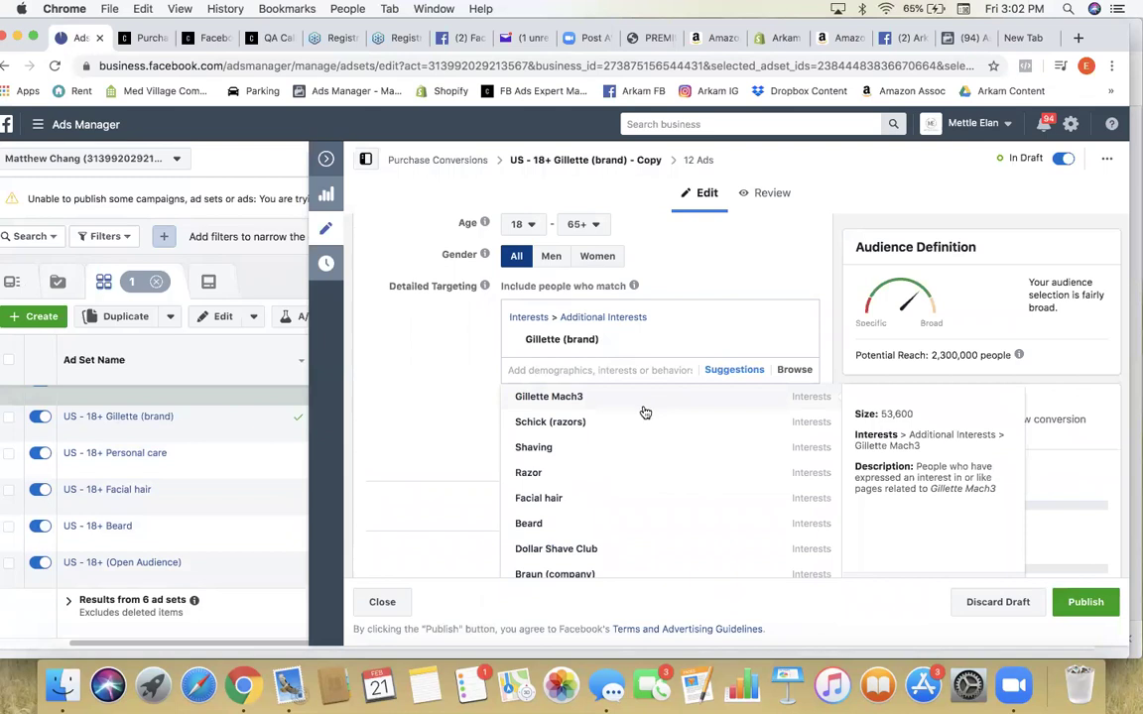
scroll(593, 481, "down", 2)
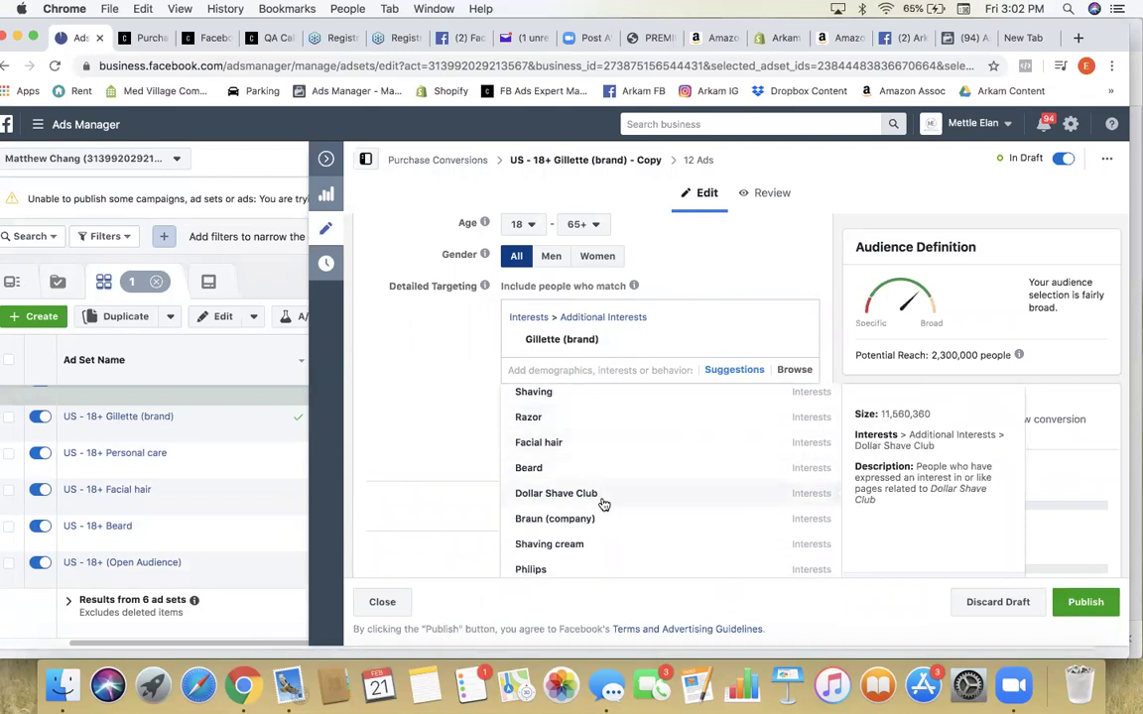
scroll(602, 503, "down", 2)
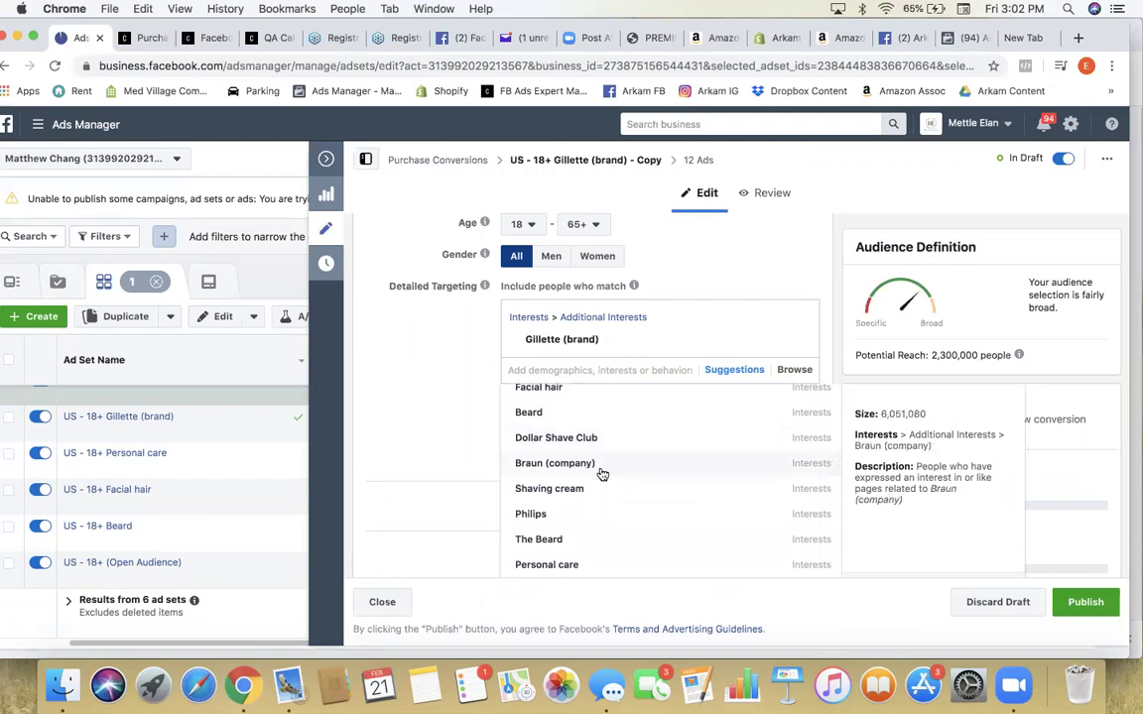
scroll(645, 540, "down", 3)
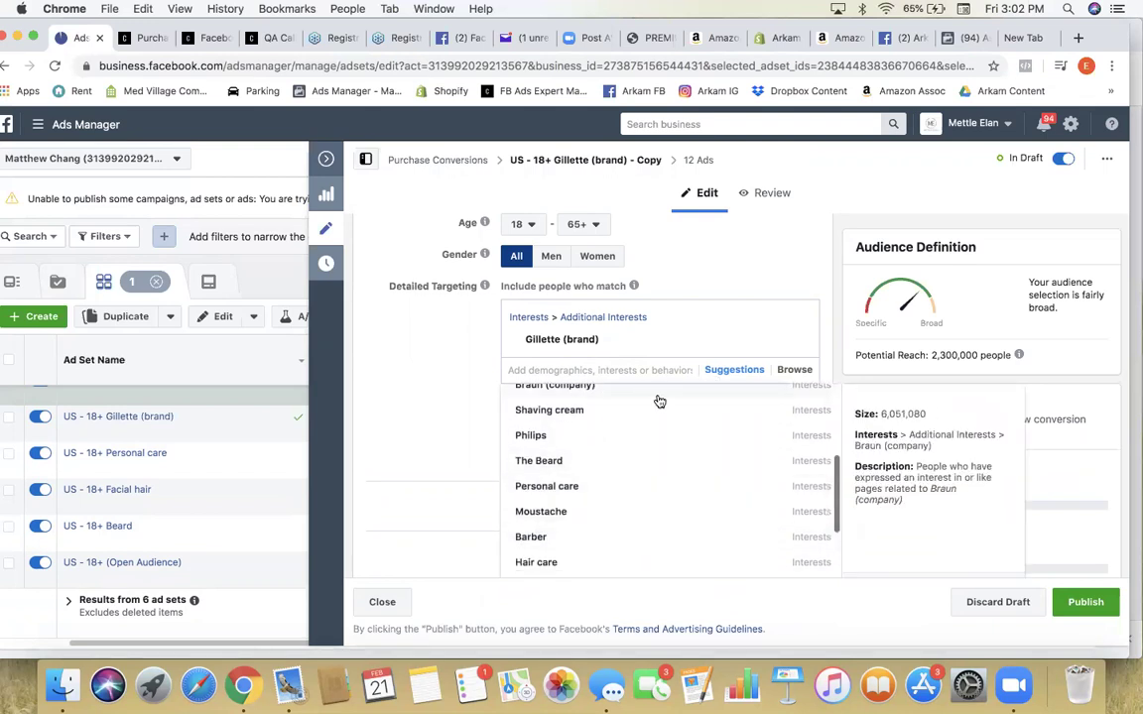
left_click(798, 341)
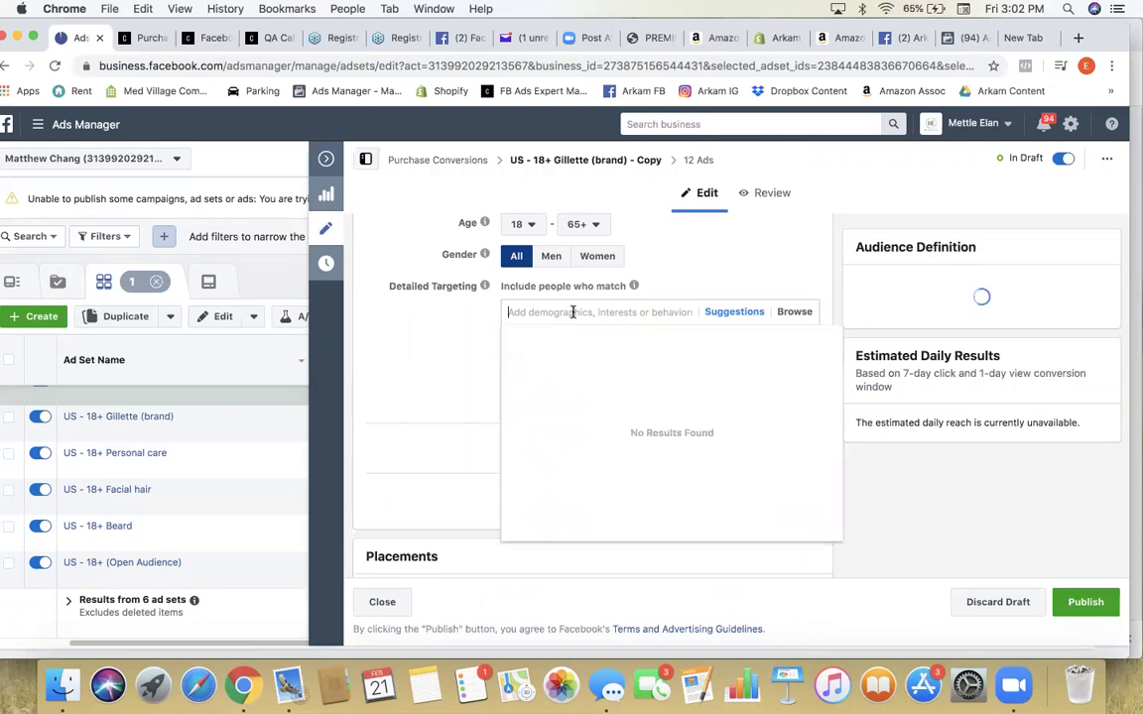
type("bea")
type("t")
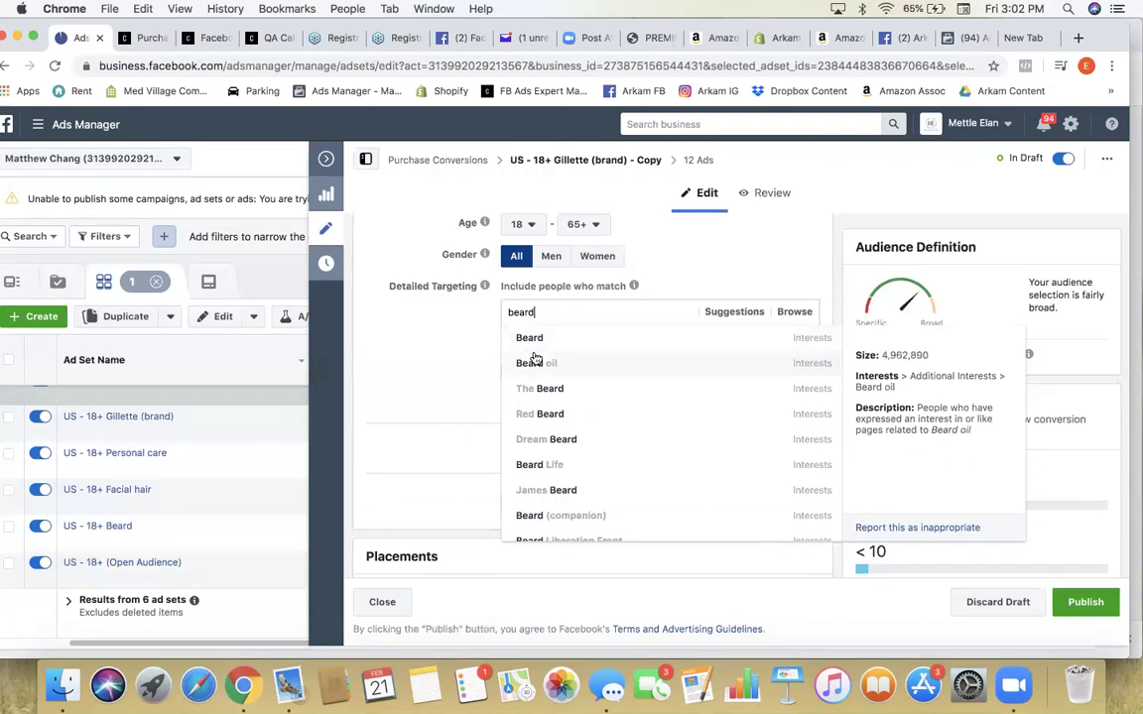
left_click(531, 363)
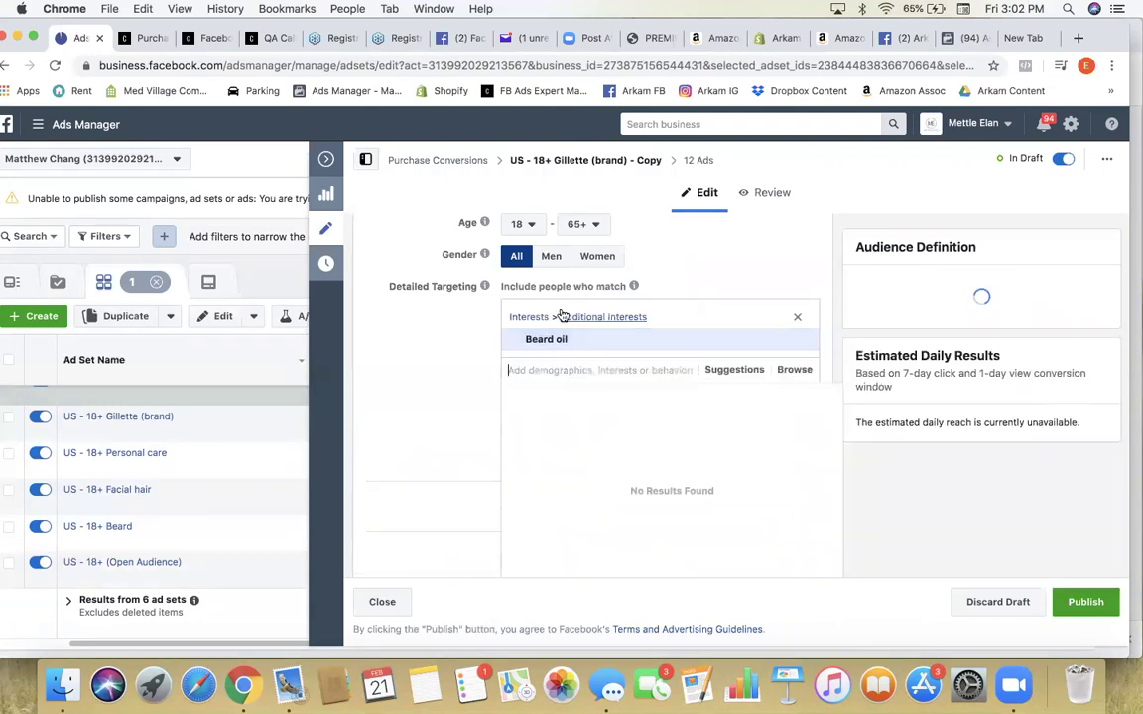
Step: Rename the US - 18+ Gillette (brand) - Copy ad set to US - 18+ Beard oil, reusing the interest's name
triple_click(524, 341)
key("super+c")
scroll(526, 340, "up", 10)
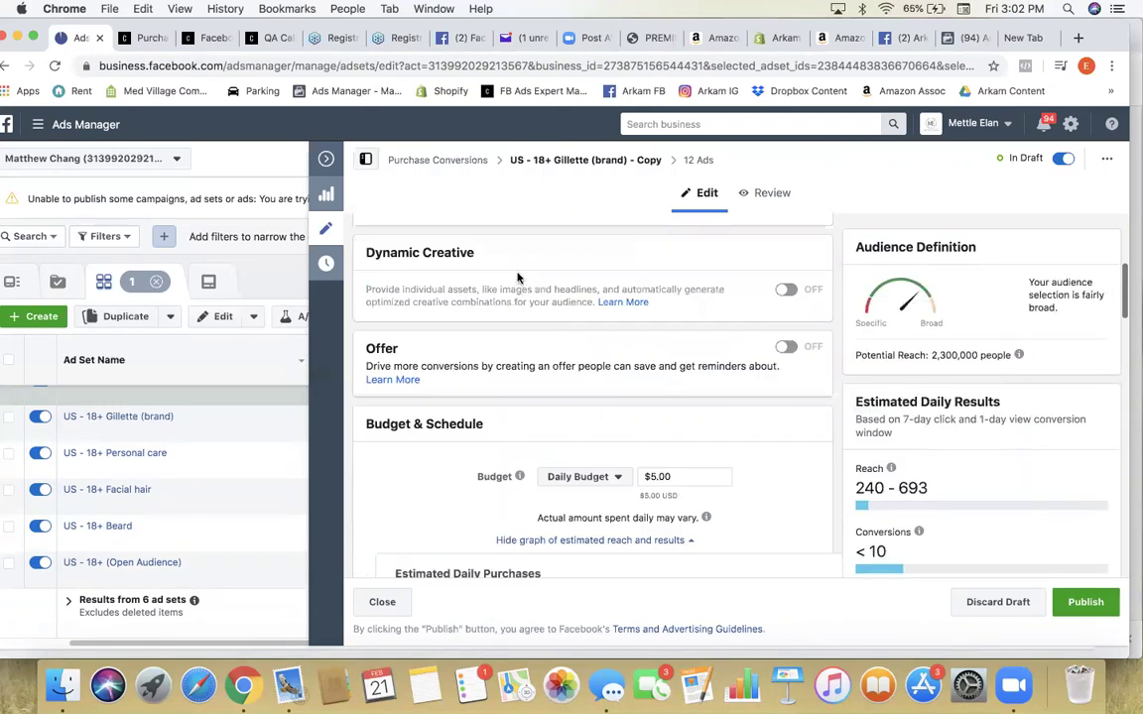
left_click_drag(635, 246, 508, 250)
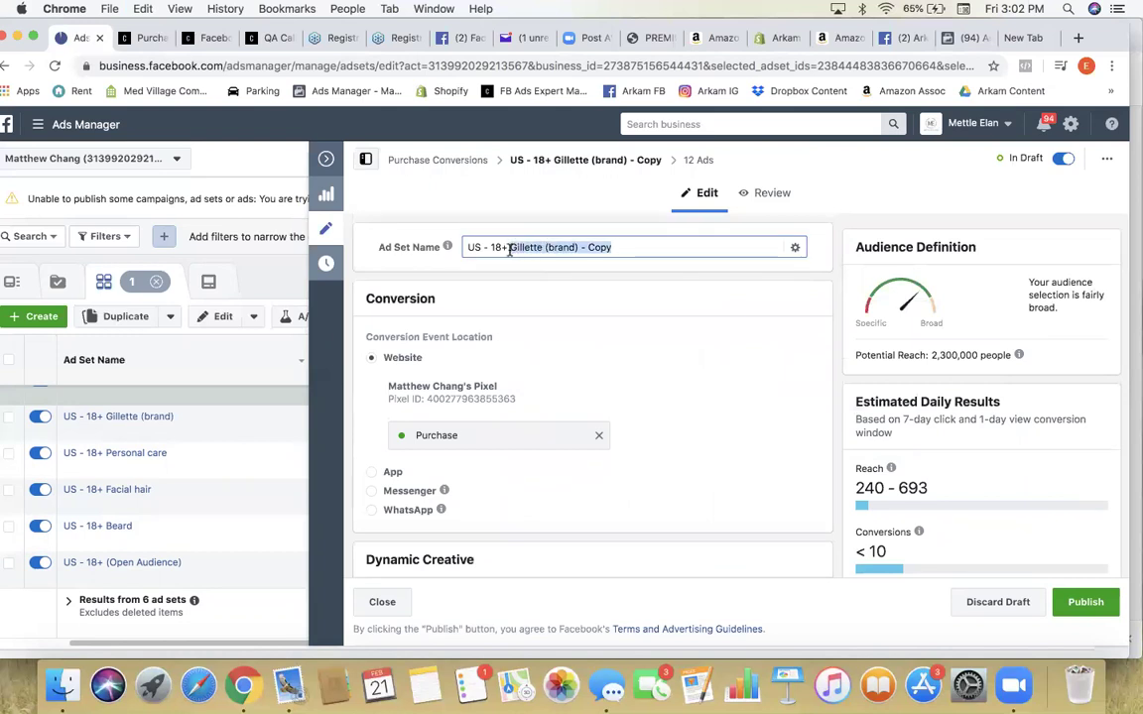
key("super+v")
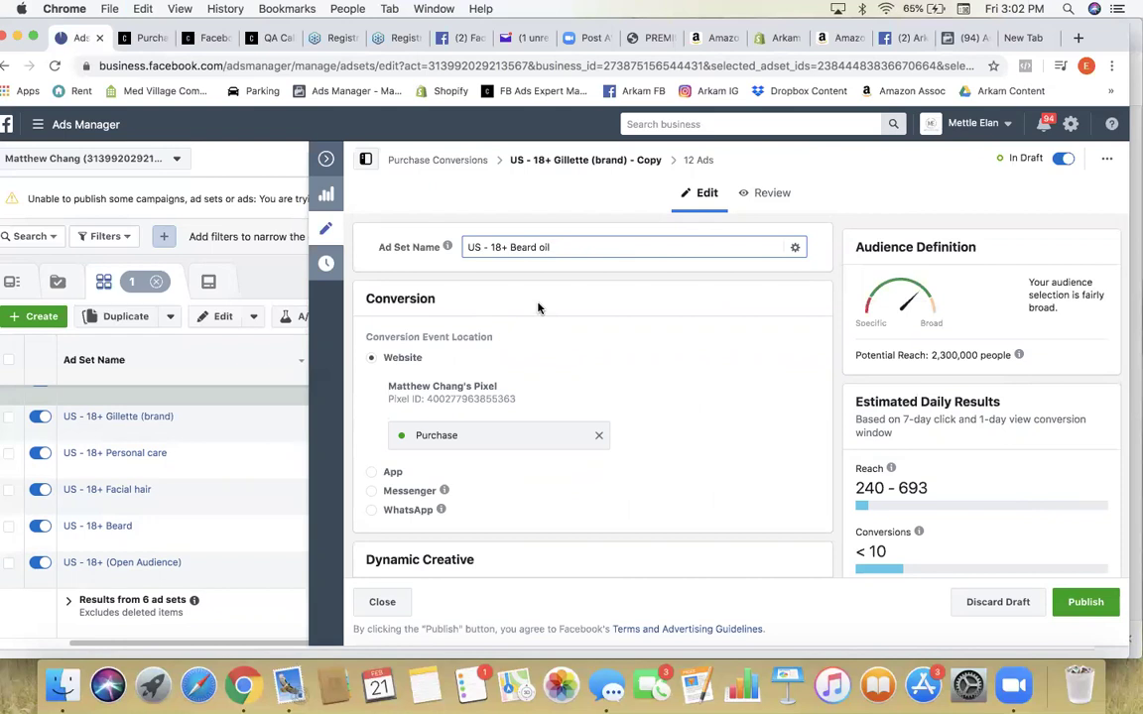
Step: Review the Beard oil ad set's schedule, audience, placement and delivery settings and publish it
scroll(572, 300, "down", 15)
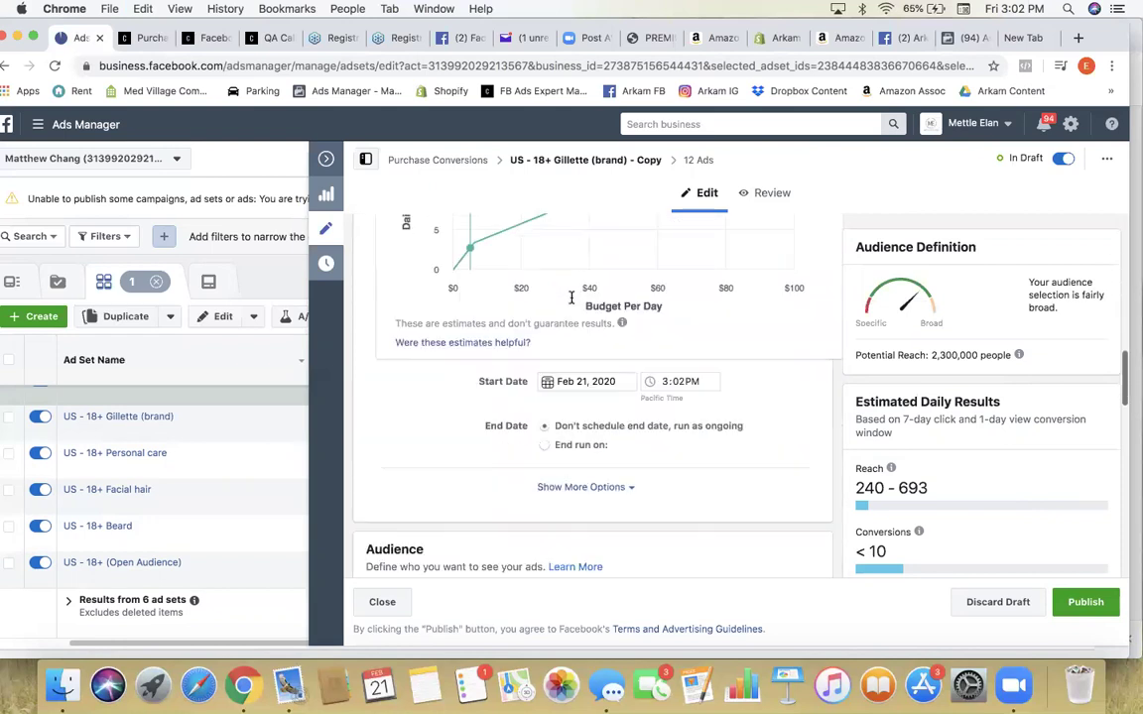
scroll(572, 302, "down", 3)
scroll(567, 301, "up", 18)
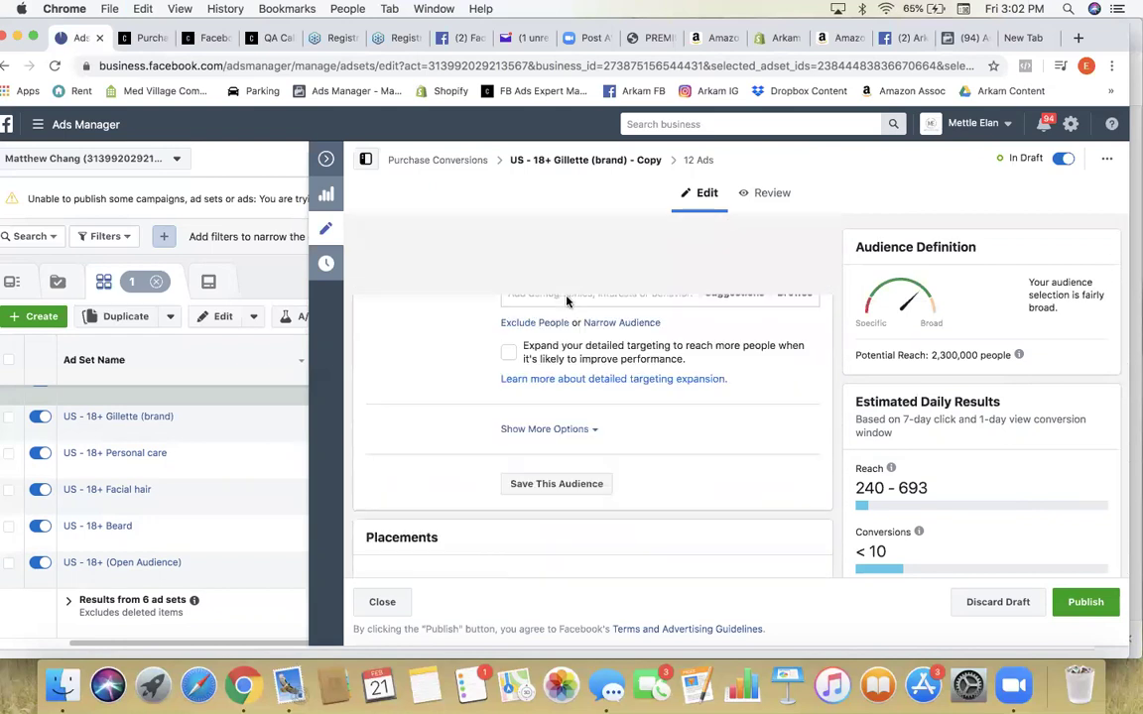
scroll(566, 301, "down", 15)
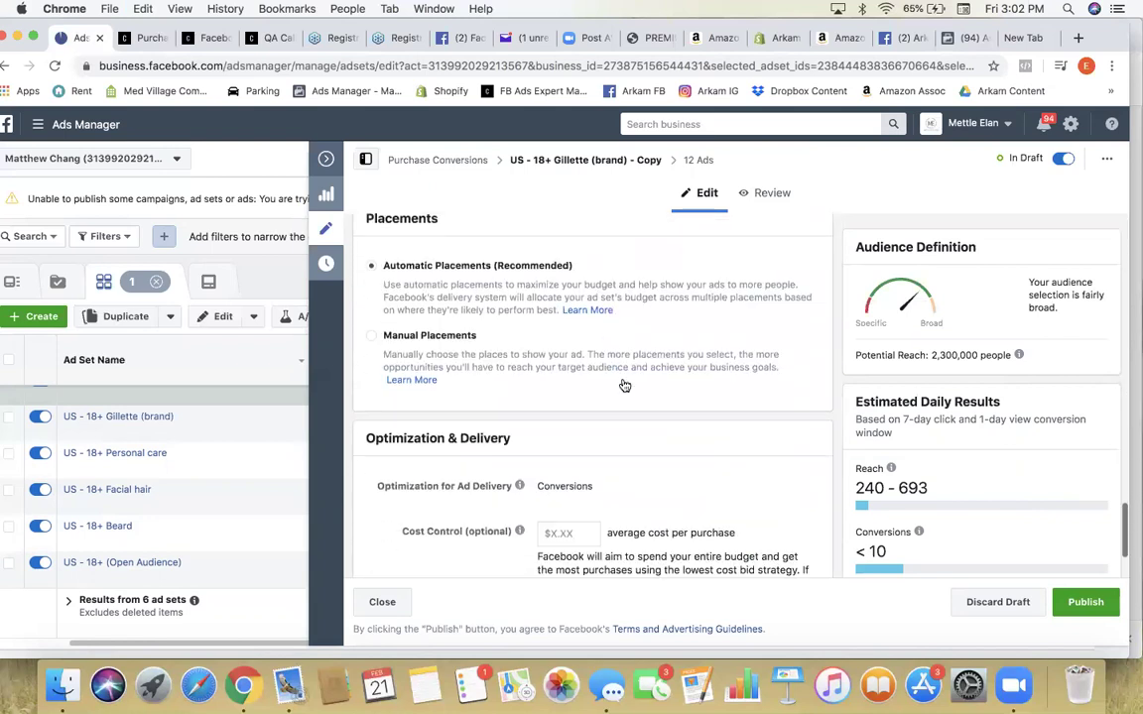
scroll(934, 476, "down", 4)
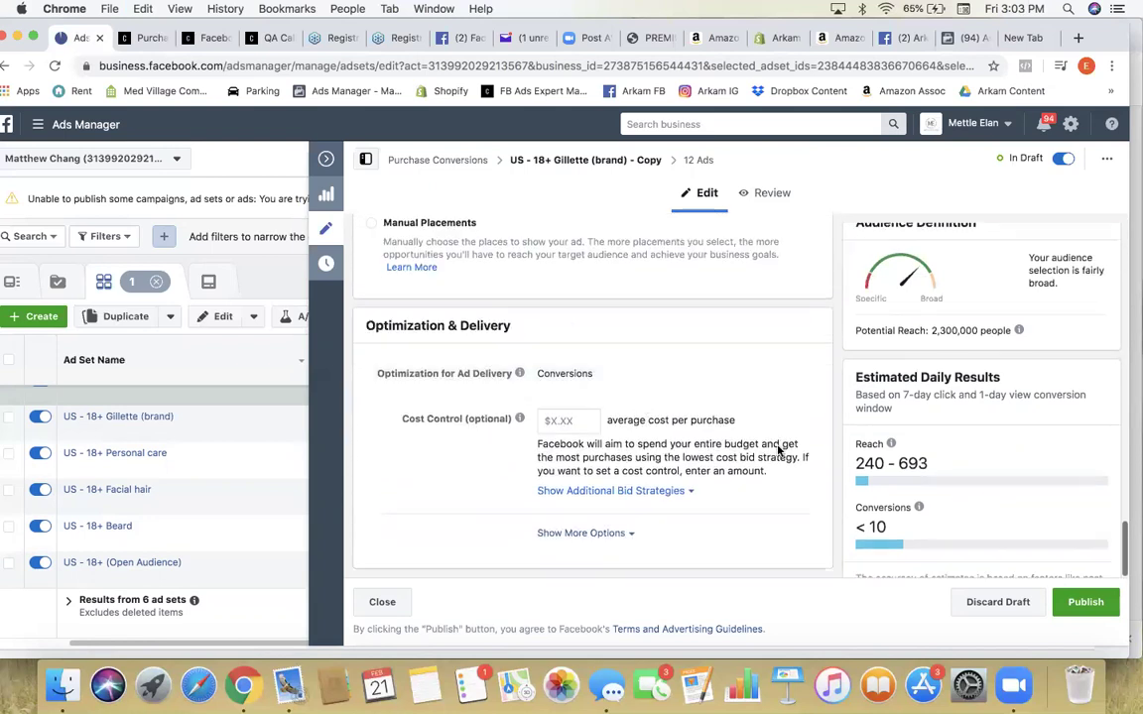
left_click(1083, 602)
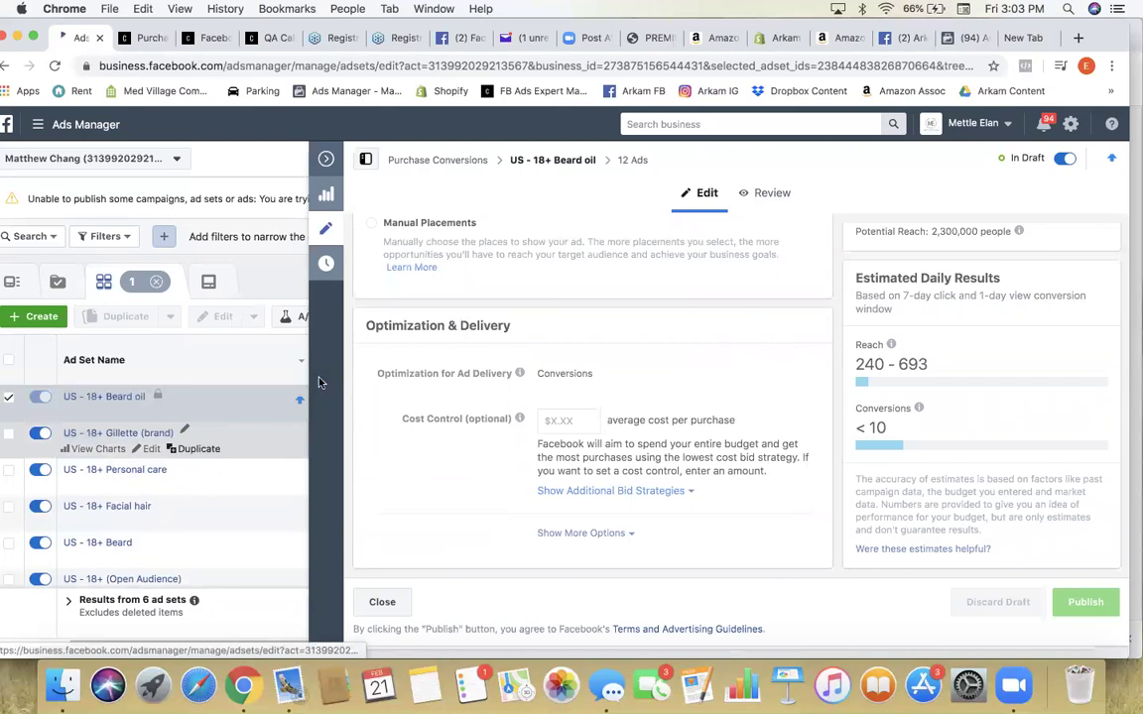
Step: Duplicate the US - 18+ Gillette (brand) ad set once more into its original campaign and remove the Gillette (brand) interest from the copy
left_click(199, 448)
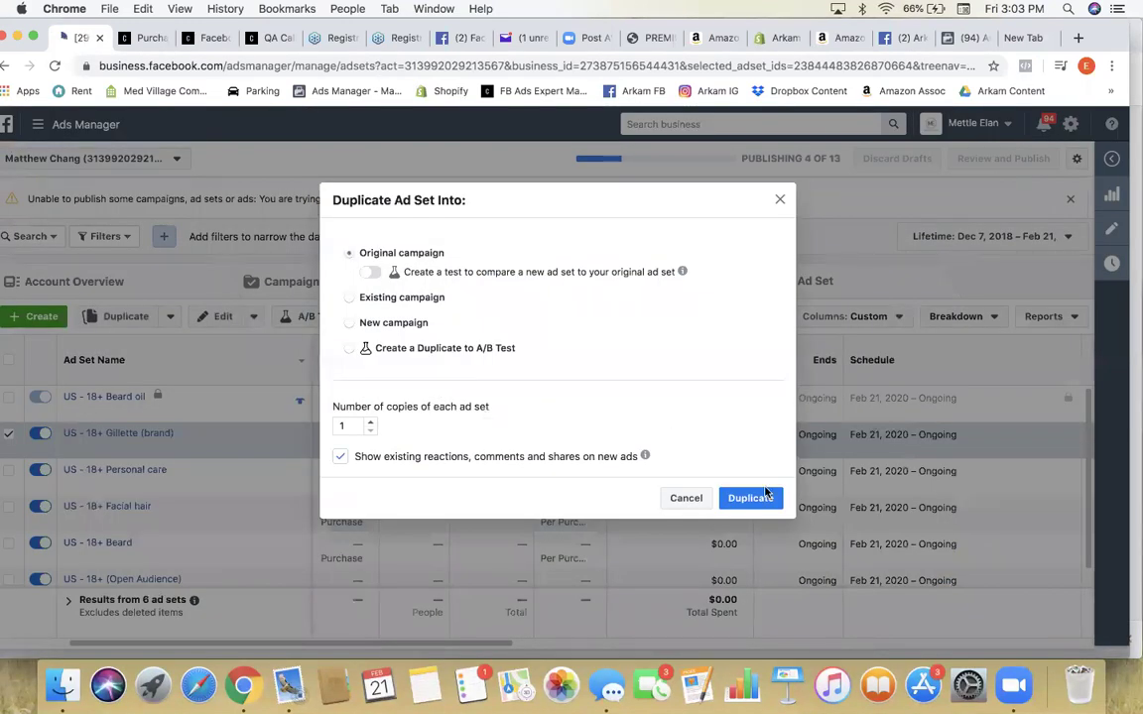
left_click(761, 496)
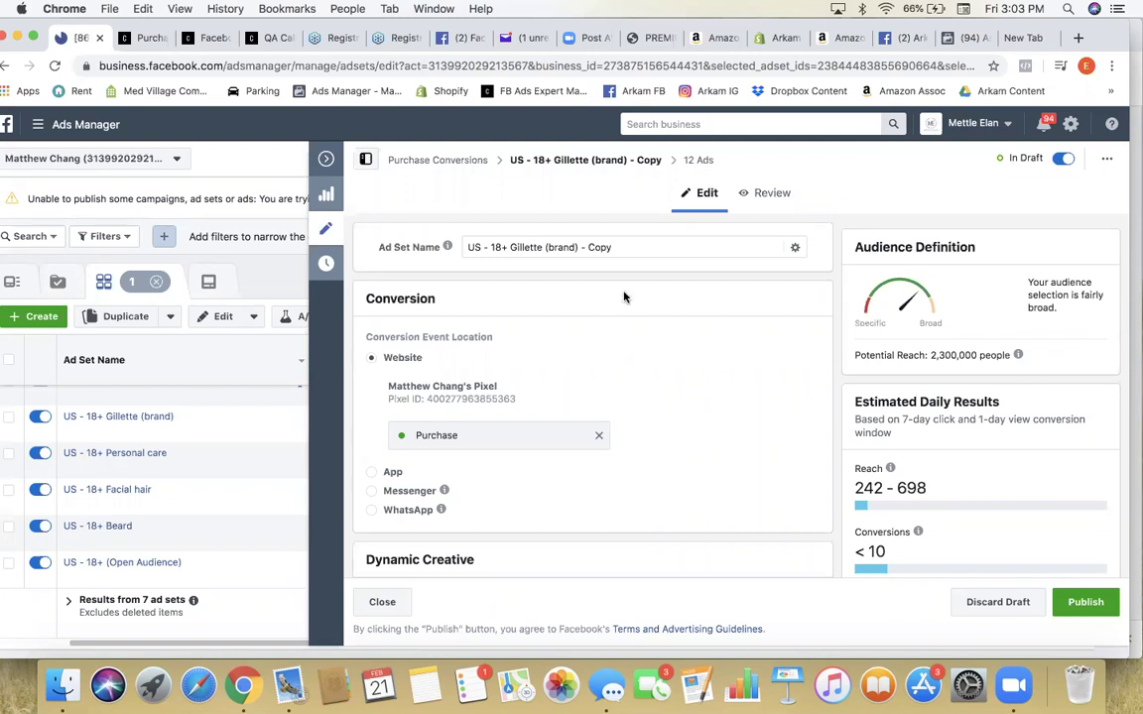
scroll(624, 296, "down", 5)
scroll(623, 296, "down", 6)
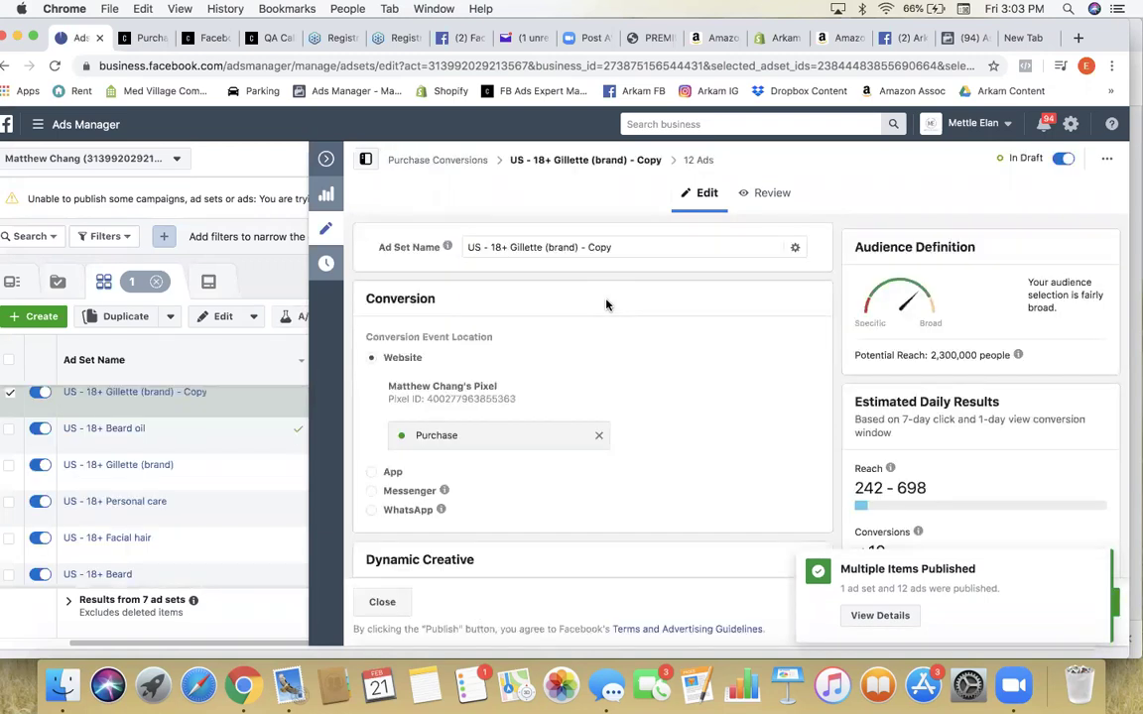
scroll(607, 305, "down", 10)
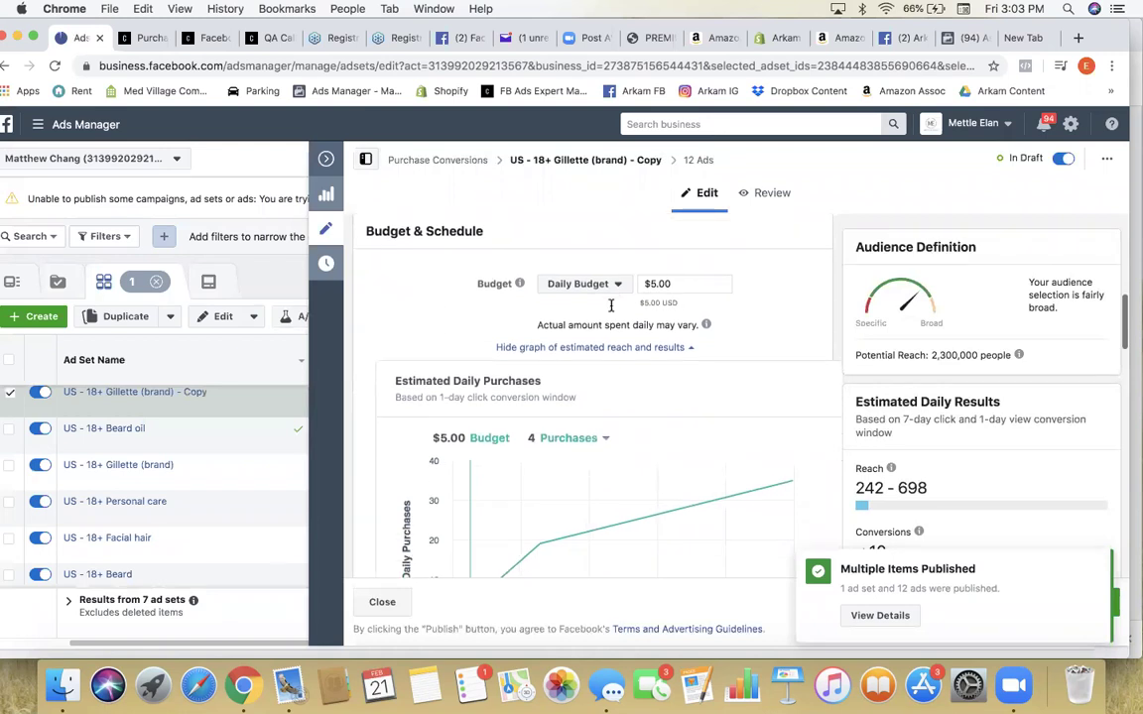
scroll(611, 304, "down", 8)
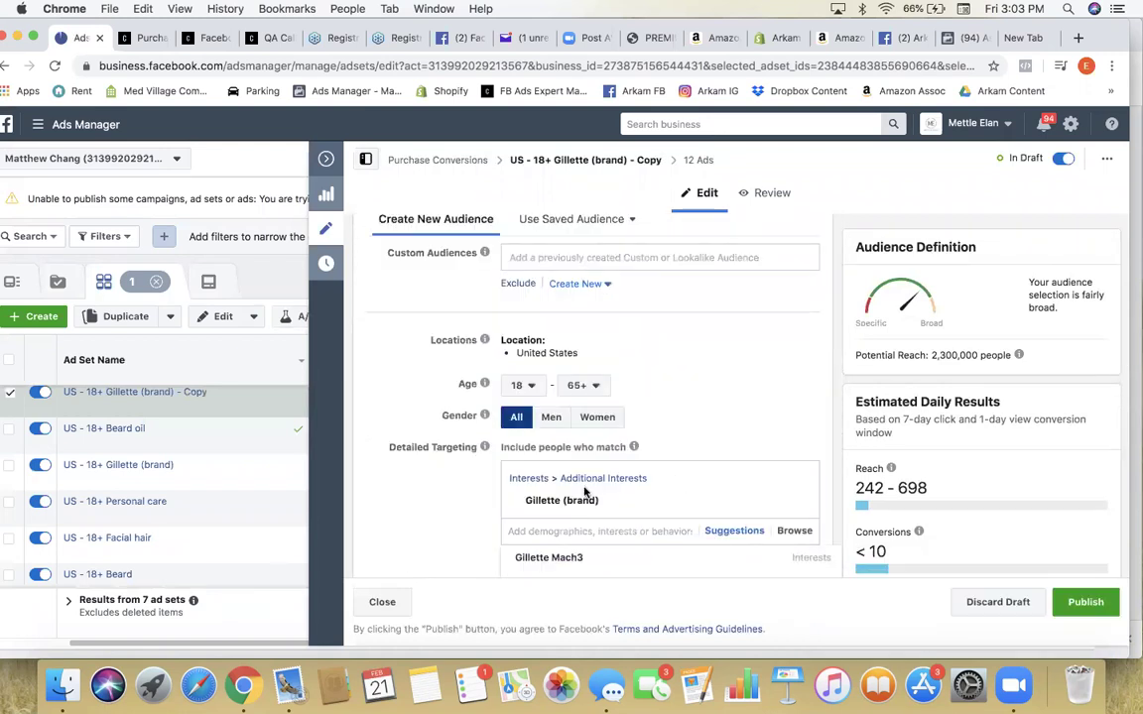
scroll(585, 491, "down", 4)
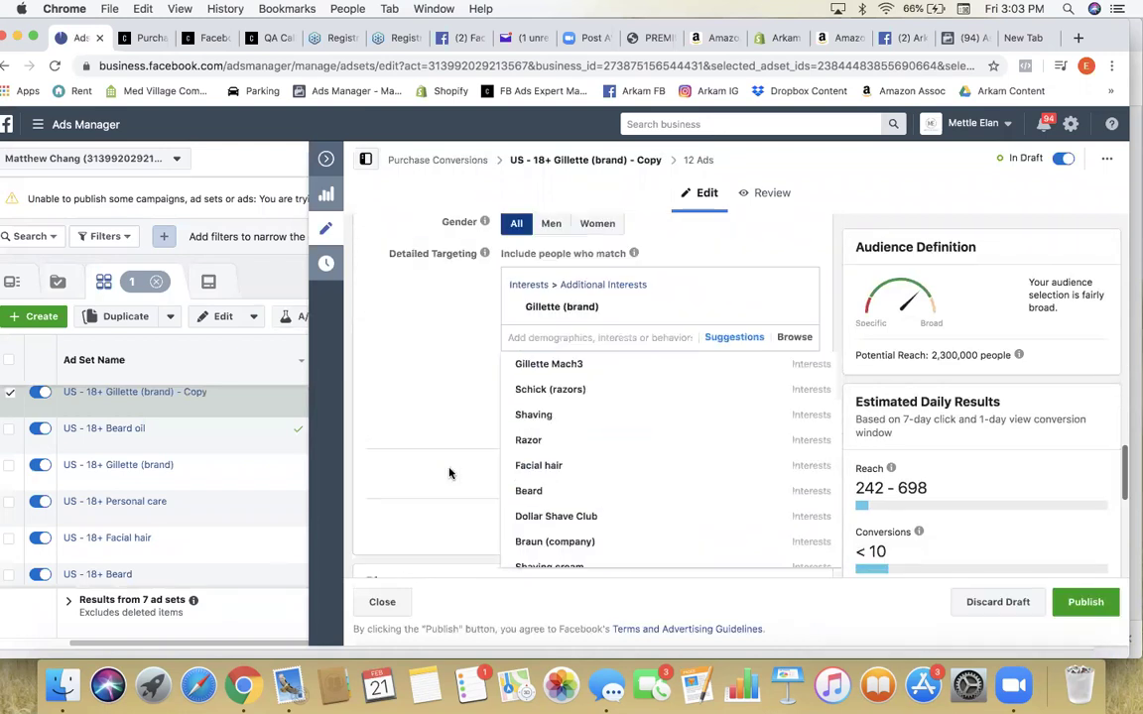
left_click(799, 297)
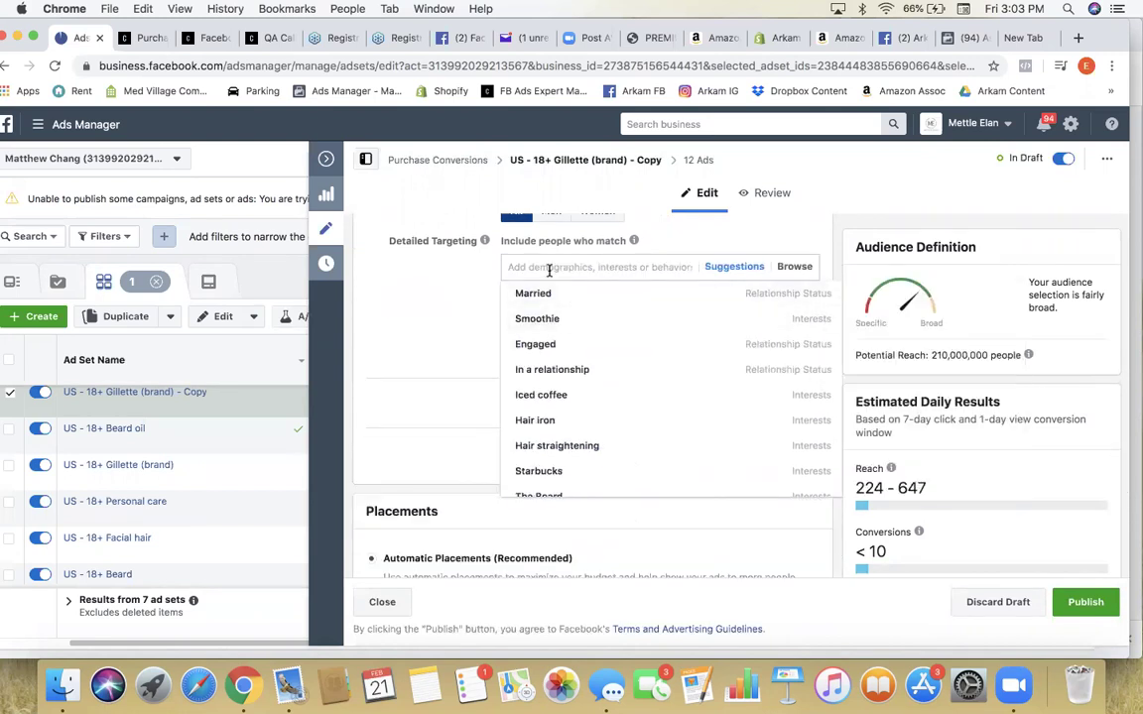
Step: Search the detailed targeting interests for beard and look through the matches, and also search for beard balm
type("beard")
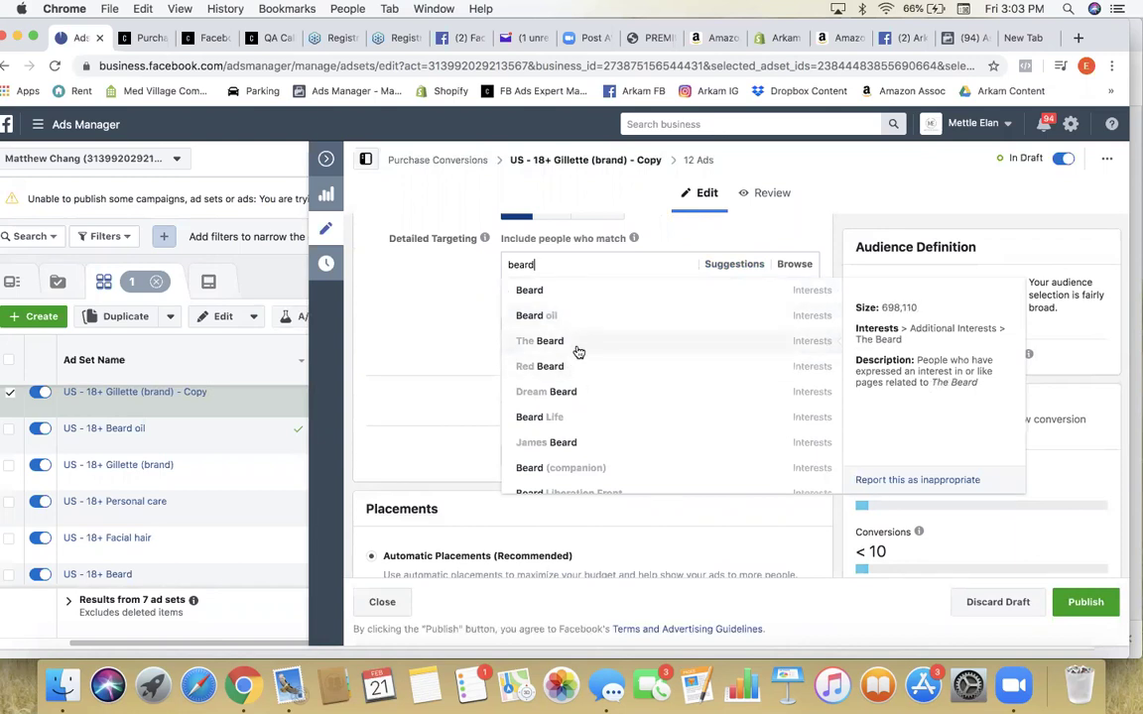
scroll(573, 417, "down", 3)
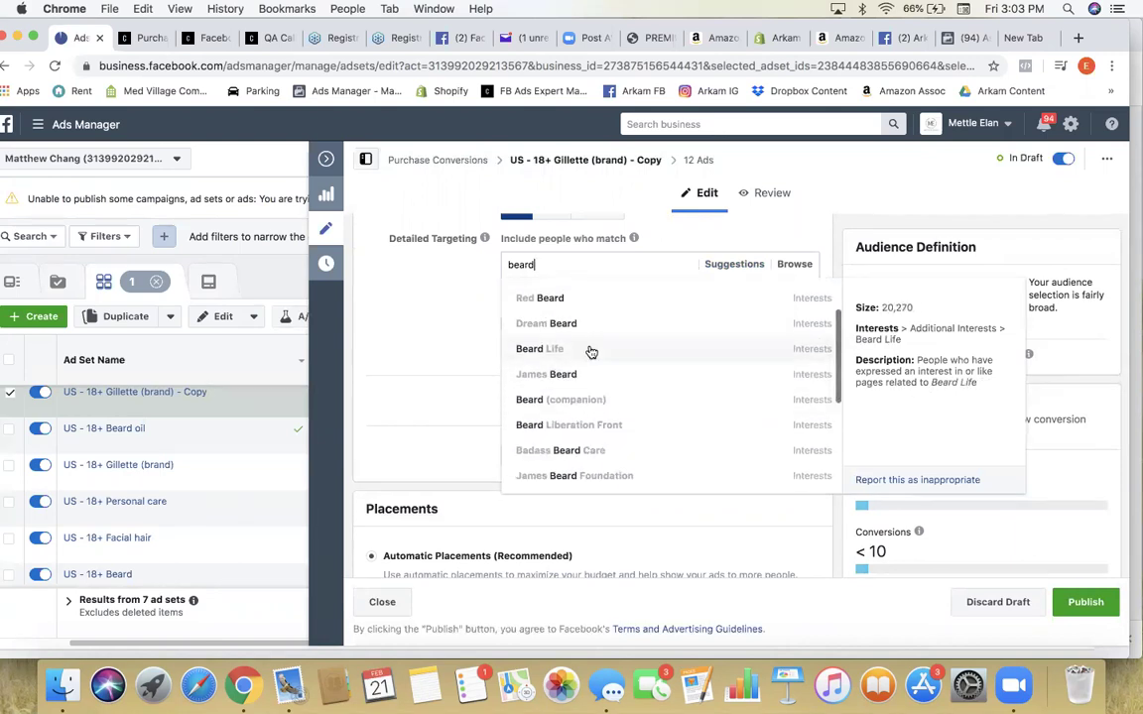
scroll(604, 459, "down", 3)
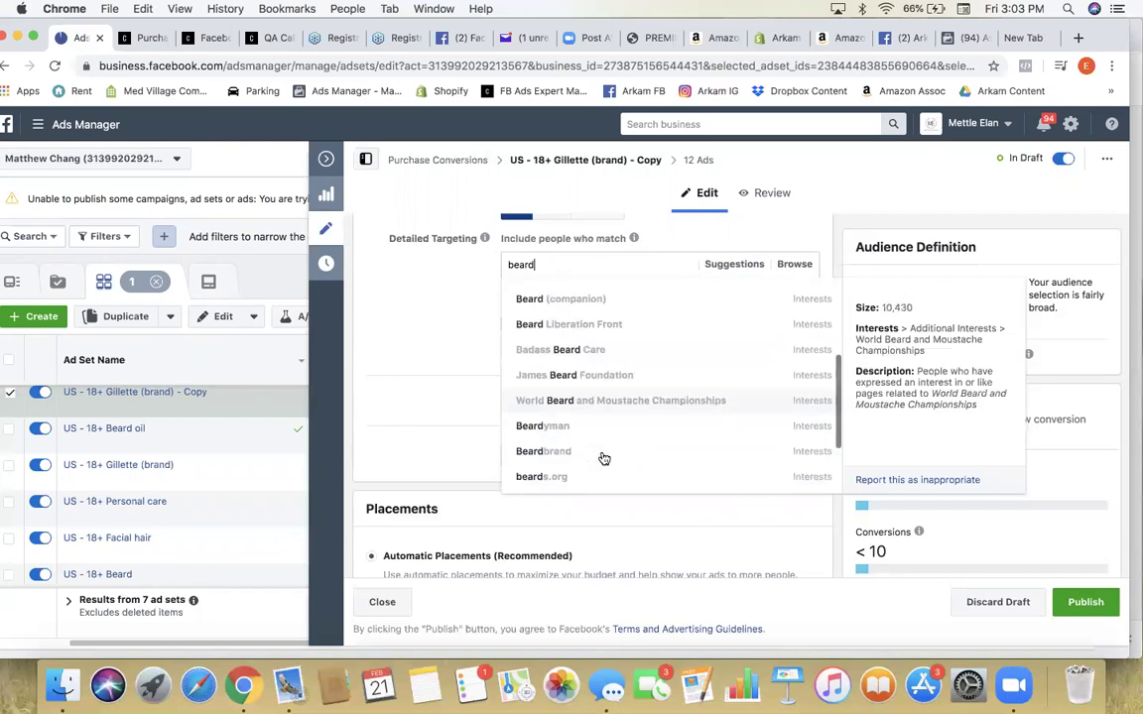
scroll(604, 459, "down", 2)
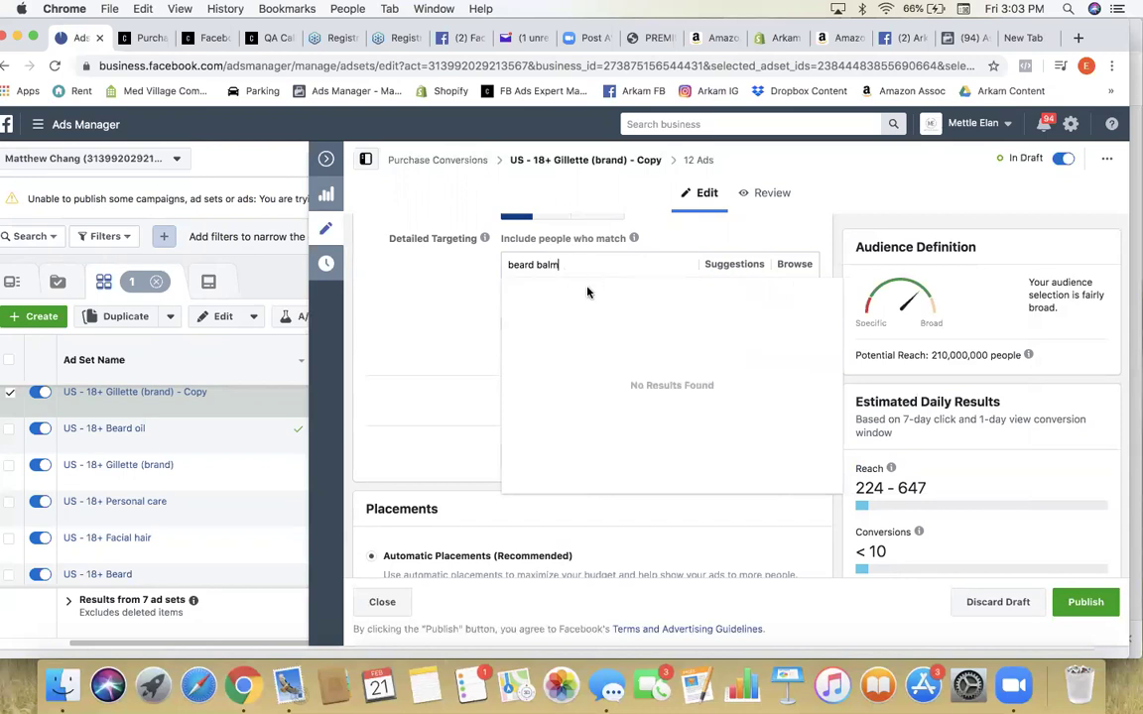
scroll(587, 293, "up", 10)
scroll(693, 263, "down", 6)
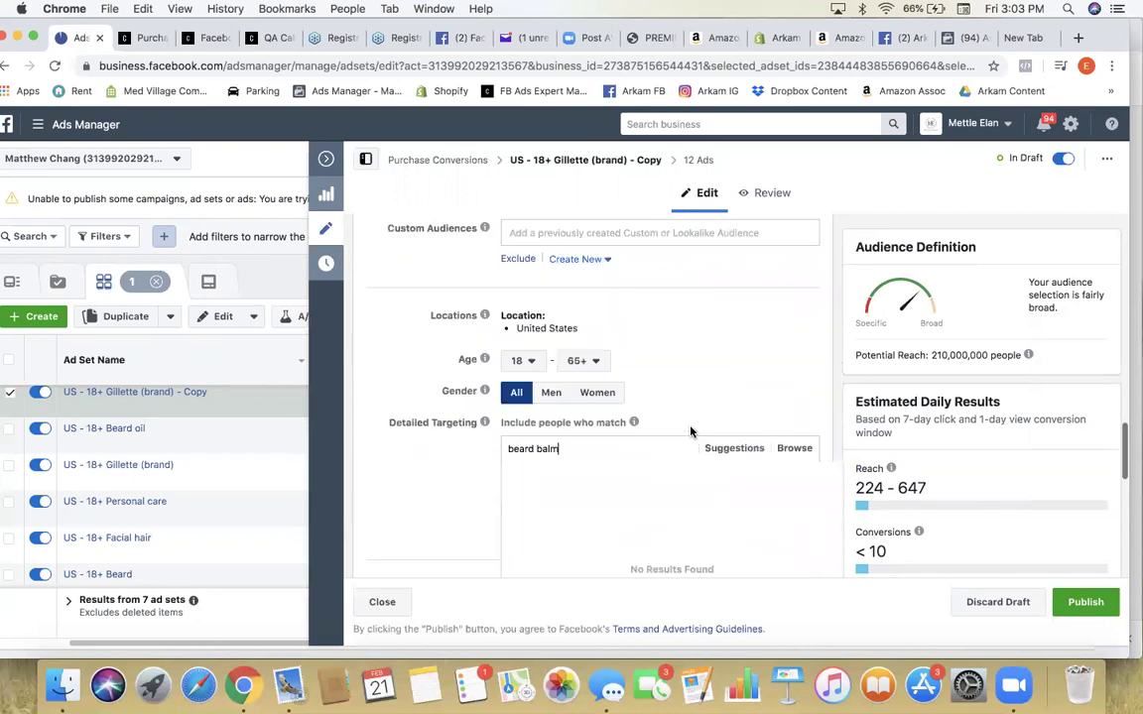
Step: Add the Beard and Beard oil interests to the copied ad set's detailed targeting
key("BackSpace")
key("BackSpace")
key("BackSpace")
key("BackSpace")
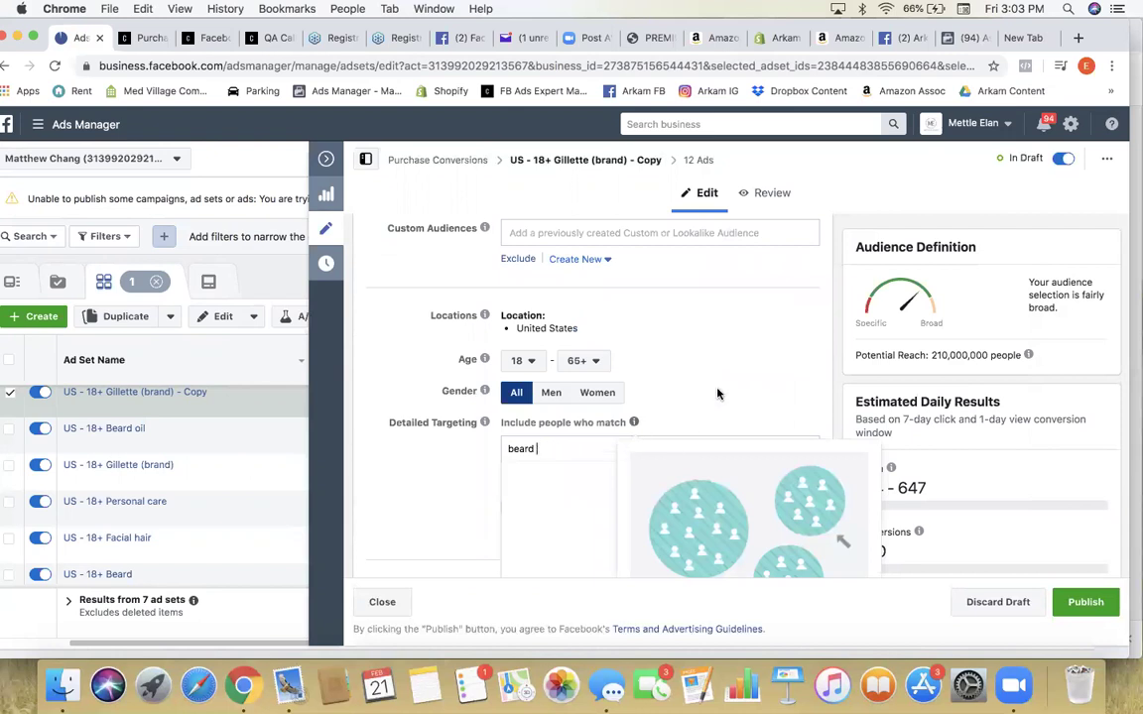
key("BackSpace")
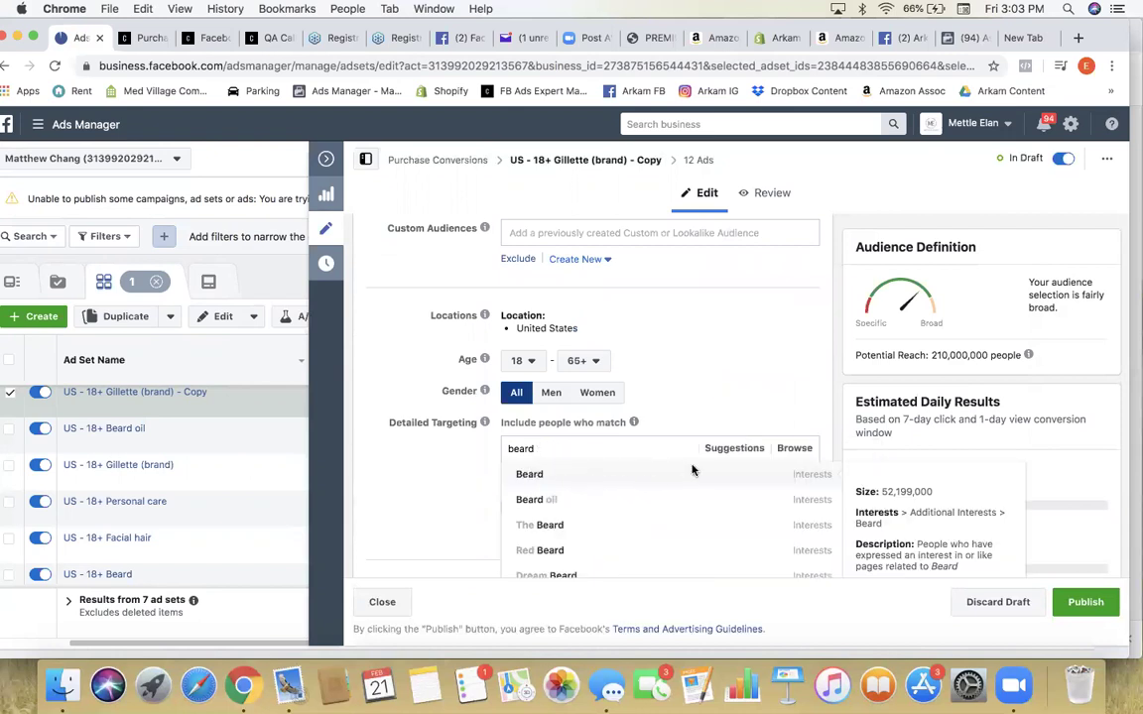
left_click(692, 473)
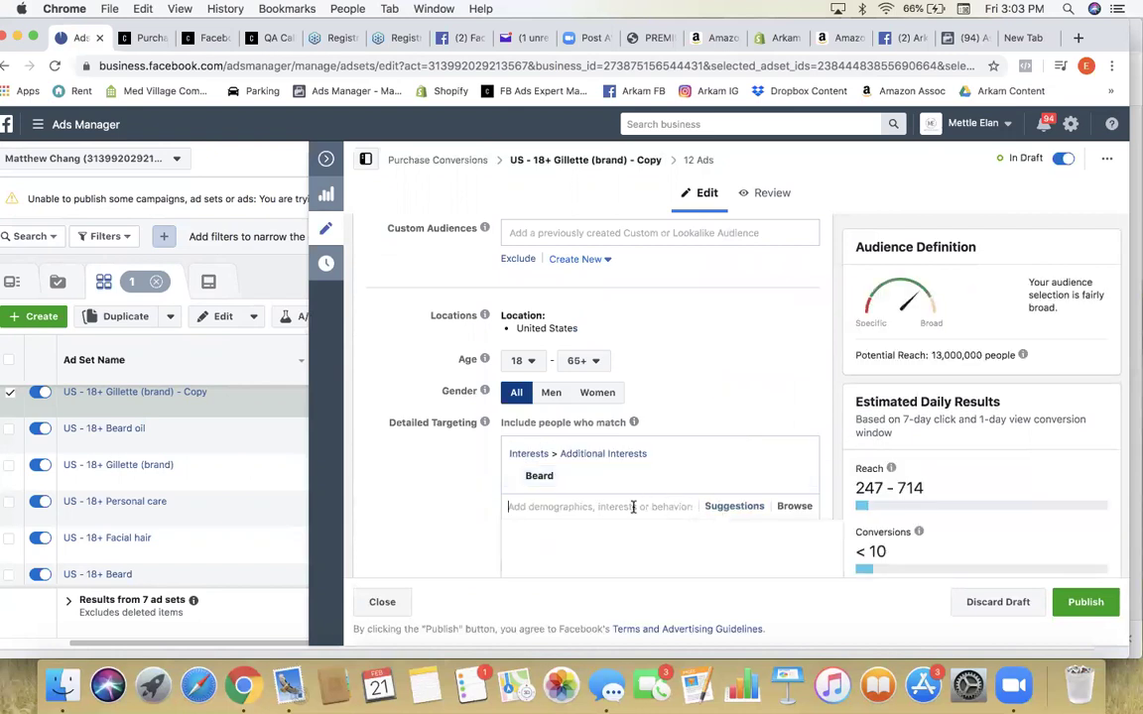
type("beard")
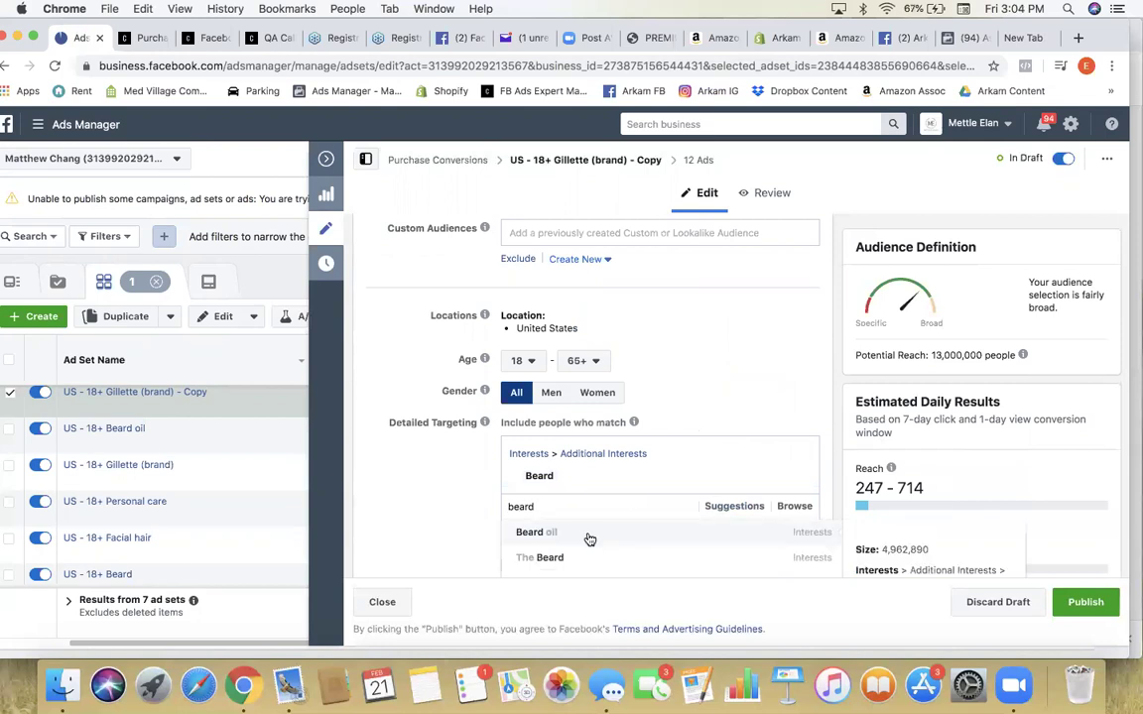
left_click(613, 541)
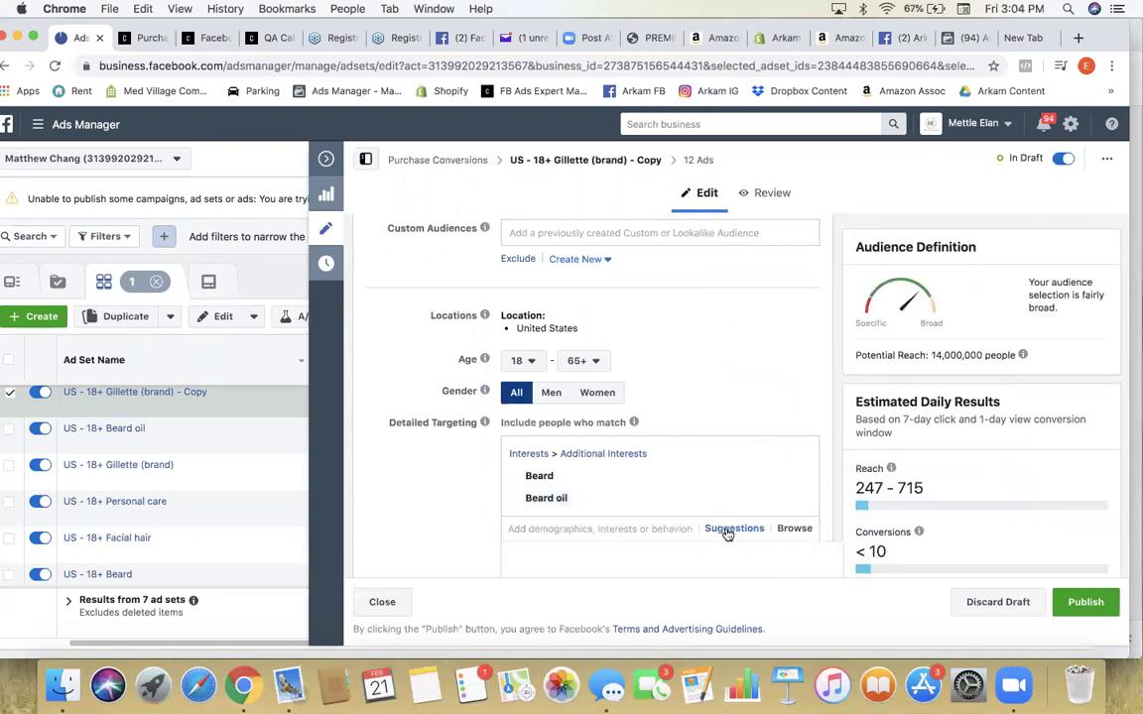
Step: Look through the interests suggested alongside Beard and Beard oil for further targeting ideas
scroll(389, 517, "down", 3)
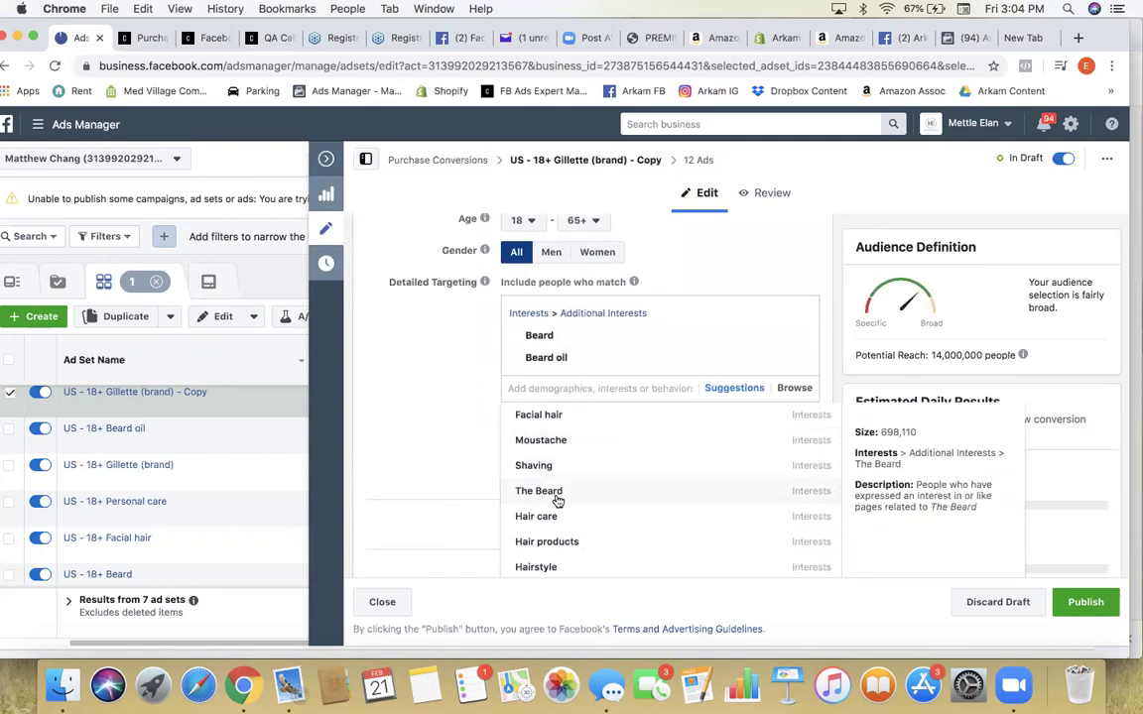
scroll(553, 542, "down", 5)
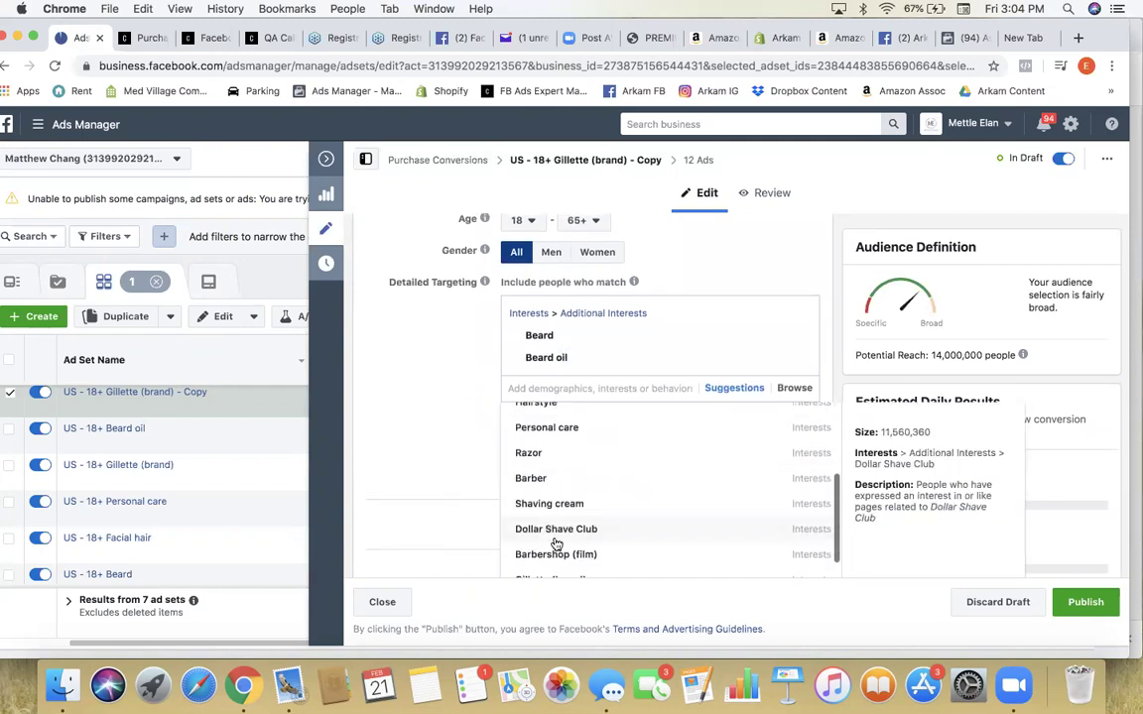
scroll(583, 481, "down", 2)
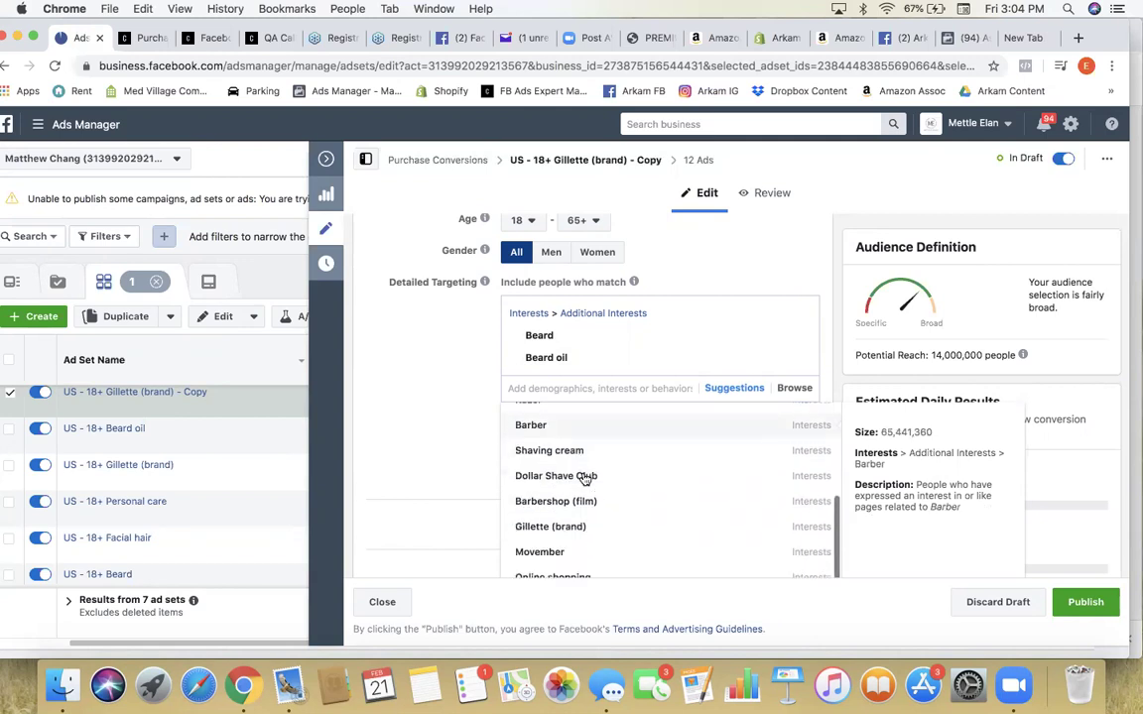
scroll(583, 480, "down", 2)
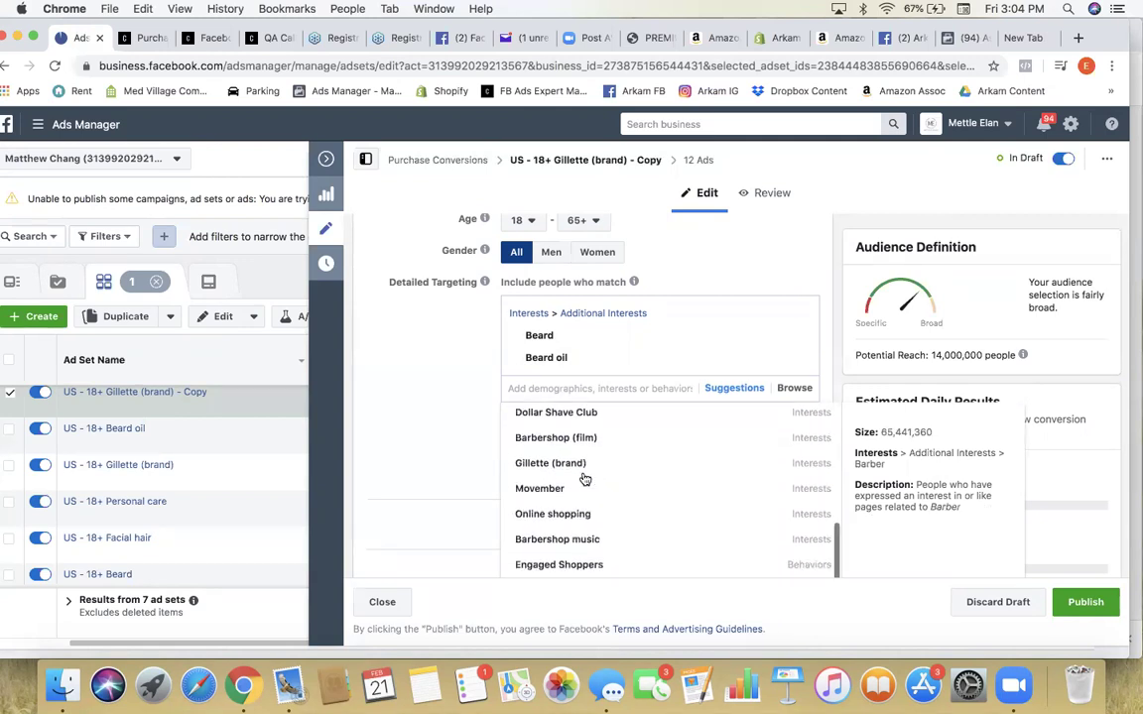
scroll(584, 479, "down", 2)
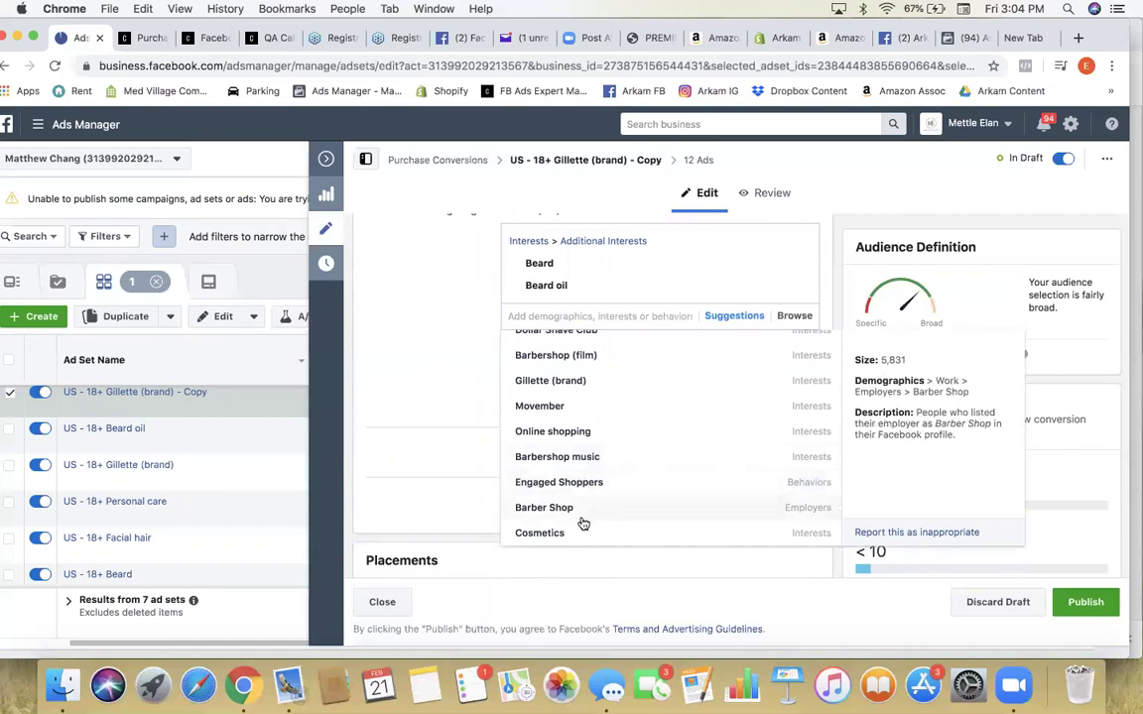
scroll(591, 362, "up", 3)
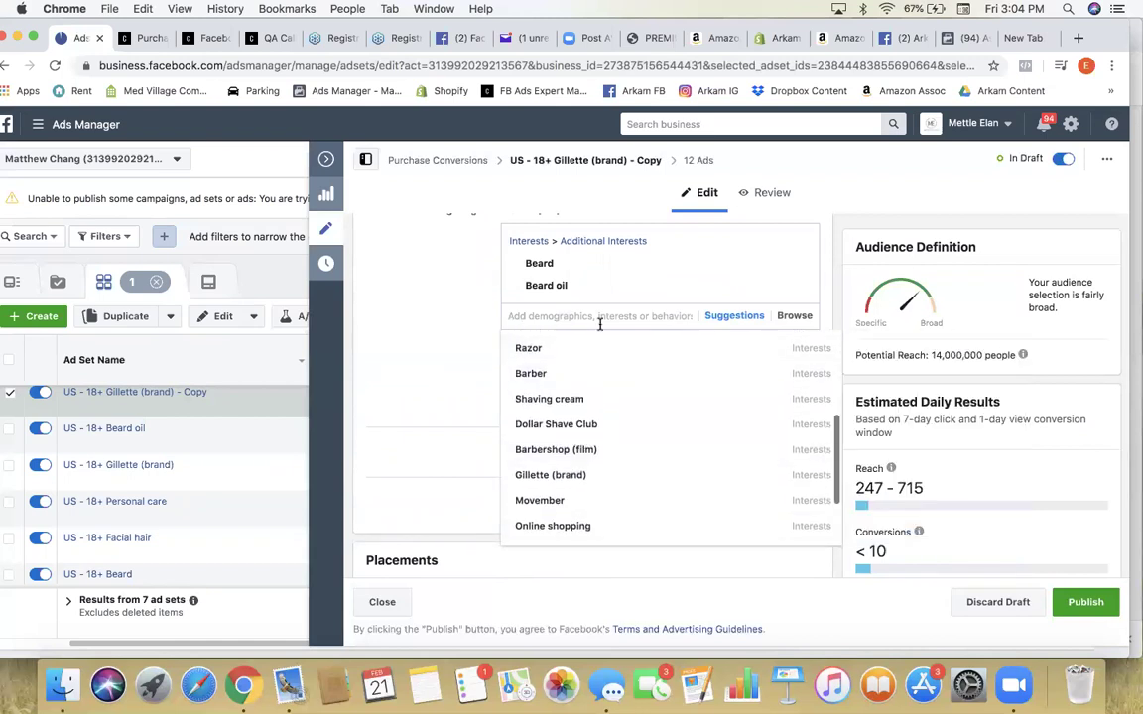
Step: Search for more beard interests, examine the full list of matches and clear the search
type("b")
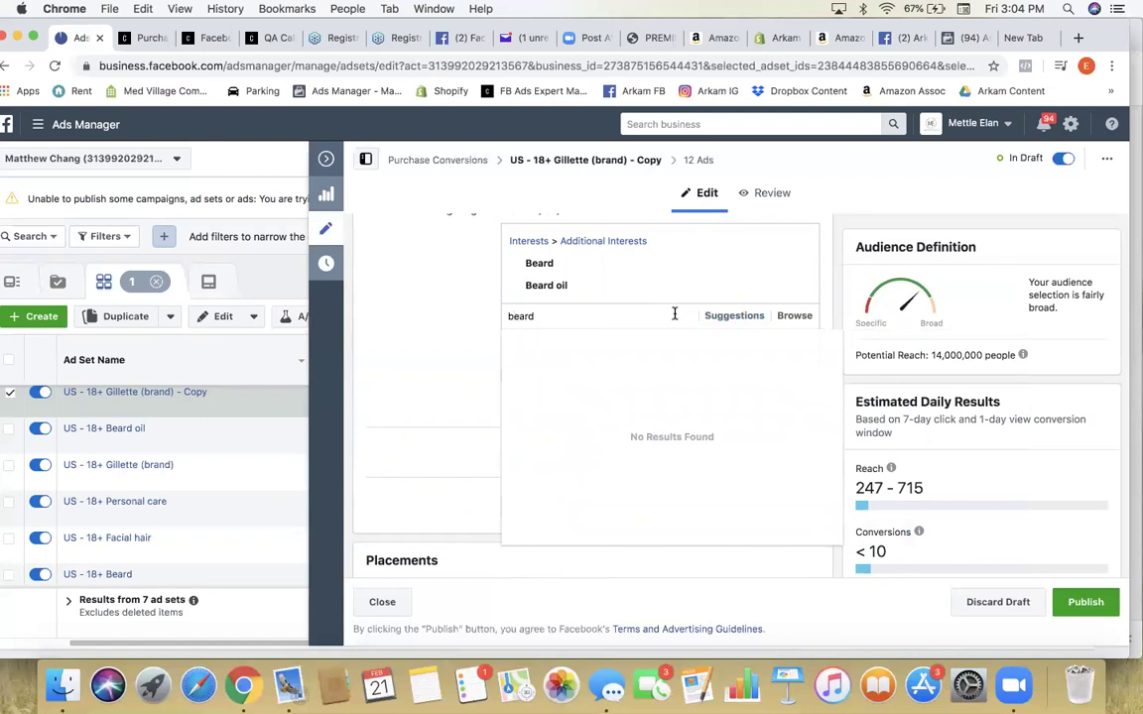
type("eard")
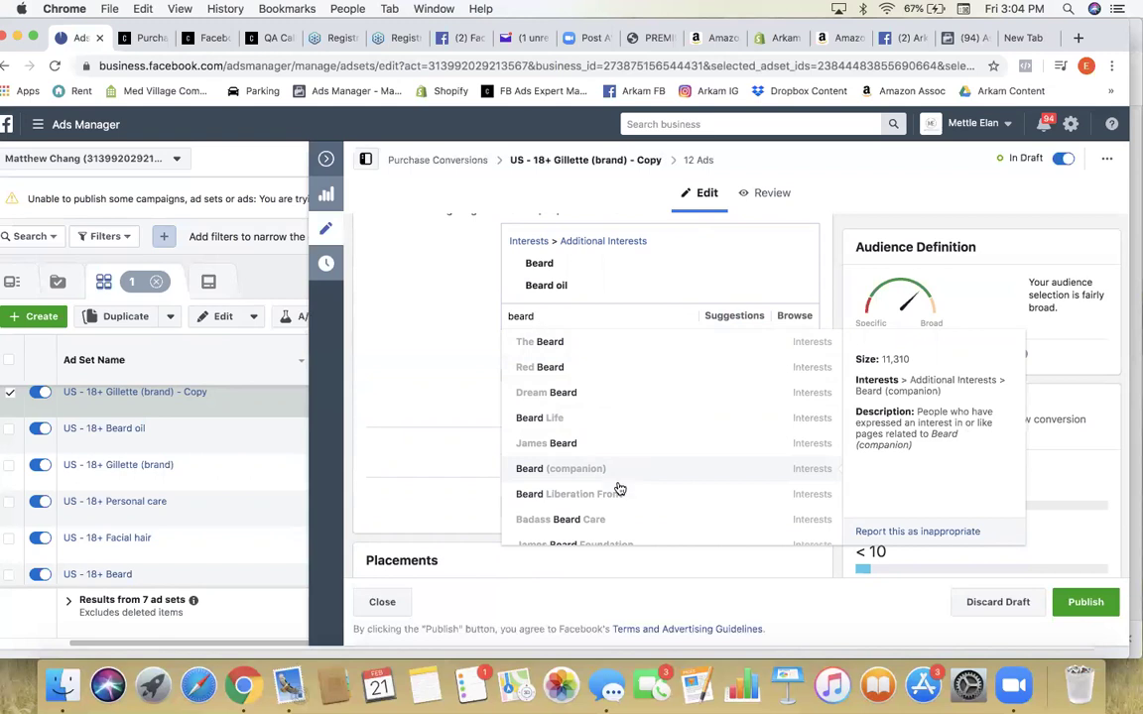
scroll(635, 493, "down", 2)
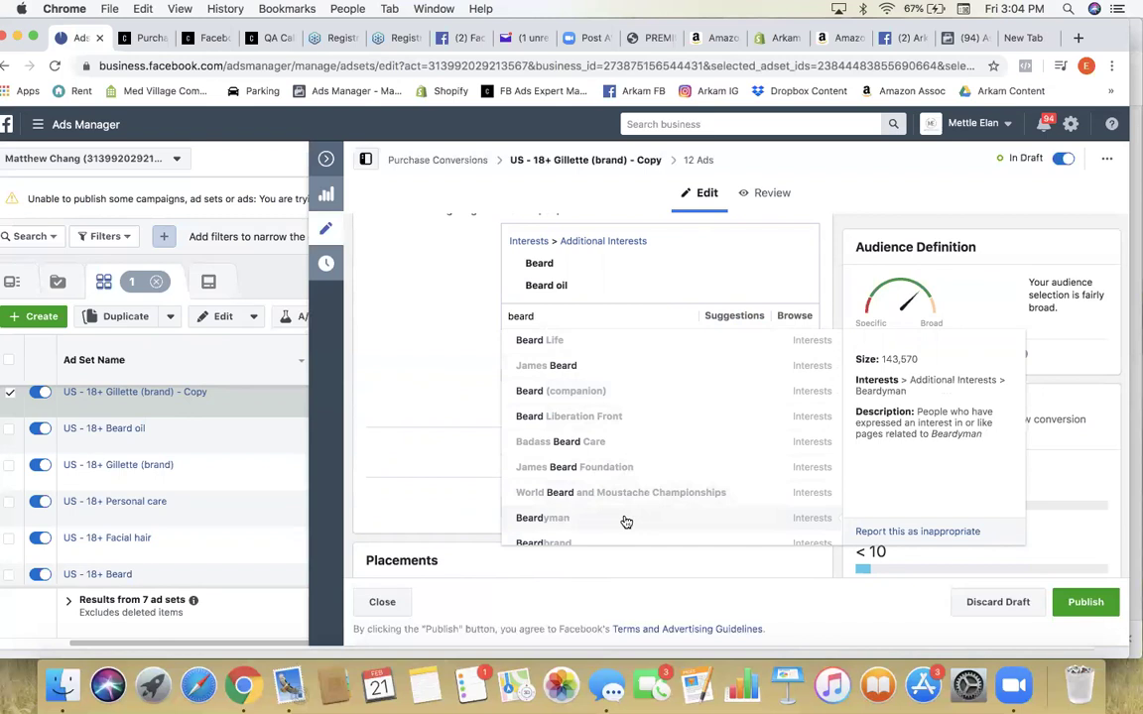
scroll(626, 522, "down", 5)
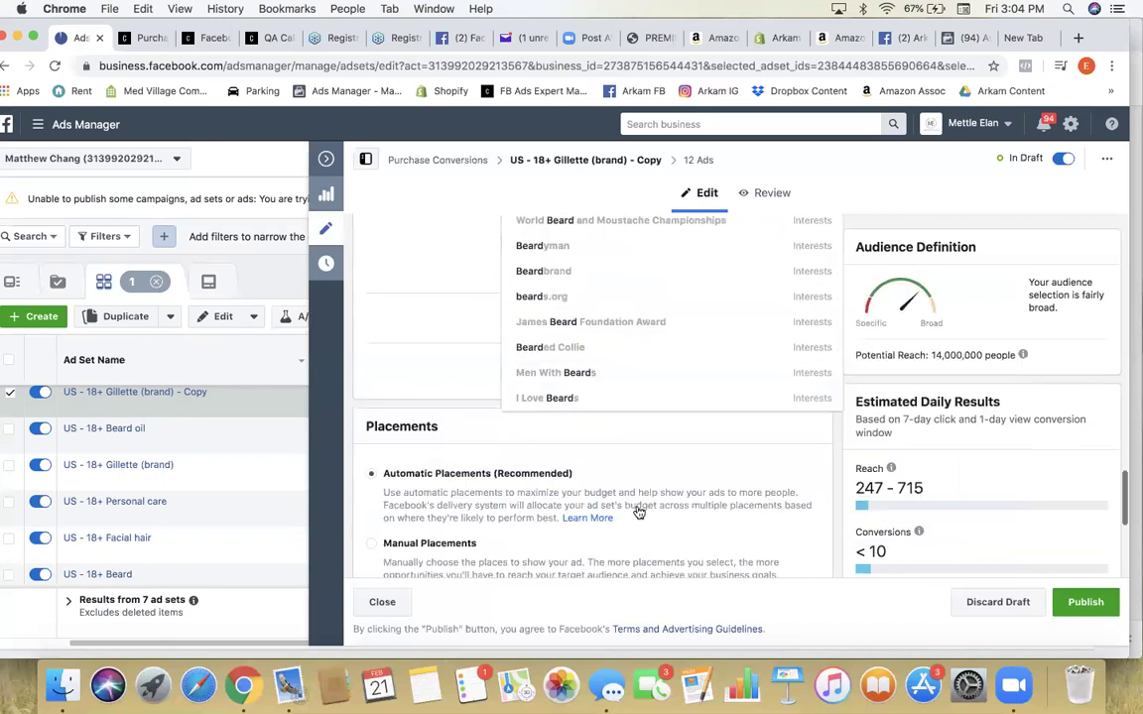
scroll(605, 415, "up", 2)
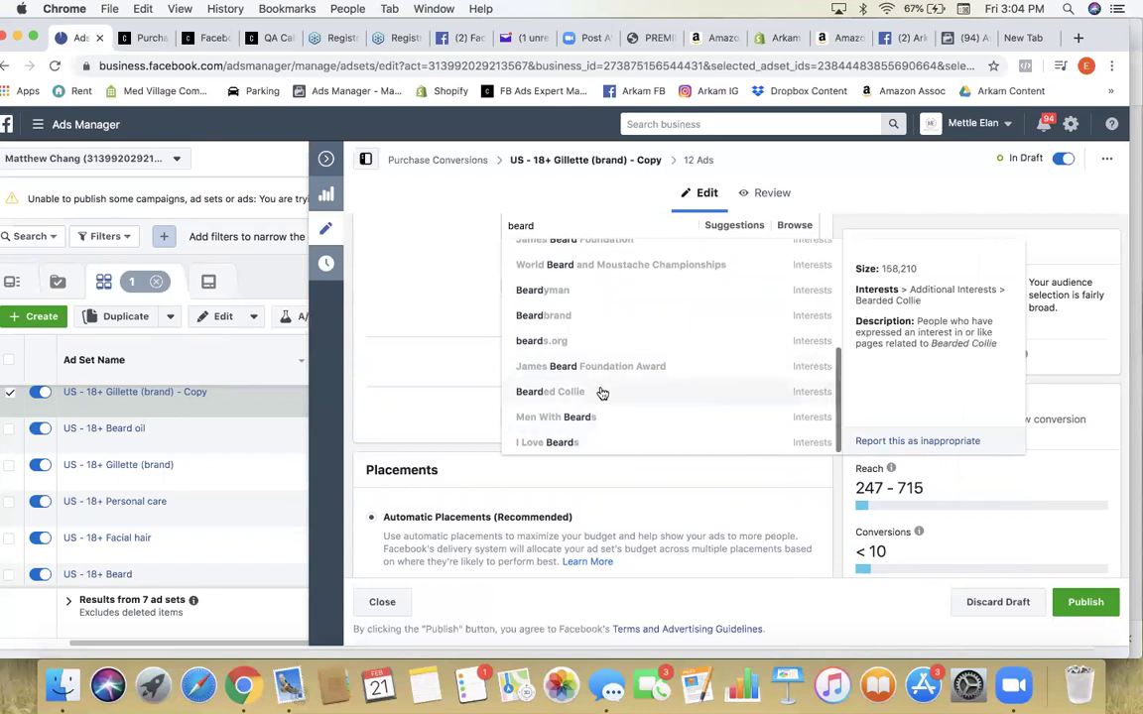
scroll(601, 392, "up", 3)
scroll(601, 393, "up", 5)
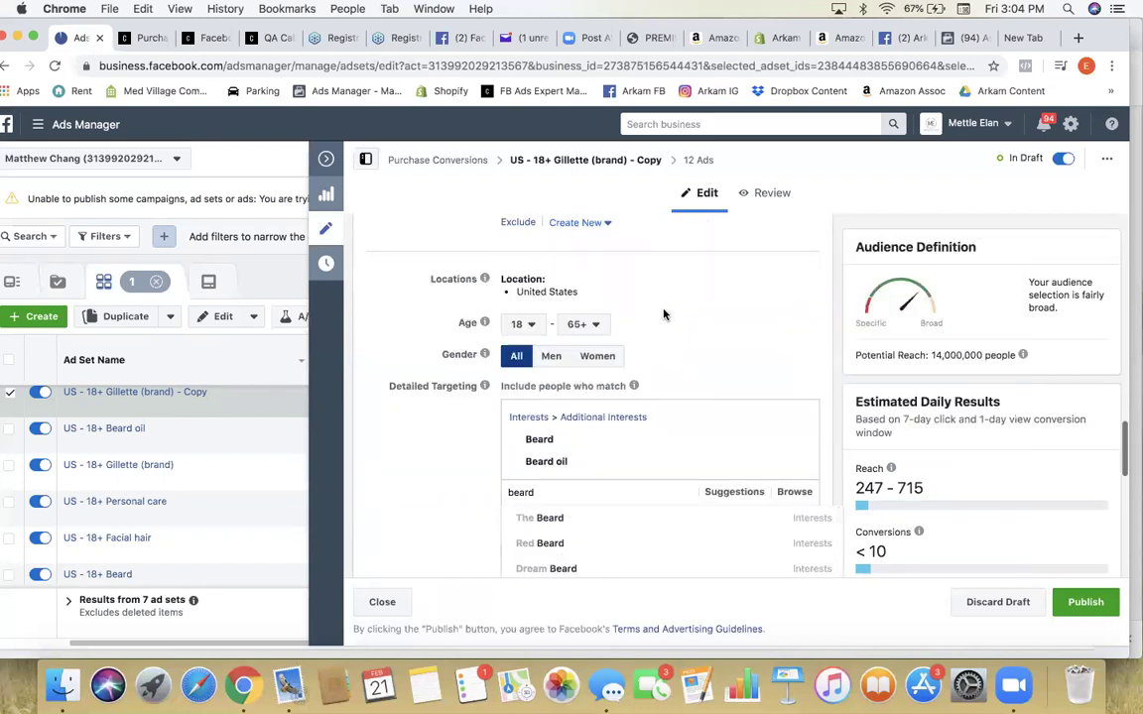
key("BackSpace")
key("BackSpace")
key("BackSpace")
key("BackSpace")
key("BackSpace")
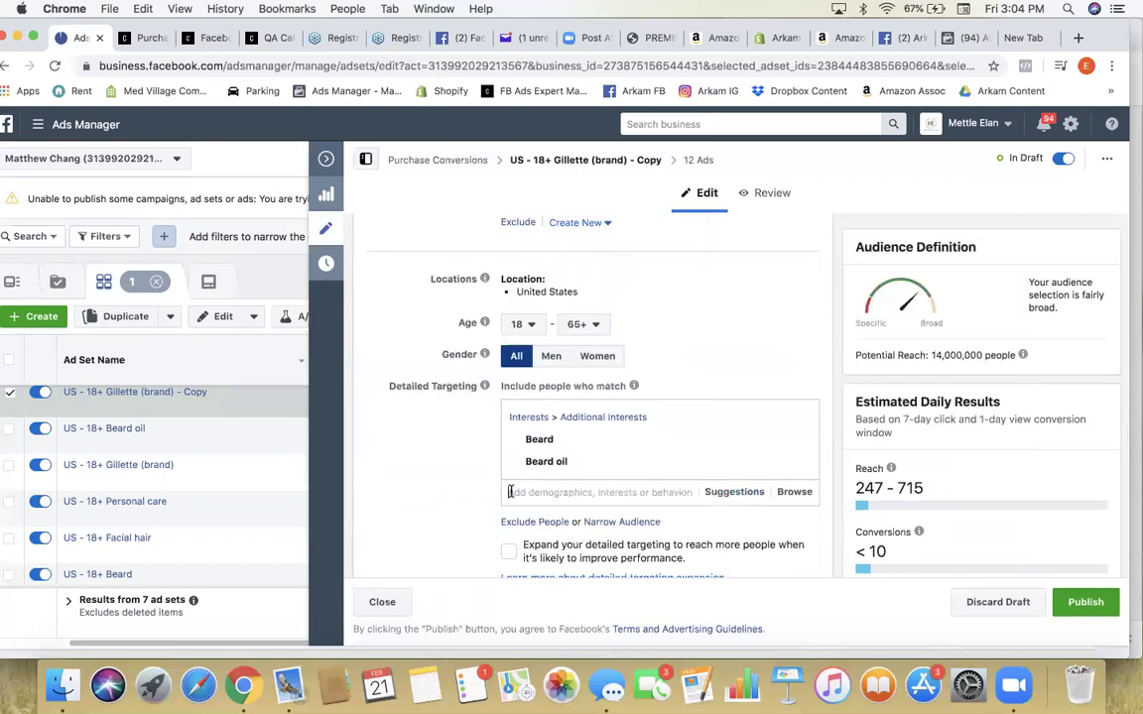
Step: Remove the Beard and Beard oil interests from the copied ad set's detailed targeting
left_click(799, 441)
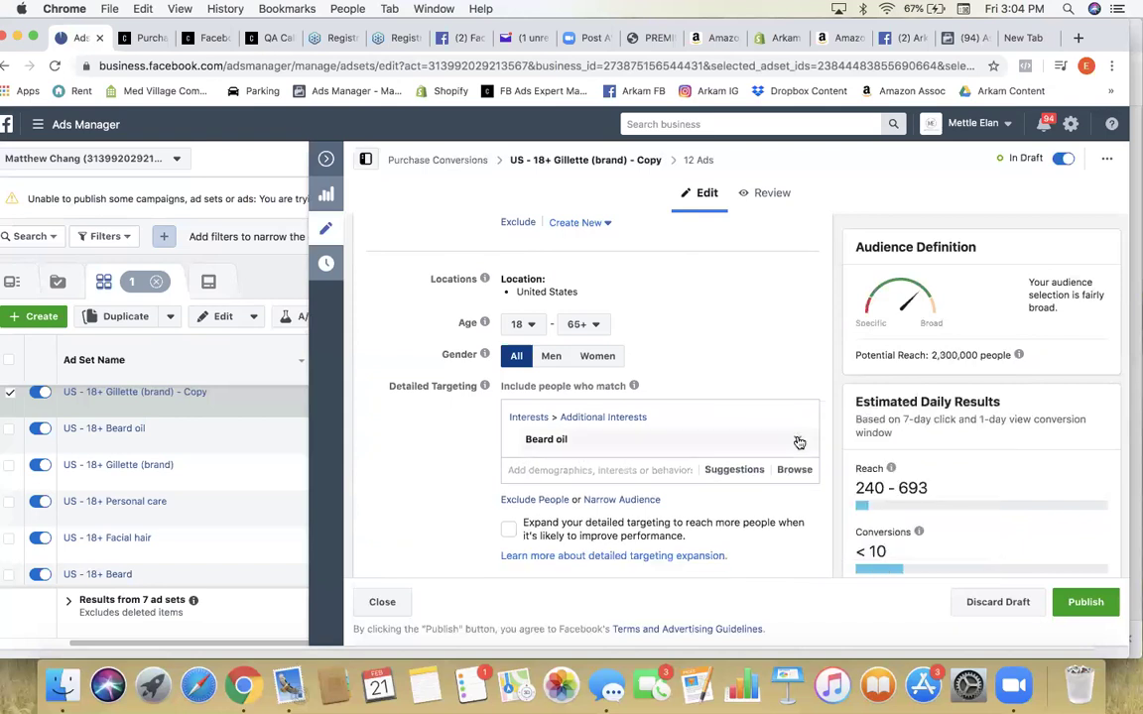
left_click(787, 440)
left_click(683, 415)
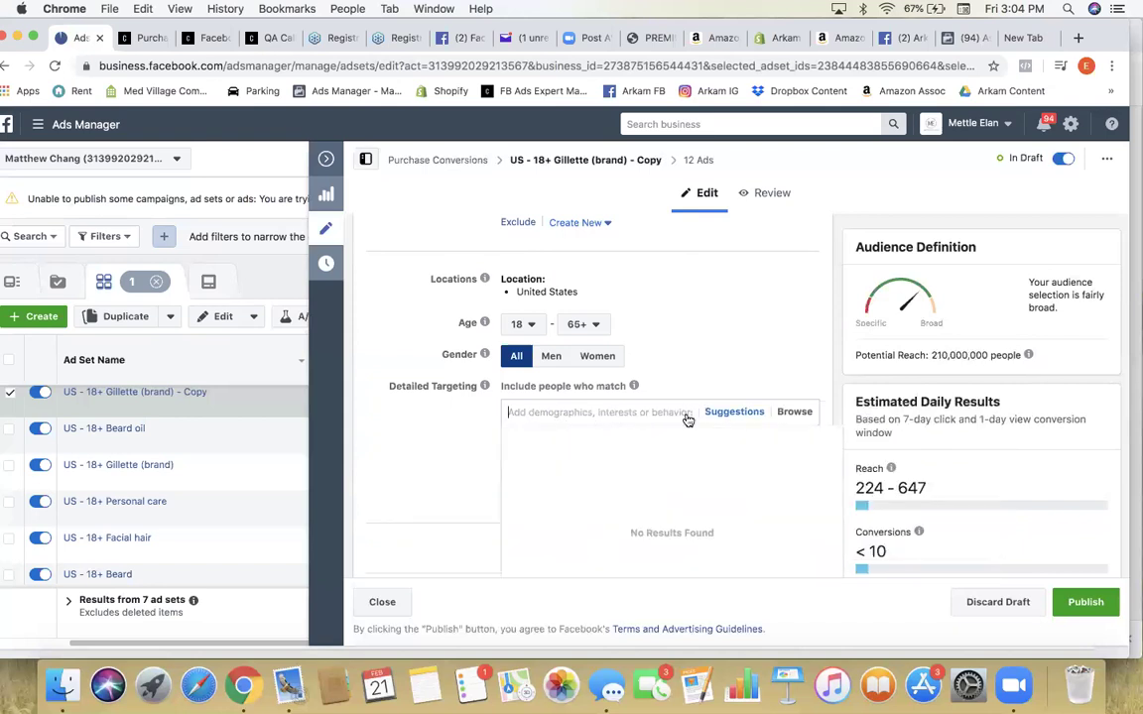
Step: Search the interests for beard once more with the targeting emptied, and return to the suggested interests
left_click(590, 412)
type("beard")
scroll(610, 494, "down", 2)
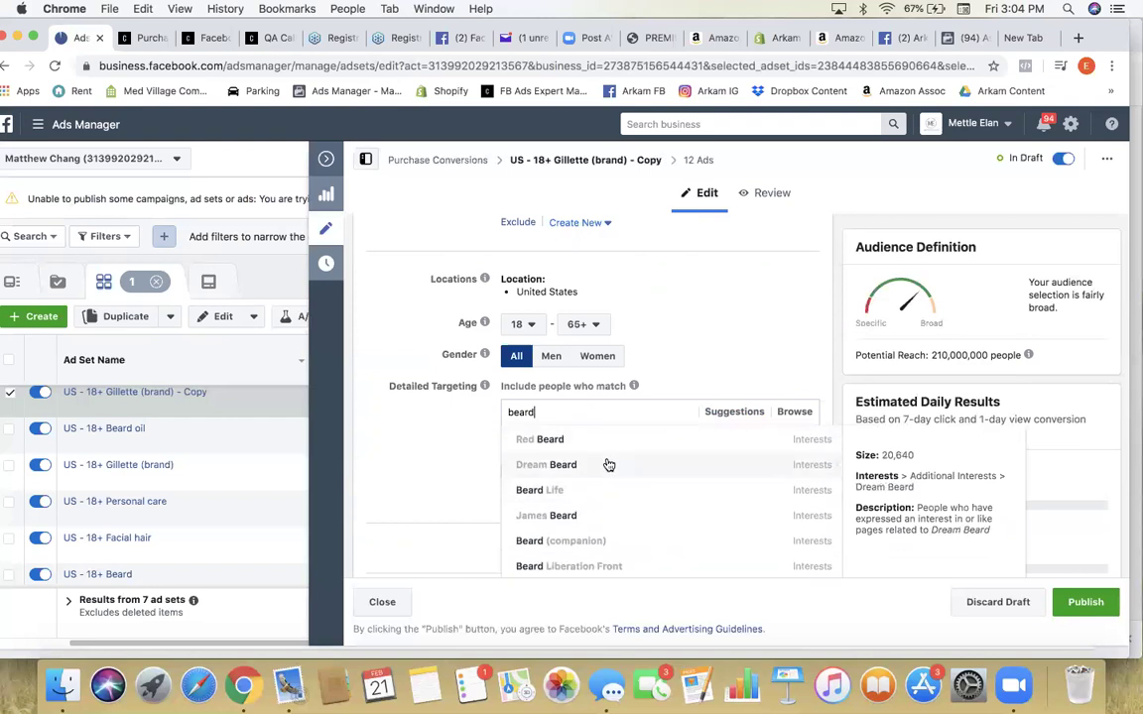
left_click(729, 413)
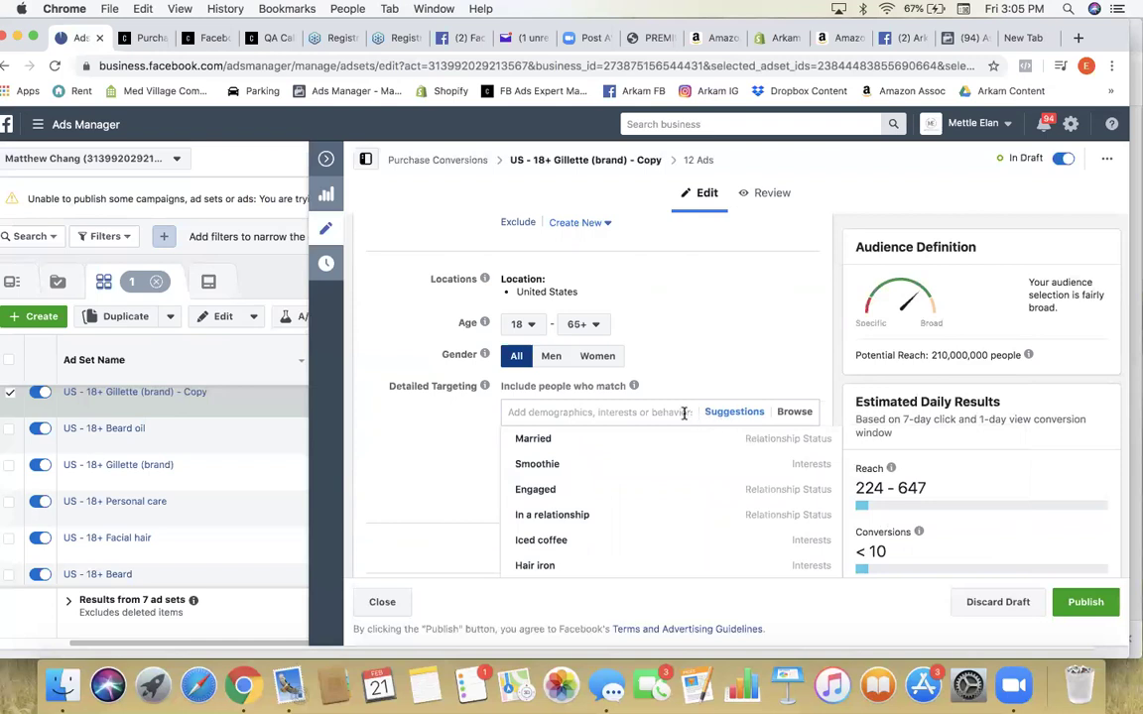
Step: Search the interests for hair iron, check its audience details and return to the suggested interests
left_click(571, 410)
type("hair ")
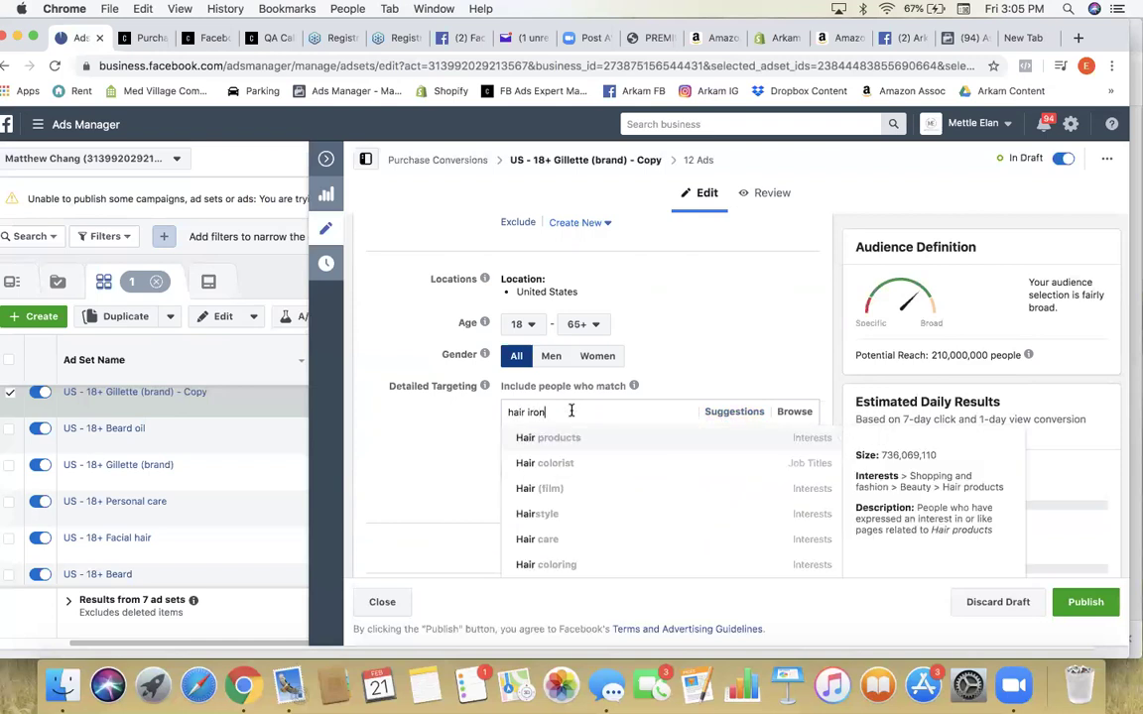
type("iron")
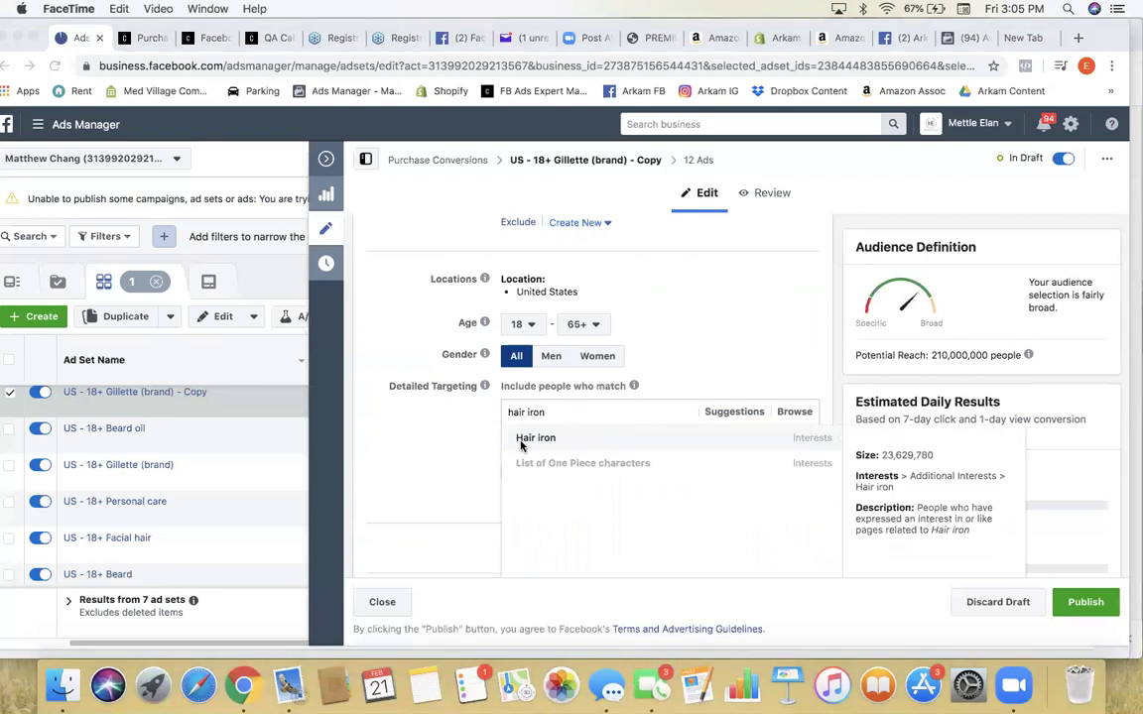
left_click(429, 433)
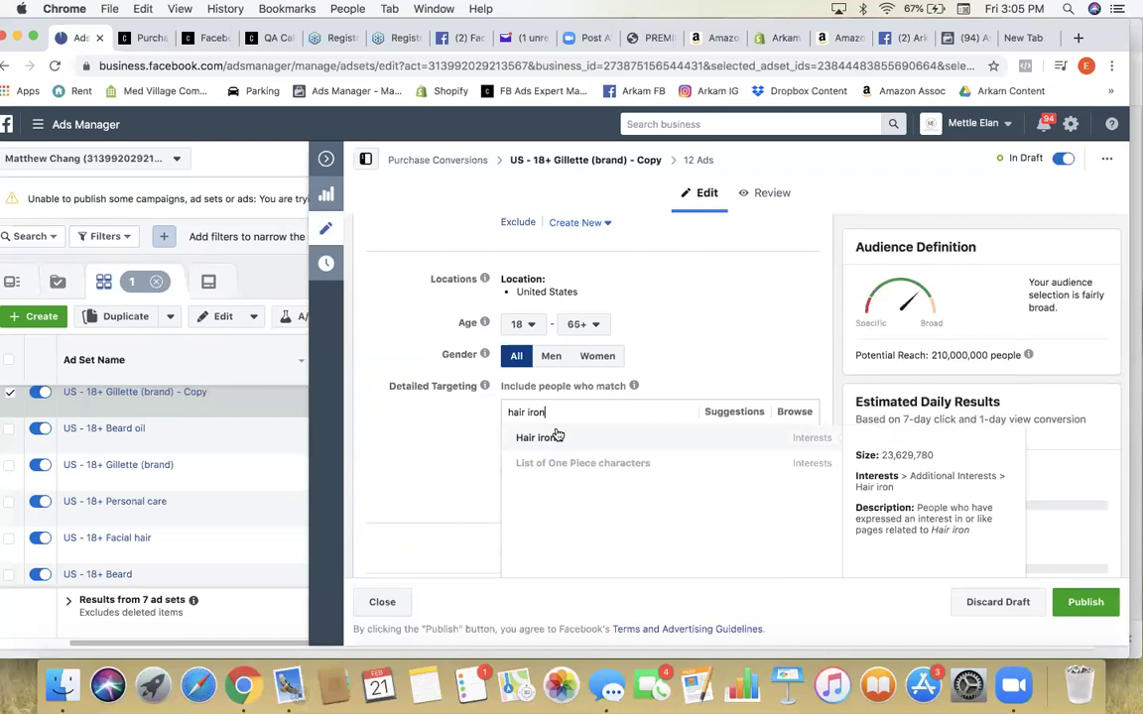
left_click(747, 417)
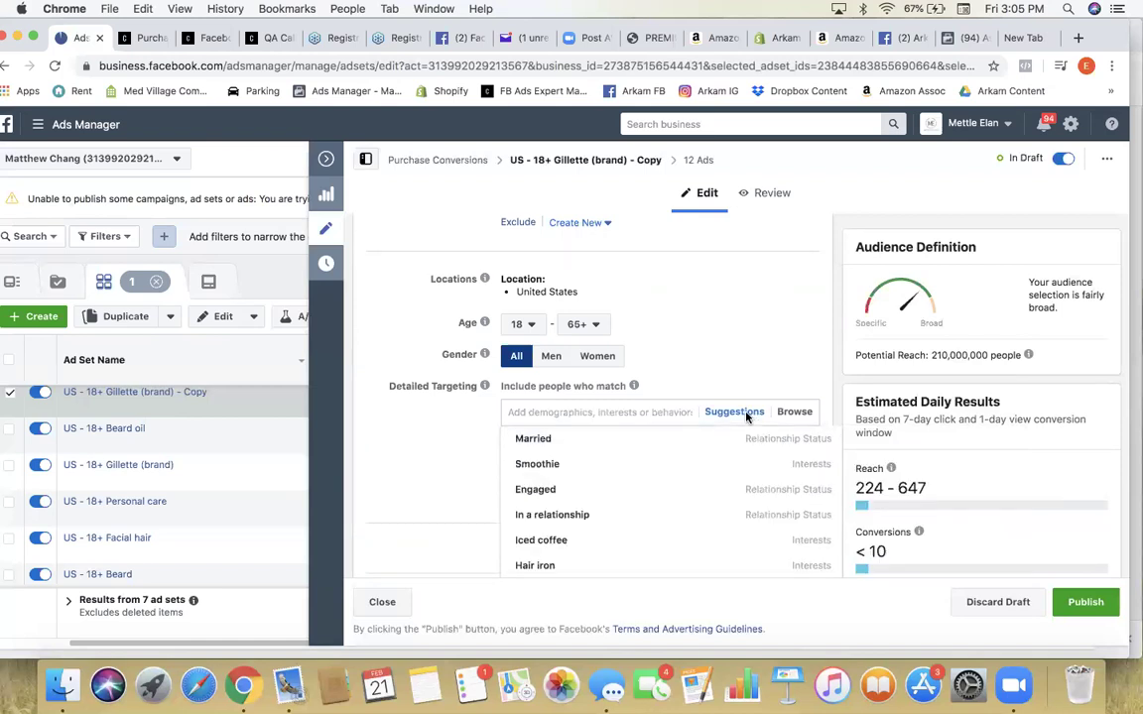
Step: Search the detailed targeting interests for facial, examine the matching interests and their audience details, and leave the search
left_click(588, 409)
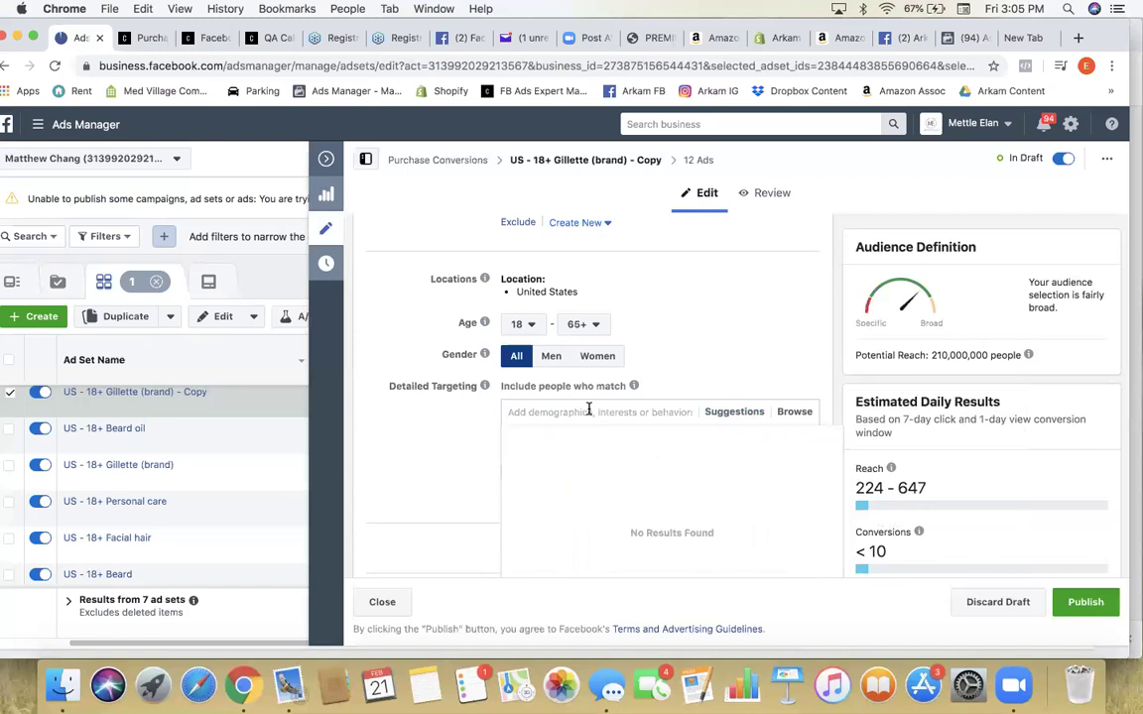
type("face")
type("ial")
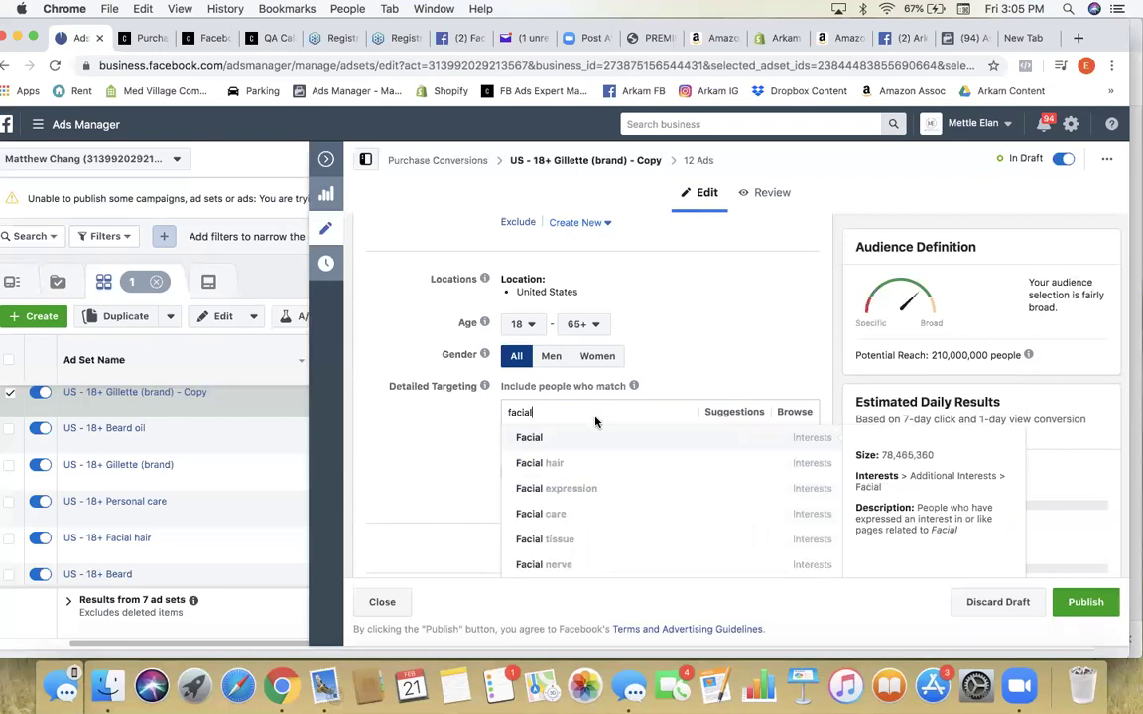
scroll(616, 469, "down", 2)
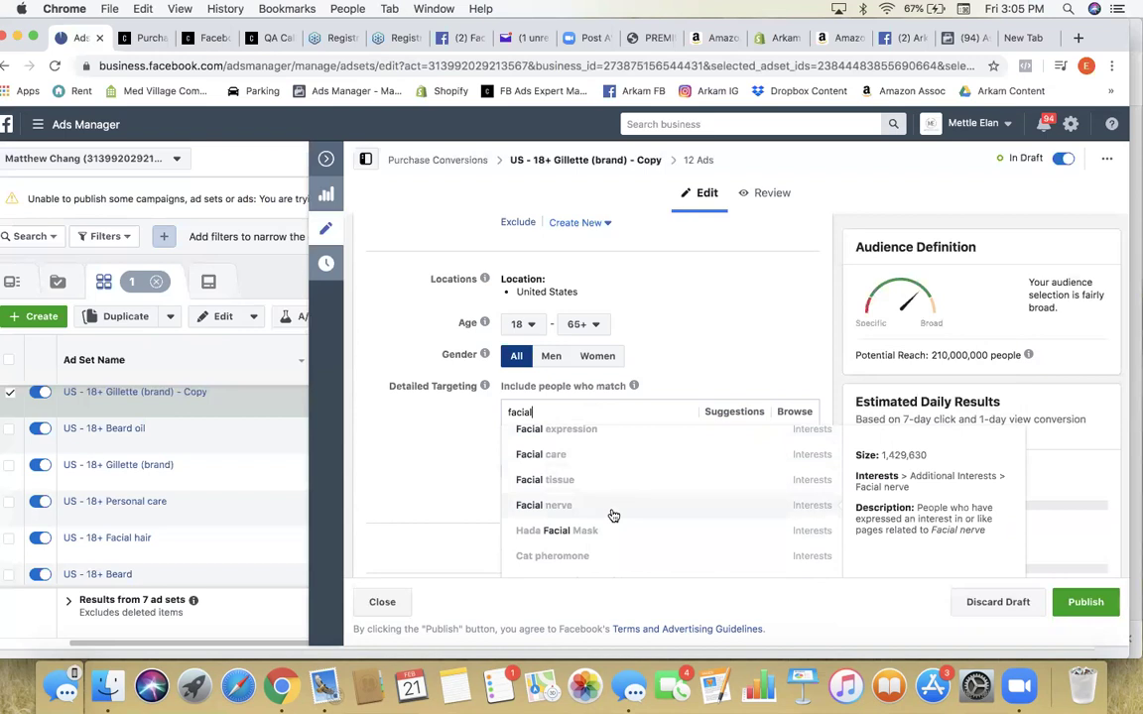
scroll(605, 482, "up", 2)
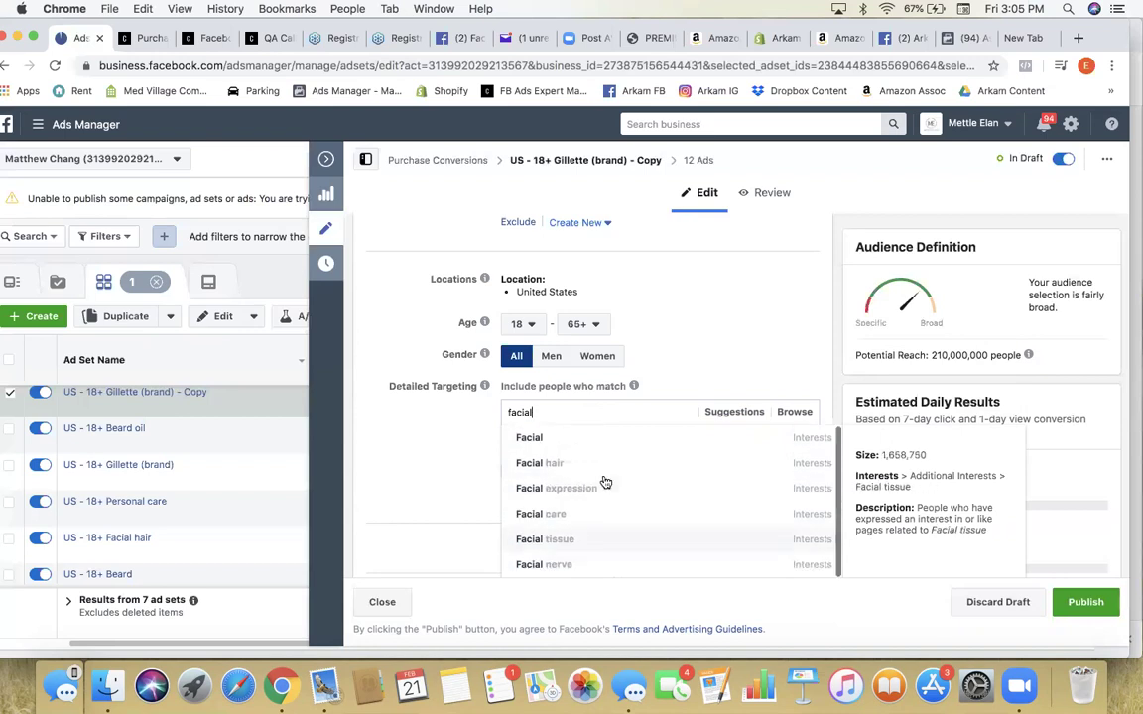
scroll(606, 479, "up", 1)
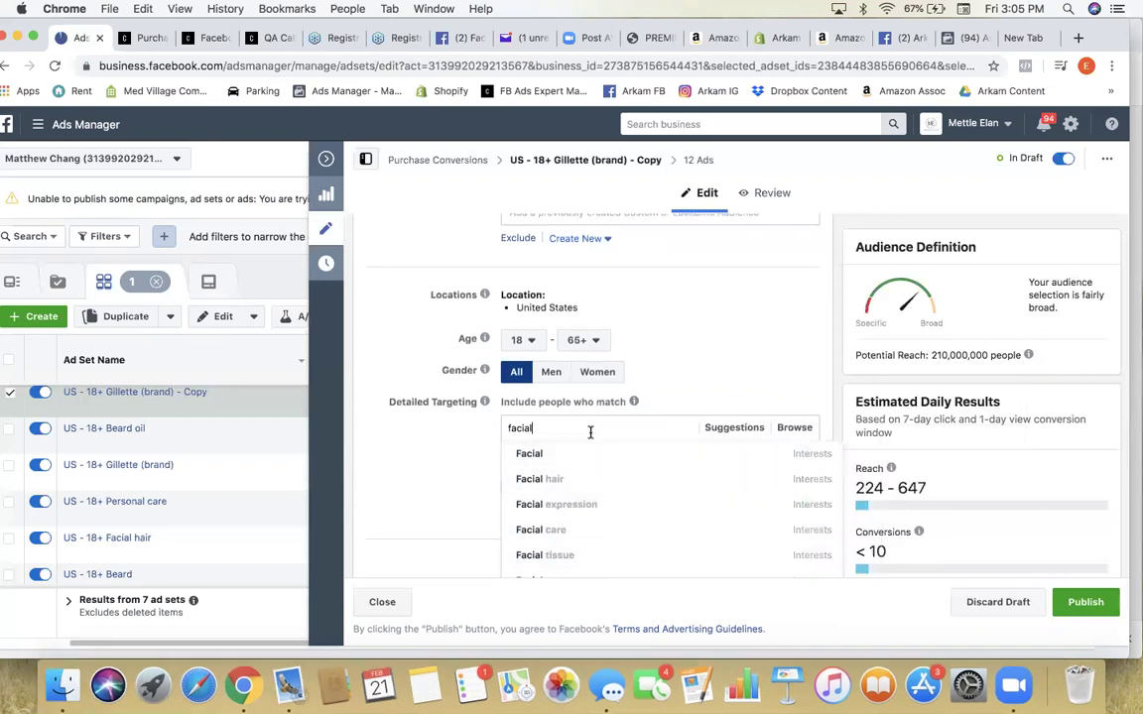
left_click(403, 429)
scroll(405, 430, "down", 3)
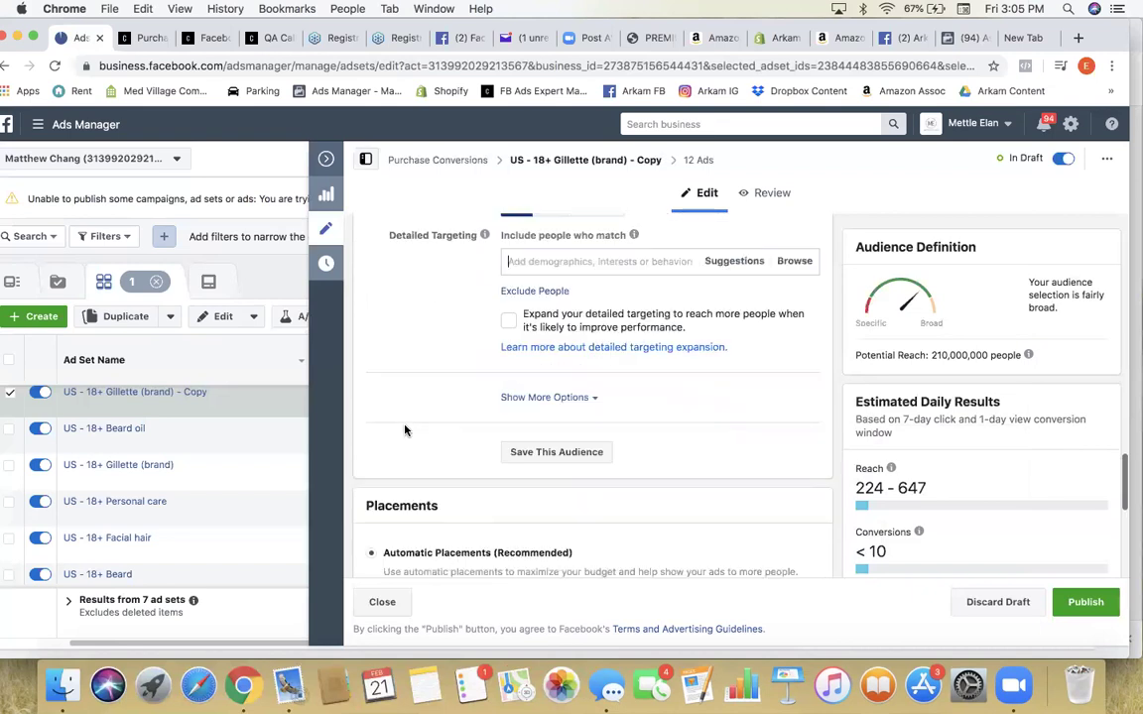
scroll(536, 425, "up", 8)
scroll(536, 426, "up", 10)
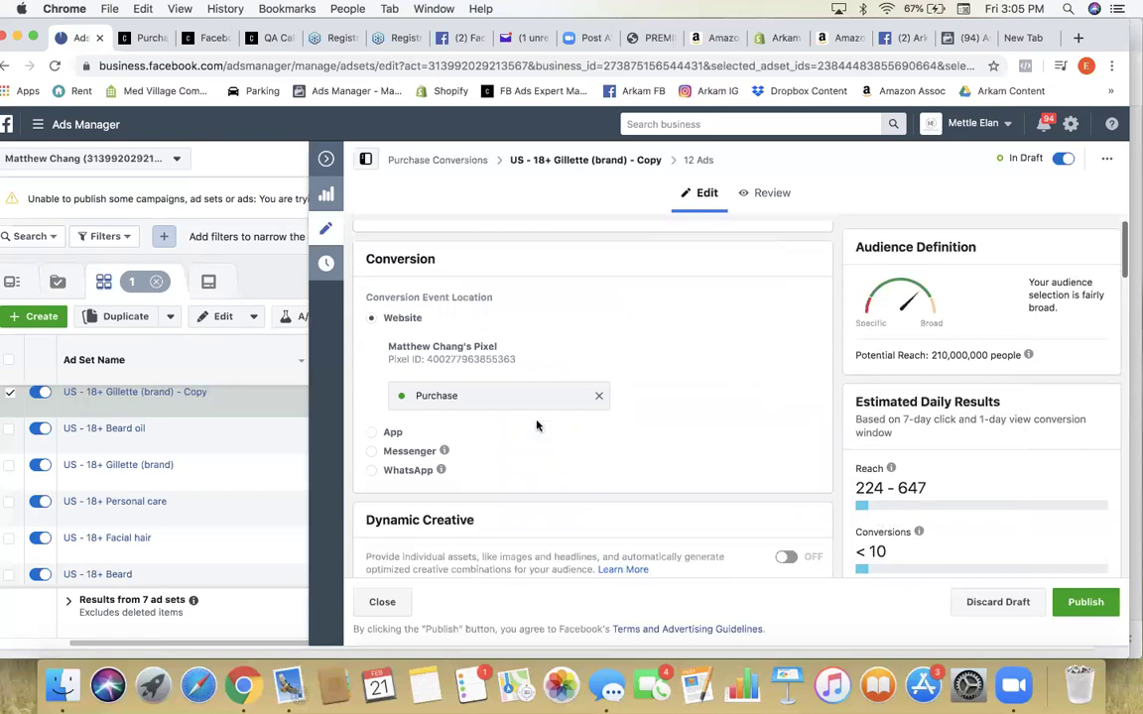
scroll(536, 426, "down", 10)
scroll(698, 341, "up", 3)
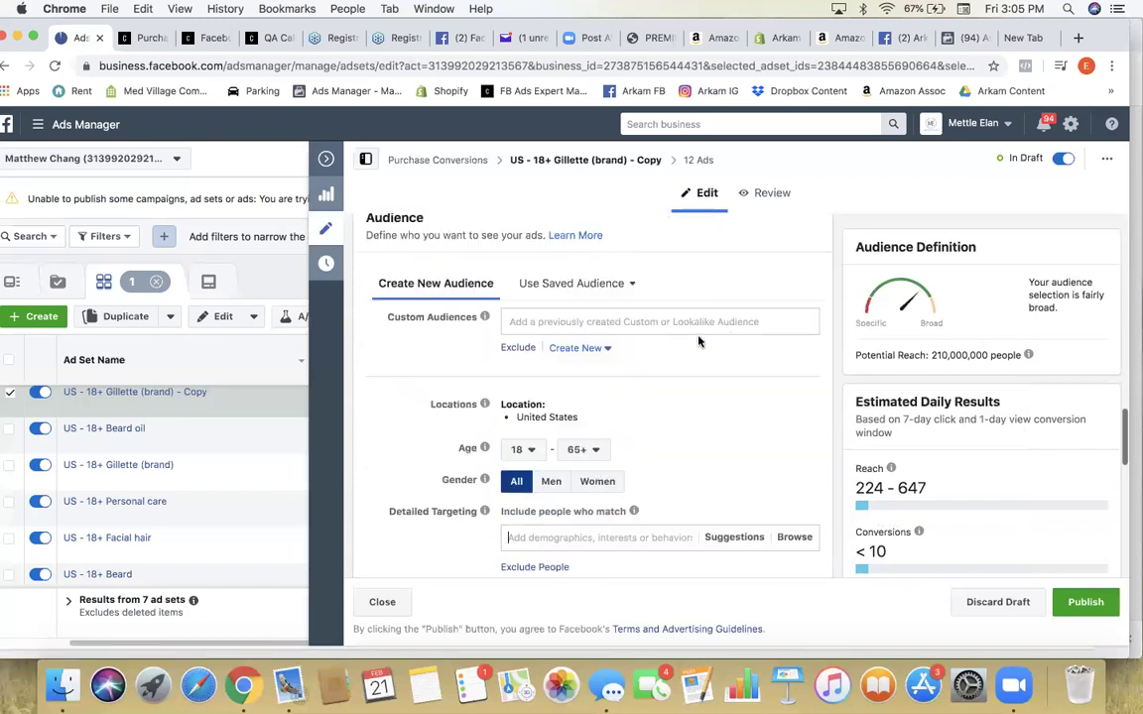
left_click(579, 348)
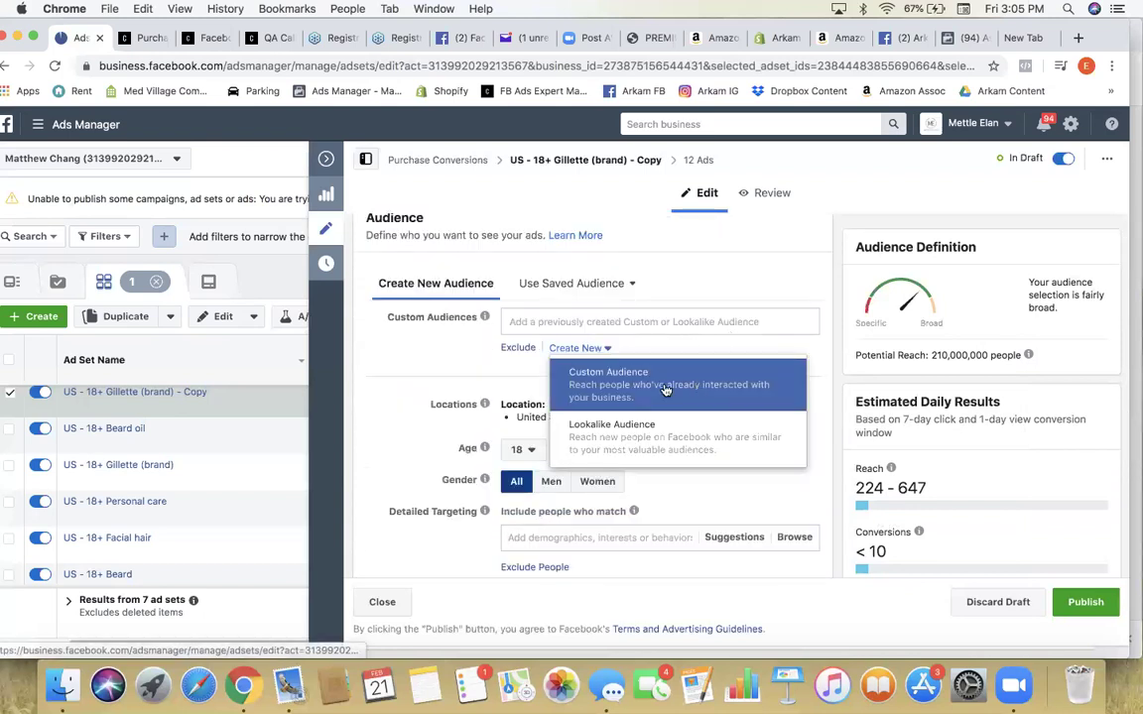
left_click(592, 436)
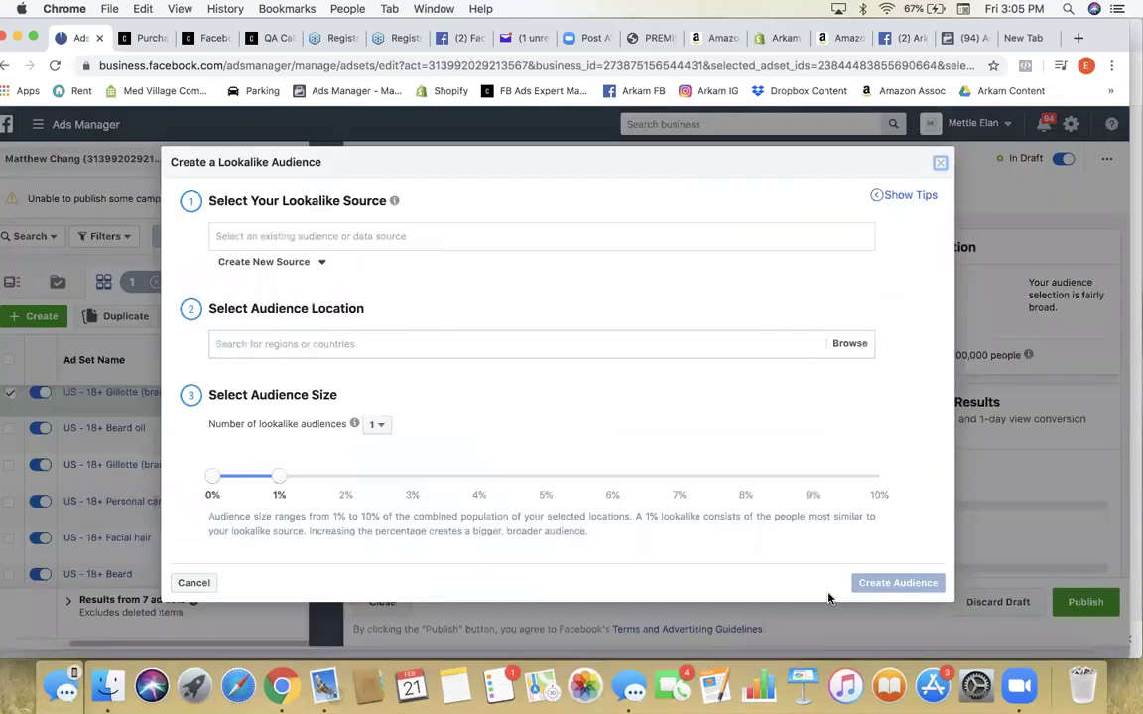
left_click(939, 162)
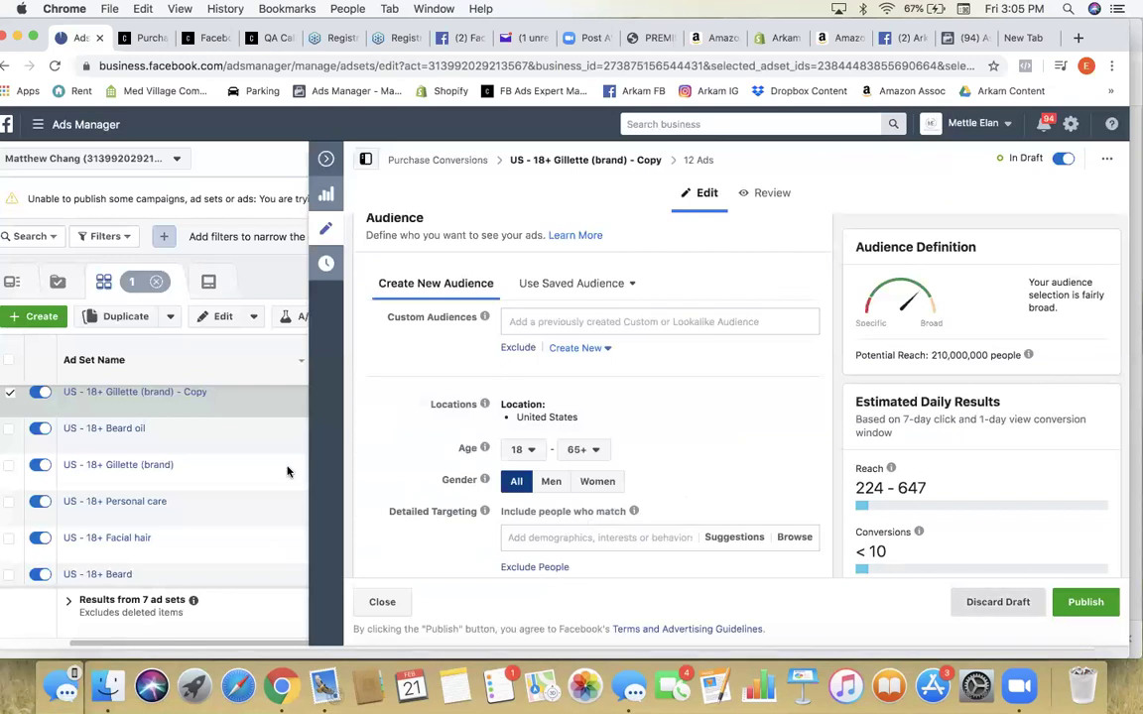
Step: Discard the draft copy of the Gillette (brand) ad set and check how many ad sets remain
left_click(998, 602)
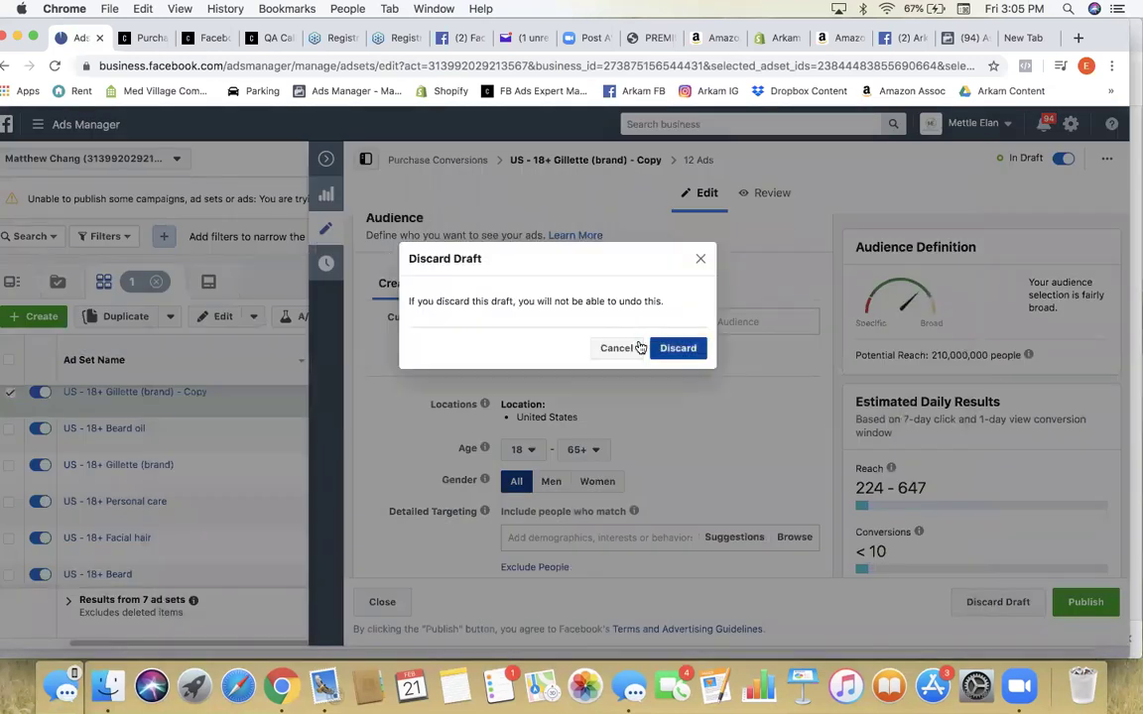
left_click(670, 347)
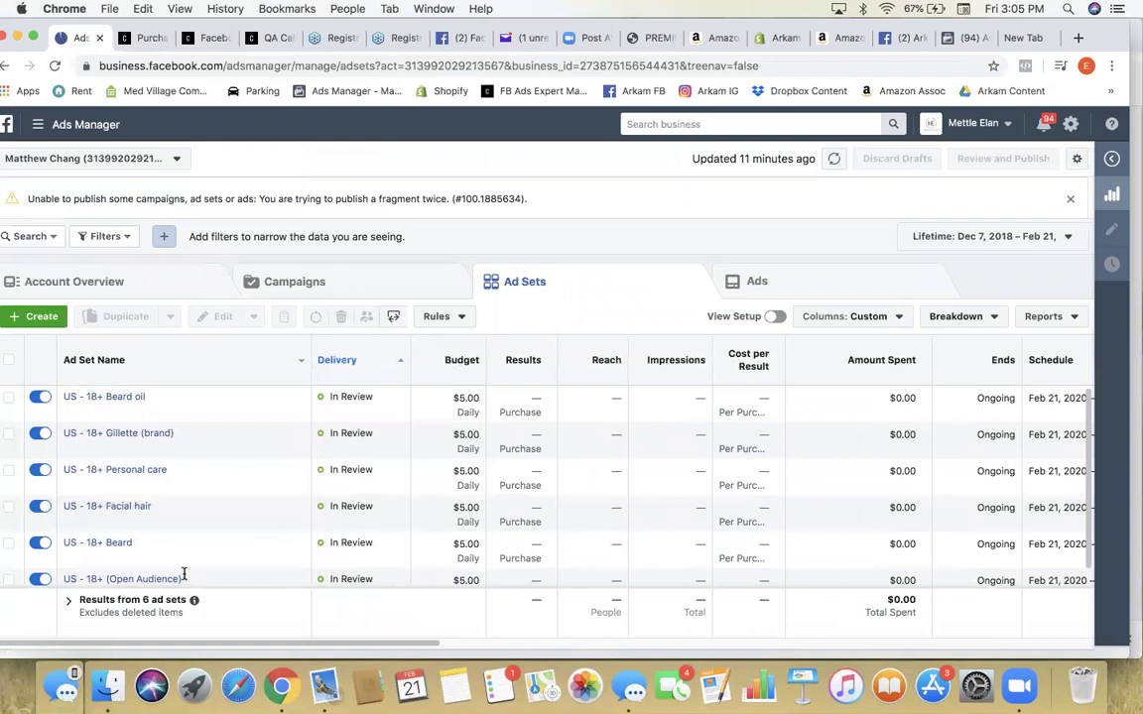
left_click_drag(145, 602, 179, 602)
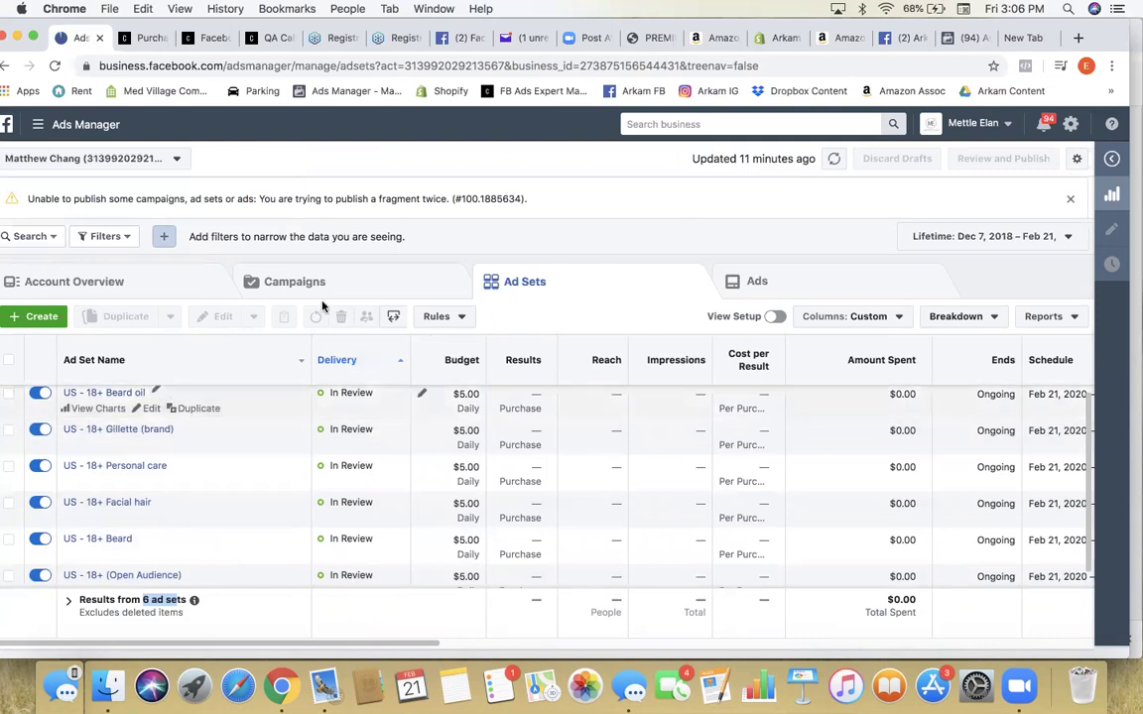
Step: Rename the Purchase Conversions campaign to Interests Purchase Conversions and publish the change
left_click(287, 285)
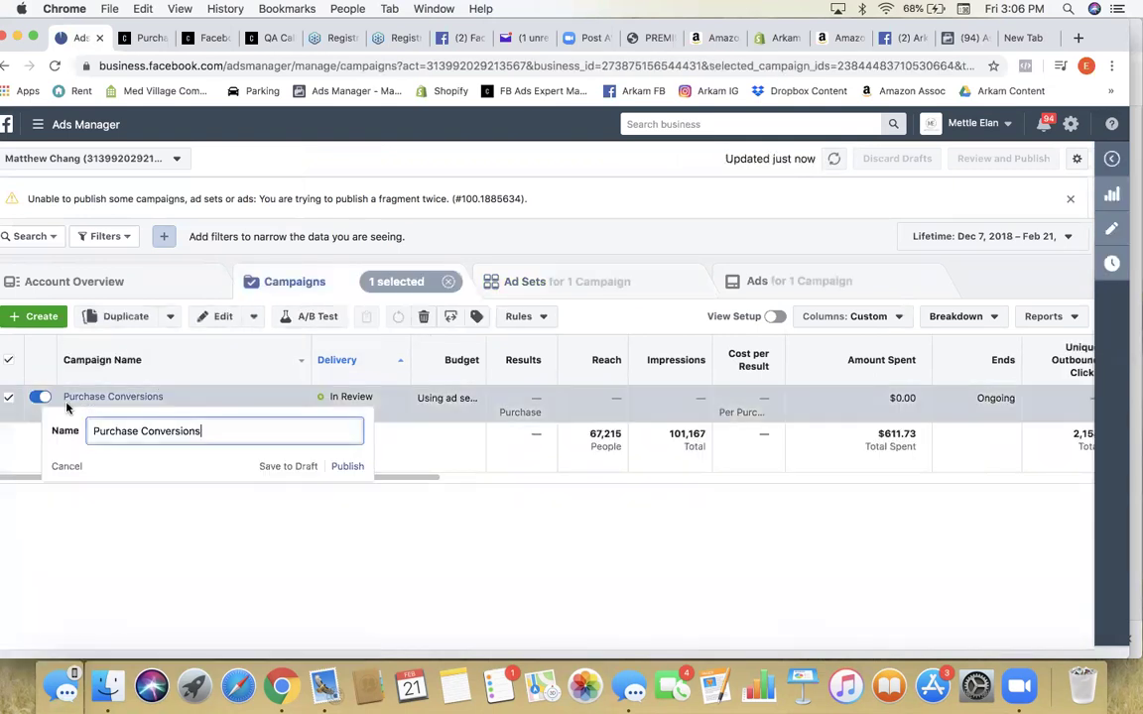
type("Interest")
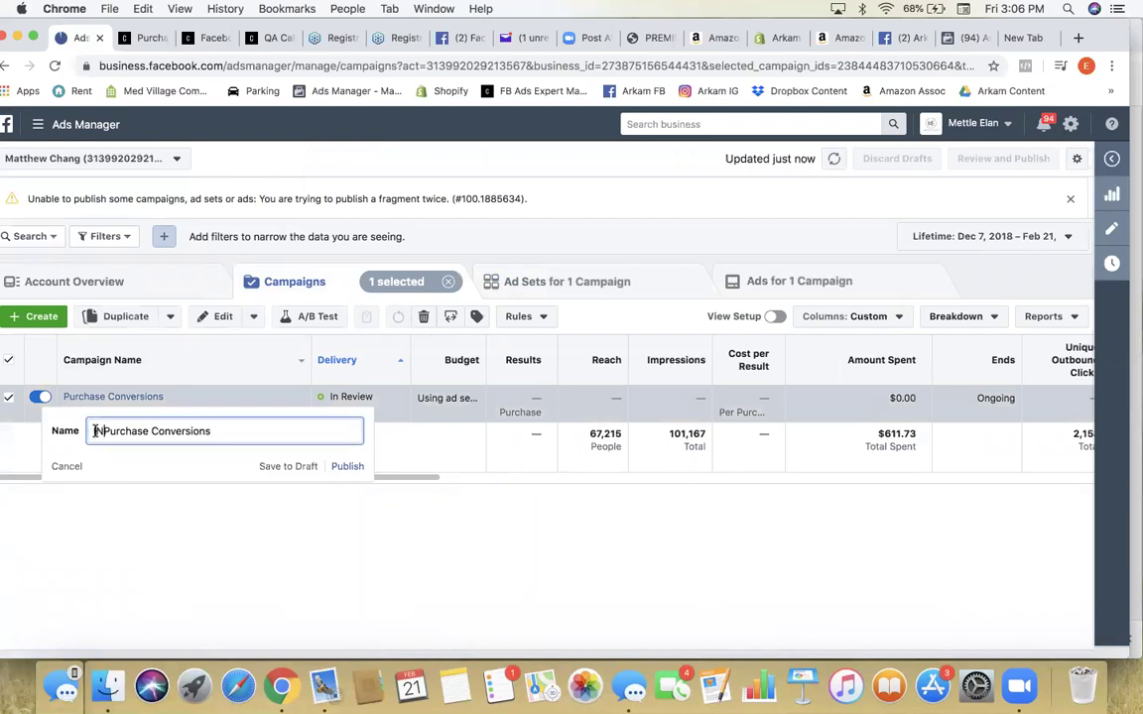
key("BackSpace")
key("BackSpace")
key("BackSpace")
key("BackSpace")
key("BackSpace")
key("BackSpace")
key("BackSpace")
type("N")
key("BackSpace")
type("nt")
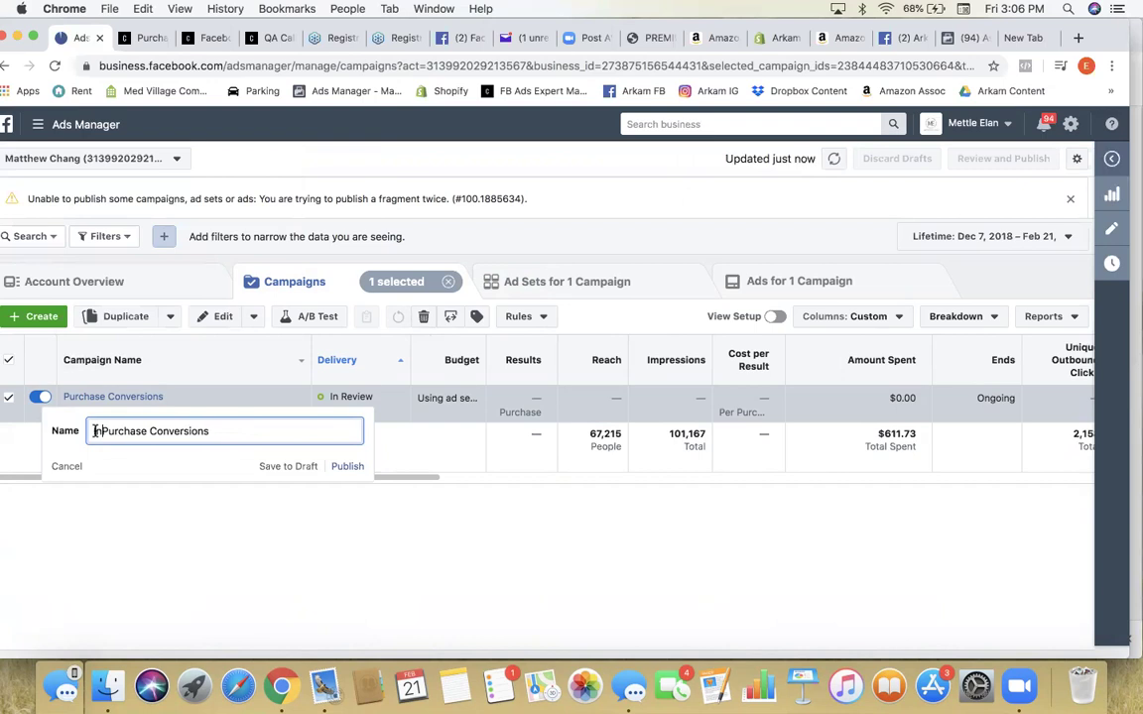
type("rests")
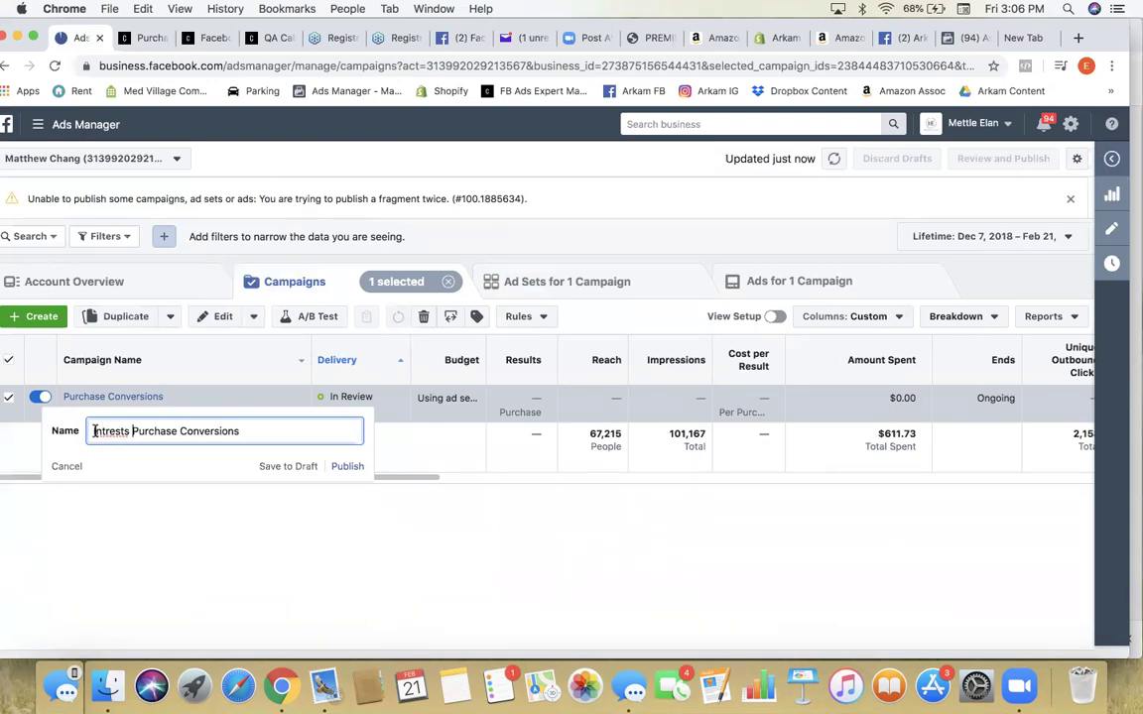
right_click(119, 429)
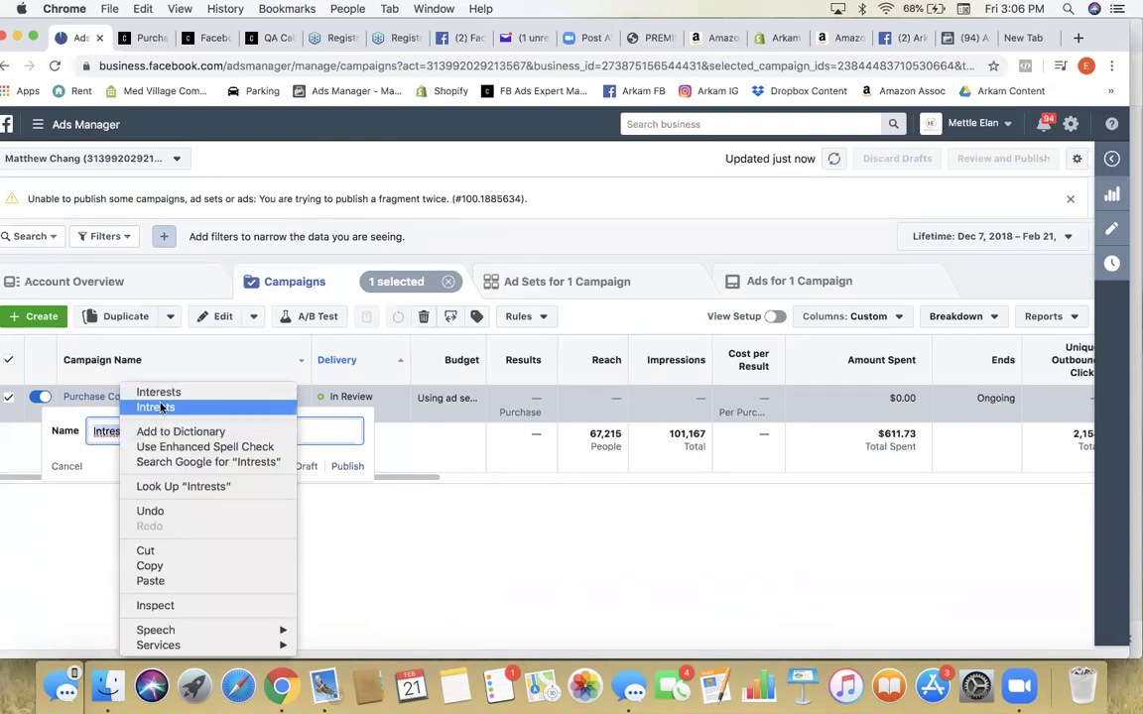
key("Return")
left_click(347, 466)
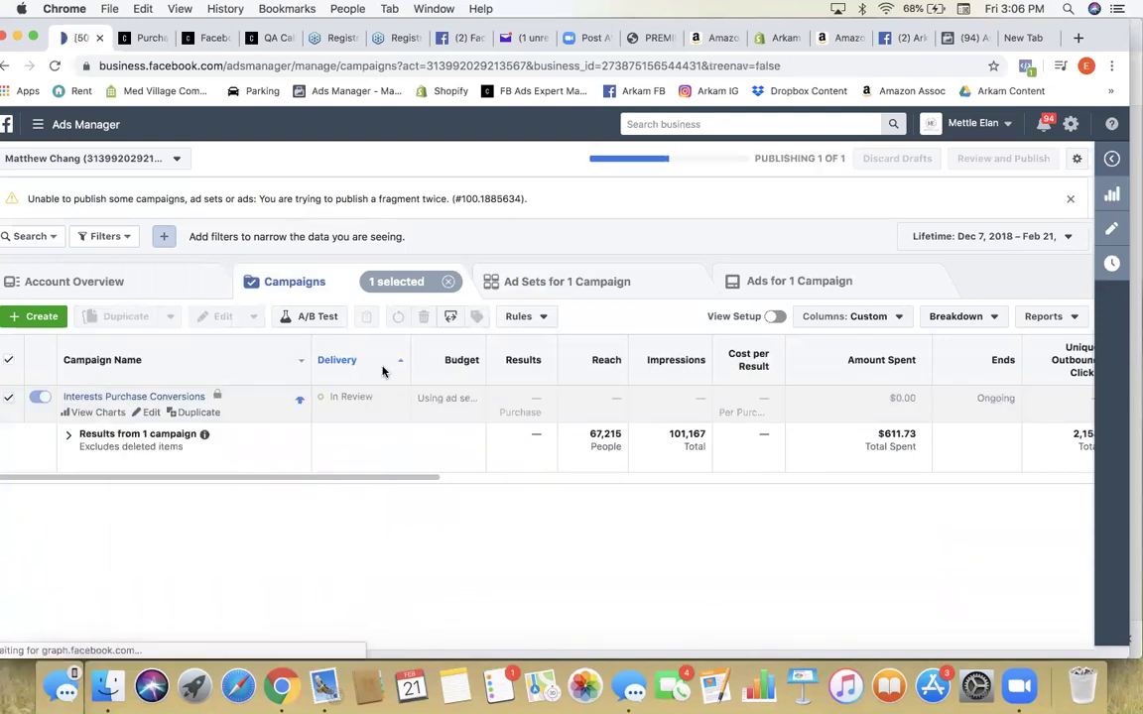
Step: Duplicate the US - 18+ Beard oil ad set once into a new campaign named Lookalike Purchase Conversion
left_click(553, 283)
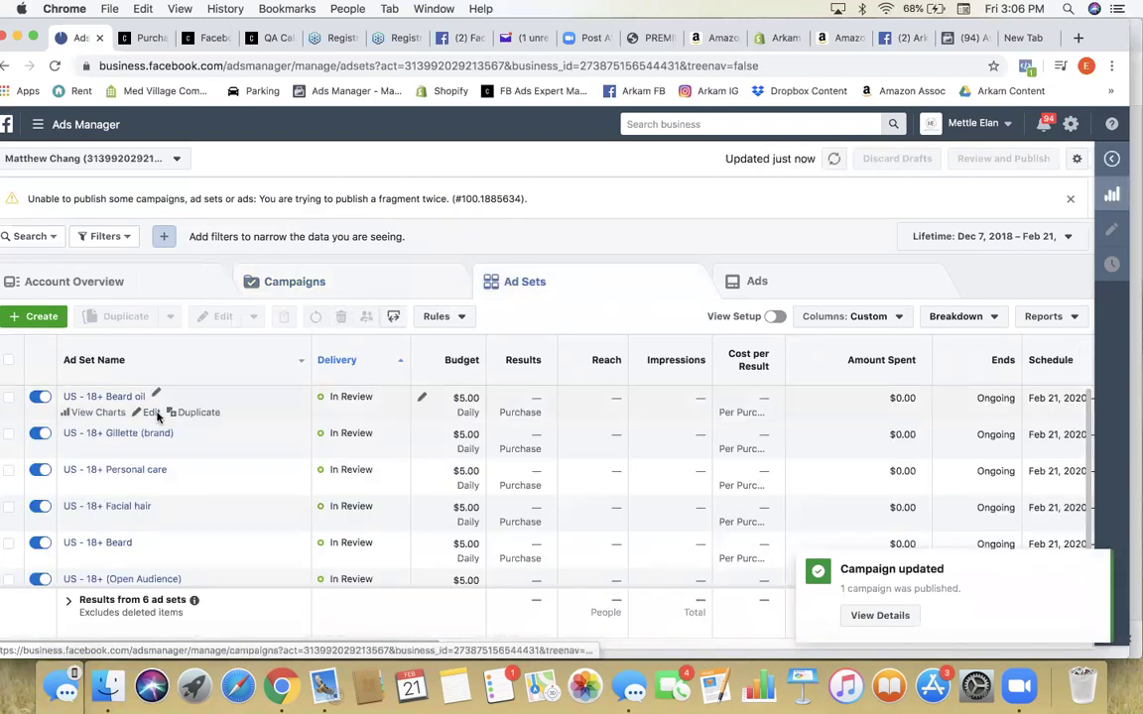
left_click(198, 412)
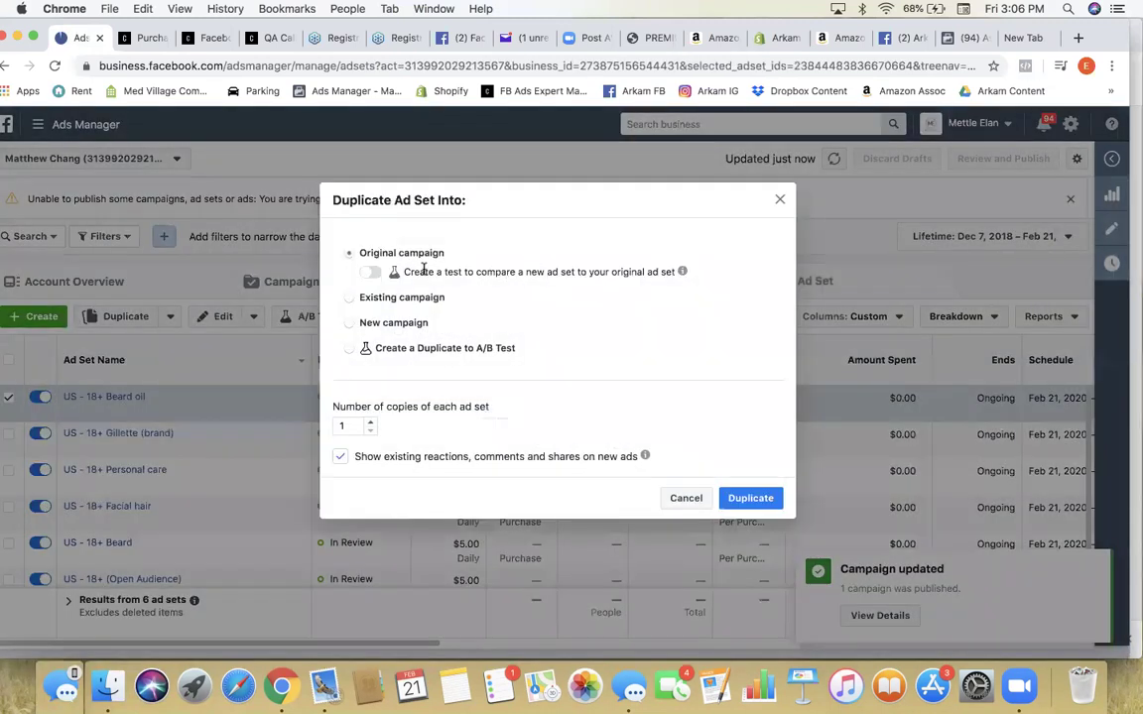
left_click(416, 322)
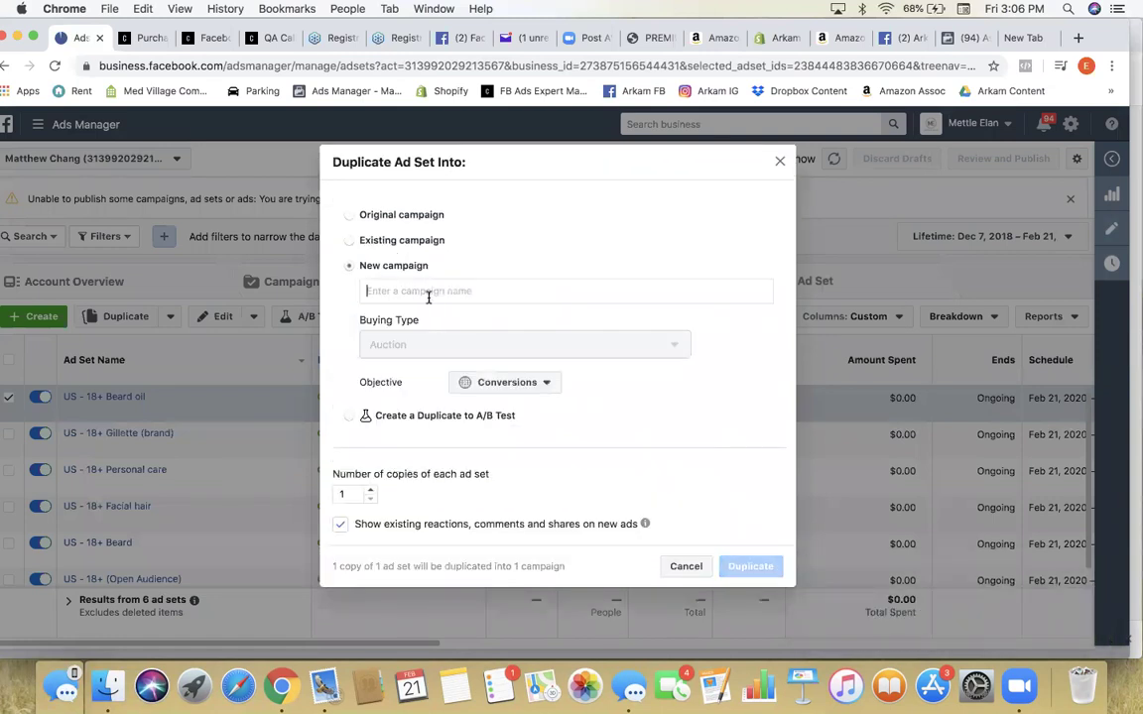
type("Lookalike Purchase Conversion")
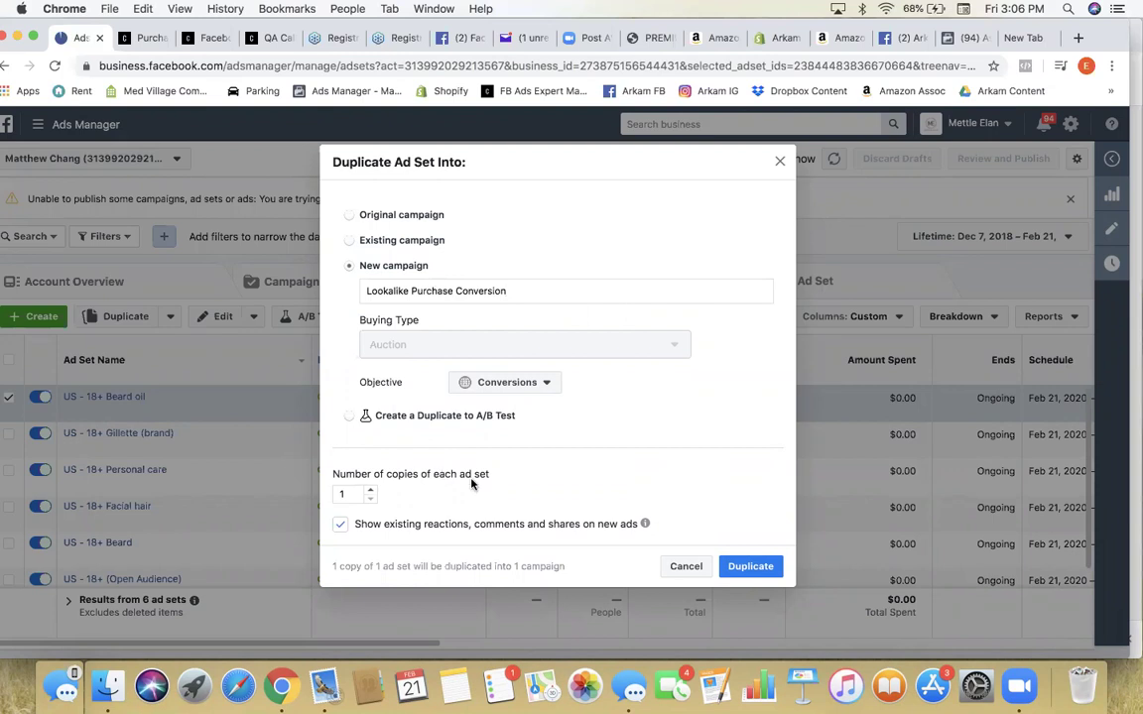
left_click_drag(417, 532, 679, 357)
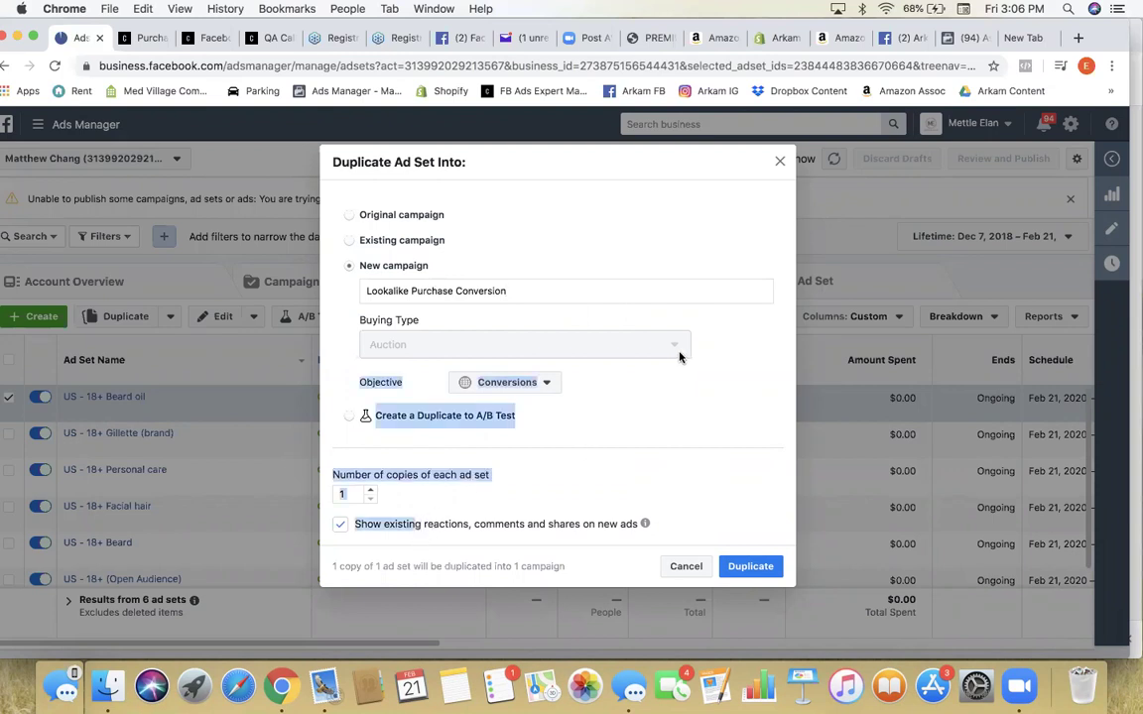
left_click(706, 378)
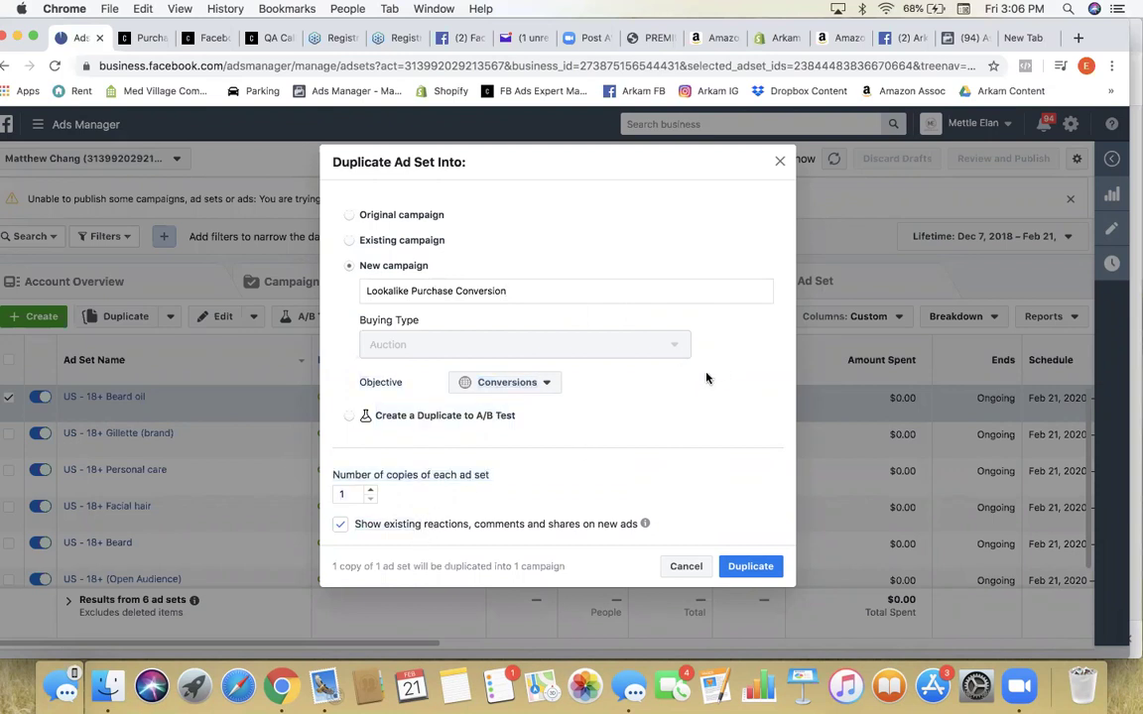
left_click(770, 571)
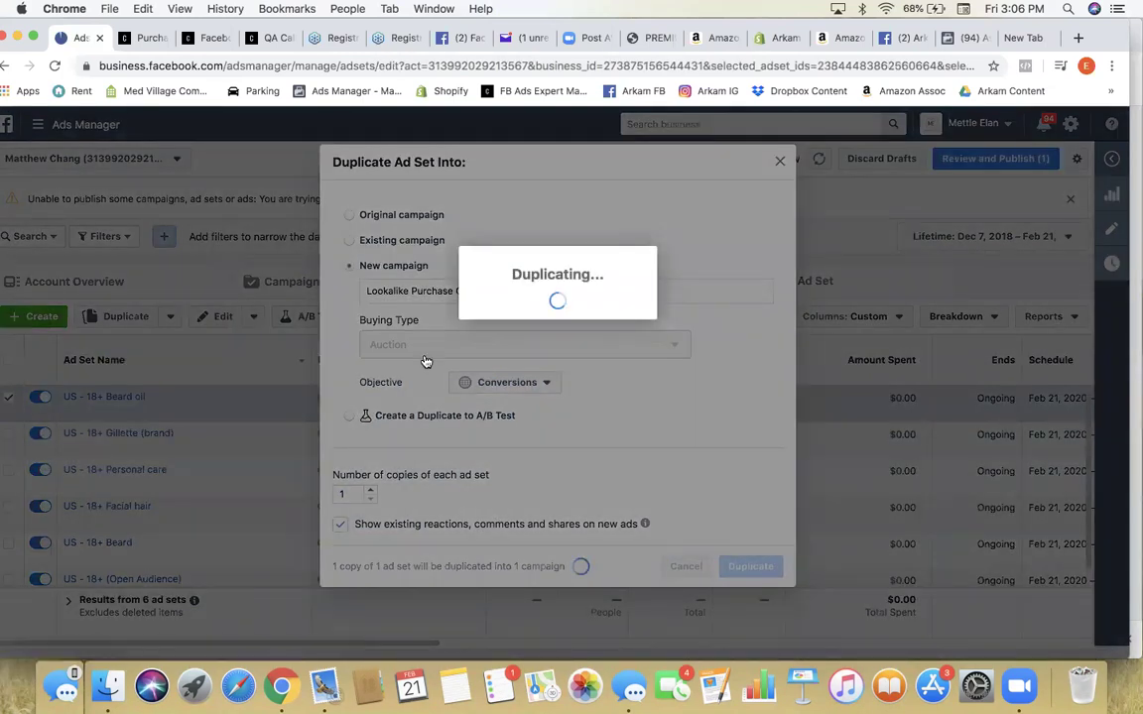
Step: Remove the Beard oil interest from the duplicated ad set's detailed targeting
scroll(642, 339, "down", 5)
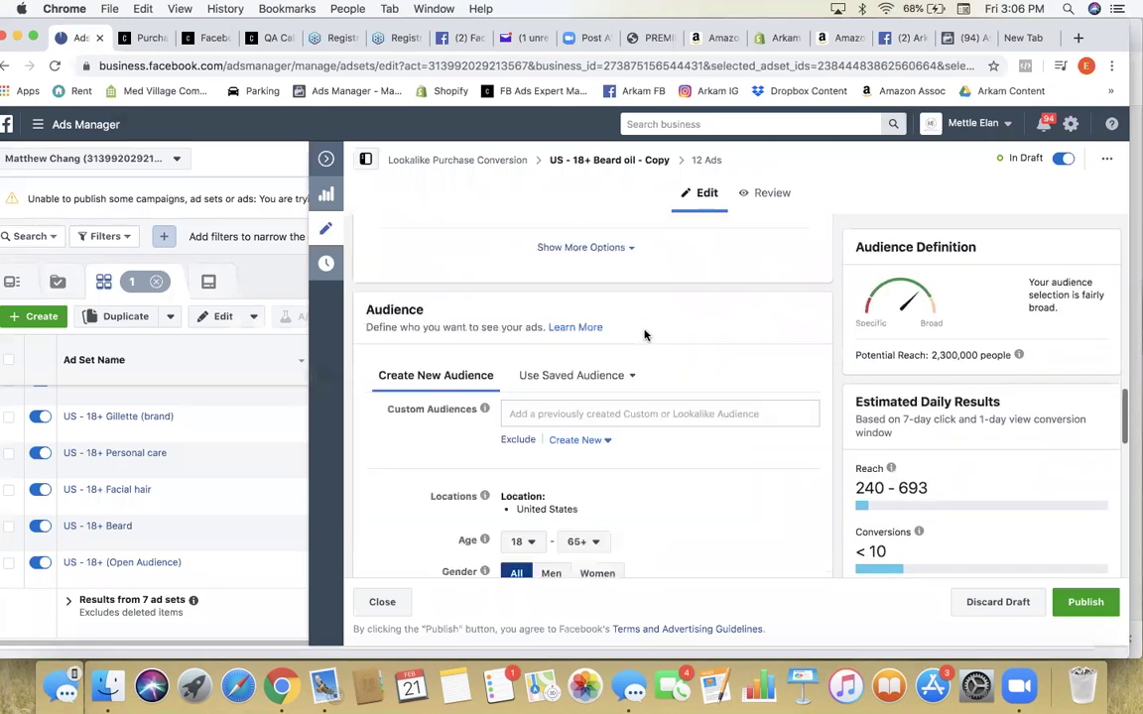
scroll(638, 357, "down", 3)
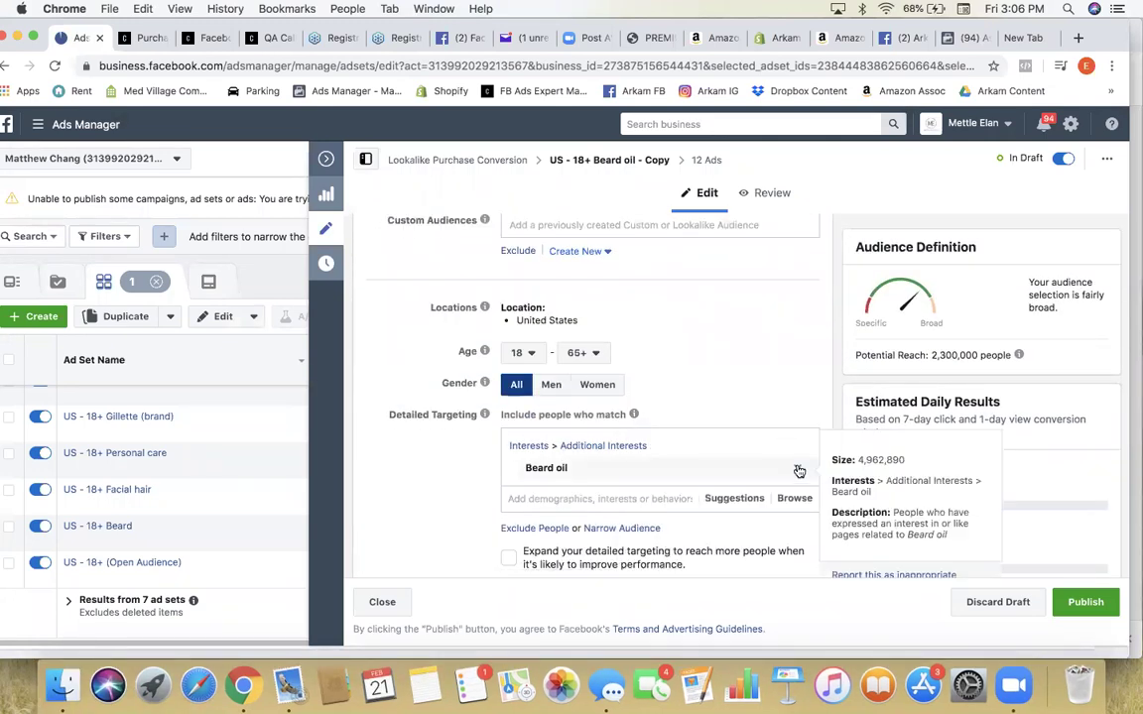
left_click(798, 470)
Step: Start creating a new custom audience from the website source for the duplicated ad set
scroll(612, 266, "up", 2)
left_click(536, 324)
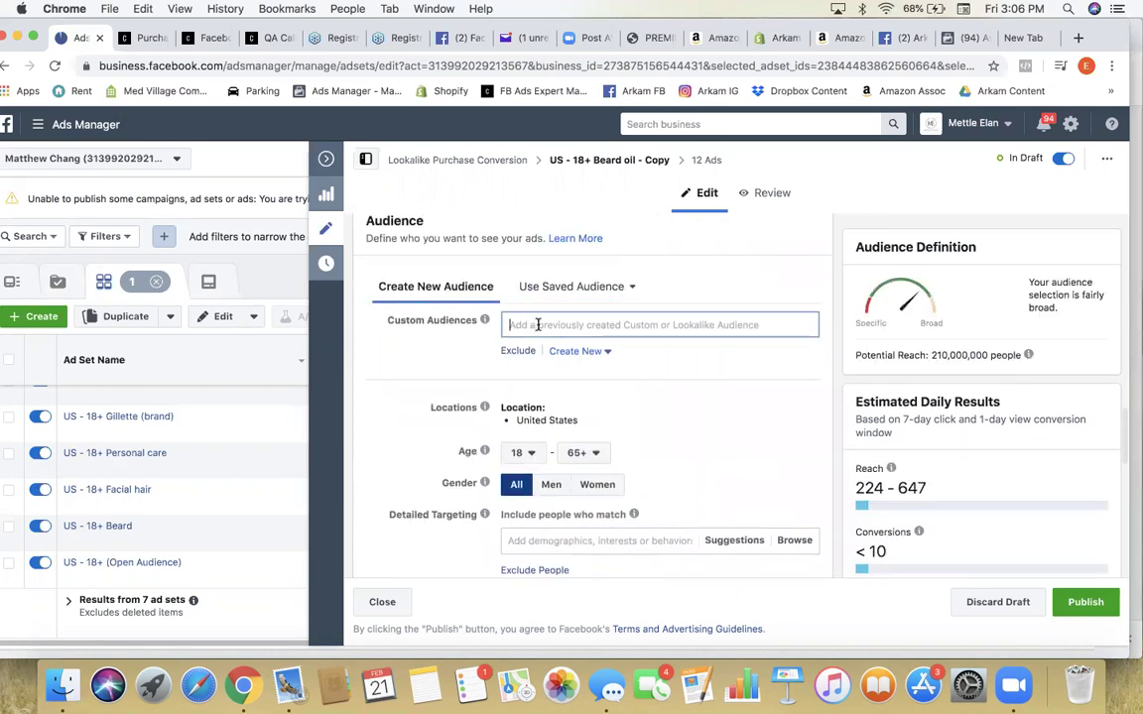
left_click(594, 355)
left_click(521, 355)
left_click(400, 304)
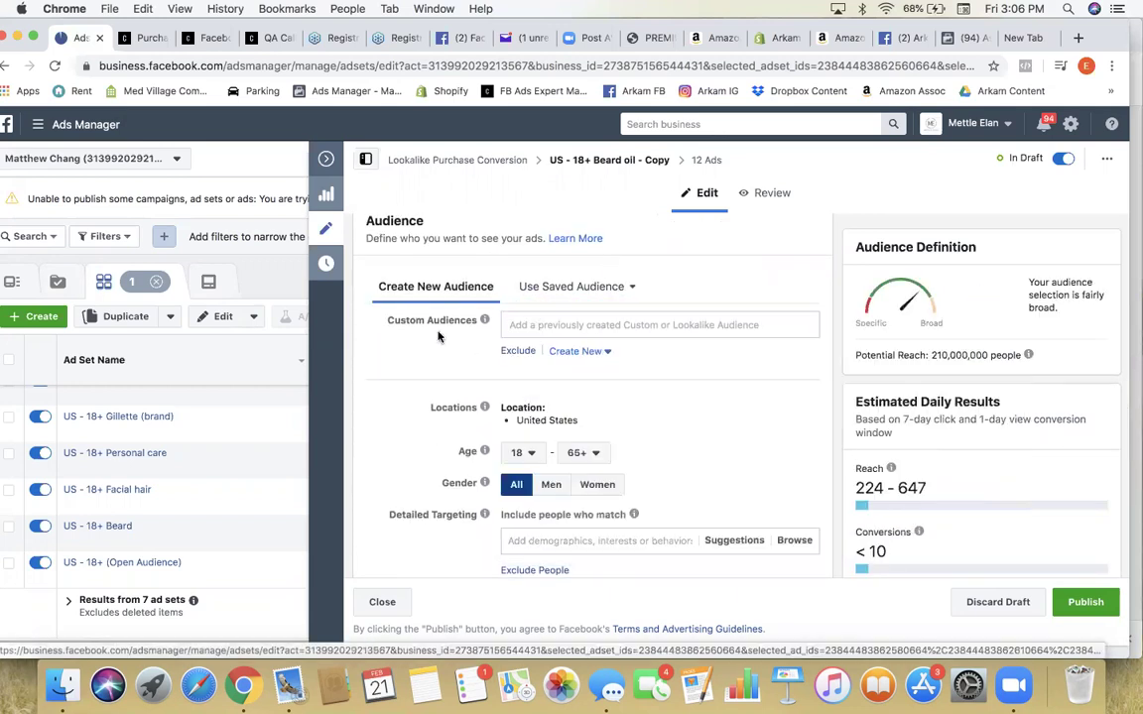
left_click(576, 353)
left_click(607, 376)
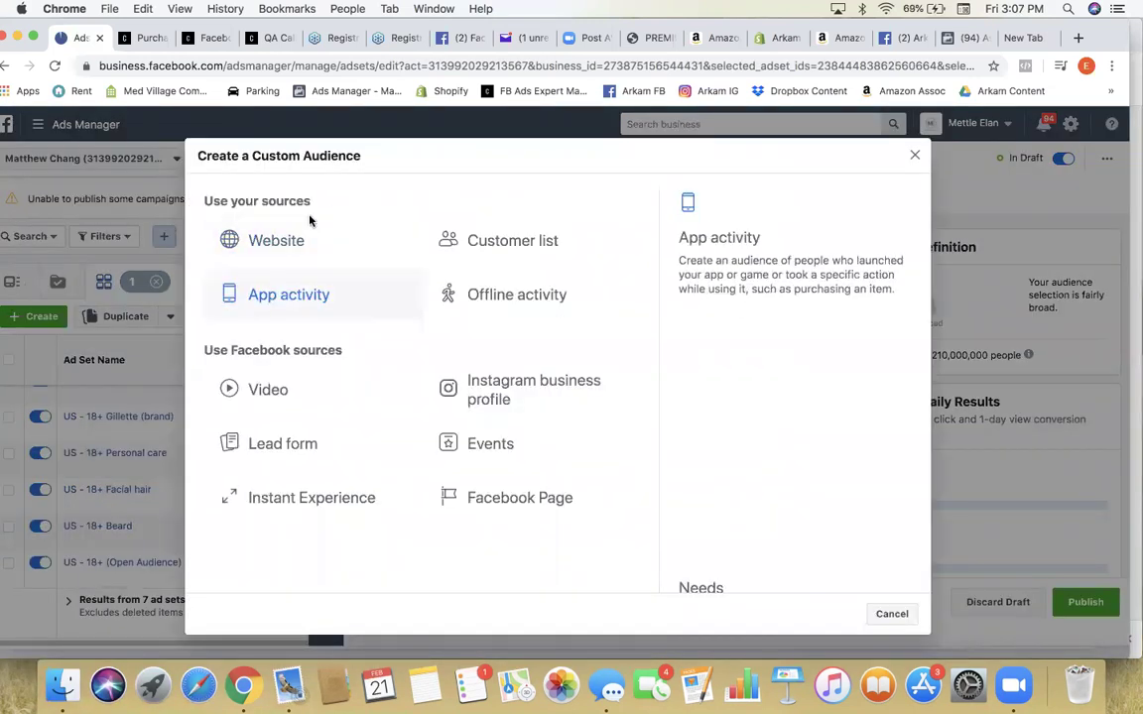
left_click(303, 243)
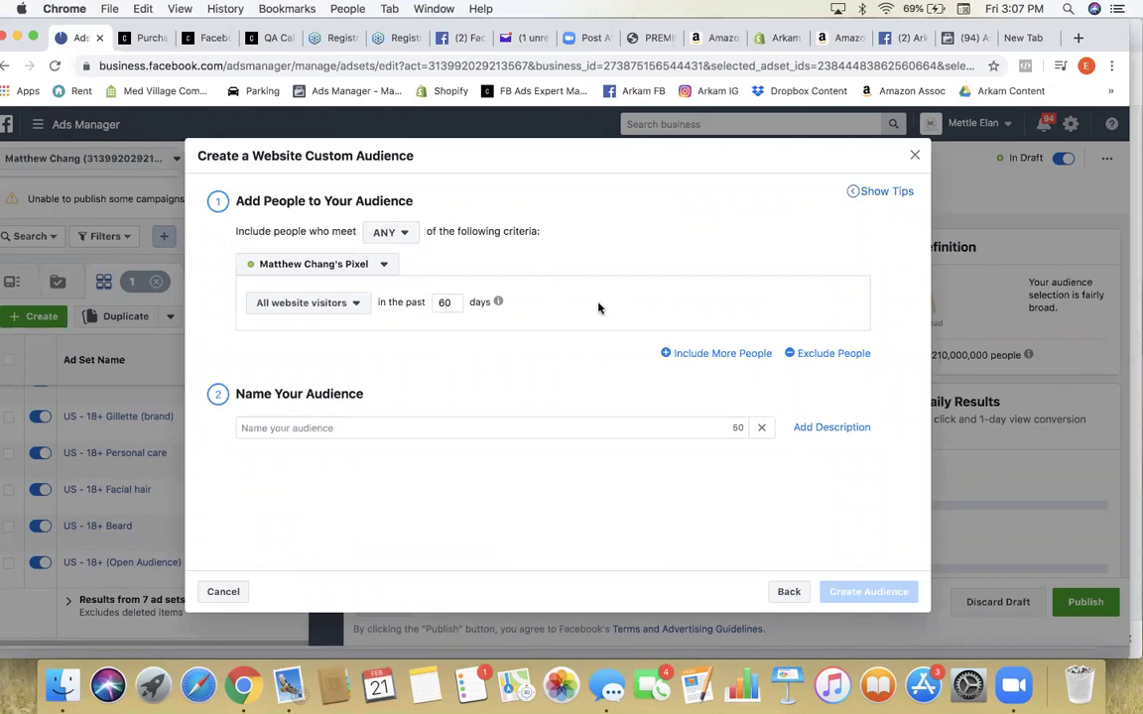
Step: Name the audience Website Visitors (60d), keep all website visitors in the past 60 days as its criteria, and create it
left_click(341, 427)
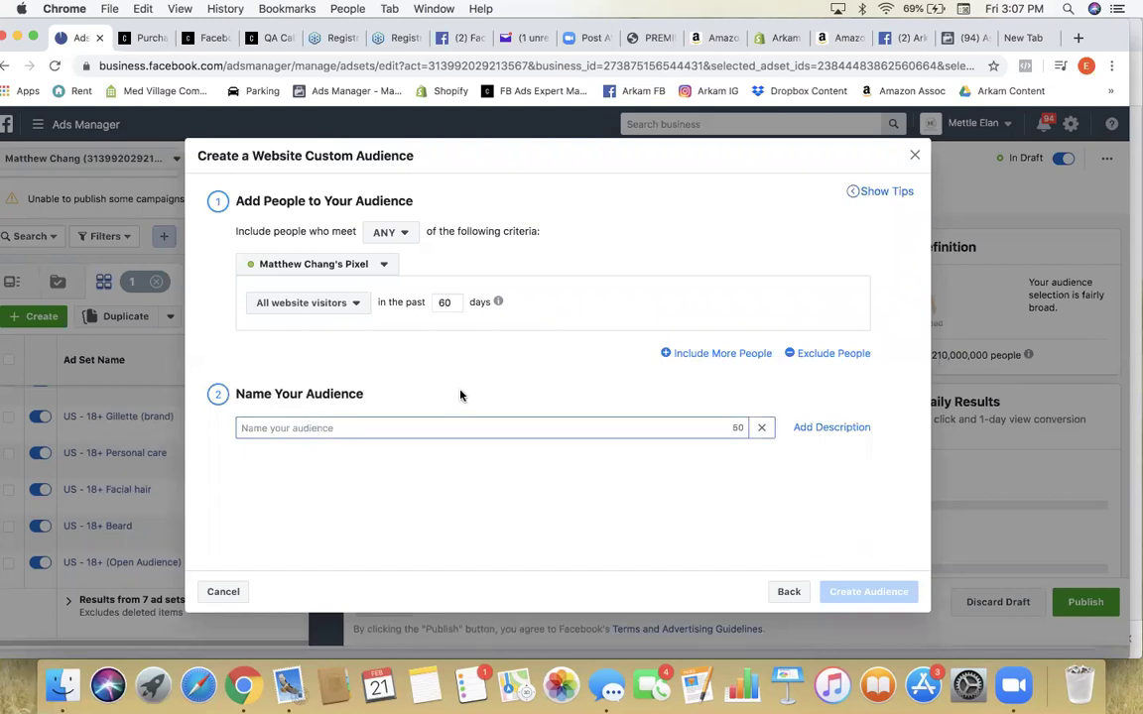
type("Webs")
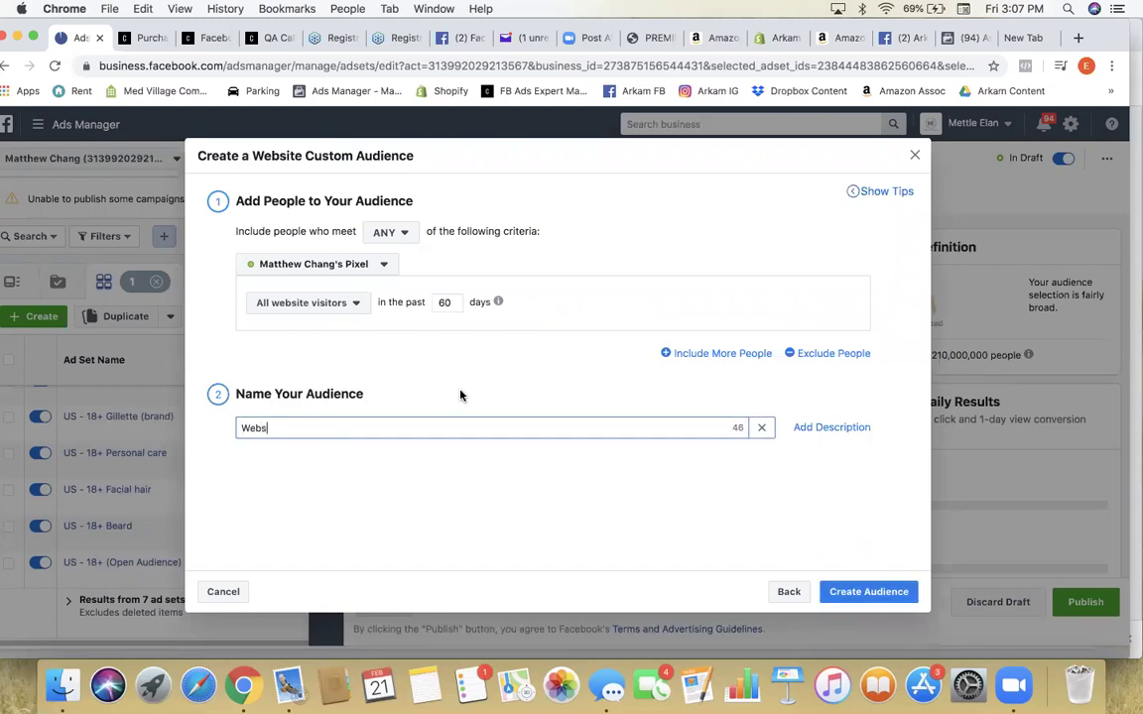
type("ite Visitors (60d)")
left_click(567, 458)
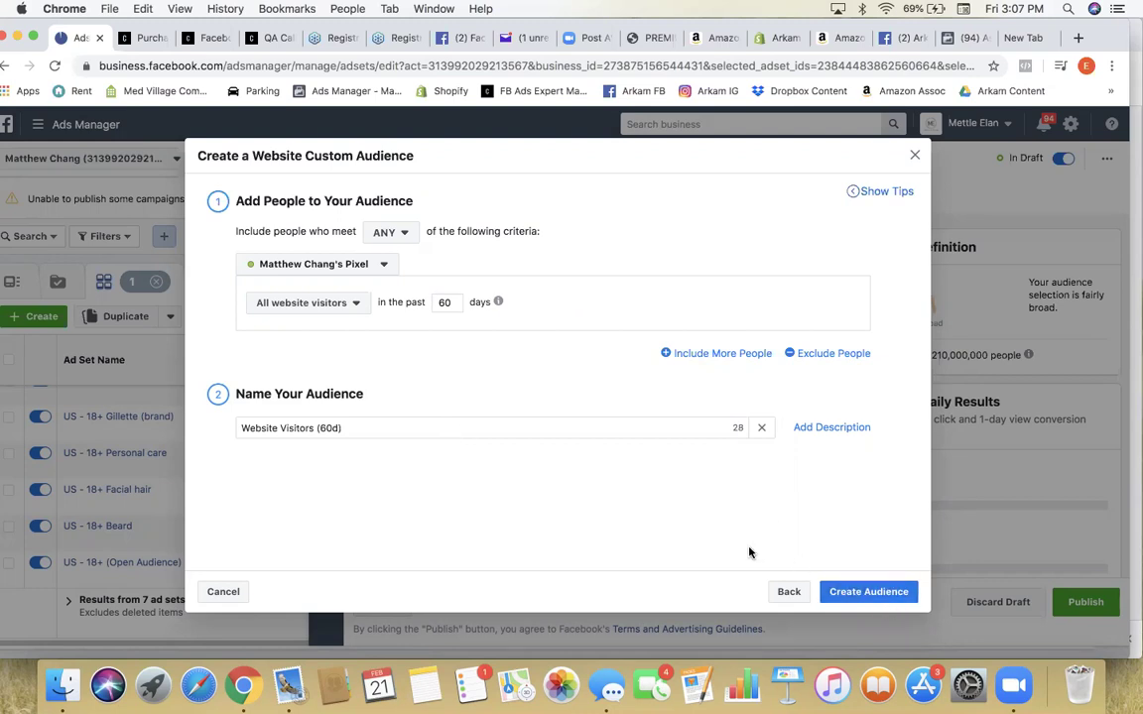
left_click(350, 314)
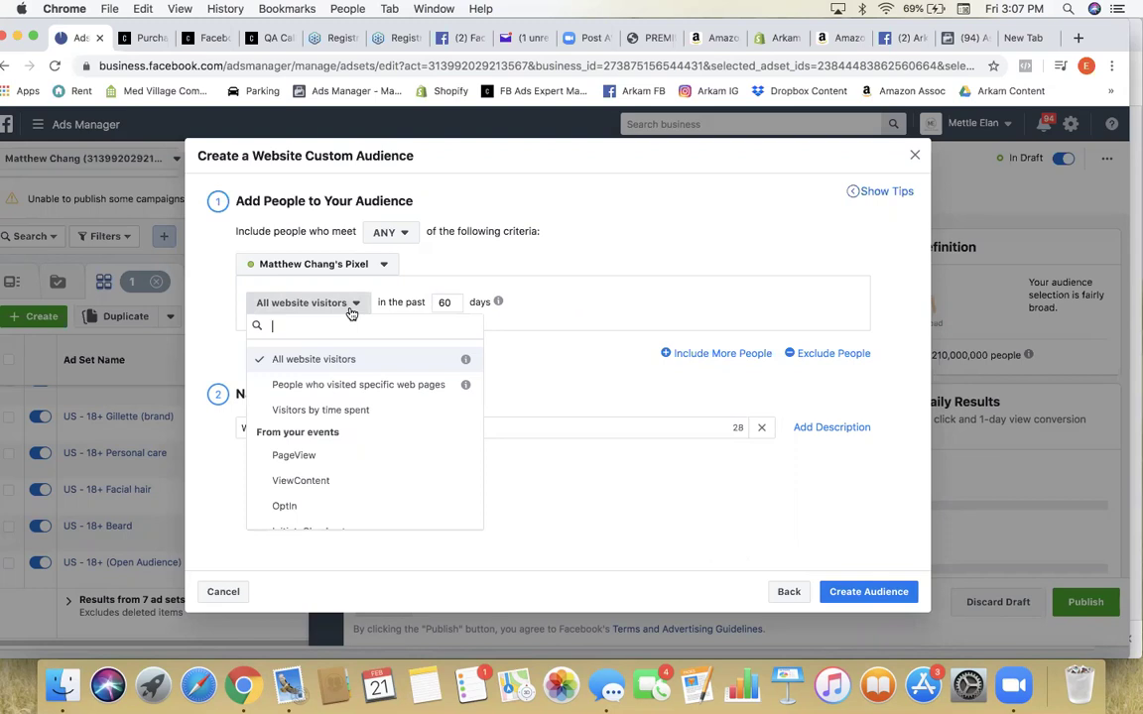
left_click(350, 313)
left_click(845, 602)
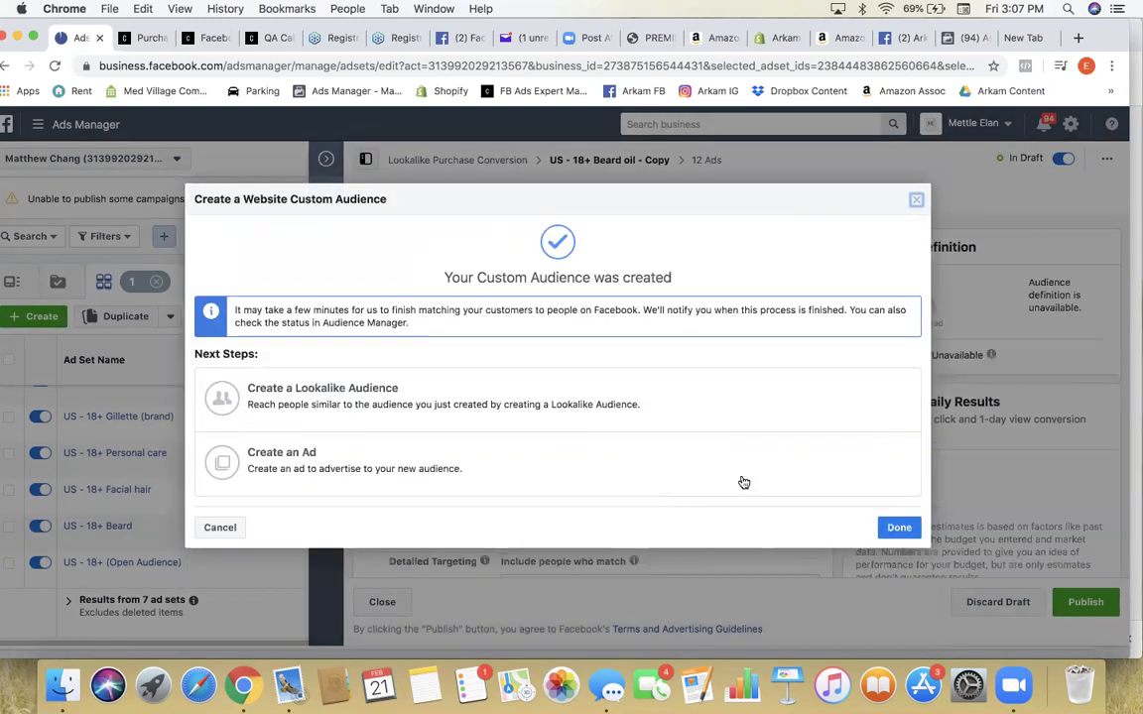
left_click(897, 527)
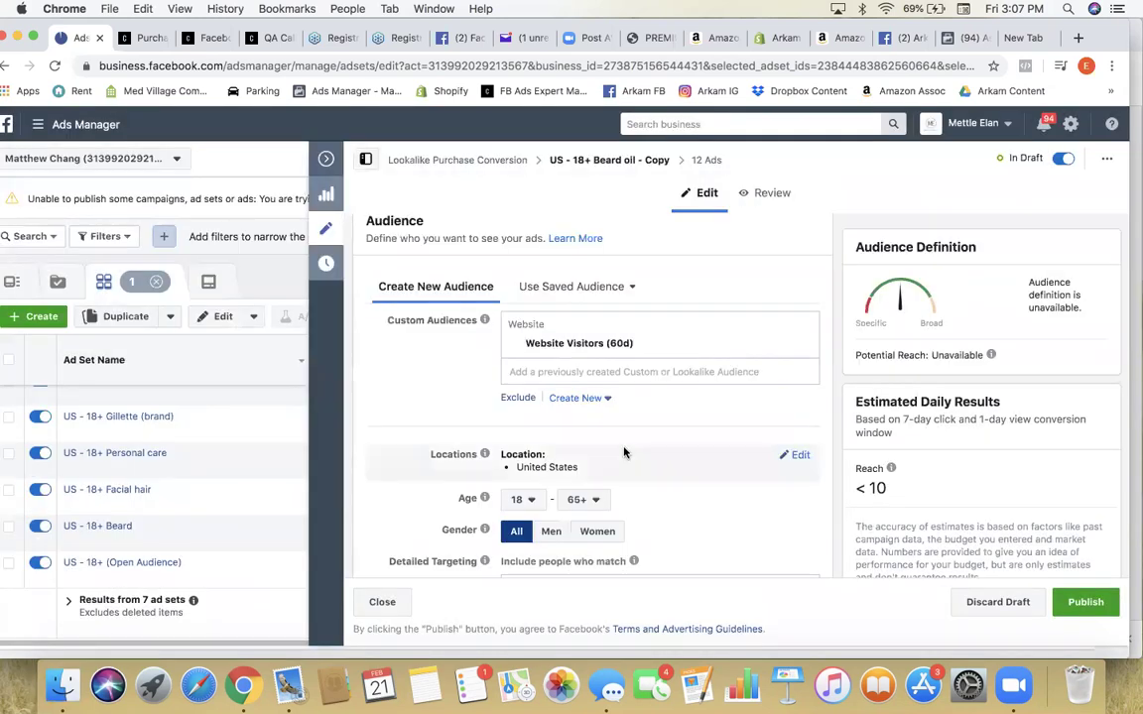
Step: Switch to the Shopify overview dashboard and view its figures for 2020-01-01 to 2020-02-21
scroll(624, 452, "down", 2)
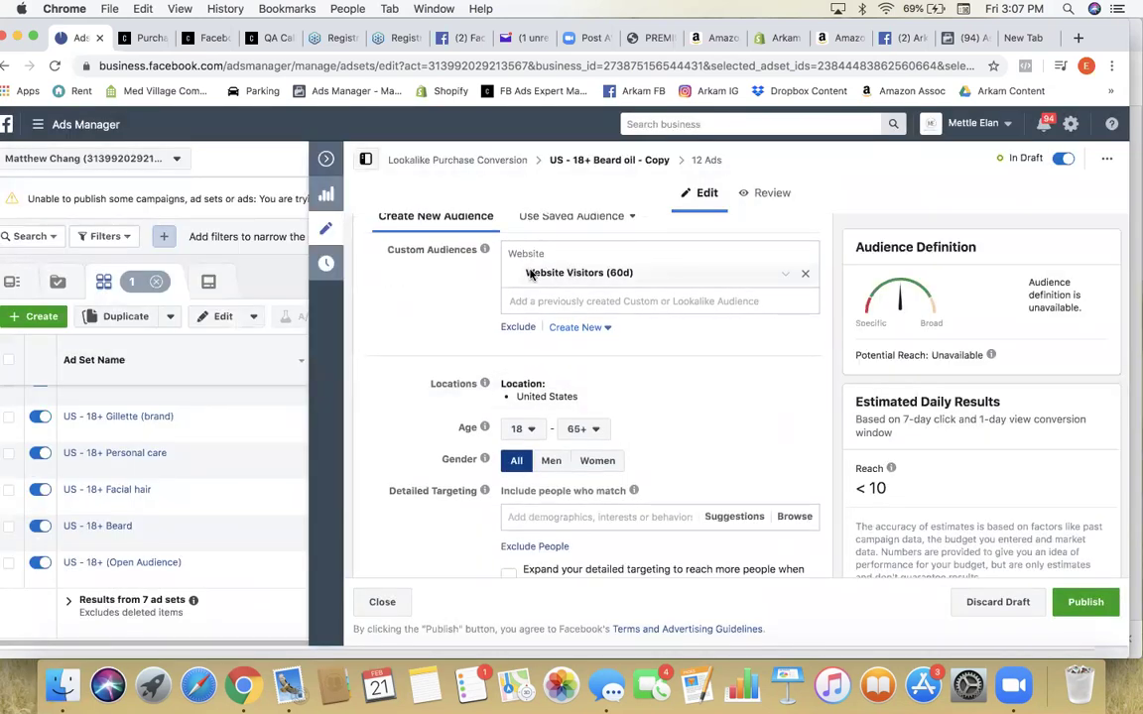
left_click(642, 274)
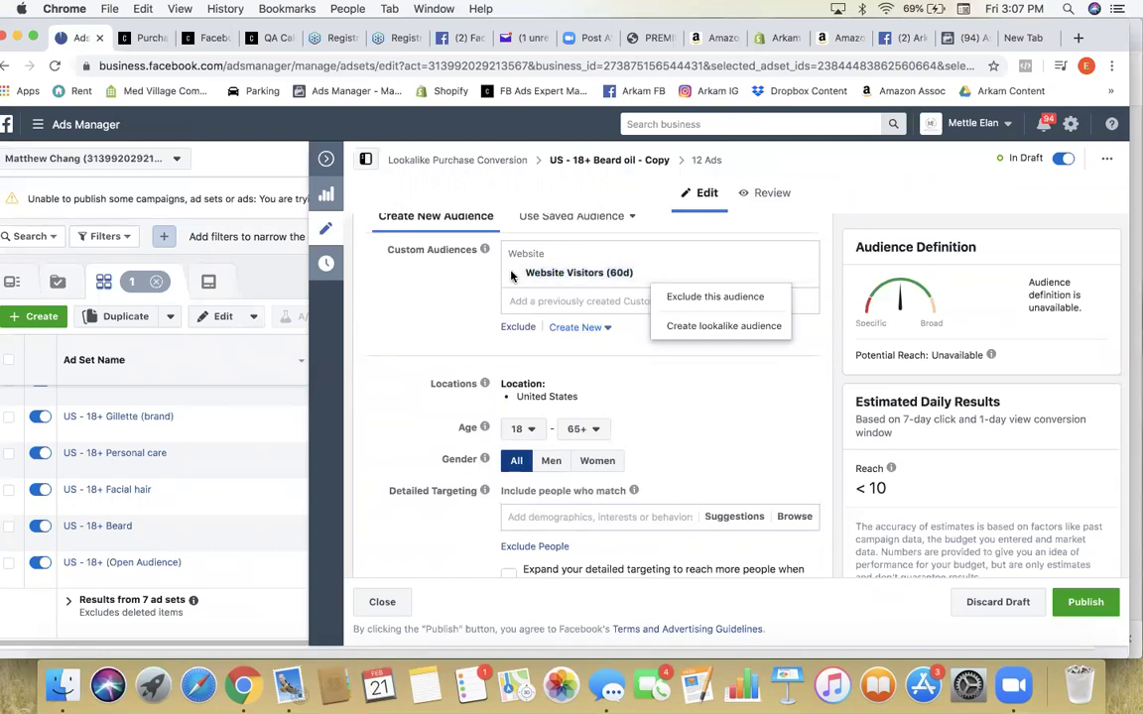
left_click(778, 38)
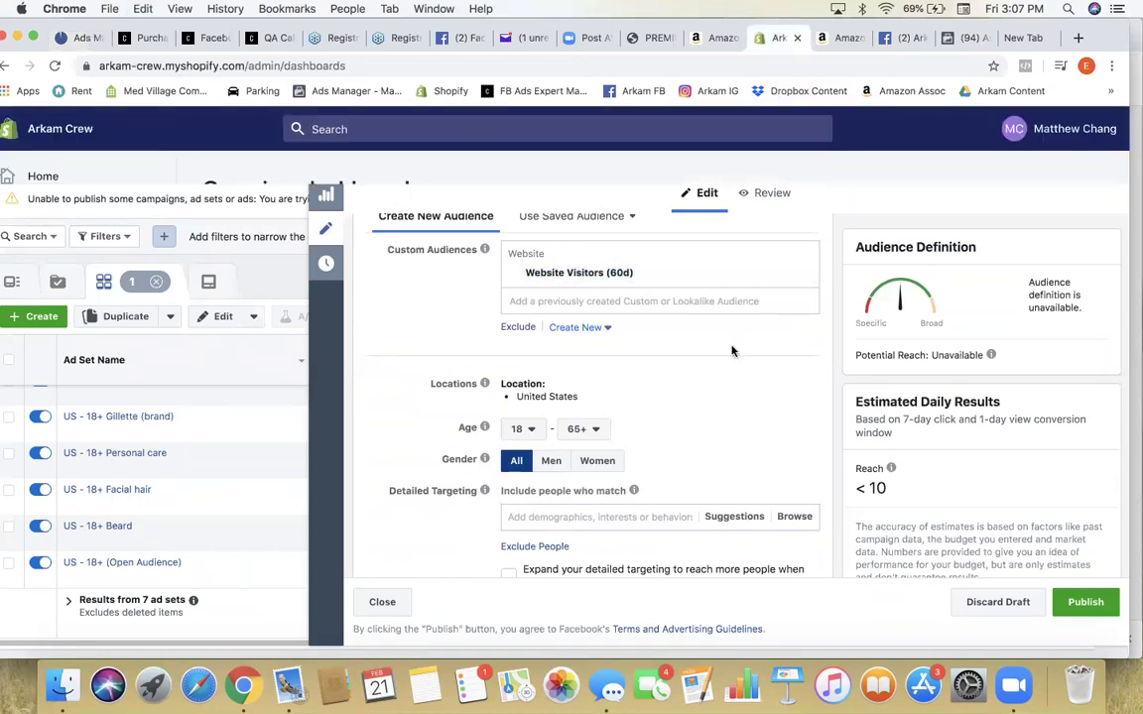
left_click_drag(311, 247, 274, 244)
left_click(274, 240)
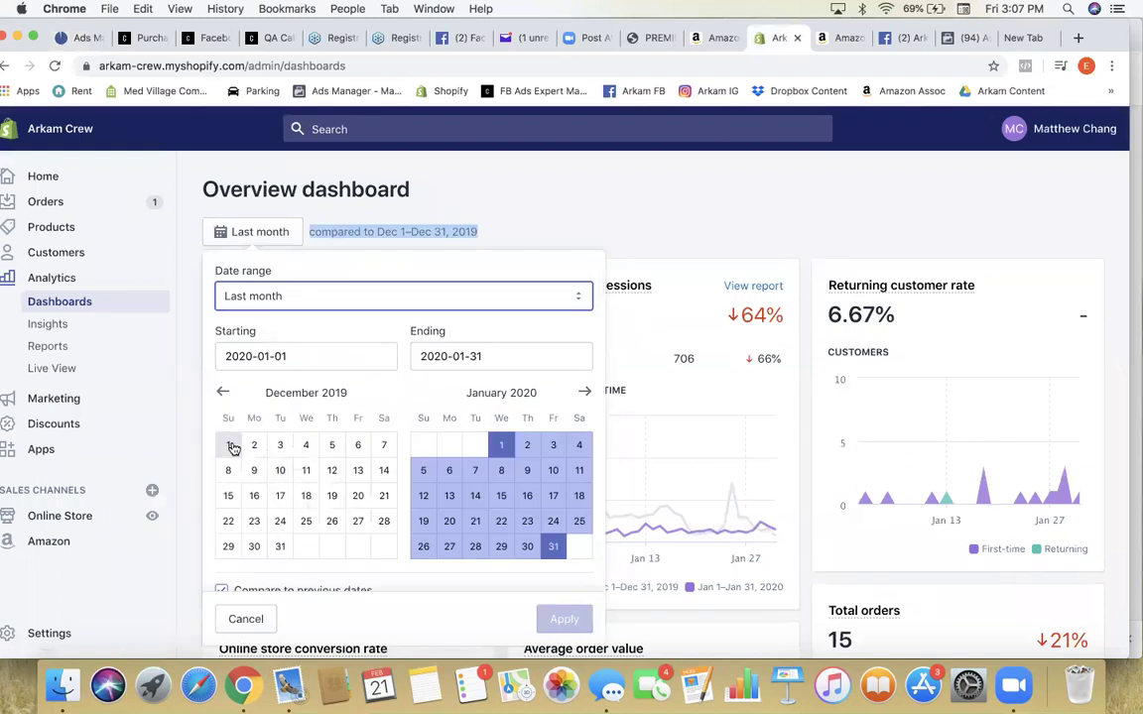
left_click(231, 447)
left_click(585, 392)
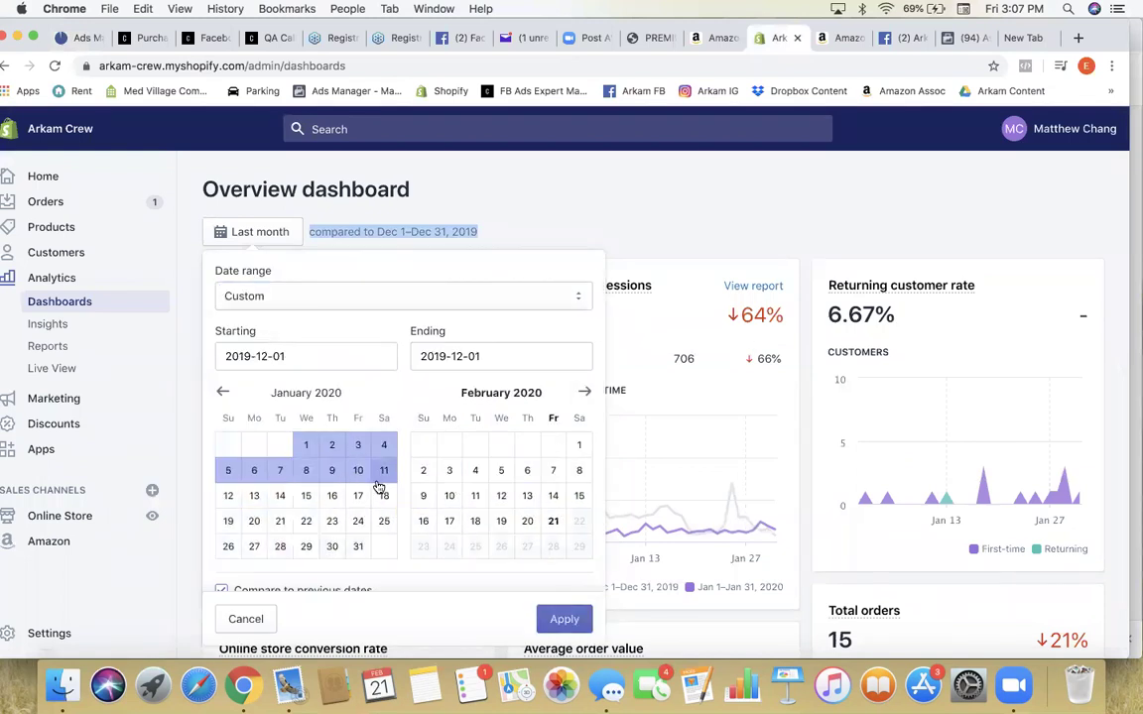
left_click(552, 521)
left_click(307, 447)
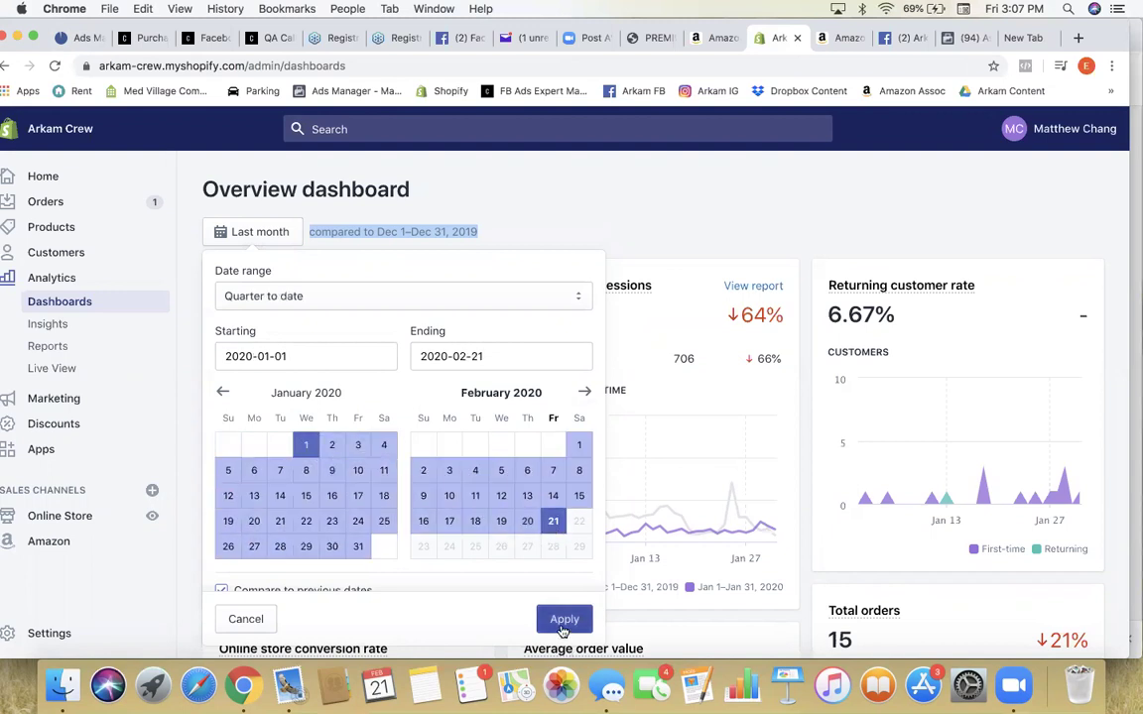
left_click(562, 621)
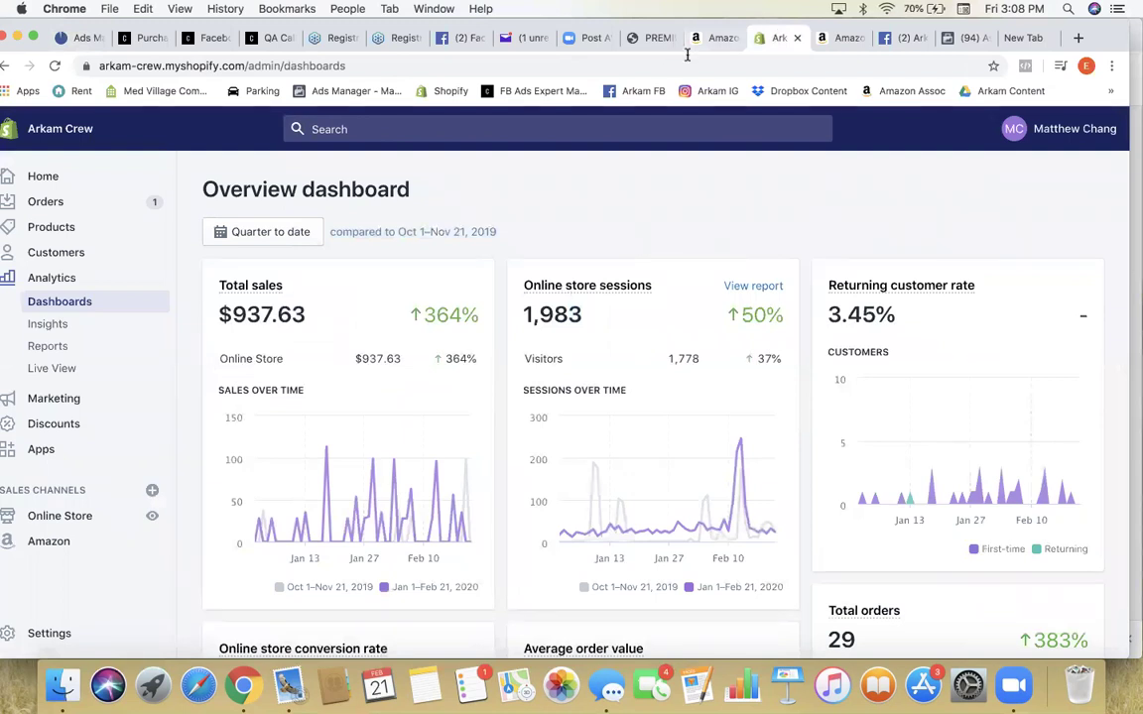
Step: Back in Ads Manager, create a 1% United States lookalike audience with Website Visitors (60d) as its source
left_click(80, 39)
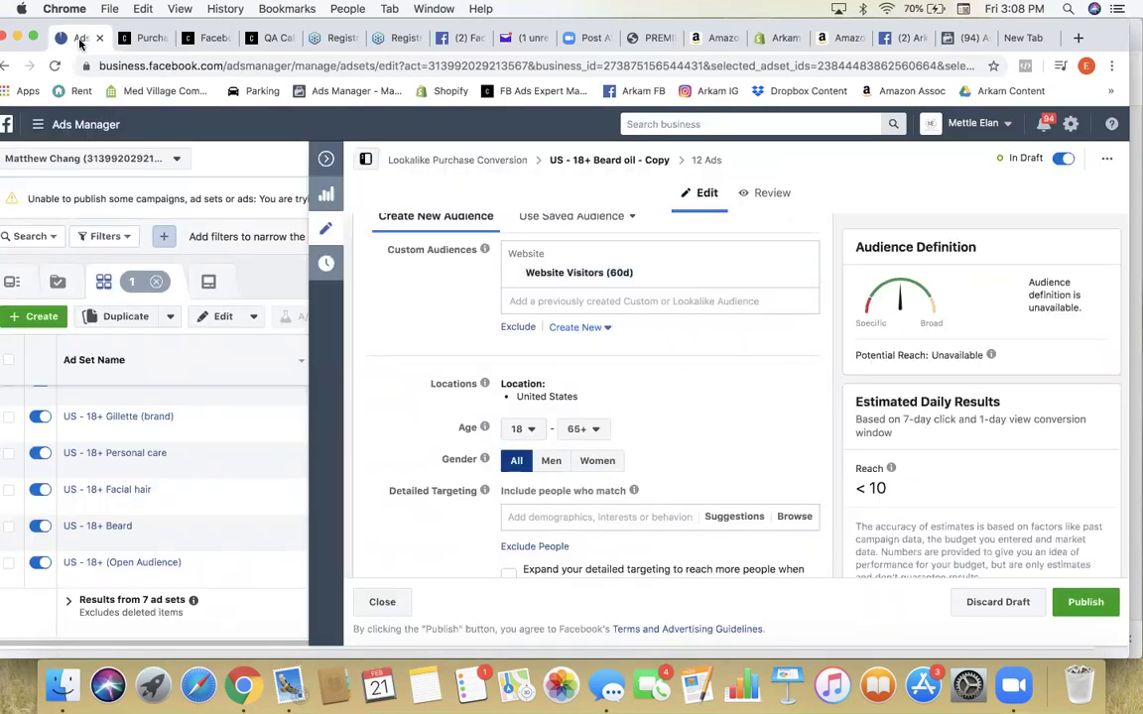
left_click(573, 327)
left_click(572, 412)
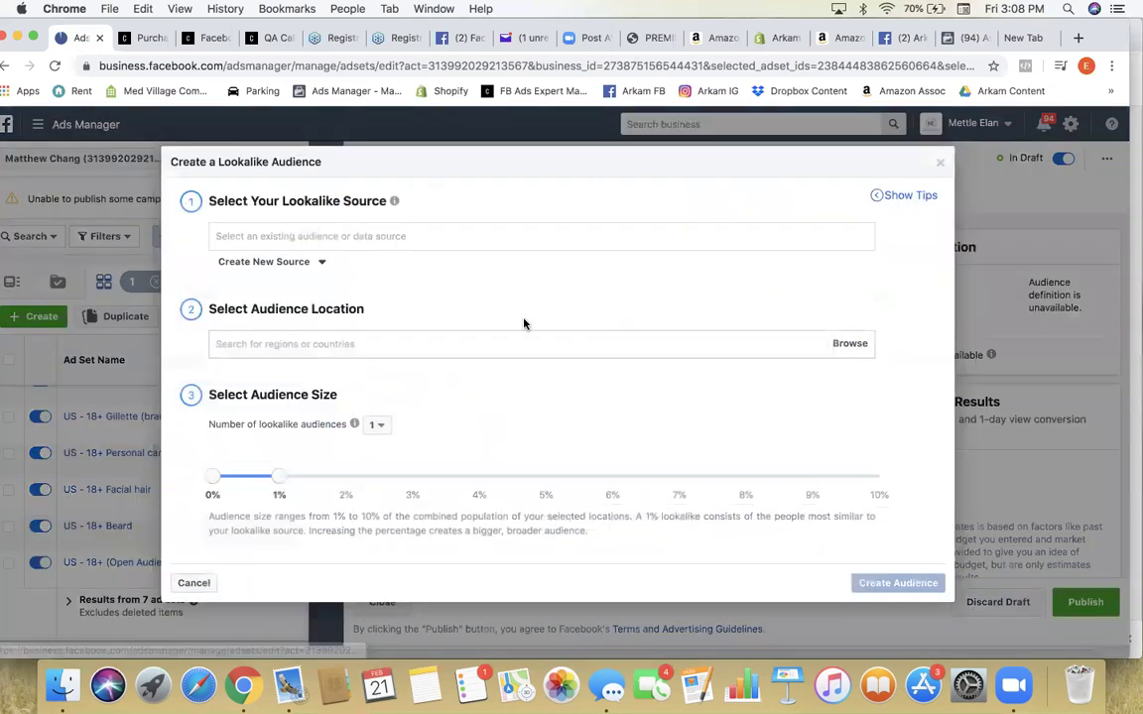
left_click(310, 238)
type("we")
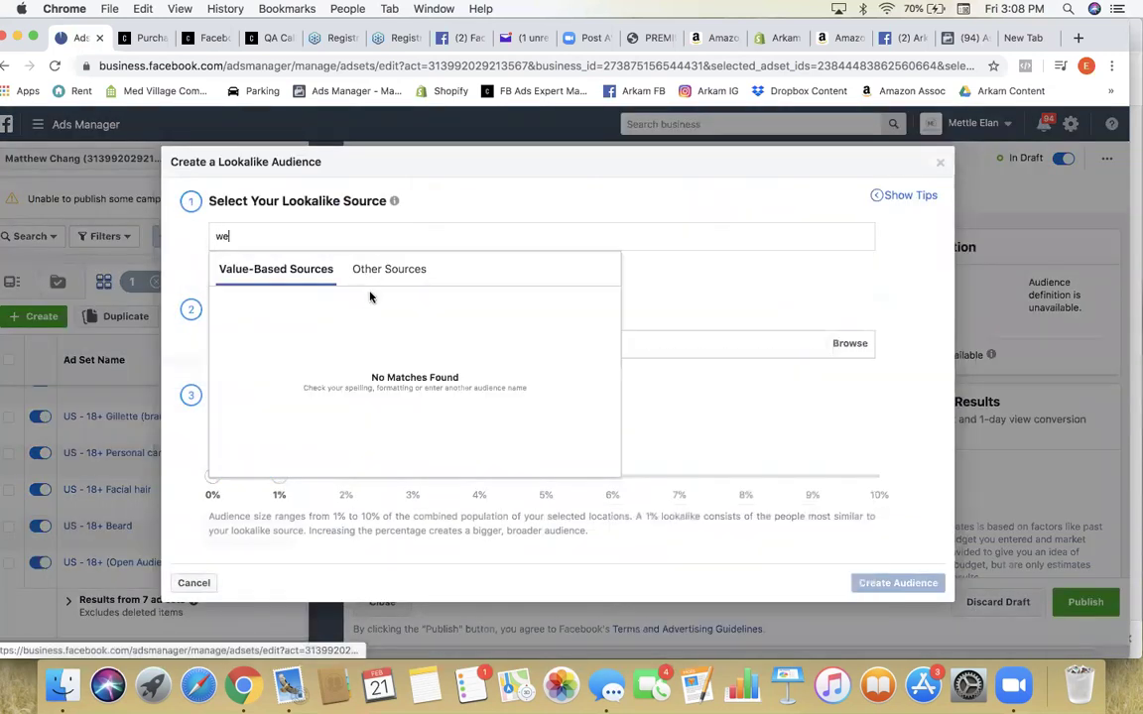
left_click(373, 272)
left_click(297, 329)
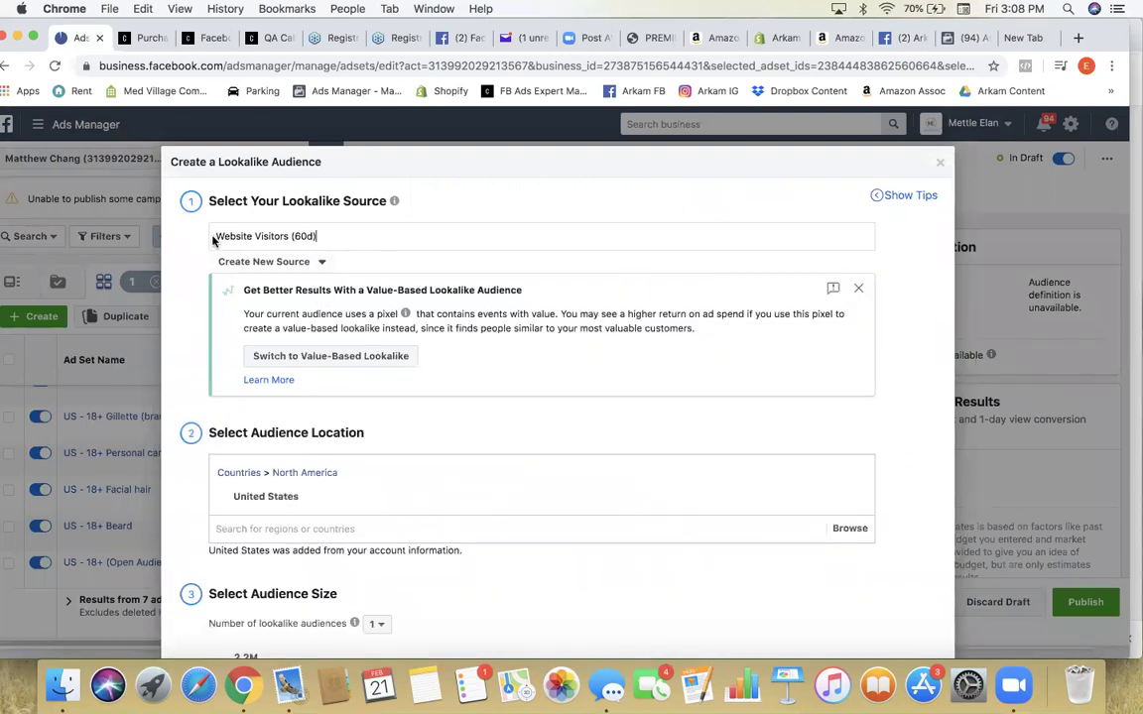
scroll(306, 439, "down", 2)
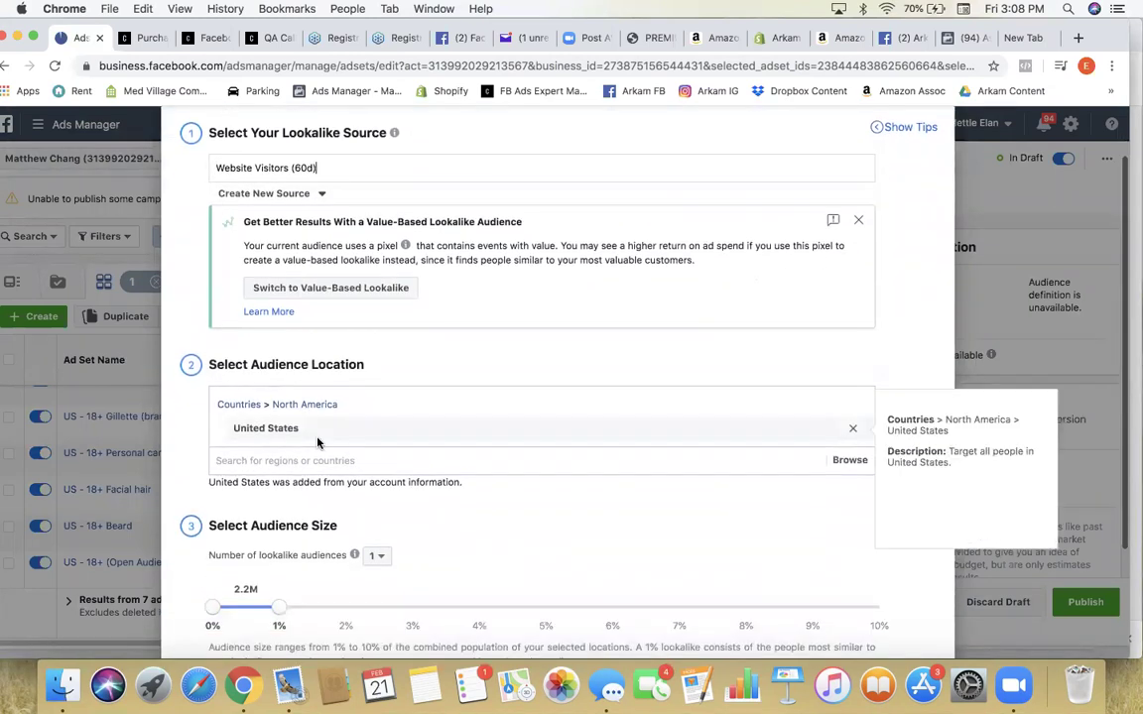
scroll(333, 535, "down", 3)
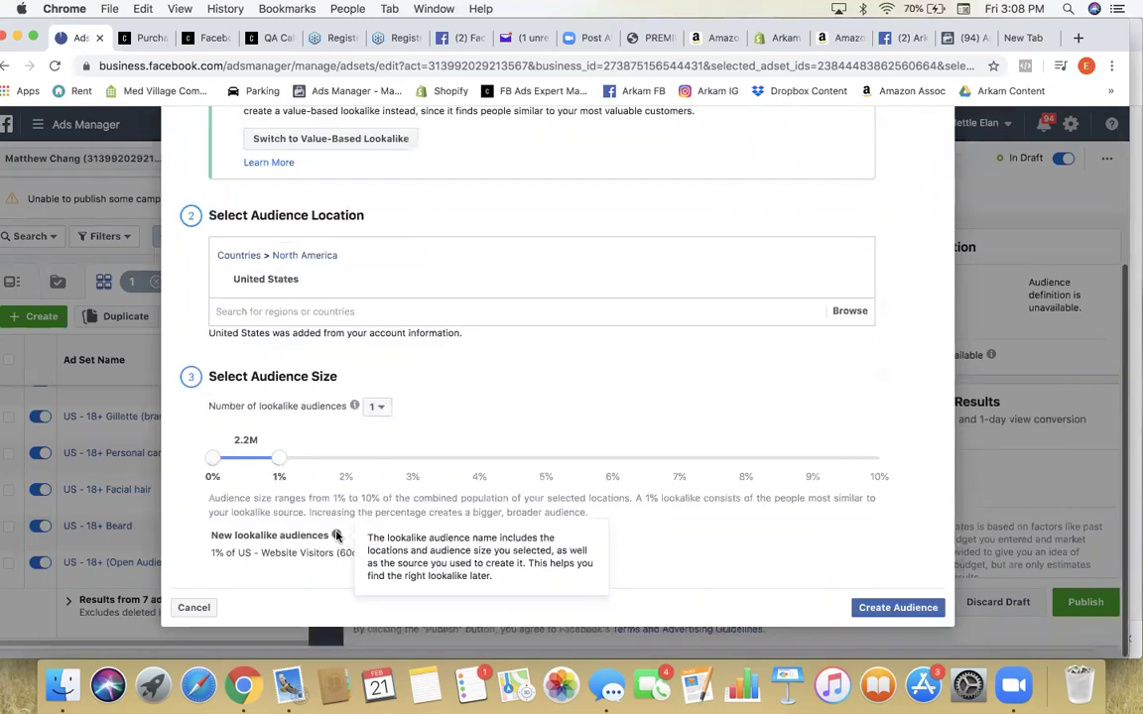
left_click(898, 604)
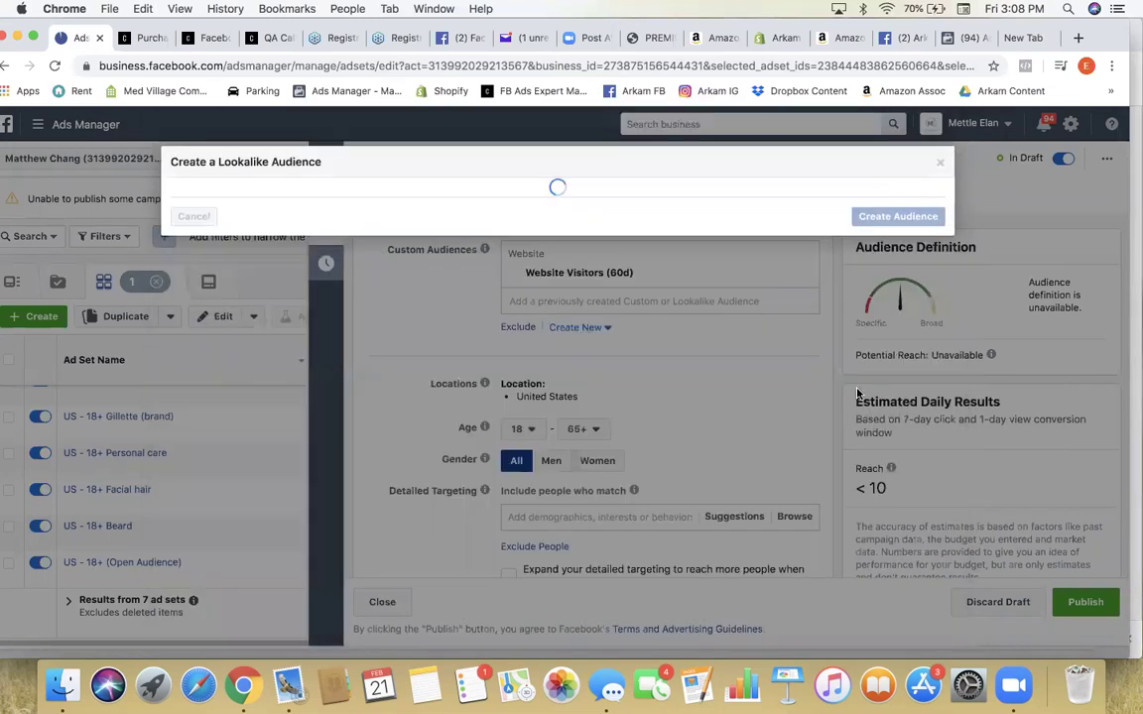
Step: Check the online store visitor count on the Shopify dashboard, then return to Ads Manager
left_click(770, 38)
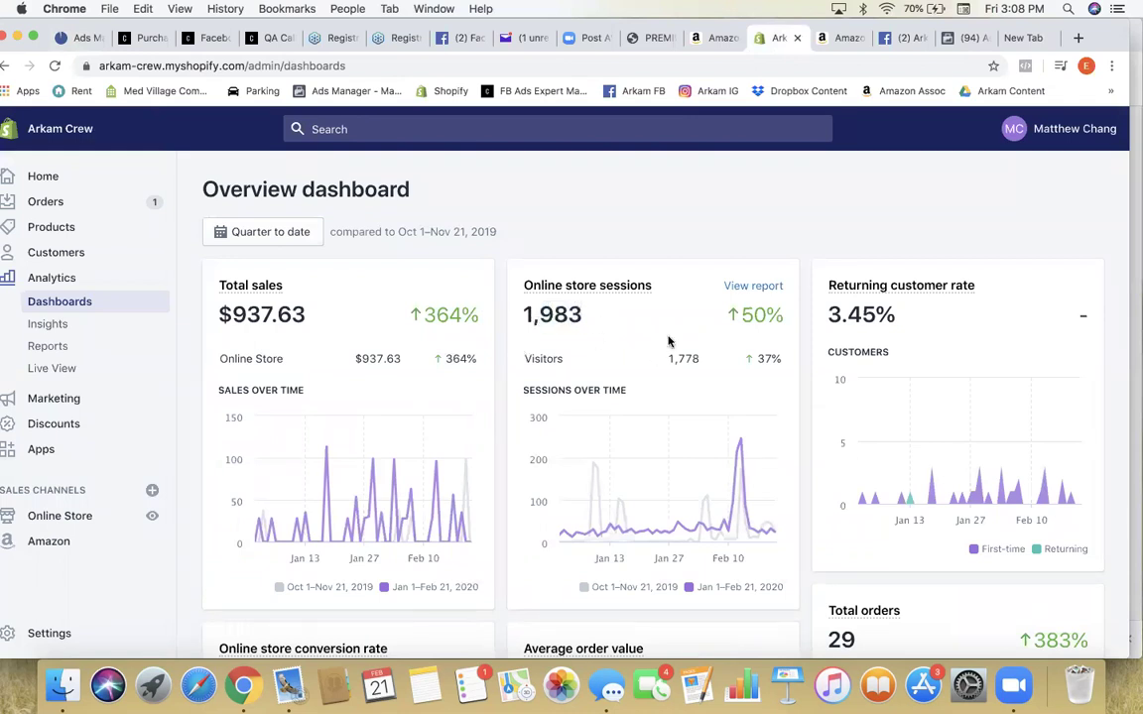
left_click_drag(666, 358, 703, 361)
left_click(103, 39)
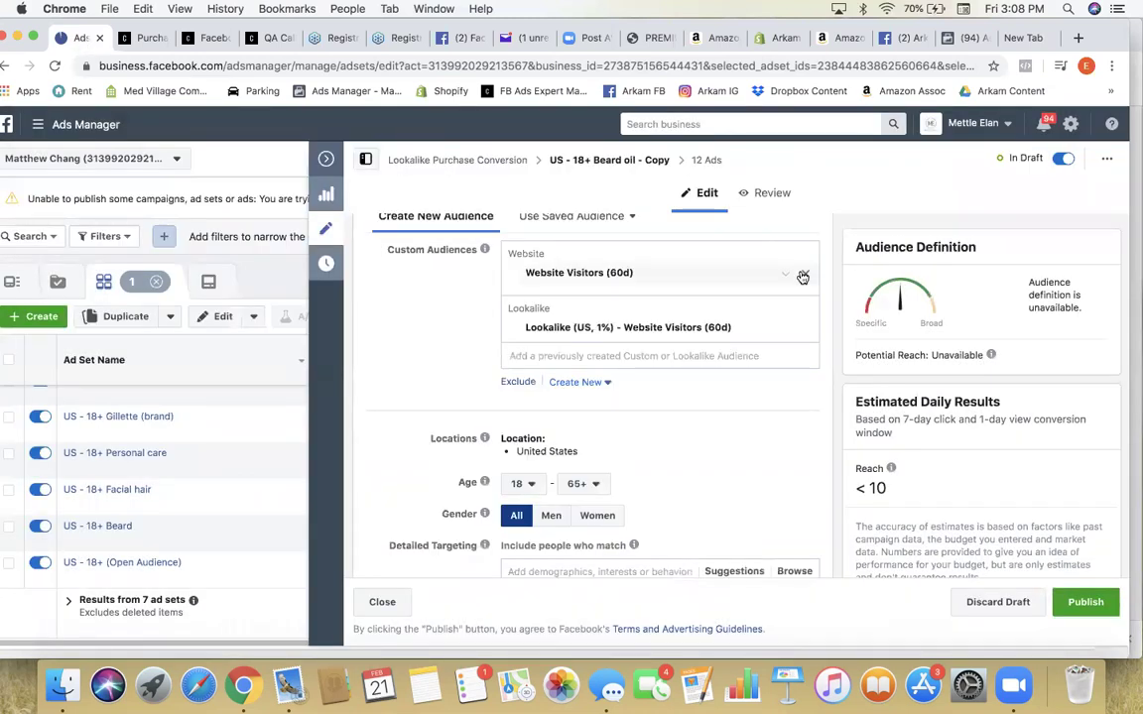
Step: Remove Website Visitors (60d) from the ad set's custom audiences, leaving only the lookalike, and review the remaining targeting
left_click(803, 277)
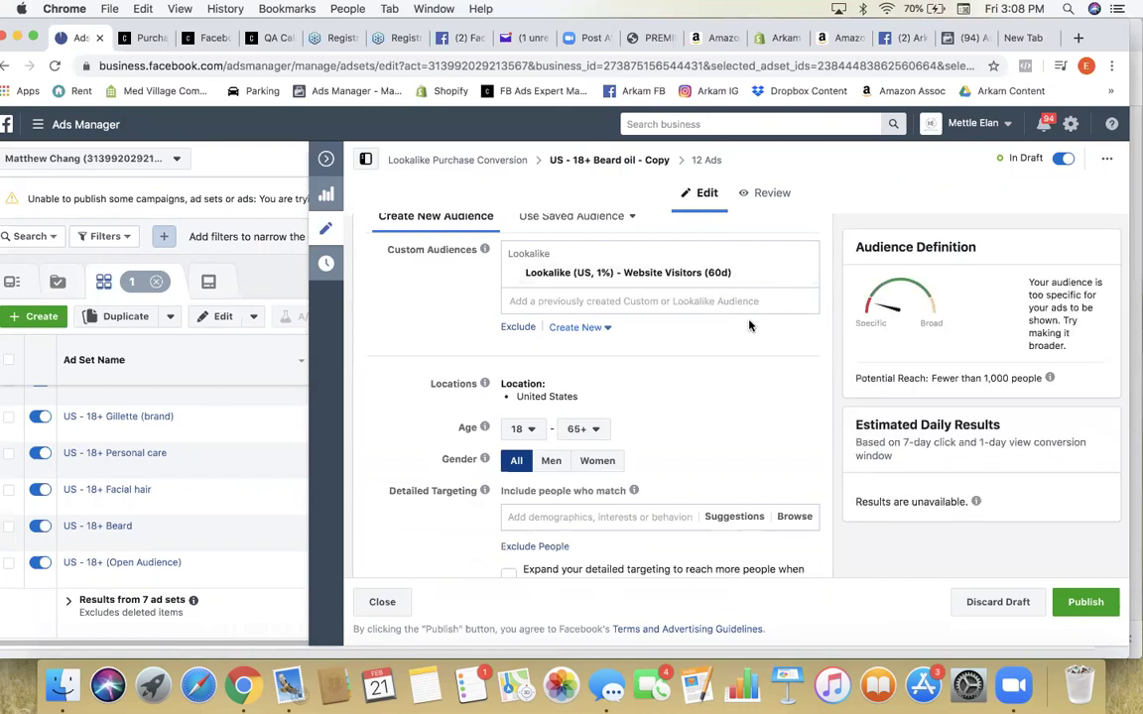
scroll(748, 326, "down", 3)
scroll(748, 326, "down", 2)
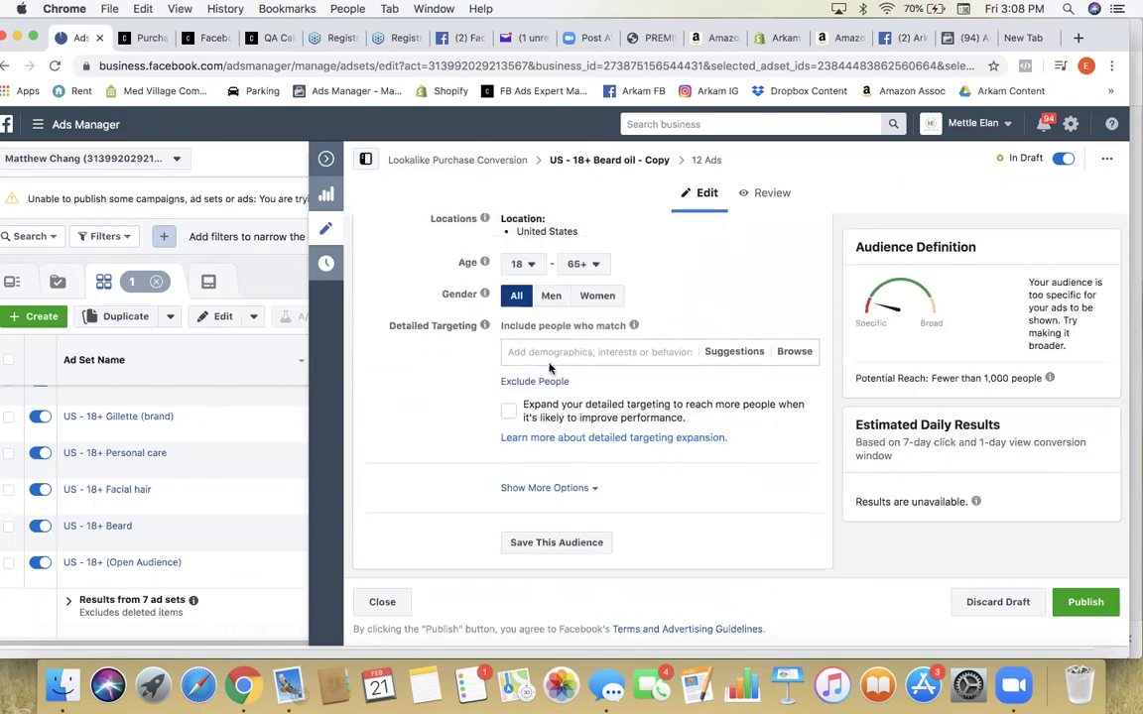
scroll(581, 369, "up", 2)
scroll(582, 368, "down", 1)
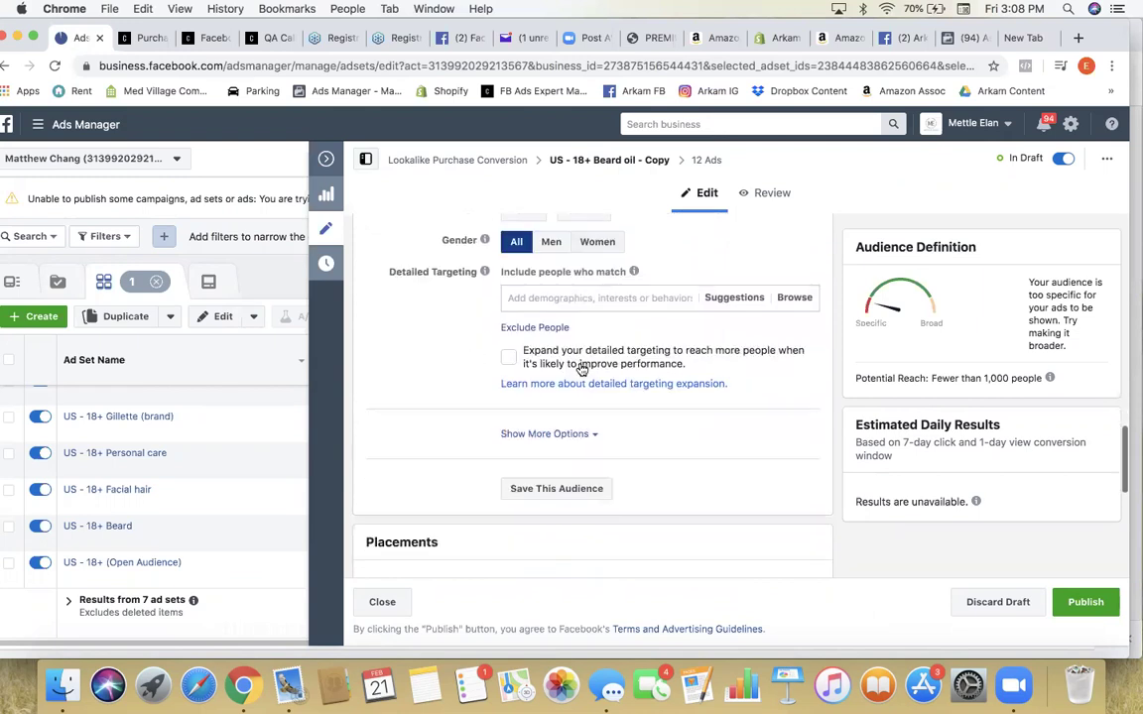
Step: Rename the ad set as US - 18+ Lookalike (US, 1%) - Website Visitors (60d), reusing the lookalike audience's name
scroll(774, 365, "up", 10)
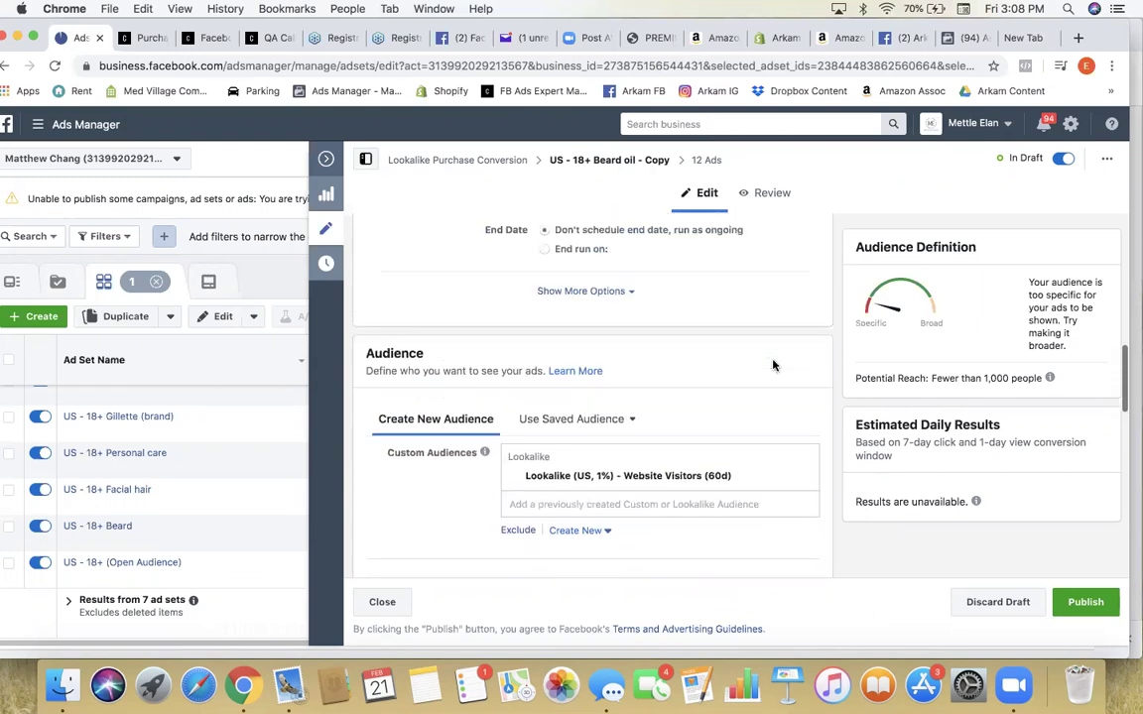
triple_click(527, 524)
scroll(575, 446, "up", 10)
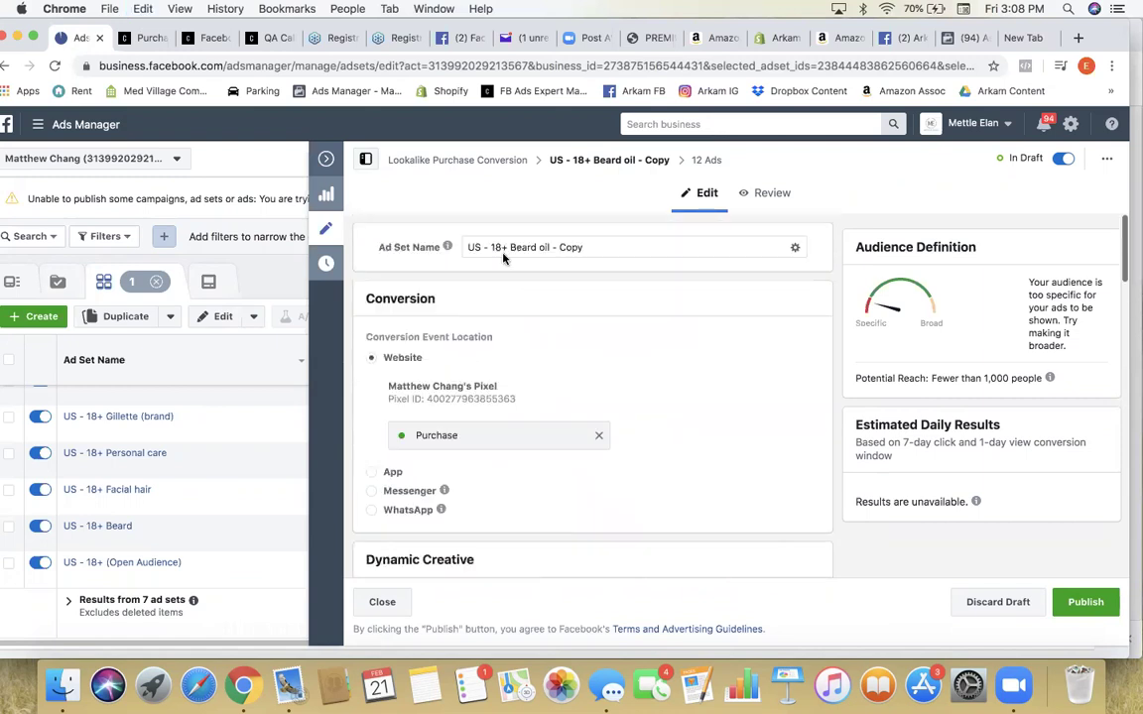
right_click(602, 248)
left_click(511, 250)
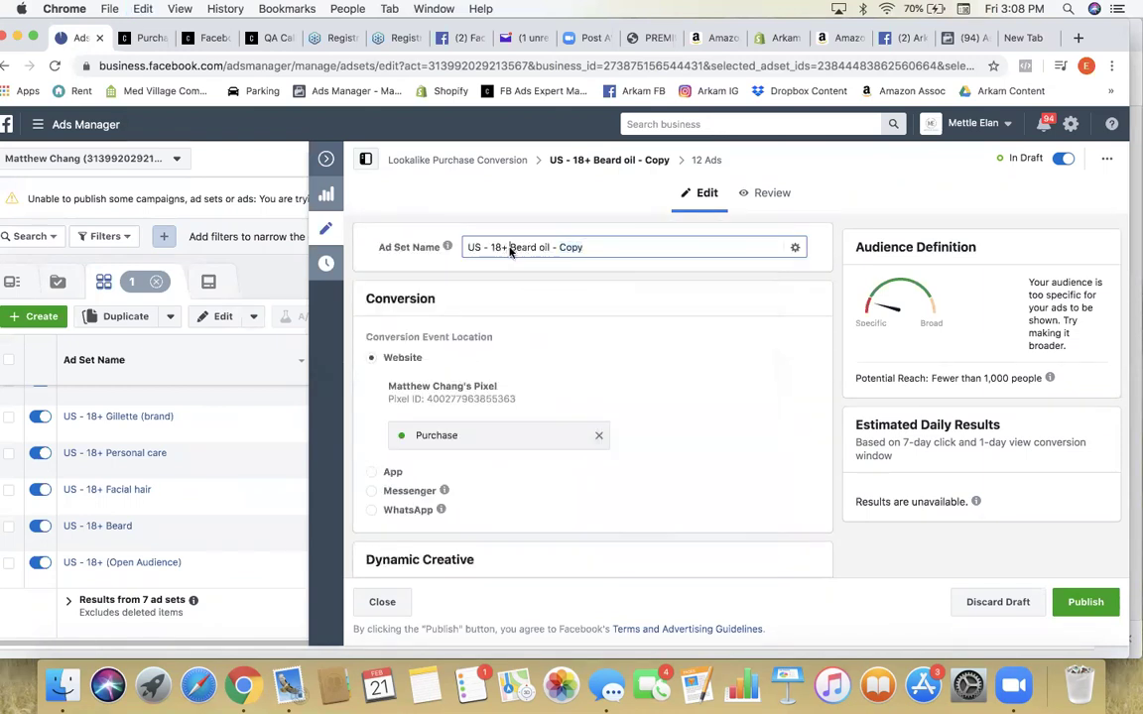
left_click_drag(510, 248, 596, 251)
key("ctrl+v")
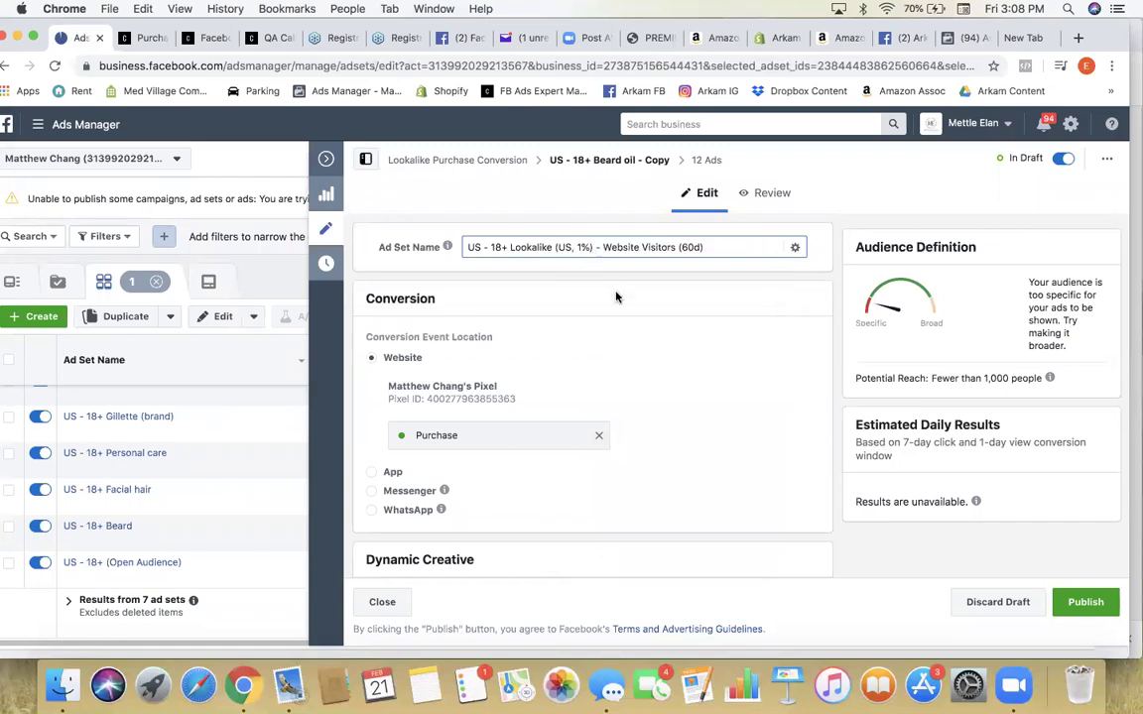
Step: Publish the lookalike ad set draft and return to the campaigns list
scroll(615, 296, "down", 15)
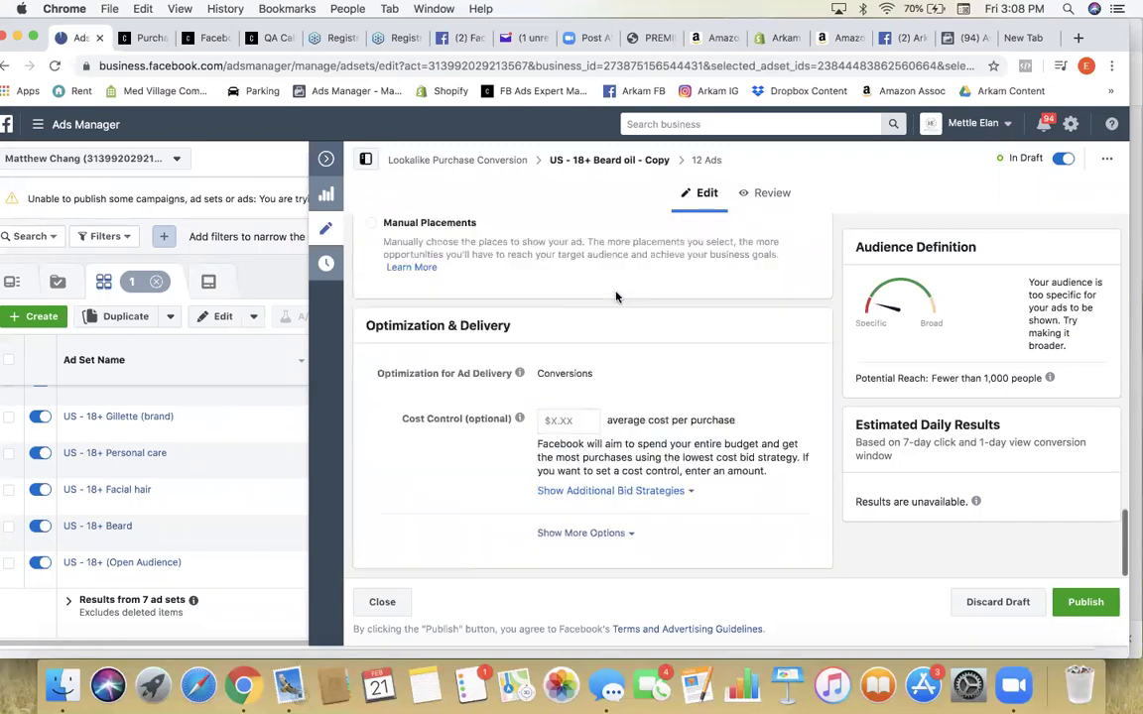
left_click(1083, 601)
left_click(61, 281)
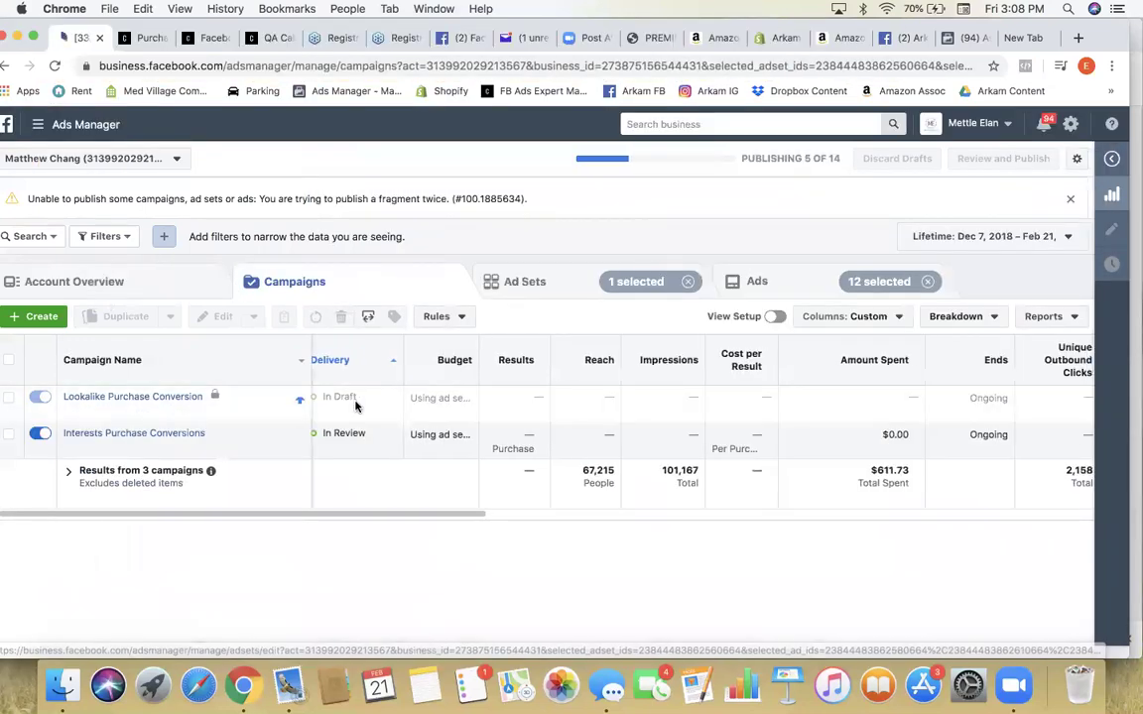
Step: Duplicate the US - 18+ Lookalike (US, 1%) - Website Visitors (60d) ad set once within its original Lookalike Purchase Conversion campaign
left_click(526, 282)
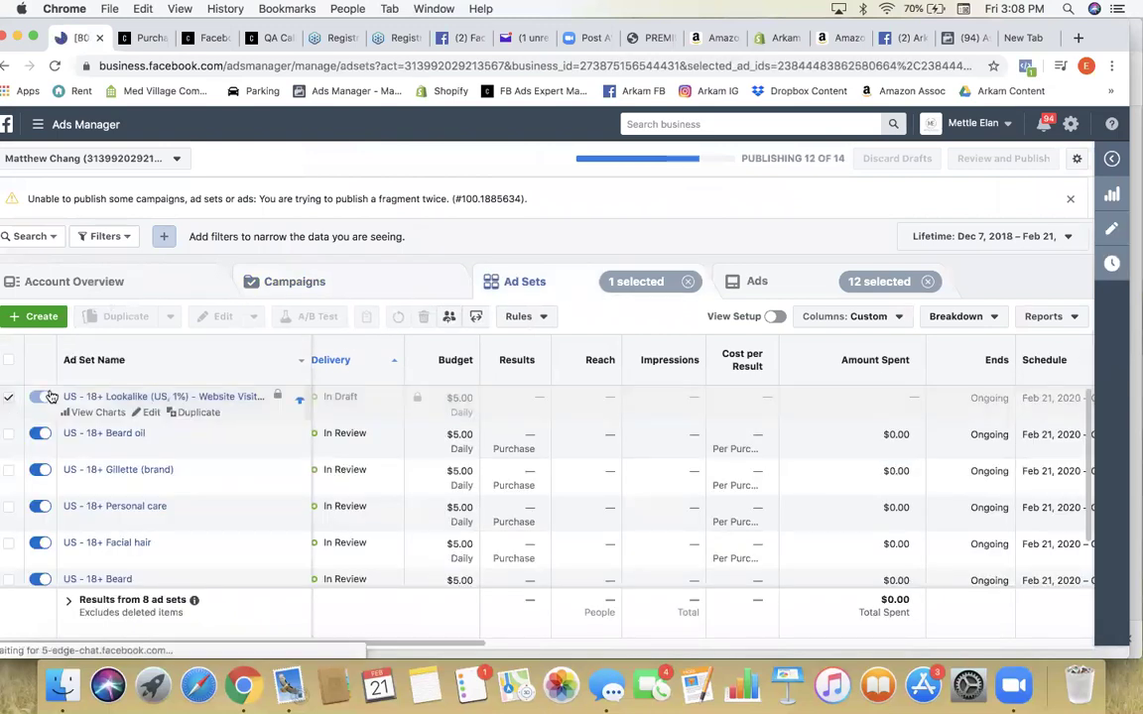
left_click(375, 286)
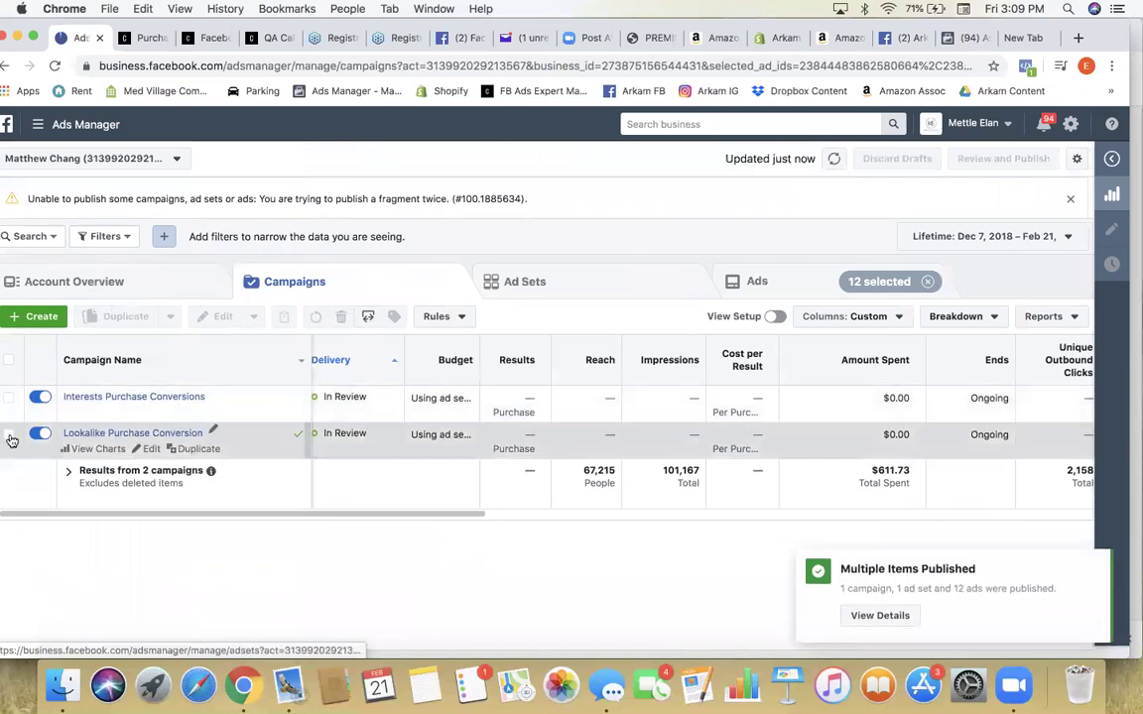
left_click(9, 435)
left_click(575, 290)
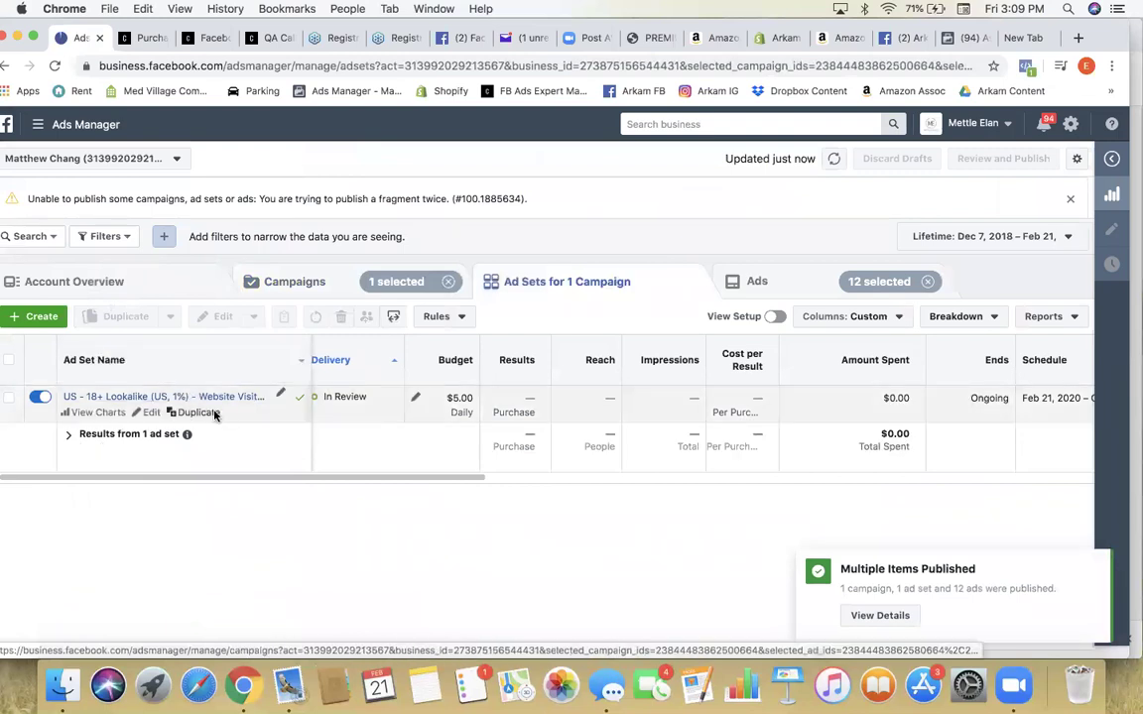
left_click(210, 413)
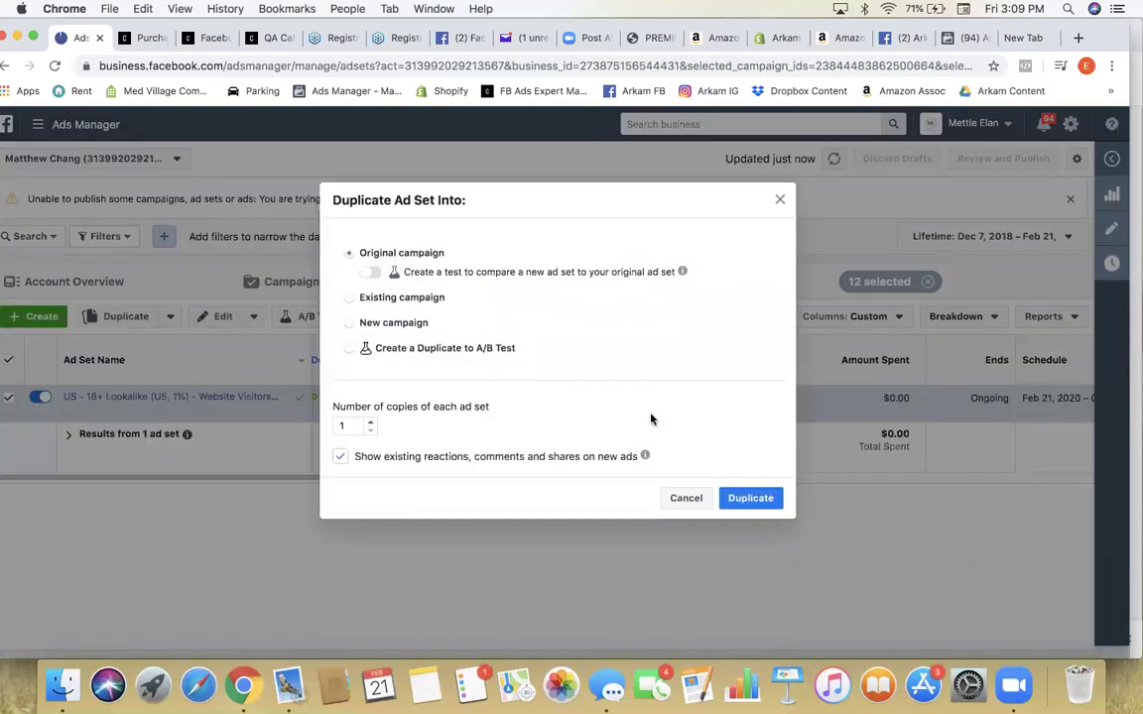
left_click(749, 497)
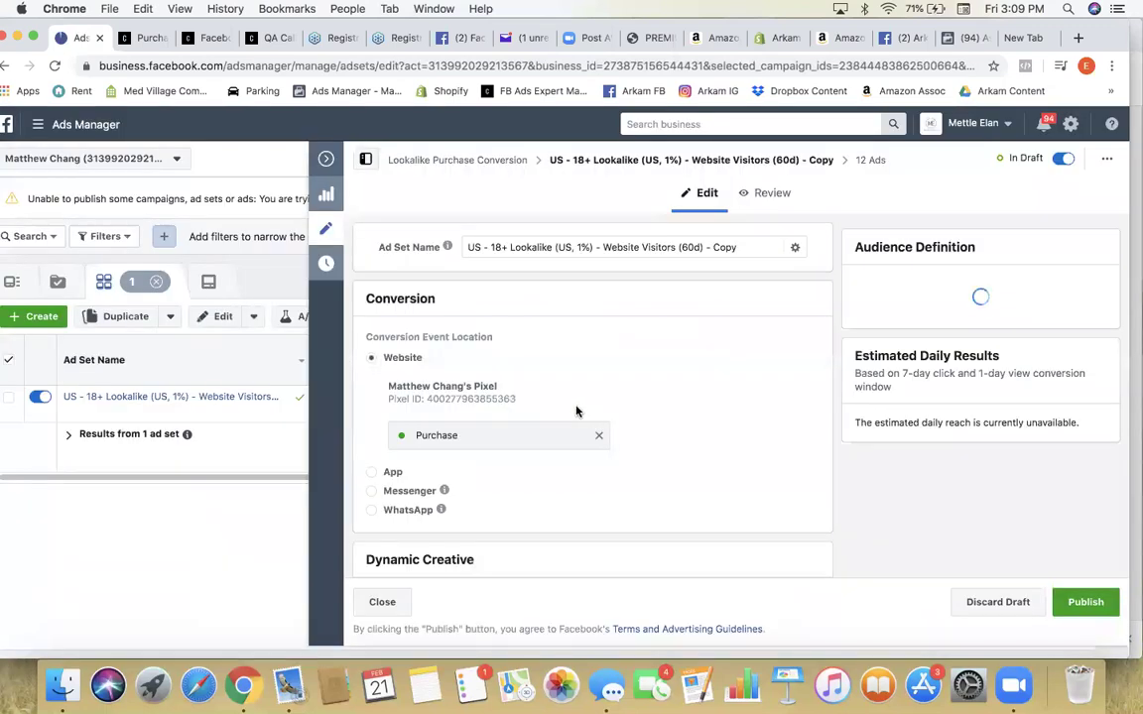
scroll(576, 411, "down", 3)
scroll(577, 410, "down", 10)
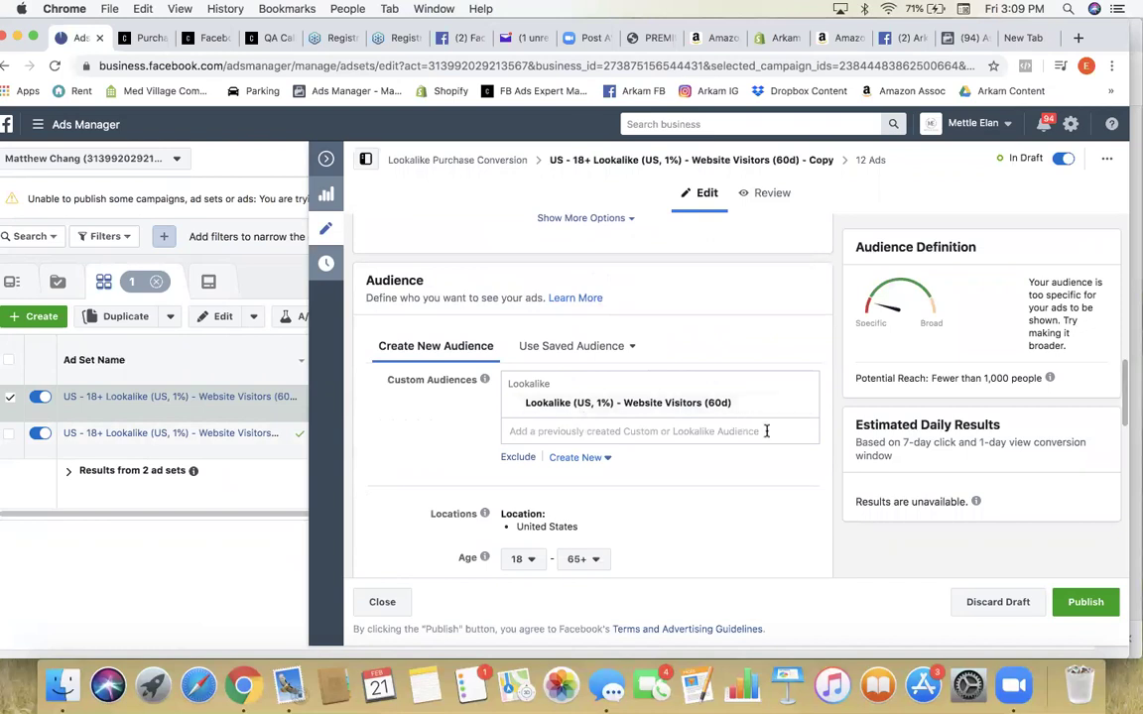
left_click(585, 457)
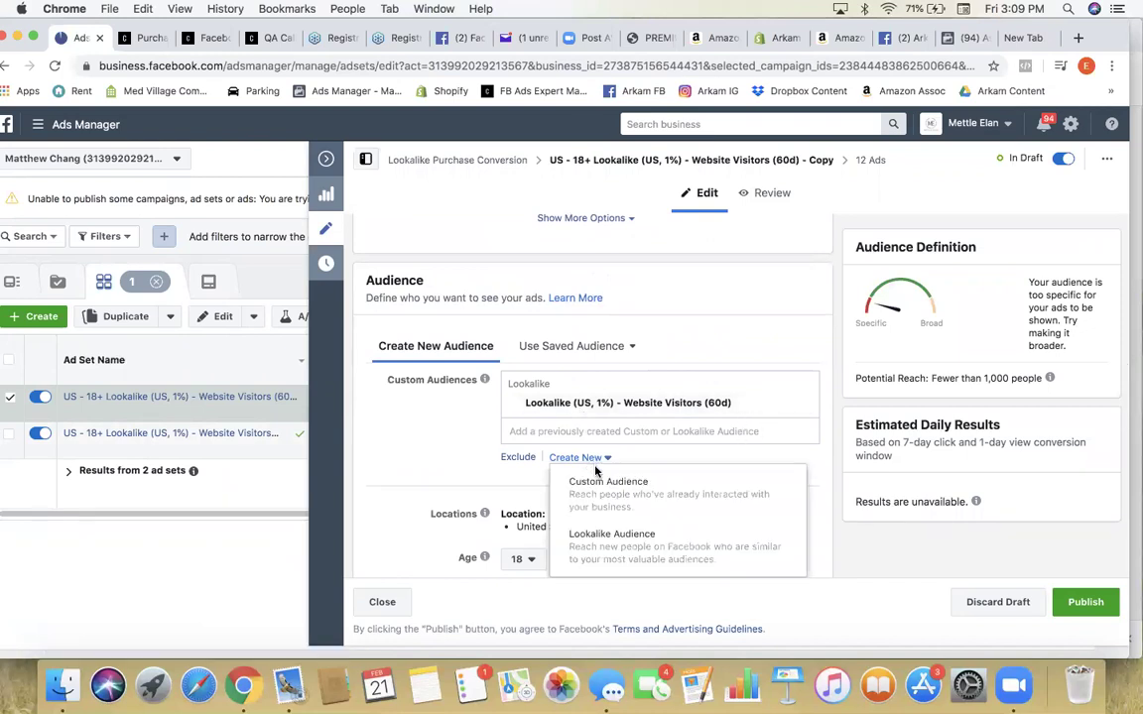
left_click(623, 530)
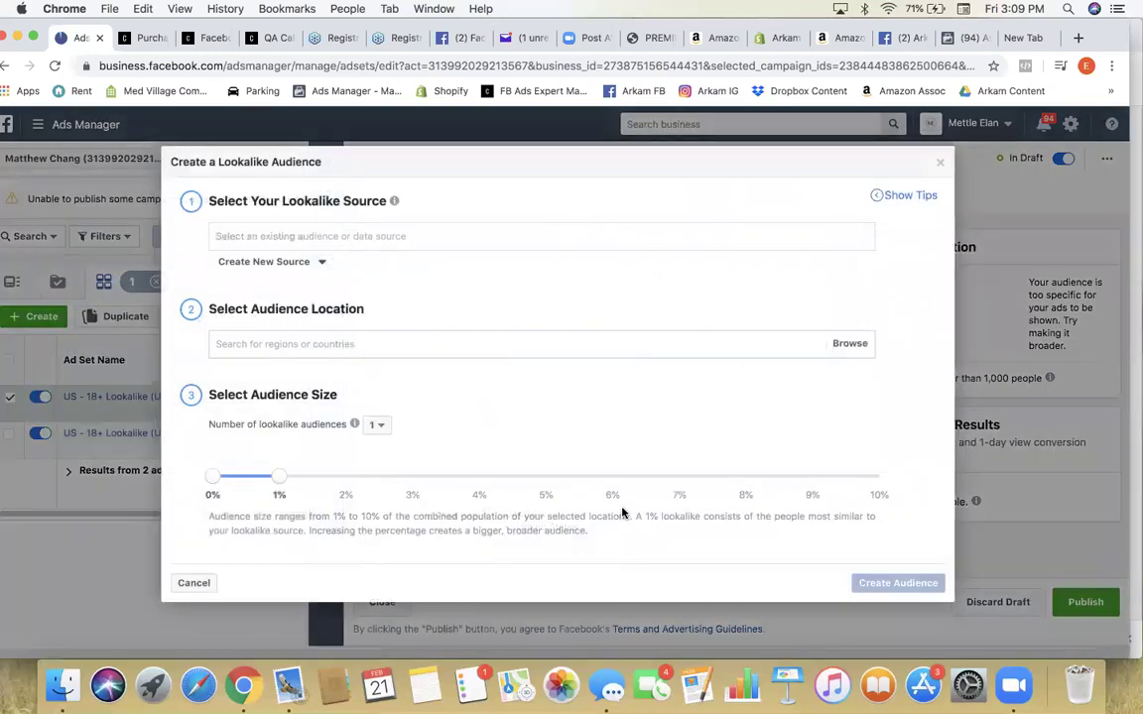
left_click(424, 234)
left_click(385, 270)
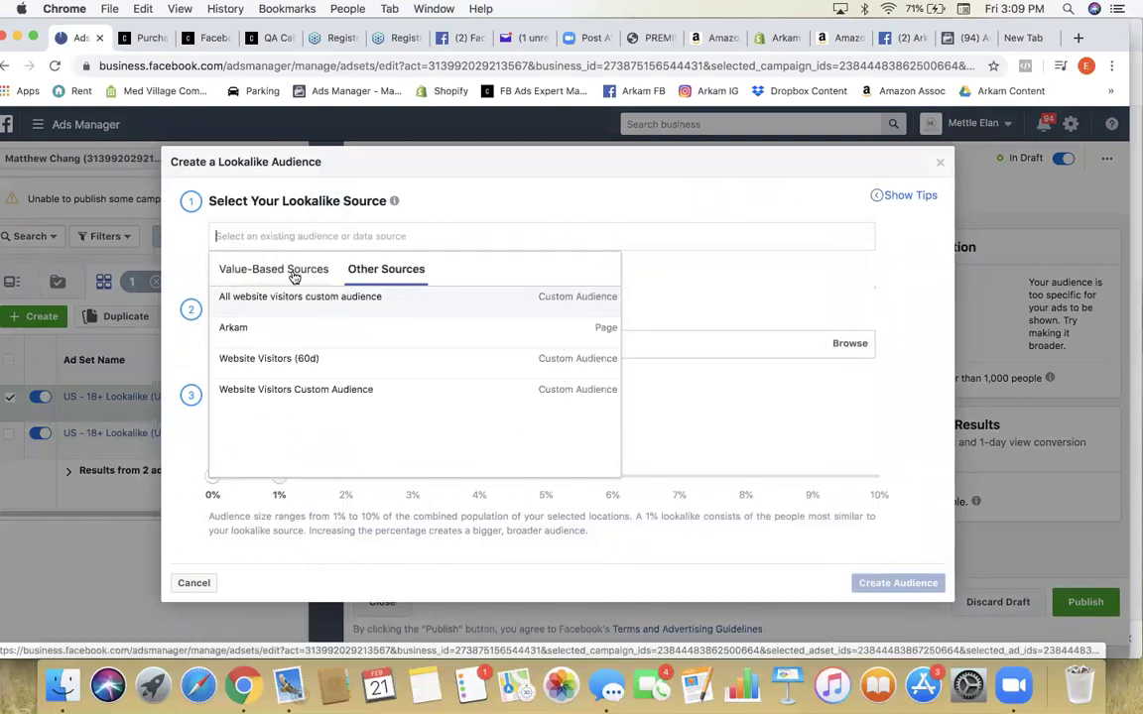
left_click(294, 277)
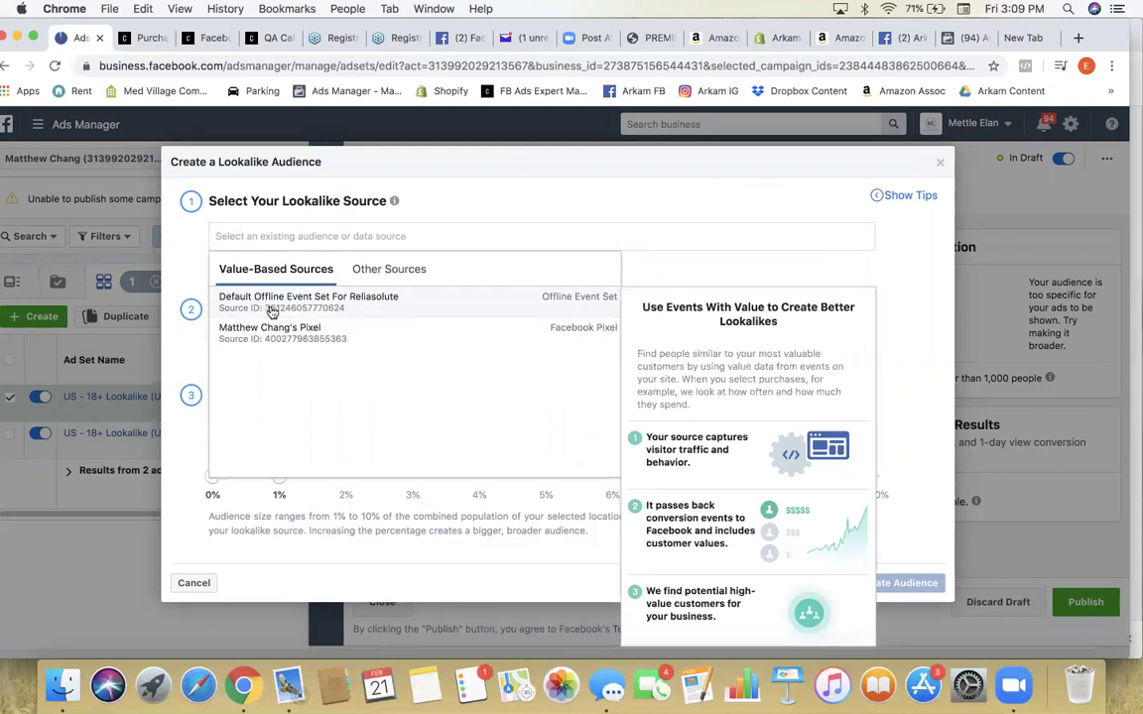
left_click(429, 226)
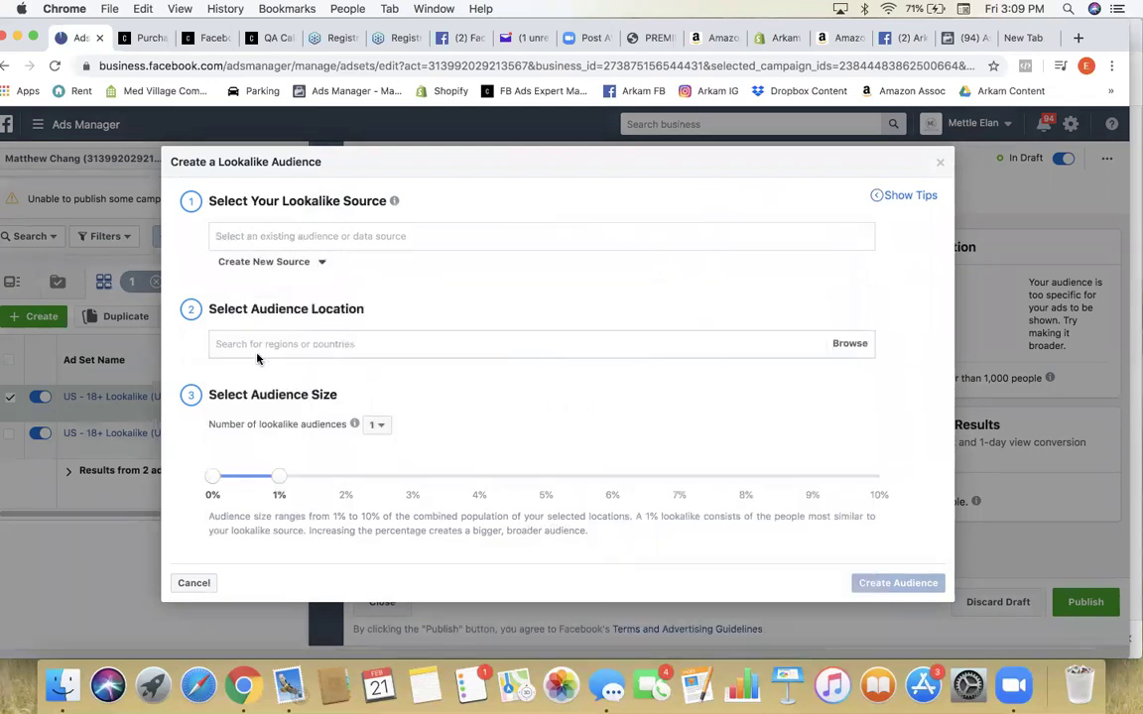
left_click(941, 162)
Step: Start a new website custom audience from the duplicated ad set and browse the available pixel events
left_click(574, 457)
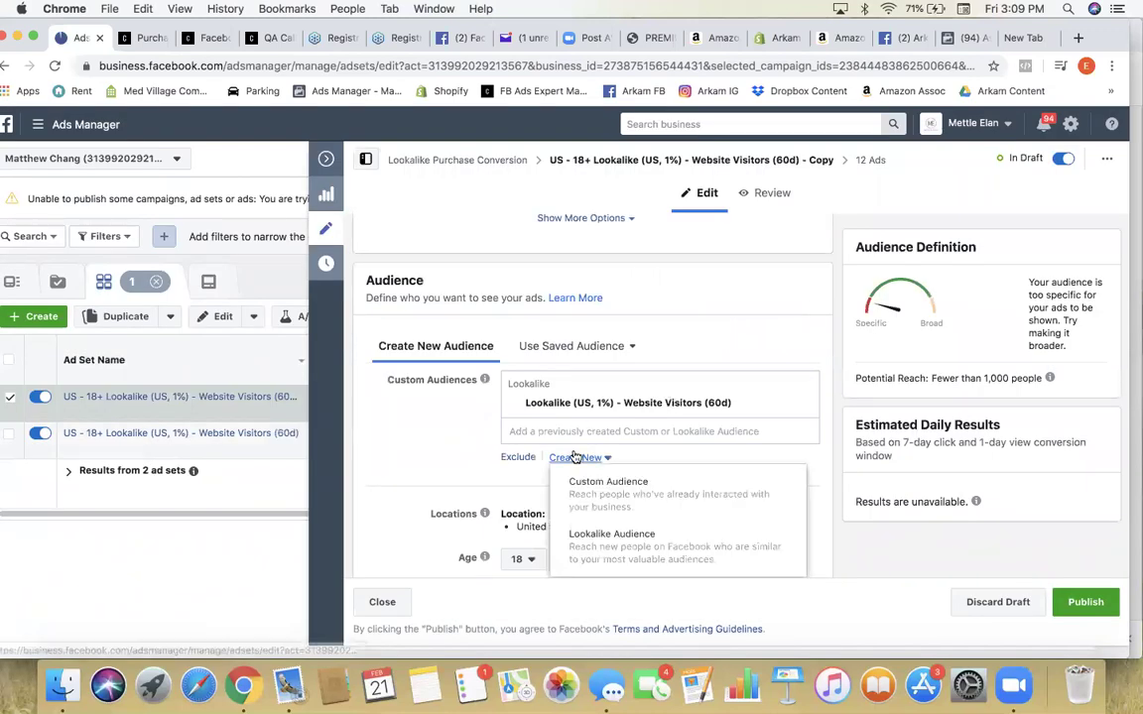
left_click(578, 480)
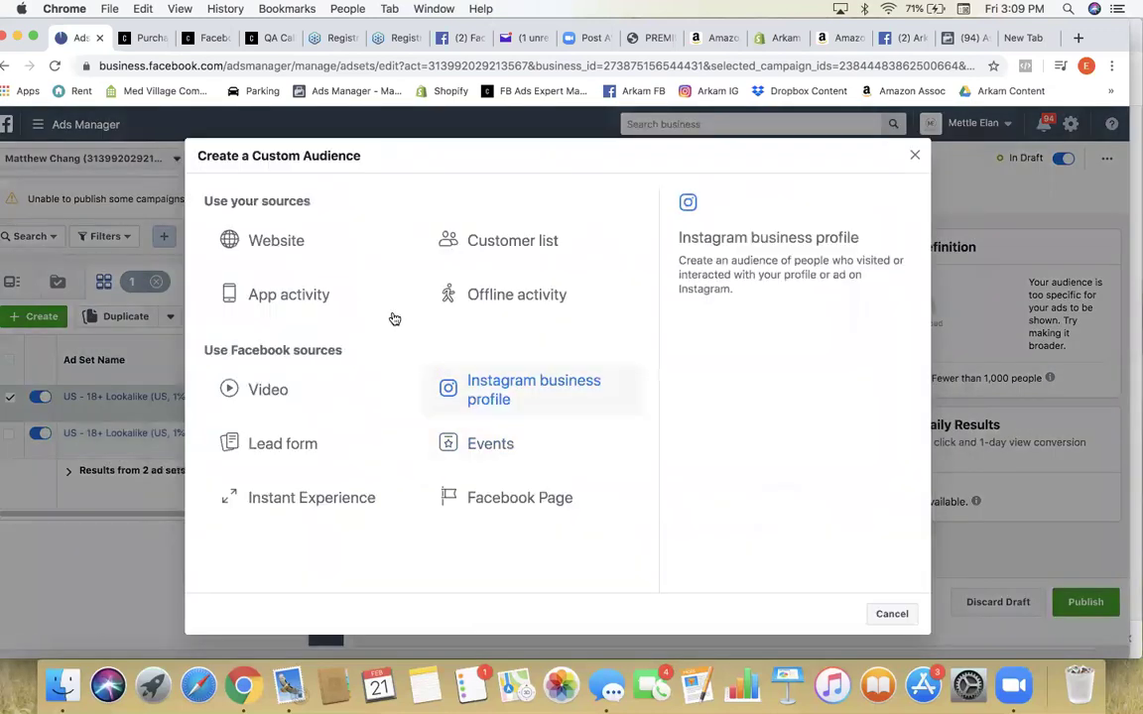
left_click(287, 240)
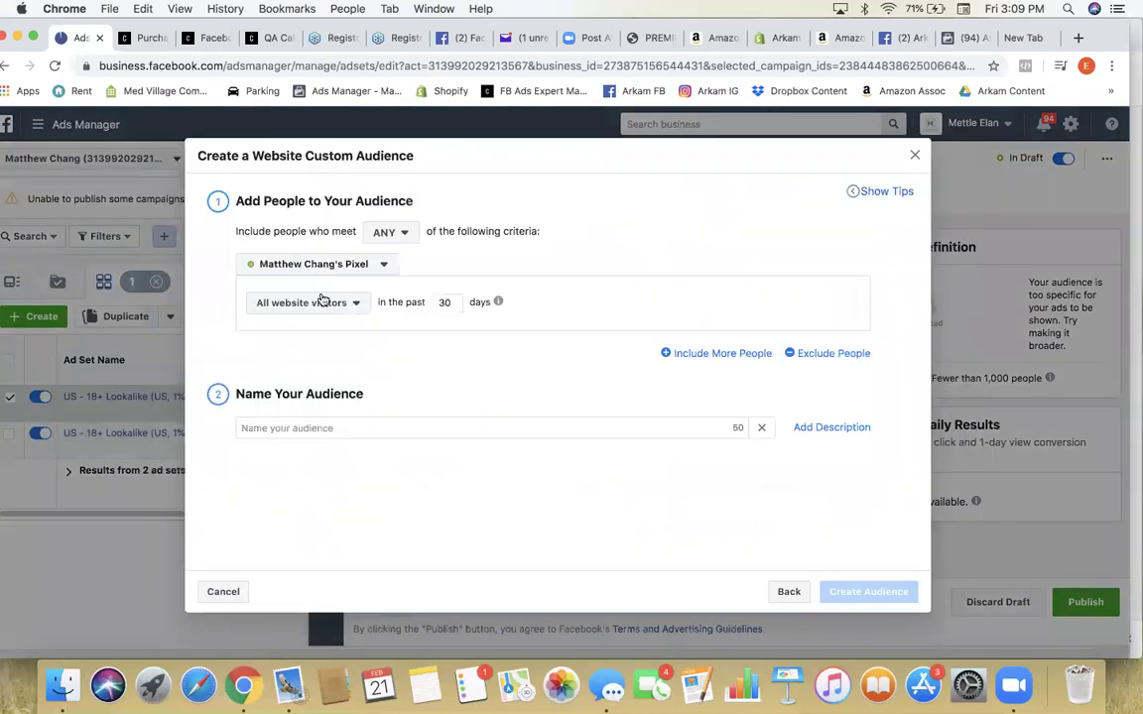
left_click(322, 301)
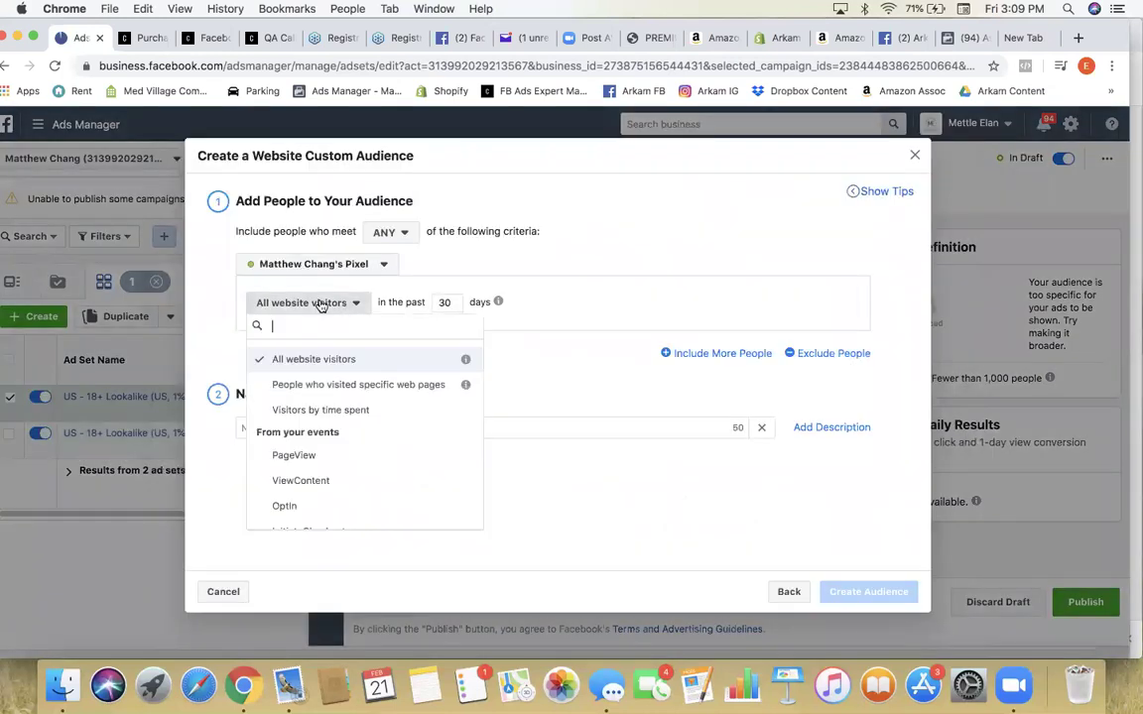
scroll(350, 476, "down", 2)
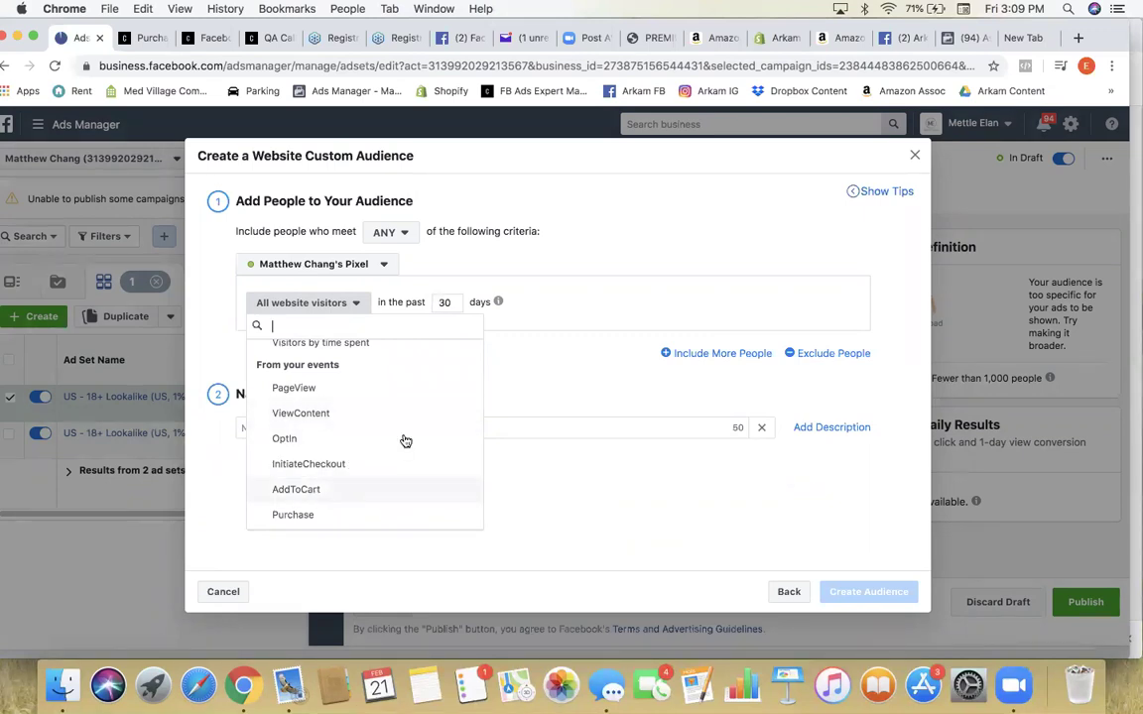
Step: Check the add-to-cart and checkout sessions on the Shopify dashboard, then return to Ads Manager
left_click(780, 42)
scroll(281, 337, "down", 5)
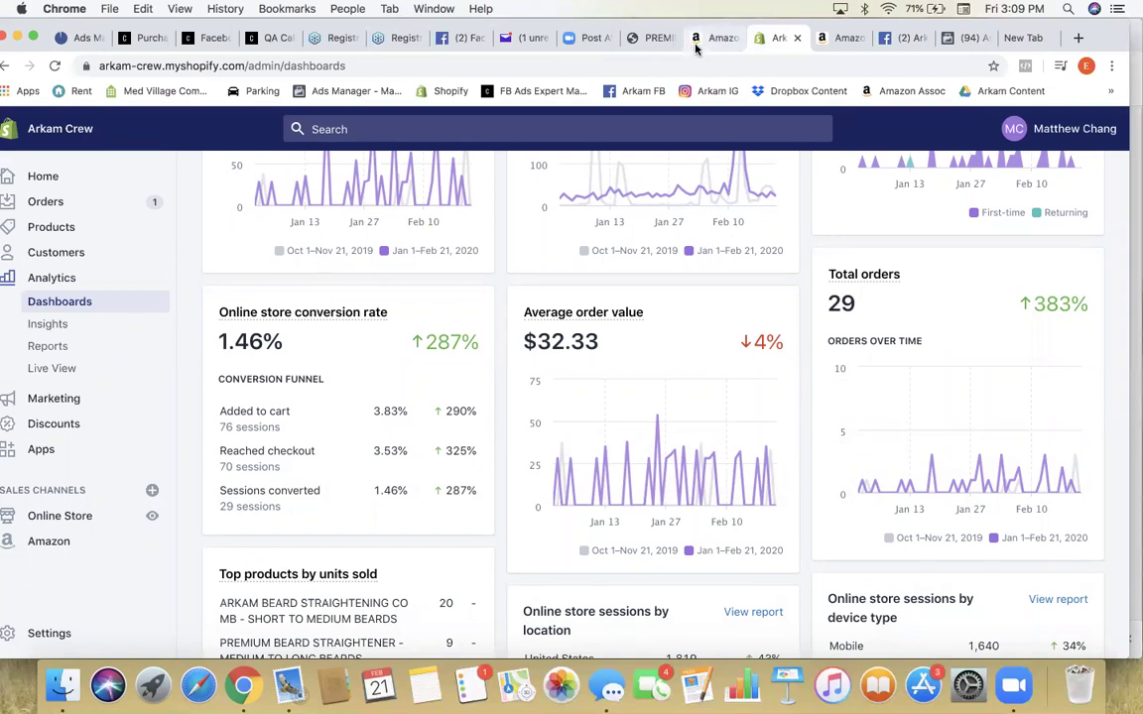
left_click(59, 38)
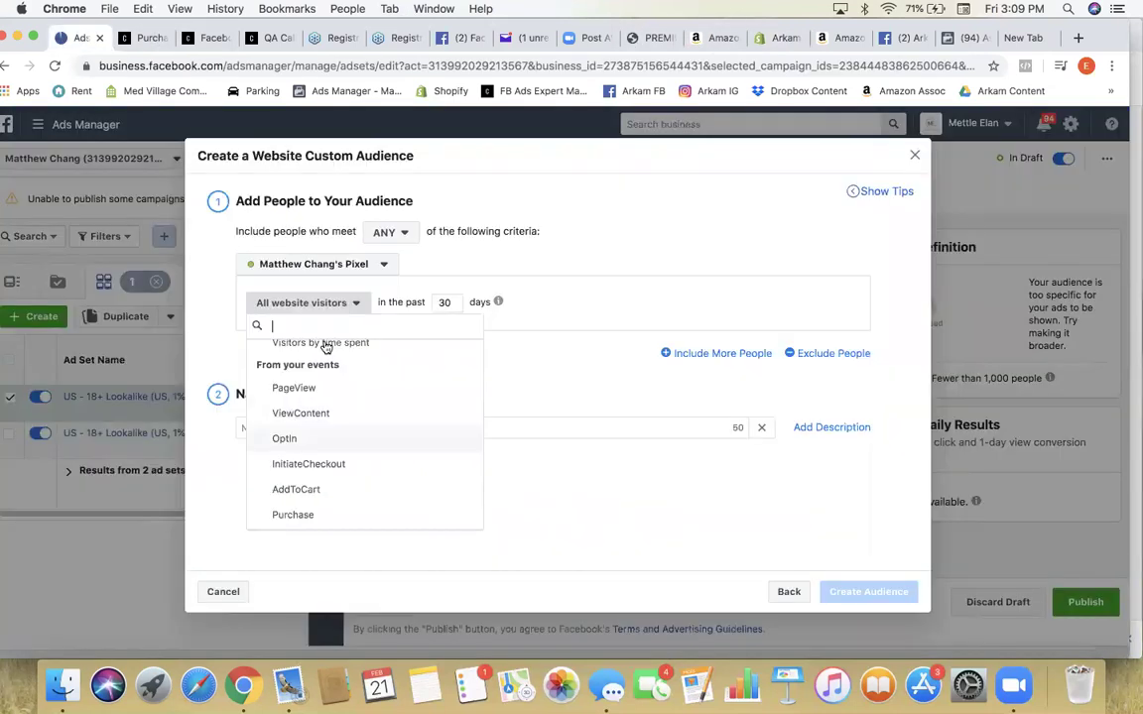
Step: Create the website custom audience from AddToCart events in the past 60 days, named Add to cart (60d)
left_click(311, 489)
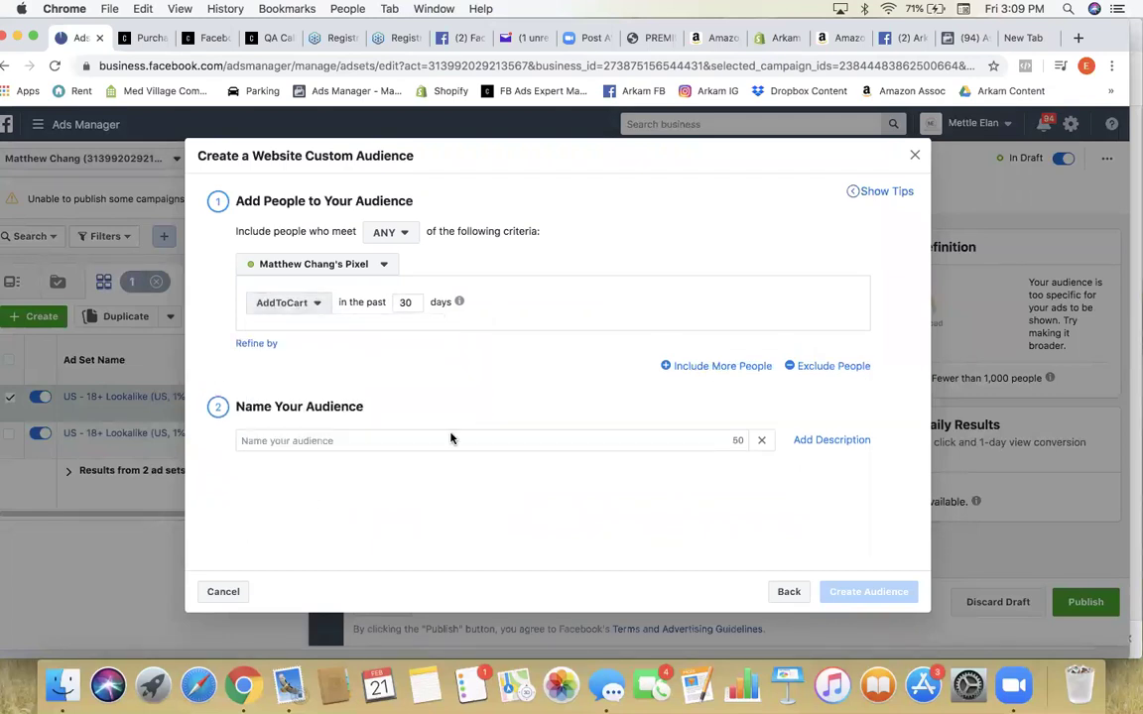
left_click(414, 303)
key("BackSpace")
key("BackSpace")
type("60")
left_click(355, 440)
type("Ad")
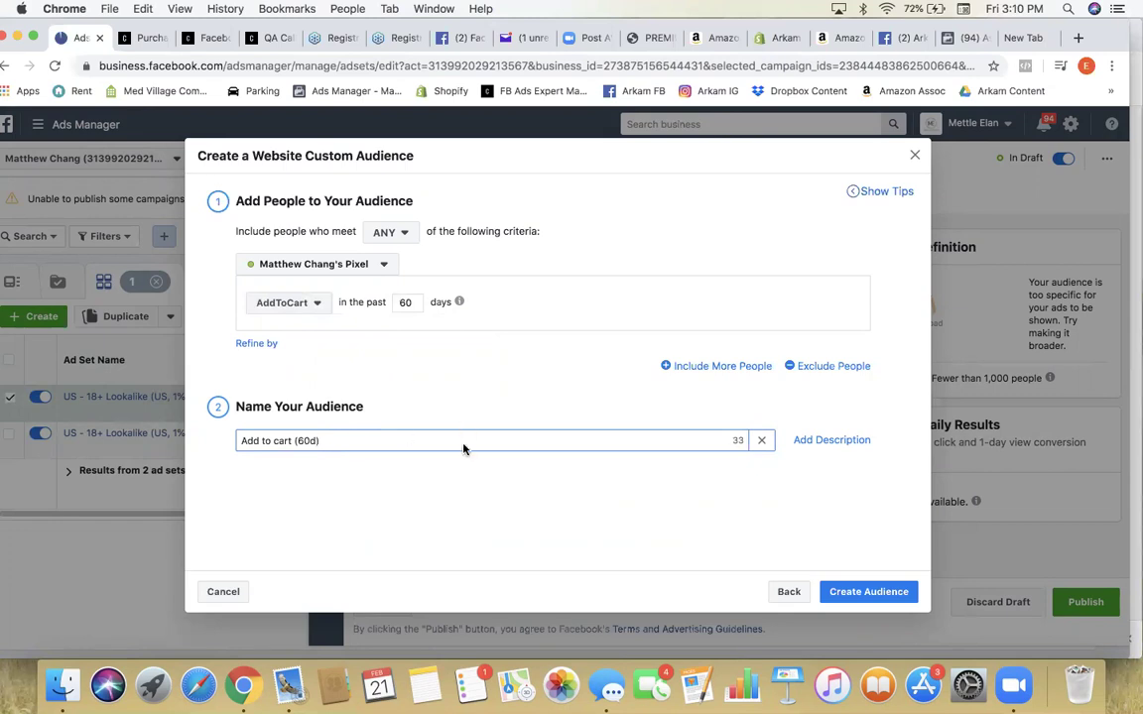
left_click(865, 592)
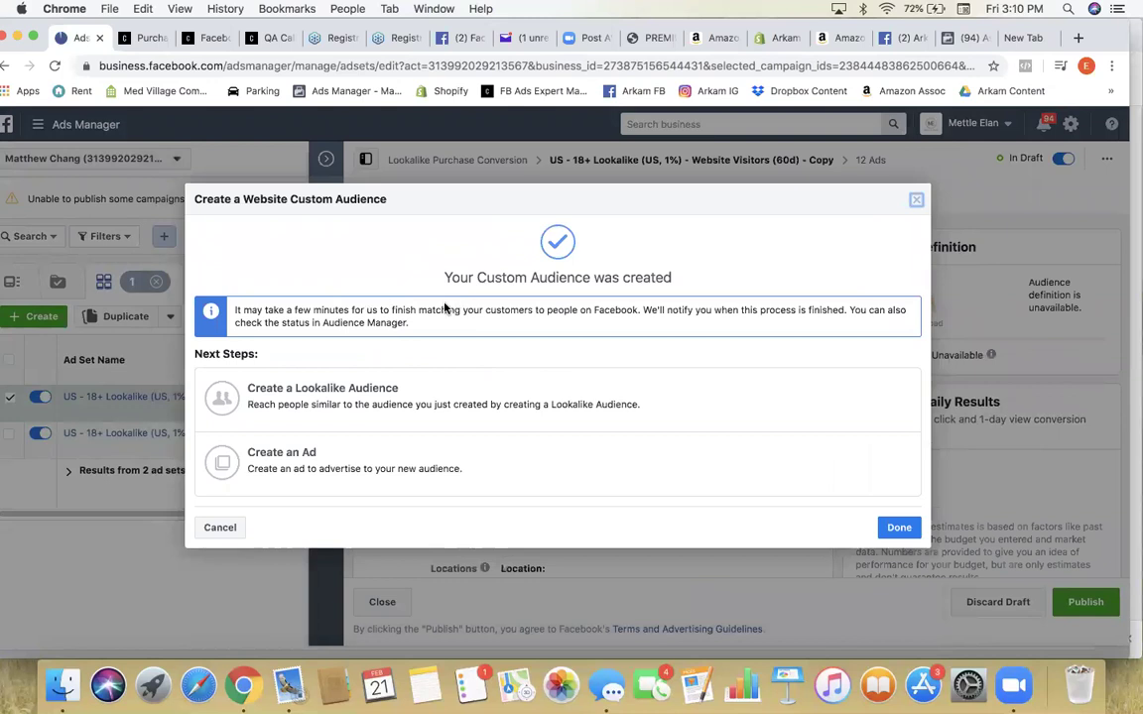
Step: Create a 1% United States lookalike from Add to cart (60d) and make it the ad set's only custom audience
left_click(401, 387)
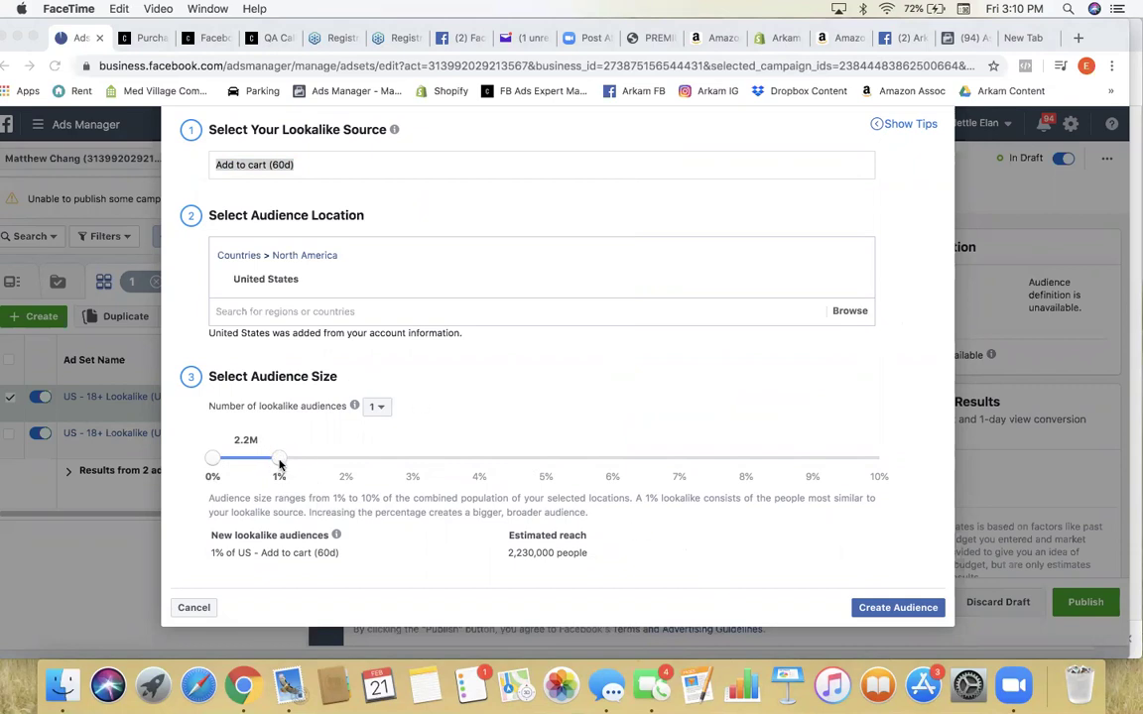
left_click(420, 230)
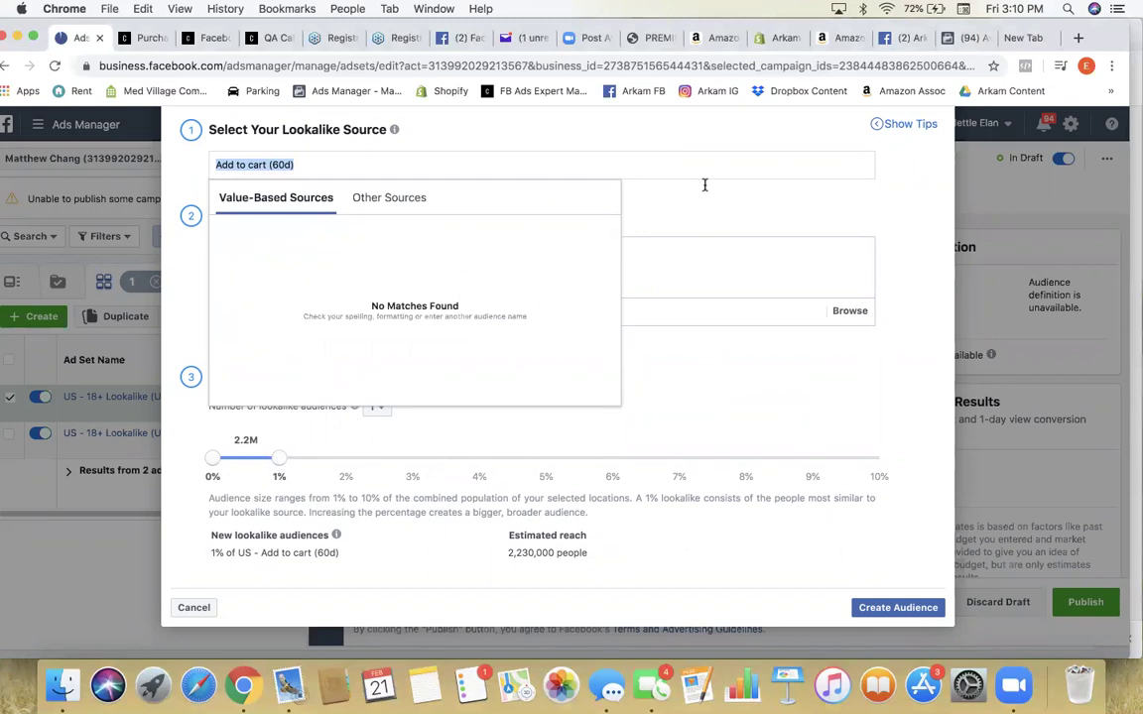
left_click(672, 140)
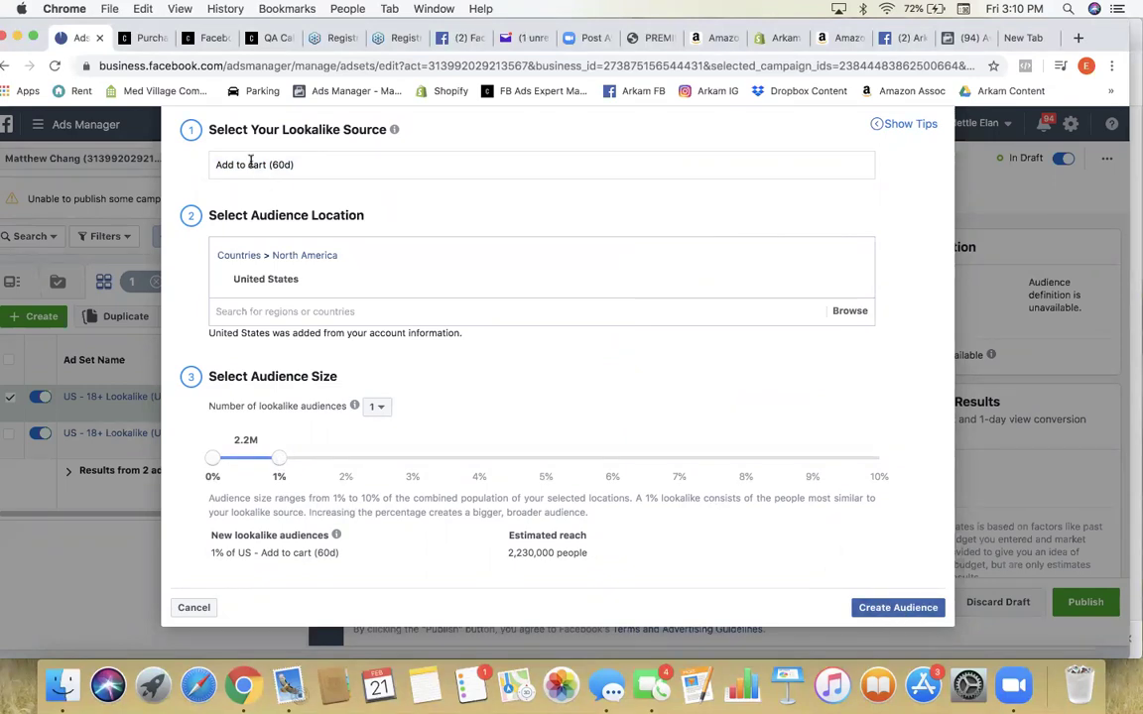
left_click(894, 609)
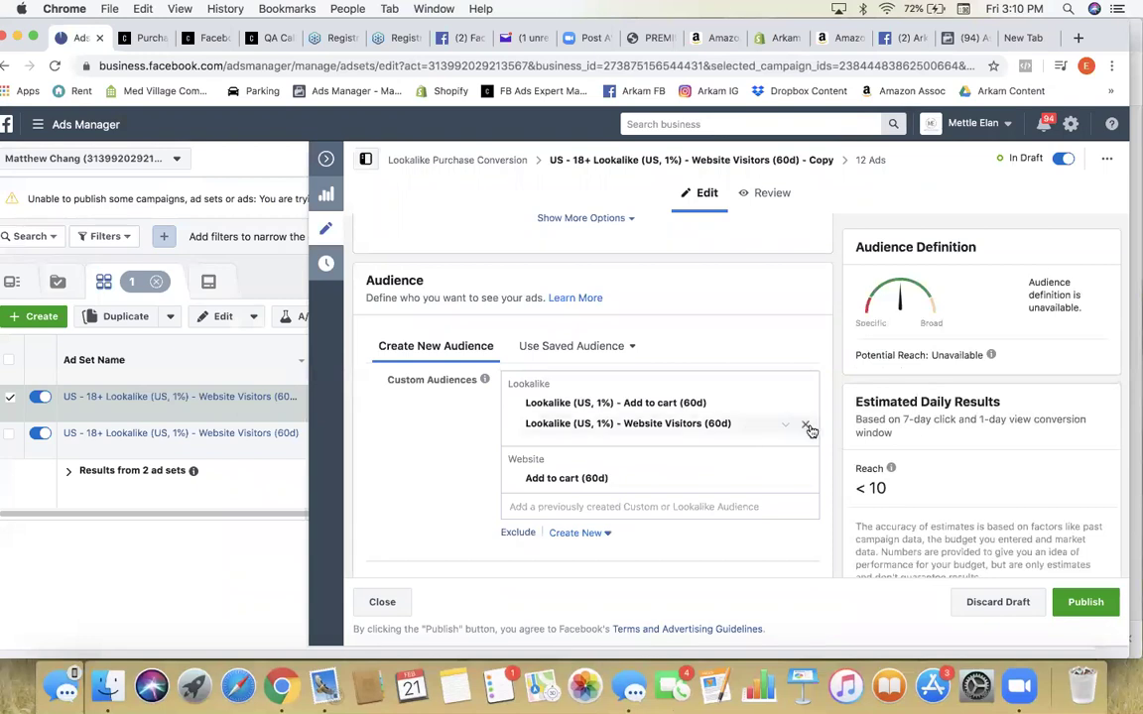
left_click(805, 427)
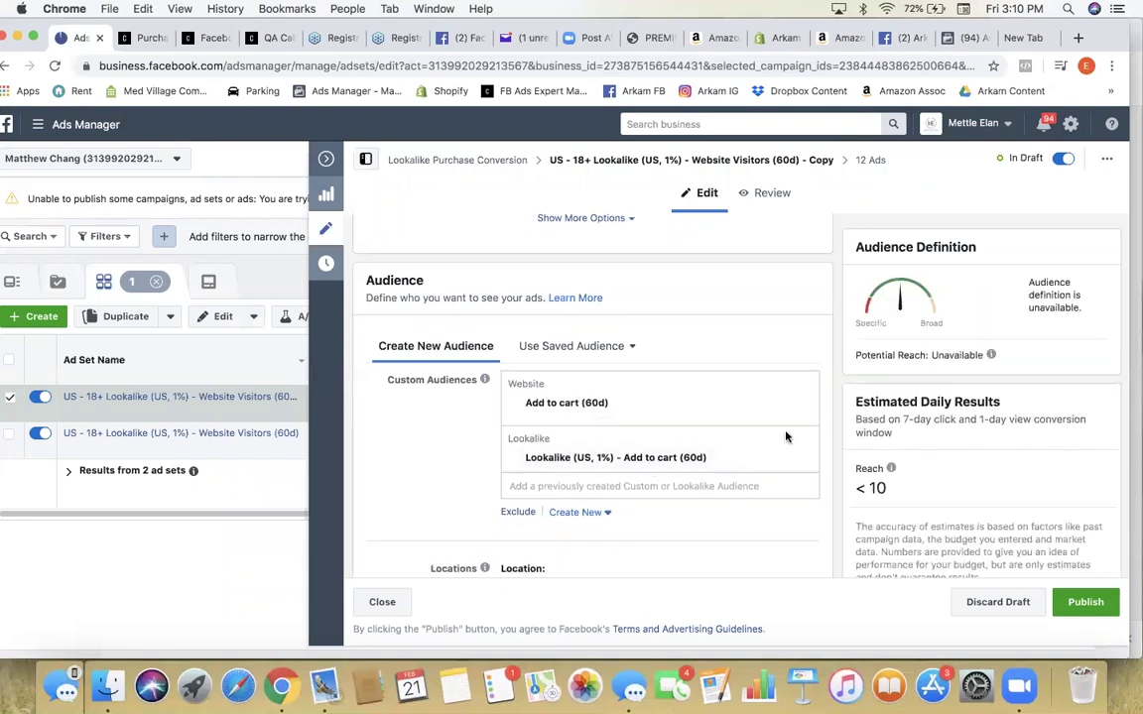
left_click(804, 409)
Step: Rename the ad set as US - 18+ Lookalike (US, 1%) - Add to cart (60d), reusing the lookalike audience's name
left_click_drag(719, 403, 567, 407)
left_click(521, 406)
triple_click(523, 407)
key("super+c")
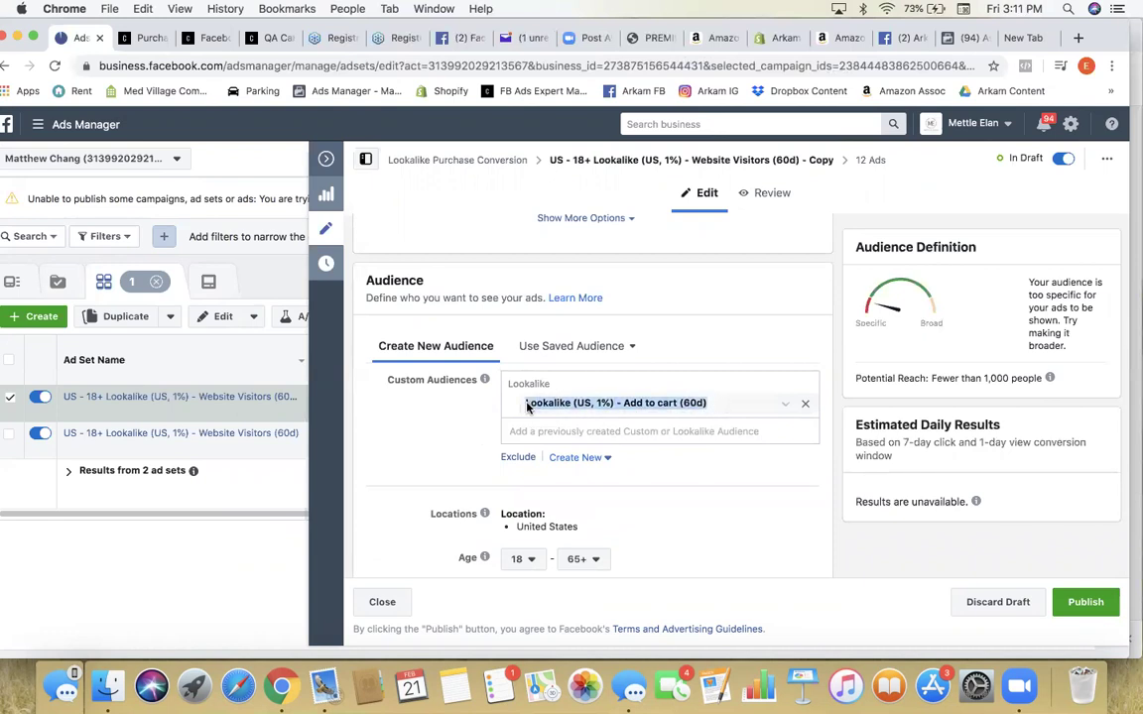
scroll(525, 407, "up", 10)
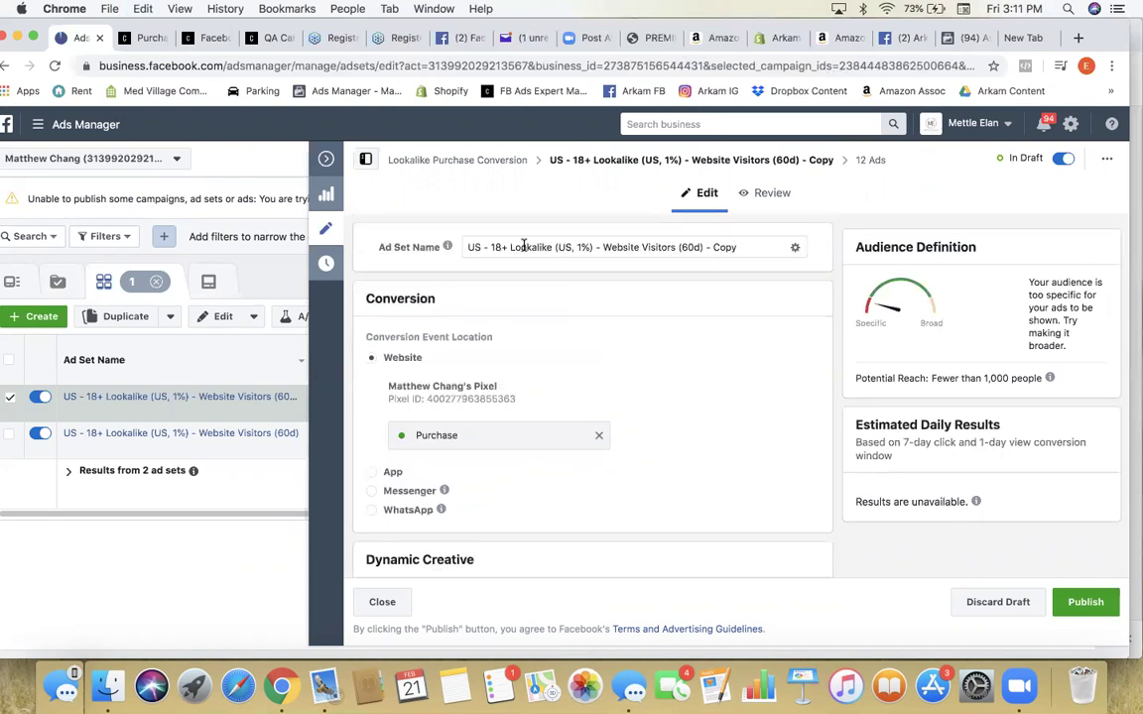
left_click_drag(512, 247, 739, 247)
key("super+v")
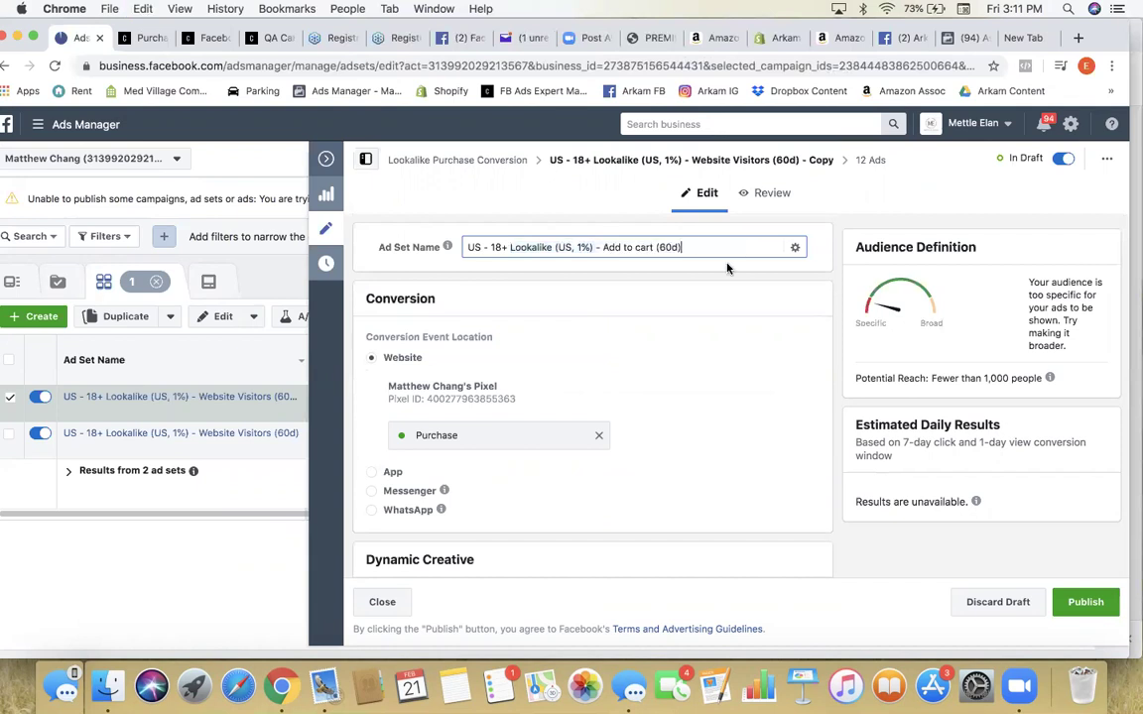
Step: Set the Add to cart ad set's conversion window to 7 days click and publish the ad set
scroll(705, 307, "down", 20)
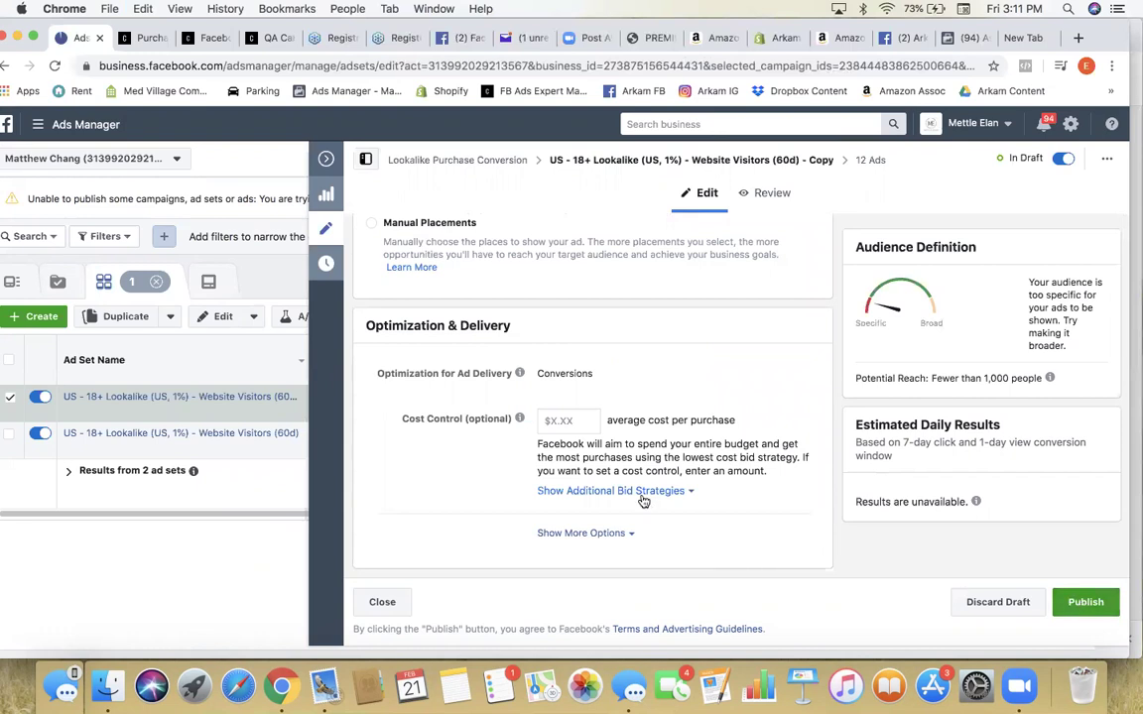
left_click(583, 533)
scroll(542, 437, "down", 2)
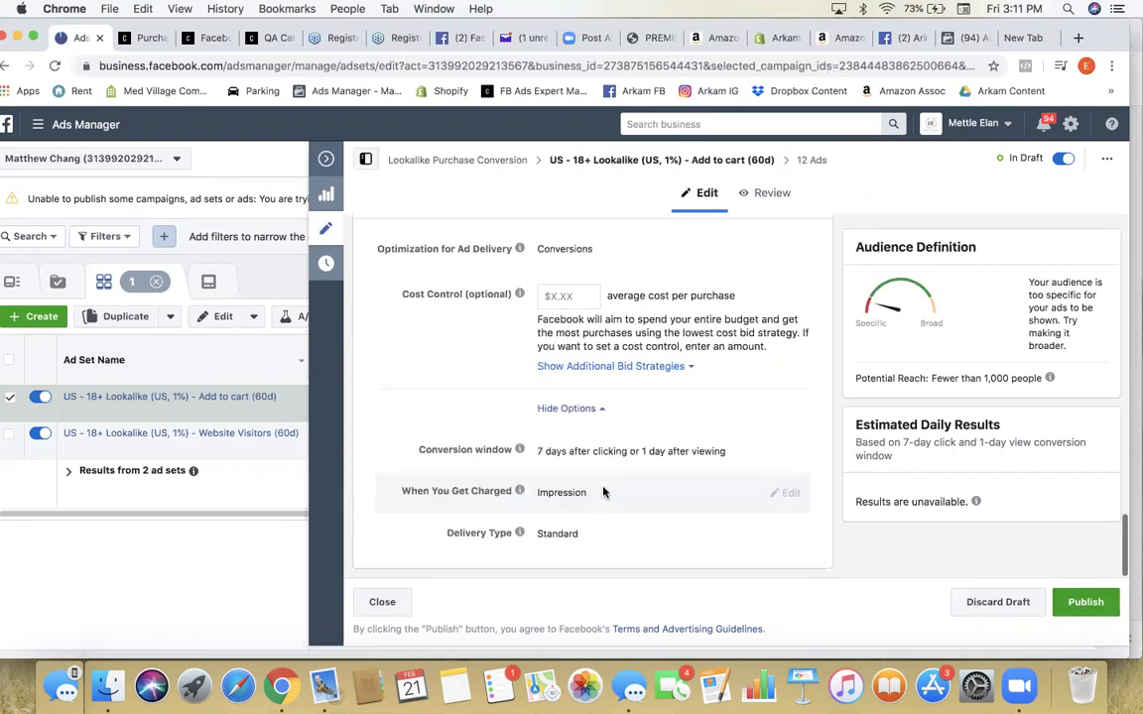
left_click(789, 453)
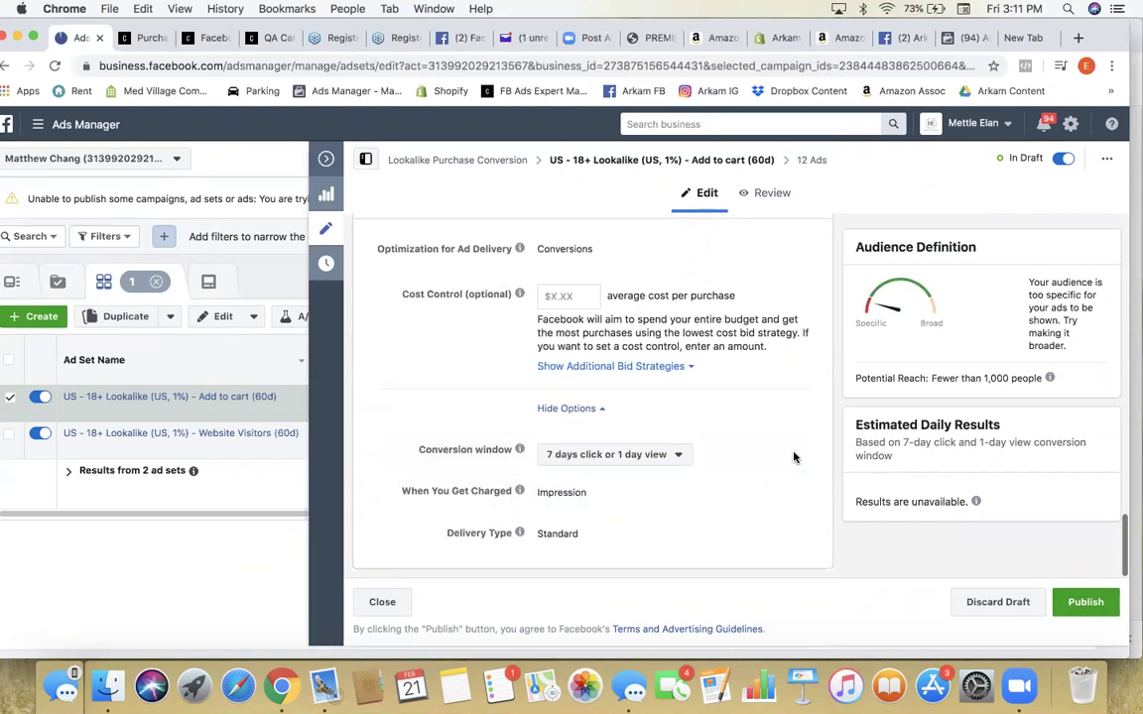
left_click(571, 455)
left_click(584, 521)
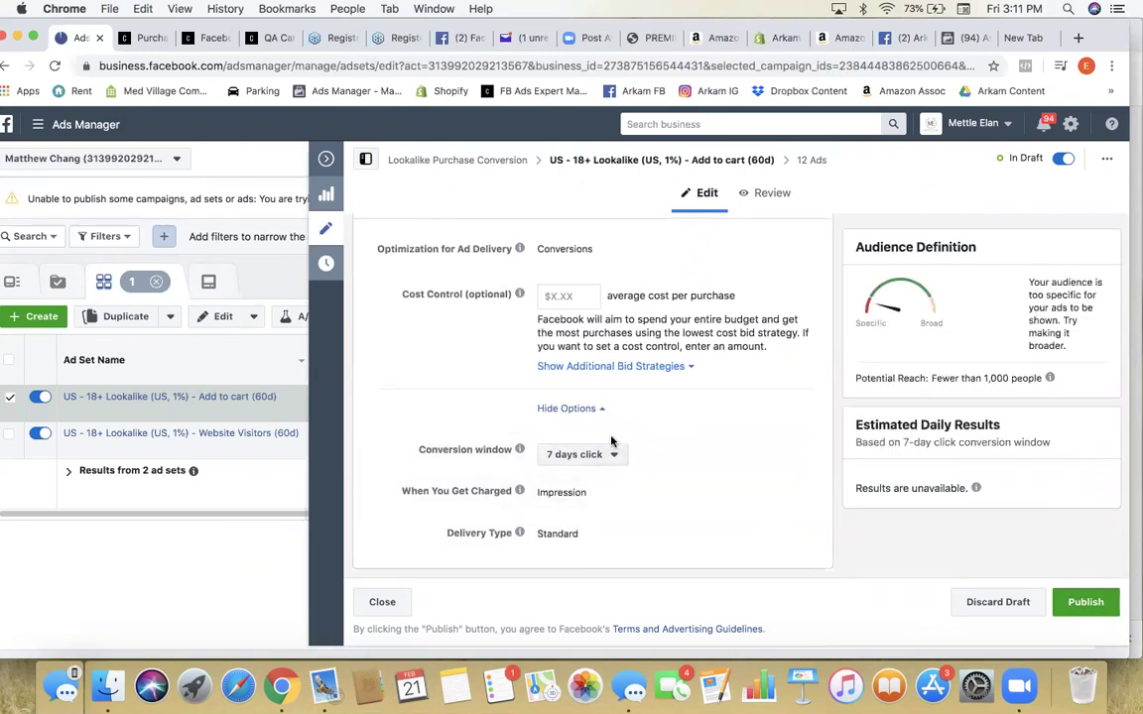
left_click(998, 602)
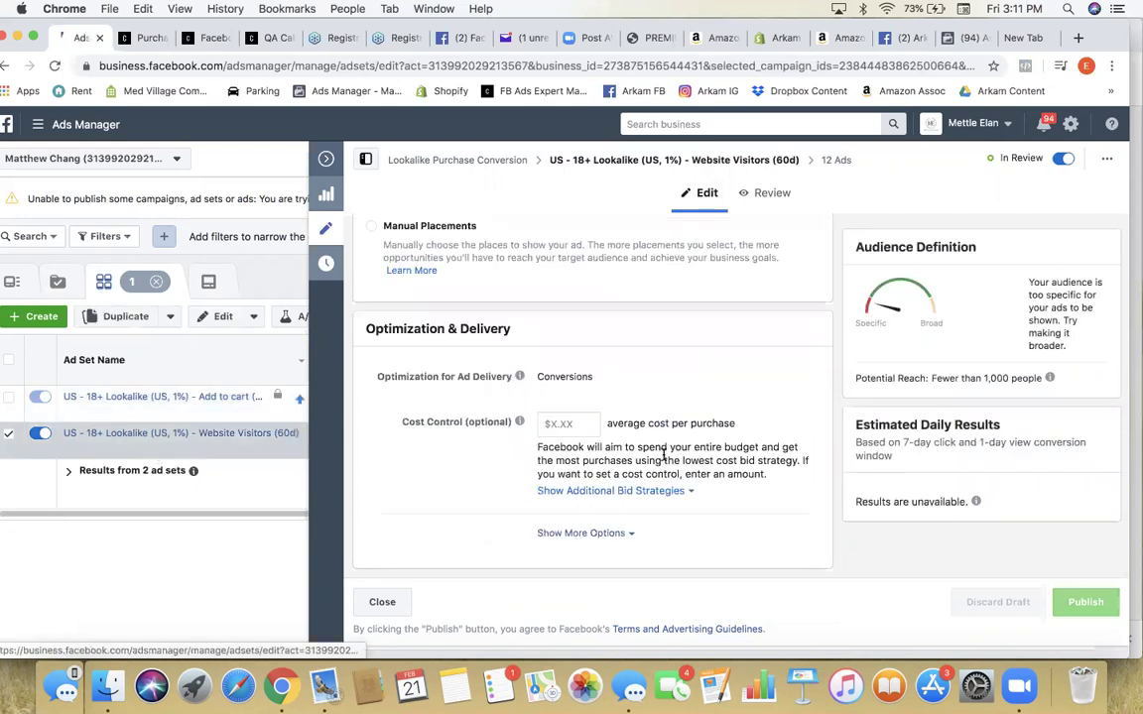
Step: Set the Website Visitors (60d) lookalike ad set's conversion window to 7 days click, publish it and deselect it
left_click(588, 530)
scroll(585, 526, "down", 2)
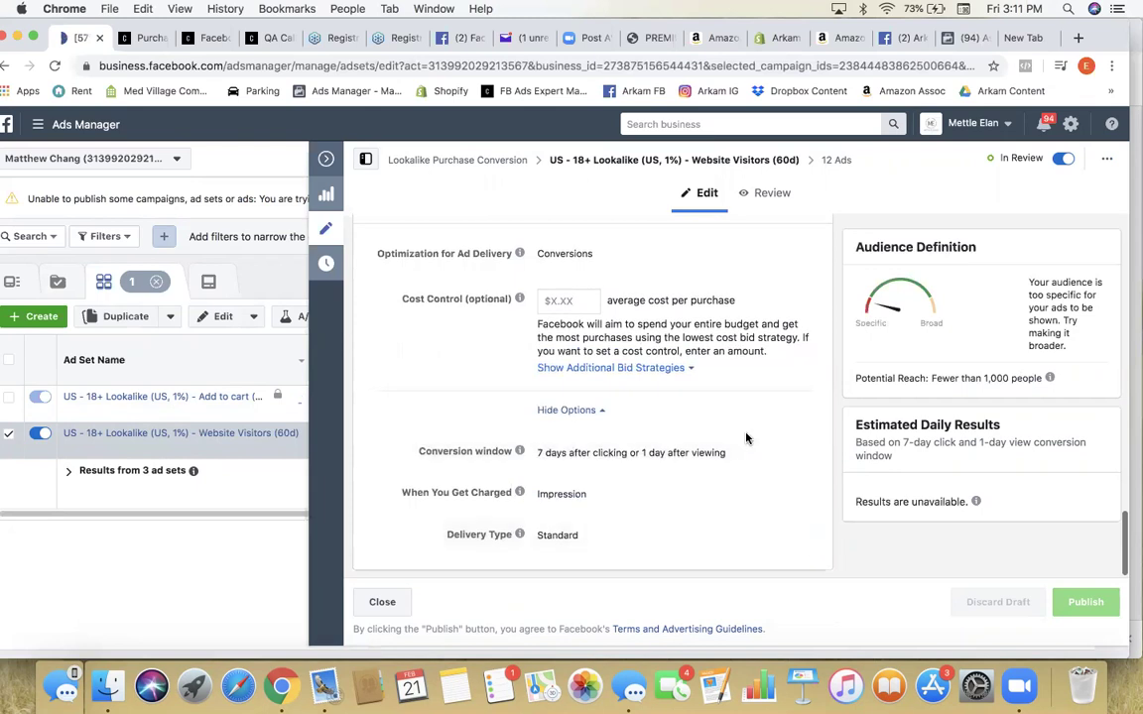
left_click(782, 453)
left_click(626, 461)
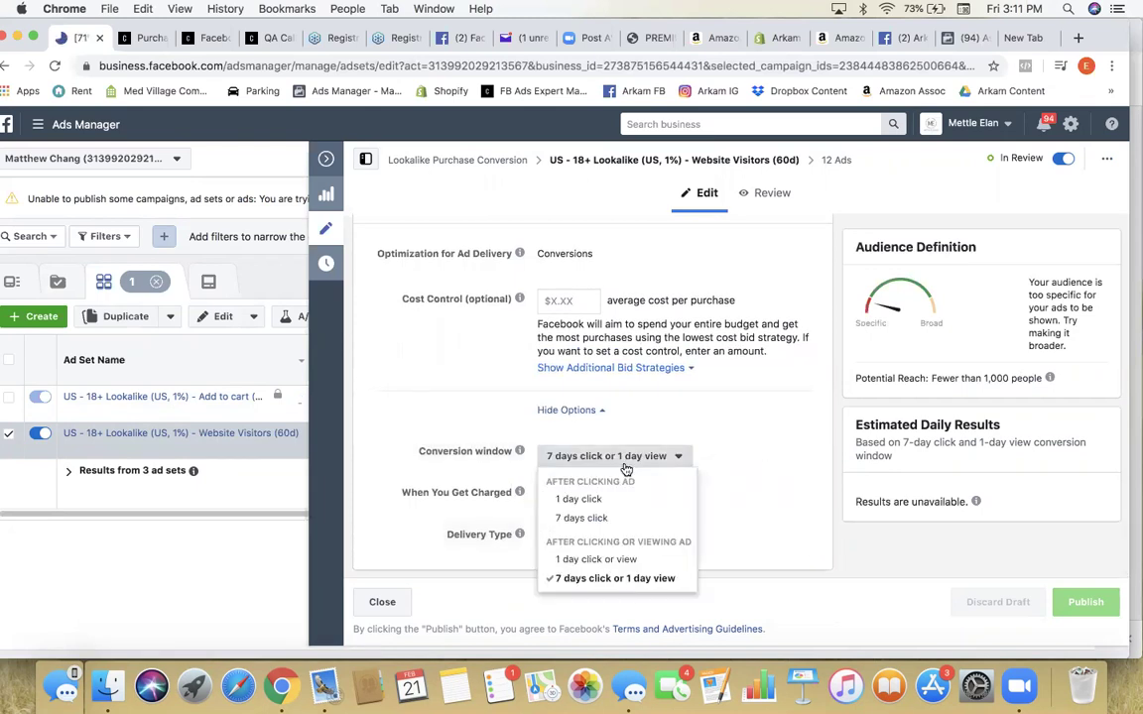
left_click(581, 518)
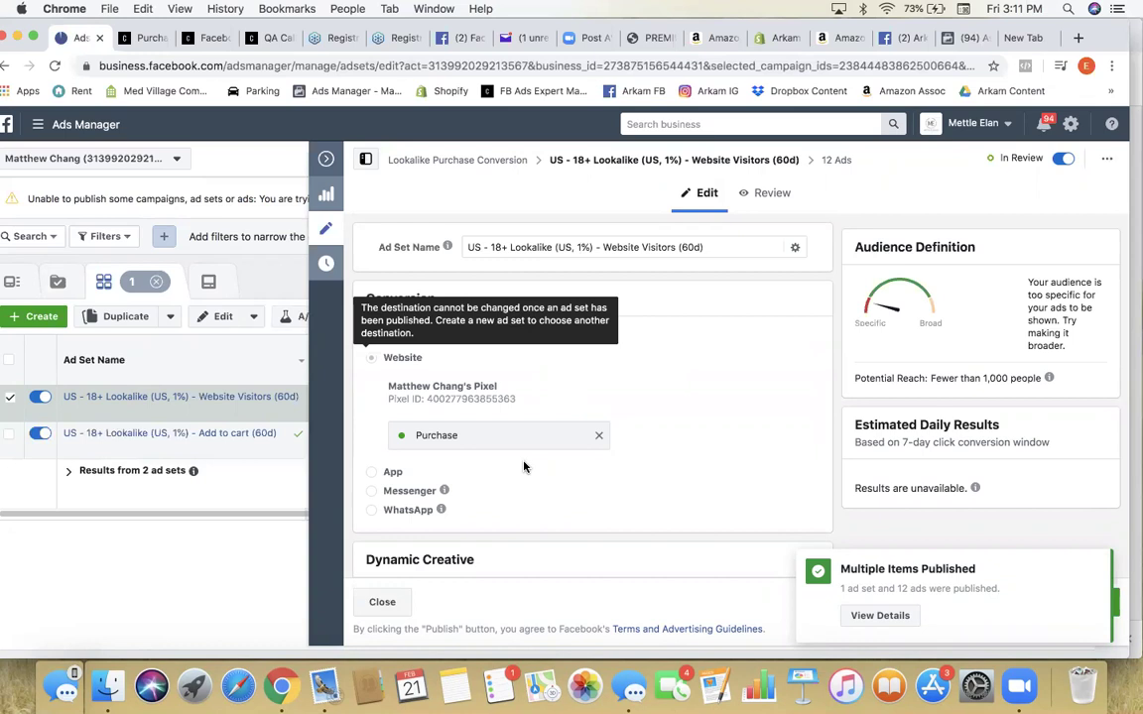
scroll(525, 467, "down", 10)
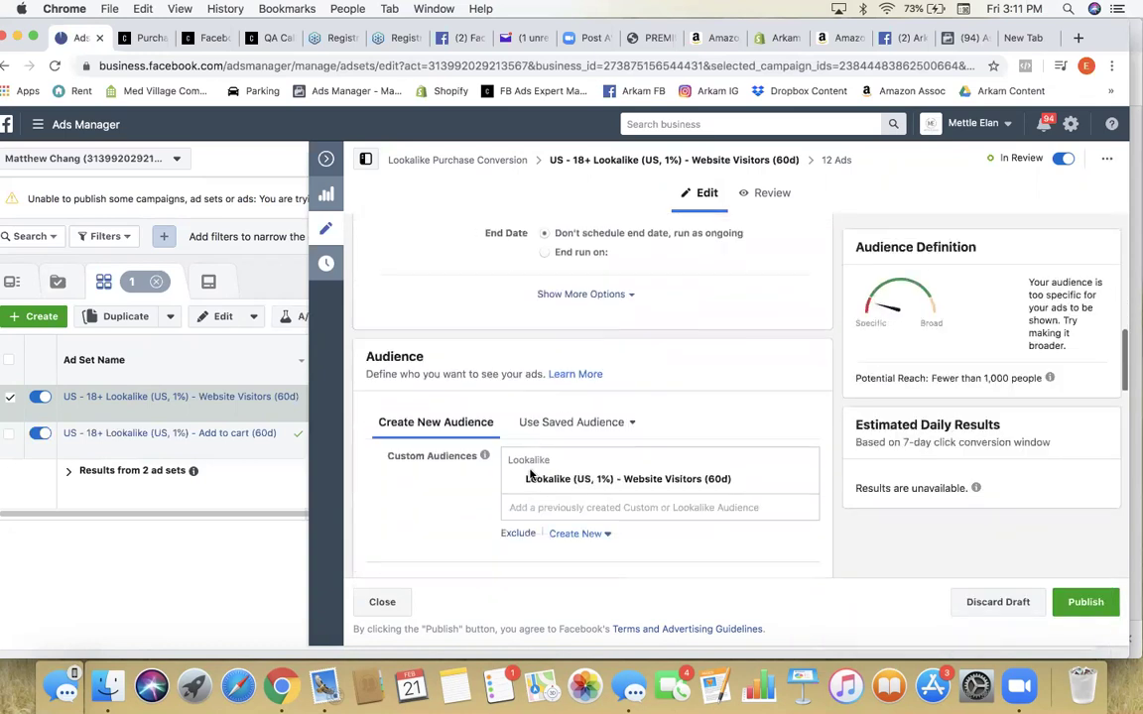
scroll(635, 486, "down", 15)
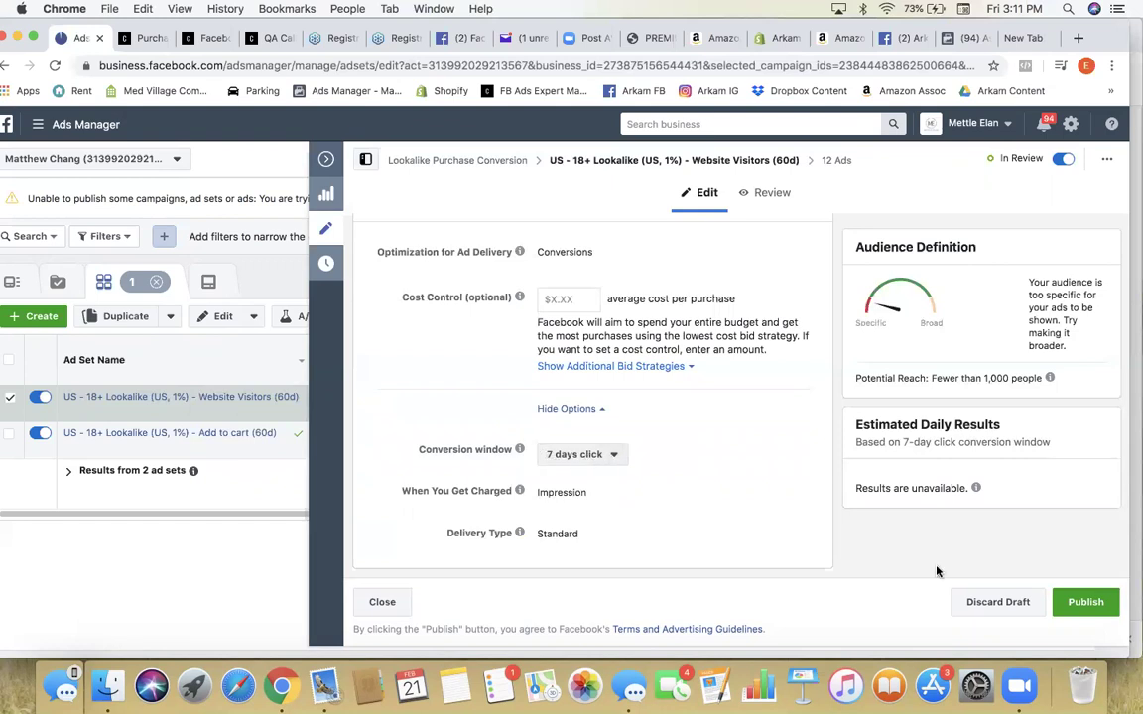
left_click(595, 454)
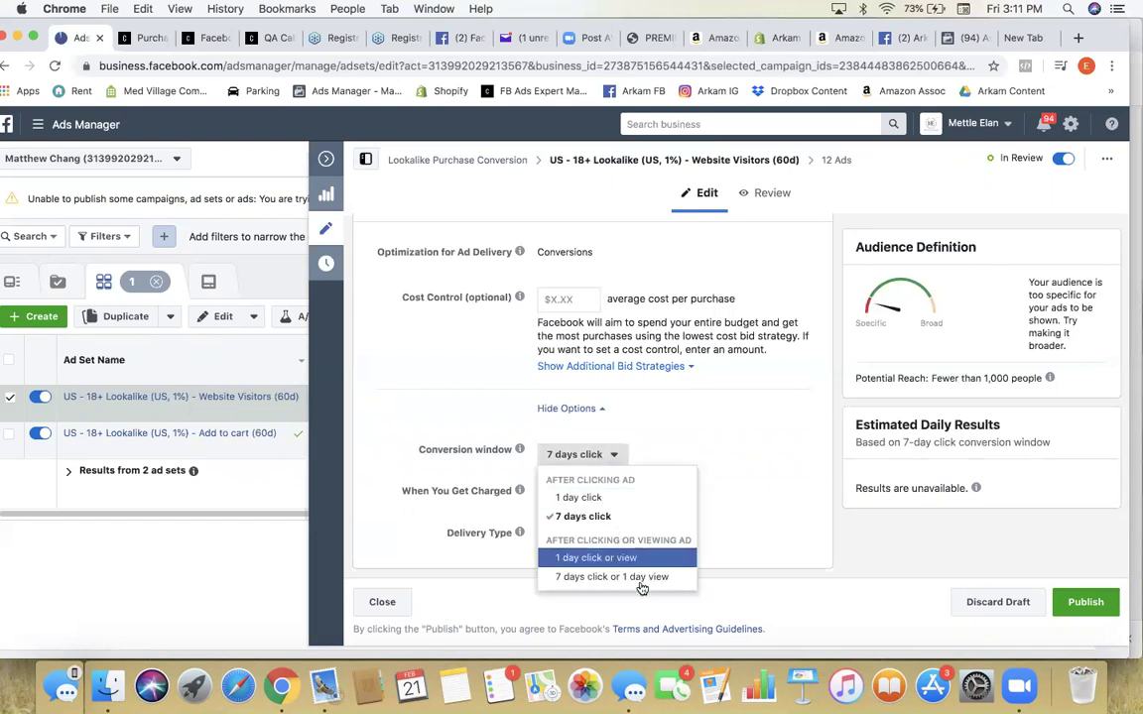
left_click(602, 454)
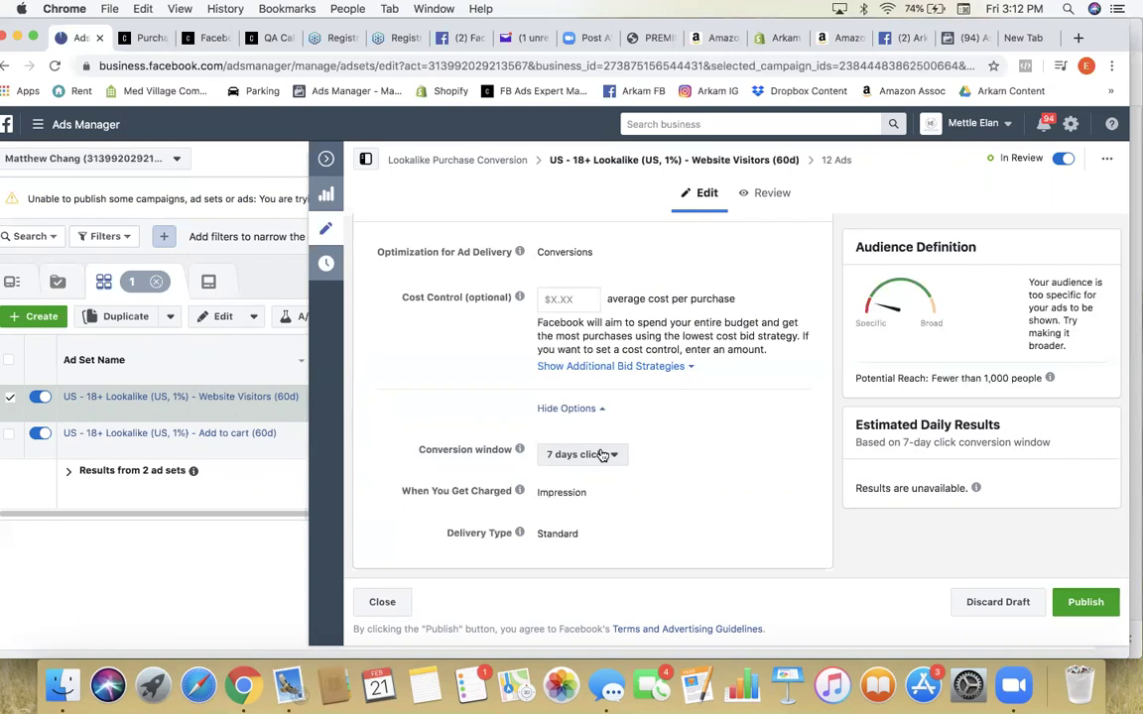
left_click(1084, 605)
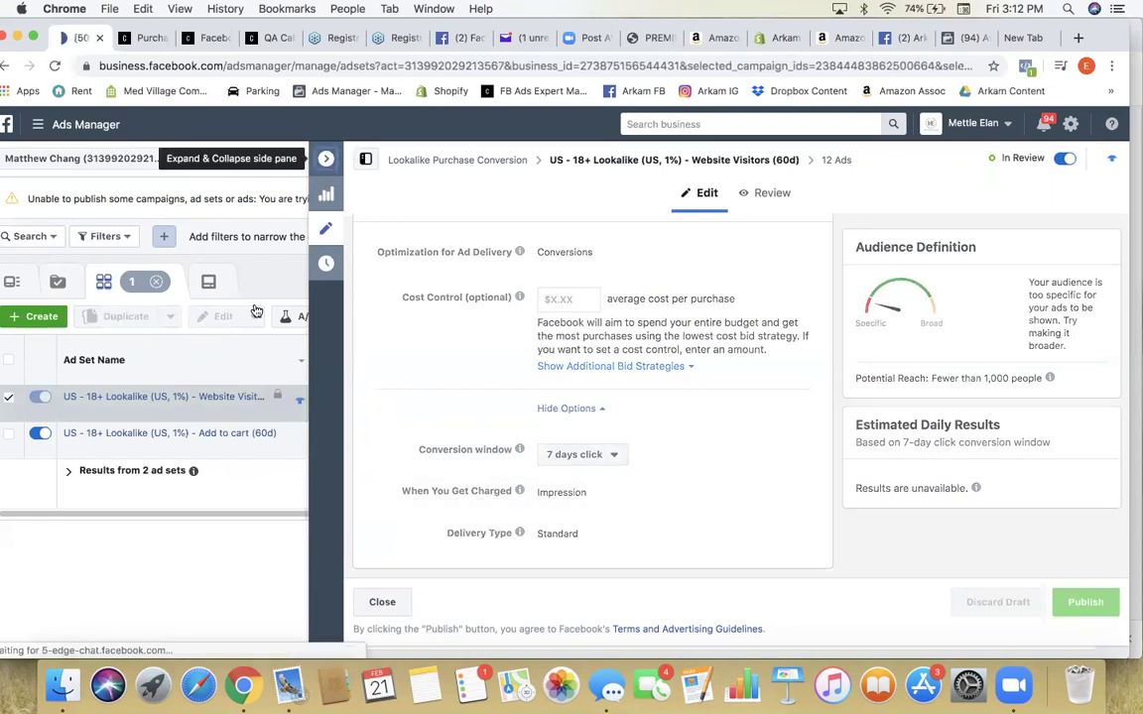
left_click(8, 397)
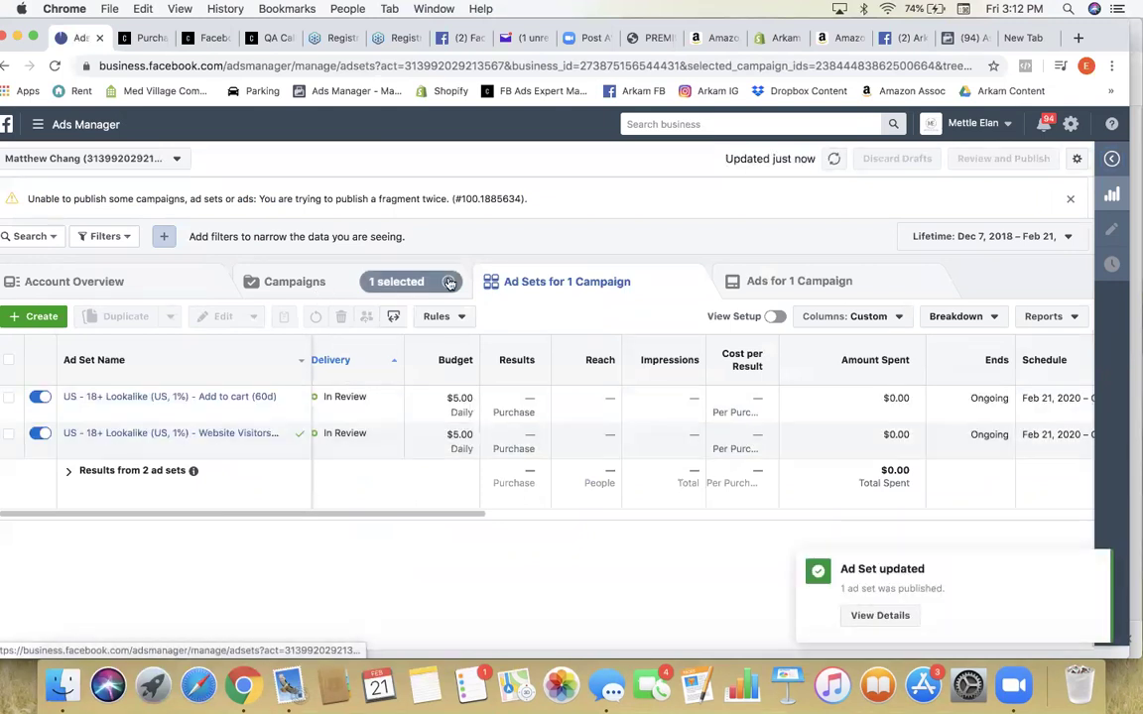
Step: Review the ad sets of the Interests Purchase Conversions campaign and return to the full campaign list
left_click(416, 284)
left_click(397, 287)
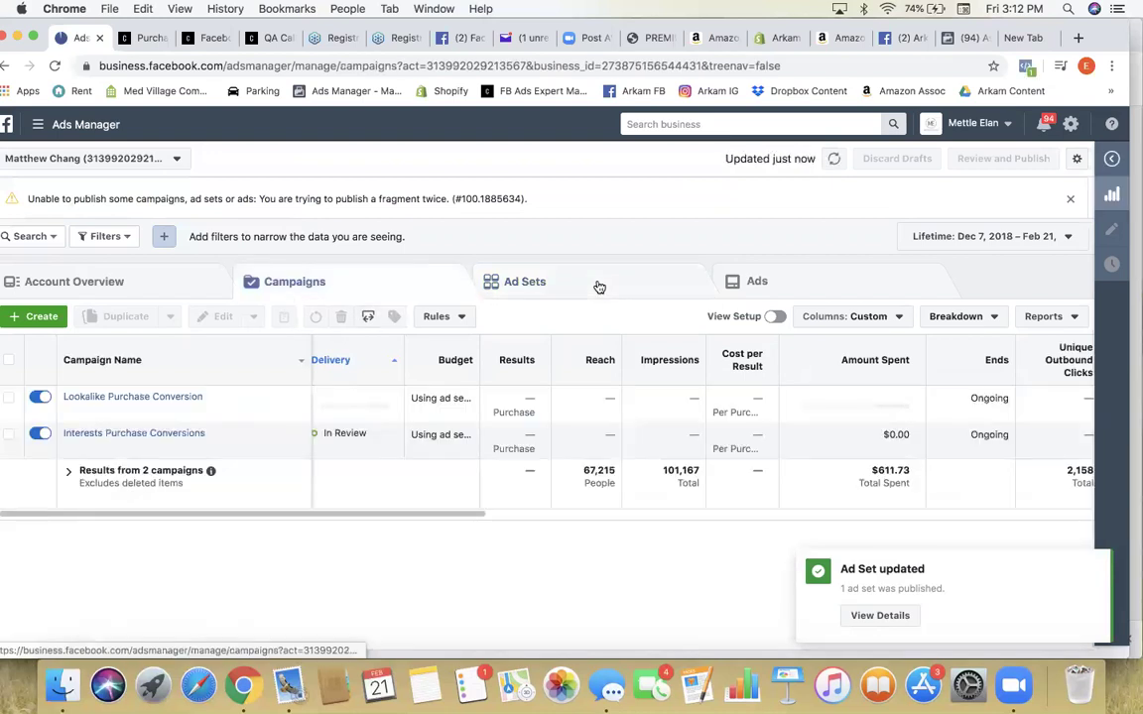
left_click(453, 445)
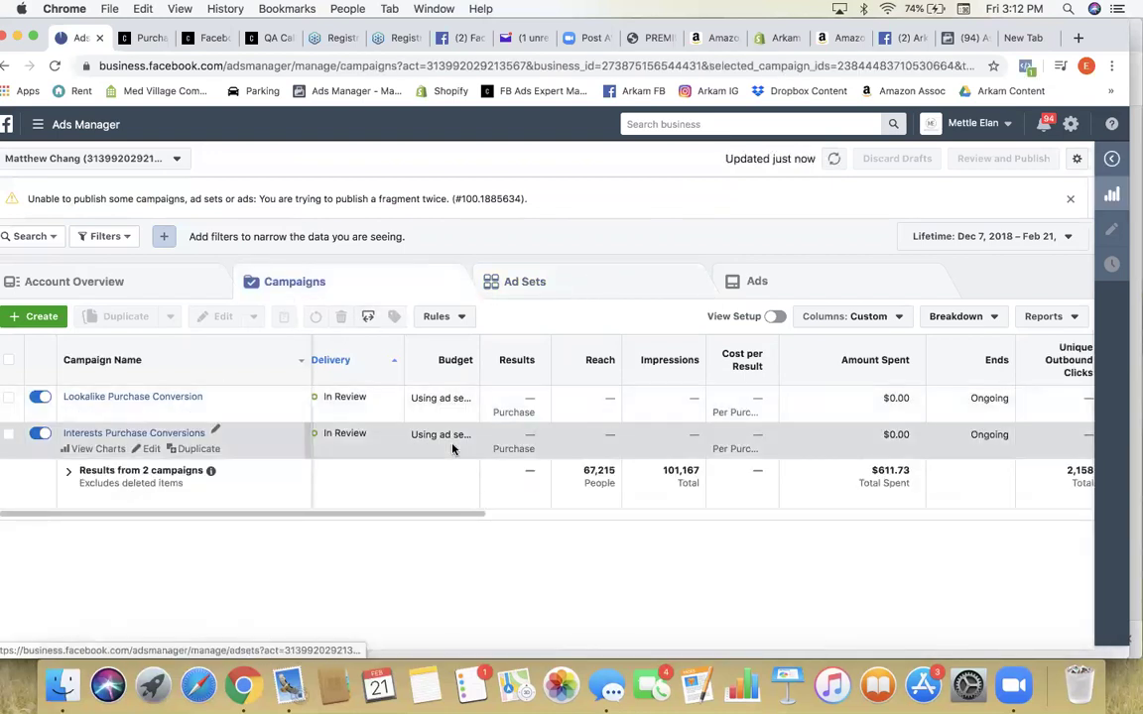
left_click(550, 277)
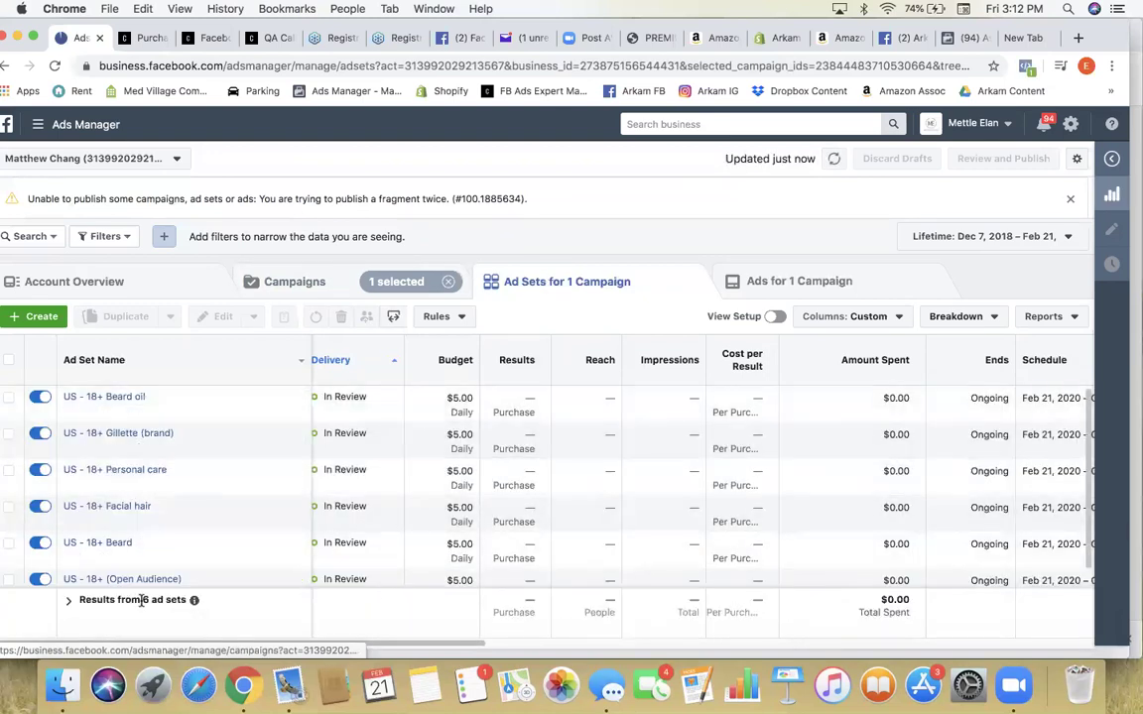
mouse_move(316, 282)
left_mouse_down()
mouse_move(434, 363)
mouse_move(464, 400)
left_mouse_up()
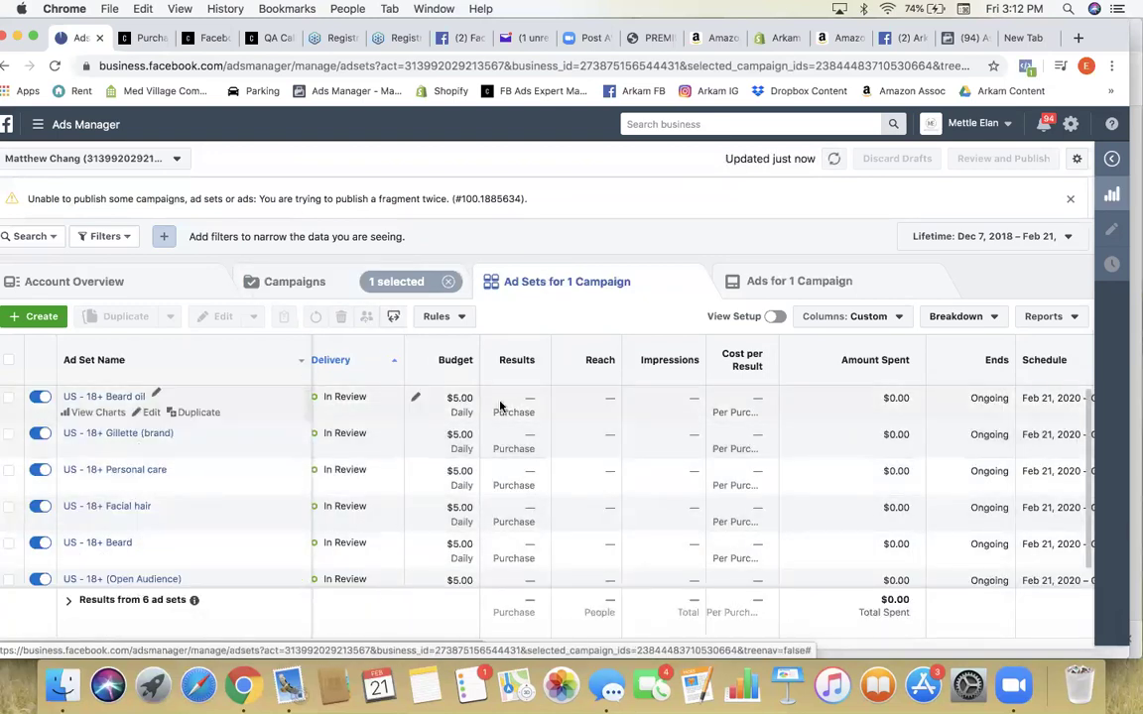
left_click(448, 282)
left_click(363, 288)
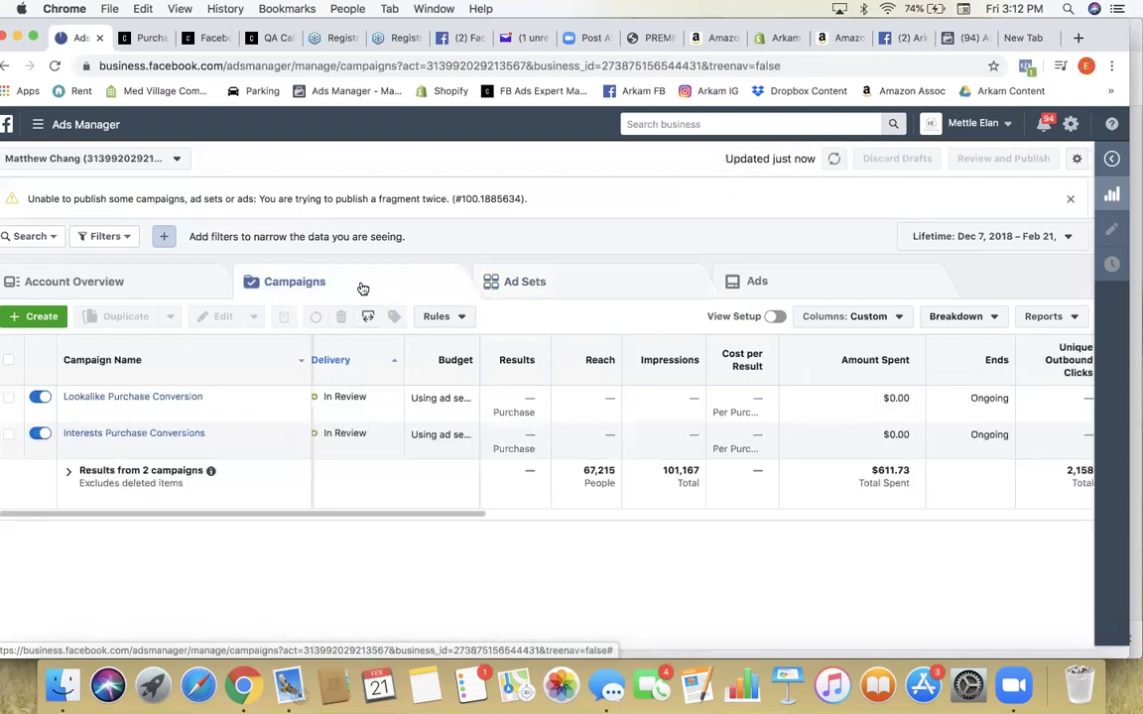
Step: Switch to the Shopify analytics dashboard and set its date range to October 1, 2019 through February 21, 2020
left_click(777, 38)
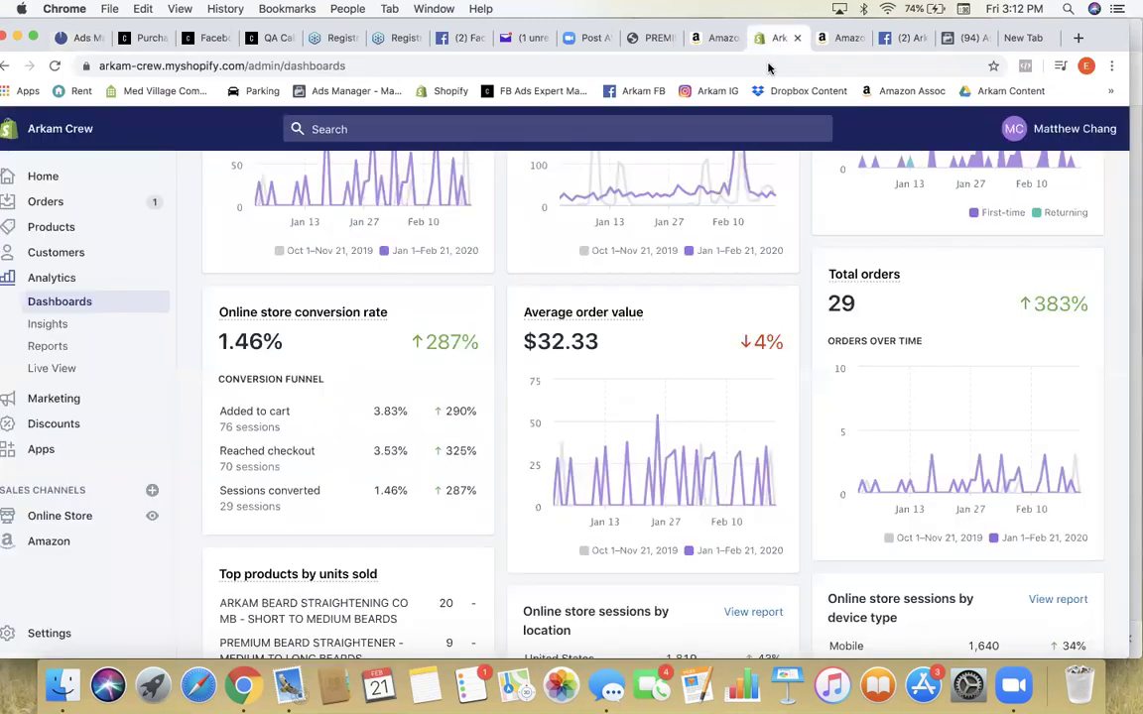
left_click_drag(227, 468, 309, 433)
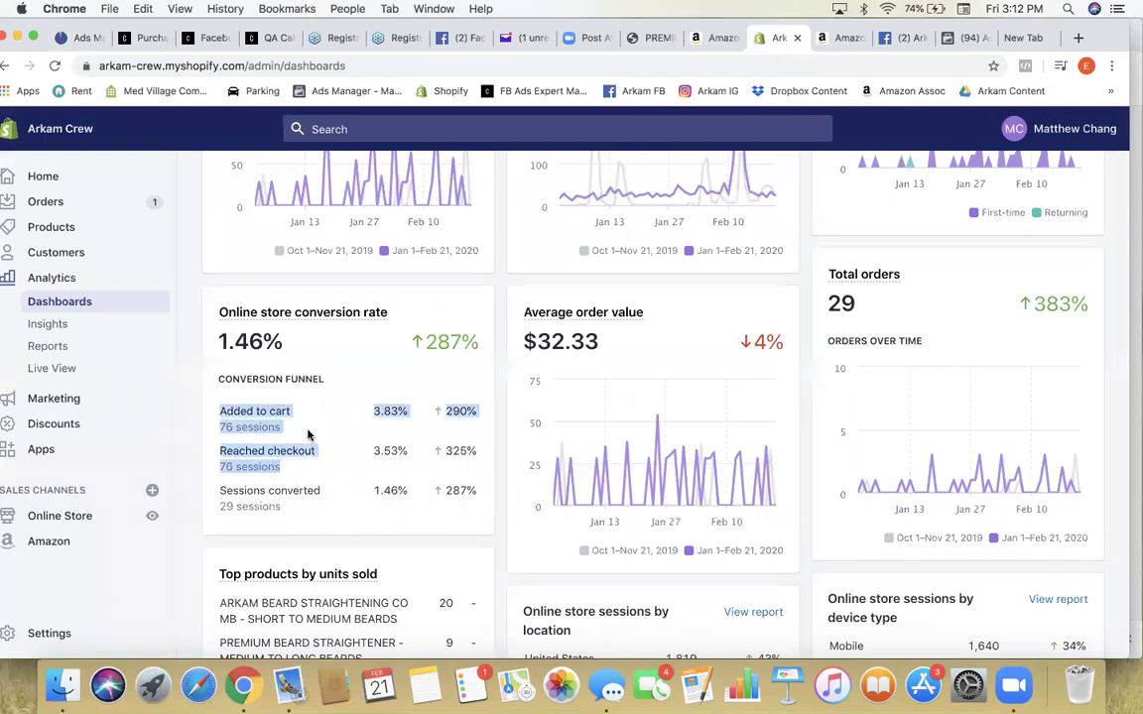
scroll(302, 402, "up", 5)
left_click(270, 234)
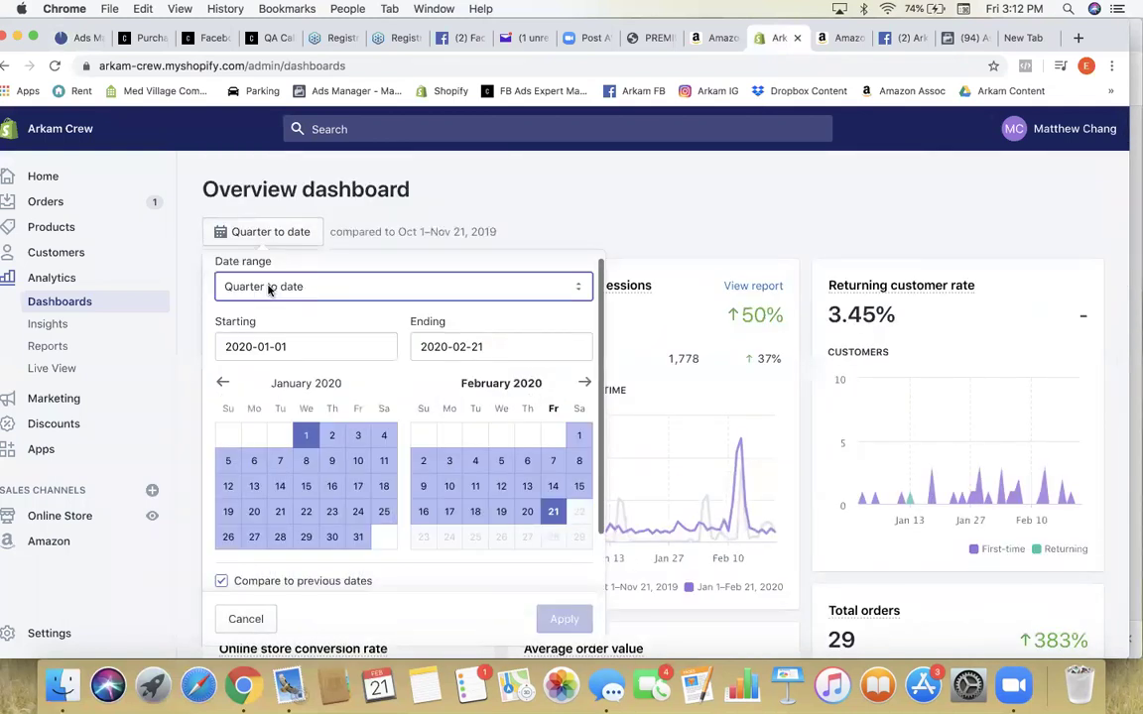
left_click(277, 298)
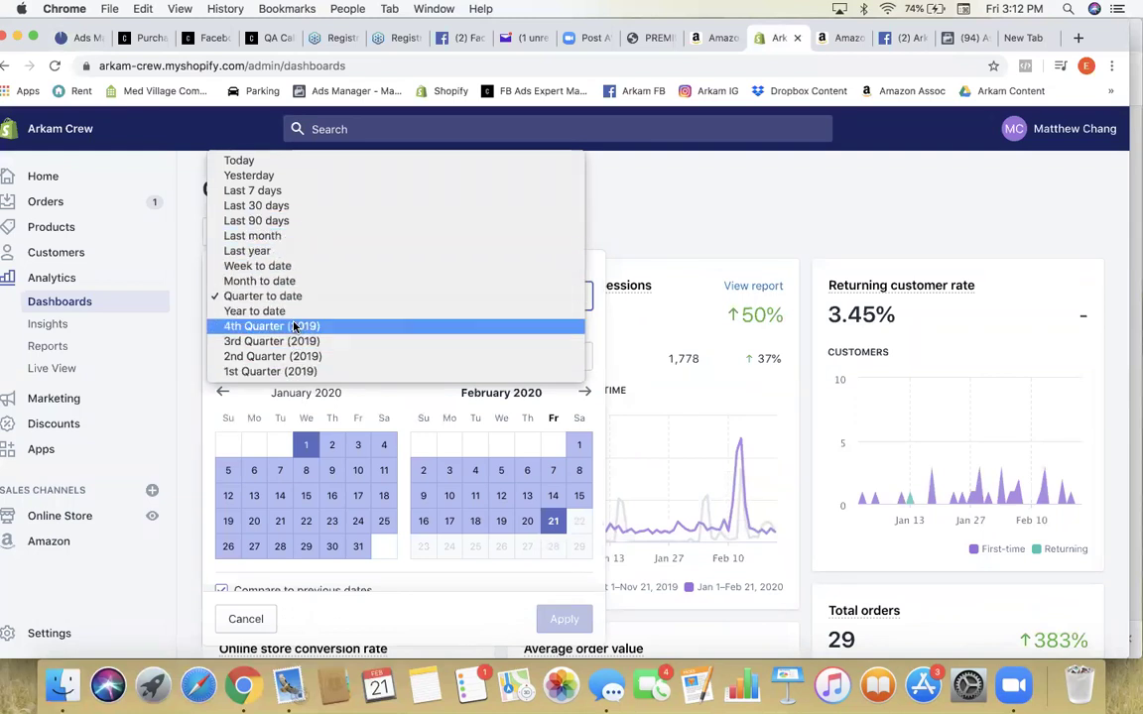
left_click(214, 399)
left_click(223, 394)
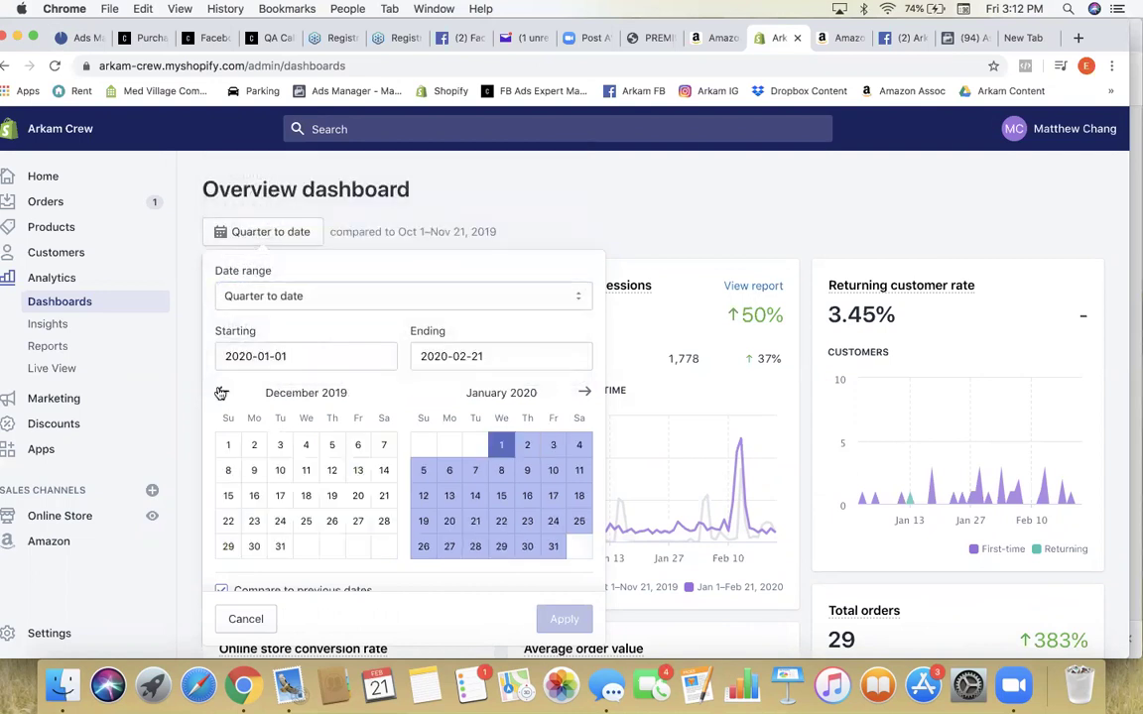
left_click(221, 393)
left_click(222, 393)
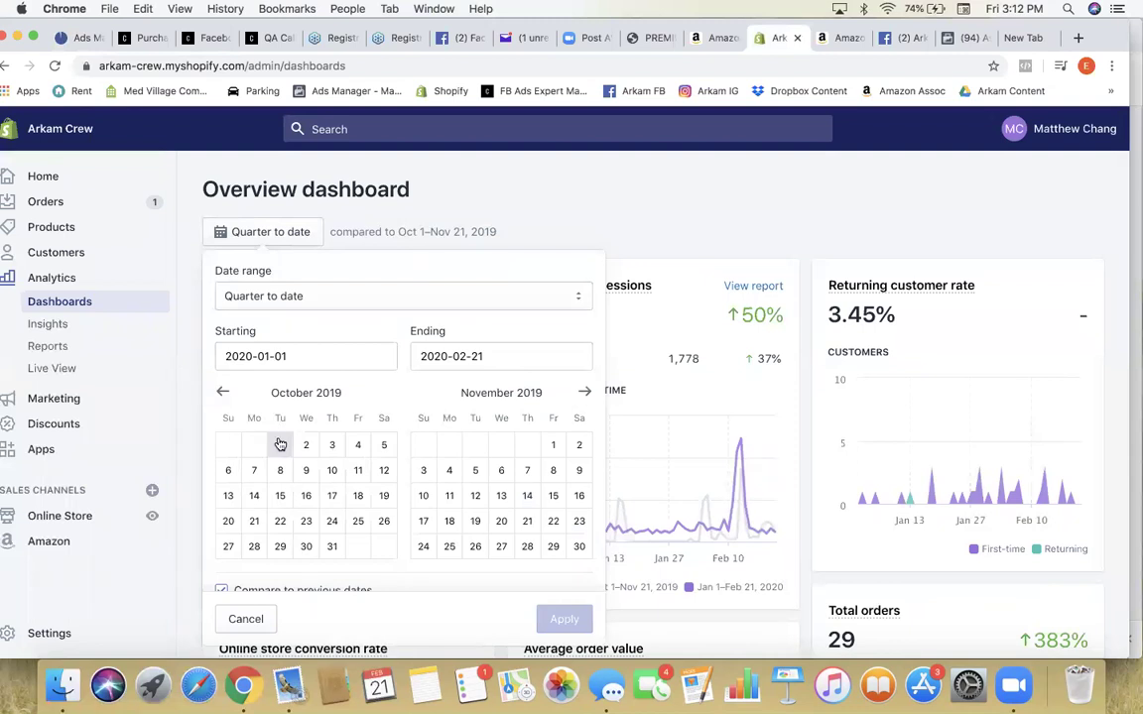
left_click(280, 444)
left_click(587, 393)
left_click(588, 393)
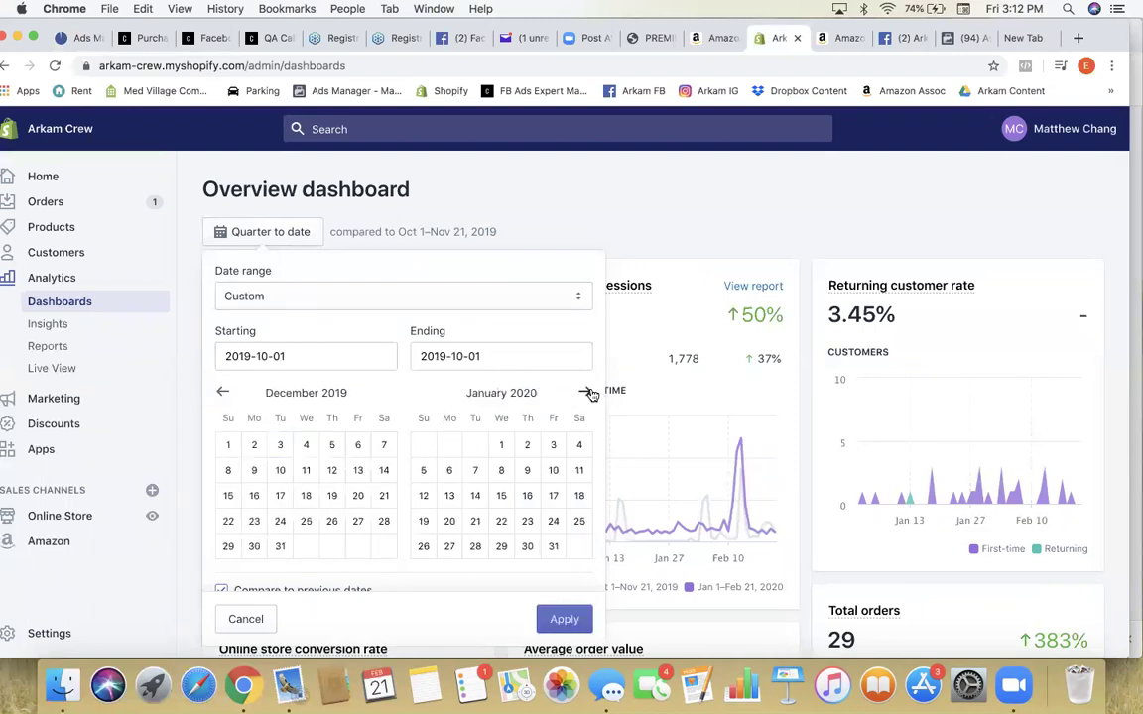
left_click(588, 393)
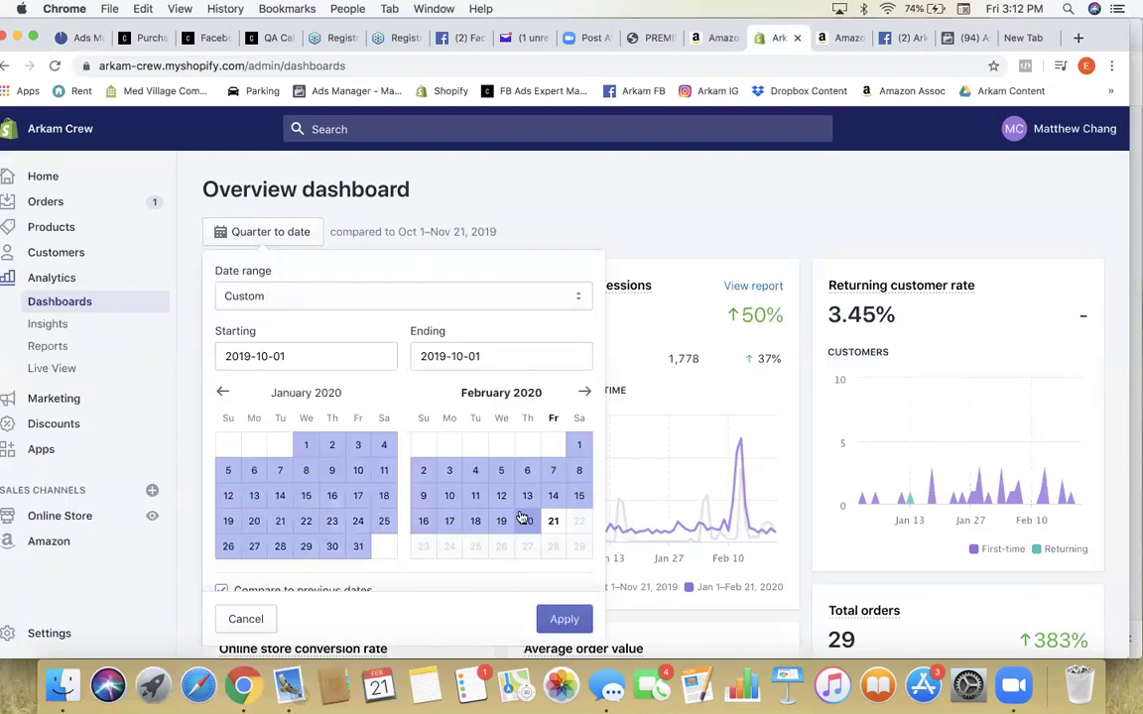
left_click(553, 521)
left_click(571, 620)
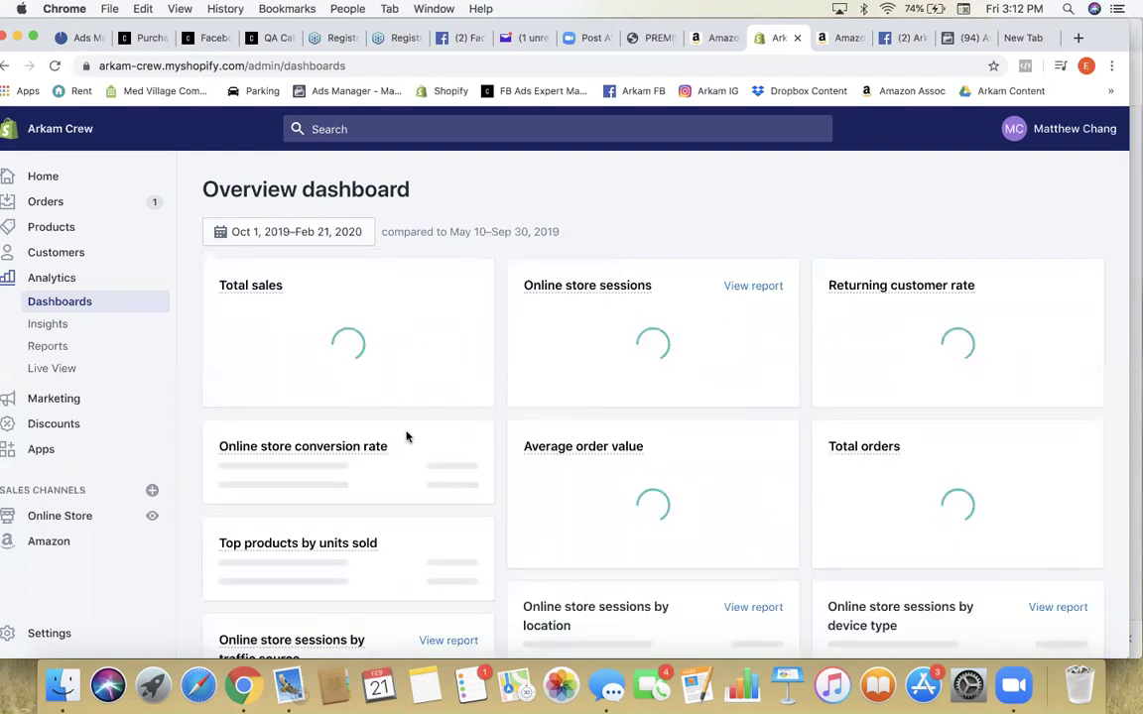
Step: Examine the added-to-cart sessions in the online store conversion funnel and the overall figures for the chosen period
scroll(406, 436, "down", 2)
scroll(406, 436, "down", 5)
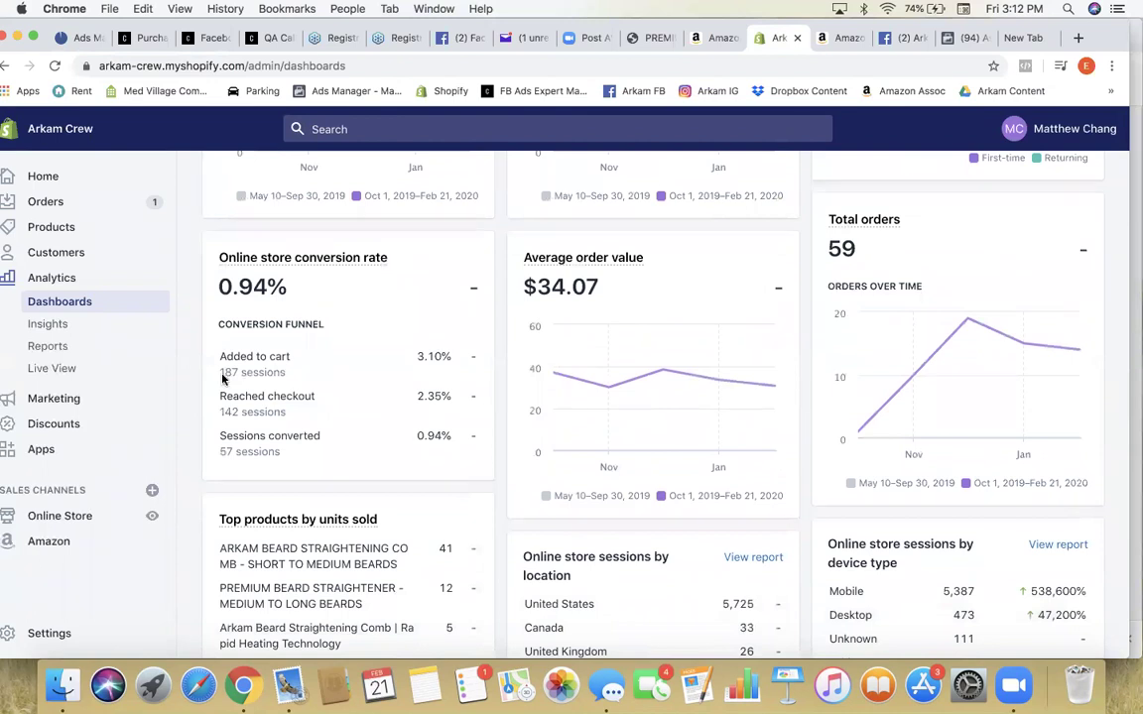
left_click_drag(214, 349, 346, 383)
left_click(350, 382)
scroll(350, 383, "down", 2)
scroll(352, 384, "up", 4)
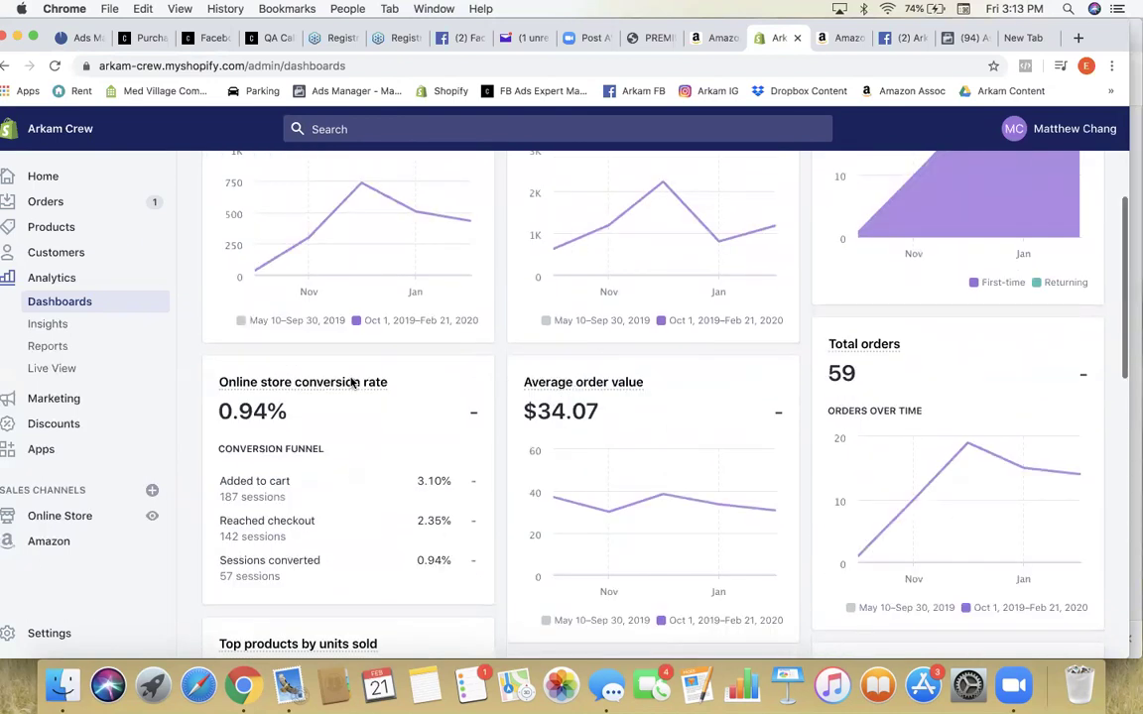
scroll(350, 383, "up", 5)
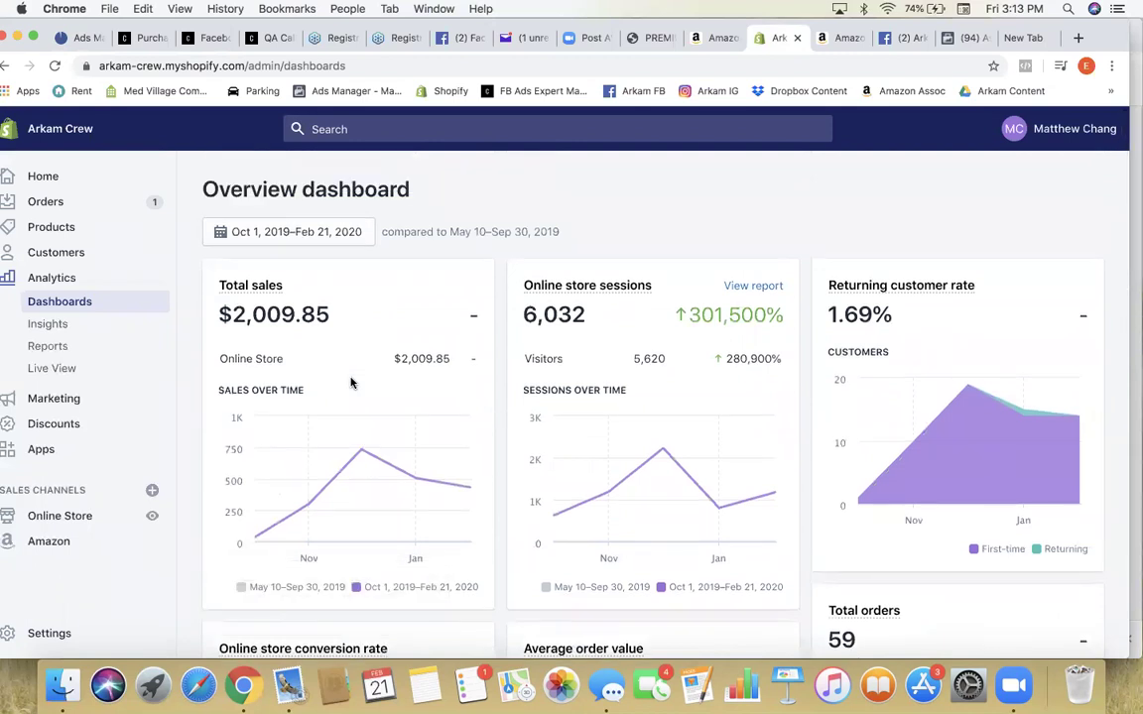
Step: Switch back to Facebook Ads Manager and duplicate the Lookalike Purchase Conversion campaign once as a new campaign
left_click(86, 40)
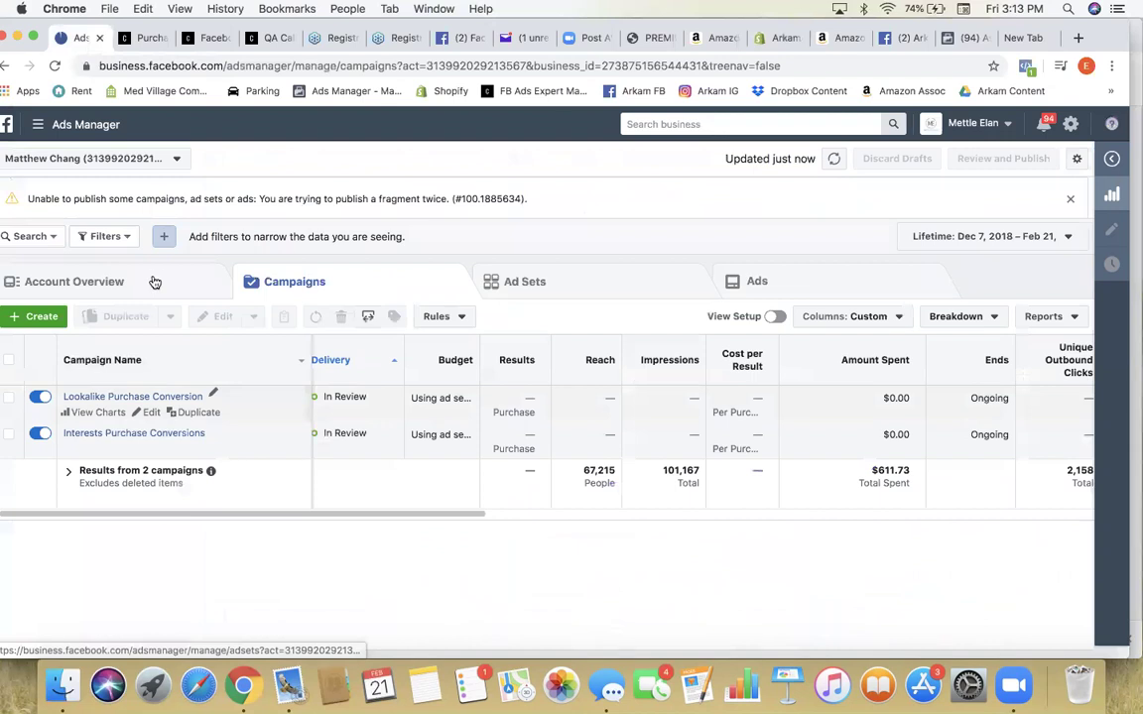
left_click(154, 281)
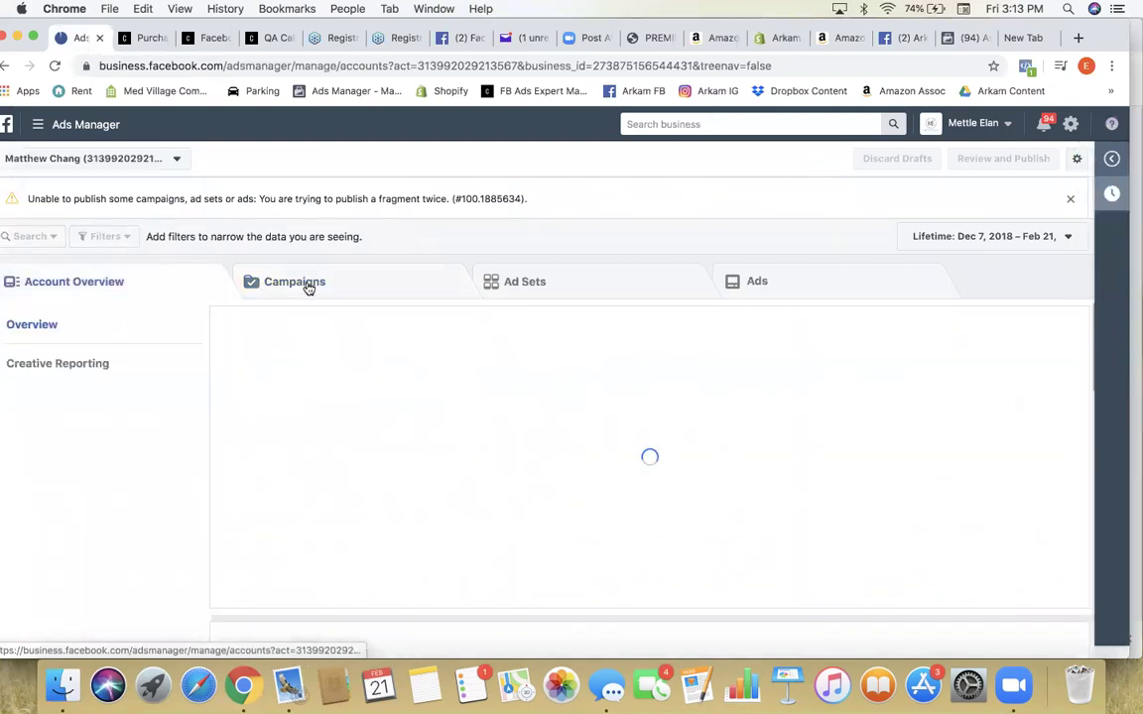
left_click(309, 287)
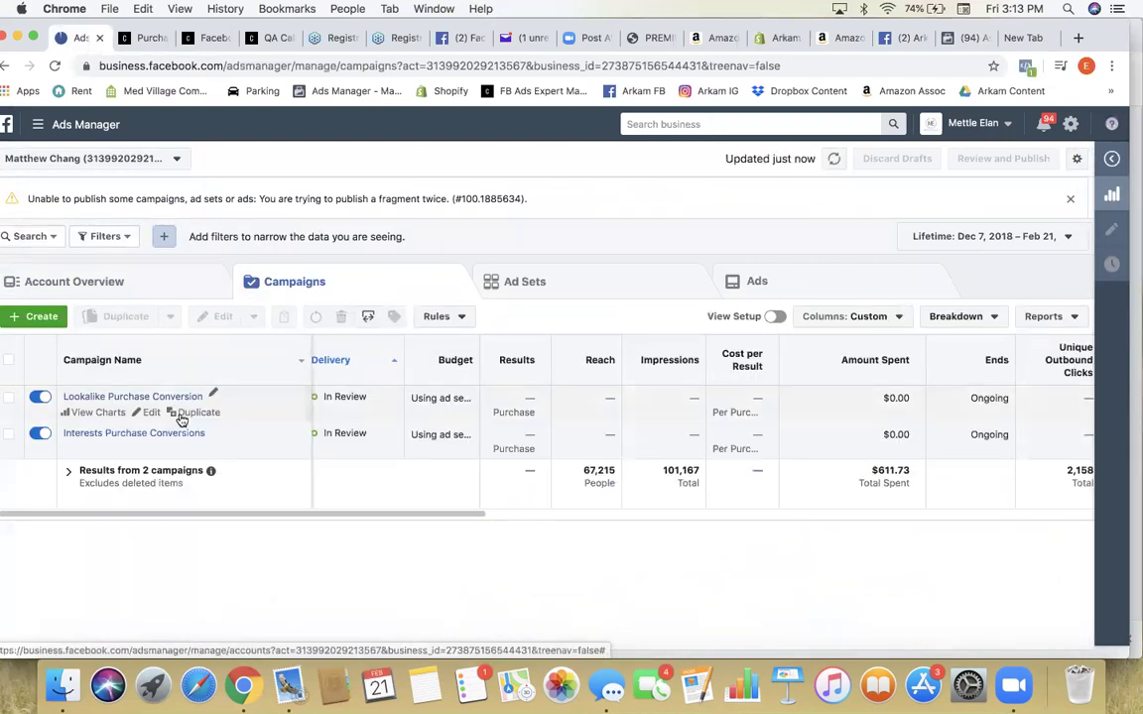
left_click(184, 414)
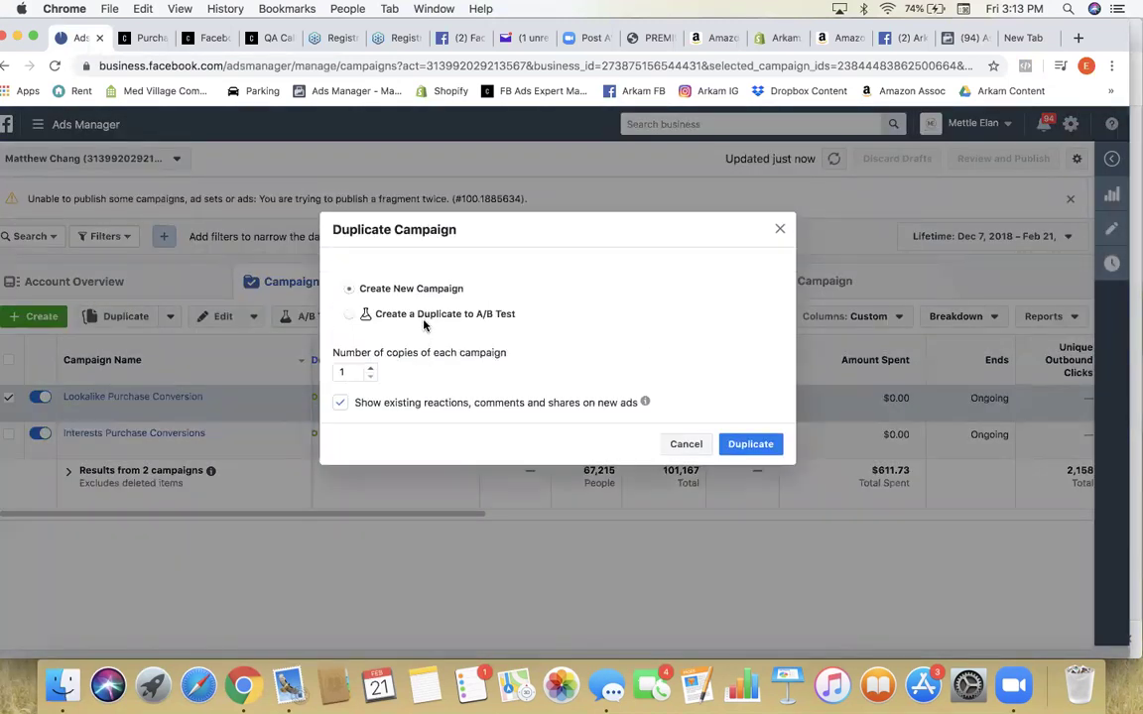
left_click(724, 445)
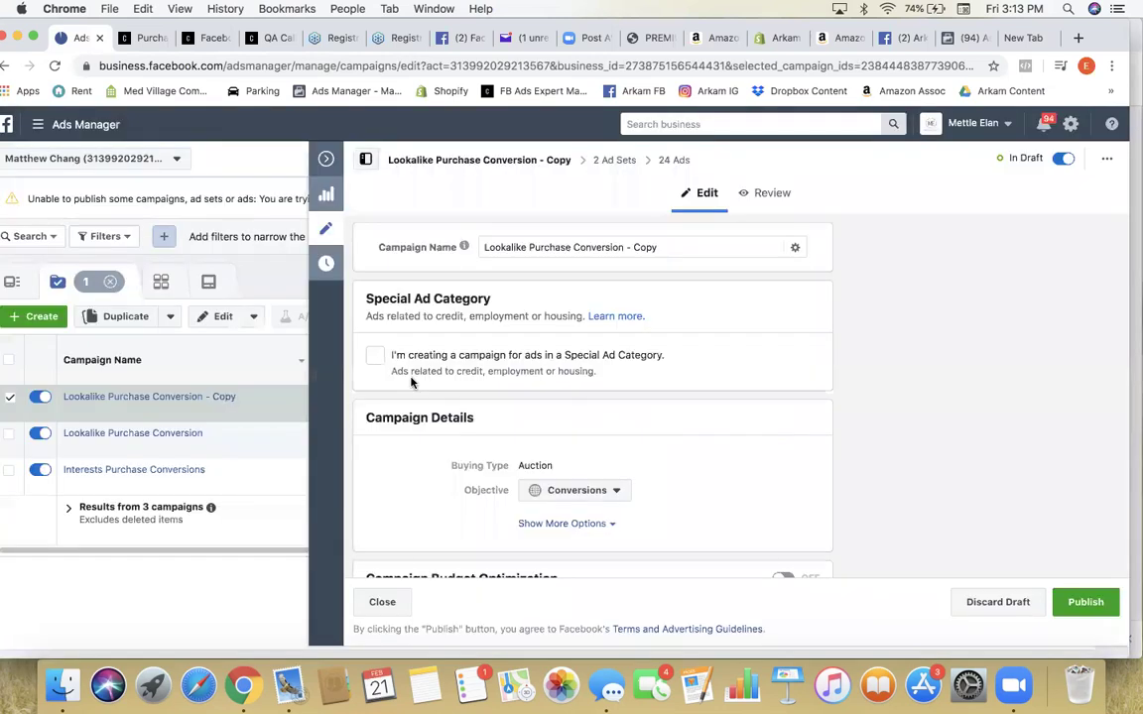
Step: Rename the duplicated campaign as Retargeting and check its remaining campaign settings
scroll(533, 454, "down", 2)
scroll(485, 391, "up", 2)
left_click_drag(671, 246, 479, 247)
type("Retargeting")
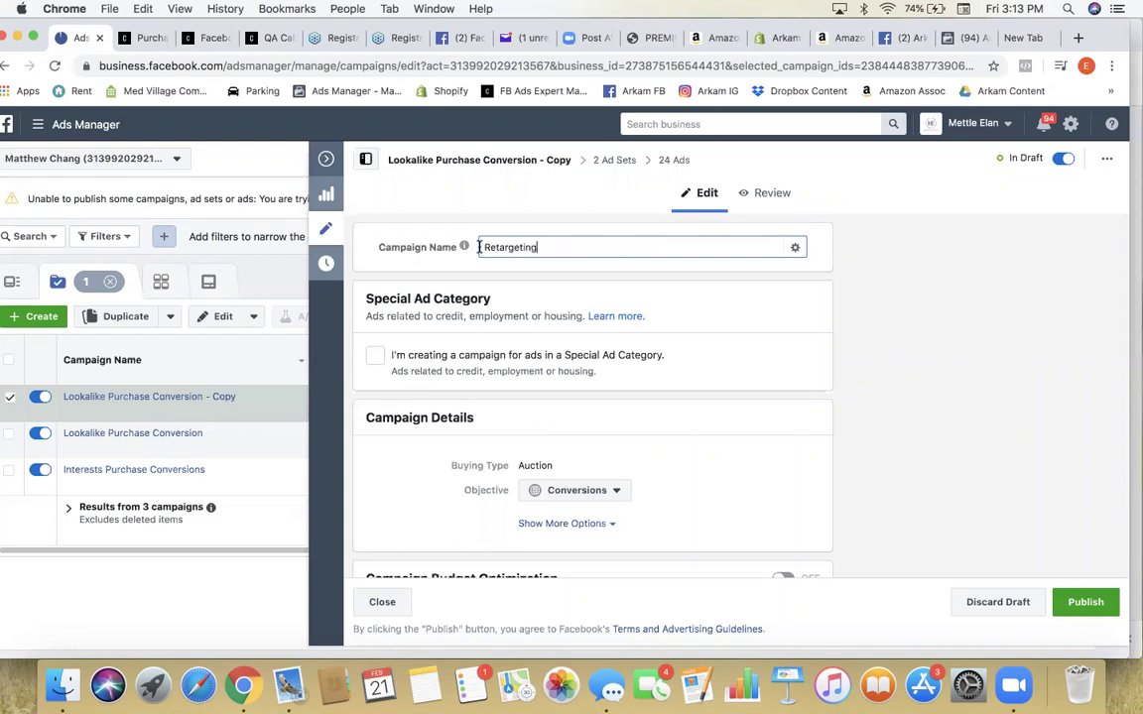
scroll(571, 355, "down", 2)
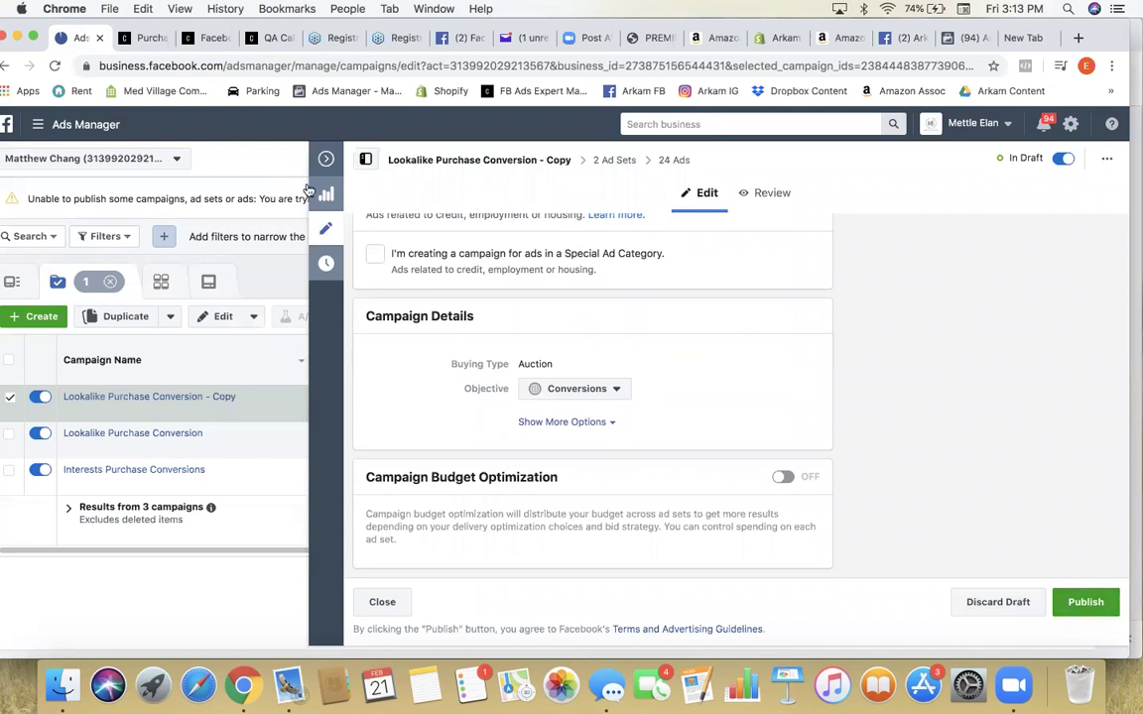
Step: Leave the campaign's draft changes unpublished and open the Retargeting campaign's Add to cart (60d) ad set for editing
left_click(326, 160)
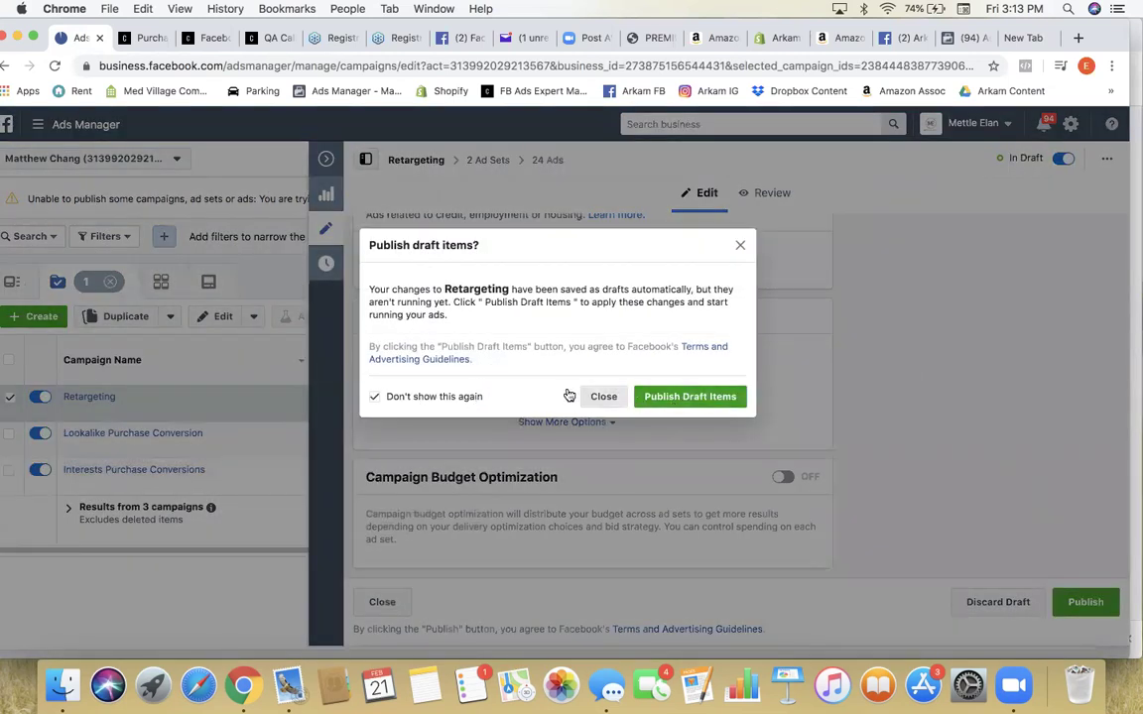
left_click(599, 397)
left_click(536, 283)
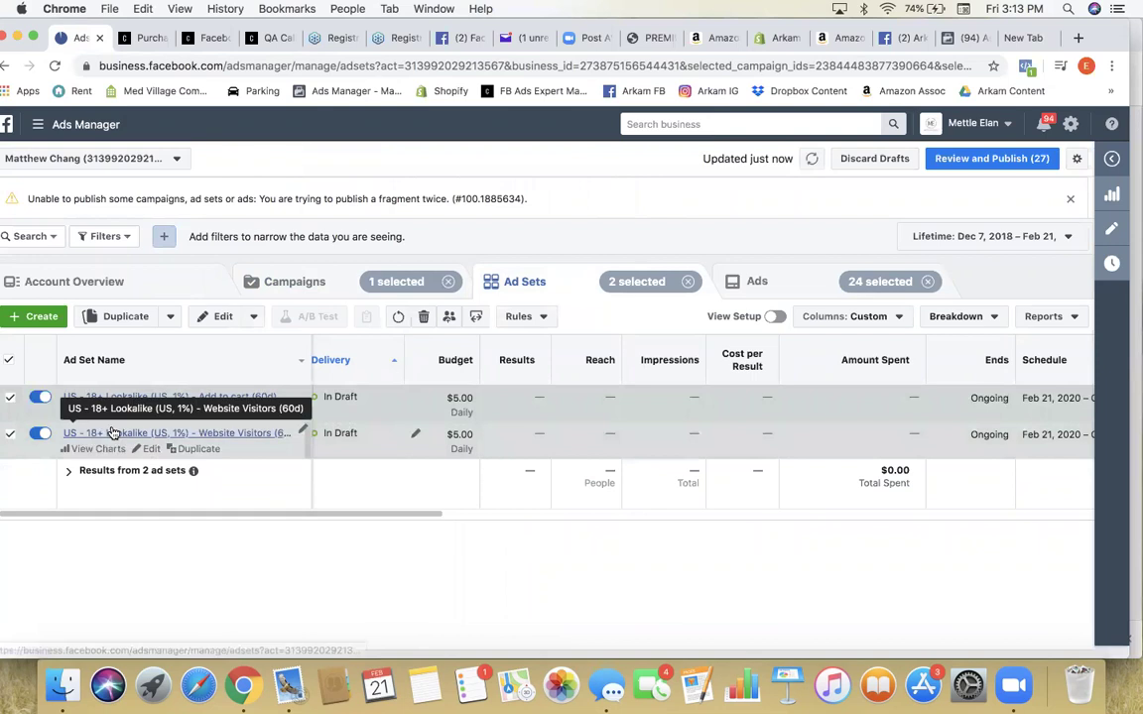
left_click(10, 434)
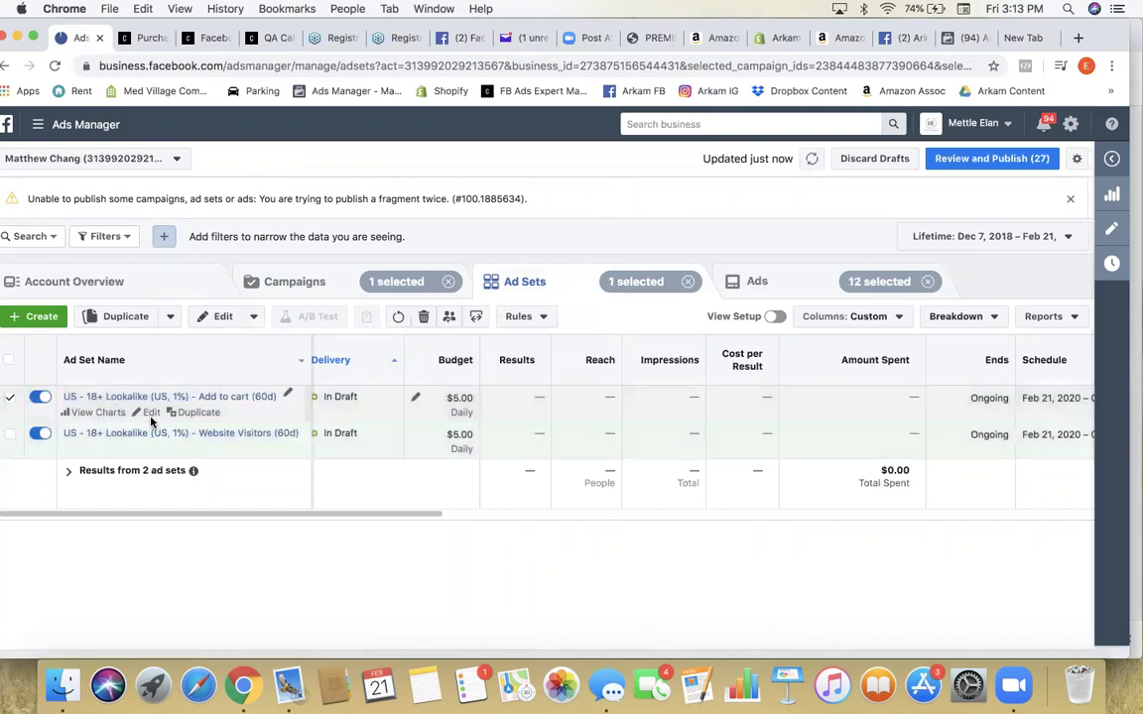
left_click(150, 412)
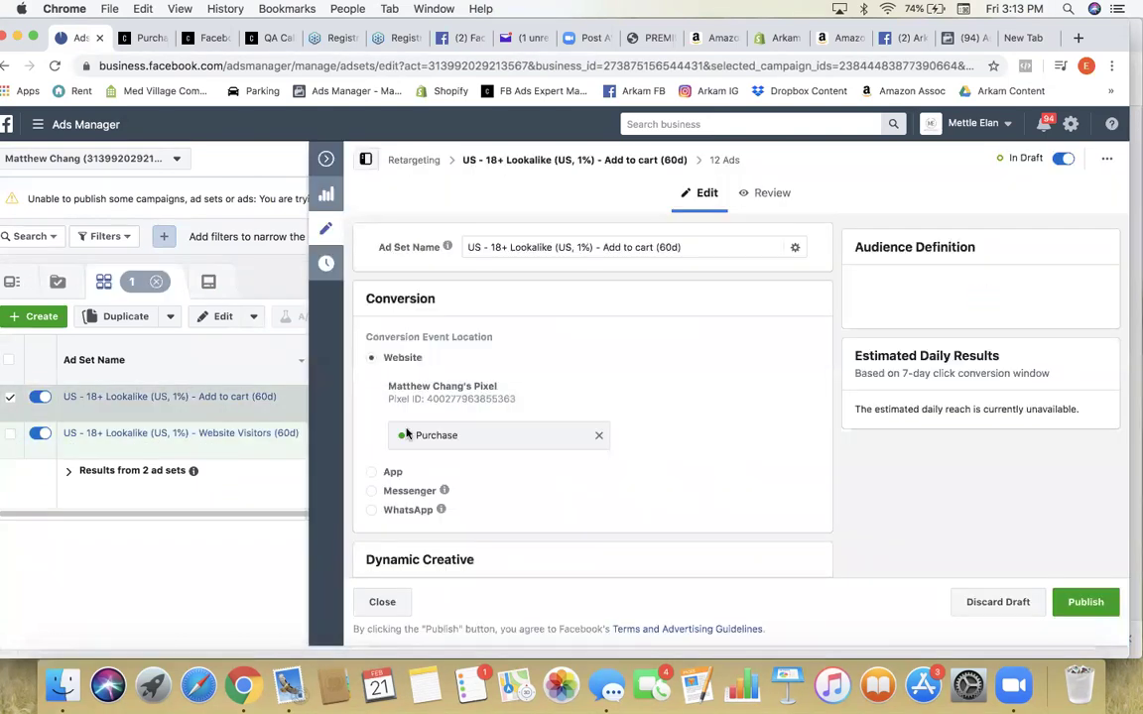
Step: Create a website custom audience of all website visitors in the past 180 days, named "All Website Visitors (180d)"
scroll(603, 415, "down", 7)
scroll(600, 415, "down", 5)
left_click(559, 454)
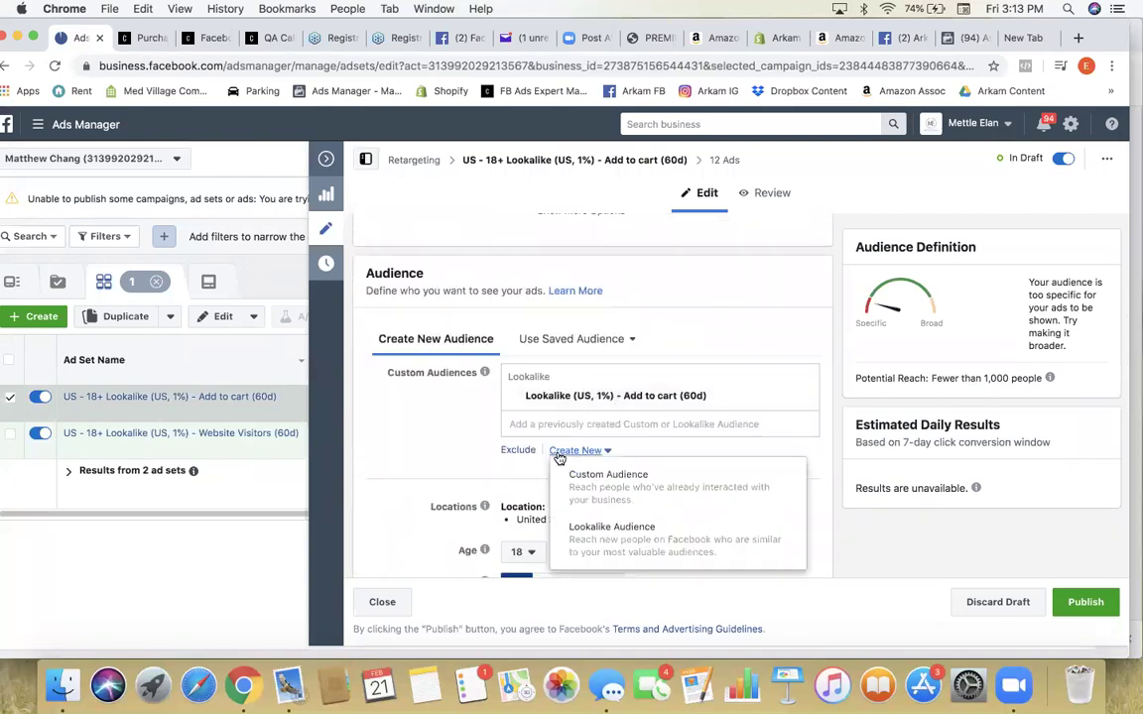
left_click(600, 479)
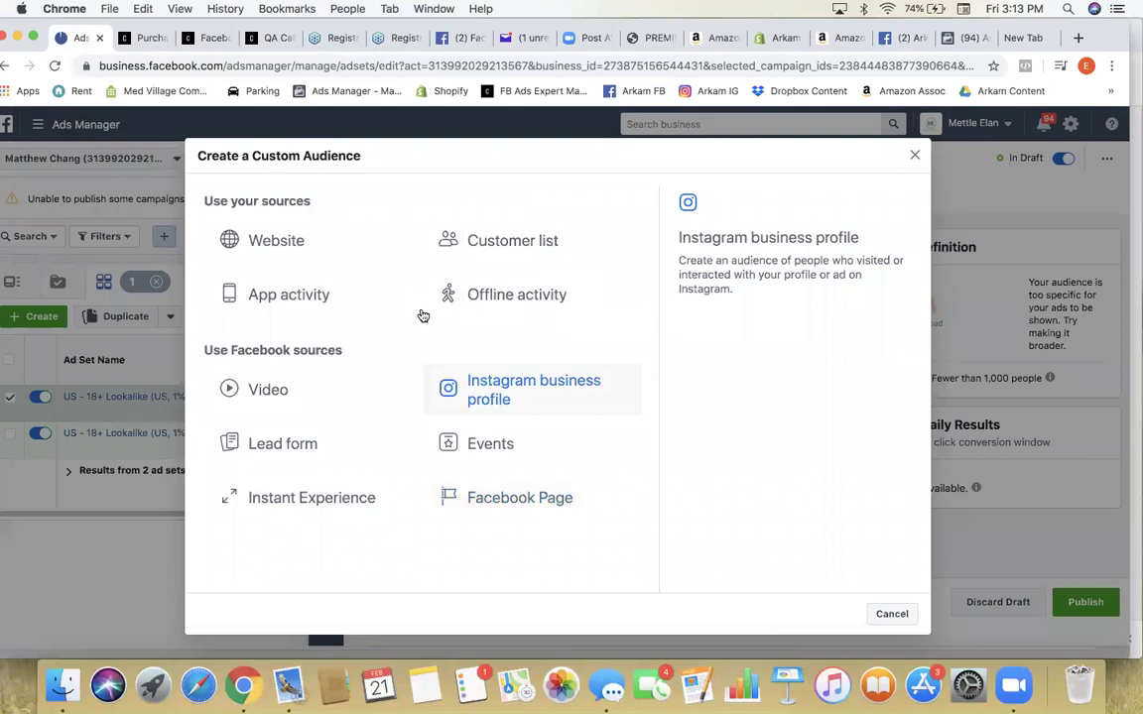
key("Escape")
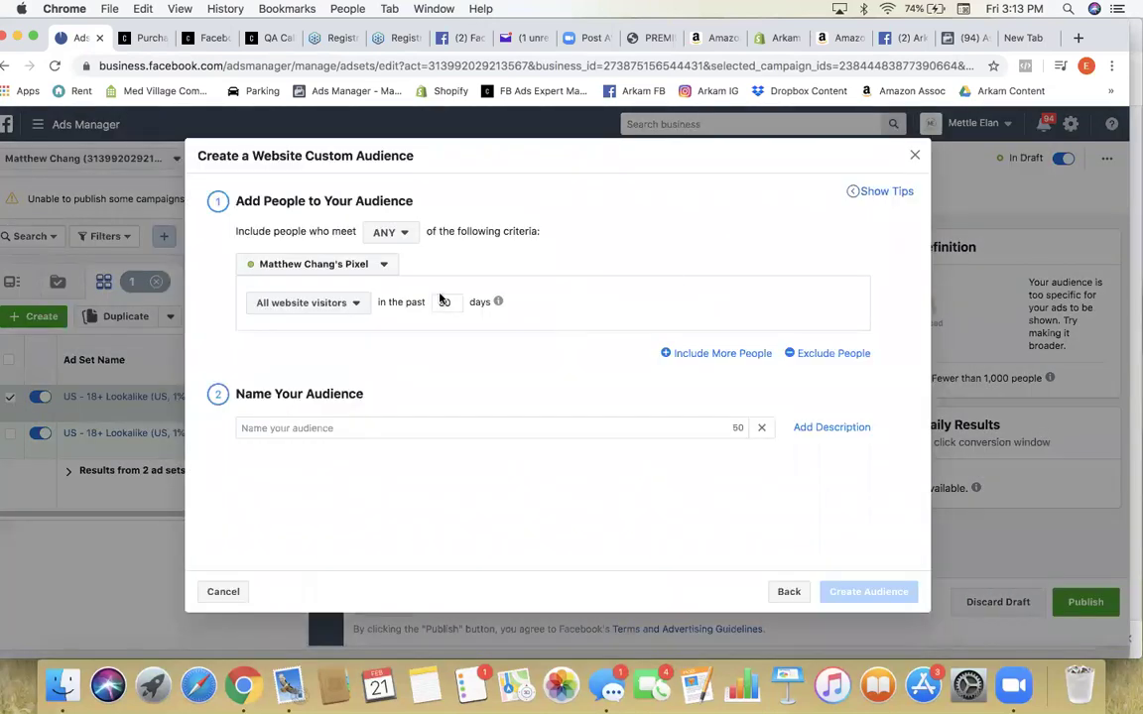
left_click(327, 304)
left_click(340, 312)
type("180")
left_click(363, 427)
type("A")
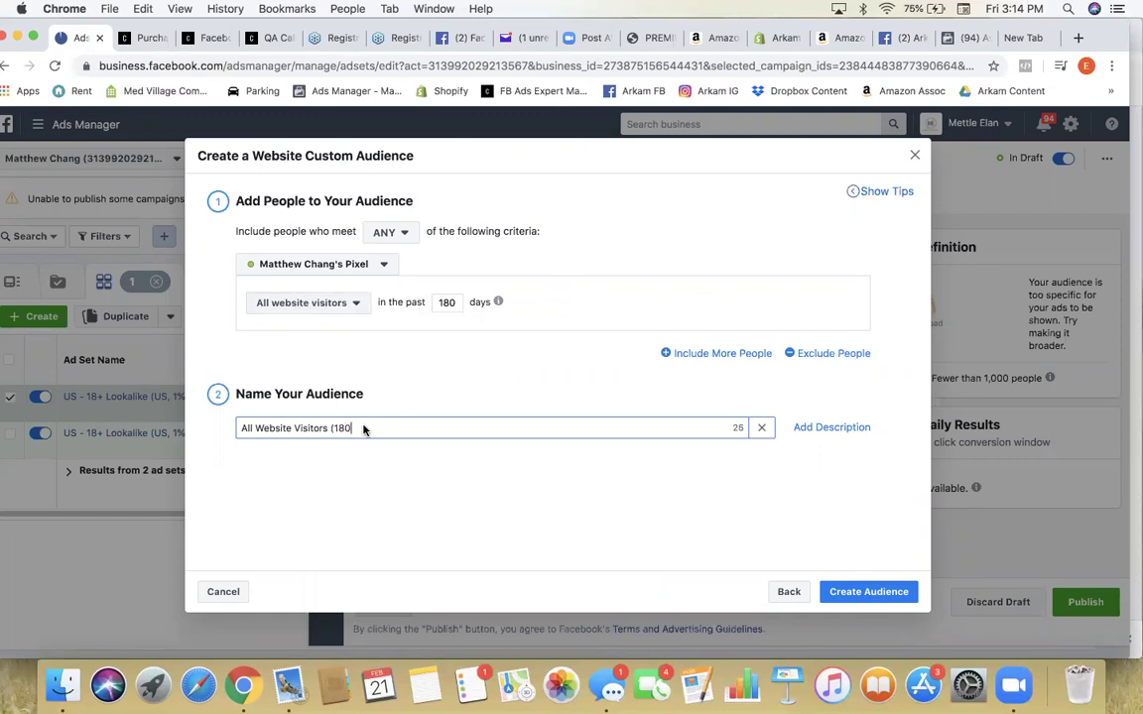
left_click(849, 592)
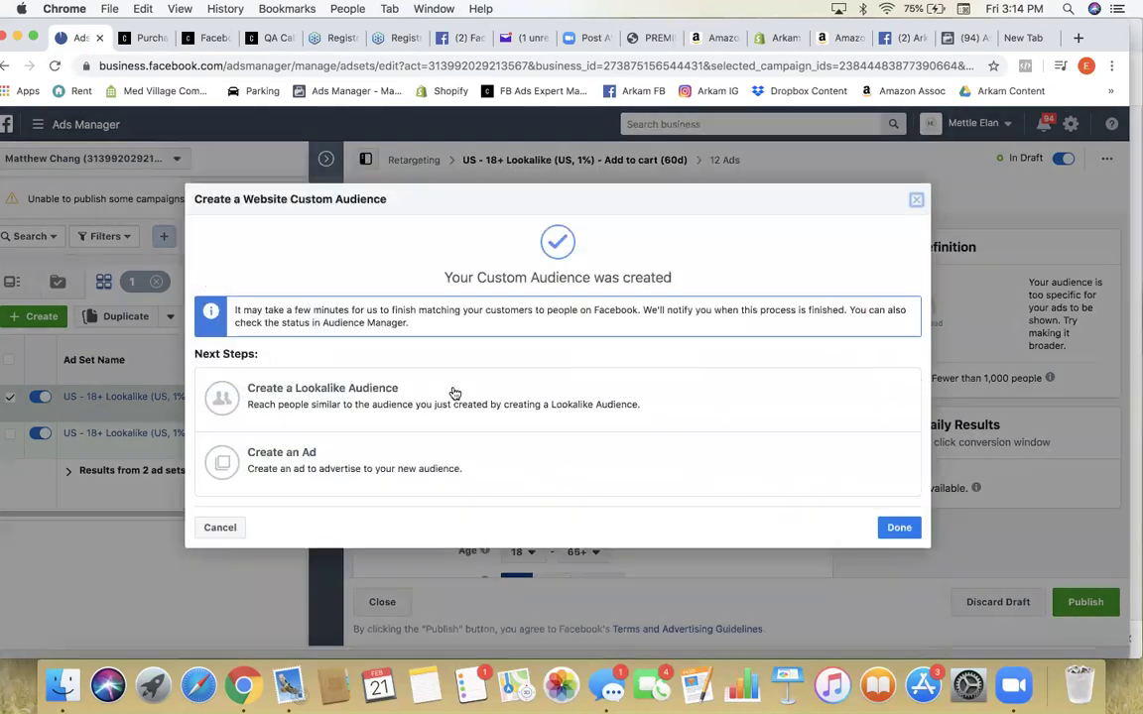
left_click(894, 526)
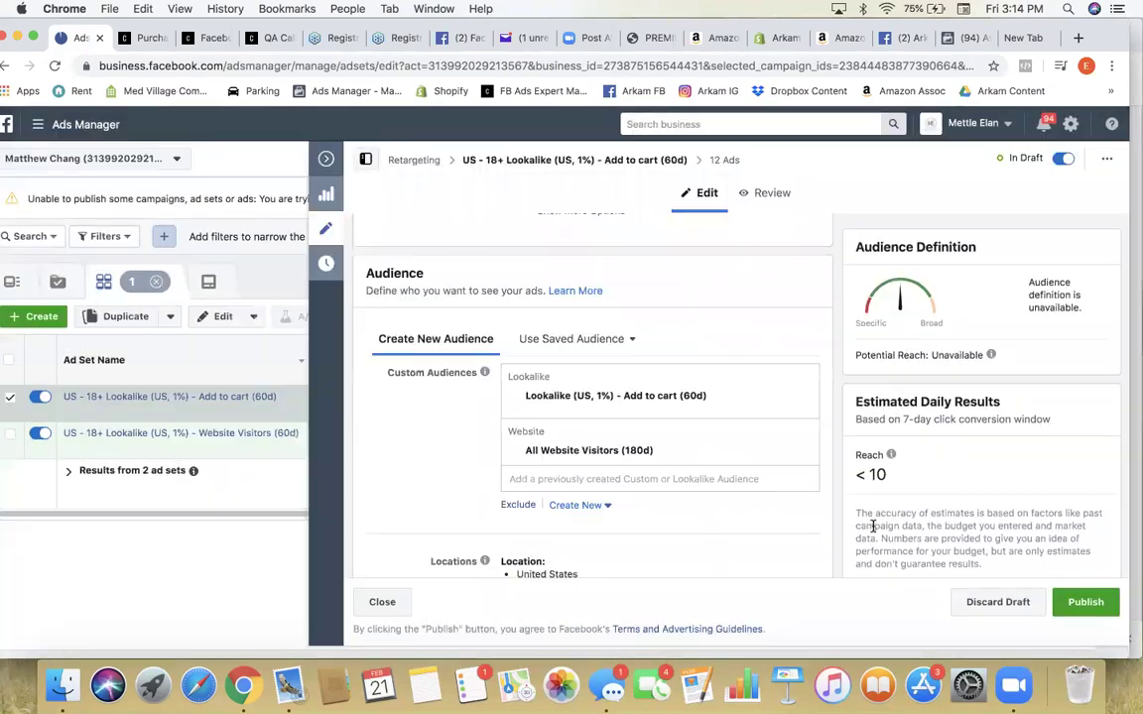
Step: Remove the Add to cart lookalike audience and rename the ad set "US - 18+ All Website Visitors (180d)"
scroll(734, 520, "down", 3)
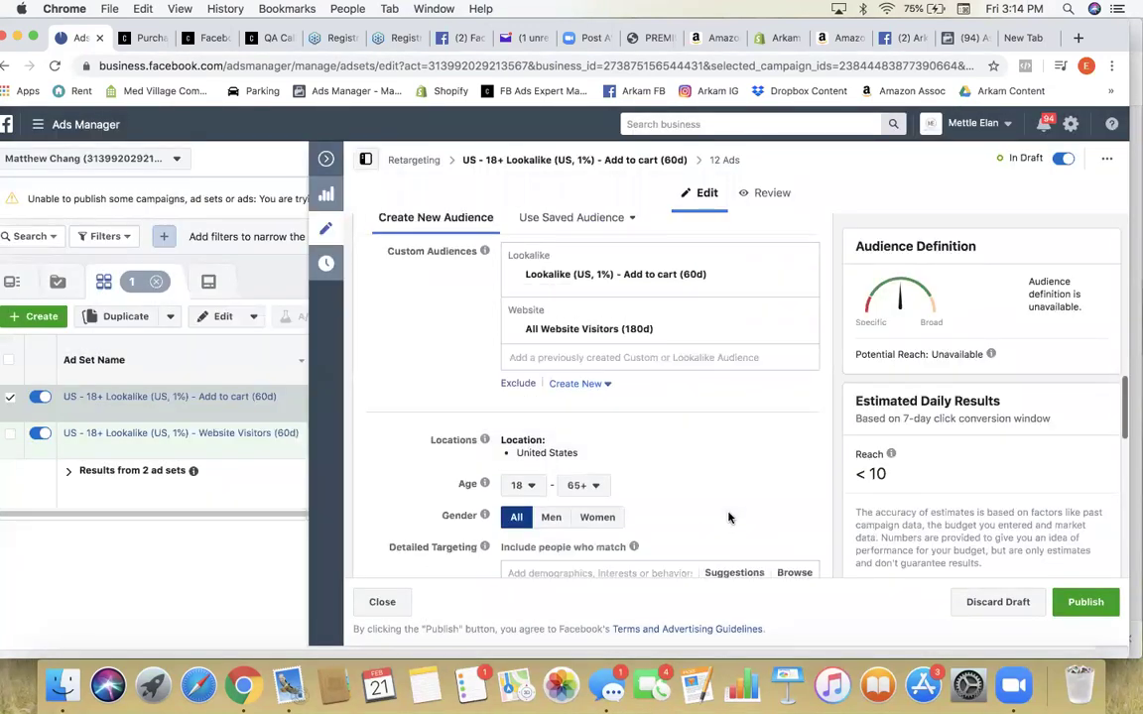
left_click(805, 277)
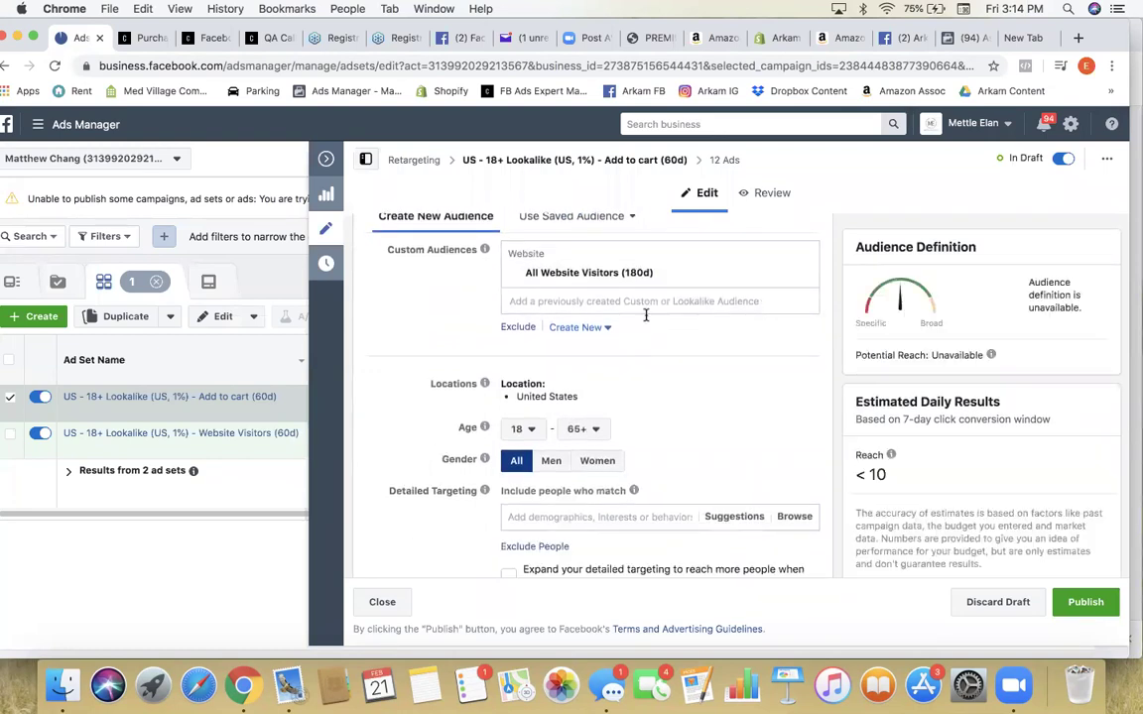
left_click(526, 275)
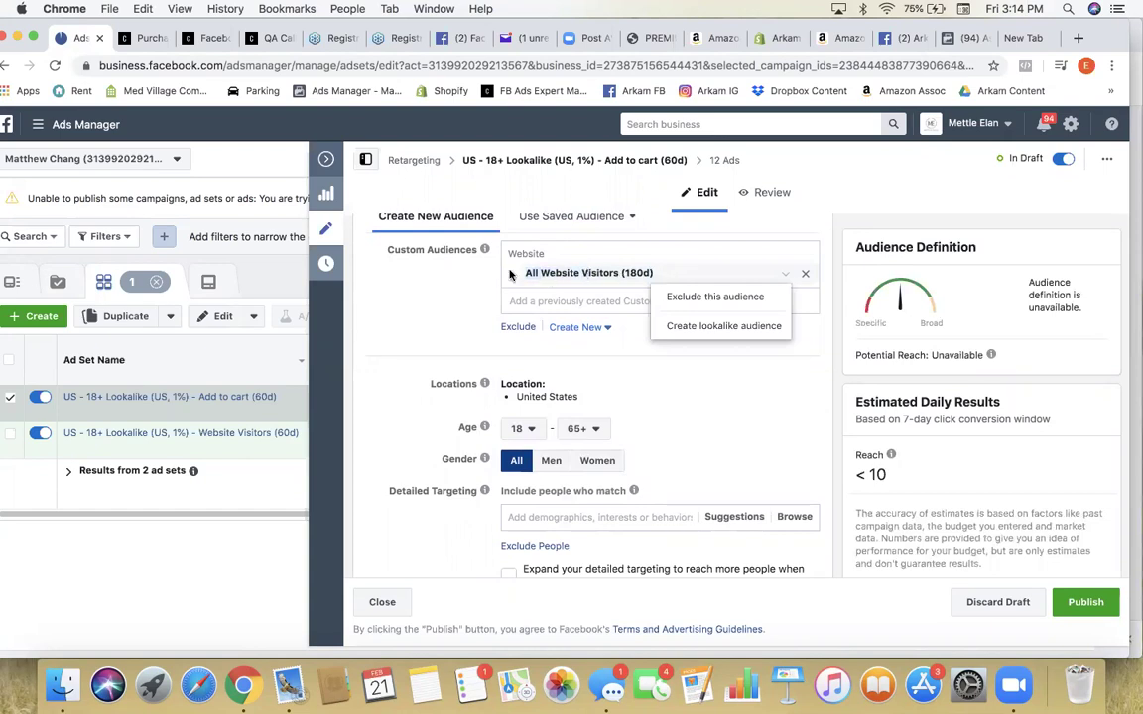
triple_click(529, 277)
key("super+c")
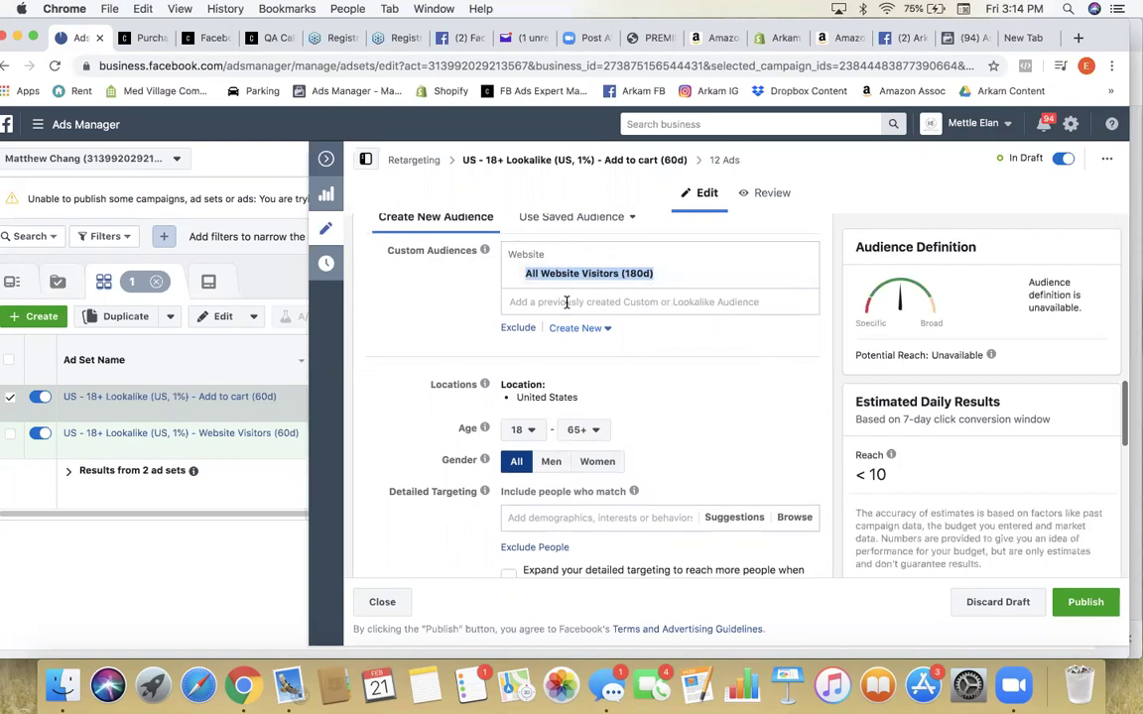
scroll(511, 277, "up", 4)
scroll(422, 360, "up", 10)
left_click_drag(682, 247, 511, 247)
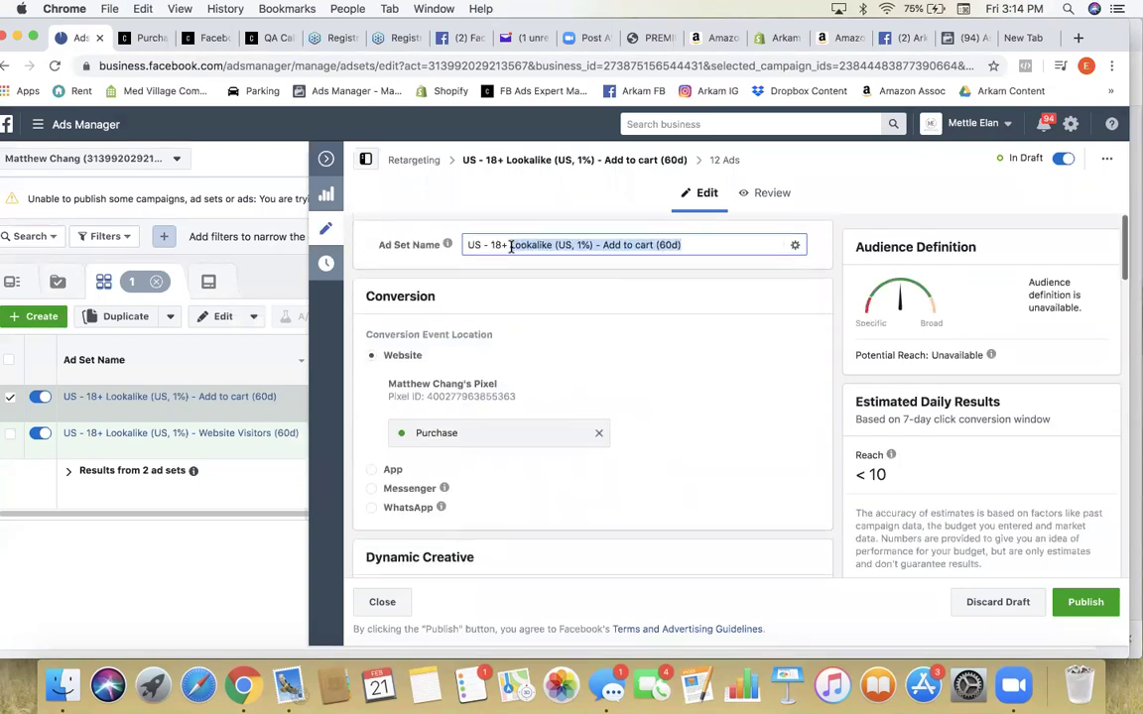
key("super+v")
Step: Set the All Website Visitors (180d) ad set's daily budget to $2.00 and publish the ad set
scroll(655, 315, "down", 5)
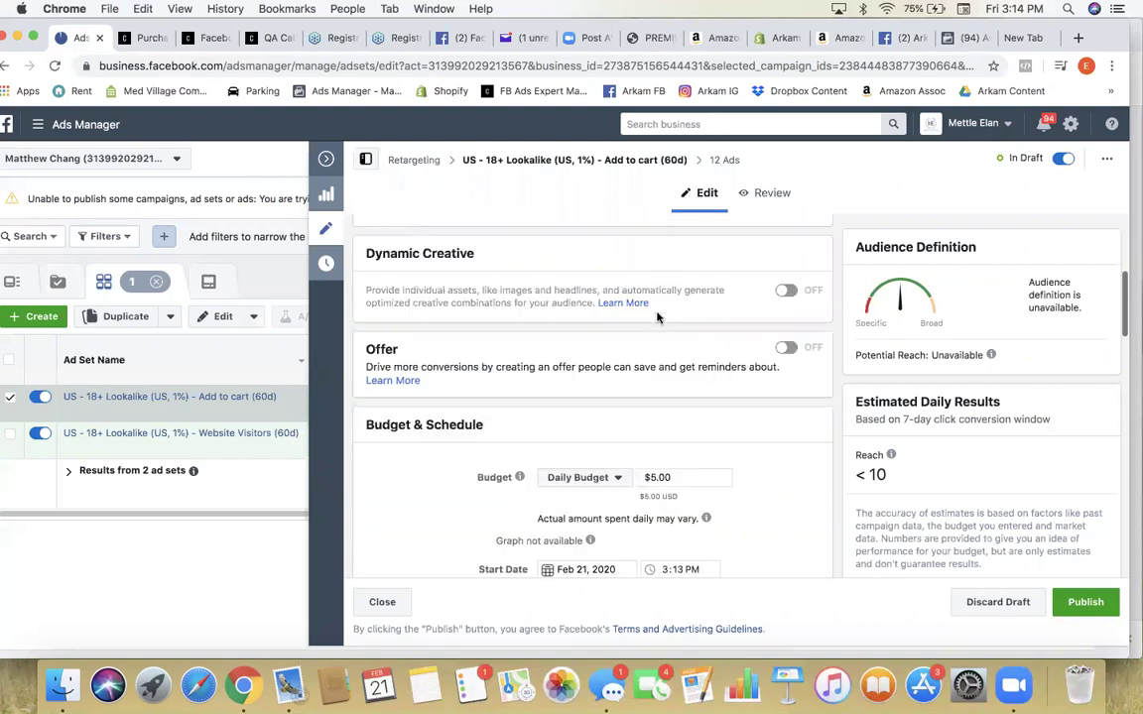
scroll(655, 313, "down", 10)
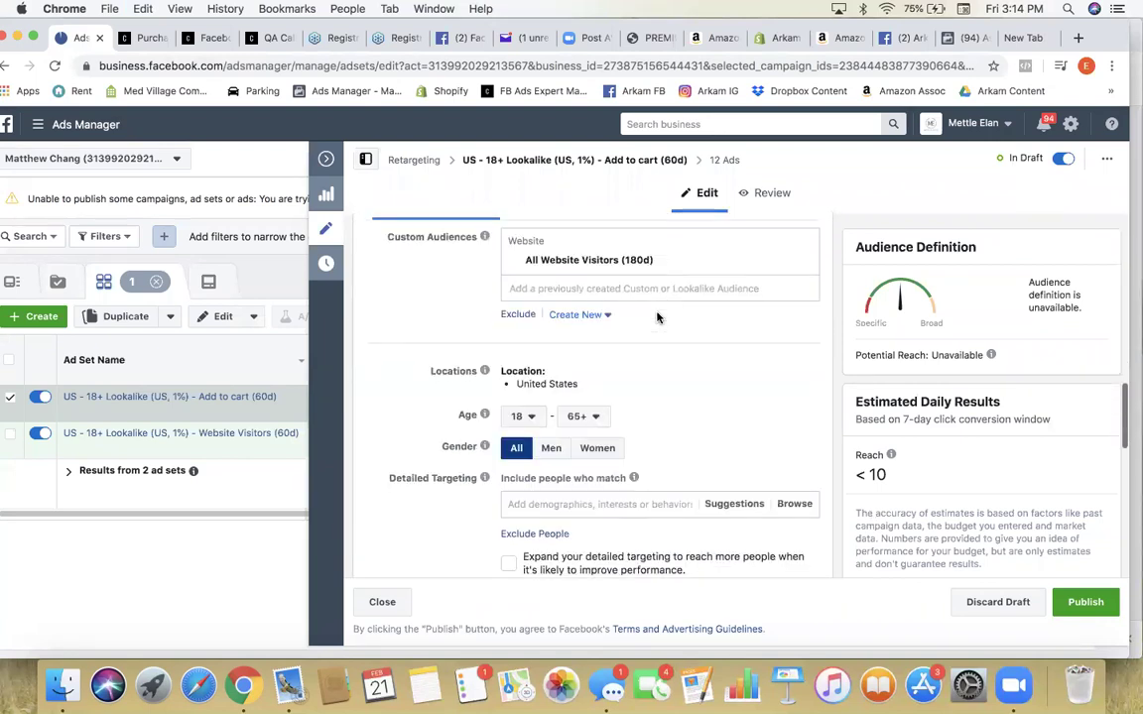
scroll(655, 316, "down", 10)
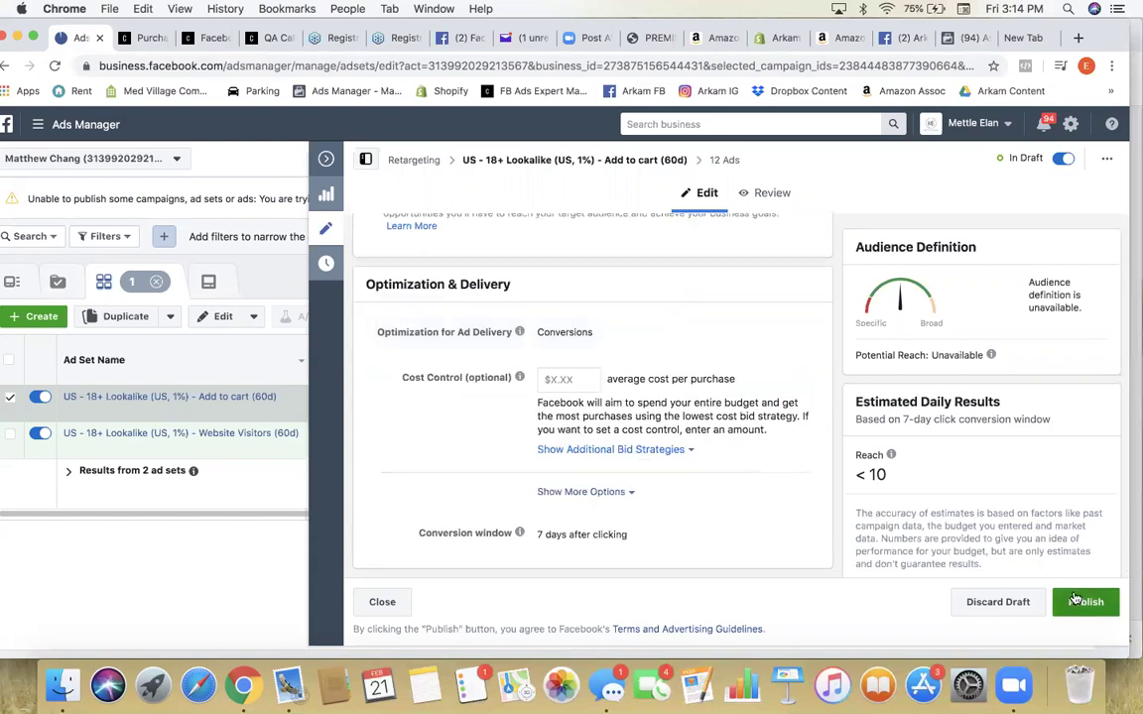
scroll(671, 360, "up", 20)
scroll(671, 360, "down", 6)
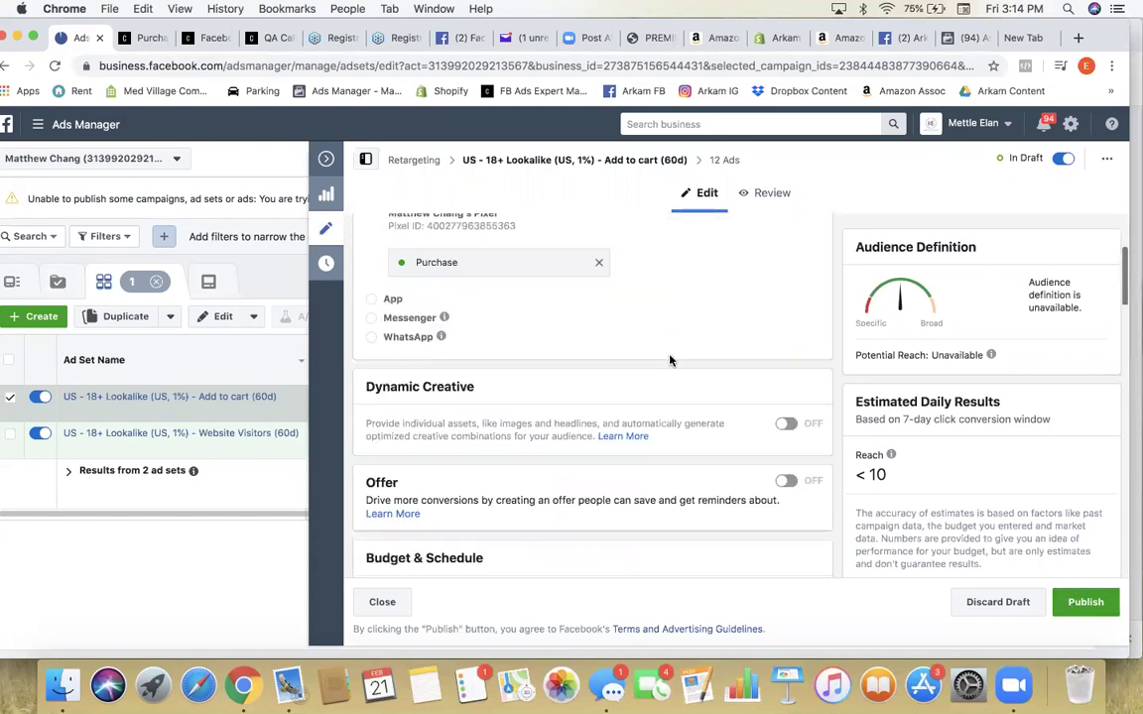
scroll(671, 360, "down", 5)
scroll(670, 360, "up", 4)
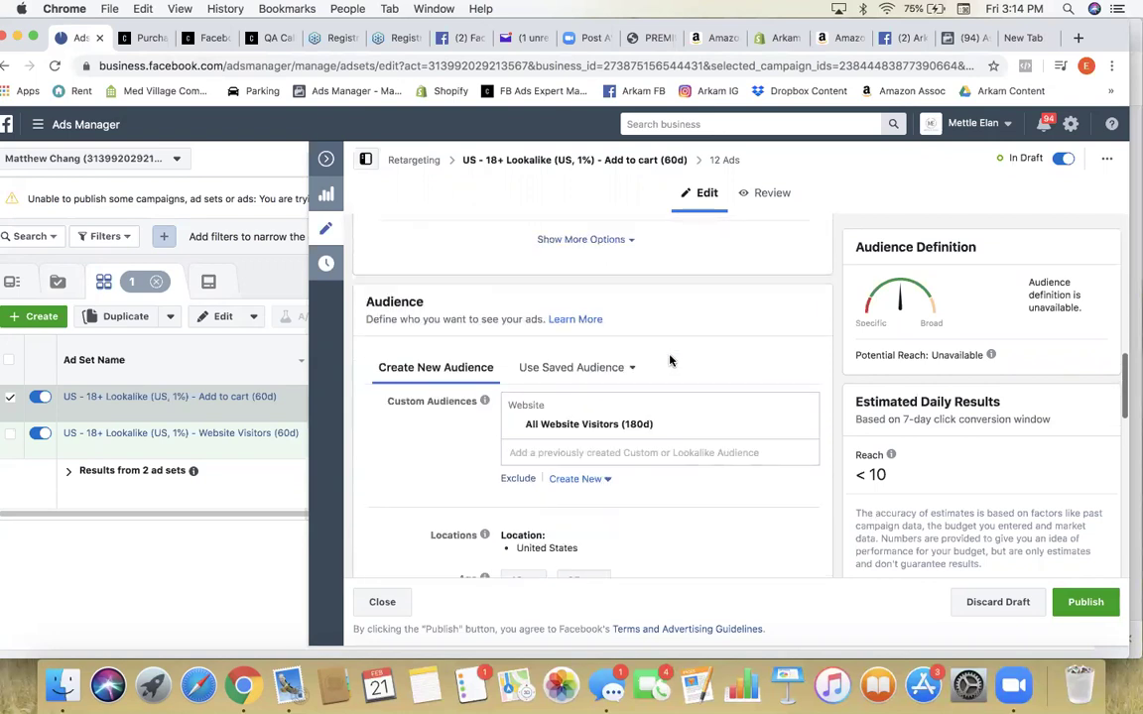
left_click(658, 333)
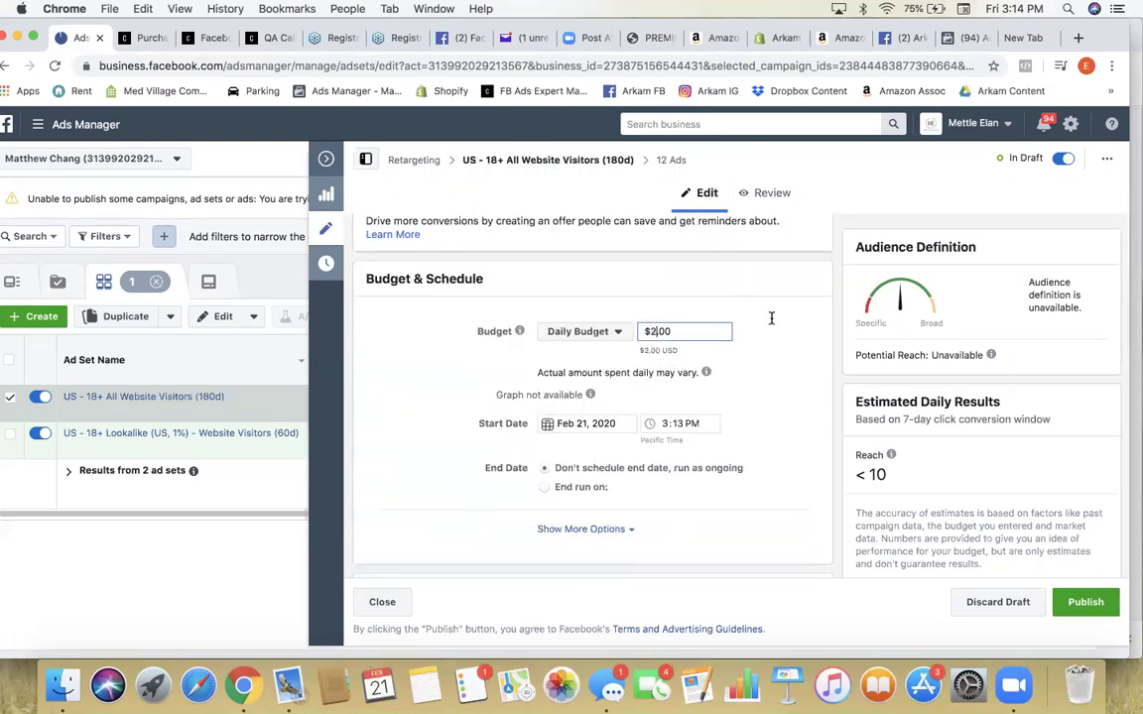
scroll(789, 389, "down", 4)
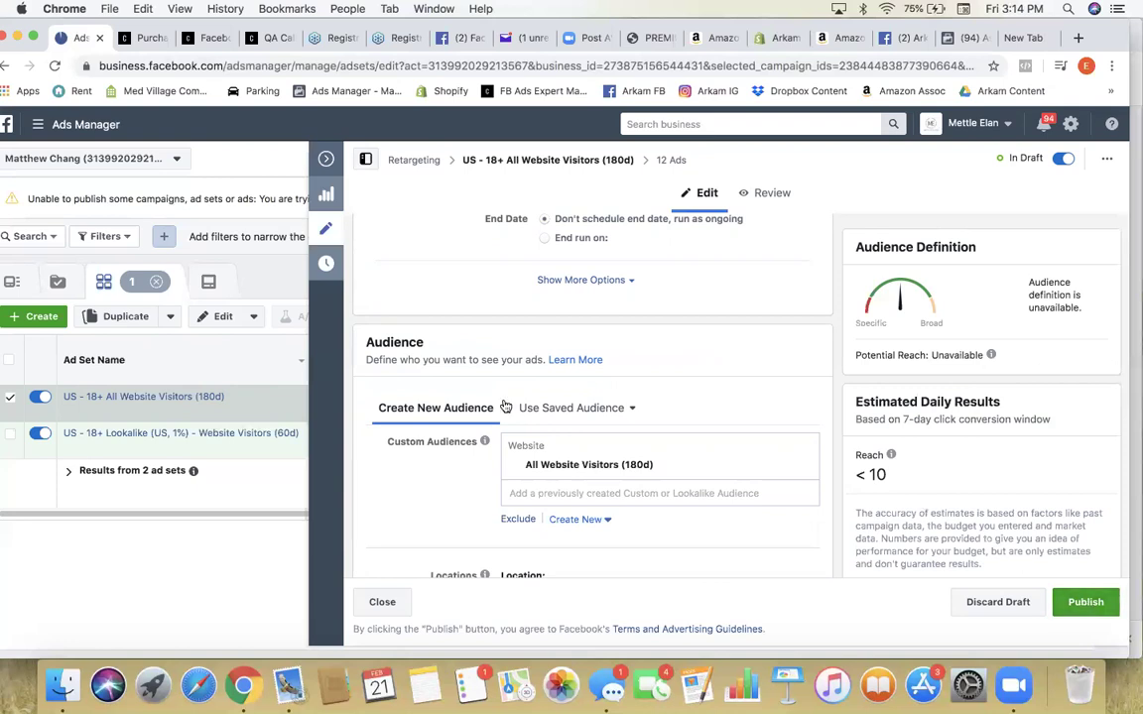
left_click(1086, 614)
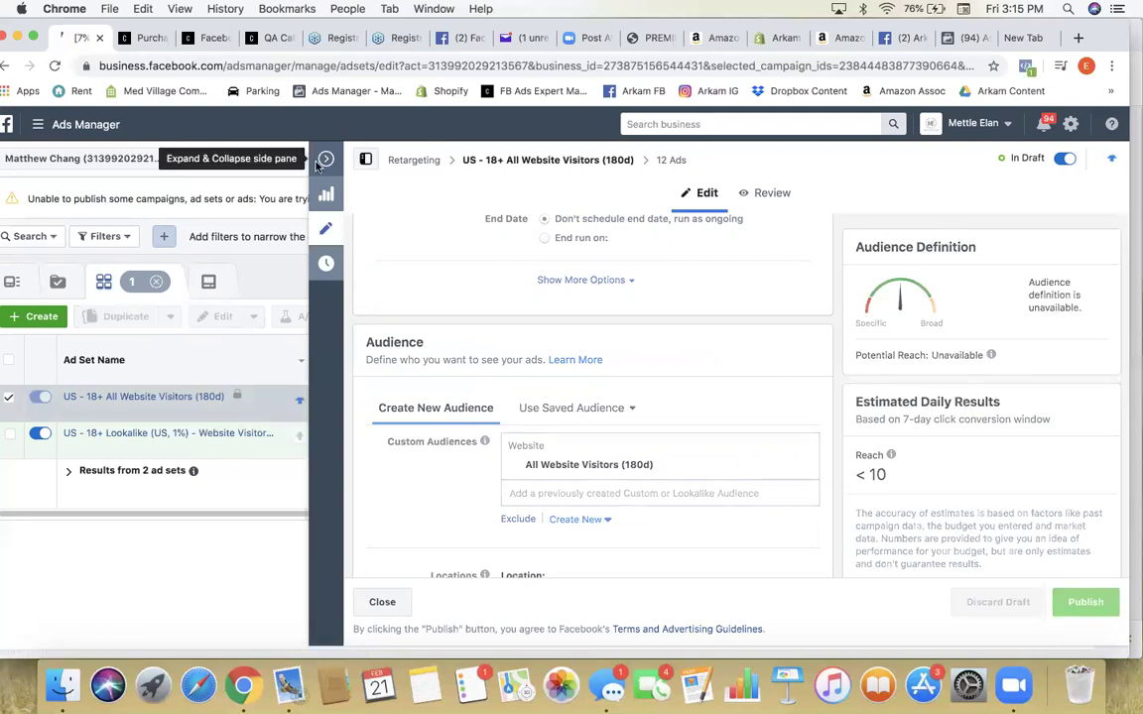
Step: Open the Lookalike (US, 1%) - Website Visitors (60d) ad set for editing and start a custom audience using Website as the source
left_click(11, 401)
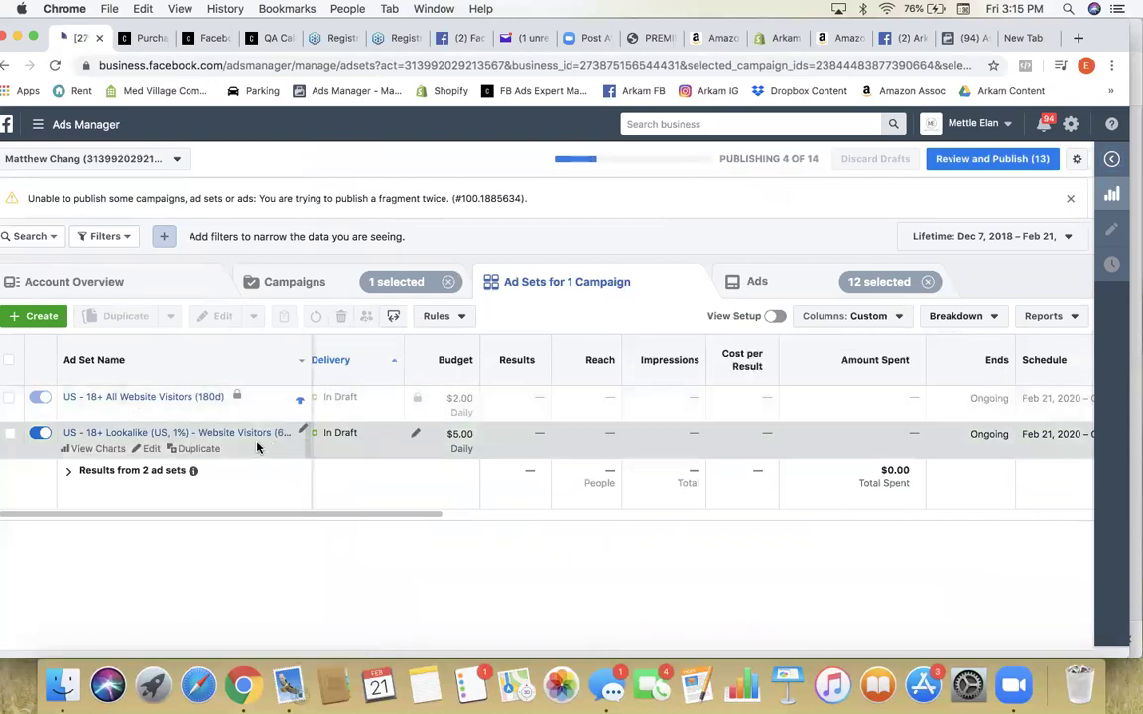
left_click(152, 451)
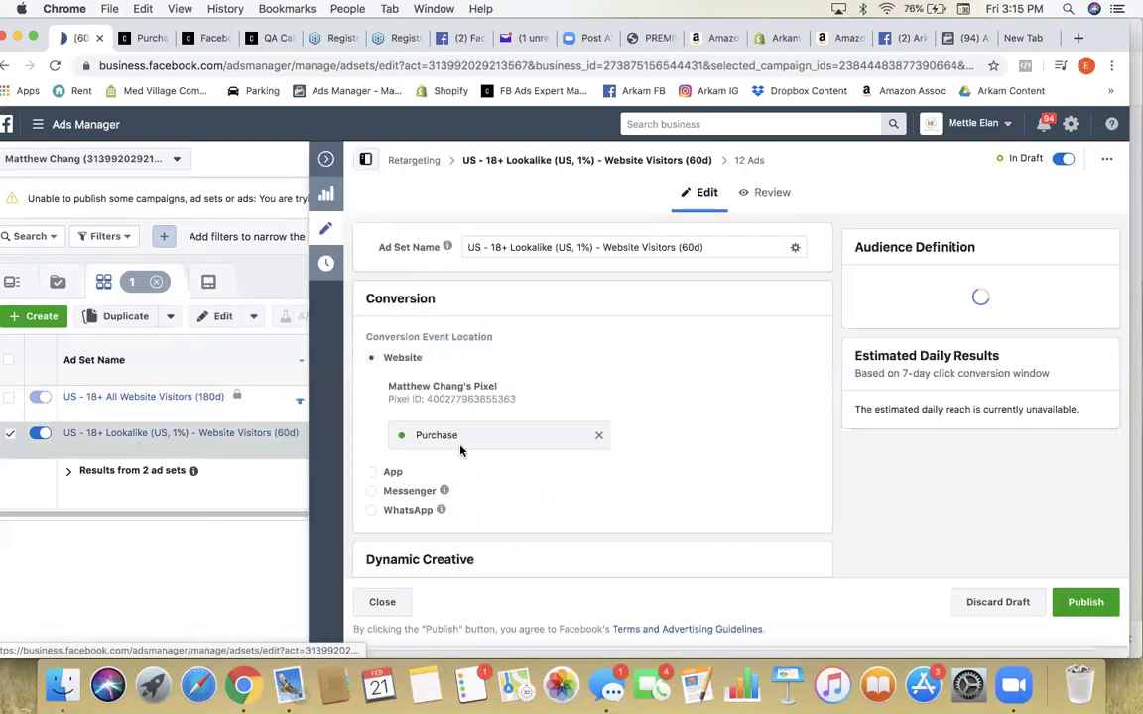
scroll(436, 417, "down", 5)
scroll(477, 471, "down", 5)
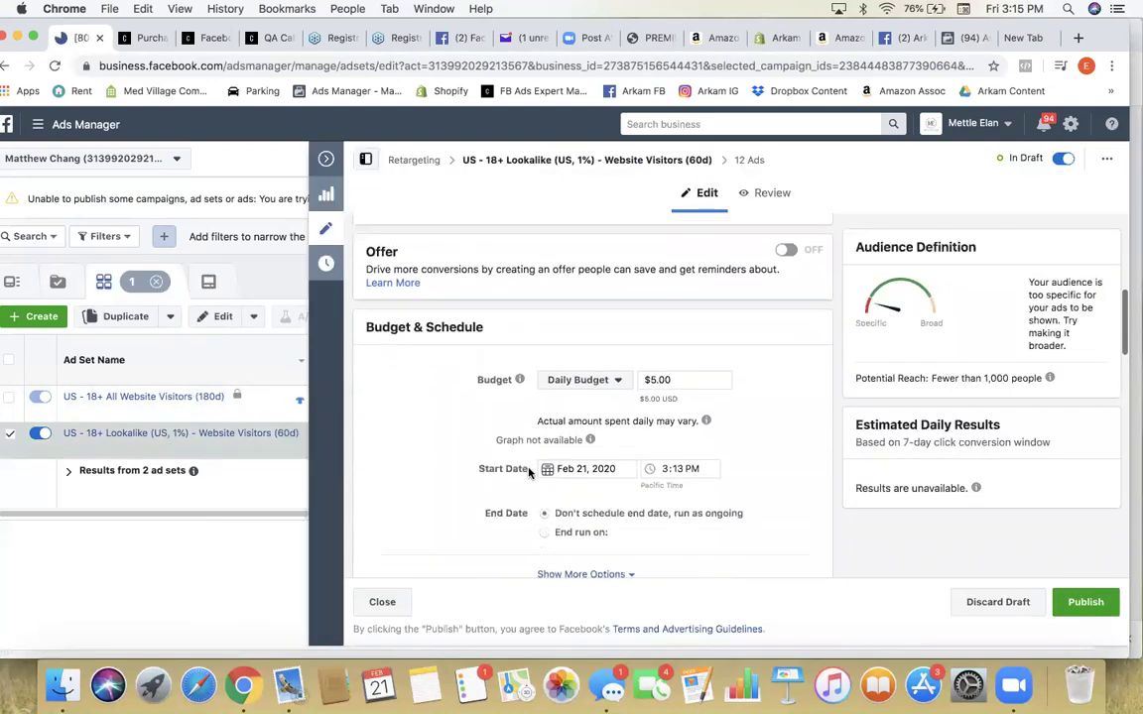
scroll(605, 498, "down", 3)
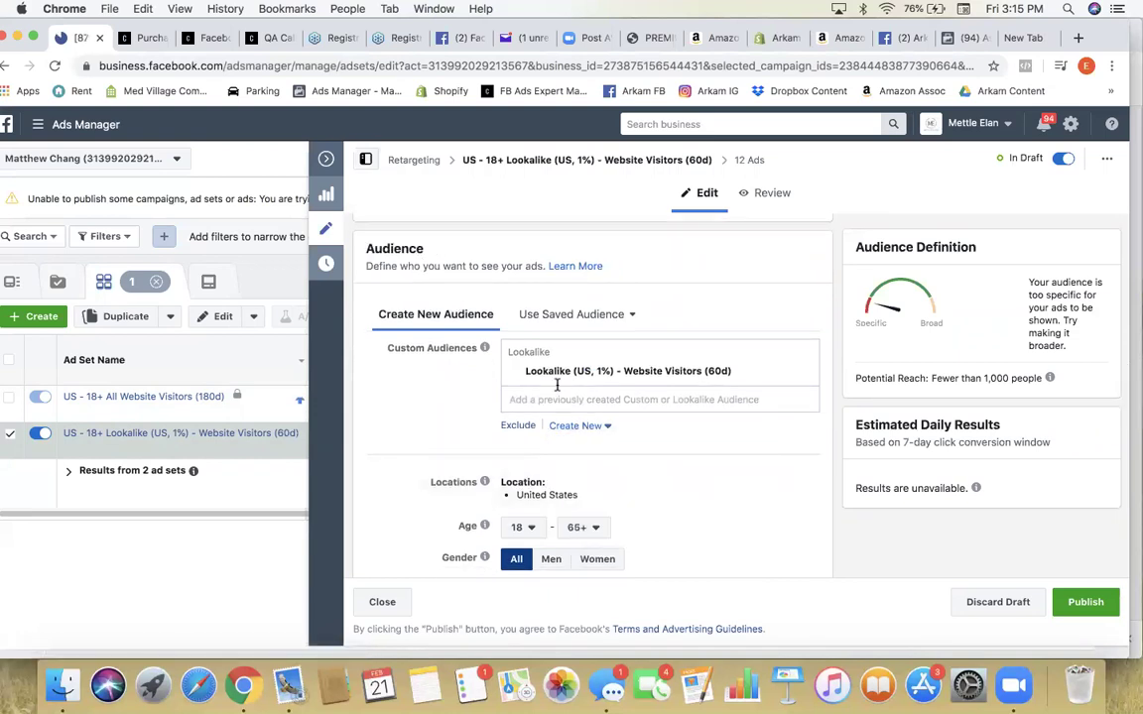
left_click(584, 433)
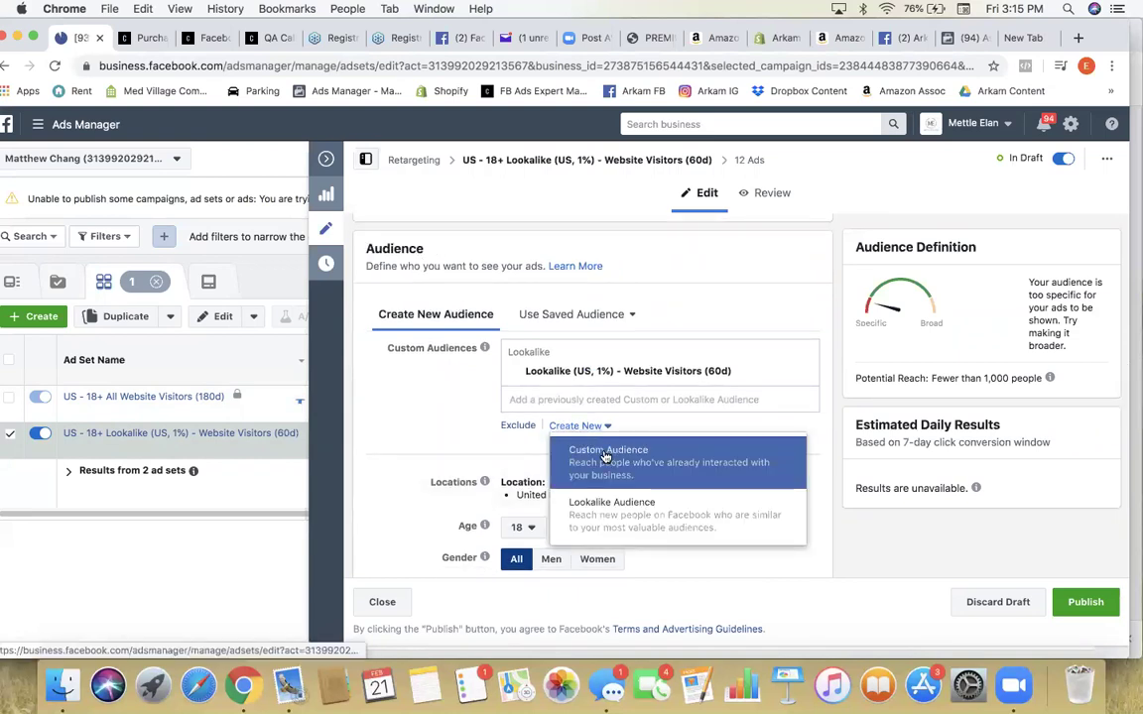
left_click(606, 458)
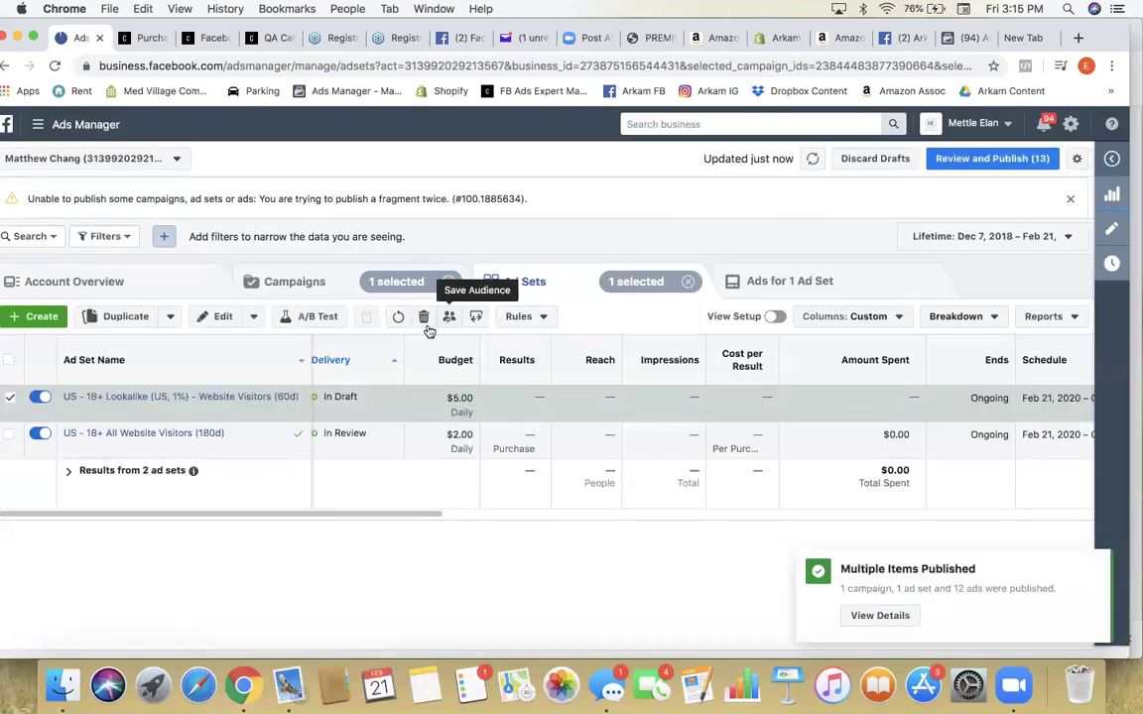
left_click(151, 411)
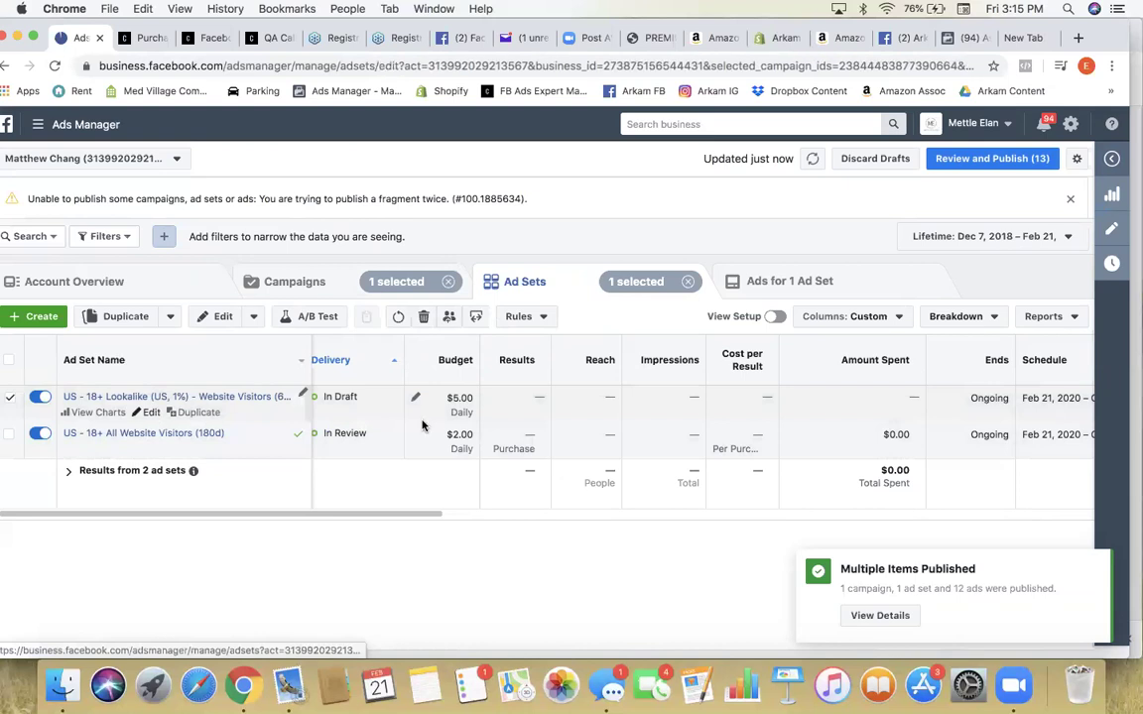
scroll(607, 437, "down", 3)
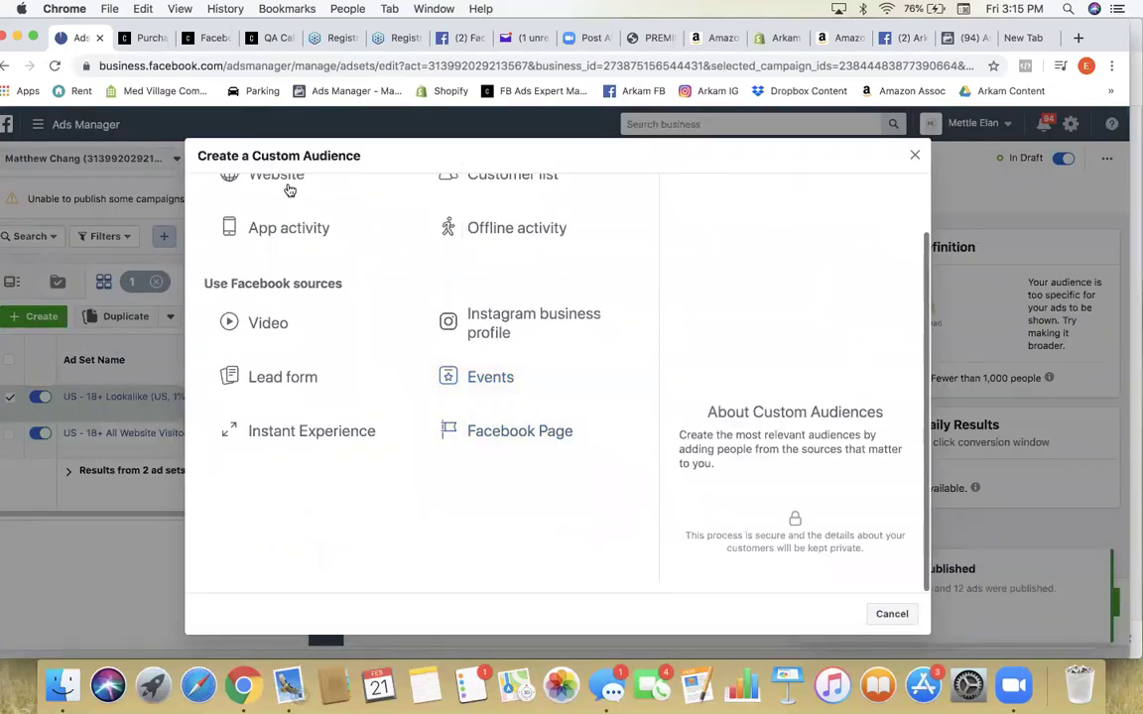
scroll(288, 188, "up", 2)
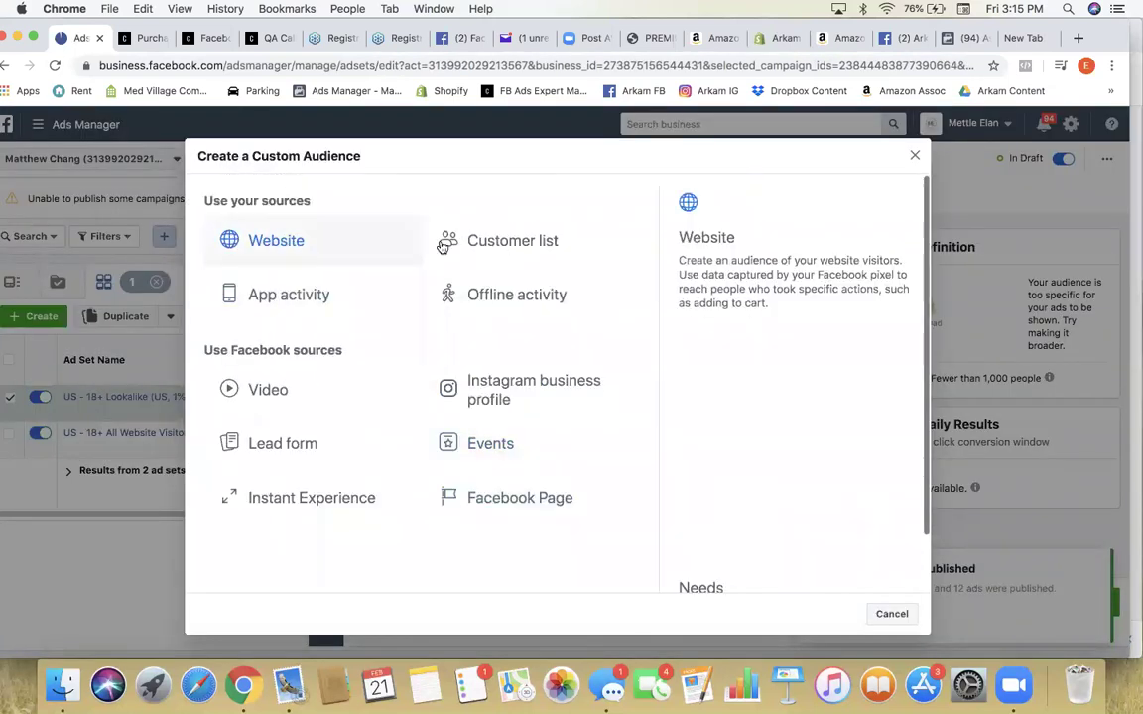
left_click(297, 238)
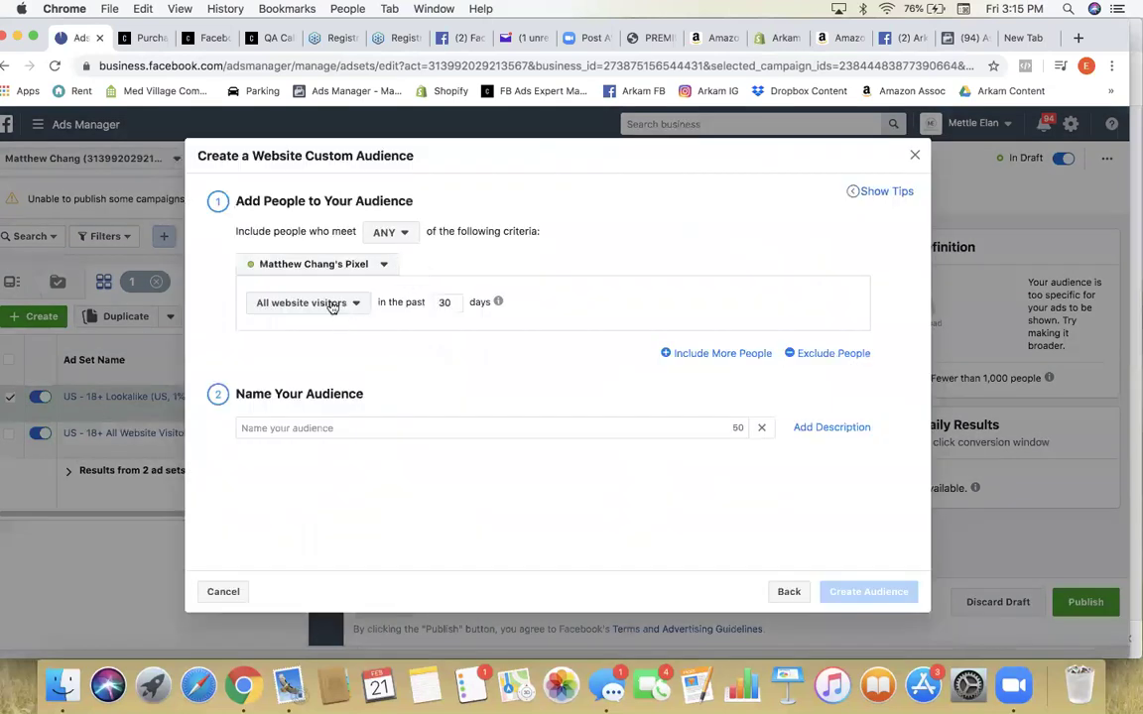
Step: Create a website custom audience of people with the AddToCart event in the past 30 days, named "ATC (30d)"
left_click(333, 303)
scroll(335, 506, "down", 1)
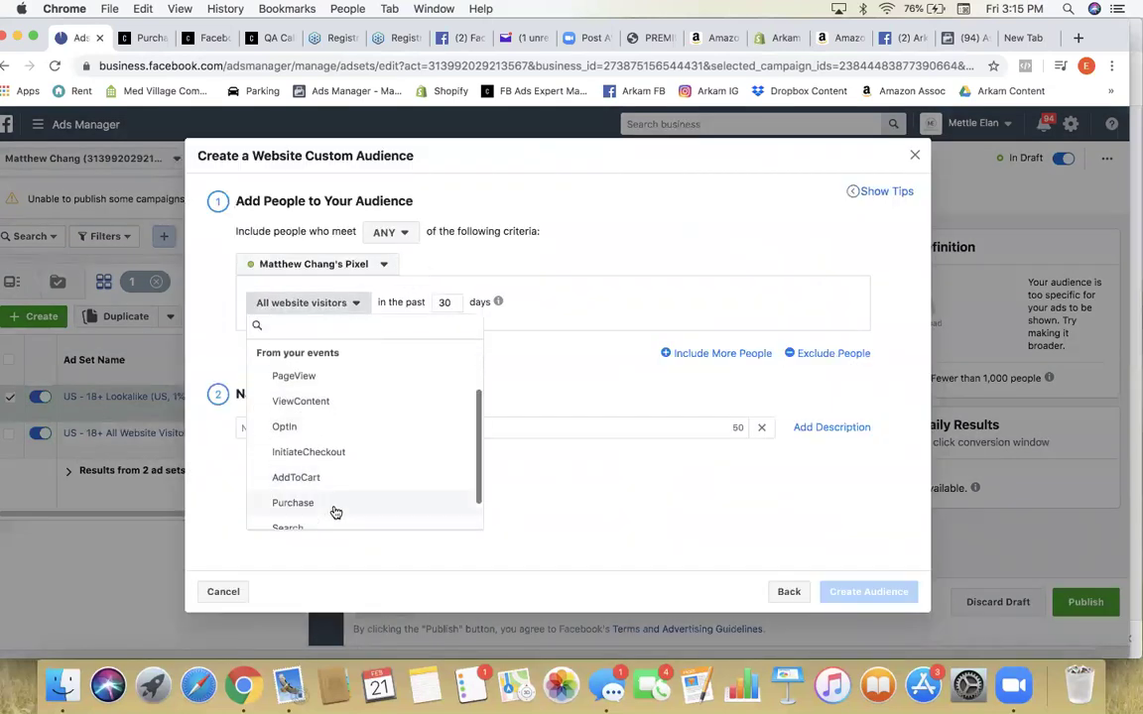
left_click(336, 478)
left_click(329, 438)
type("ATC 30d")
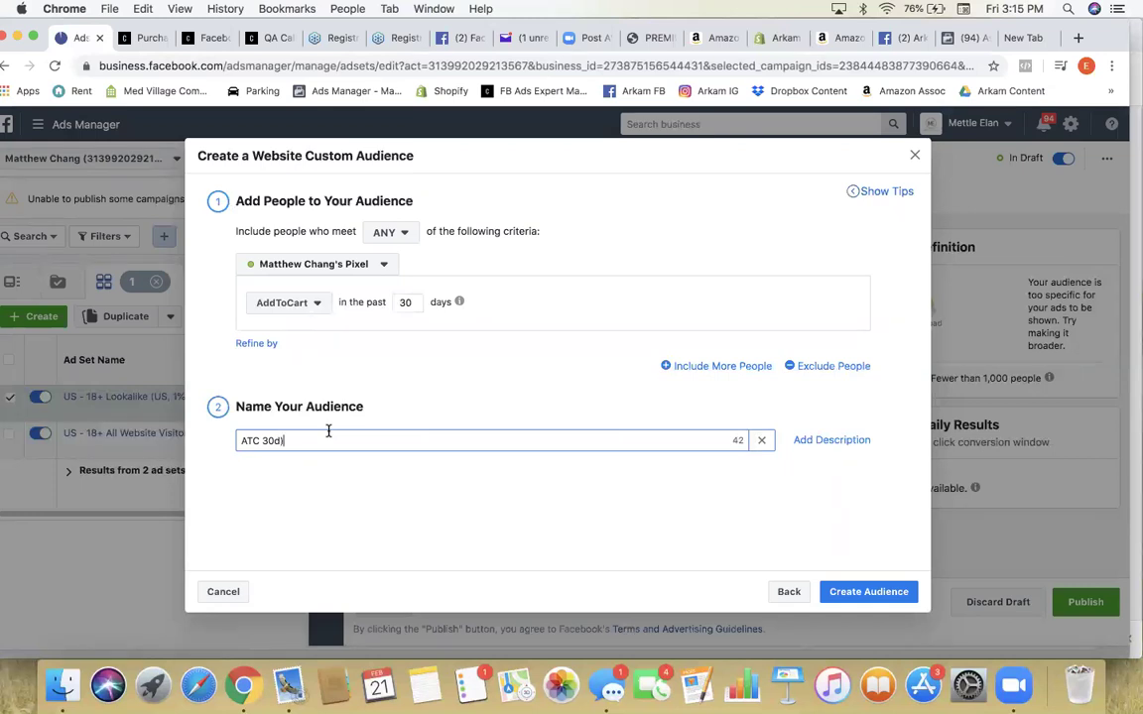
type("(")
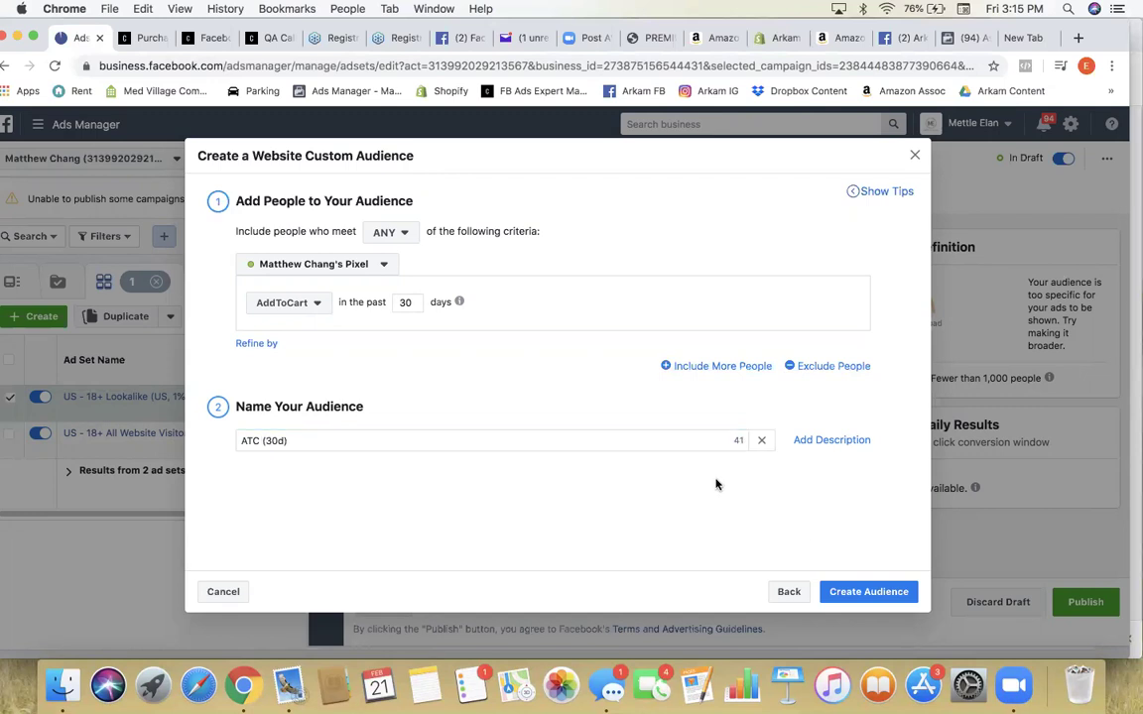
left_click(854, 592)
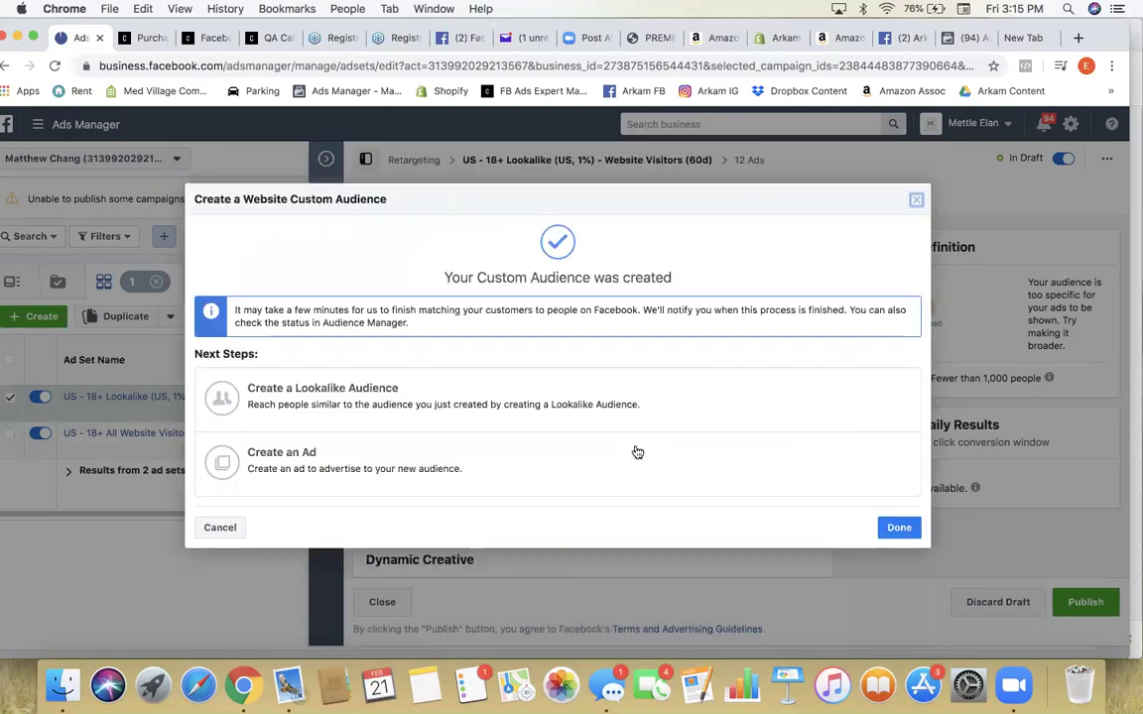
left_click(898, 526)
Step: Remove the Website Visitors (60d) lookalike audience from the ad set and rename it "US - 18+ ATC (30d)"
scroll(556, 426, "down", 5)
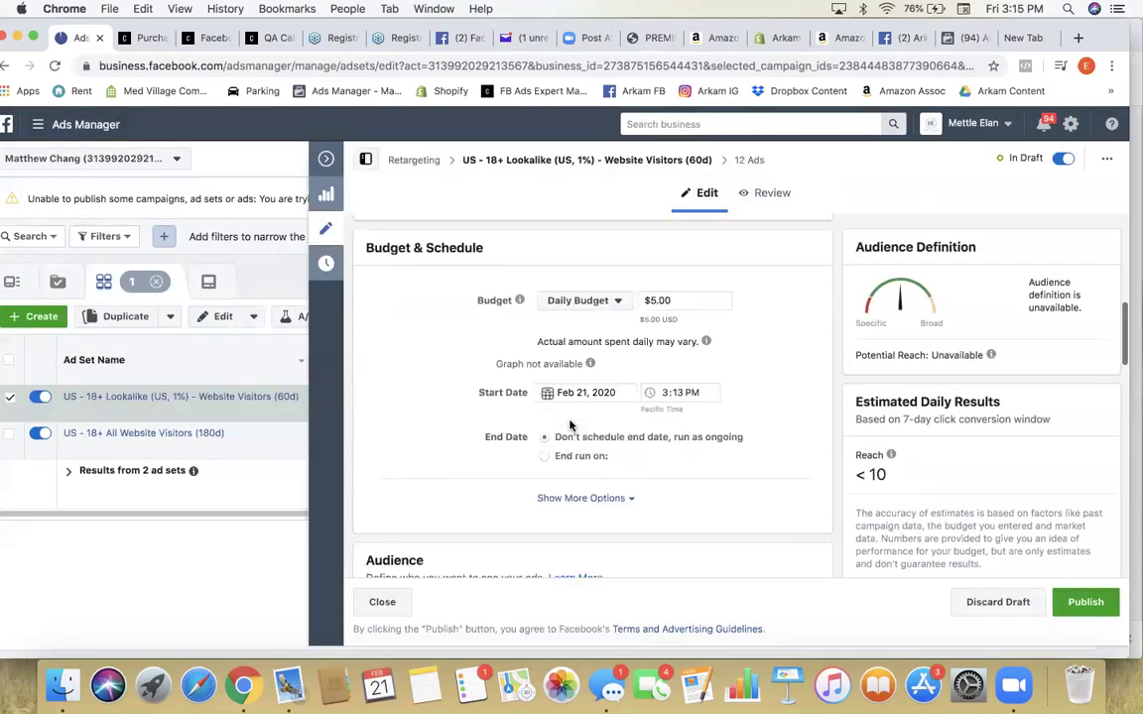
scroll(572, 426, "up", 2)
scroll(573, 426, "down", 5)
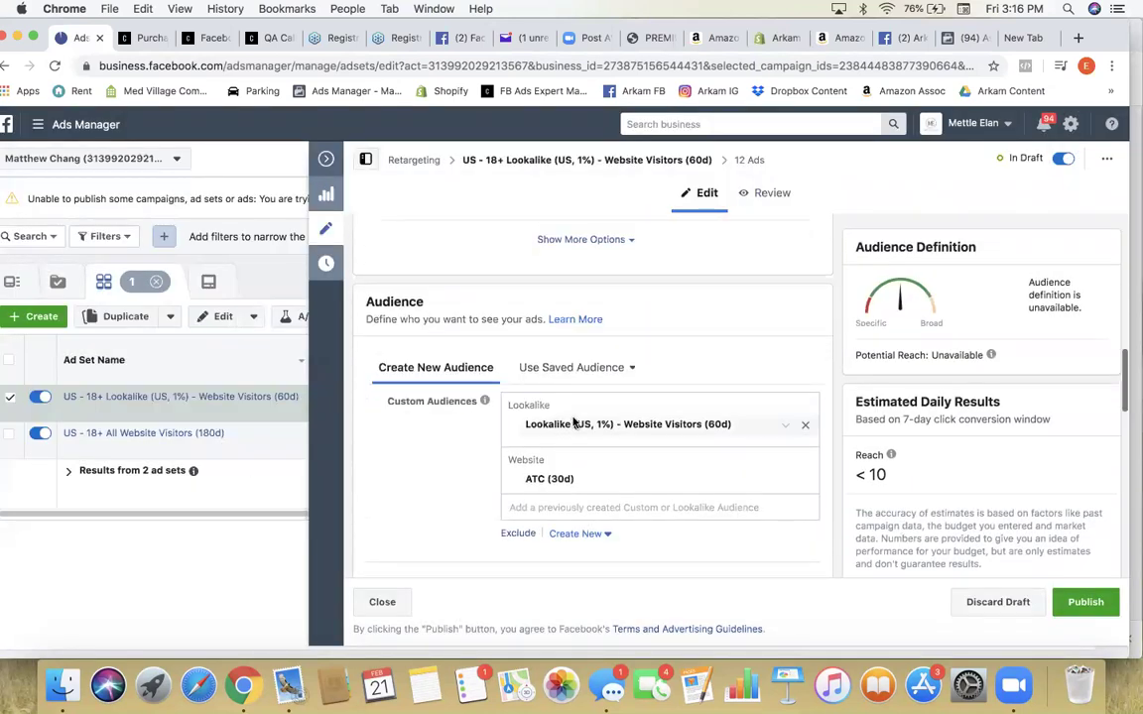
left_click(804, 425)
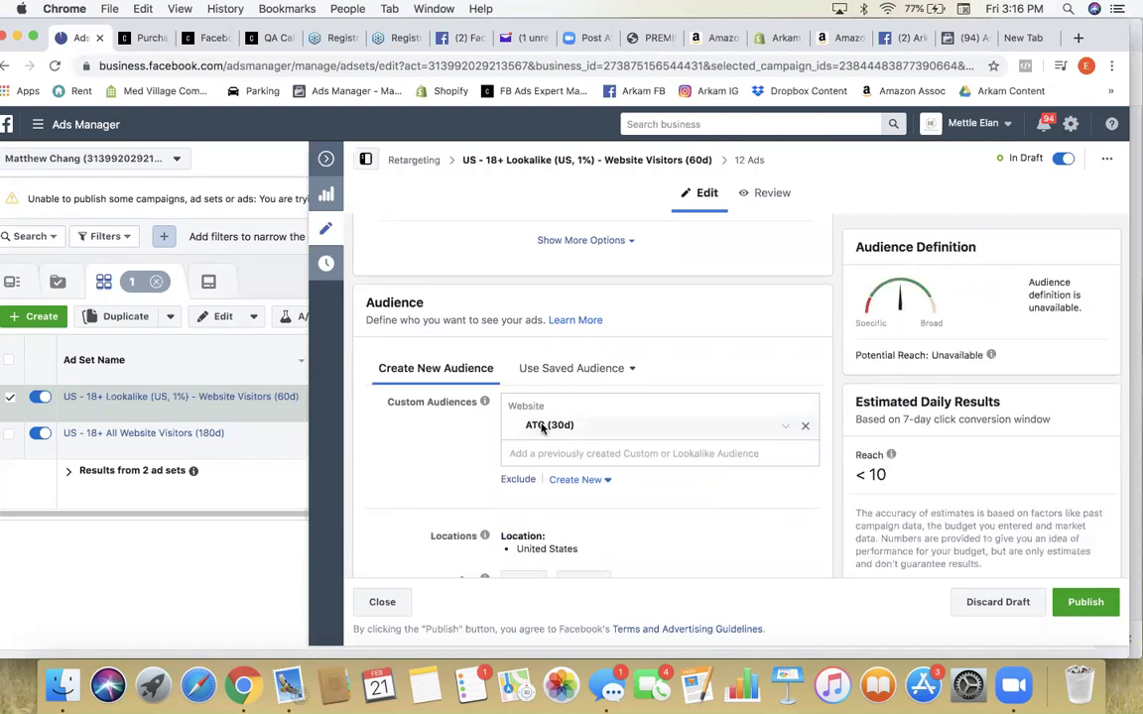
left_click_drag(588, 428, 527, 428)
key("super+c")
scroll(683, 301, "up", 10)
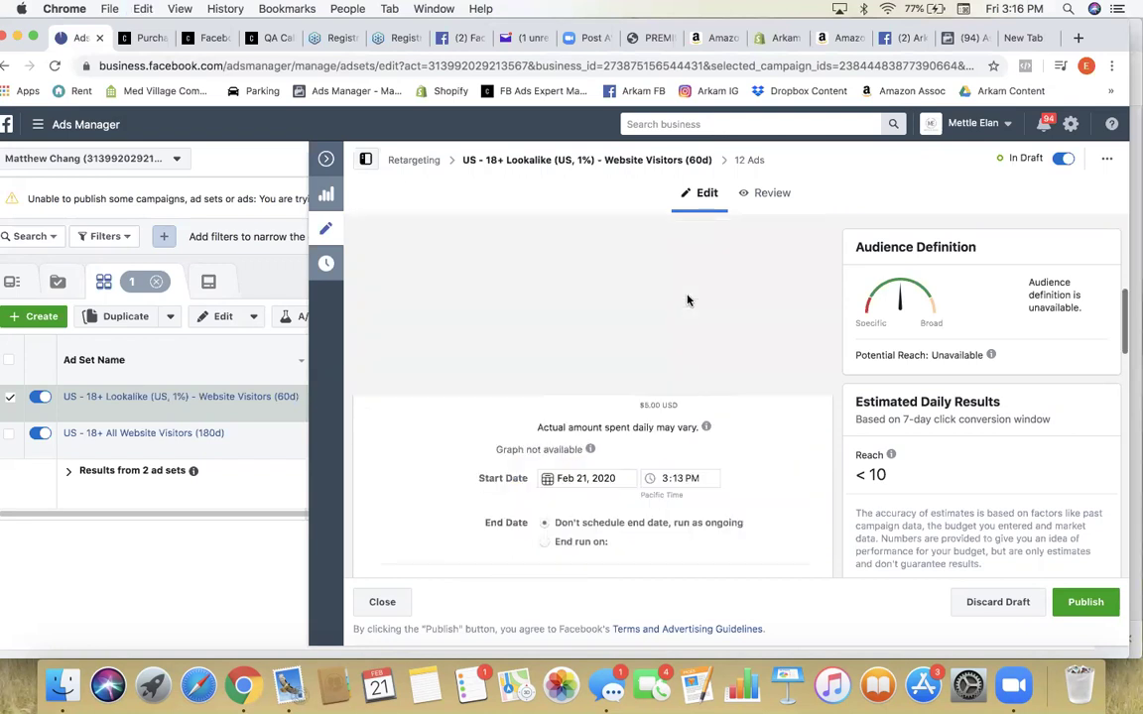
left_click_drag(707, 247, 513, 249)
key("super+v")
Step: Publish the ATC (30d) ad set, close its editor and deselect the ad set
scroll(557, 287, "down", 10)
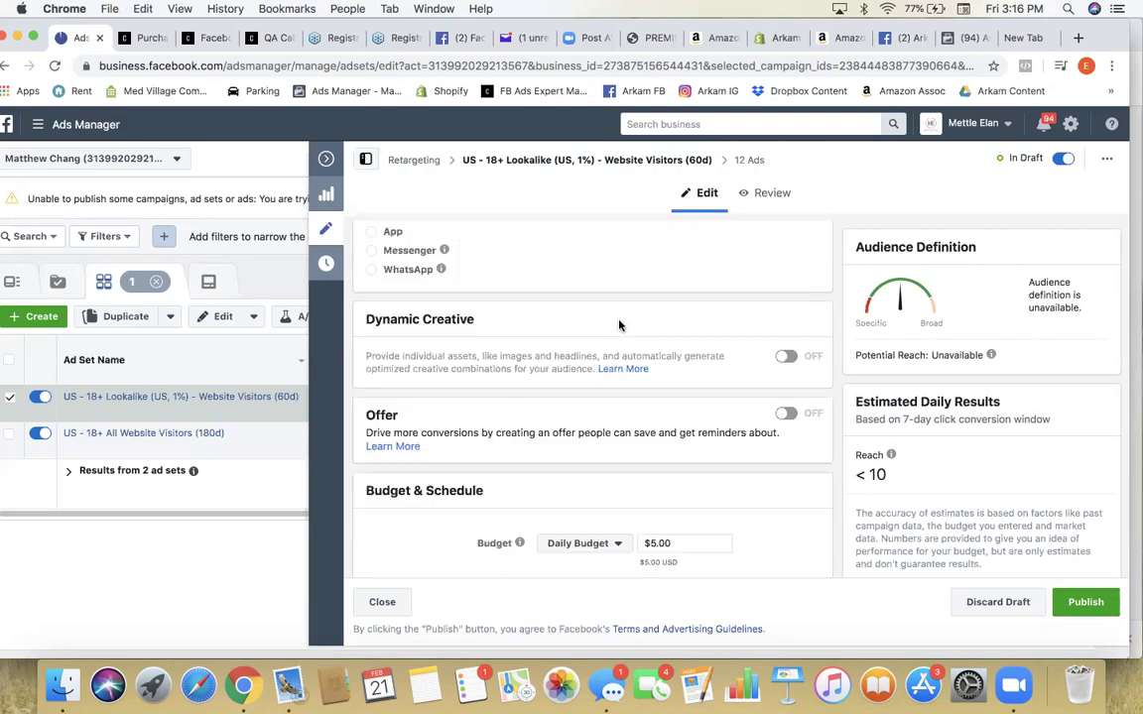
scroll(621, 328, "down", 3)
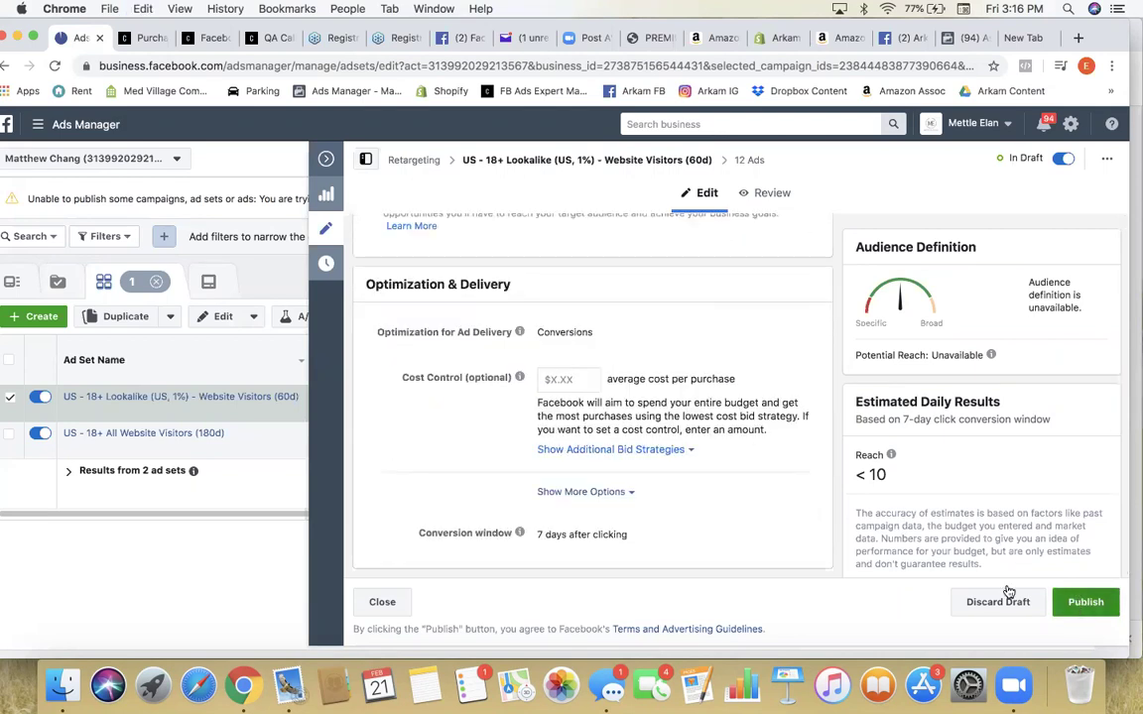
left_click(326, 161)
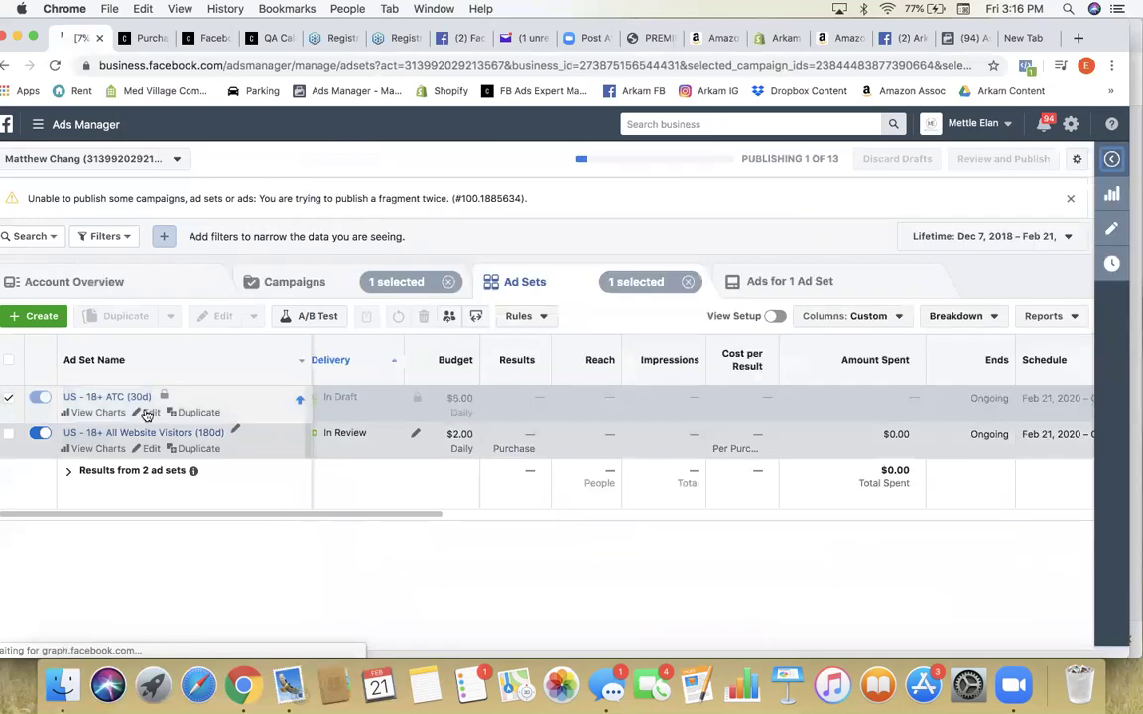
left_click(11, 401)
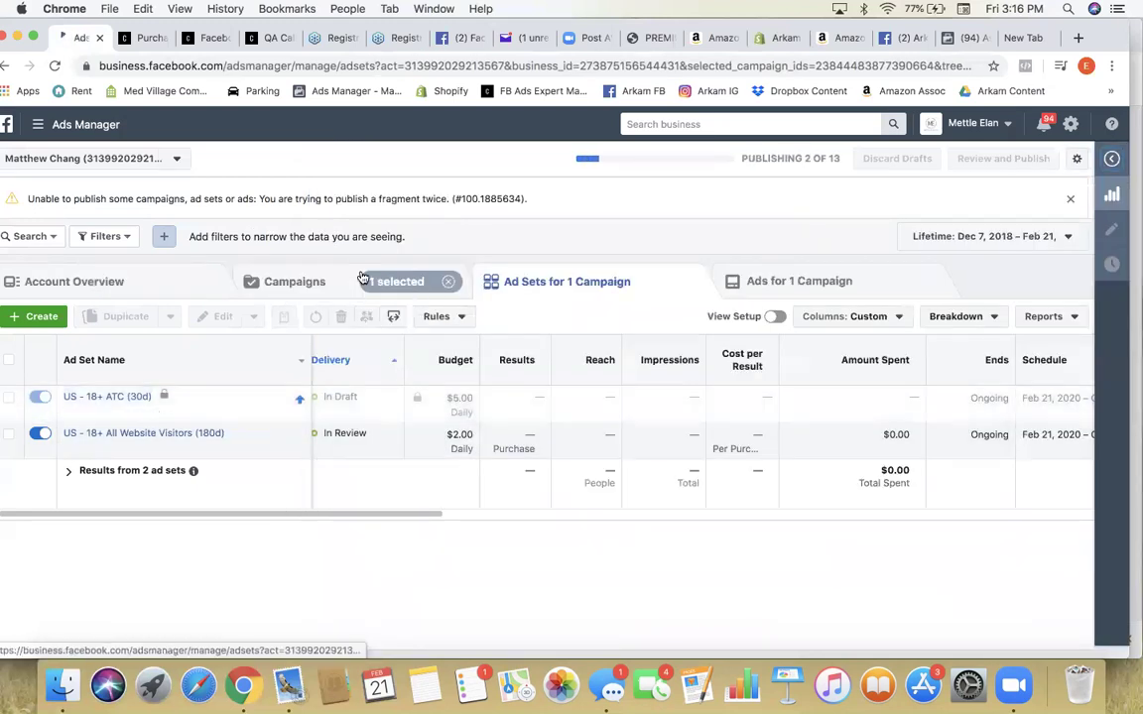
Step: Turn on Campaign Budget Optimization for the Retargeting campaign with a $5.00 daily budget and publish it
left_click(295, 282)
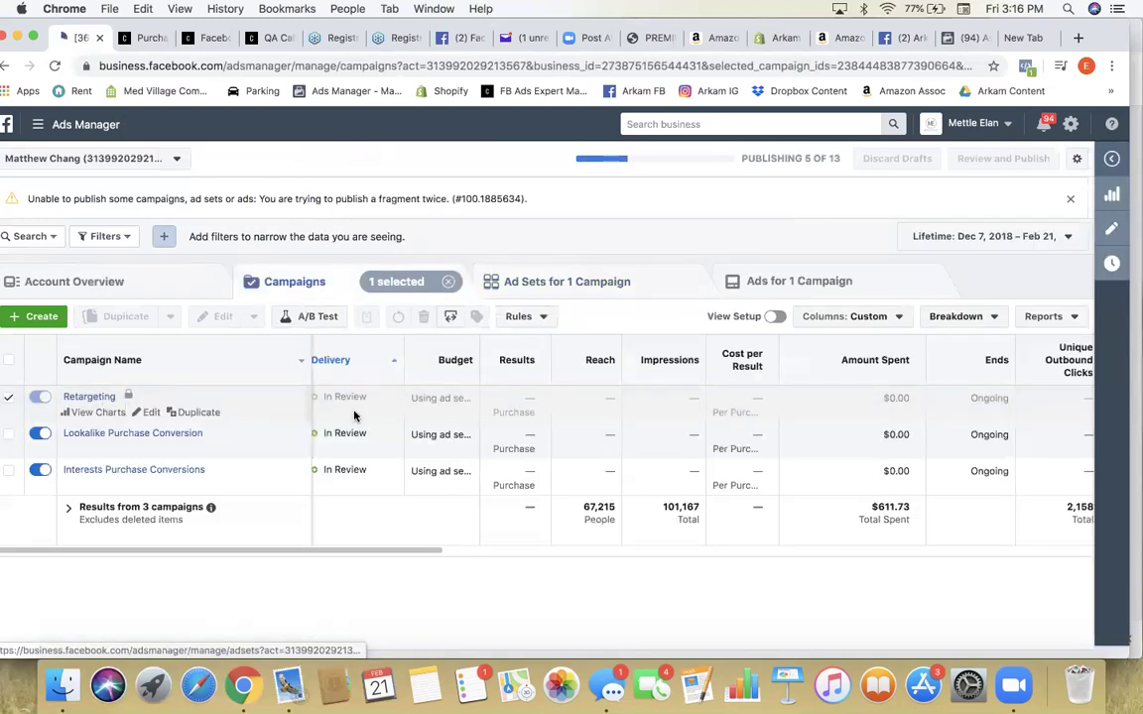
left_click(151, 412)
scroll(647, 406, "down", 3)
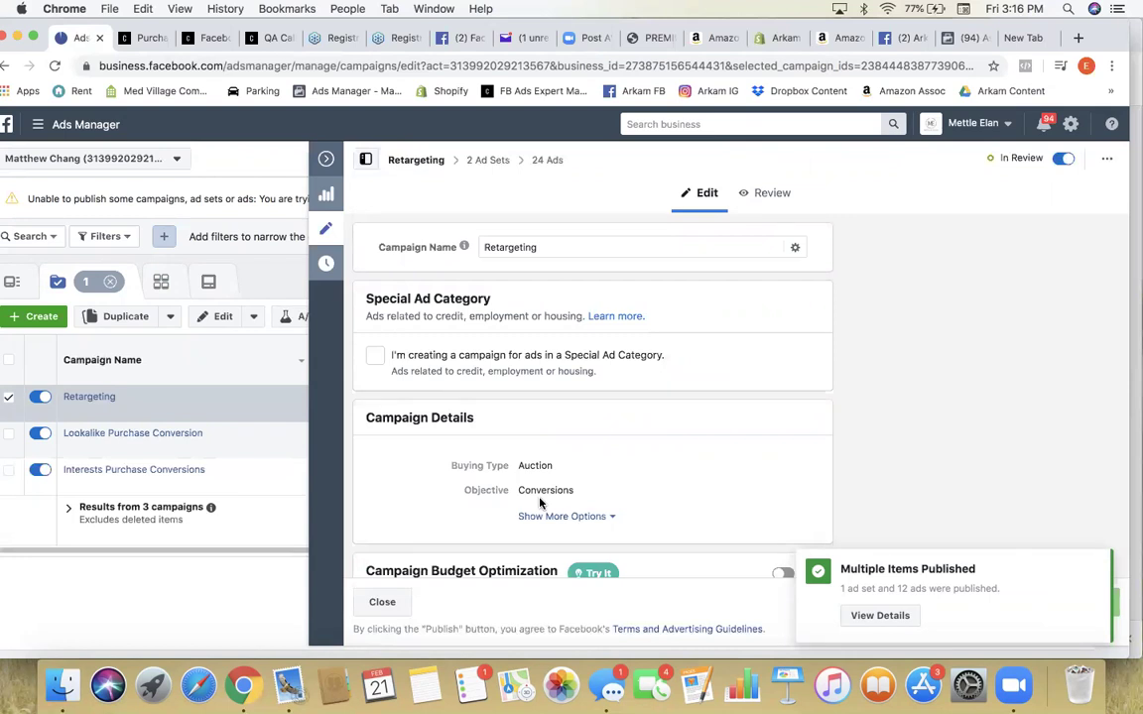
scroll(595, 425, "down", 3)
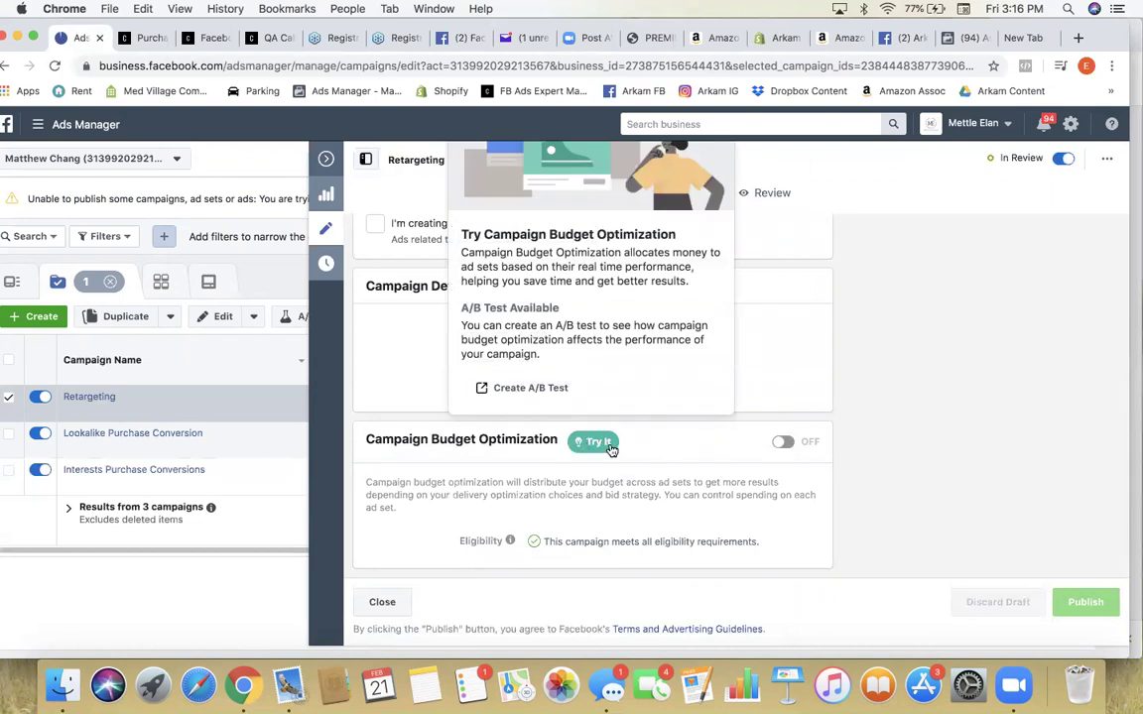
left_click(796, 454)
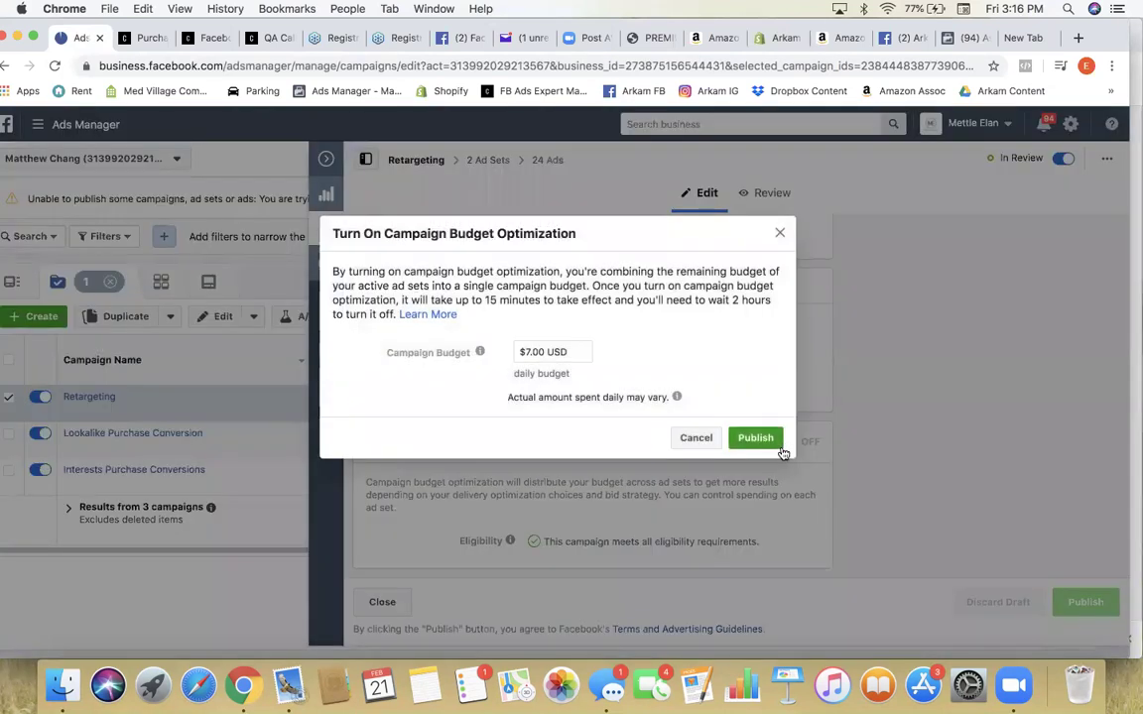
left_click(527, 351)
key("BackSpace")
type("5")
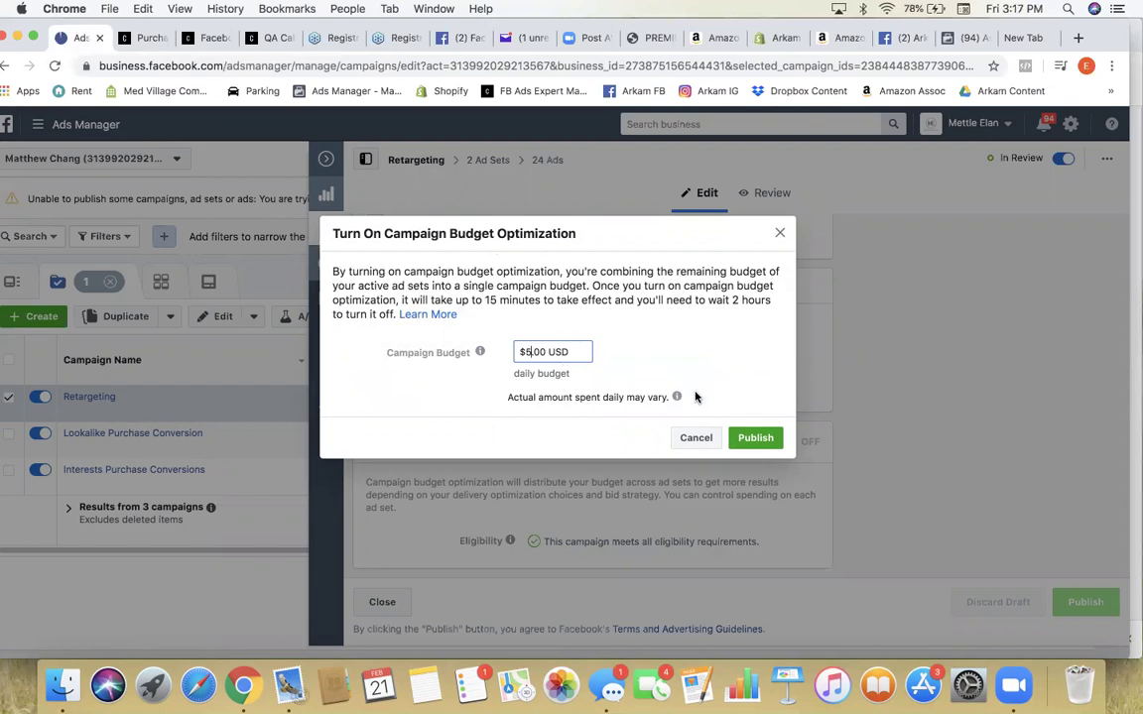
left_click(754, 438)
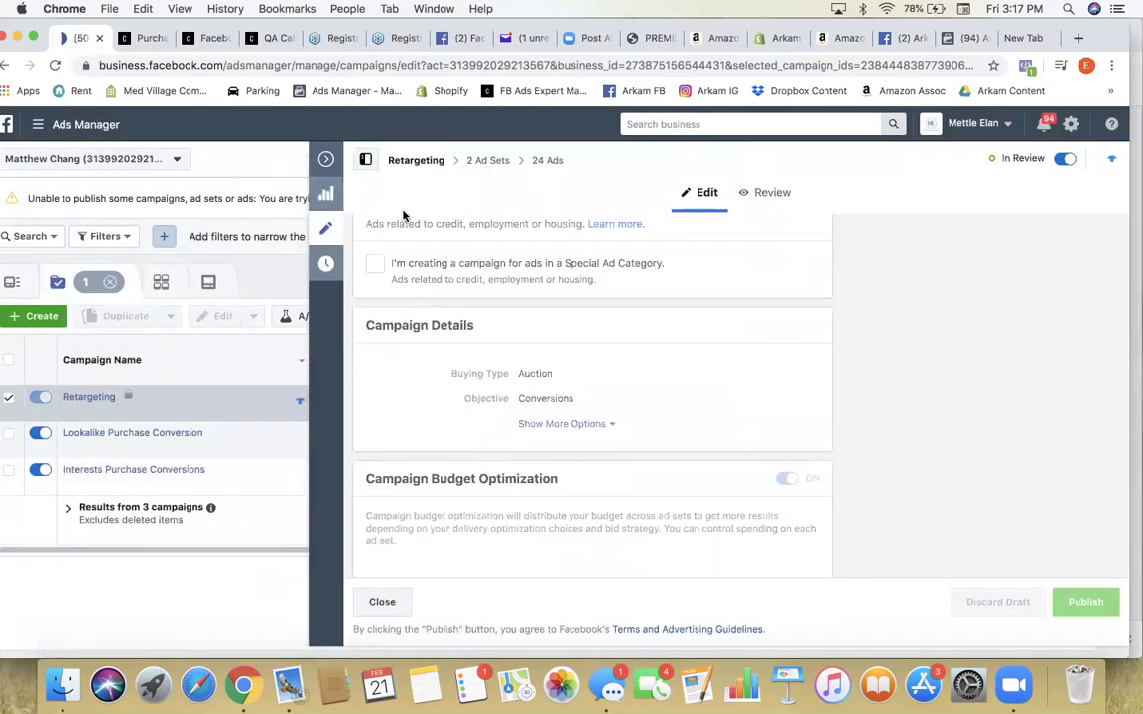
Step: Rename the Retargeting campaign "CBO: Retargeting" and publish the new name
left_click(327, 160)
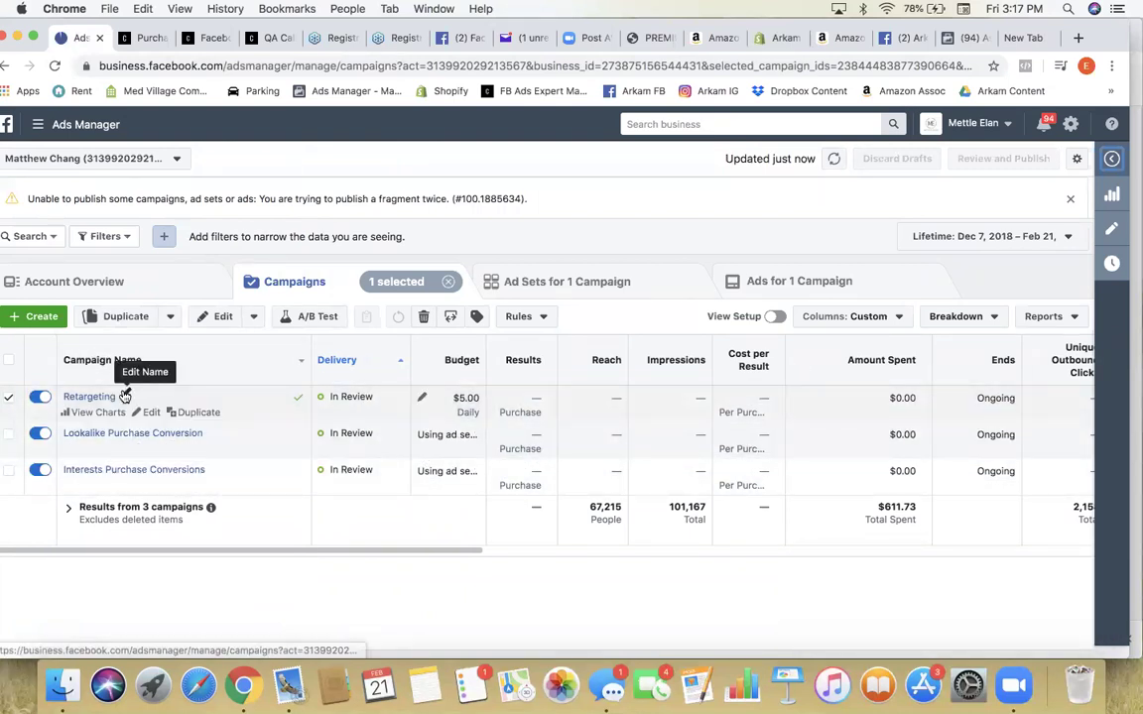
left_click(125, 396)
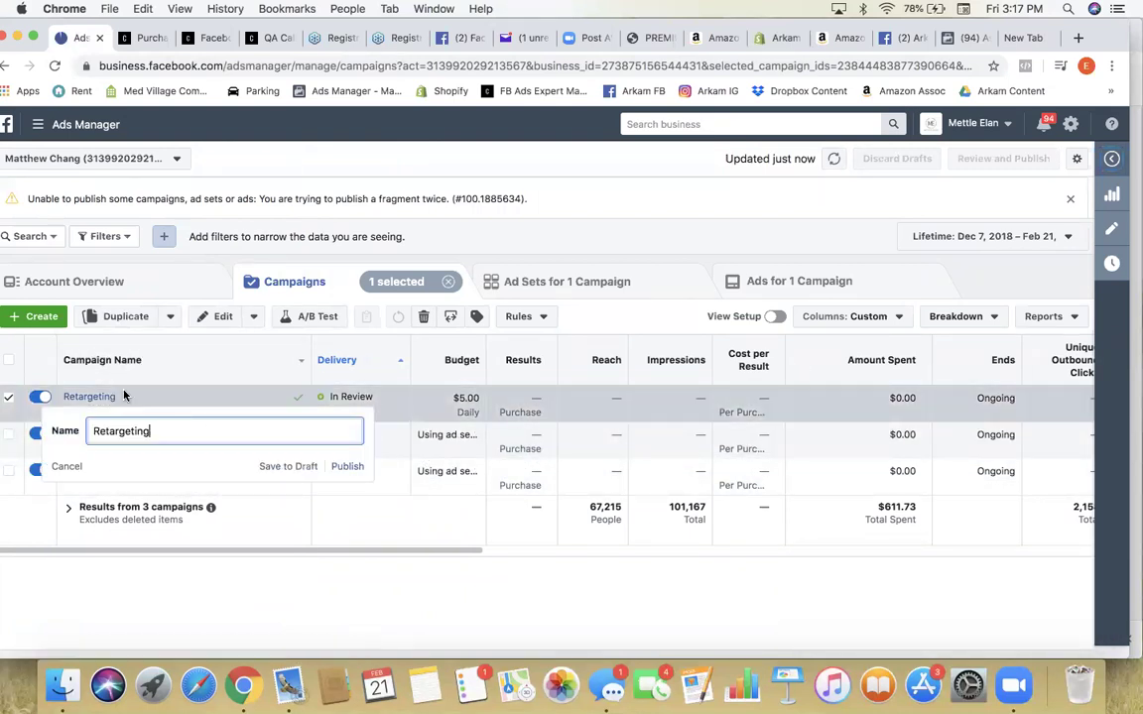
left_click(93, 430)
type("CBO:")
left_click(350, 466)
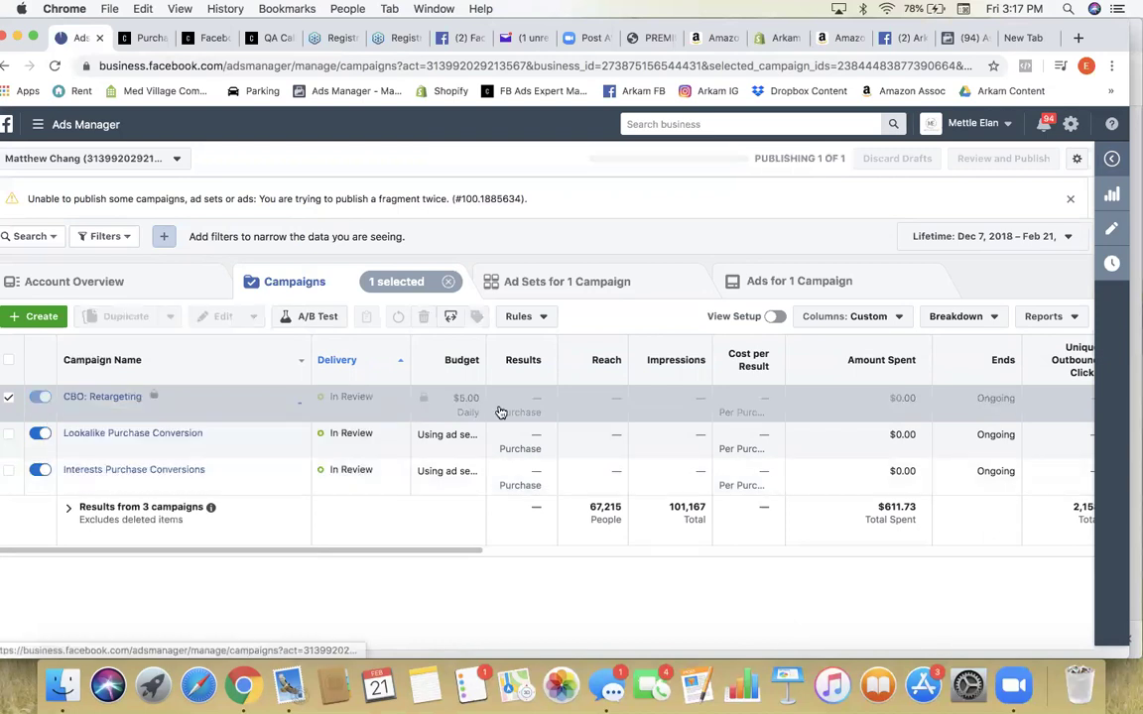
Step: Switch to the chasechappell.com website and find and open the "Facebook CBO Structure" blog post among its resources
left_click(214, 40)
scroll(180, 132, "up", 5)
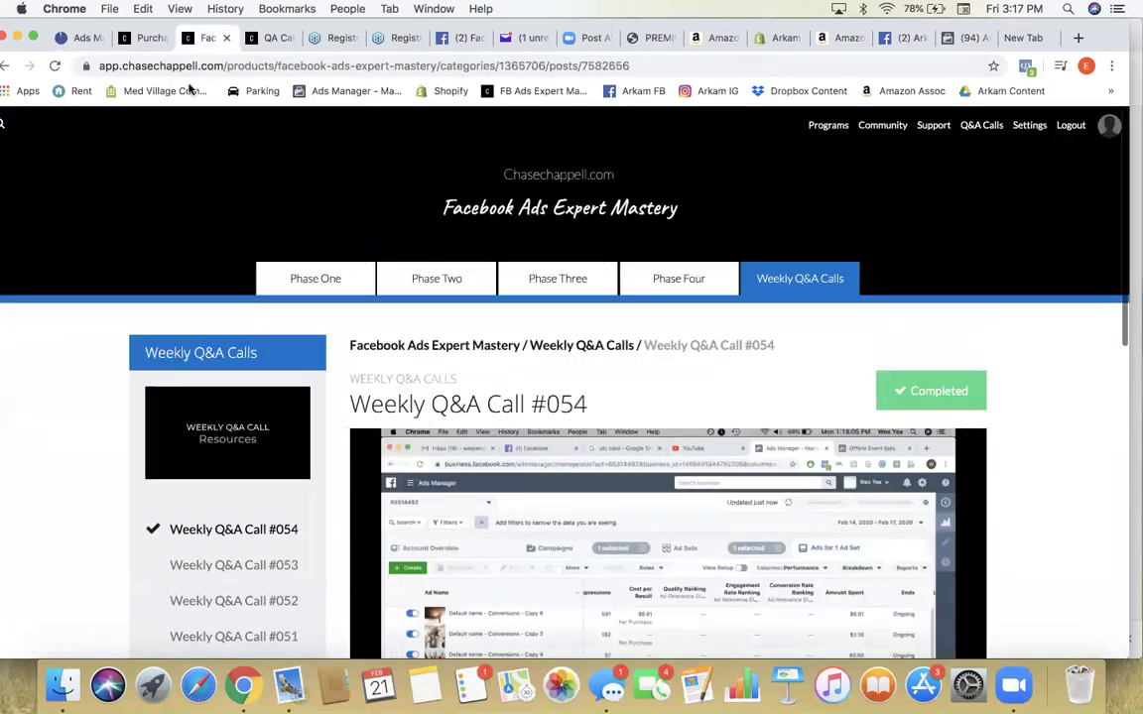
left_click(136, 41)
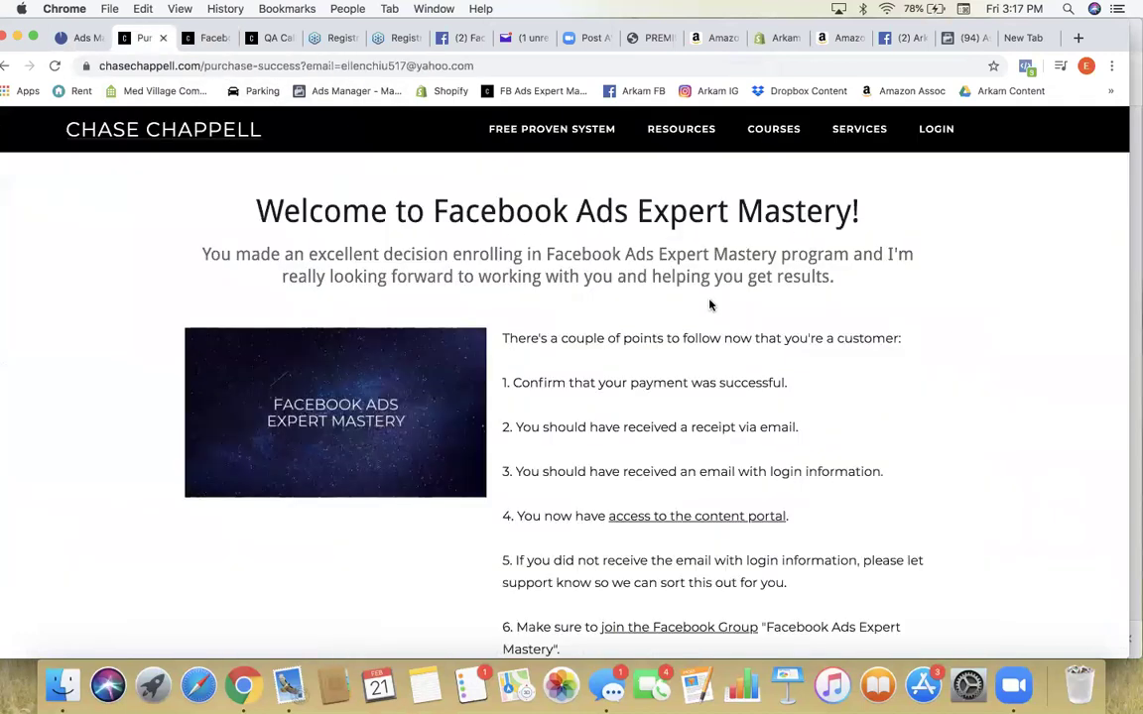
left_click(706, 131)
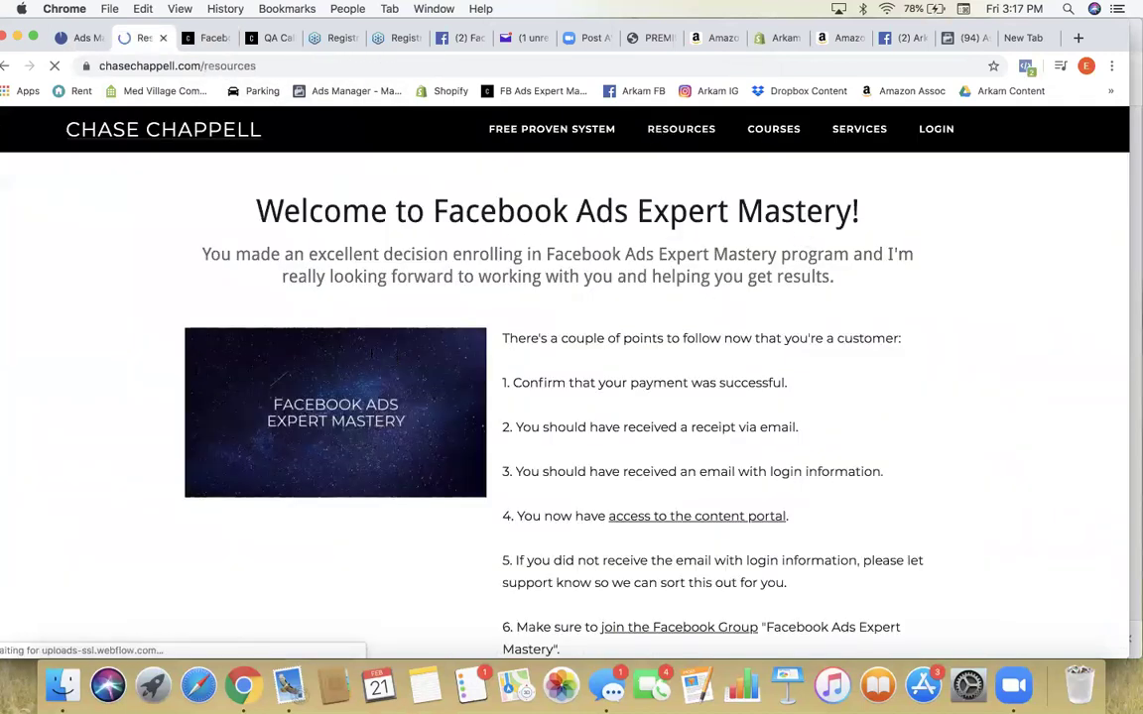
scroll(512, 428, "down", 10)
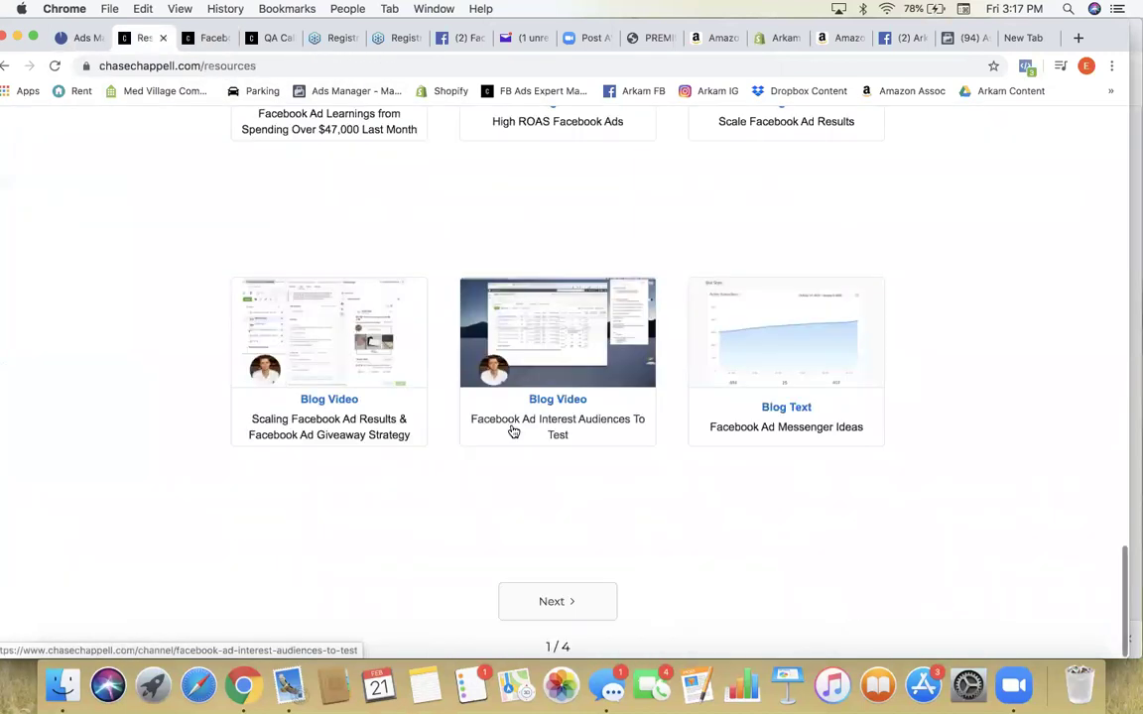
left_click(576, 609)
scroll(571, 576, "down", 10)
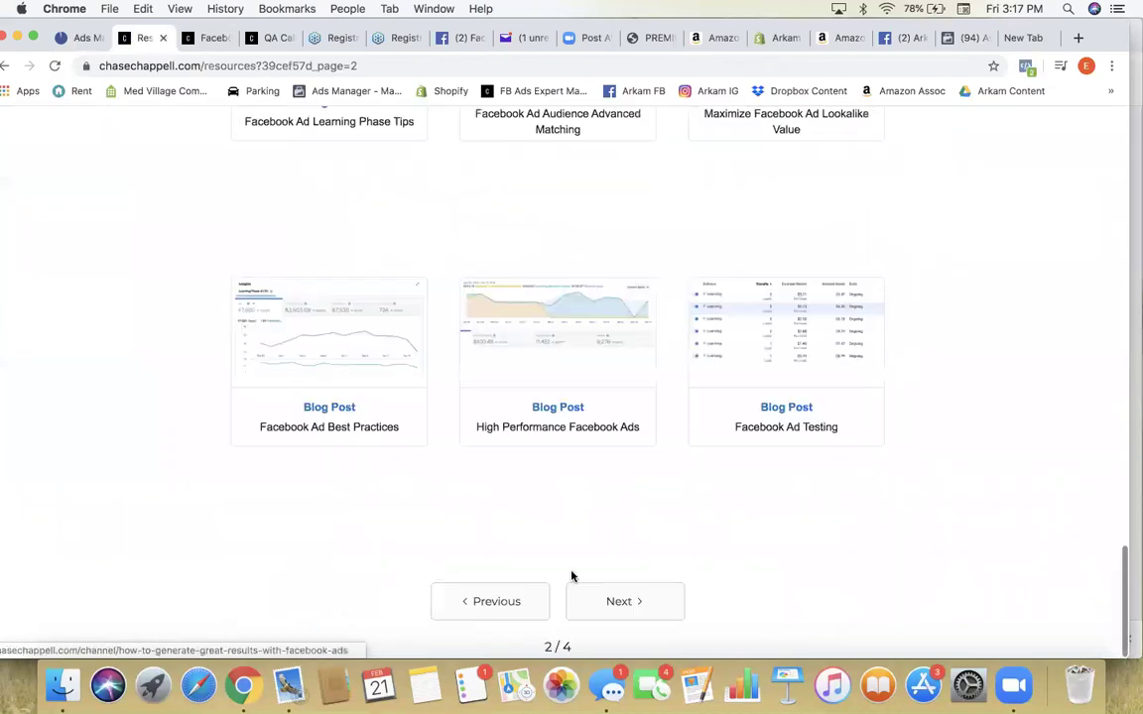
left_click(575, 592)
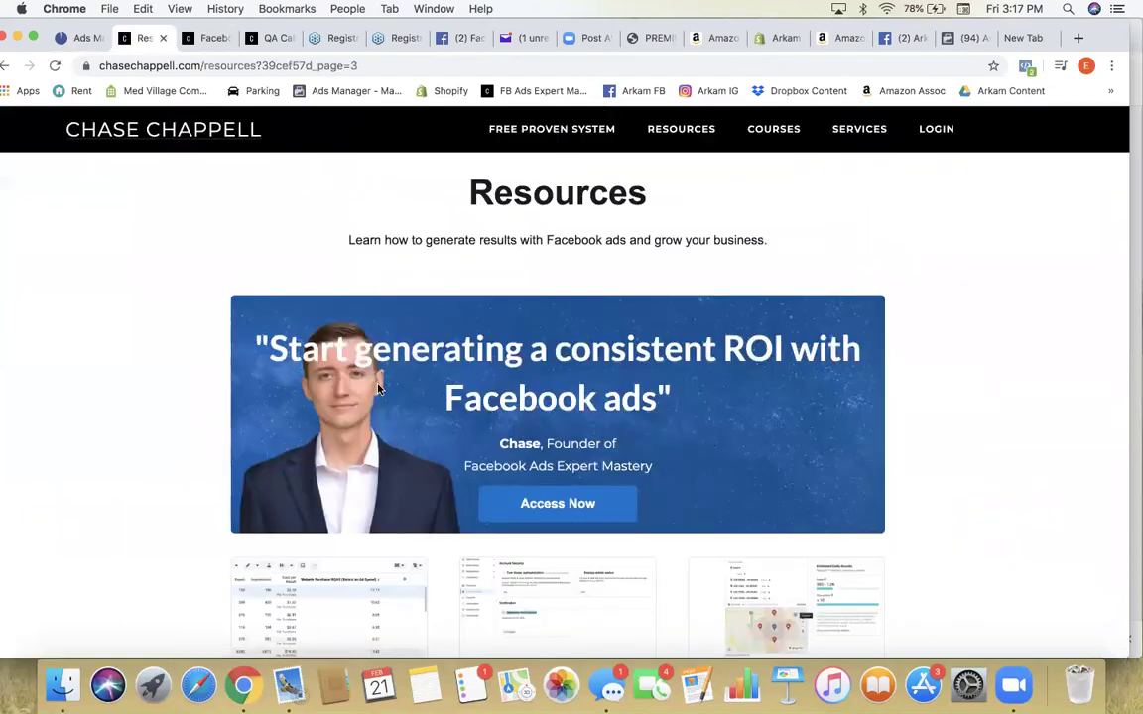
scroll(376, 389, "down", 5)
scroll(409, 413, "up", 5)
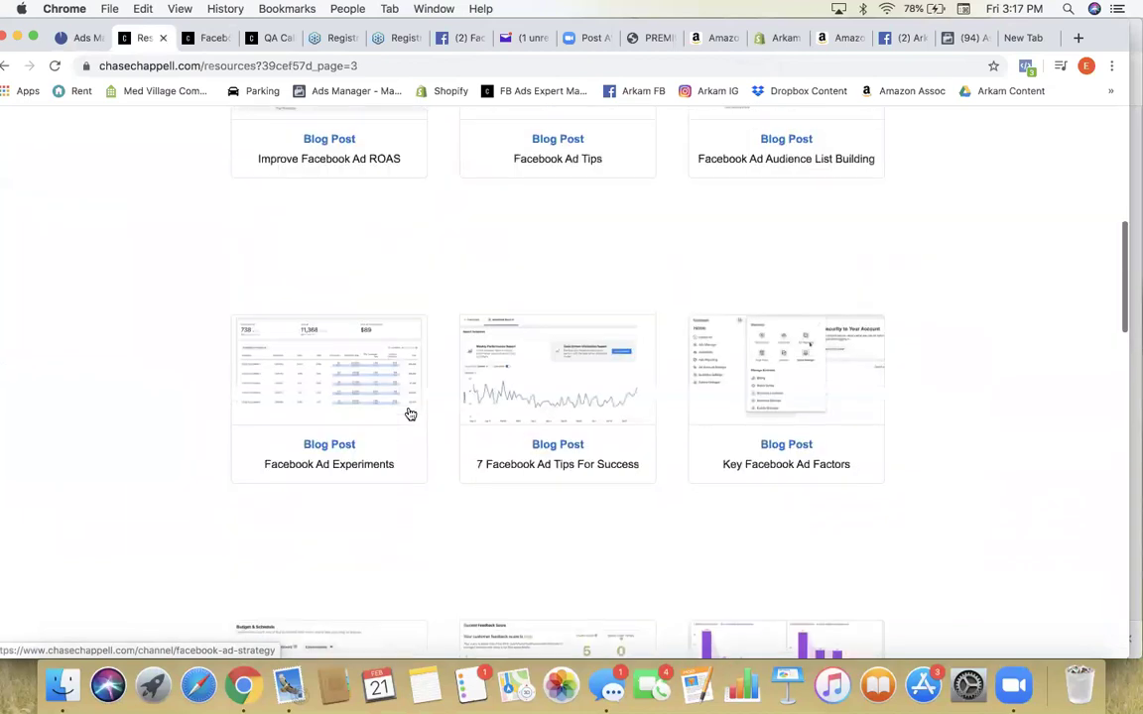
scroll(409, 413, "up", 2)
scroll(410, 413, "up", 4)
scroll(409, 414, "down", 20)
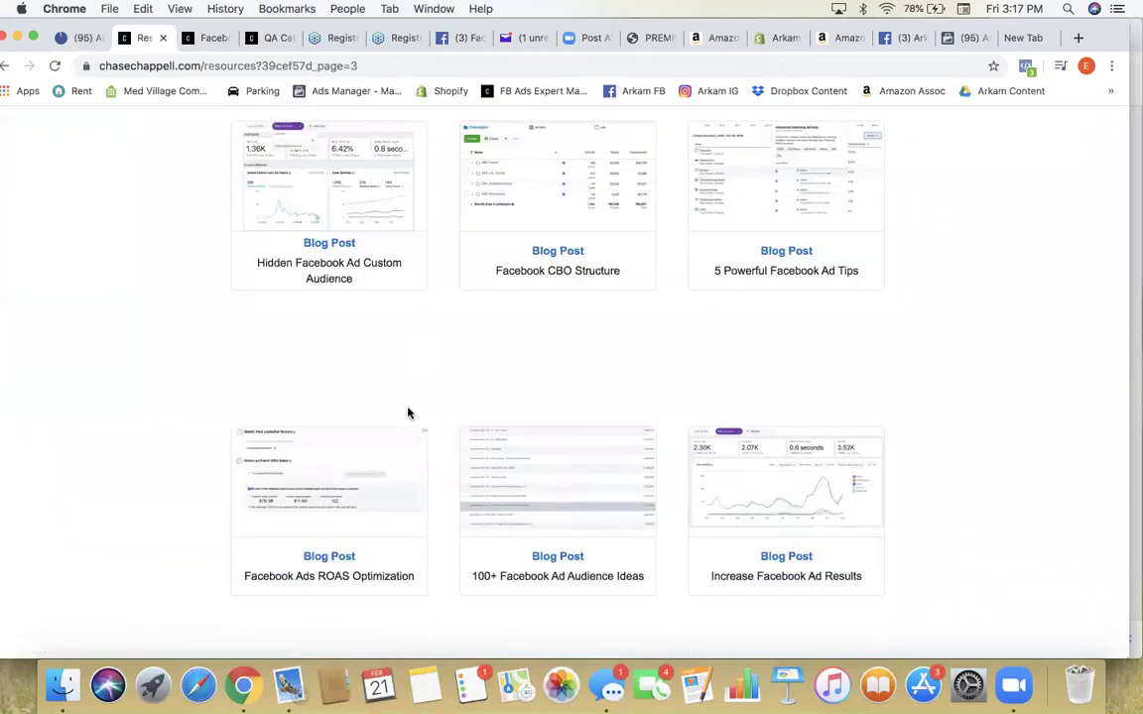
left_click(552, 271)
Step: Read through the article's recommended CBO campaign structures, including lookalike testing, retargeting and proven campaigns
scroll(437, 395, "down", 10)
scroll(462, 482, "down", 5)
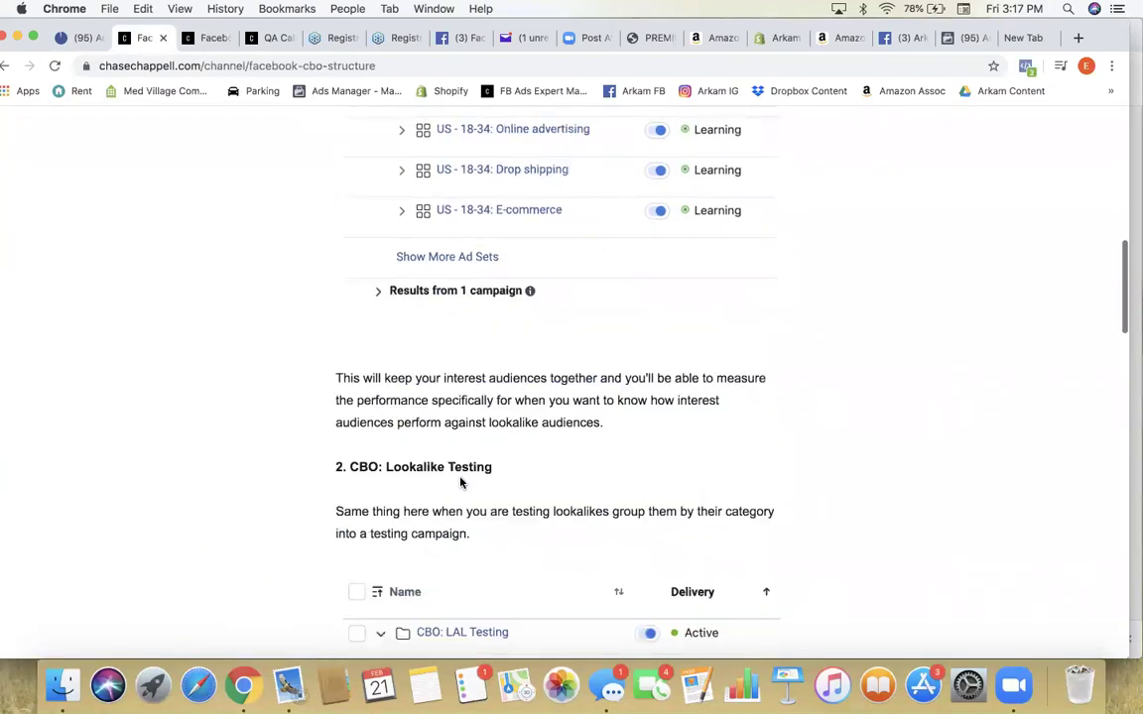
scroll(556, 615, "down", 6)
scroll(575, 621, "down", 10)
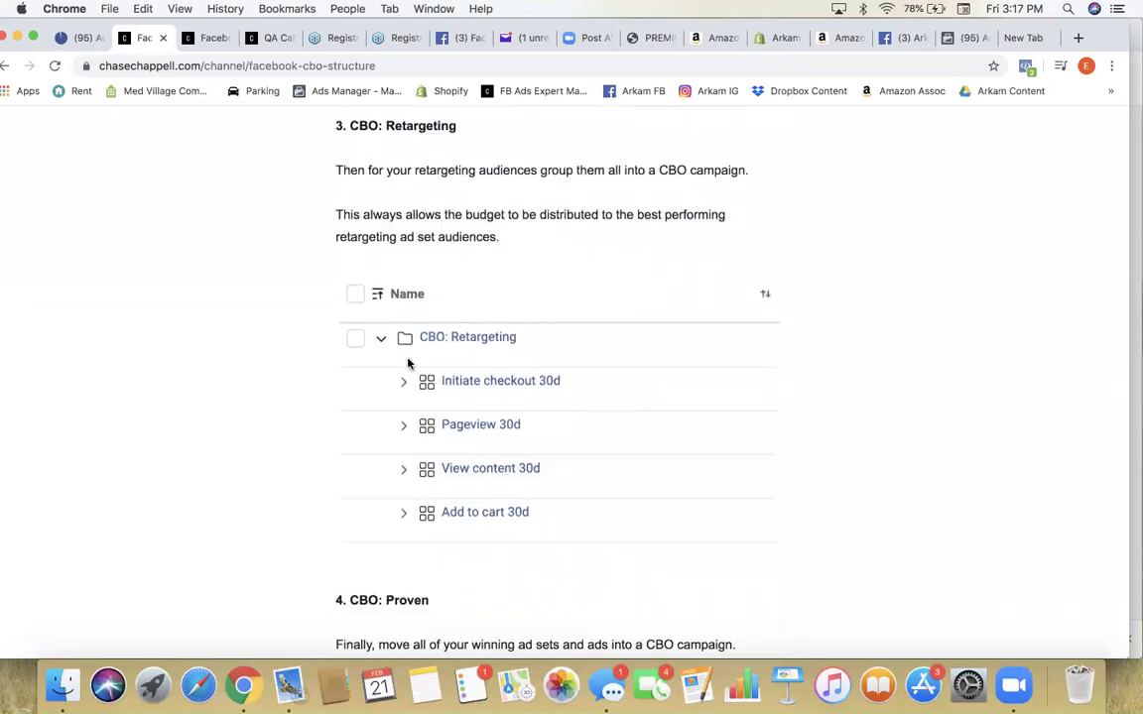
scroll(407, 362, "down", 6)
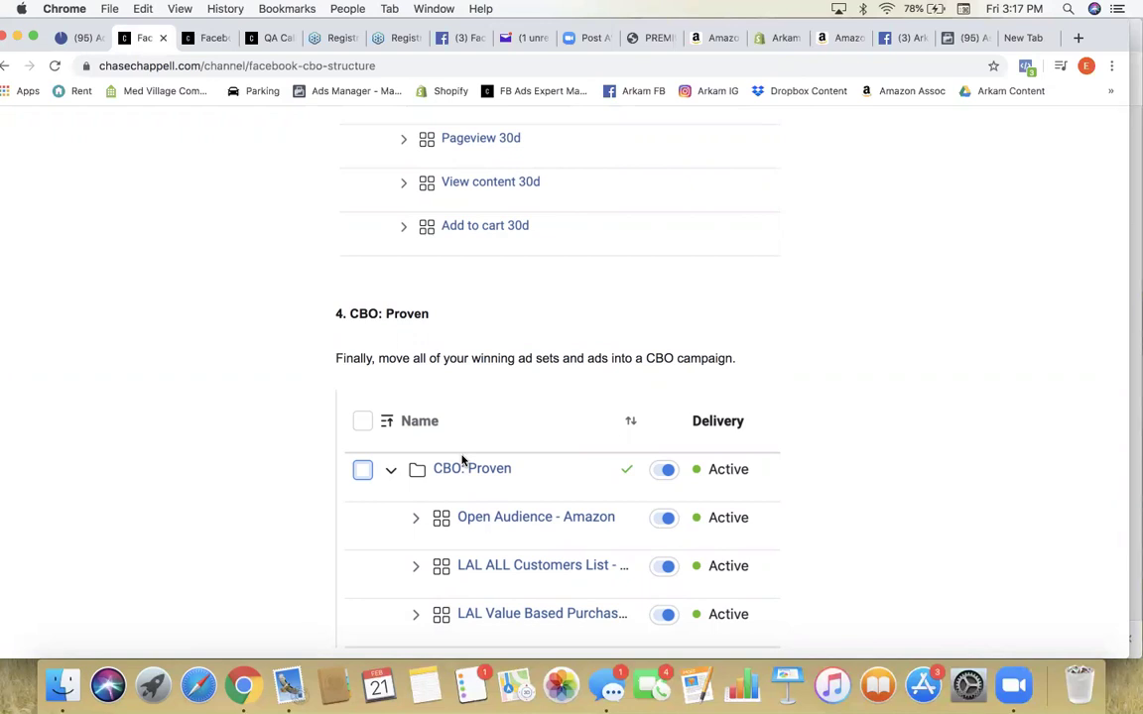
scroll(460, 453, "down", 5)
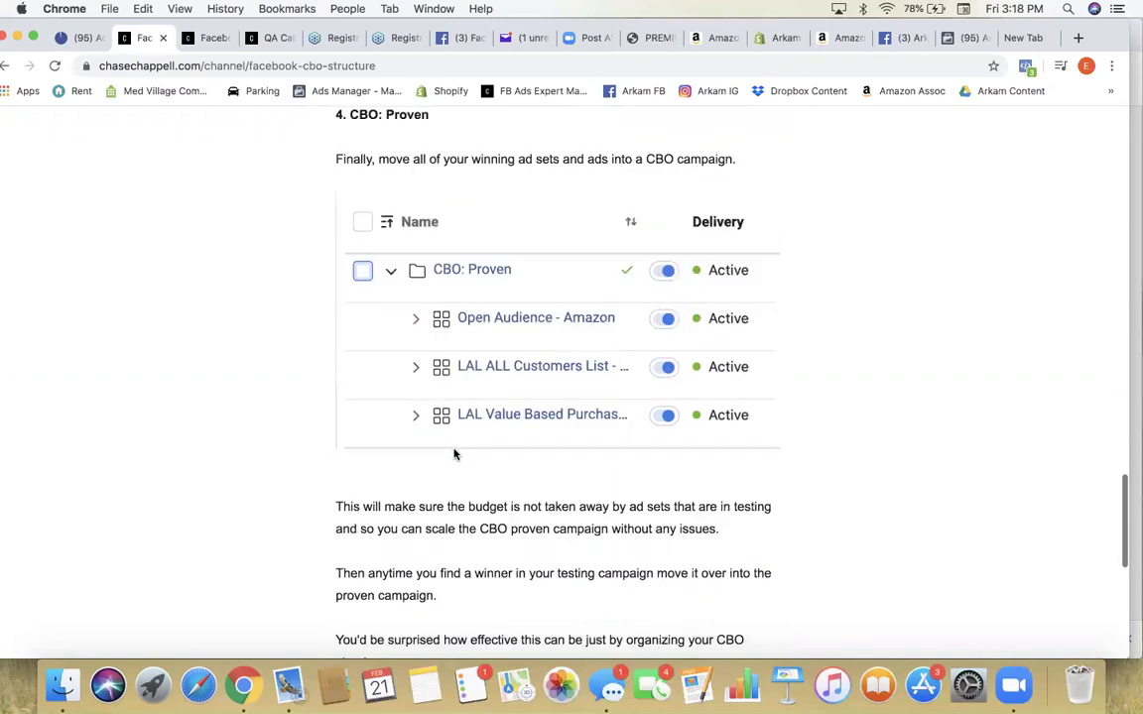
Step: Return to Ads Manager and deselect the CBO: Retargeting campaign
left_click(83, 39)
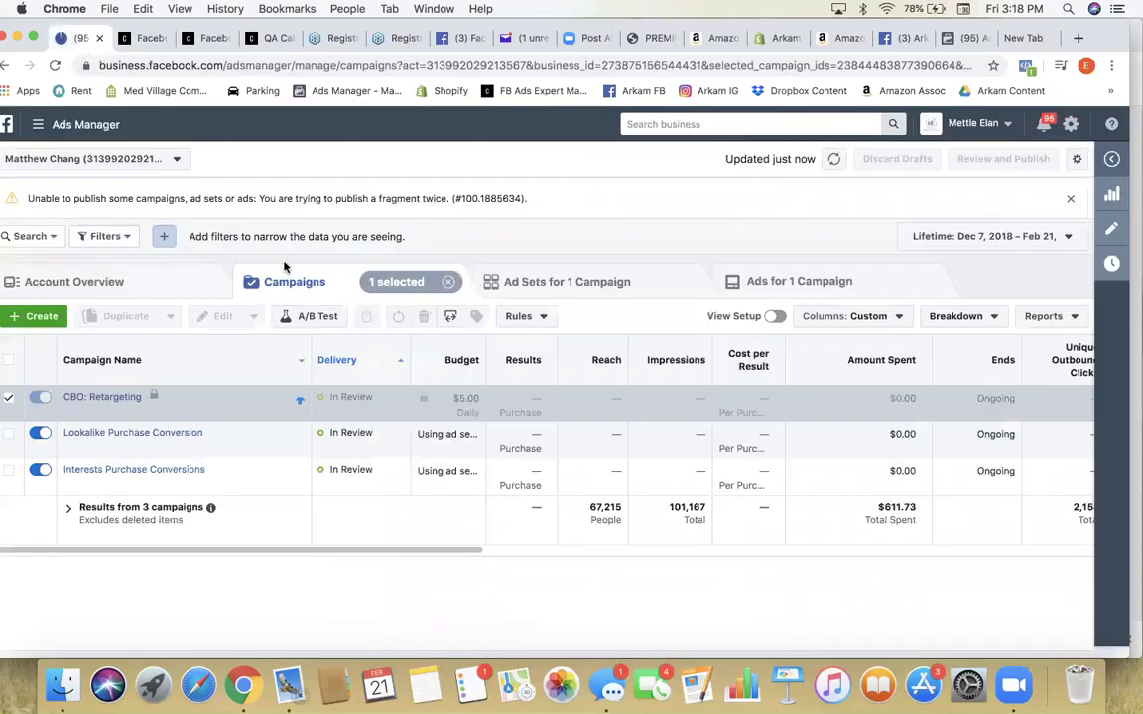
left_click(9, 397)
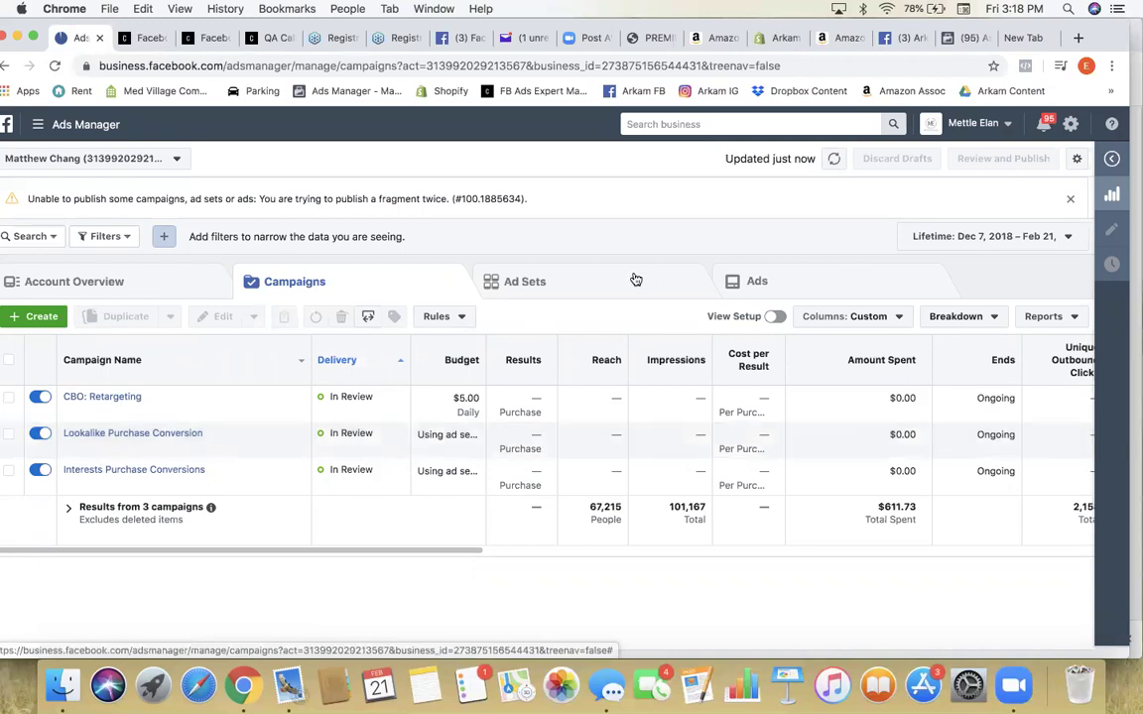
Step: Review the ad sets across all campaigns and those inside the Lookalike Purchase Conversion campaign
left_click(545, 283)
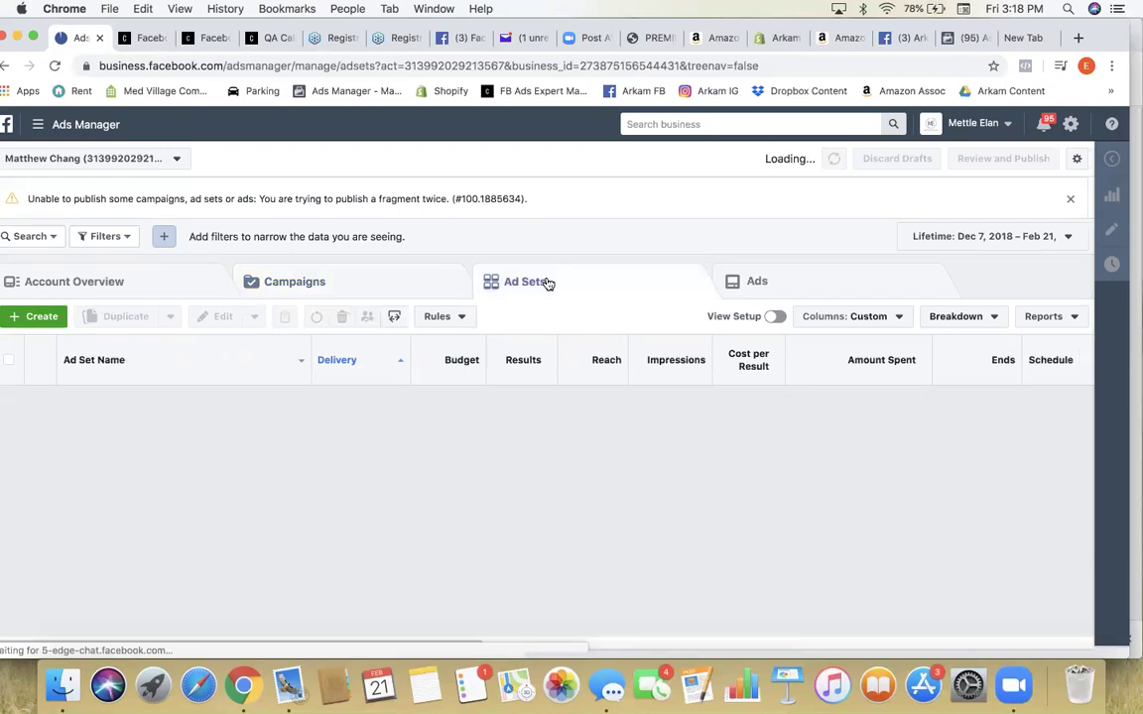
scroll(459, 493, "down", 3)
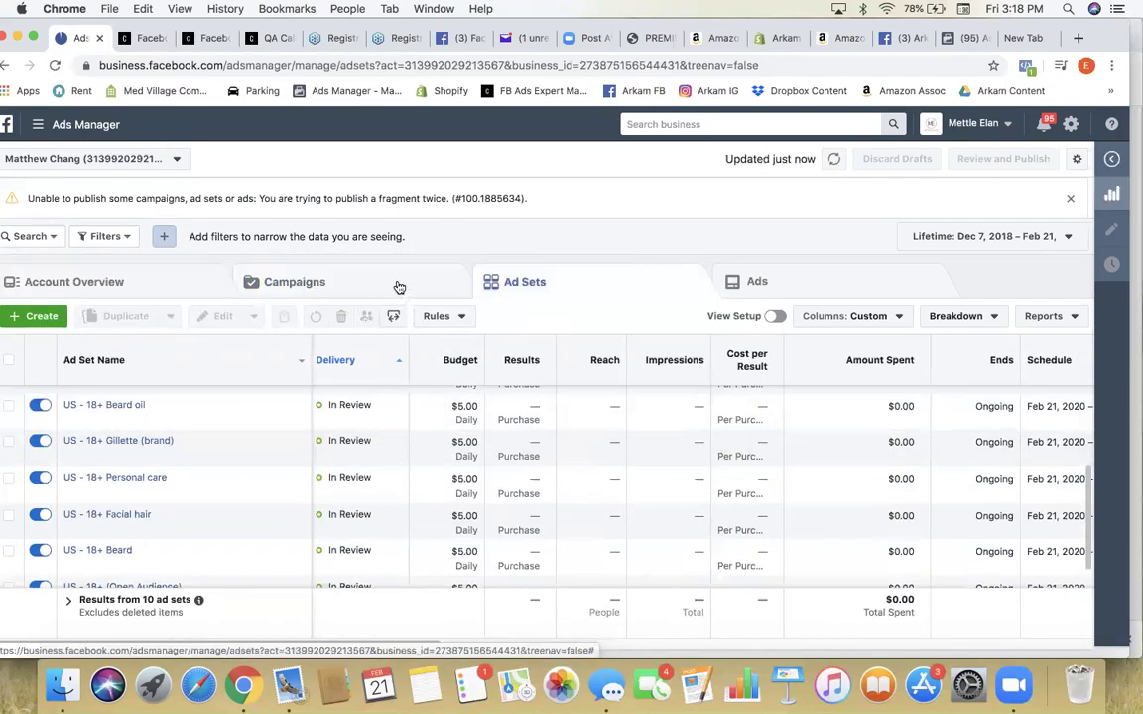
left_click(347, 282)
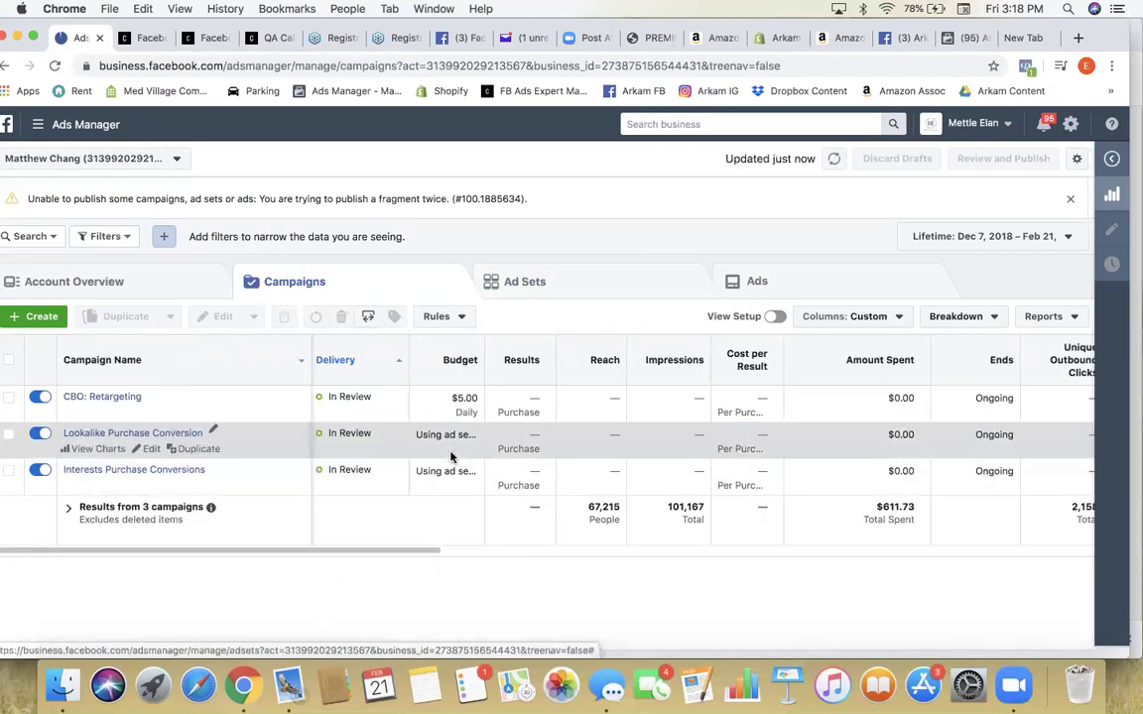
left_click(479, 436)
left_click(582, 288)
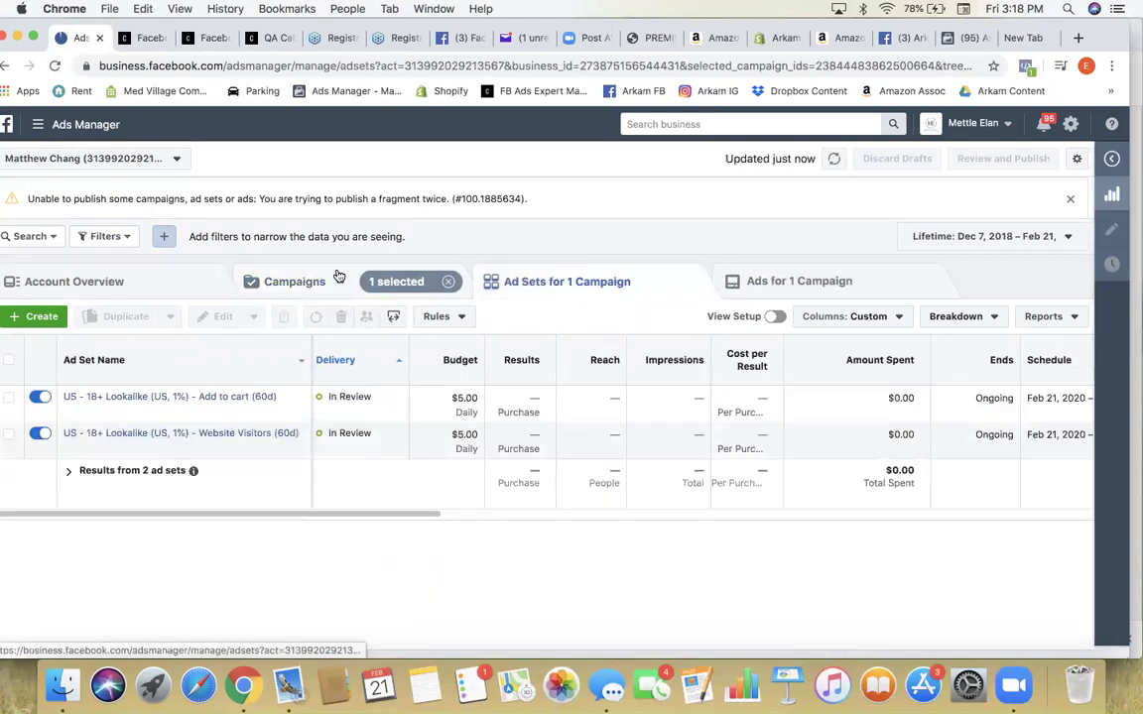
left_click(351, 281)
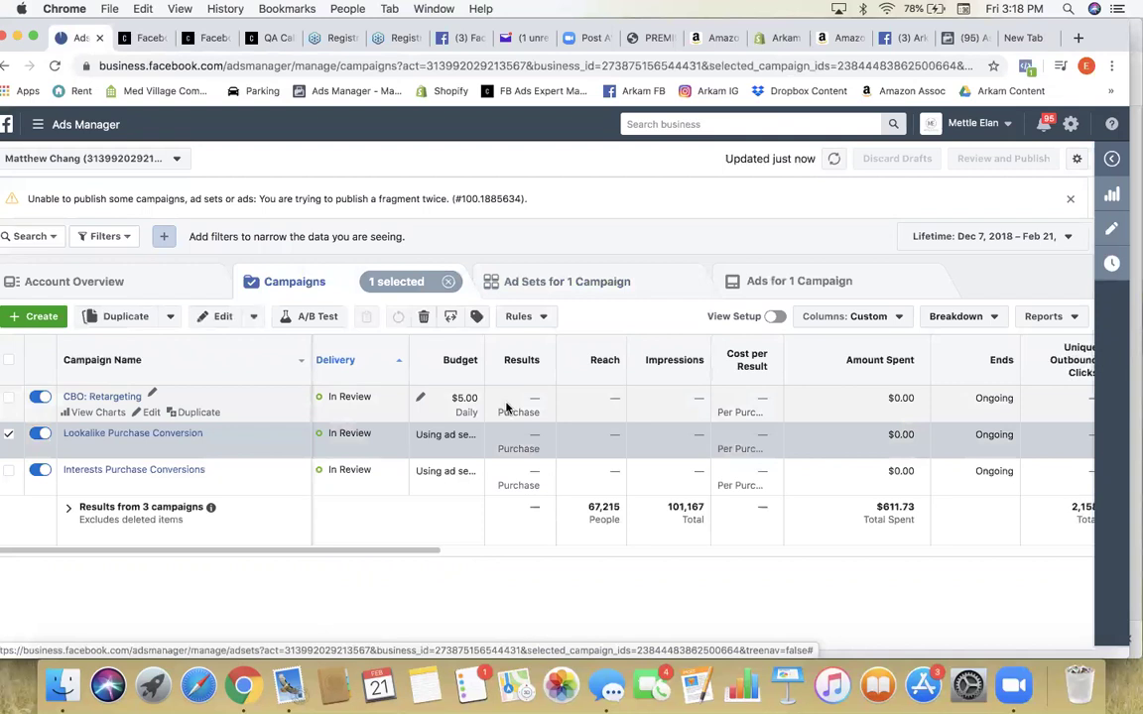
left_click(503, 408)
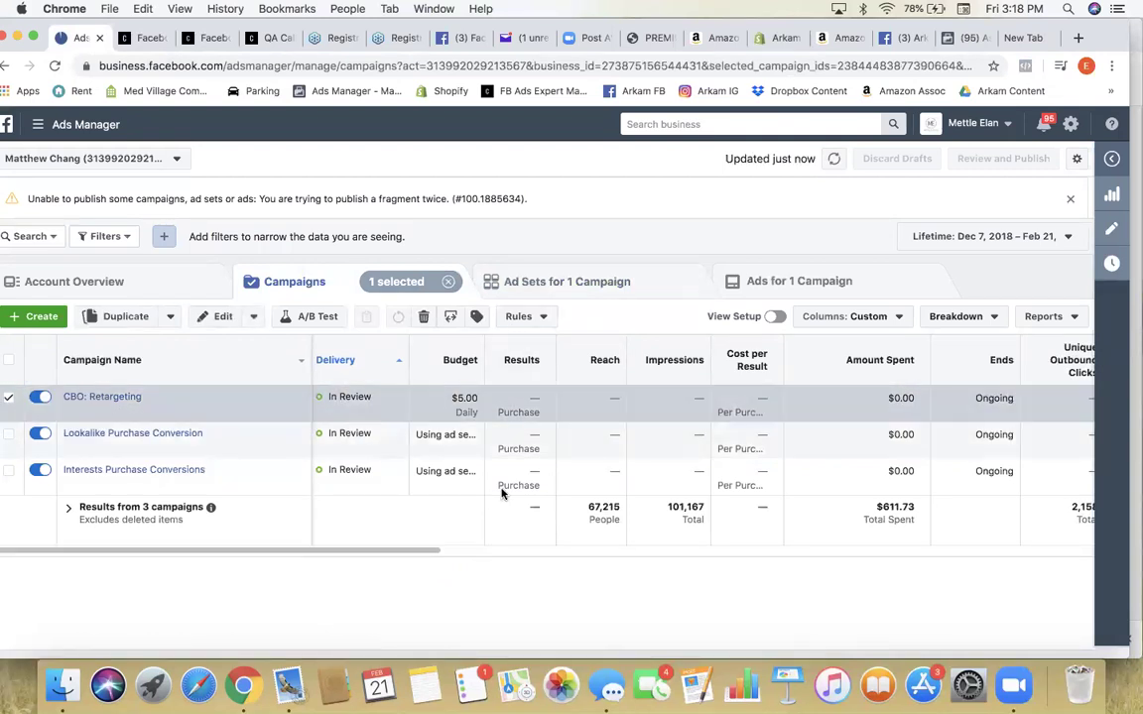
Step: Duplicate the Website Visitors (60d) lookalike ad set once within its original Lookalike Purchase Conversion campaign, keeping existing reactions, comments and shares
left_click(506, 442)
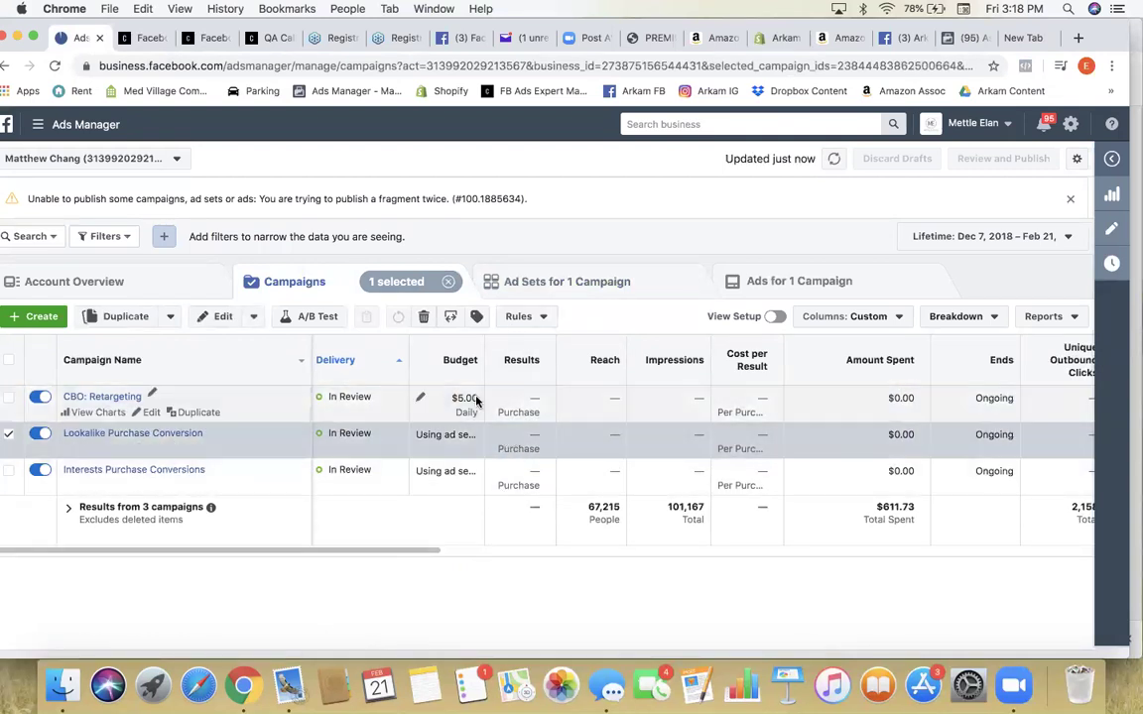
left_click(570, 296)
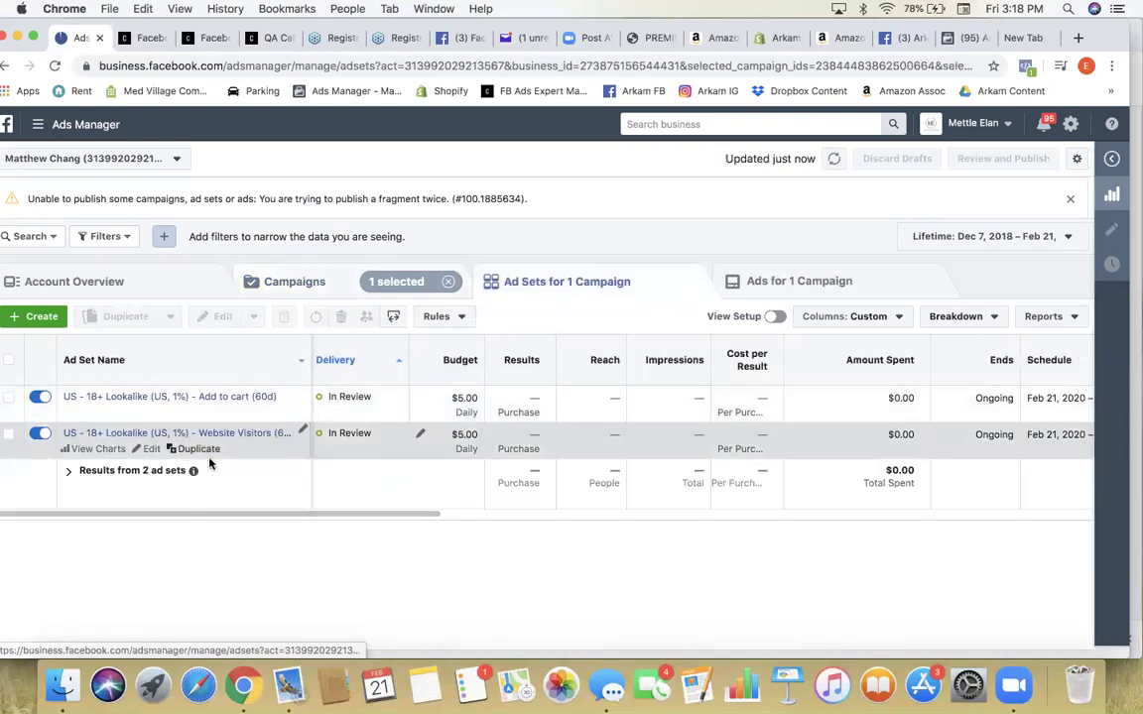
left_click(188, 450)
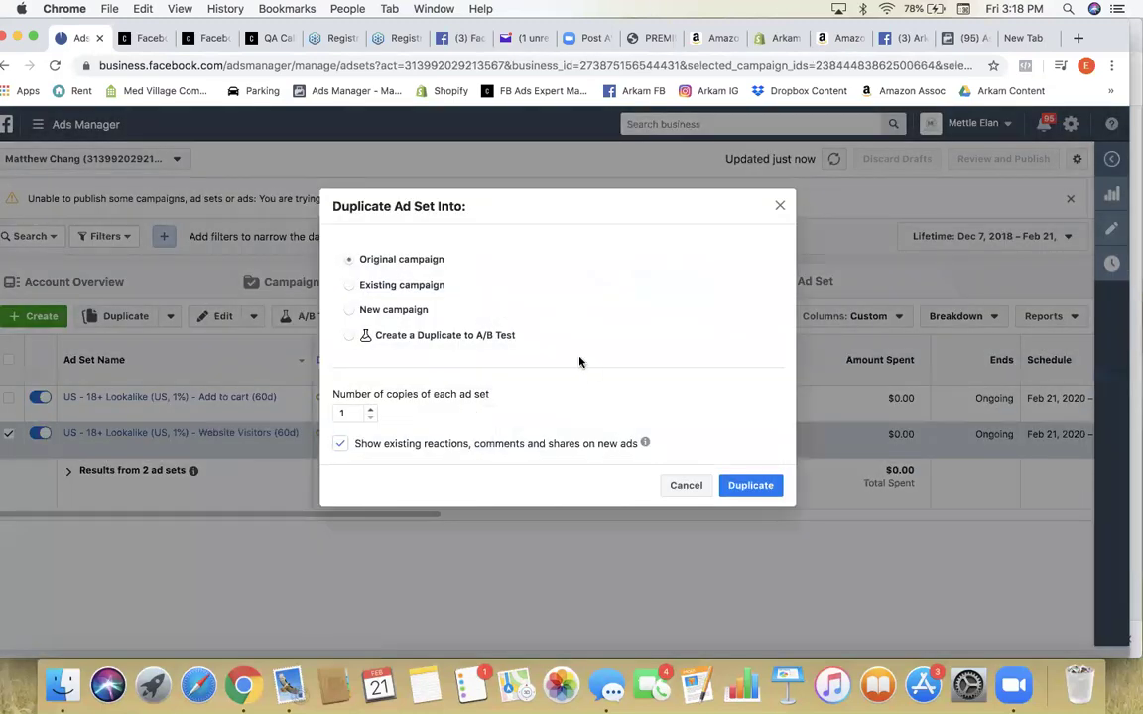
left_click(729, 488)
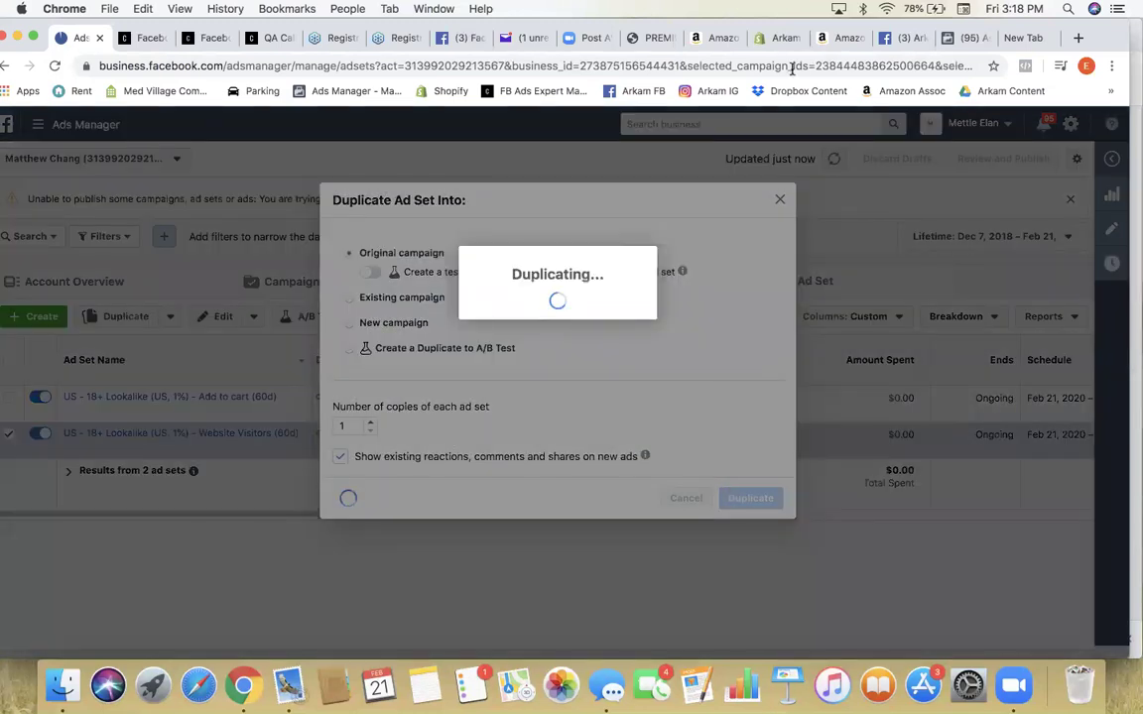
Step: Switch to the Shopify store admin, open its customer list, and return to the ad set copy in Ads Manager
left_click(778, 37)
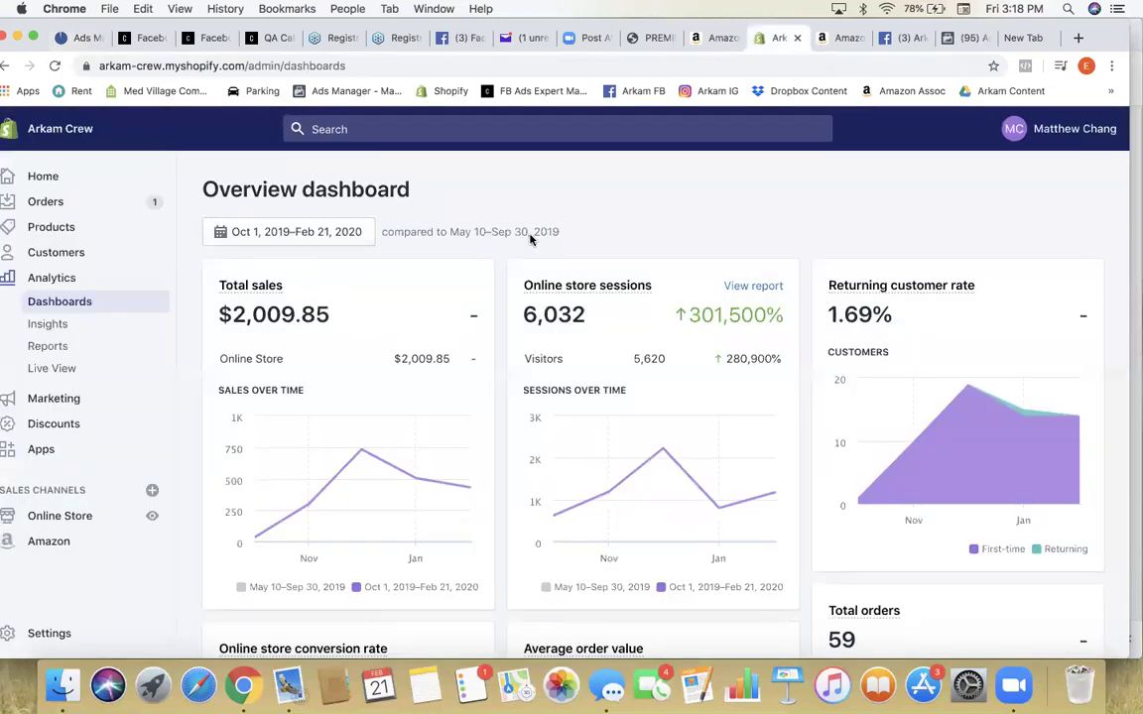
left_click(59, 252)
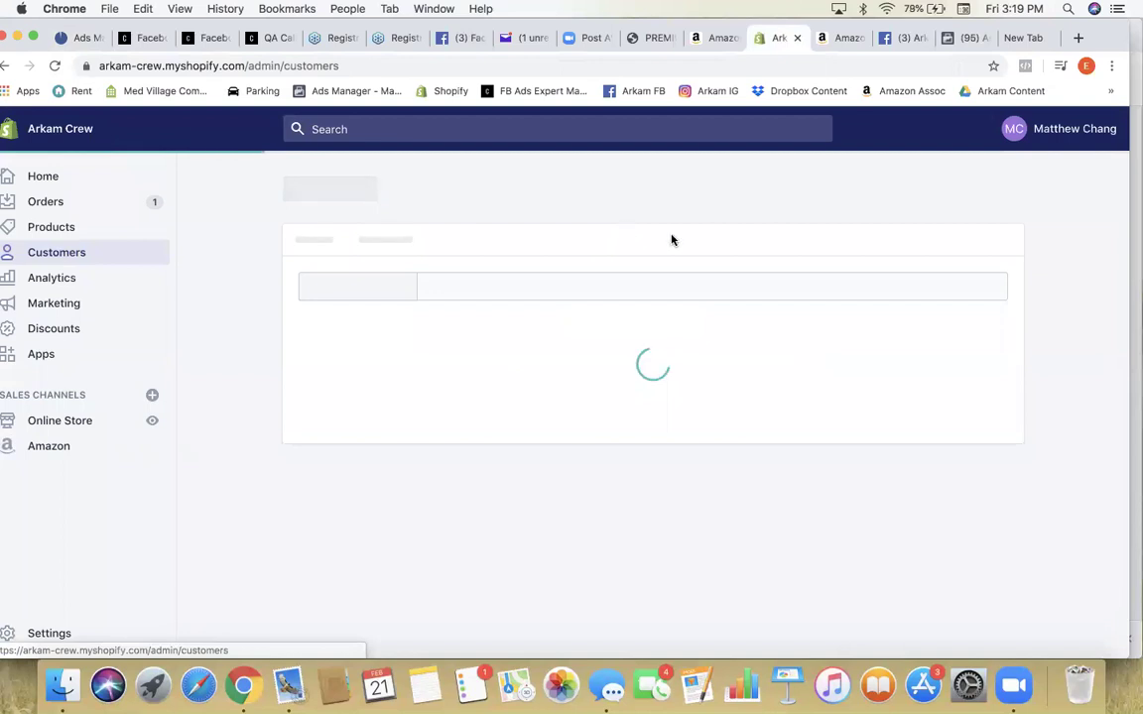
key("super+1")
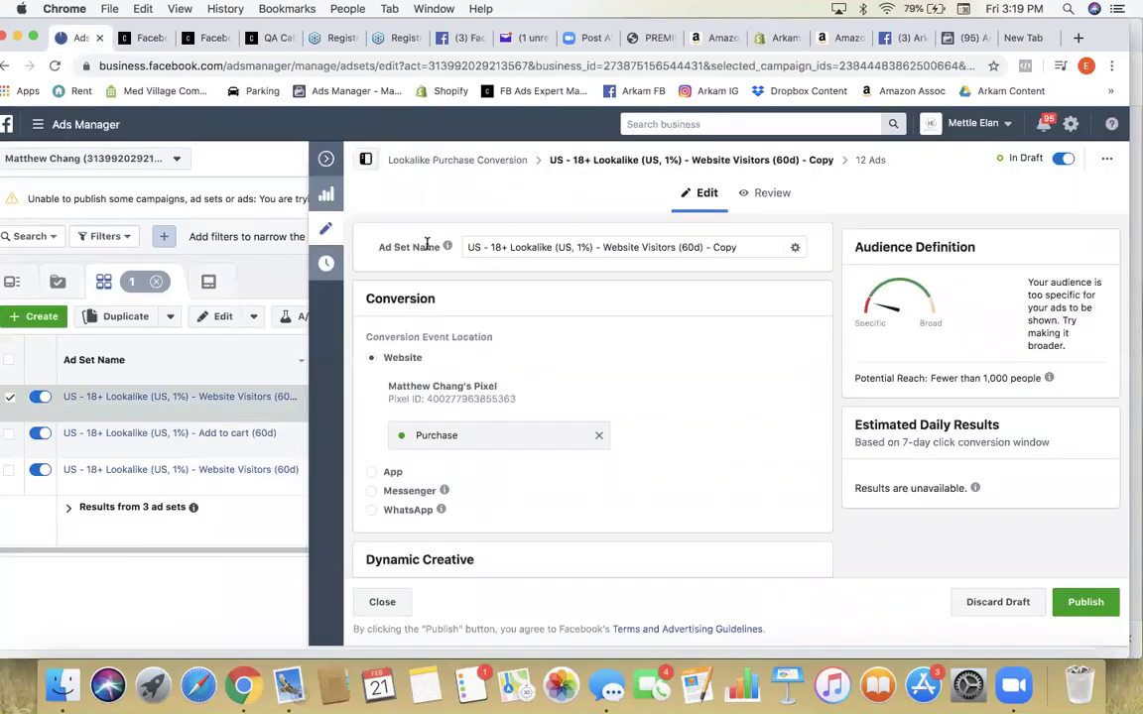
Step: Look through the saved audiences and new-audience options available for the ad set copy's custom audiences
scroll(510, 255, "down", 10)
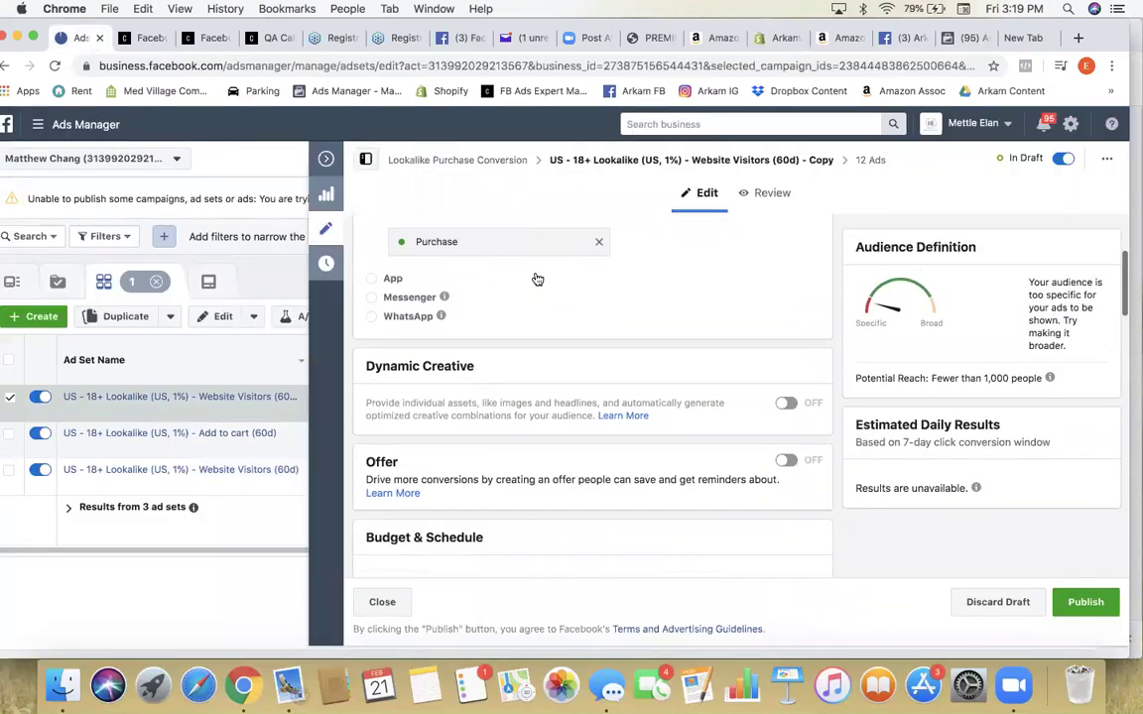
scroll(551, 298, "down", 3)
left_click(549, 315)
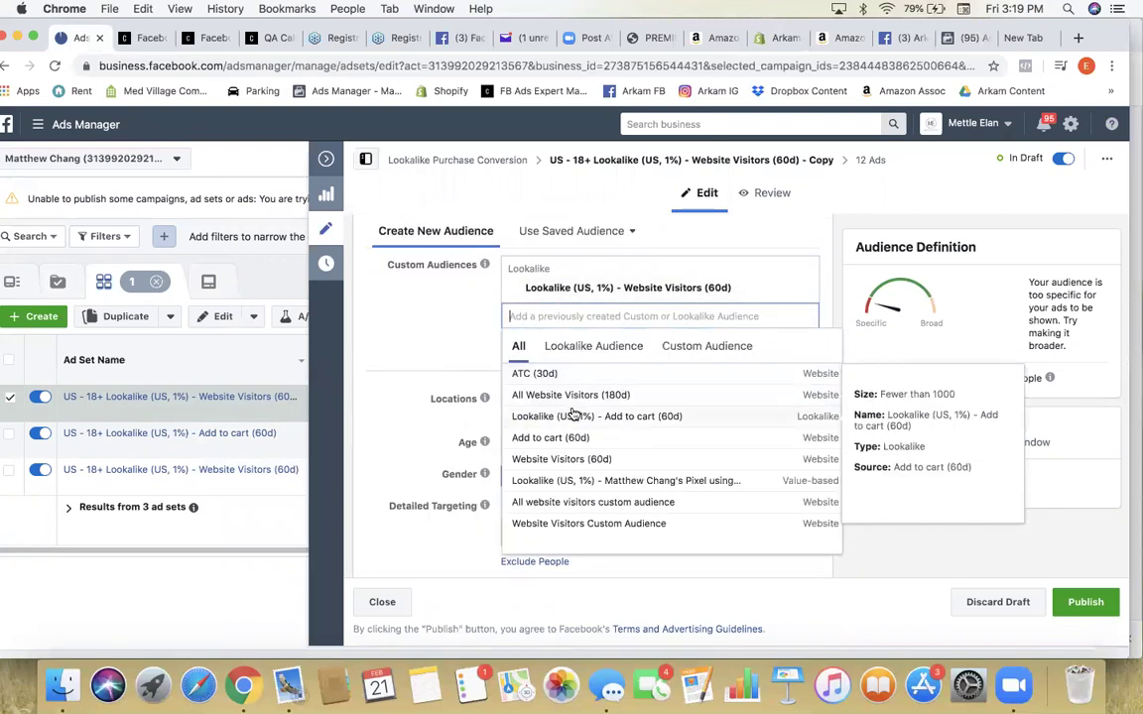
left_click(477, 338)
left_click(594, 342)
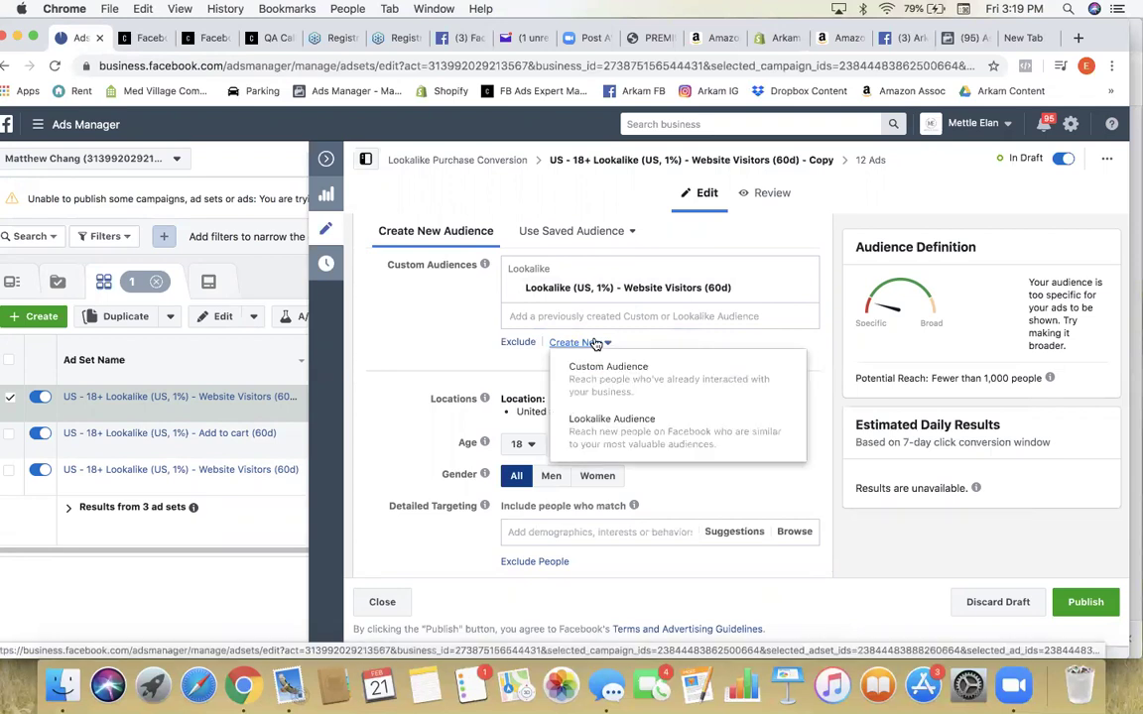
left_click(389, 313)
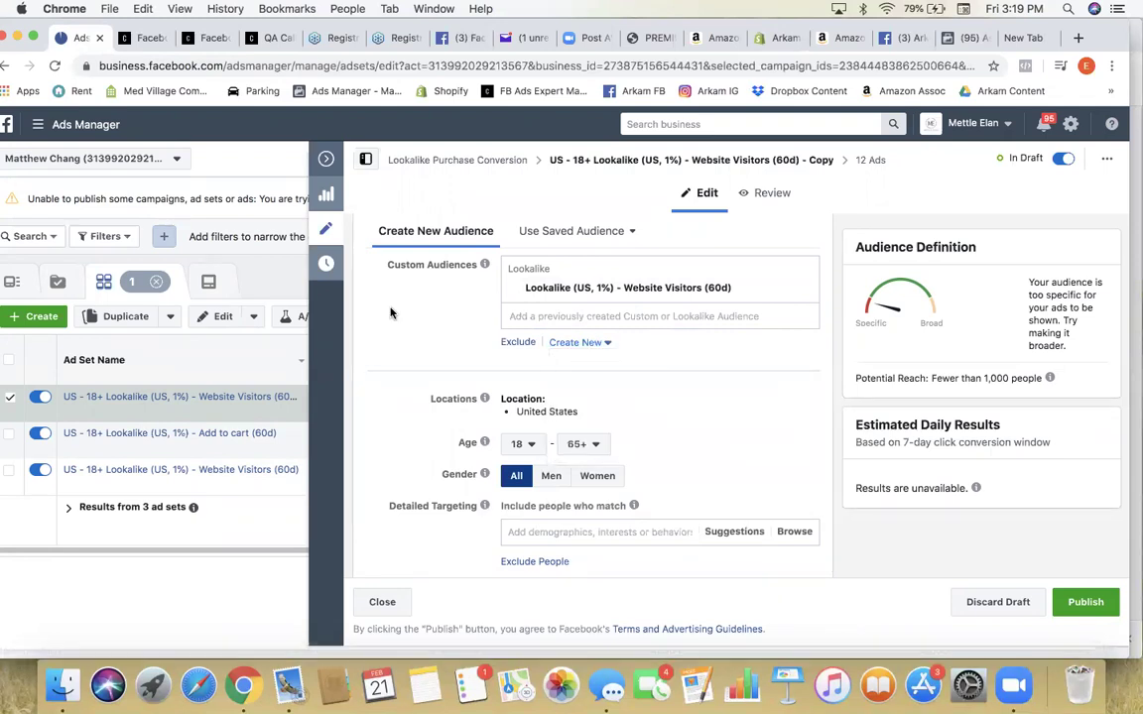
Step: Start a new custom audience from a customer list for the ad set copy, specifying that the list includes customer value
left_click(556, 342)
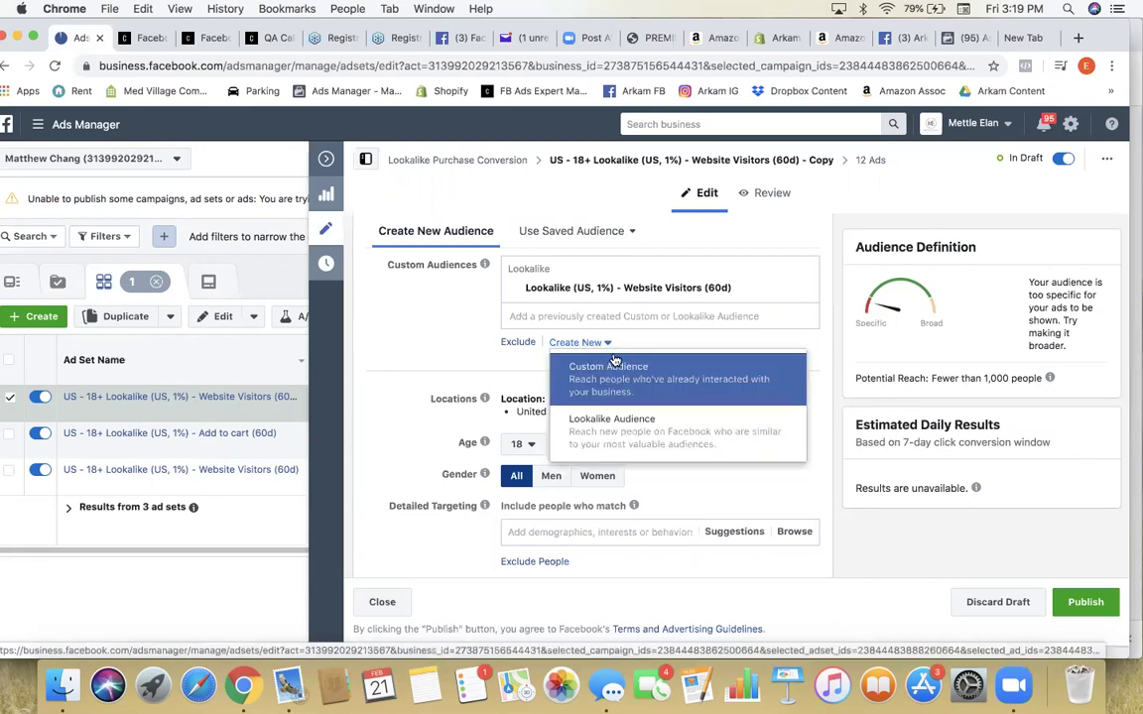
left_click(571, 369)
left_click(466, 245)
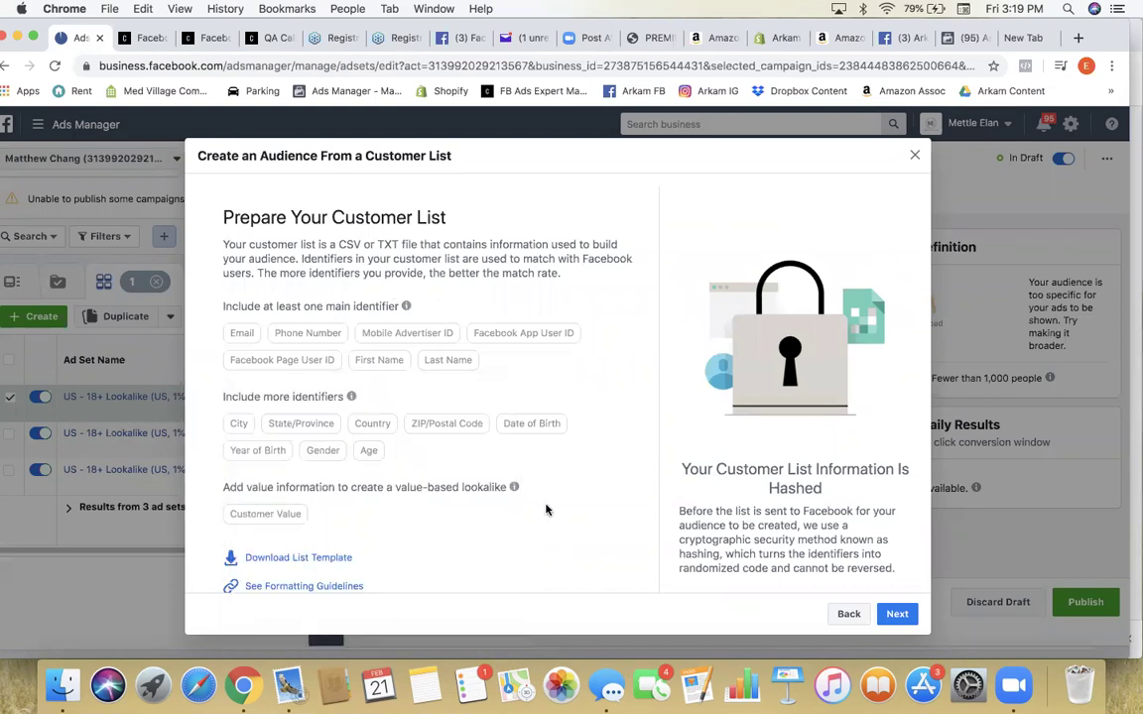
scroll(545, 509, "down", 2)
left_click(895, 612)
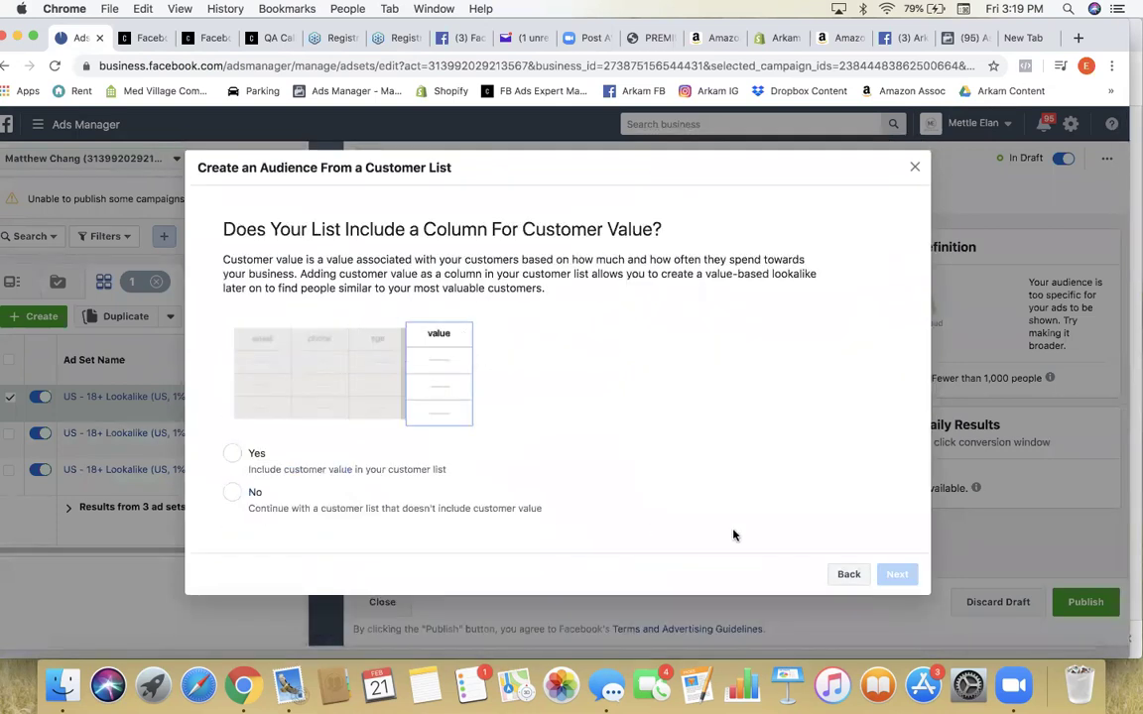
left_click(238, 458)
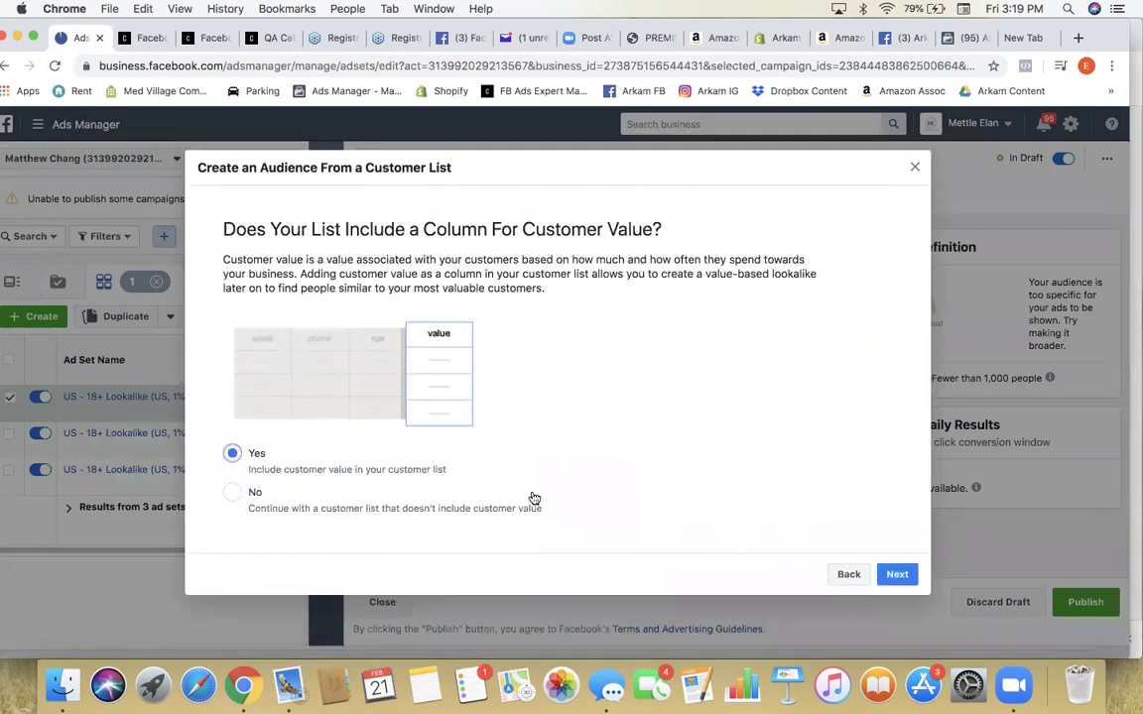
left_click(910, 576)
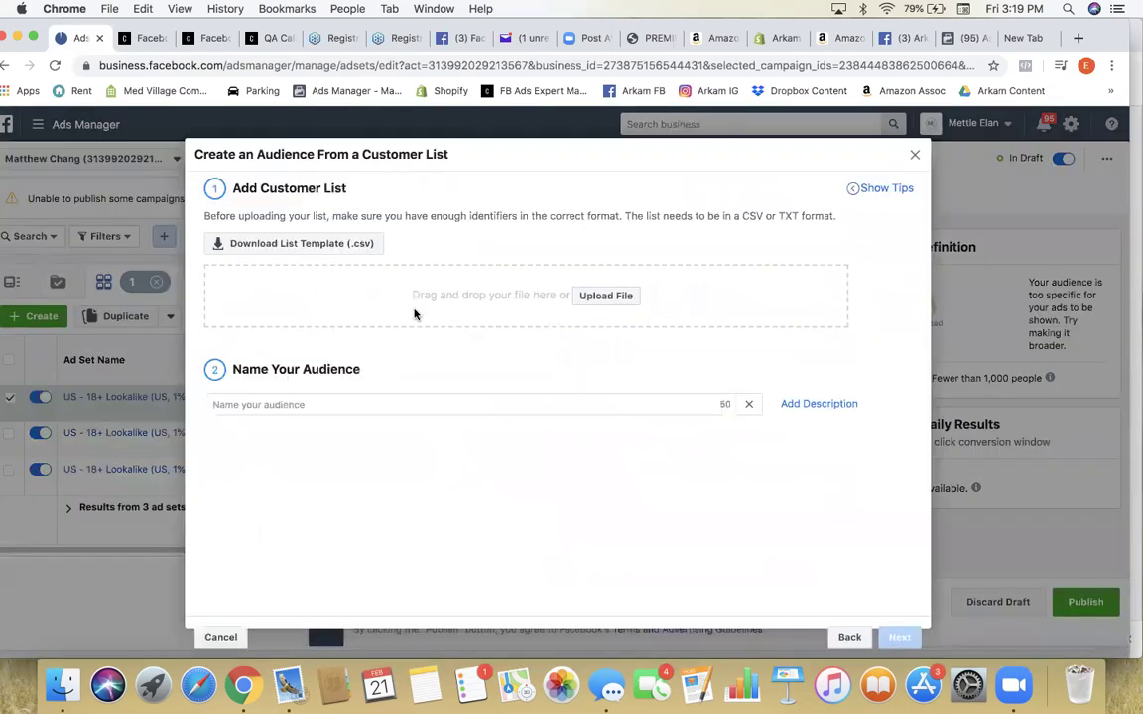
Step: Try to find a customer list file to upload in the Documents and Downloads folders
left_click(600, 298)
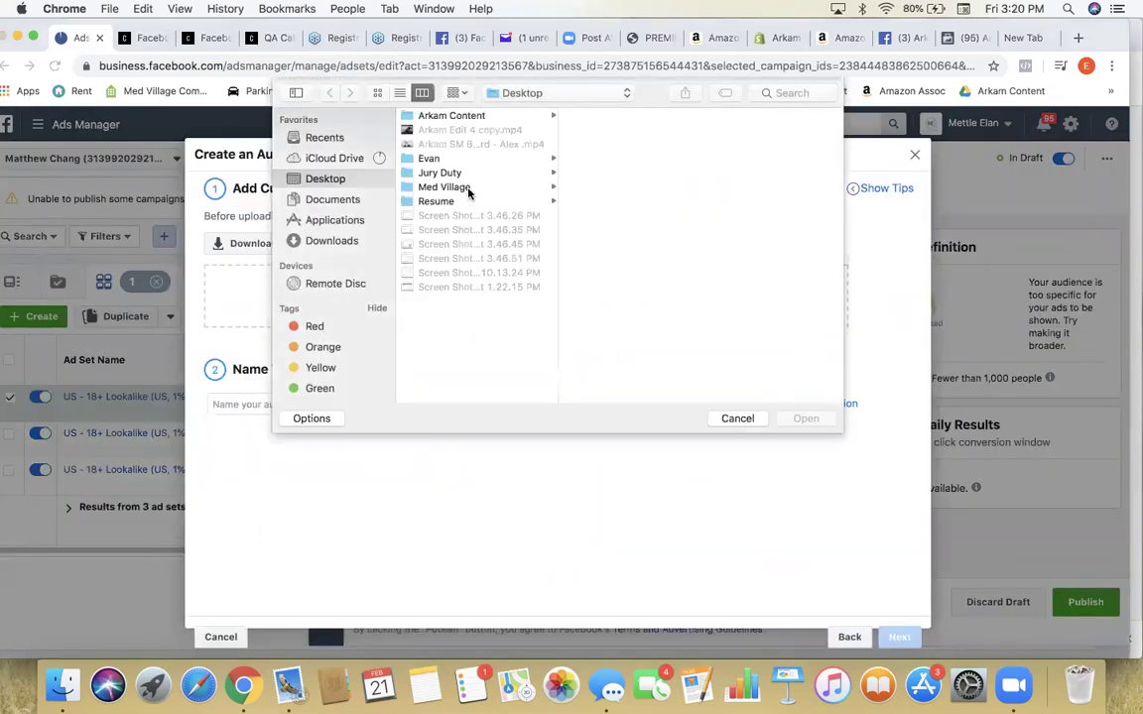
left_click(337, 200)
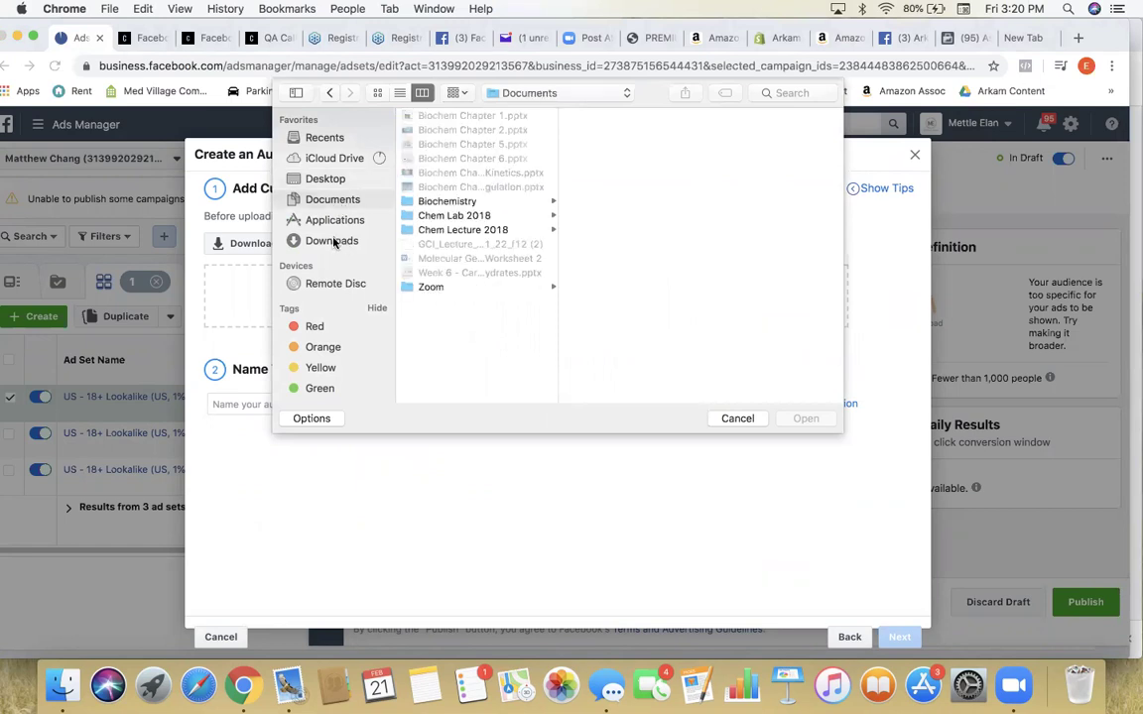
left_click(333, 242)
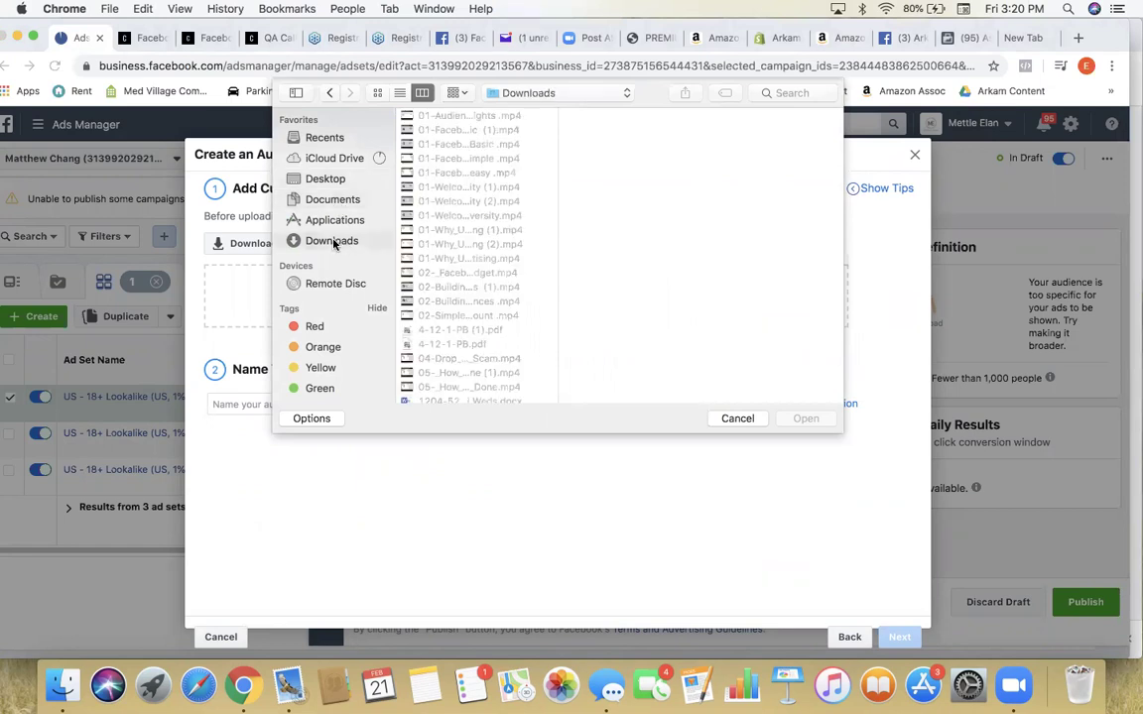
left_click(733, 418)
Step: Switch to the Shopify store admin and export all customers as a CSV for Excel, Numbers, or other spreadsheet programs
left_click(778, 38)
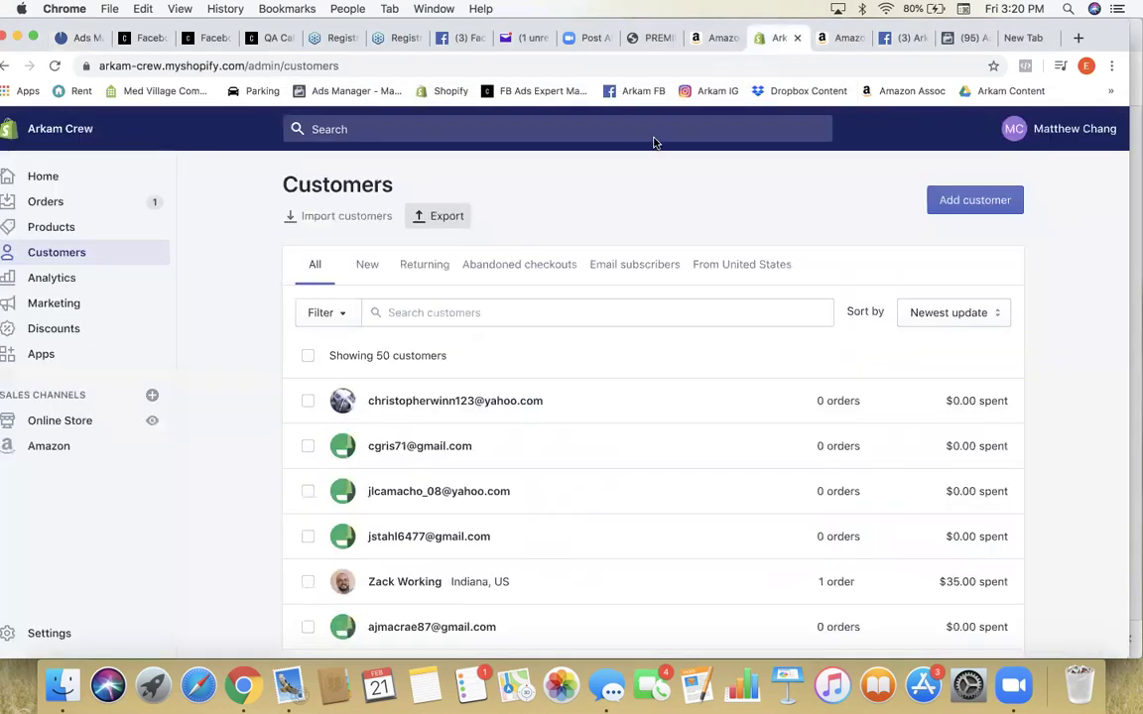
left_click(431, 224)
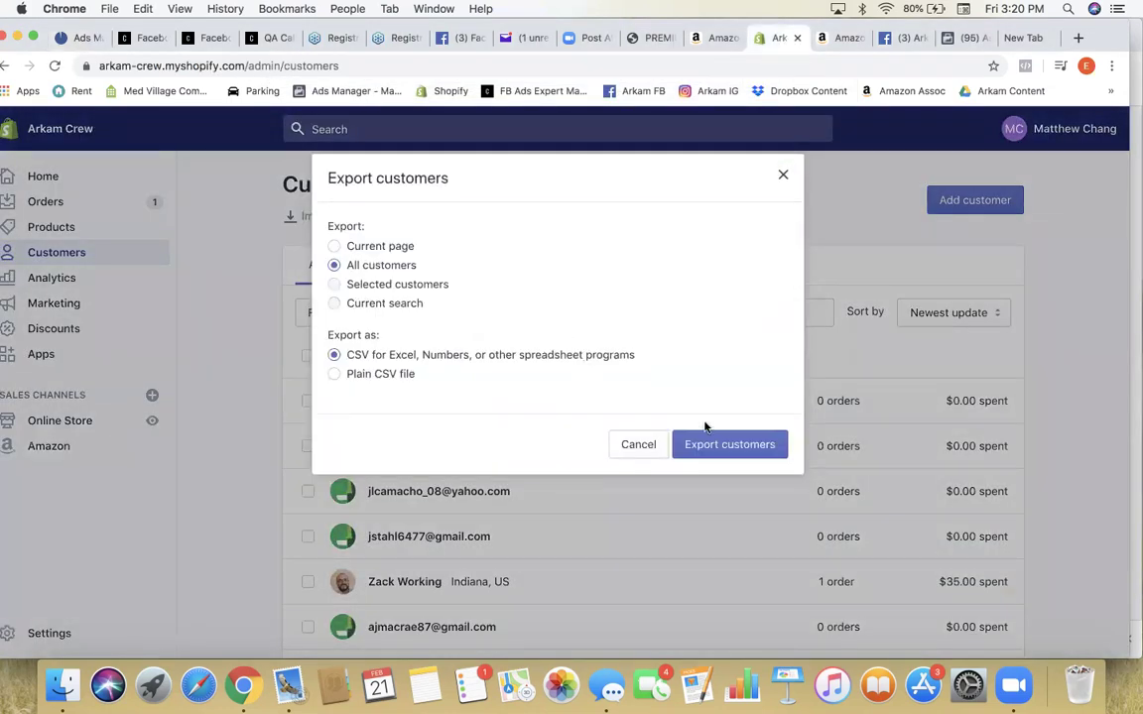
left_click(732, 448)
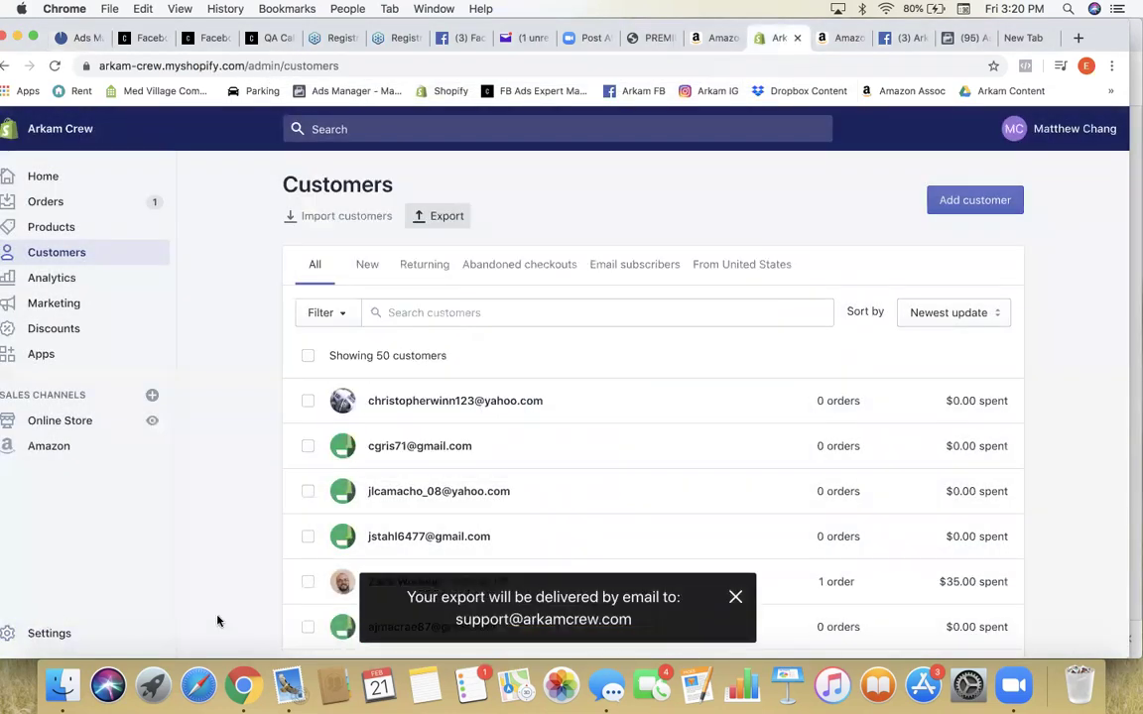
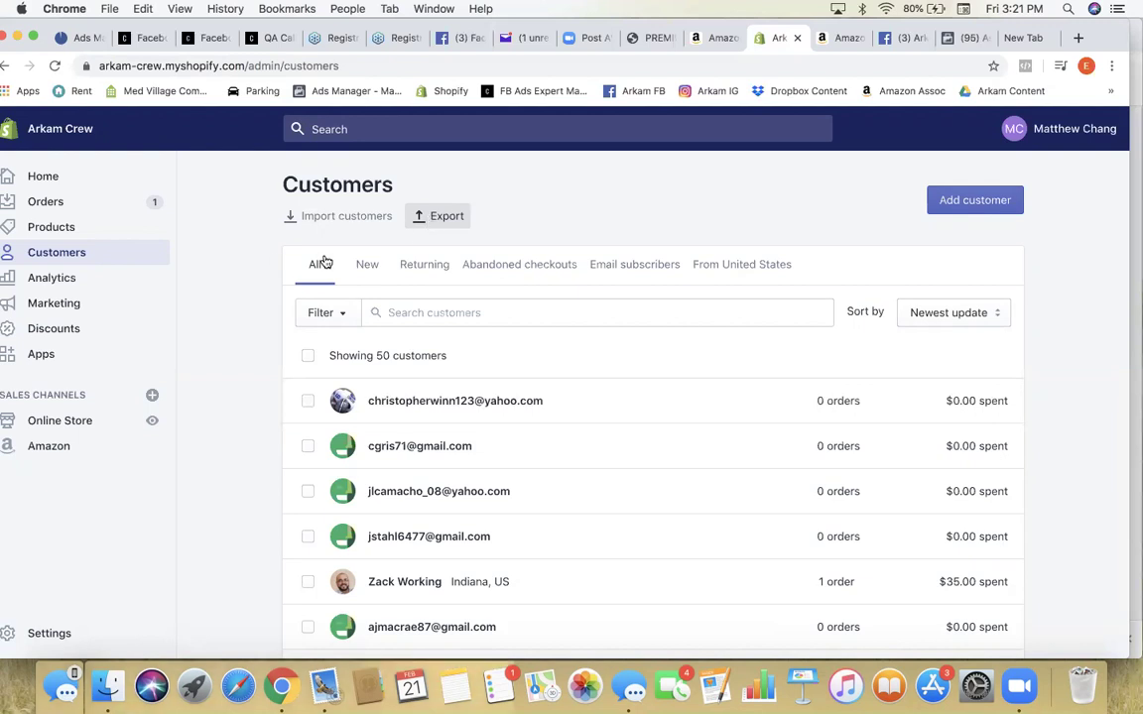
Step: Return to Ads Manager, abandon the customer list audience, and rename the ad set copy "US - 18+ Customer List"
left_click(72, 40)
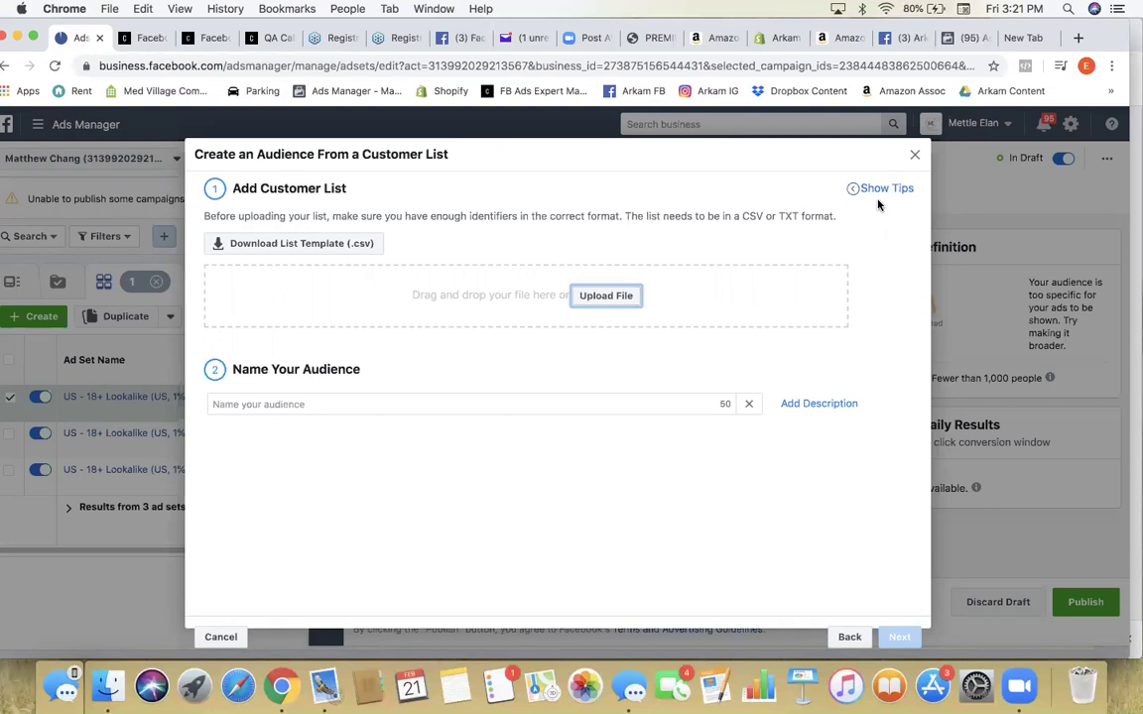
left_click(914, 158)
scroll(570, 220, "up", 5)
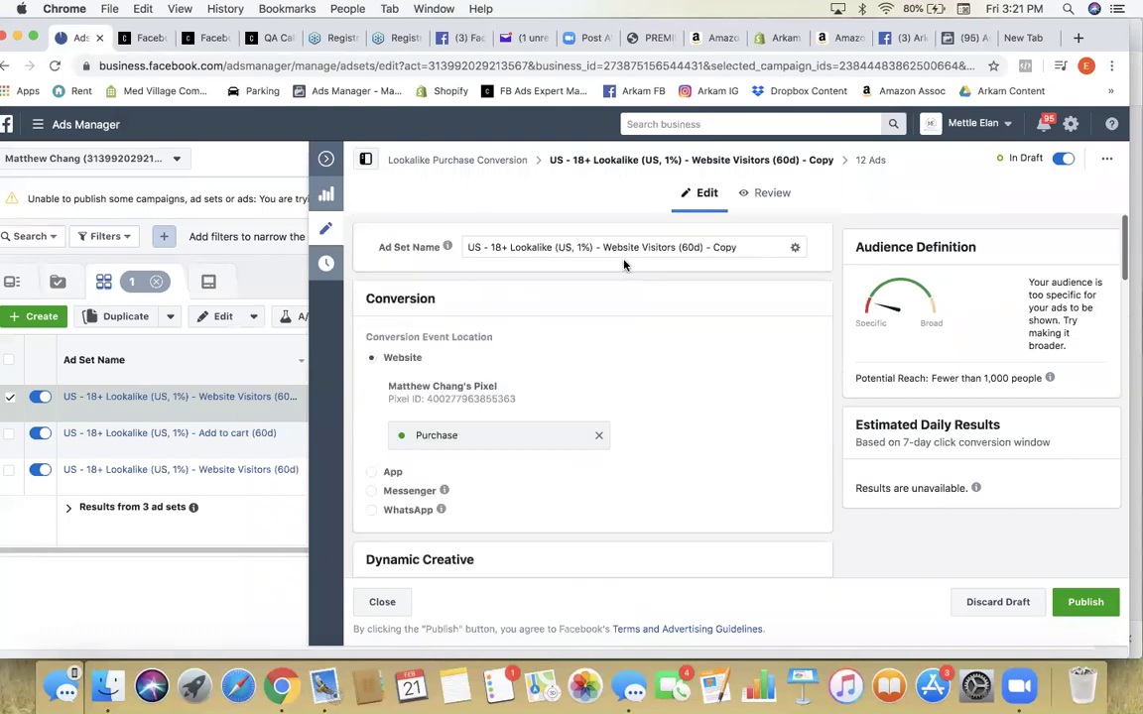
left_click_drag(737, 247, 510, 247)
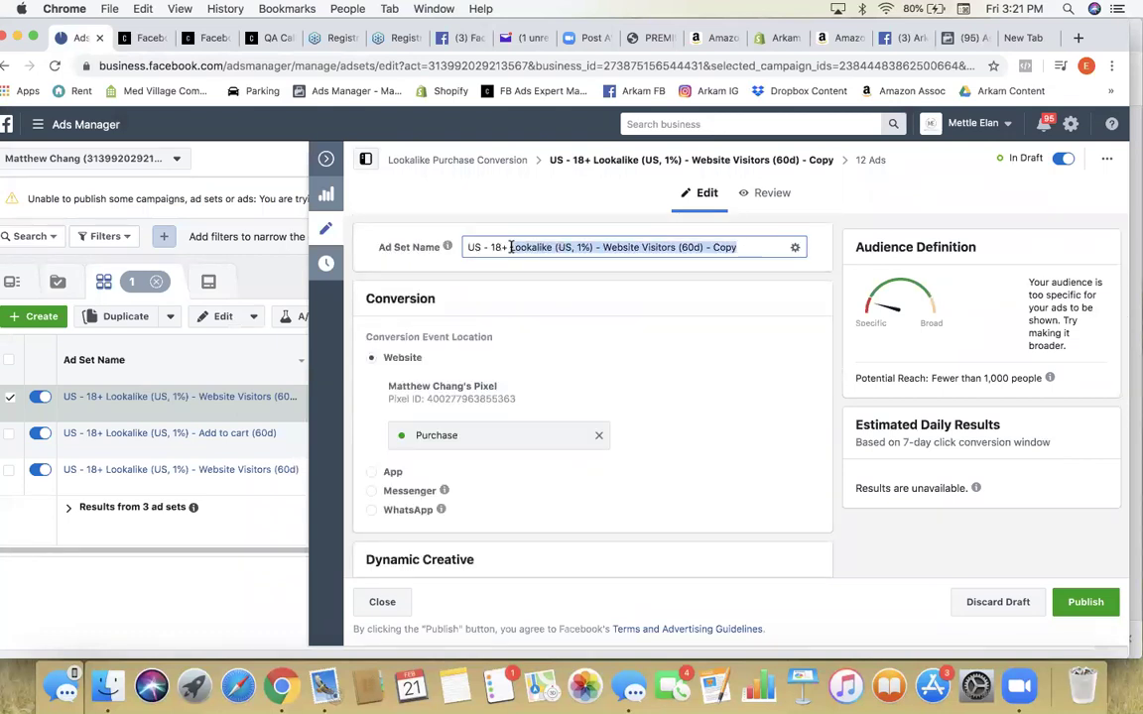
type("Customer List")
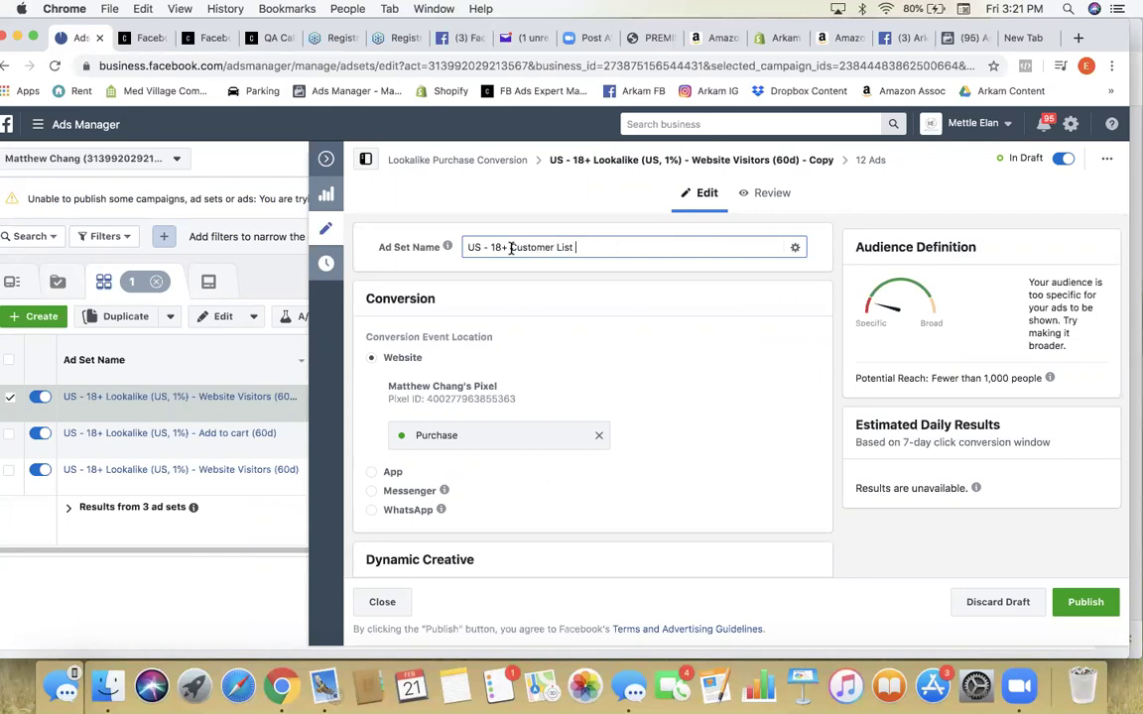
Step: Remove the Lookalike (US, 1%) - Website Visitors (60d) audience from the Customer List ad set
scroll(625, 327, "down", 10)
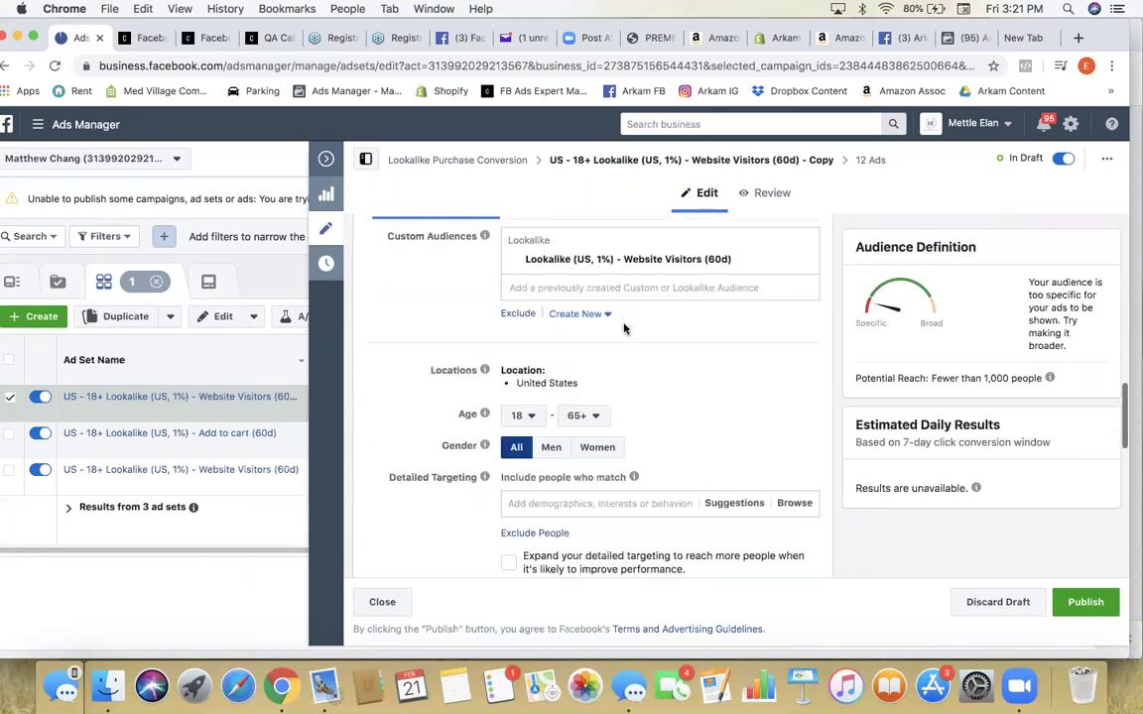
left_click(805, 260)
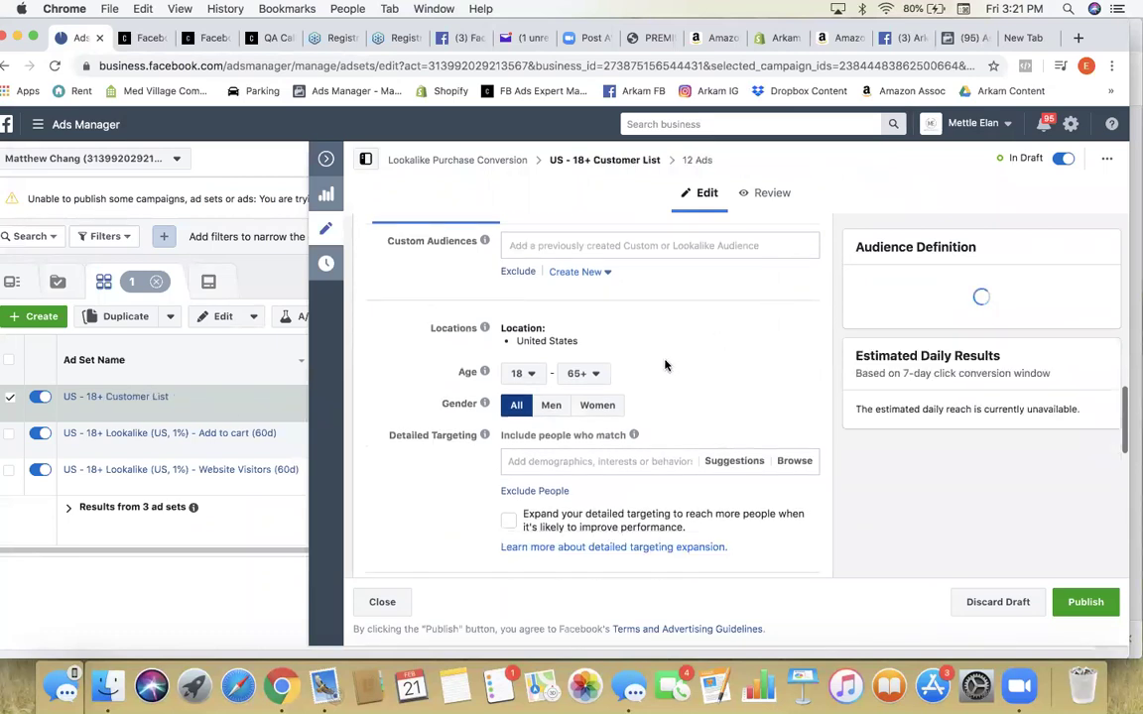
Step: Rename the Customer List draft ad set "US - 18+ Lookalike 1% Customer List" and close the editor
scroll(667, 366, "down", 3)
scroll(668, 366, "down", 10)
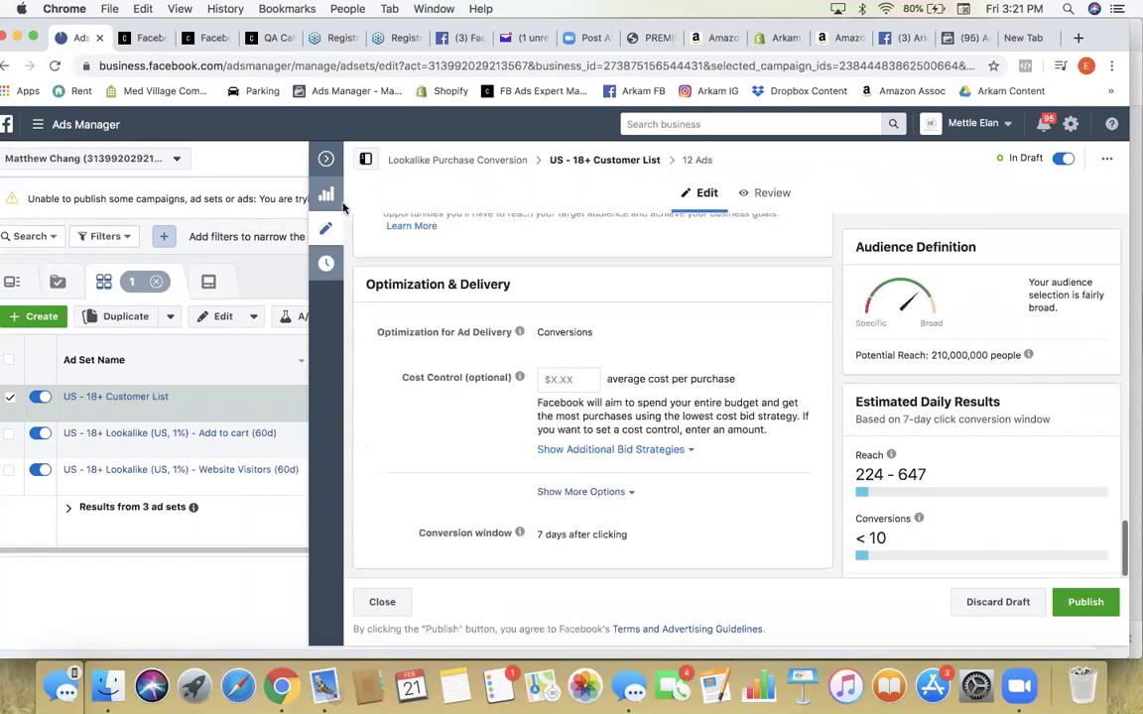
left_click(325, 162)
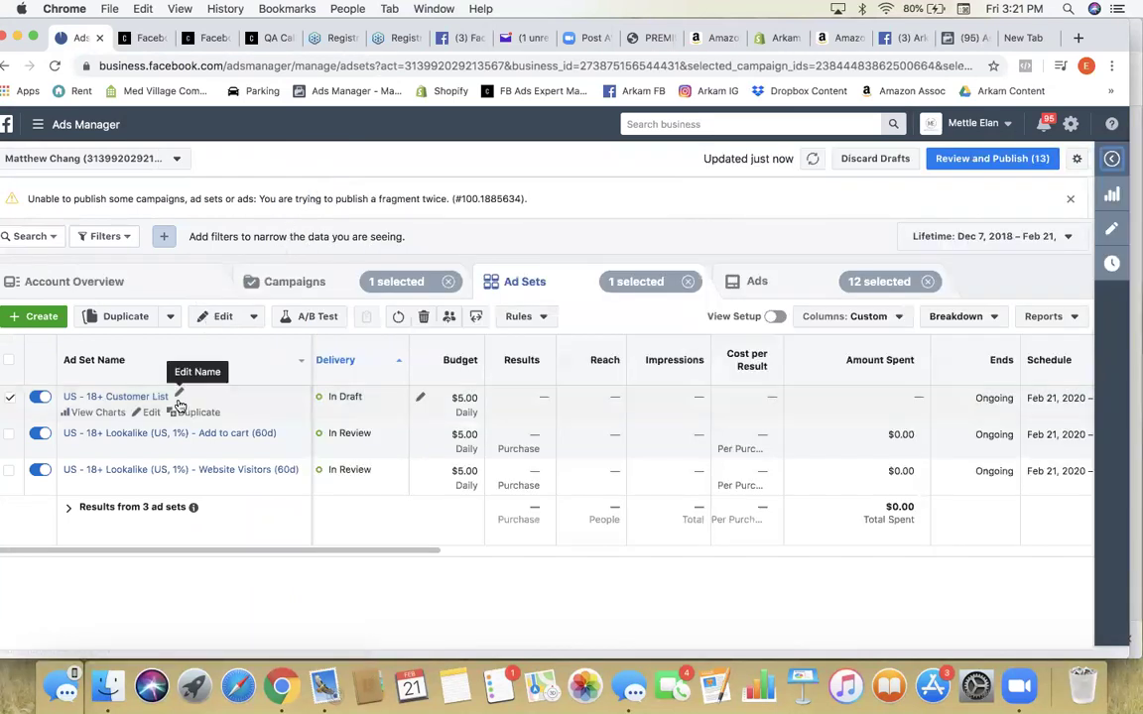
left_click(149, 412)
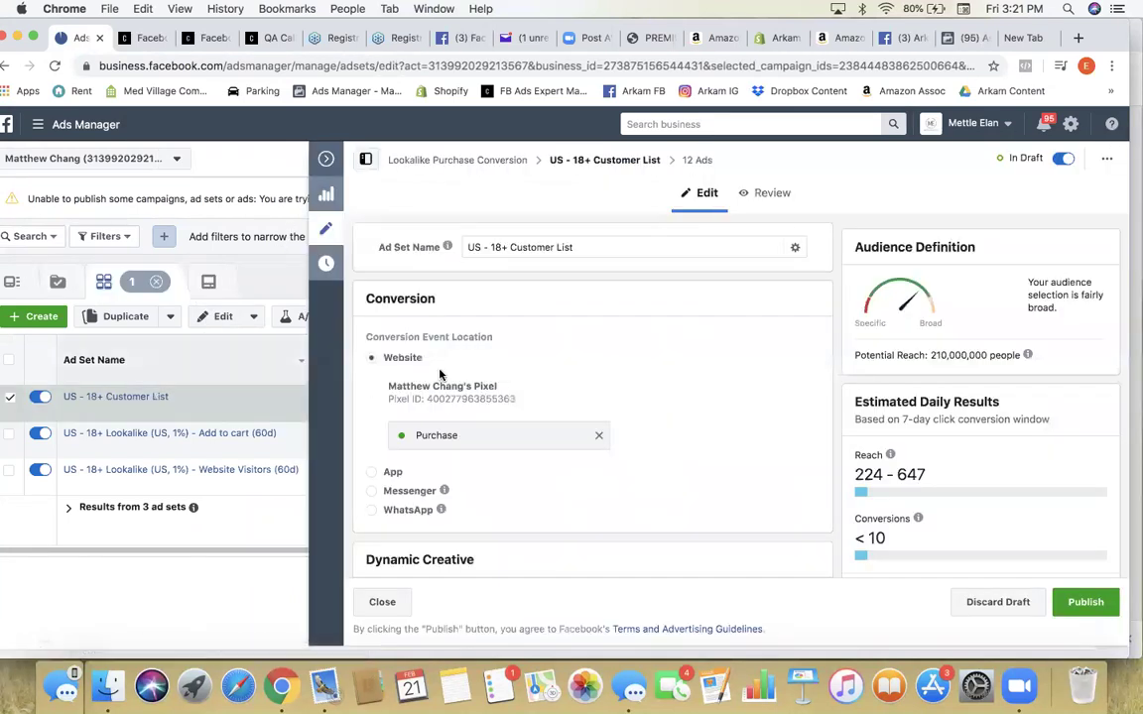
left_click(509, 247)
type("Lookalike ")
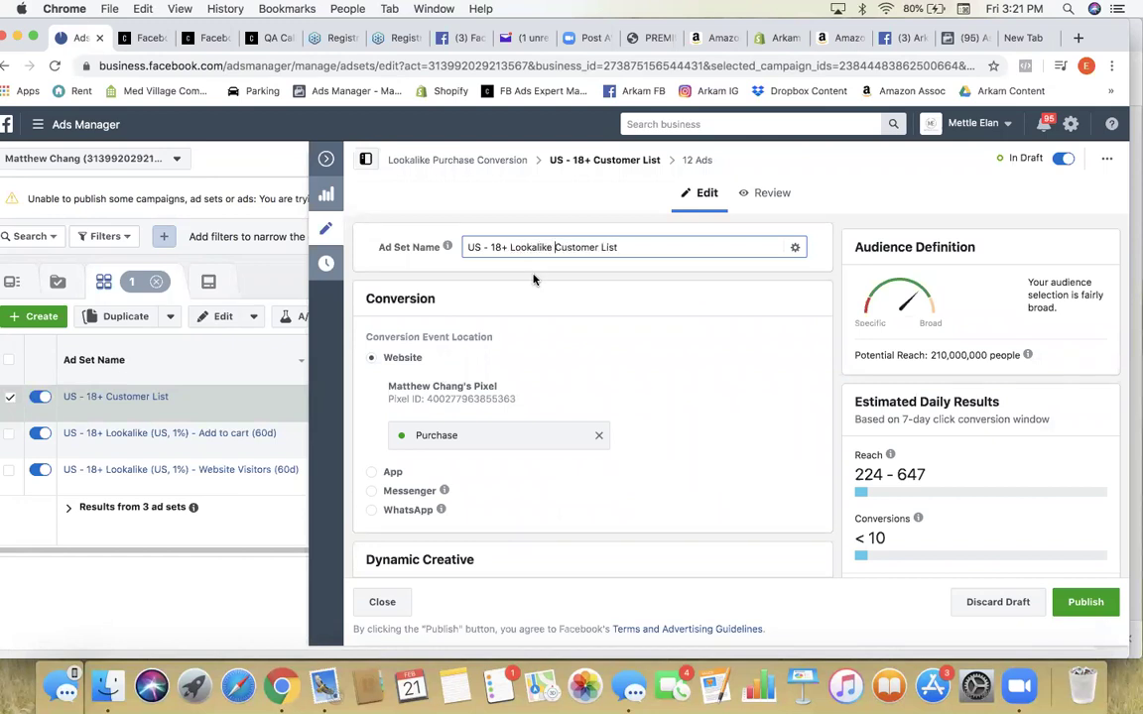
type("1%")
left_click(325, 159)
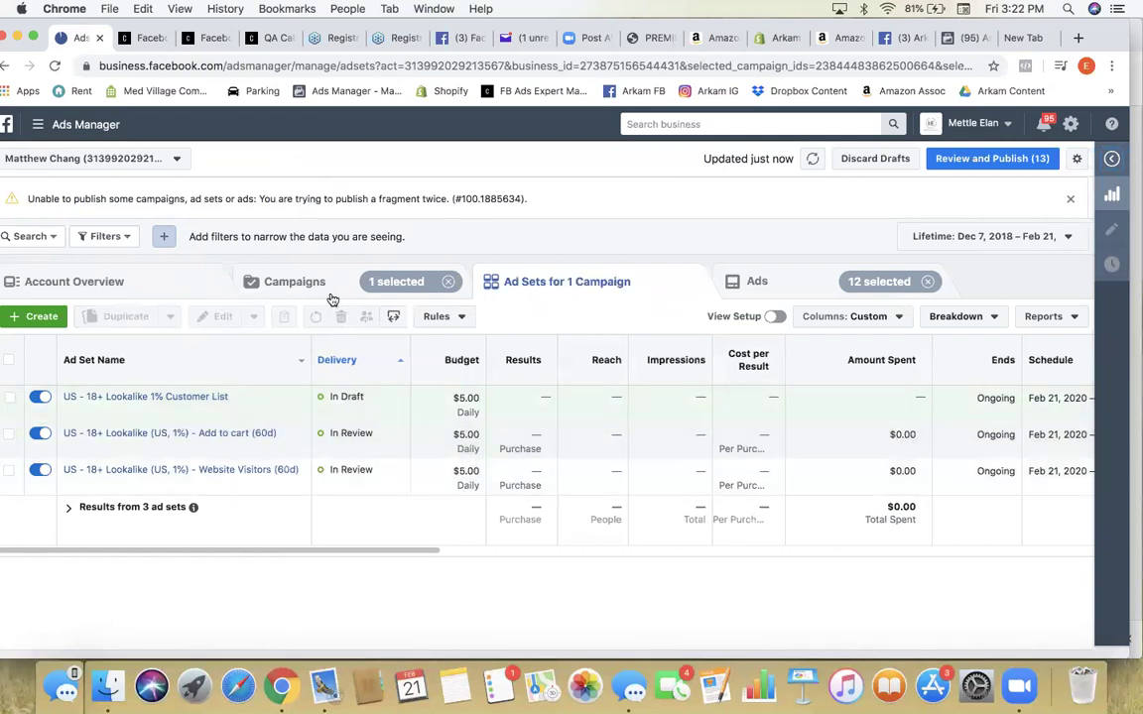
Step: Review the ad sets in the Lookalike Purchase Conversion campaign and the ads inside the Lookalike 1% Customer List ad set
left_click(377, 285)
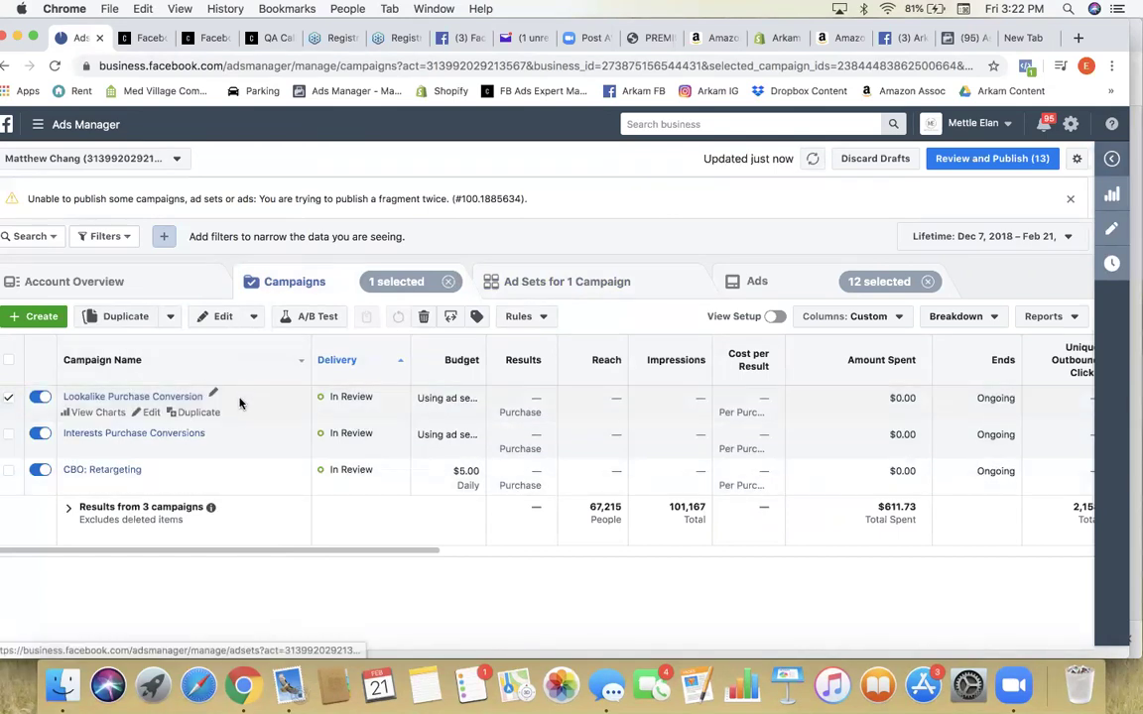
left_click(599, 281)
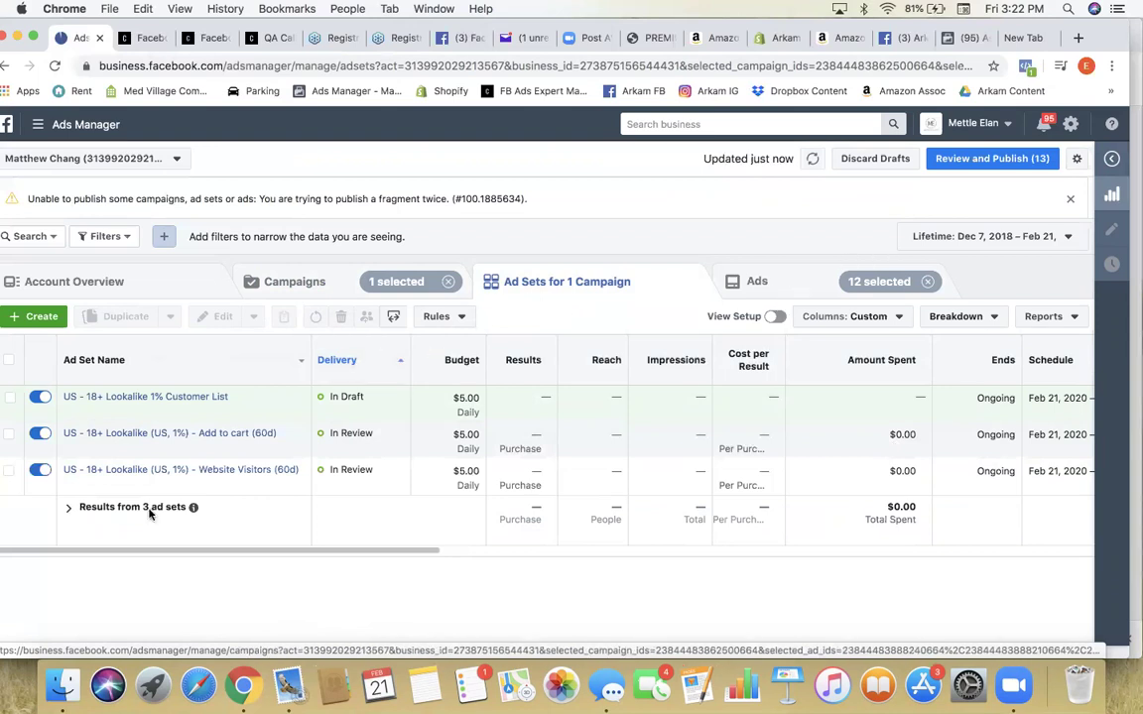
mouse_move(210, 402)
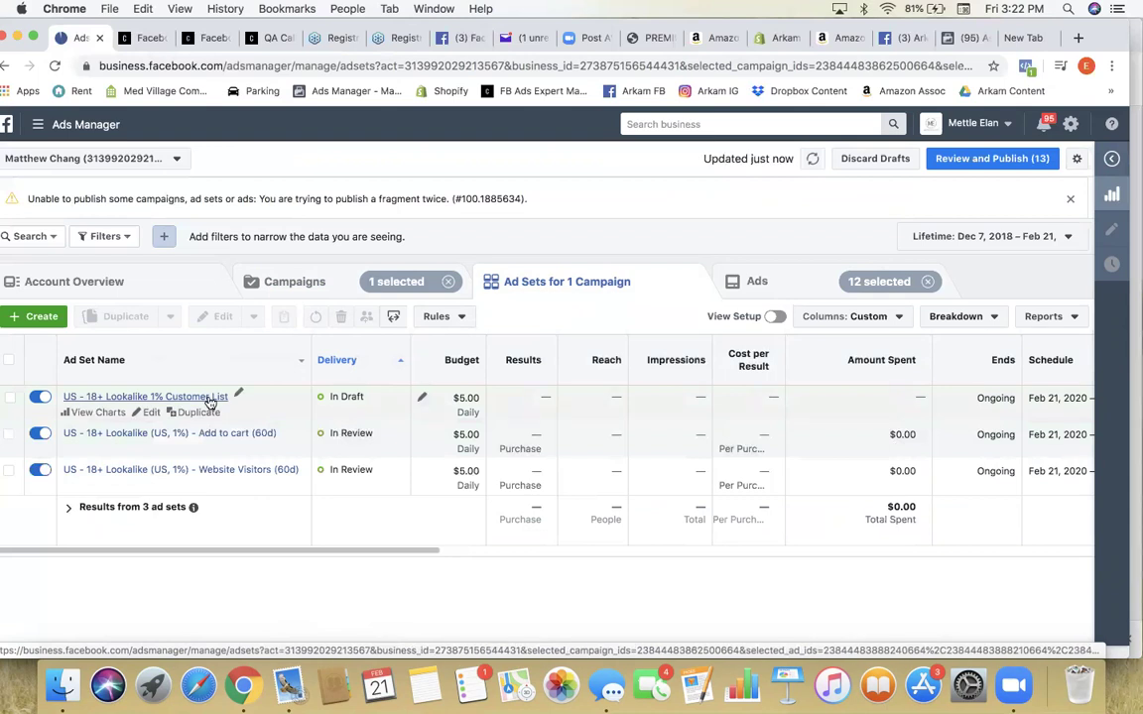
left_click(211, 398)
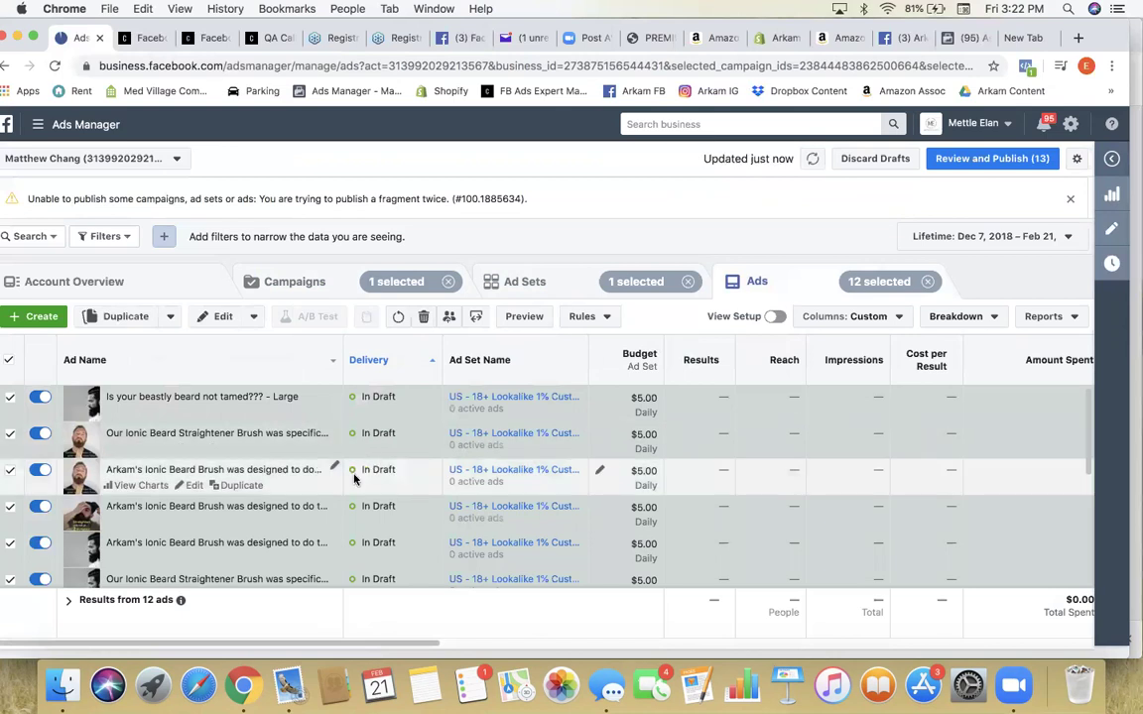
scroll(470, 454, "down", 3)
scroll(470, 453, "down", 2)
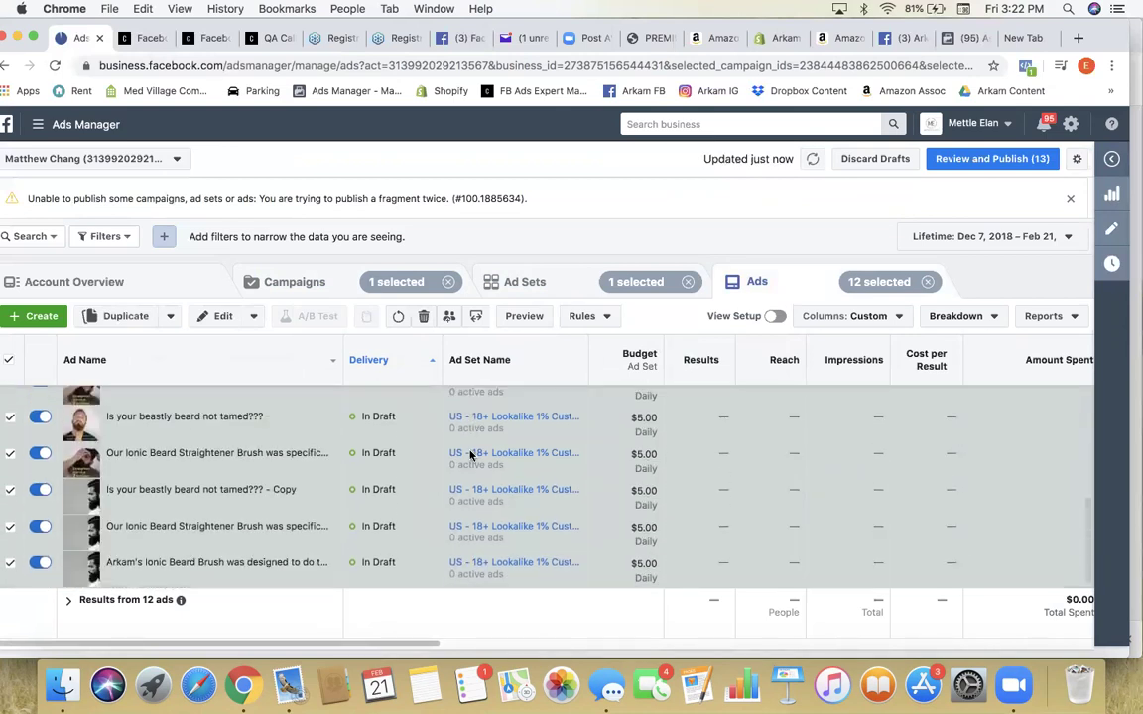
scroll(470, 454, "up", 5)
scroll(476, 416, "right", 1)
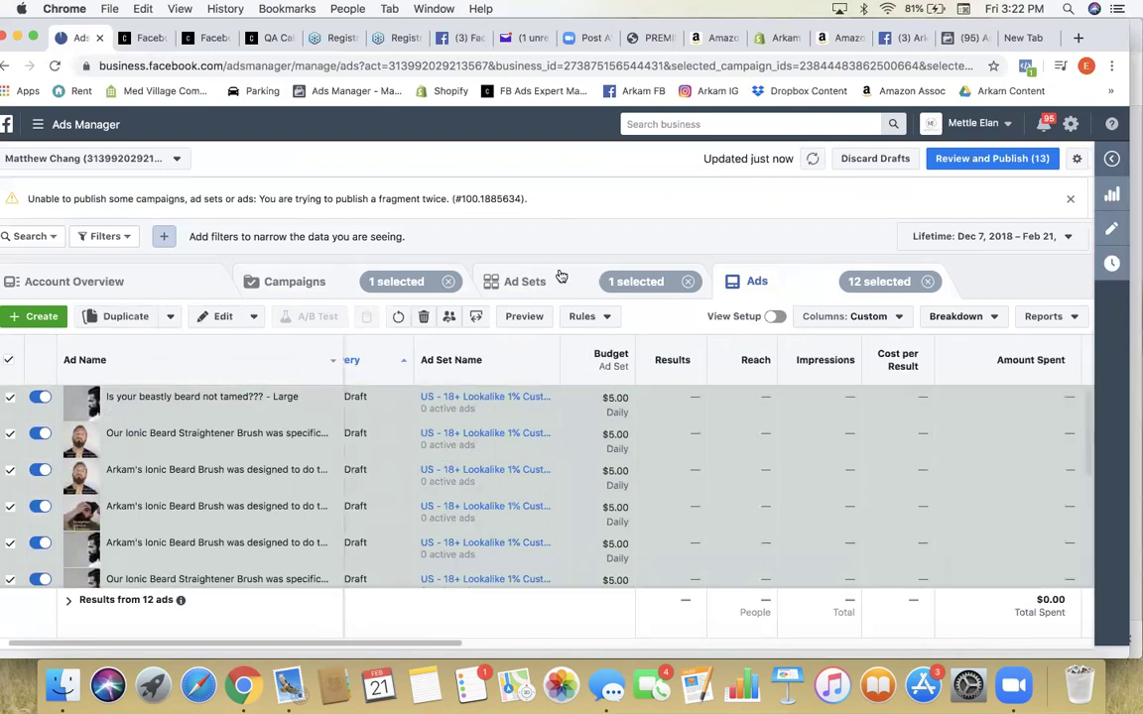
left_click(559, 280)
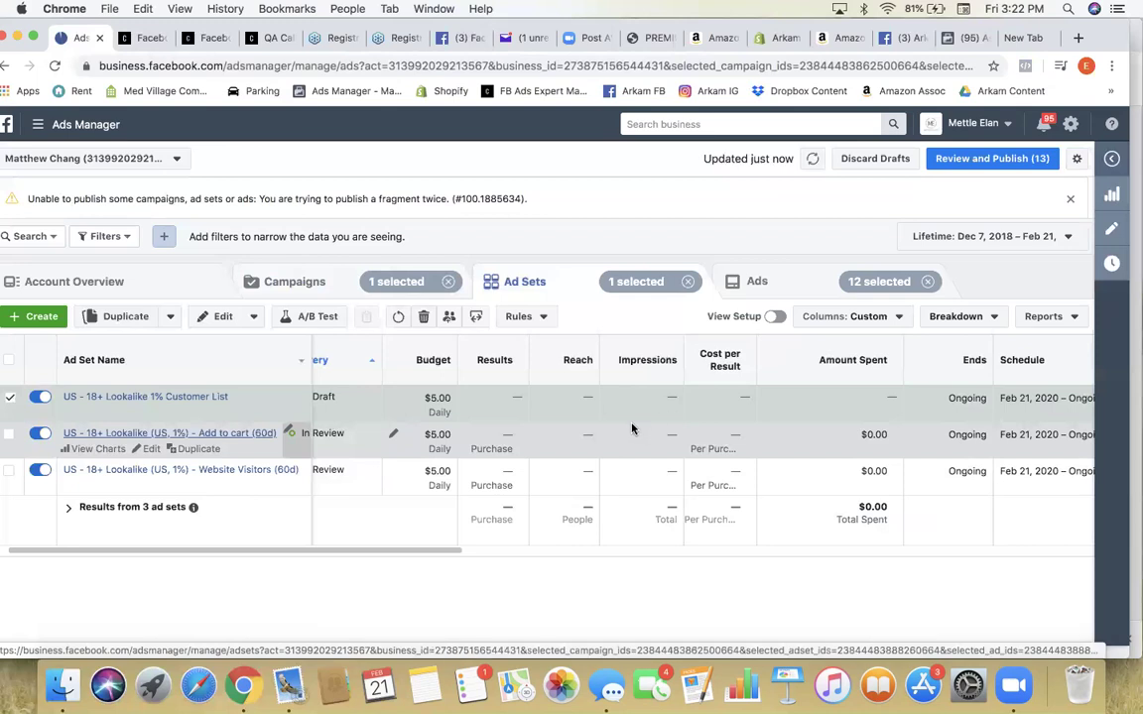
left_click(145, 396)
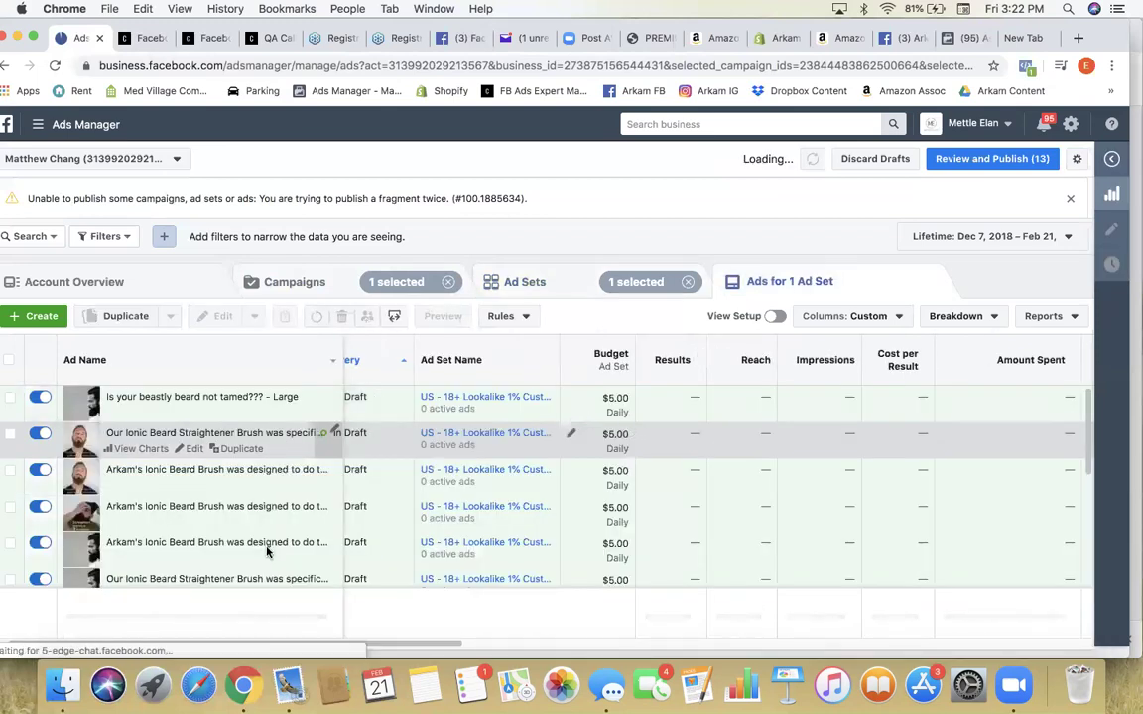
scroll(320, 447, "down", 5)
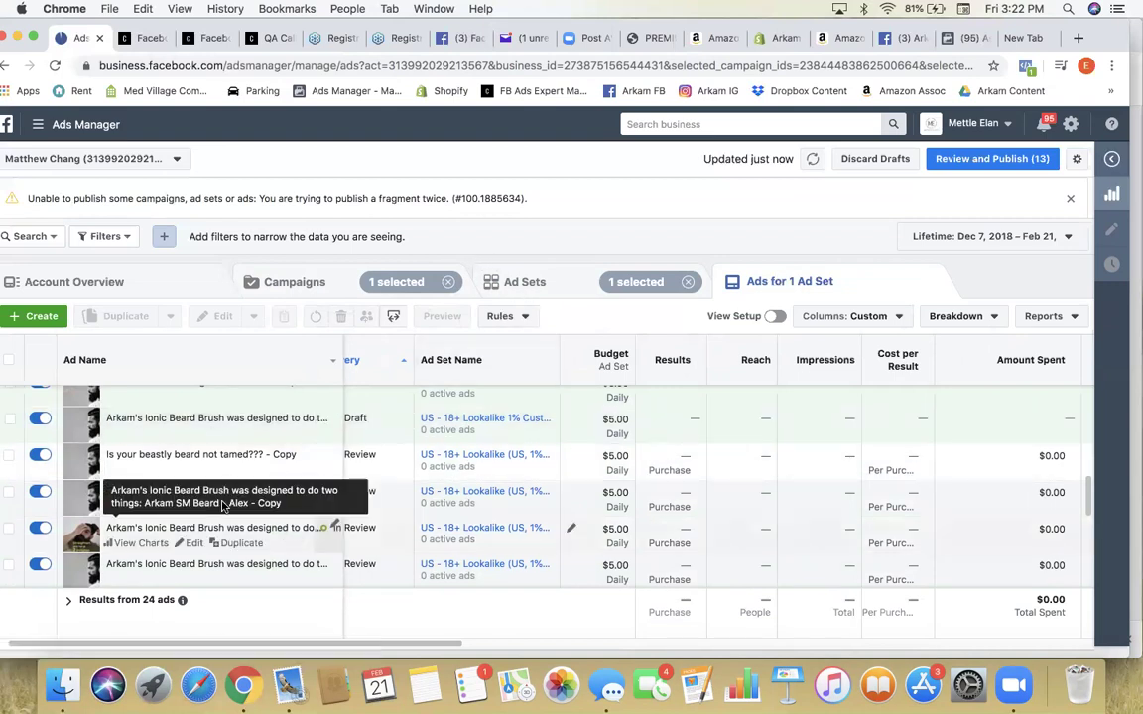
scroll(332, 485, "up", 3)
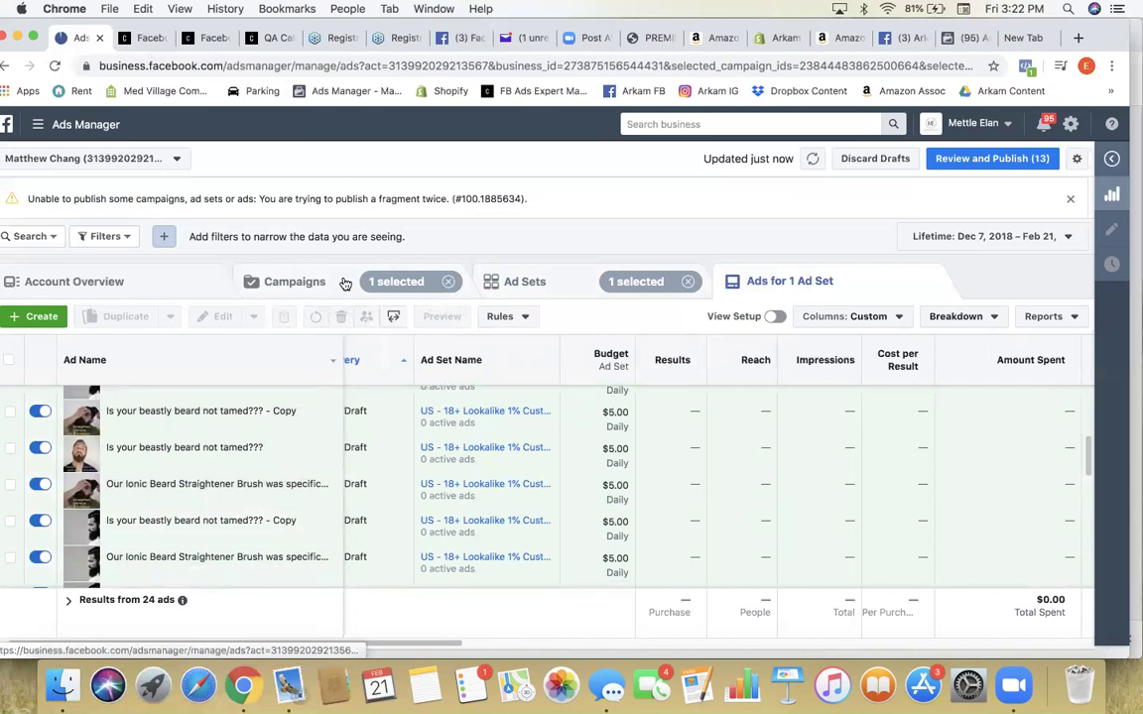
Step: Return to the campaign list and clear the ad set selection
left_click(327, 285)
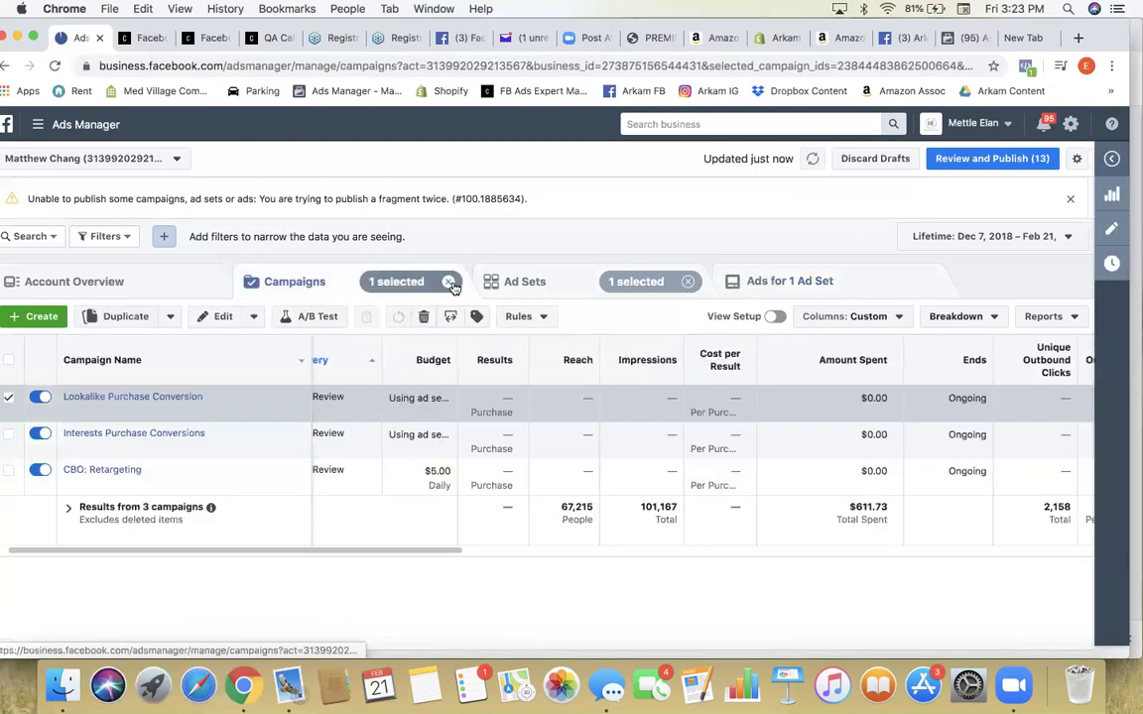
left_click(686, 283)
scroll(370, 438, "left", 2)
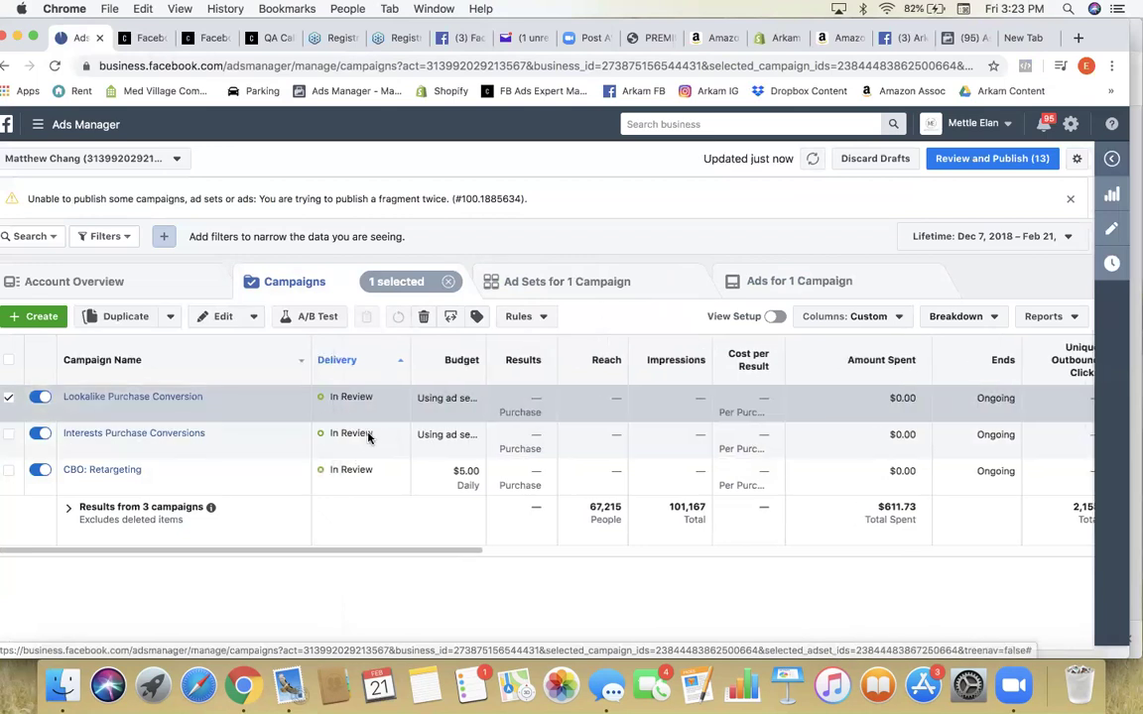
Step: Open Creative Reporting in the account overview and set the date range to Today
left_click(54, 286)
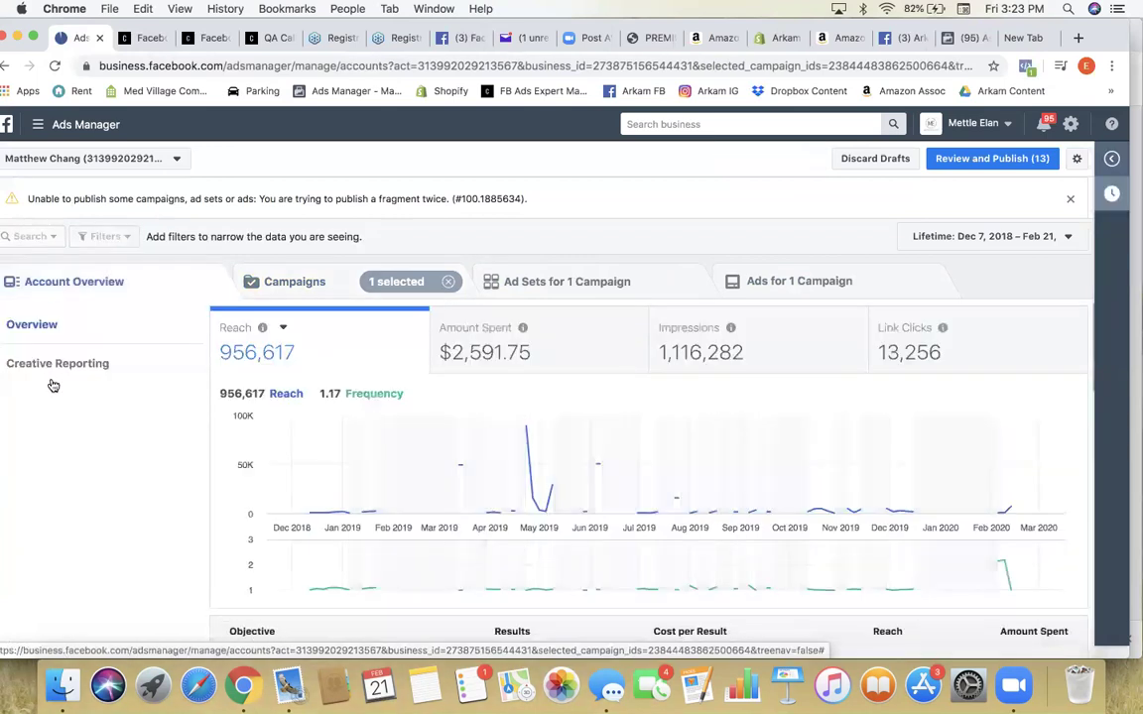
left_click(47, 367)
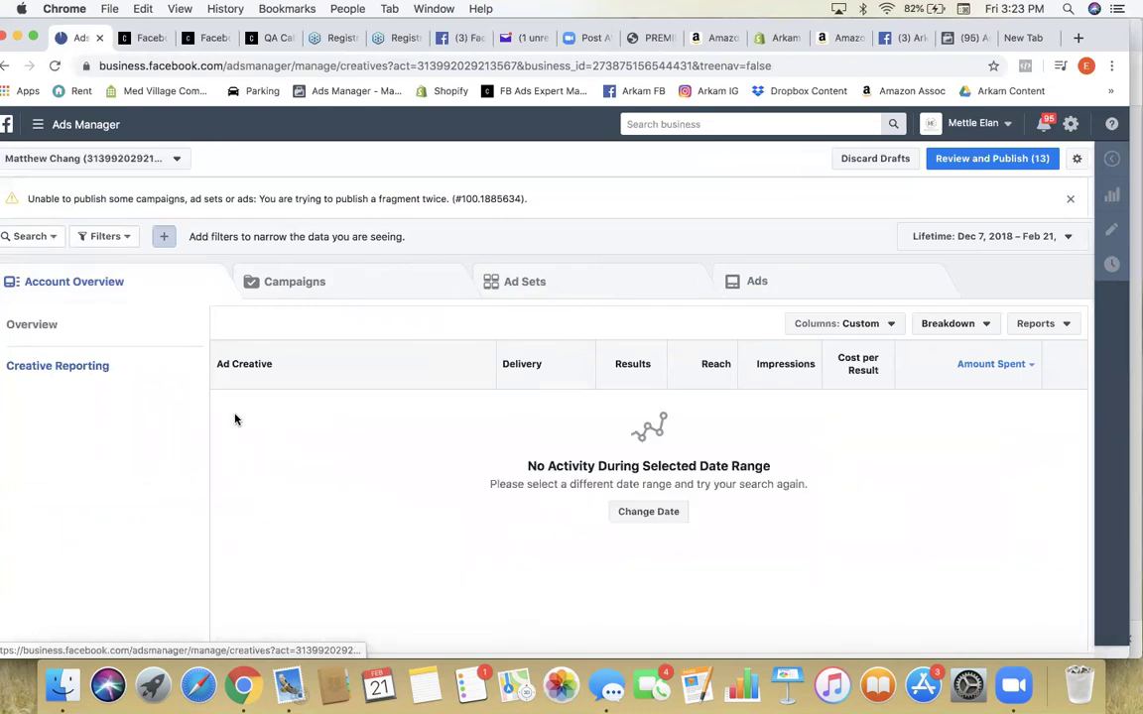
left_click(936, 238)
left_click(1009, 319)
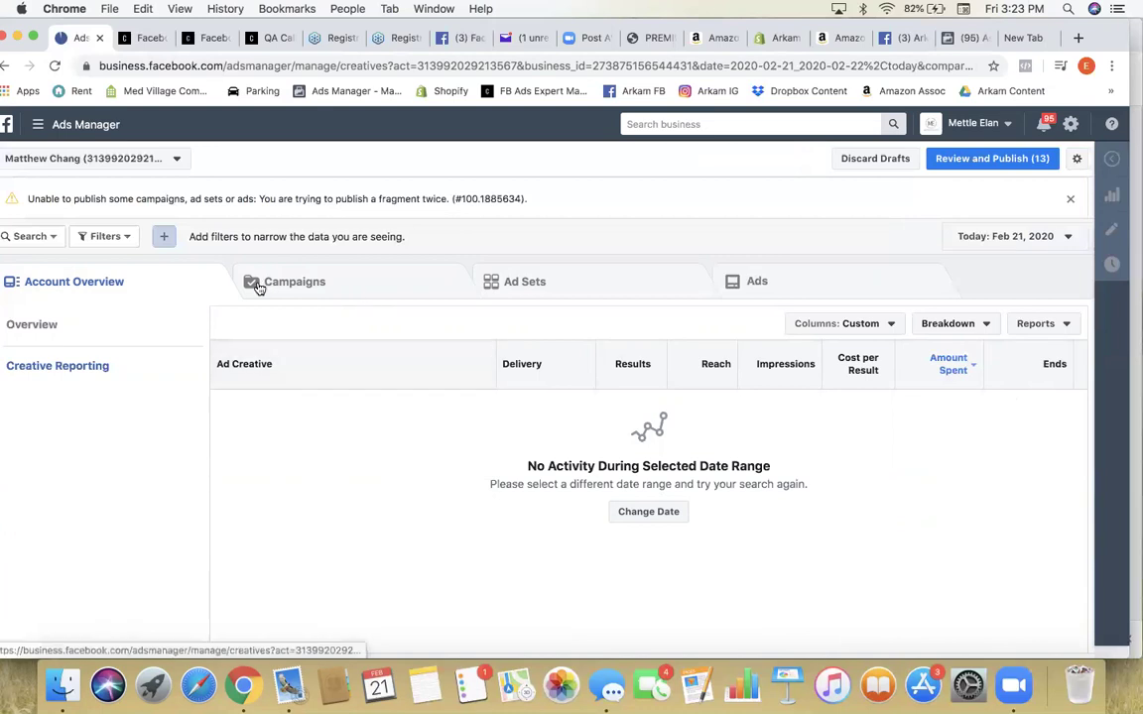
Step: Return to the campaign list and apply the Daily Metrics column preset
left_click(56, 329)
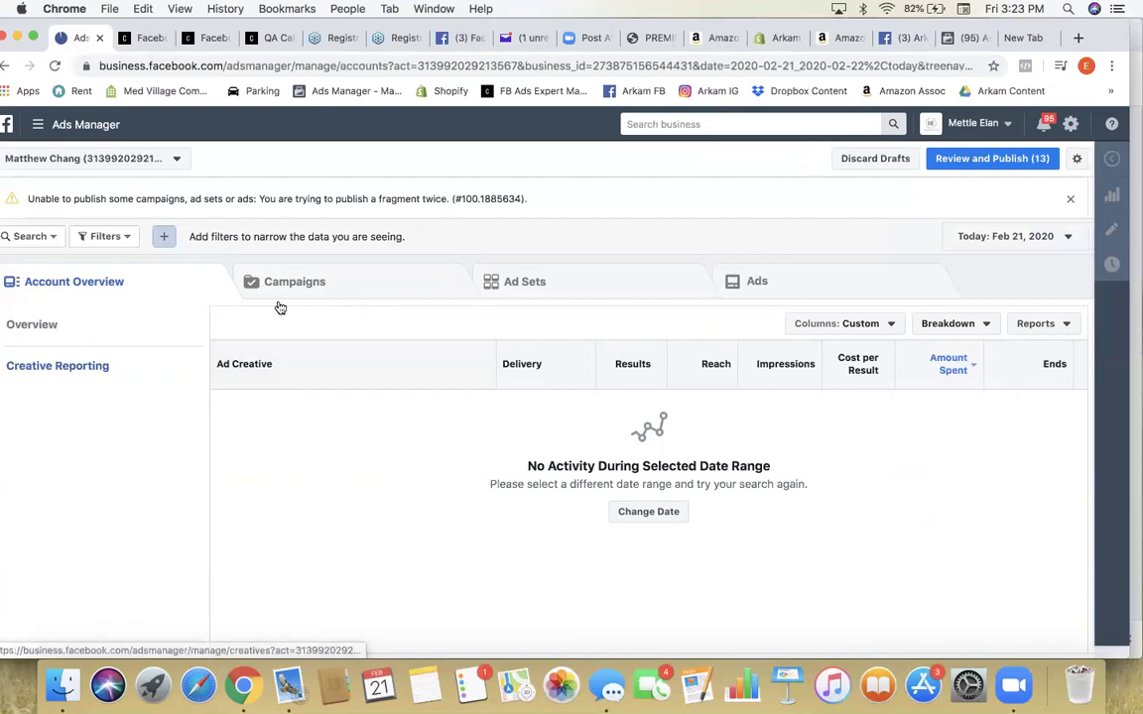
left_click(325, 297)
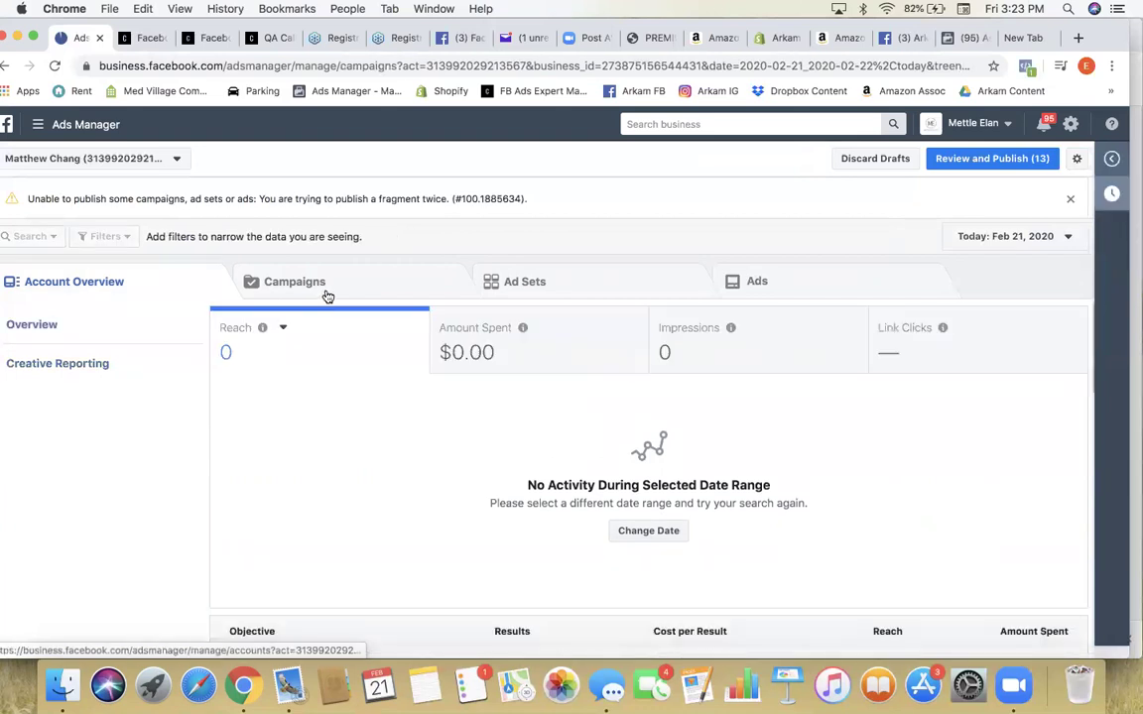
left_click(838, 320)
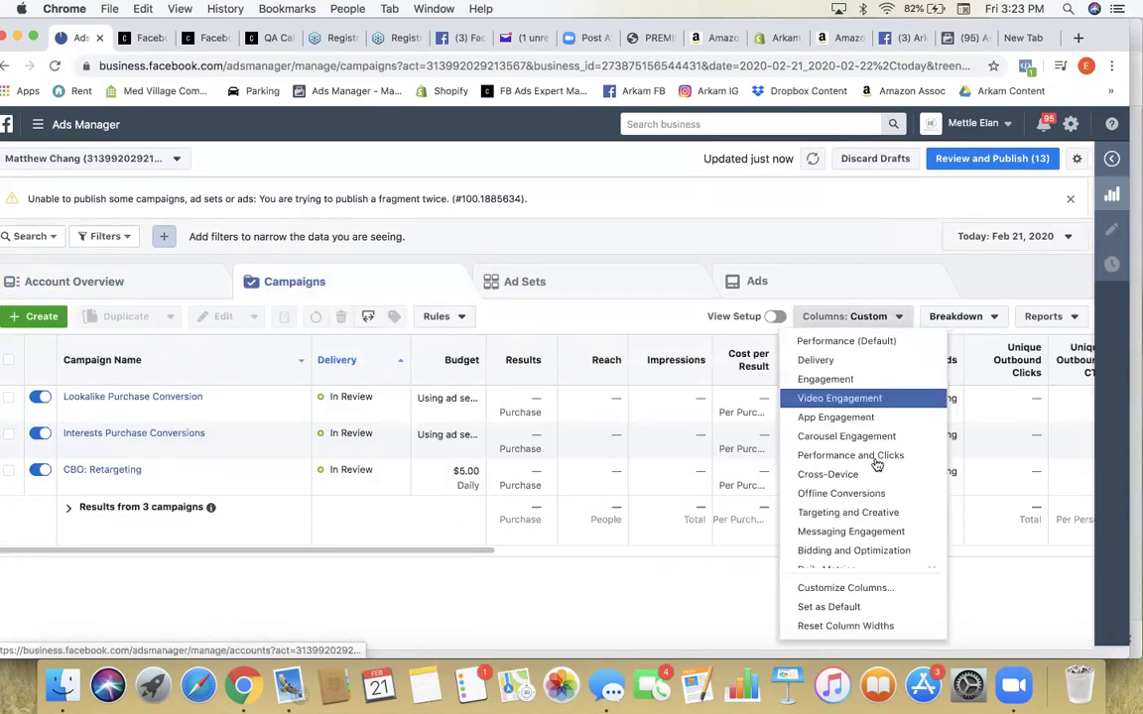
scroll(843, 537, "down", 2)
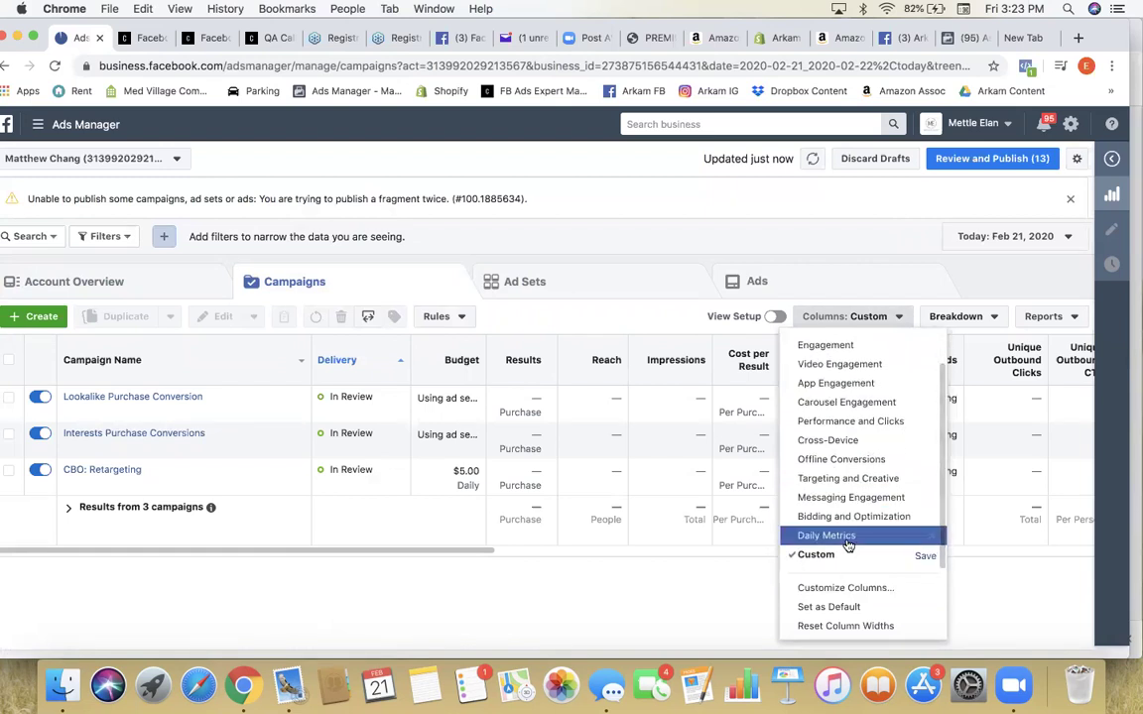
left_click(845, 541)
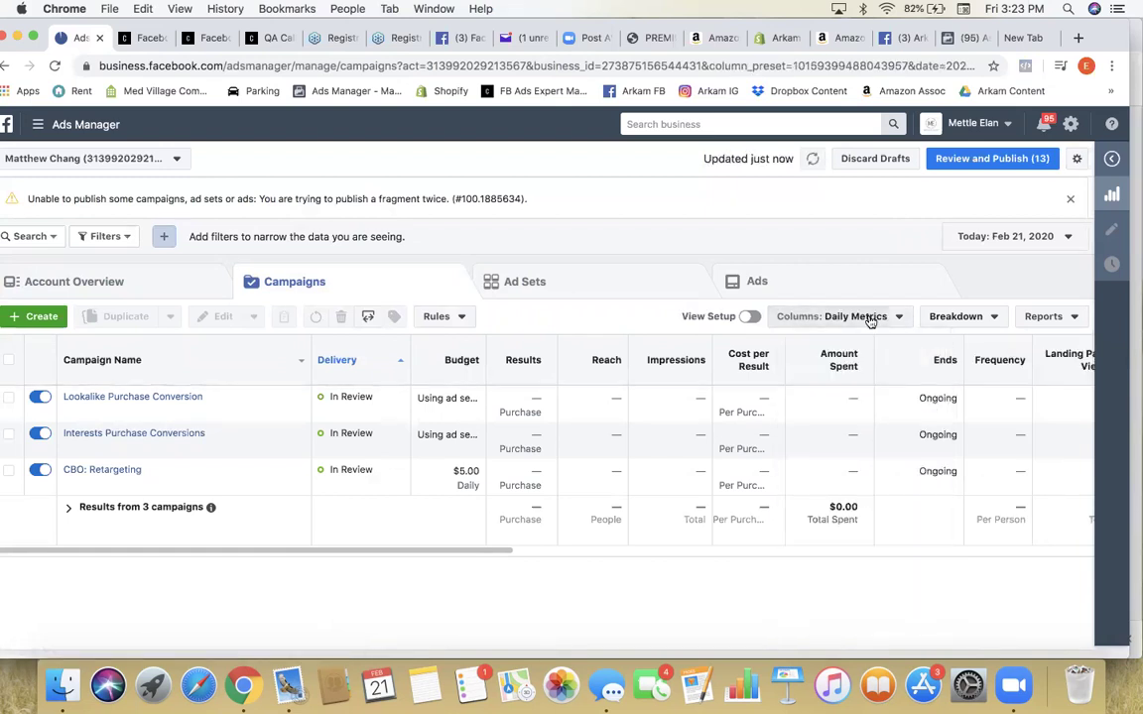
Step: Examine the Daily Metrics columns of the campaigns, from delivery and budget through landing page views to purchases conversion value
scroll(881, 379, "right", 10)
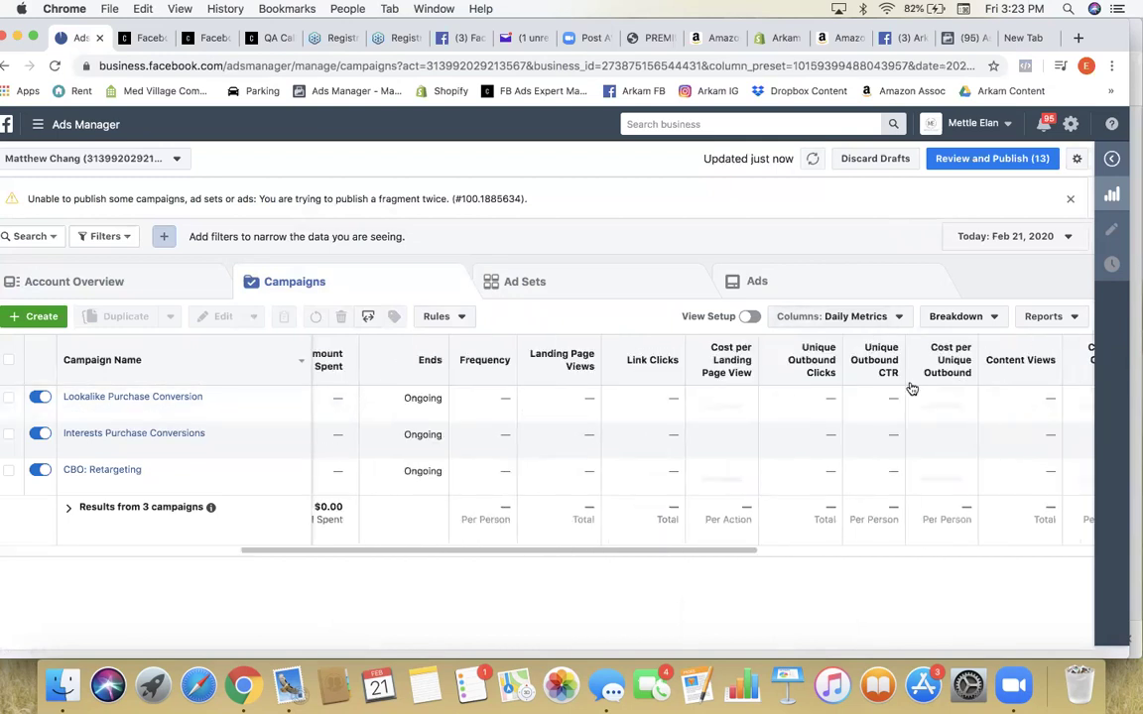
left_click(869, 323)
left_click(869, 328)
scroll(997, 486, "right", 10)
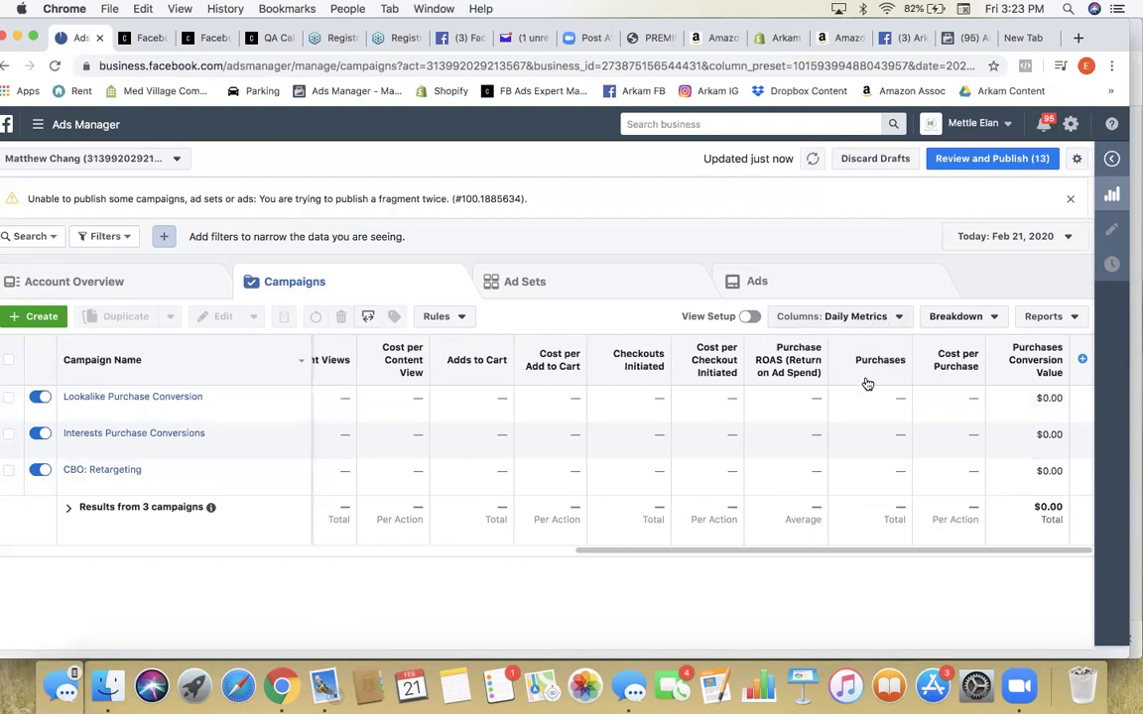
left_click(878, 318)
scroll(858, 555, "down", 1)
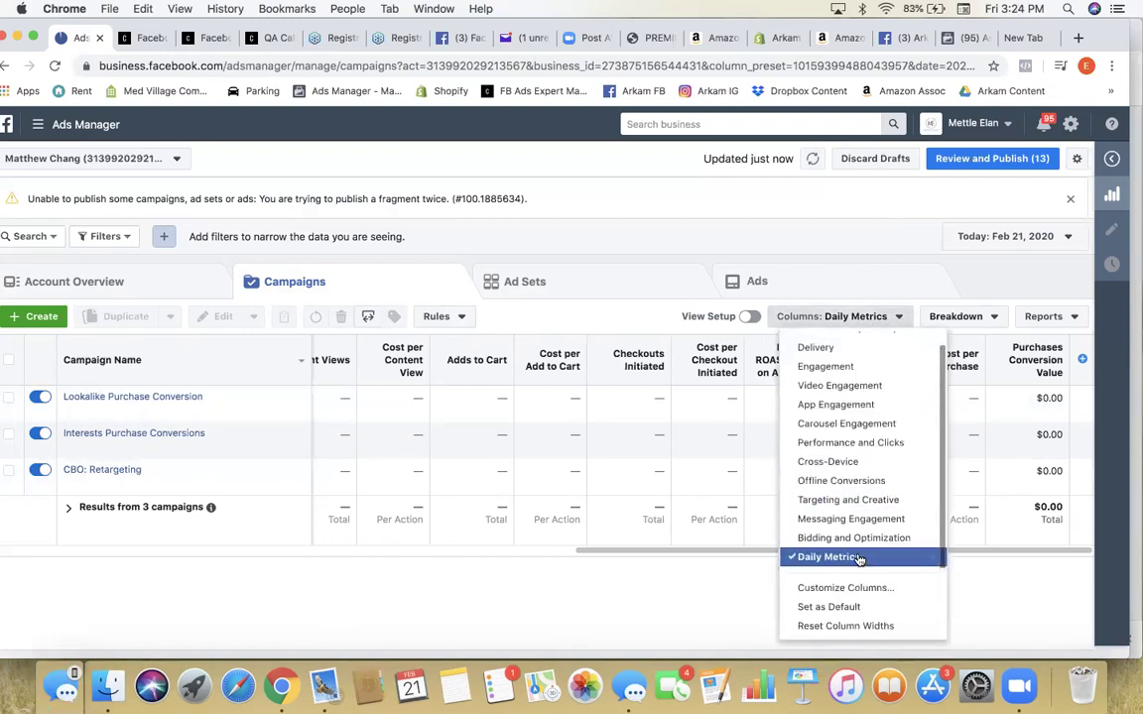
scroll(841, 581, "up", 1)
left_click(595, 470)
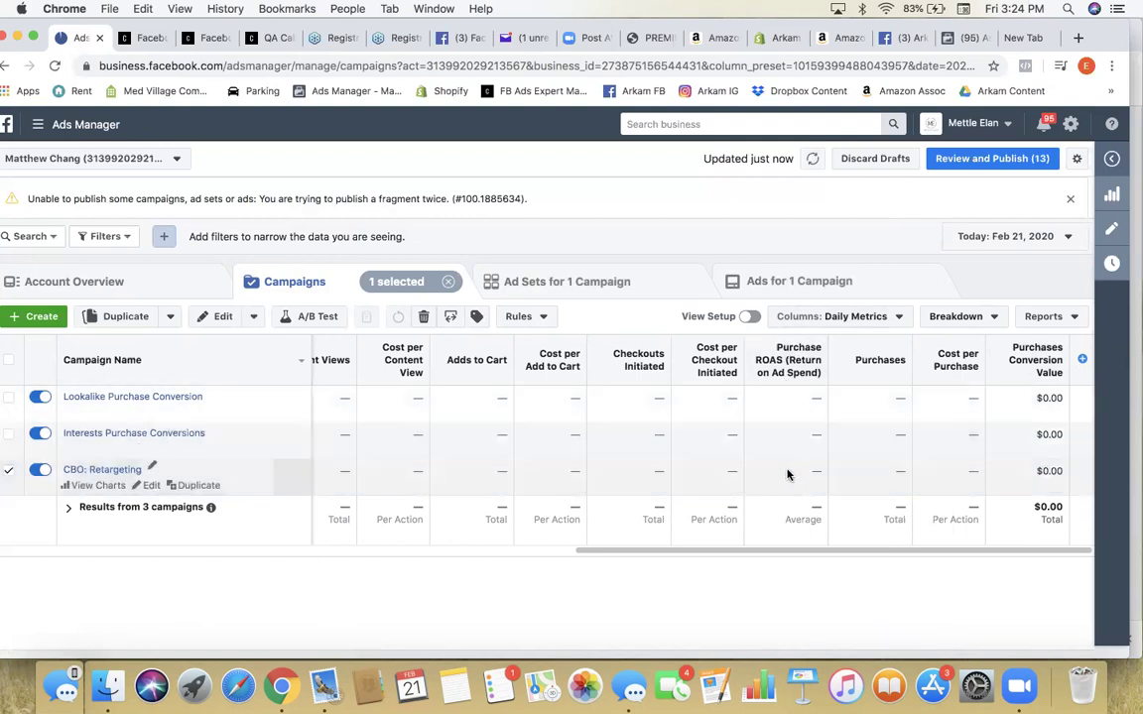
scroll(786, 473, "left", 3)
scroll(785, 473, "left", 3)
scroll(785, 474, "right", 2)
scroll(764, 476, "right", 3)
scroll(759, 477, "left", 15)
scroll(757, 476, "right", 10)
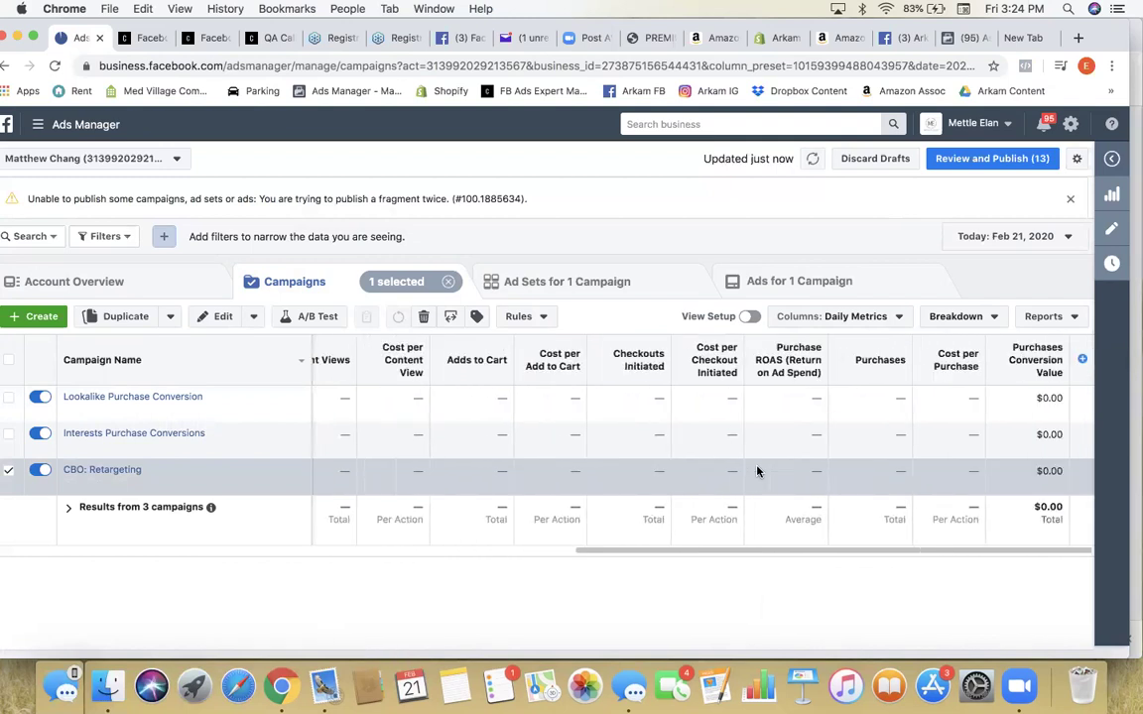
scroll(756, 470, "left", 12)
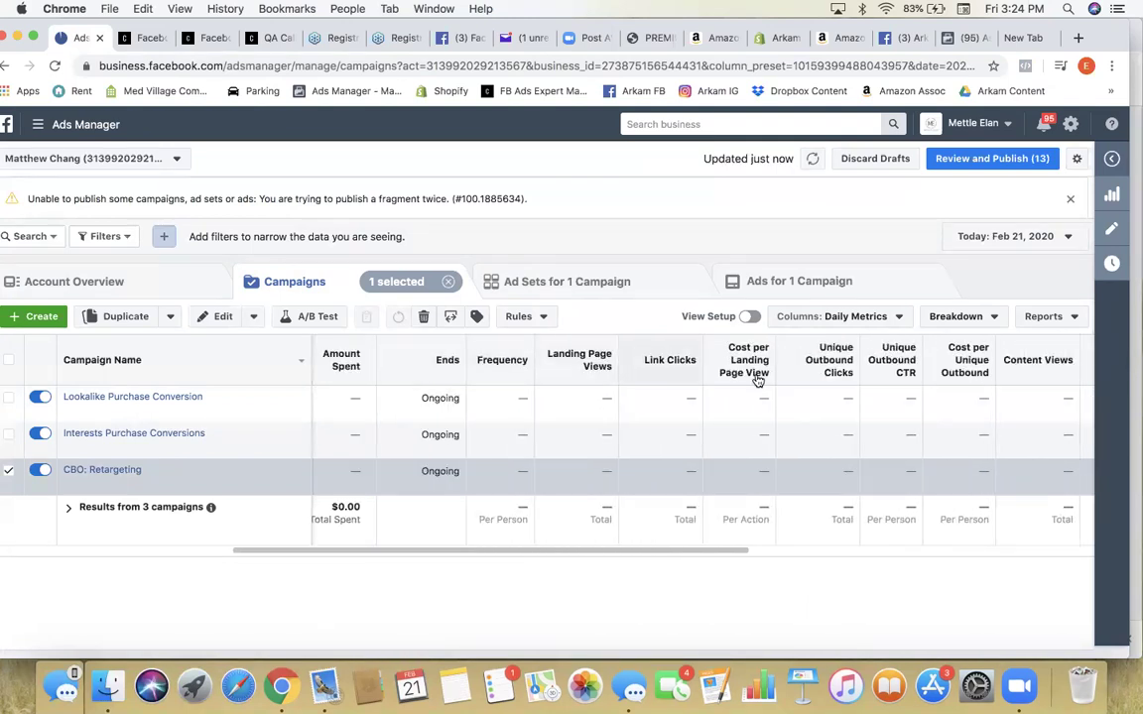
scroll(757, 380, "right", 9)
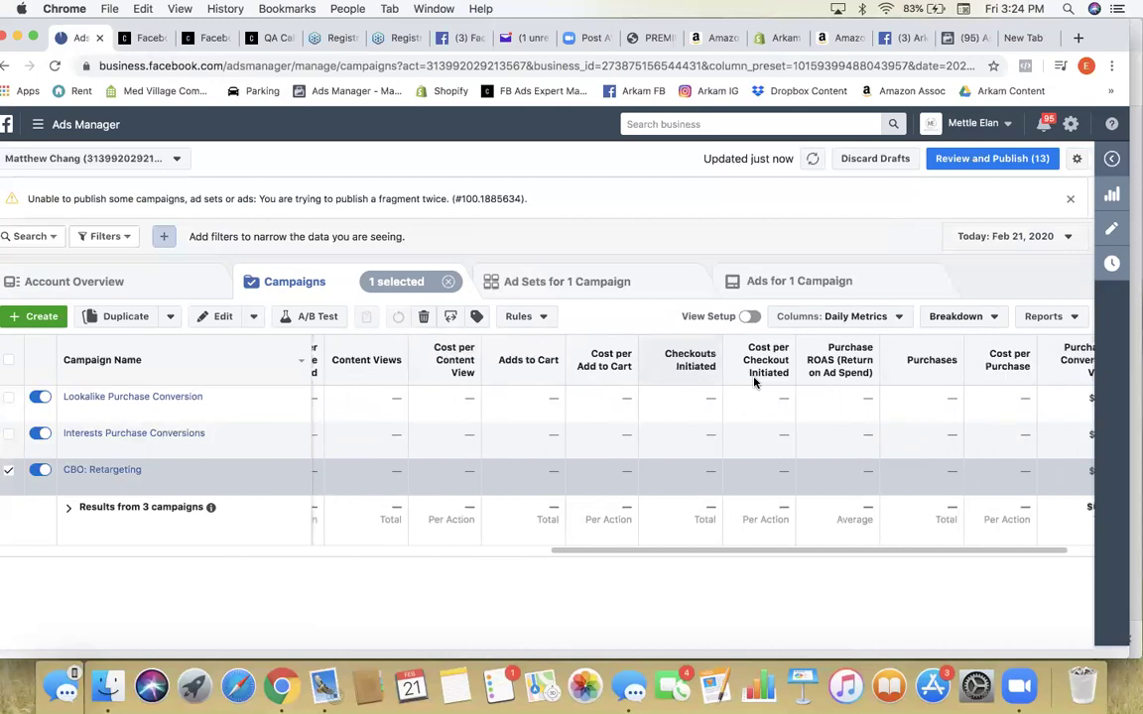
scroll(739, 382, "left", 12)
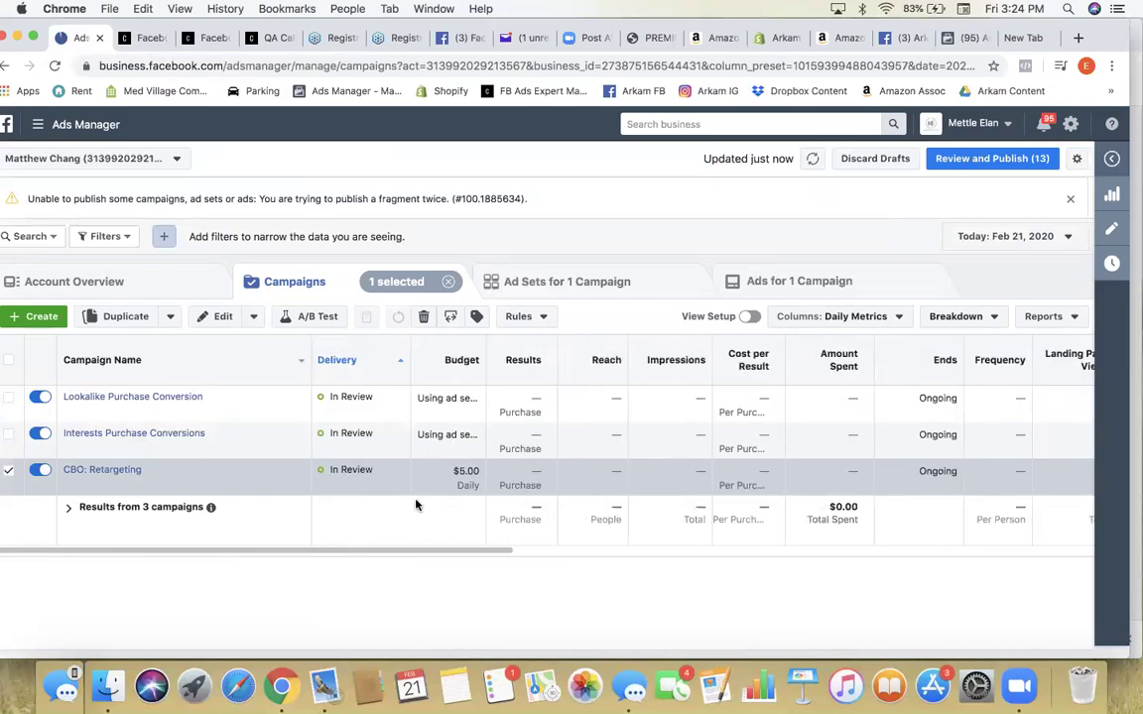
Step: Deselect the CBO: Retargeting campaign and open the account overview
left_click(10, 475)
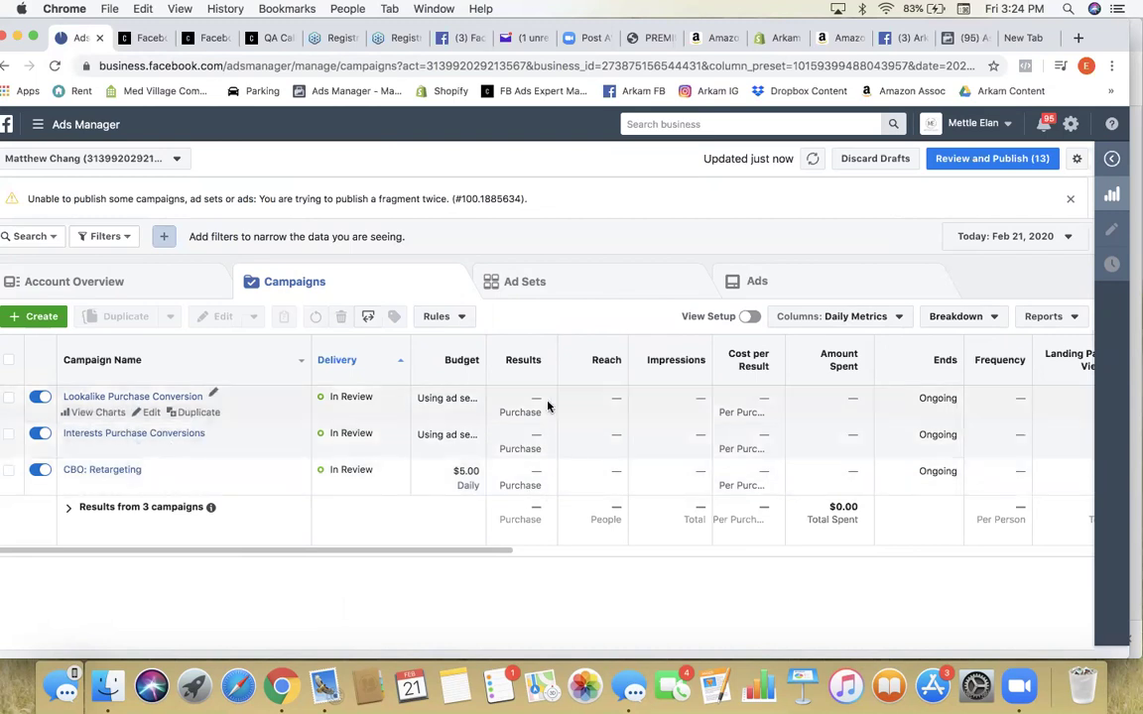
left_click(112, 285)
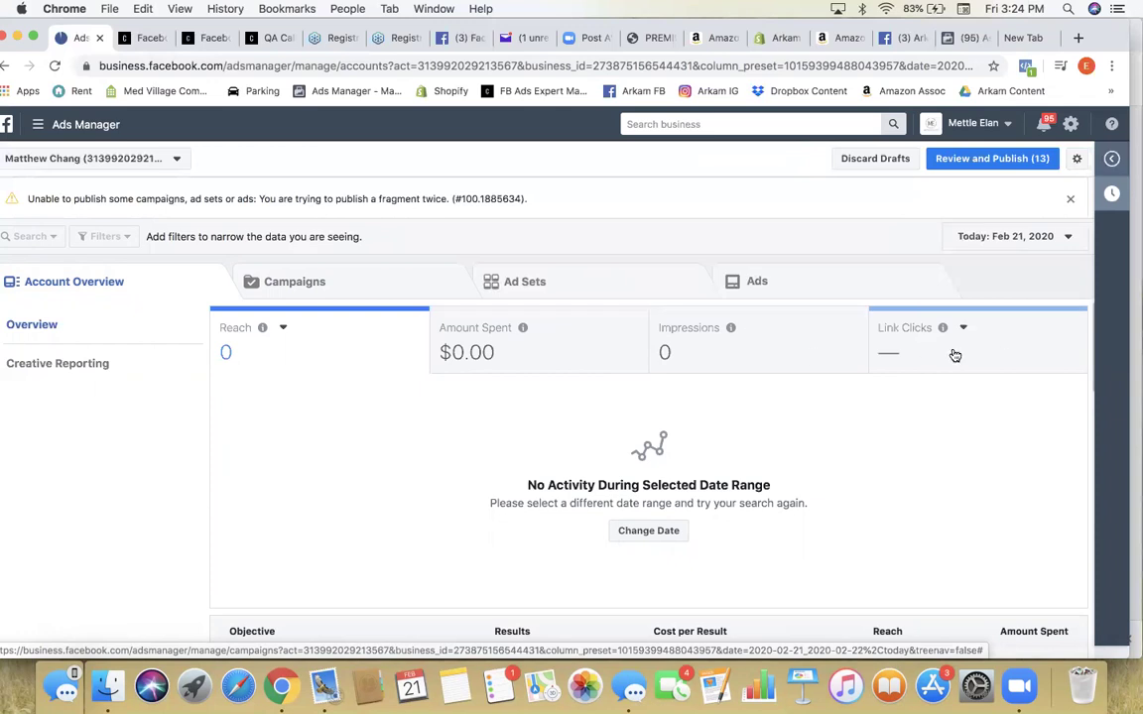
Step: Look at Creative Reporting and Overview in the account overview, and return to the campaign list
left_click(40, 367)
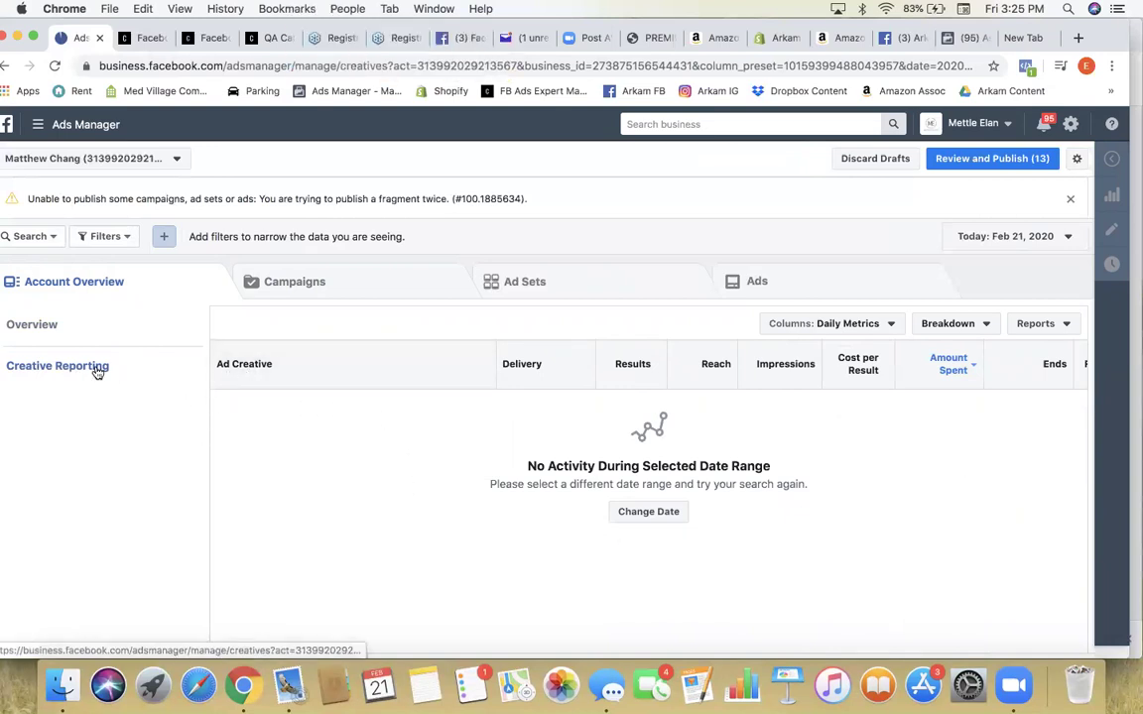
left_click(42, 330)
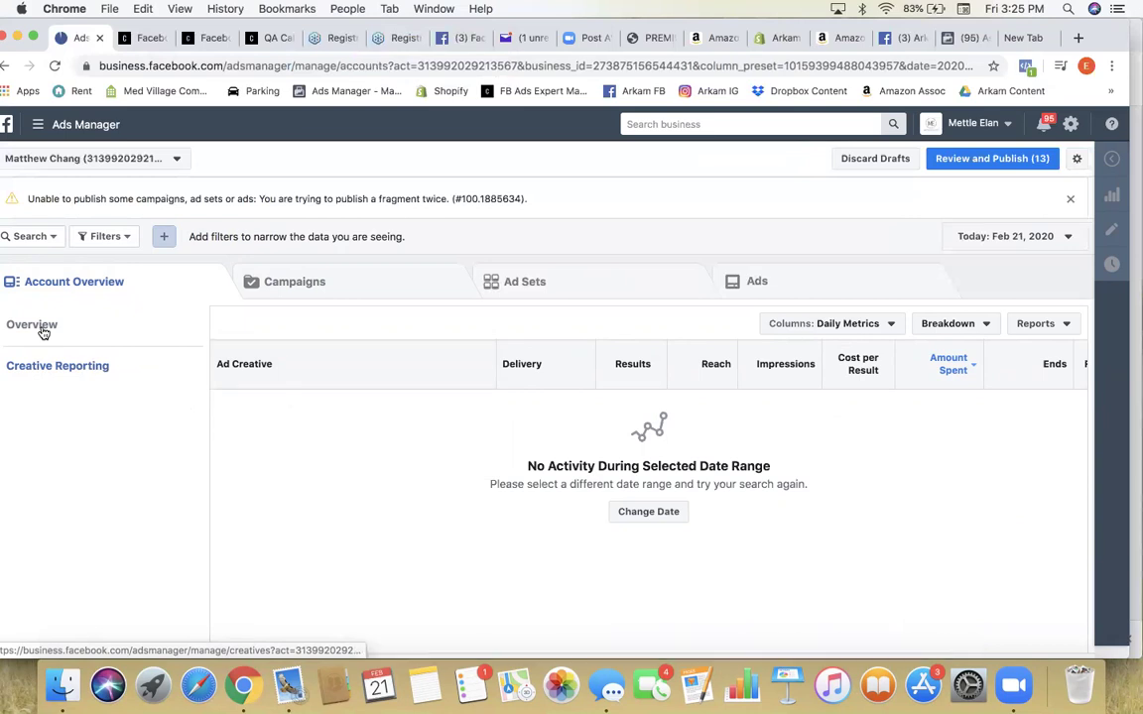
left_click(388, 291)
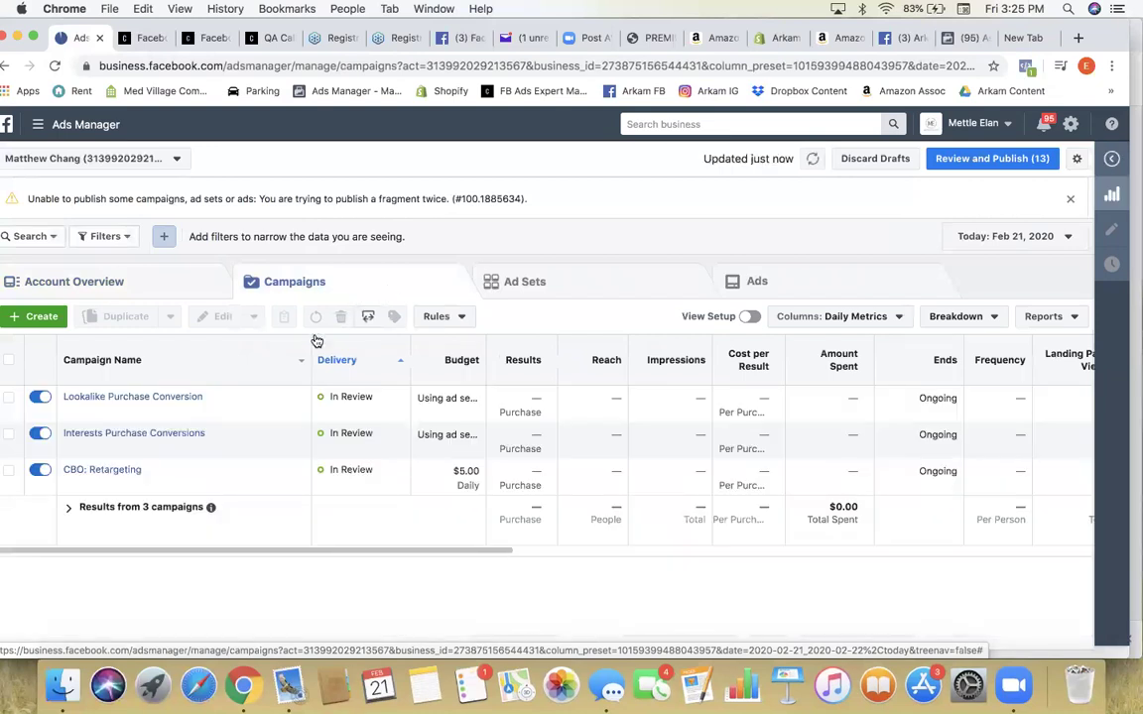
Step: Switch to the Facebook Ads Expert Mastery course site and search its lessons for "turning off"
left_click(144, 38)
left_click(223, 41)
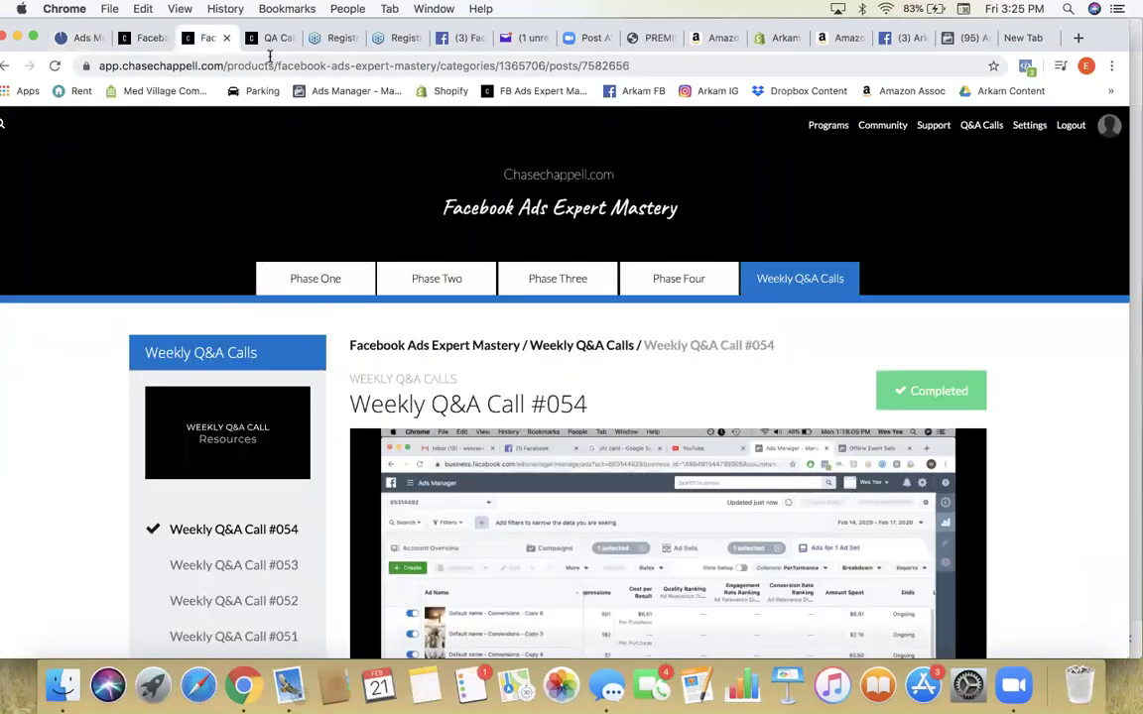
scroll(722, 260, "down", 3)
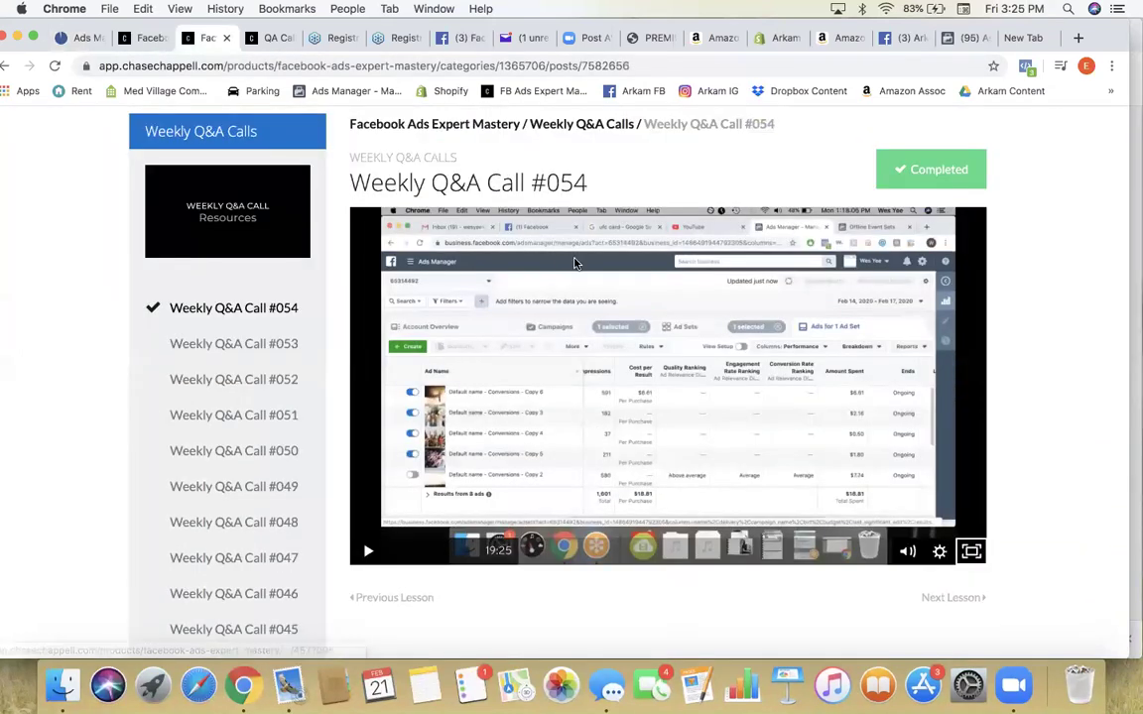
scroll(198, 276, "up", 3)
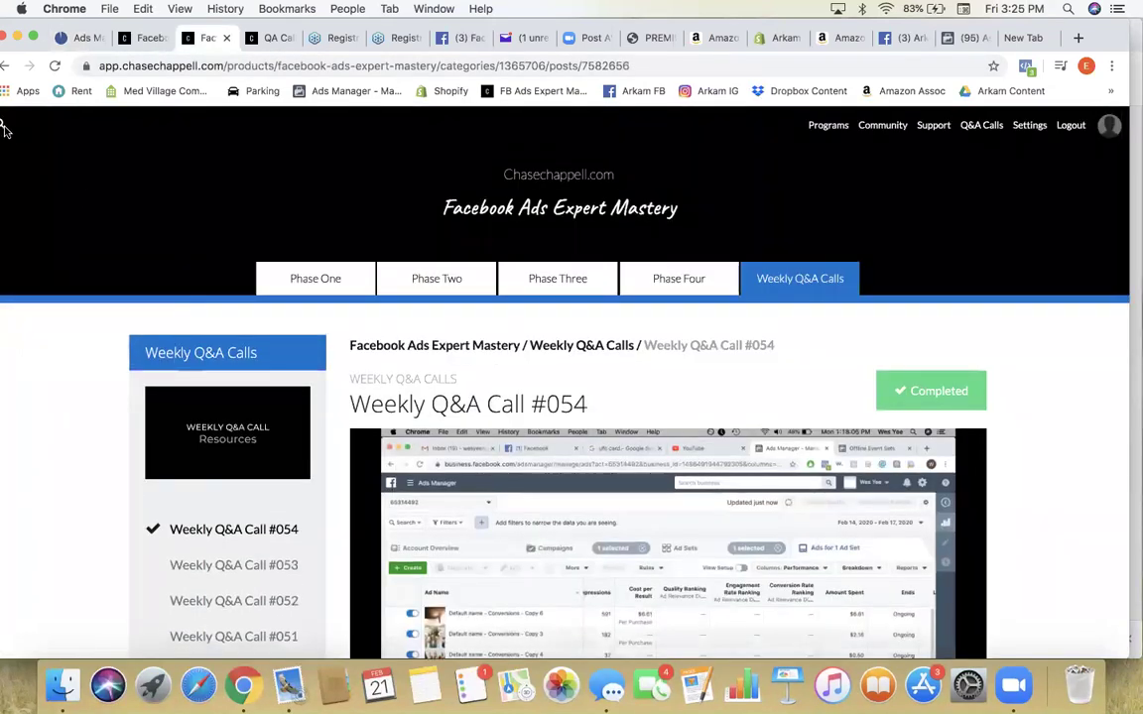
left_click(5, 129)
type("turning off")
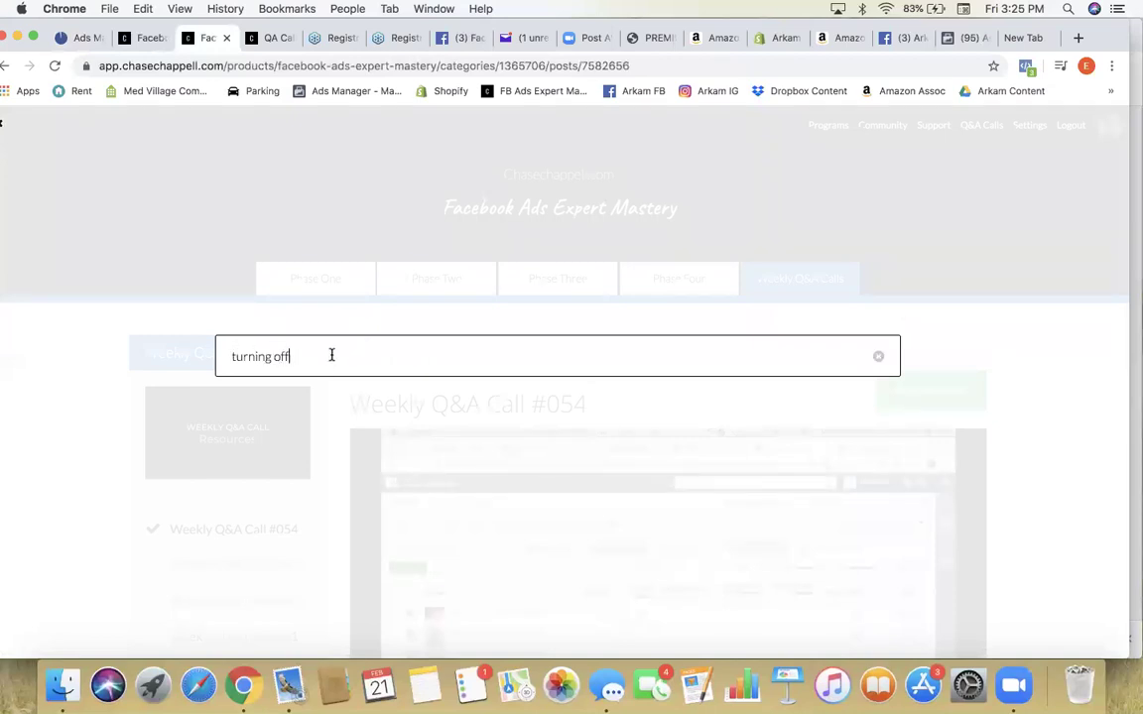
key("Return")
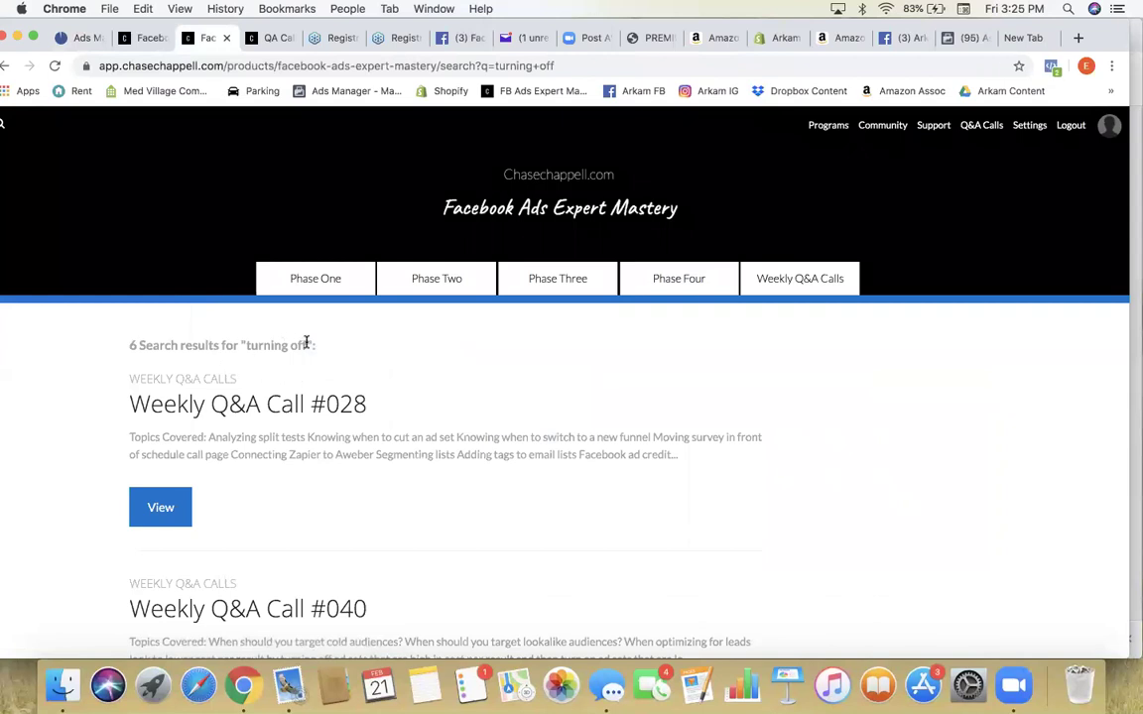
Step: Look through the search results for relevant calls and open Weekly Q&A Call #053
scroll(254, 400, "down", 4)
scroll(252, 408, "down", 7)
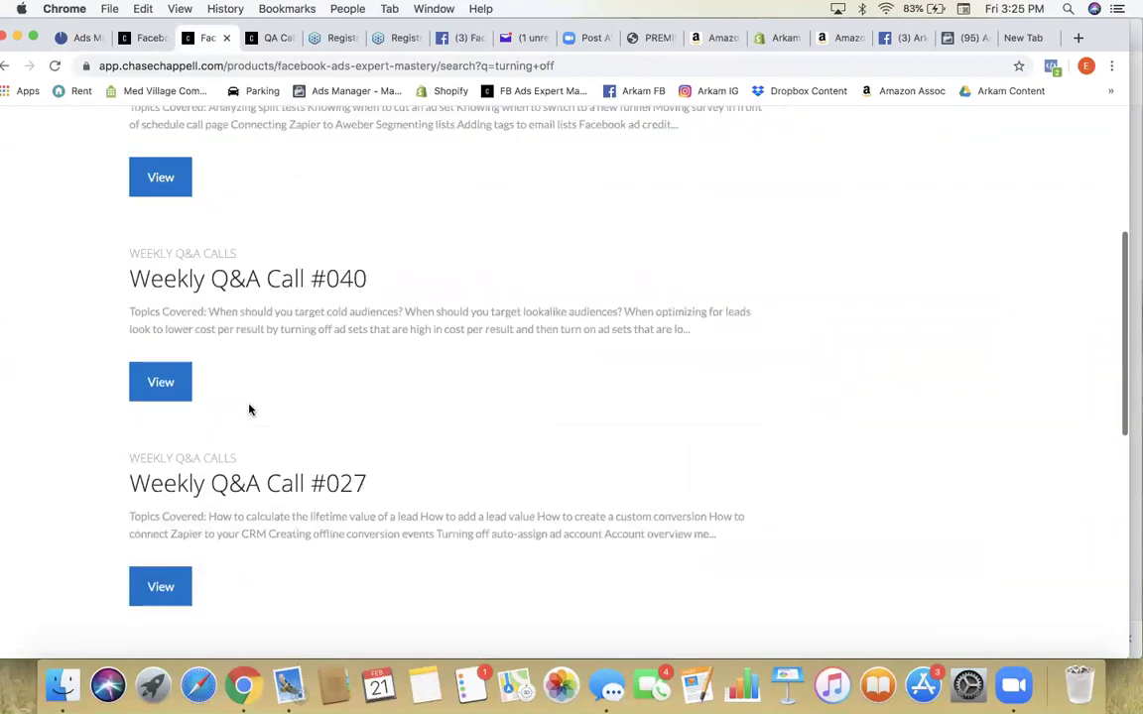
left_click(159, 597)
scroll(365, 533, "down", 6)
left_click(5, 66)
scroll(298, 347, "down", 1)
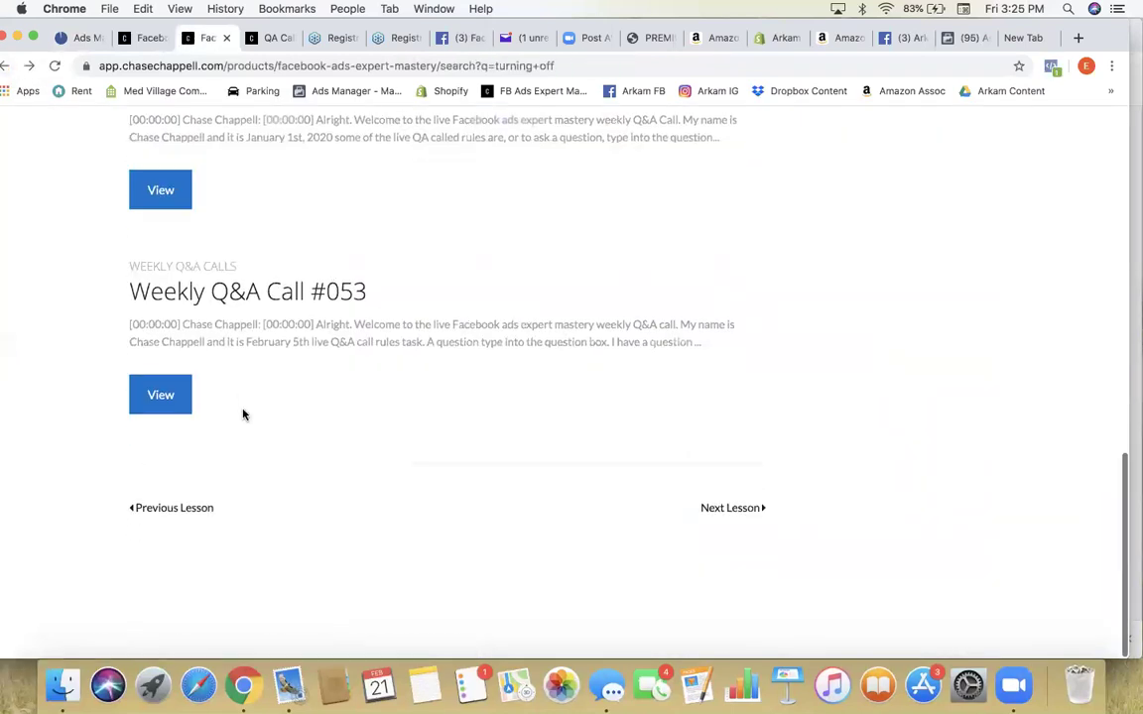
left_click(159, 394)
scroll(526, 387, "down", 5)
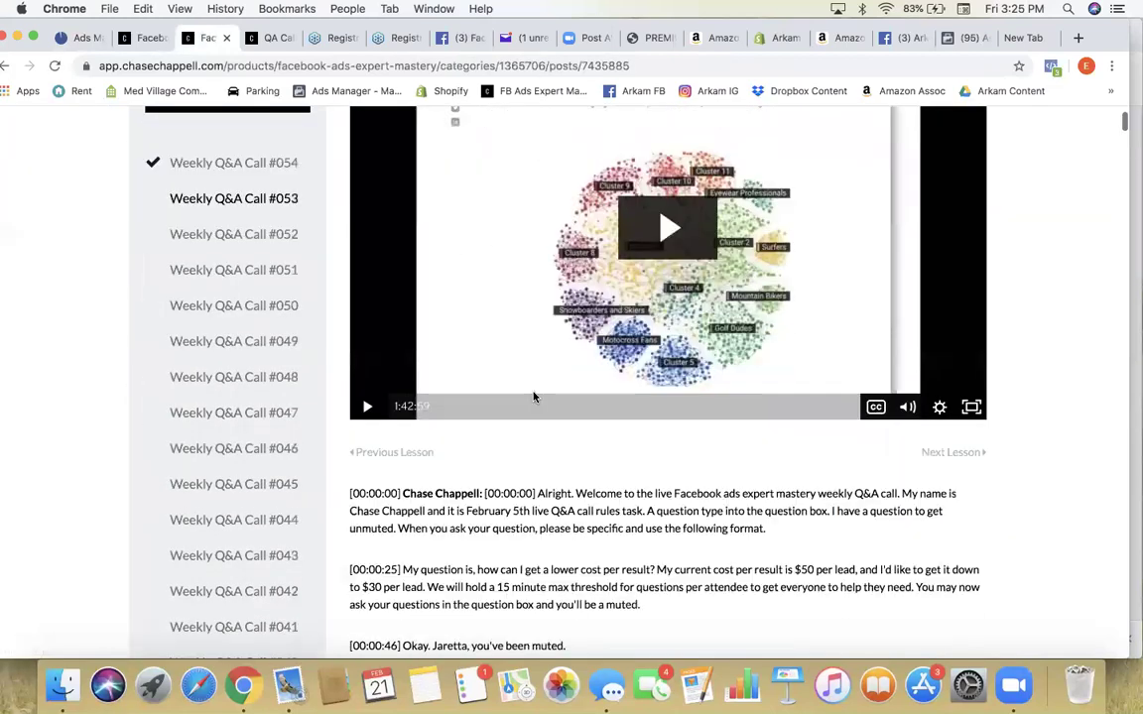
Step: Search the call video's captions for "turning off", jump to the matching passage, and close the caption search
left_click(875, 405)
left_click(886, 331)
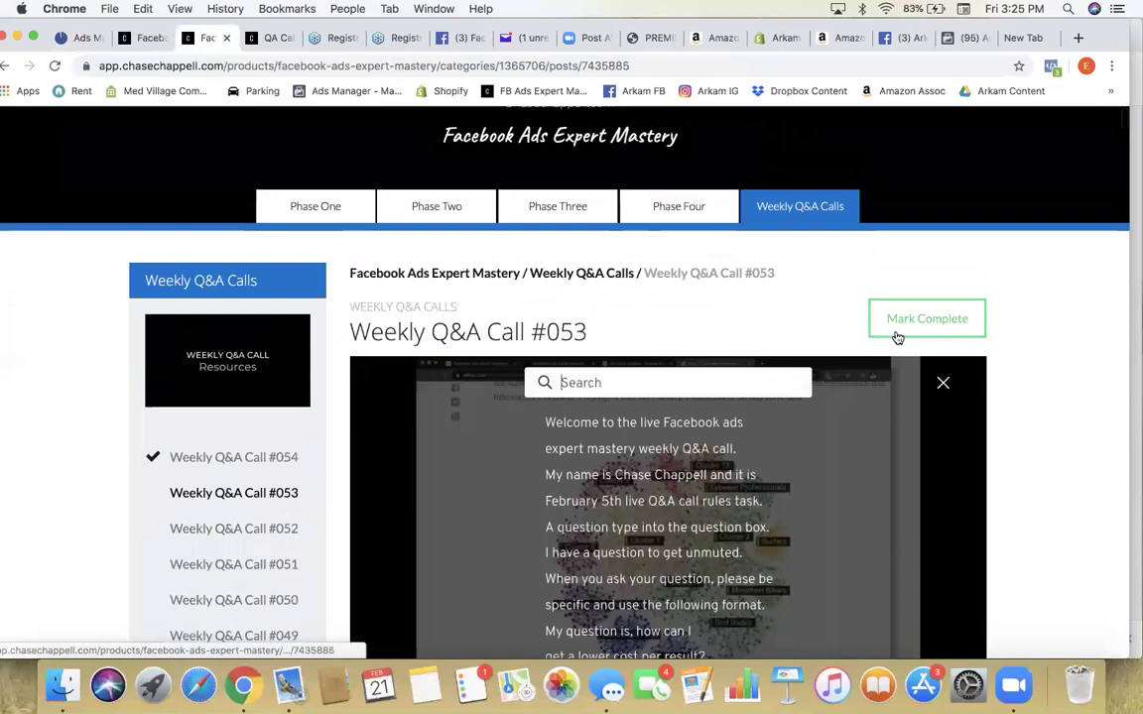
type("turning off")
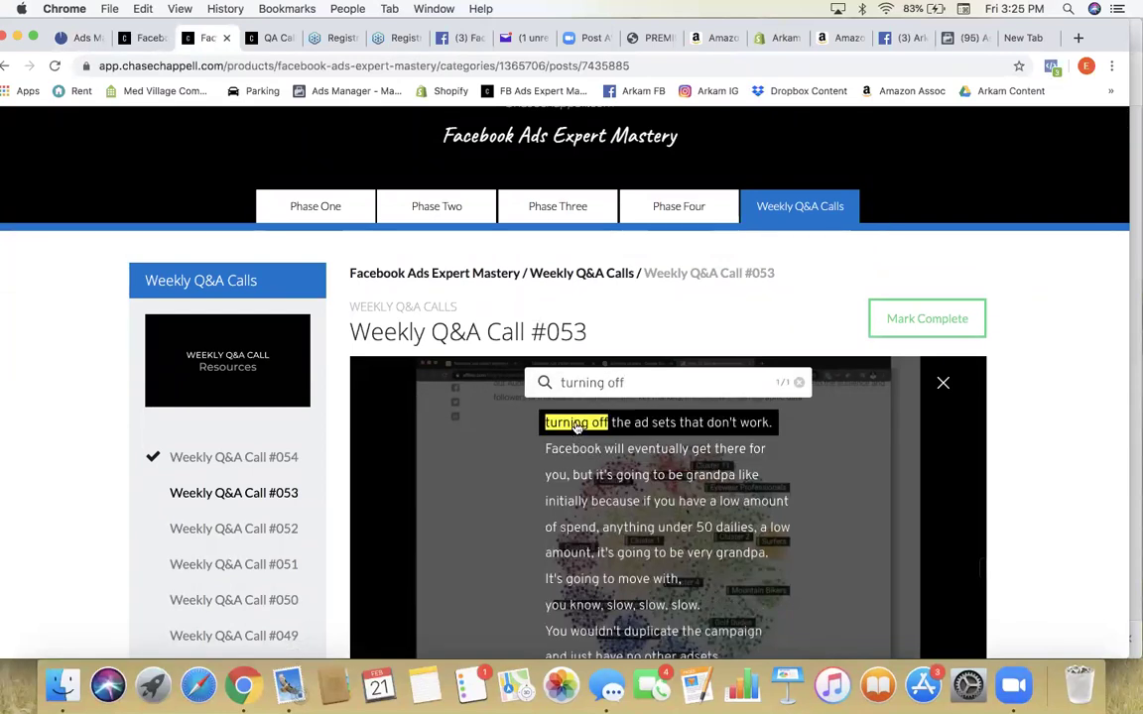
left_click(577, 427)
scroll(472, 453, "down", 2)
left_click(943, 385)
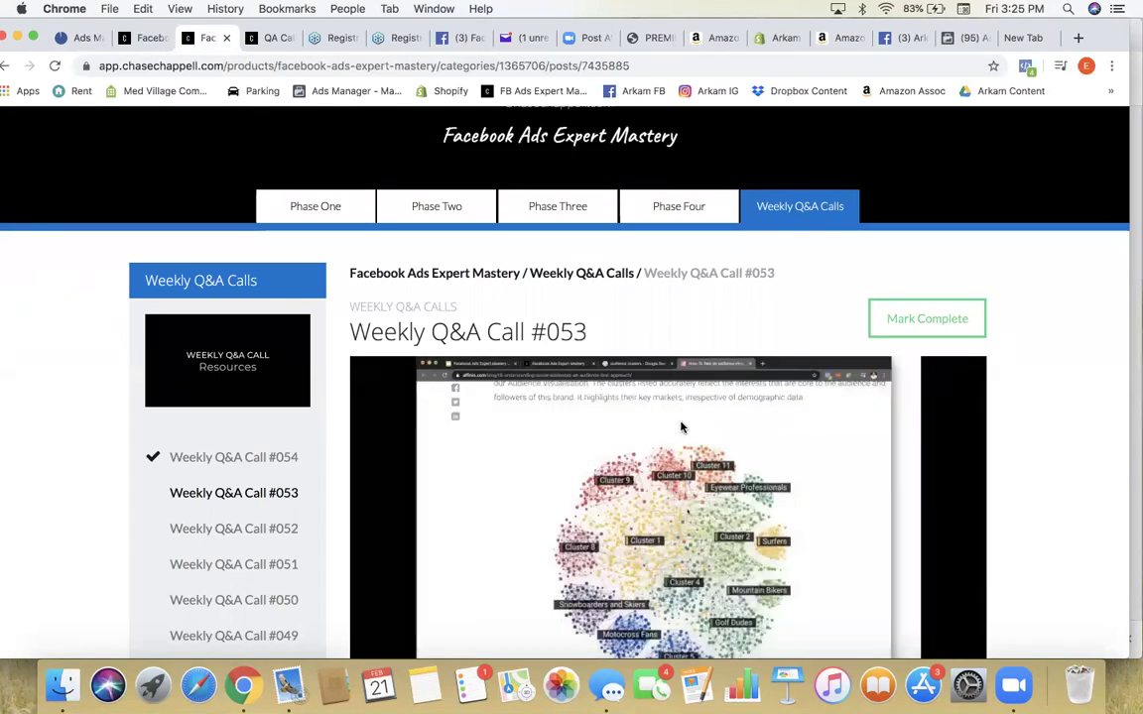
Step: Play the Weekly Q&A Call #053 video briefly from the matching passage and pause it
scroll(1042, 425, "down", 10)
scroll(1042, 426, "up", 5)
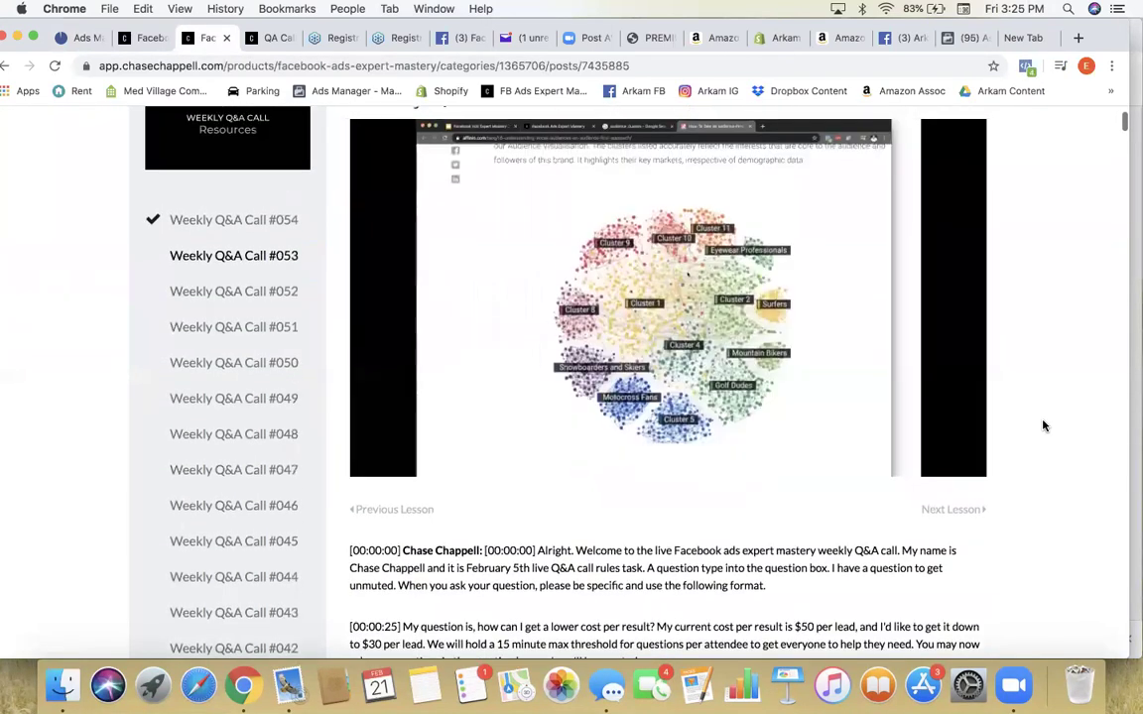
left_click(367, 466)
left_click(367, 465)
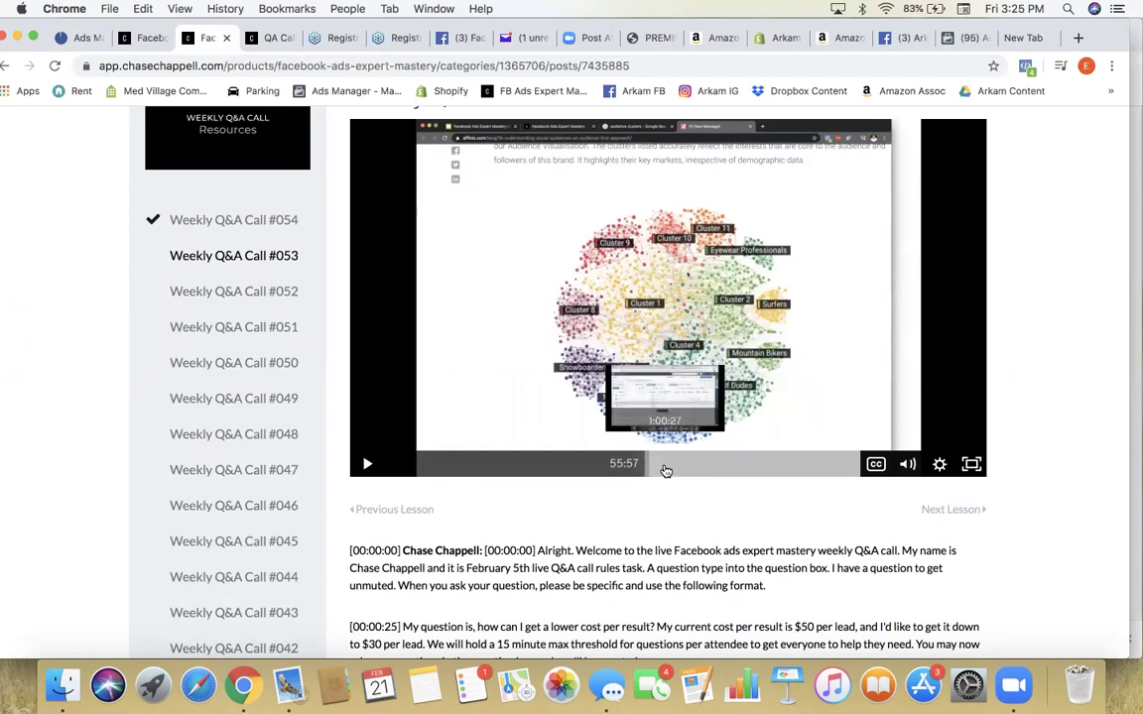
Step: Search the video captions again for "turning off" and read the lines around the match
left_click(873, 468)
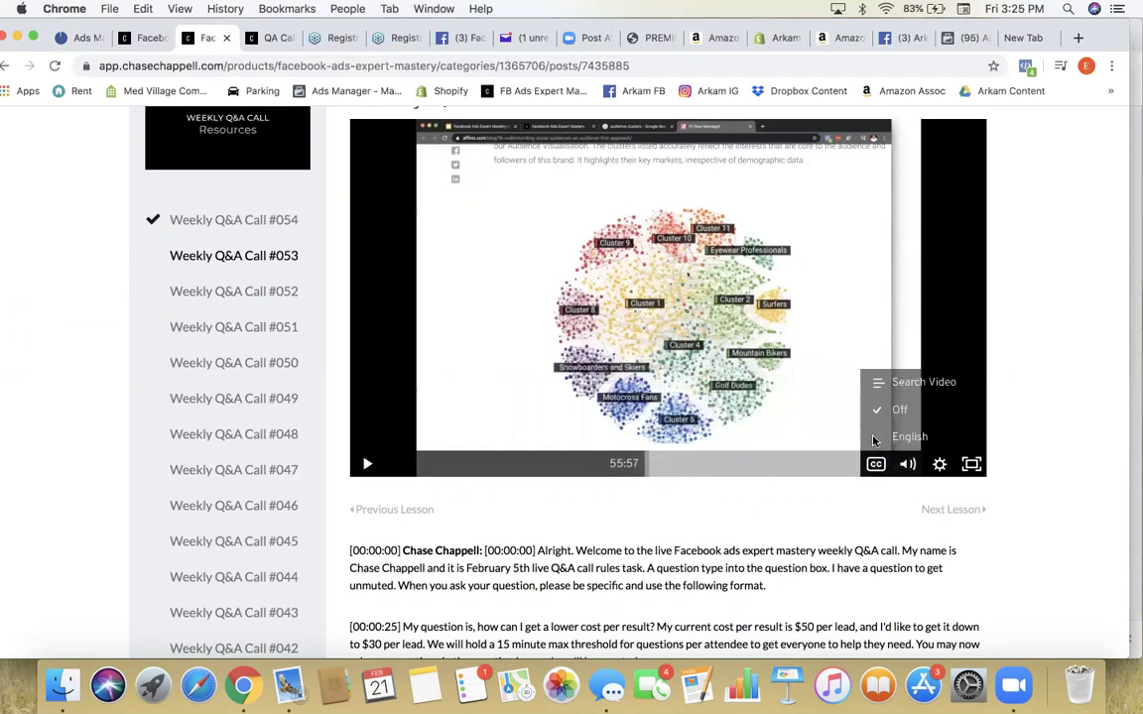
left_click(892, 383)
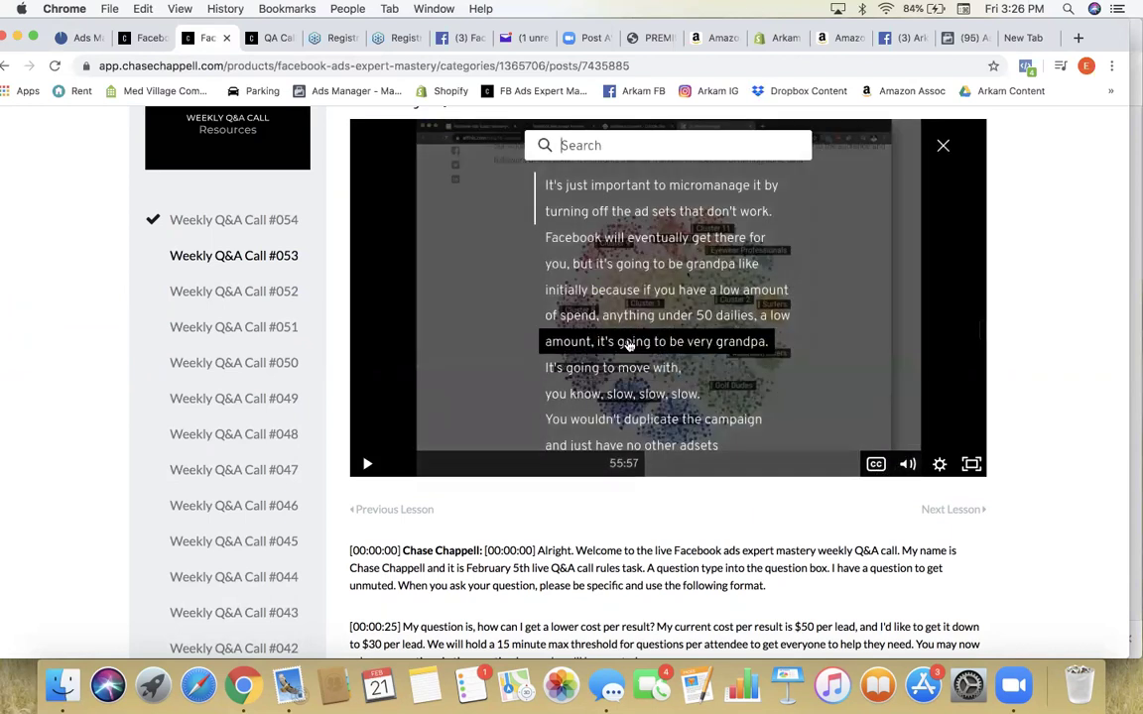
type("turning of")
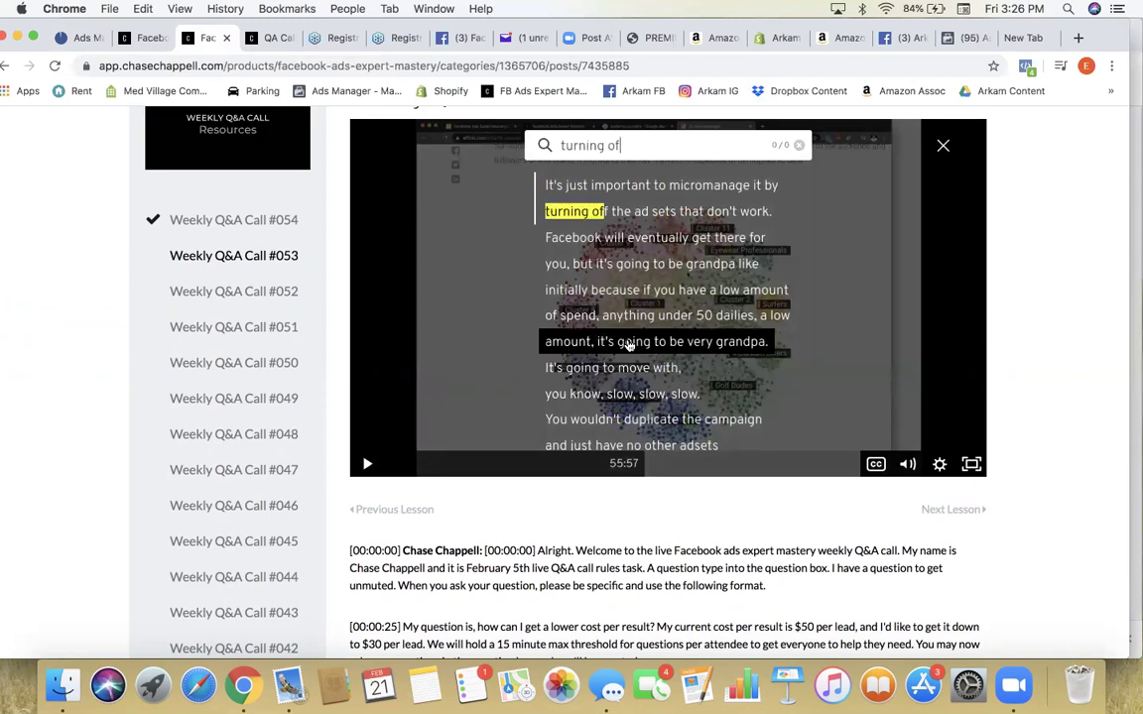
type("f")
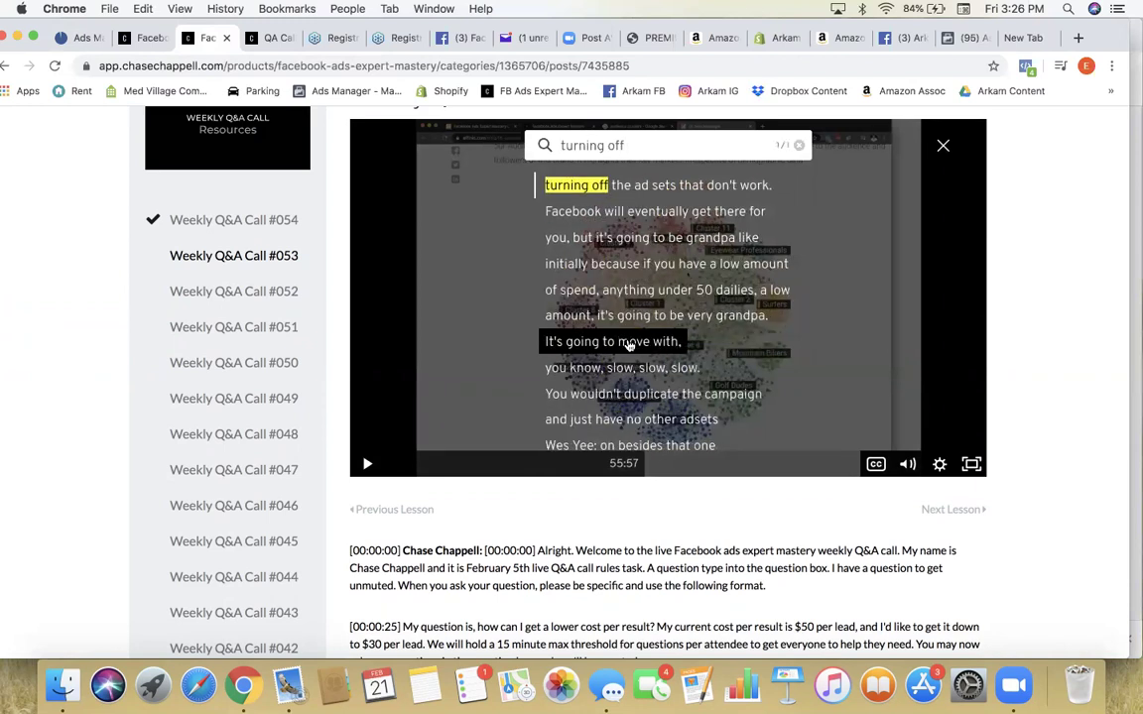
scroll(590, 200, "up", 1)
scroll(590, 200, "up", 2)
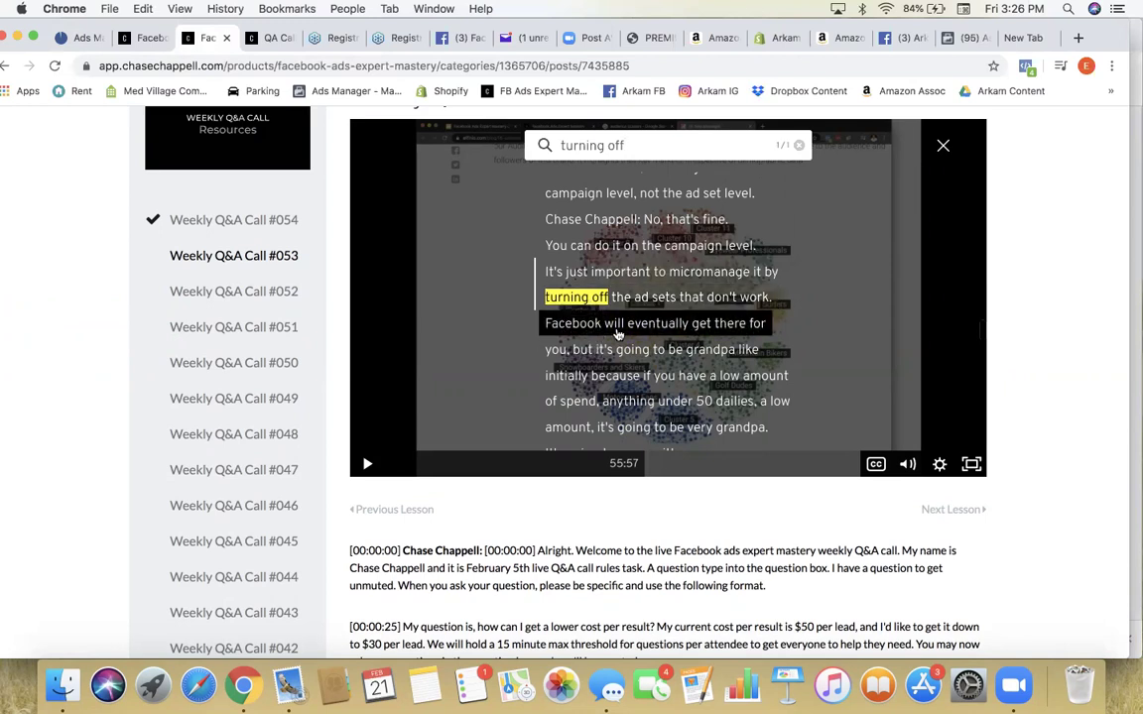
scroll(565, 258, "down", 5)
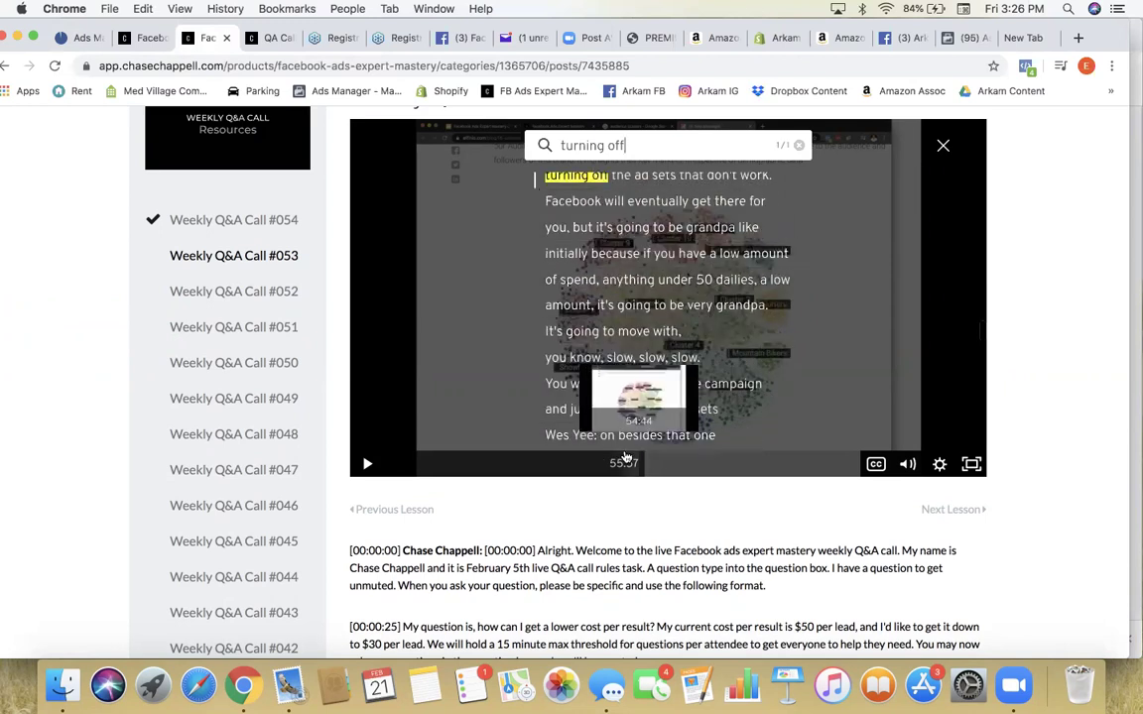
Step: Skim the written transcript below the Weekly Q&A Call #053 video
scroll(636, 513, "down", 10)
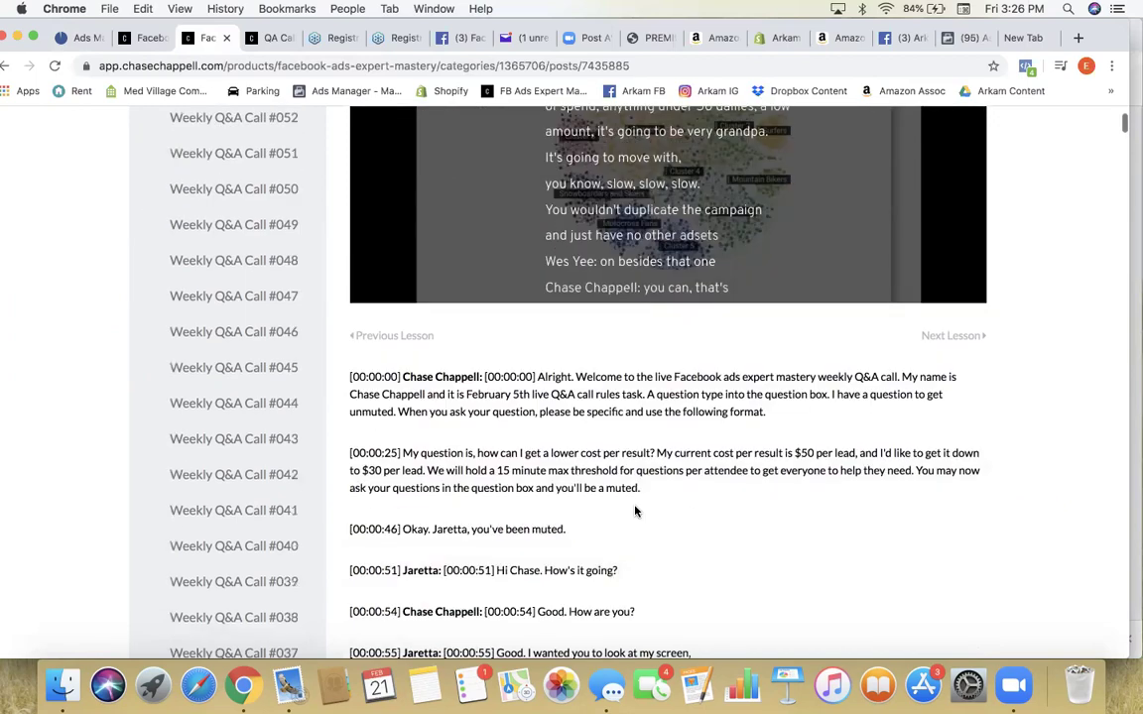
scroll(636, 511, "down", 10)
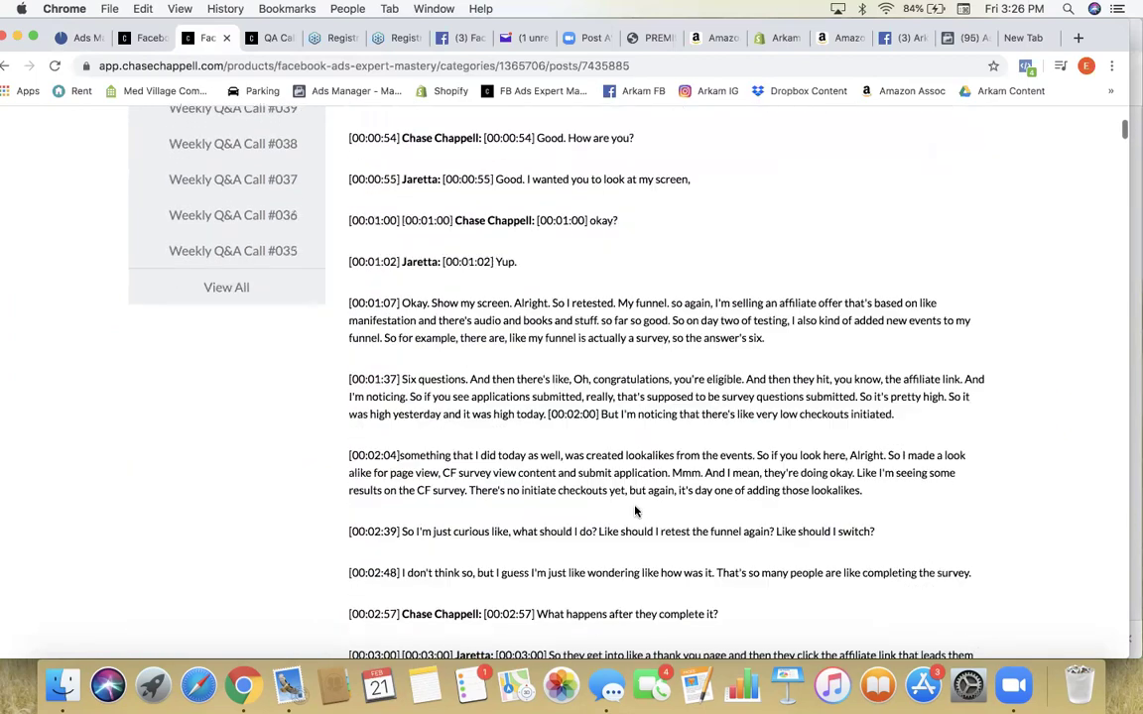
scroll(636, 512, "up", 20)
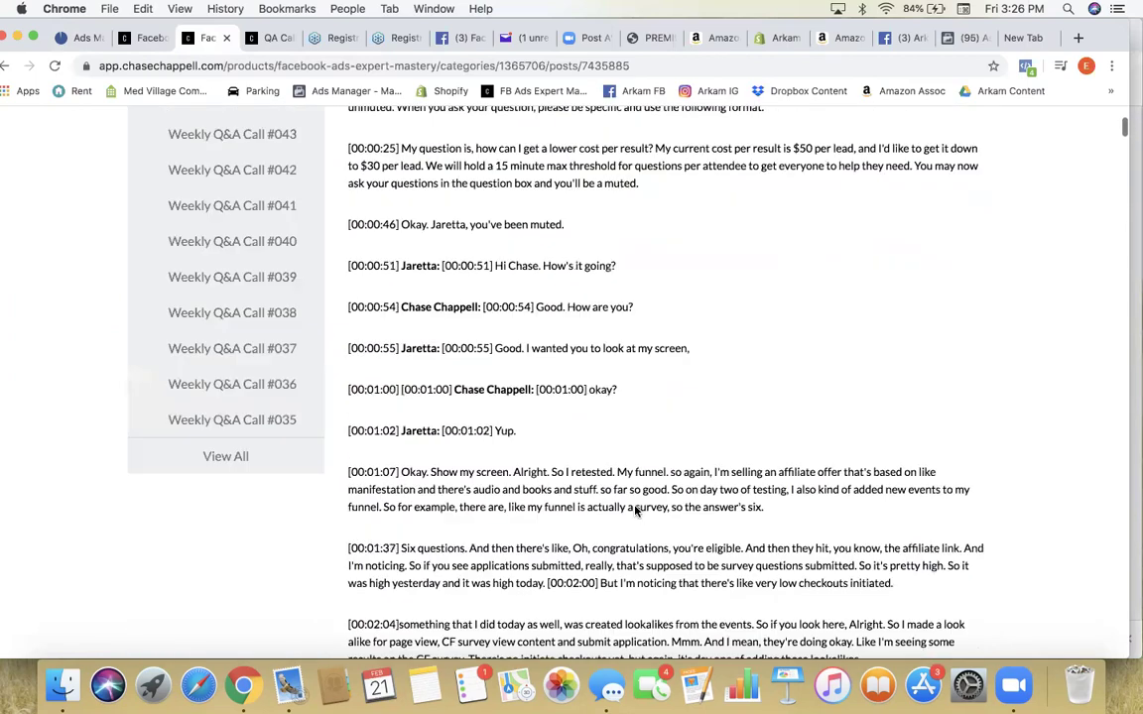
scroll(636, 510, "down", 2)
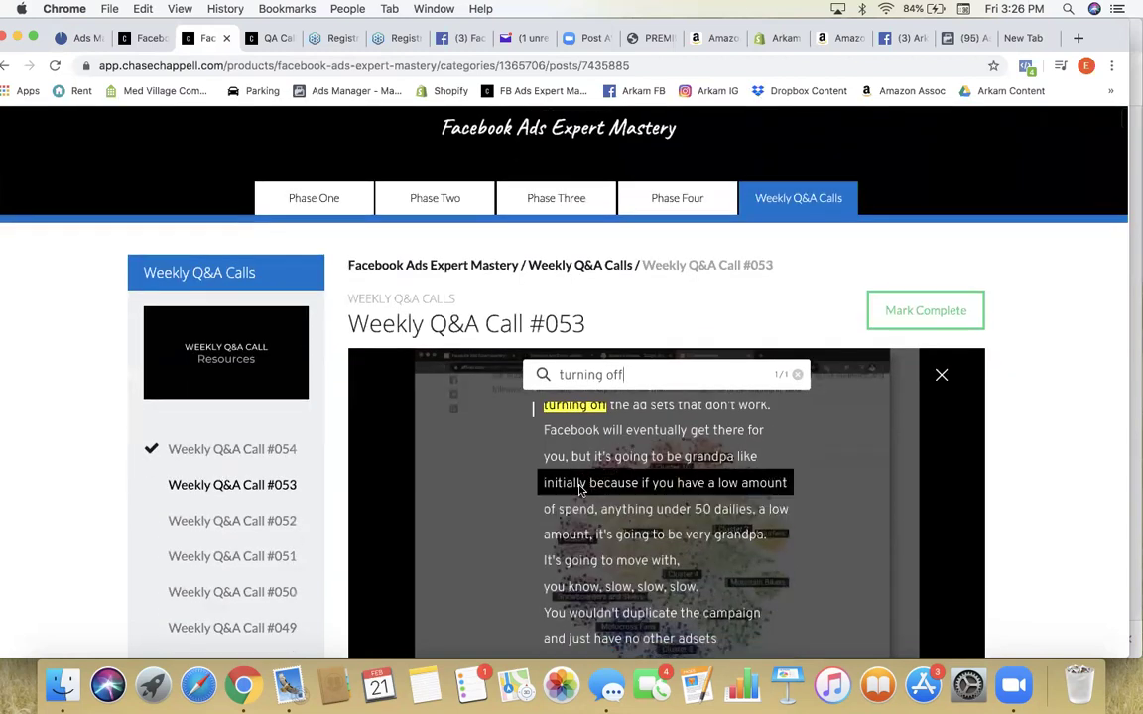
Step: Search the whole course again for "turning off" to bring back the list of matching calls
scroll(109, 220, "up", 2)
left_click(8, 143)
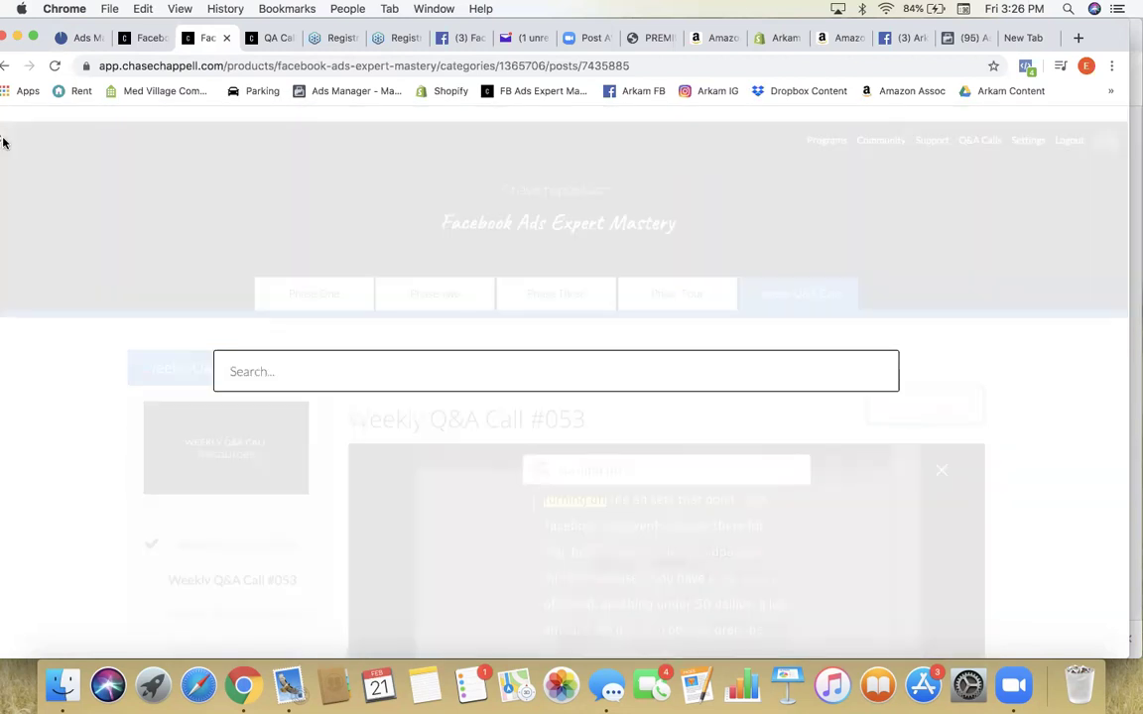
left_click(285, 335)
type("turning off")
key("Return")
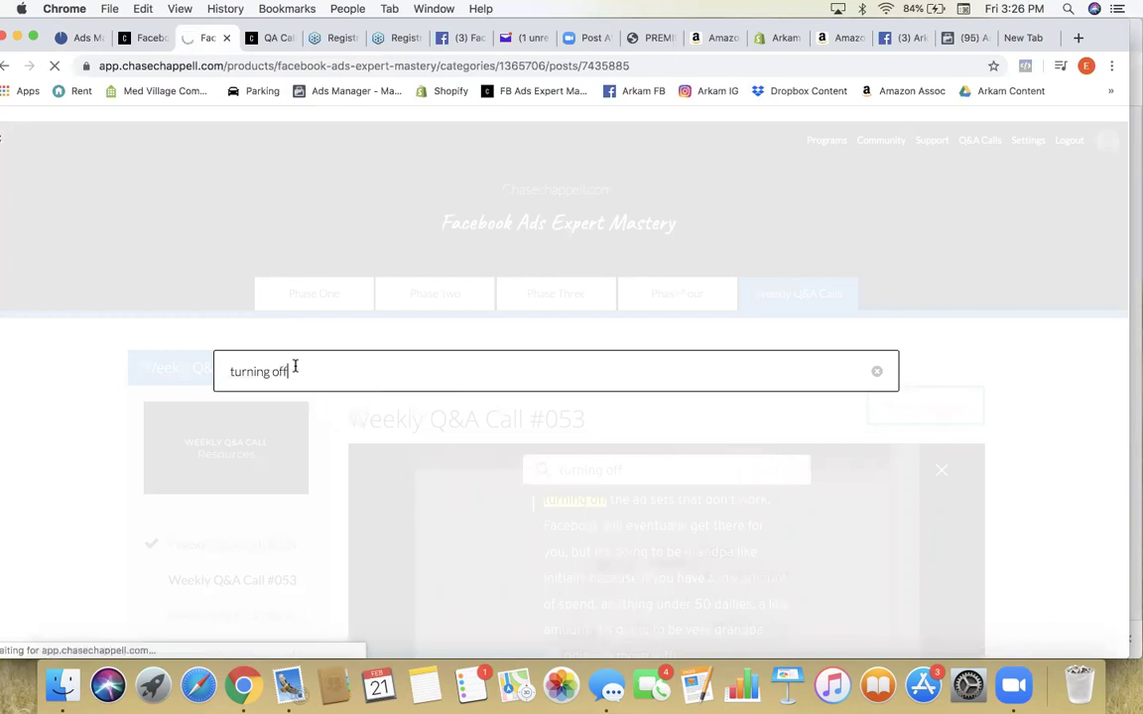
Step: Open Weekly Q&A Call #048 from the search results and bring its video into view
scroll(293, 433, "down", 5)
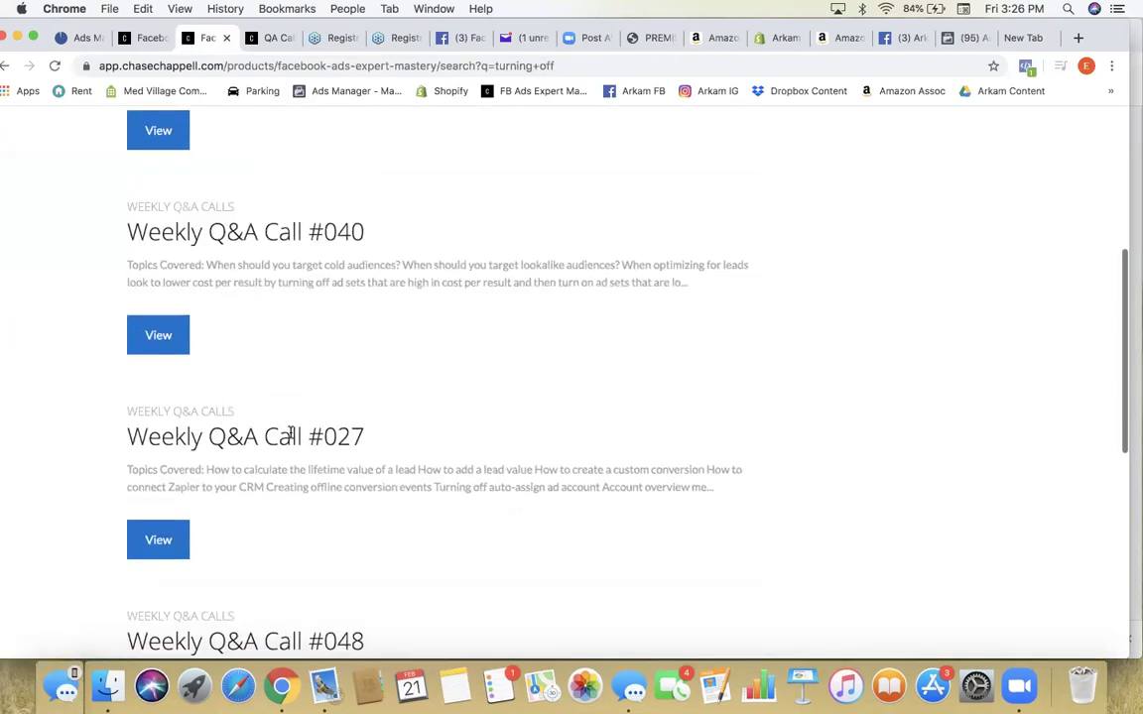
scroll(238, 436, "down", 3)
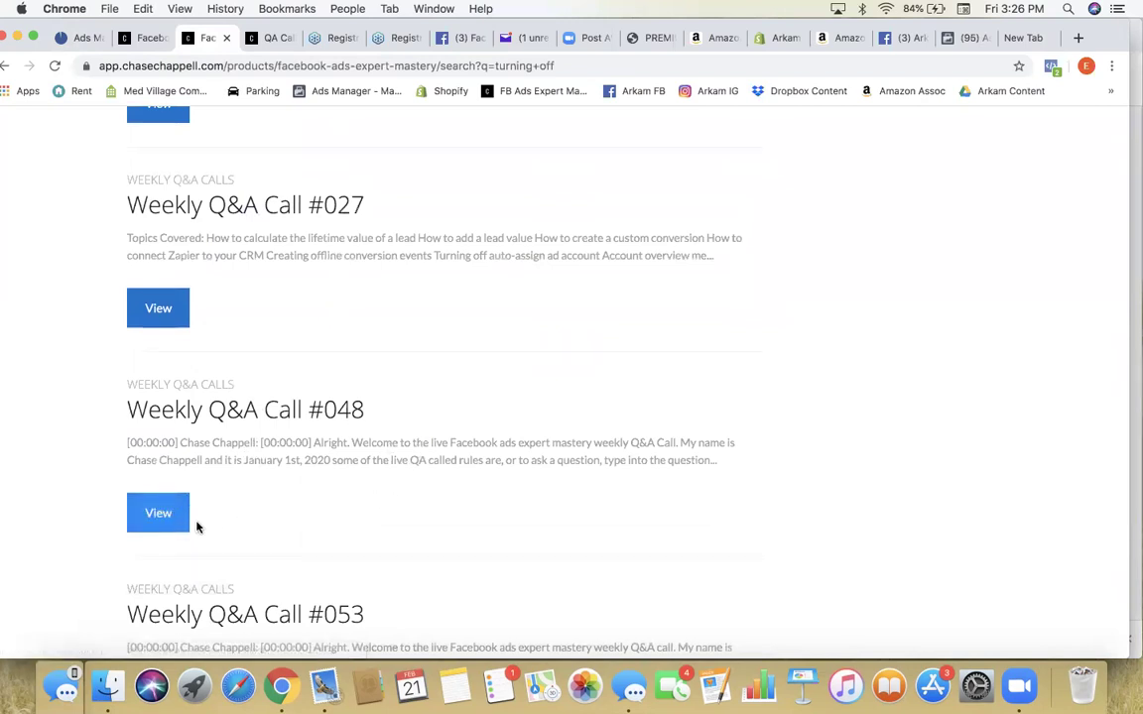
left_click(166, 518)
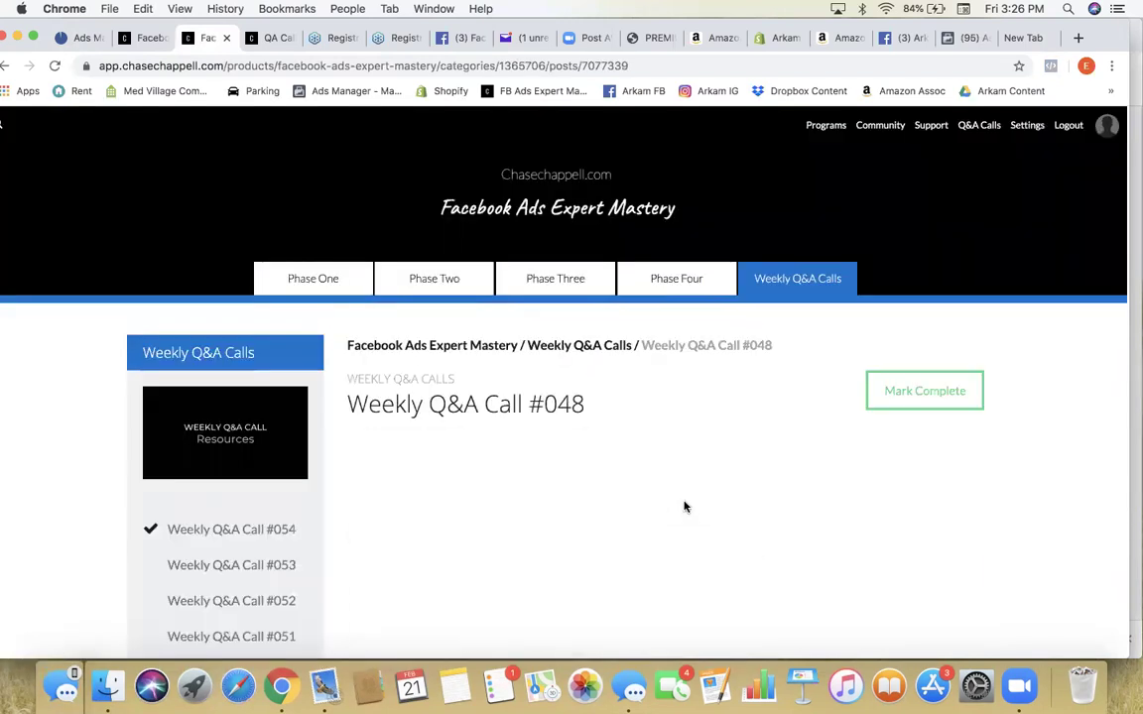
scroll(683, 506, "down", 3)
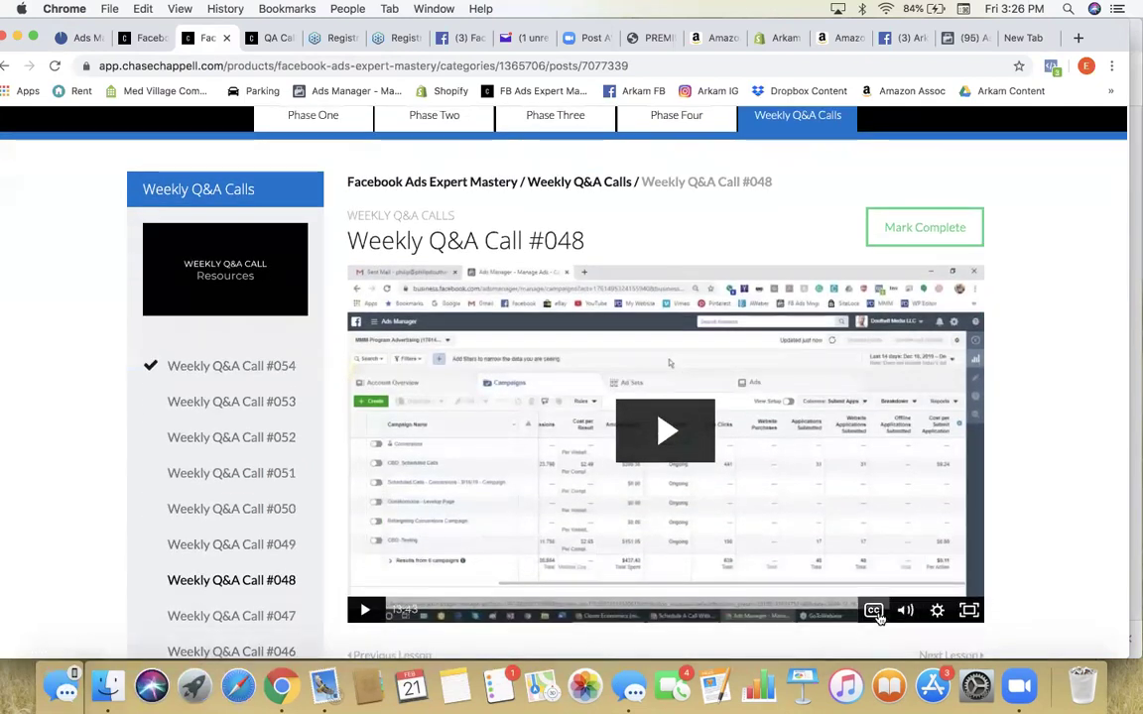
Step: Search the Weekly Q&A Call #048 video captions for "turning" and read the lines around the match
left_click(875, 612)
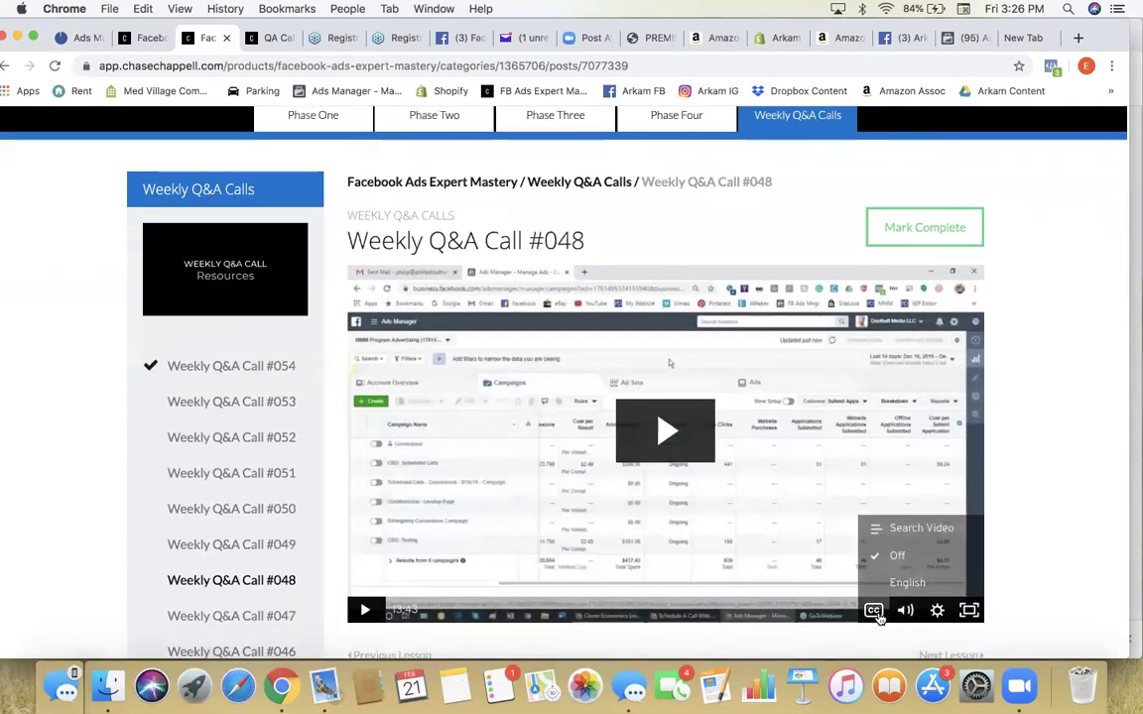
left_click(894, 529)
type("turning")
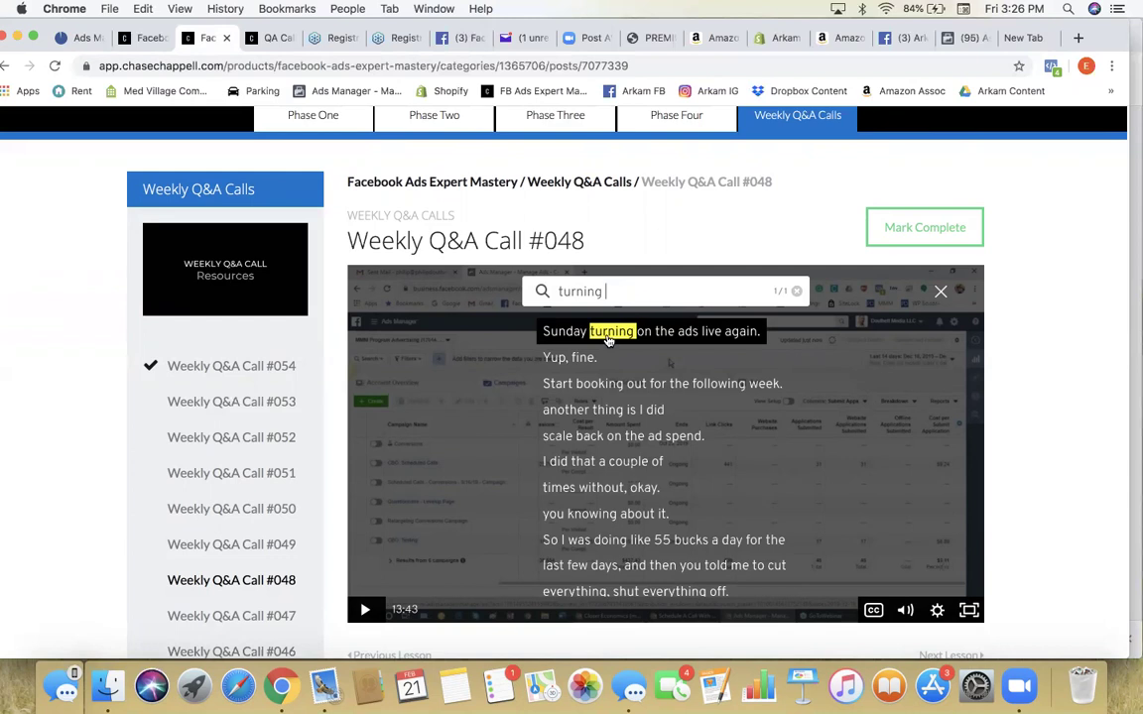
type("off")
scroll(605, 341, "up", 1)
scroll(607, 405, "down", 3)
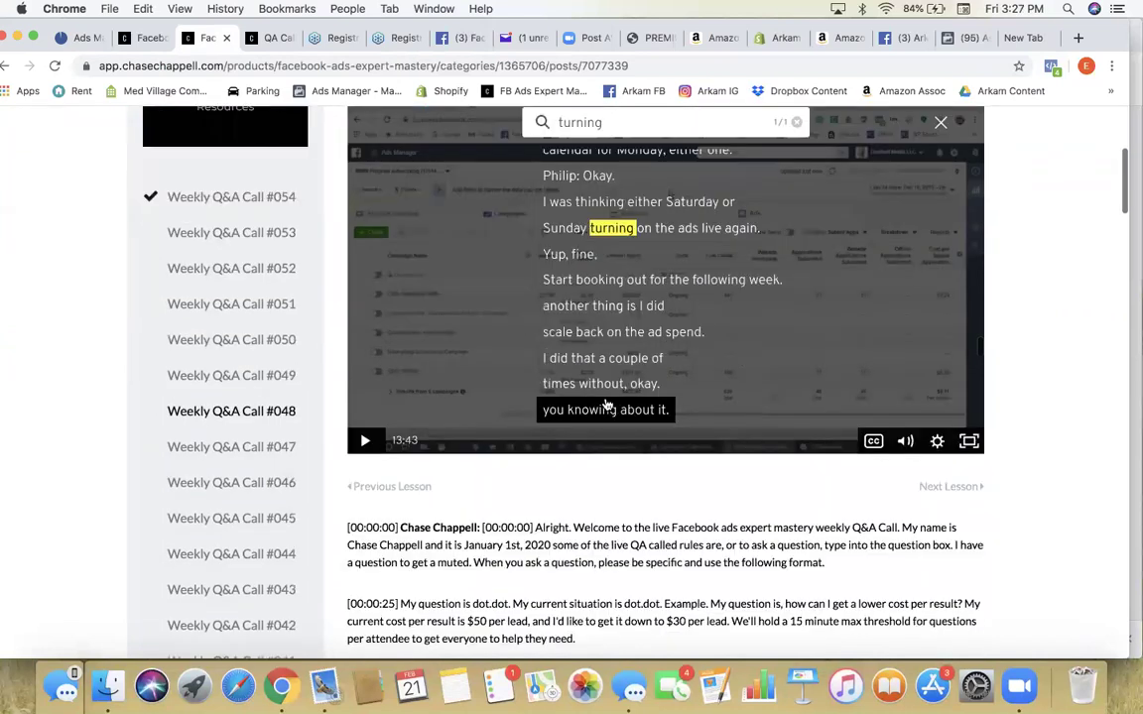
scroll(603, 427, "down", 2)
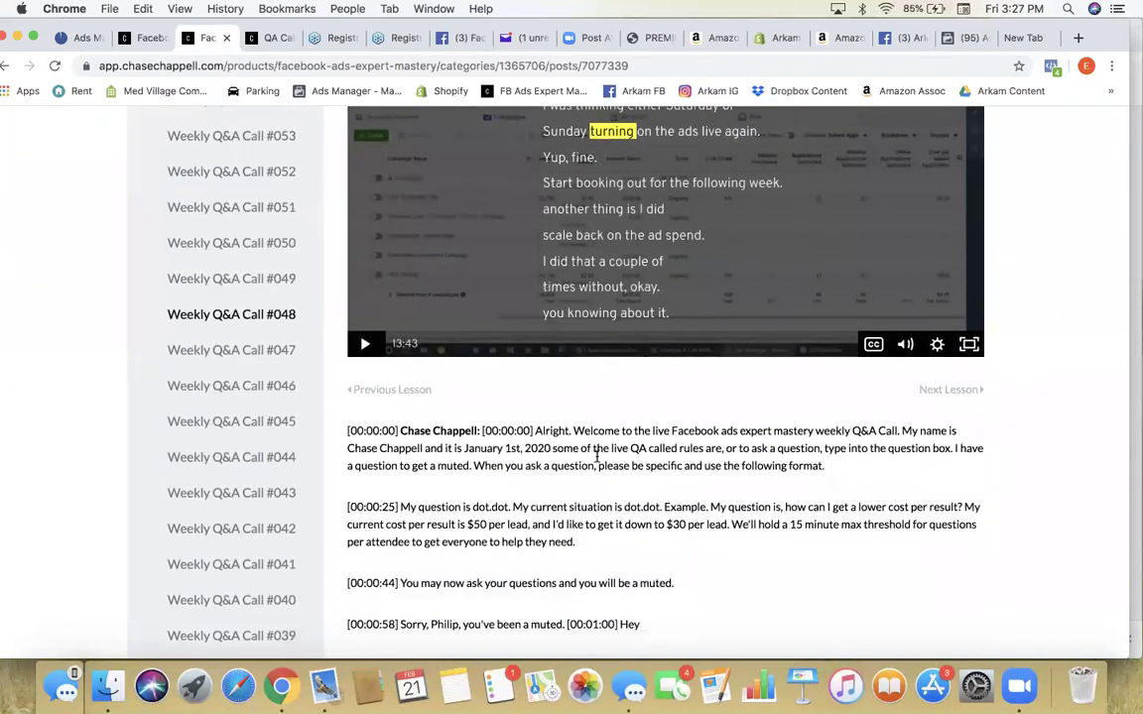
scroll(596, 454, "up", 6)
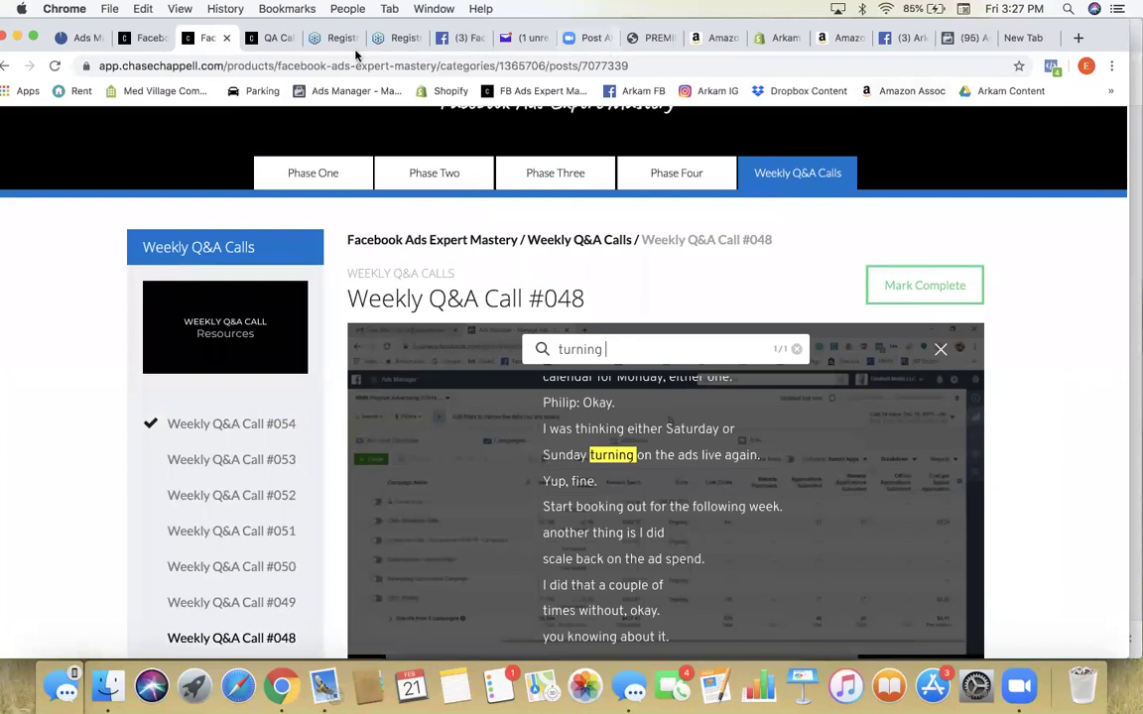
scroll(90, 236, "up", 2)
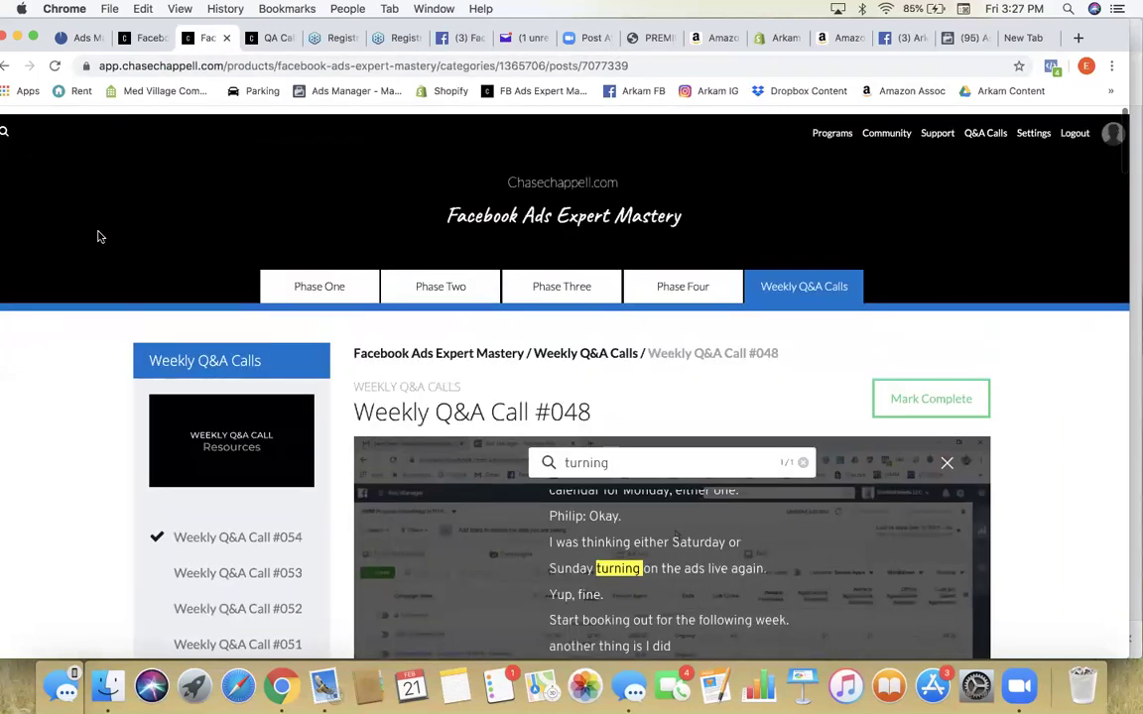
left_click(7, 136)
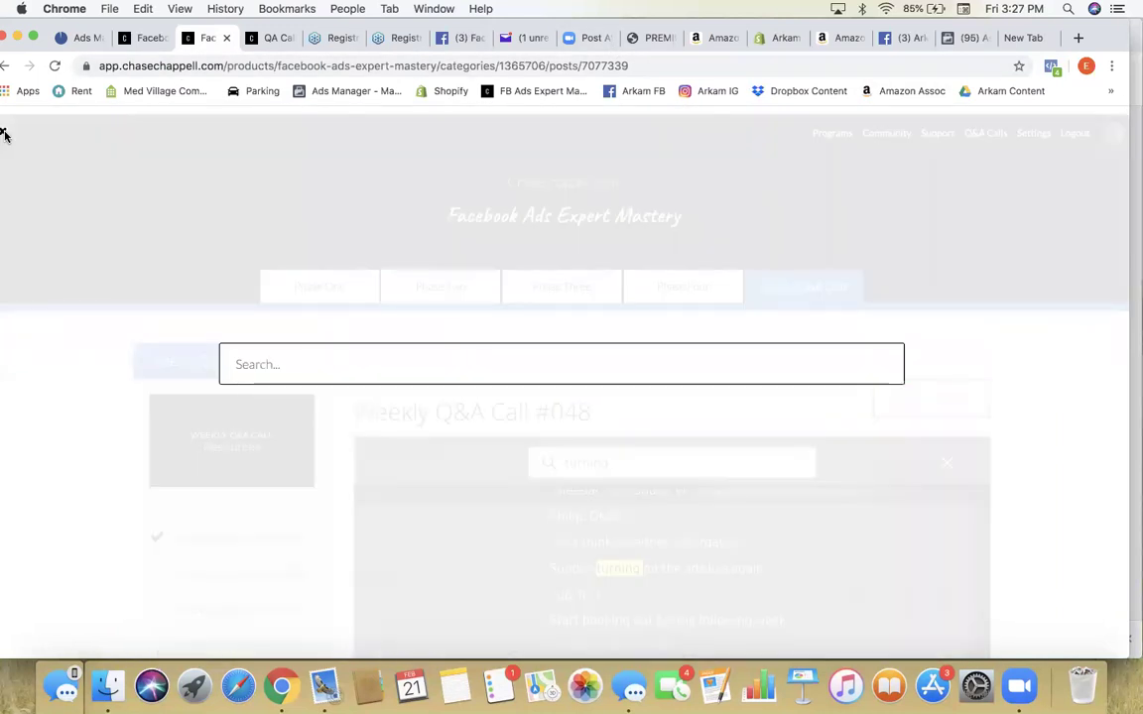
left_click(8, 136)
left_click(7, 135)
left_click(5, 135)
left_click(5, 135)
left_click(344, 354)
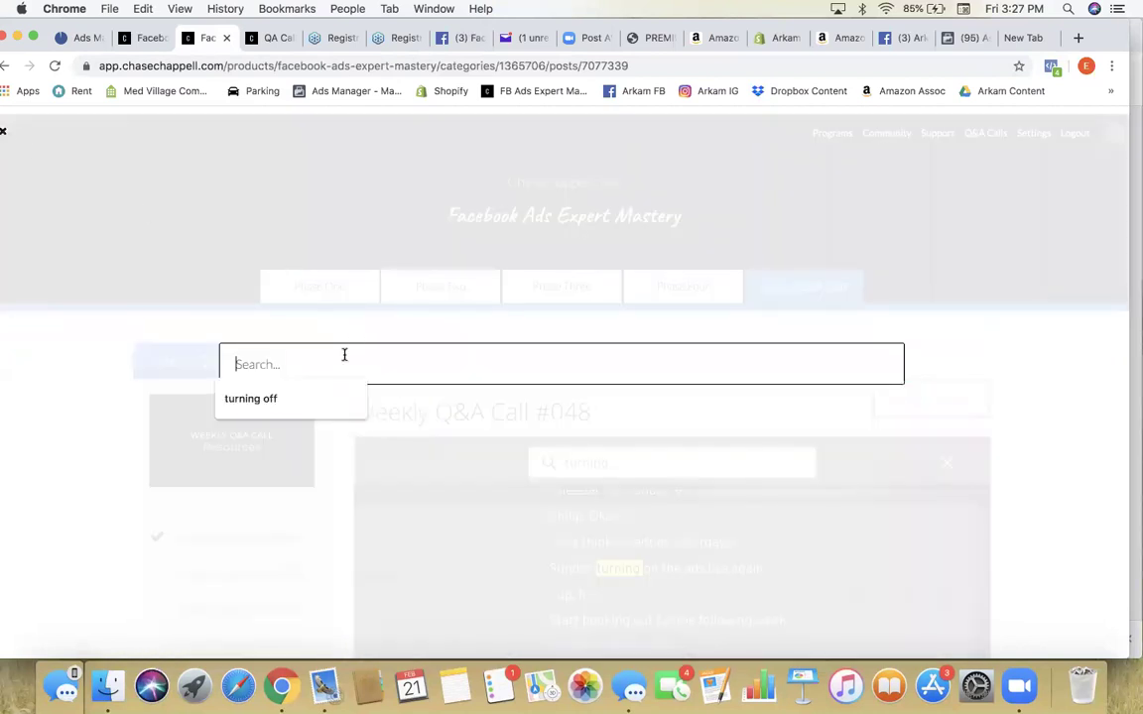
type("turning o")
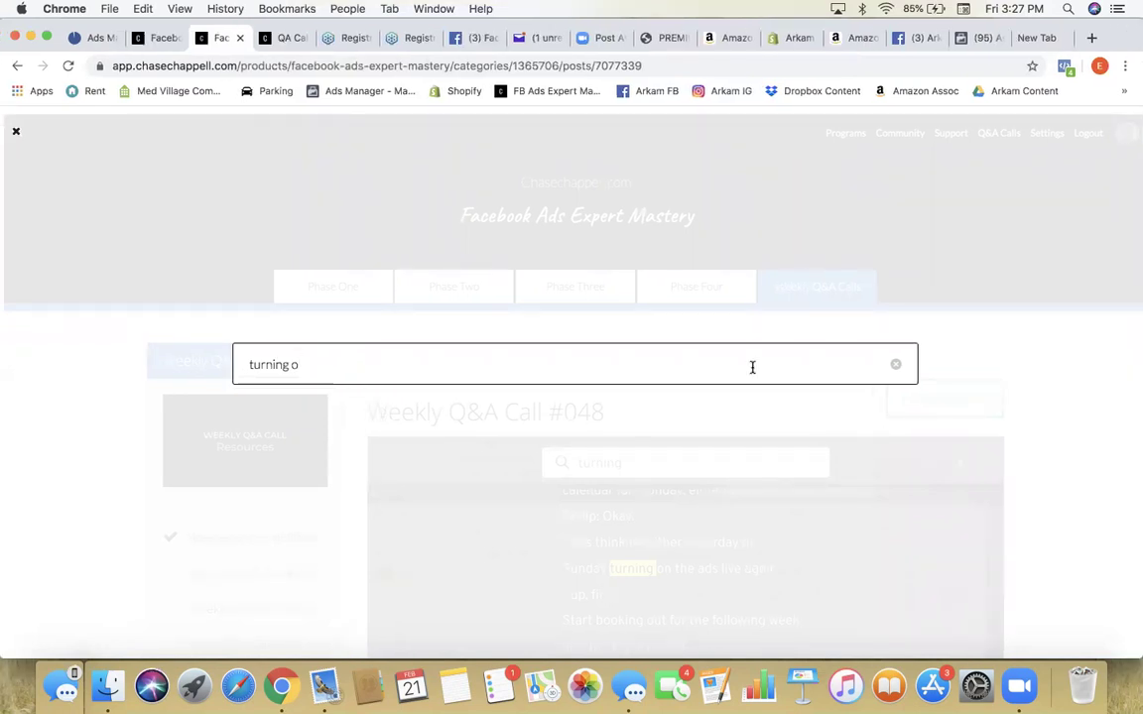
left_click(15, 134)
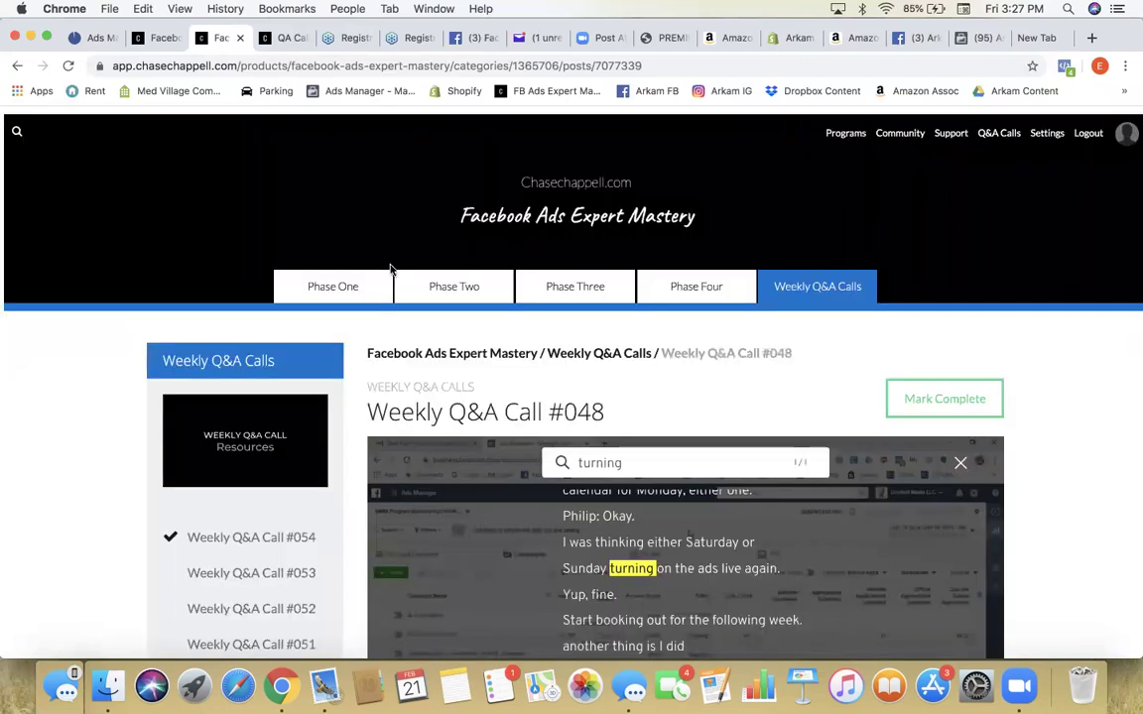
Step: Return to Ads Manager, switch to the Mail app and read the newest Facebook message recommending Arkam
left_click(96, 38)
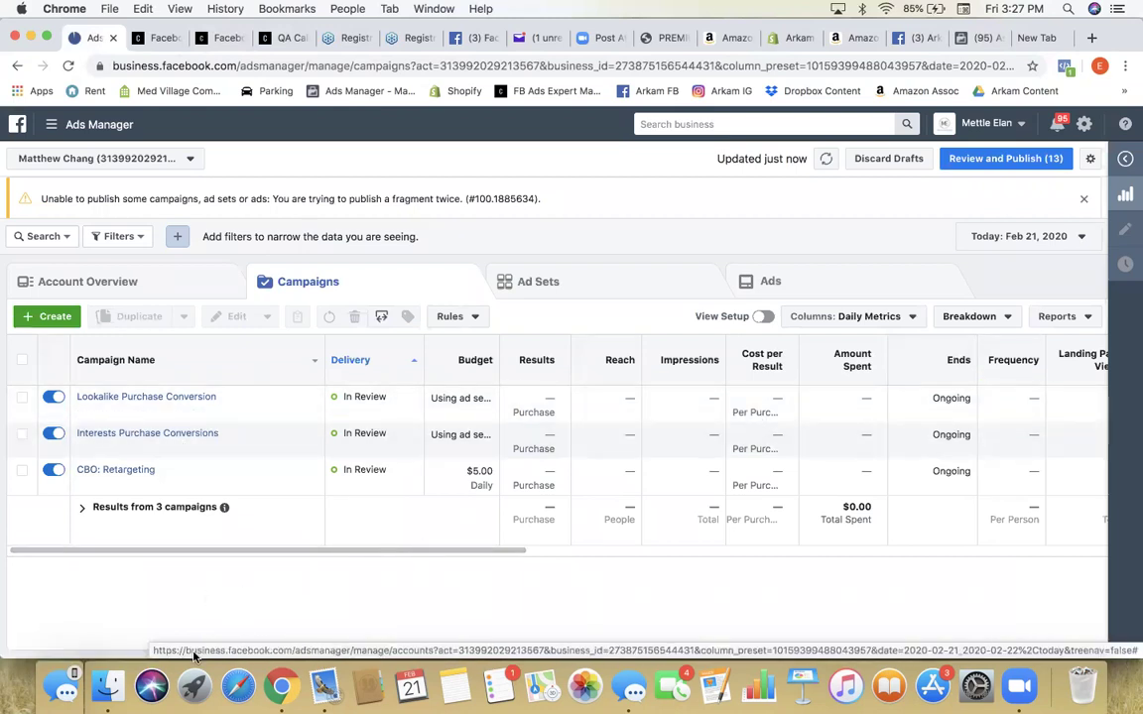
left_click(324, 685)
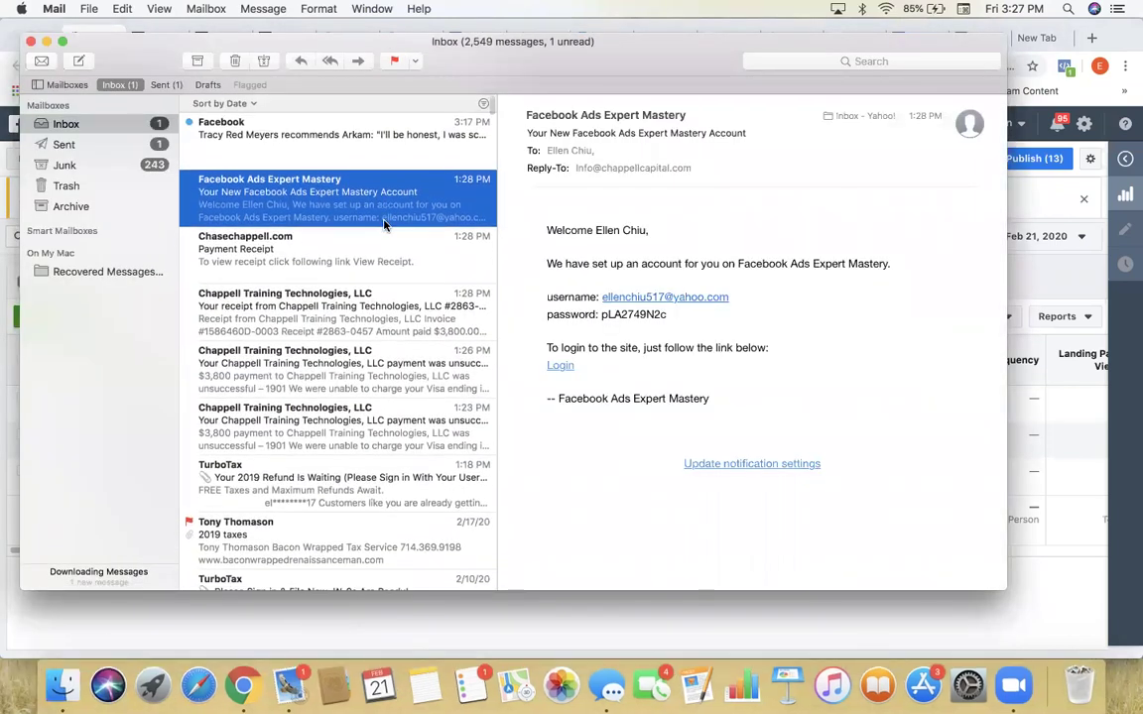
left_click(341, 138)
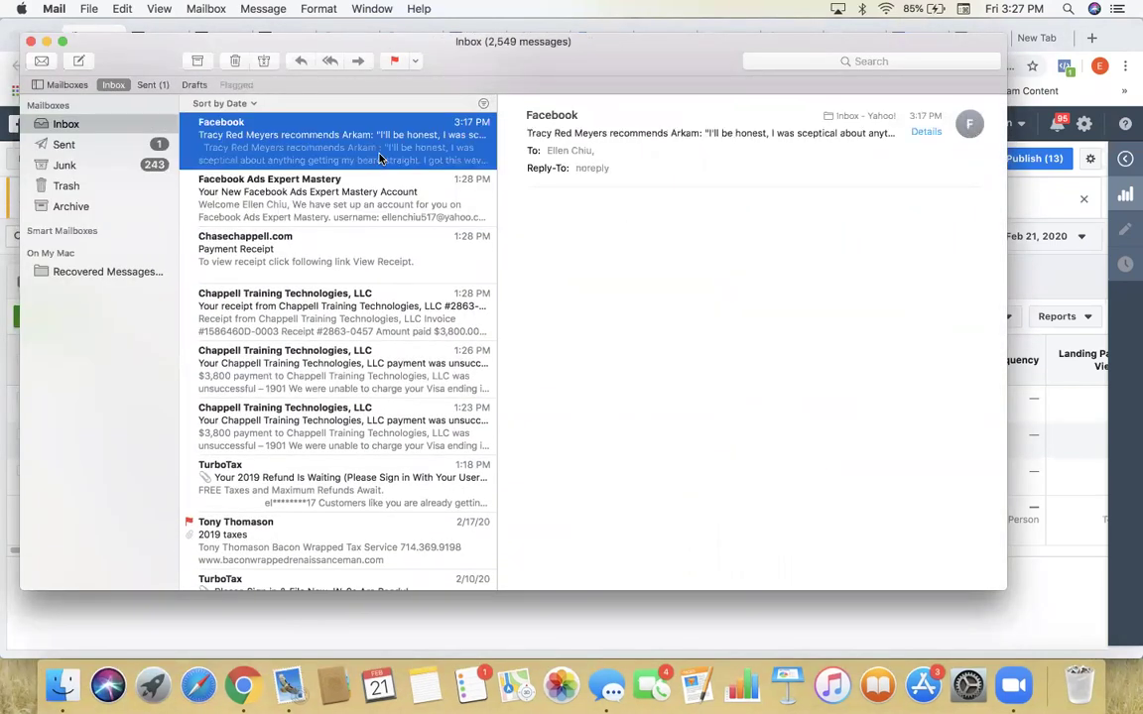
scroll(381, 195, "up", 5)
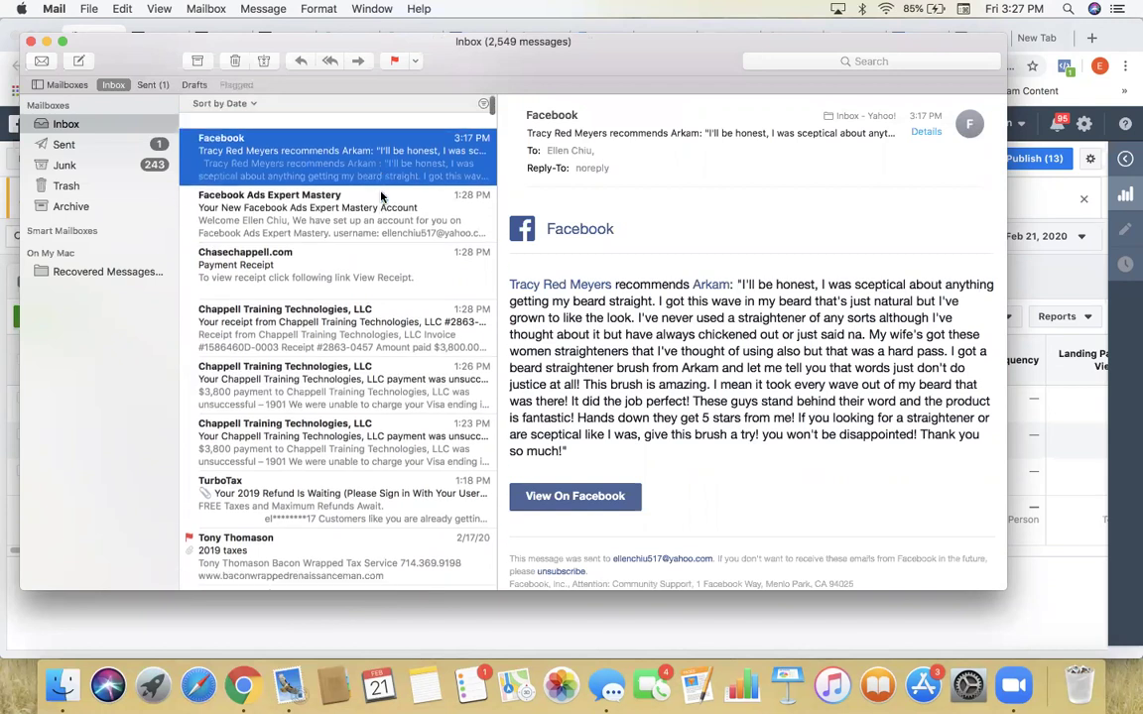
scroll(332, 266, "up", 4)
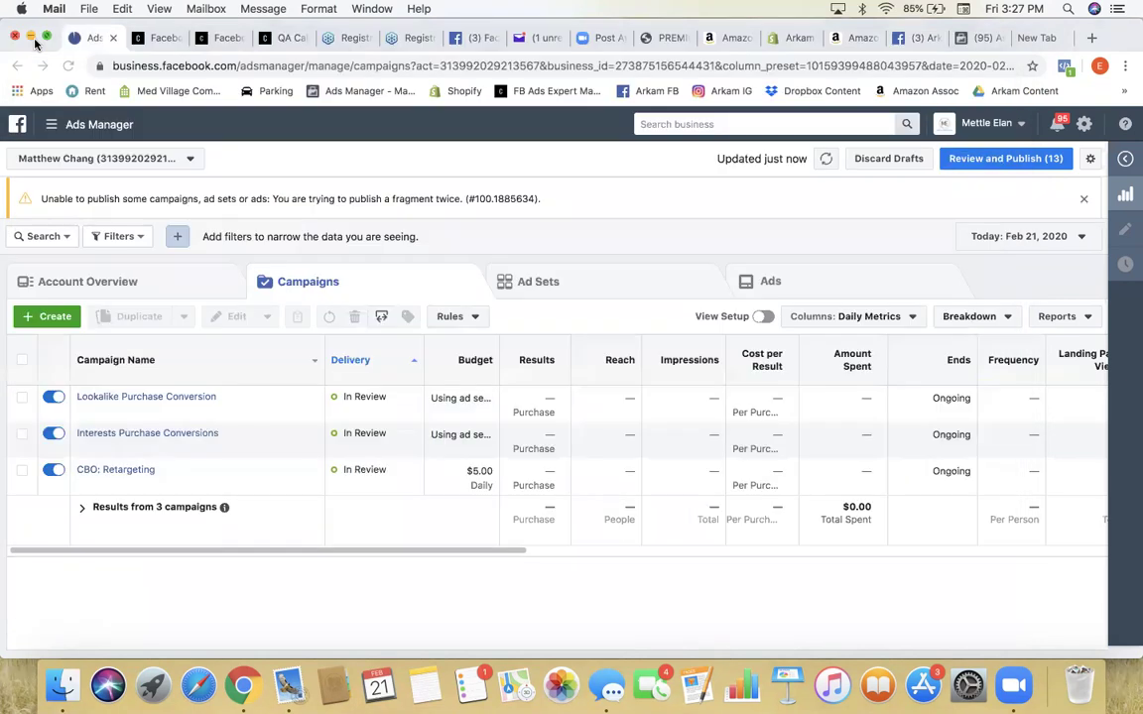
Step: Open yahoo.com in a new browser tab and go to the Yahoo Mail inbox
left_click(1092, 40)
type("yah")
key("Return")
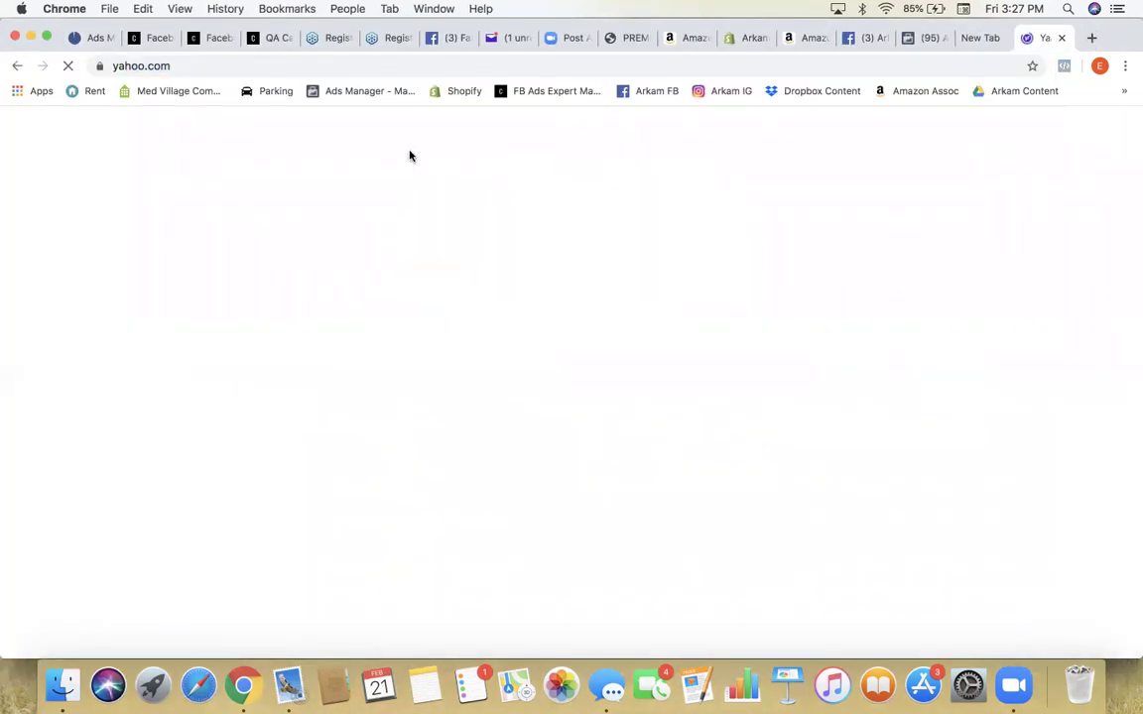
left_click(105, 247)
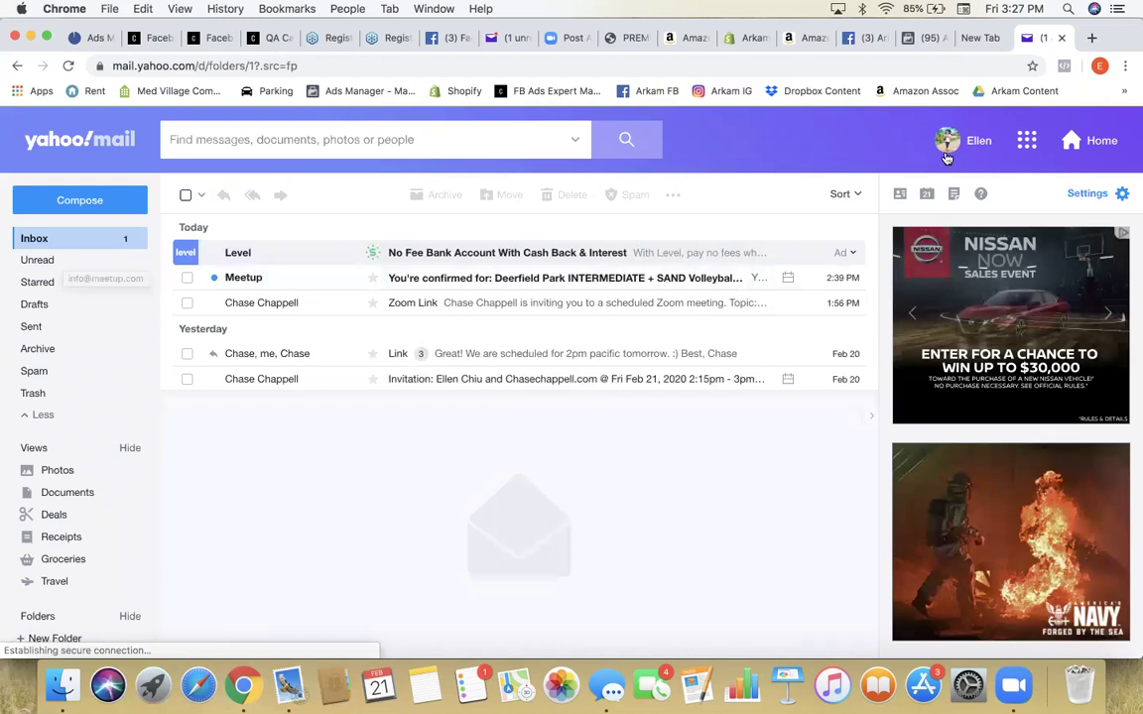
Step: Switch Yahoo Mail to the other signed-in account and postpone its account recovery review
left_click(947, 140)
left_click(892, 265)
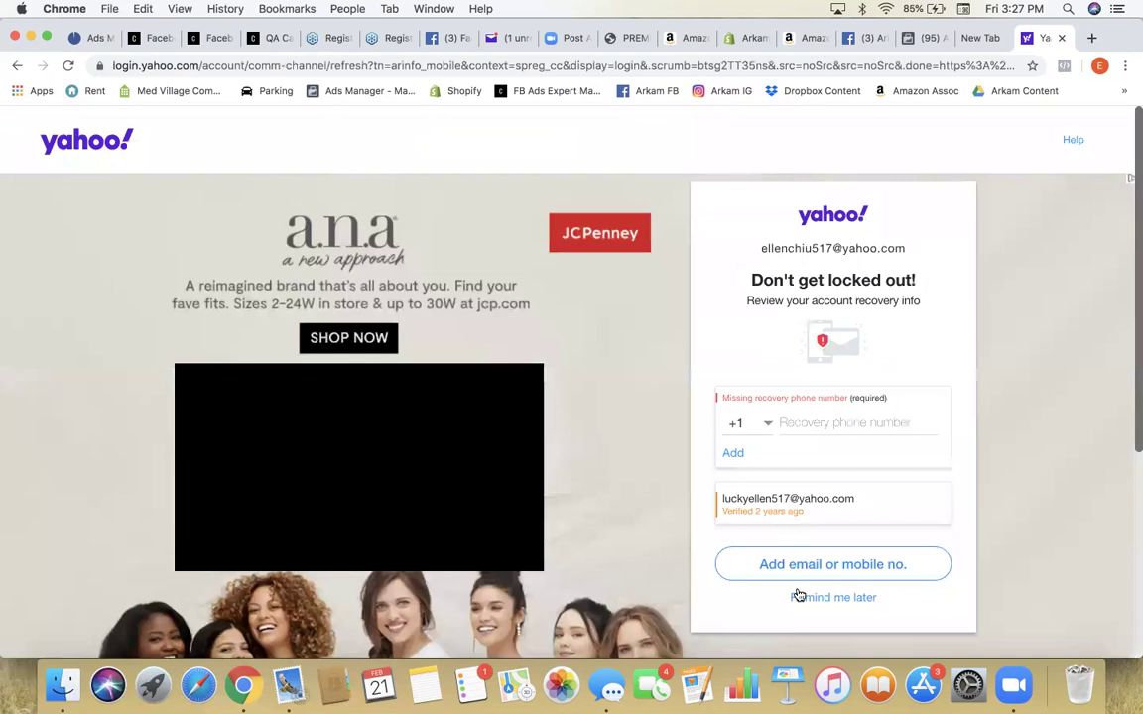
left_click(806, 597)
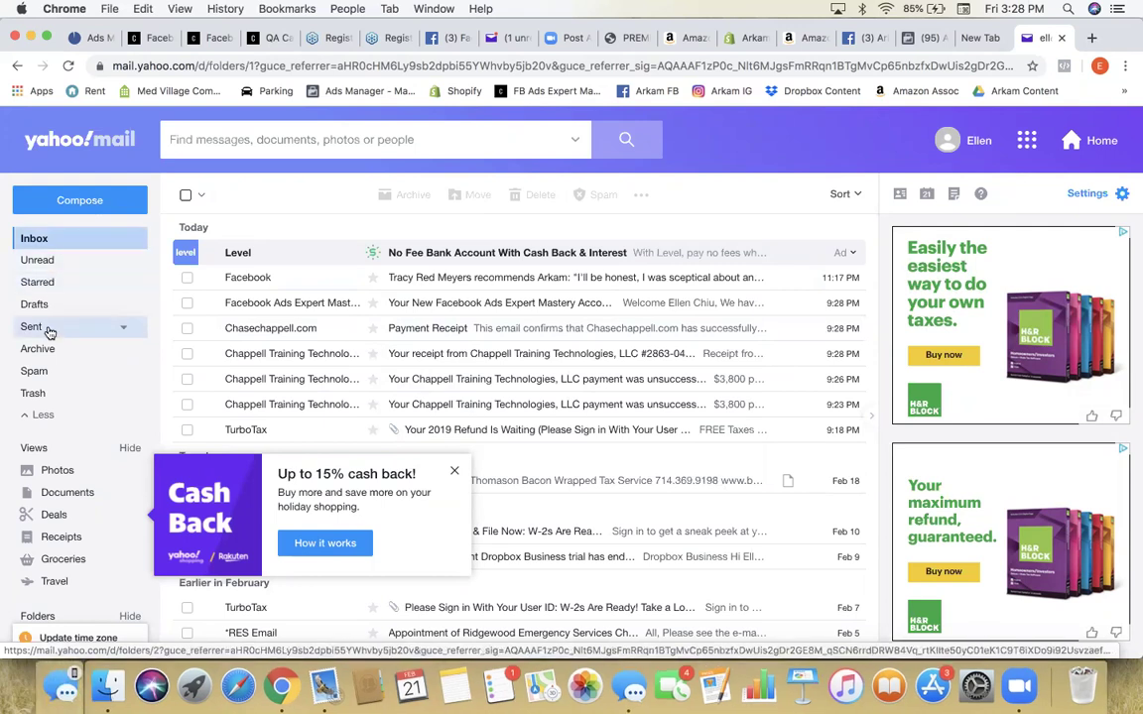
Step: Check this account's Spam folder, dismiss the Cash Back promotion and return to the inbox
left_click(53, 372)
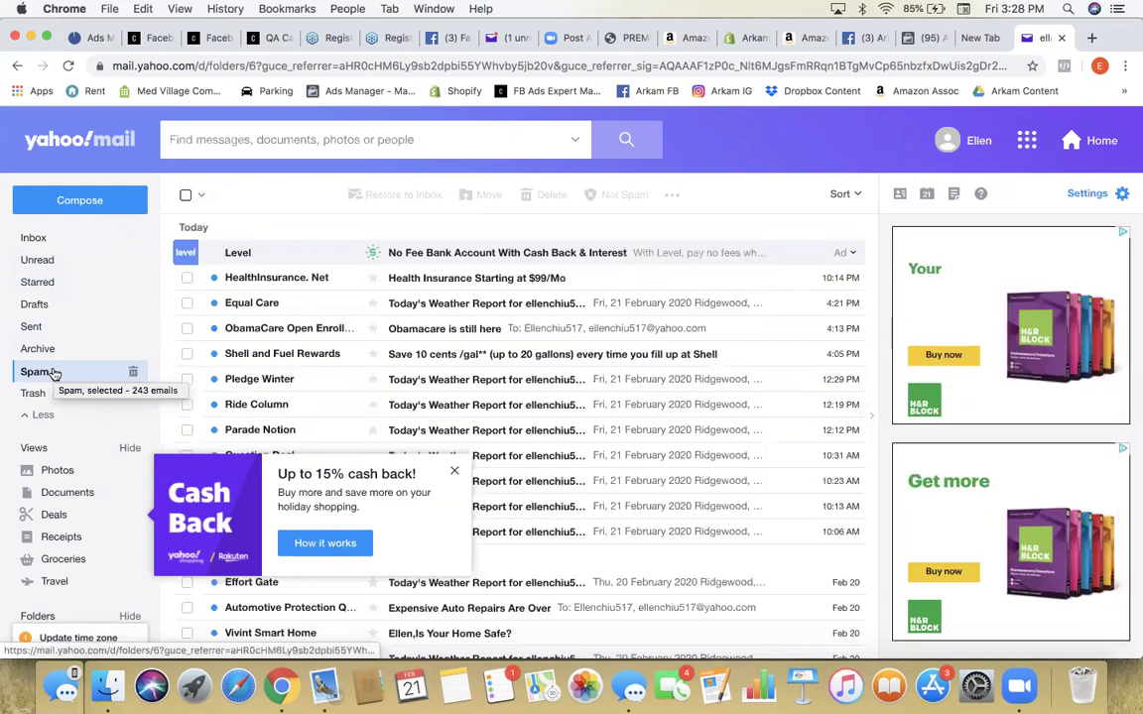
left_click(455, 470)
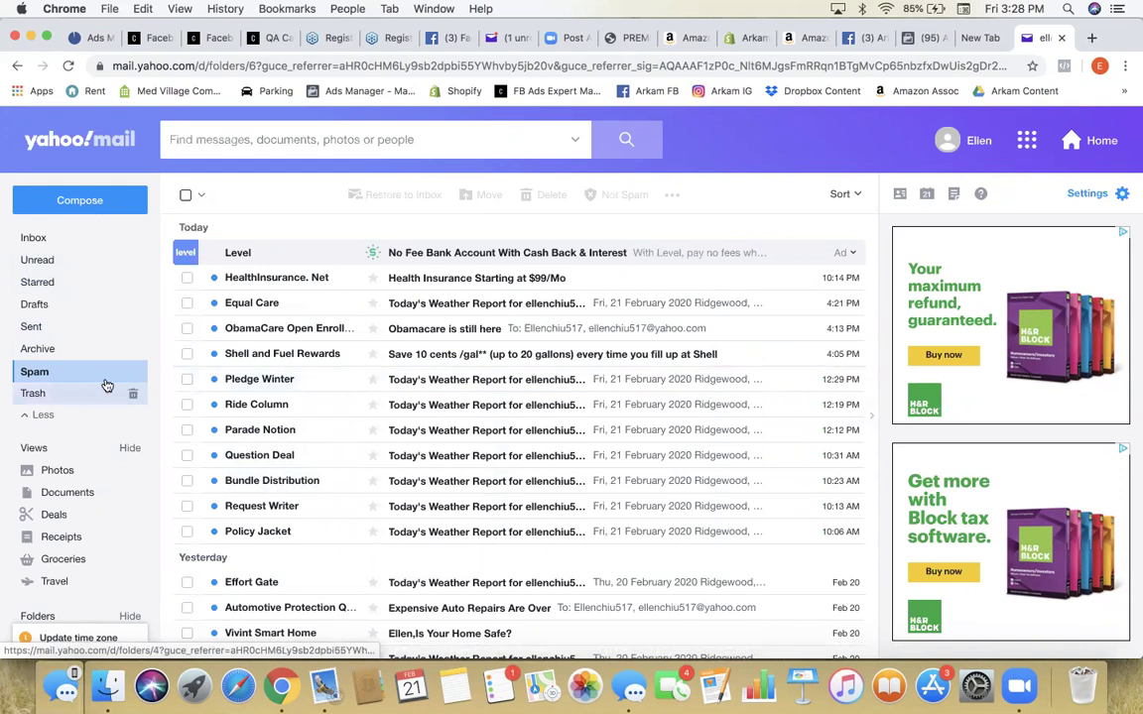
left_click(90, 238)
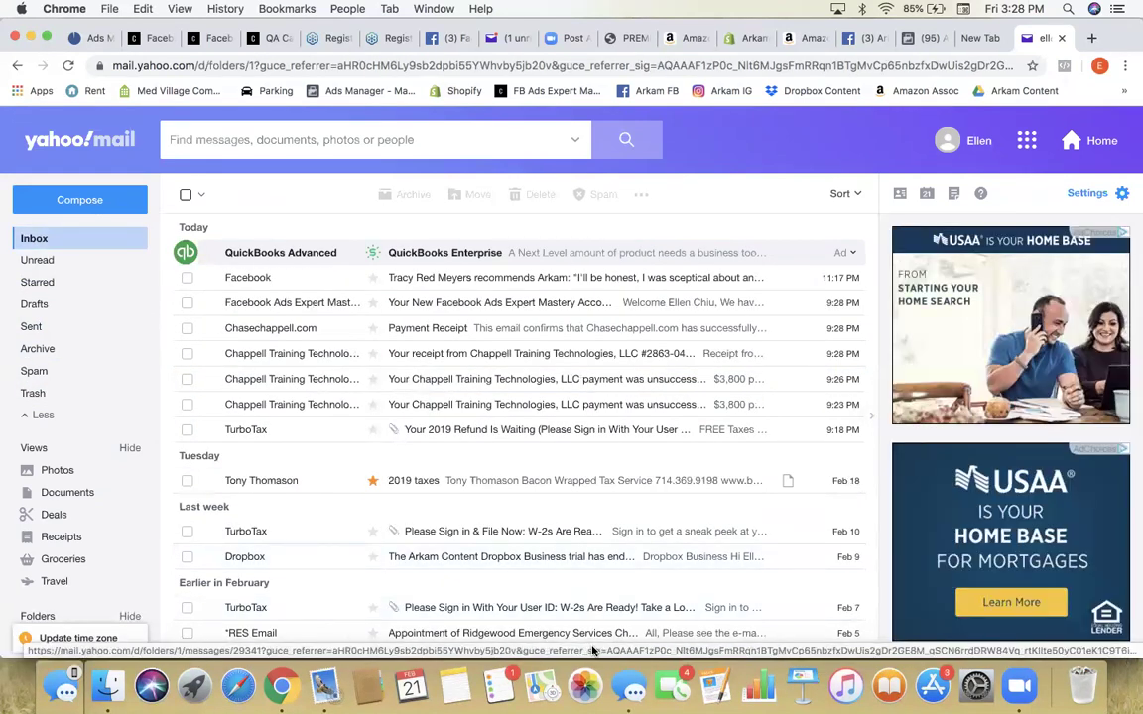
Step: Switch to the Mail app and look through the newest inbox messages and the Flagged mailbox
left_click(324, 684)
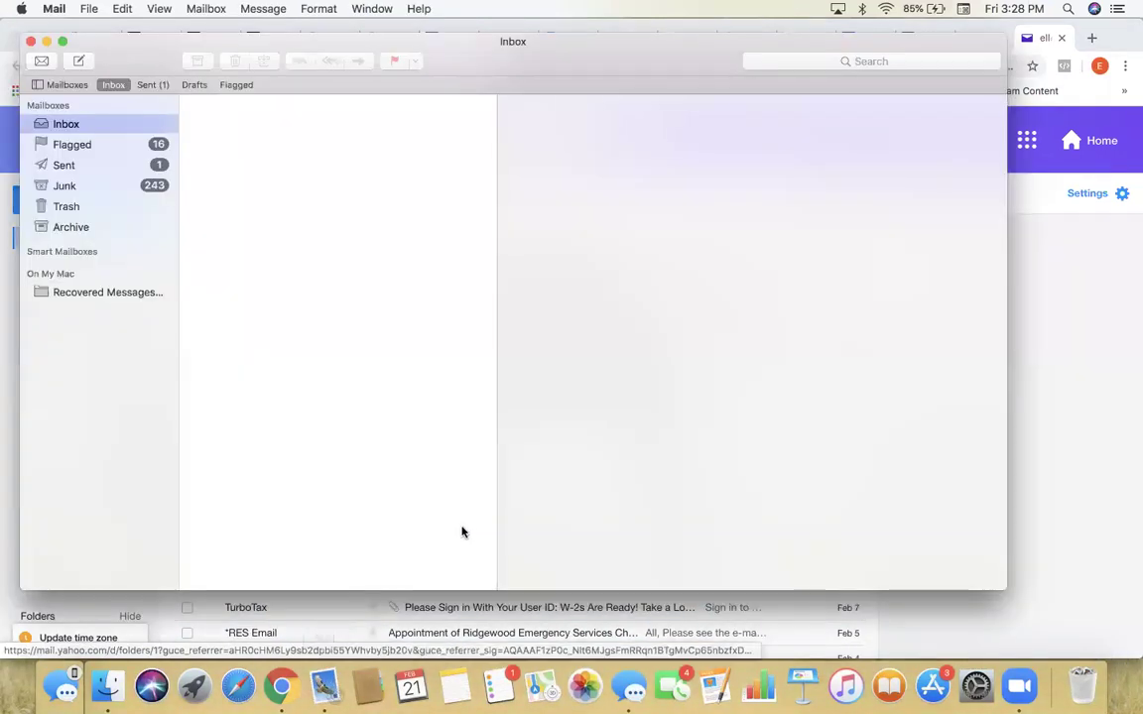
scroll(294, 309, "up", 5)
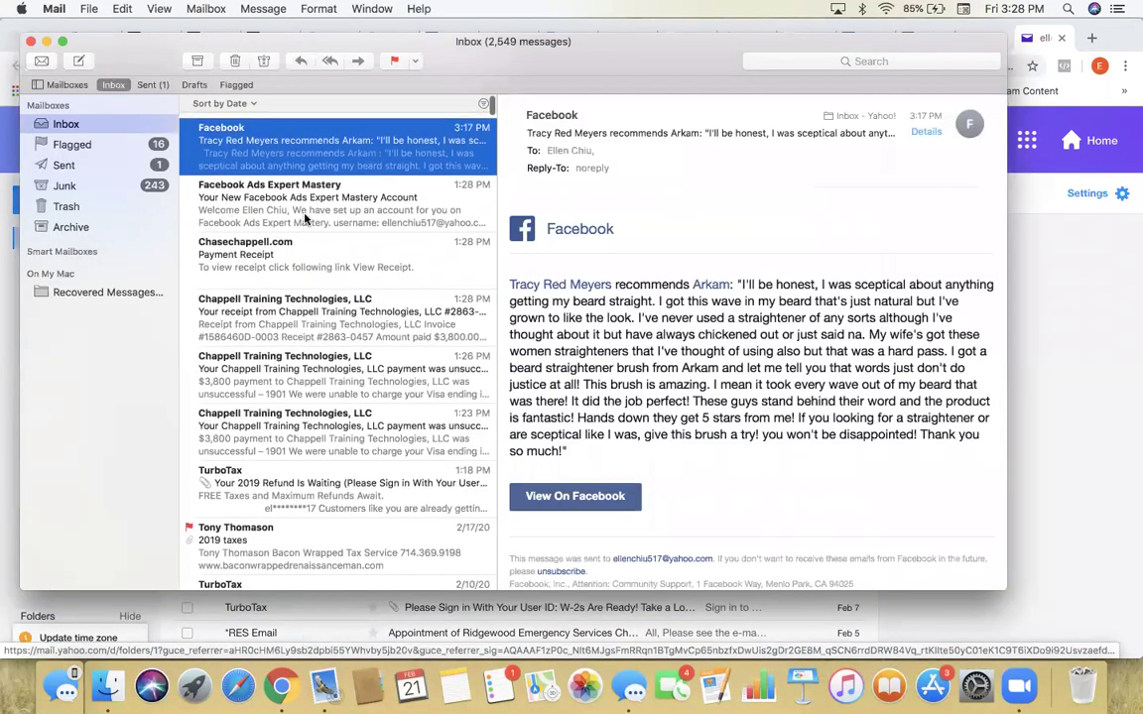
scroll(306, 218, "up", 5)
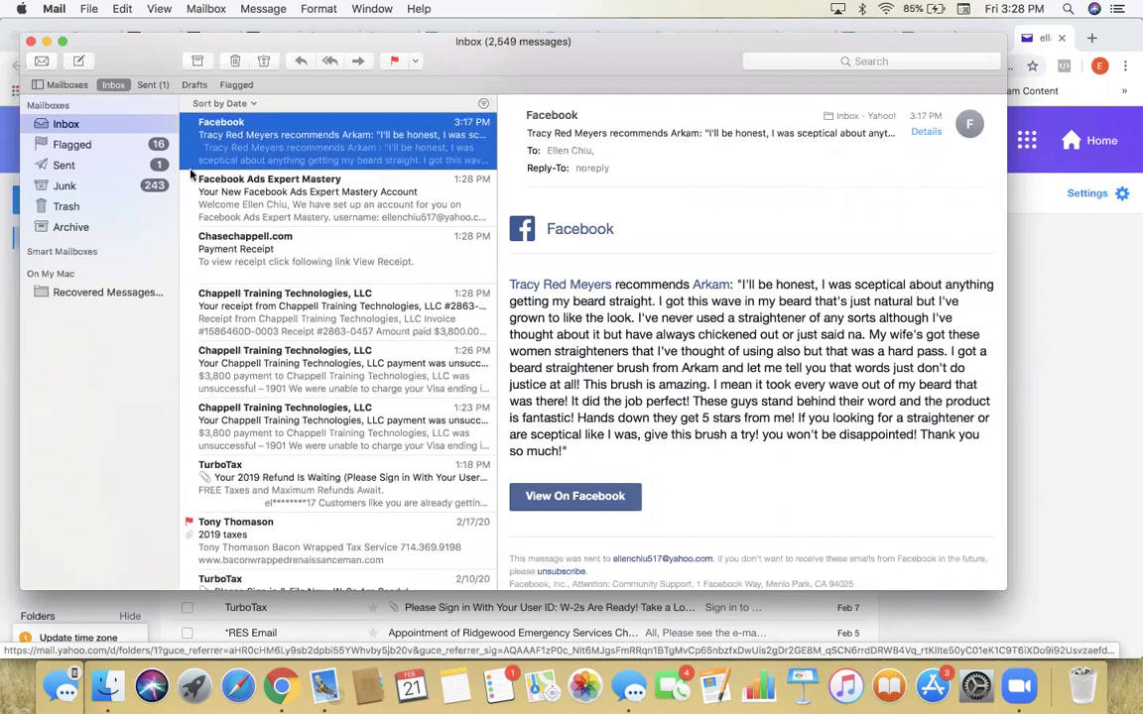
left_click(122, 151)
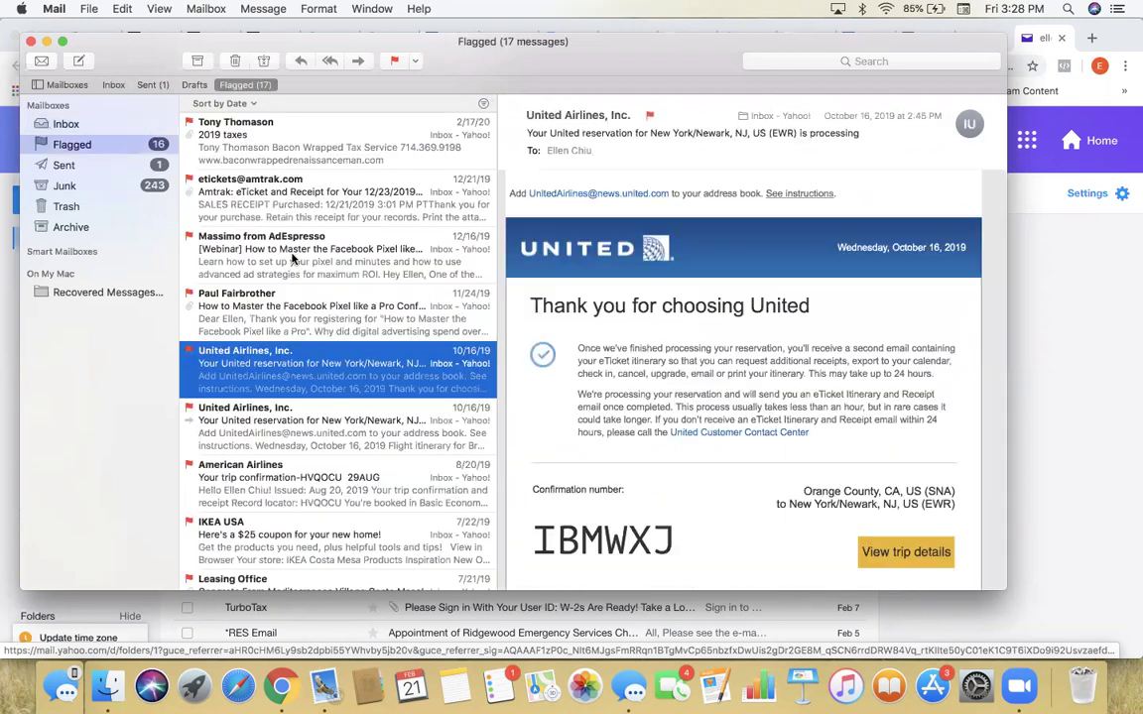
scroll(292, 258, "down", 10)
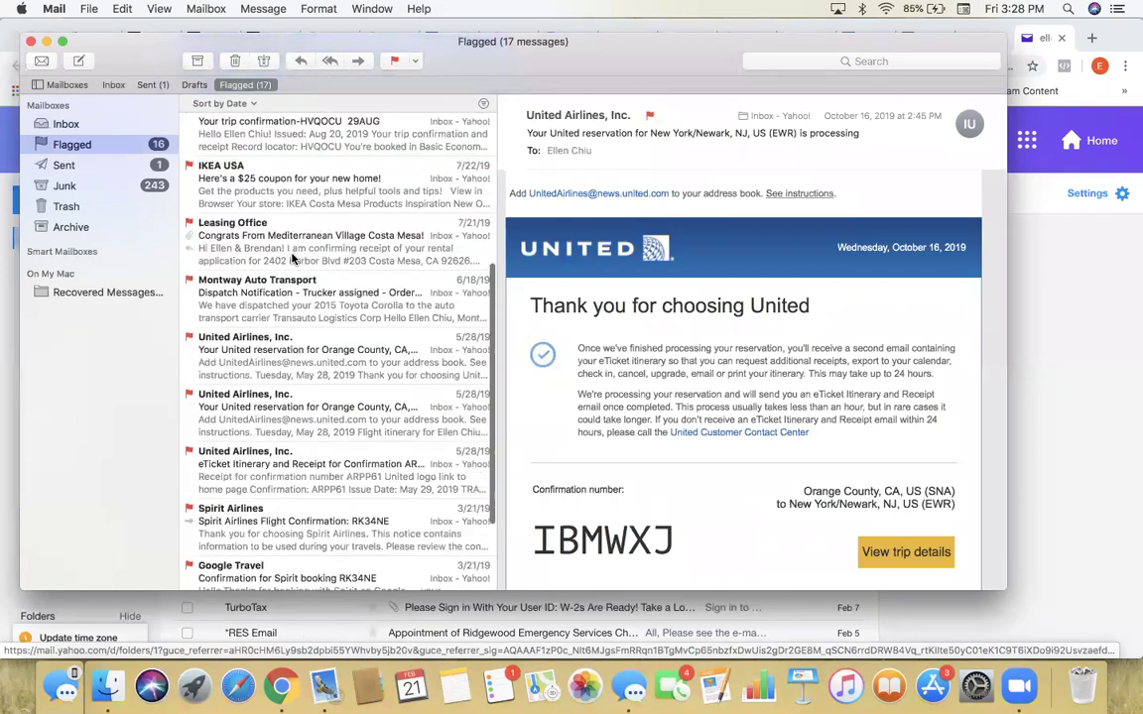
scroll(287, 248, "up", 10)
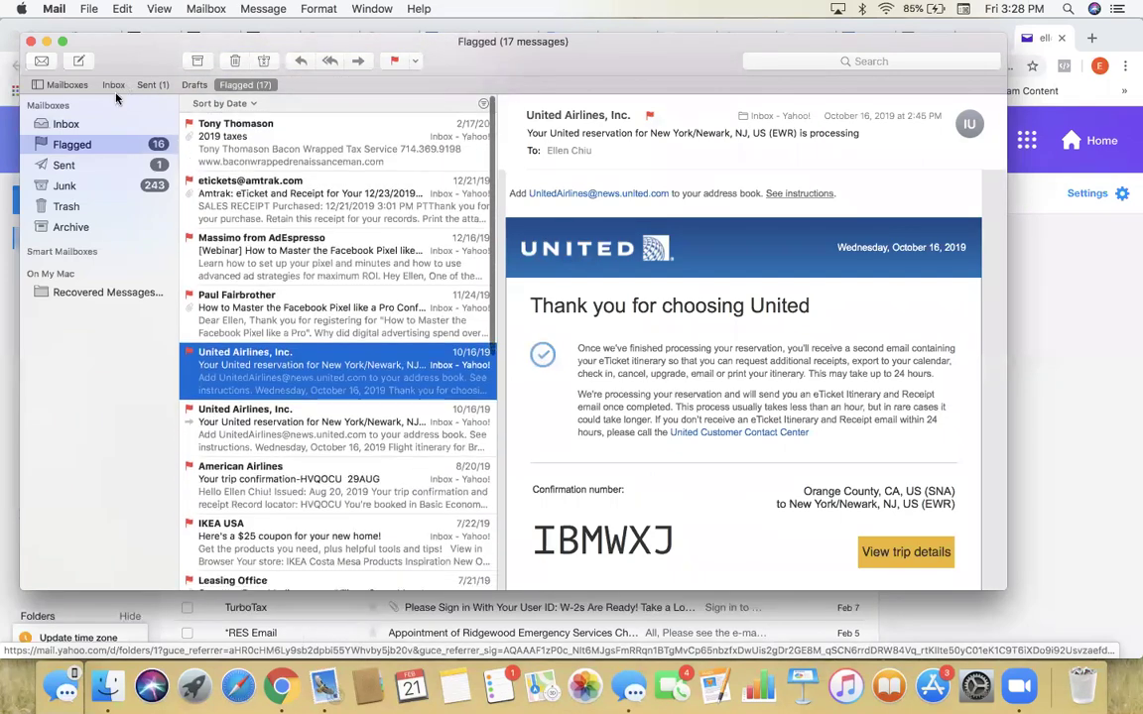
Step: Check the Sent and Trash mailboxes and go back to the newest message in the inbox
left_click(114, 164)
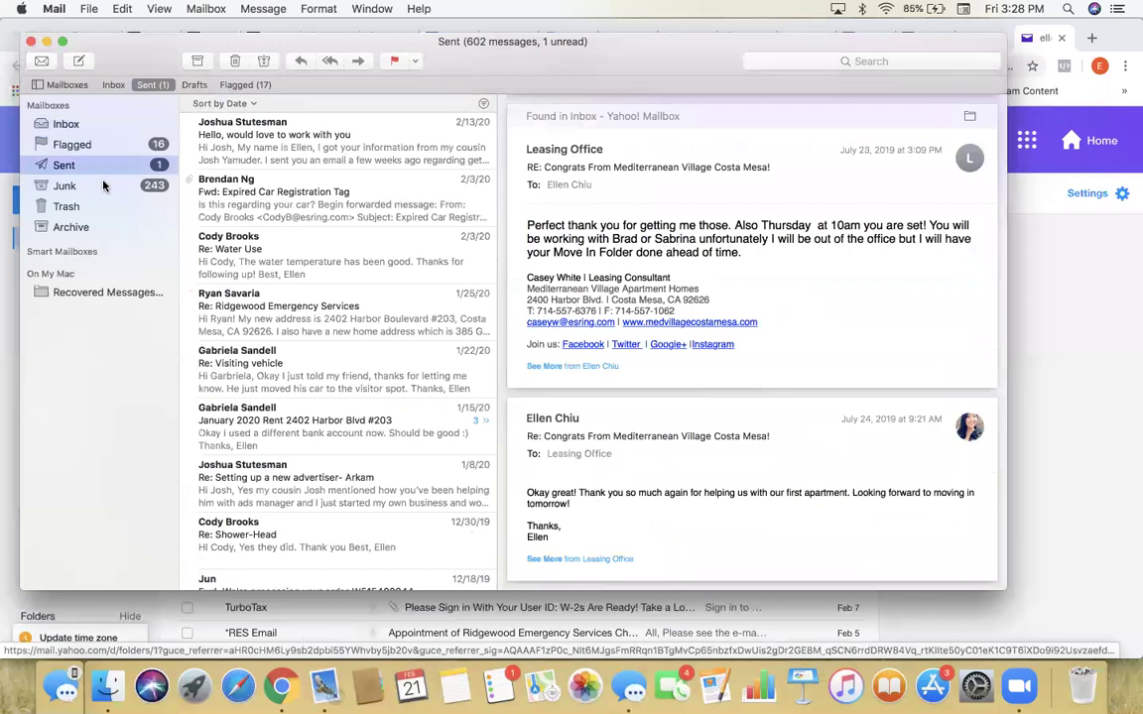
left_click(86, 208)
left_click(79, 123)
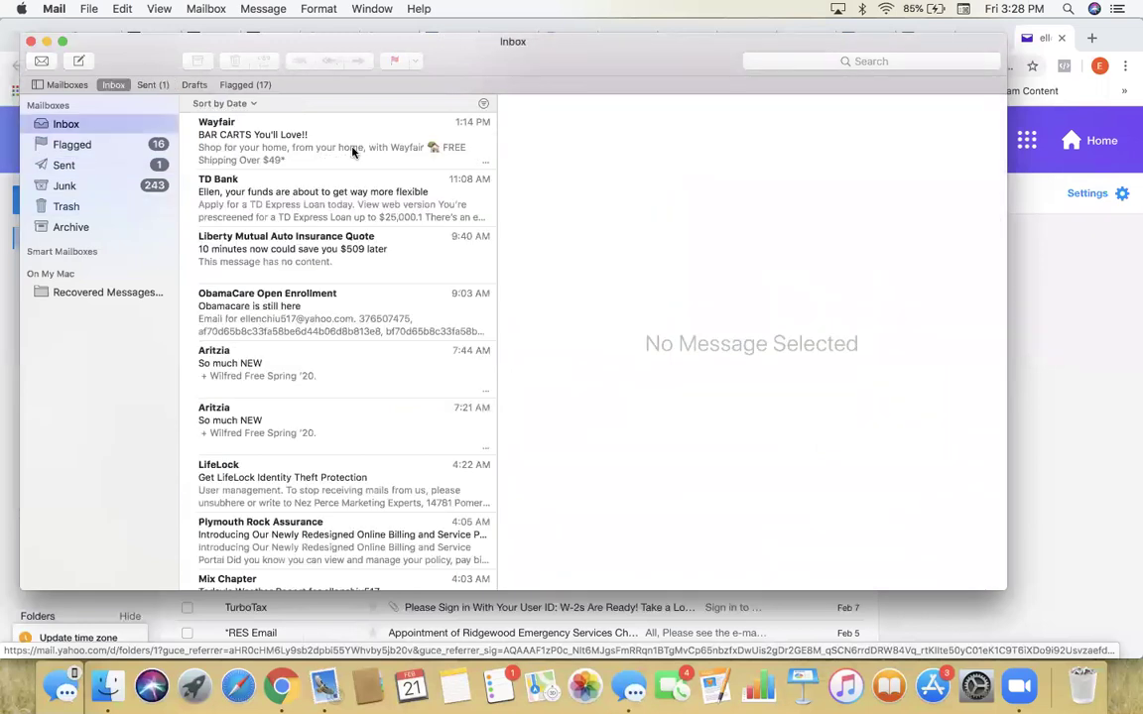
left_click(347, 143)
Step: Return to Yahoo Mail in Chrome and switch back to the first Yahoo account to check its inbox
left_click(1080, 325)
left_click(972, 141)
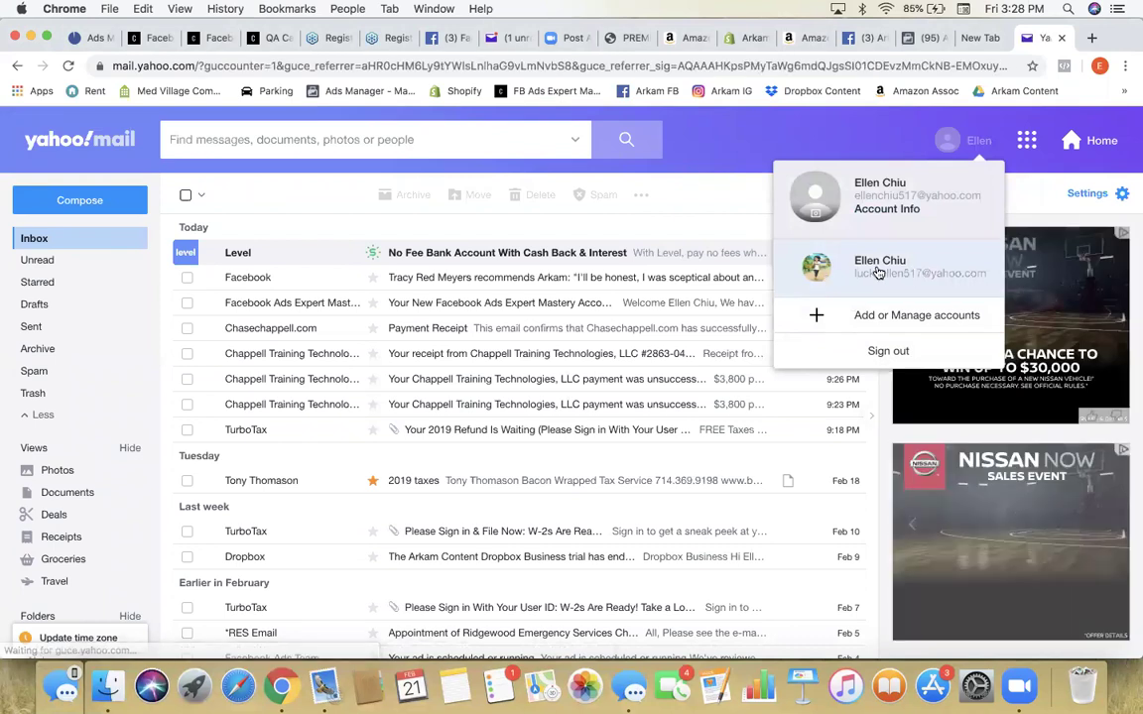
left_click(877, 265)
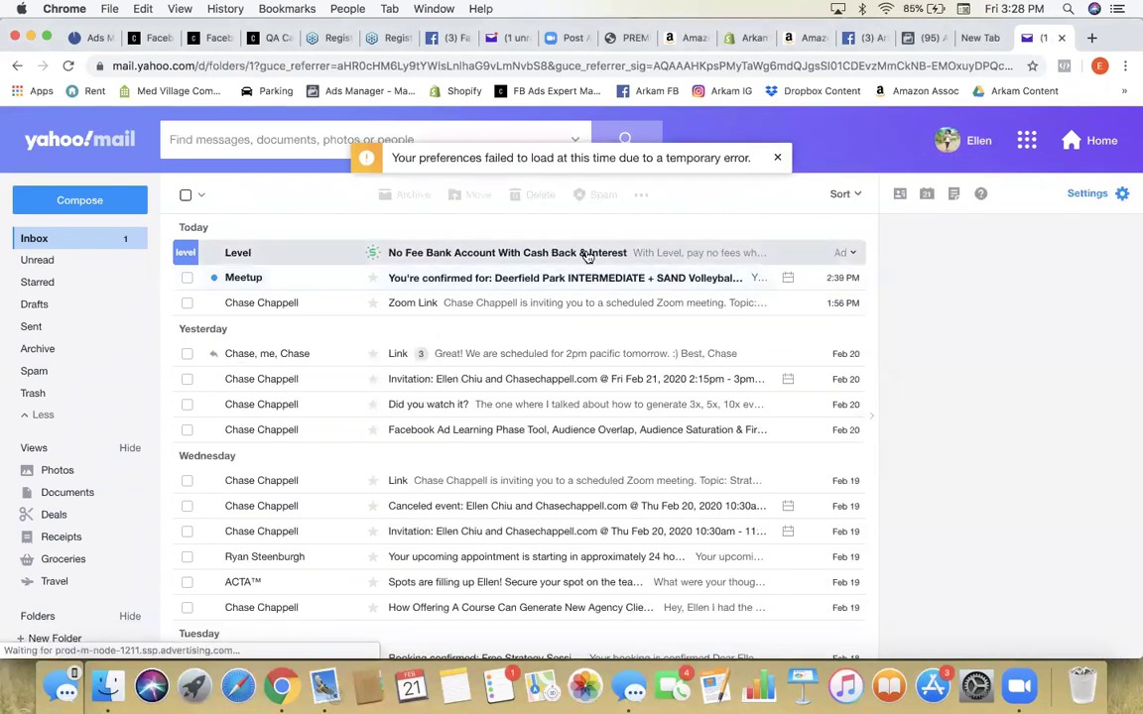
Step: Open Gmail in a new browser tab, check its Primary inbox and close the tab
left_click(1090, 40)
type("gm")
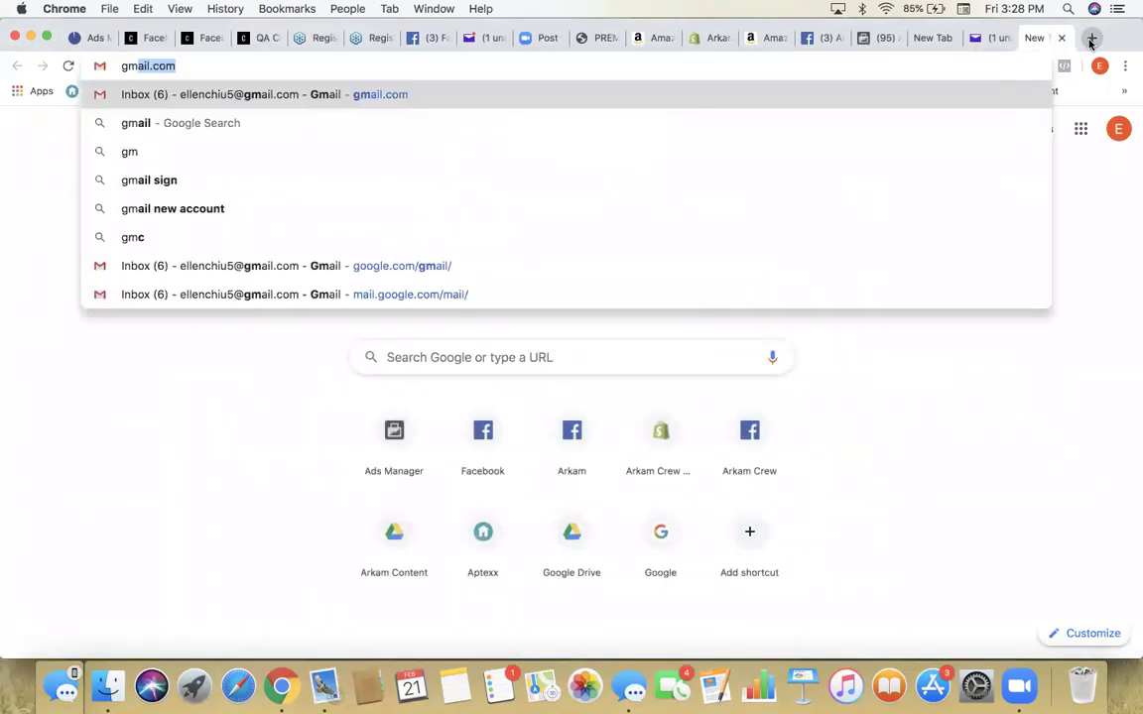
left_click(447, 92)
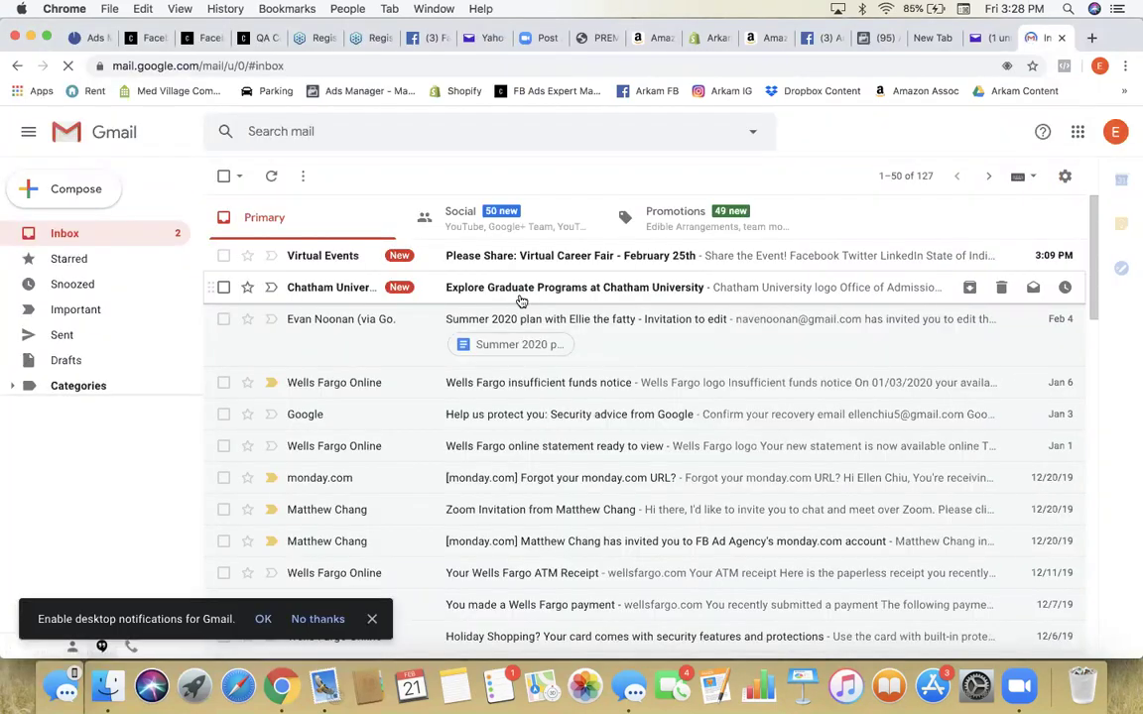
left_click(1061, 38)
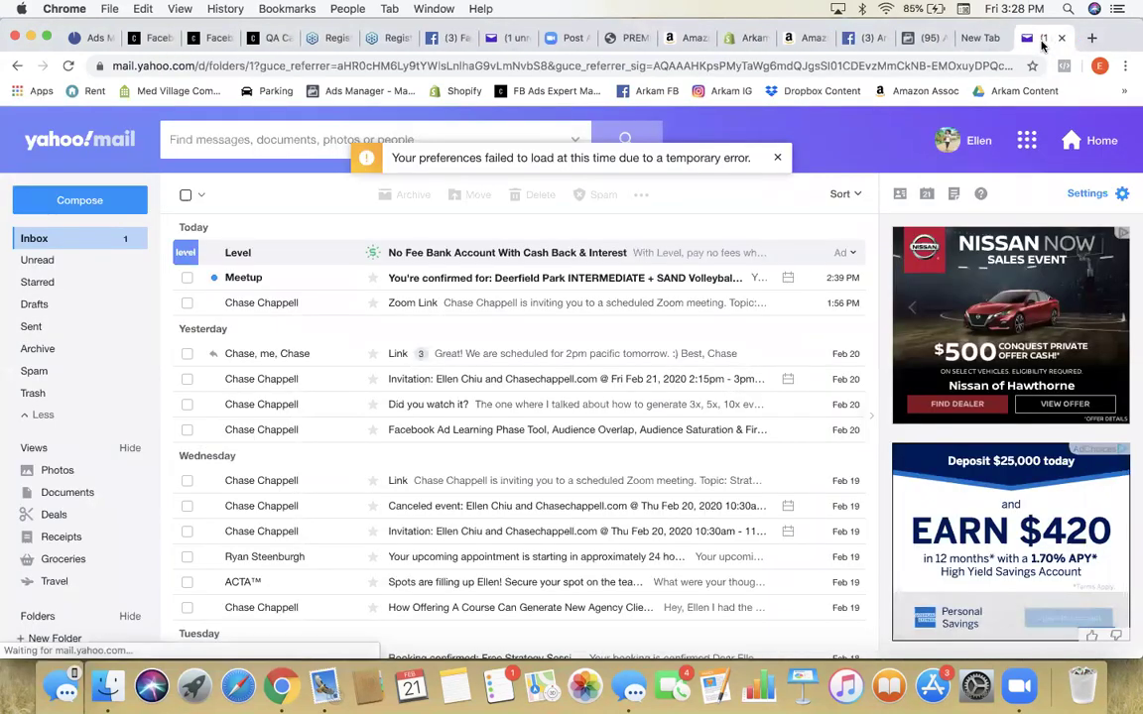
Step: Switch Yahoo Mail to the second account again and bring up the Mail app's inbox
mouse_move(977, 142)
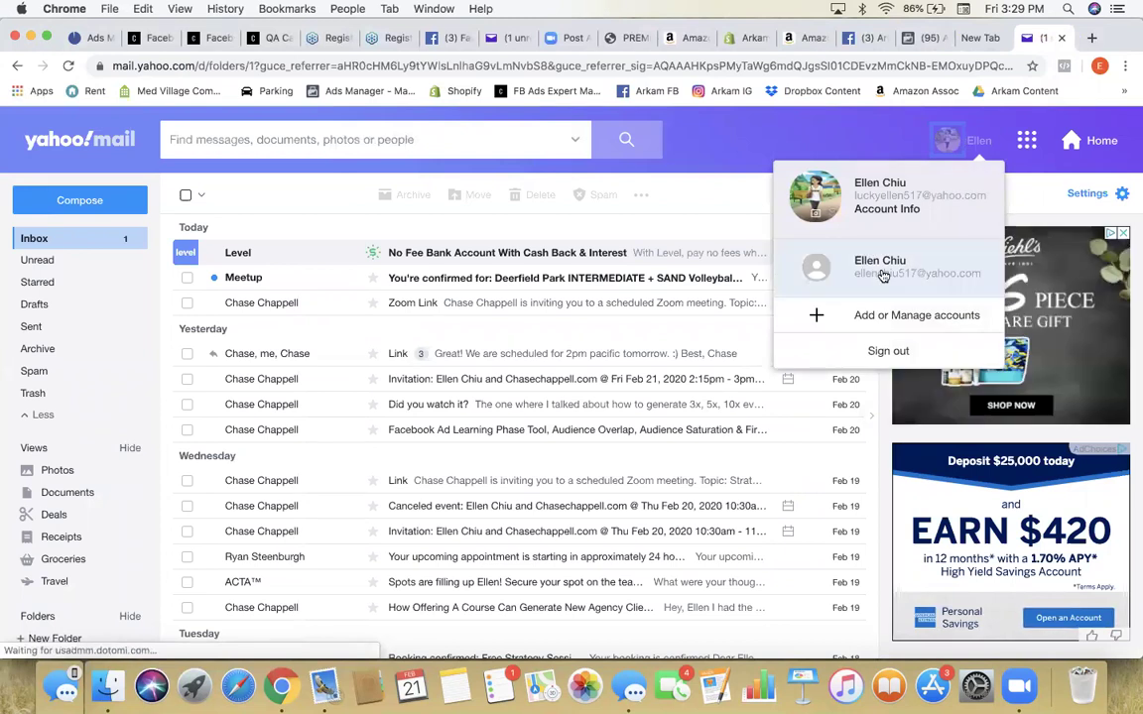
left_click(883, 268)
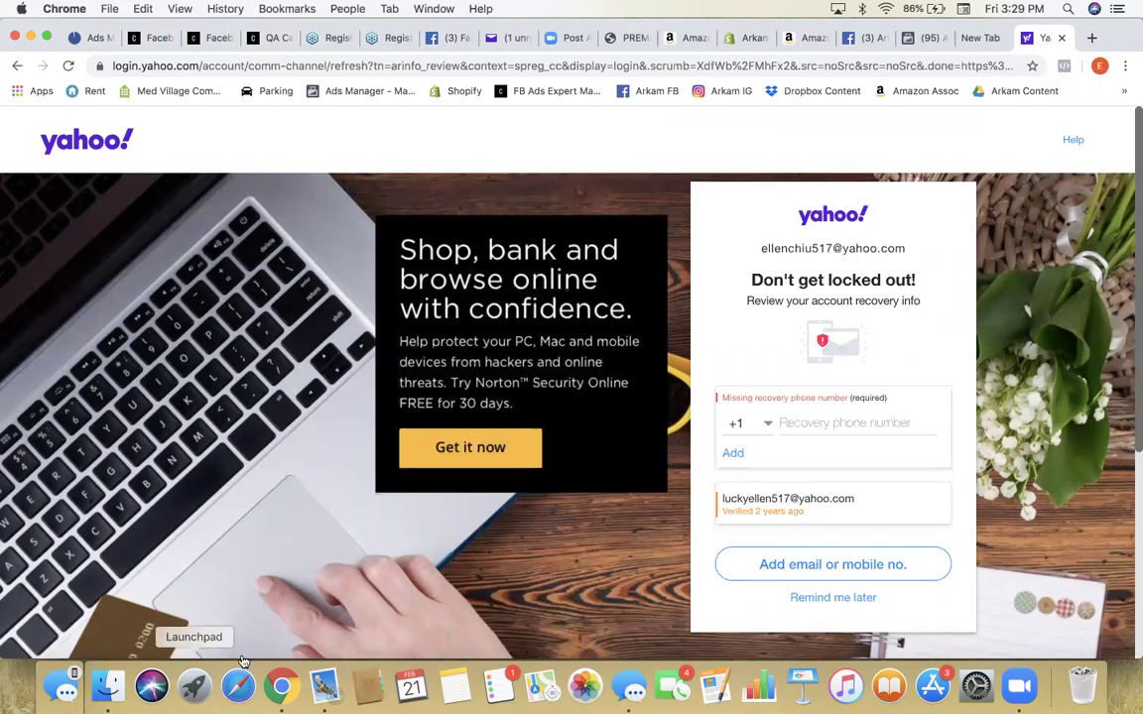
left_click(324, 686)
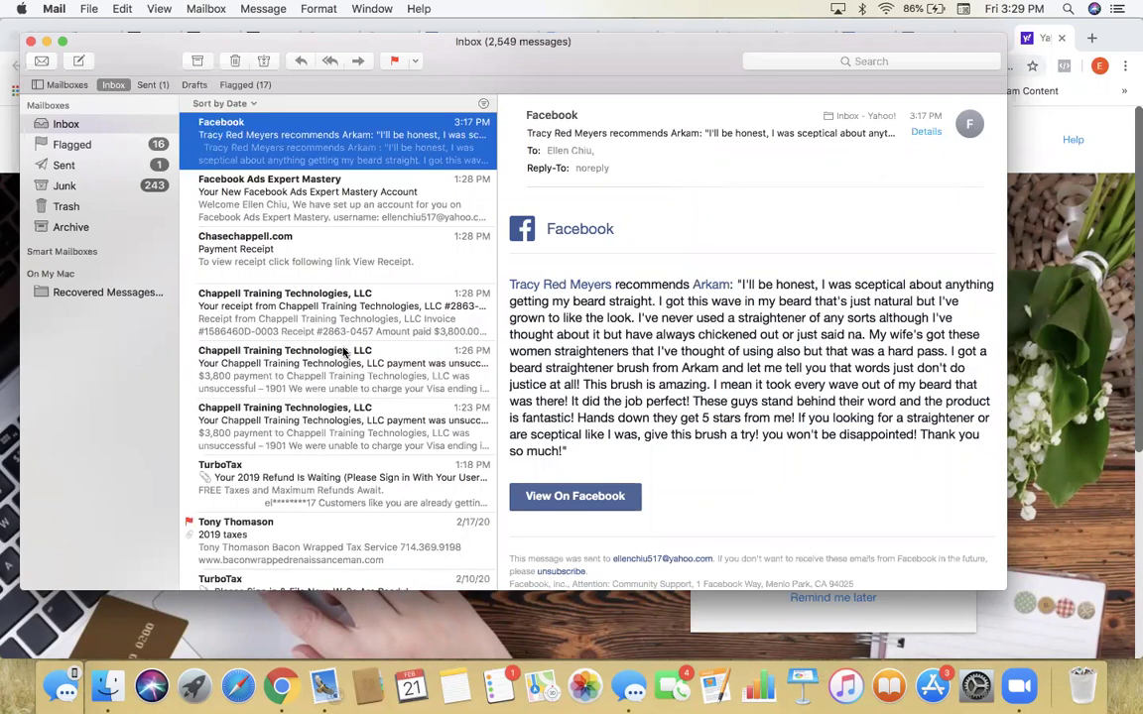
Step: Look through the newest messages in the Mail inbox
scroll(342, 247, "up", 3)
left_click(328, 197)
left_click(365, 126)
Step: Switch to Chrome, acknowledge the finished upload of Arkam Edit 4 copy.mp4 in the Asset Library and return to Ads Manager
left_click(1087, 256)
left_click(920, 38)
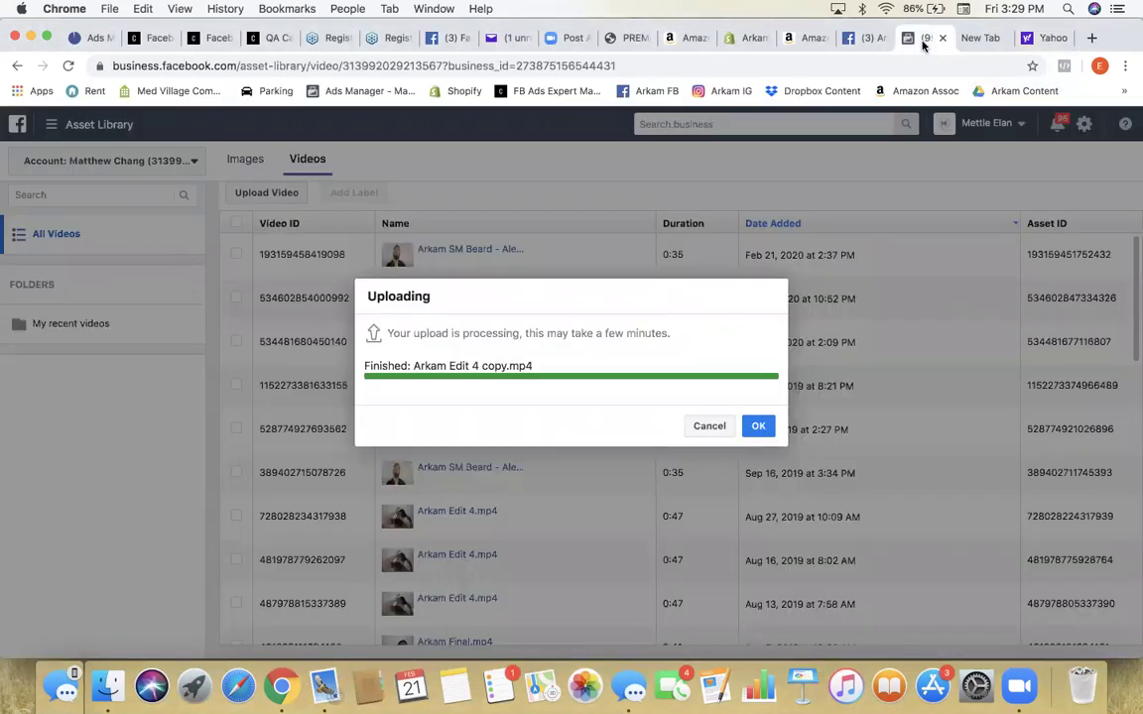
left_click(758, 425)
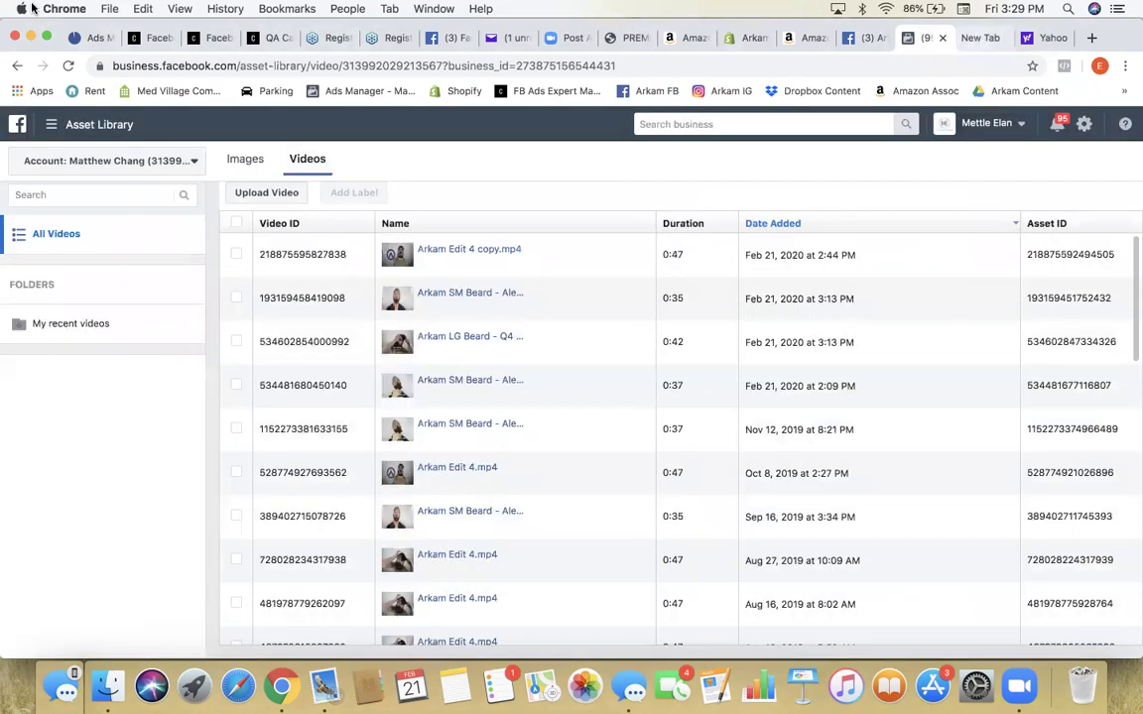
left_click(82, 42)
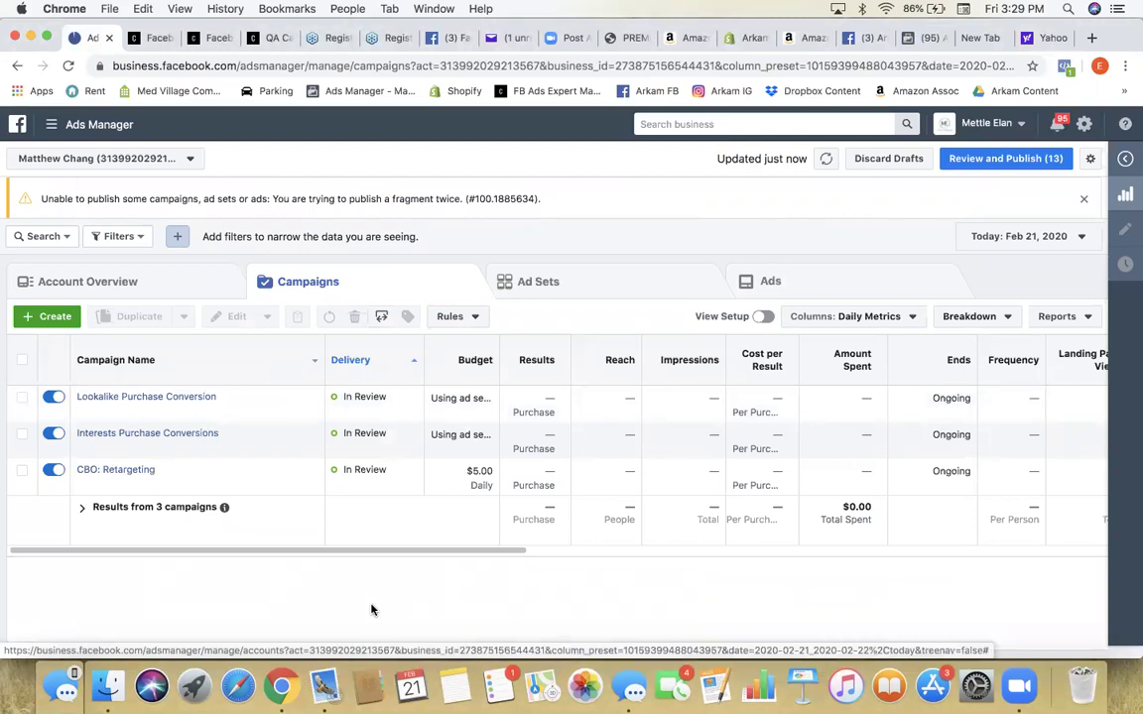
Step: Check the top conversation in the Messages app for a reply and return to Ads Manager in Chrome
left_click(635, 678)
left_click(392, 157)
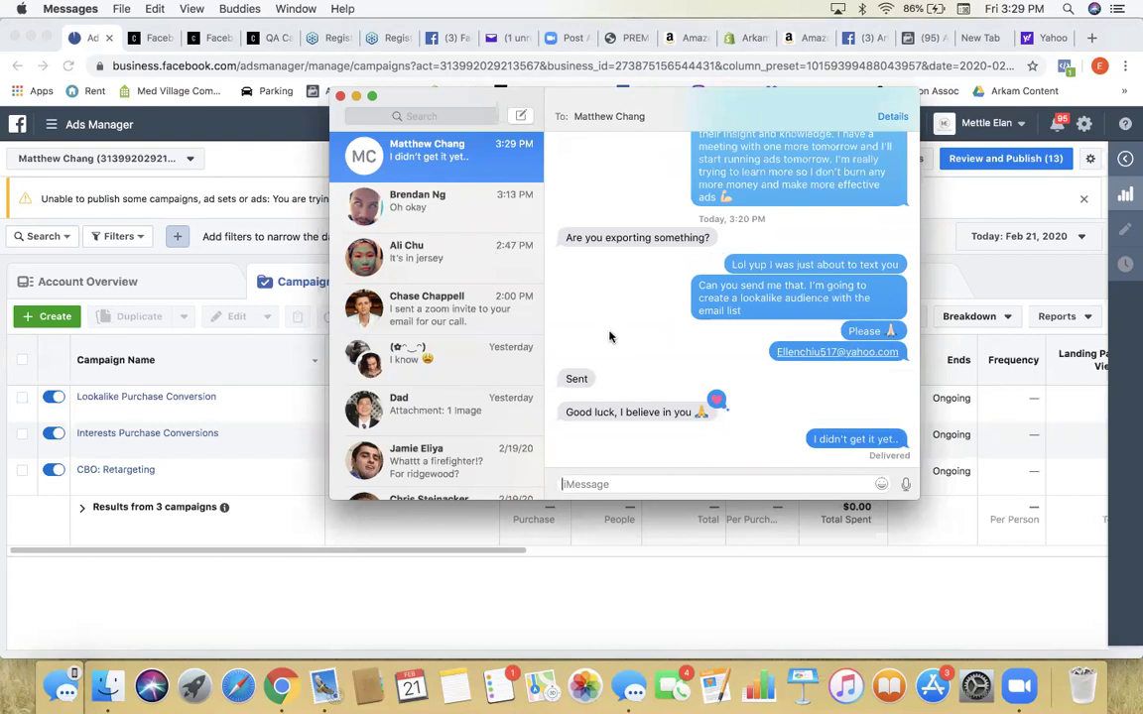
left_click(429, 625)
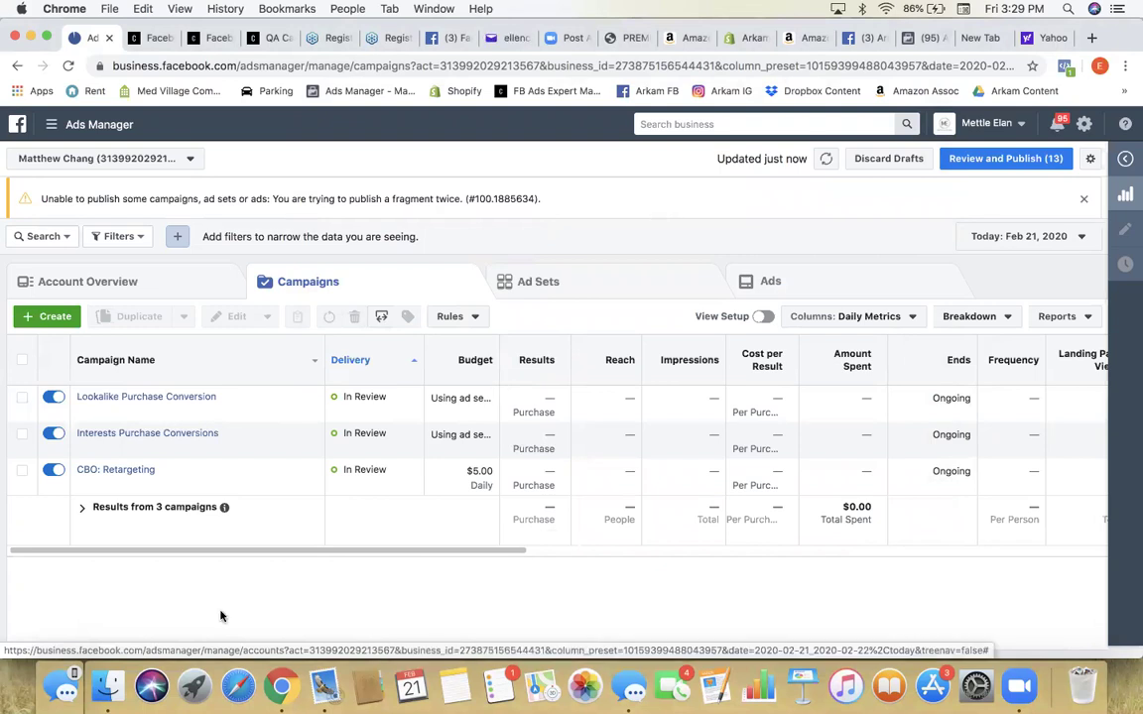
Step: Check the Mail app's inbox once more and minimize its window
left_click(324, 684)
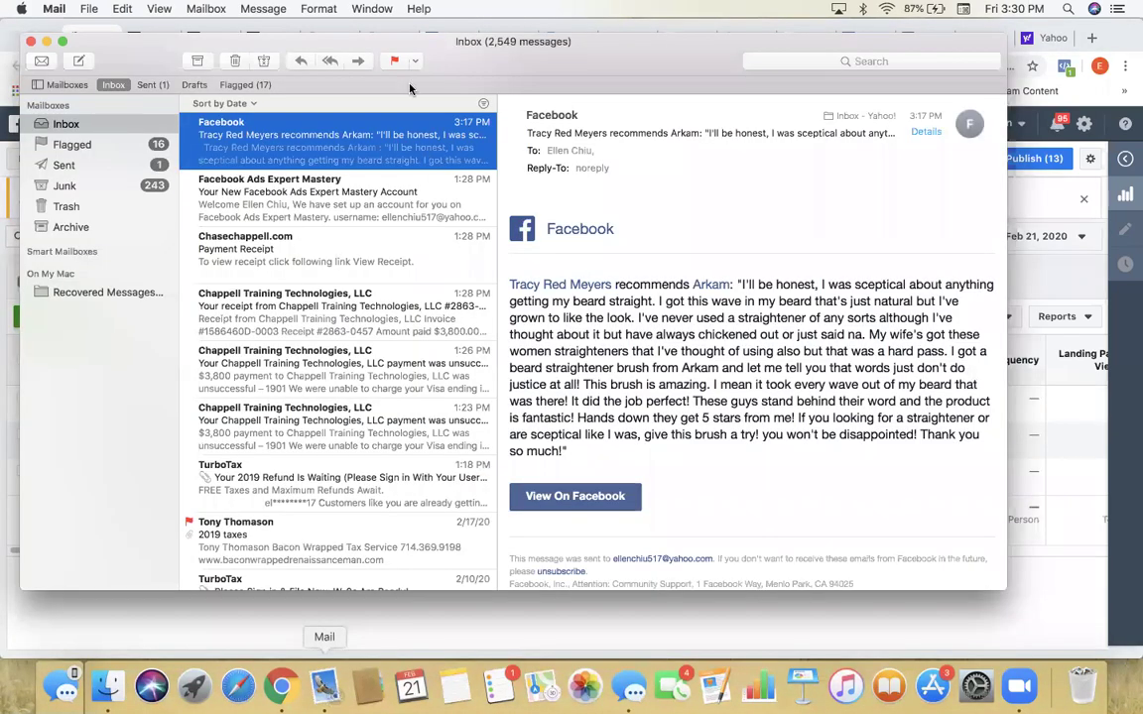
scroll(319, 263, "up", 3)
left_click(46, 39)
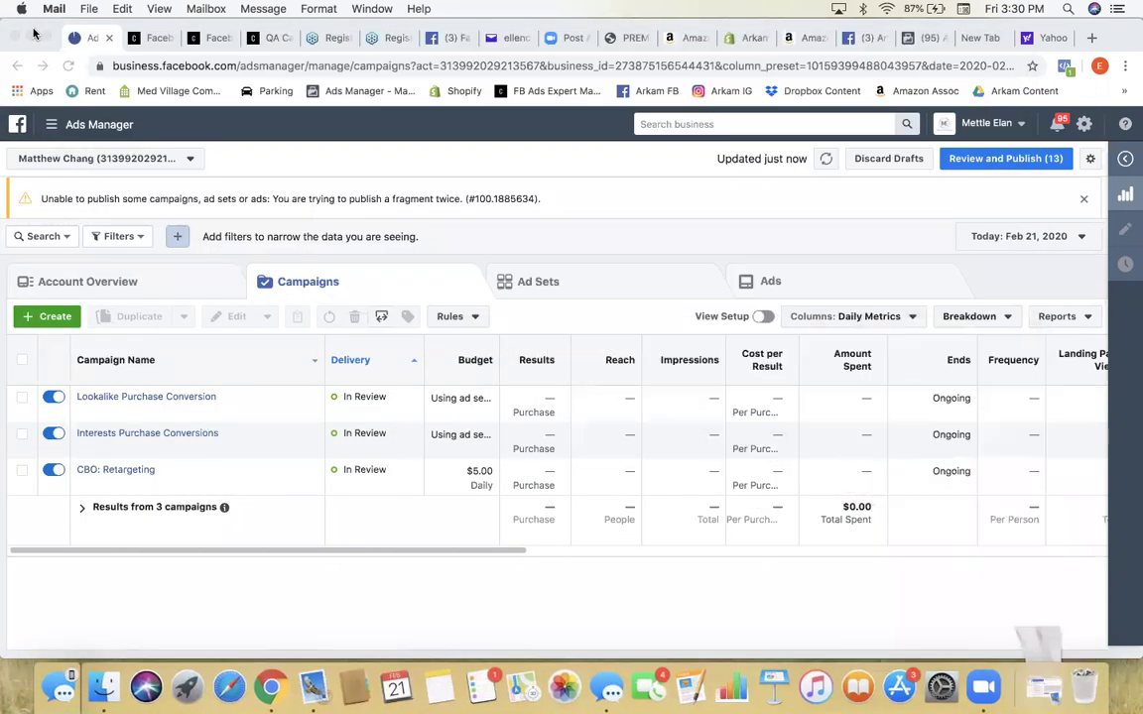
Step: Open the US - 18+ Lookalike 1% Customer List ad set of the Lookalike Purchase Conversion campaign for editing, at its audience settings
left_click(178, 399)
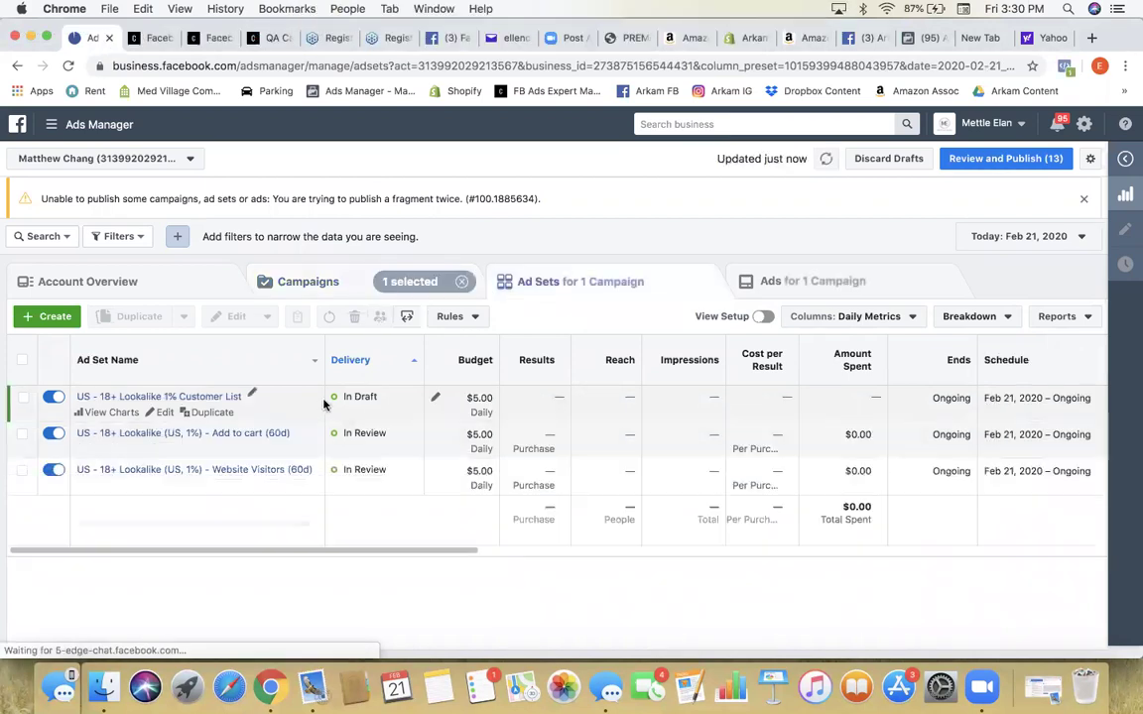
left_click(171, 414)
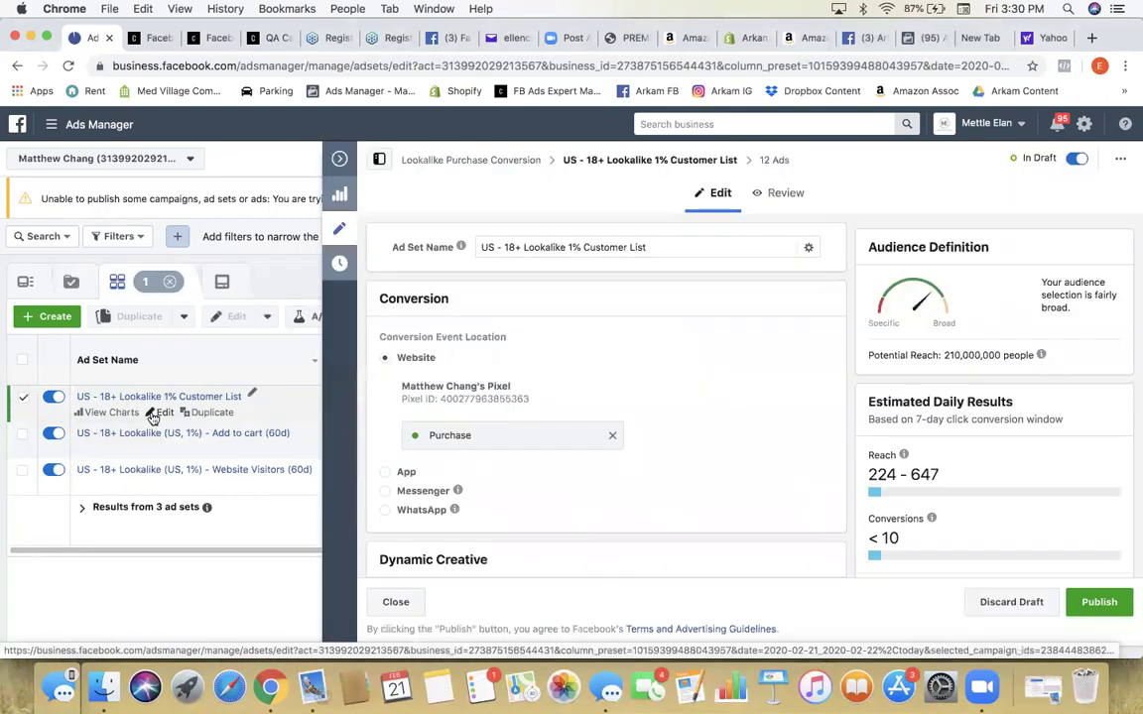
scroll(466, 444, "down", 5)
scroll(466, 443, "down", 10)
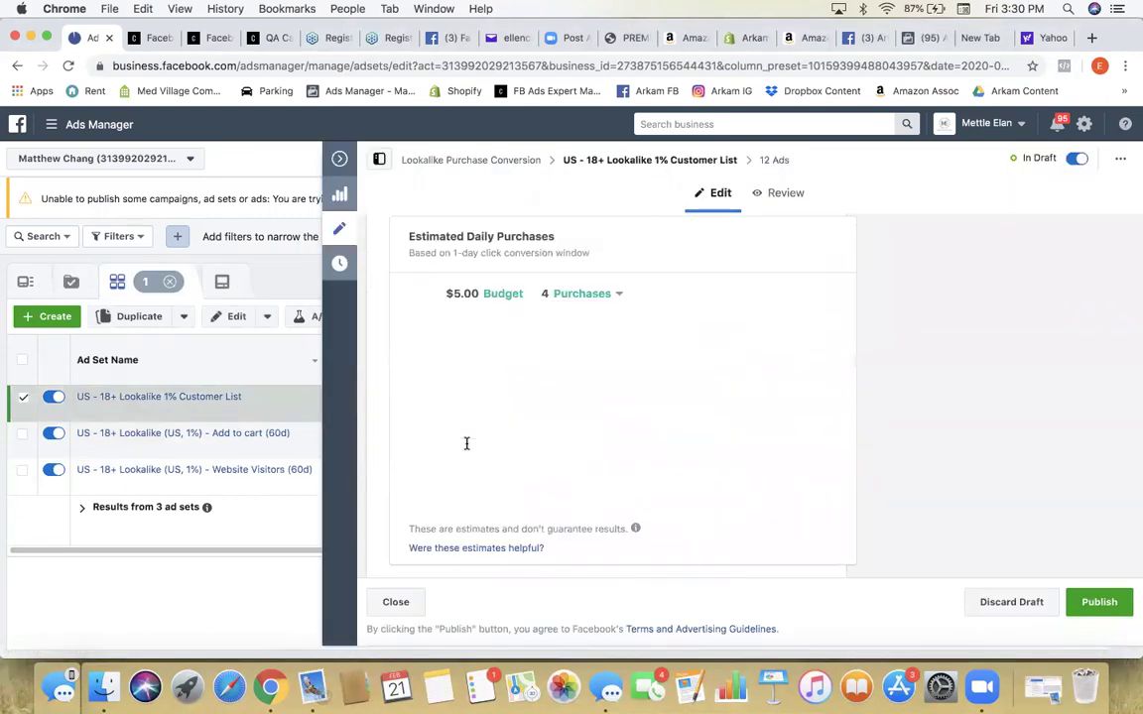
scroll(631, 452, "down", 3)
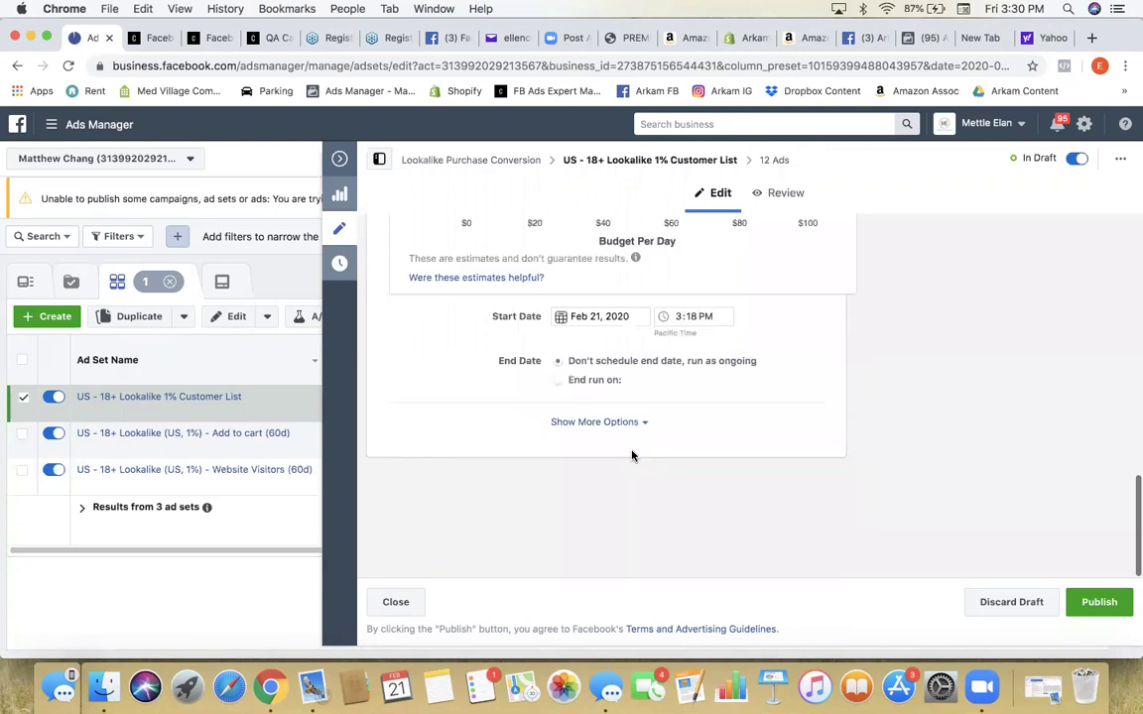
scroll(627, 452, "up", 2)
scroll(626, 454, "down", 8)
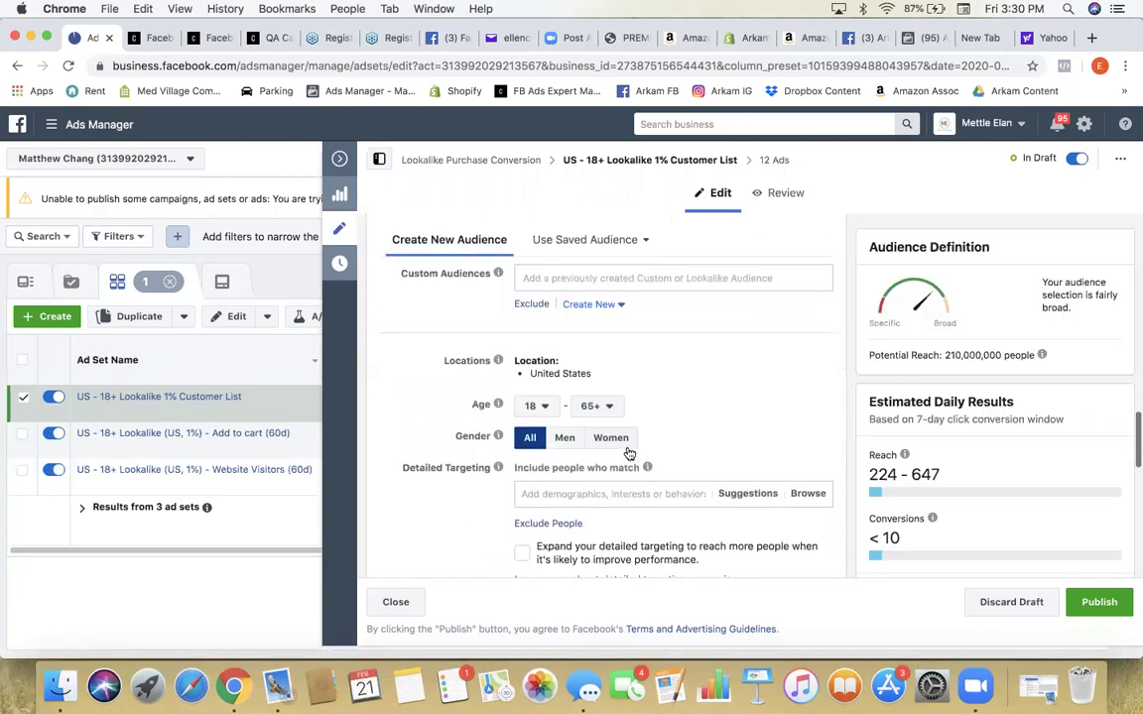
Step: Start a new custom audience from a customer list and proceed to the stage for adding the list file
left_click(602, 305)
left_click(607, 335)
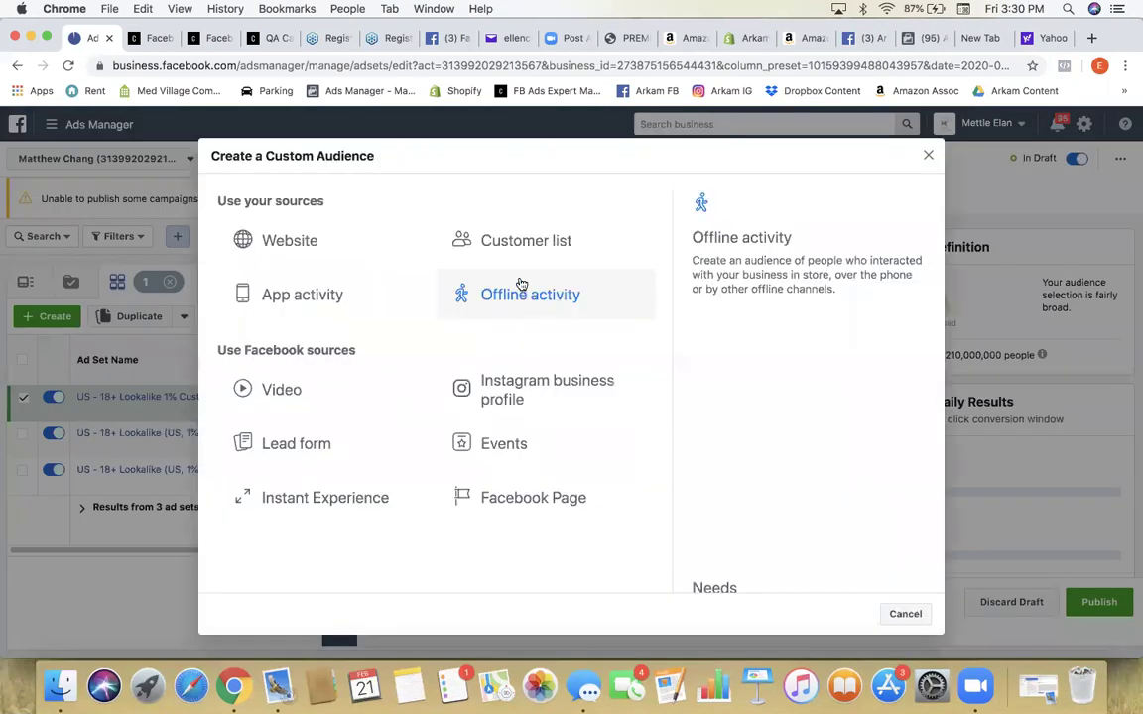
left_click(517, 248)
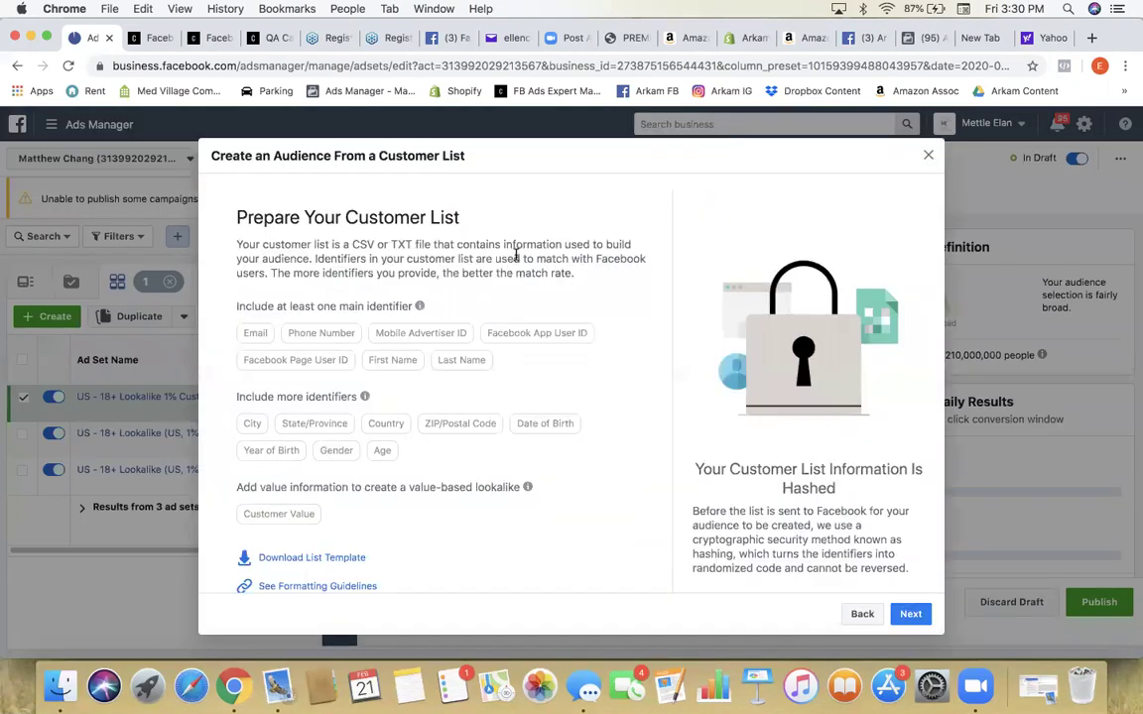
left_click(909, 613)
left_click(264, 454)
left_click(909, 574)
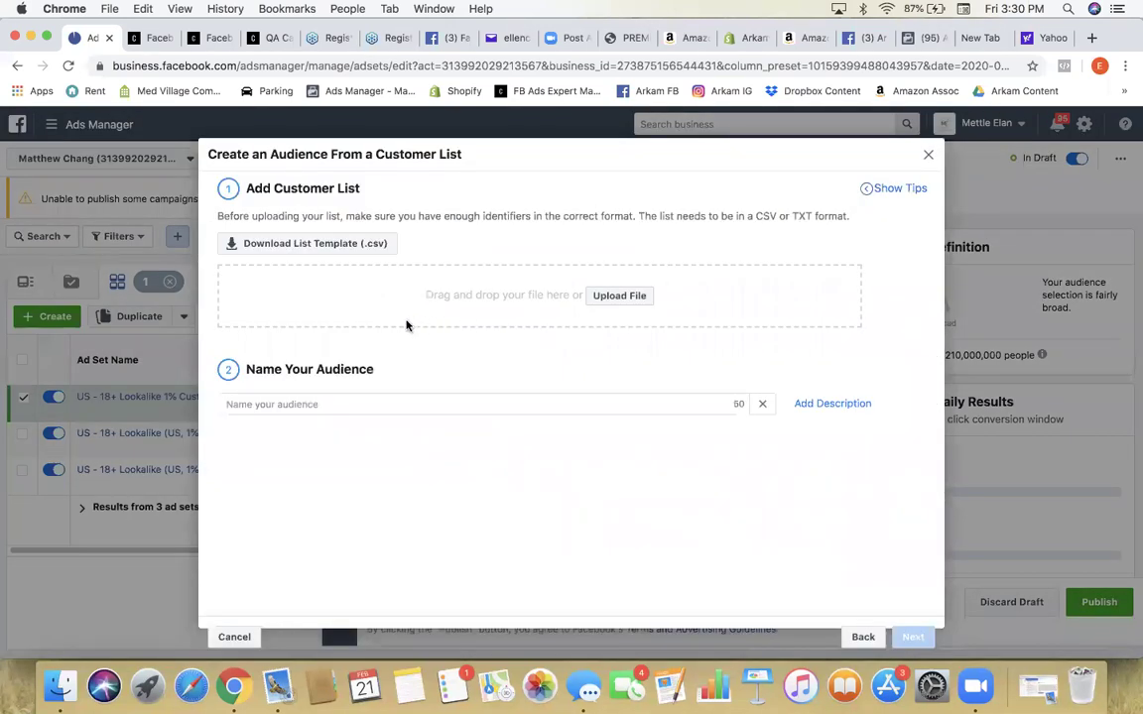
Step: Begin naming the new customer list audience with "Custo"
left_click(246, 403)
type("C")
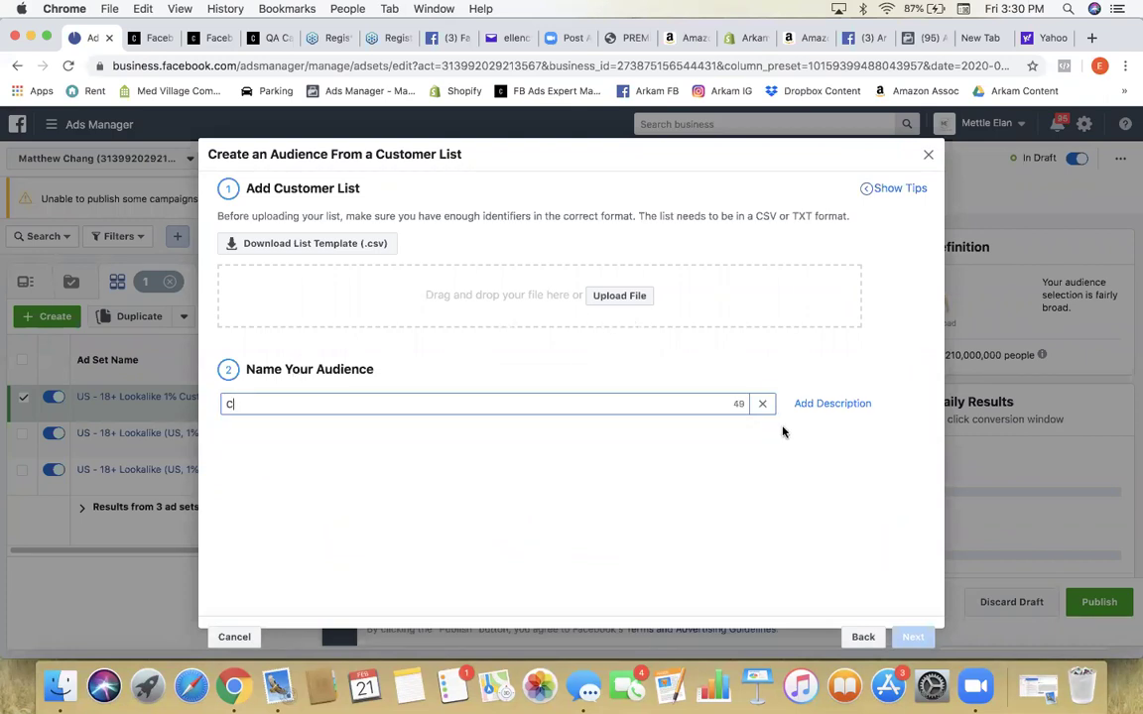
type("usto")
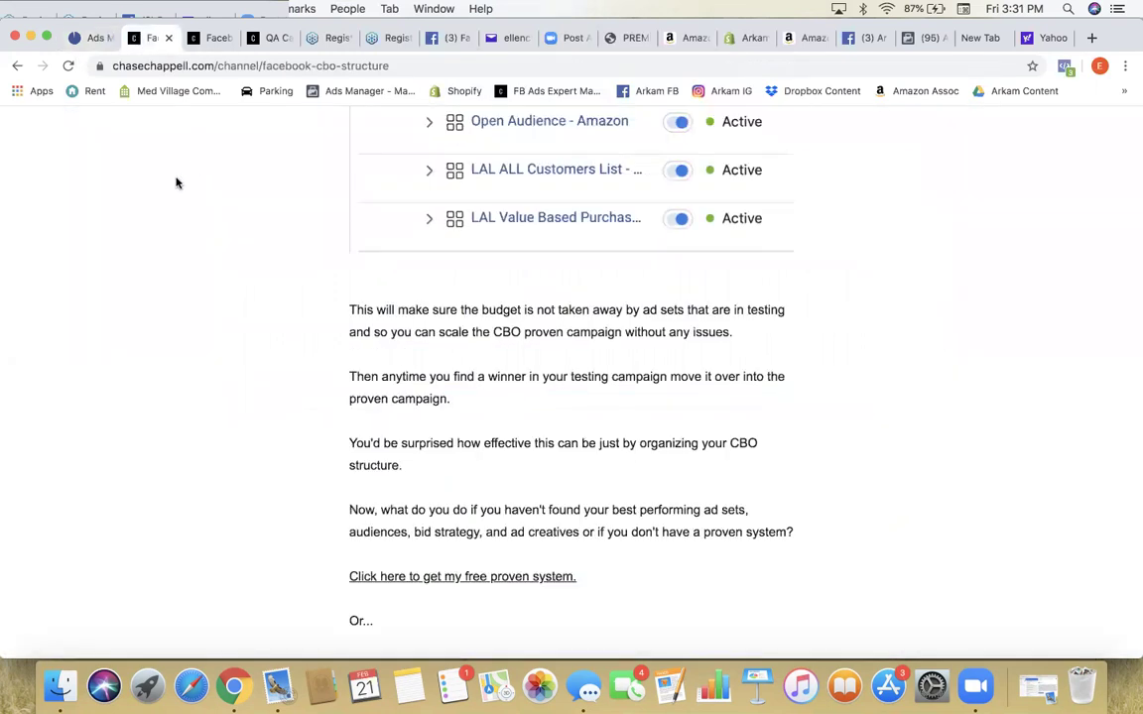
Step: Search the Facebook Ads Expert Mastery course site for "customer list"
scroll(169, 173, "up", 10)
left_click(201, 44)
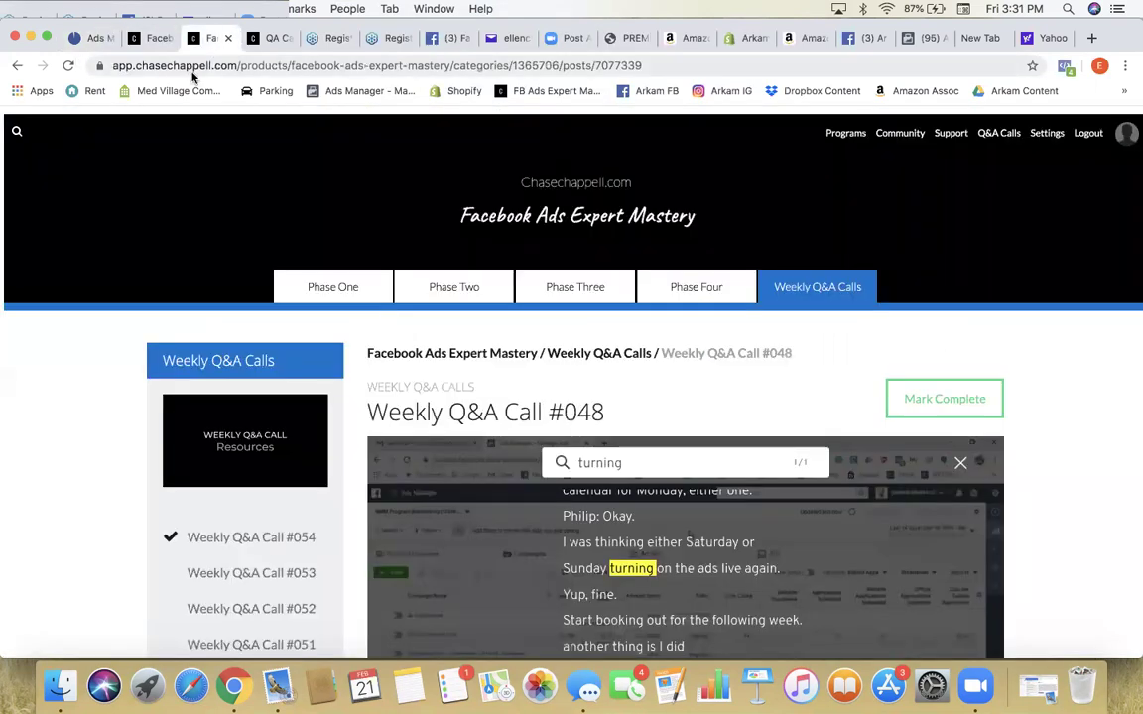
left_click(17, 131)
left_click_drag(340, 367, 227, 362)
left_click(249, 366)
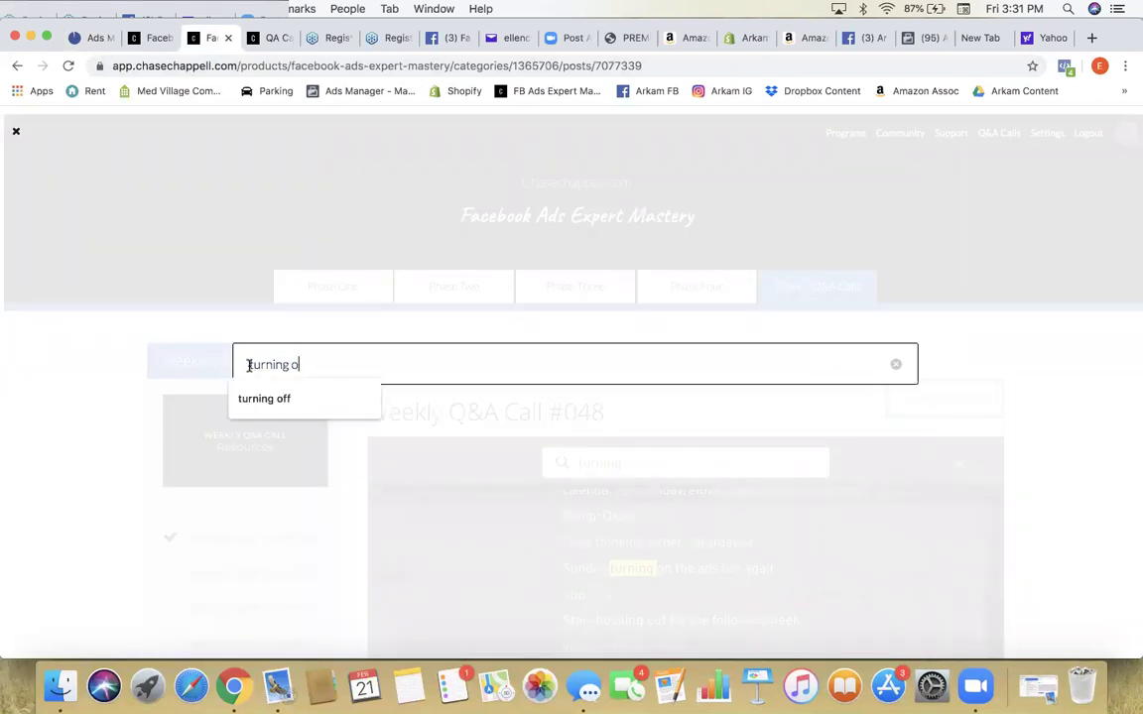
left_click_drag(329, 360, 241, 358)
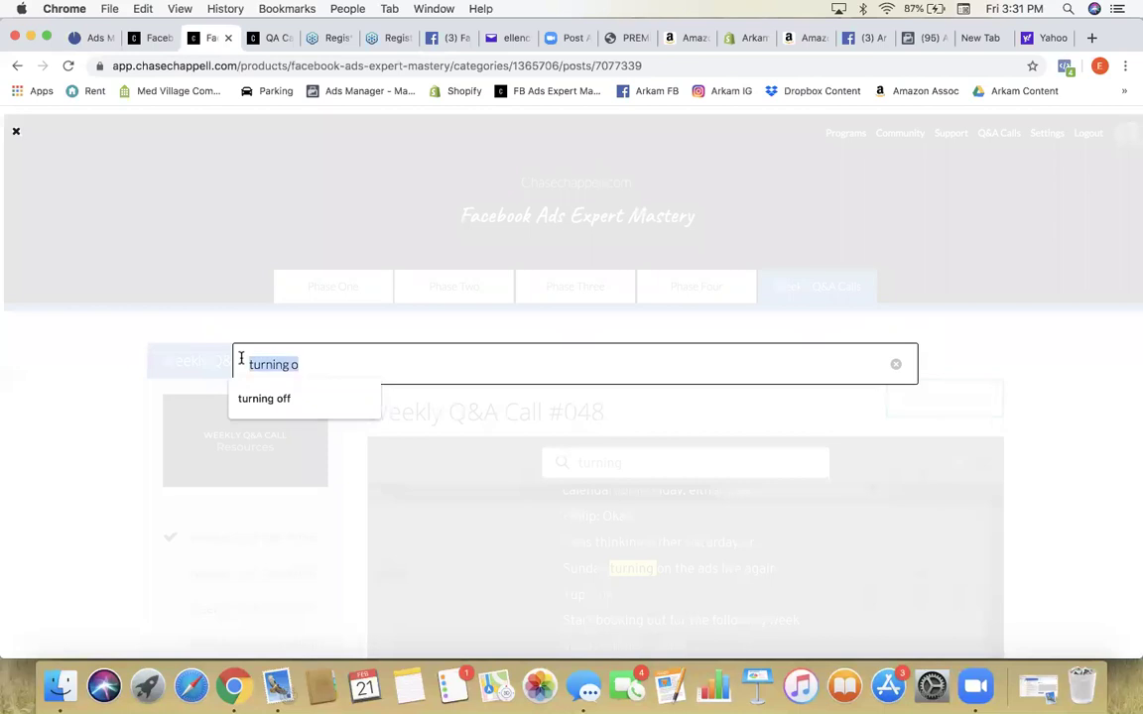
type("customer list")
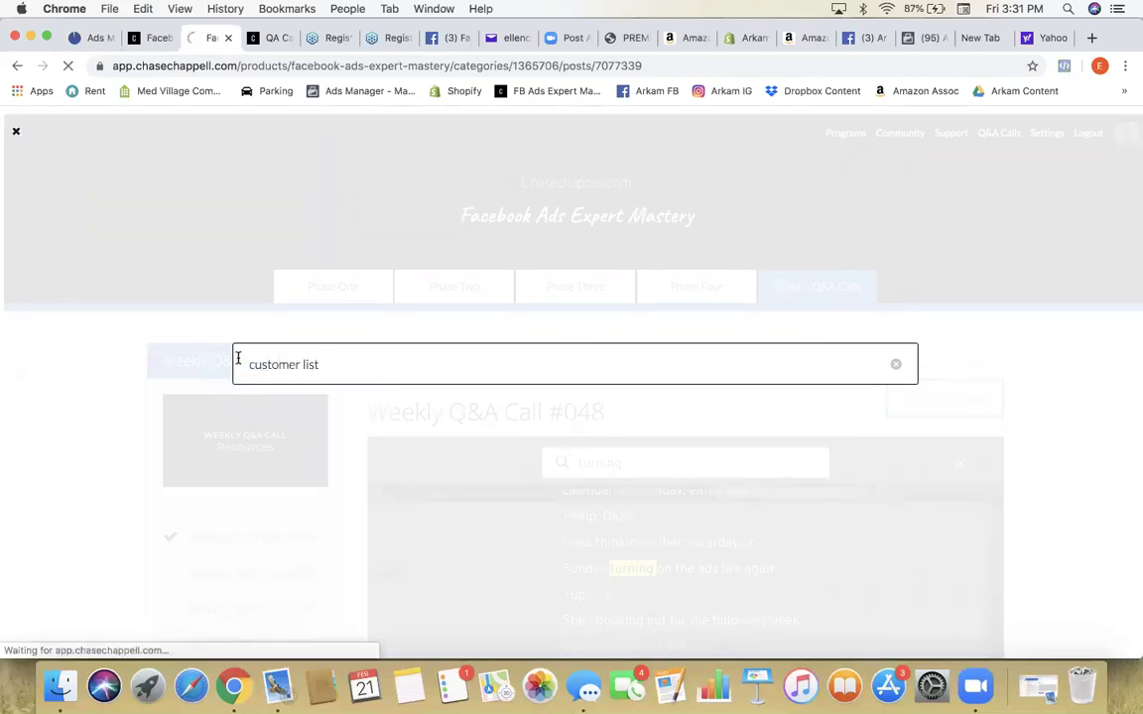
key("Return")
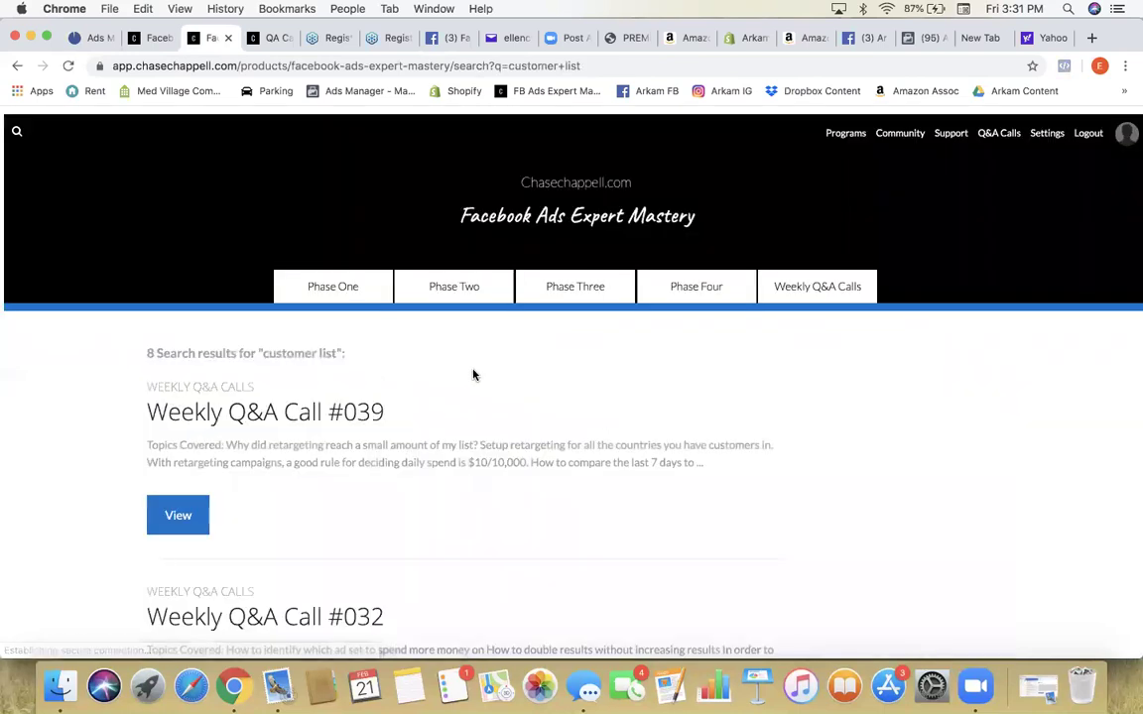
Step: Look through the course search results and open Weekly Q&A Call #050
scroll(276, 414, "down", 10)
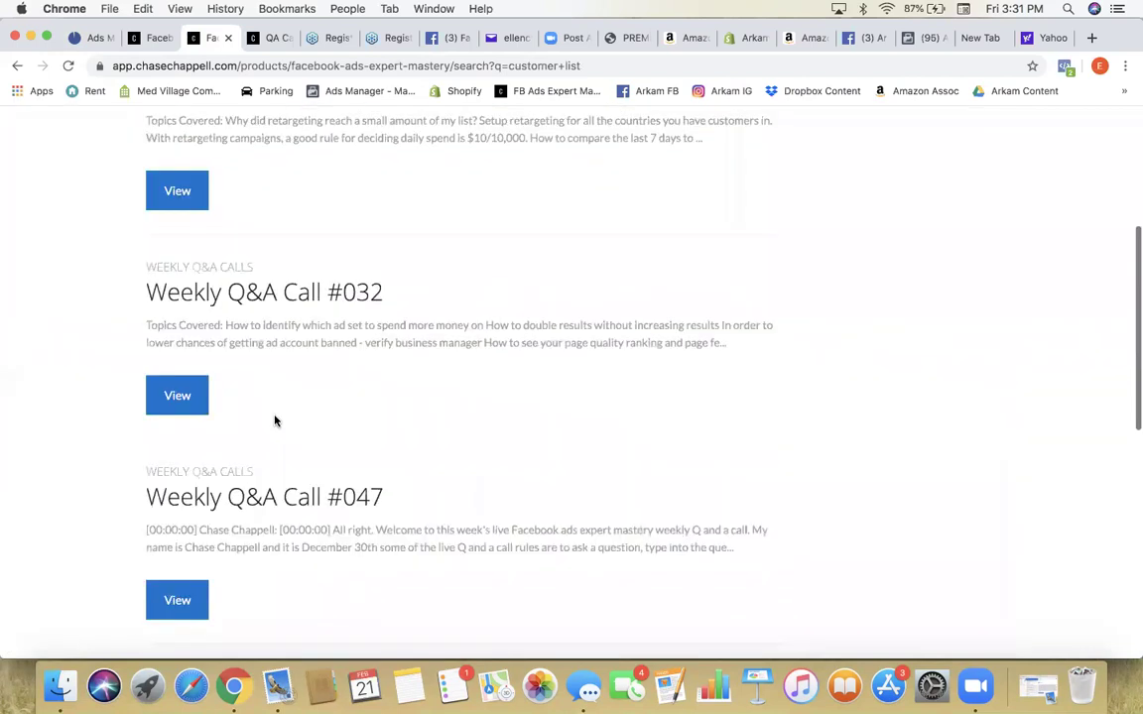
scroll(181, 572, "down", 3)
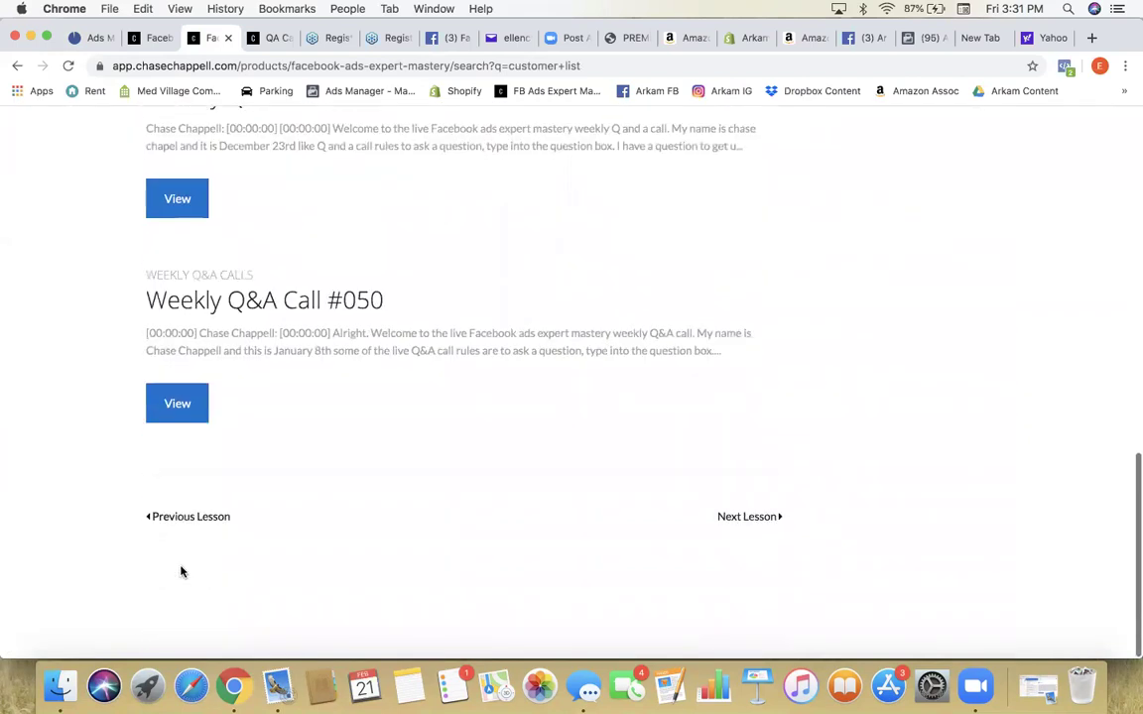
left_click(202, 394)
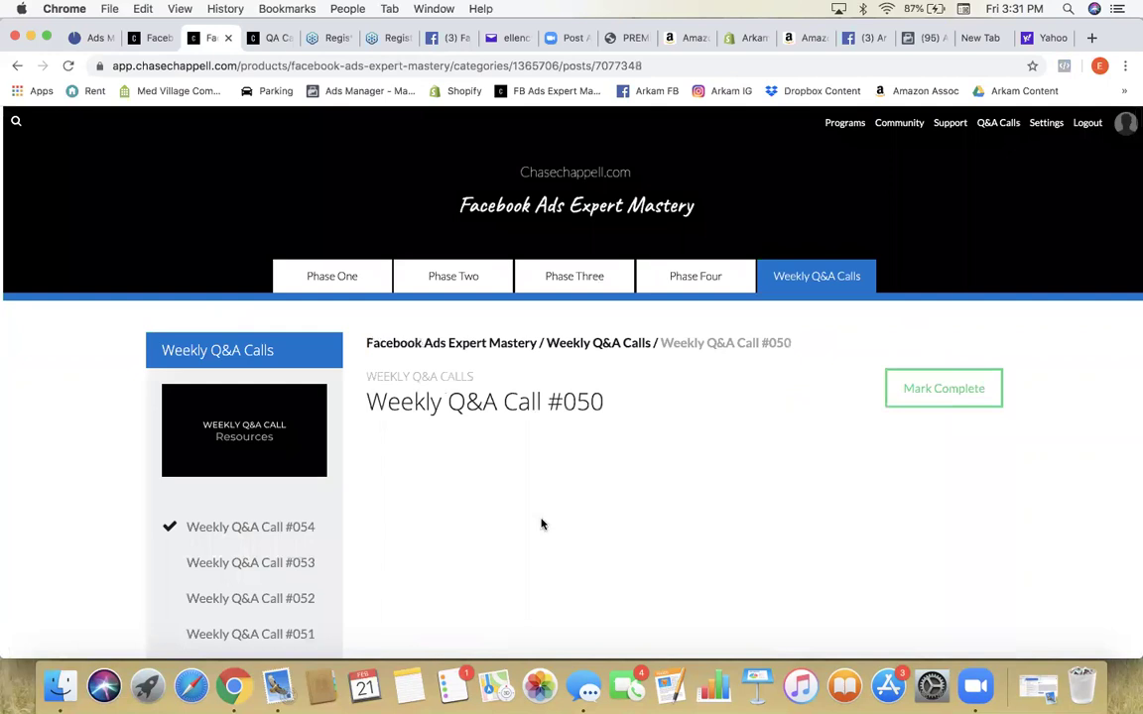
Step: Search the Weekly Q&A Call #050 video's captions for "customer list" and close the caption search
scroll(541, 524, "down", 3)
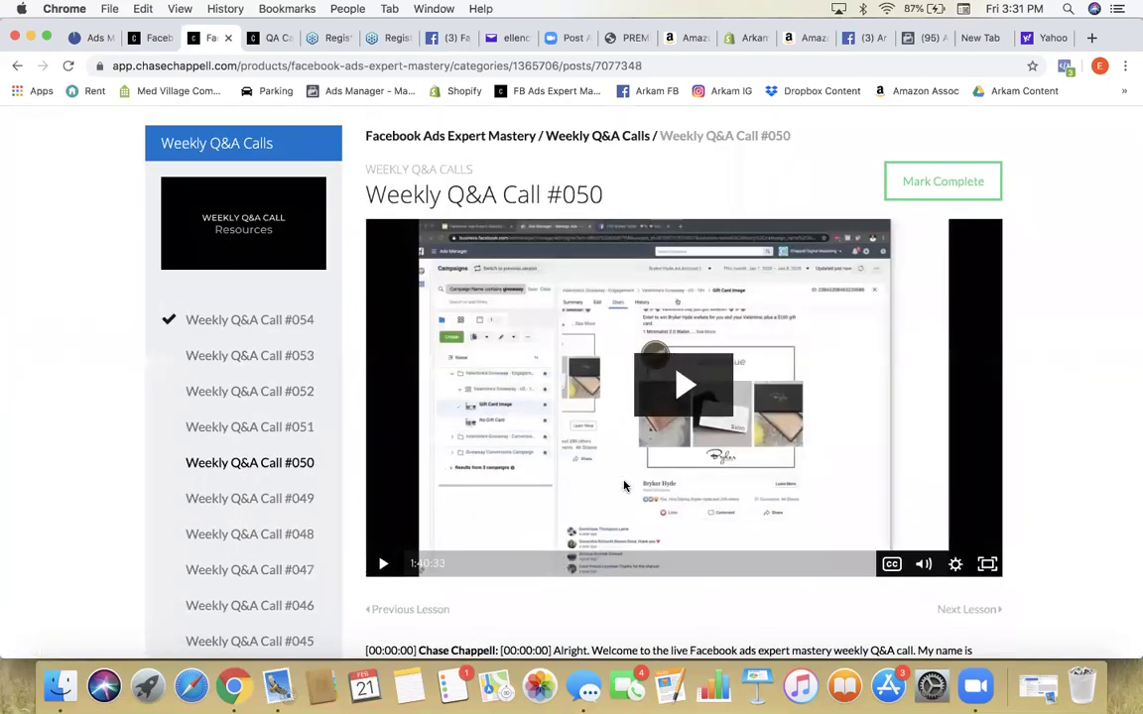
scroll(624, 486, "down", 3)
left_click(891, 409)
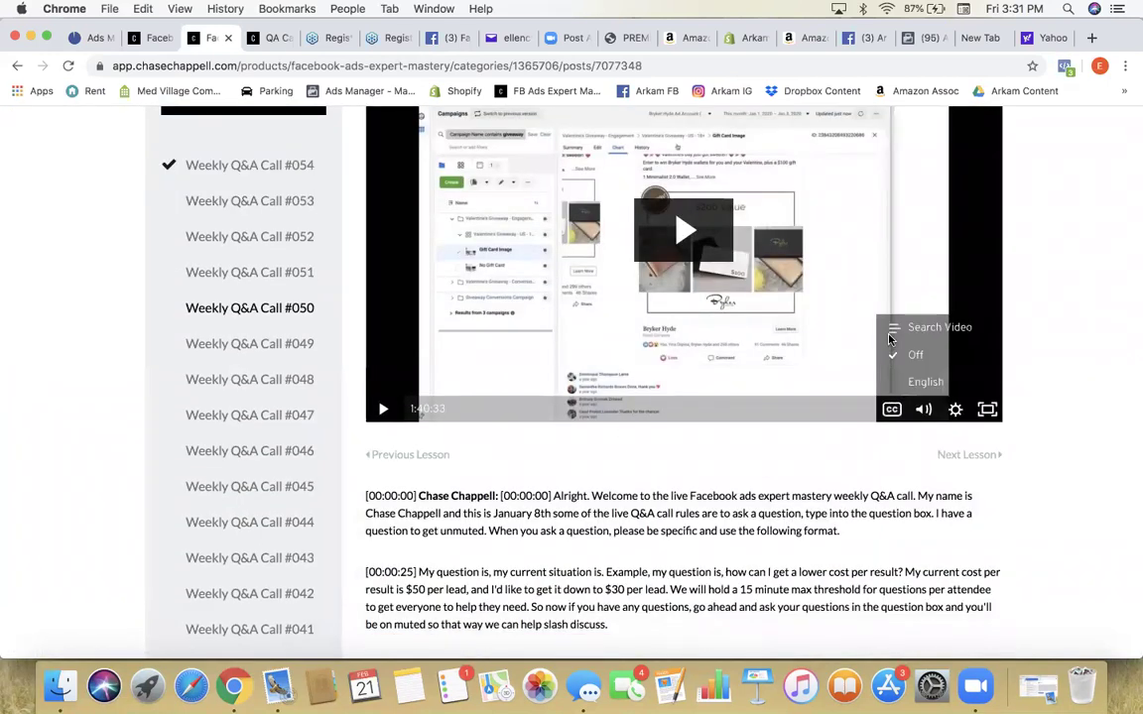
left_click(892, 334)
type("customer list")
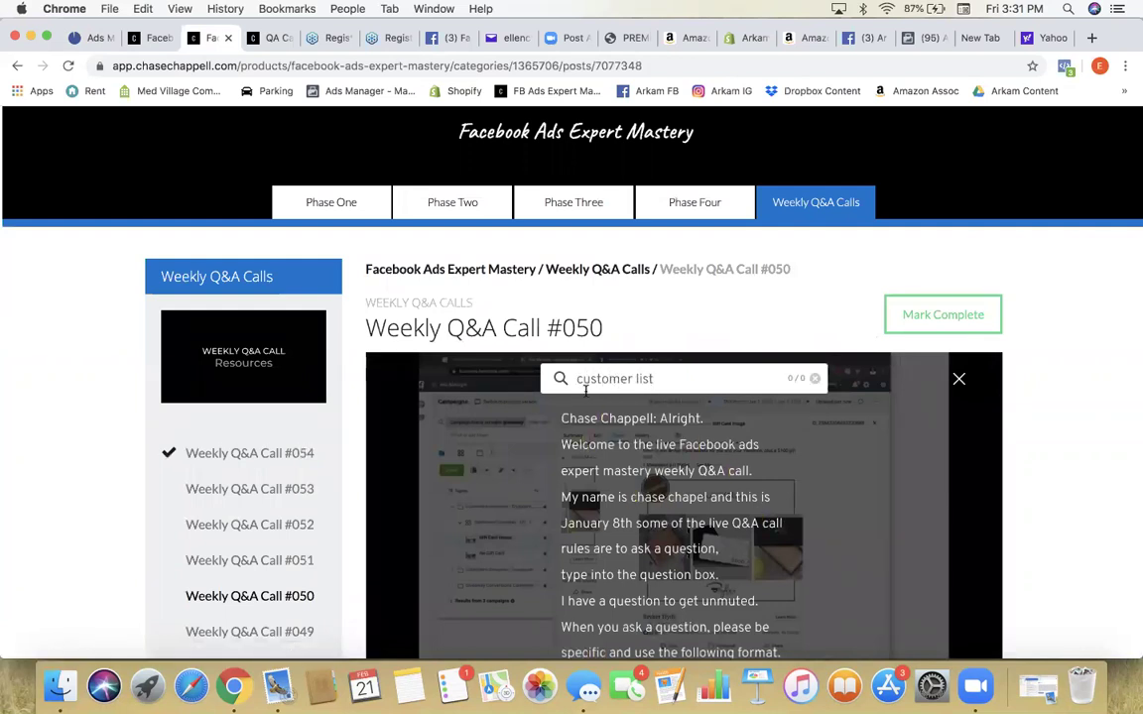
scroll(673, 403, "down", 3)
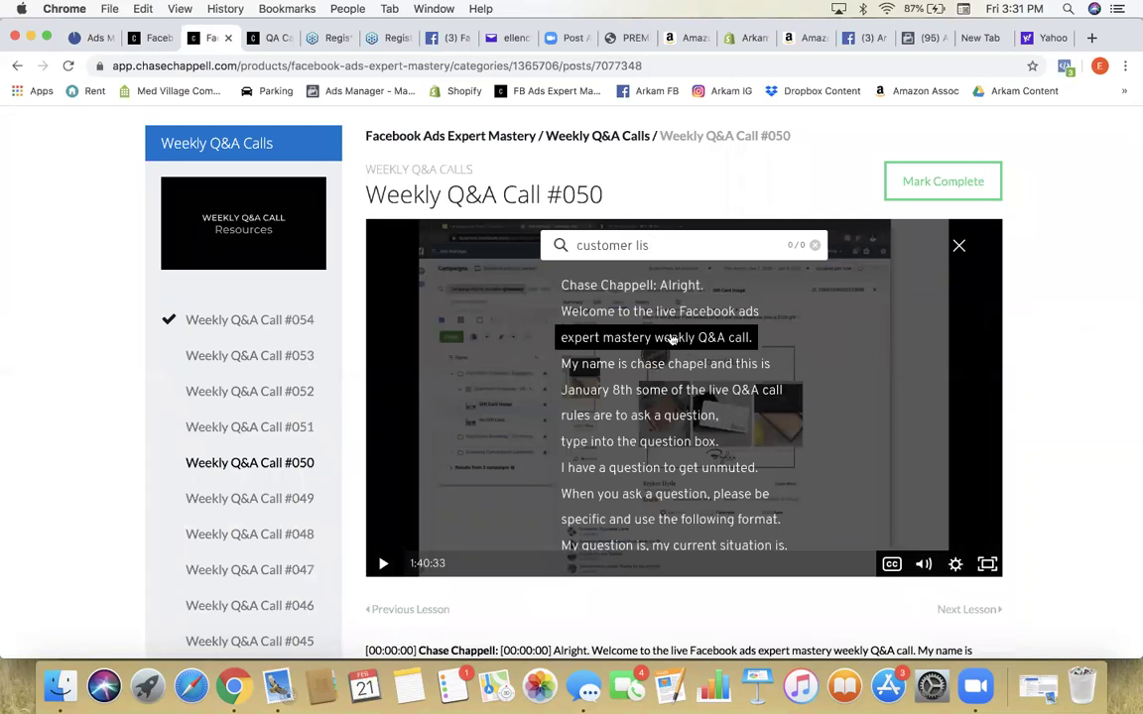
left_click(958, 246)
Step: Search the written transcript on the Weekly Q&A Call #050 page for "customer list" and close the page search
key("super+f")
type("cistp")
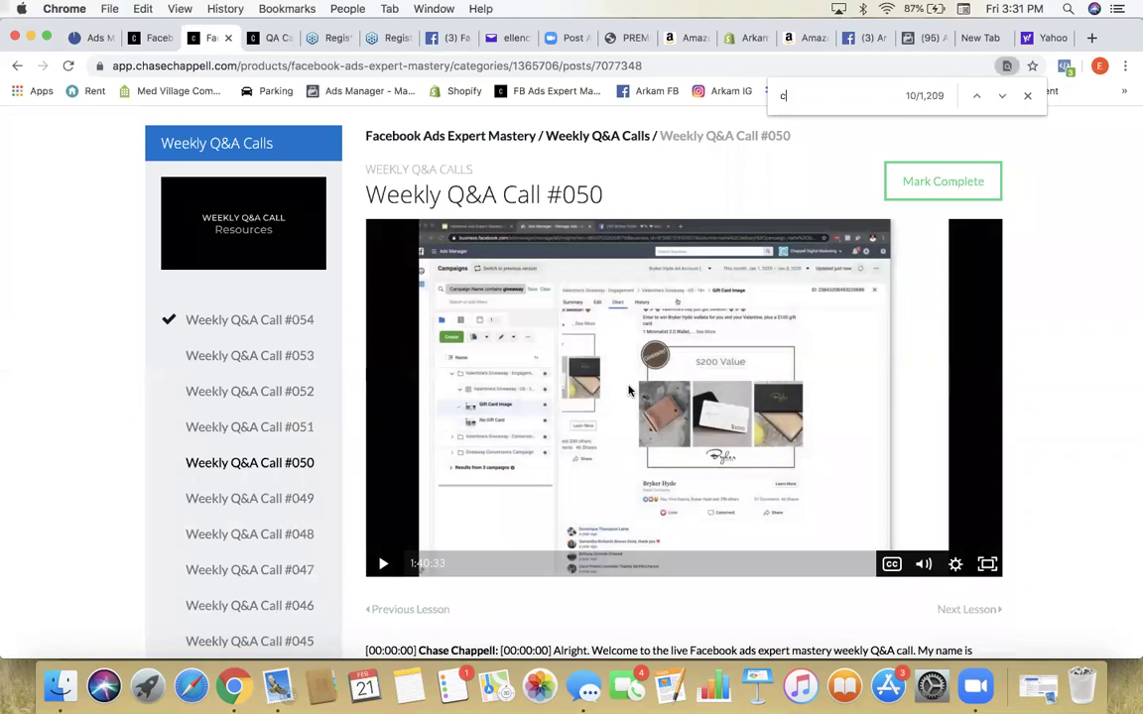
key("BackSpace")
key("BackSpace")
key("BackSpace")
key("BackSpace")
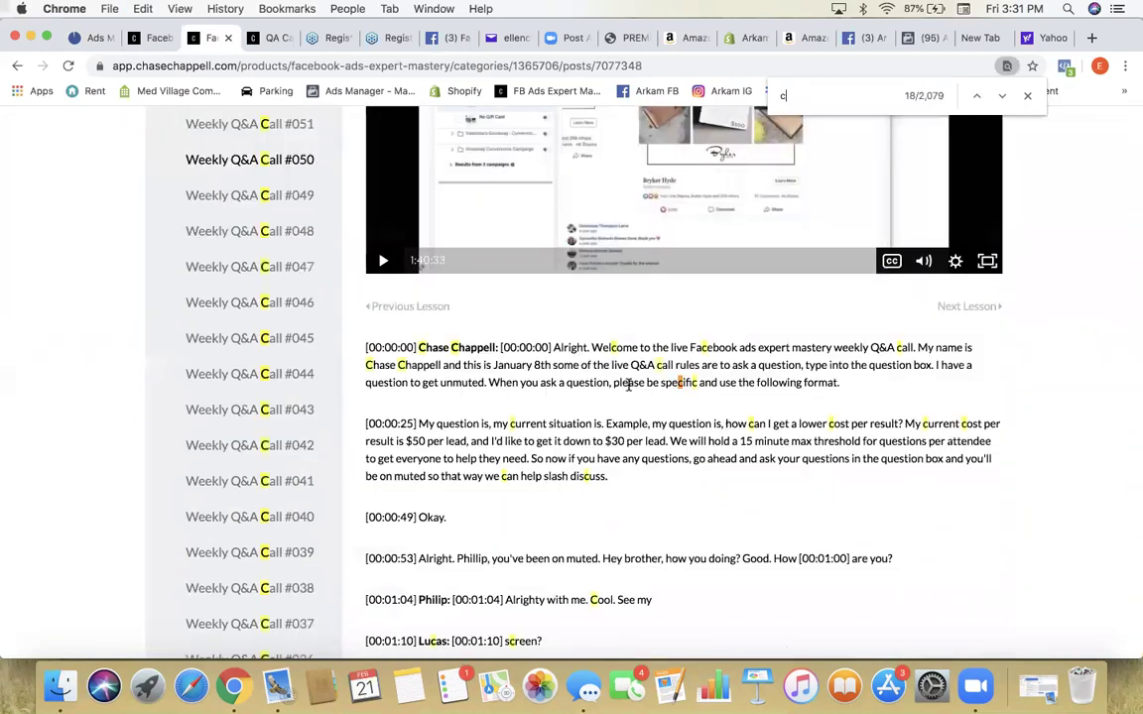
type("us")
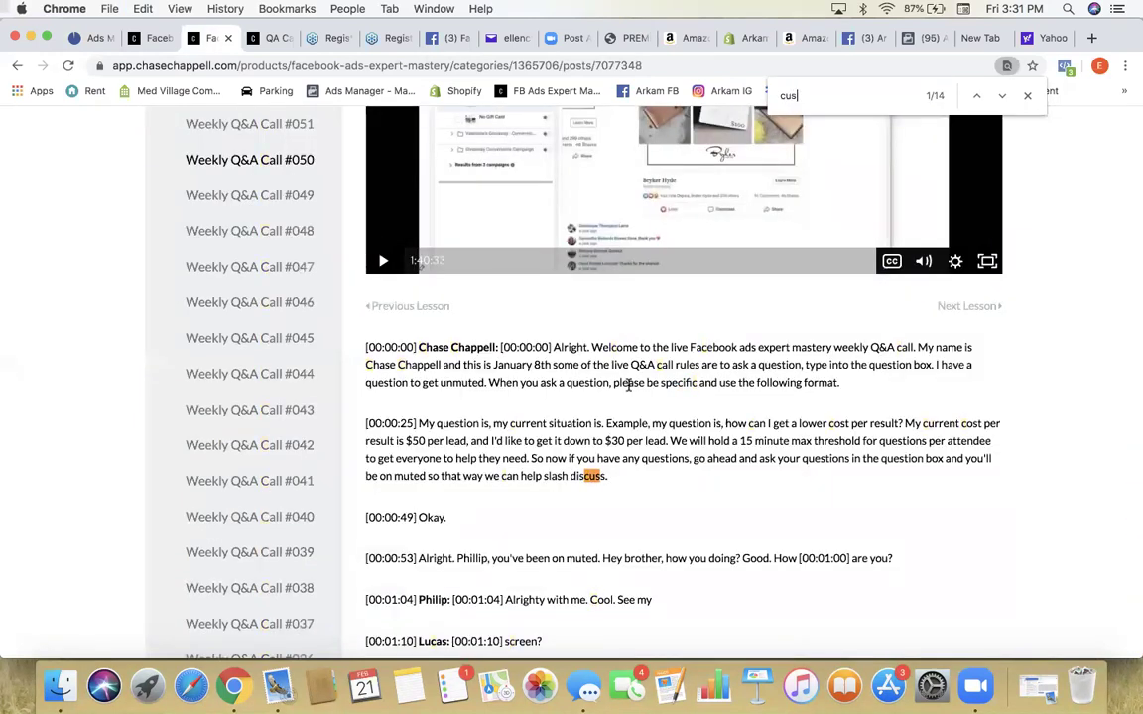
type("tomer")
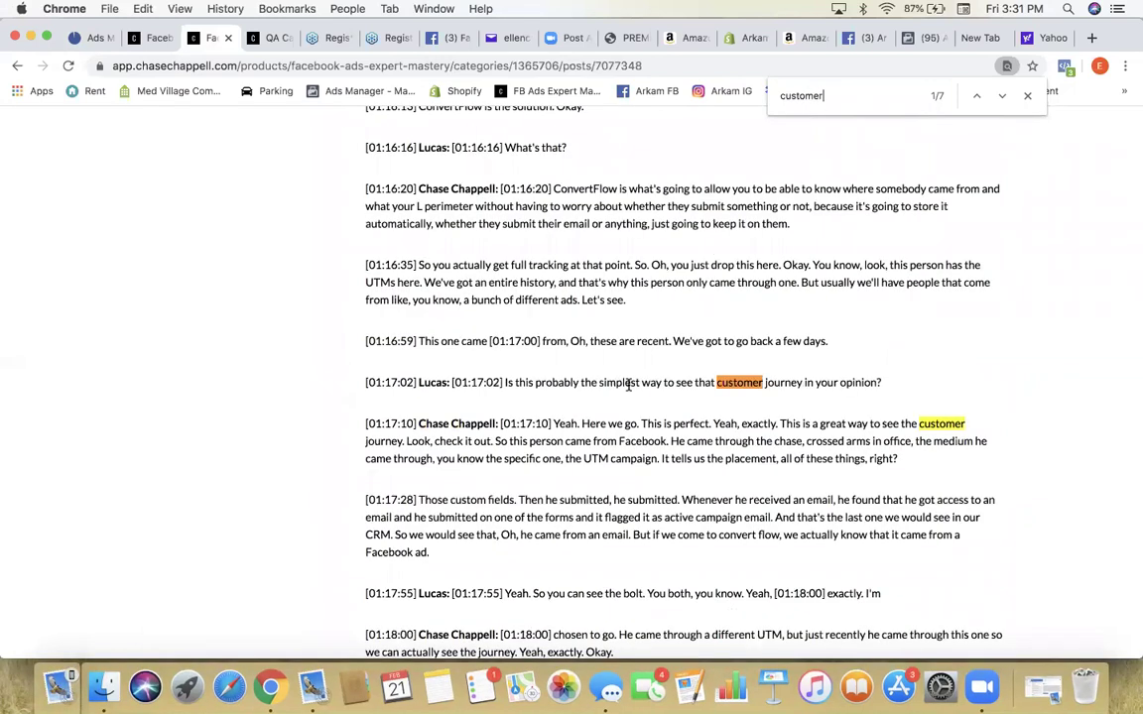
type(" l")
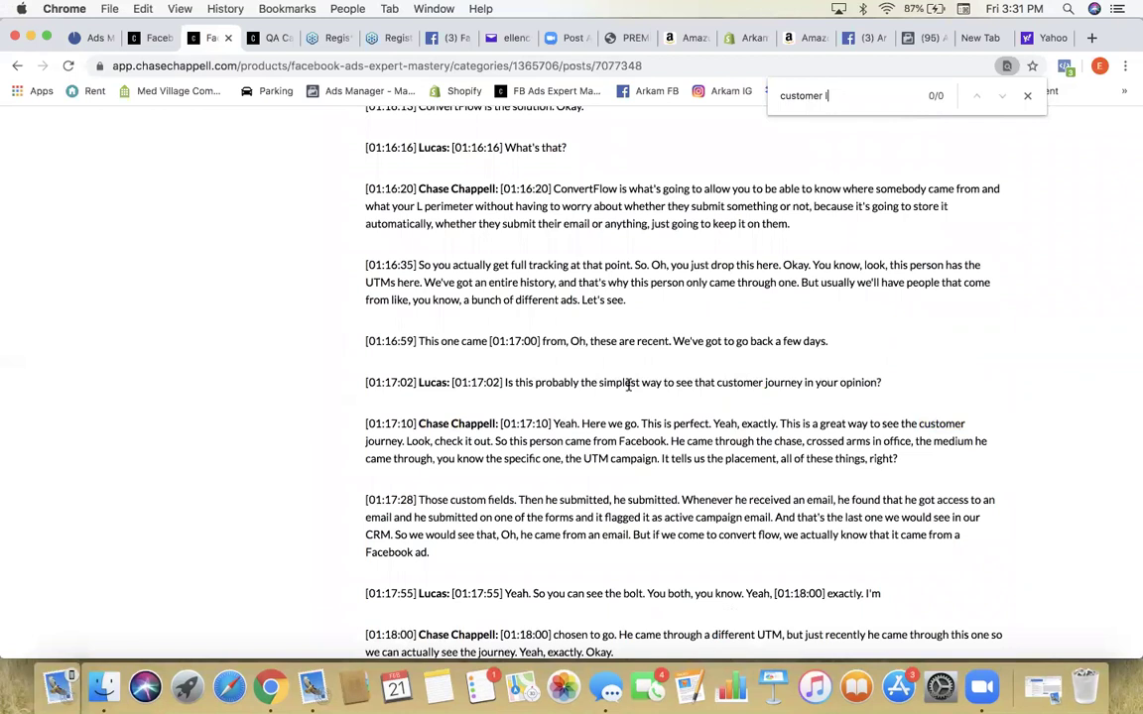
key("BackSpace")
key("BackSpace")
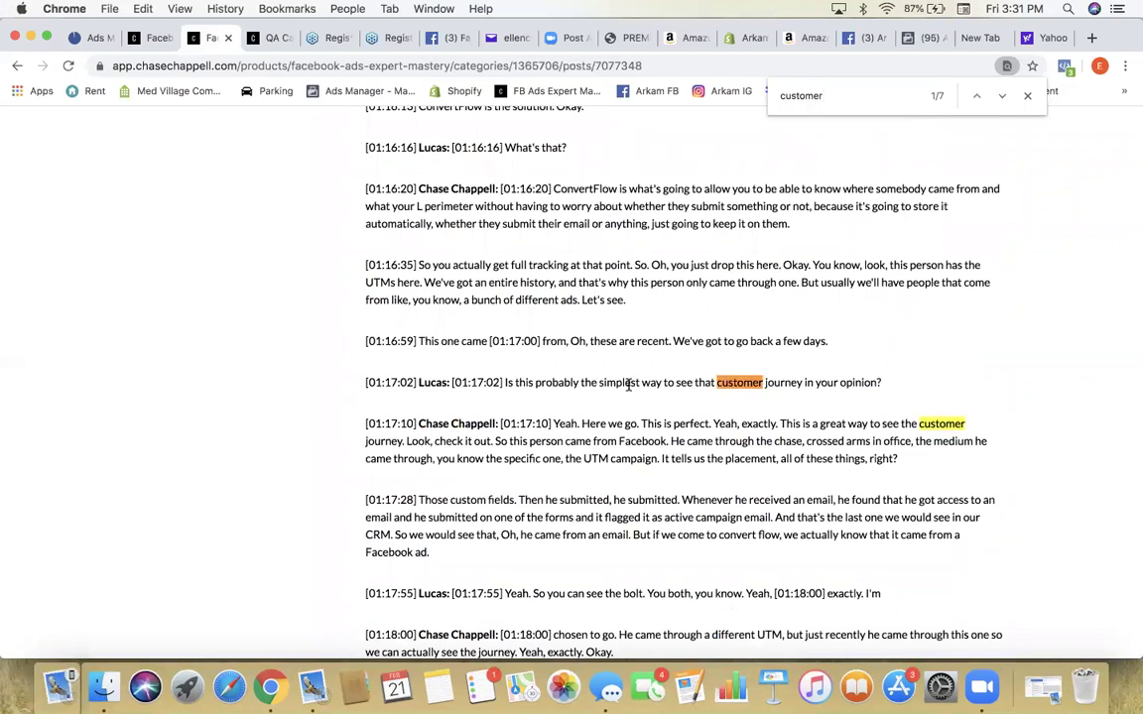
type("list")
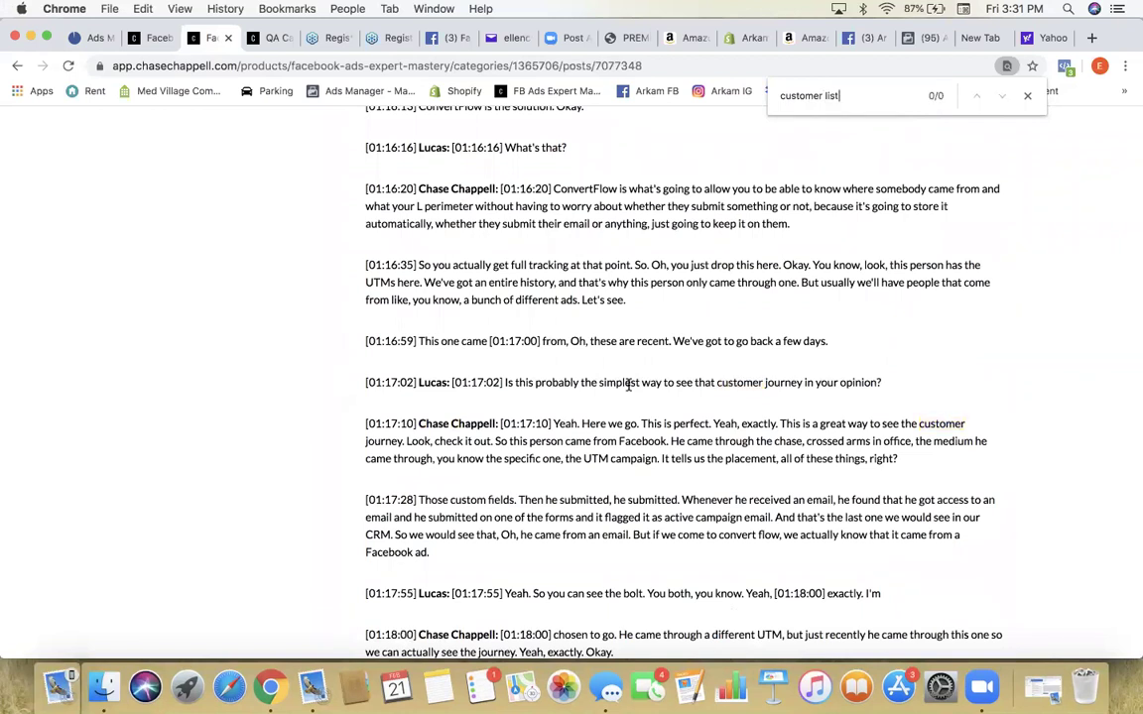
left_click(1027, 96)
Step: Run the course site search for "customer list" again from the Weekly Q&A Call #050 page
scroll(404, 290, "up", 4)
scroll(133, 198, "up", 20)
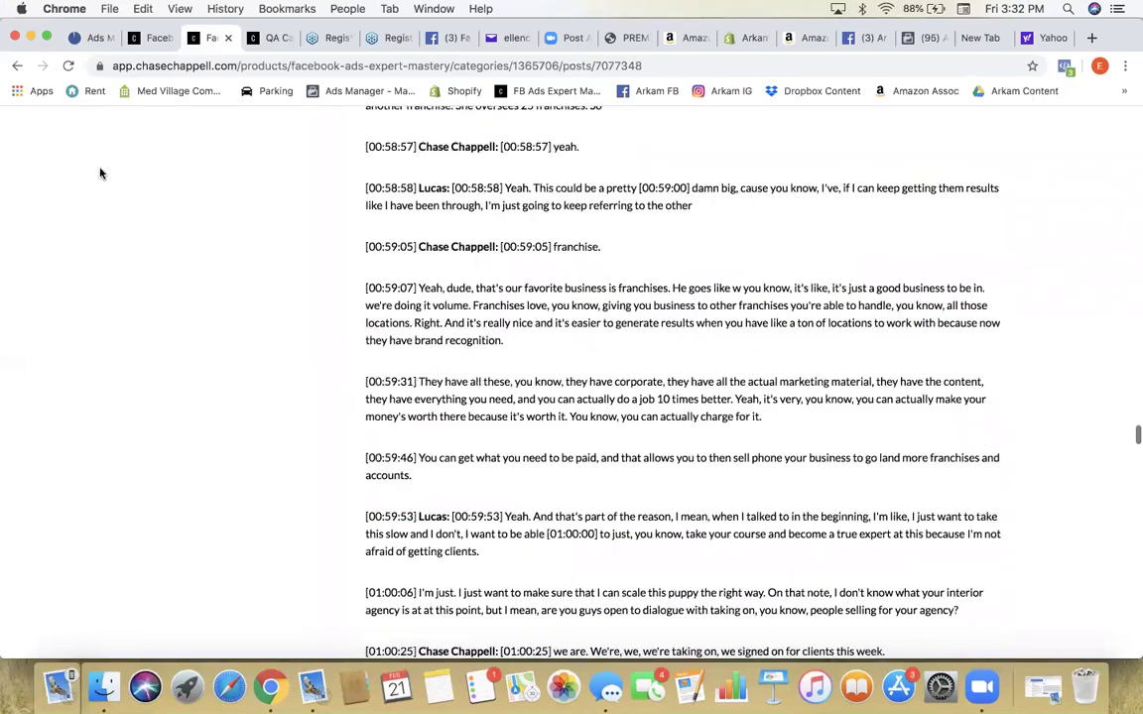
scroll(97, 175, "up", 20)
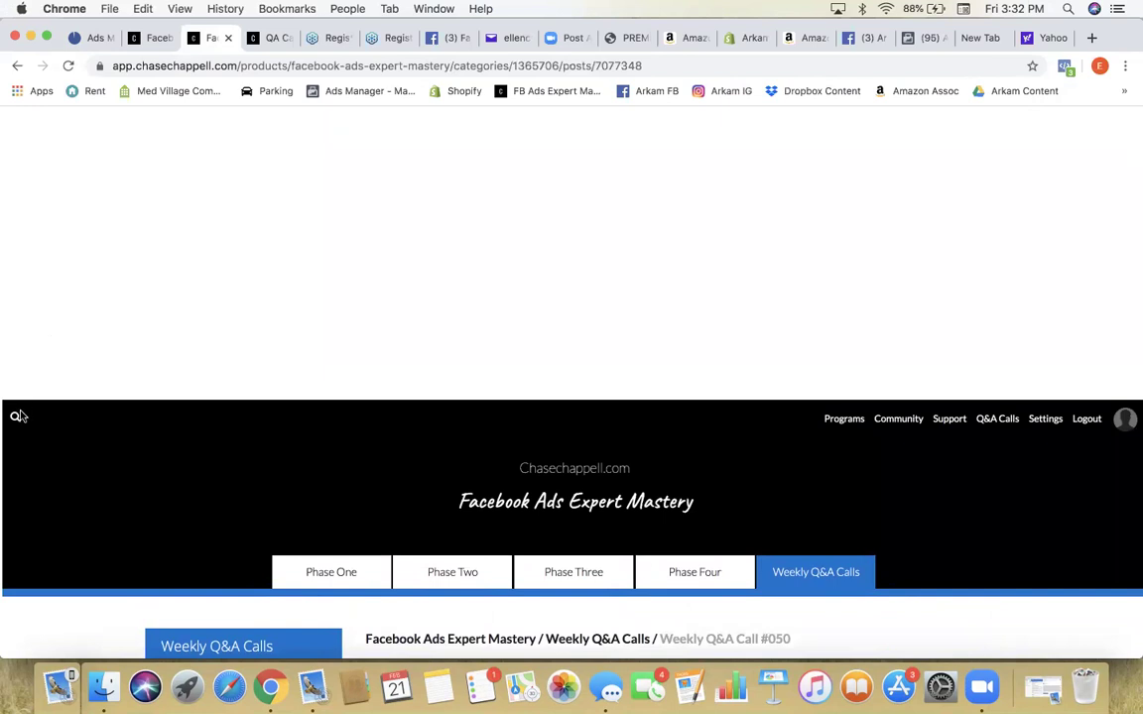
left_click(15, 416)
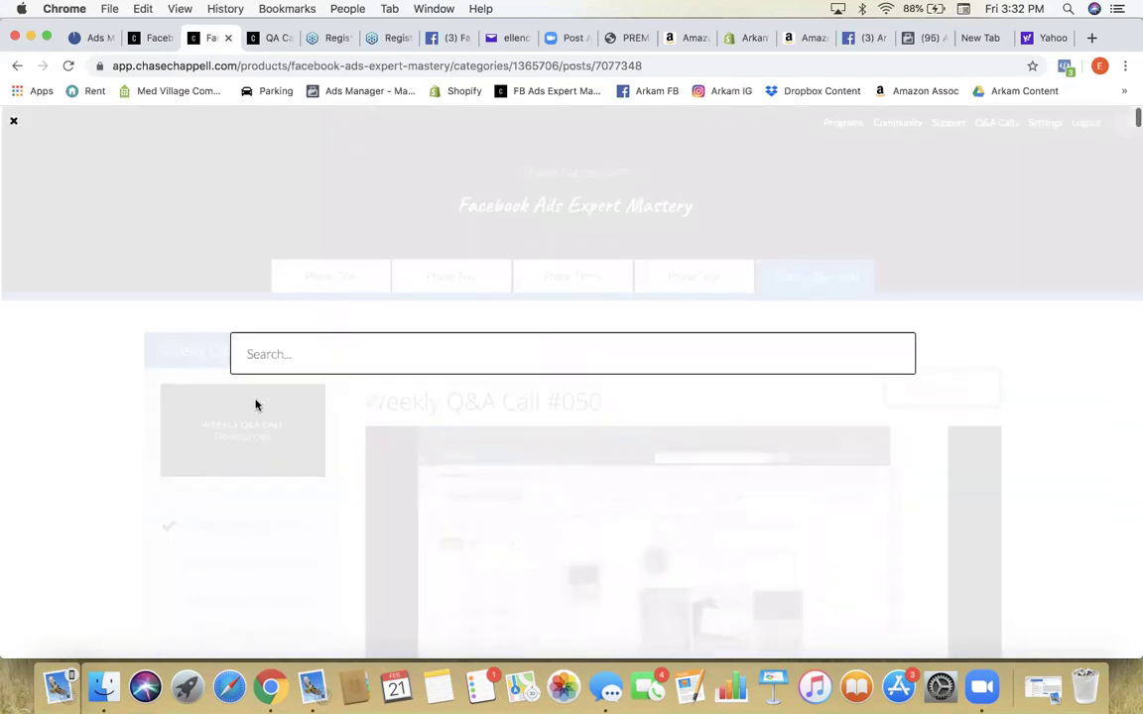
left_click(295, 355)
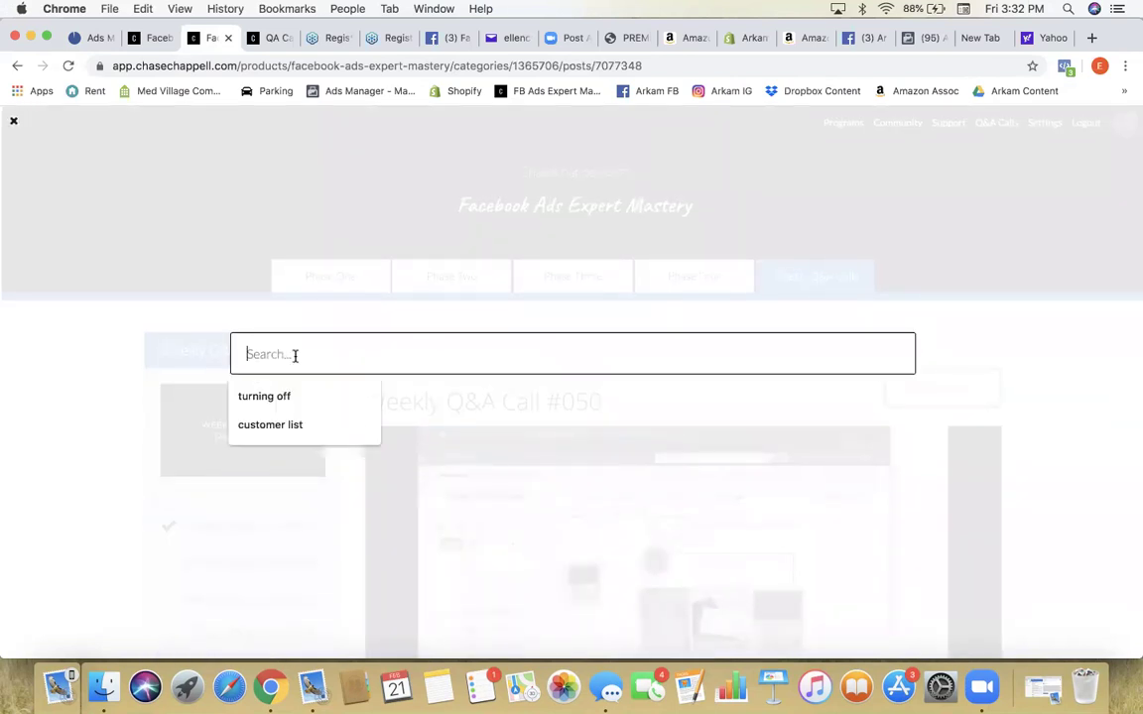
left_click(276, 425)
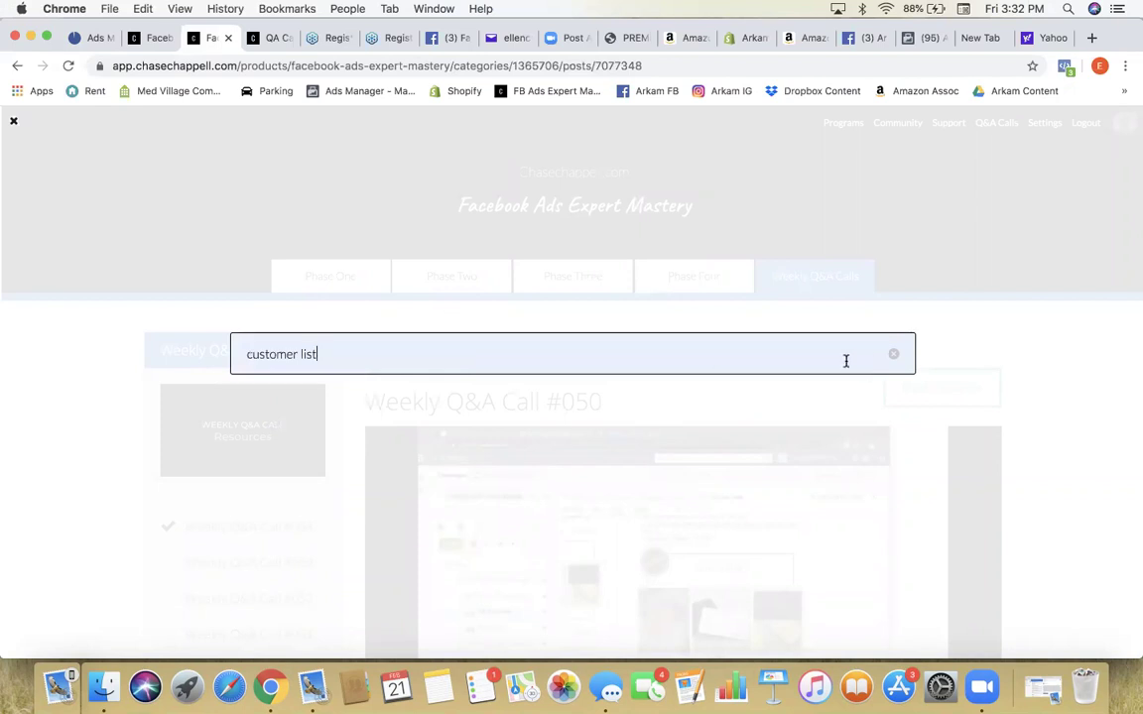
key("Return")
Step: Look through the "customer list" results, continue to the second results page, and open Weekly Q&A Call #053
scroll(219, 260, "down", 3)
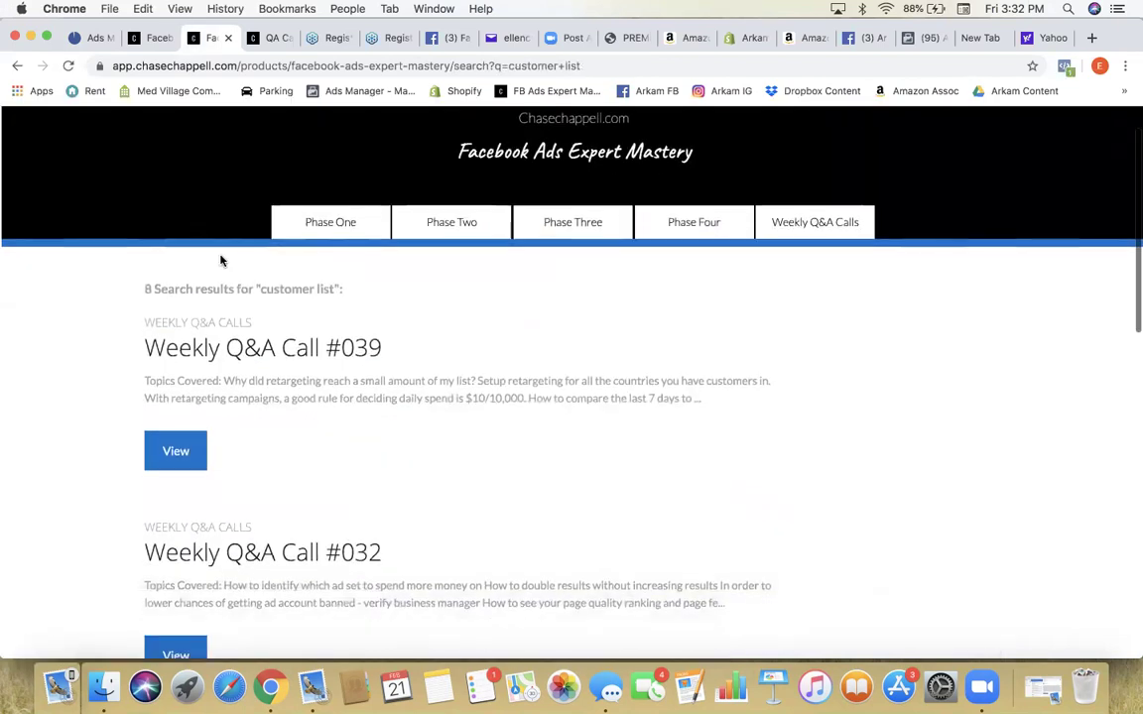
scroll(221, 260, "down", 2)
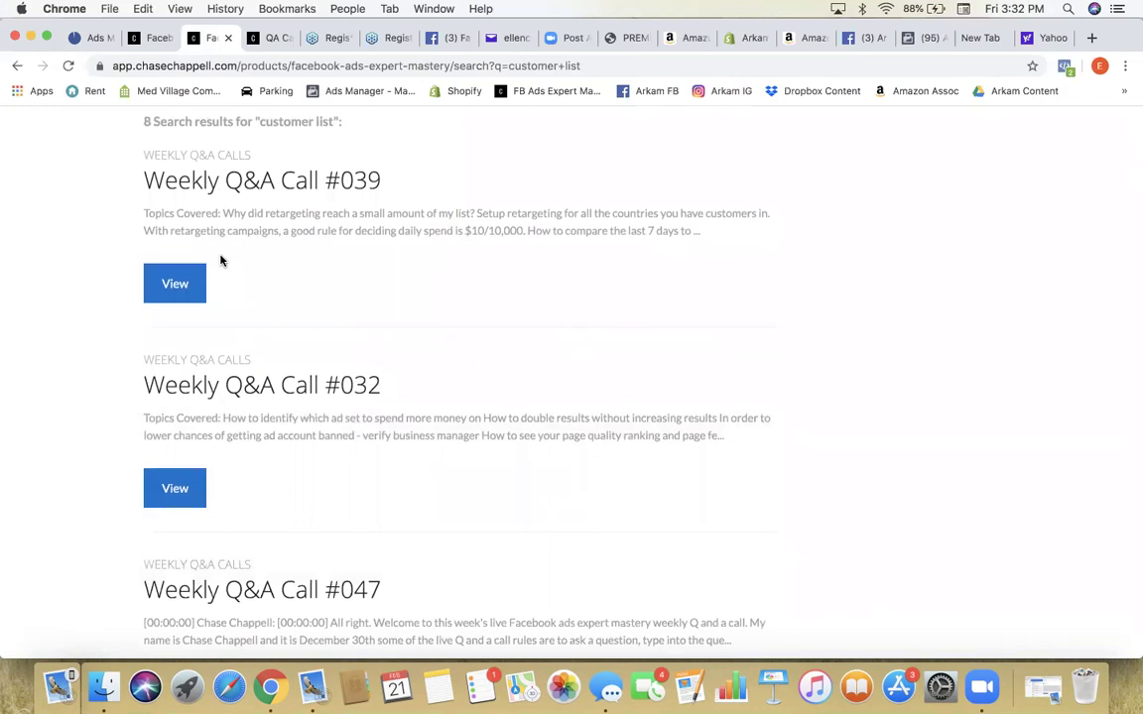
scroll(220, 260, "down", 3)
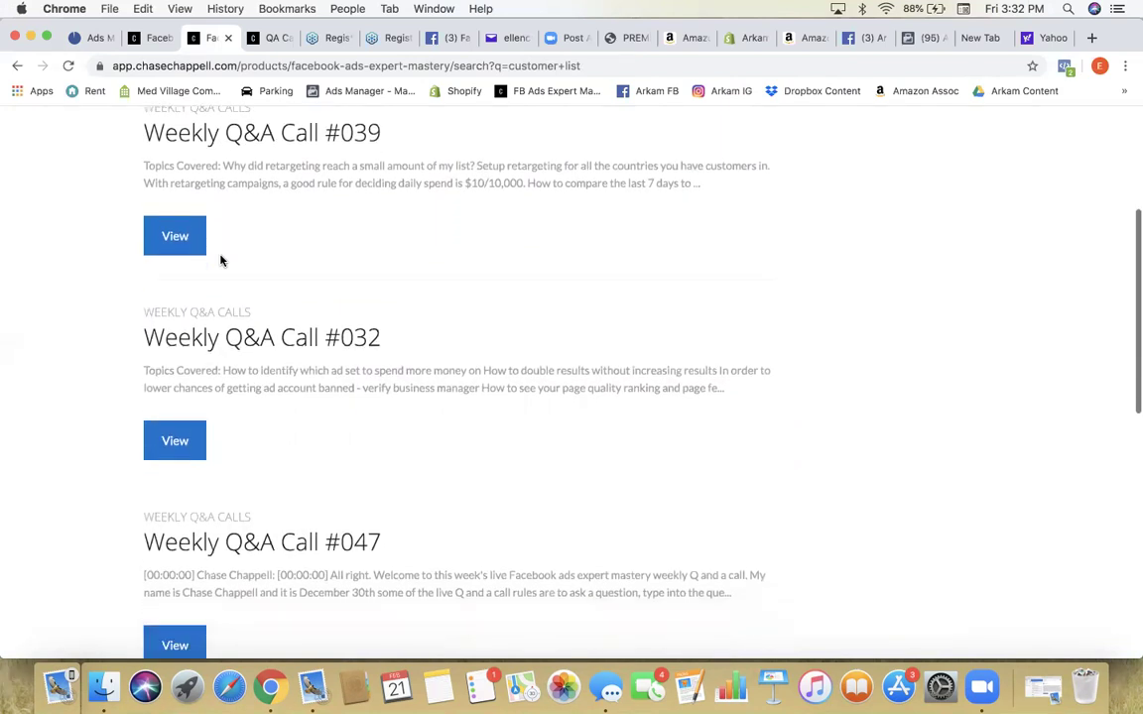
scroll(221, 259, "down", 8)
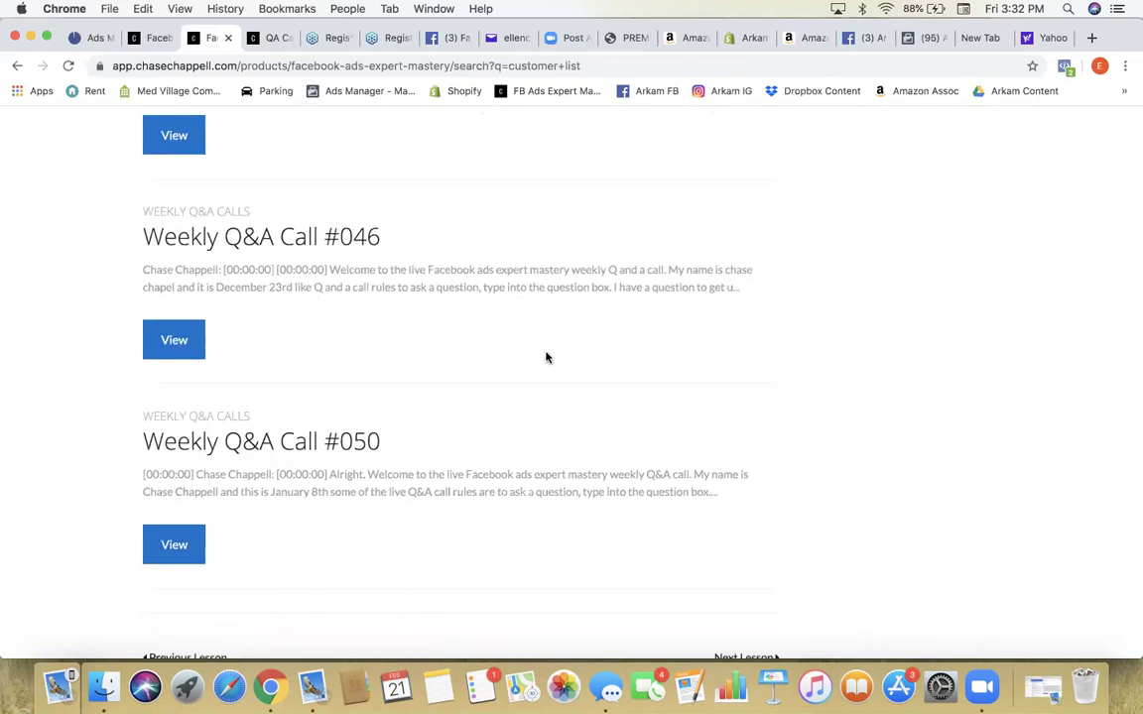
scroll(595, 397, "down", 3)
left_click(741, 517)
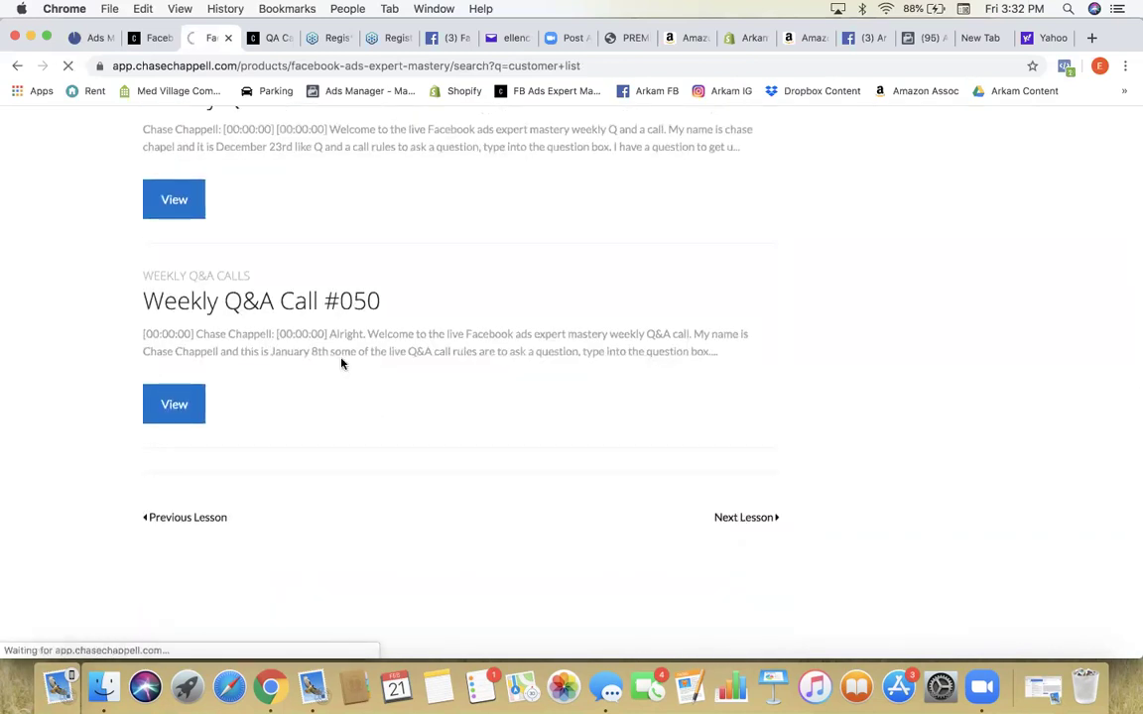
scroll(302, 433, "down", 7)
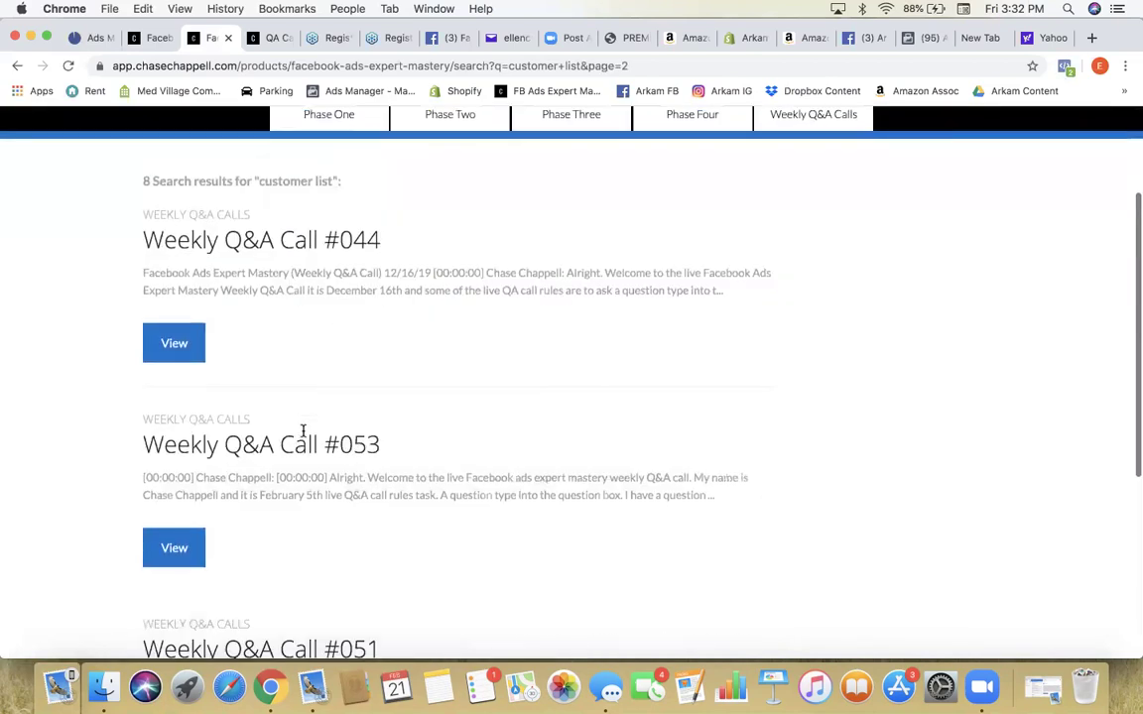
left_click(172, 375)
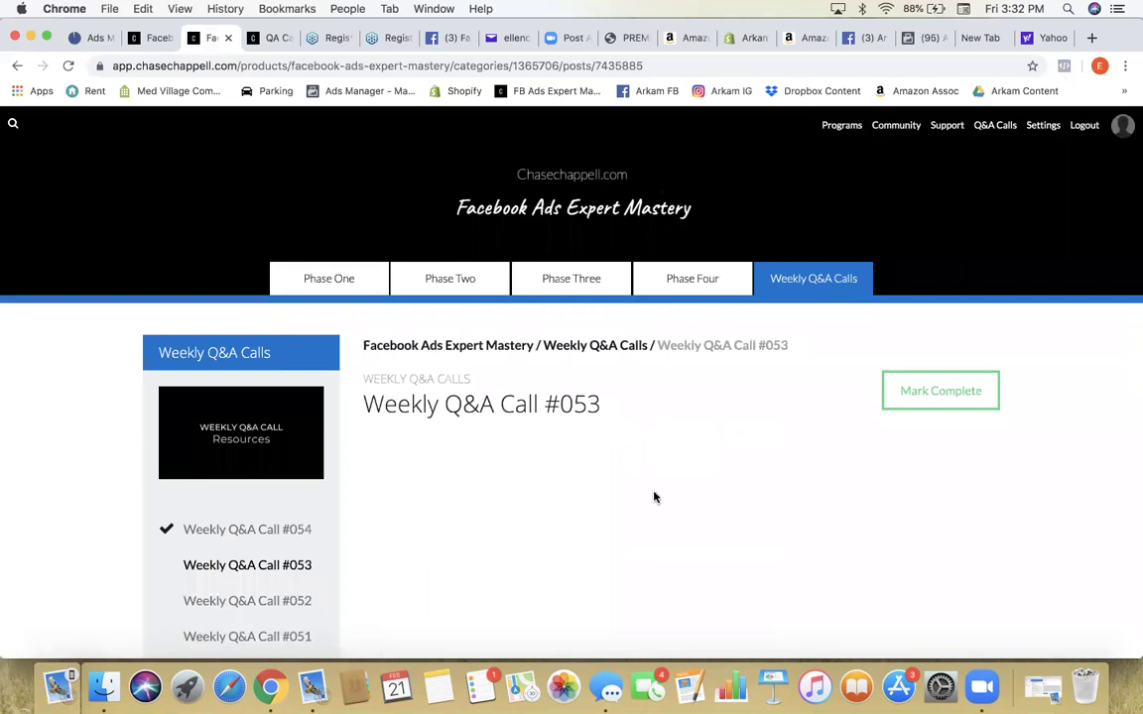
Step: Search the Weekly Q&A Call #053 video's captions for "customer" and jump to the line about putting purchase customers in a sheet
scroll(654, 497, "down", 5)
left_click(889, 475)
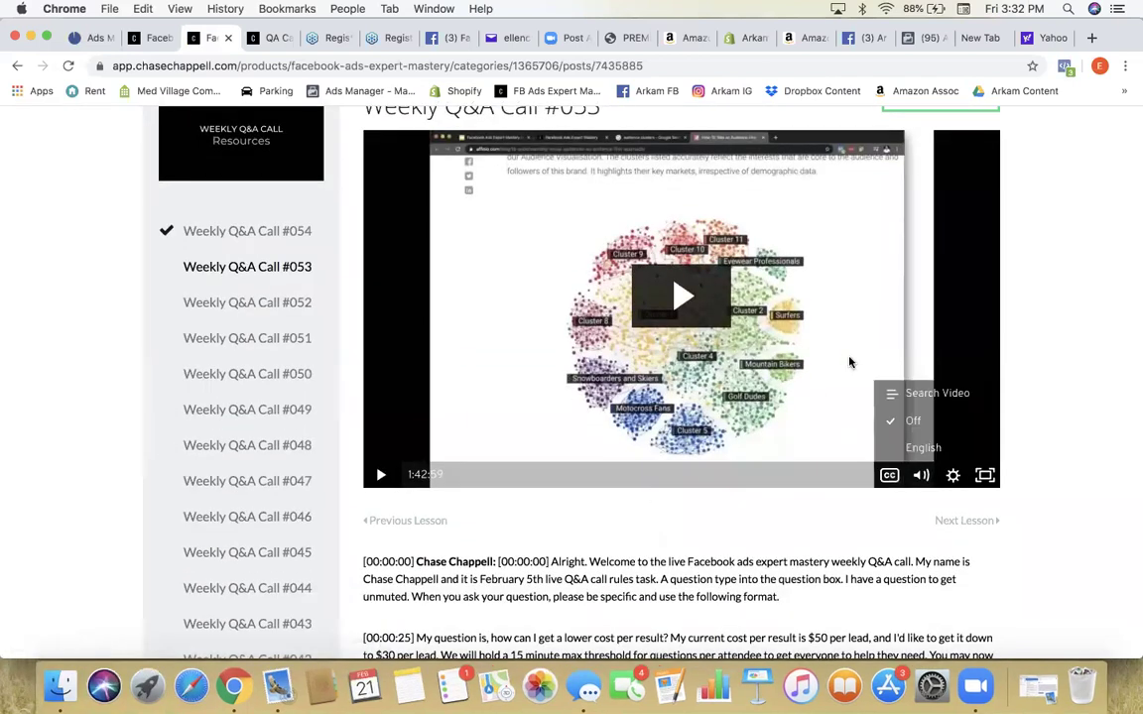
left_click(917, 394)
type("customer")
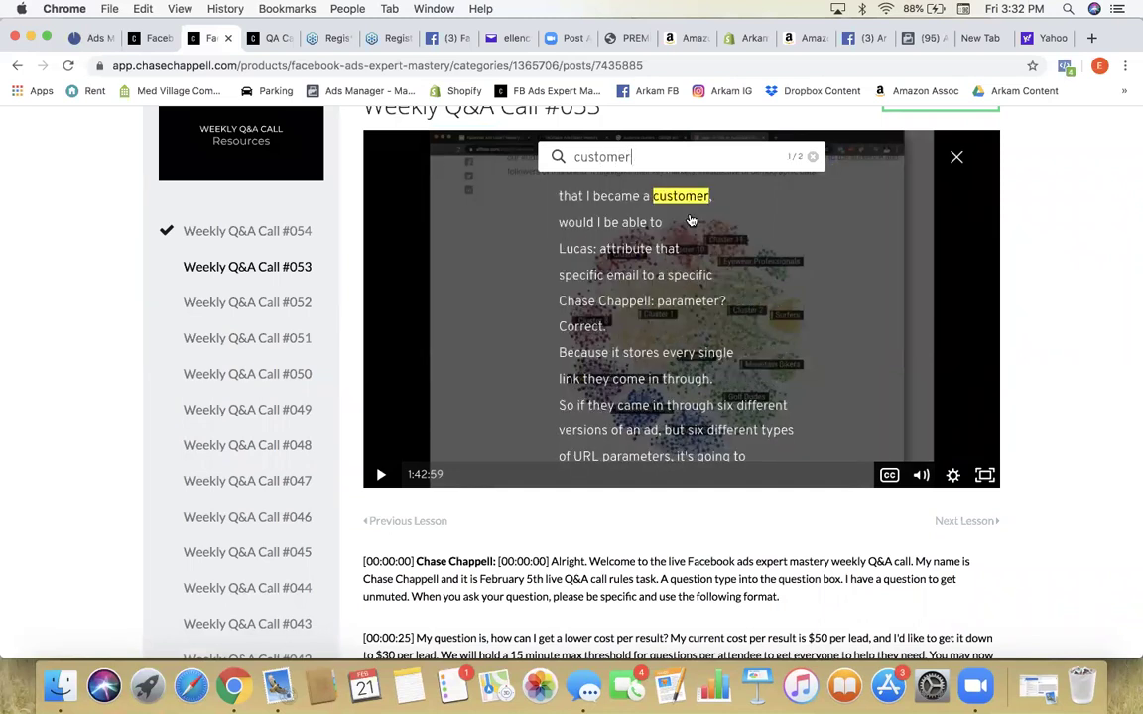
scroll(694, 210, "down", 10)
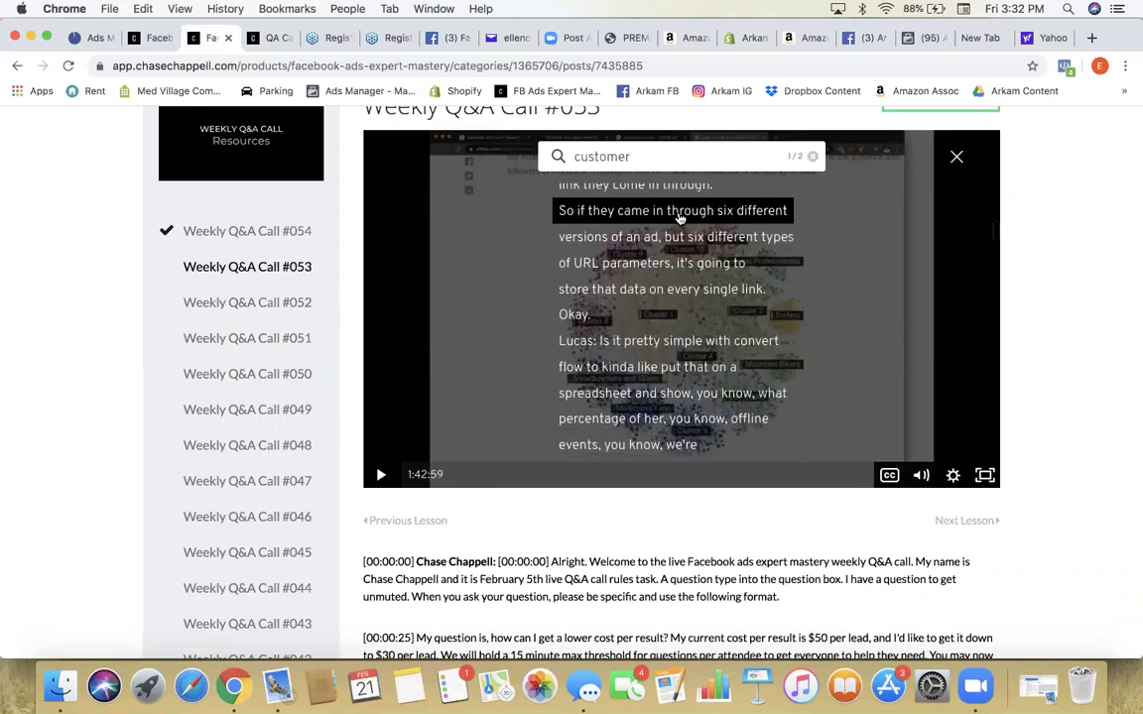
scroll(680, 218, "down", 1)
scroll(680, 218, "up", 4)
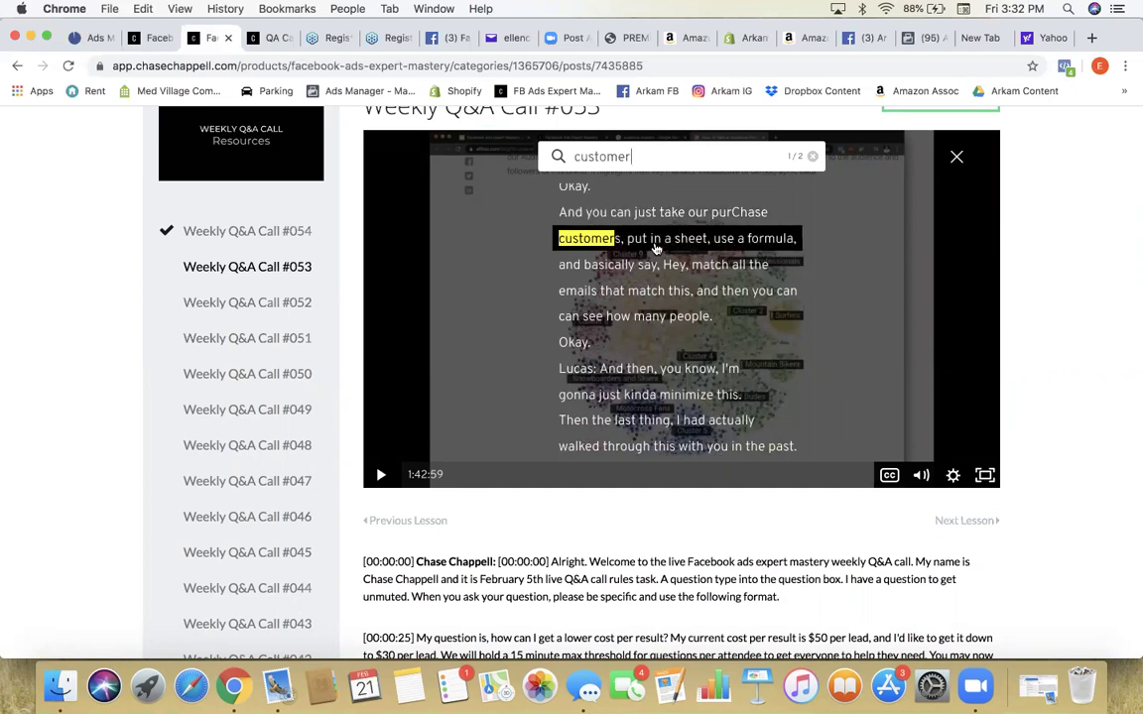
left_click(654, 250)
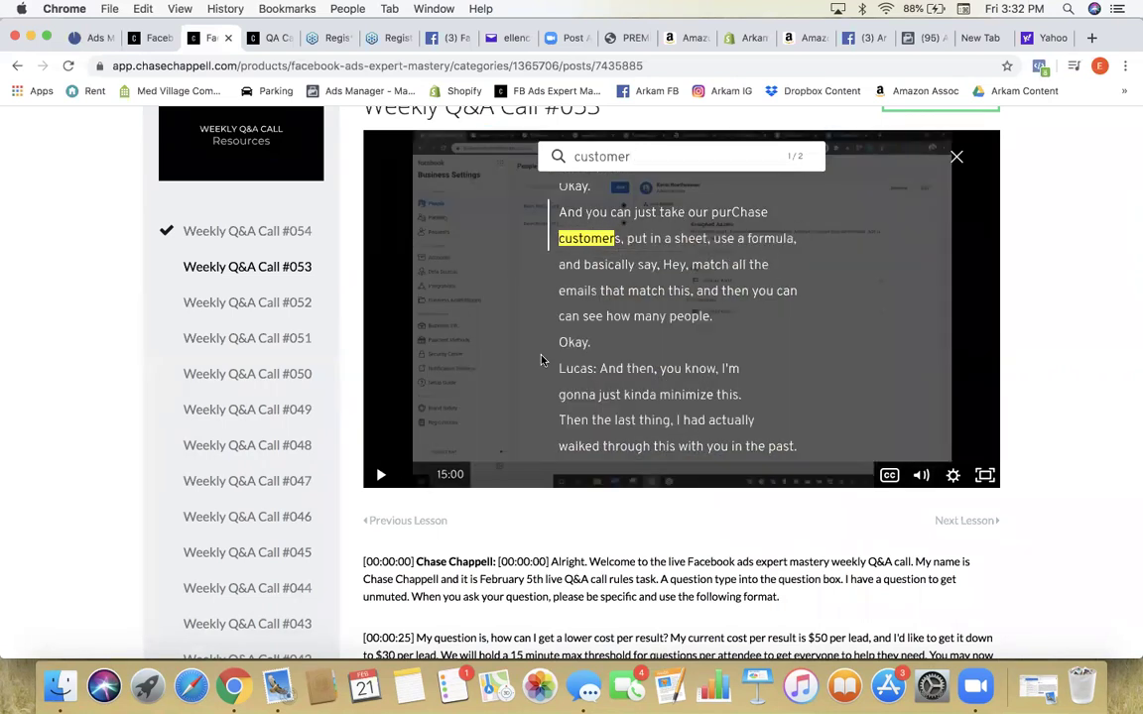
Step: Close the caption search and skim the Weekly Q&A Call #053 video forward to 27:33
left_click(954, 158)
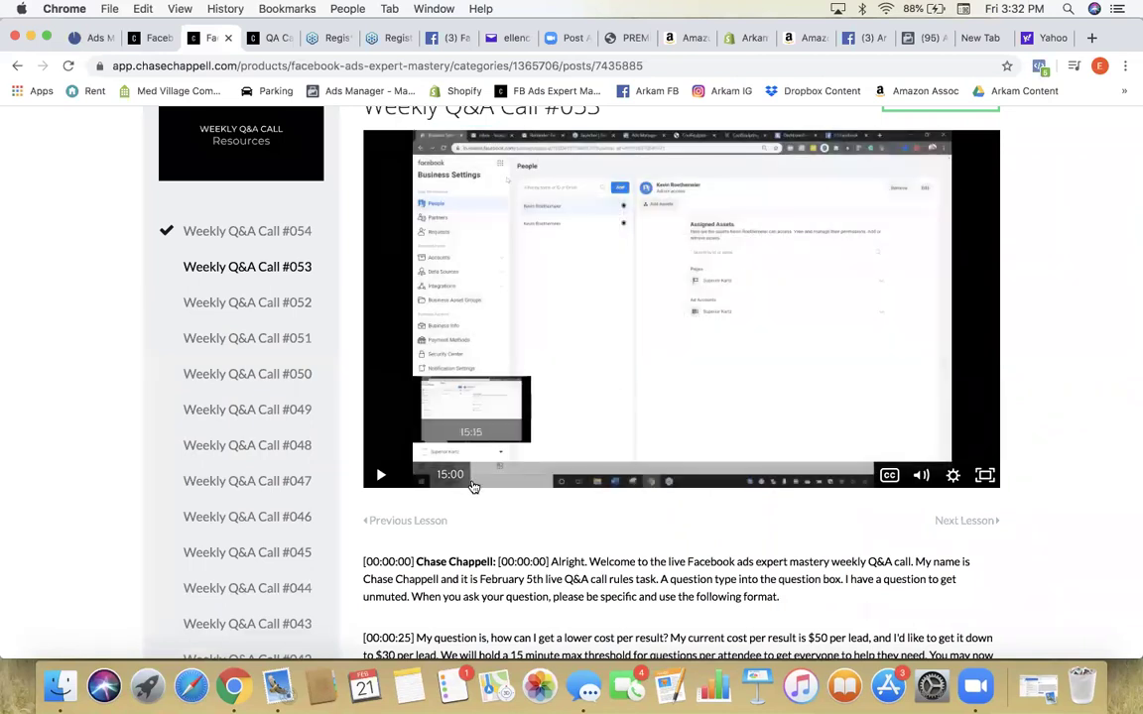
left_click(478, 480)
left_click(488, 482)
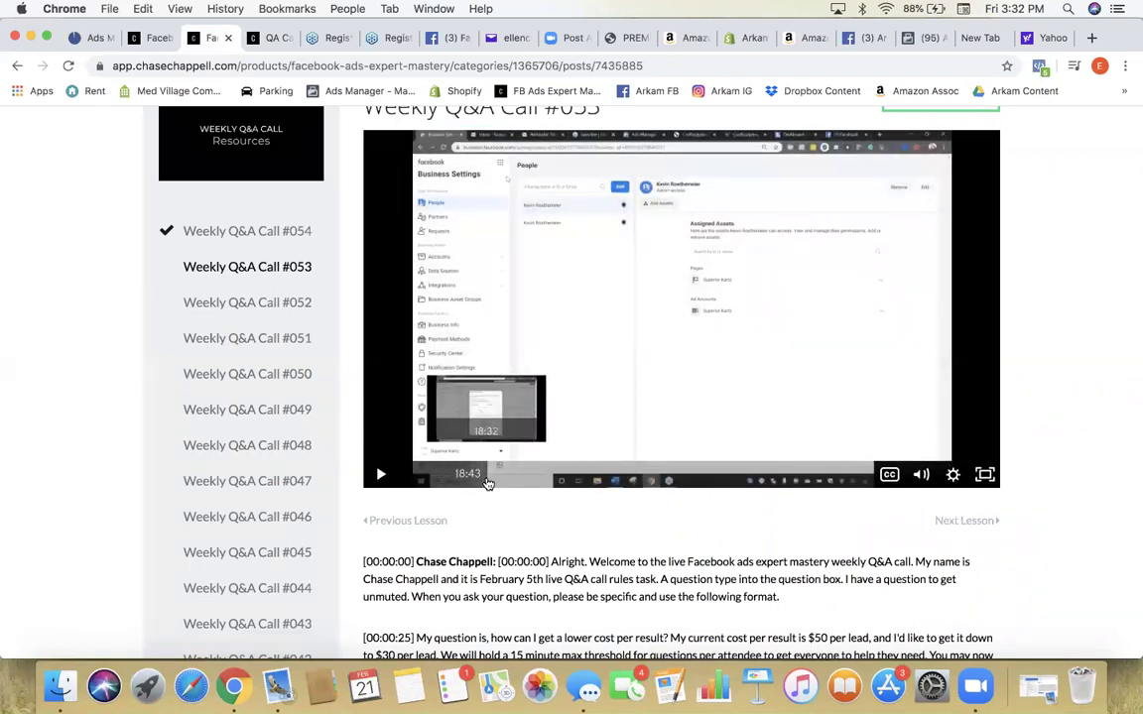
left_click(494, 480)
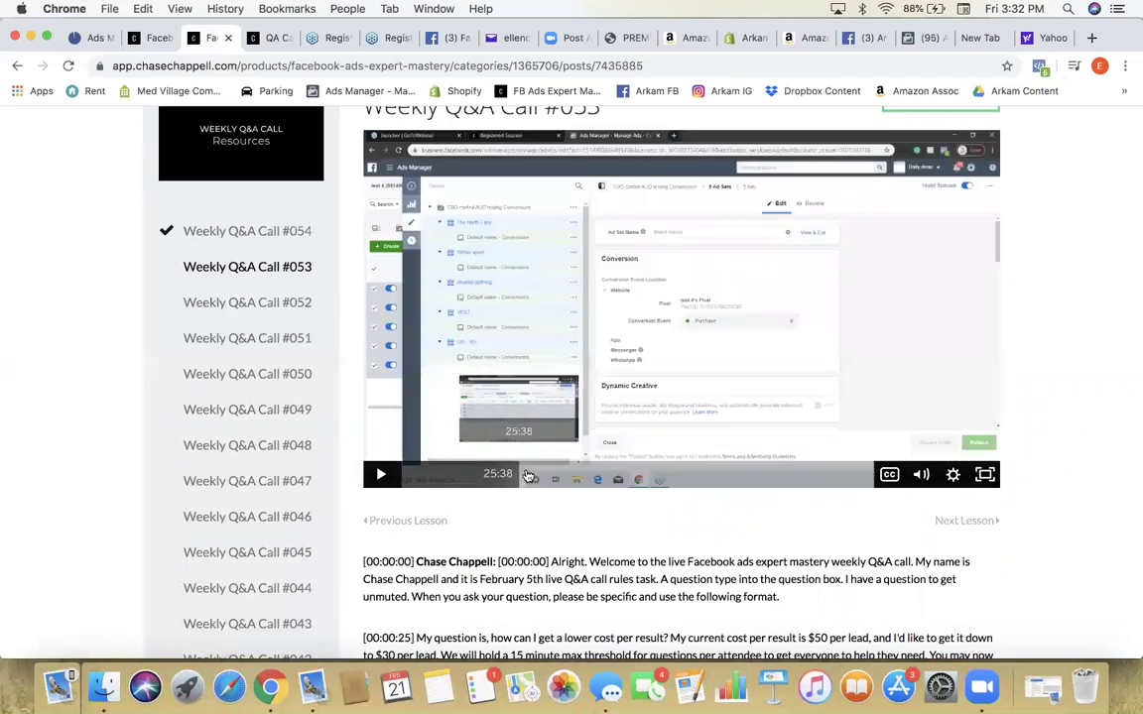
left_click(527, 476)
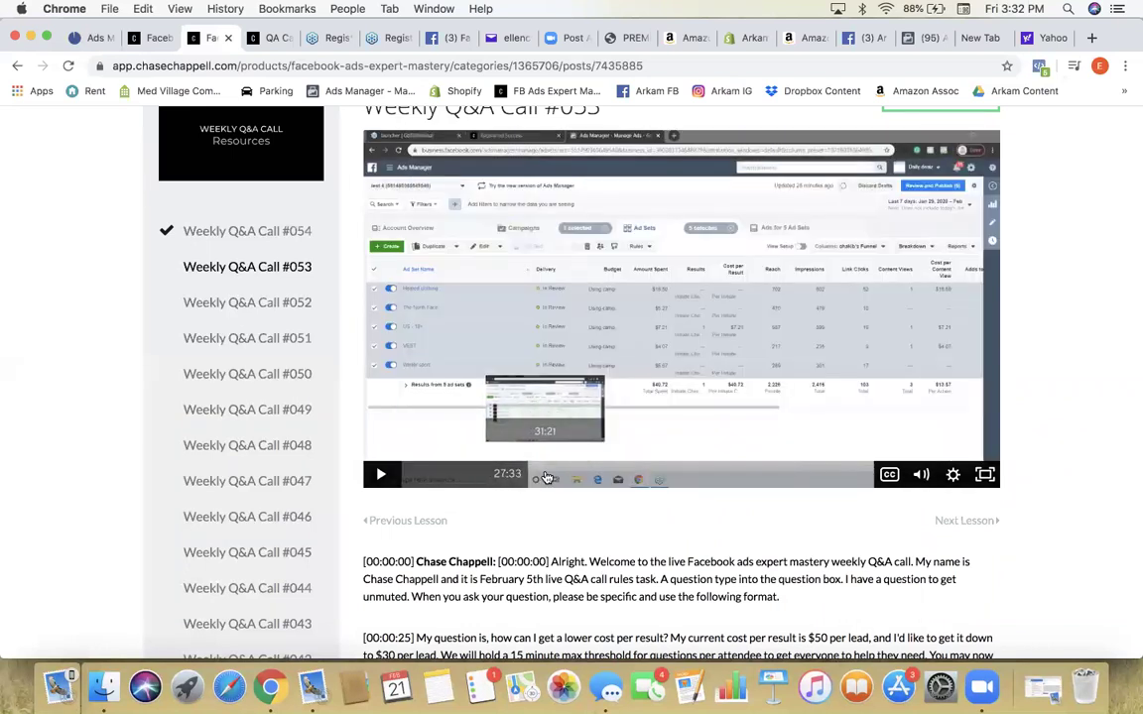
Step: Search the Facebook Ads Expert Mastery course site for "audience match"
scroll(54, 158, "up", 5)
left_click(13, 125)
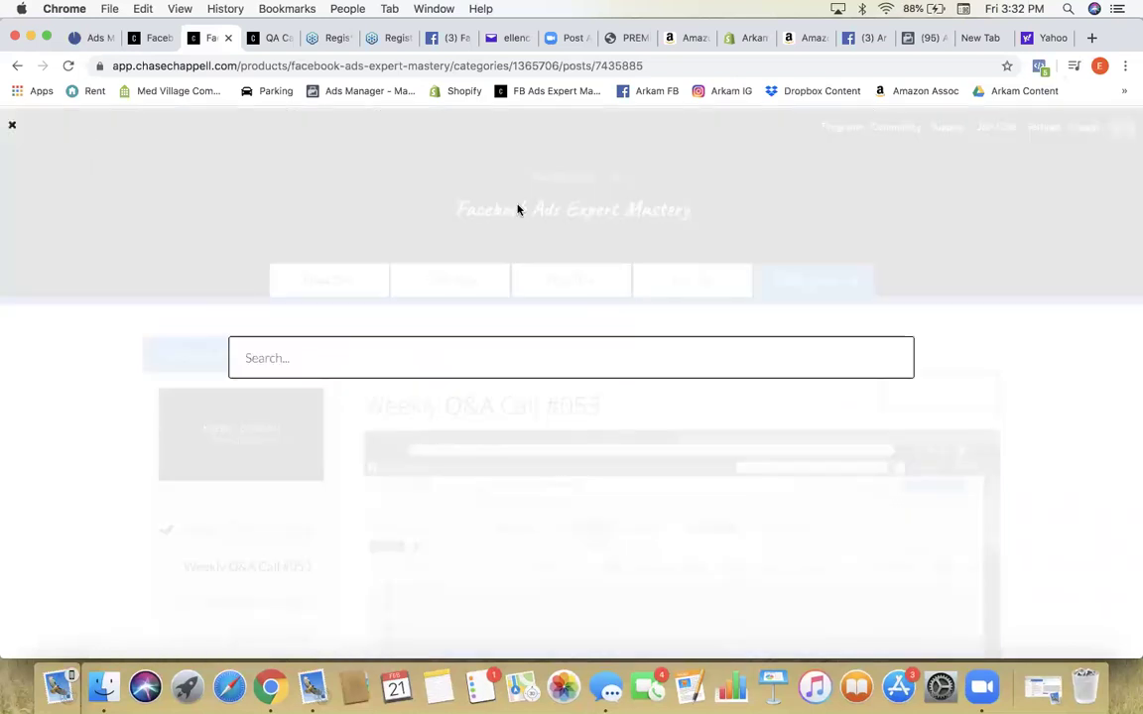
left_click(420, 358)
type("audience match")
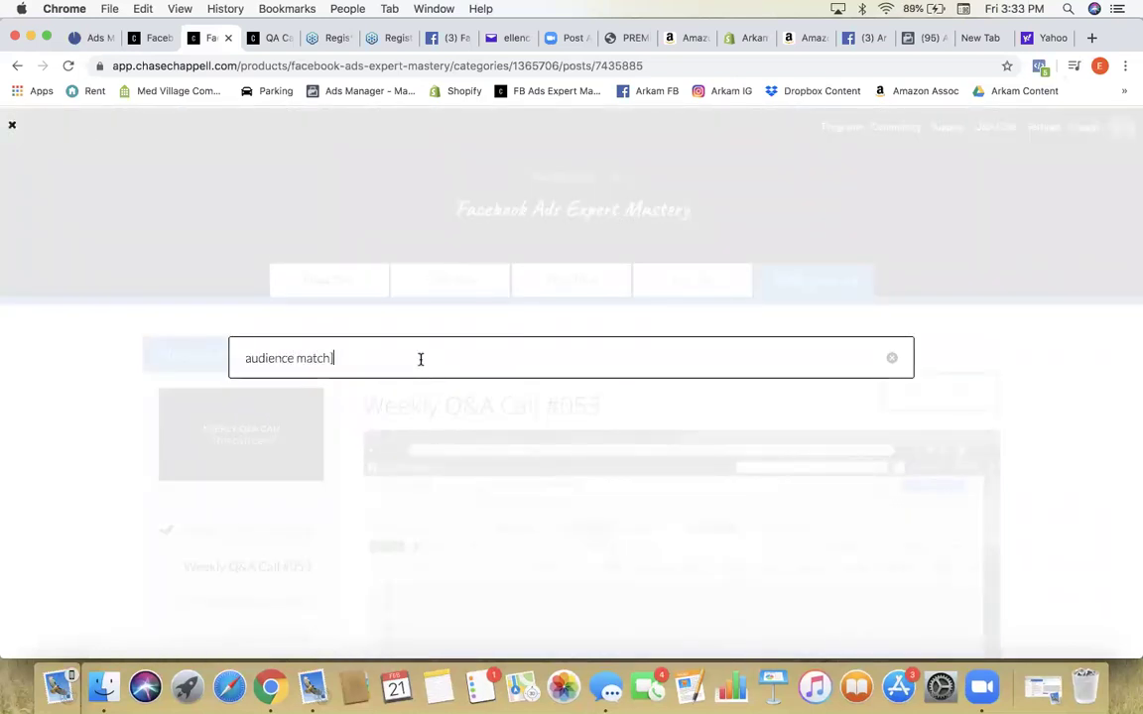
key("Return")
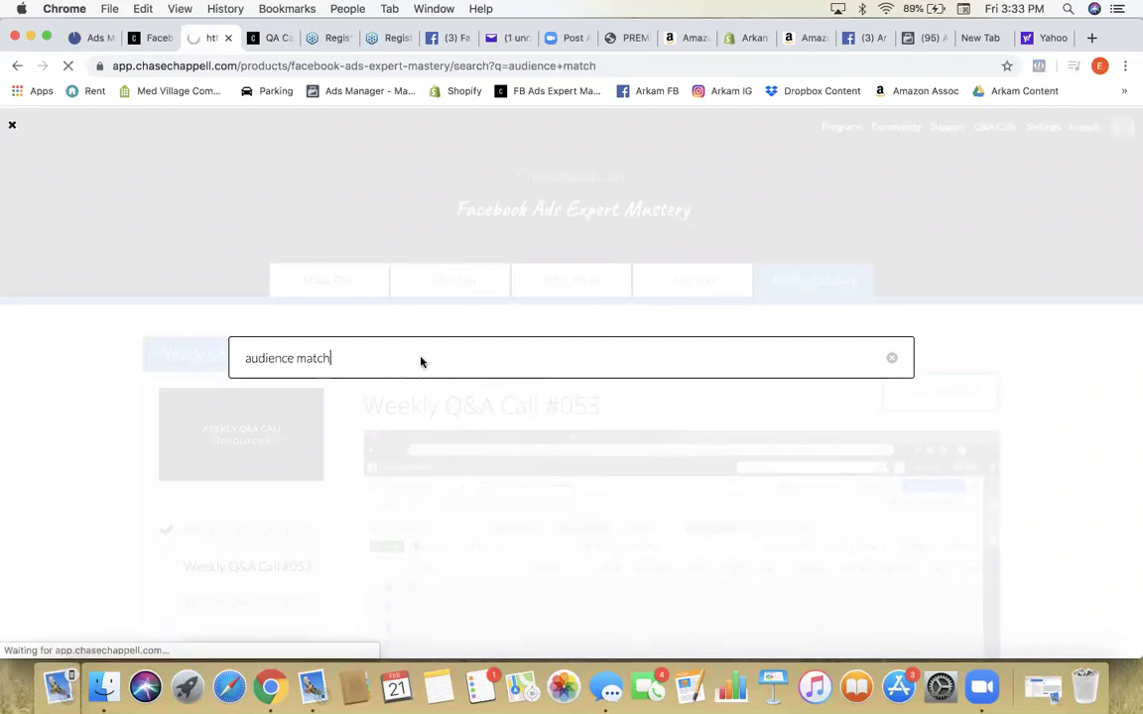
Step: Open Weekly Q&A Call #053 from the "audience match" results, and return to the customer list audience dialog in Ads Manager
scroll(377, 403, "down", 2)
scroll(378, 403, "down", 3)
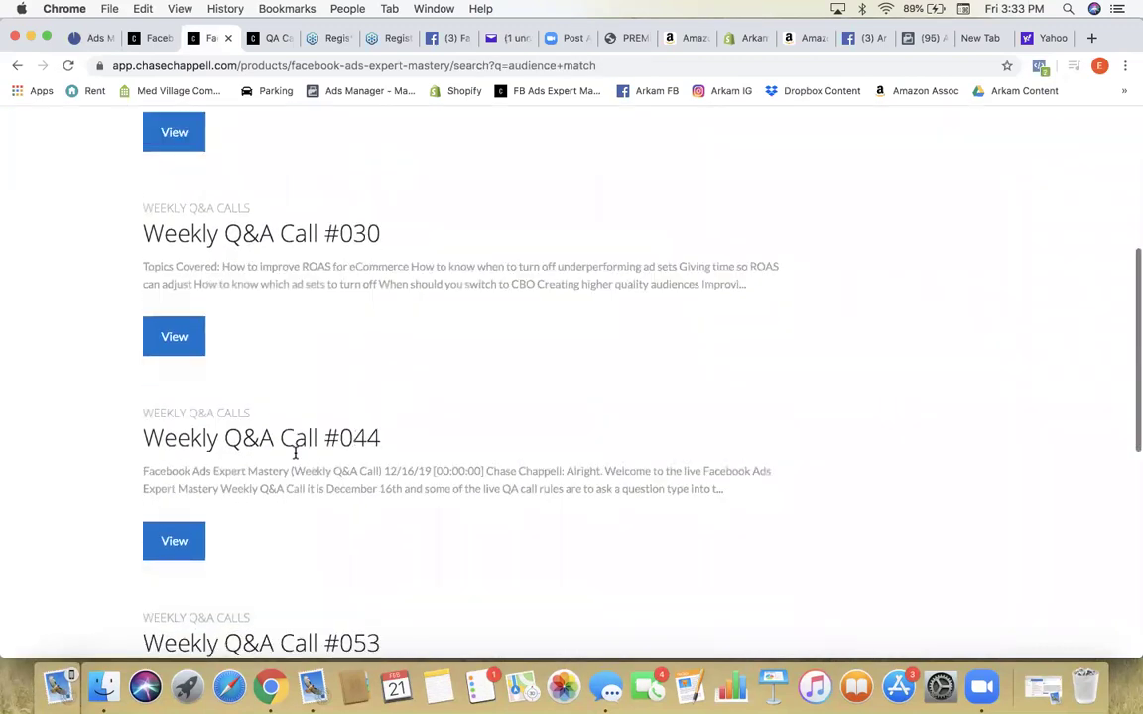
scroll(295, 452, "down", 2)
left_click(193, 626)
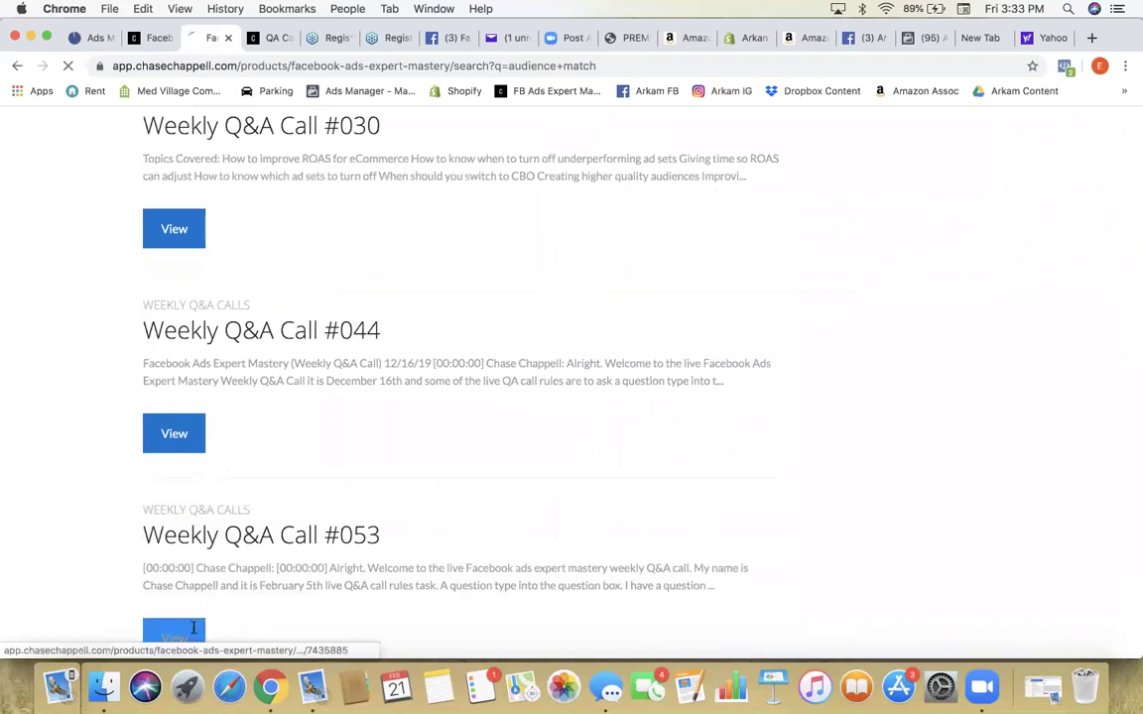
scroll(791, 474, "down", 4)
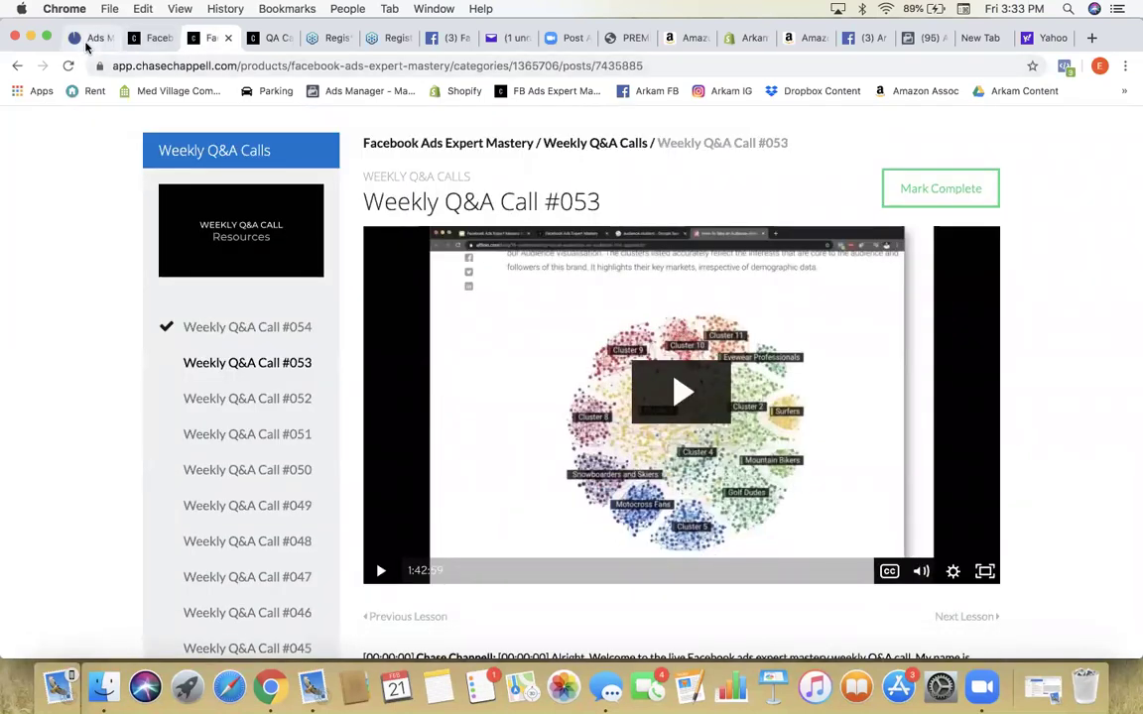
left_click(90, 39)
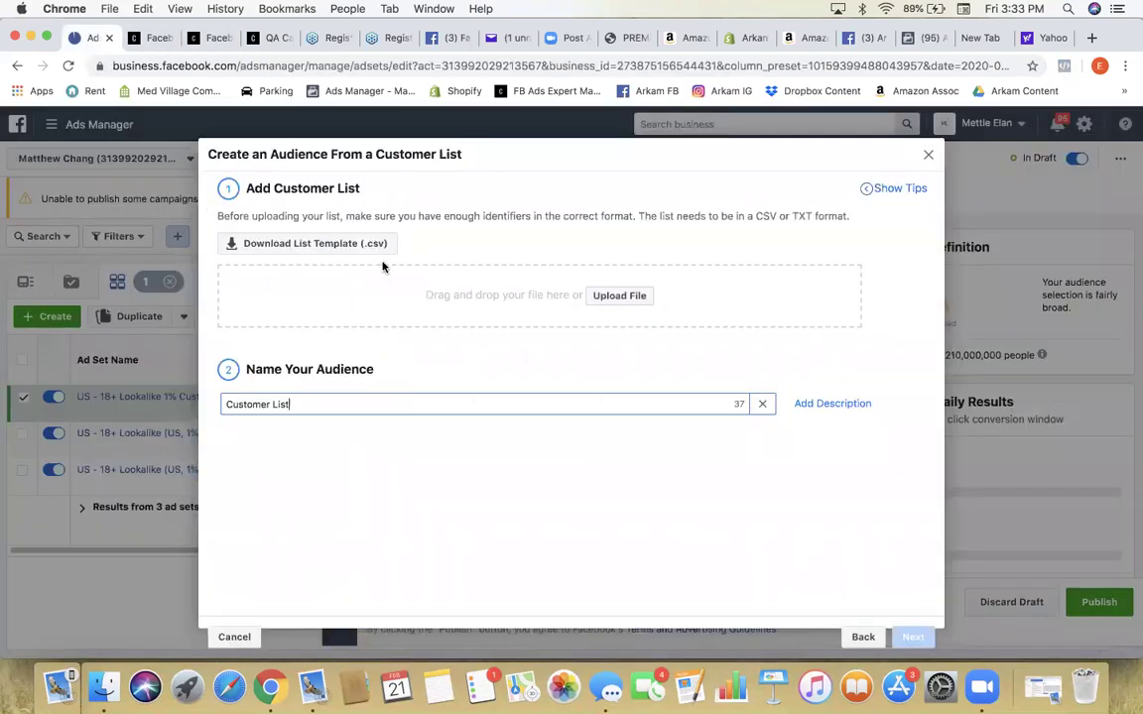
Step: Switch to Mail and download the customer CSV from the link in the customers_export_1 email
left_click(313, 687)
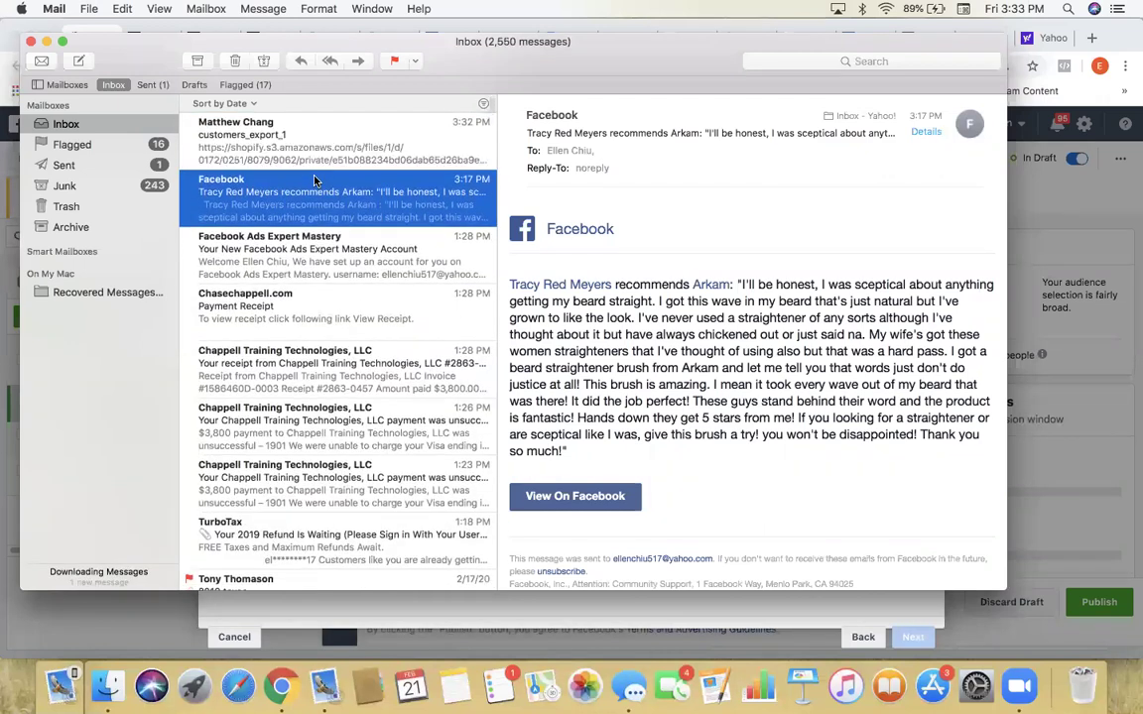
left_click(347, 143)
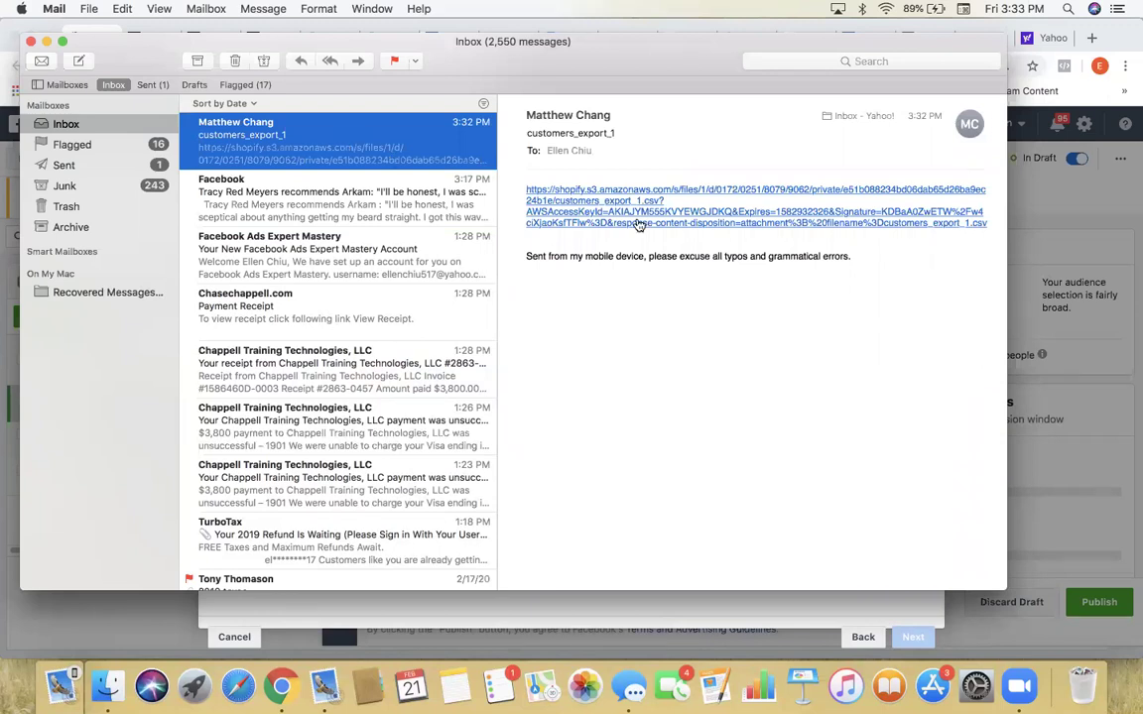
left_click(605, 224)
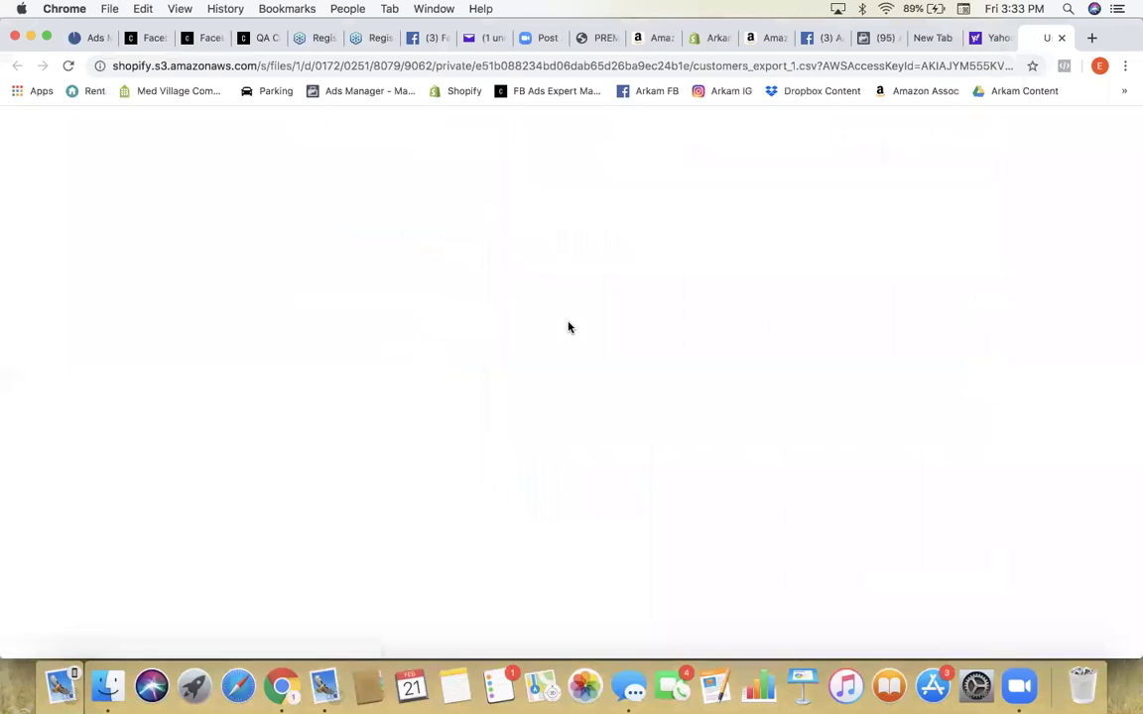
Step: Return to Ads Manager, add customers_export_1.csv as the customer list file, and continue to the customer value column
left_click(91, 38)
left_click_drag(92, 641, 615, 300)
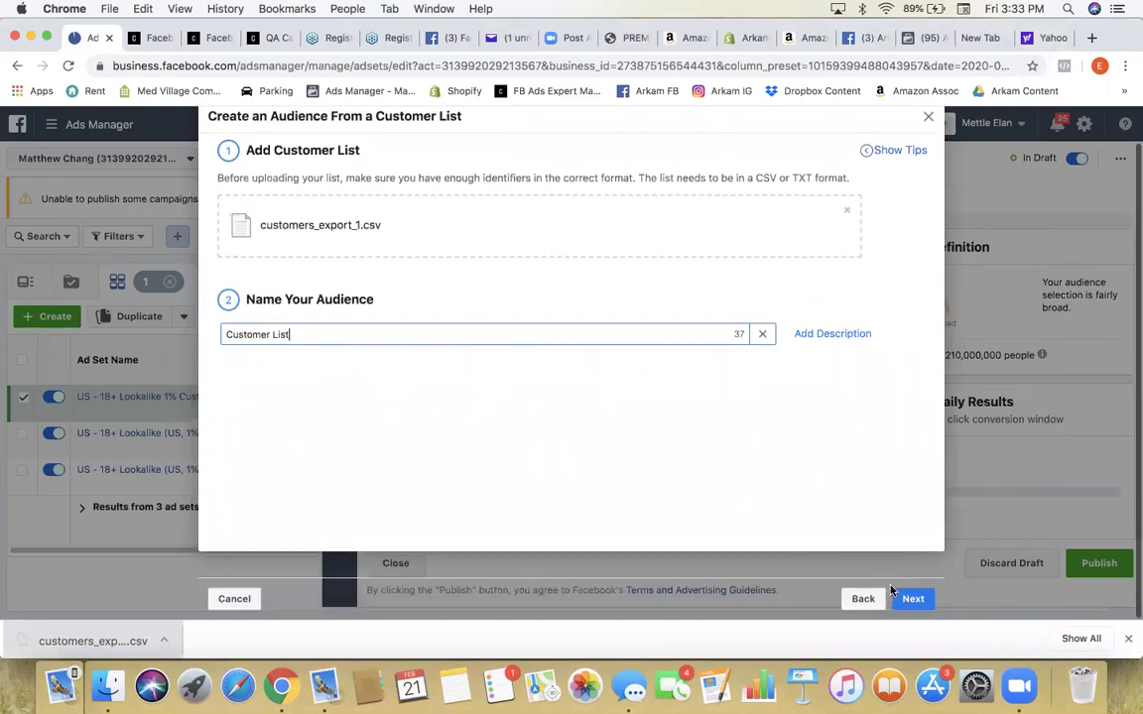
left_click(911, 598)
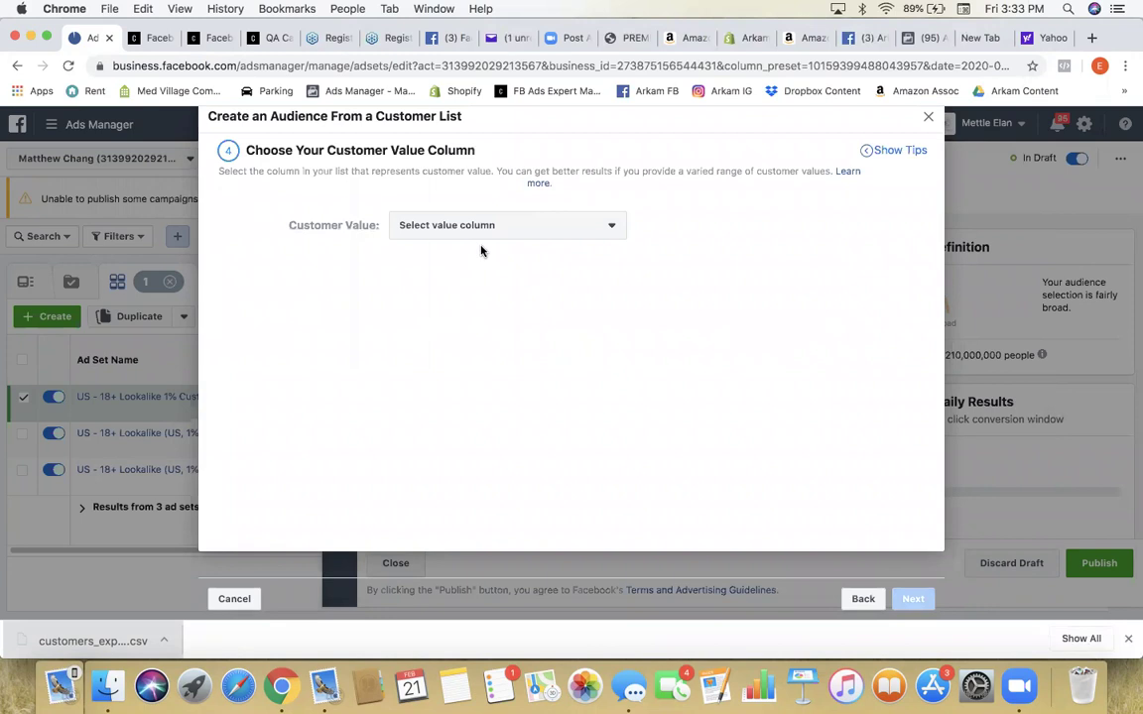
Step: Choose Total Spent as the customer value column and continue to the data mapping
left_click(465, 222)
left_click(464, 222)
left_click(509, 263)
scroll(466, 318, "down", 5)
scroll(466, 318, "down", 8)
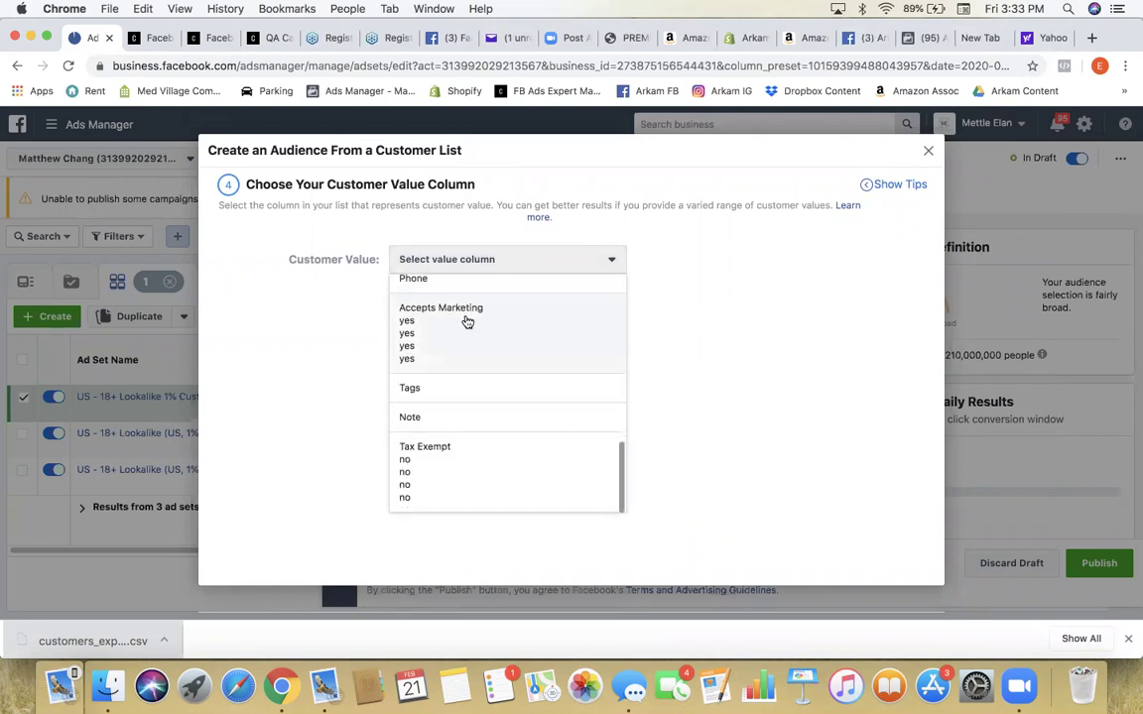
scroll(466, 322, "up", 15)
left_click(466, 320)
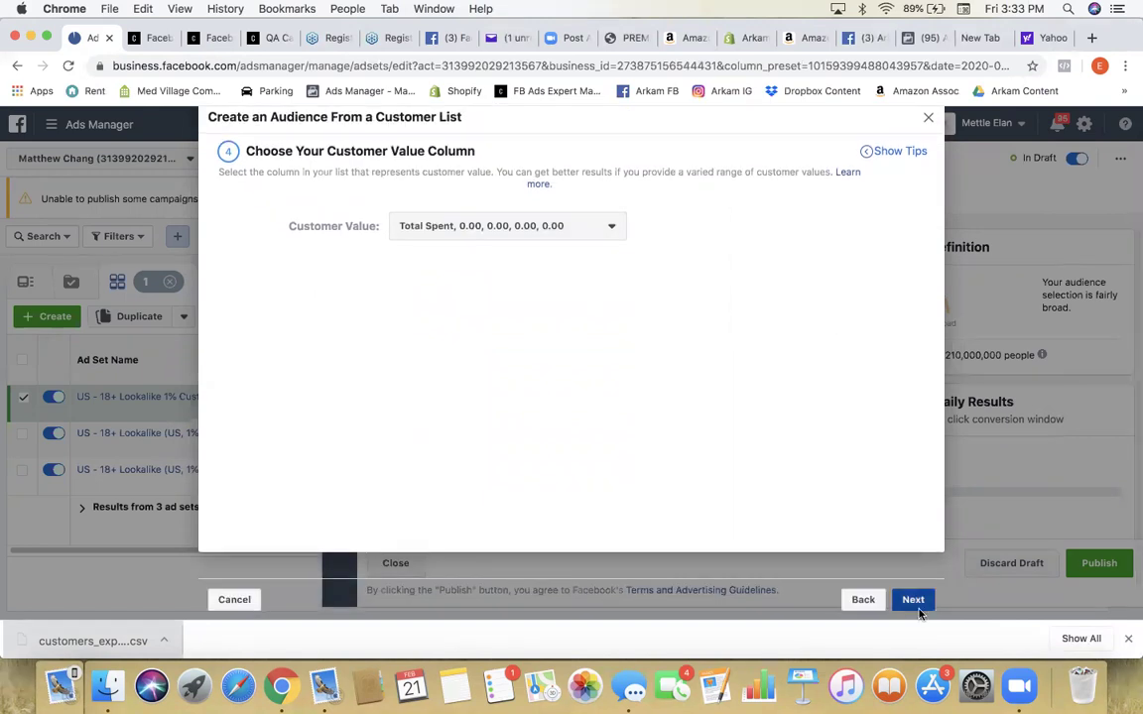
left_click(897, 601)
Step: Examine the mapped columns and the columns needing action in the customer list's data mapping
scroll(488, 311, "down", 1)
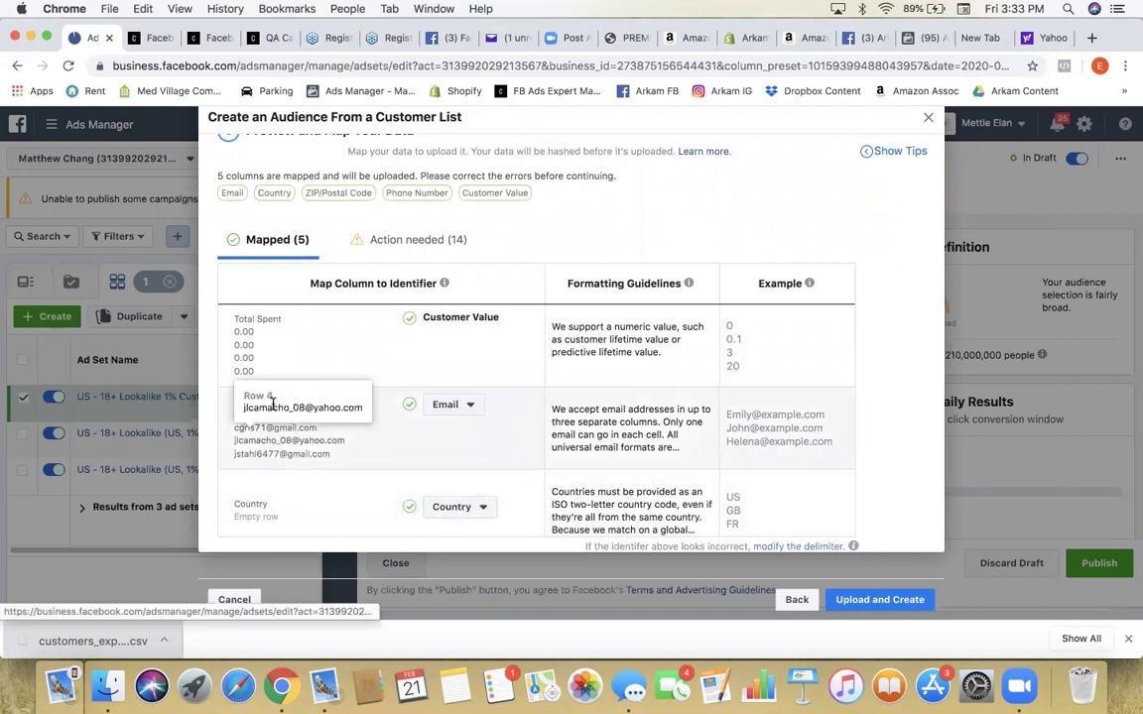
left_click(407, 243)
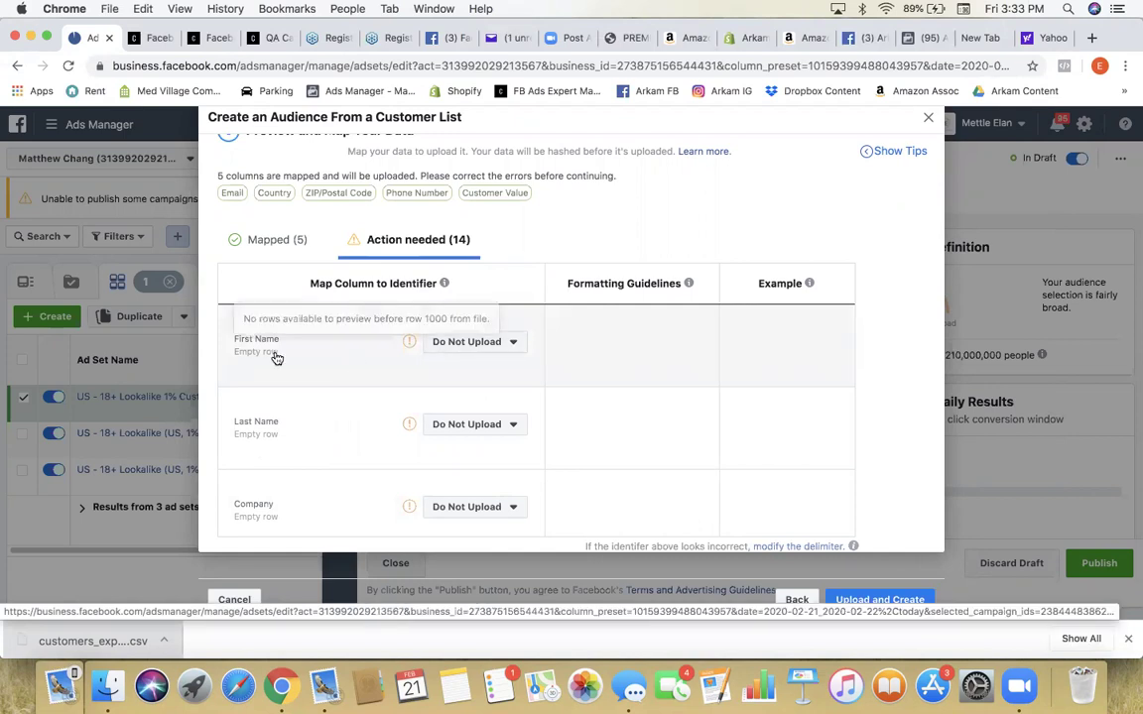
scroll(275, 357, "down", 5)
scroll(275, 357, "down", 8)
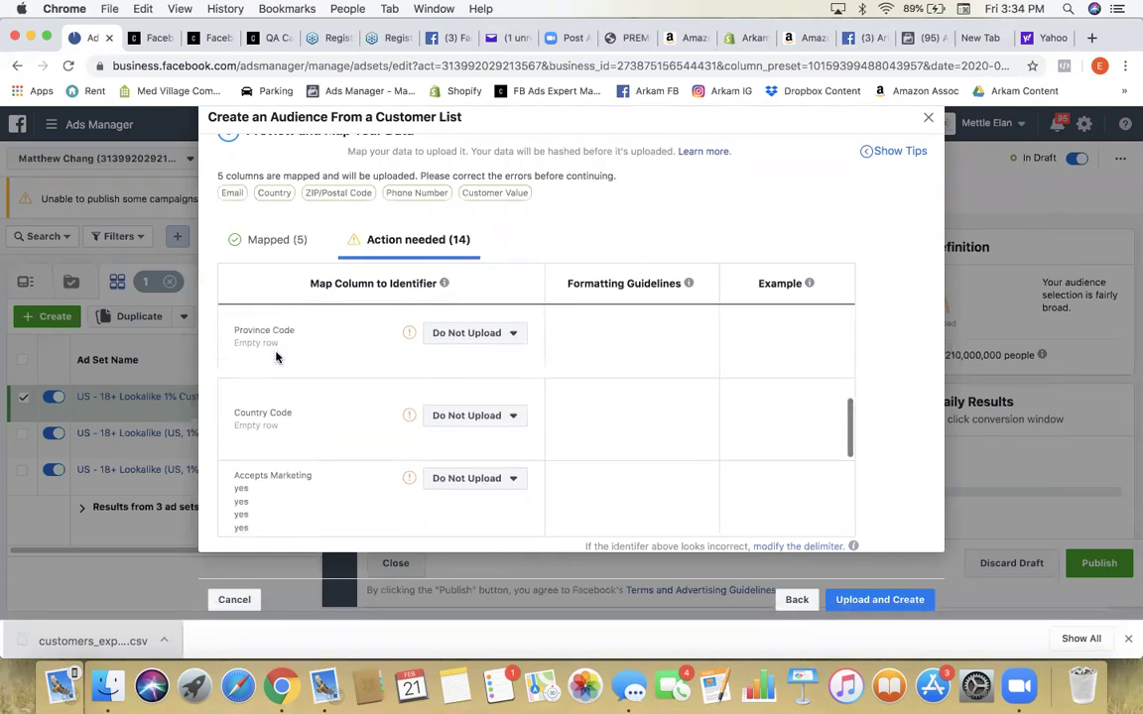
scroll(276, 357, "down", 4)
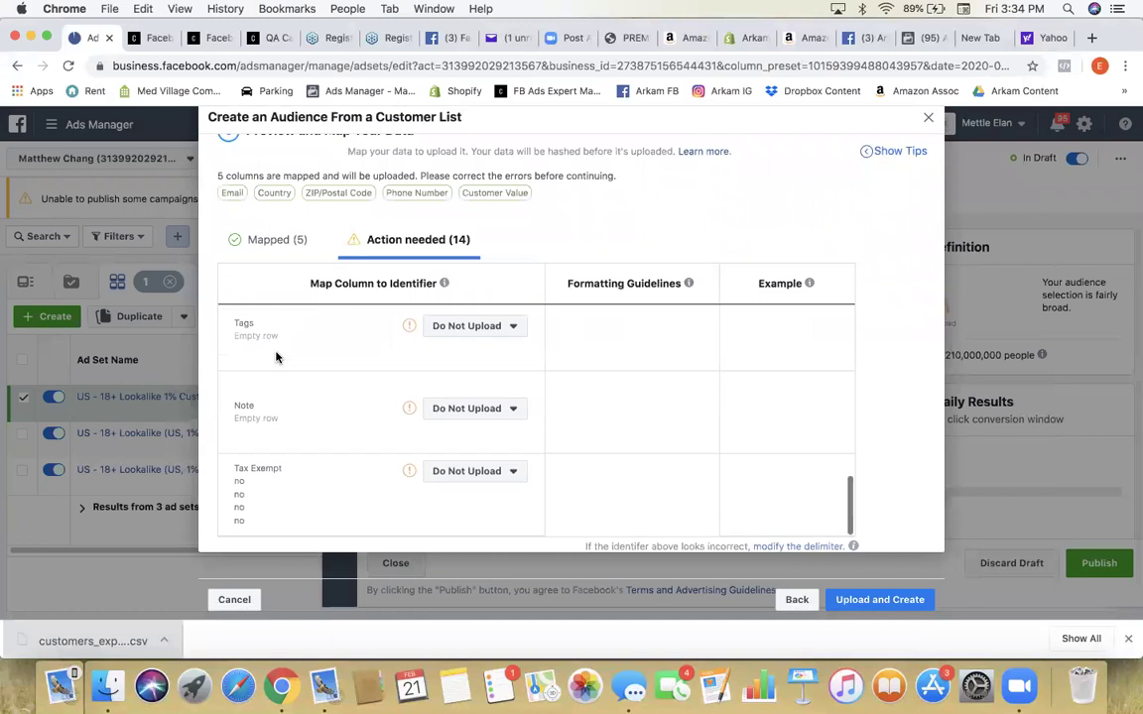
scroll(276, 357, "up", 15)
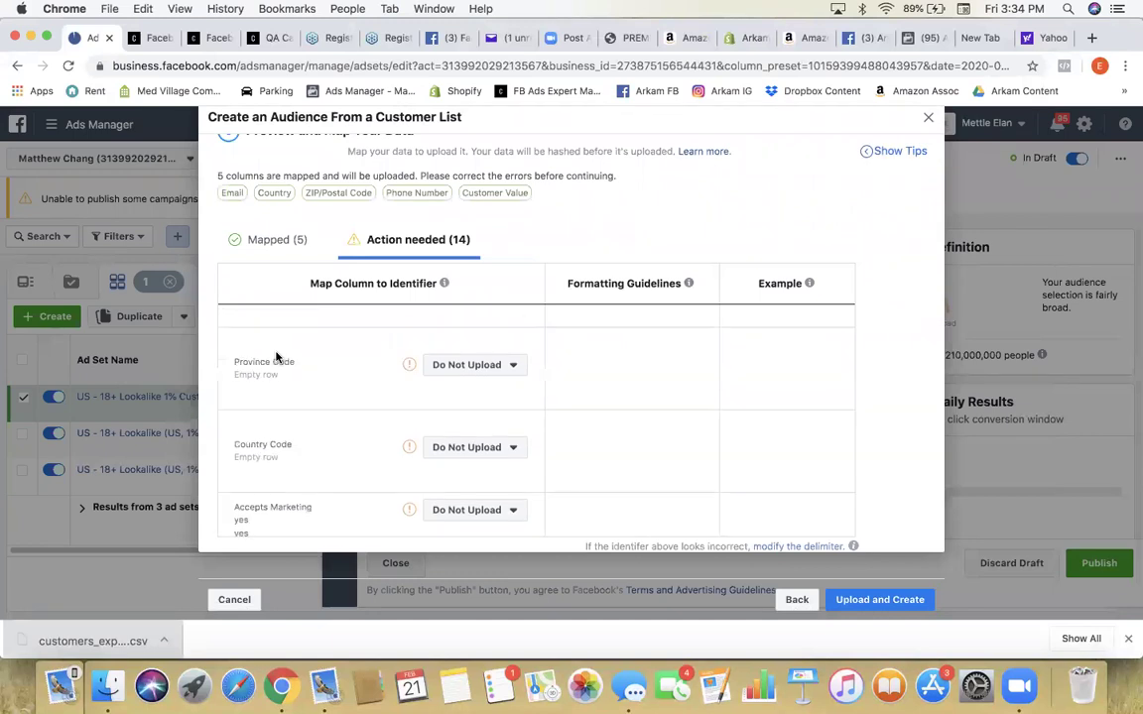
left_click(260, 240)
scroll(645, 427, "down", 3)
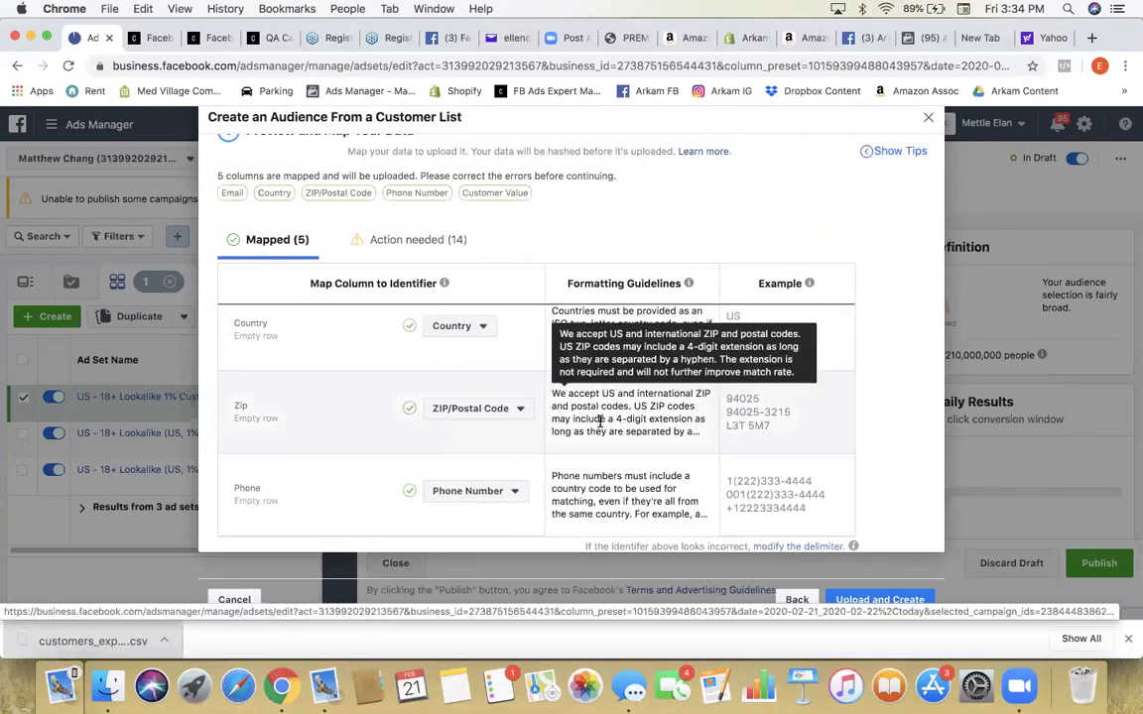
scroll(595, 425, "up", 3)
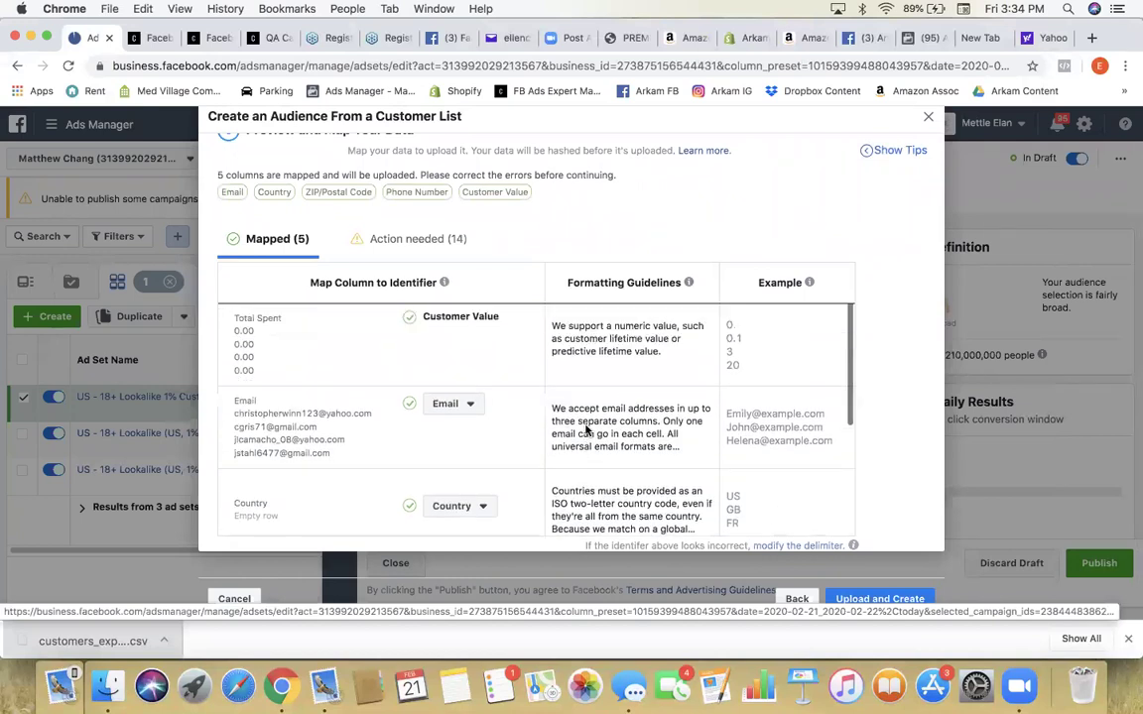
Step: Map the First Name and Last Name columns to their matching identifiers, and upload the list to create the audience
left_click(422, 240)
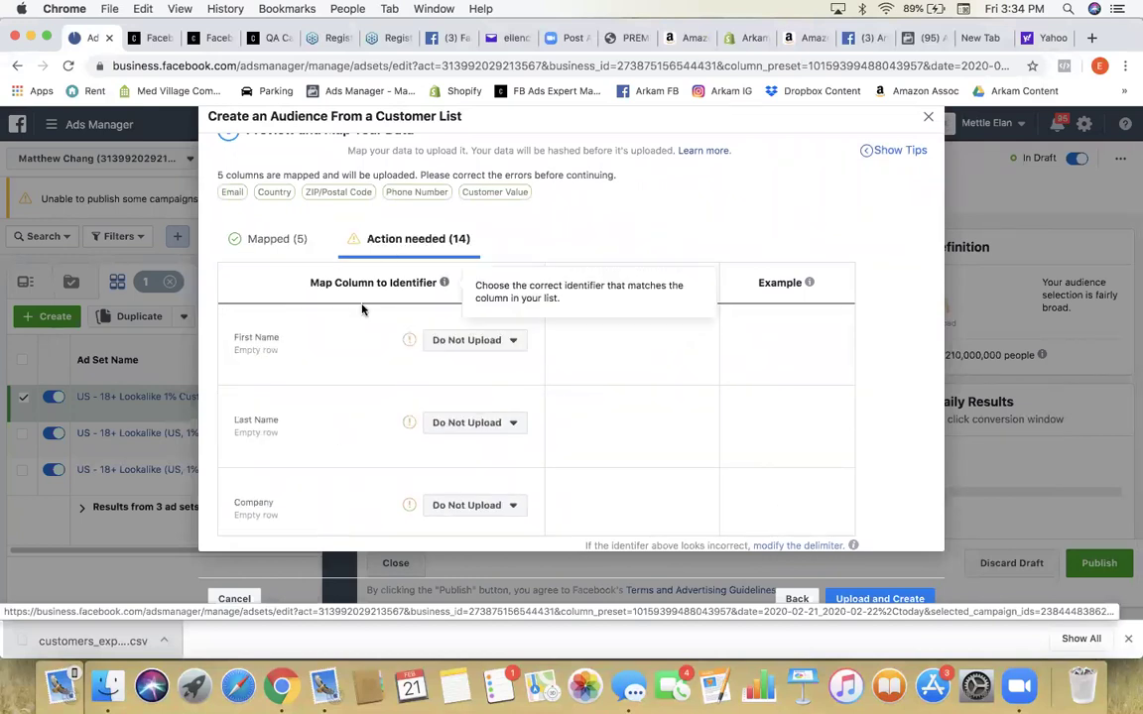
left_click(466, 342)
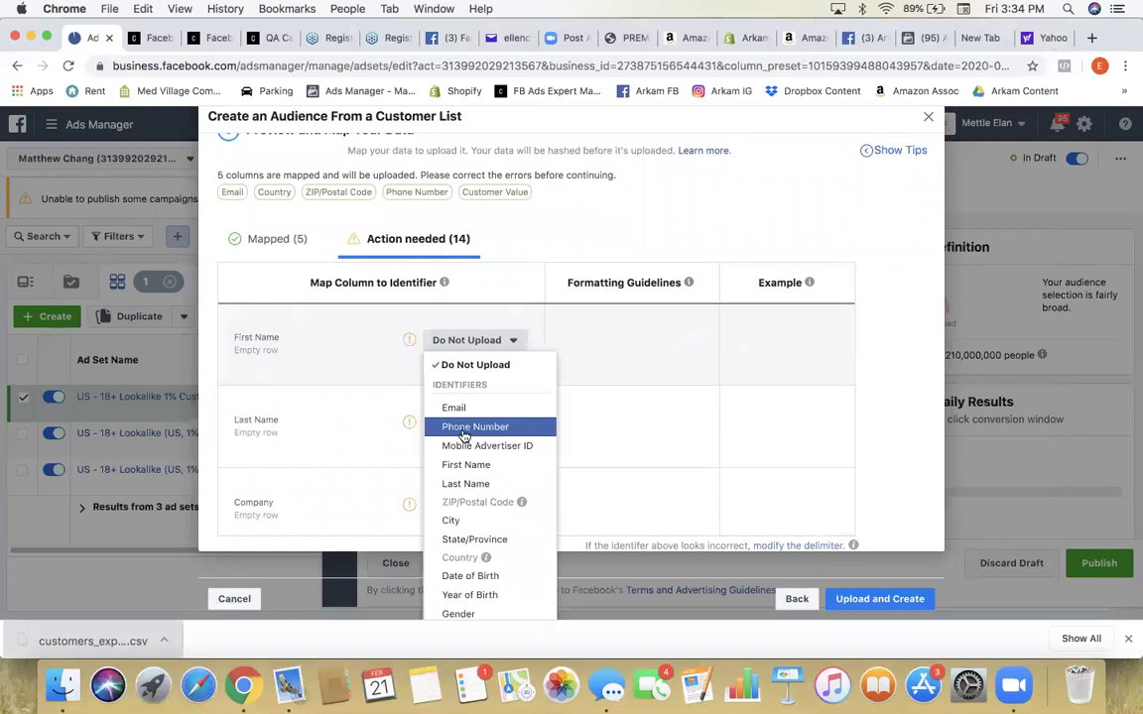
left_click(470, 466)
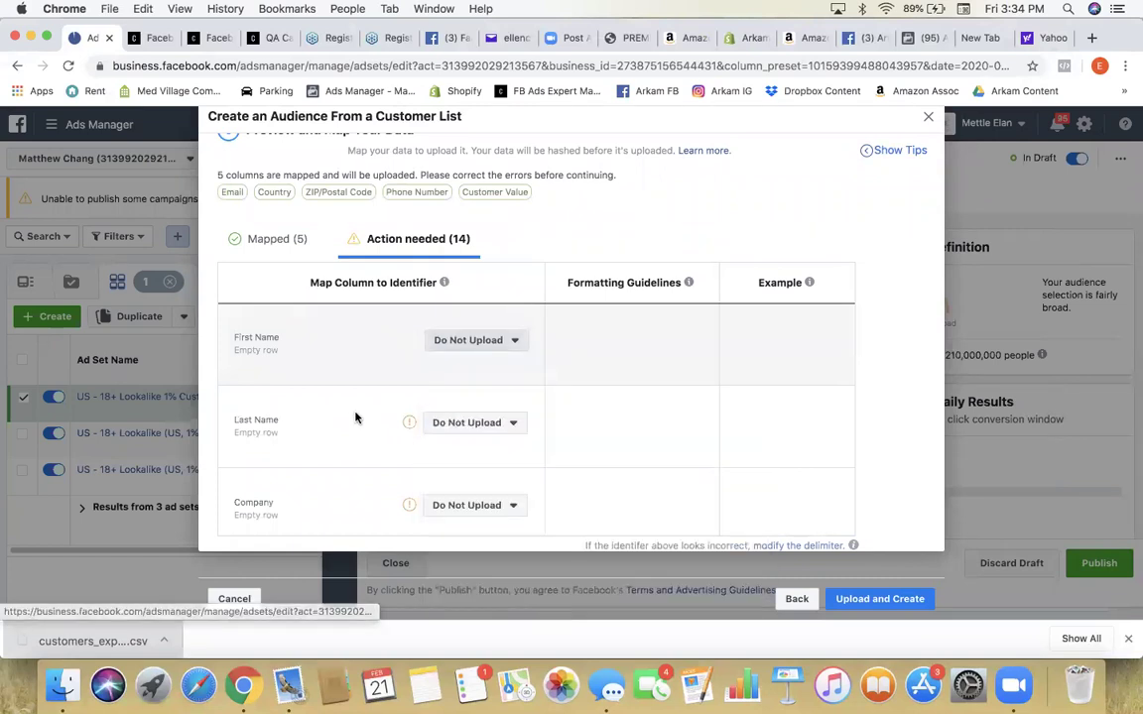
left_click(464, 423)
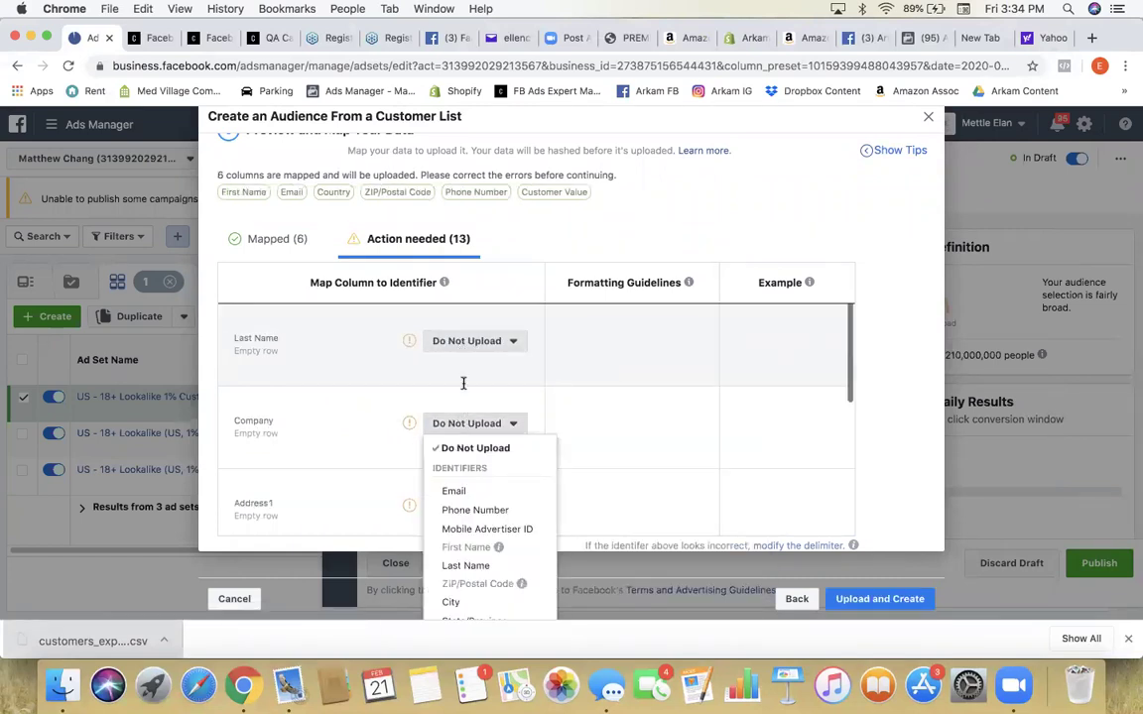
left_click(465, 341)
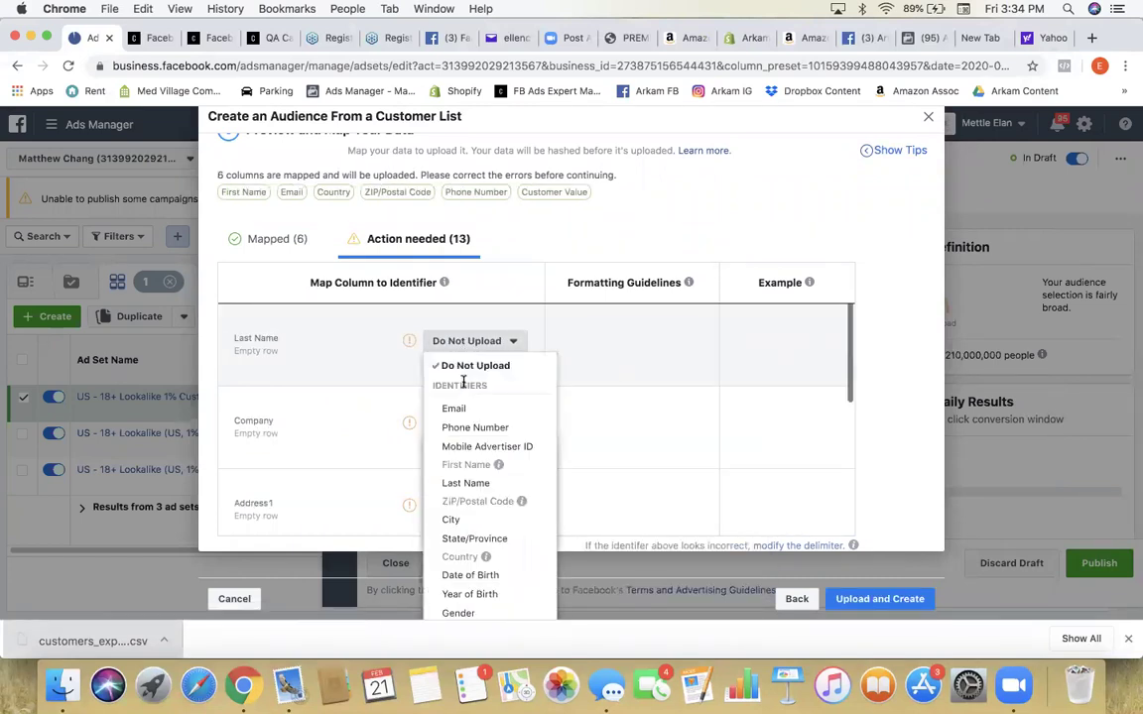
left_click(466, 483)
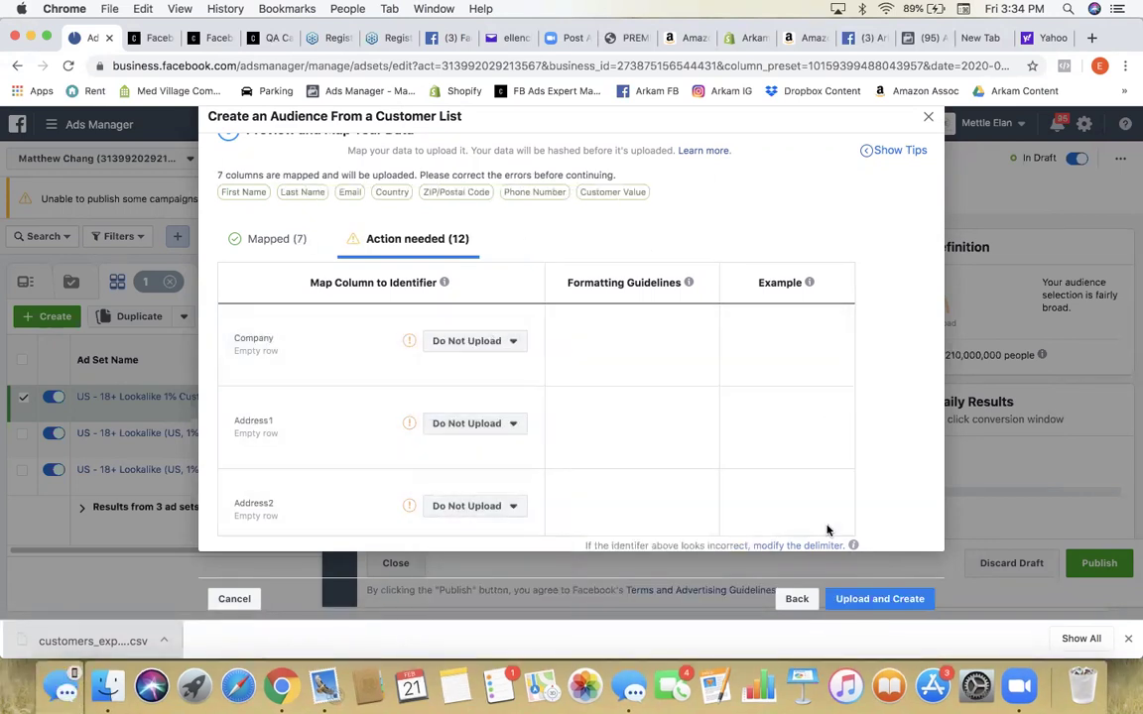
left_click(855, 598)
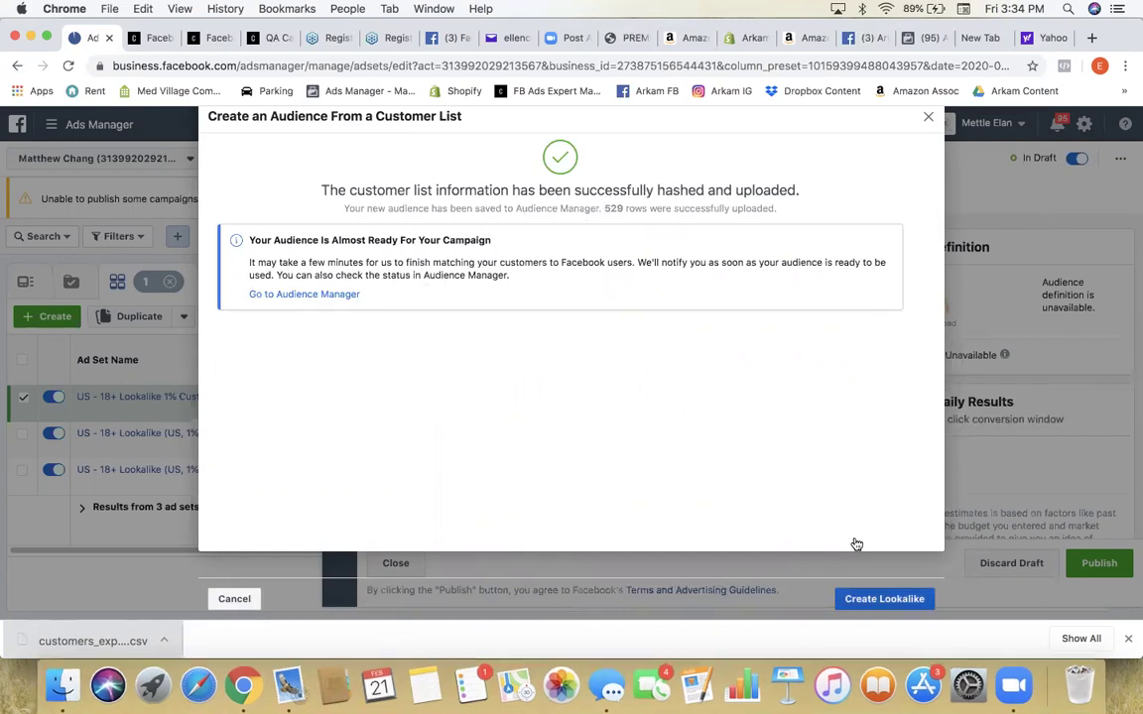
Step: Create one 1% United States lookalike audience from the Customer List source
left_click(881, 610)
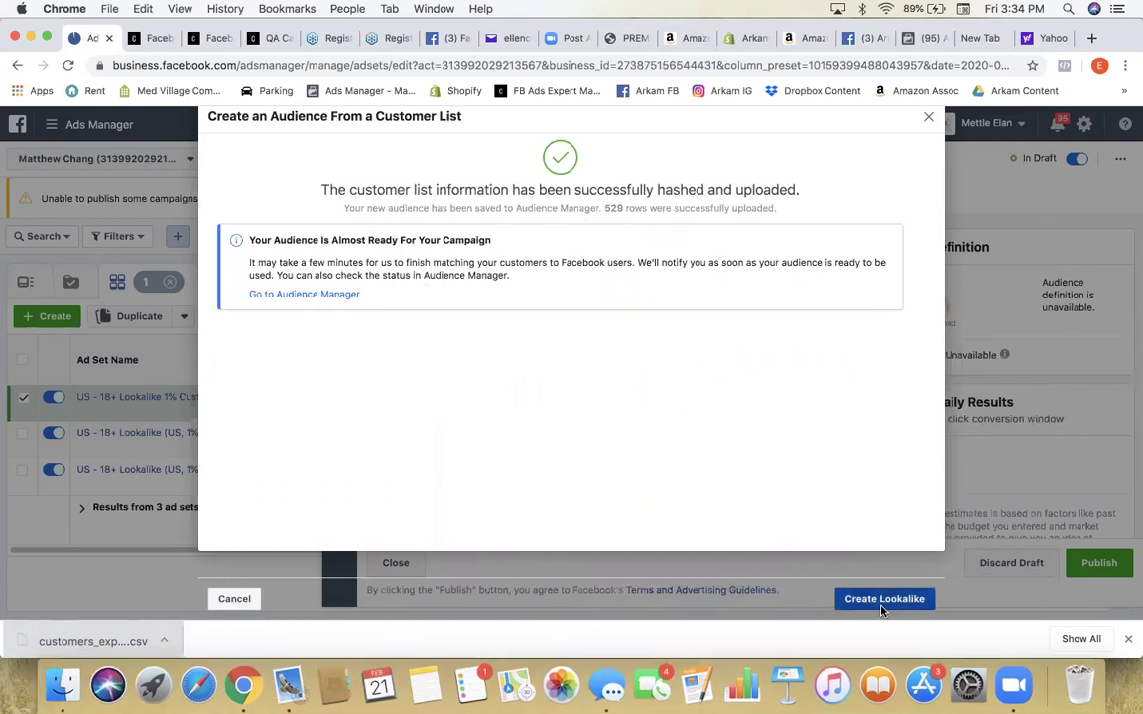
scroll(730, 545, "down", 3)
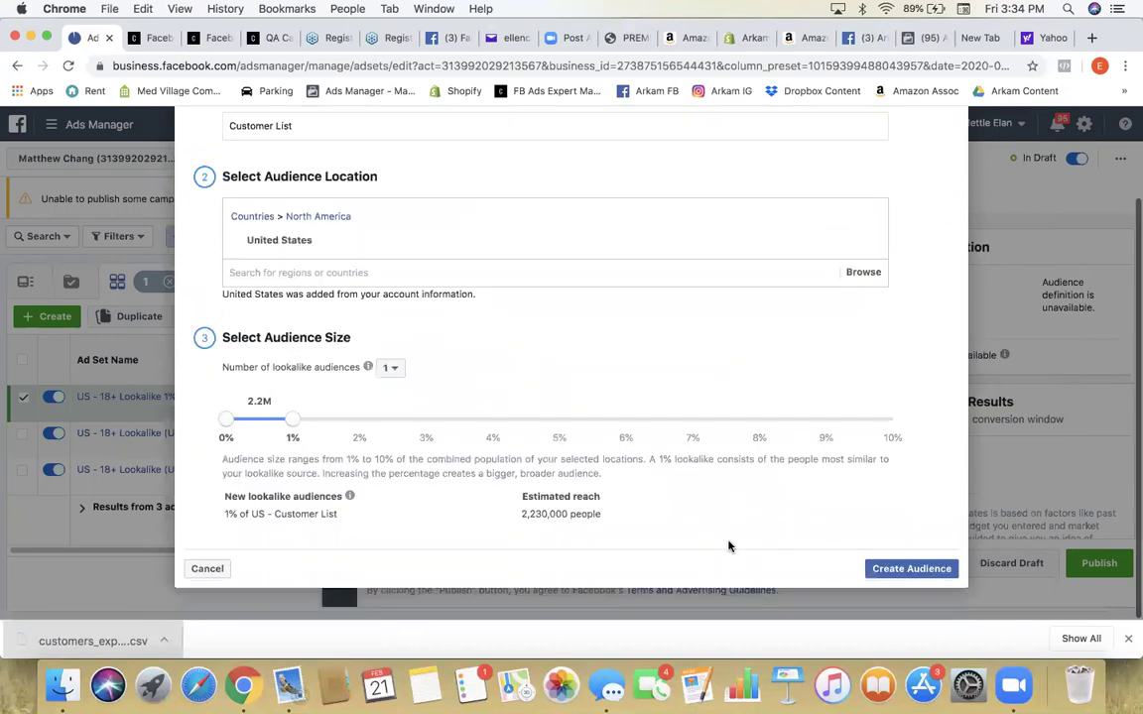
left_click(886, 567)
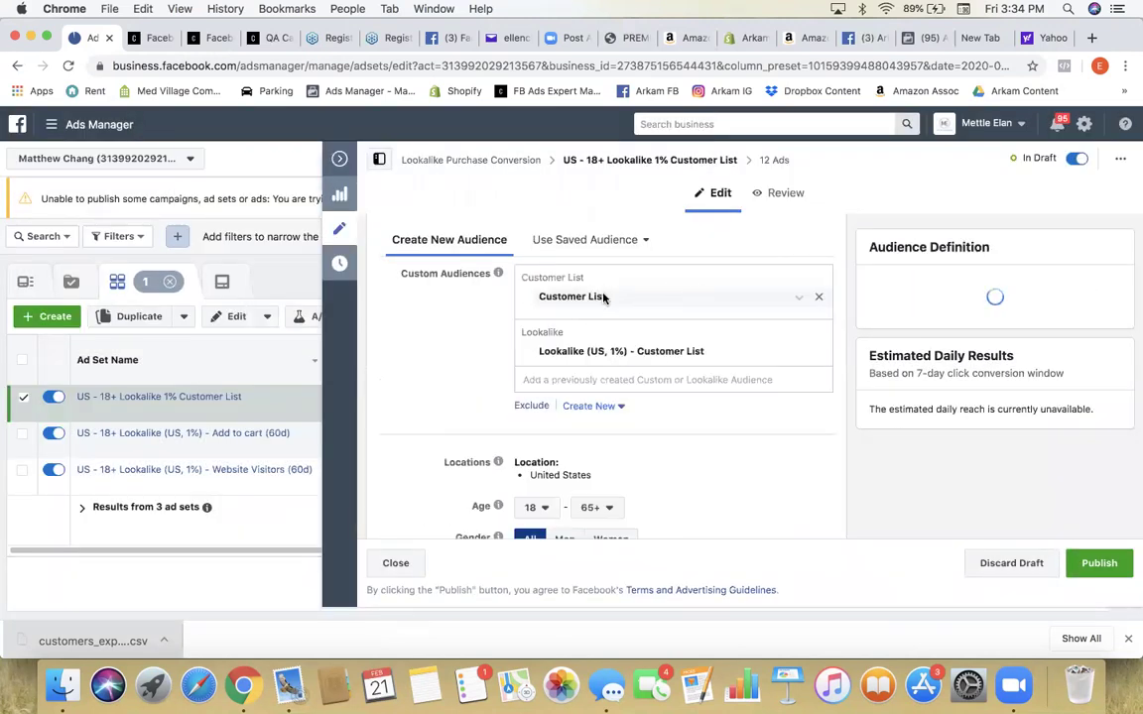
Step: Remove Customer List from the ad set's included custom audiences and exclude it instead
left_click(819, 299)
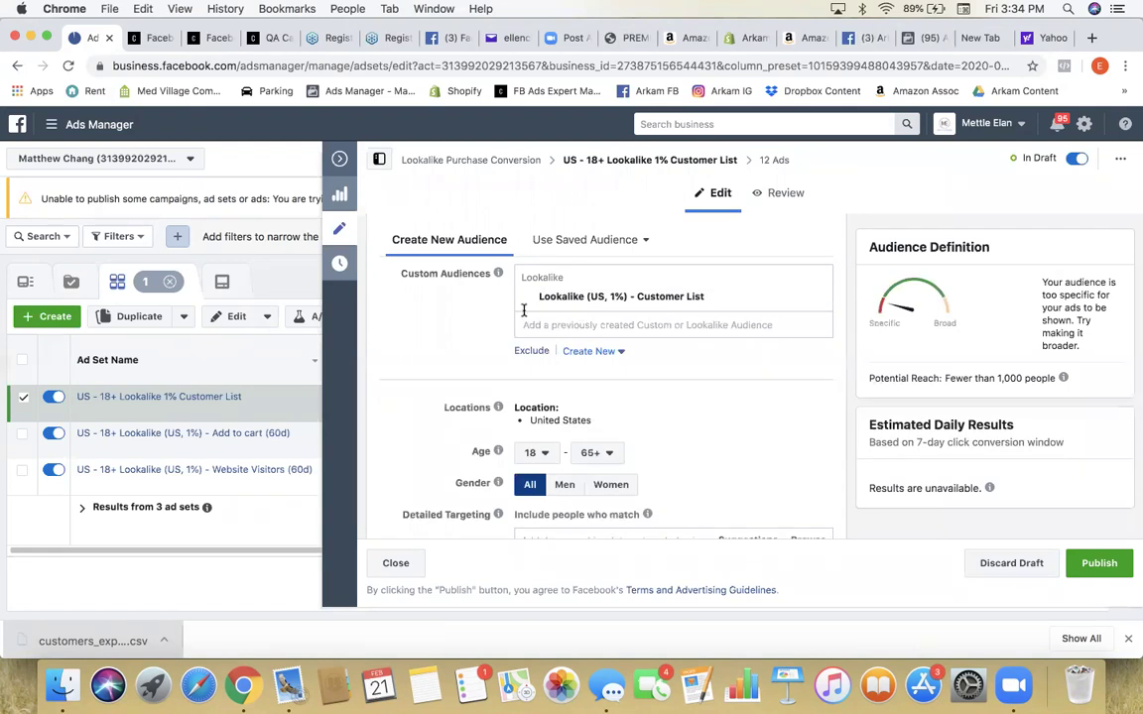
left_click(531, 351)
left_click(611, 392)
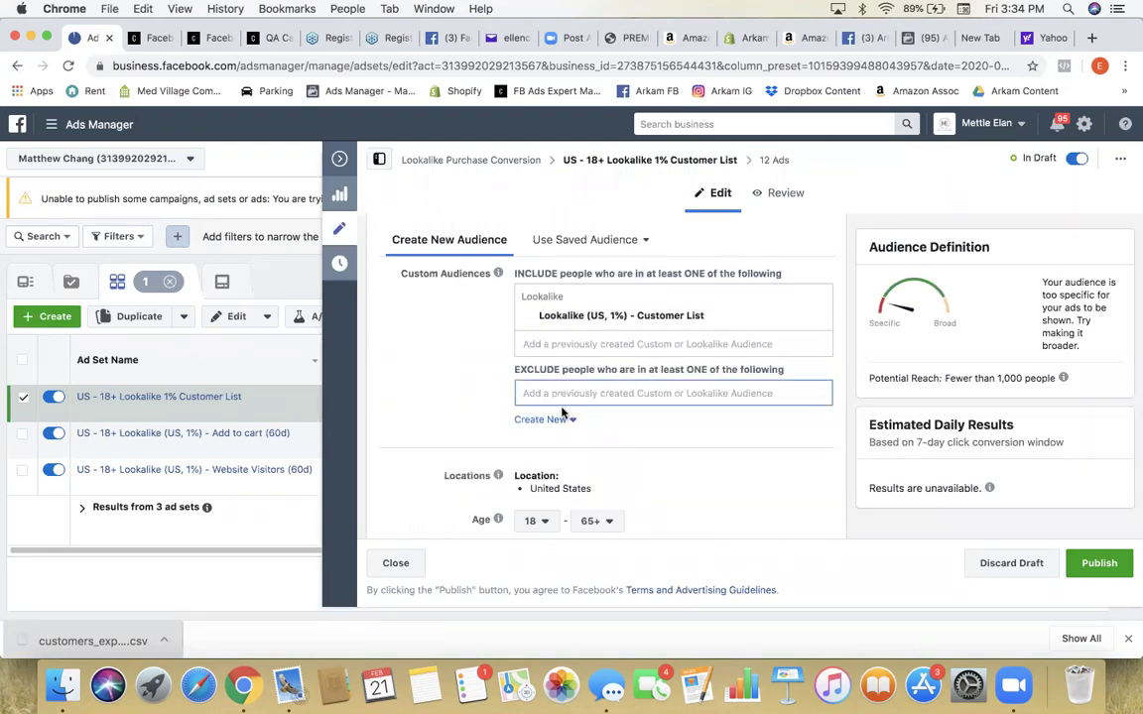
type("custom")
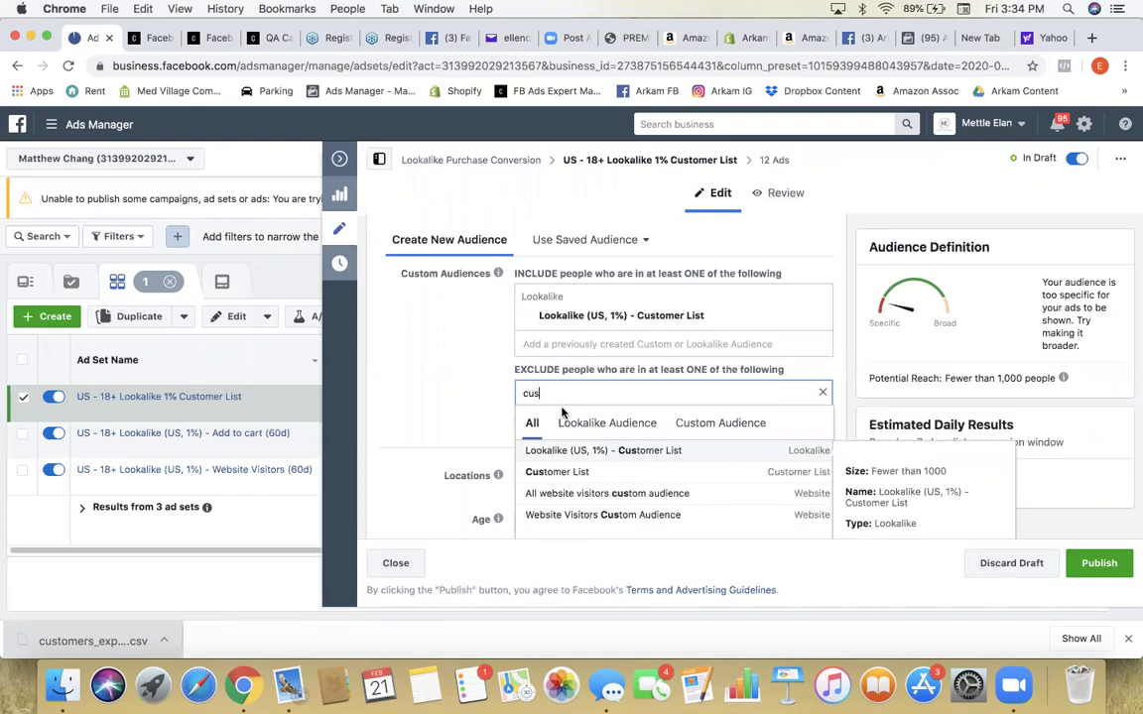
left_click(591, 469)
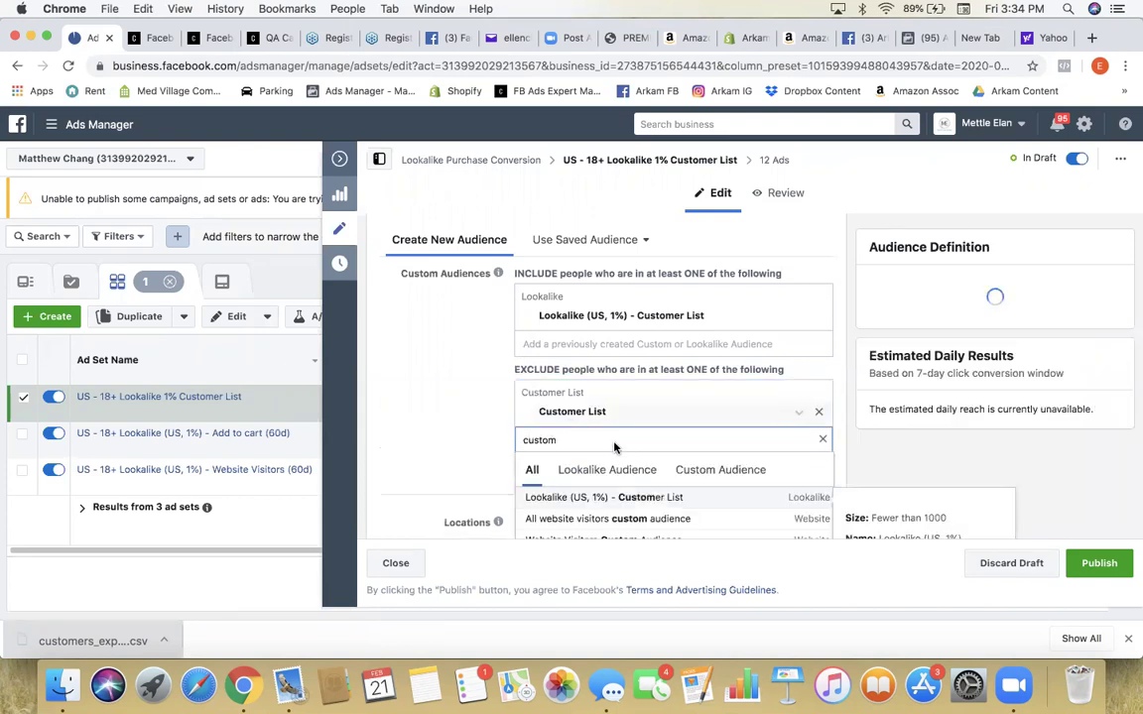
double_click(556, 439)
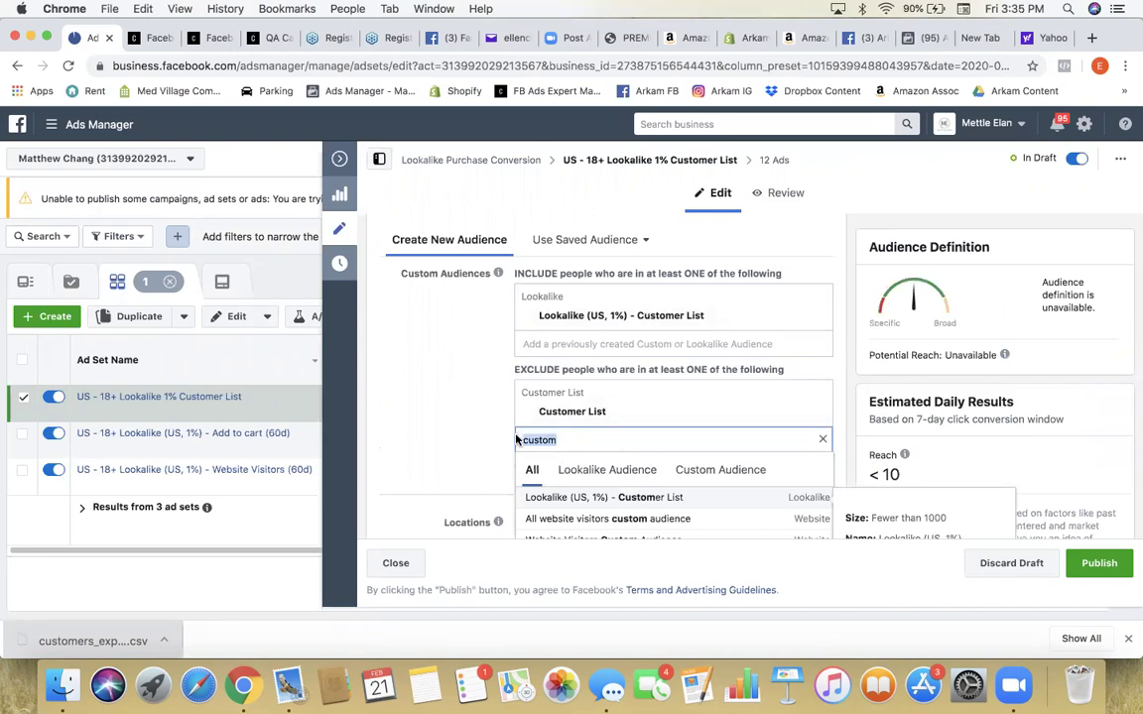
key("BackSpace")
left_click(486, 369)
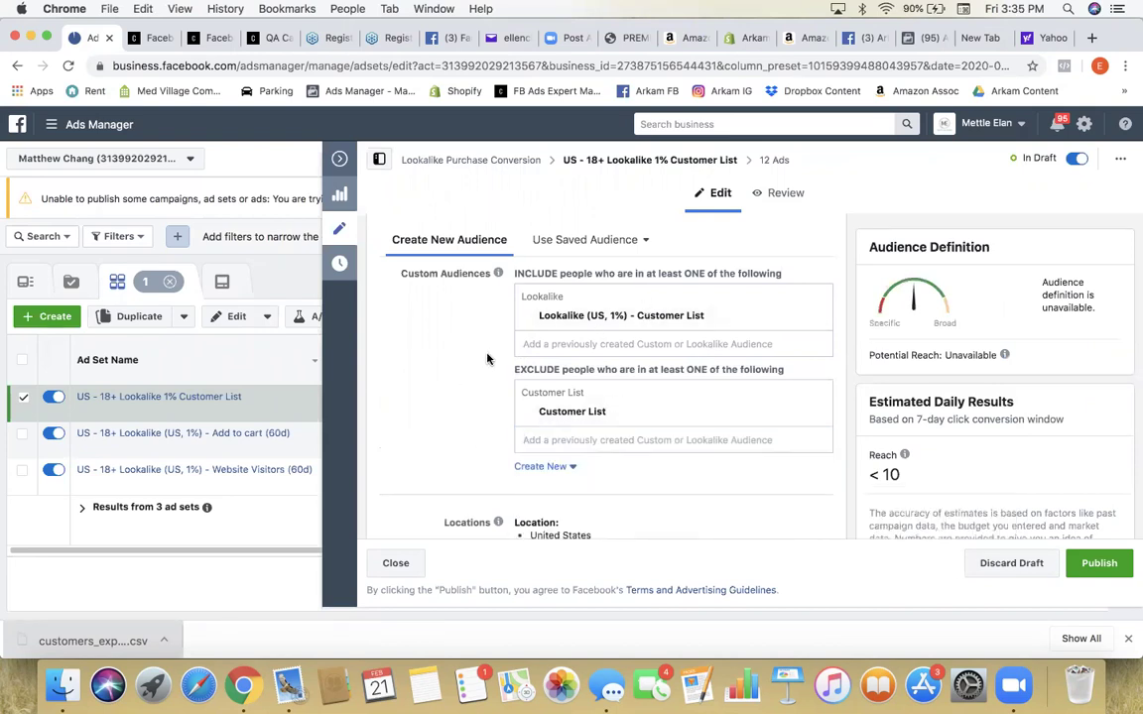
Step: Rename the ad set as "US - 18+ Lookalike (US, 1%) - Customer List", copying the audience wording from the existing text
scroll(487, 359, "down", 10)
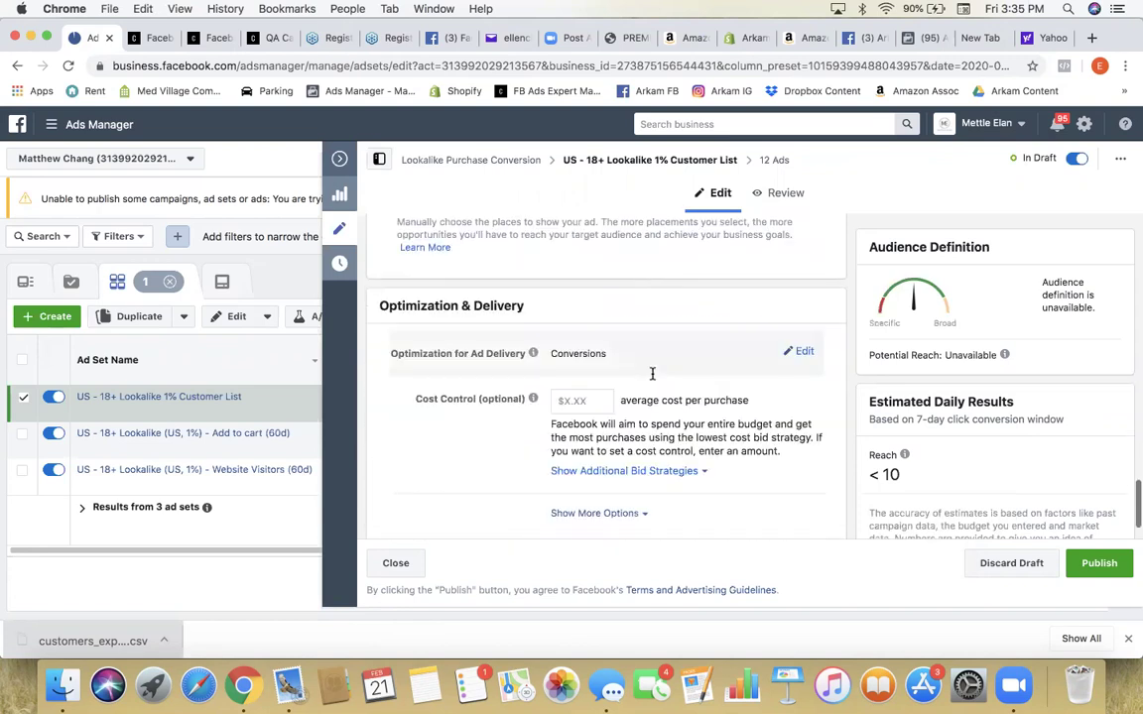
scroll(652, 373, "down", 1)
scroll(452, 384, "up", 15)
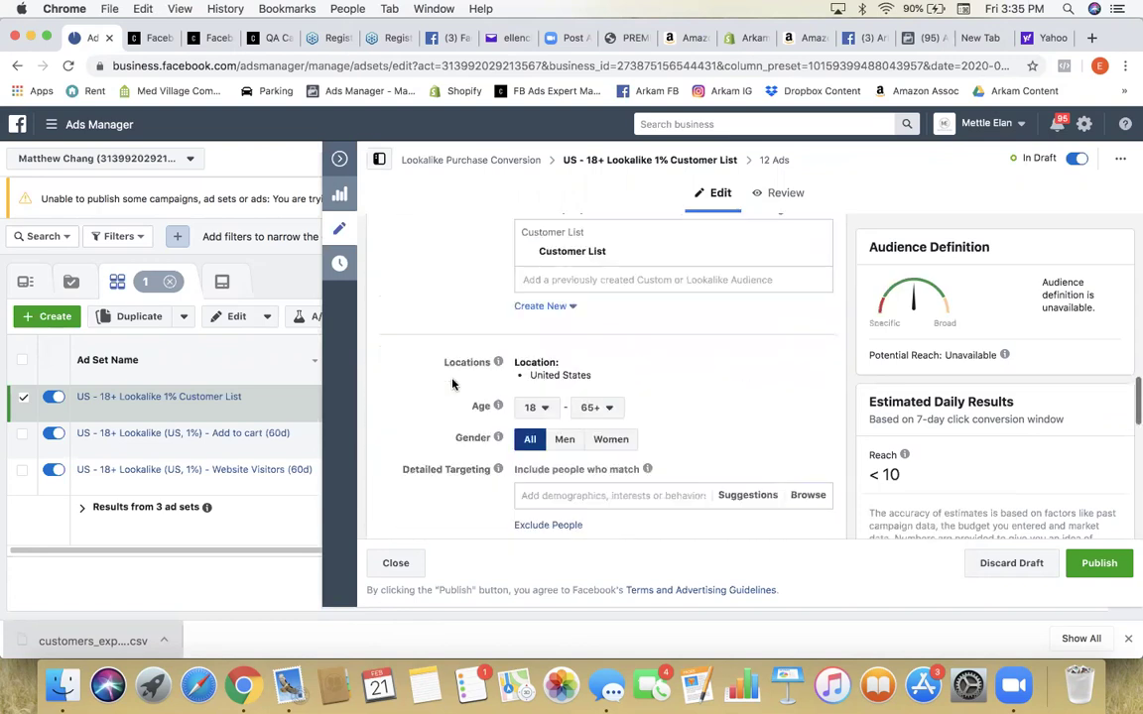
scroll(460, 384, "down", 3)
mouse_move(715, 359)
left_mouse_down()
mouse_move(558, 362)
mouse_move(724, 365)
left_mouse_up()
key("ctrl+c")
left_click(534, 361)
scroll(717, 370, "up", 10)
left_click_drag(648, 248, 526, 247)
key("ctrl+v")
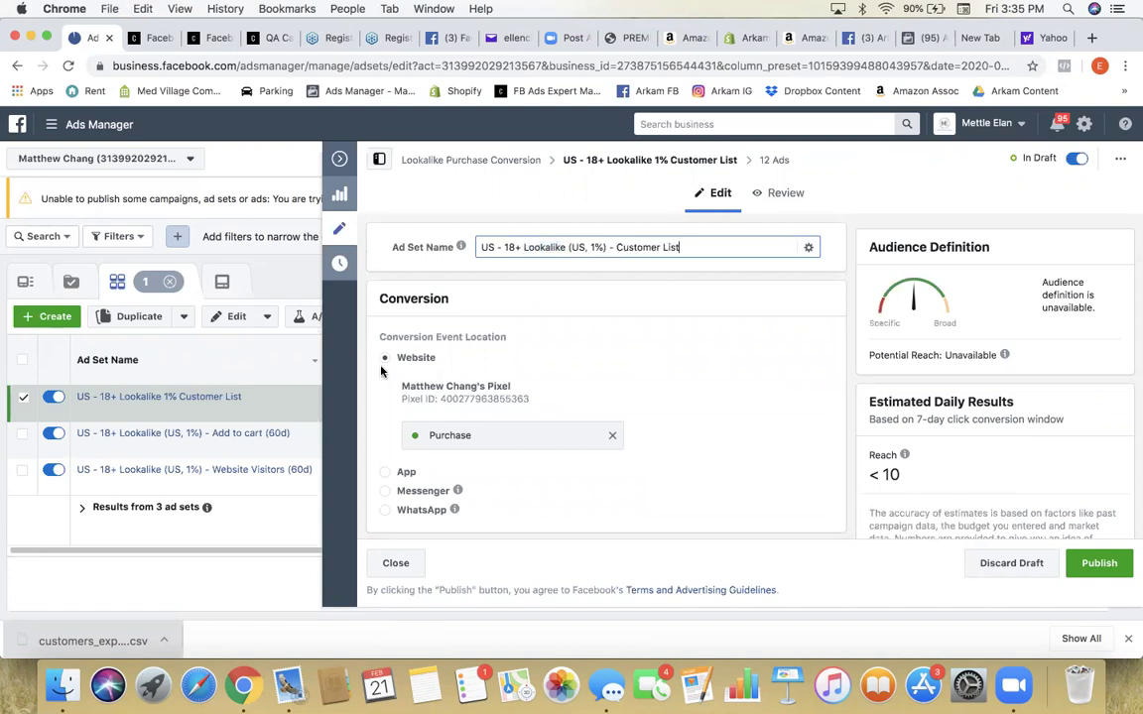
left_click(707, 338)
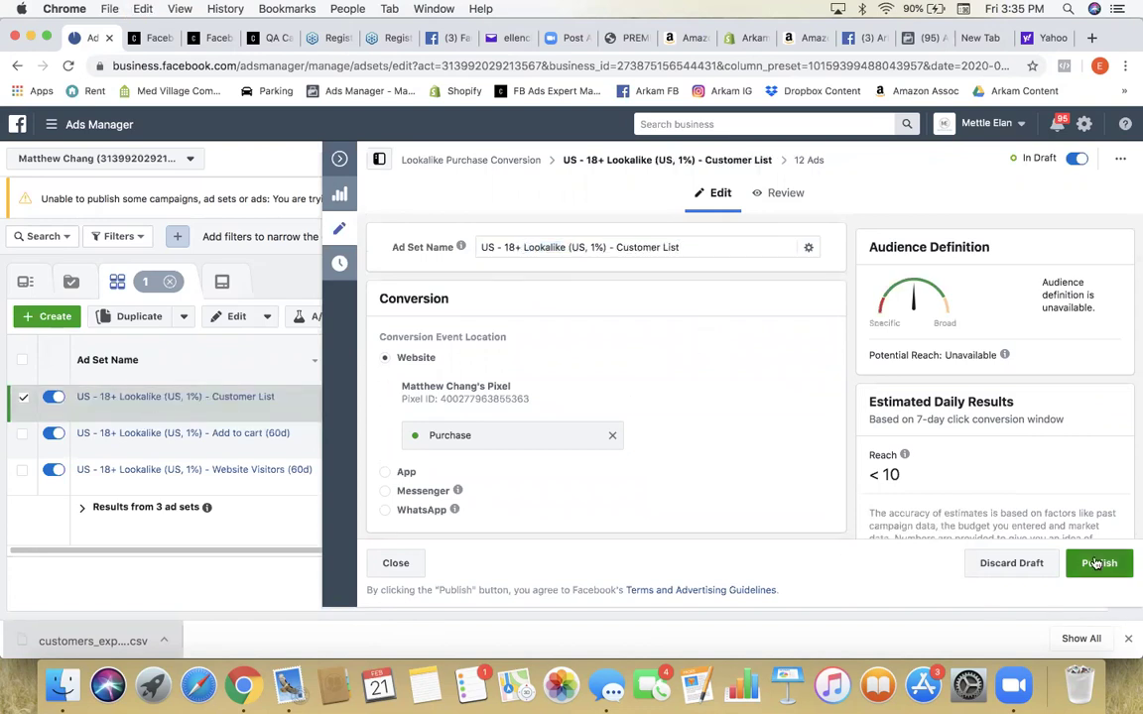
scroll(604, 461, "down", 10)
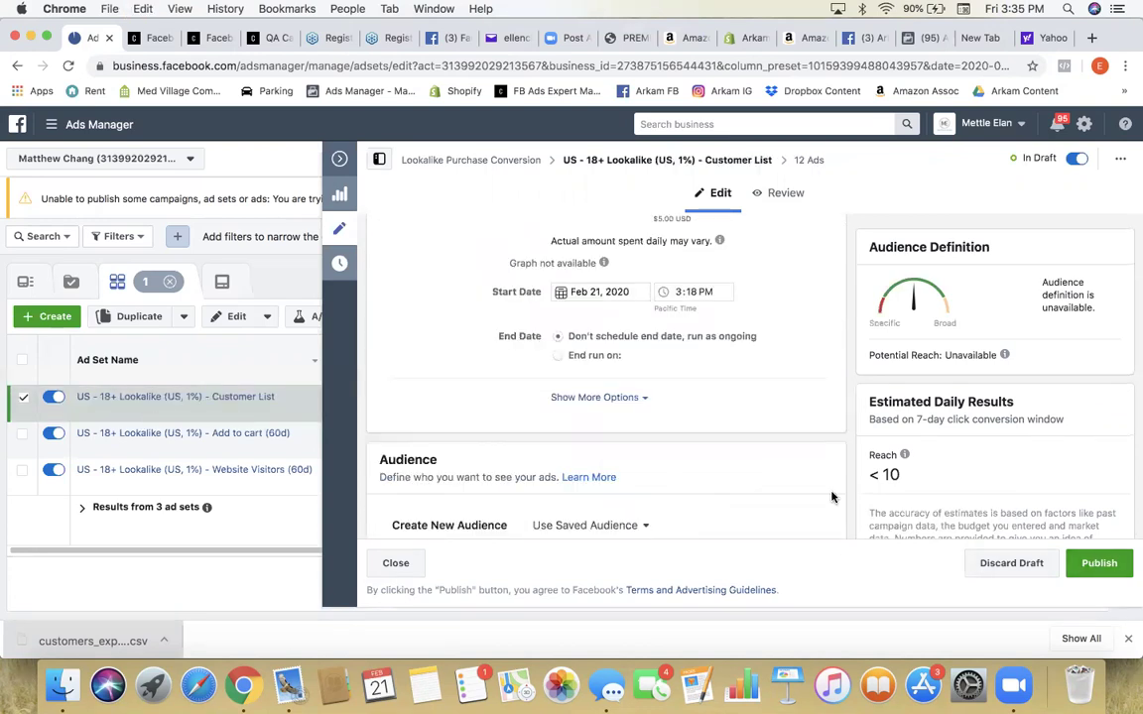
Step: Publish the customer list lookalike ad set, dismiss the publishing warning, and clear the campaign selection
scroll(831, 495, "down", 3)
scroll(1012, 509, "down", 2)
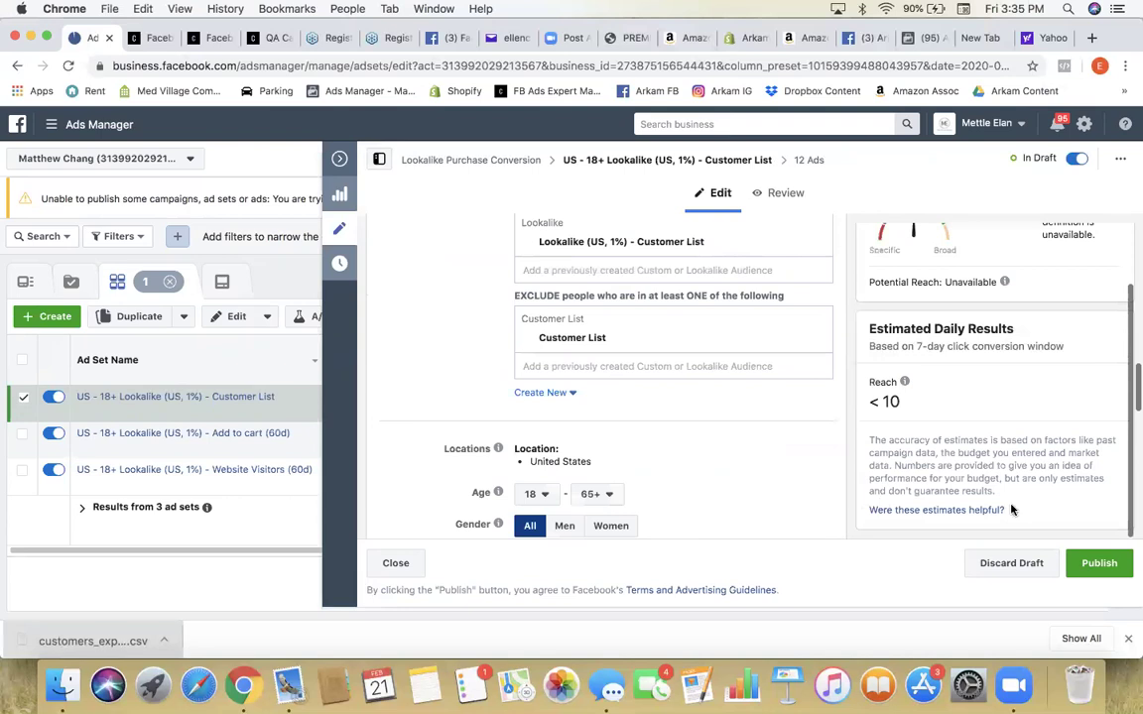
left_click(1096, 561)
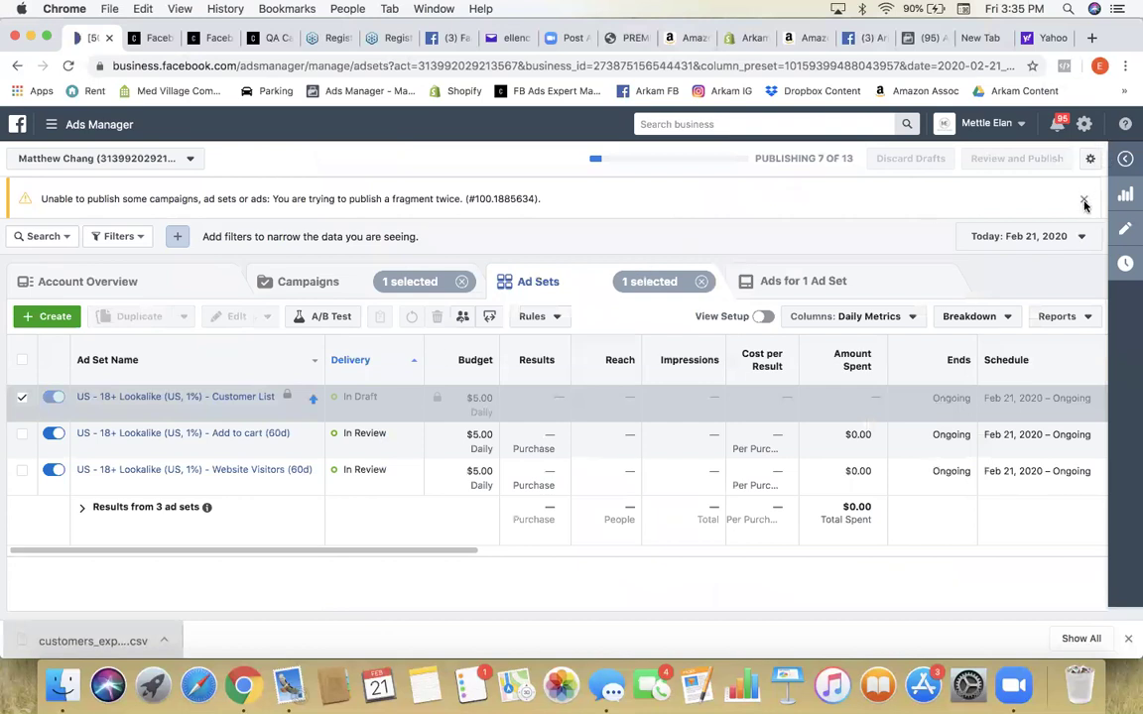
left_click(1083, 199)
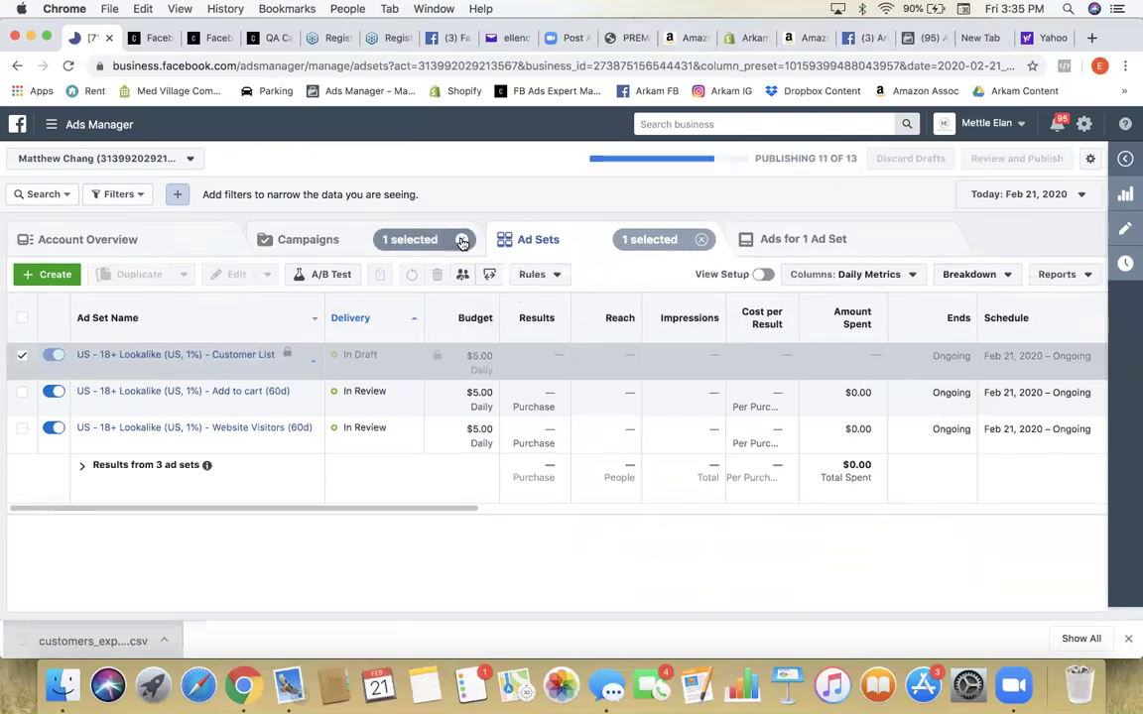
left_click(462, 239)
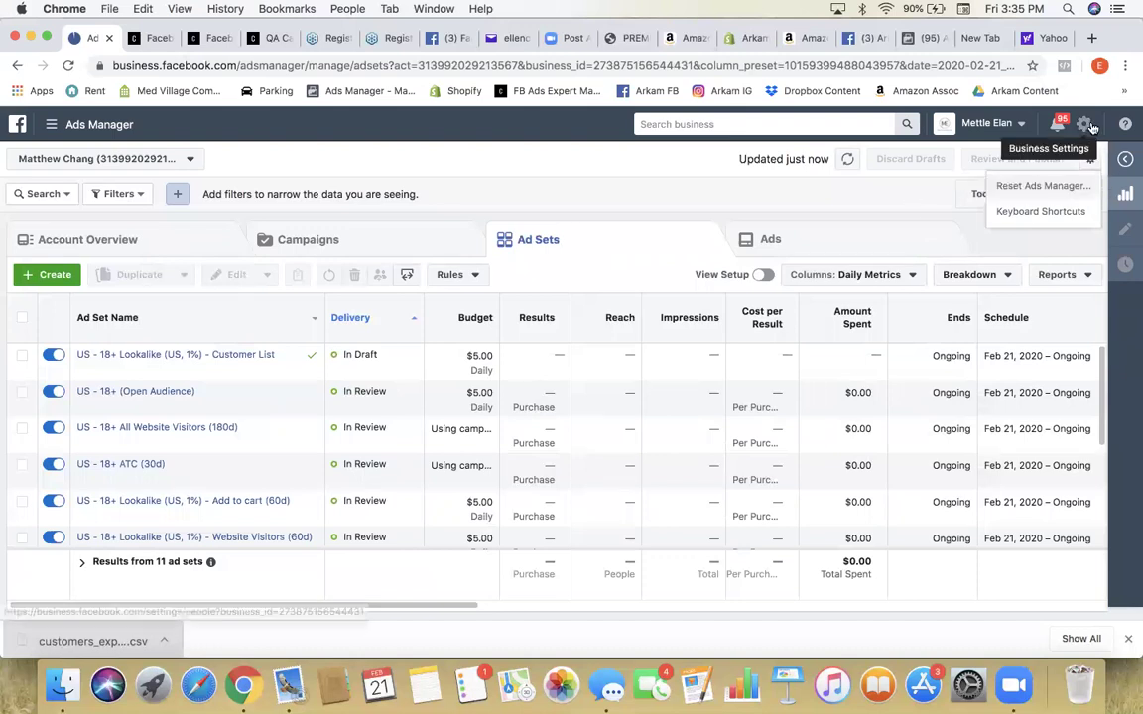
Step: Go to Business Settings and open the payment settings for the business's ad account
left_click(894, 204)
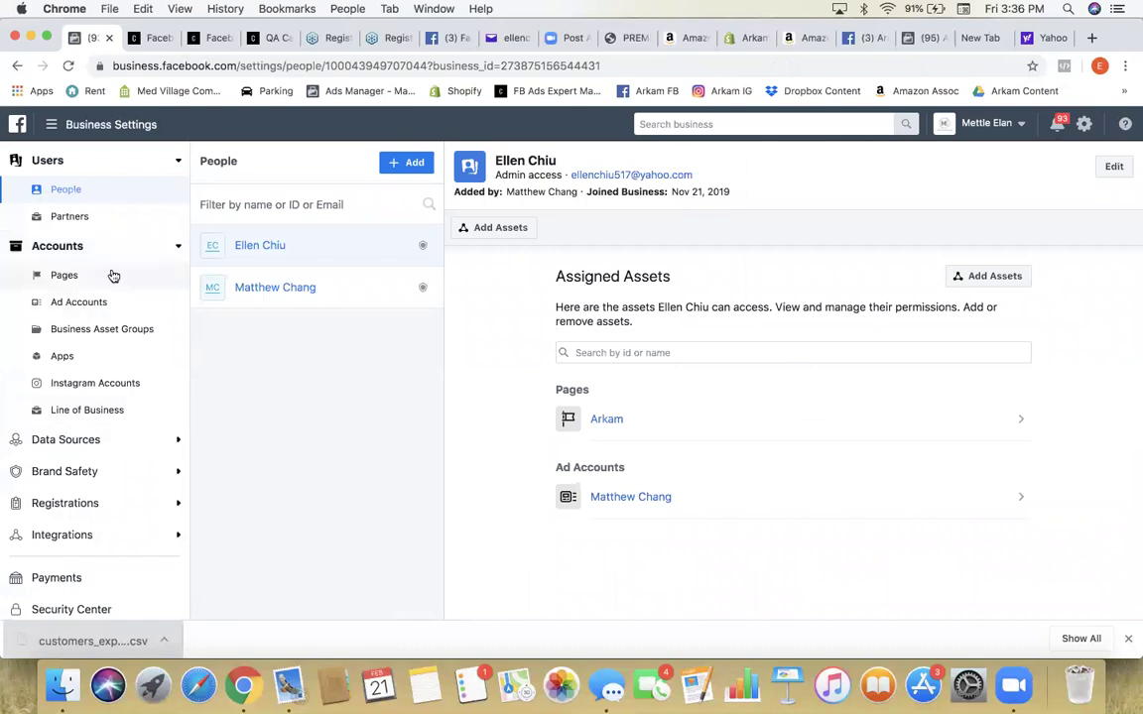
left_click(103, 300)
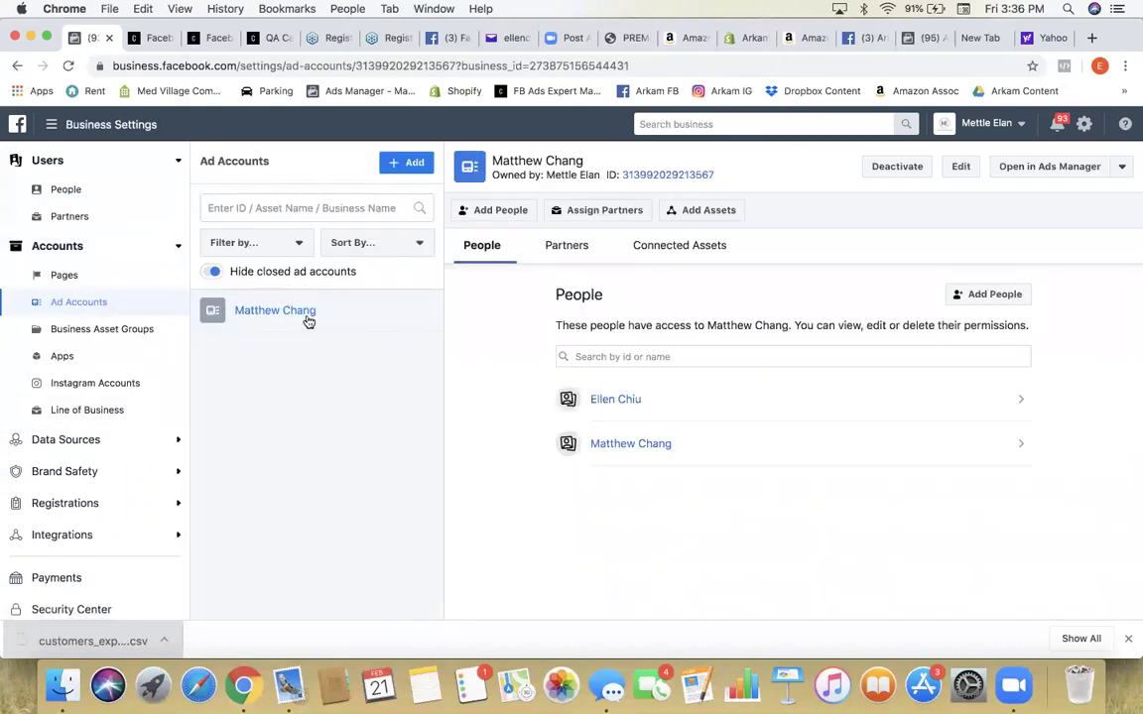
left_click(1119, 172)
left_click(1008, 196)
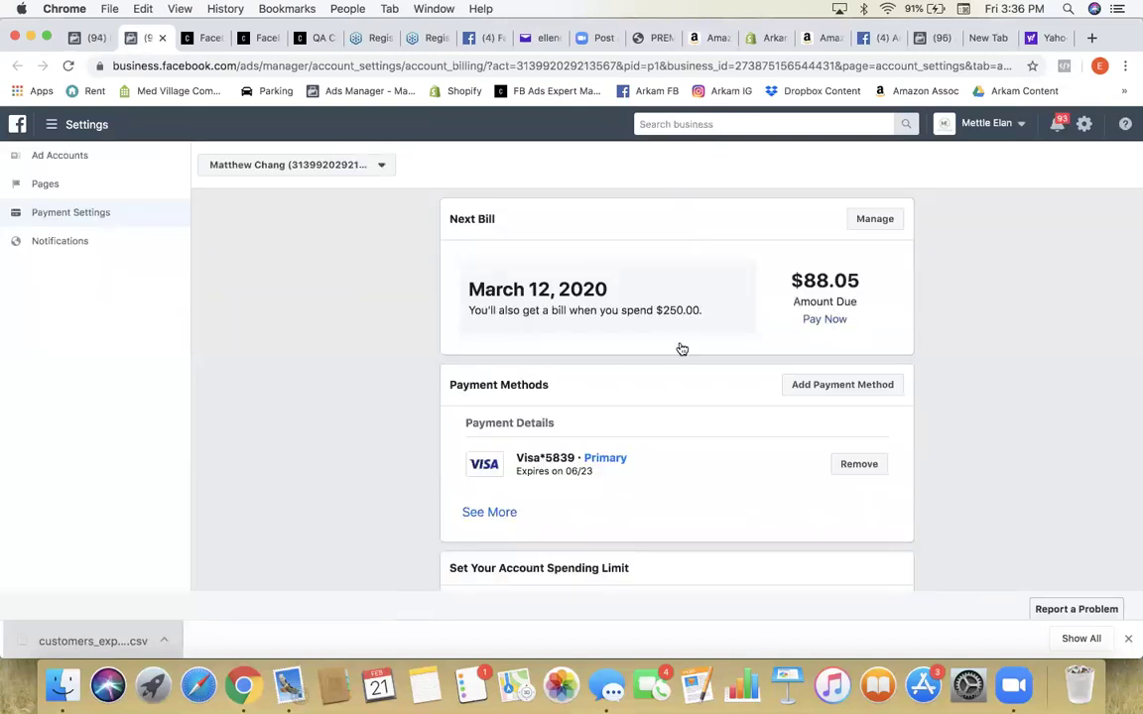
Step: Request a change of the ad account's billing threshold to $900.00
left_click(886, 220)
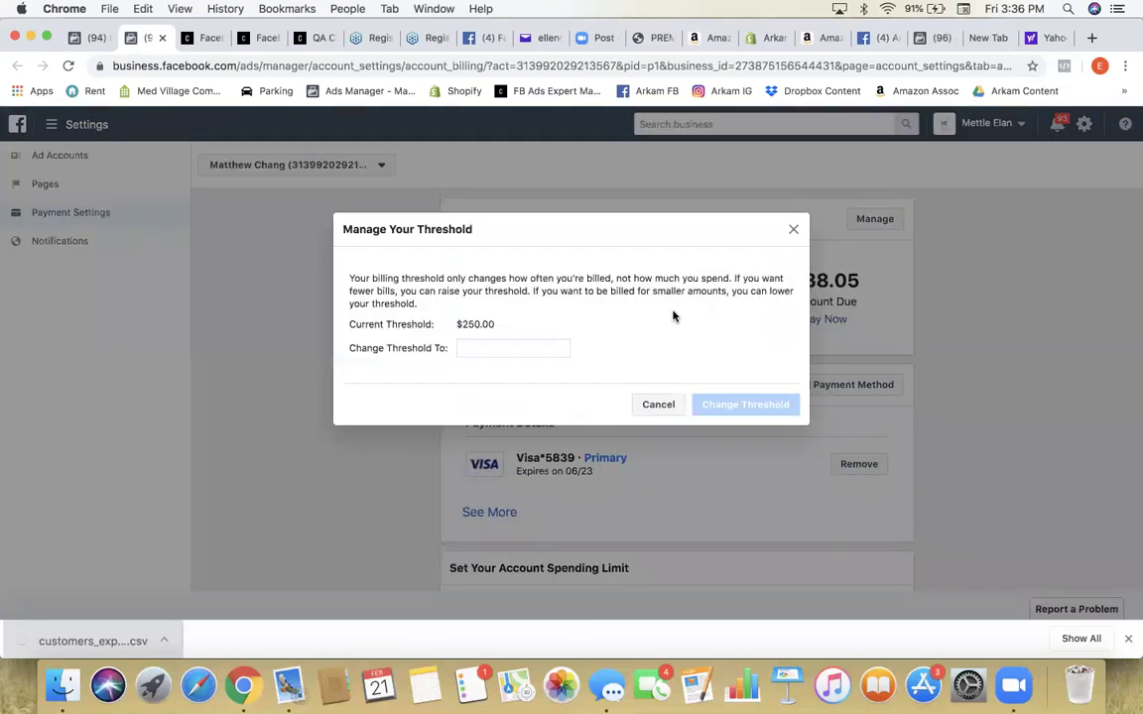
left_click(494, 352)
type("90-0")
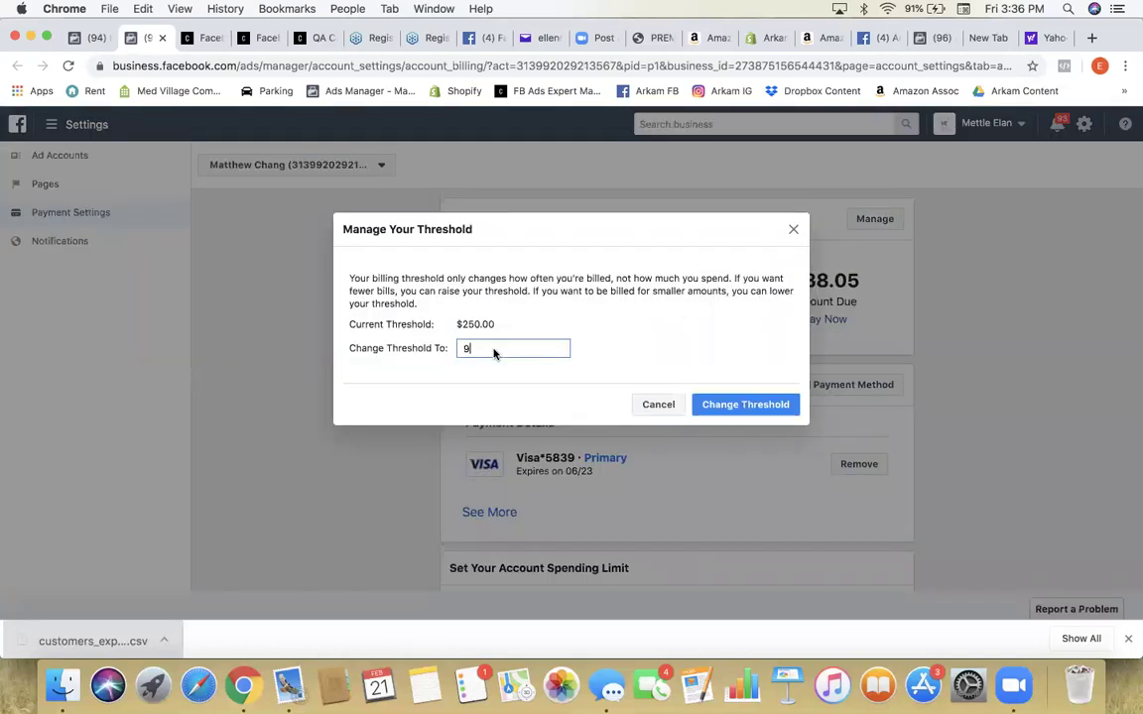
key("BackSpace")
key("BackSpace")
type("0")
left_click(597, 389)
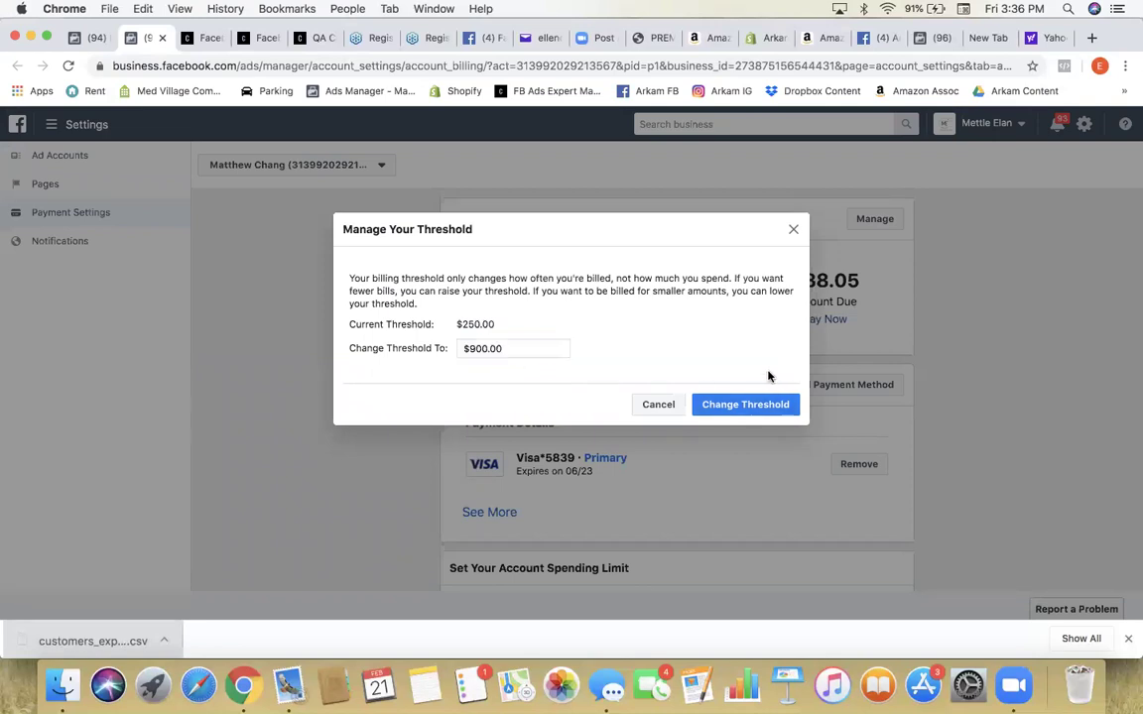
left_click(744, 407)
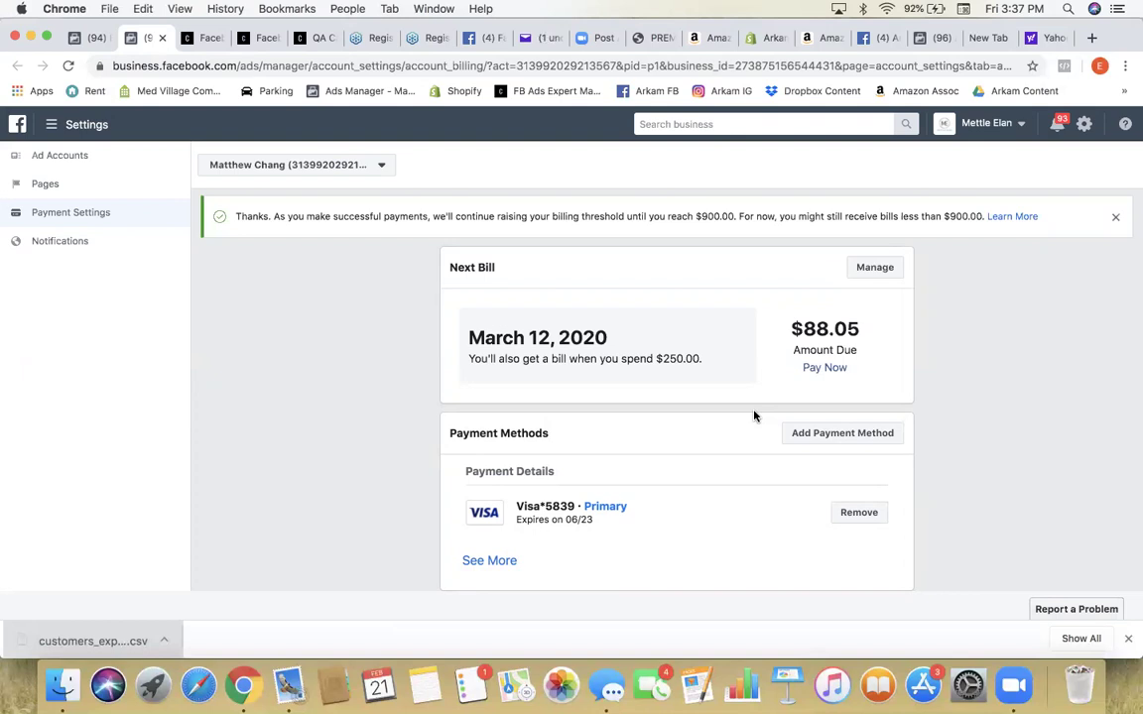
Step: Look over the spending limit and billing sections, then return to the Business Manager home and open the ad account's campaigns
scroll(749, 416, "down", 5)
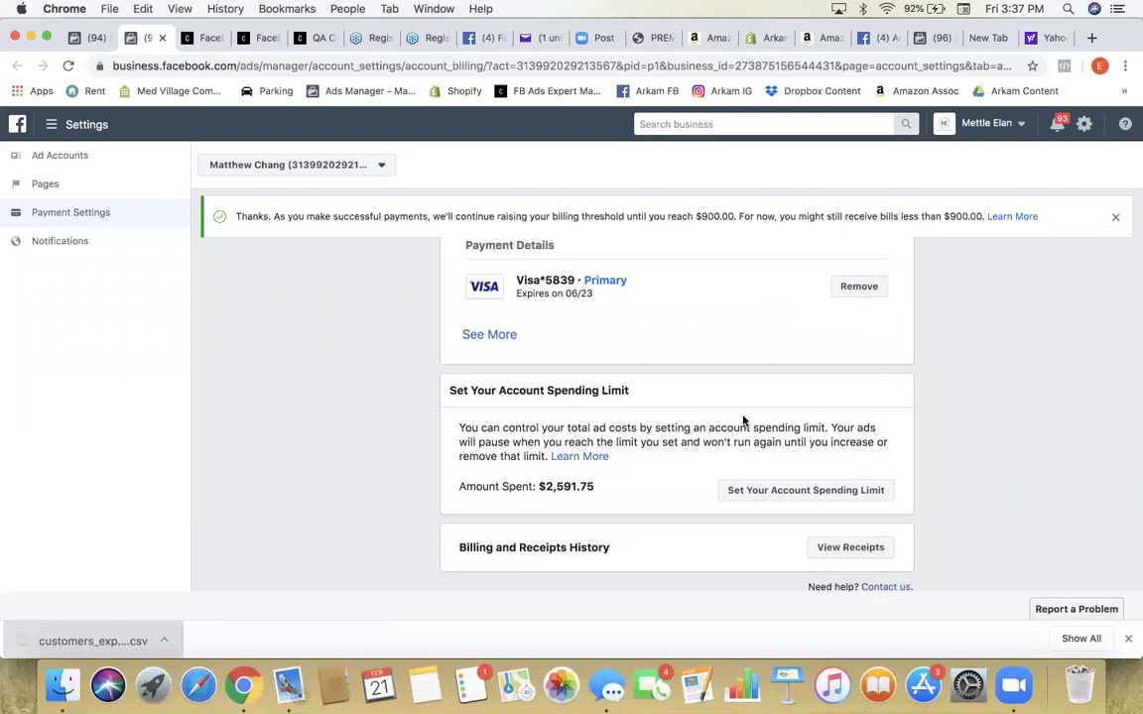
scroll(742, 419, "up", 3)
scroll(742, 418, "down", 3)
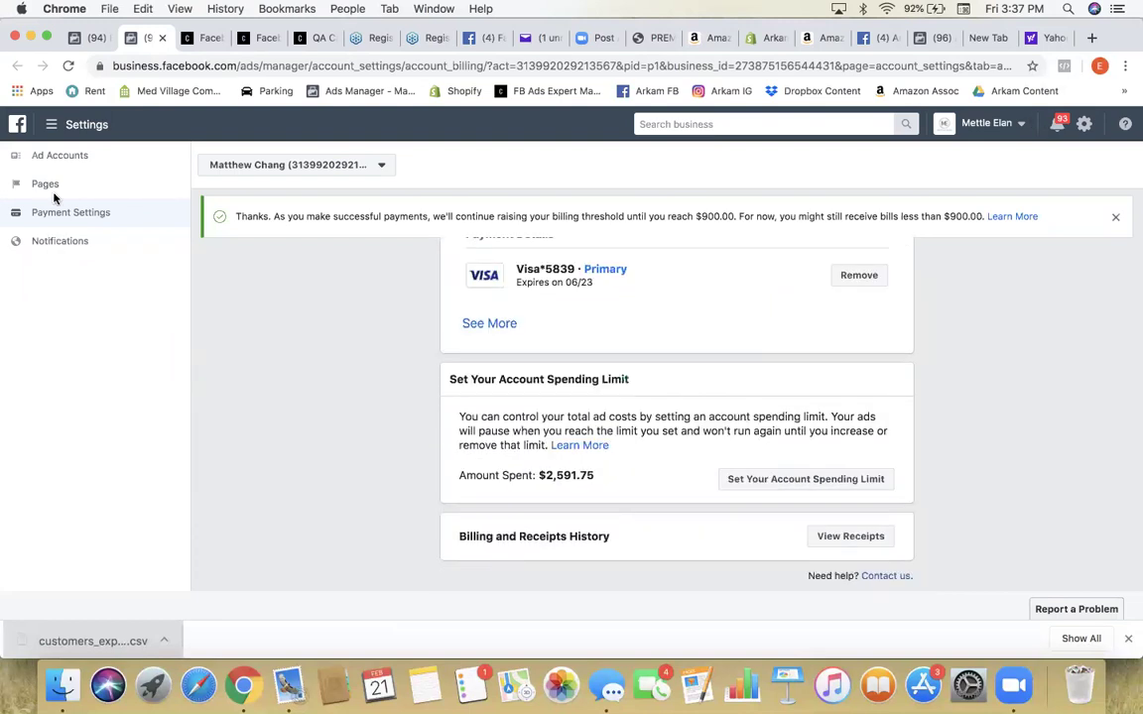
left_click(93, 37)
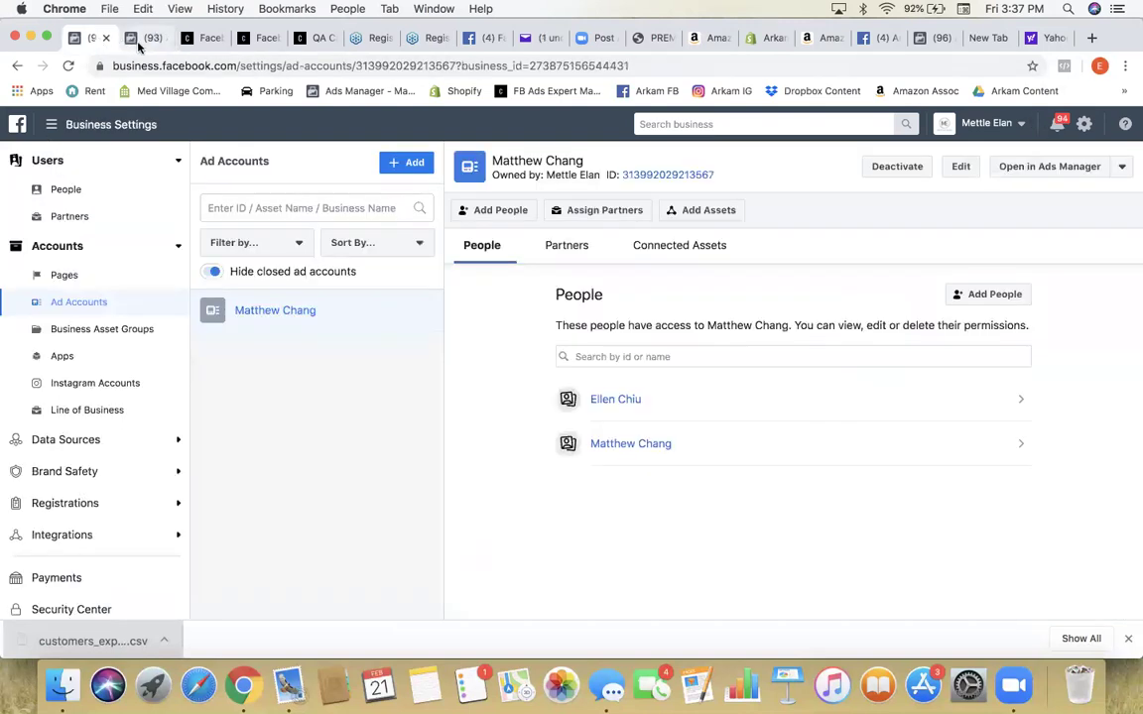
left_click(139, 40)
left_click(18, 125)
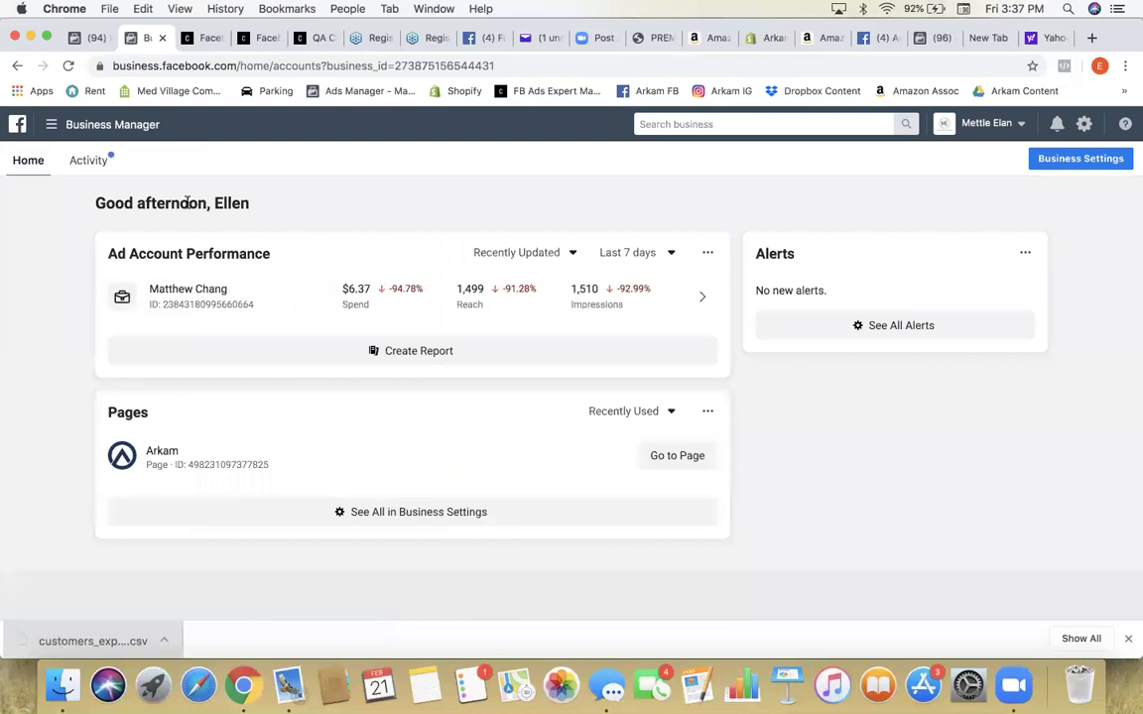
left_click(200, 279)
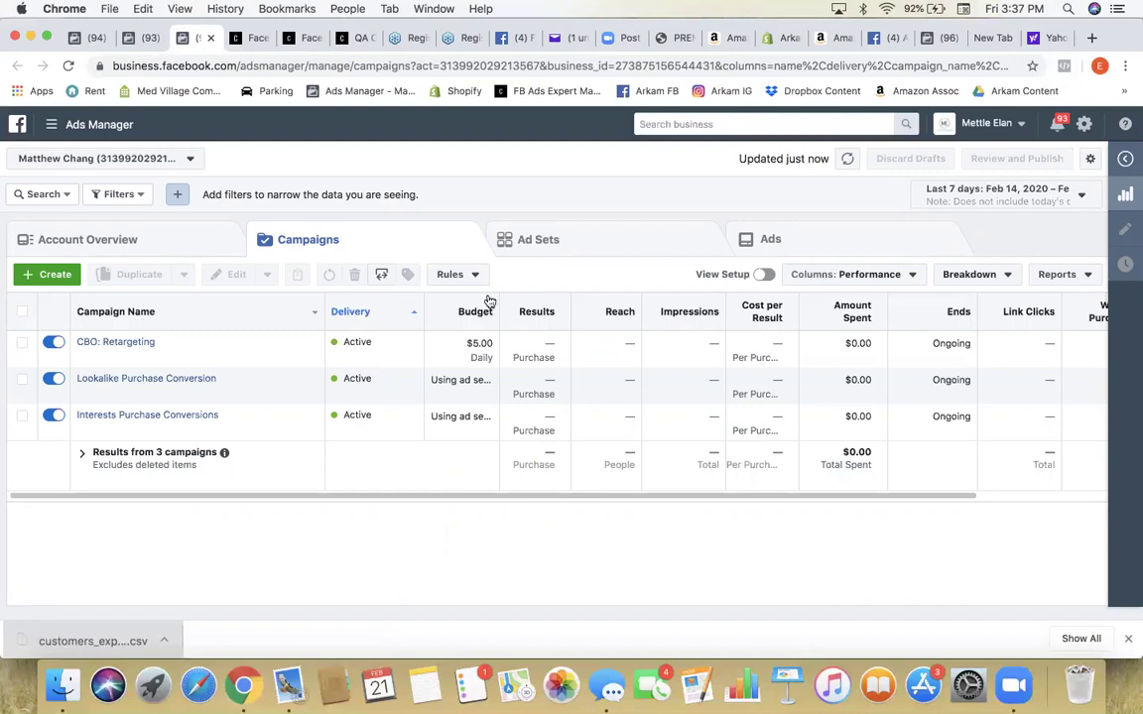
Step: Switch to the Facebook Ads Expert Mastery course and look over the "5. Data-Driven Vision" lesson in Phase One
left_click(238, 40)
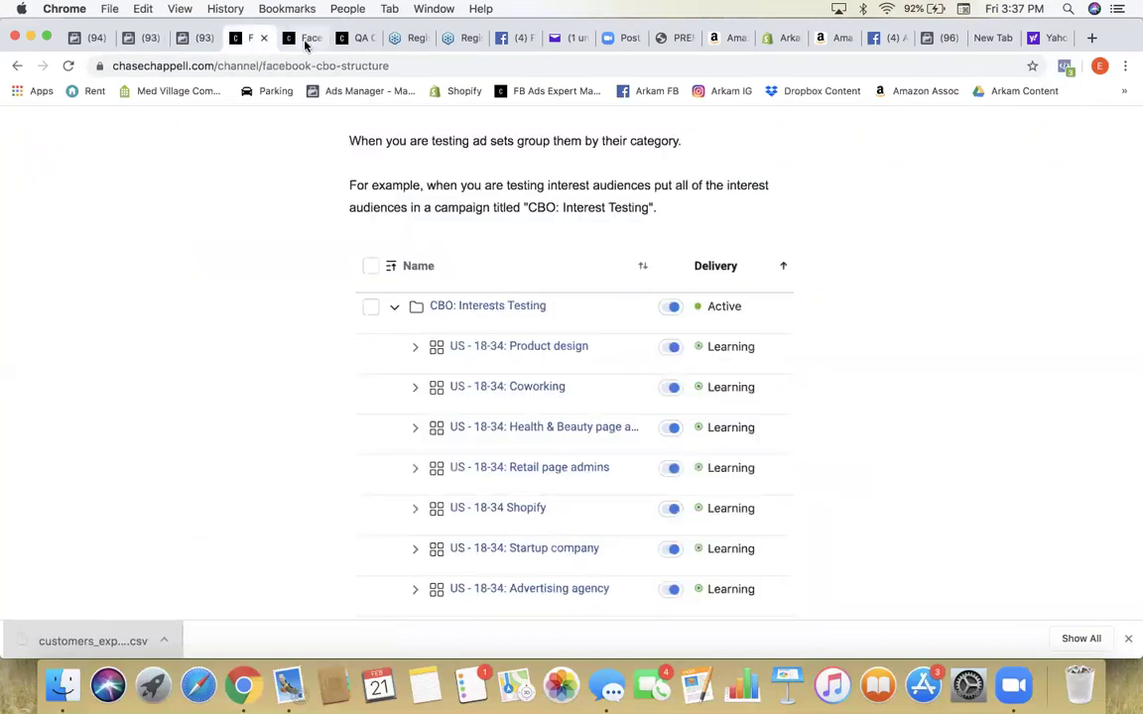
left_click(279, 40)
scroll(392, 245, "up", 3)
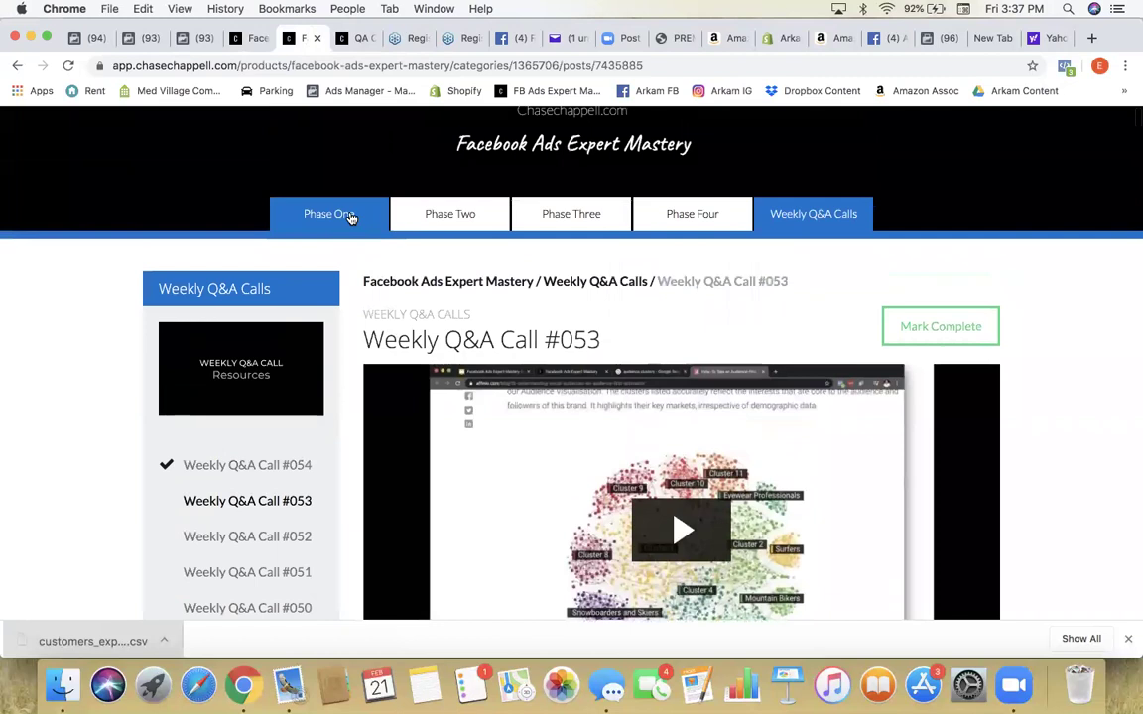
left_click(349, 217)
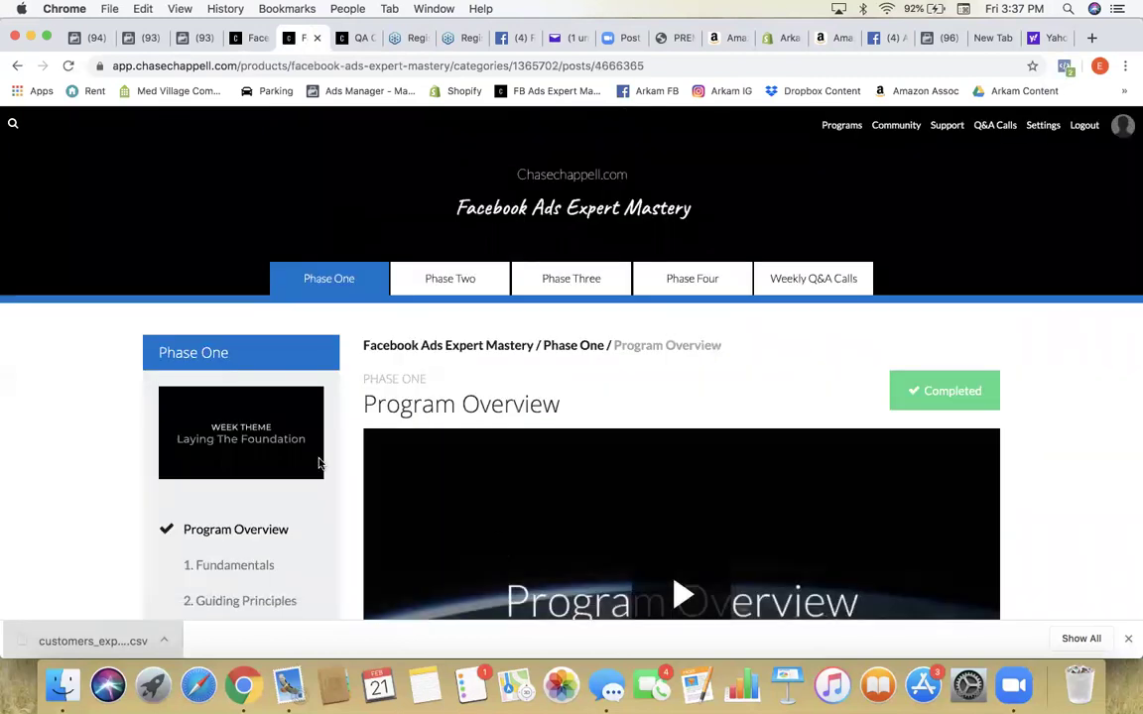
scroll(343, 522, "down", 5)
scroll(343, 522, "up", 1)
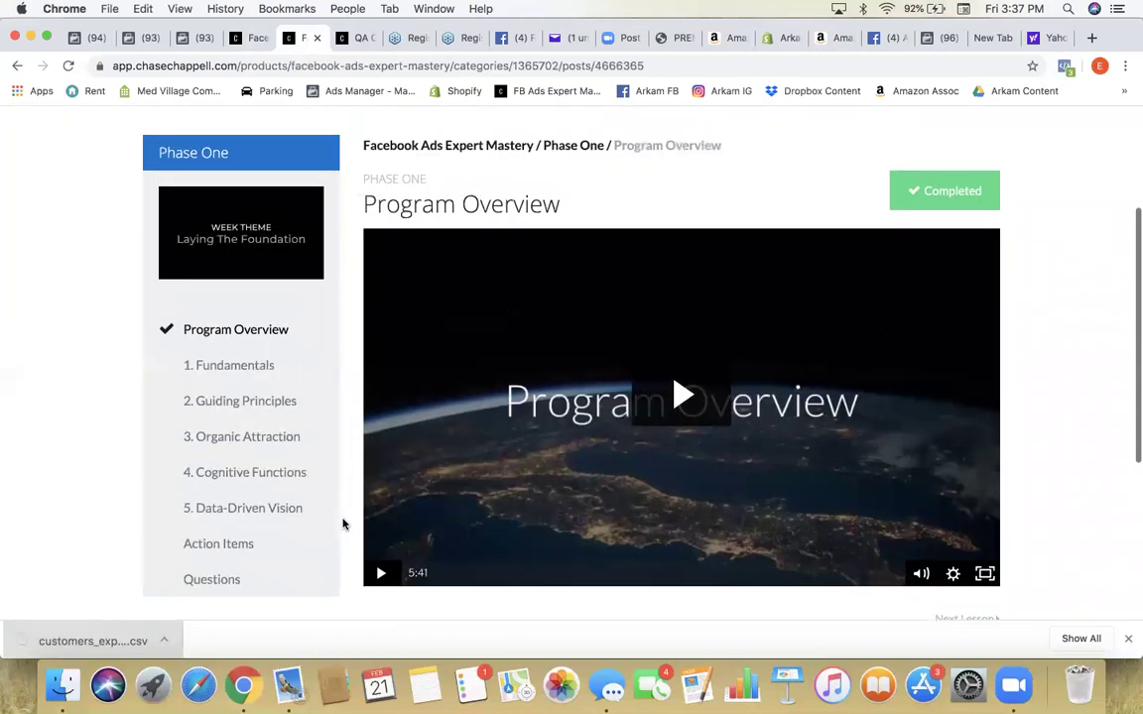
left_click(256, 509)
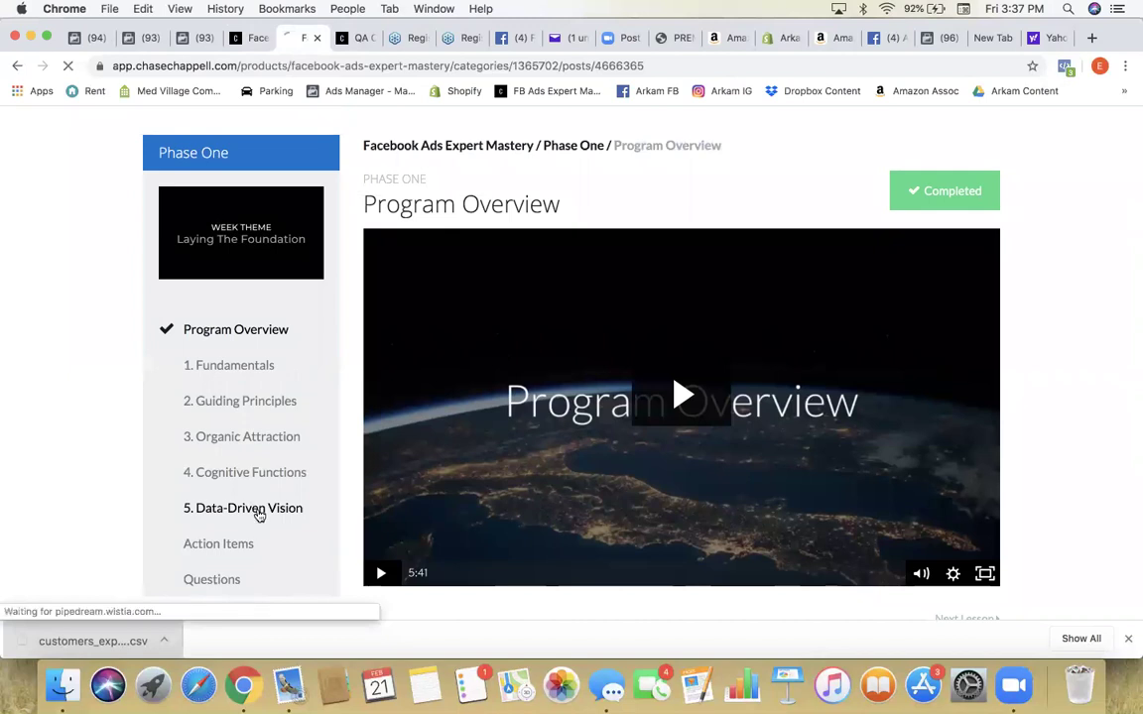
scroll(381, 415, "down", 6)
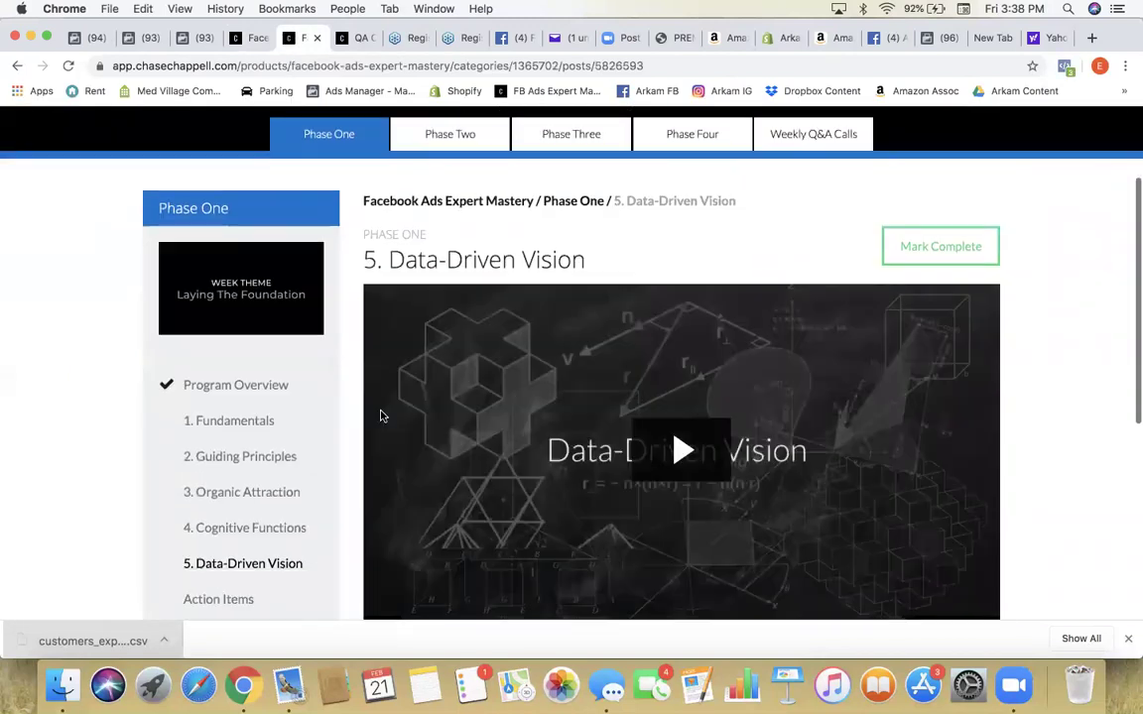
scroll(380, 416, "up", 3)
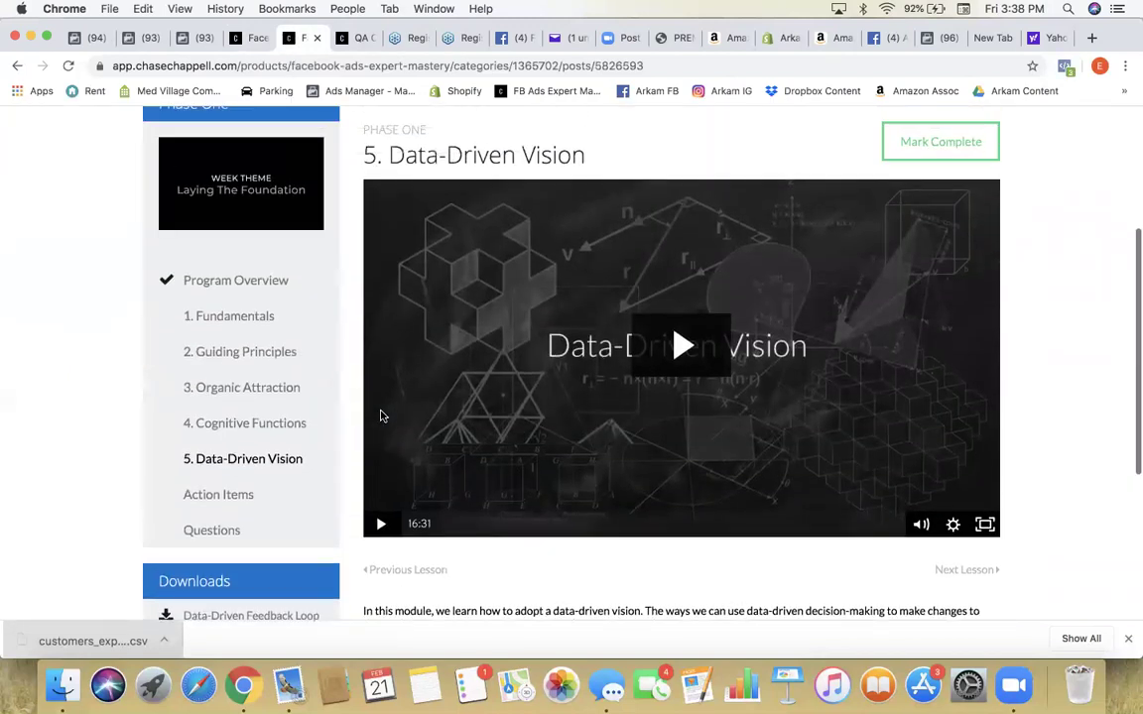
scroll(370, 466, "up", 1)
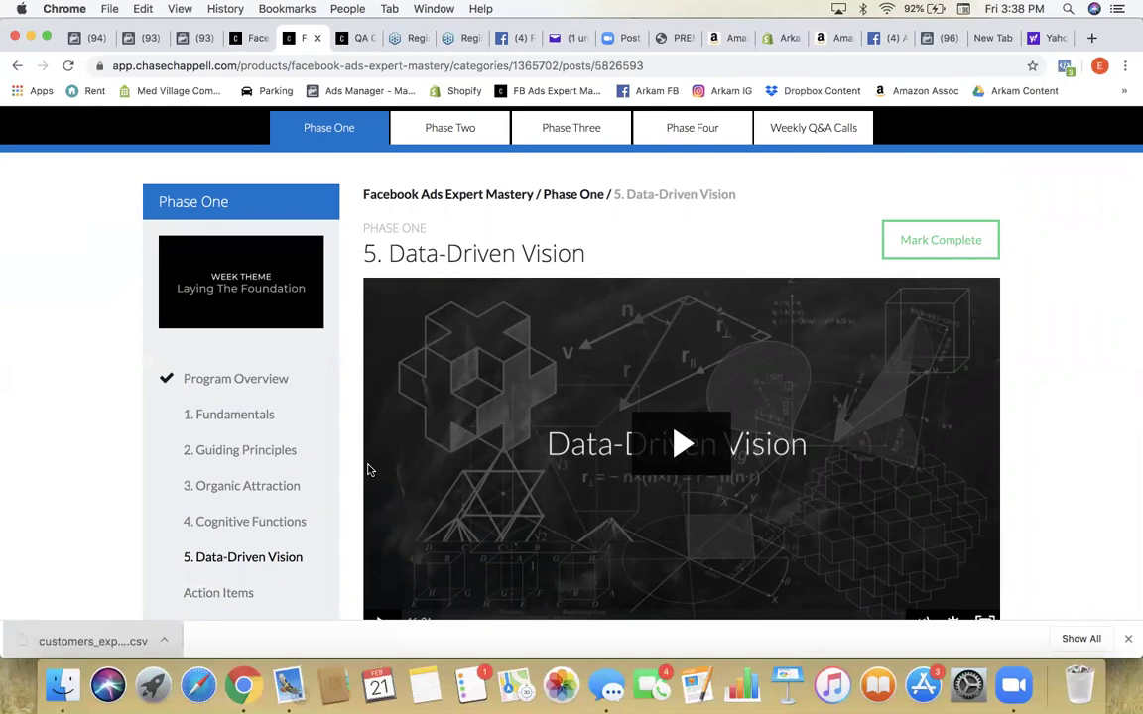
scroll(352, 333, "up", 3)
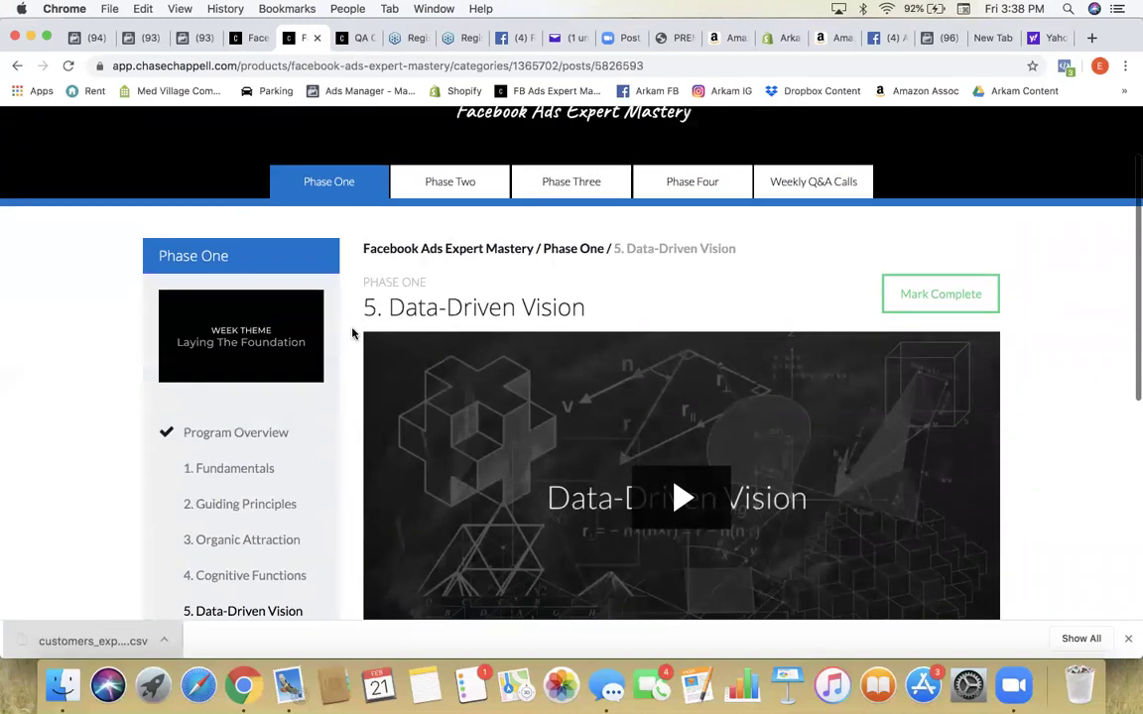